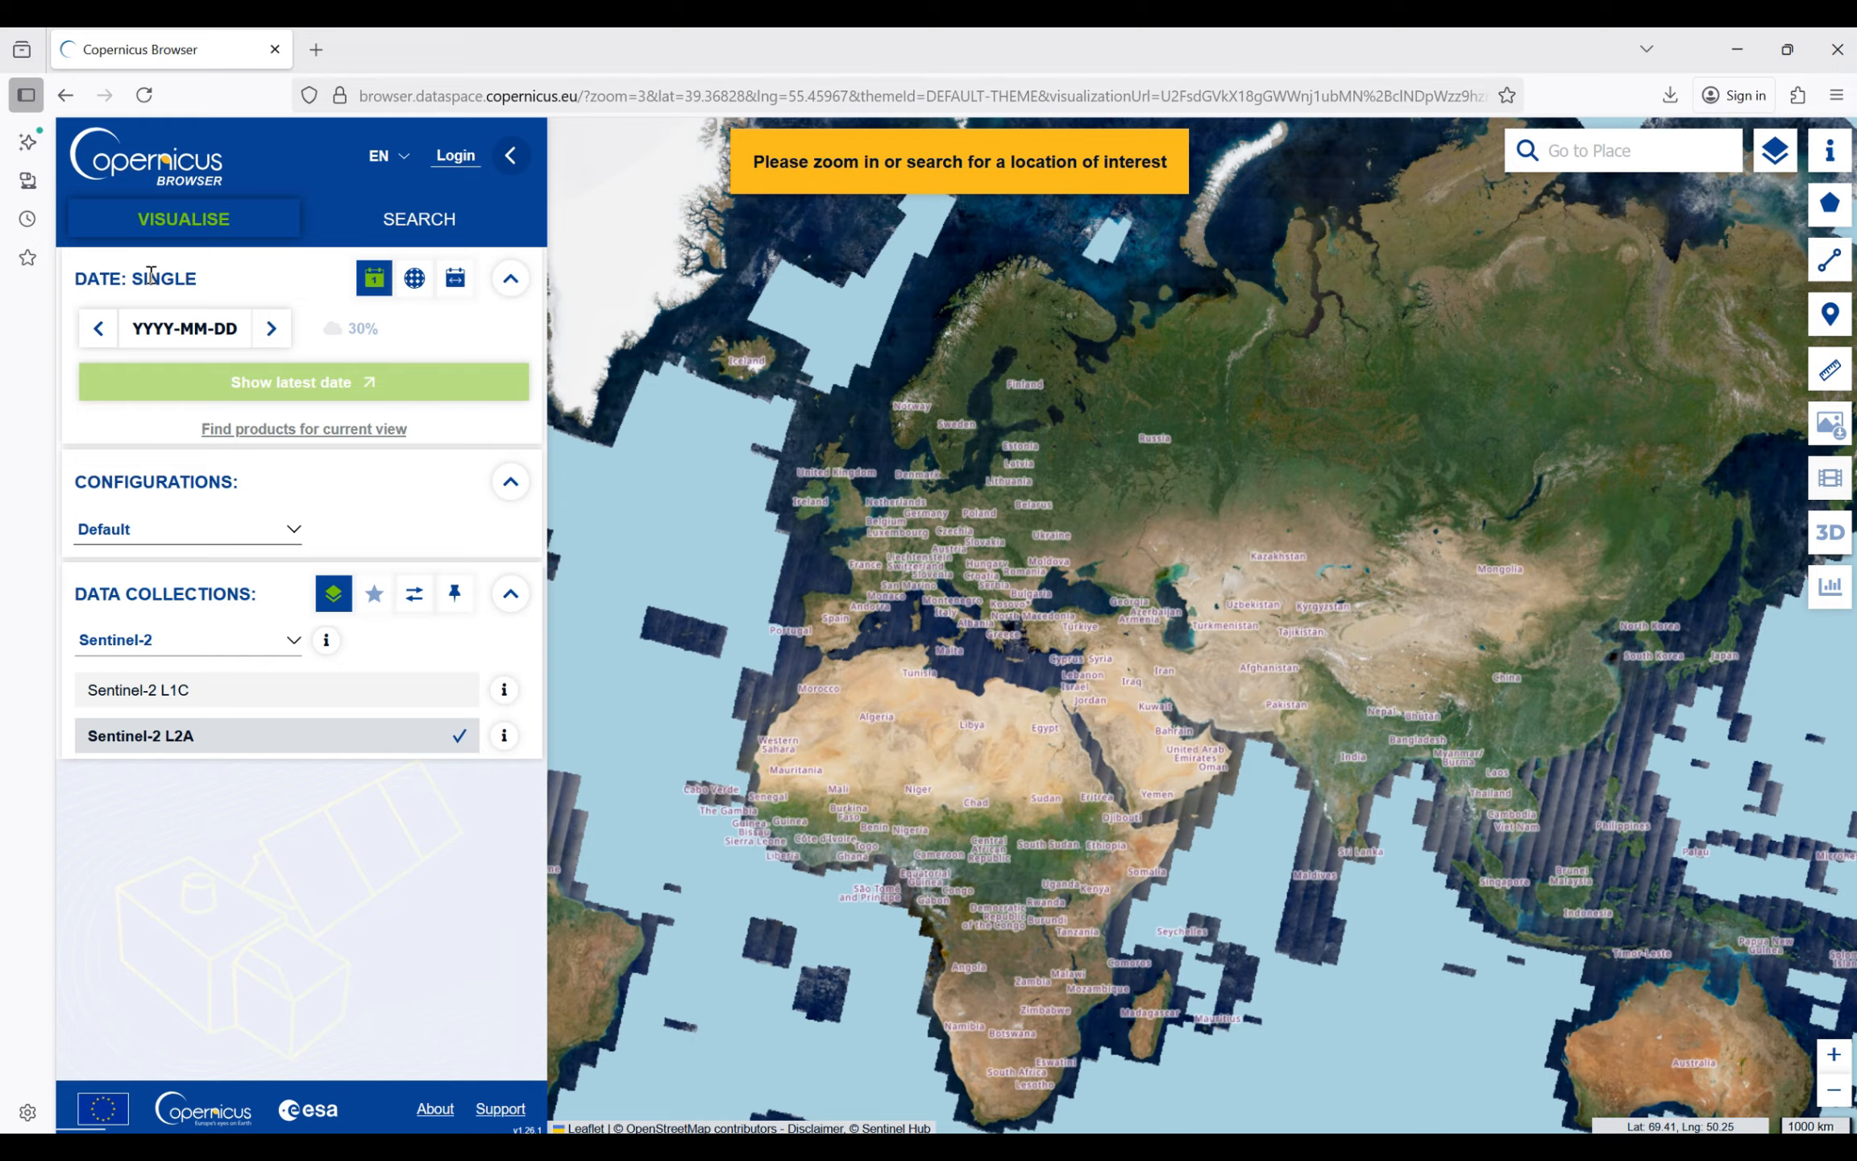
- Sign in to the Copernicus Data Space account using the prefilled e-mail and password
click(473, 159)
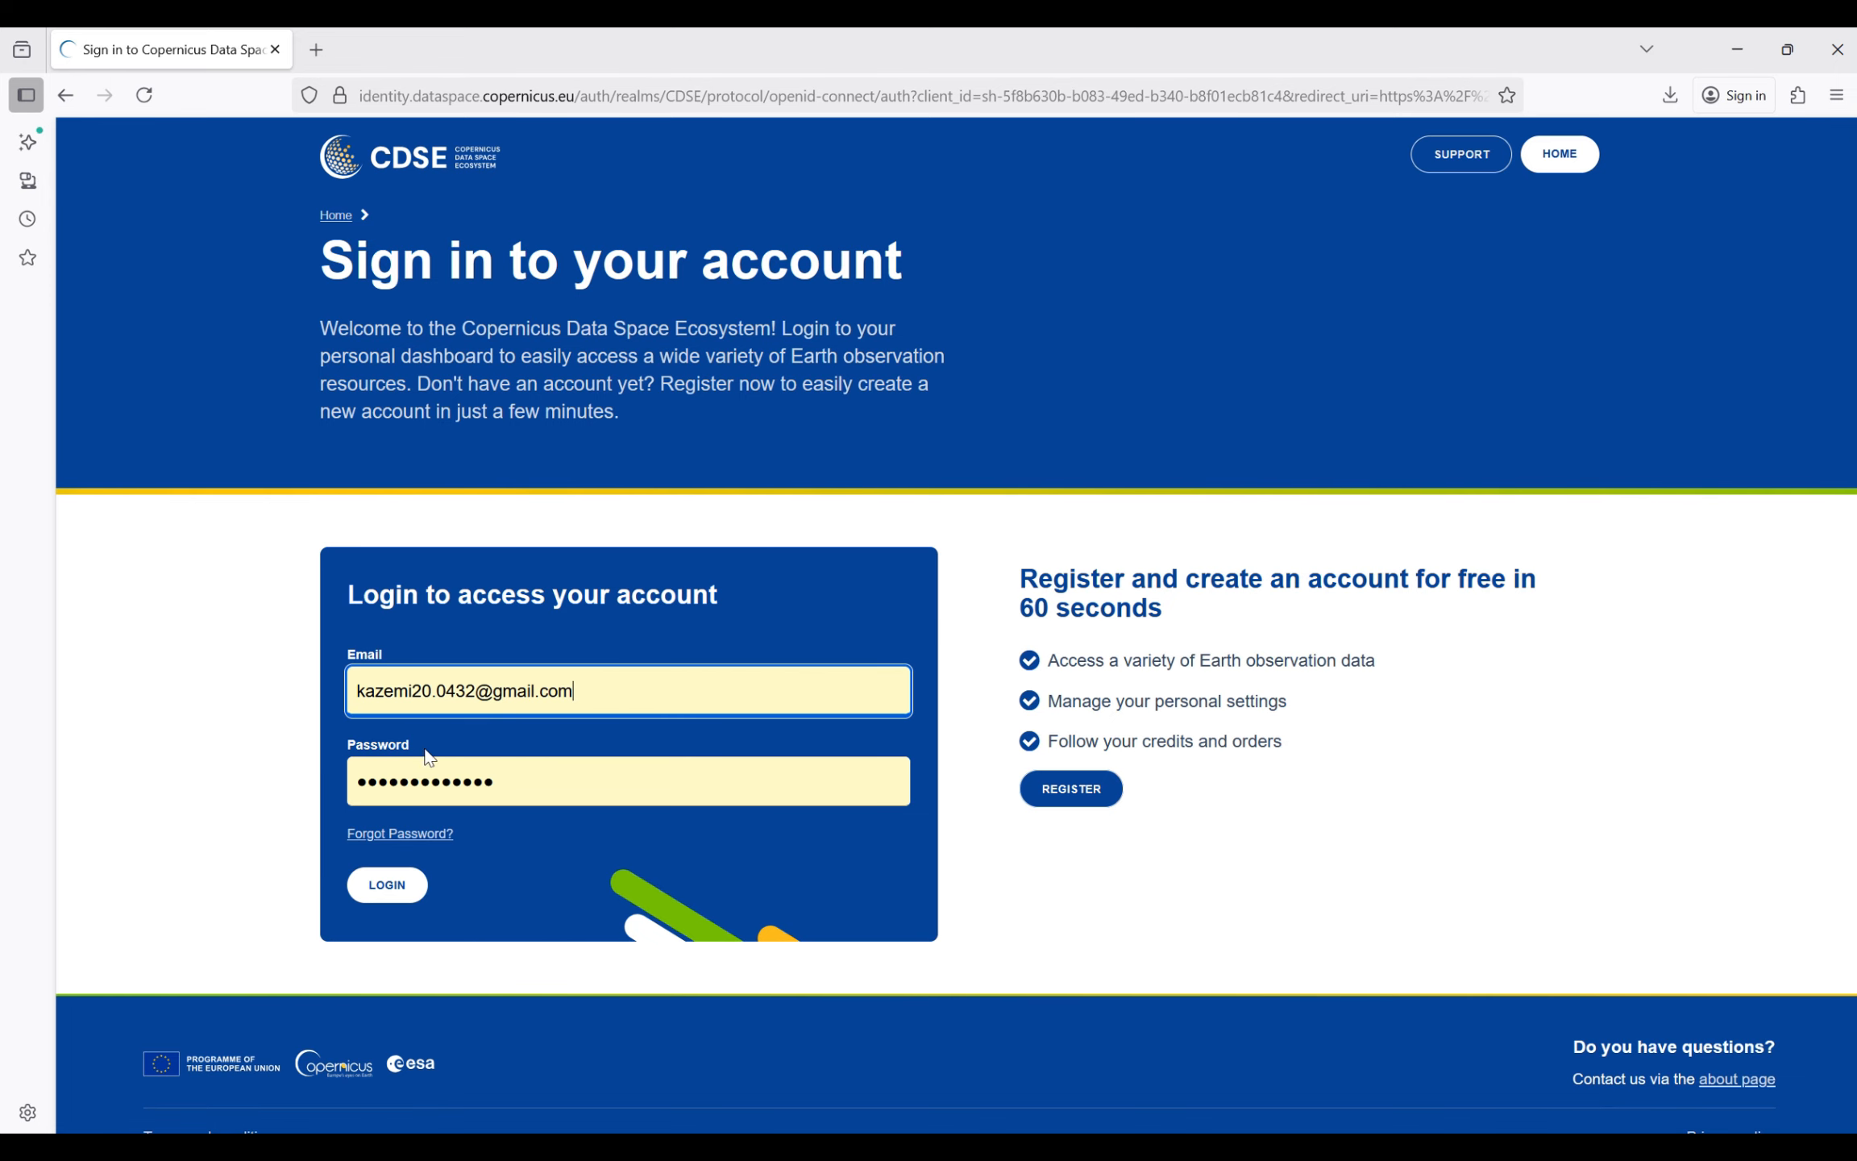
click(372, 882)
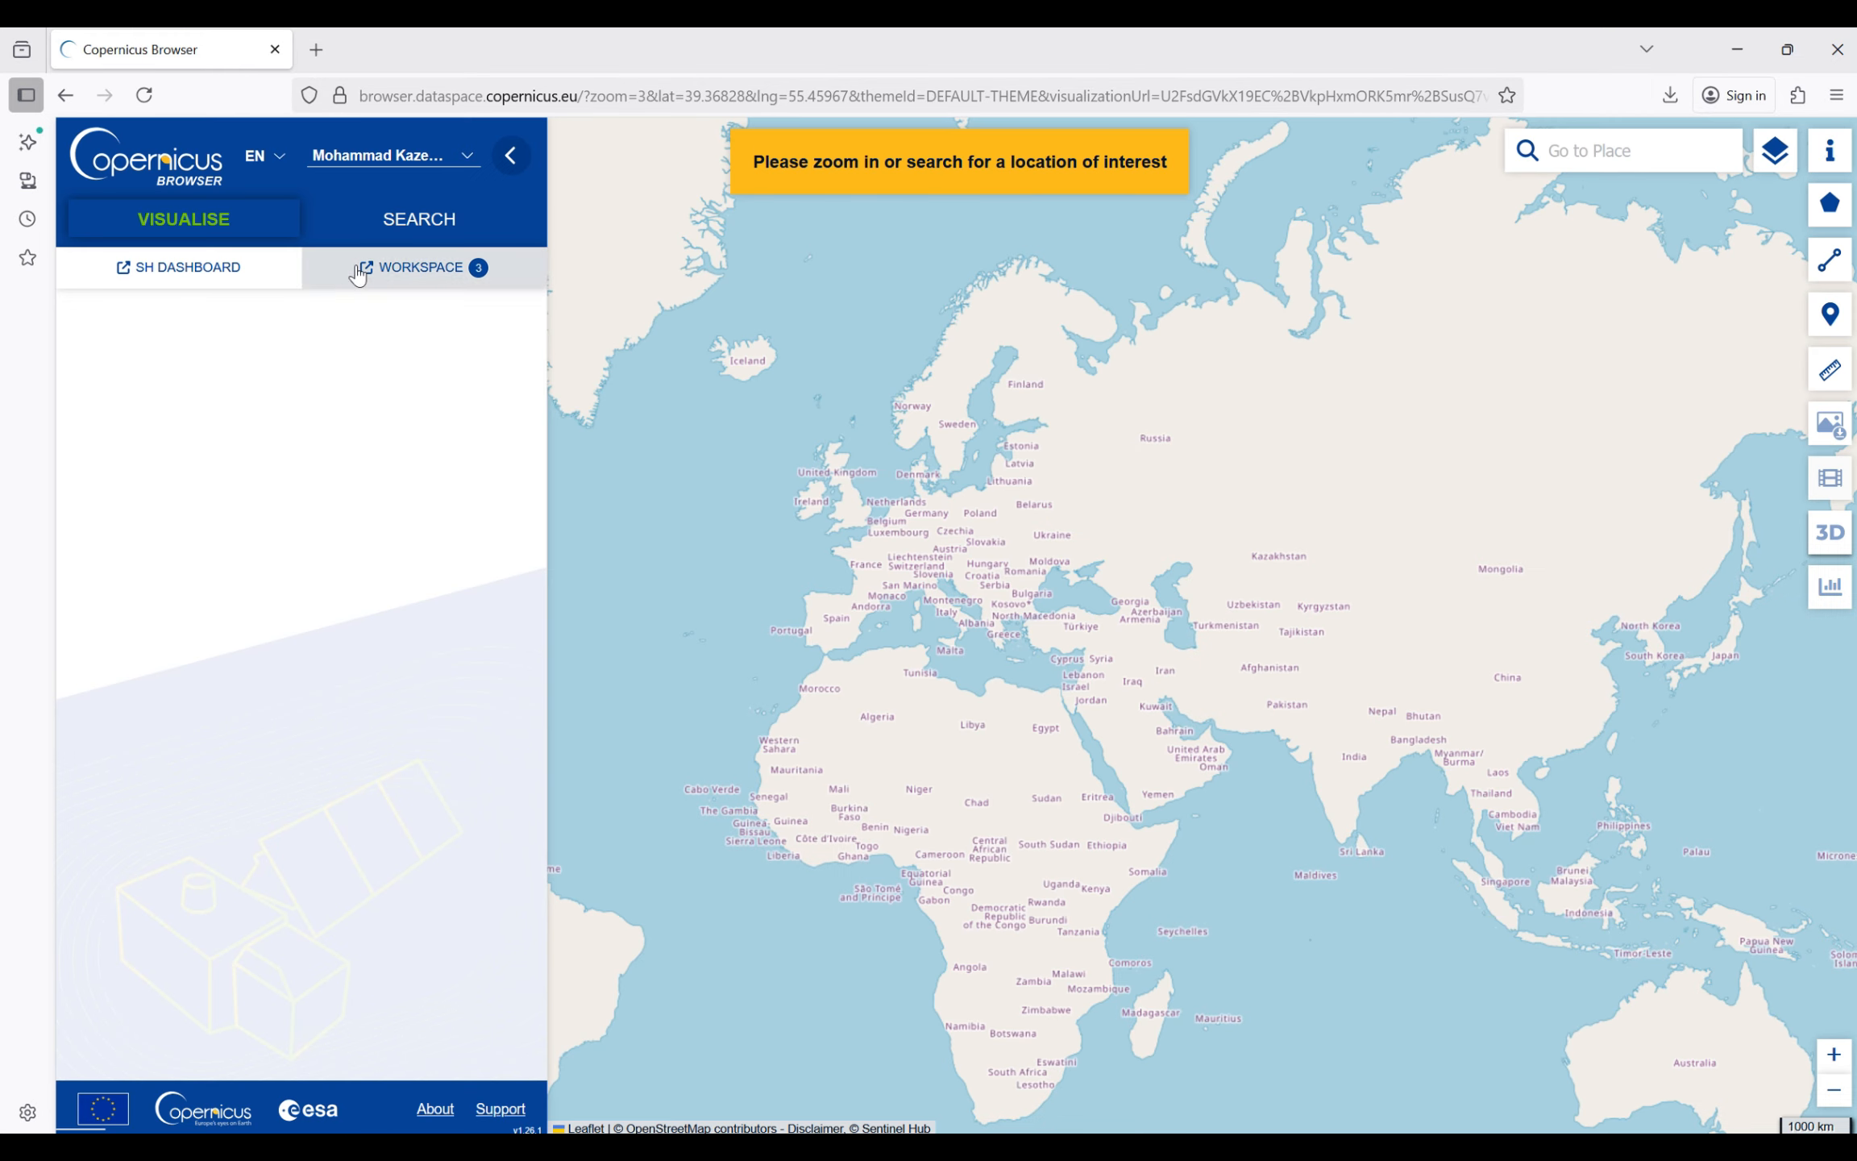
- Open the product search and clear the preselected MSI and SENTINEL-2 data sources
click(418, 224)
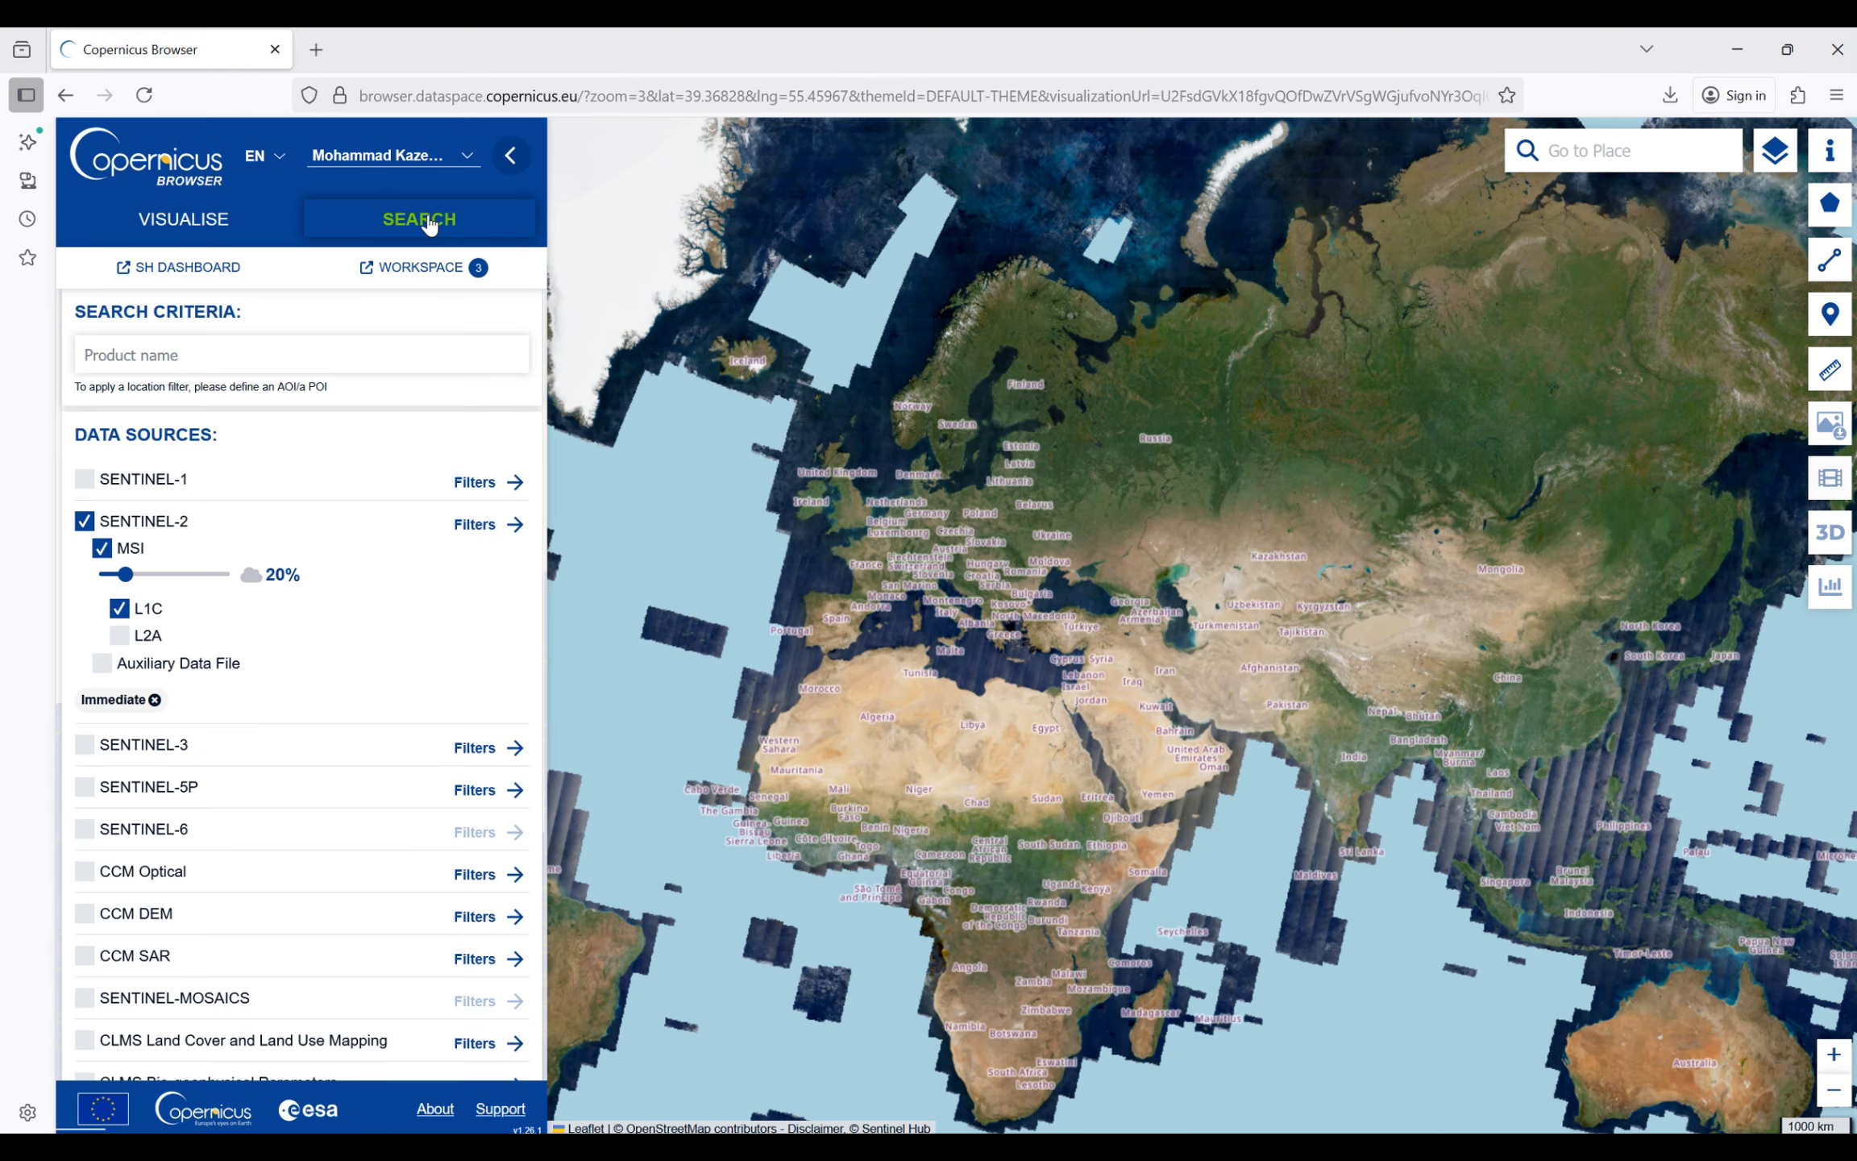
click(101, 548)
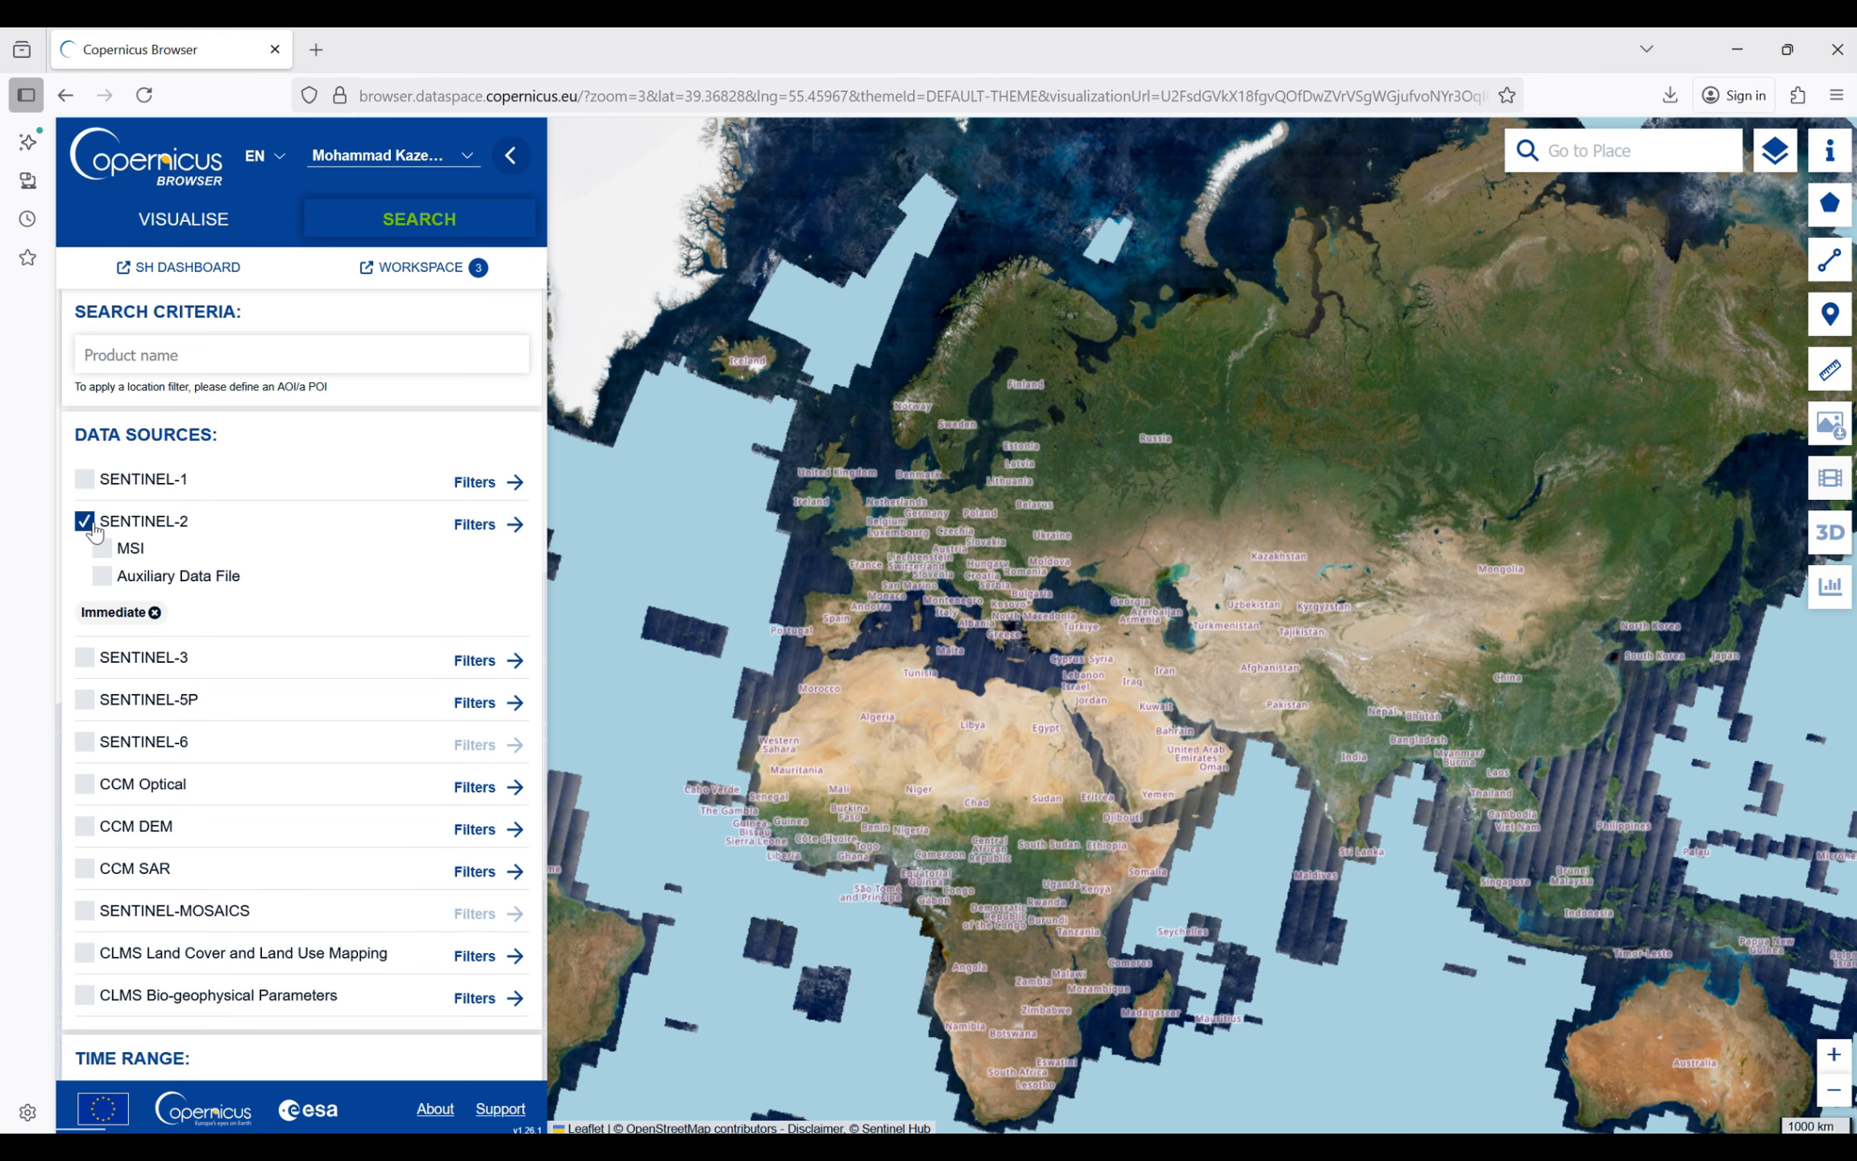
click(99, 520)
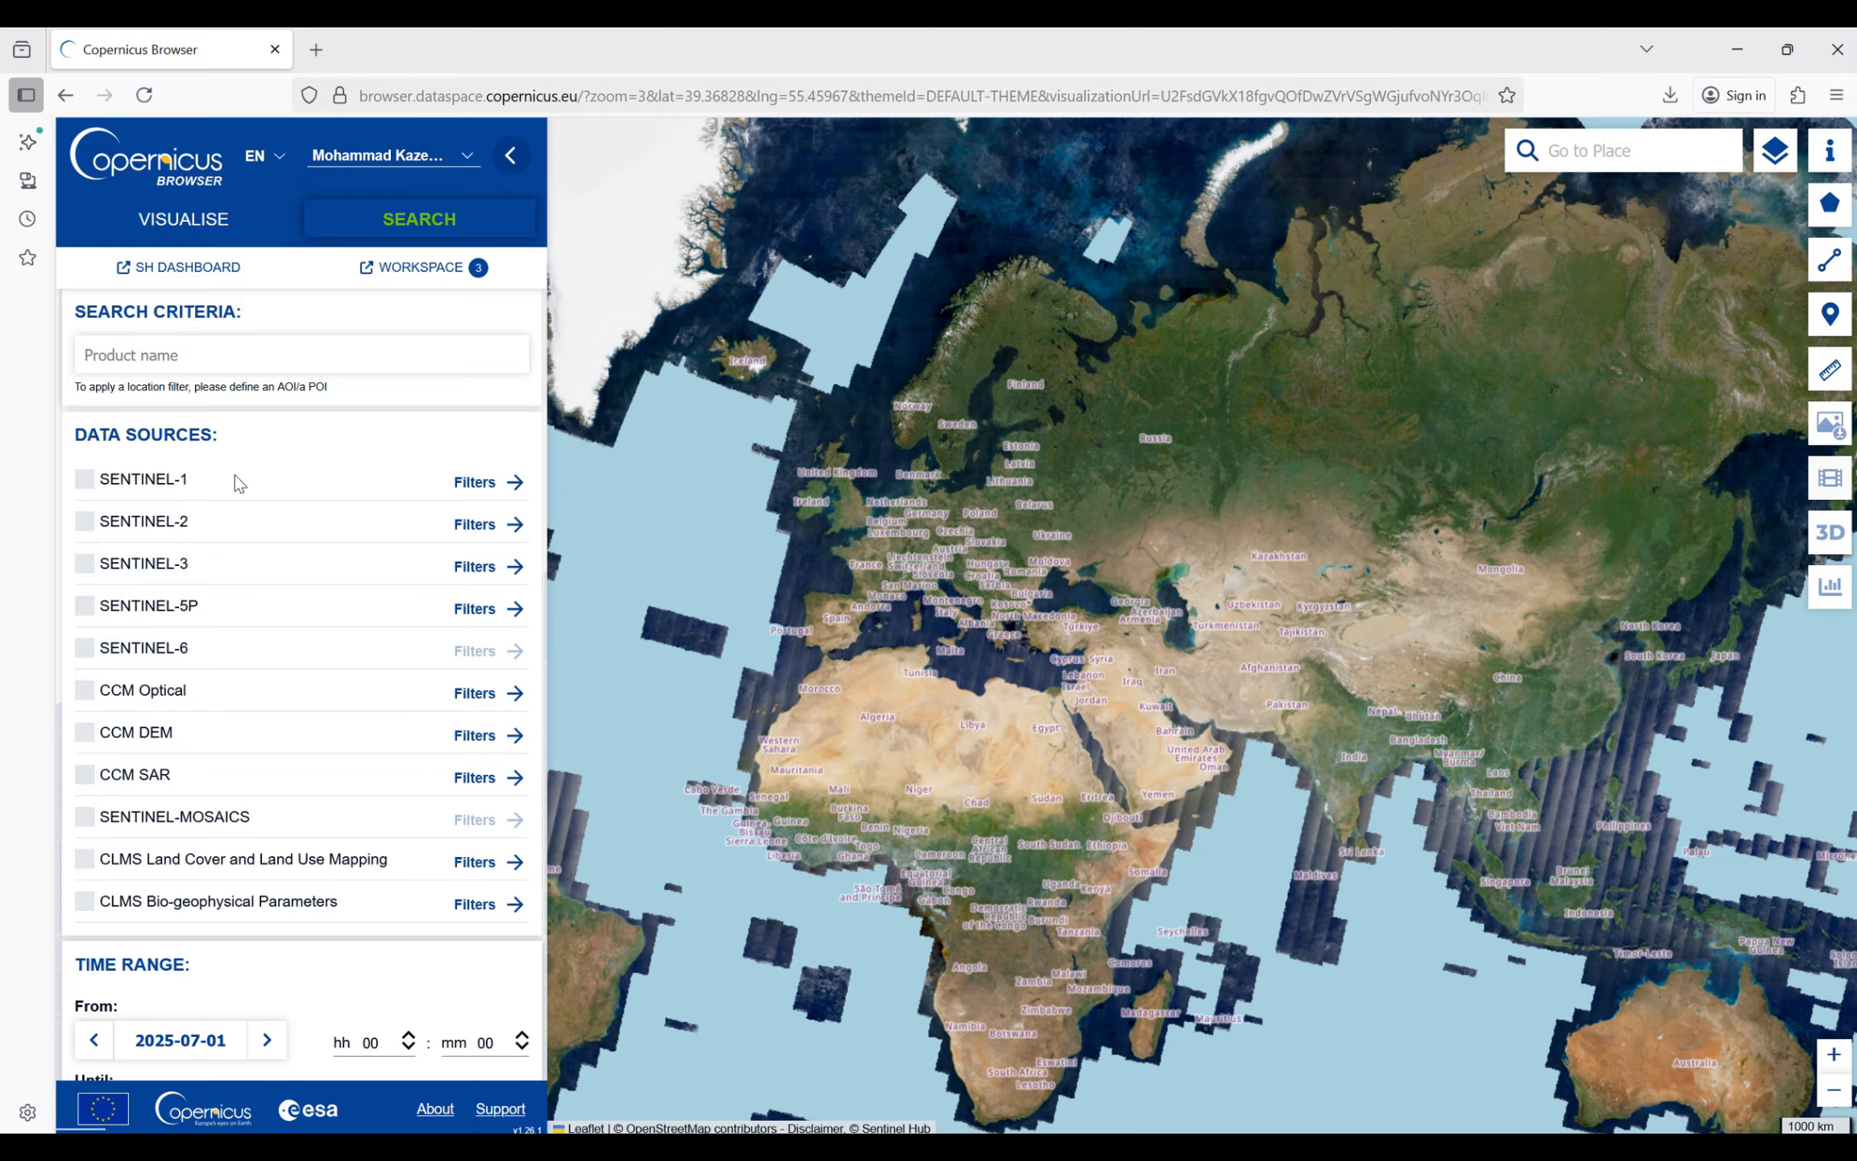
- Draw a rectangular area of interest of about 9680 km² over Iran's Caspian coast around Rasht and Astaneh Ashrafiyeh
click(1831, 206)
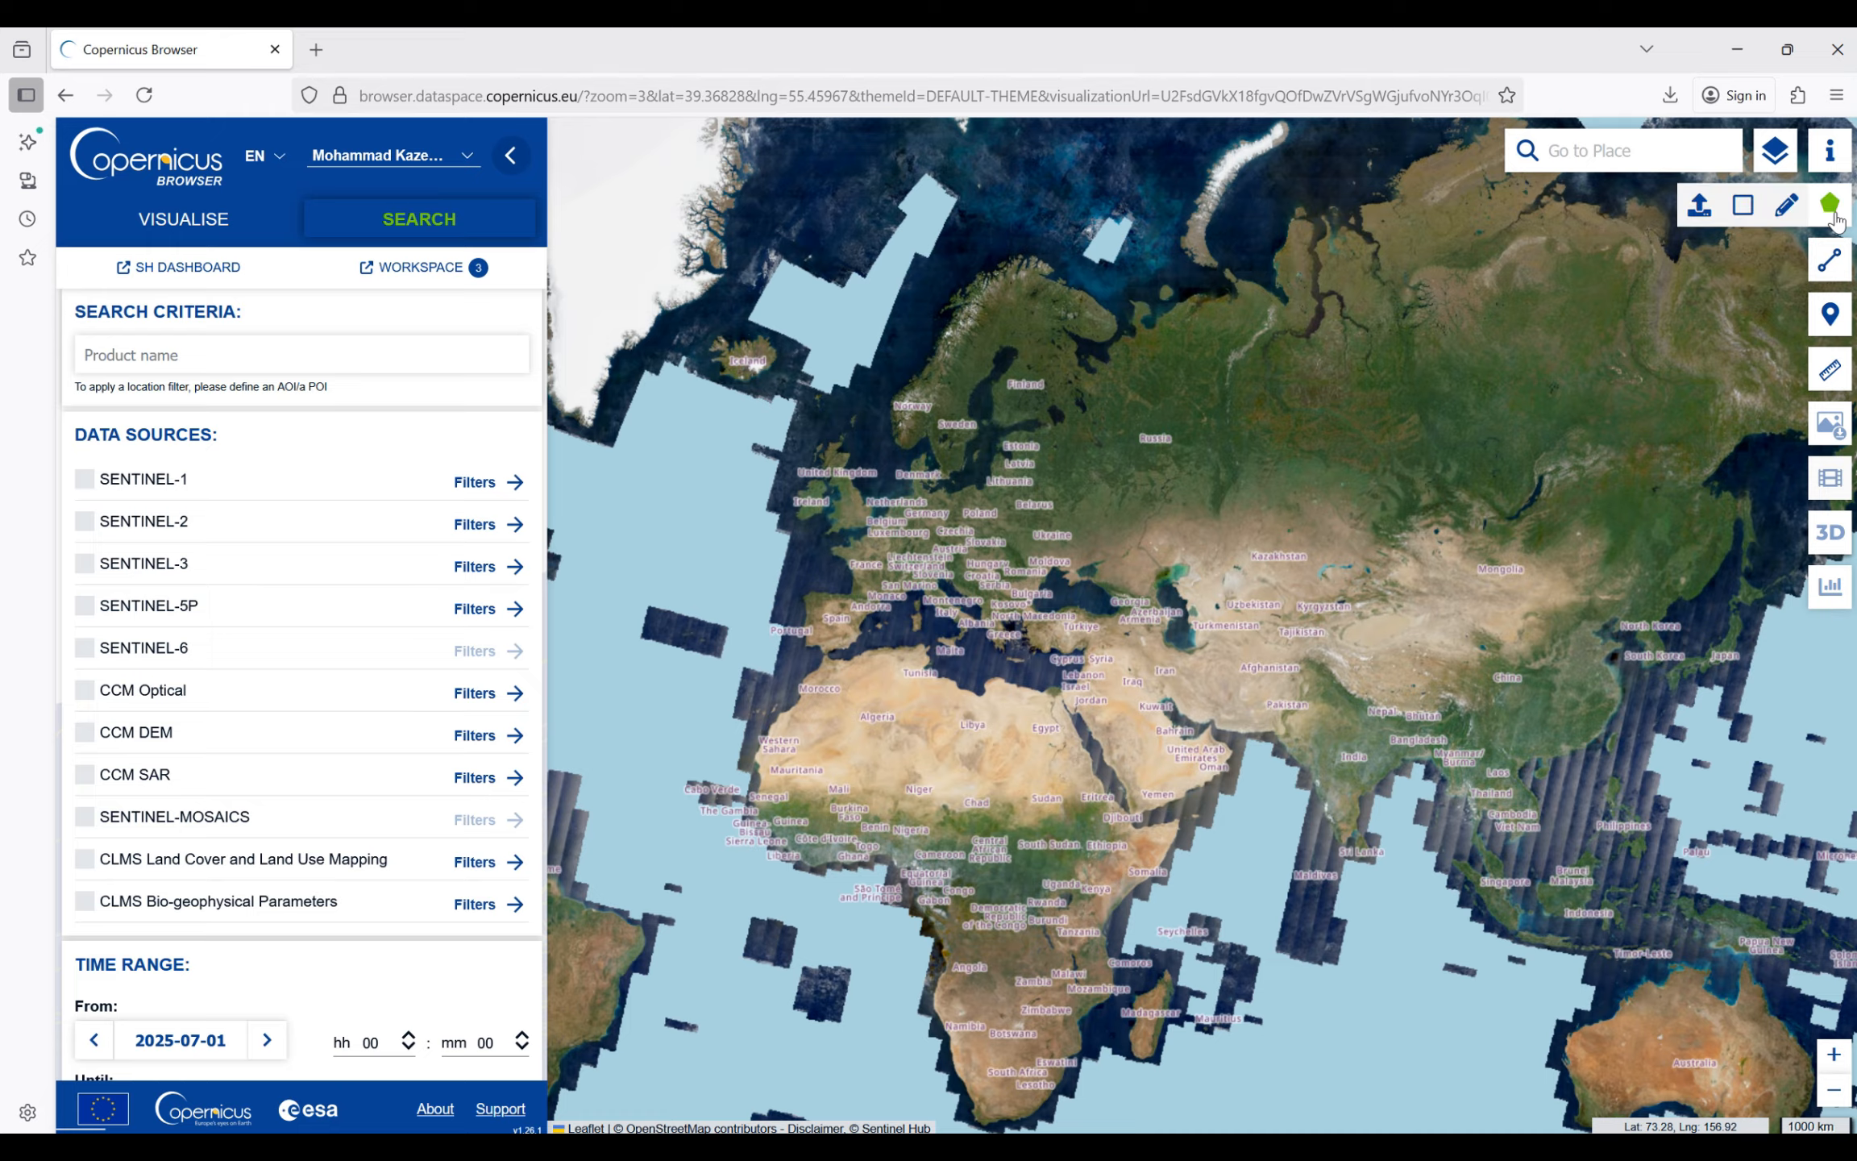
click(1743, 212)
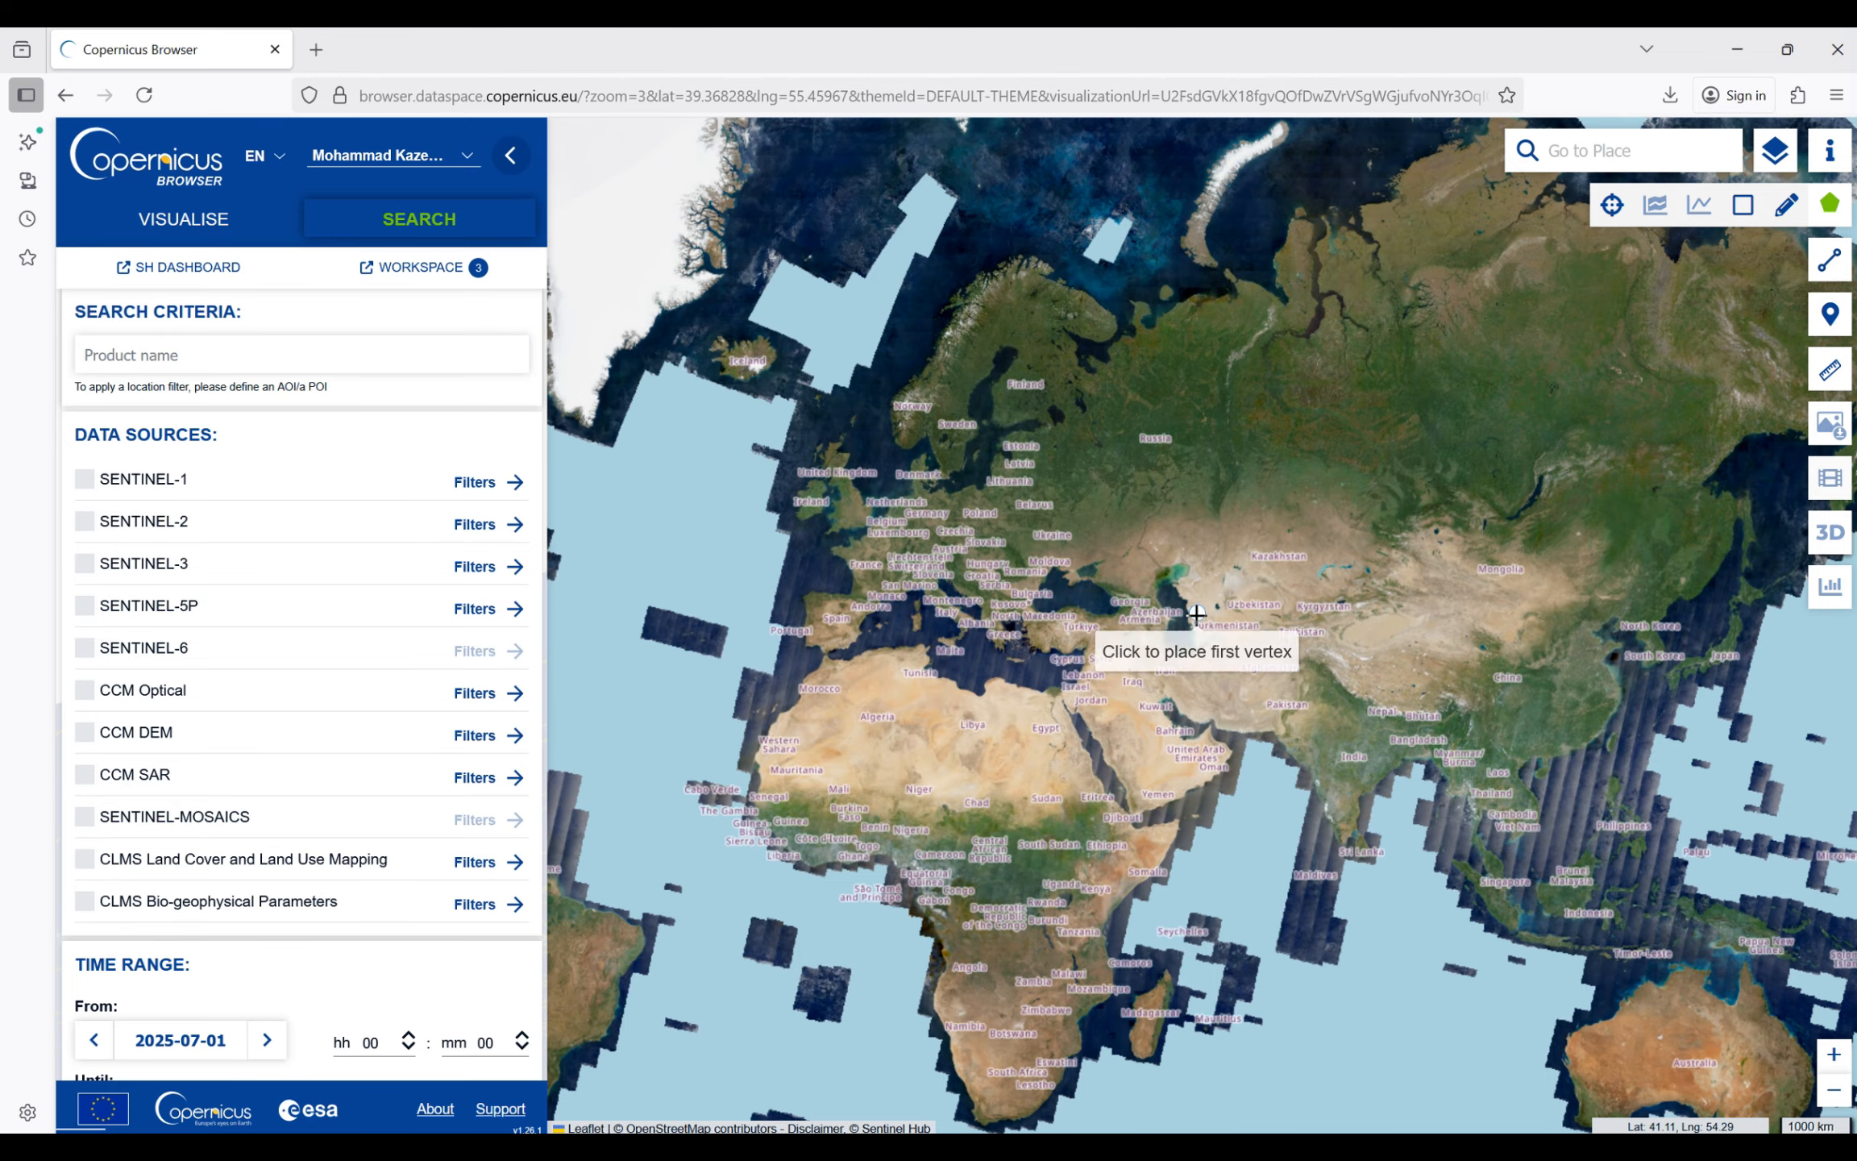
scroll(1169, 640, up, 2)
scroll(1173, 645, up, 3)
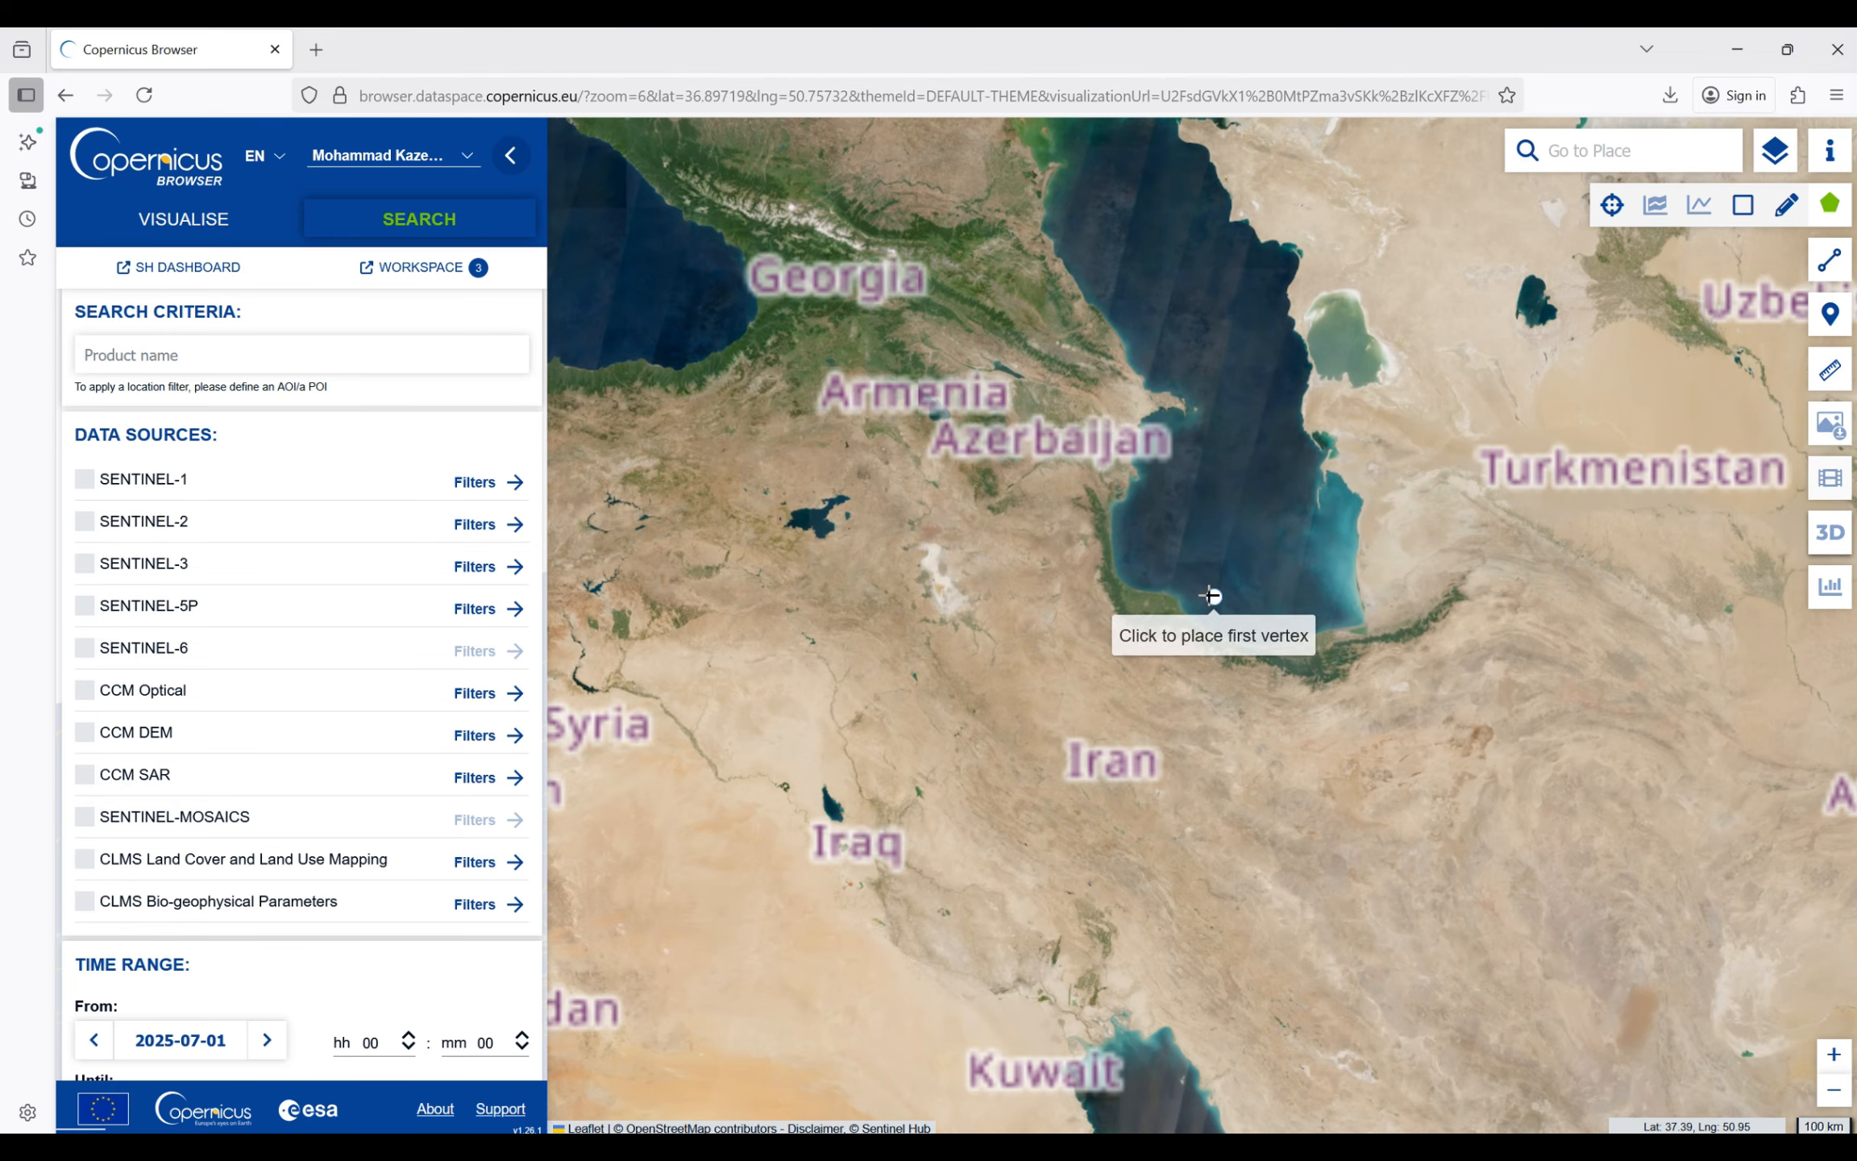
scroll(1193, 594, up, 2)
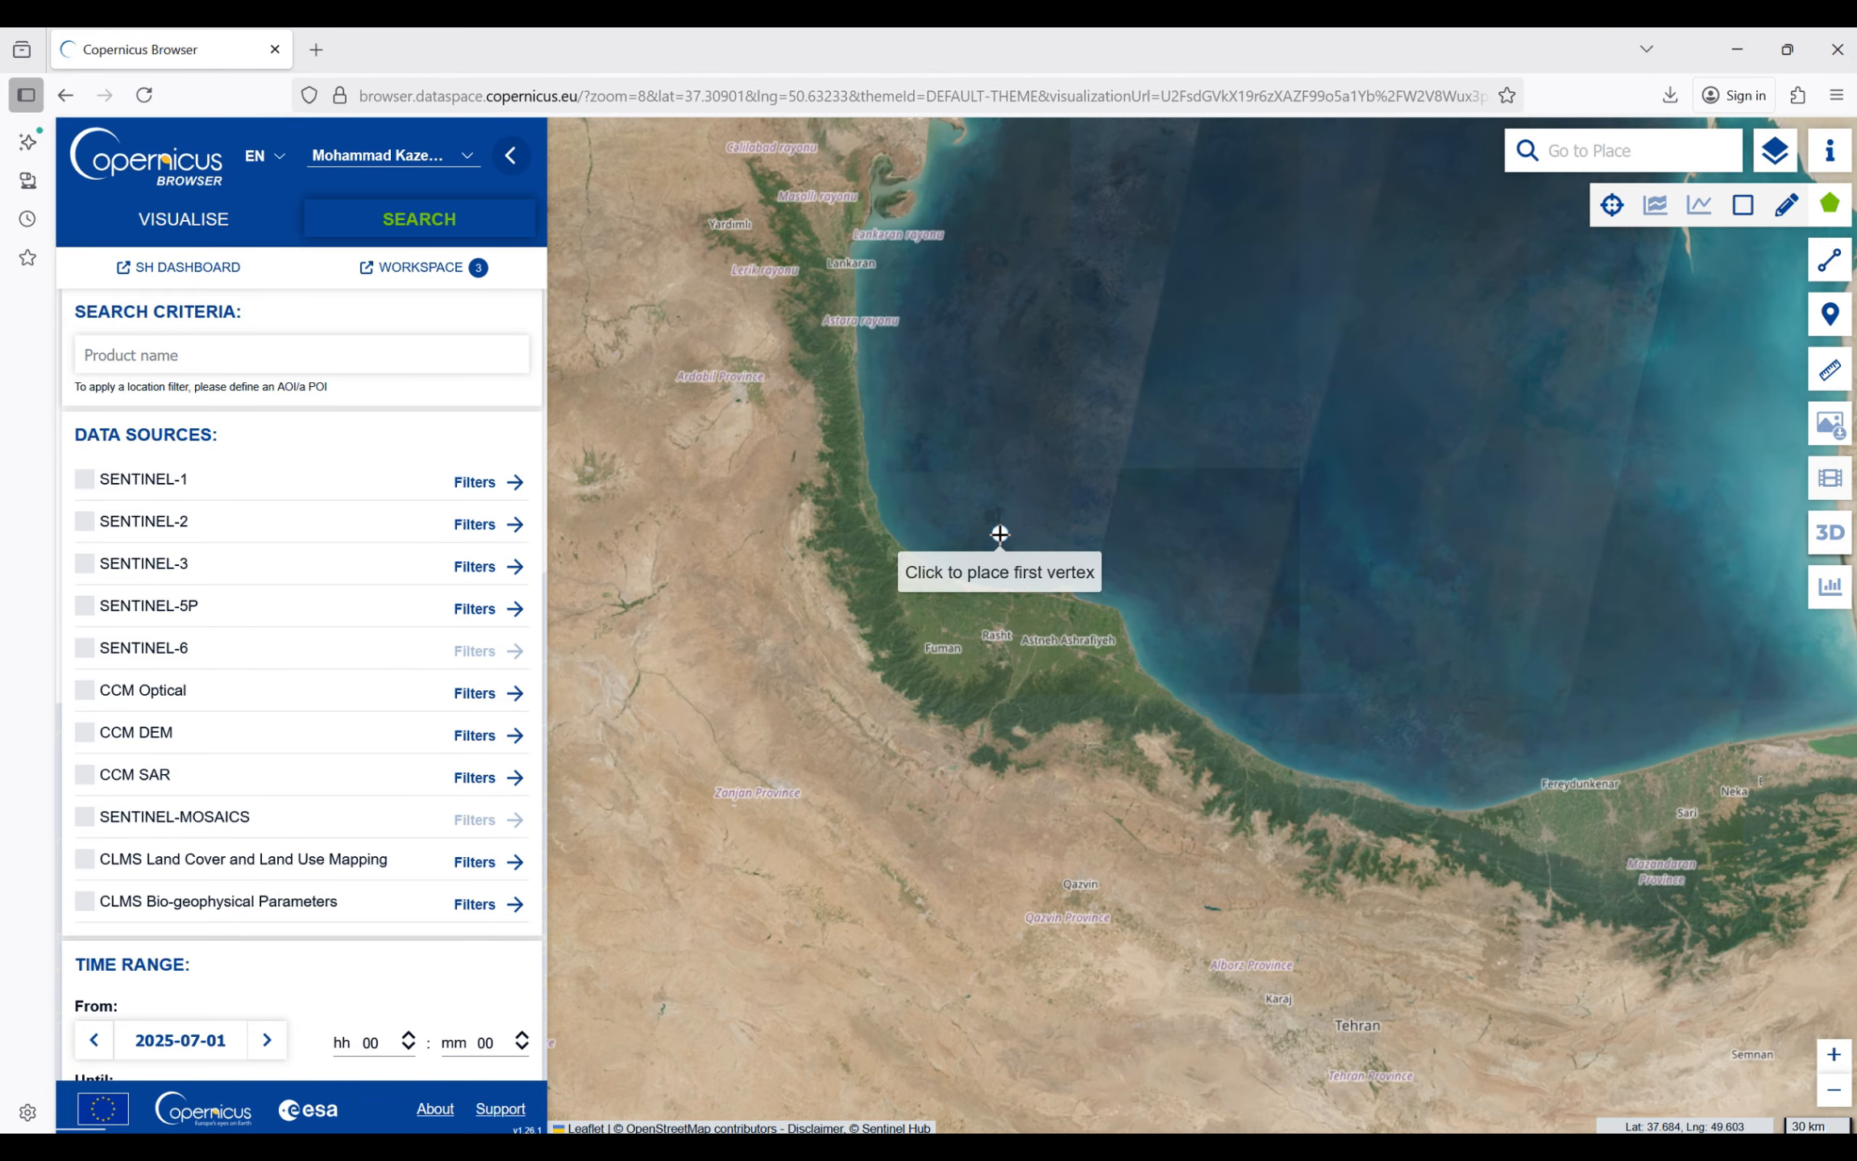
click(983, 506)
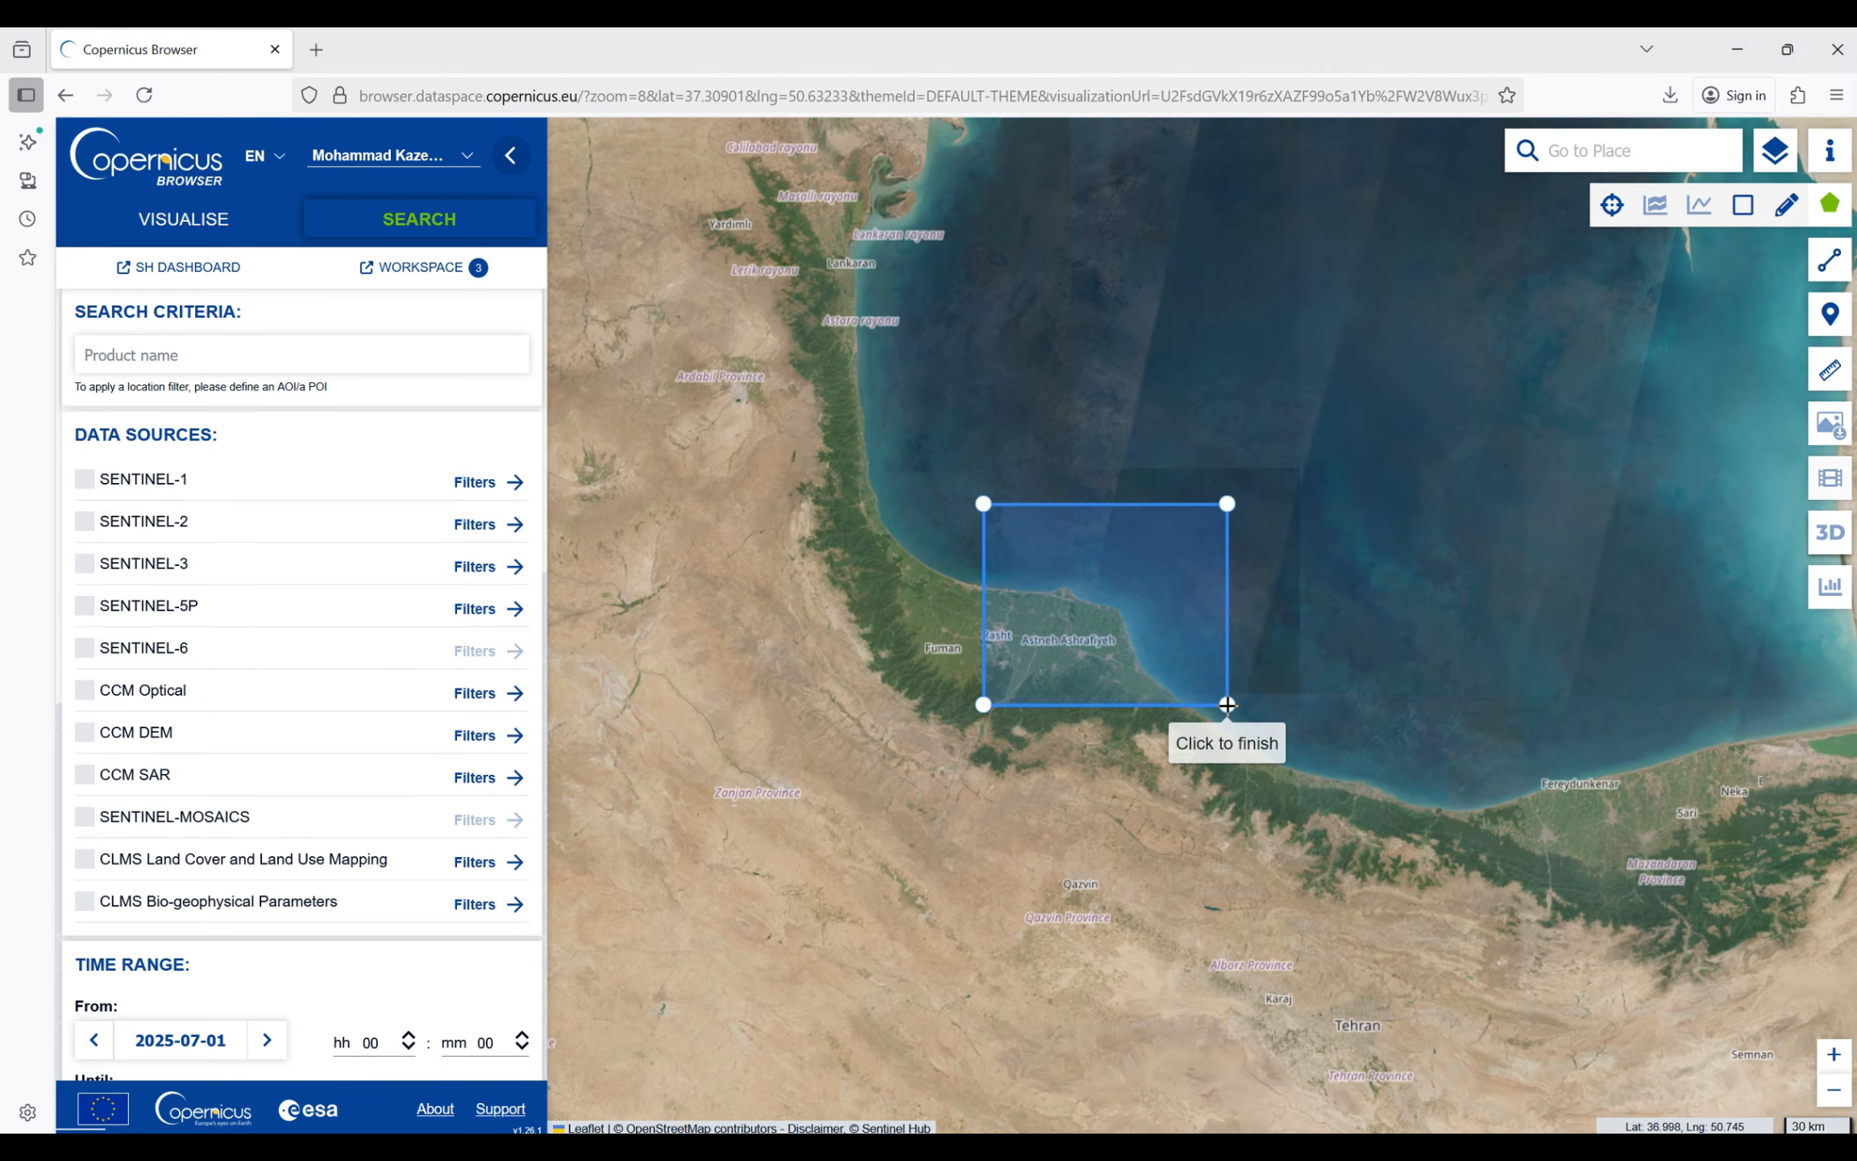
click(1226, 704)
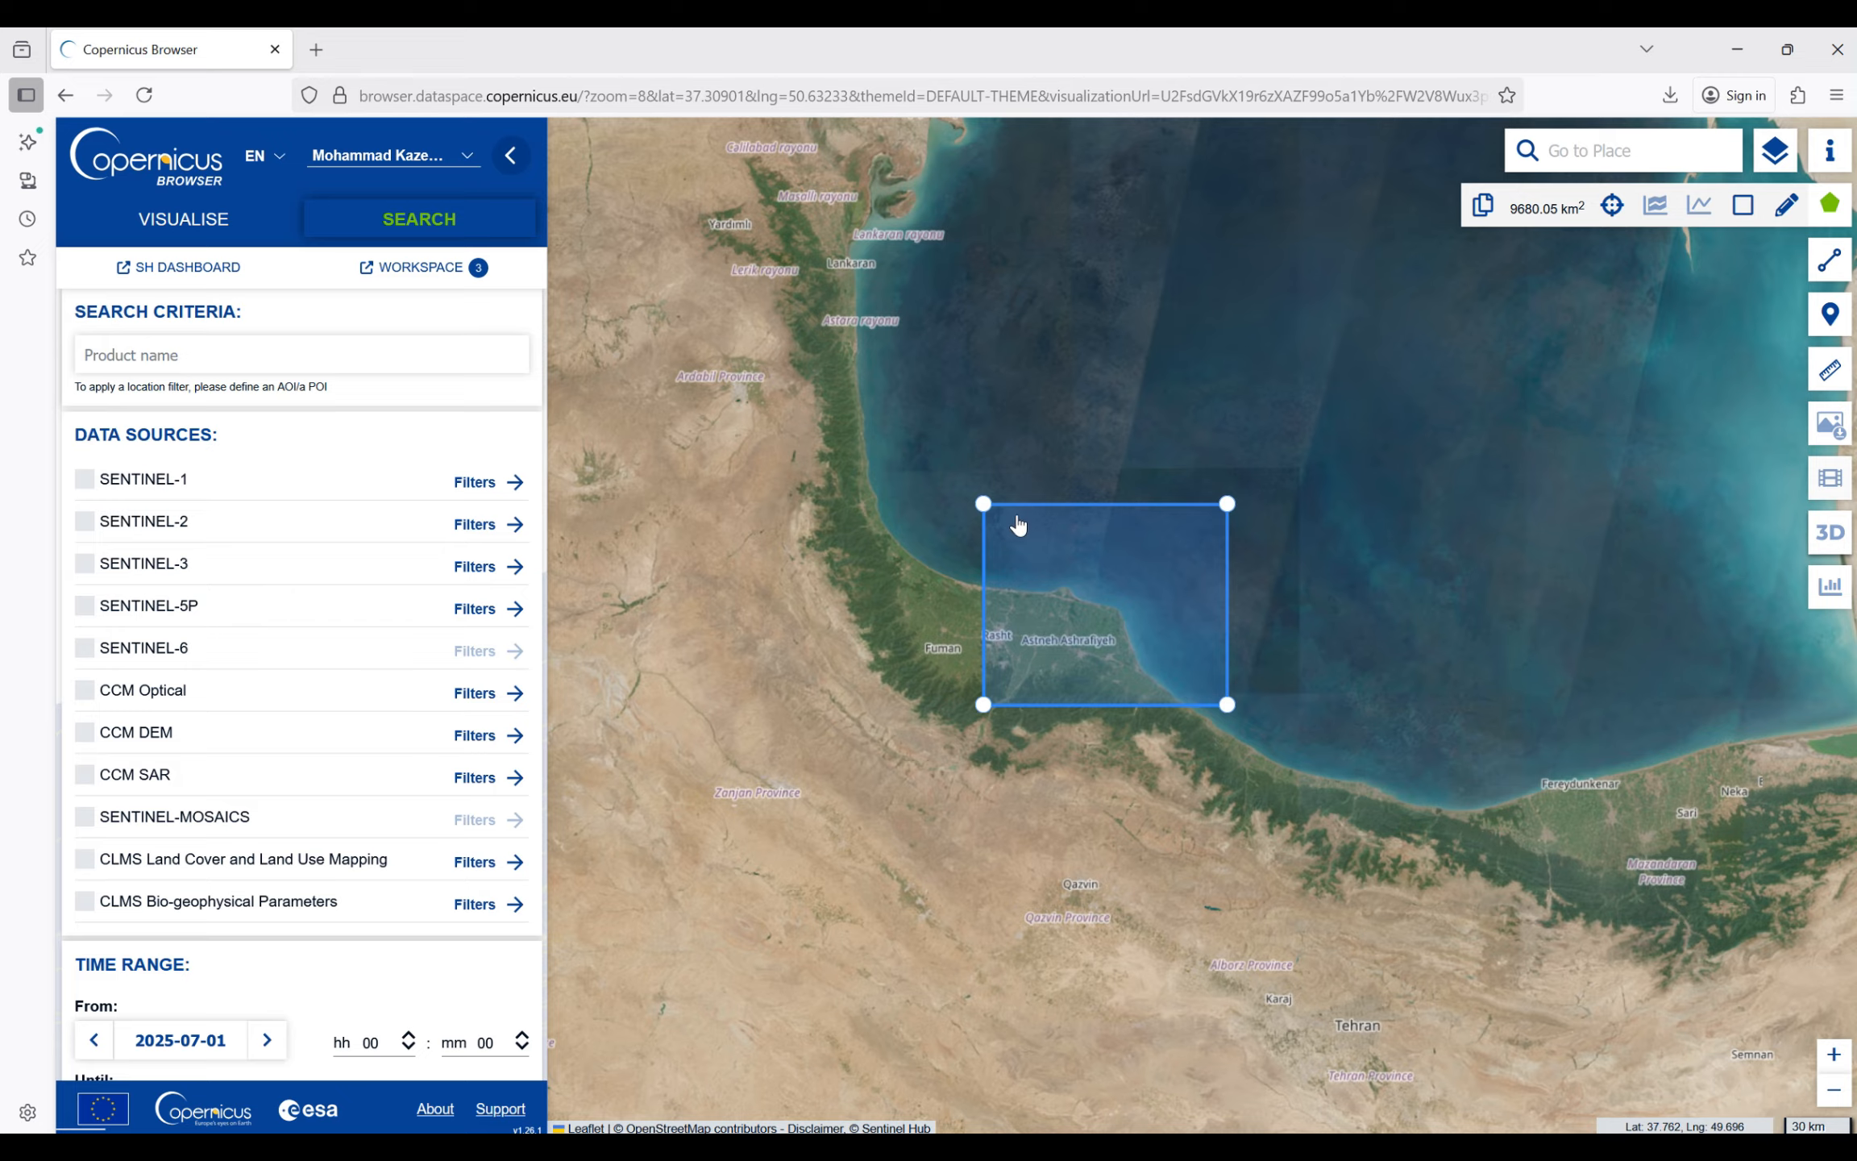
- Select SENTINEL-2 MSI as the data source with 20% maximum cloud cover and the L1C product level
click(85, 523)
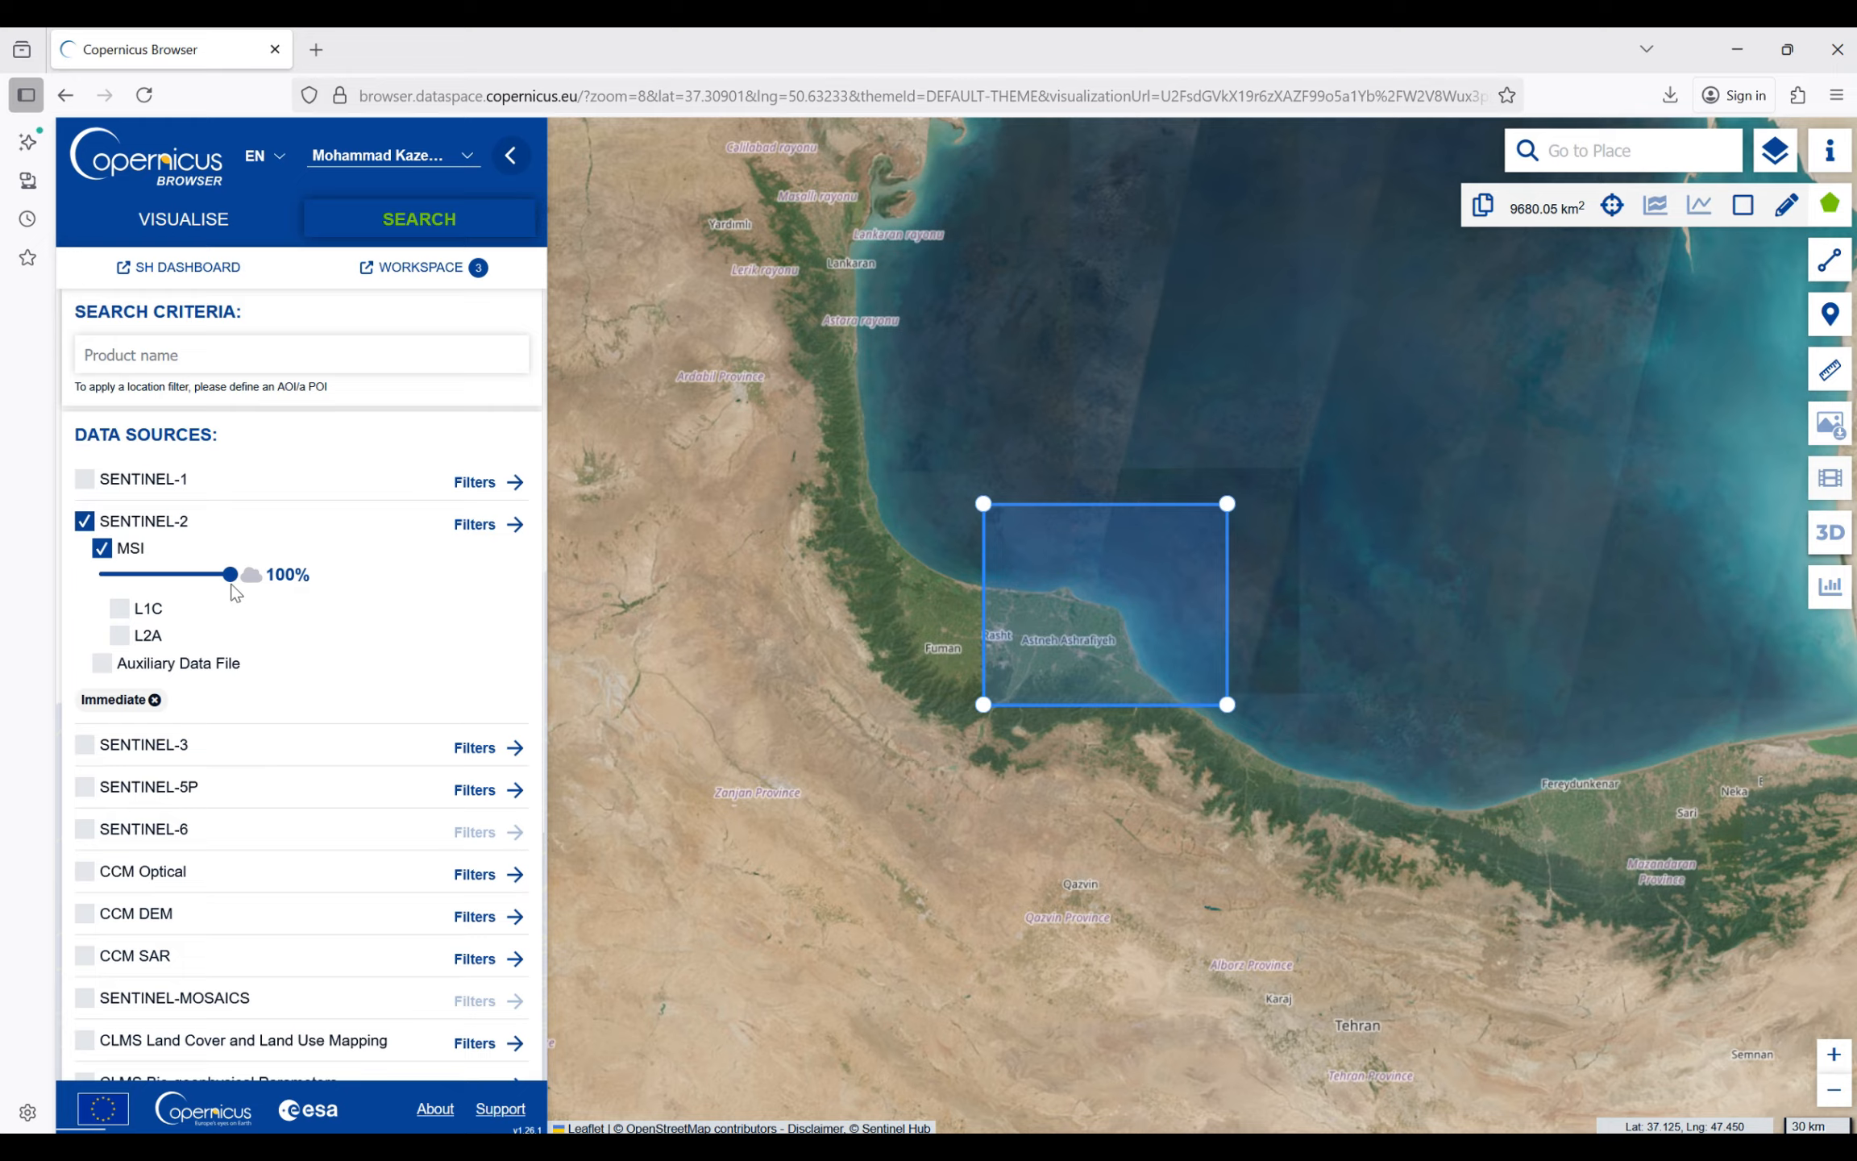
drag(230, 573, 125, 593)
click(125, 611)
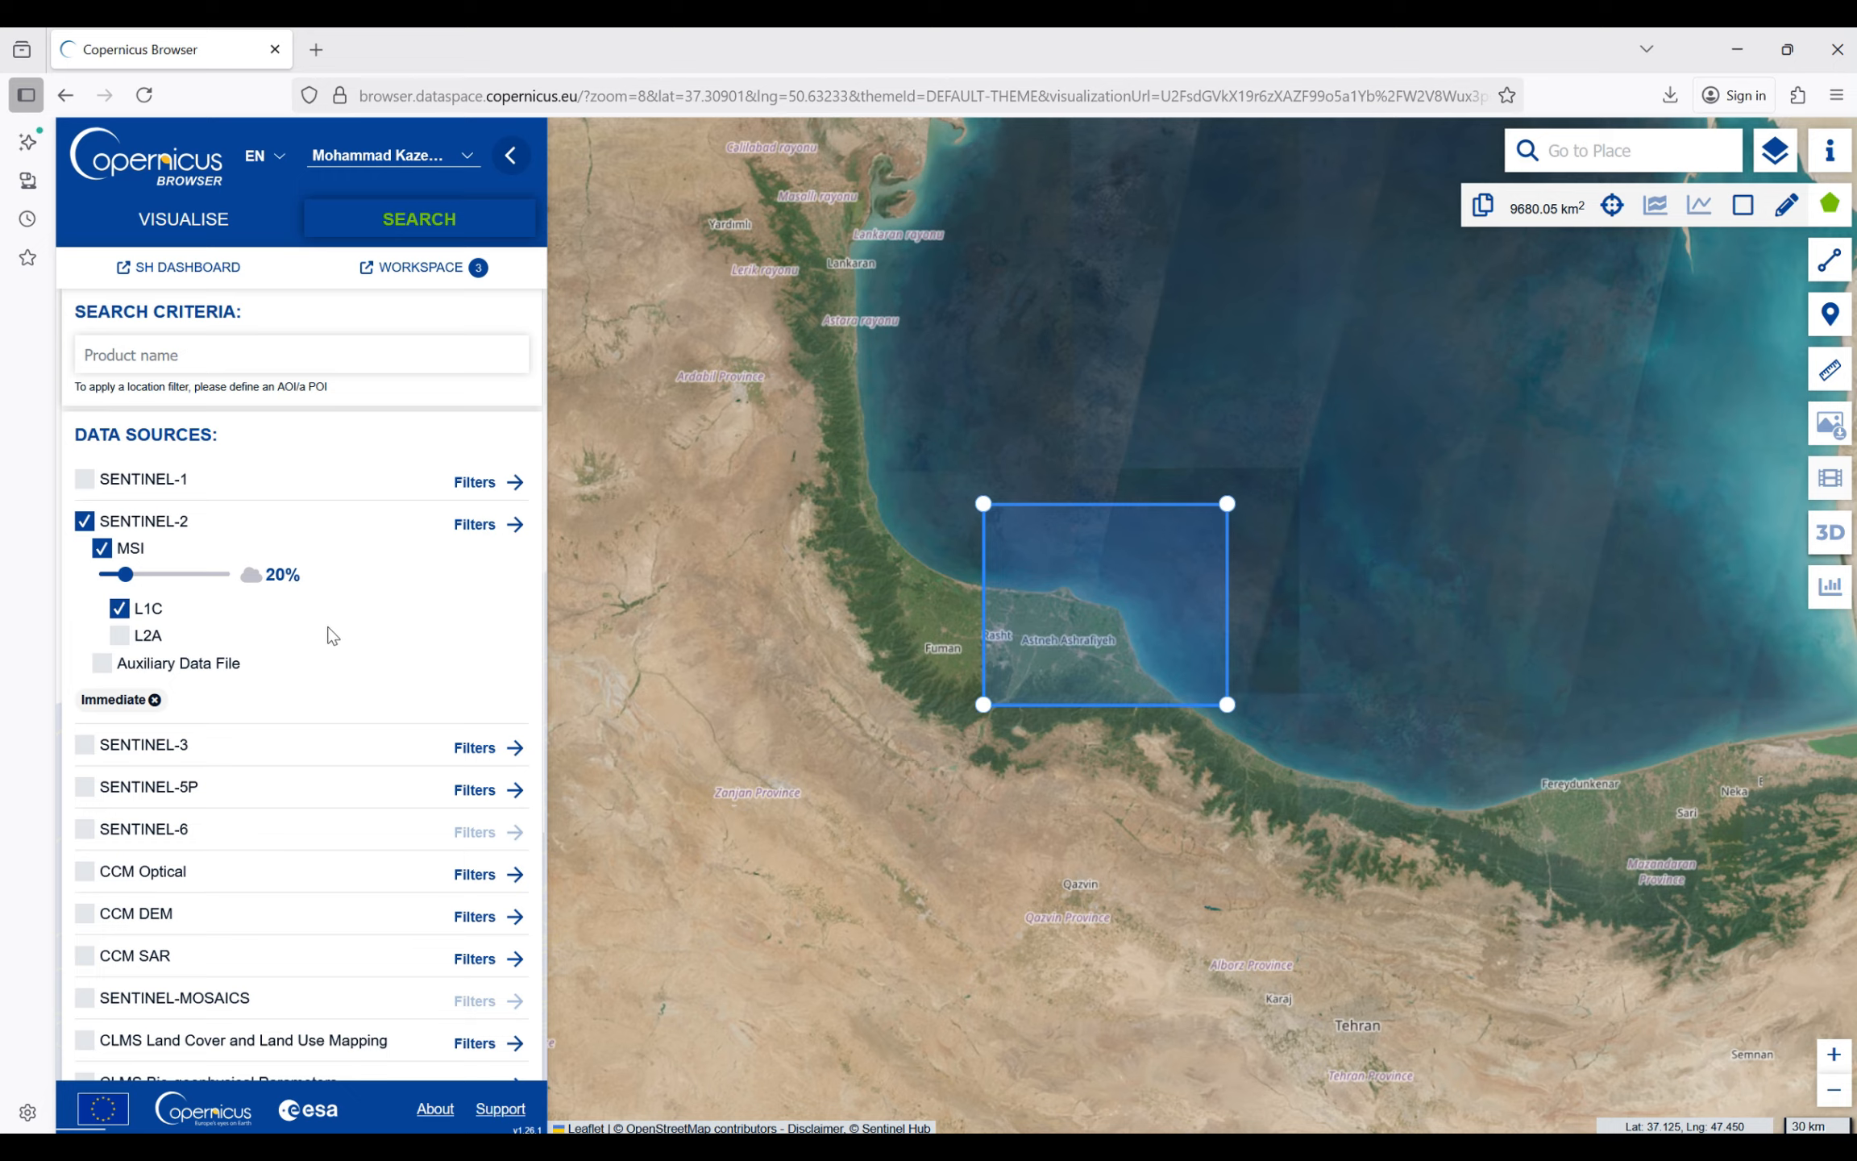
- Set the start date of the search's time range to 2025-06-30
scroll(385, 943, down, 4)
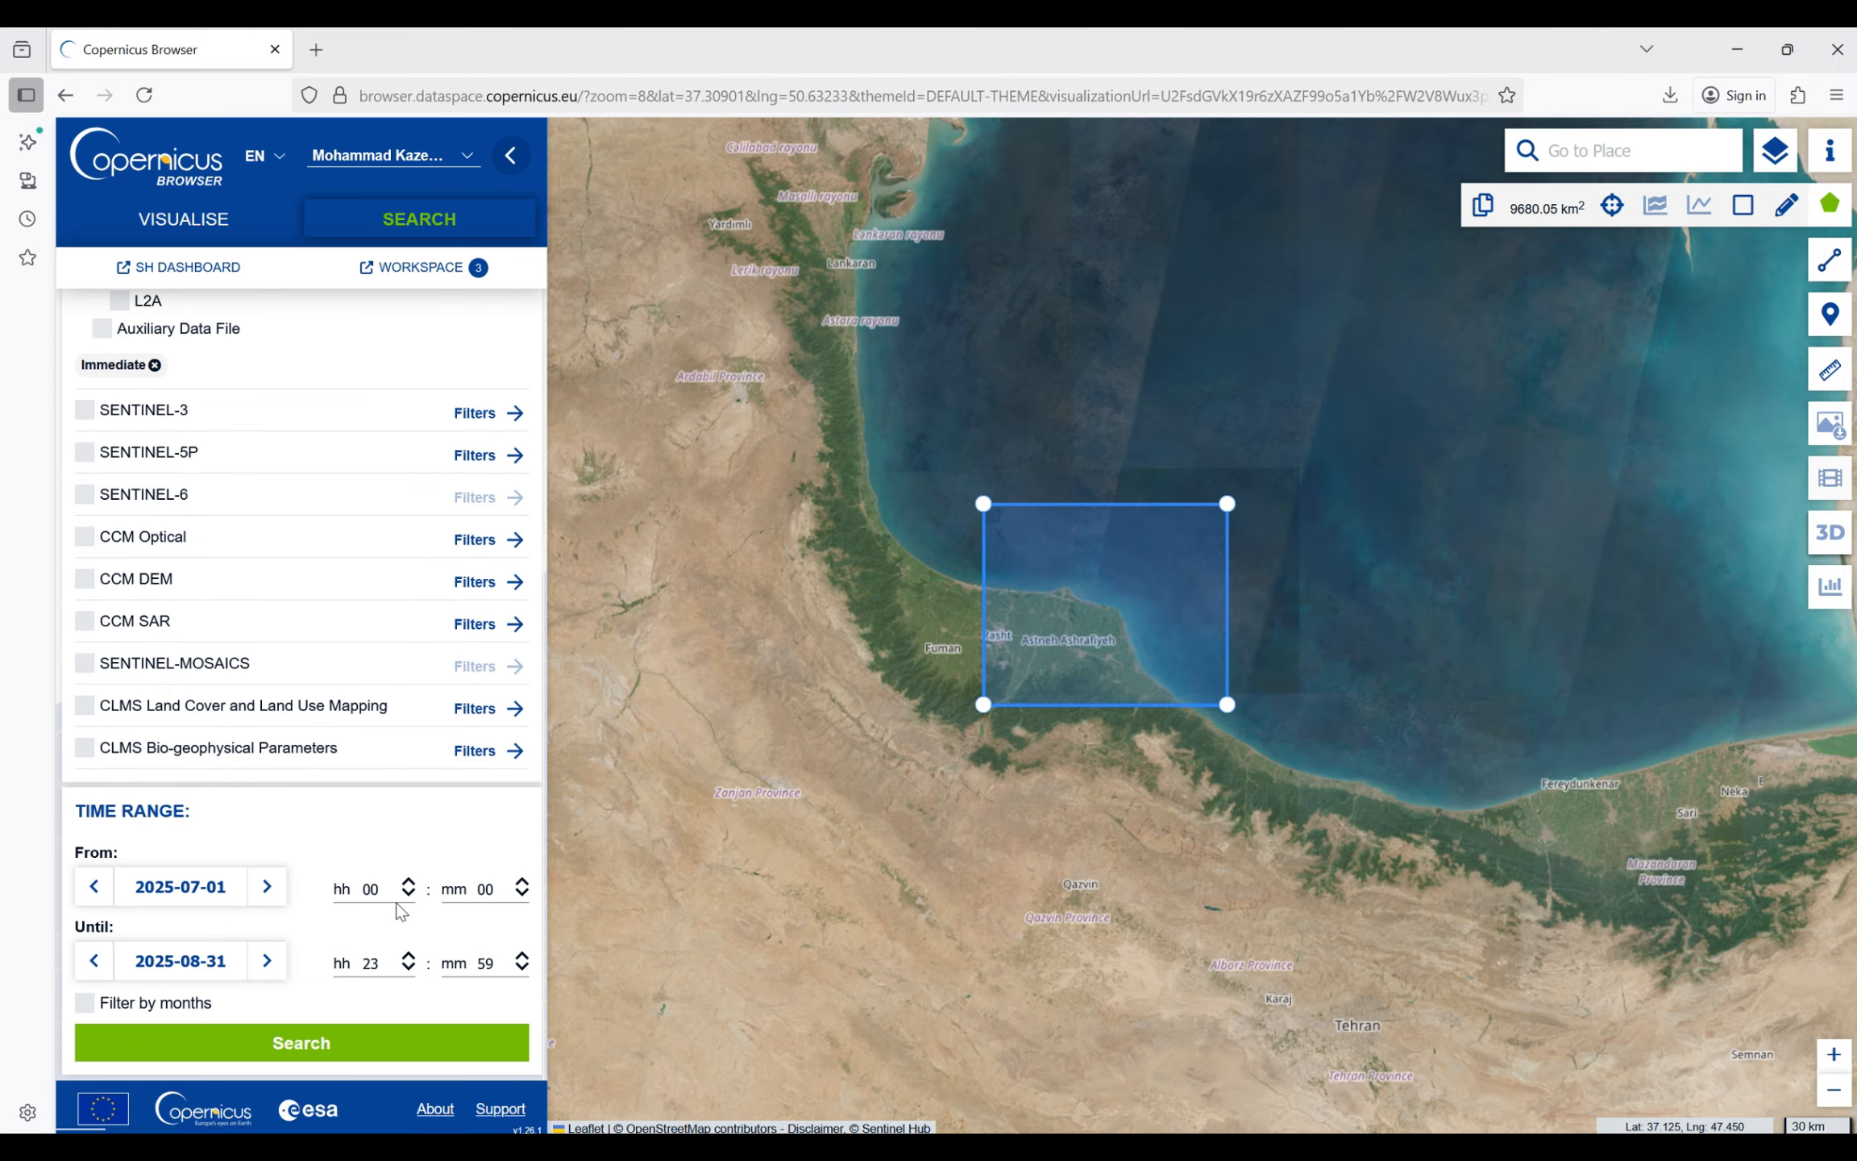
click(176, 889)
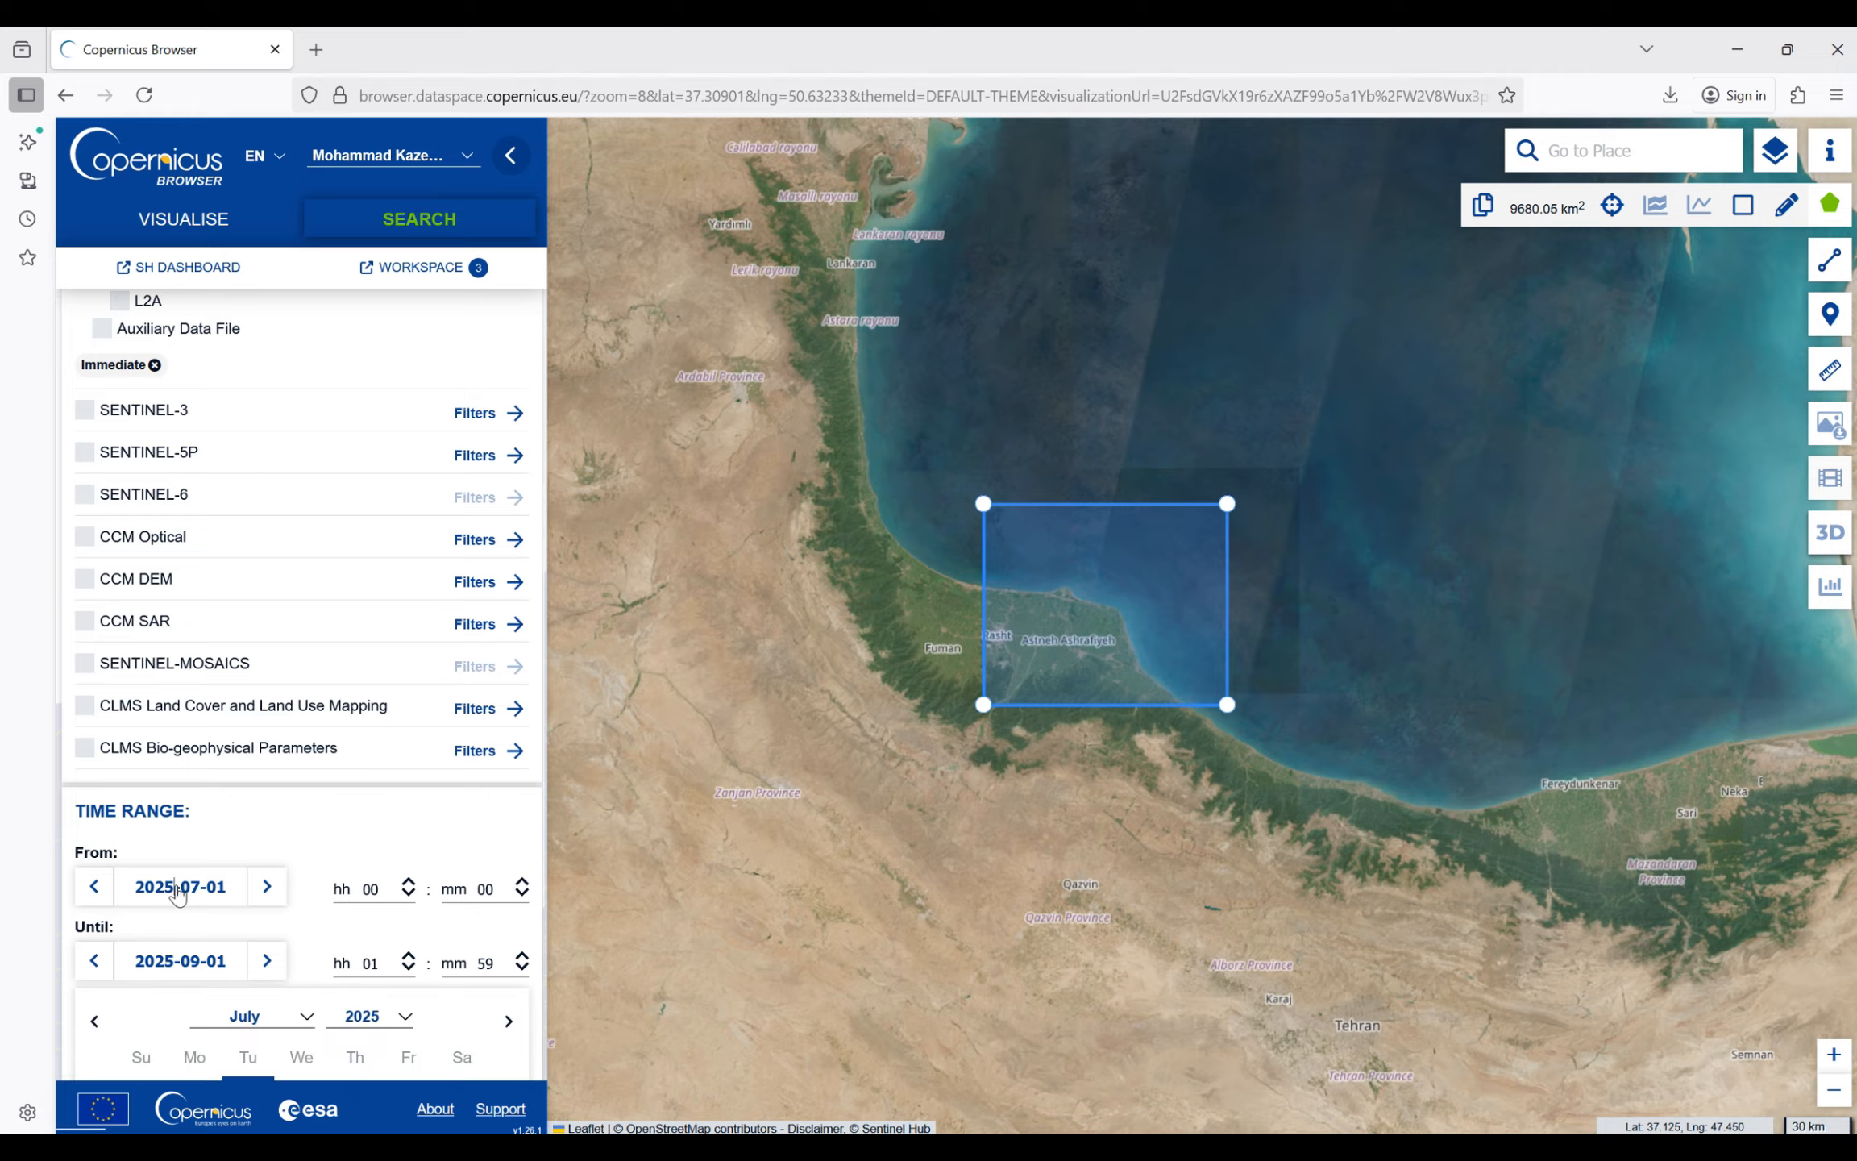
scroll(379, 806, down, 4)
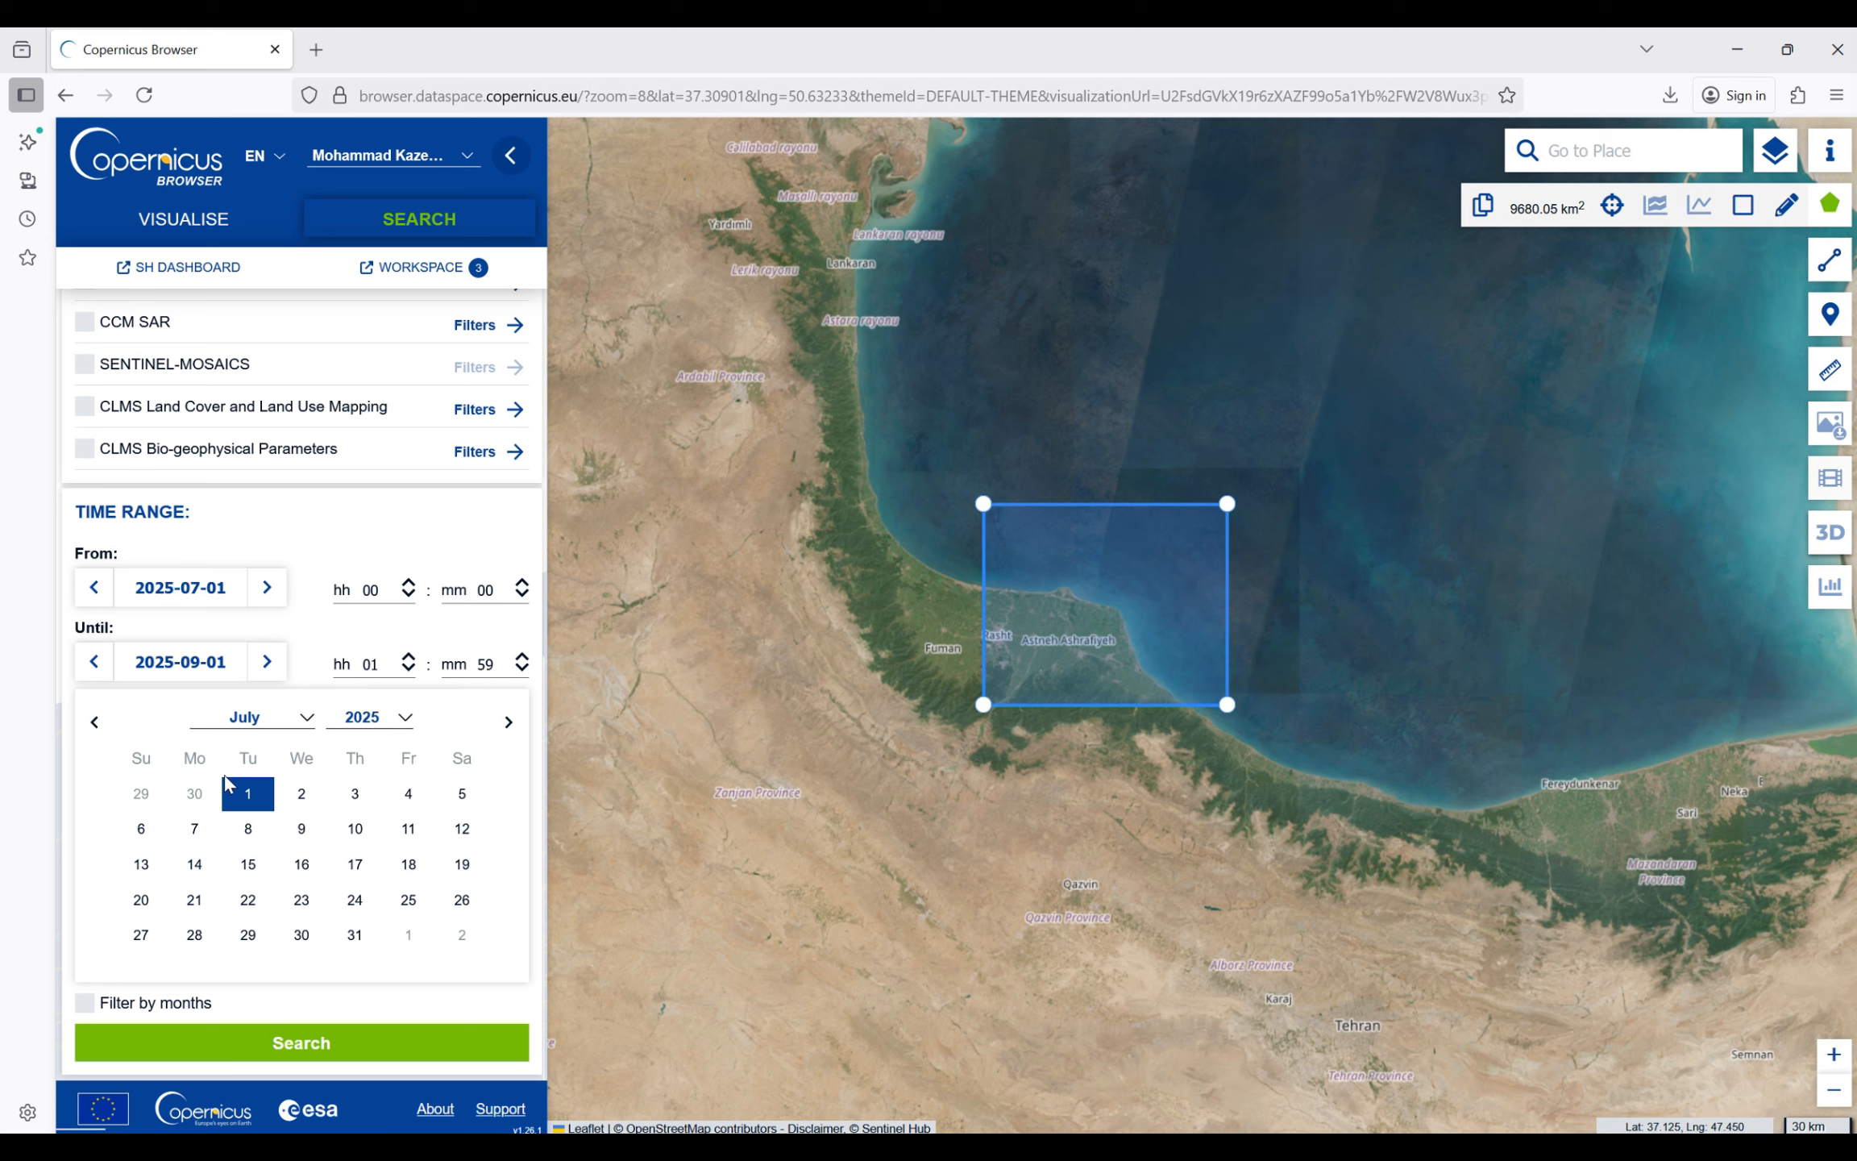
click(94, 587)
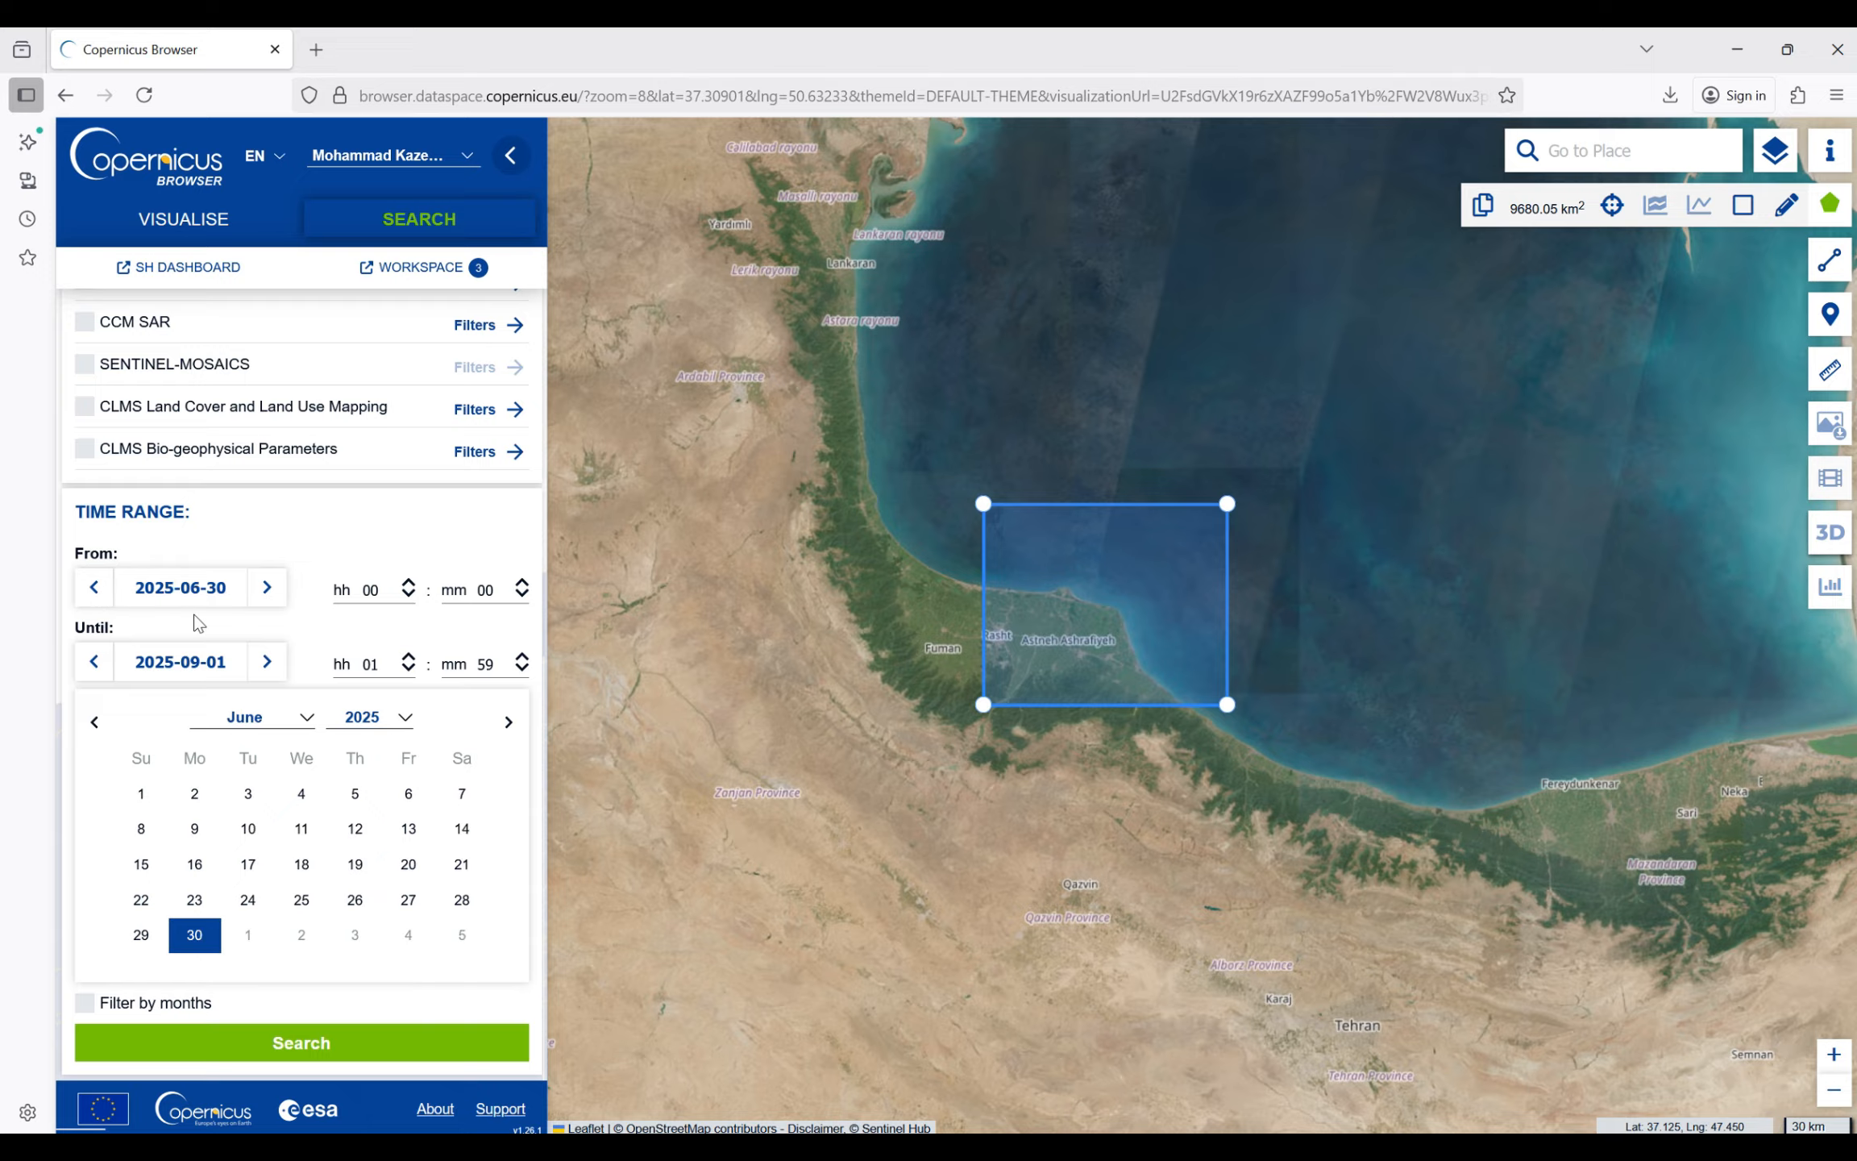
- Set the time range's start date to 2025-08-31 and run the product search
click(214, 662)
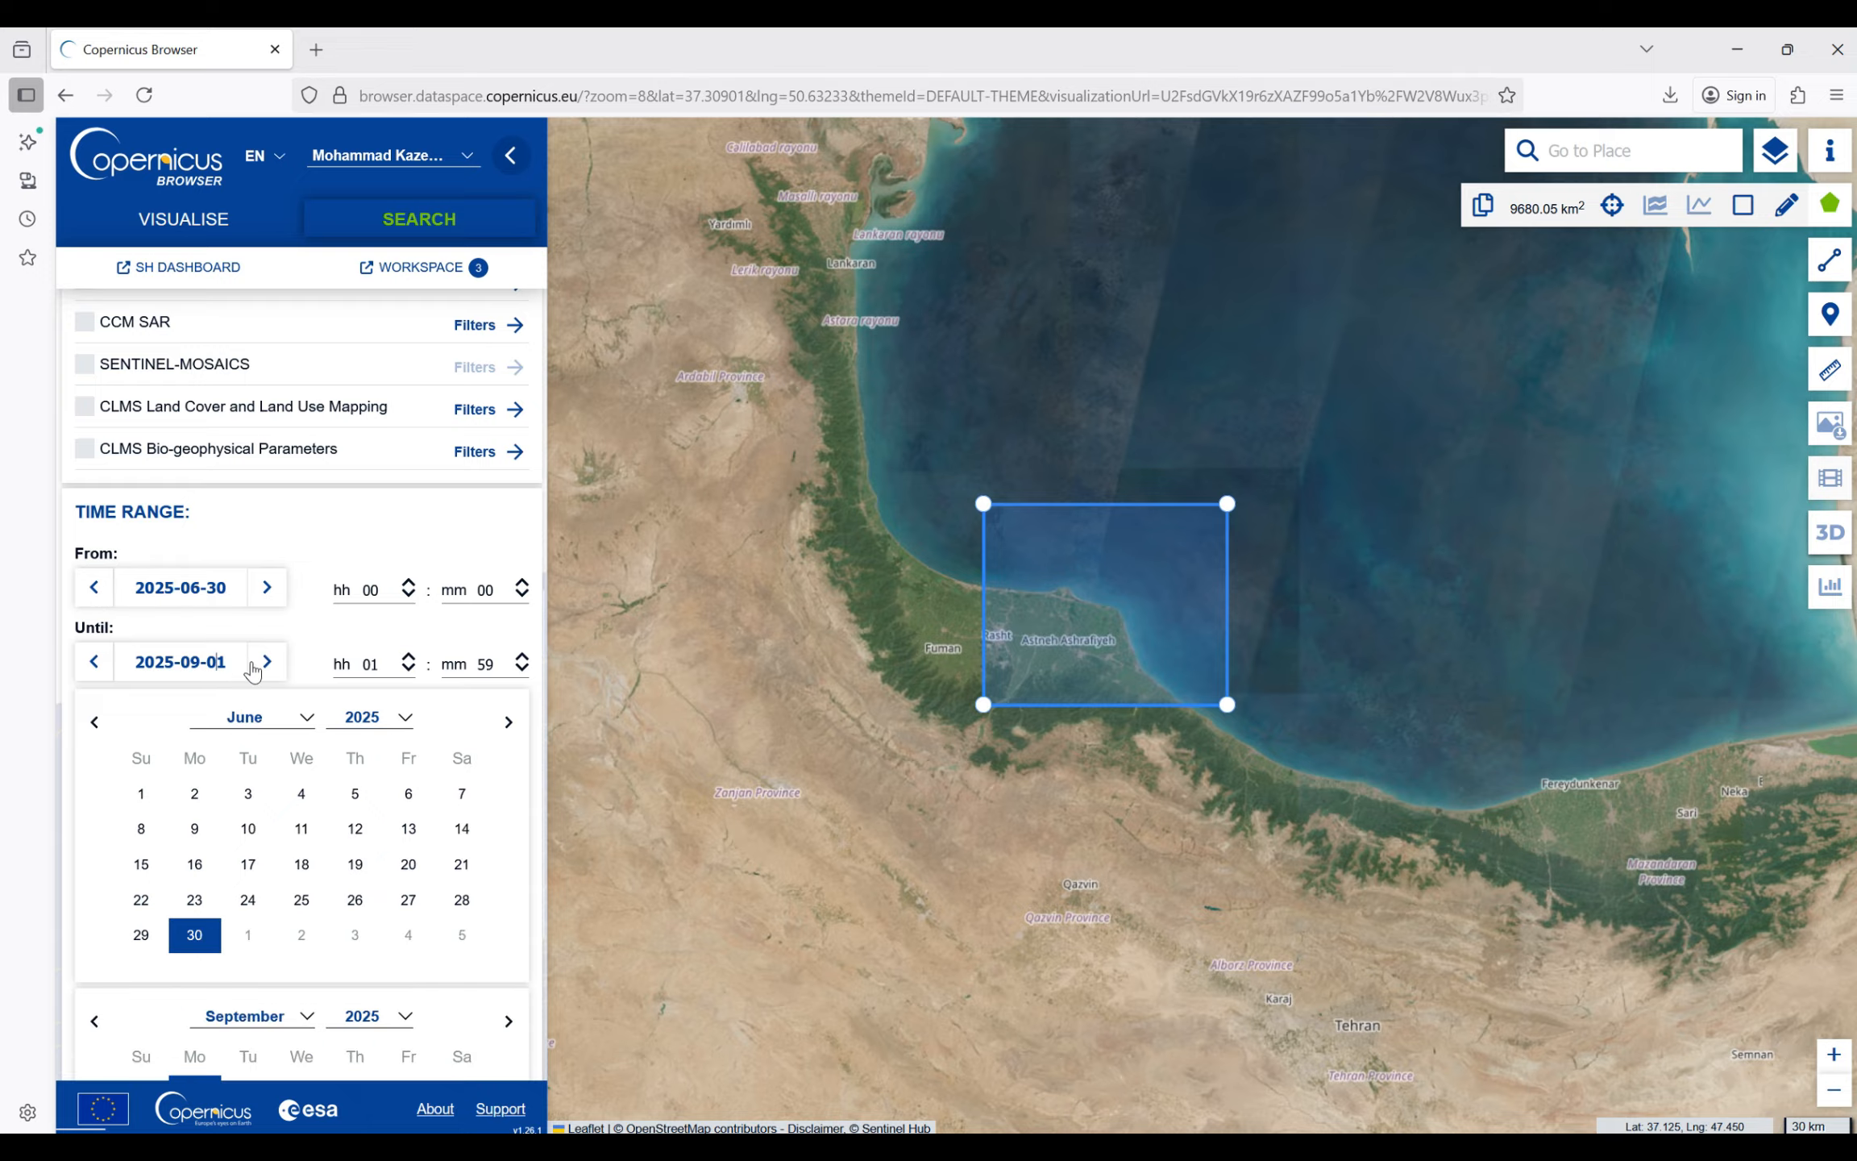
click(305, 719)
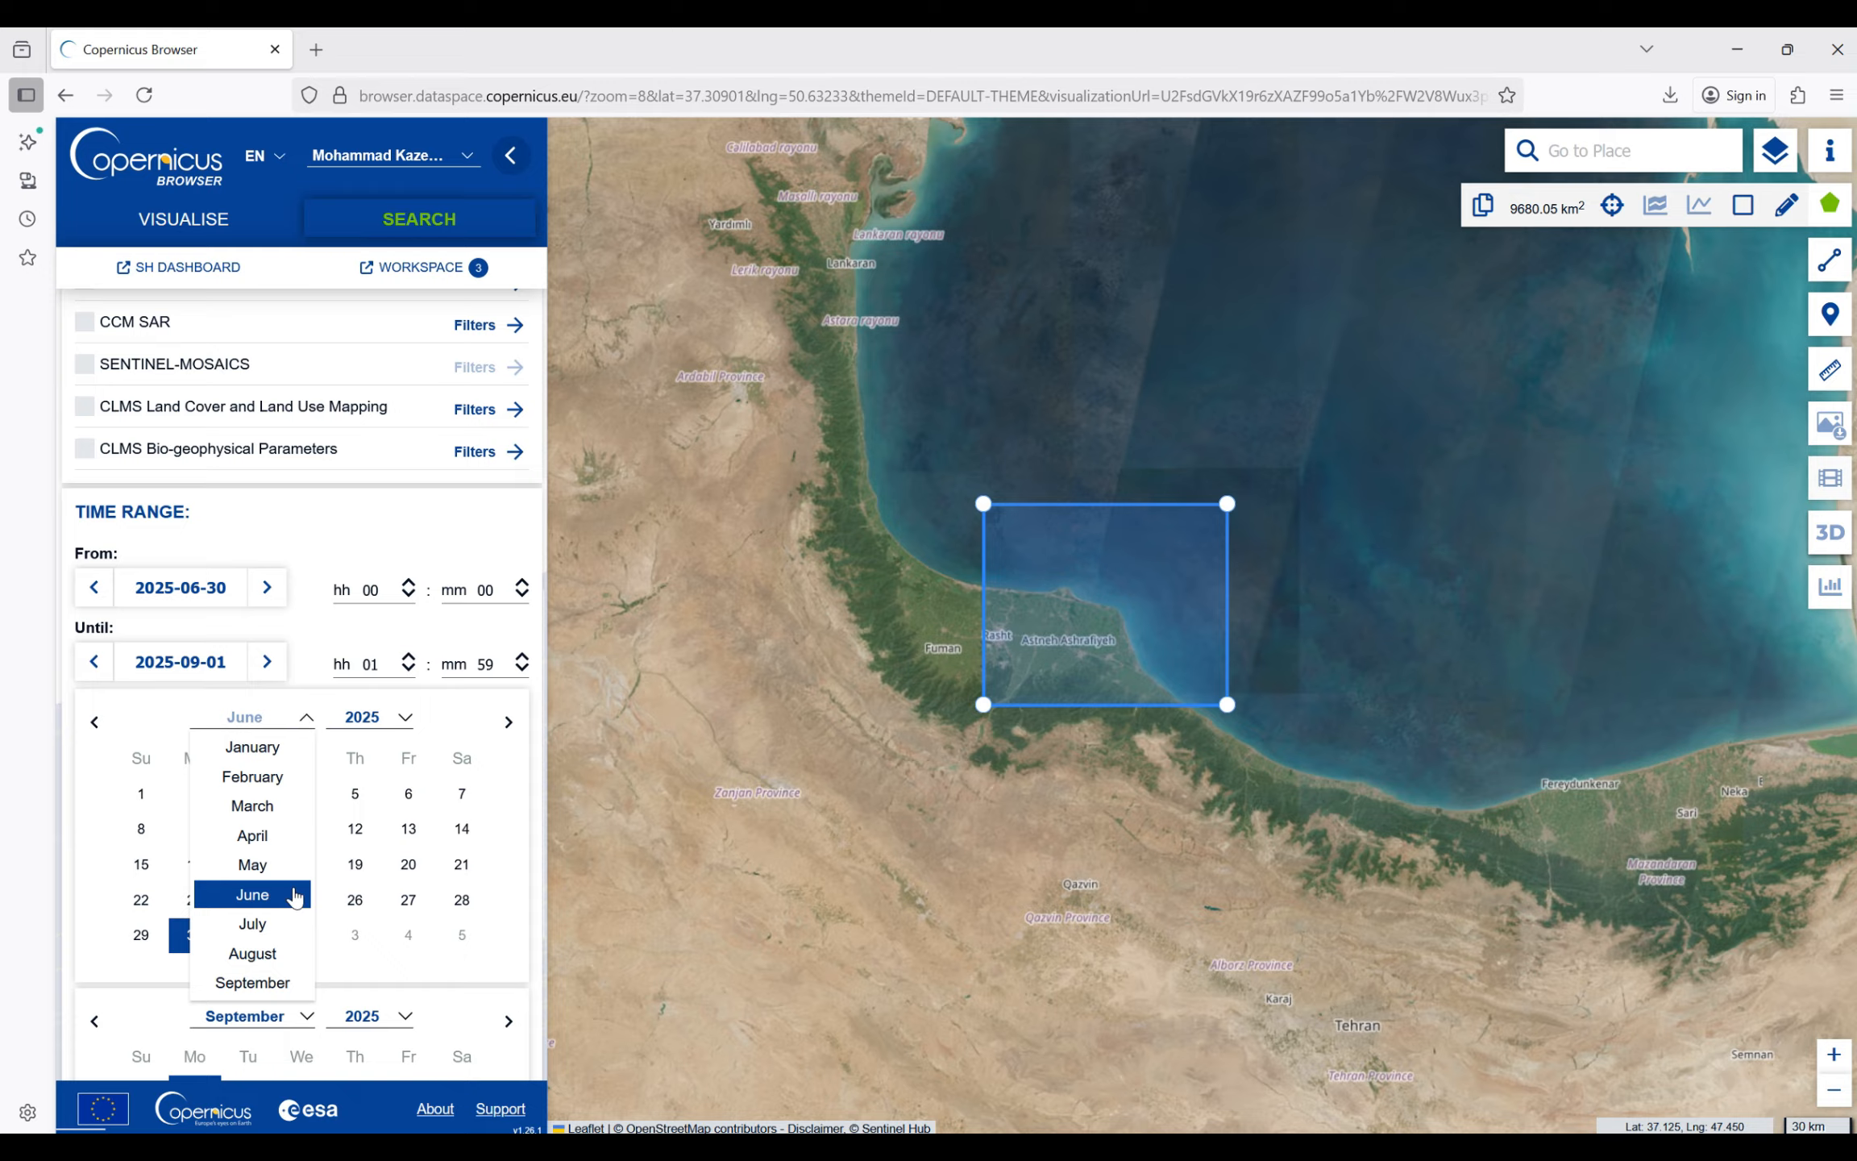
click(273, 953)
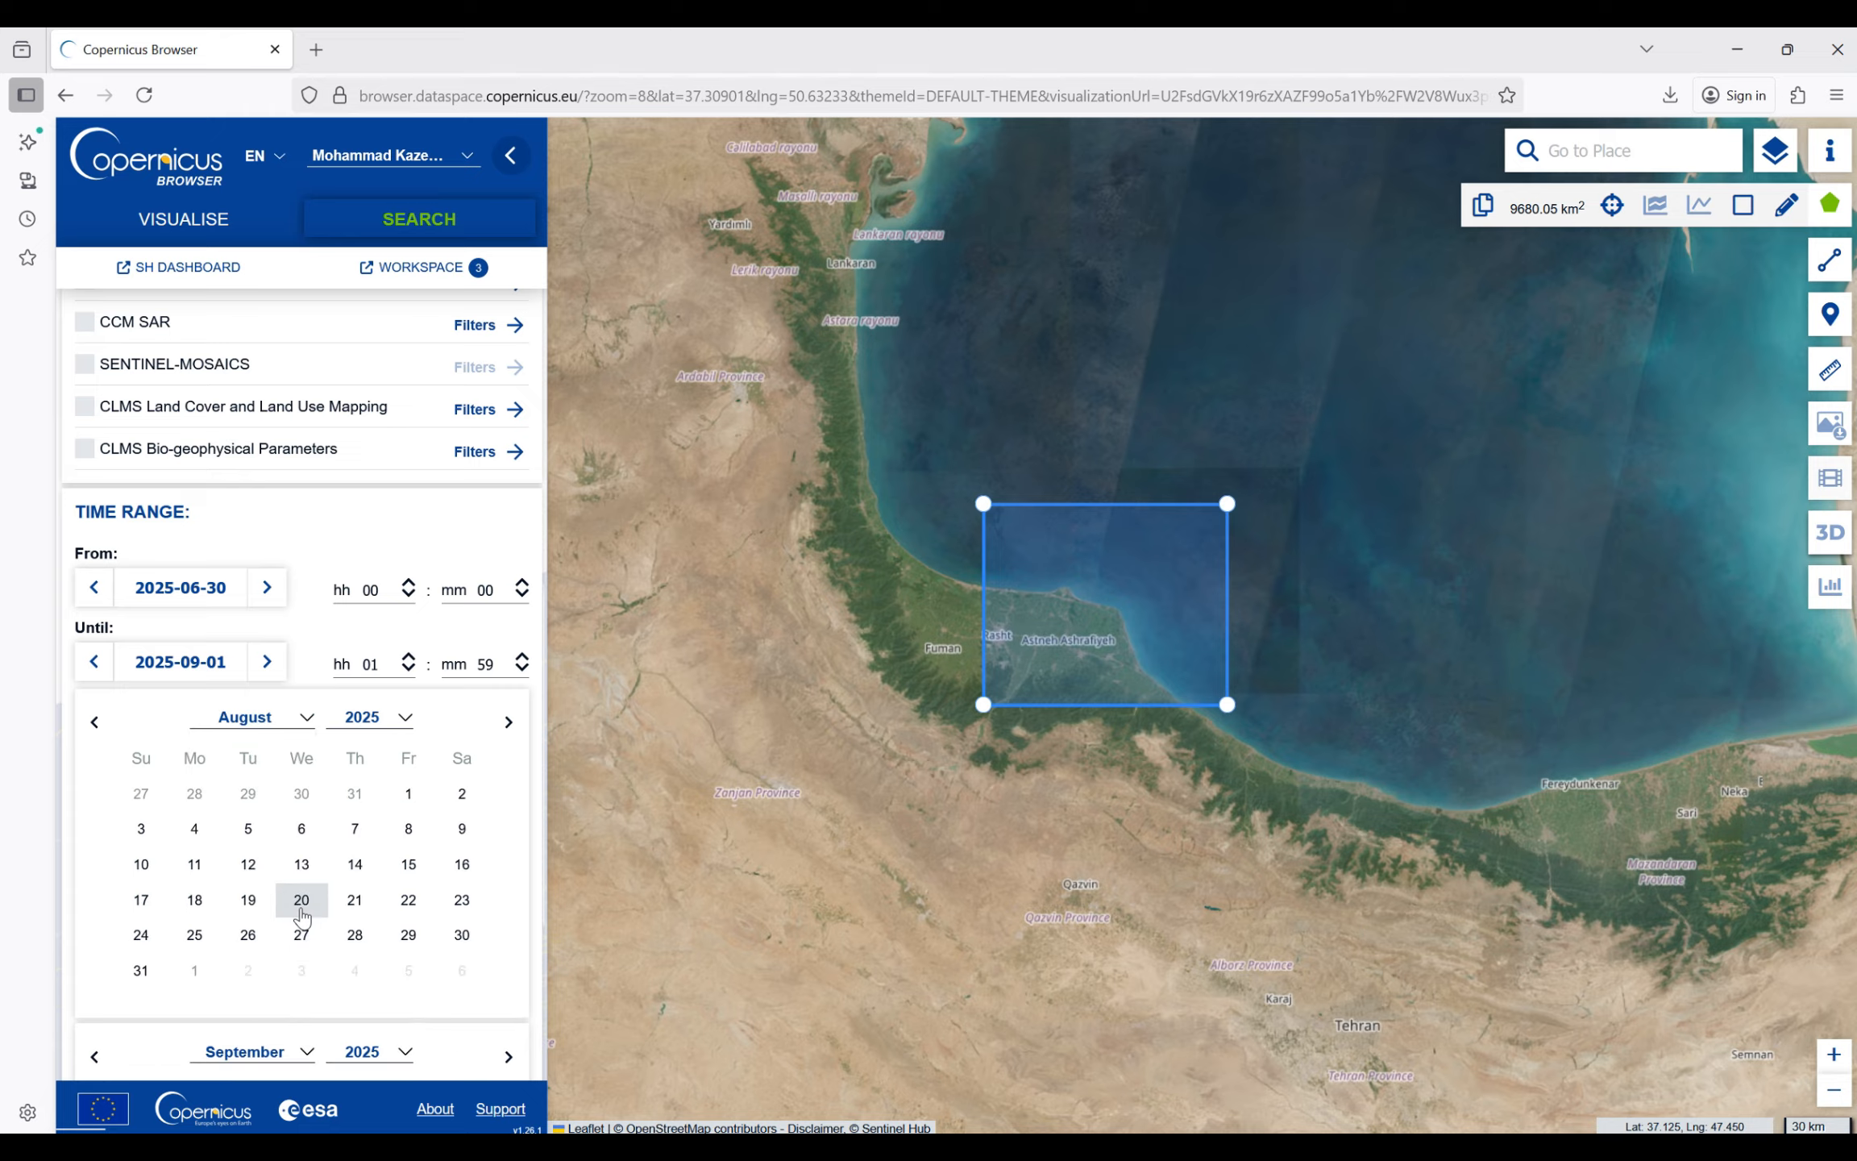
click(140, 970)
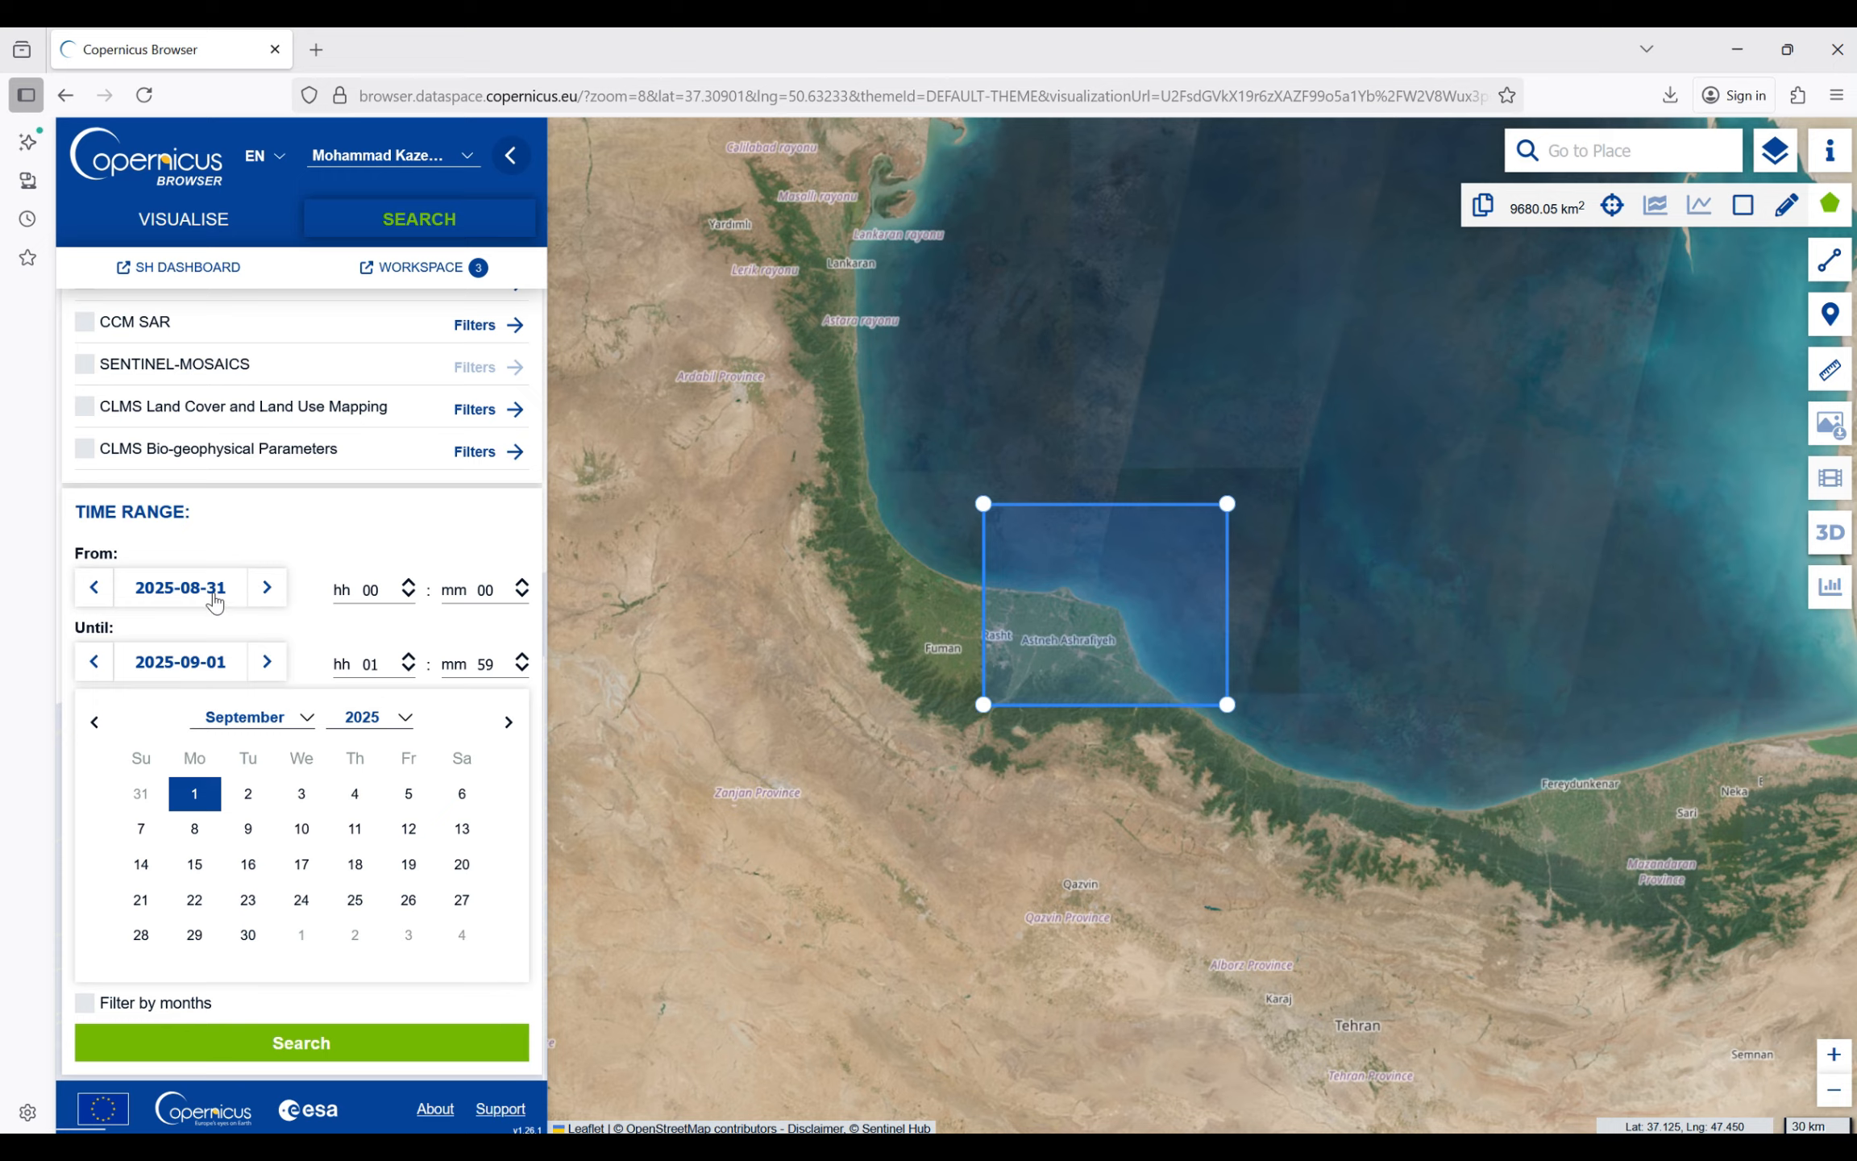
click(351, 1044)
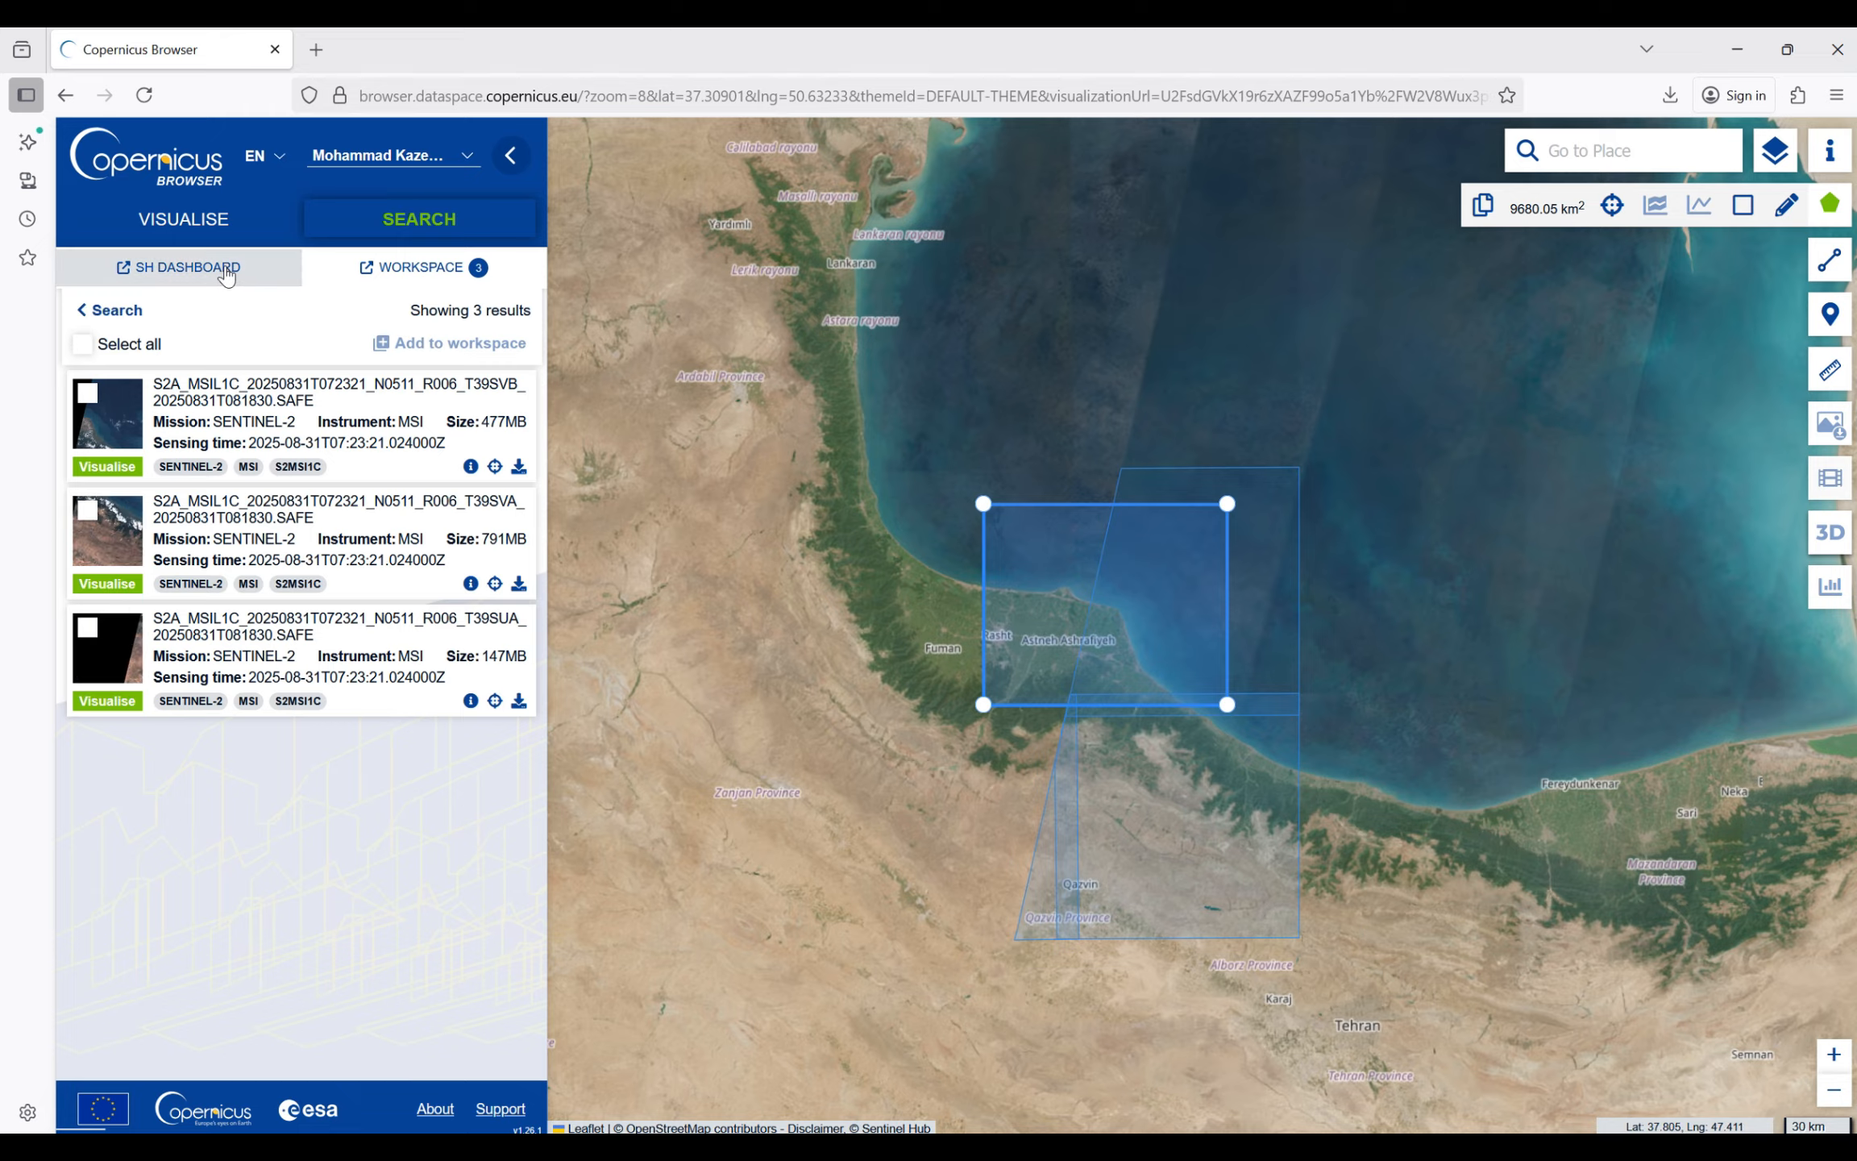
- Return to the search criteria, set the start date to 2025-07-01 and run the search again
click(113, 311)
scroll(133, 685, down, 6)
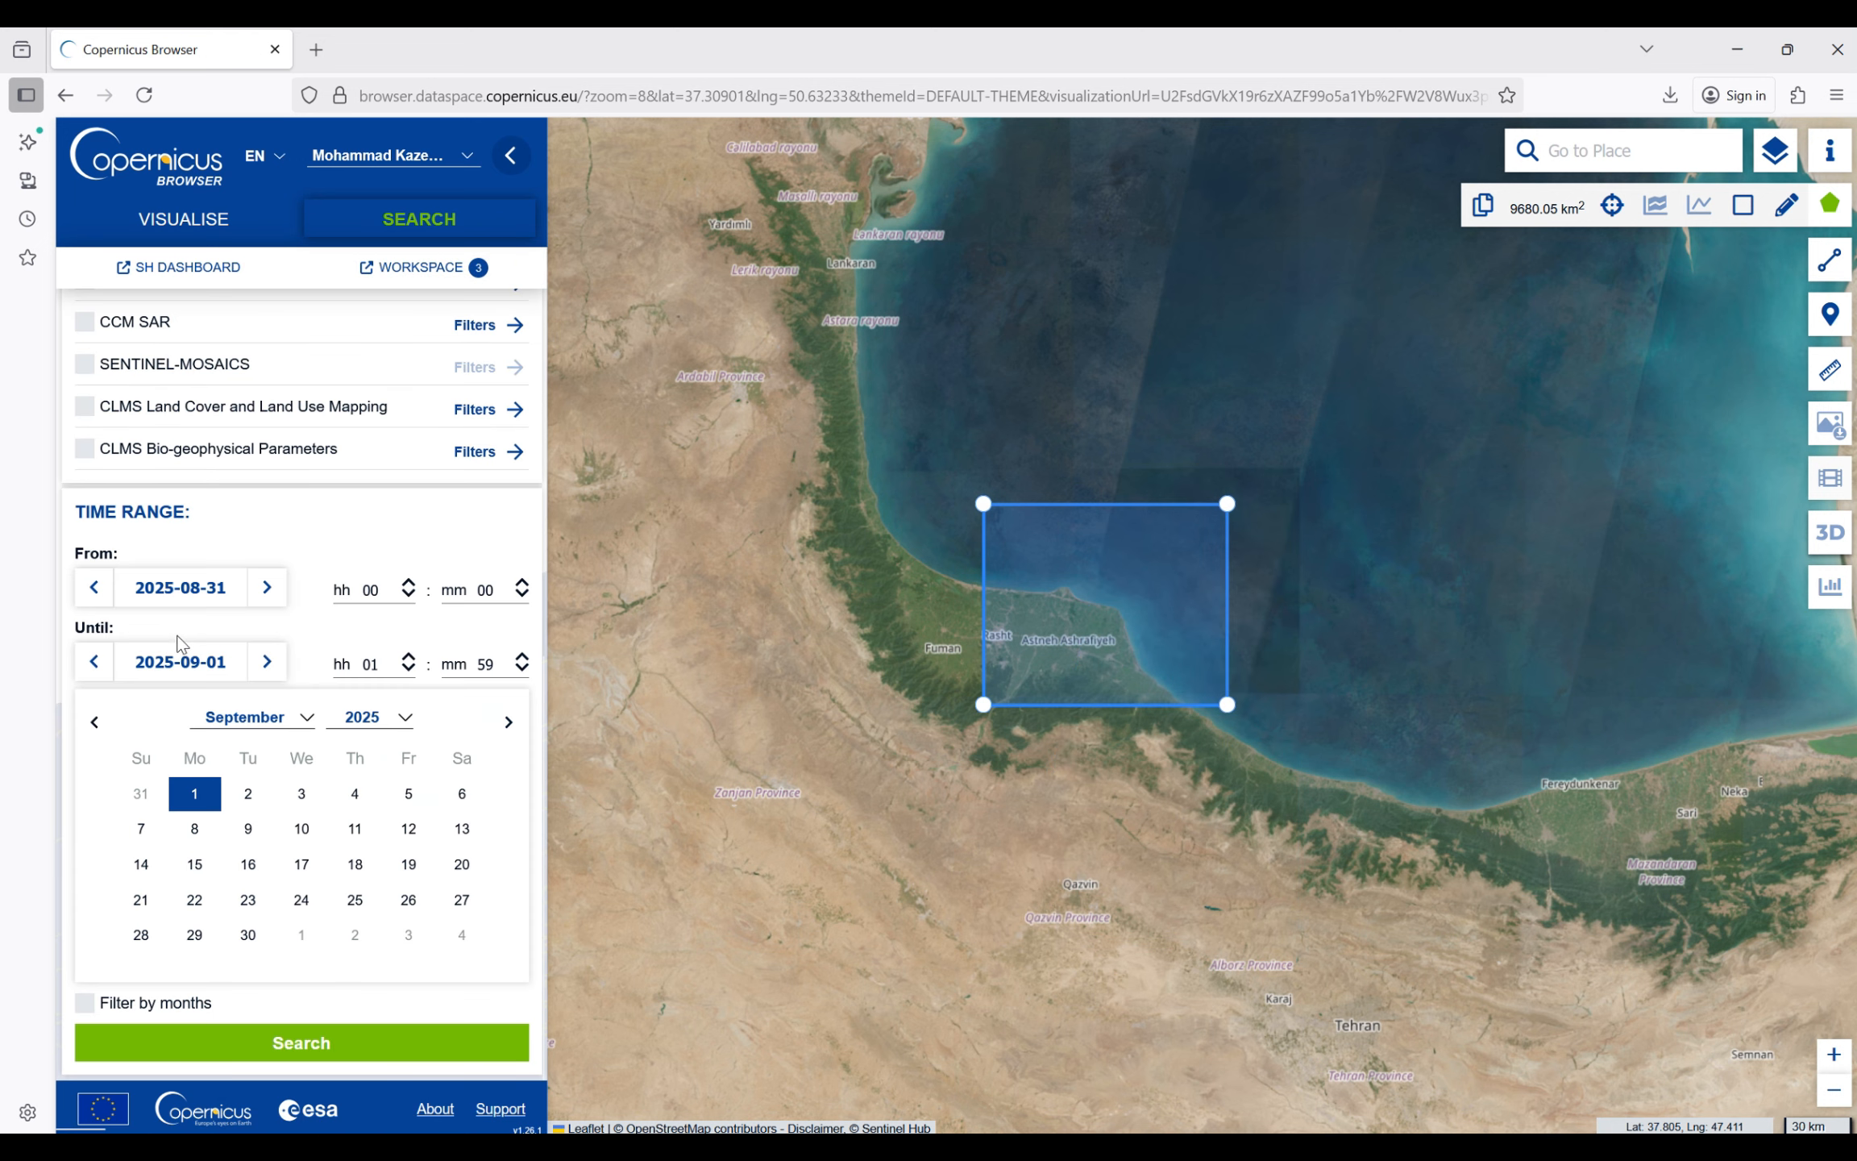
click(225, 588)
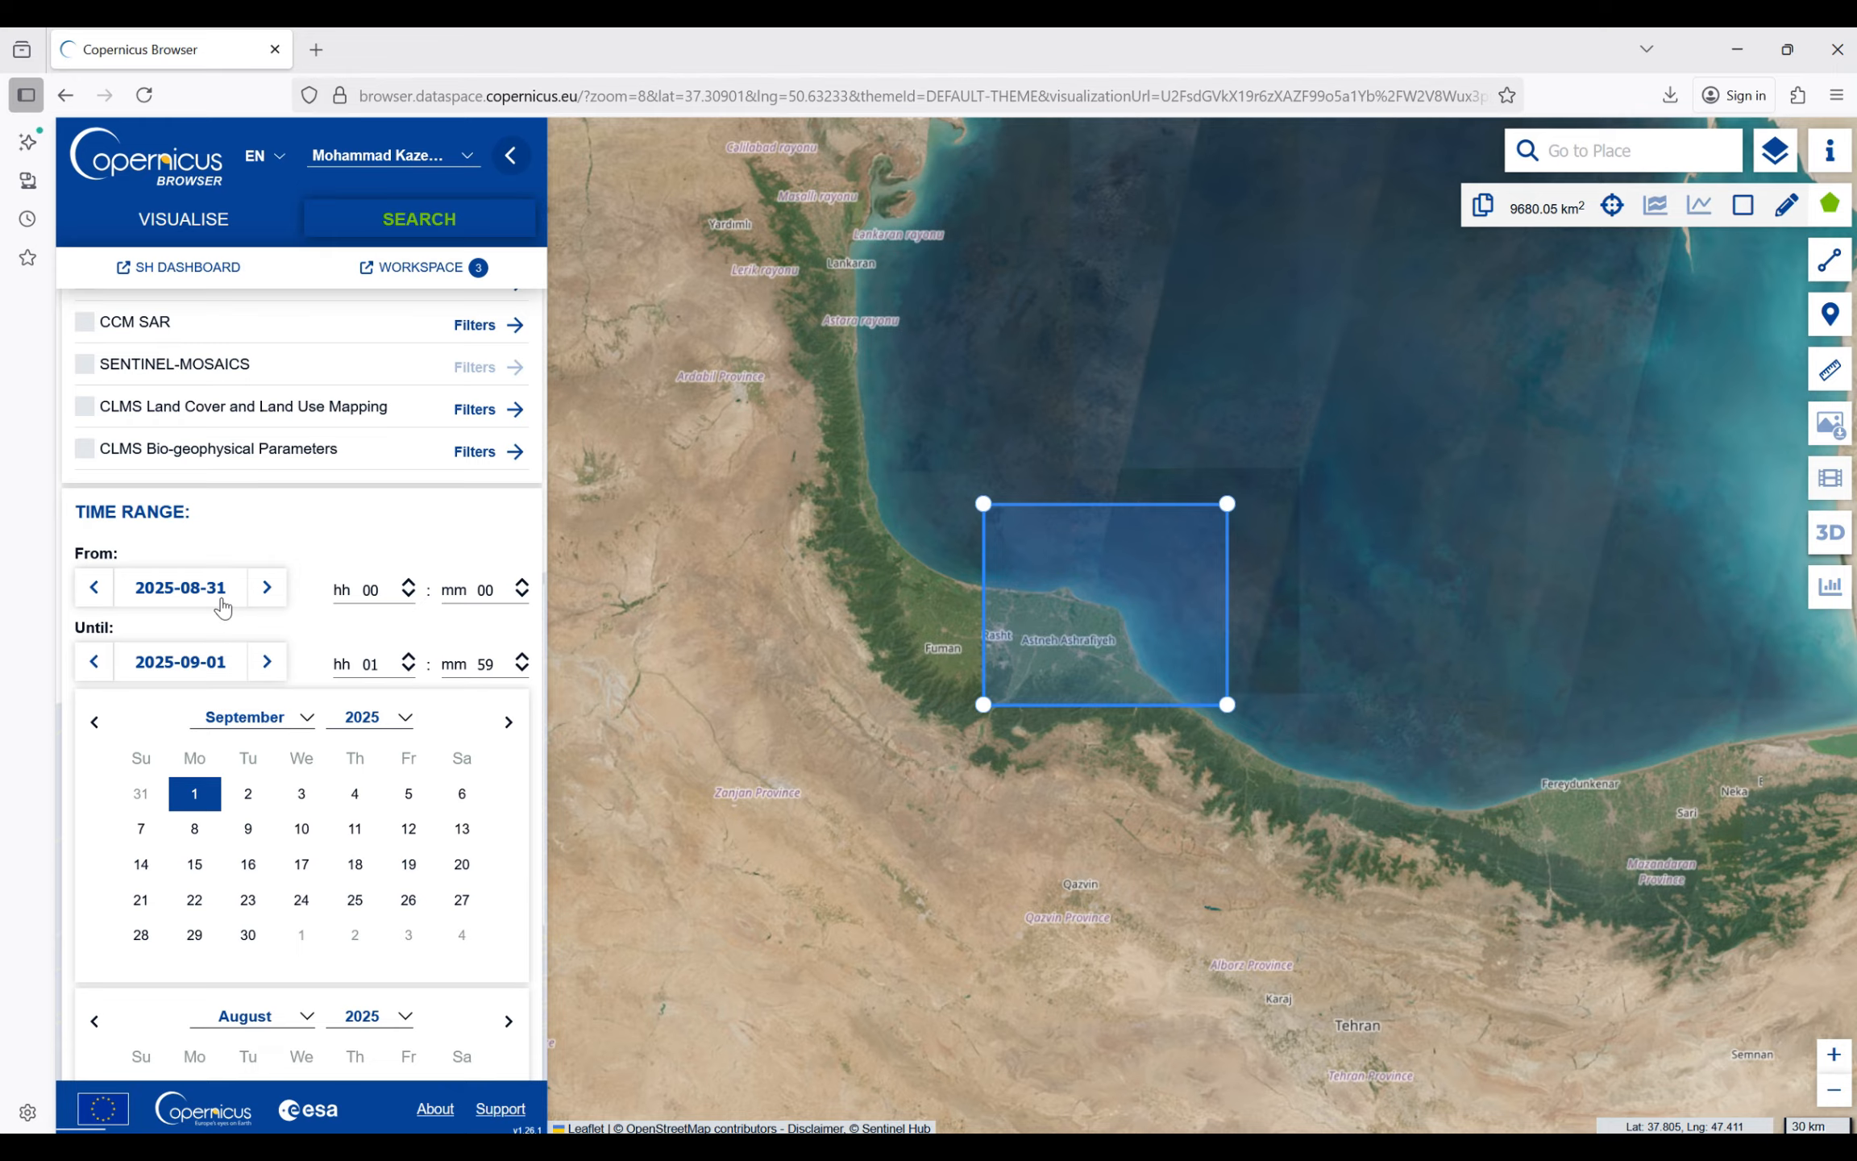
scroll(460, 862, down, 3)
click(305, 780)
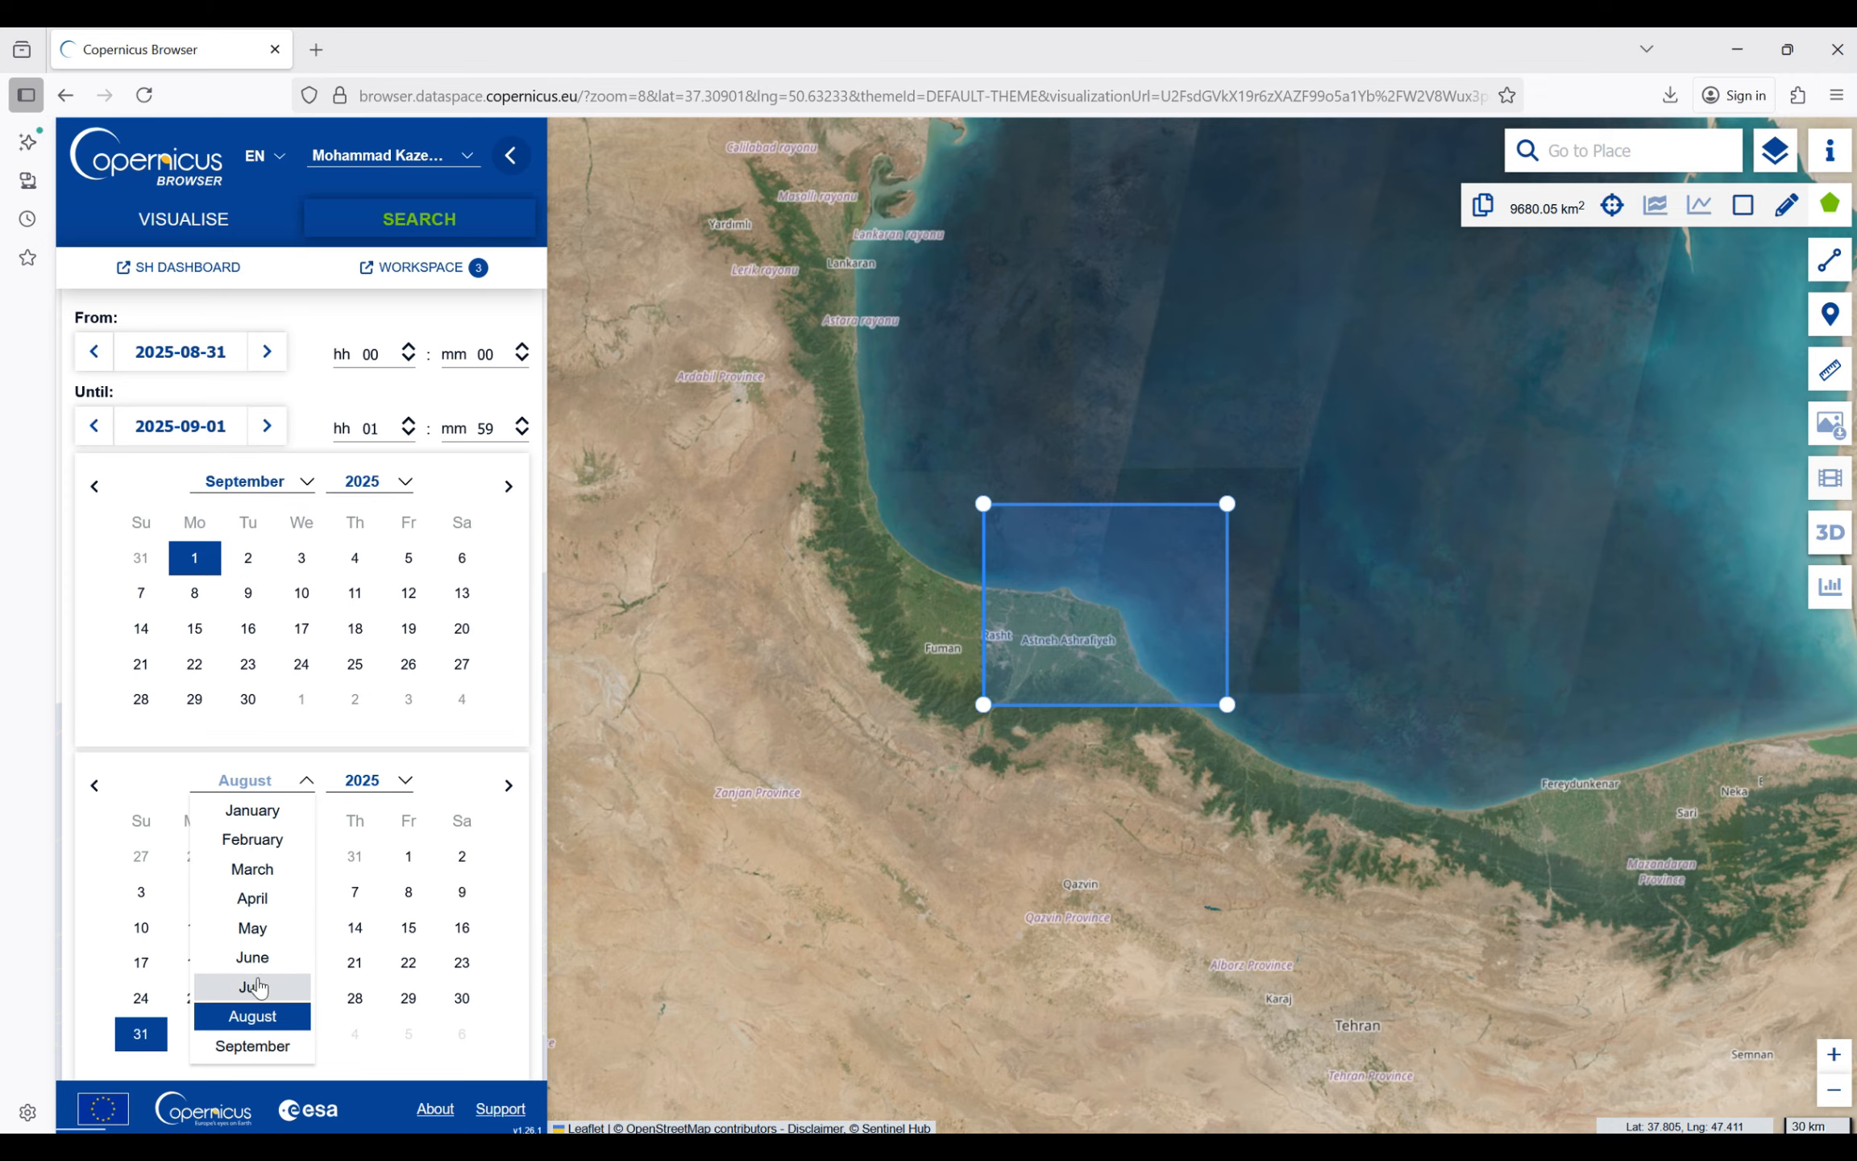
click(258, 986)
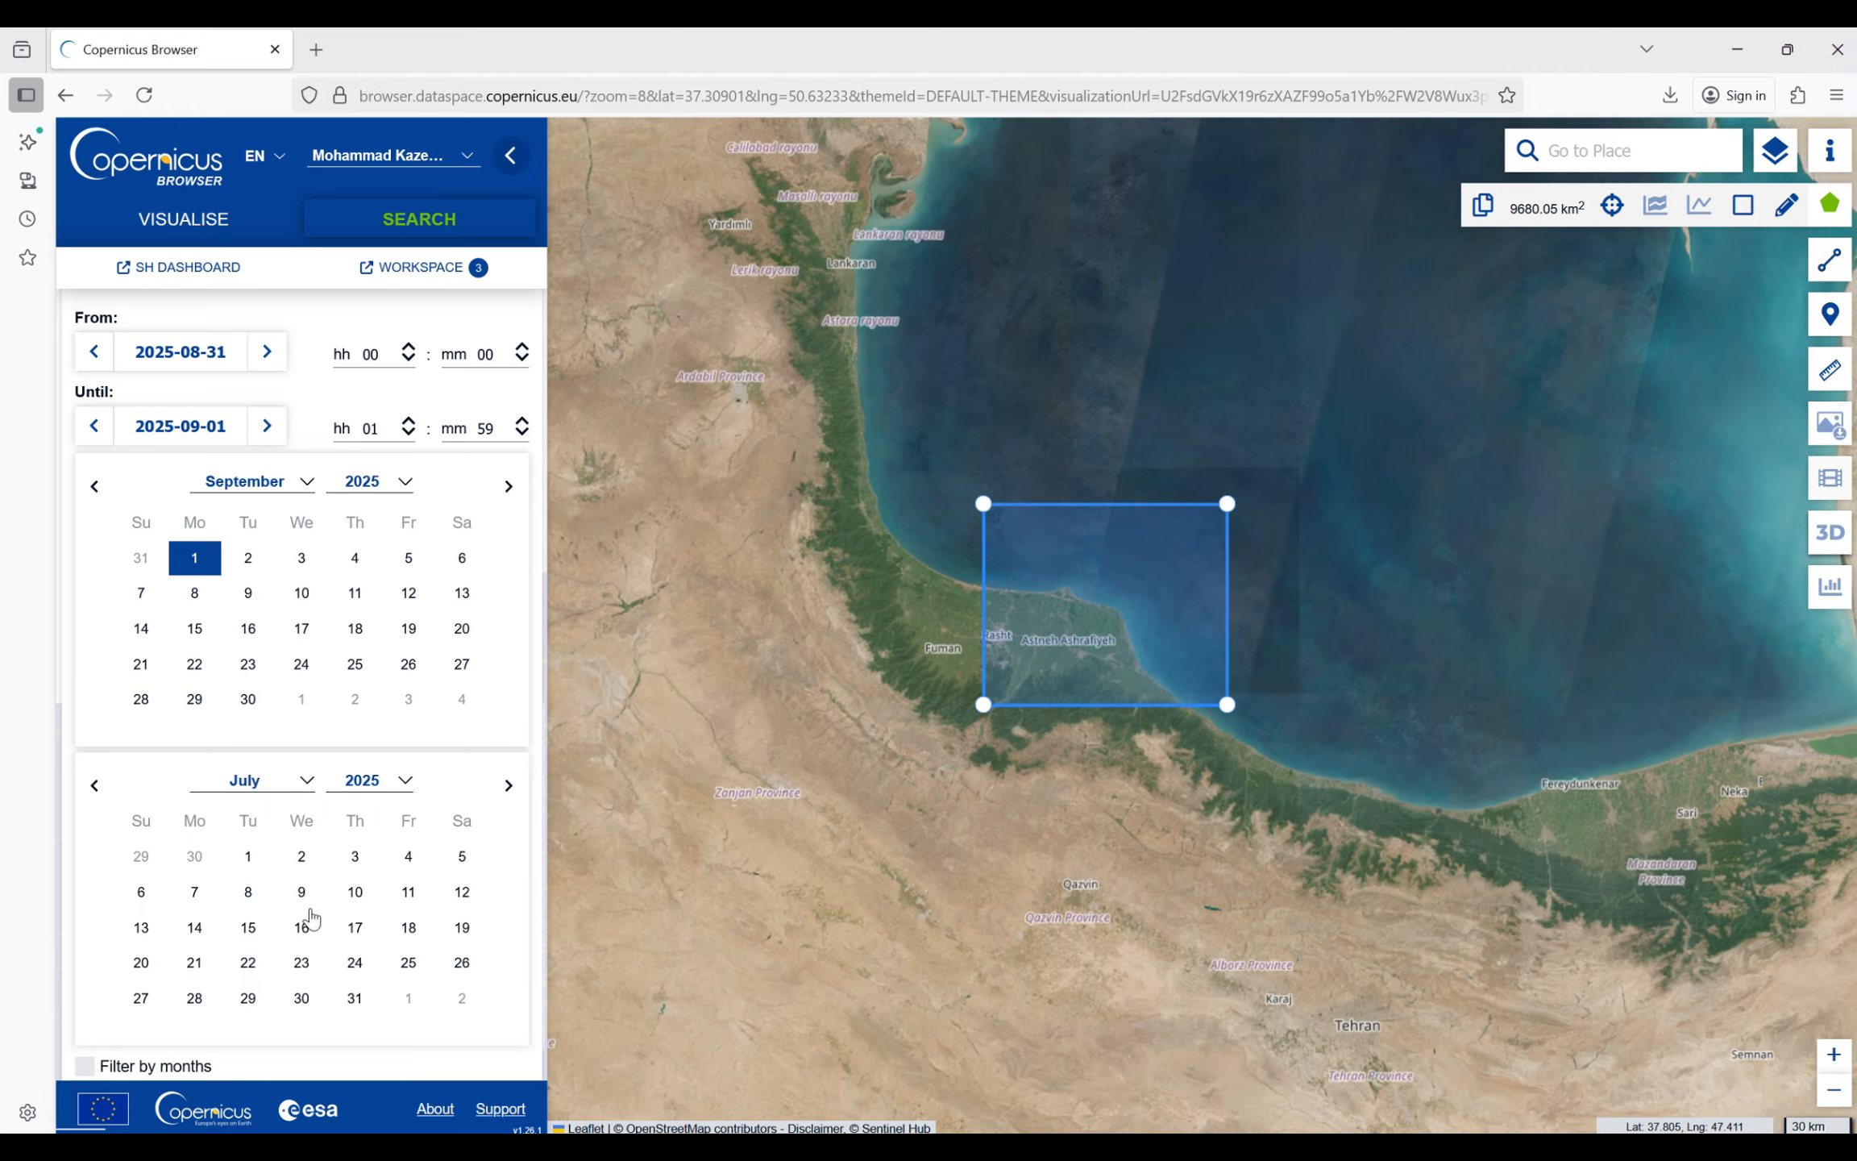
click(243, 868)
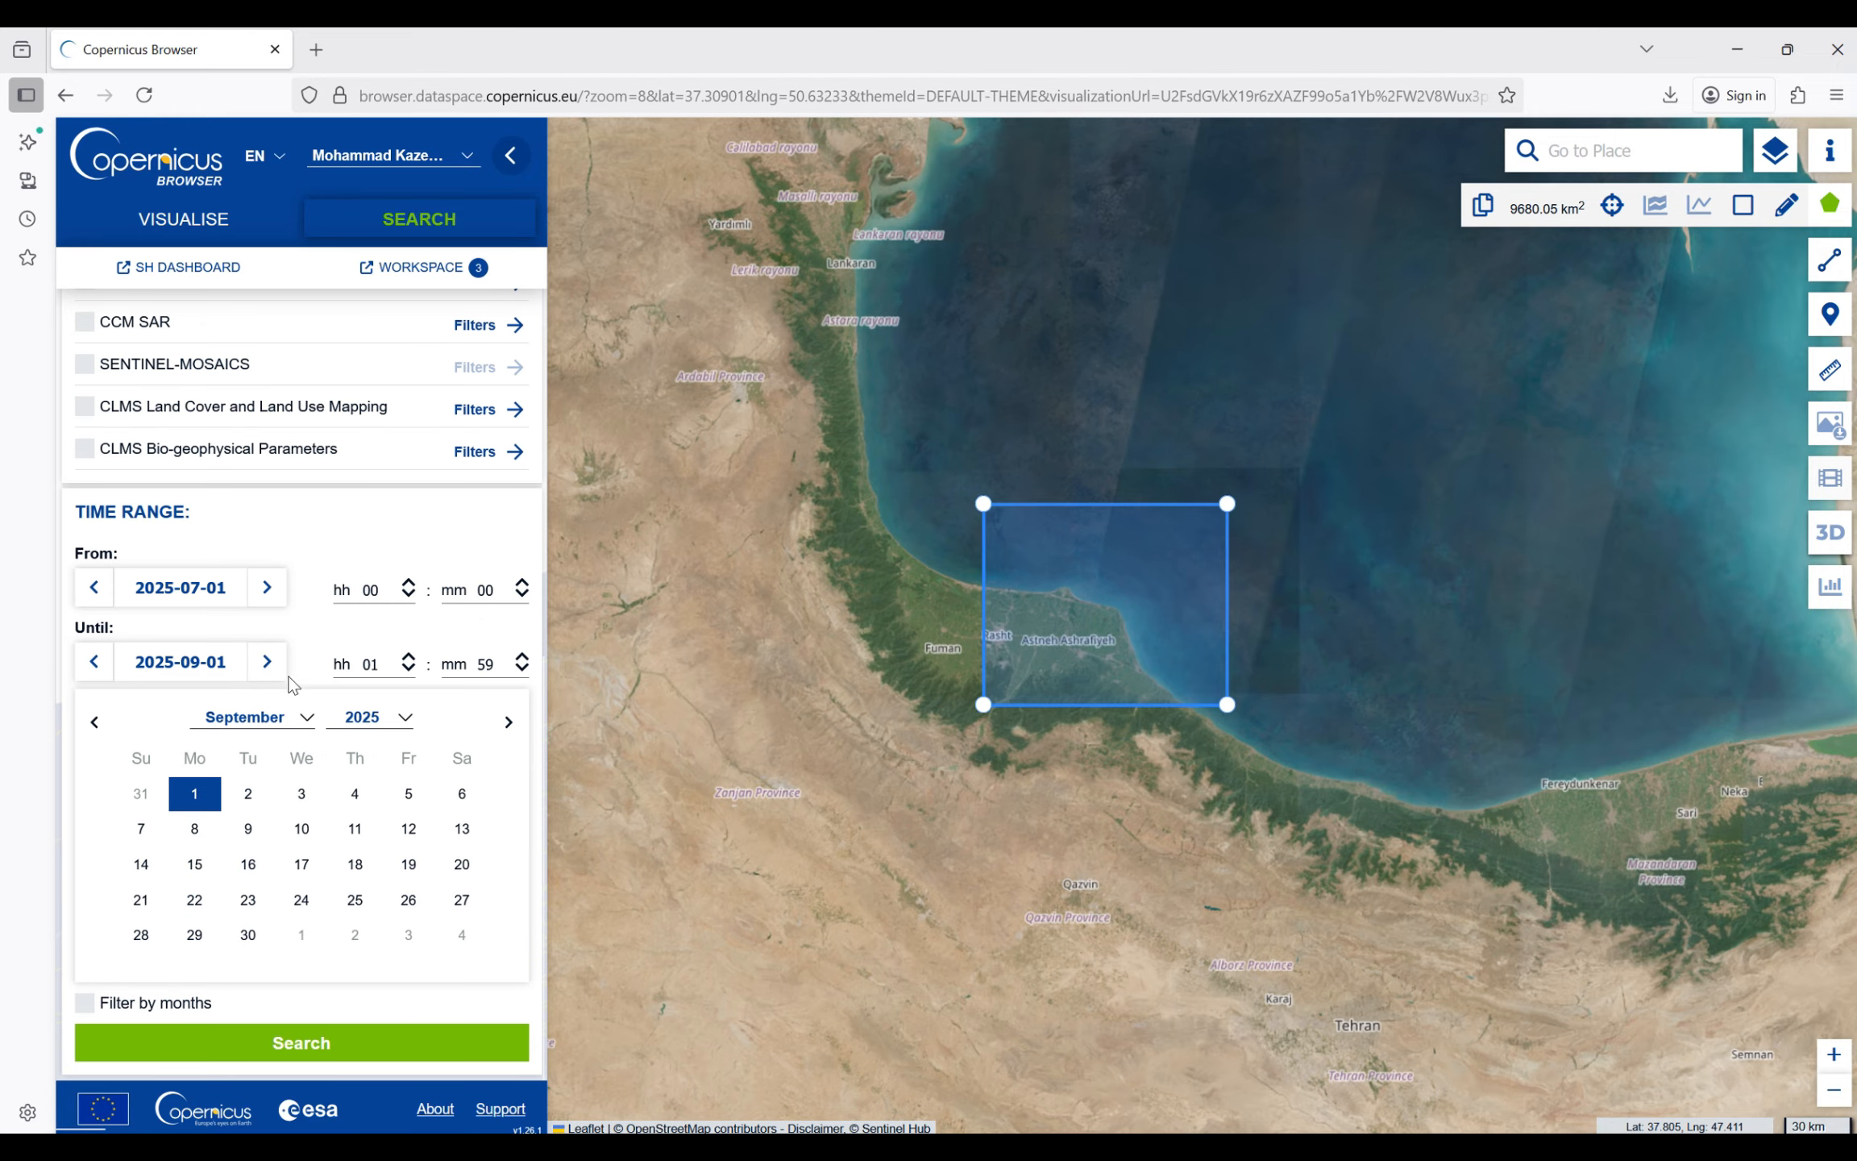
click(291, 1051)
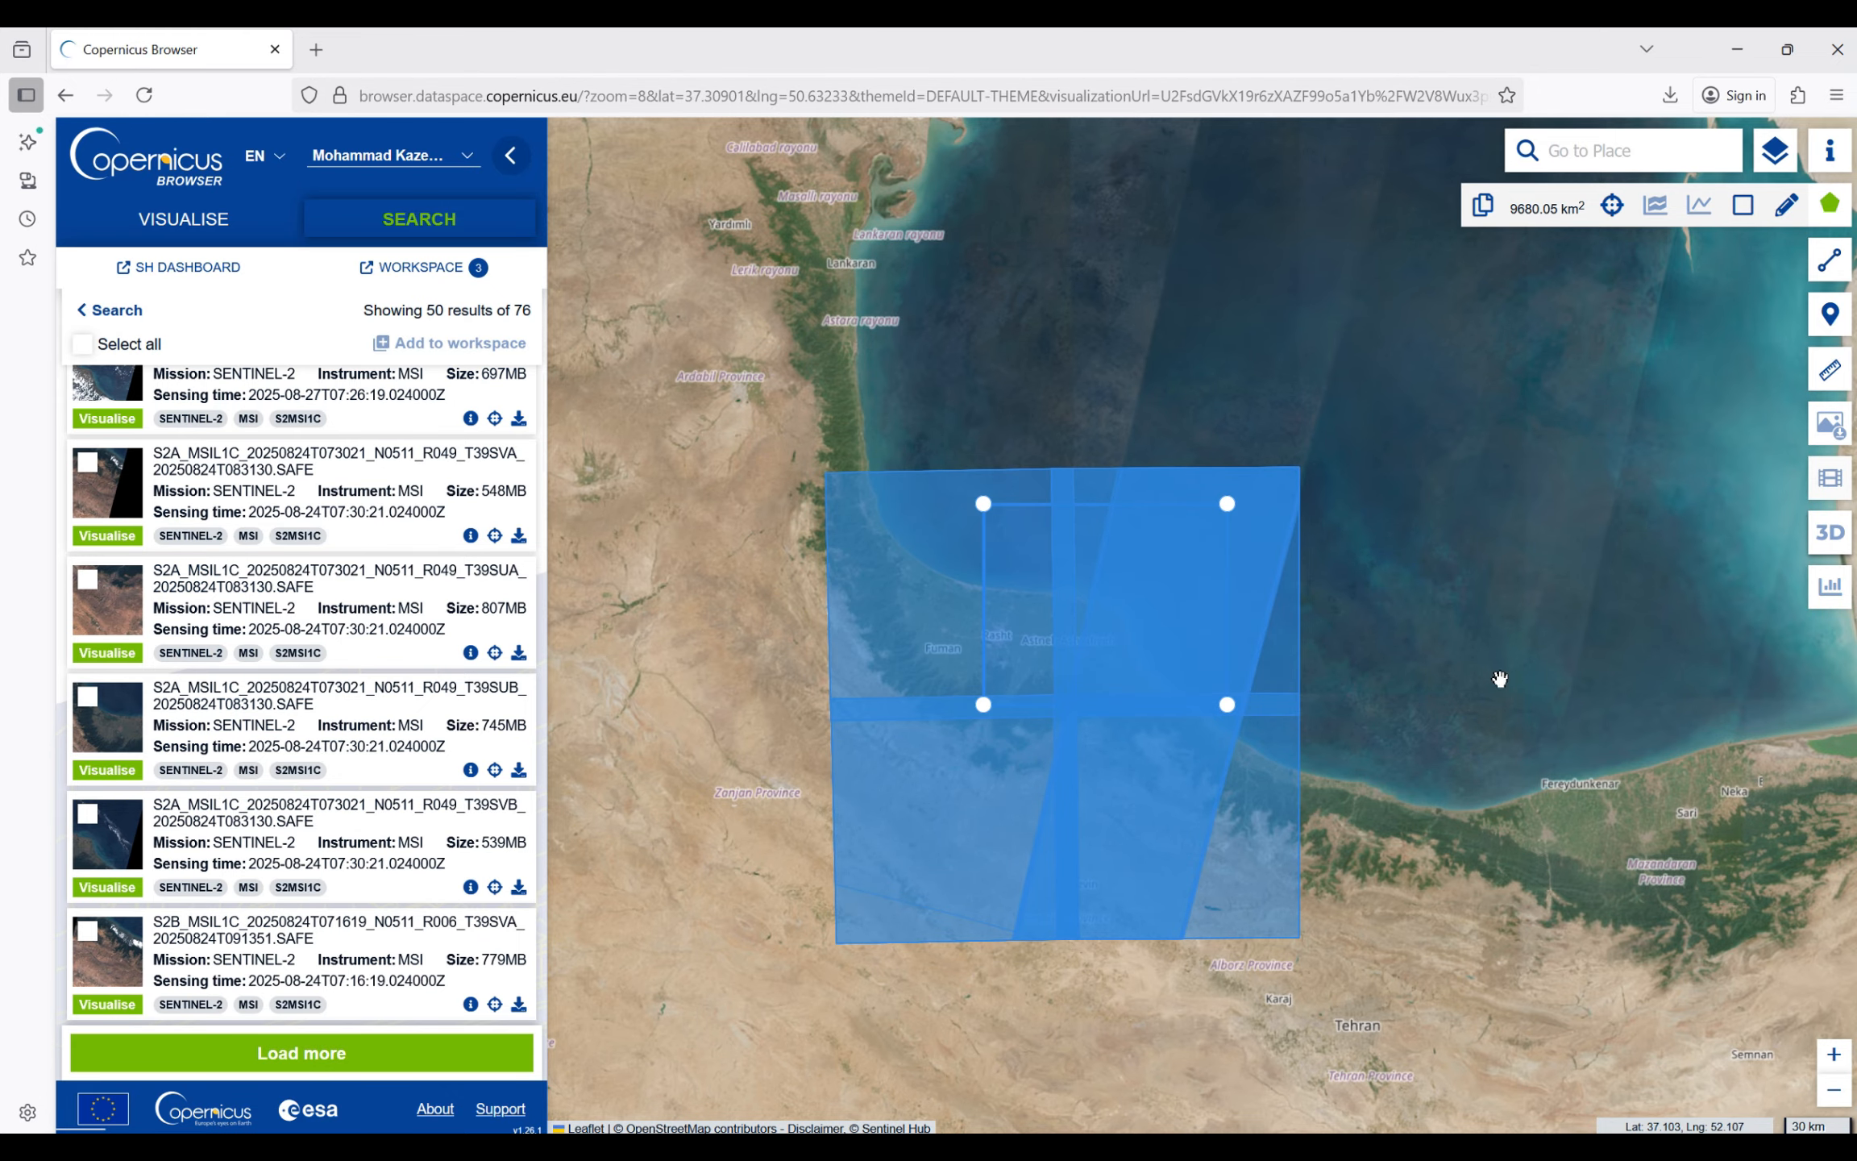
- List the scenes at the upper-left part of the area of interest and download S2A_MSIL1C_20250824T073021_N0511_R049_T39SUB_20250824T083130.SAFE
click(960, 550)
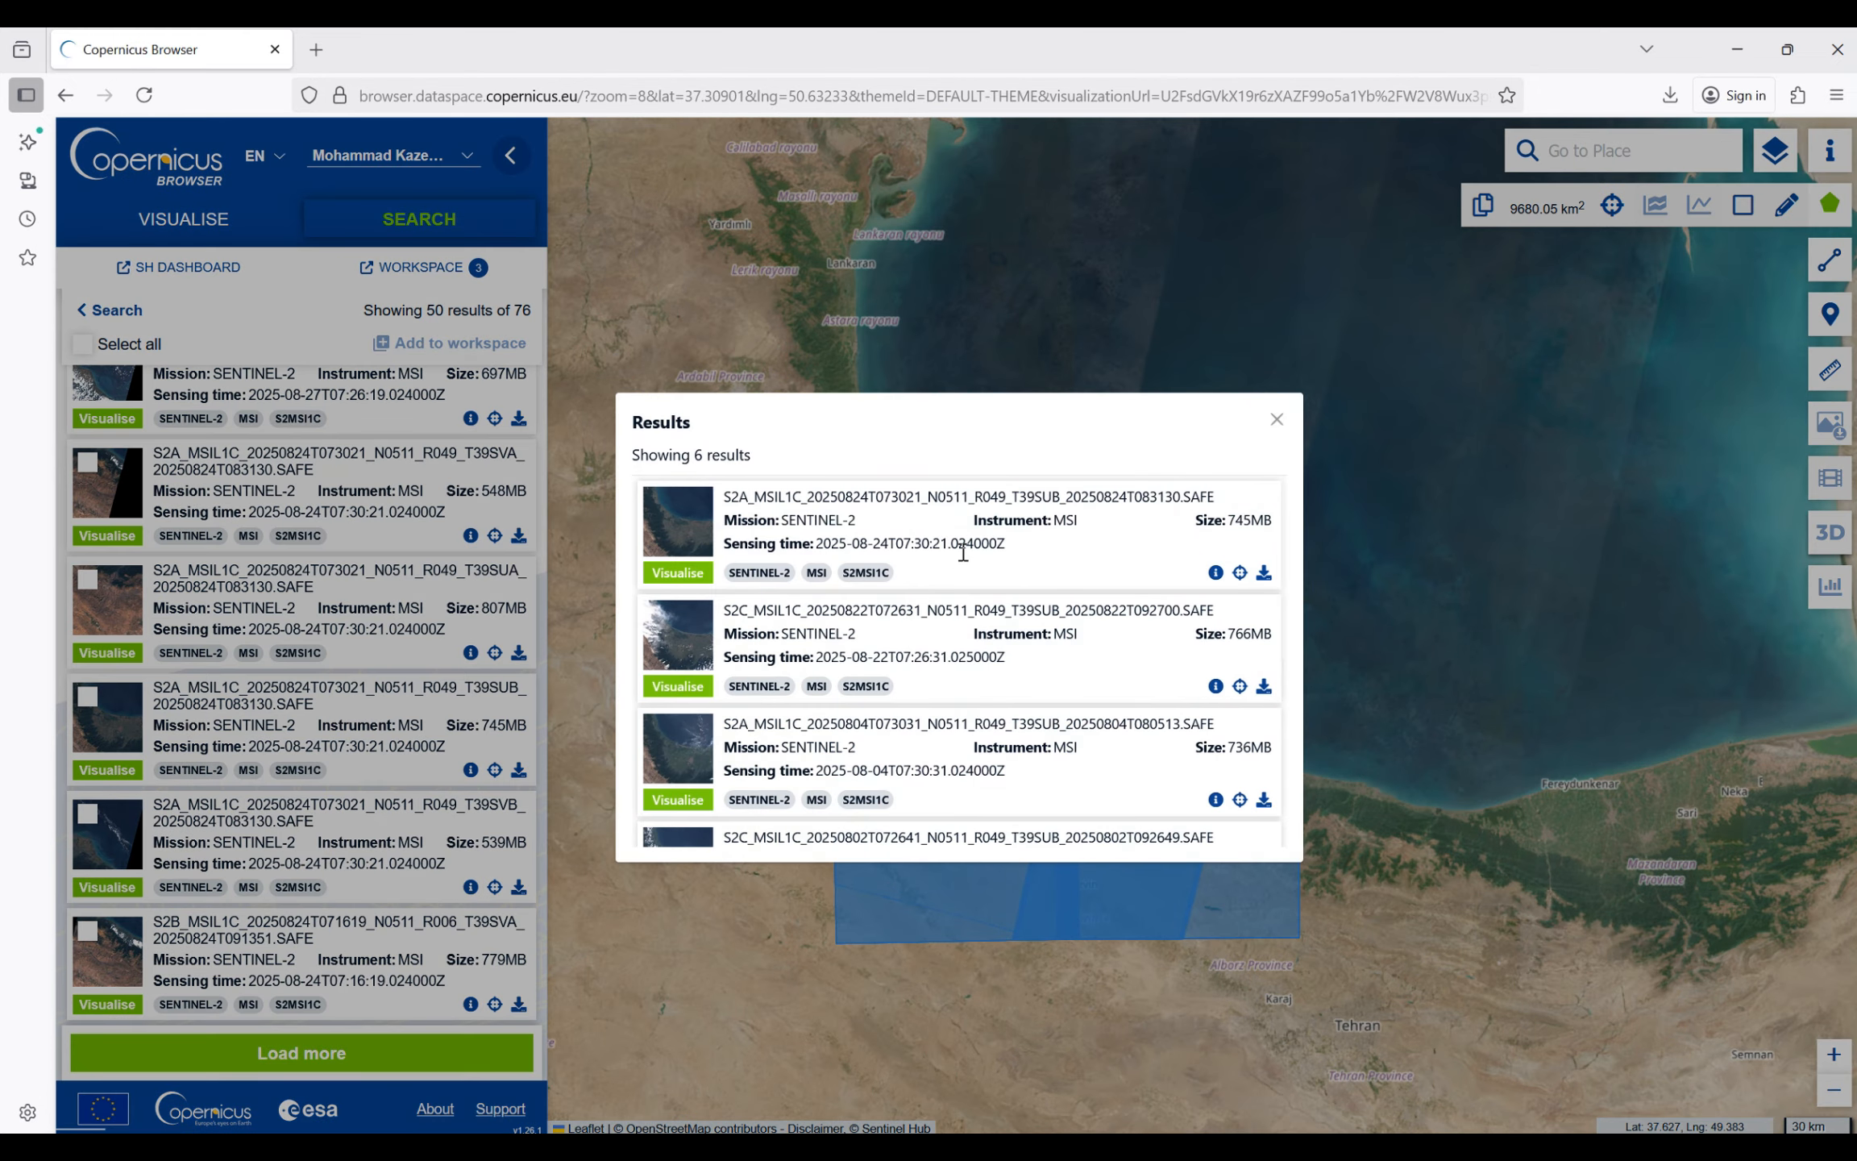
scroll(838, 608, down, 4)
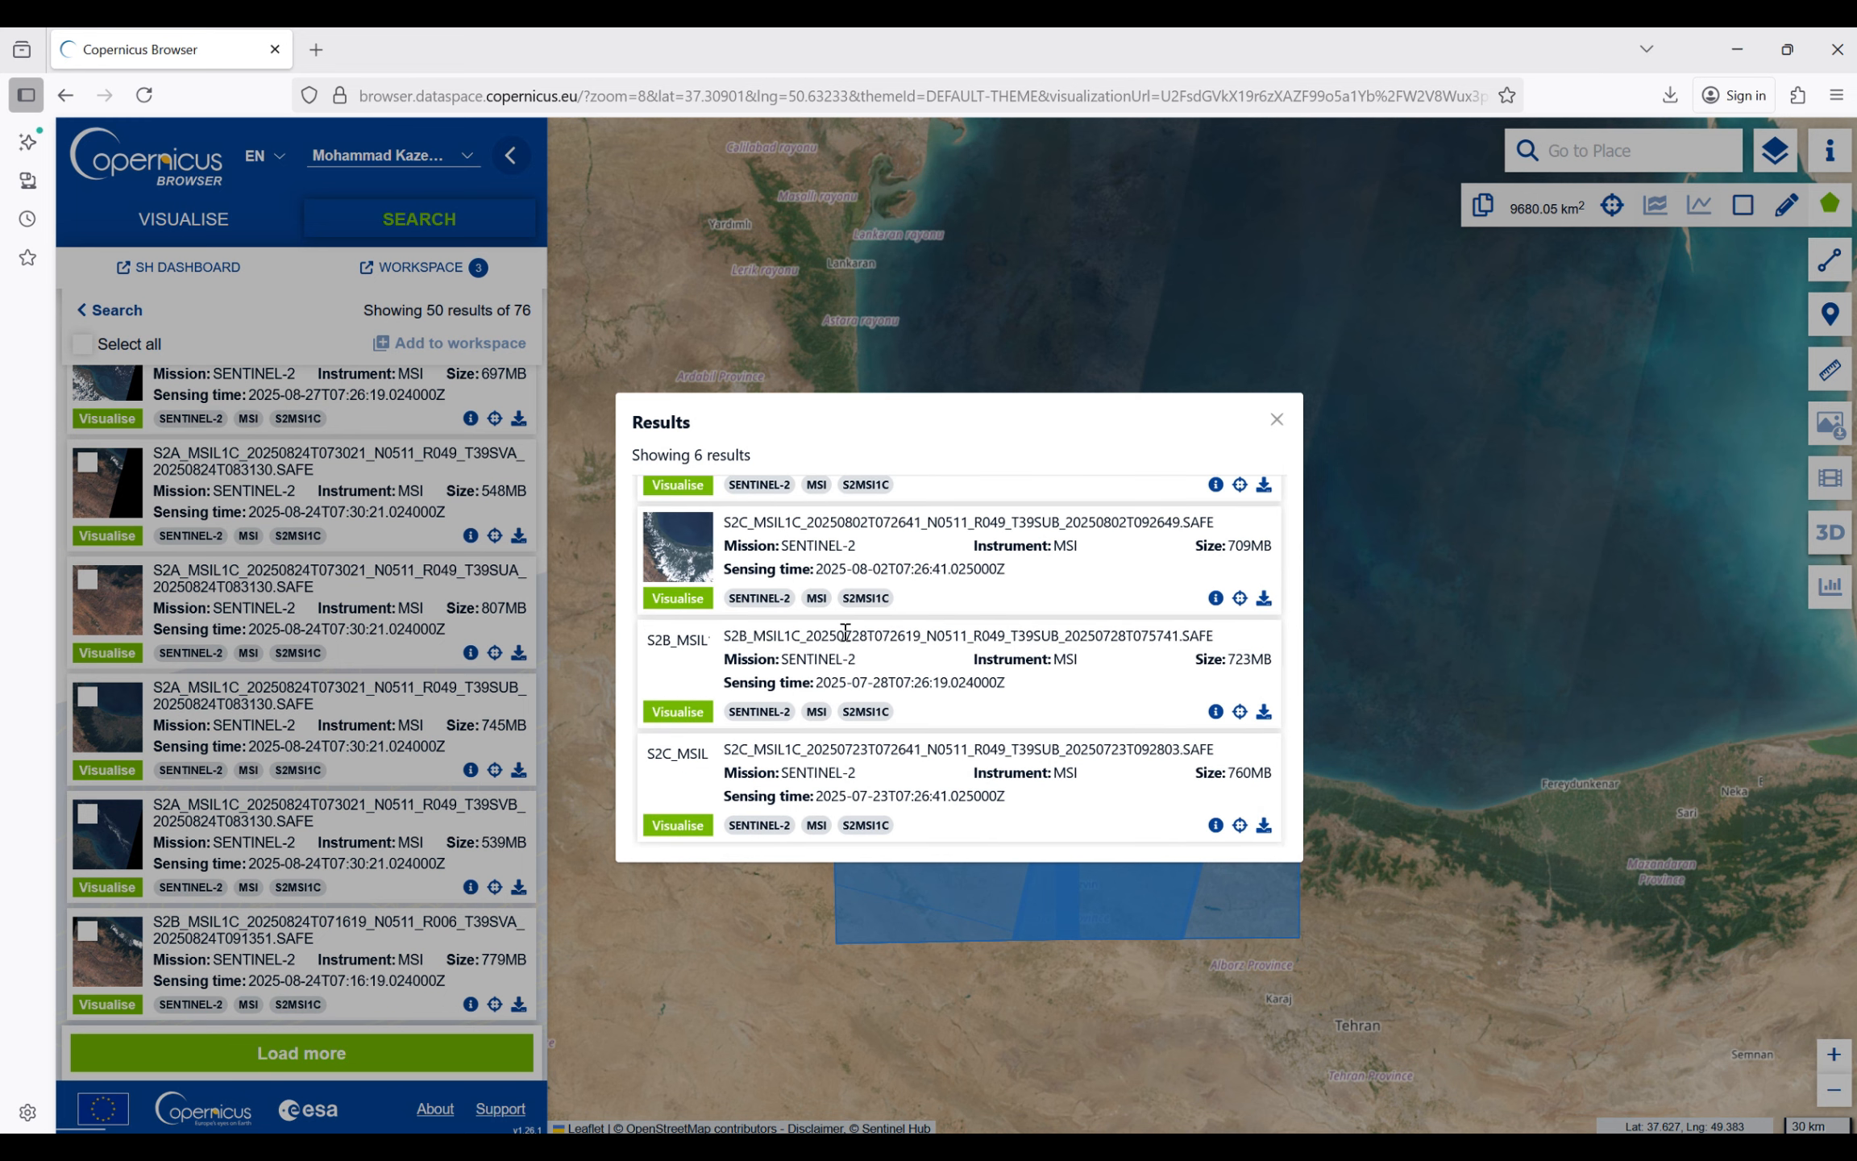
scroll(844, 631, up, 4)
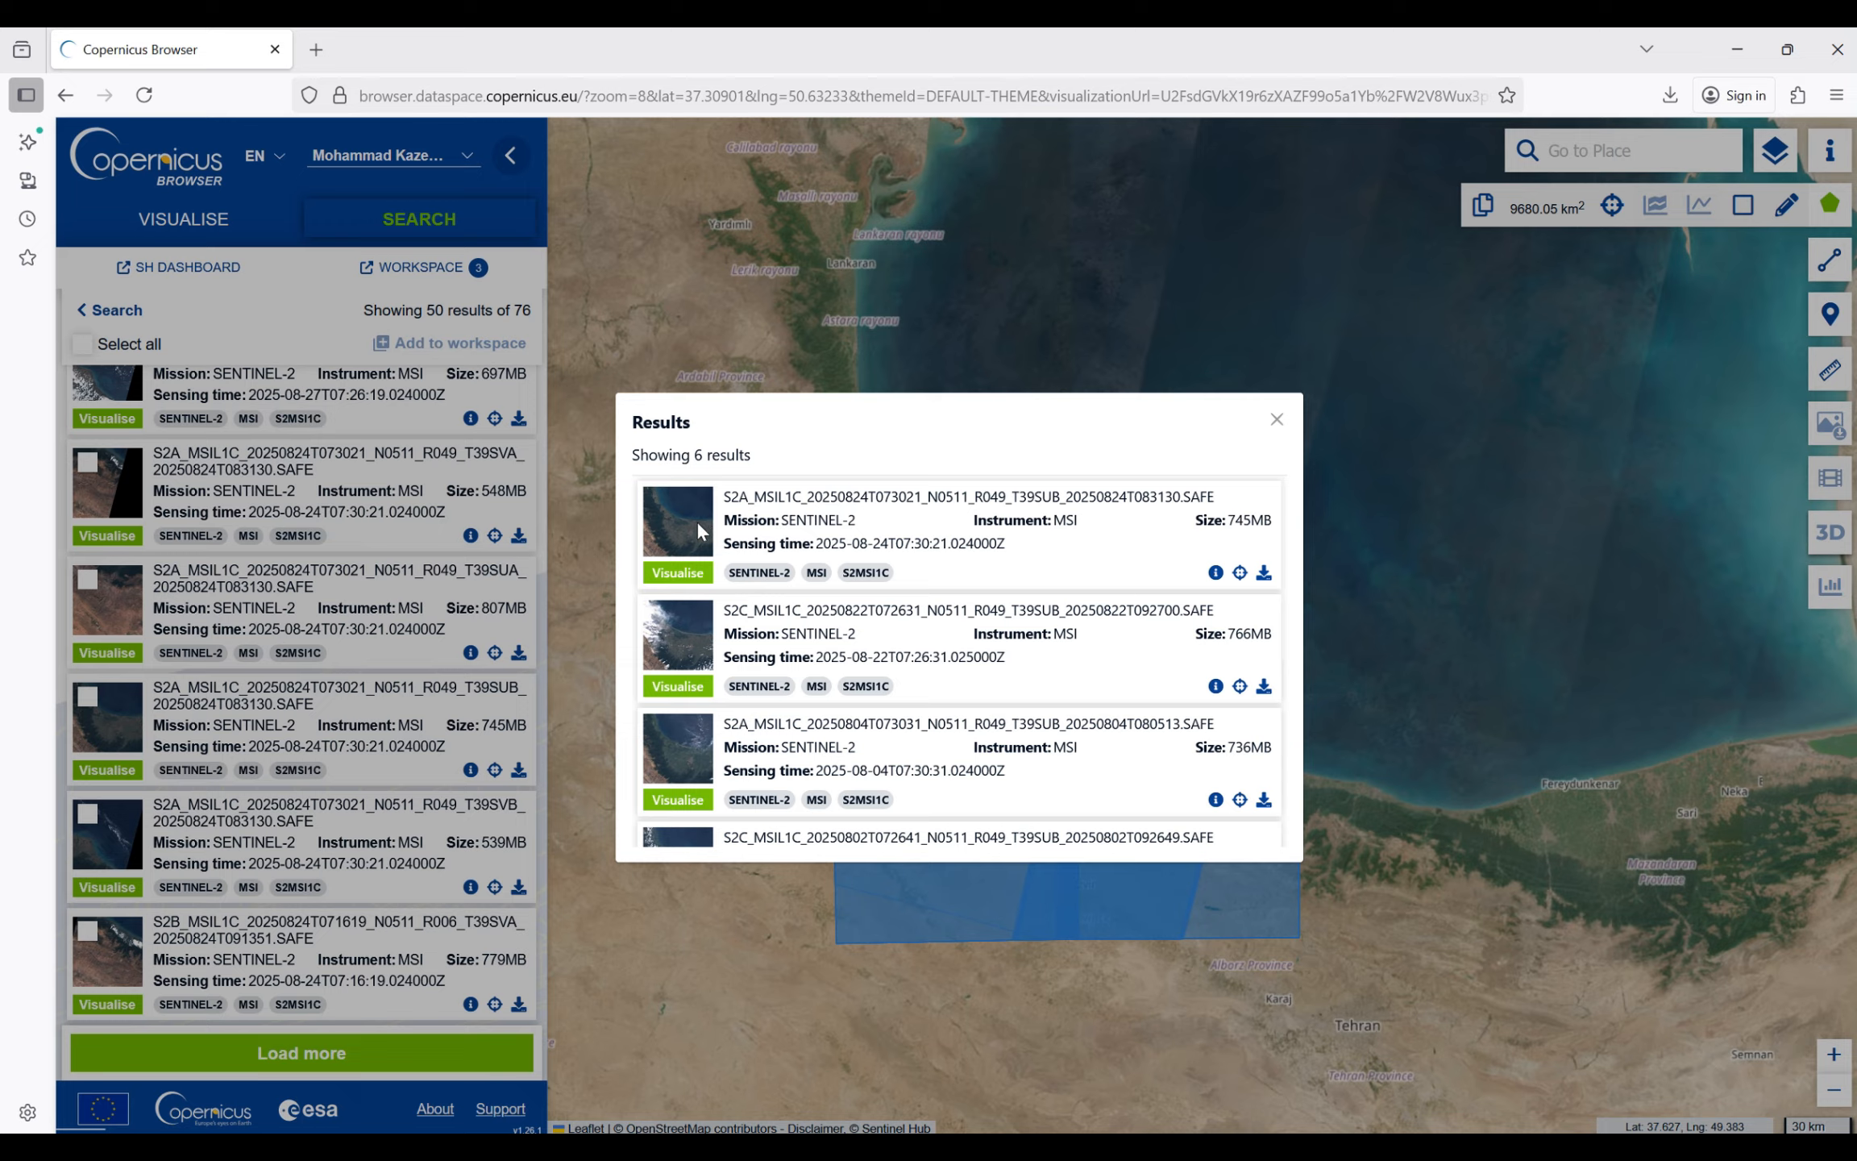
click(1264, 573)
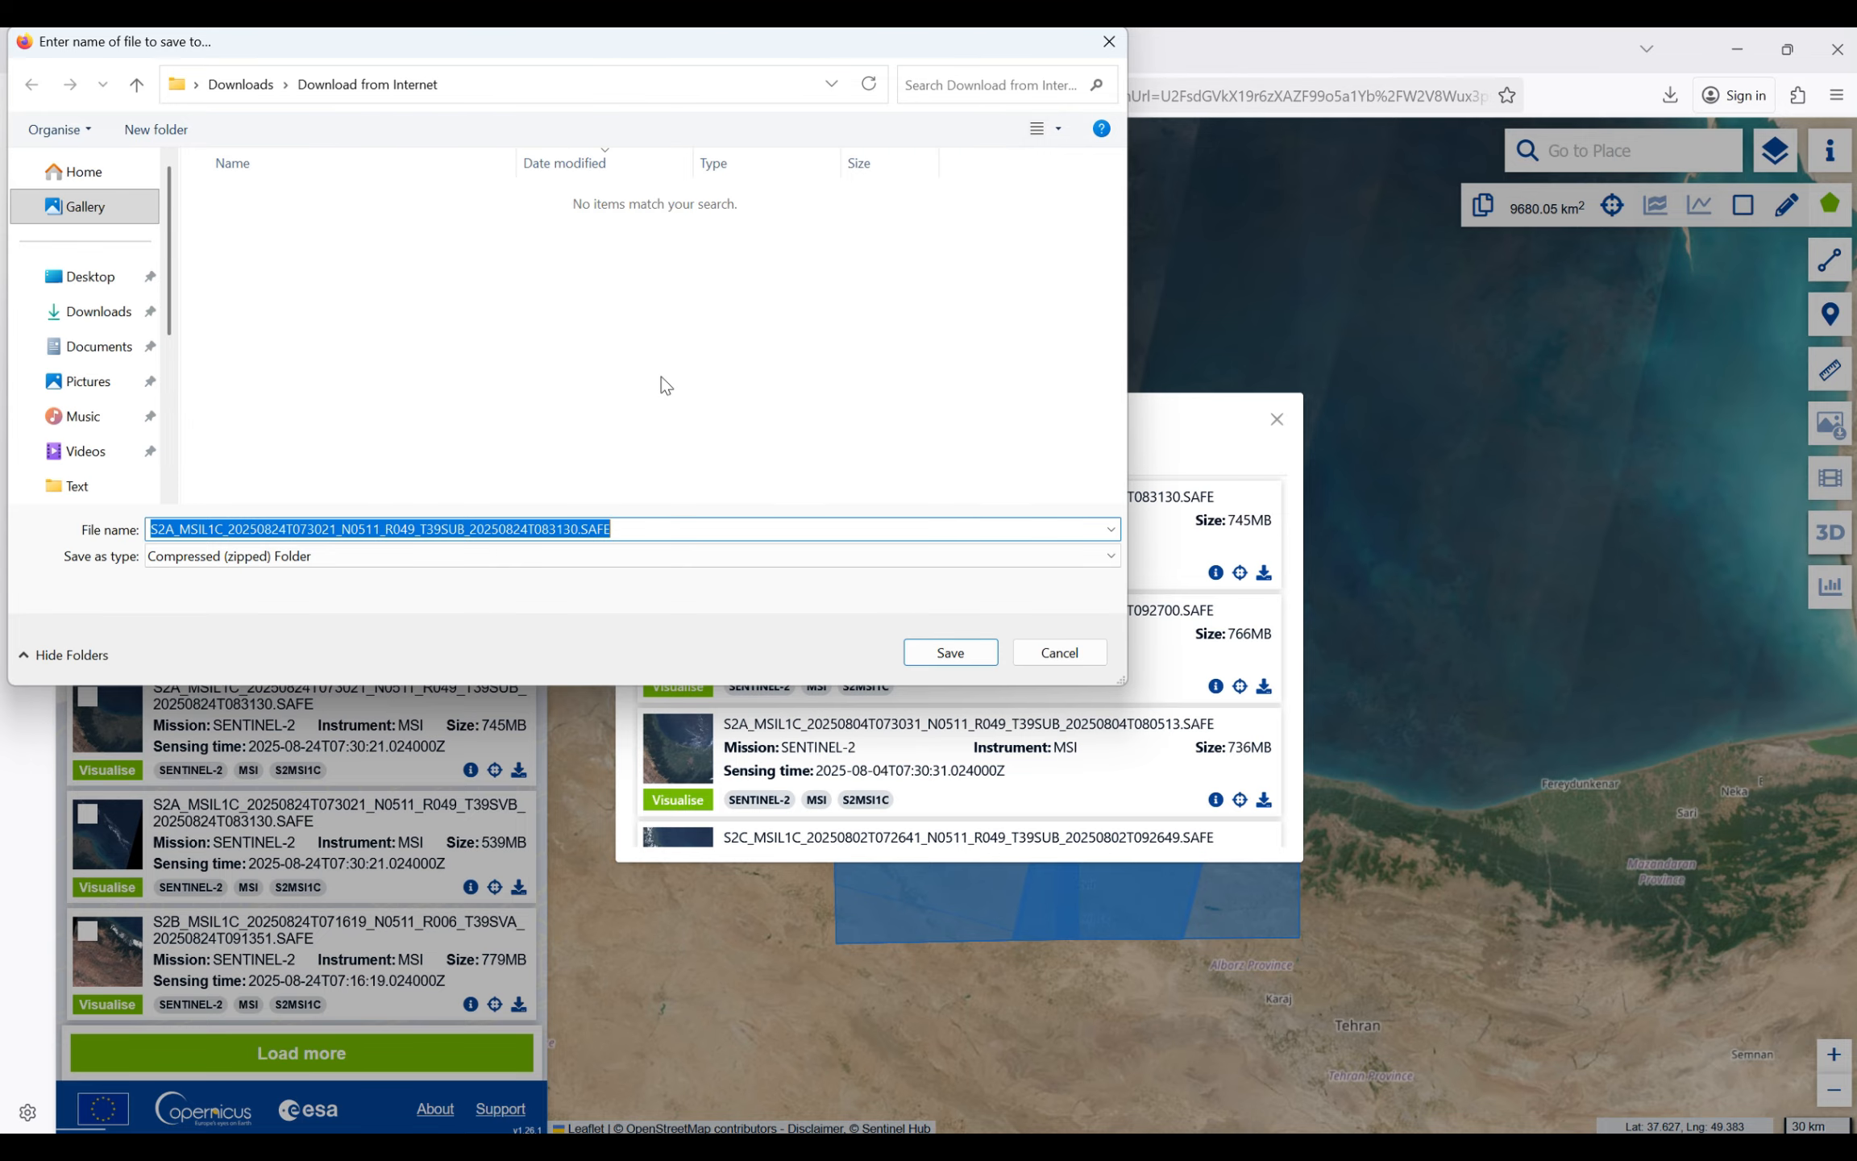
- Create a folder named LandUse on the Desktop as the save location and open it
click(112, 281)
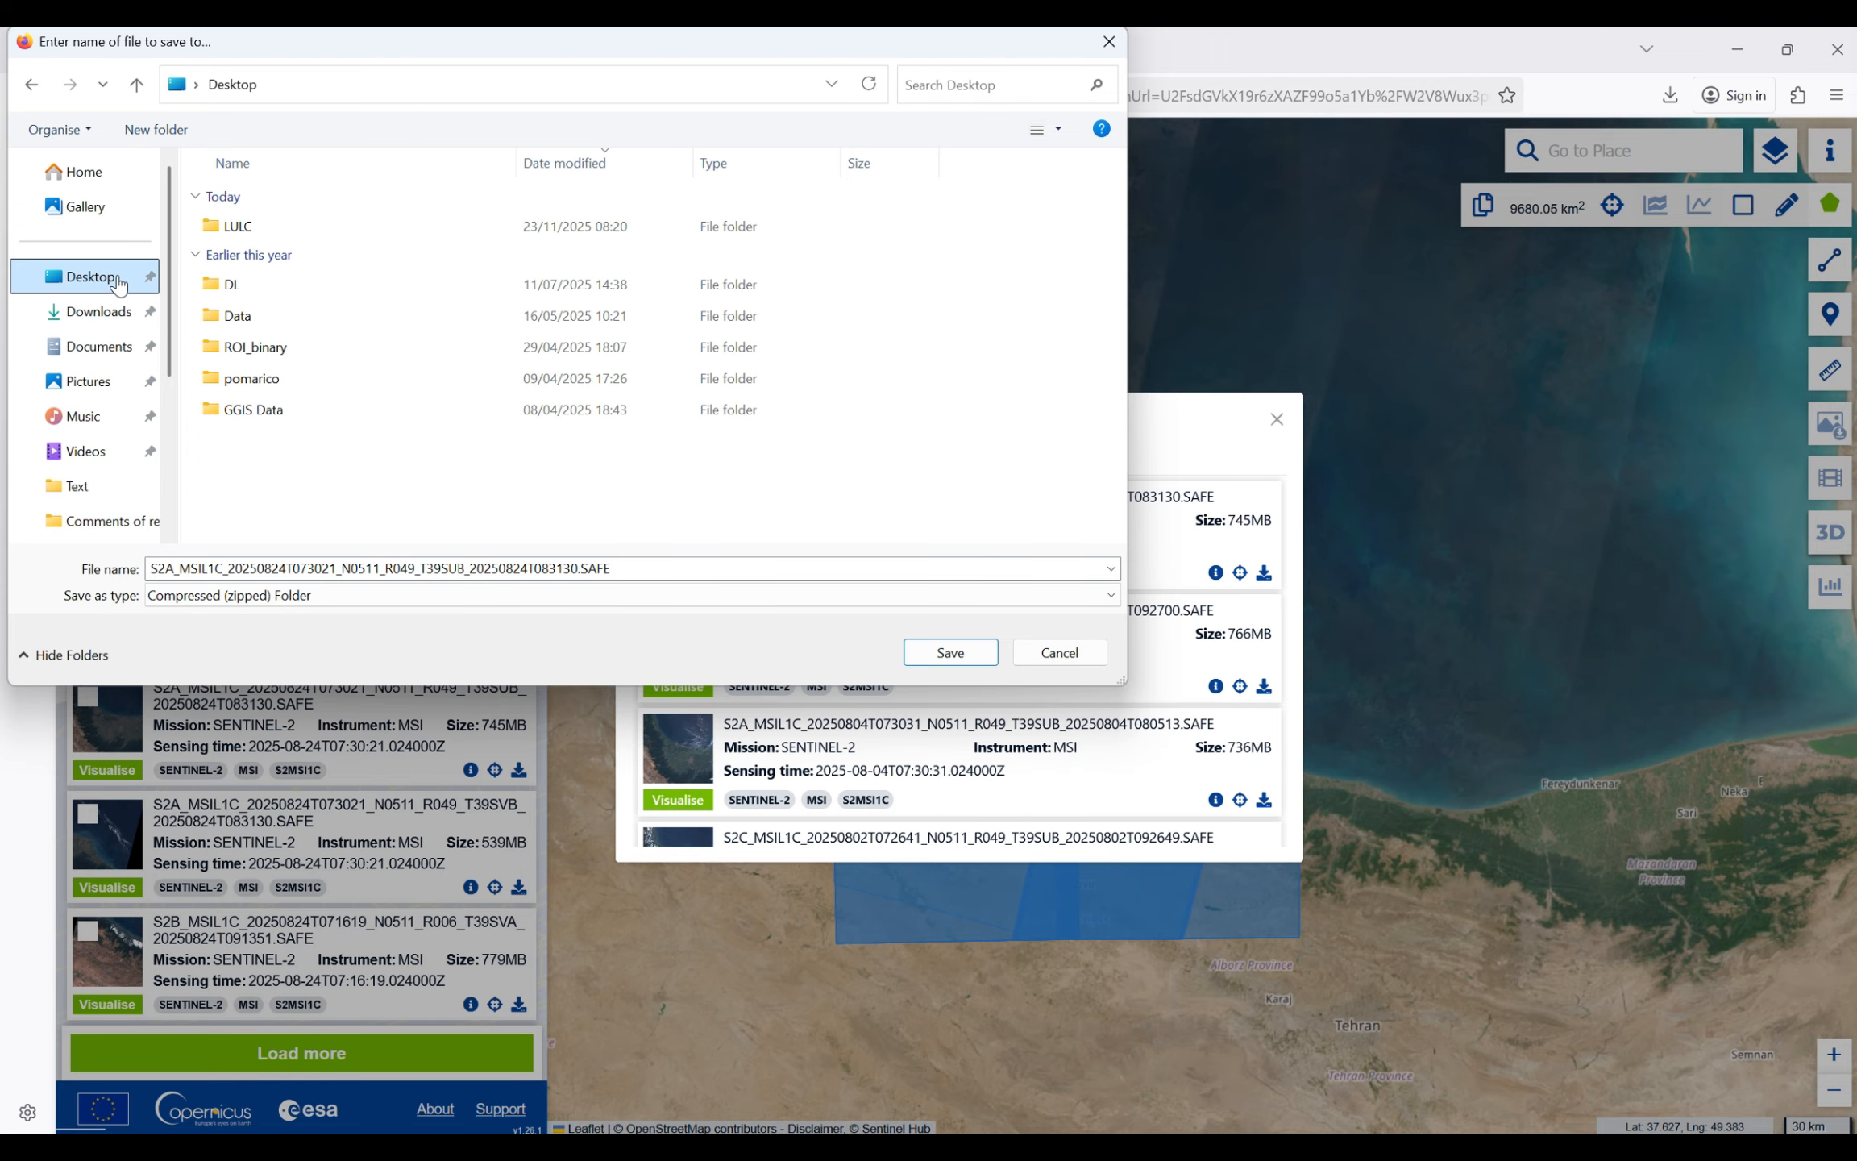
click(180, 131)
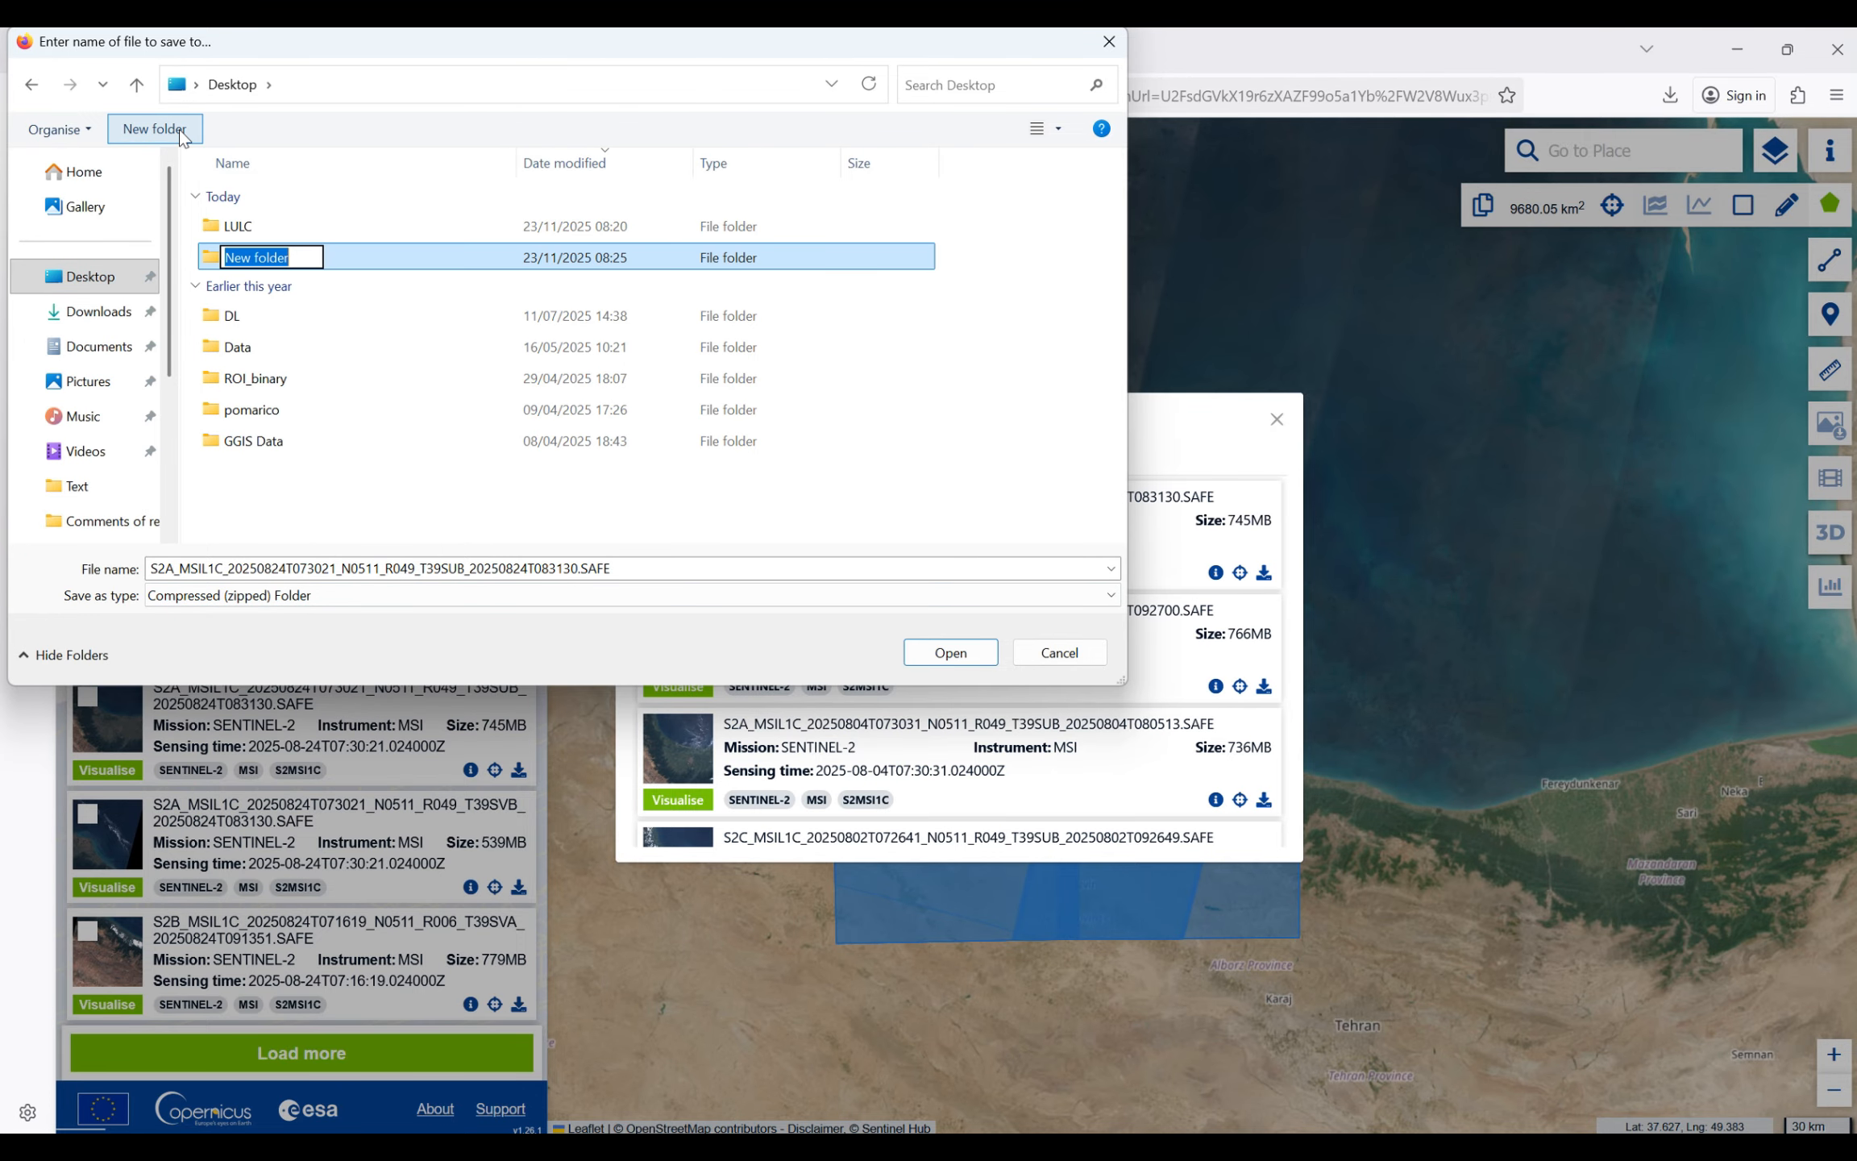
text(La)
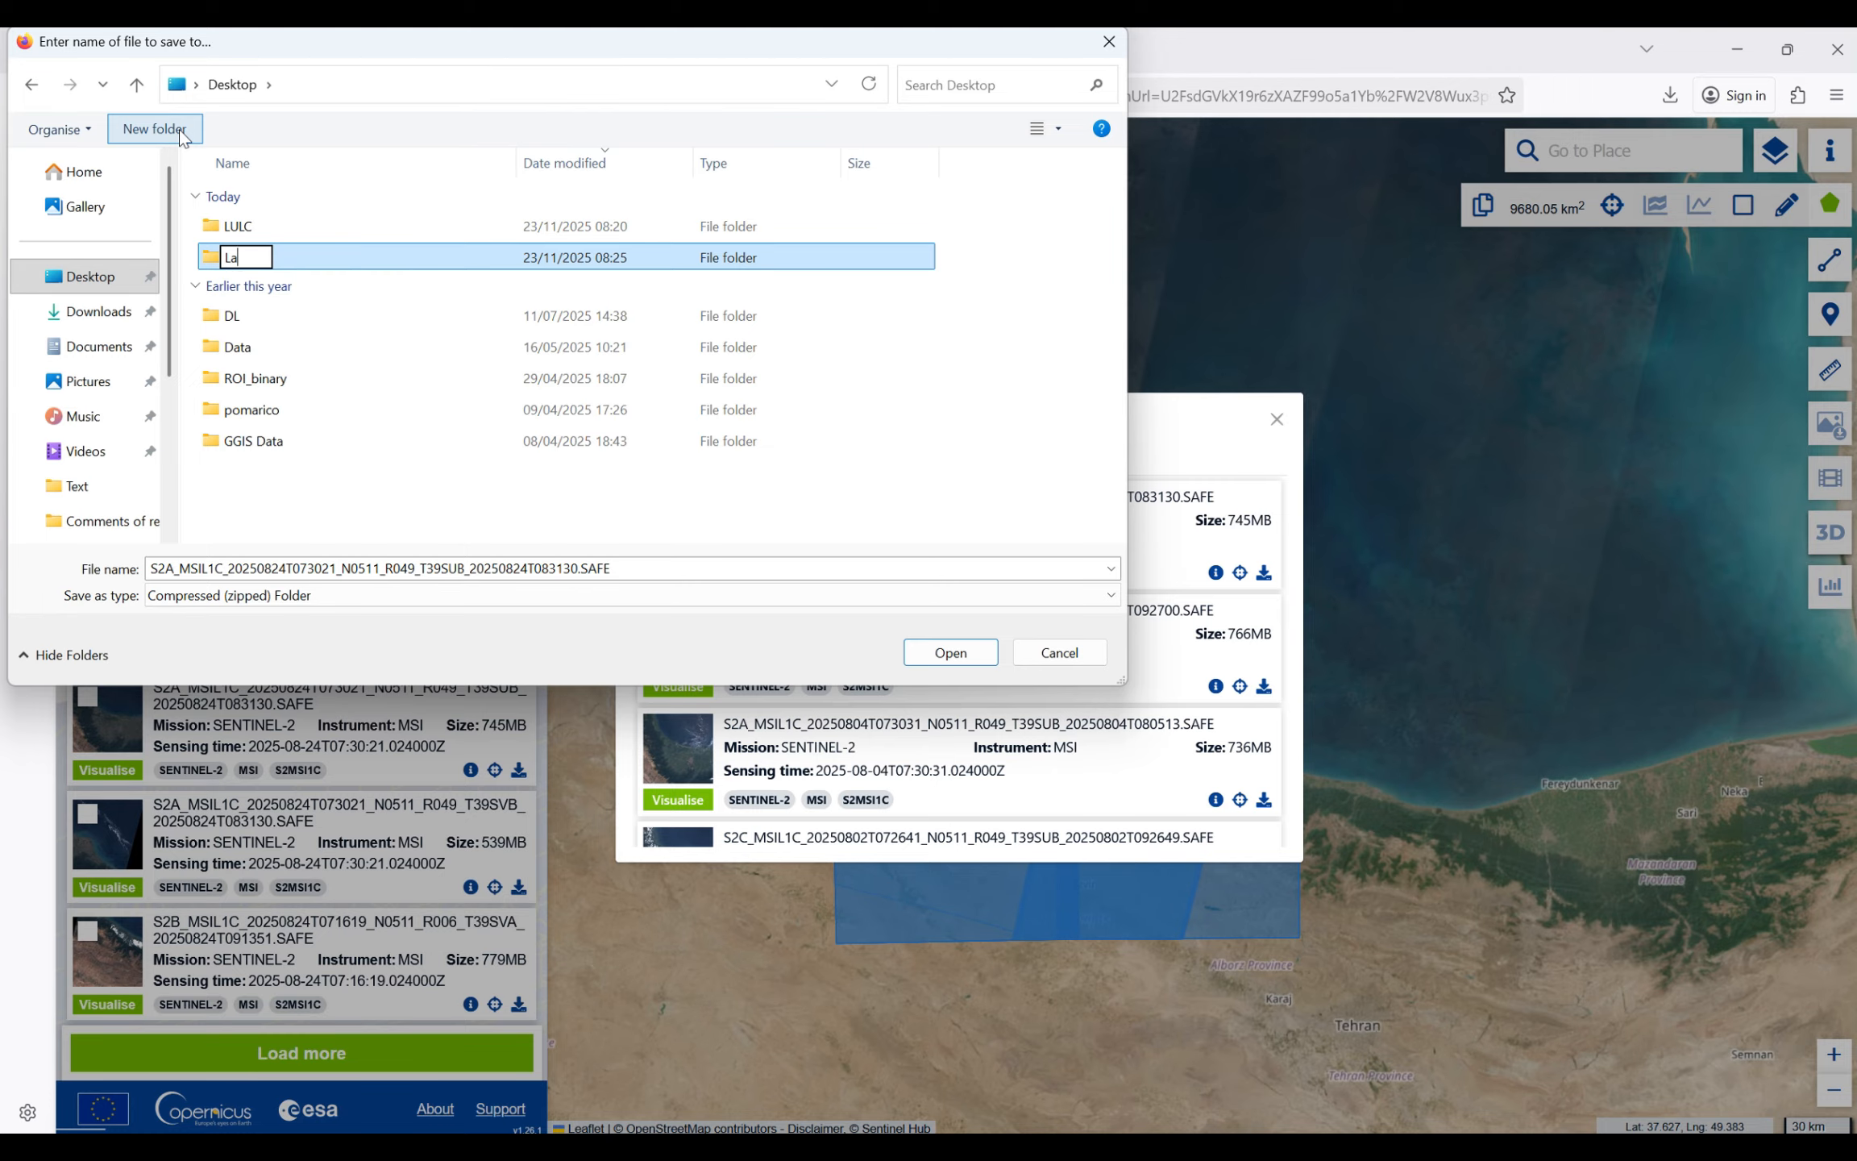
text(dUse)
key(Left)
key(Left)
key(Left)
key(Left)
text(n)
key(Return)
key(Return)
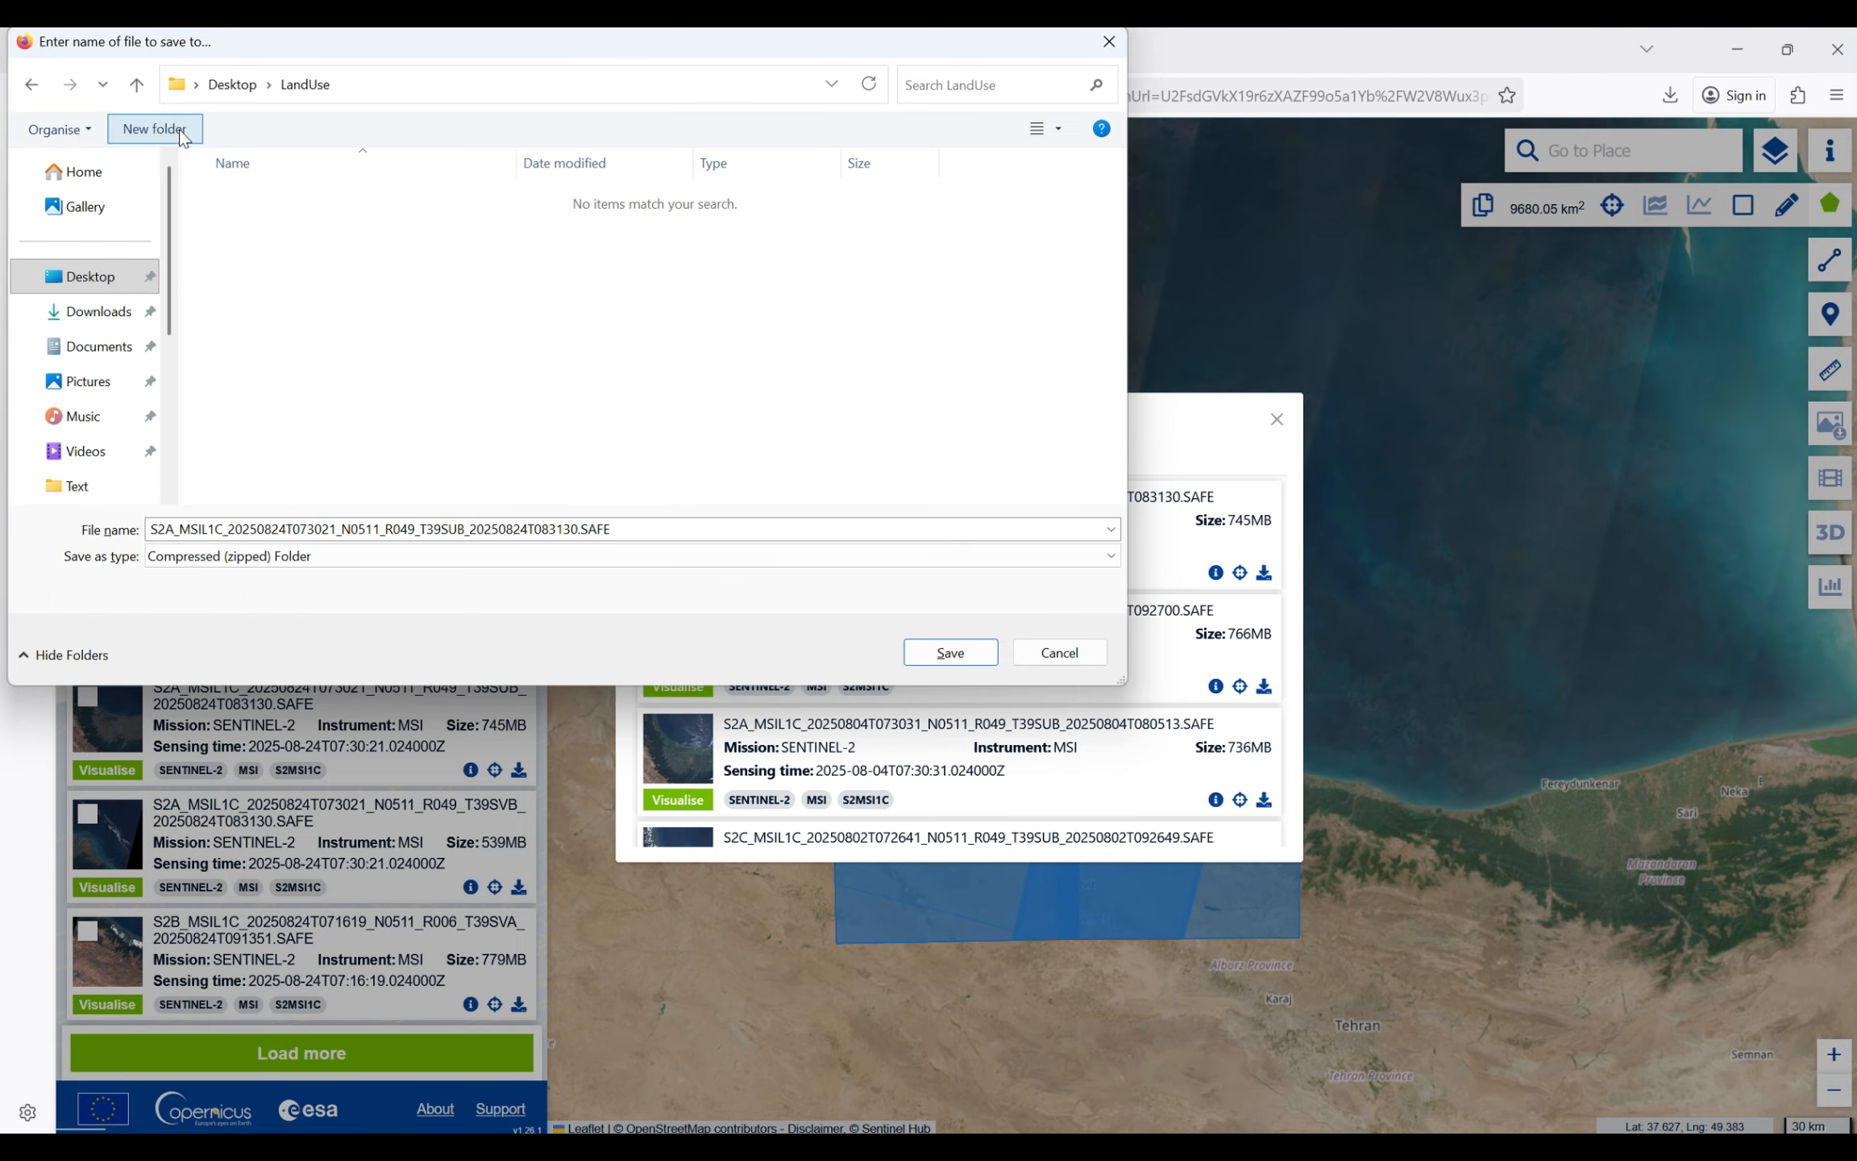
- Create a subfolder named S2 inside LandUse and save the zipped Sentinel-2 scene in it
click(178, 129)
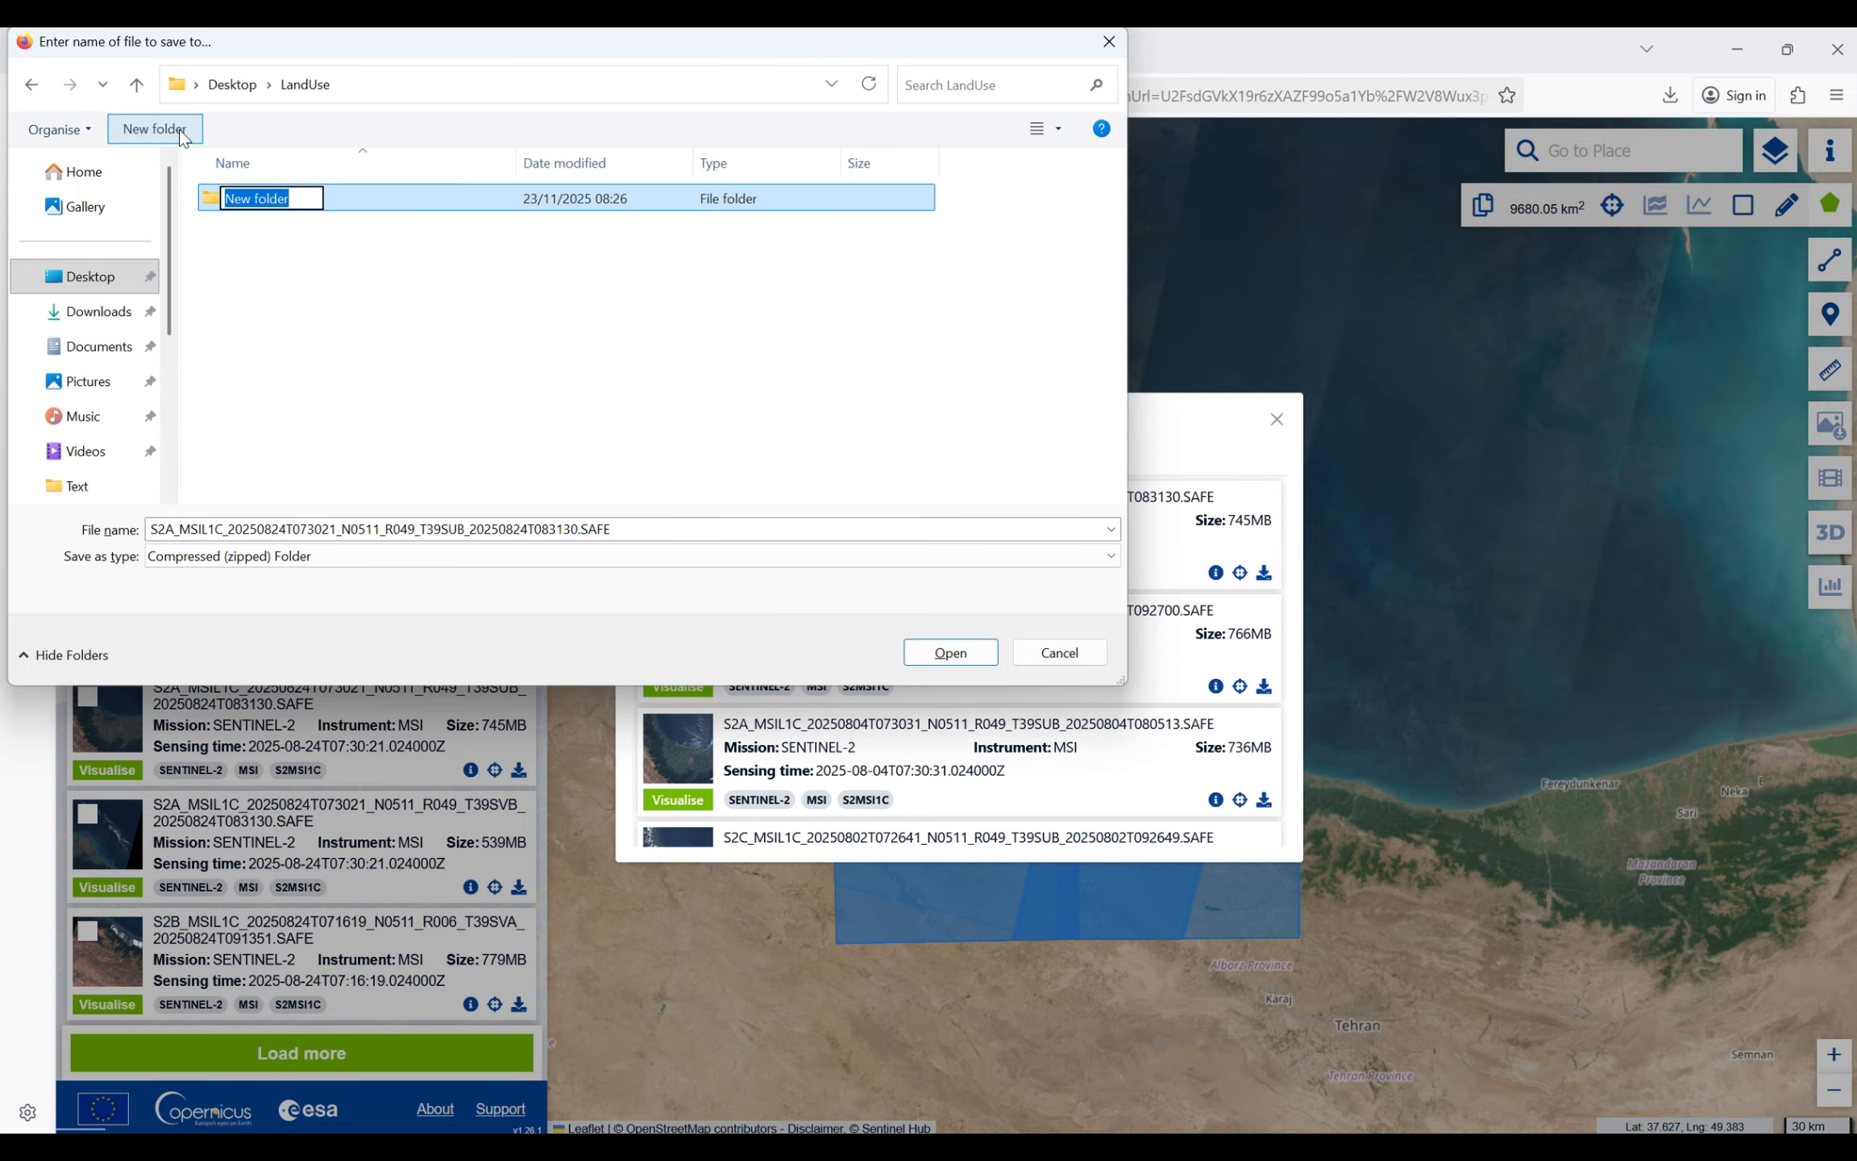
text(S2)
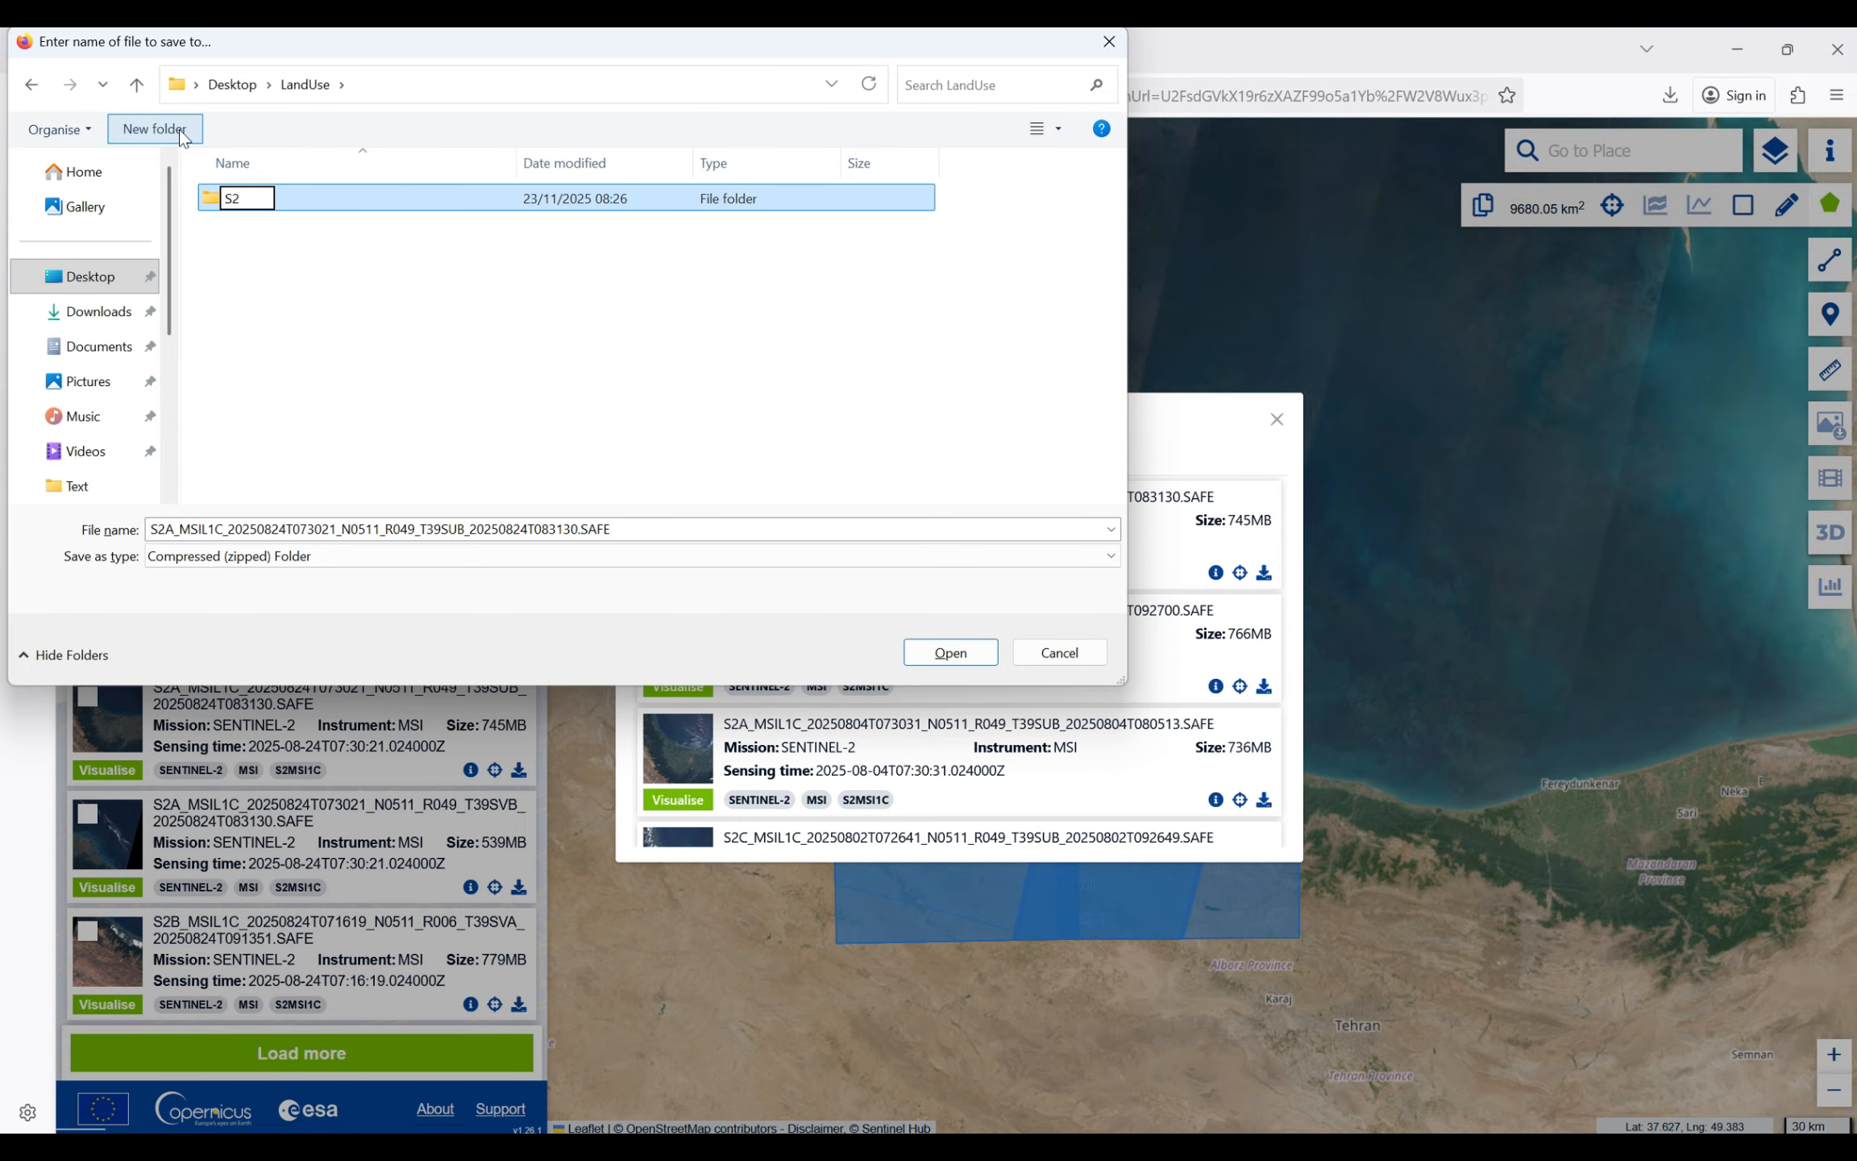
key(Return)
key(Return)
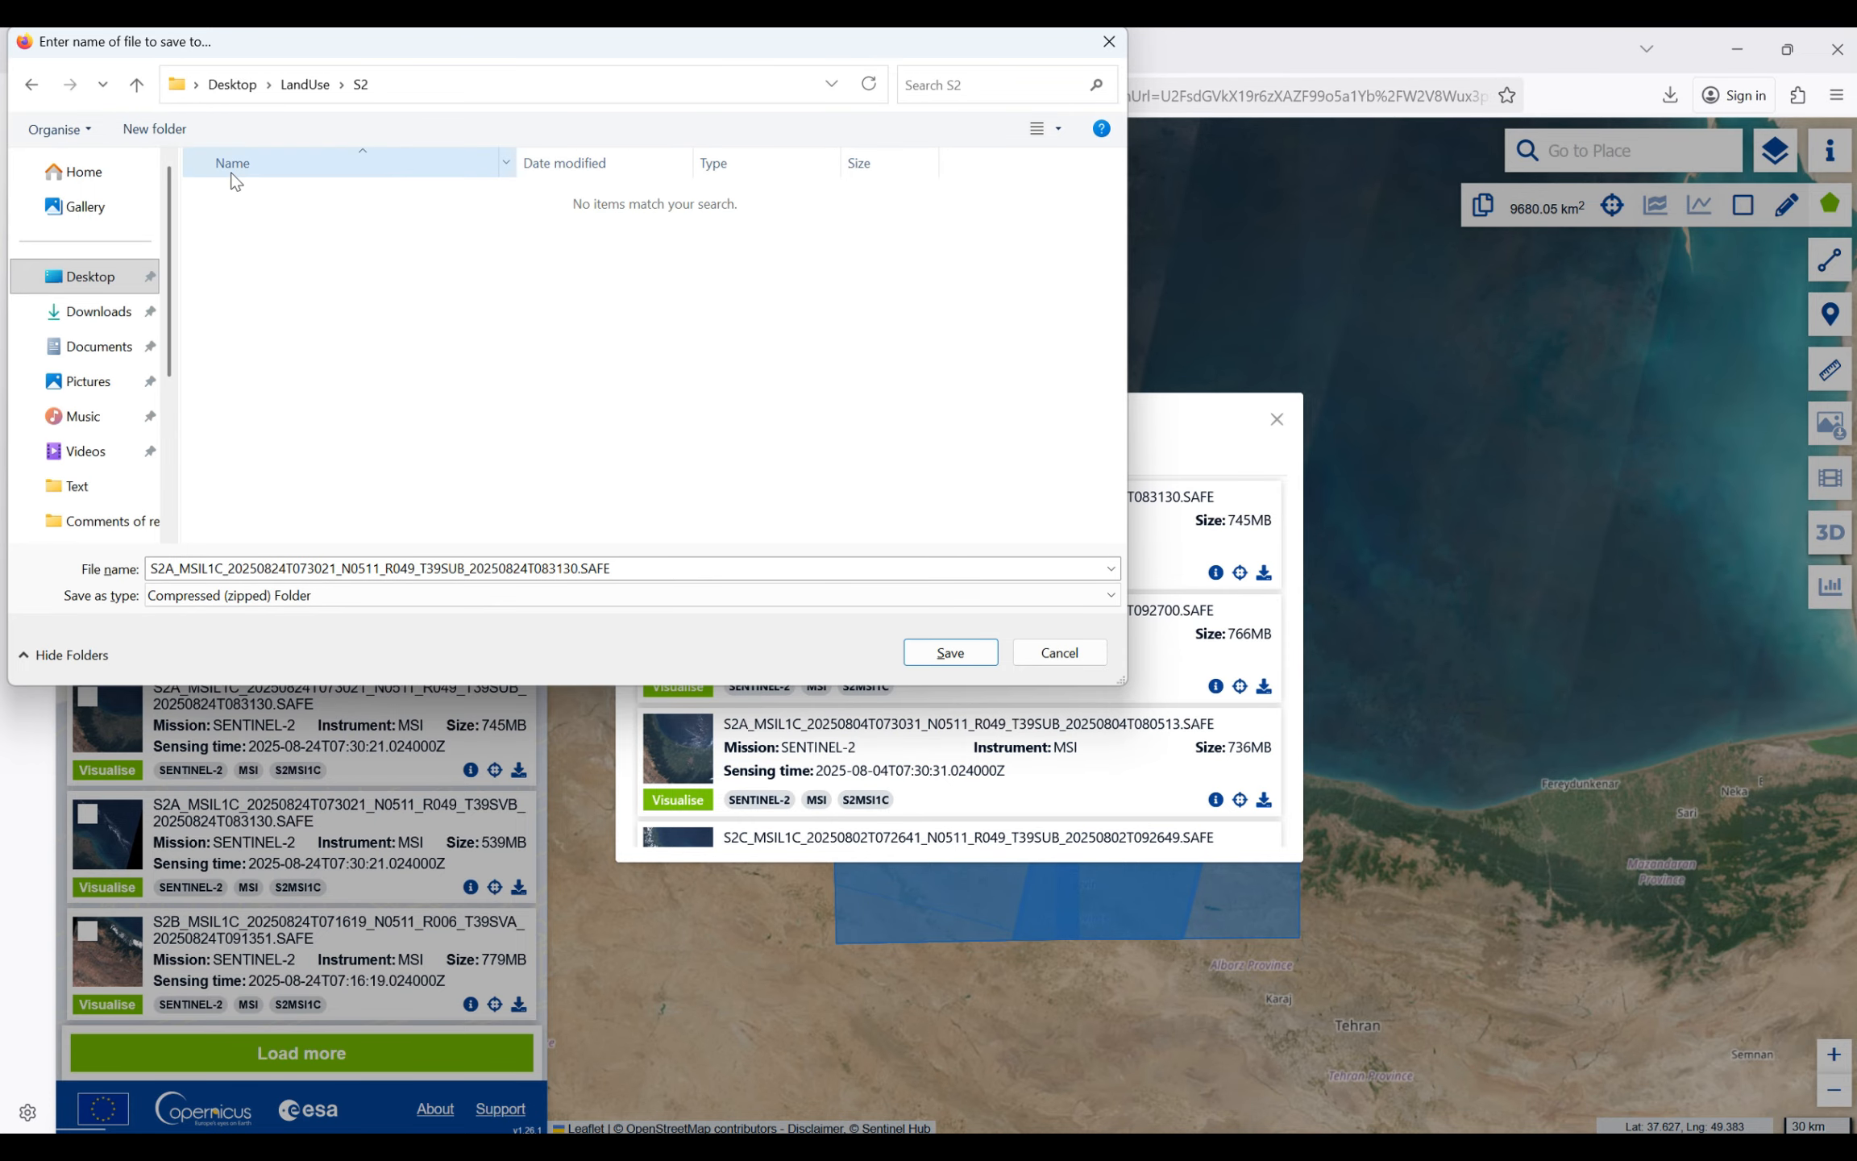
click(923, 658)
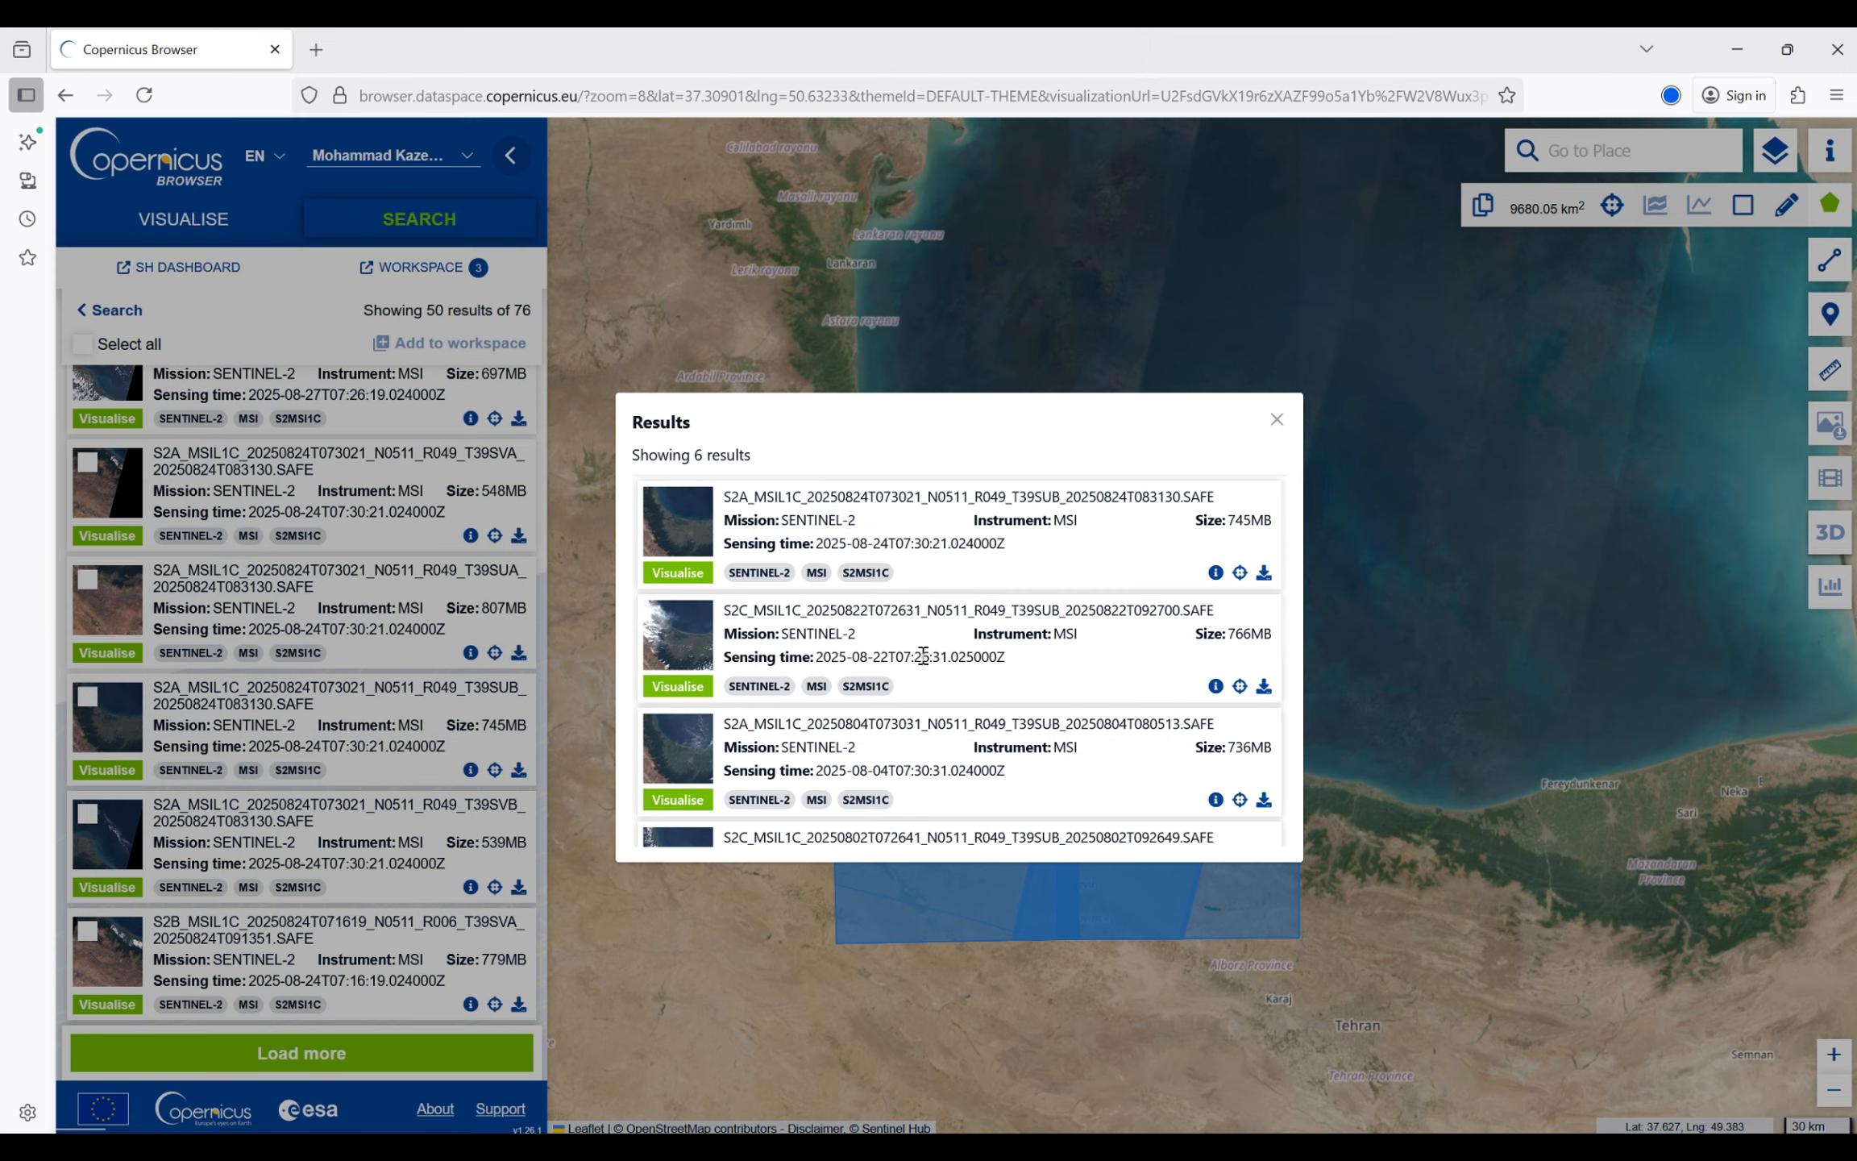
- Show the downloaded scene in its folder and extract the zip with WinRAR to the default destination path
click(1677, 106)
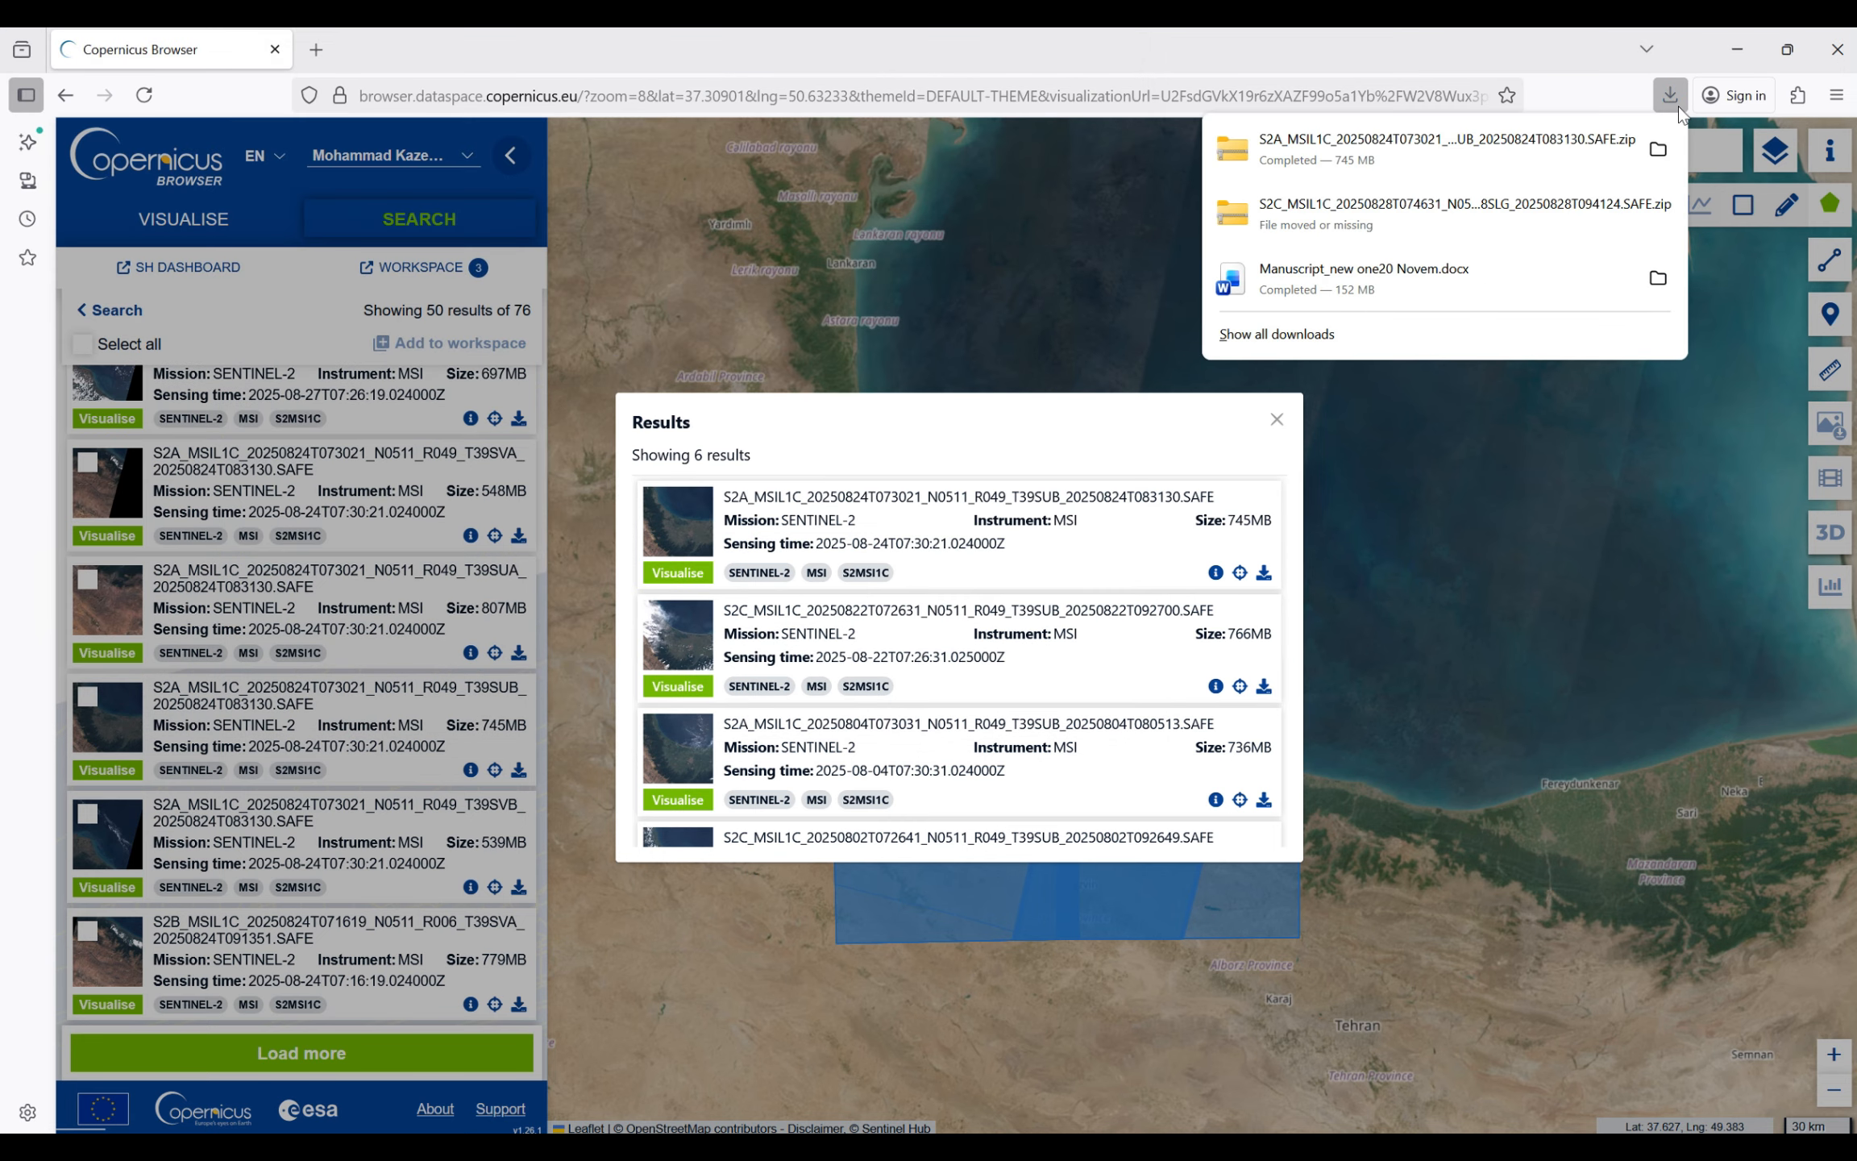
click(1659, 152)
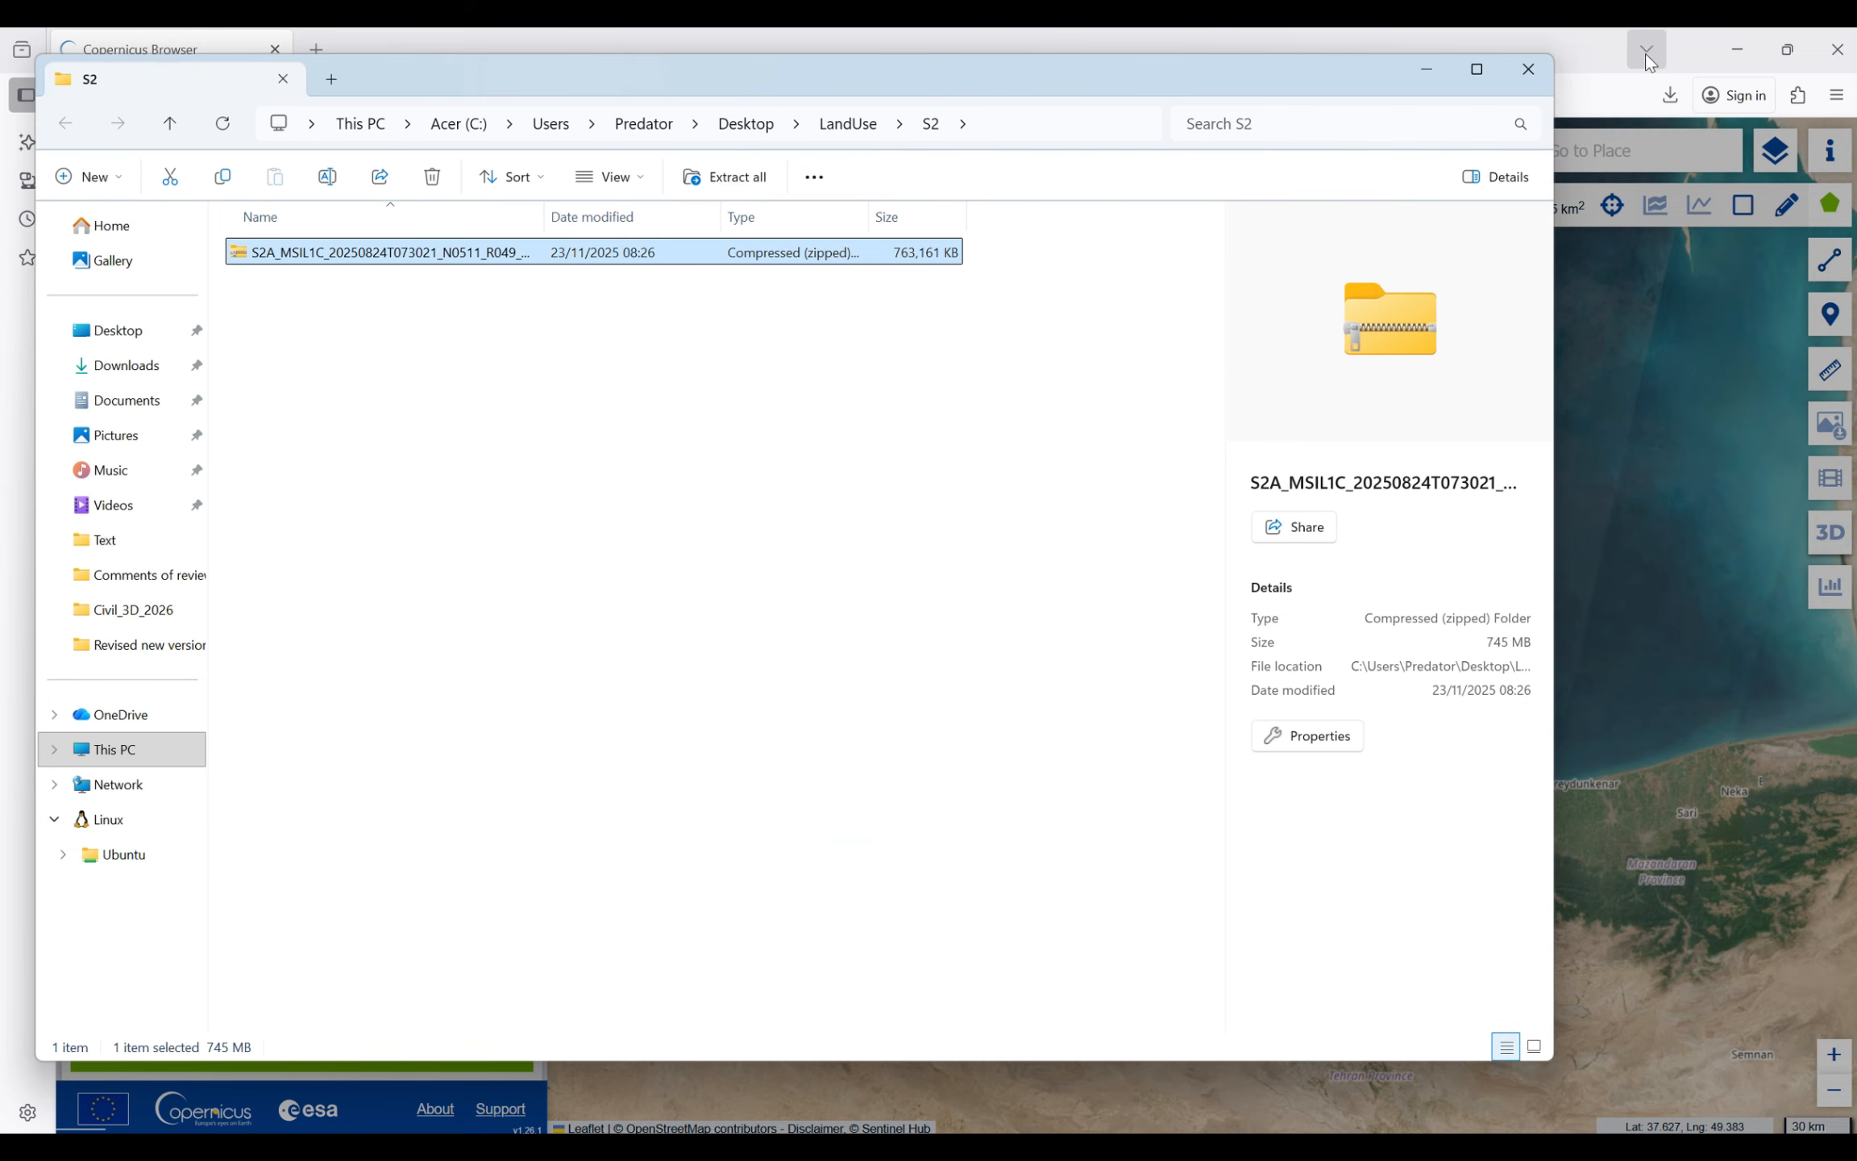
right_click(314, 258)
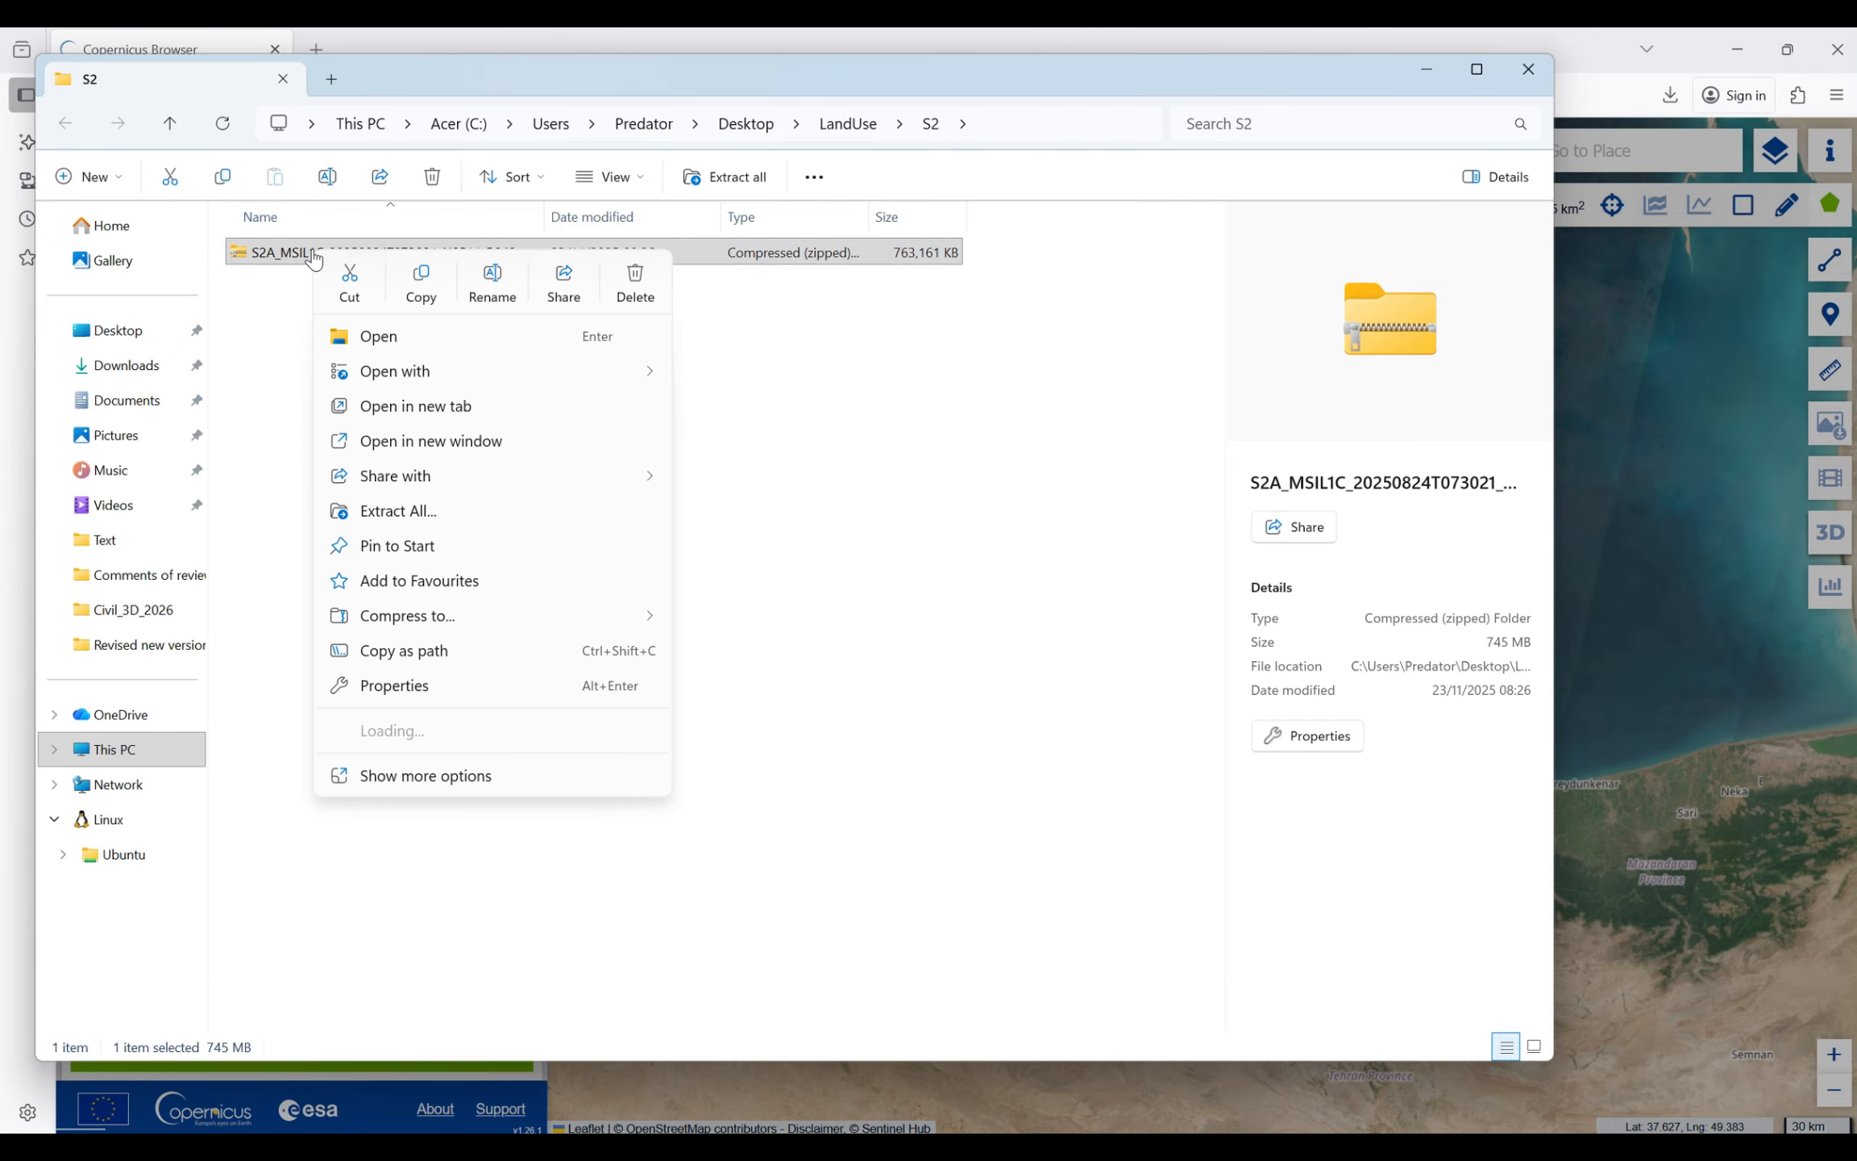
mouse_move(516, 730)
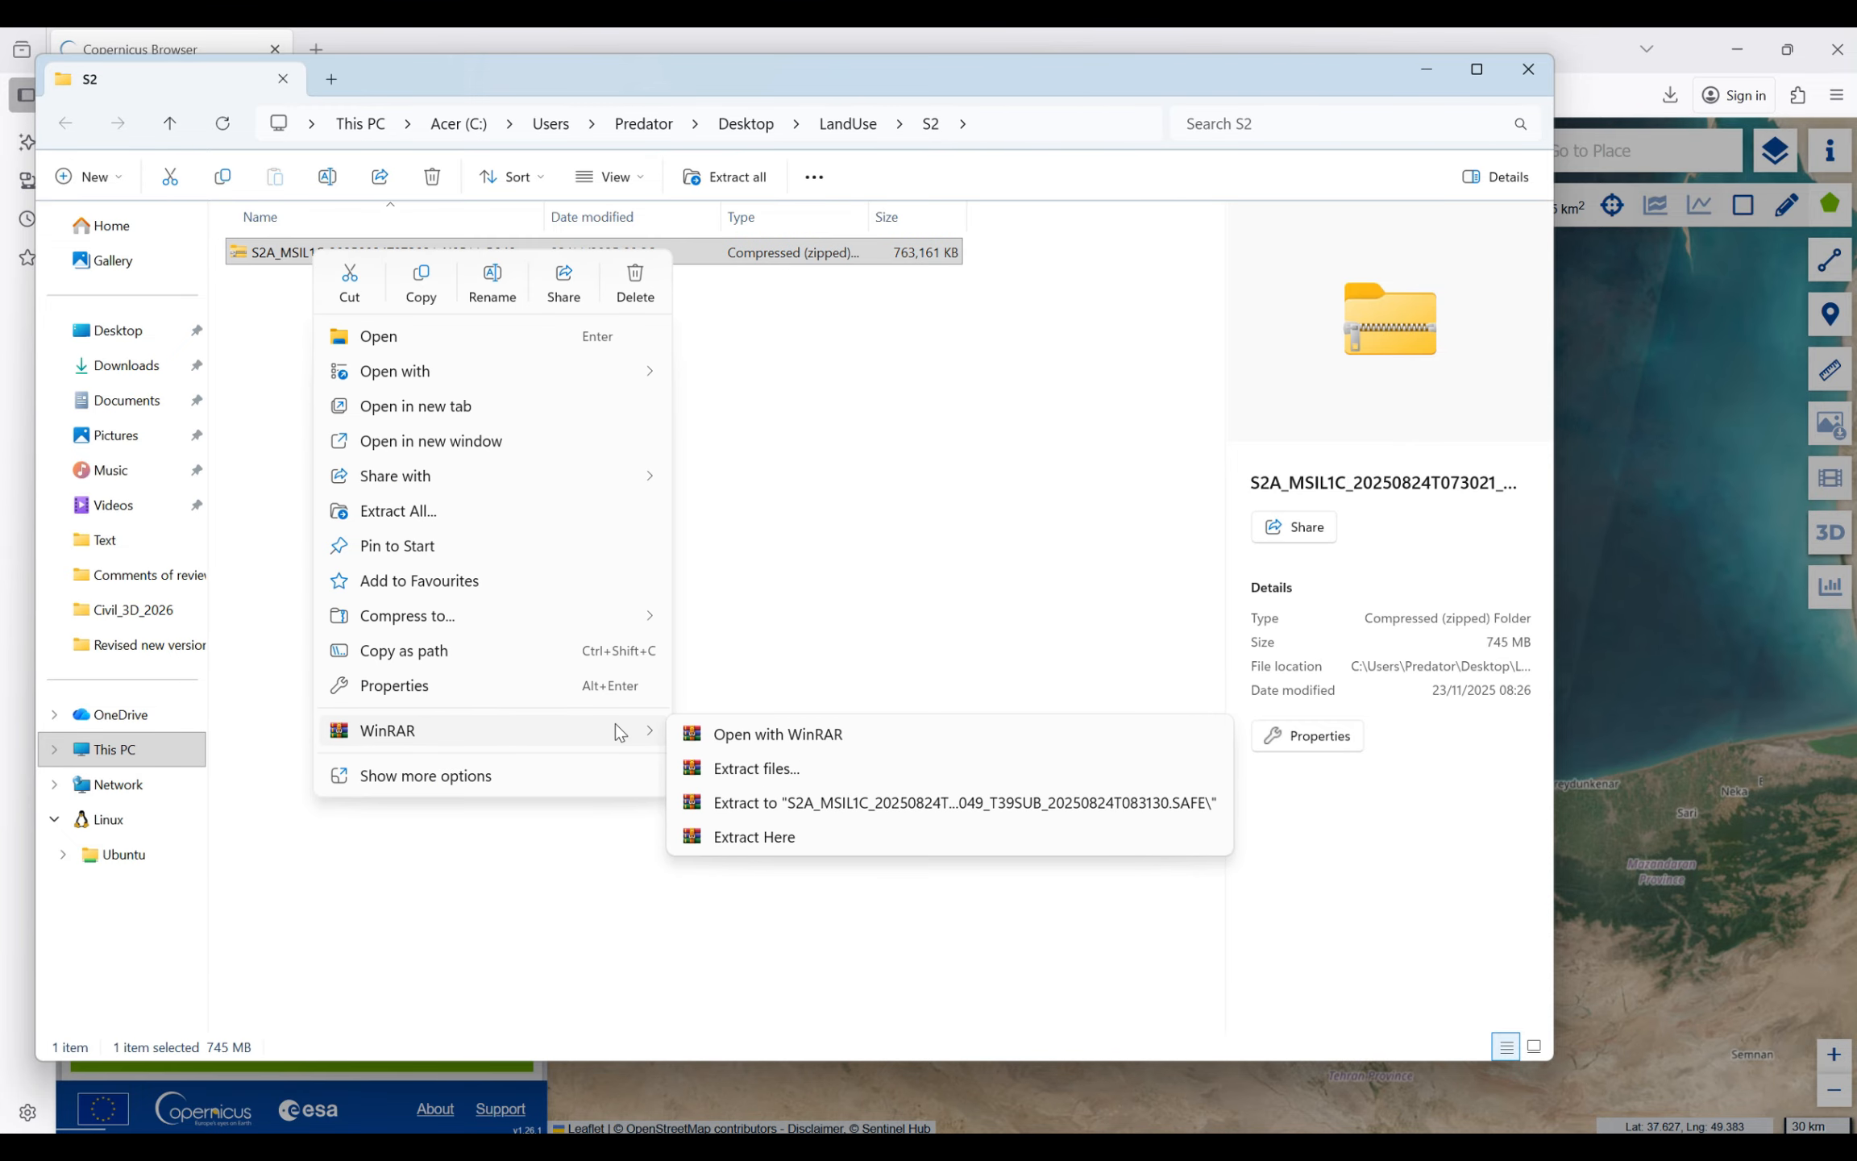
click(715, 767)
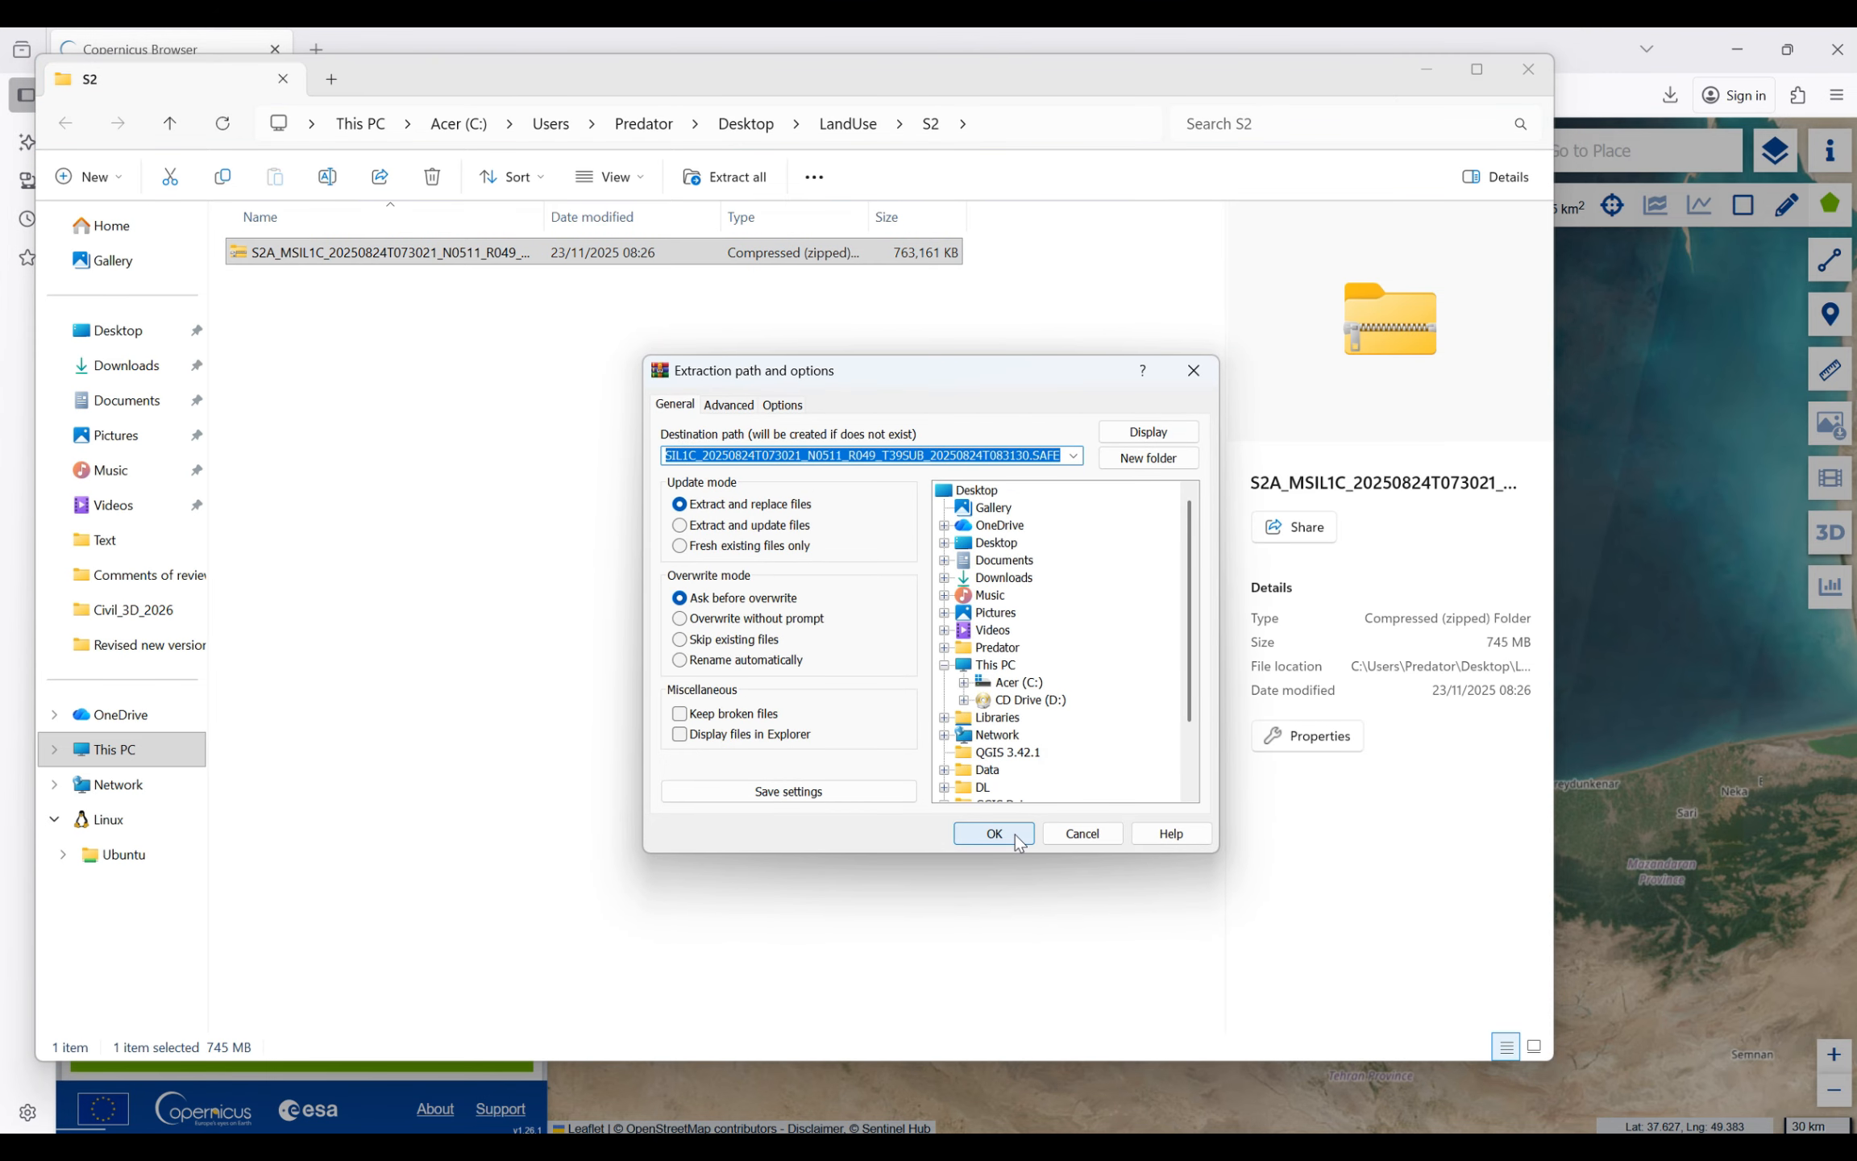
click(1014, 834)
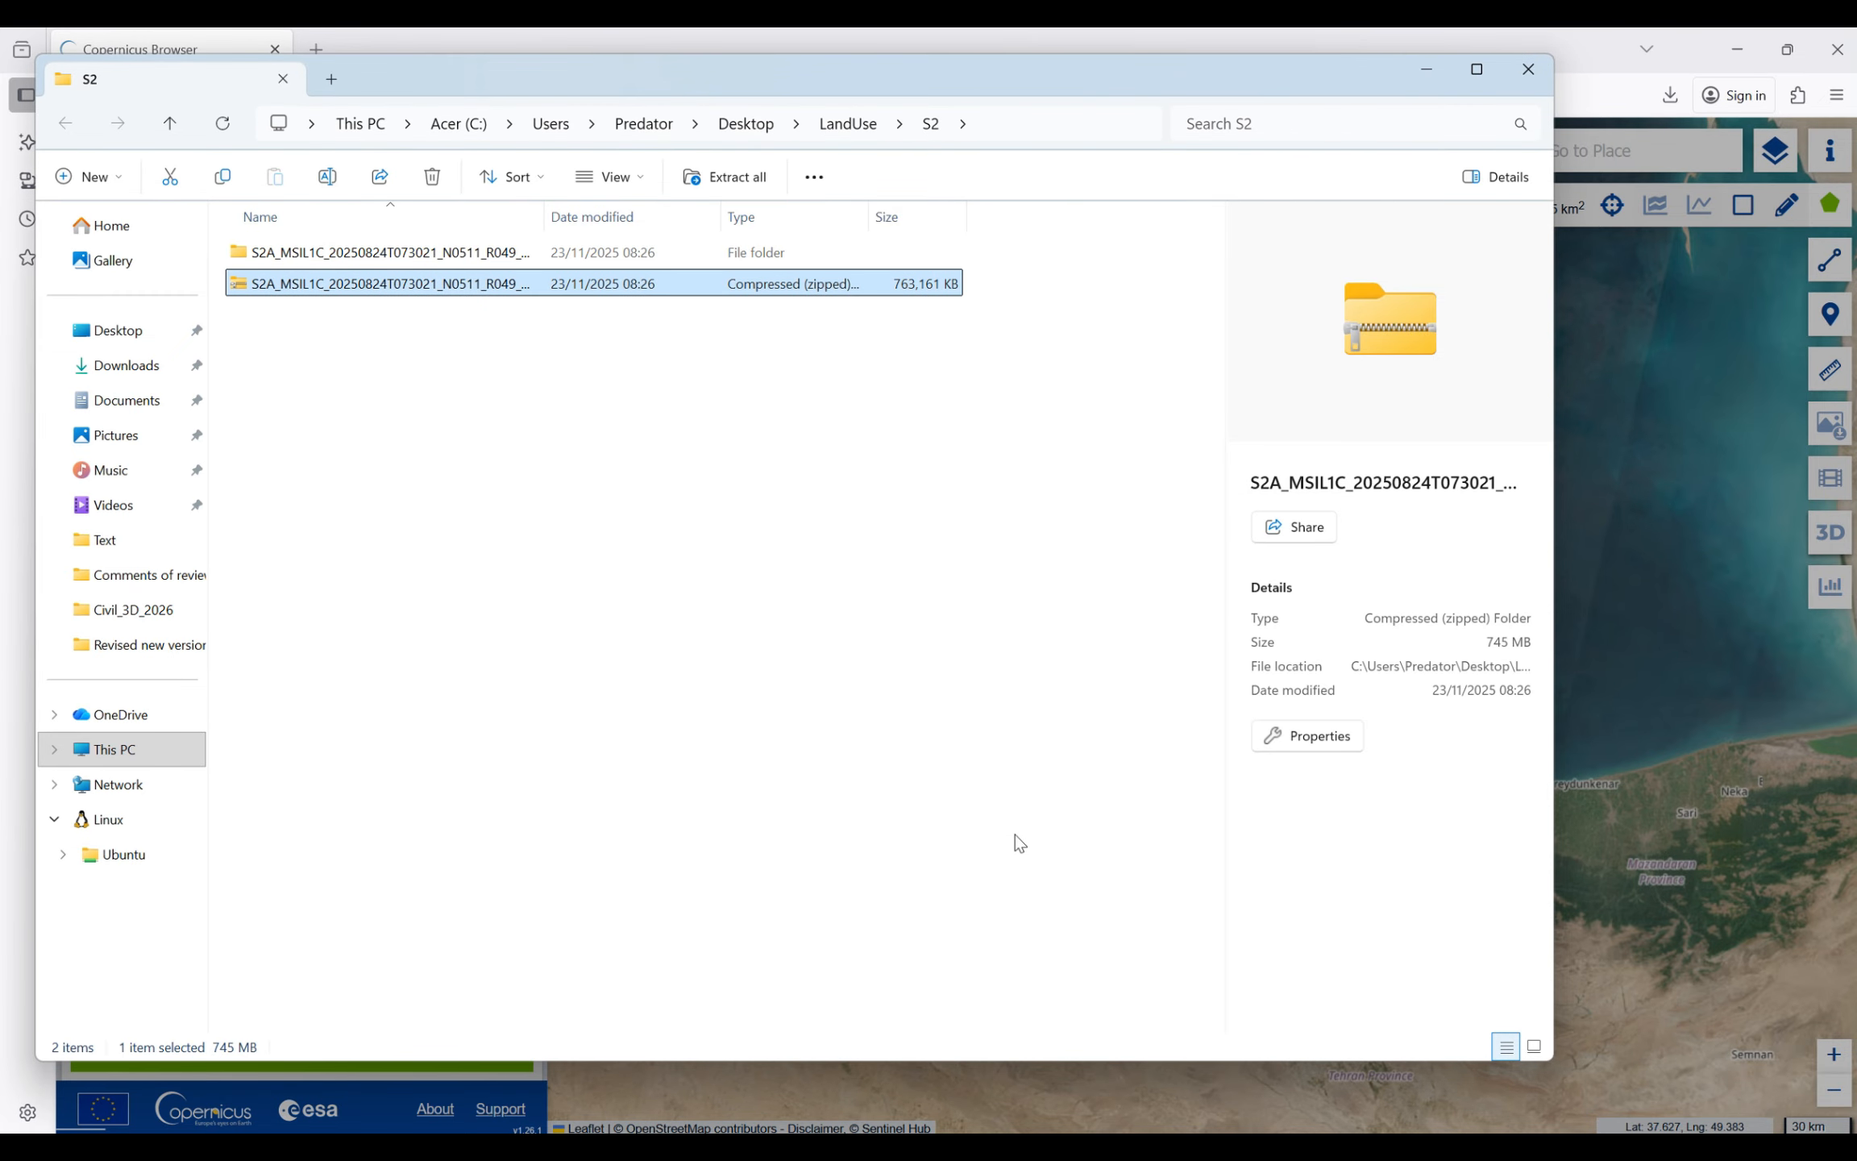
- Minimise the S2 folder window and the browser, and switch to QGIS
click(1428, 69)
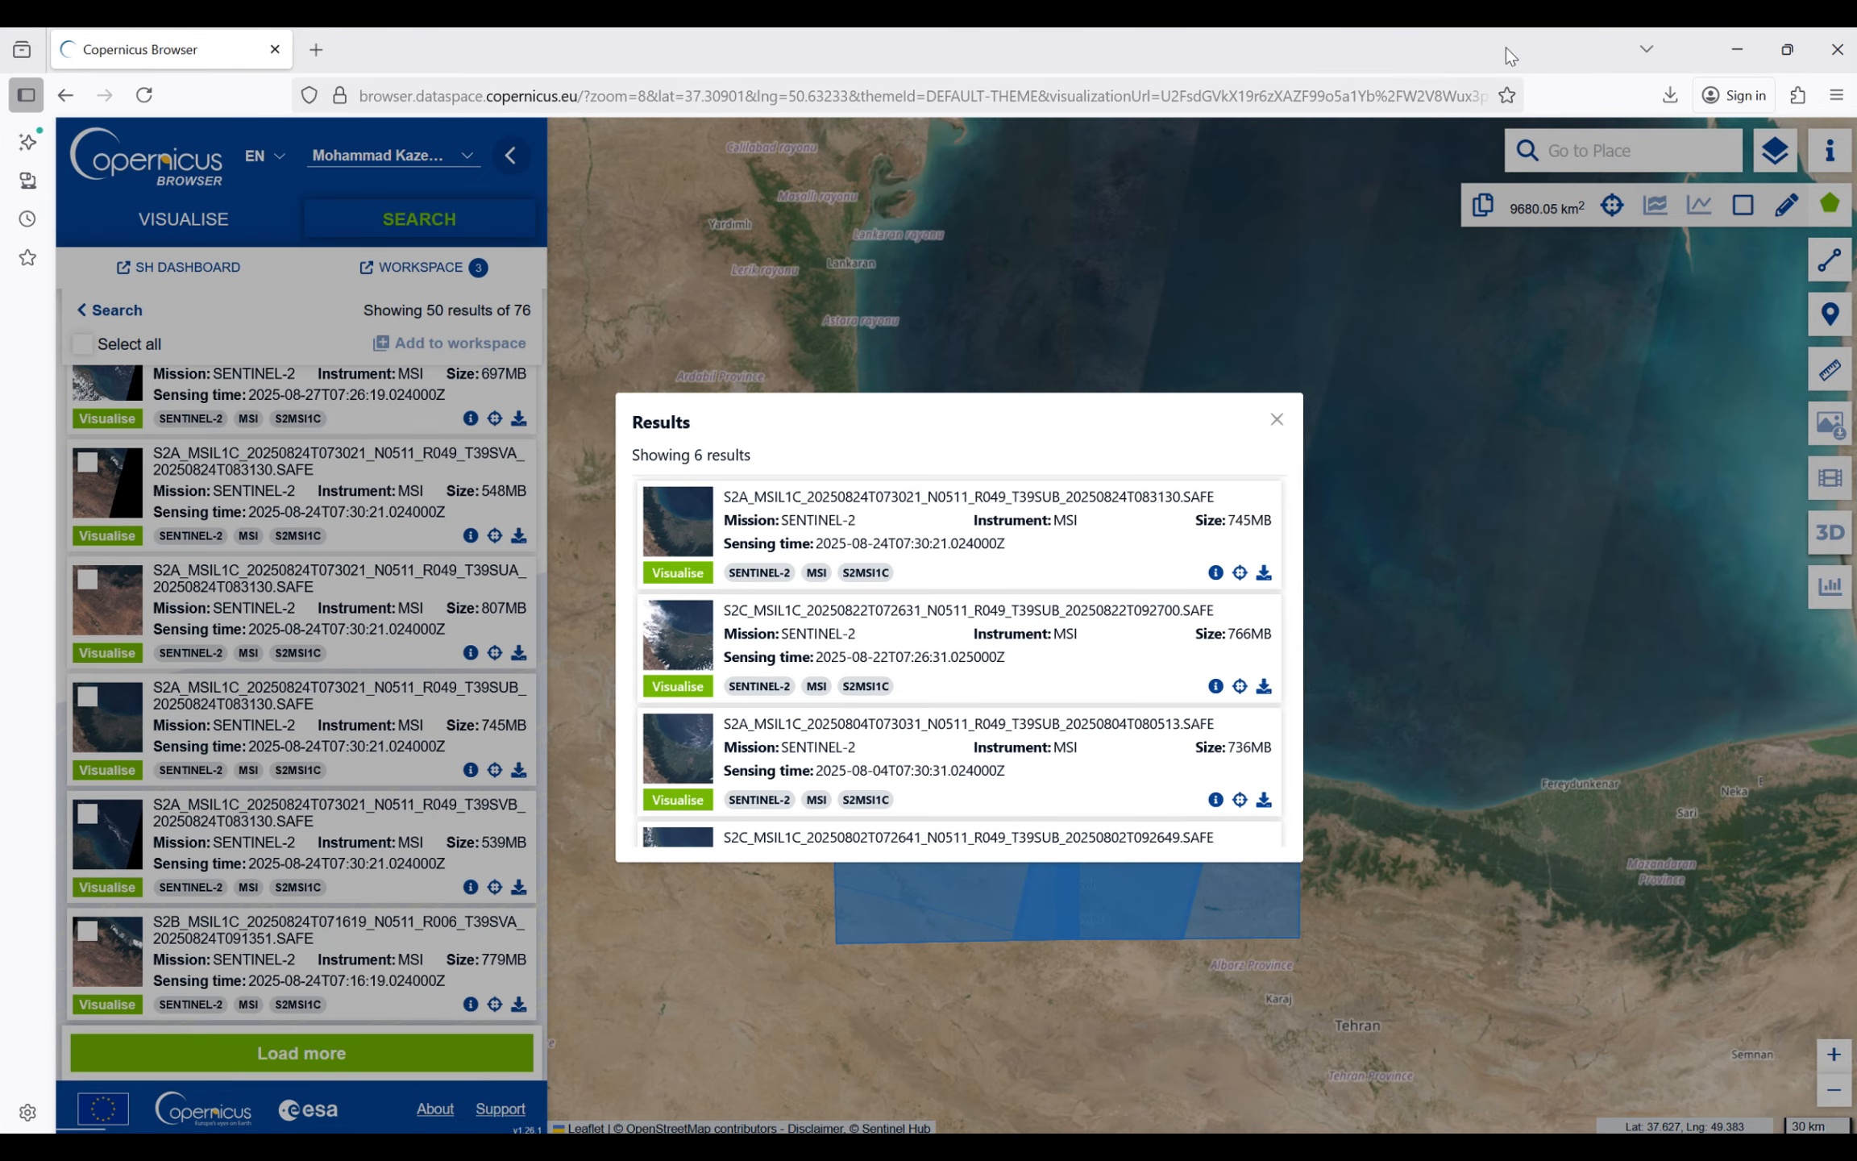
click(1737, 36)
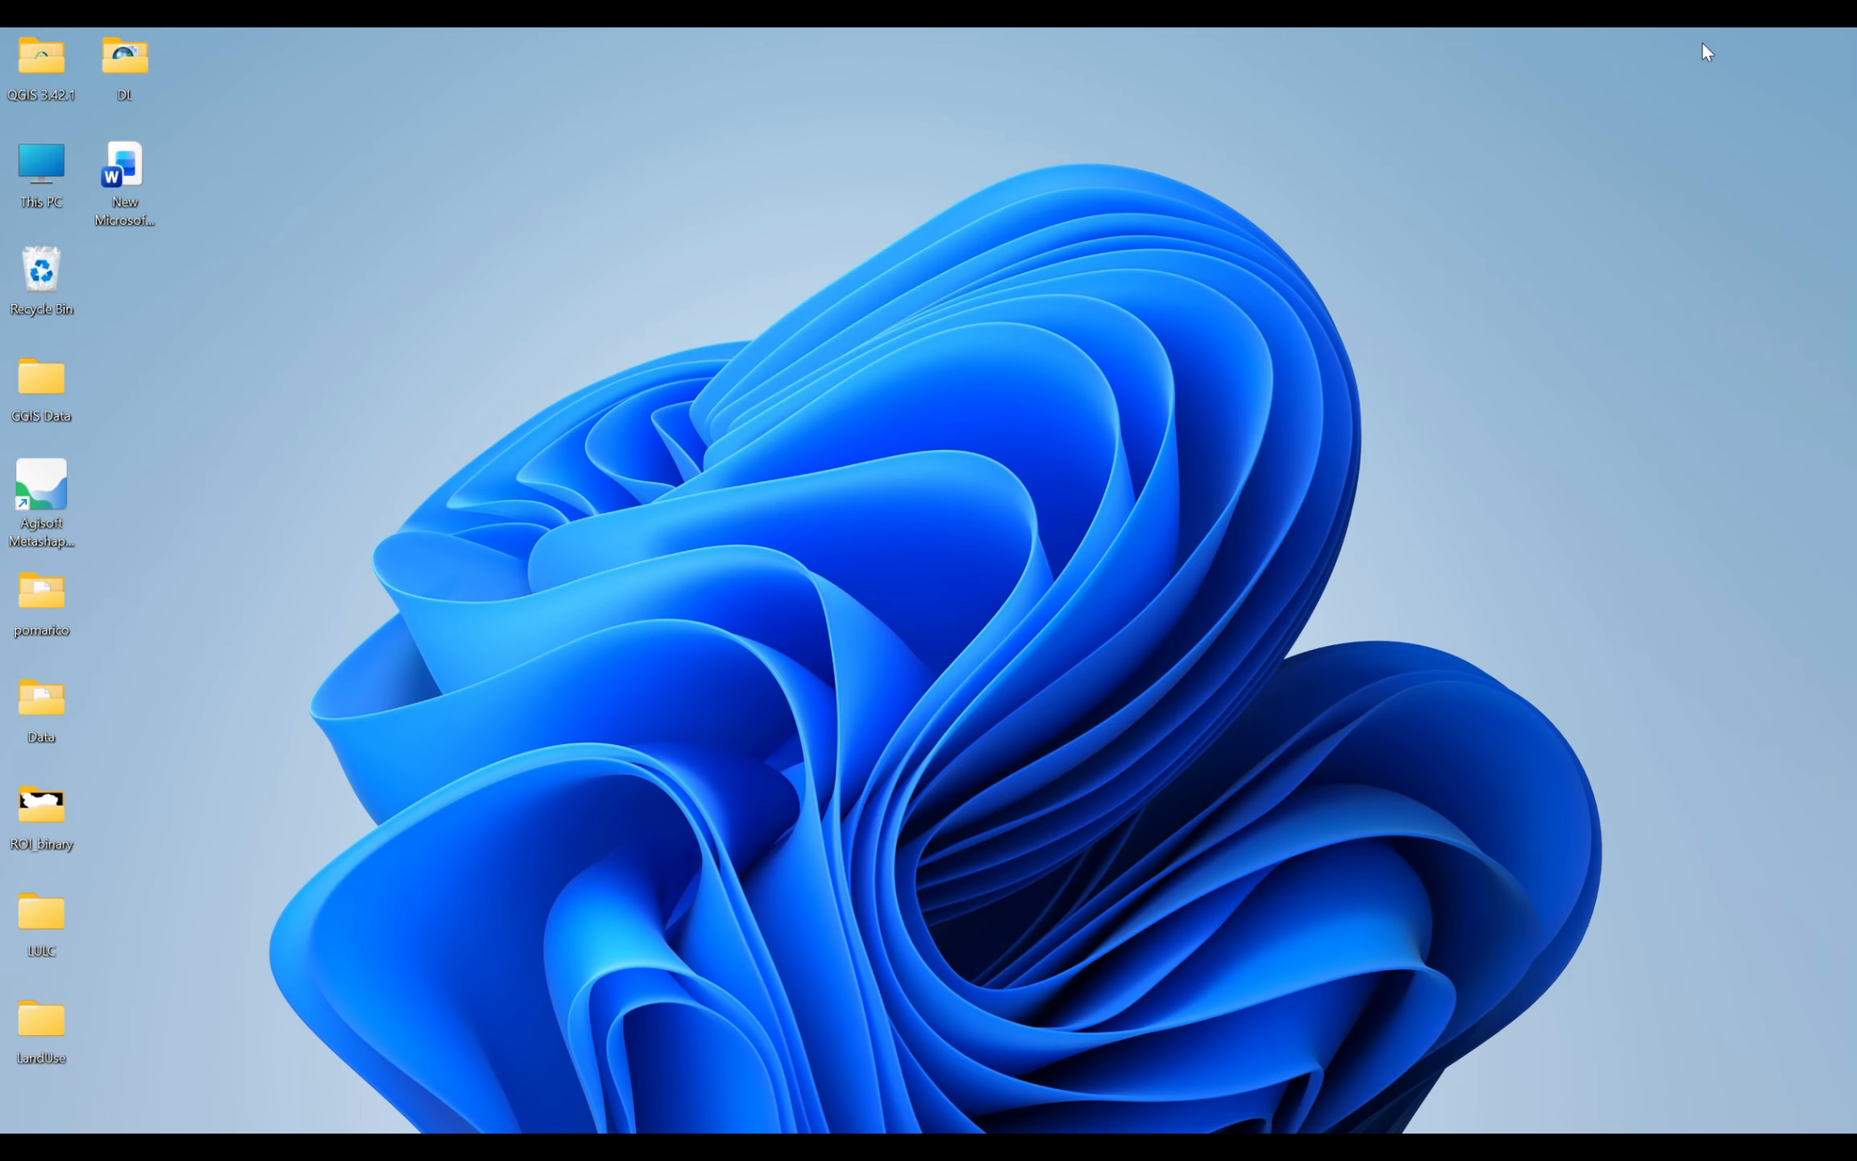
click(1330, 1148)
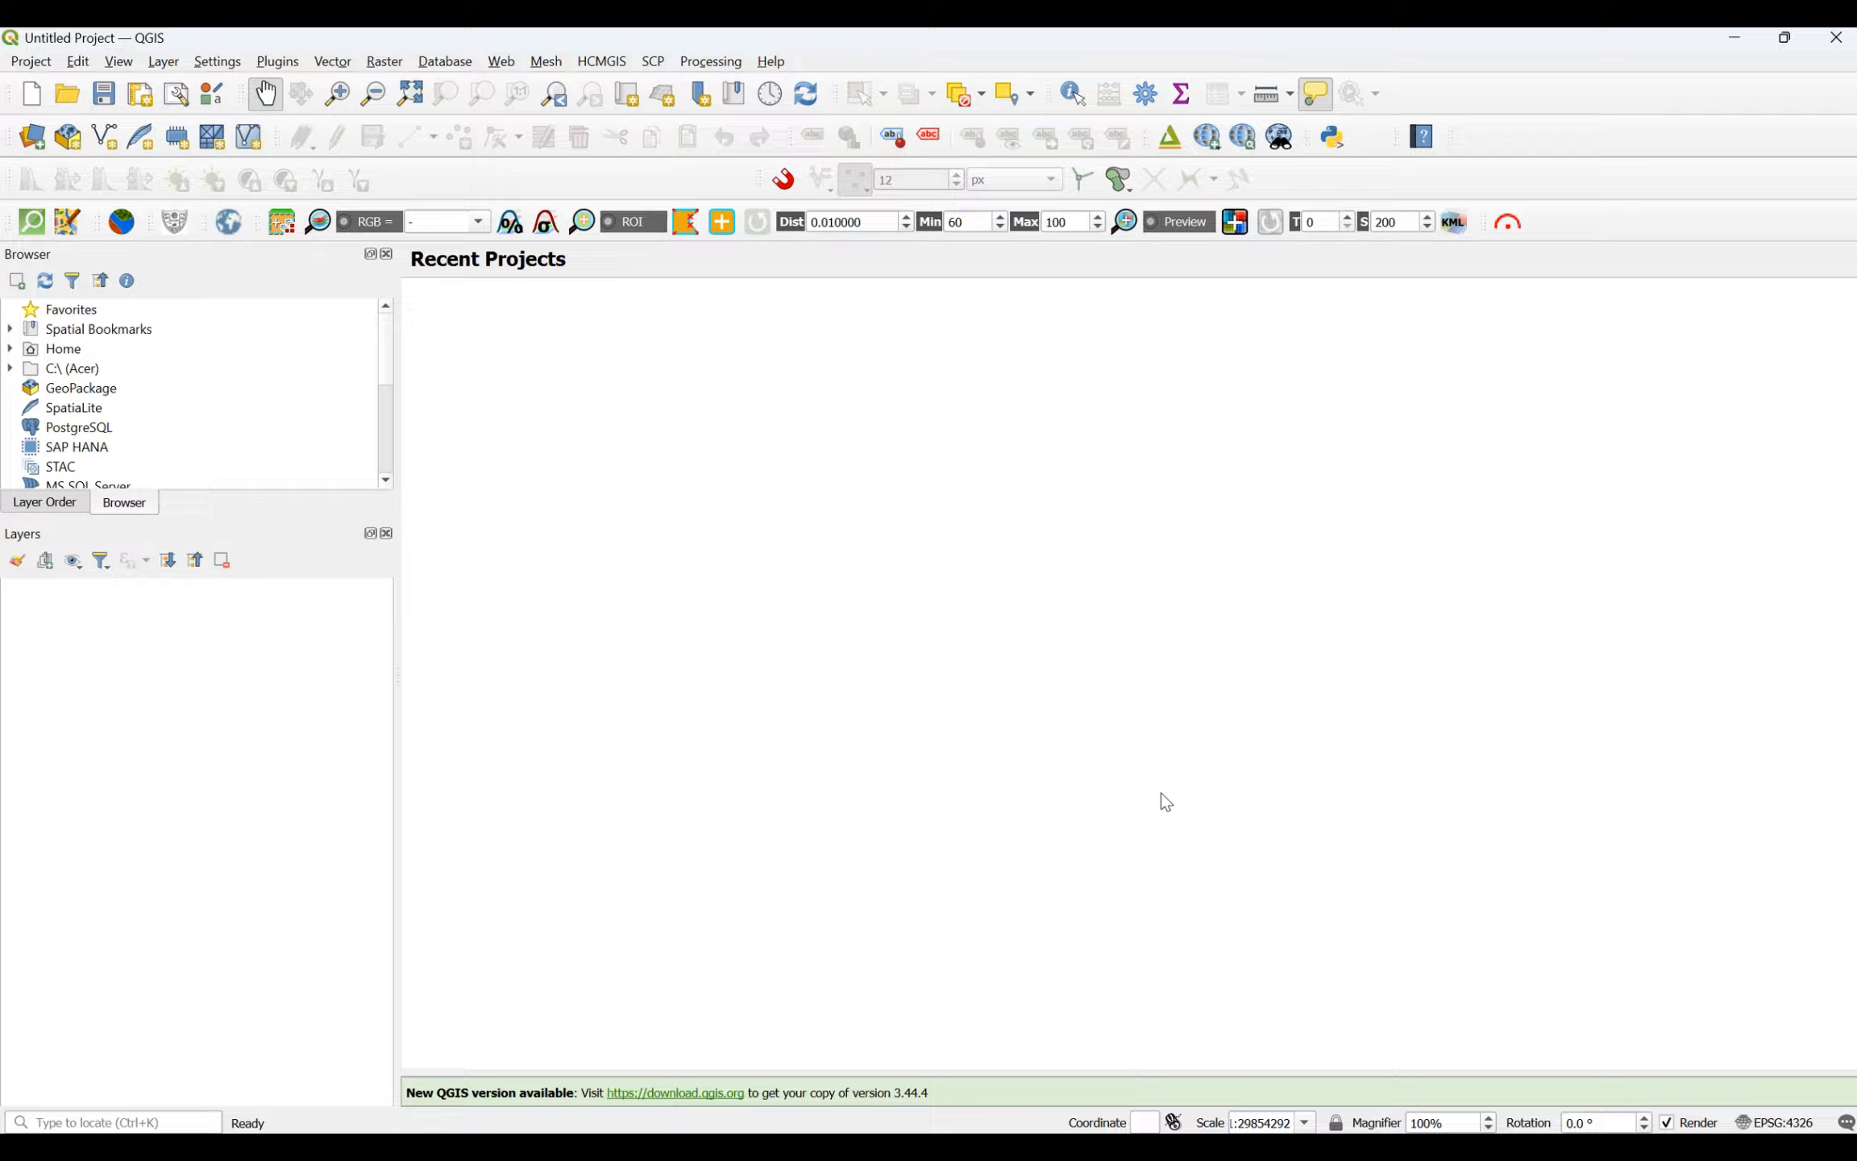
- Search the plugin manager for "semi" and check the Semi-Automatic Classification Plugin's description and installed version
click(292, 65)
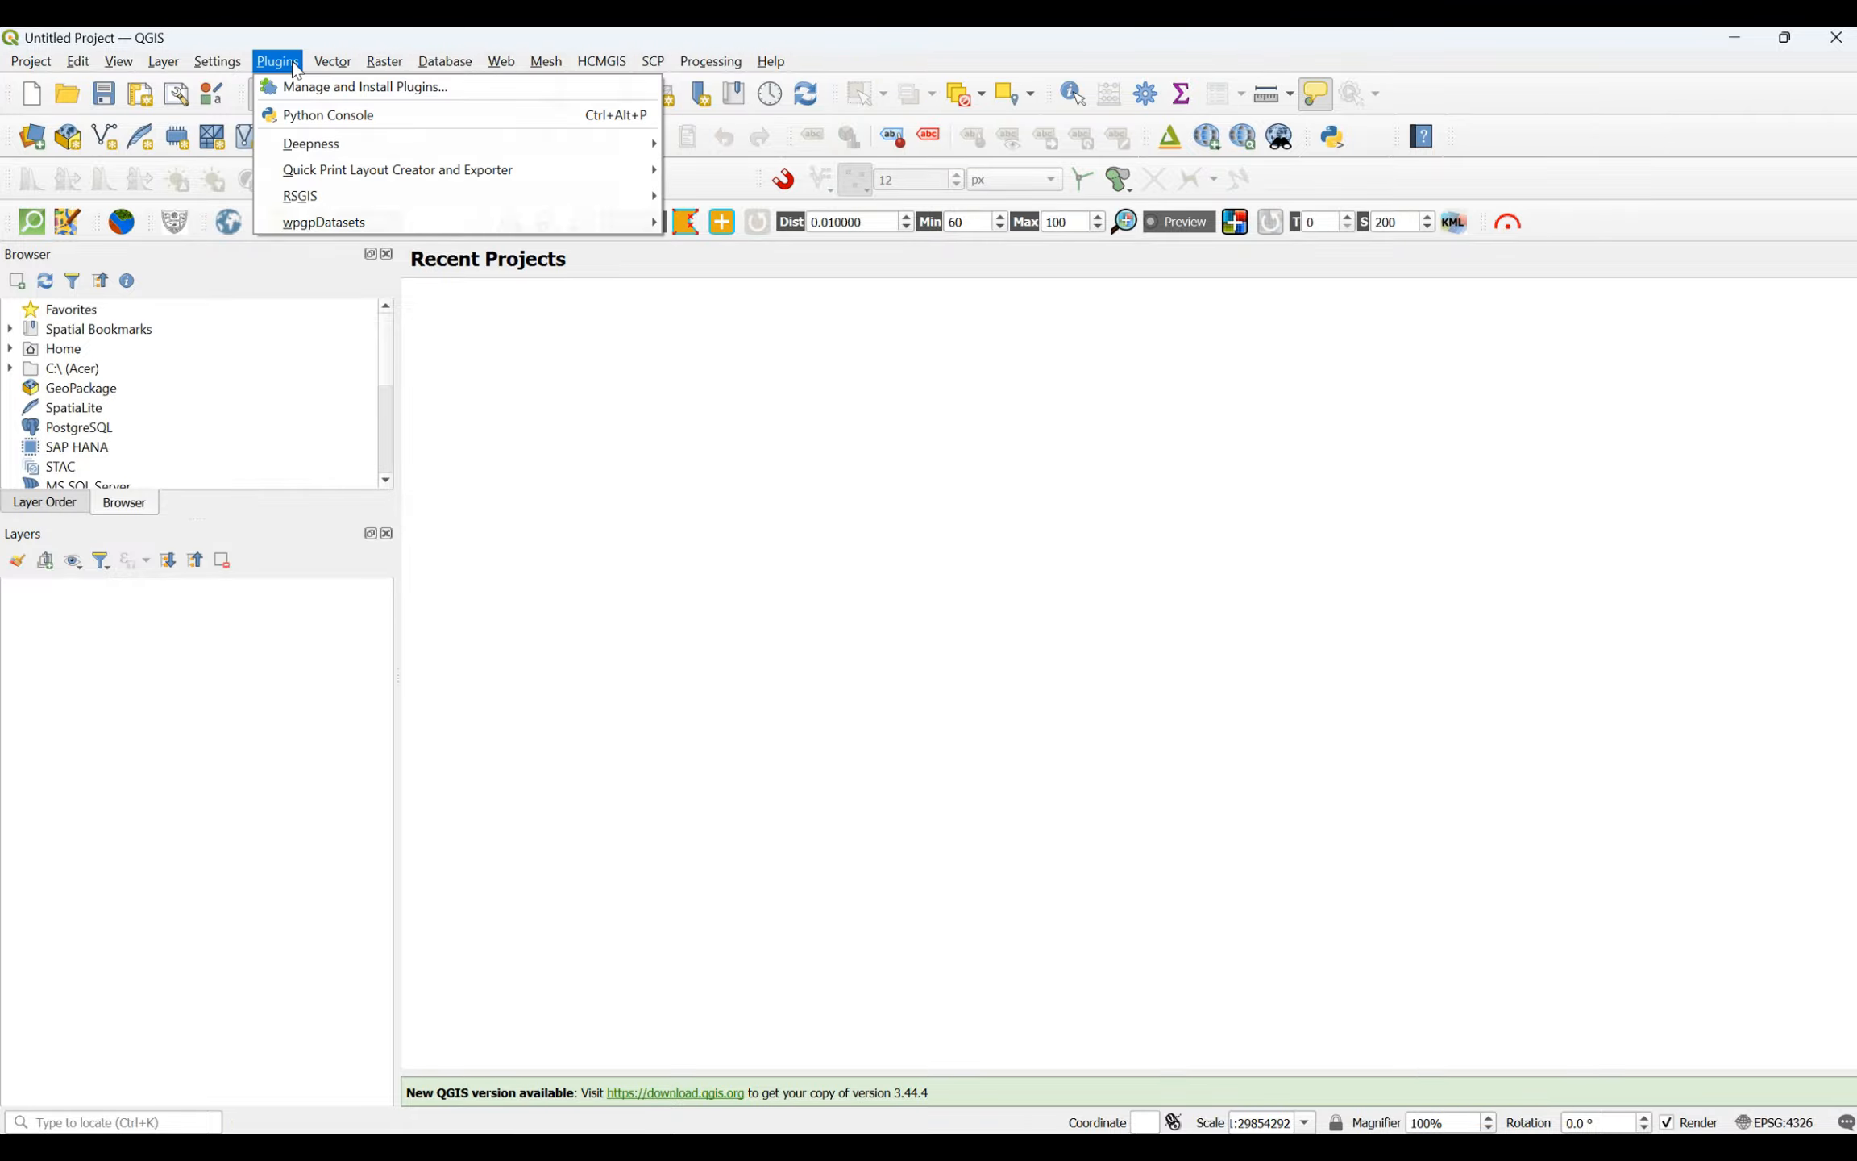
click(306, 87)
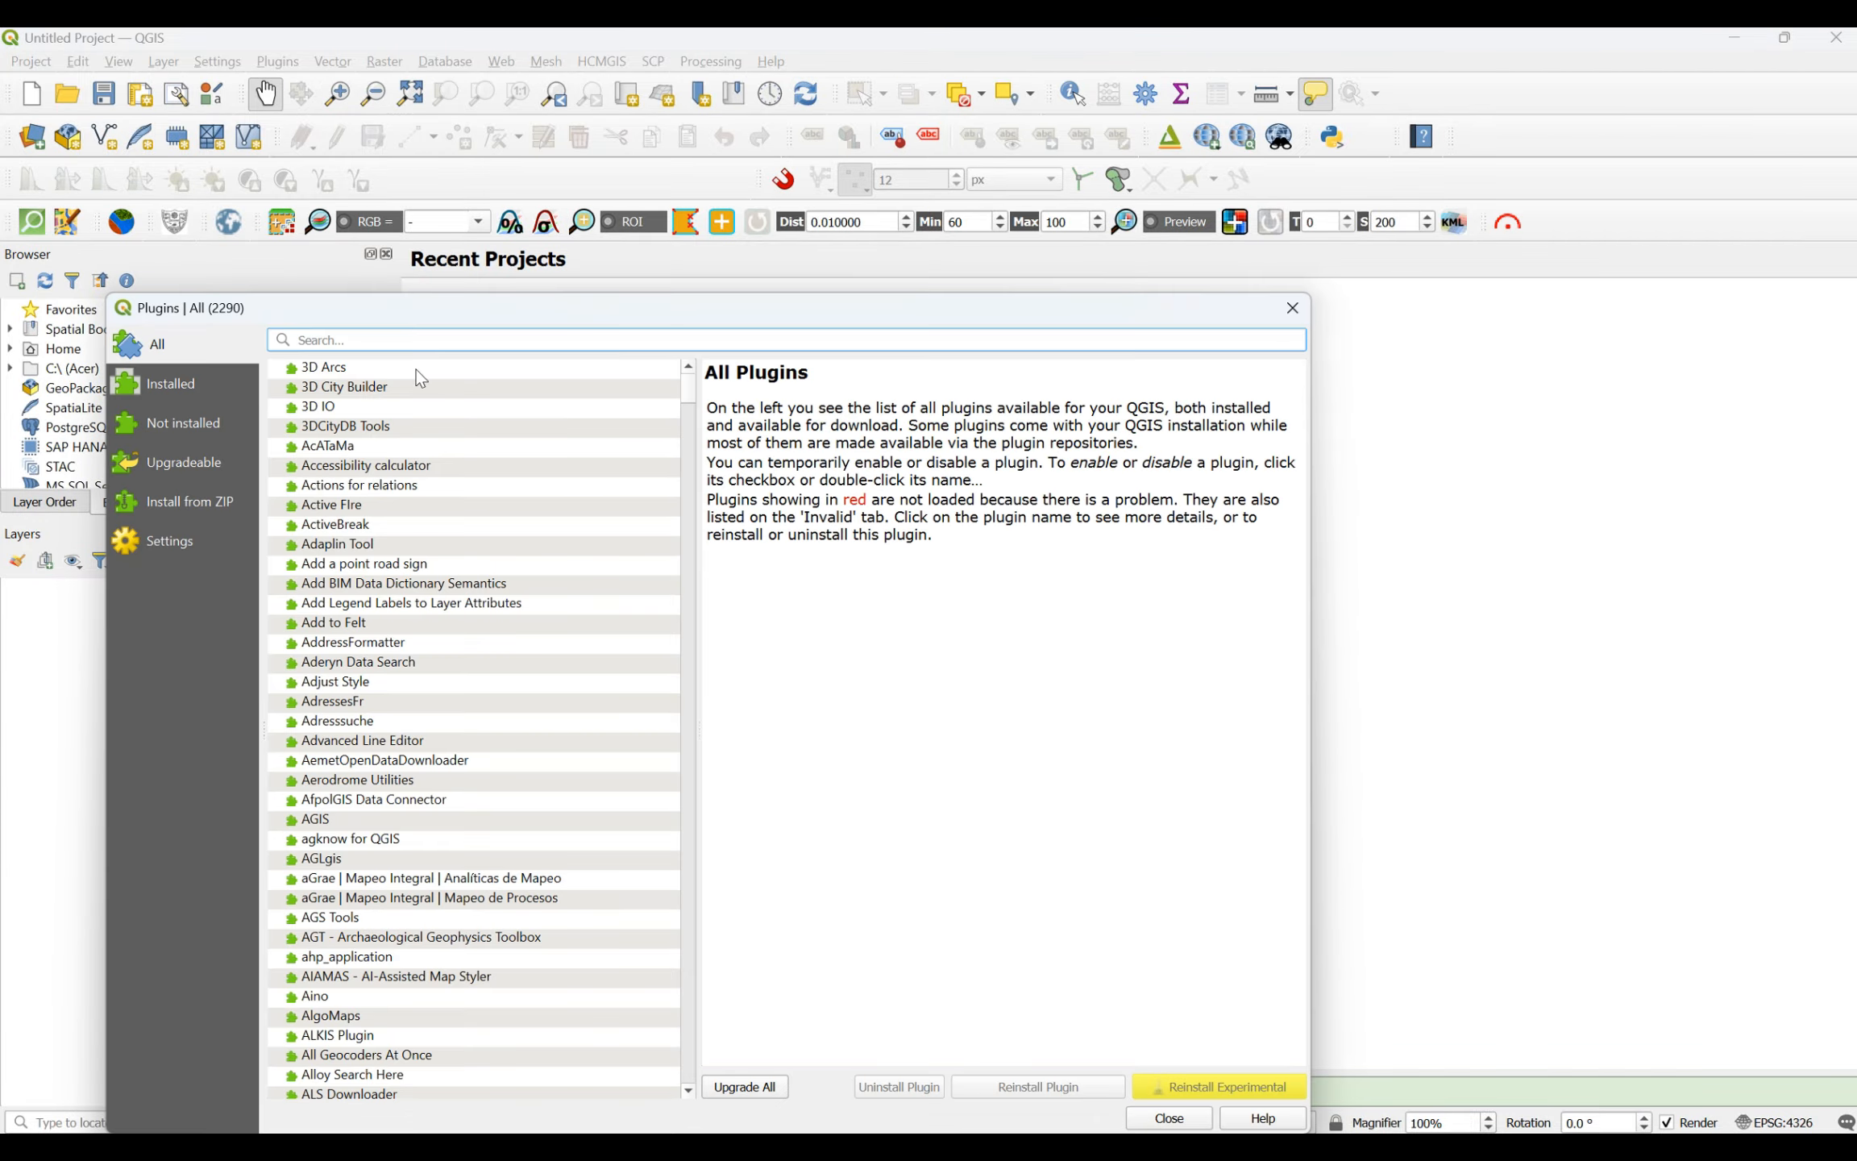
drag(469, 314, 532, 176)
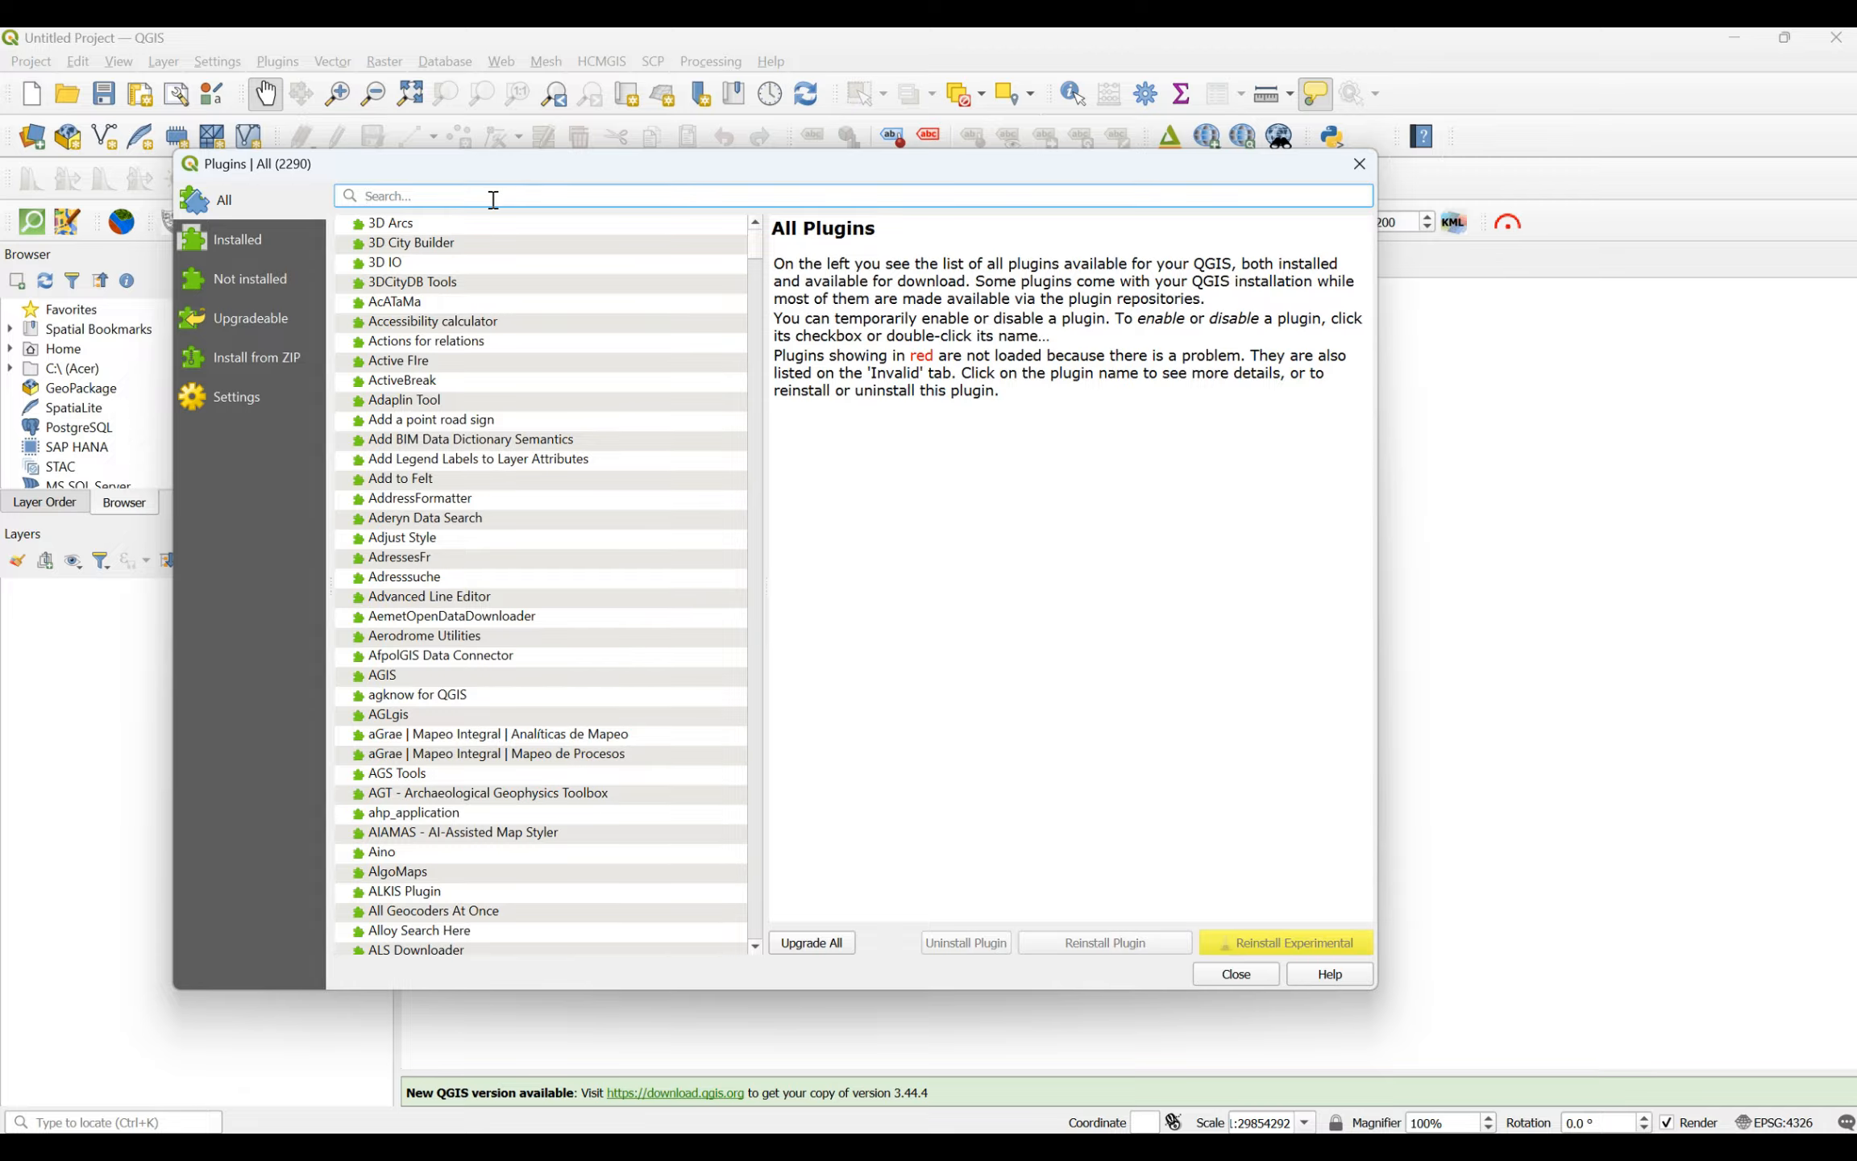
text(semi)
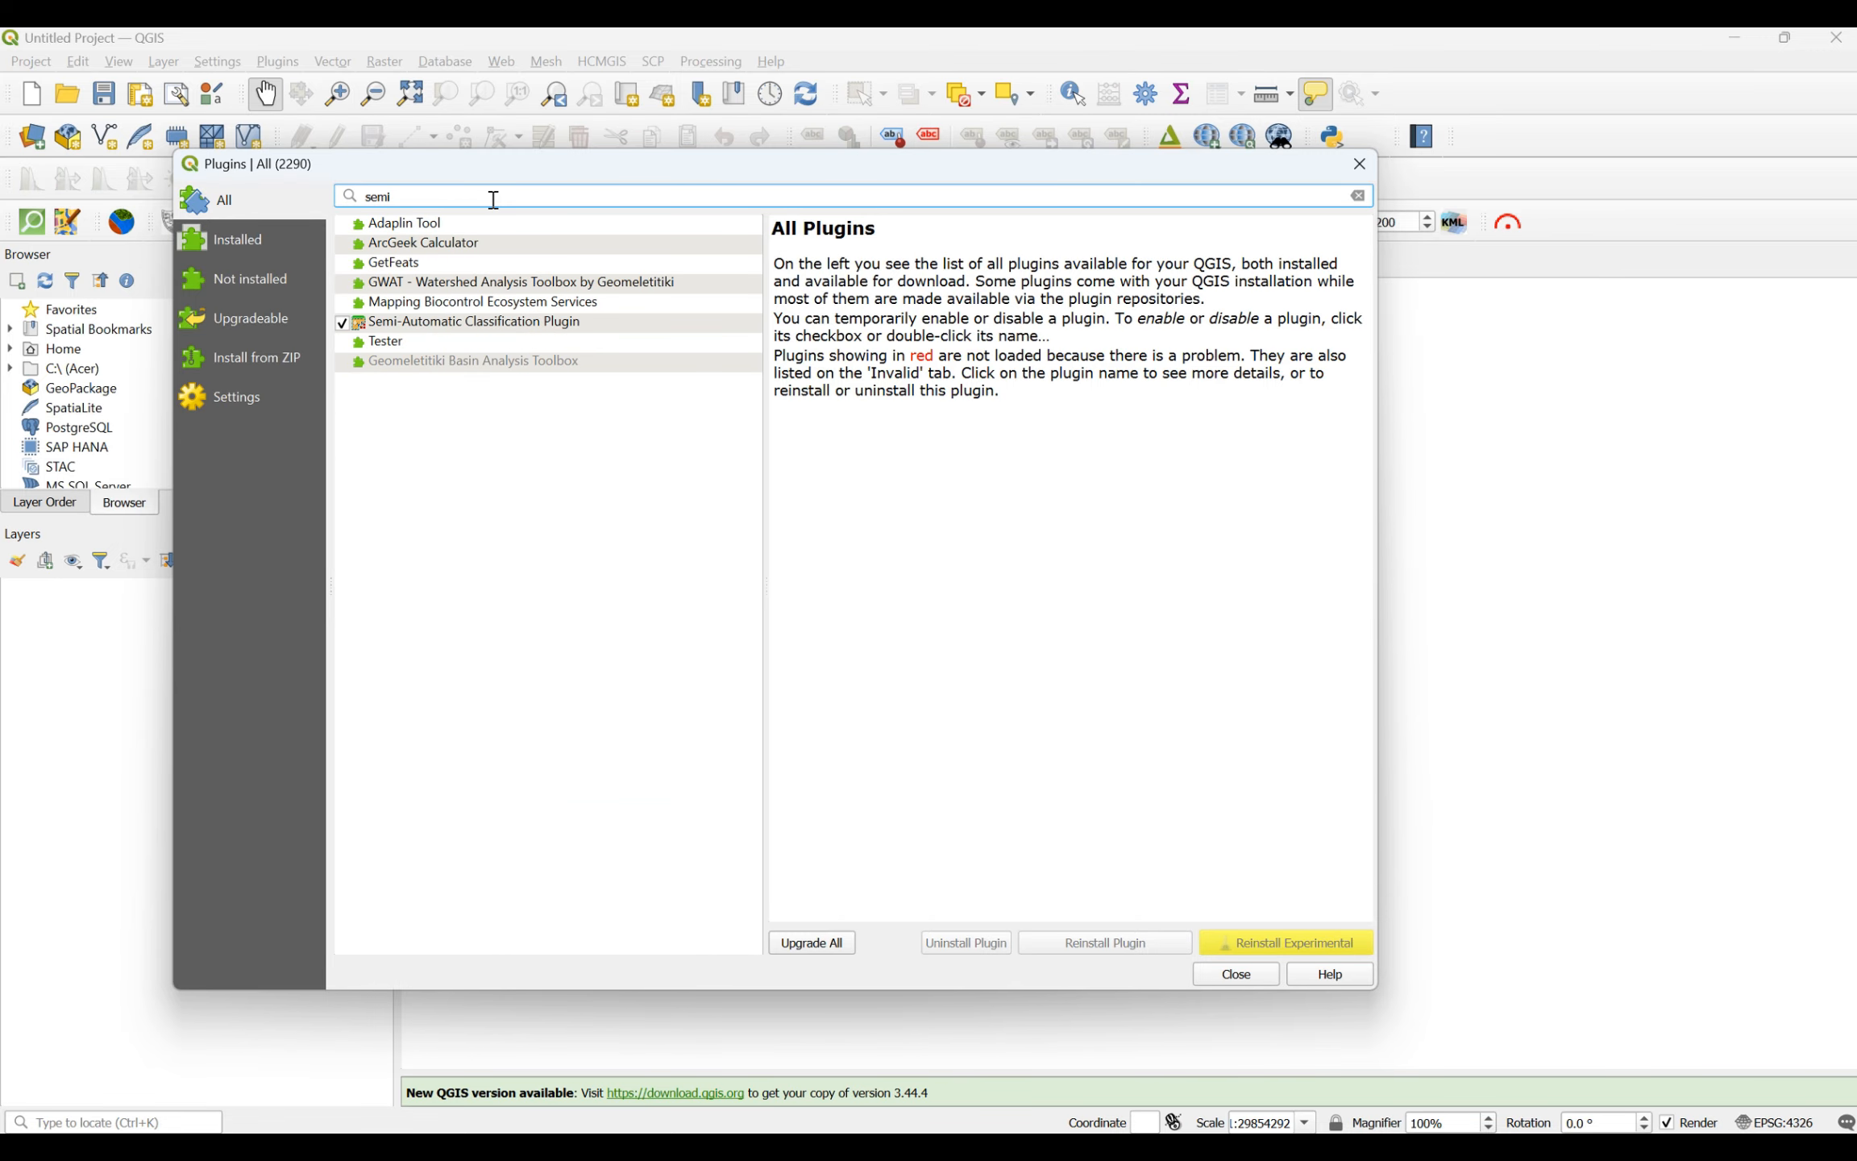
click(490, 323)
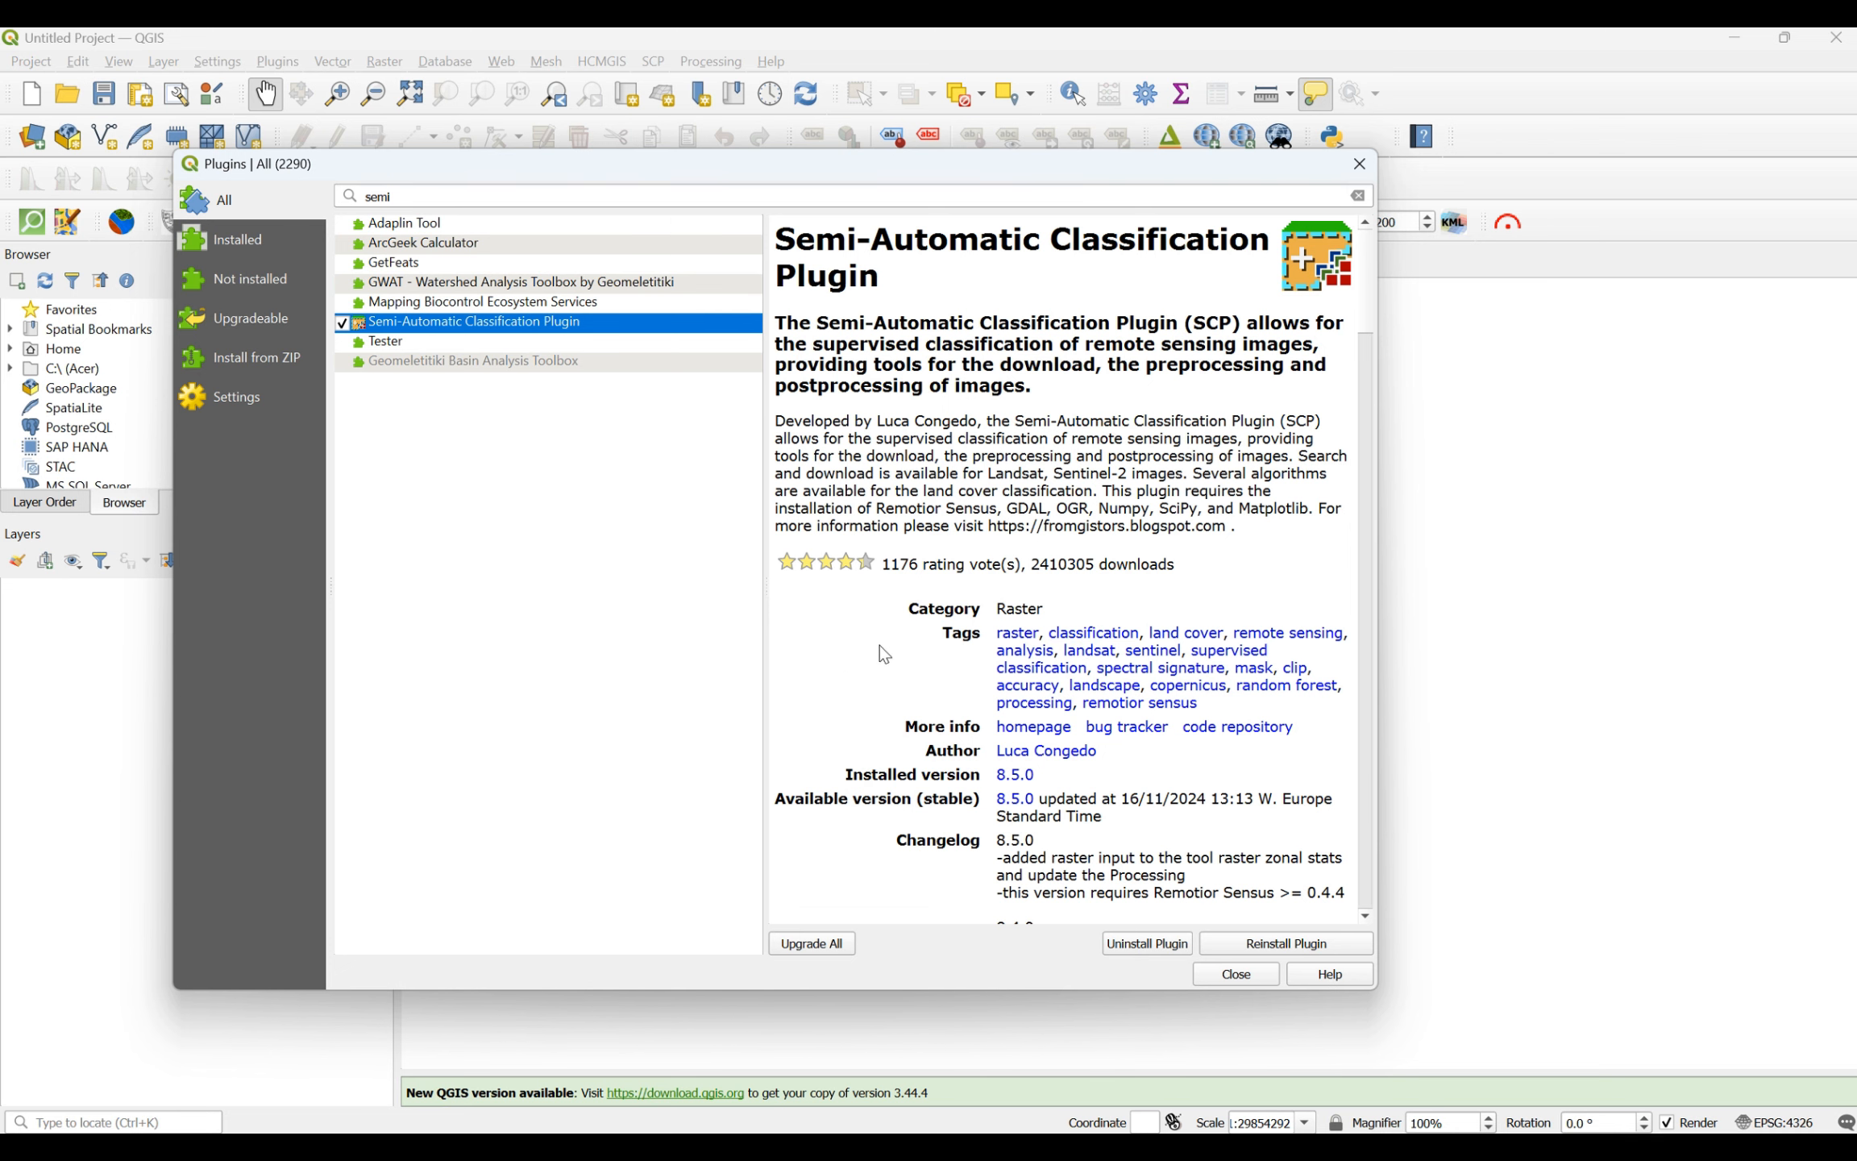
scroll(962, 656, down, 5)
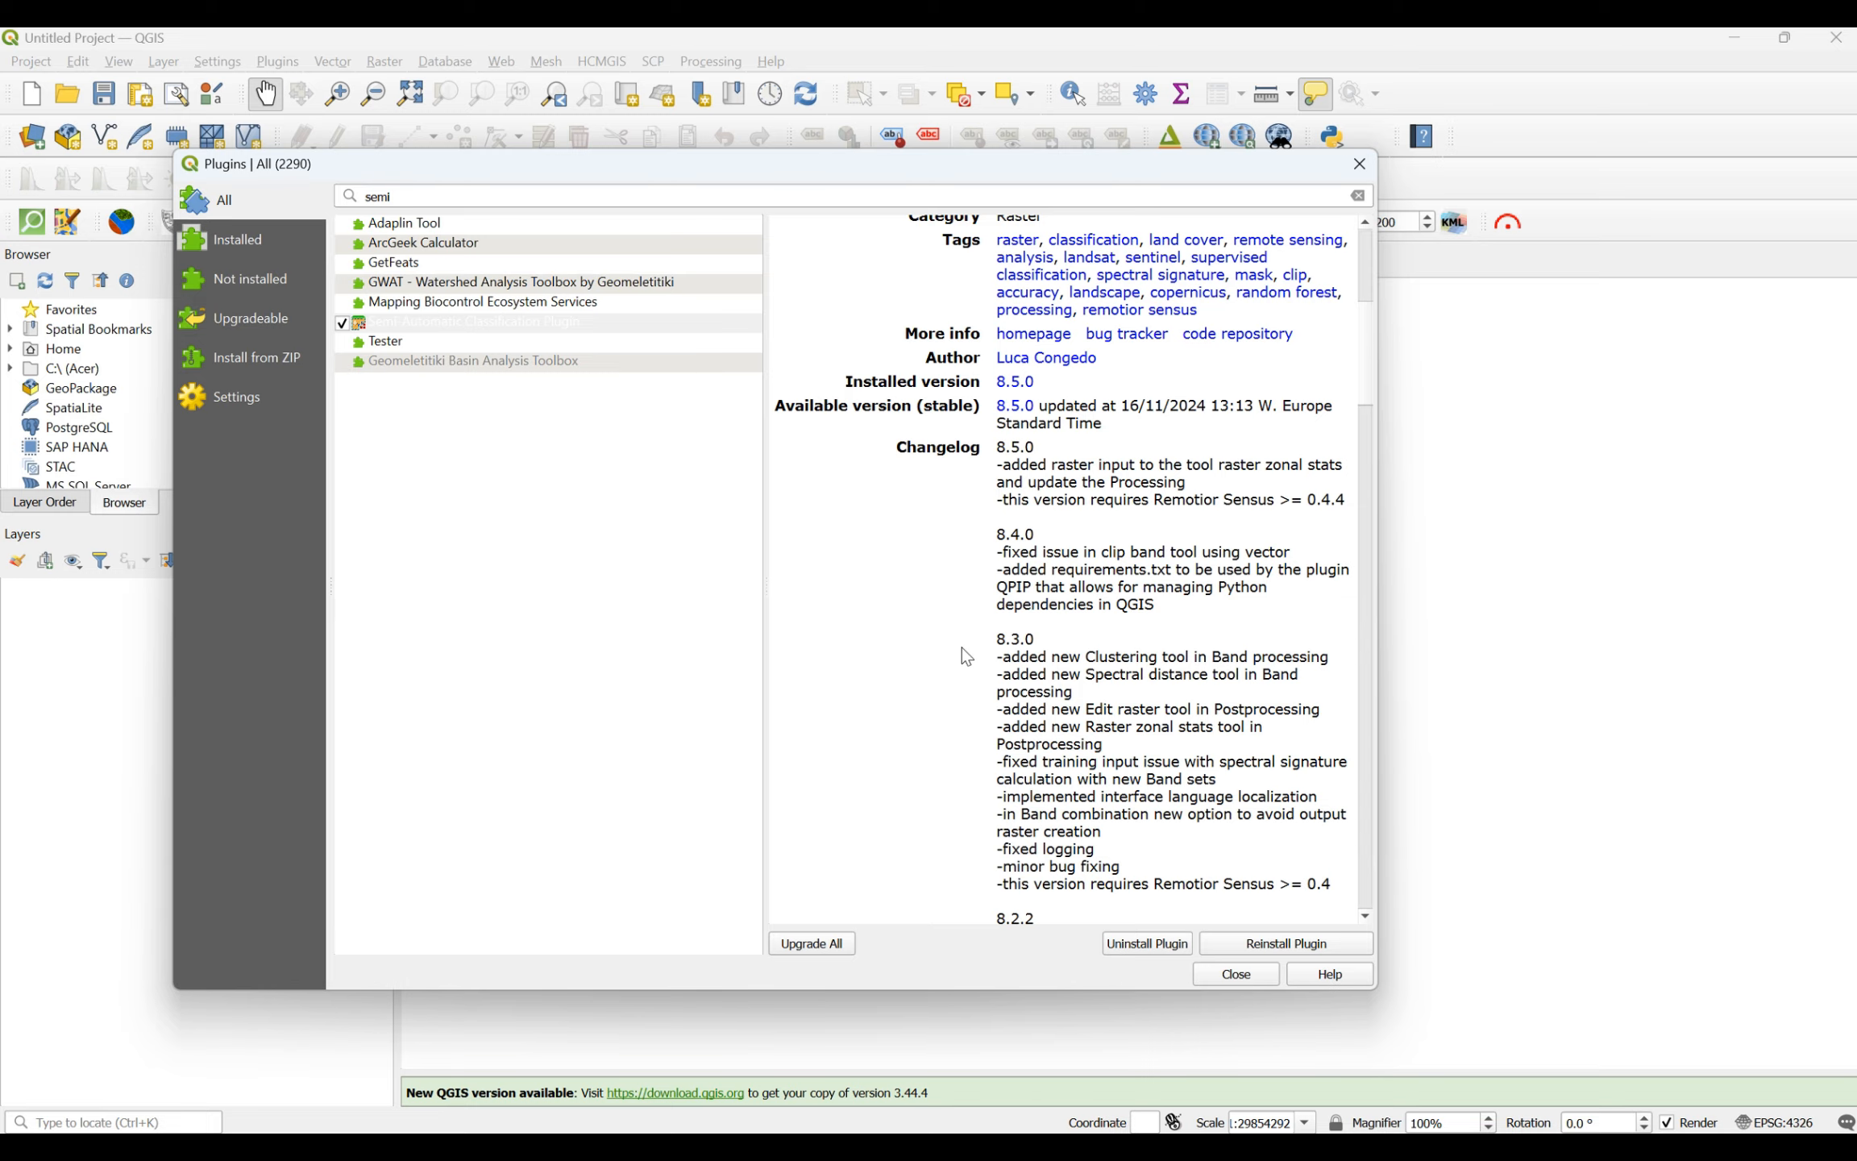
scroll(965, 657, up, 5)
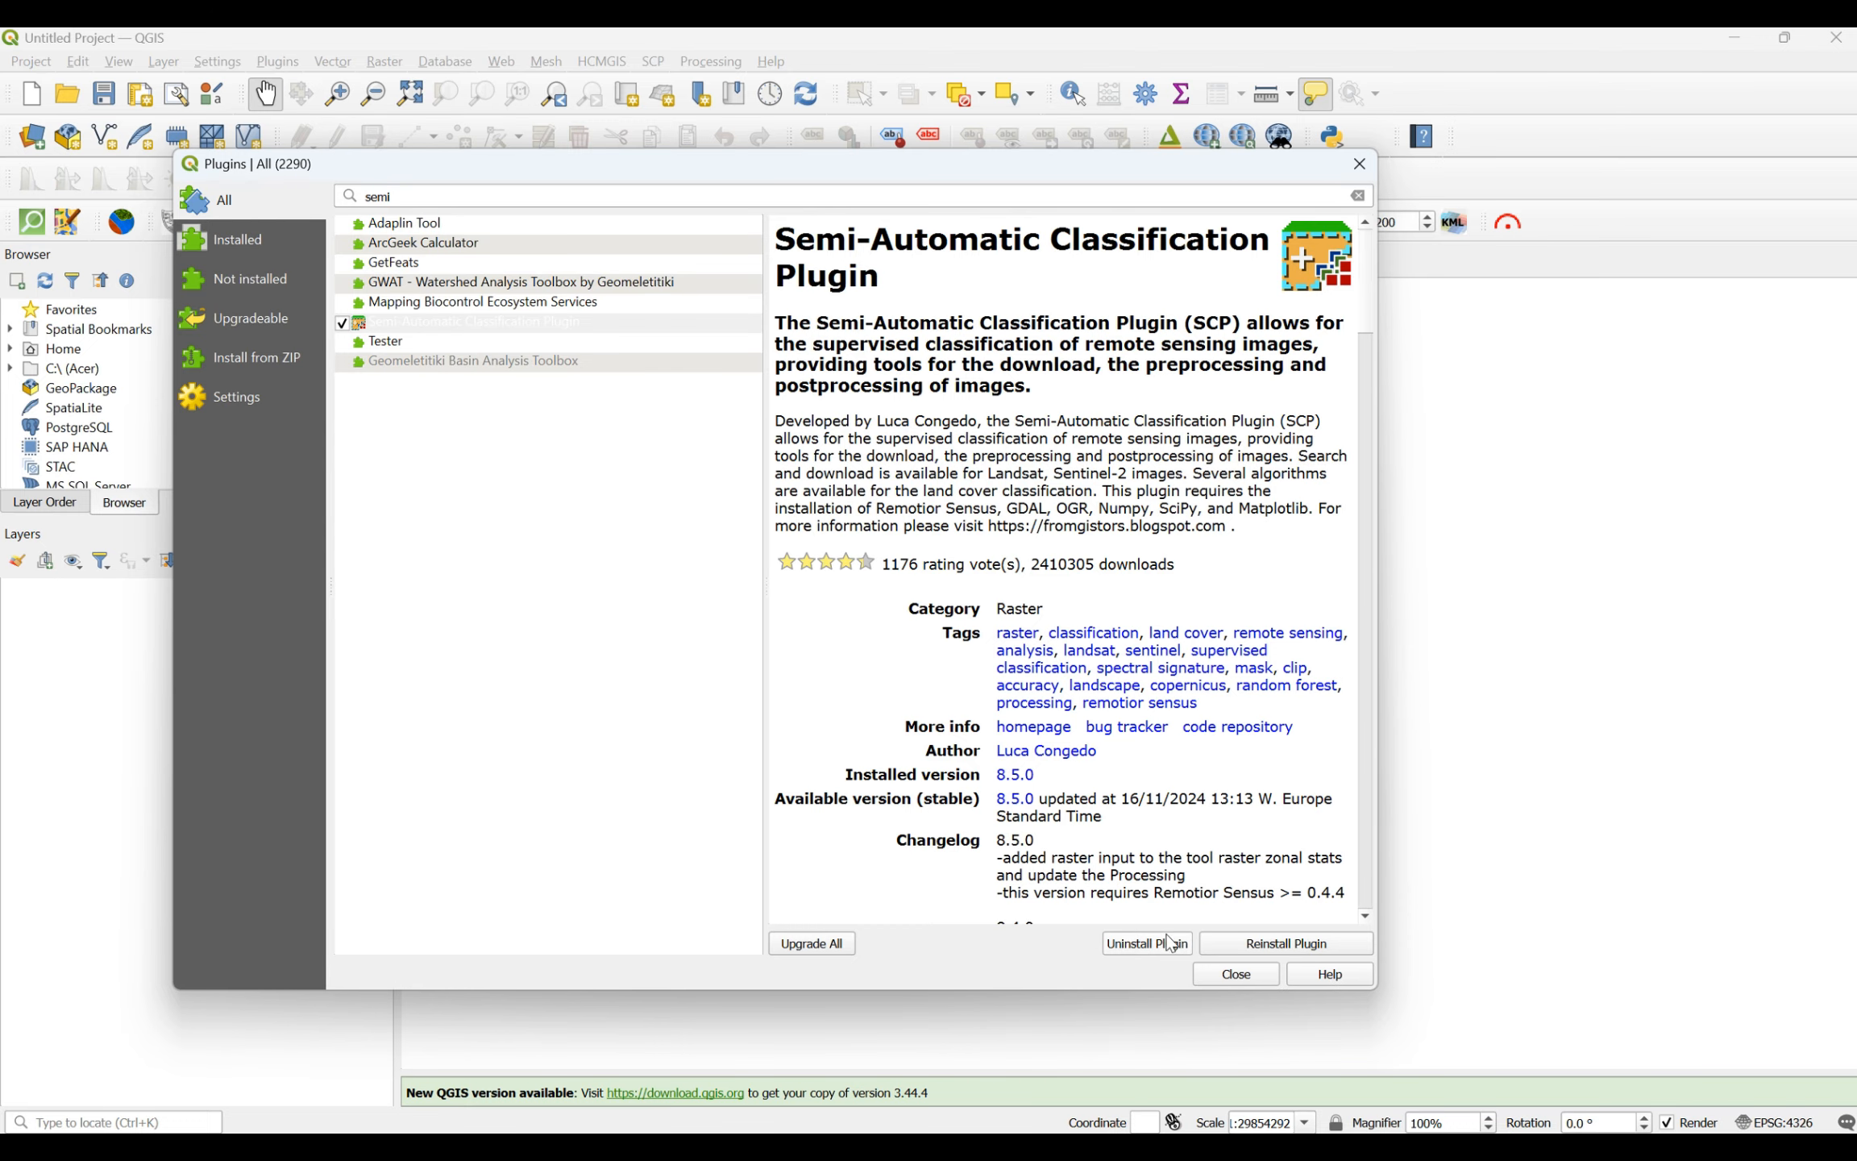
click(1229, 977)
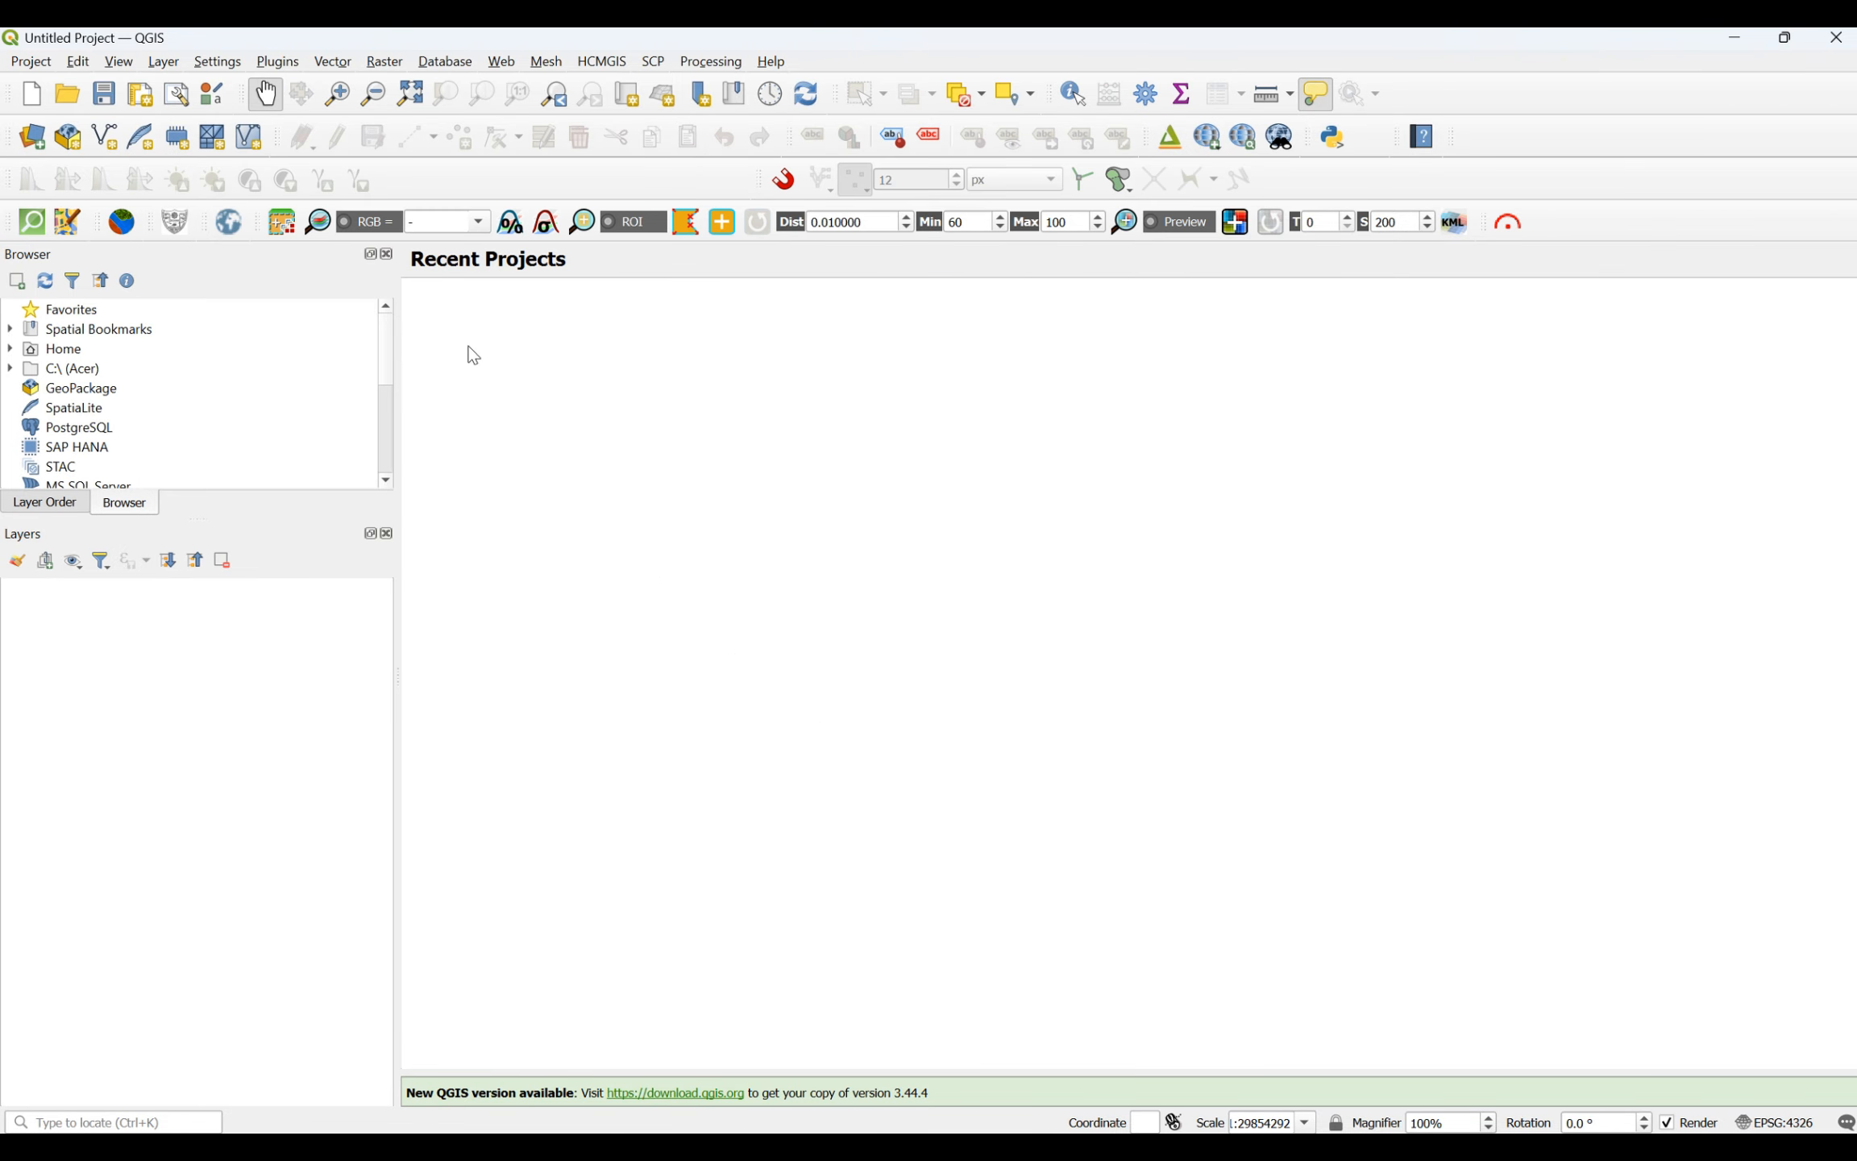
- Launch the Semi-Automatic Classification Plugin and bring up its Band set tool from the SCP dock
click(279, 233)
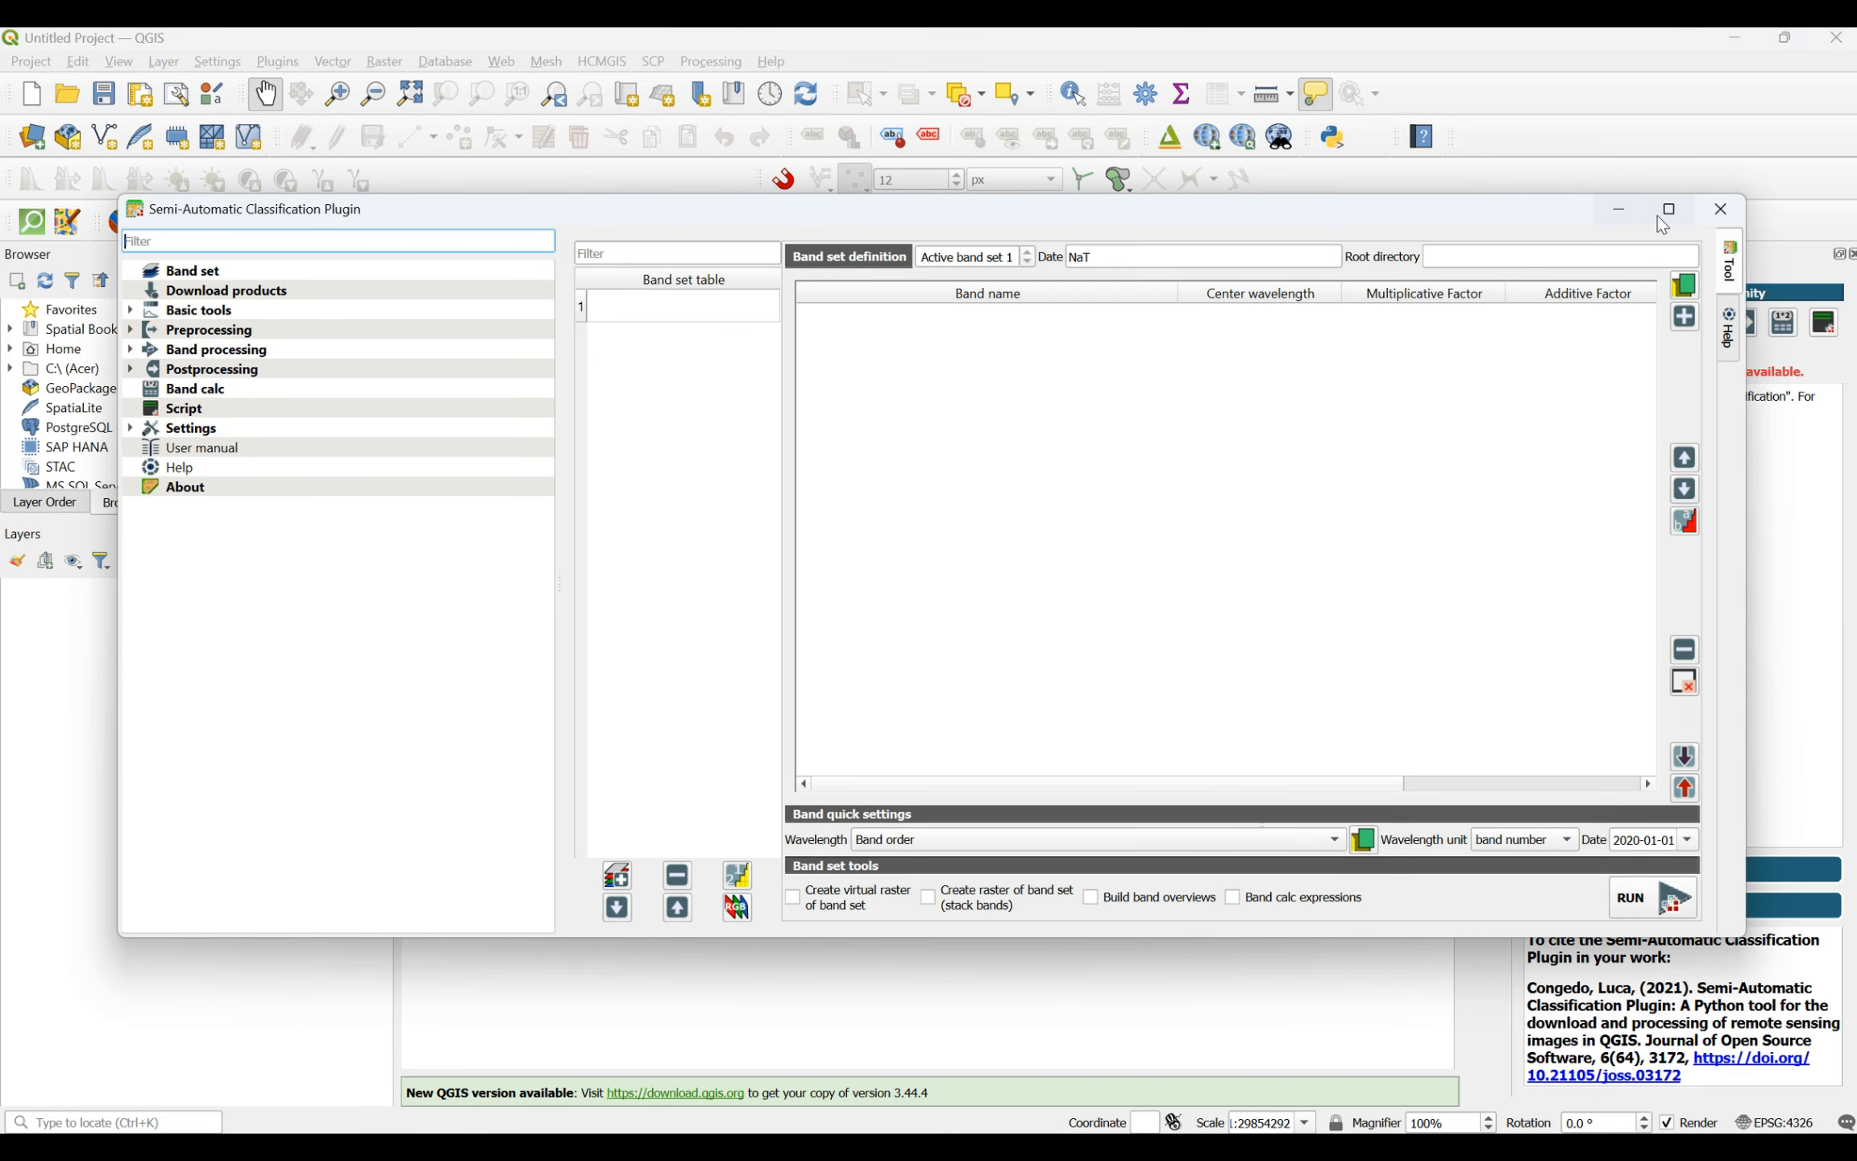
click(1721, 209)
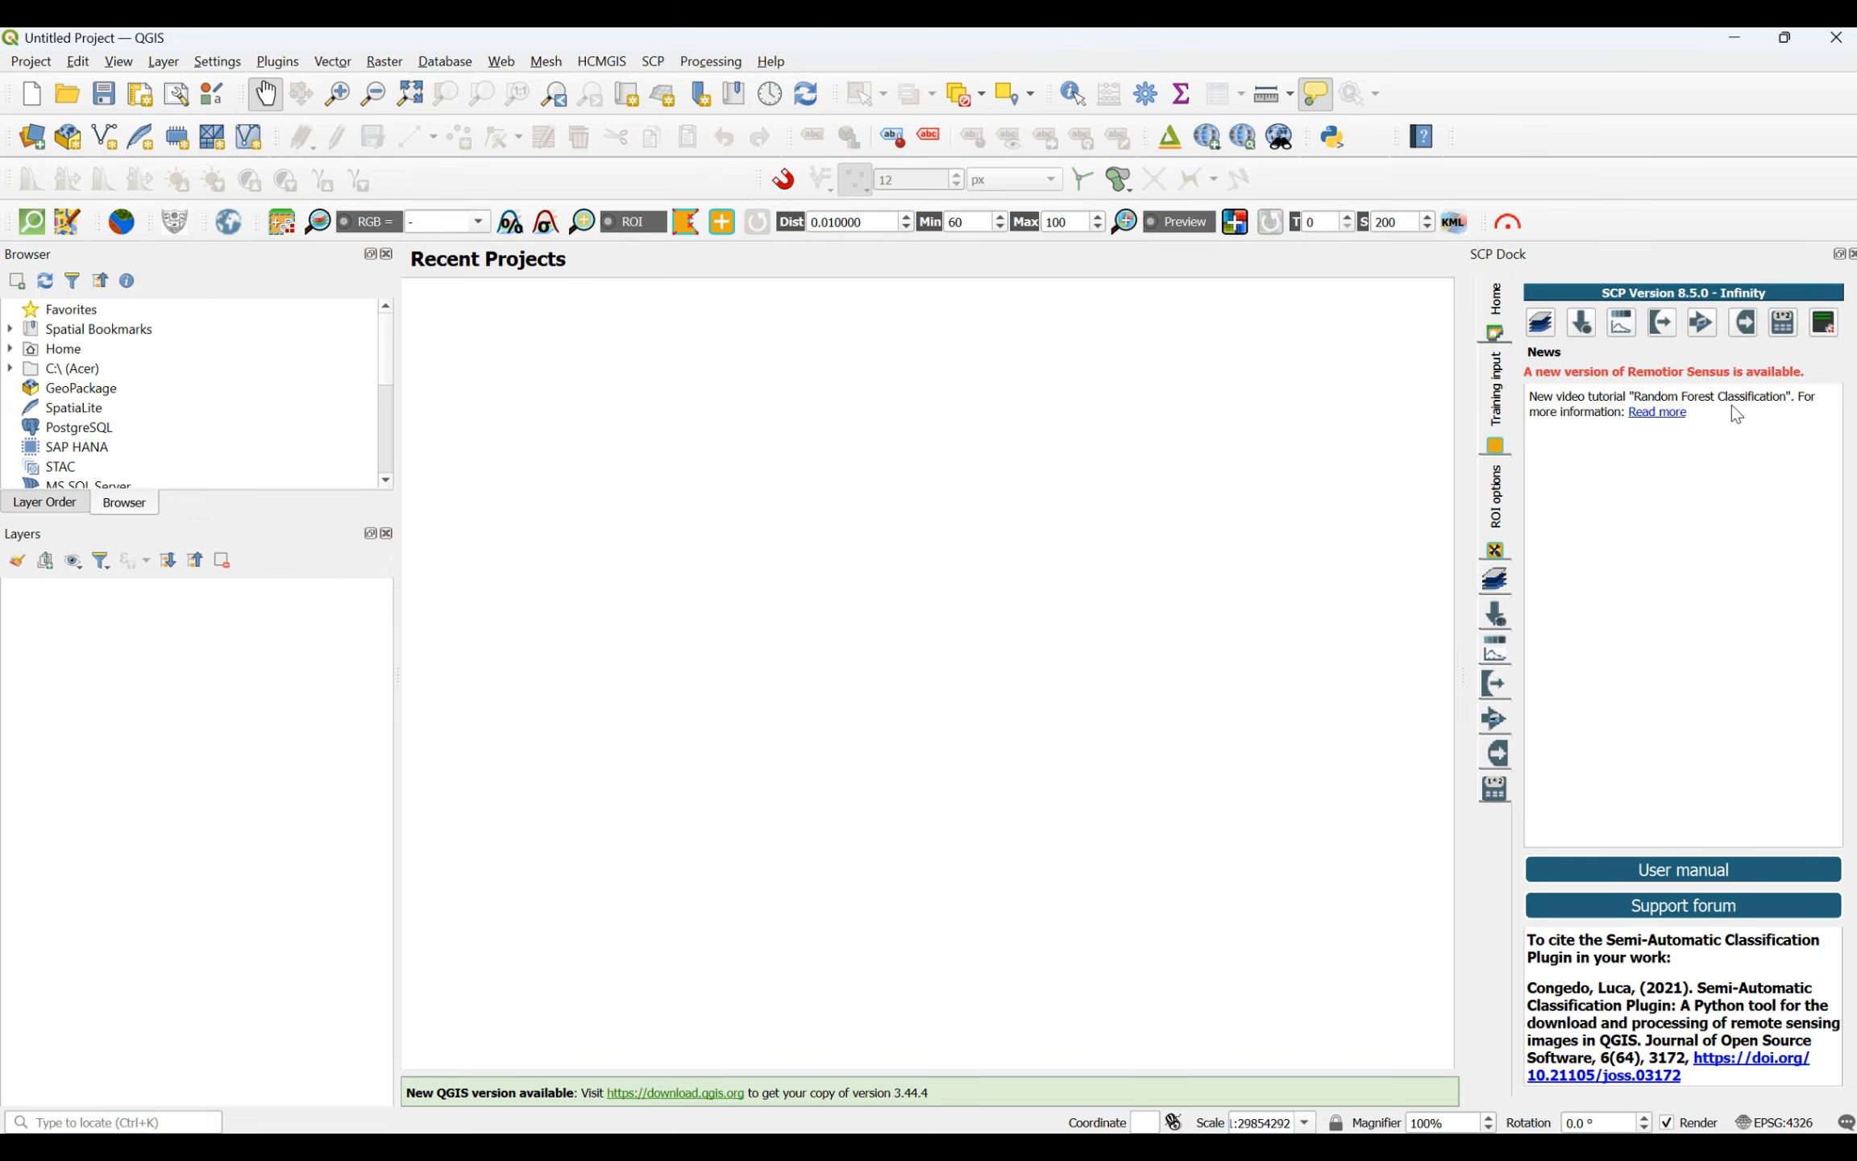
click(1541, 322)
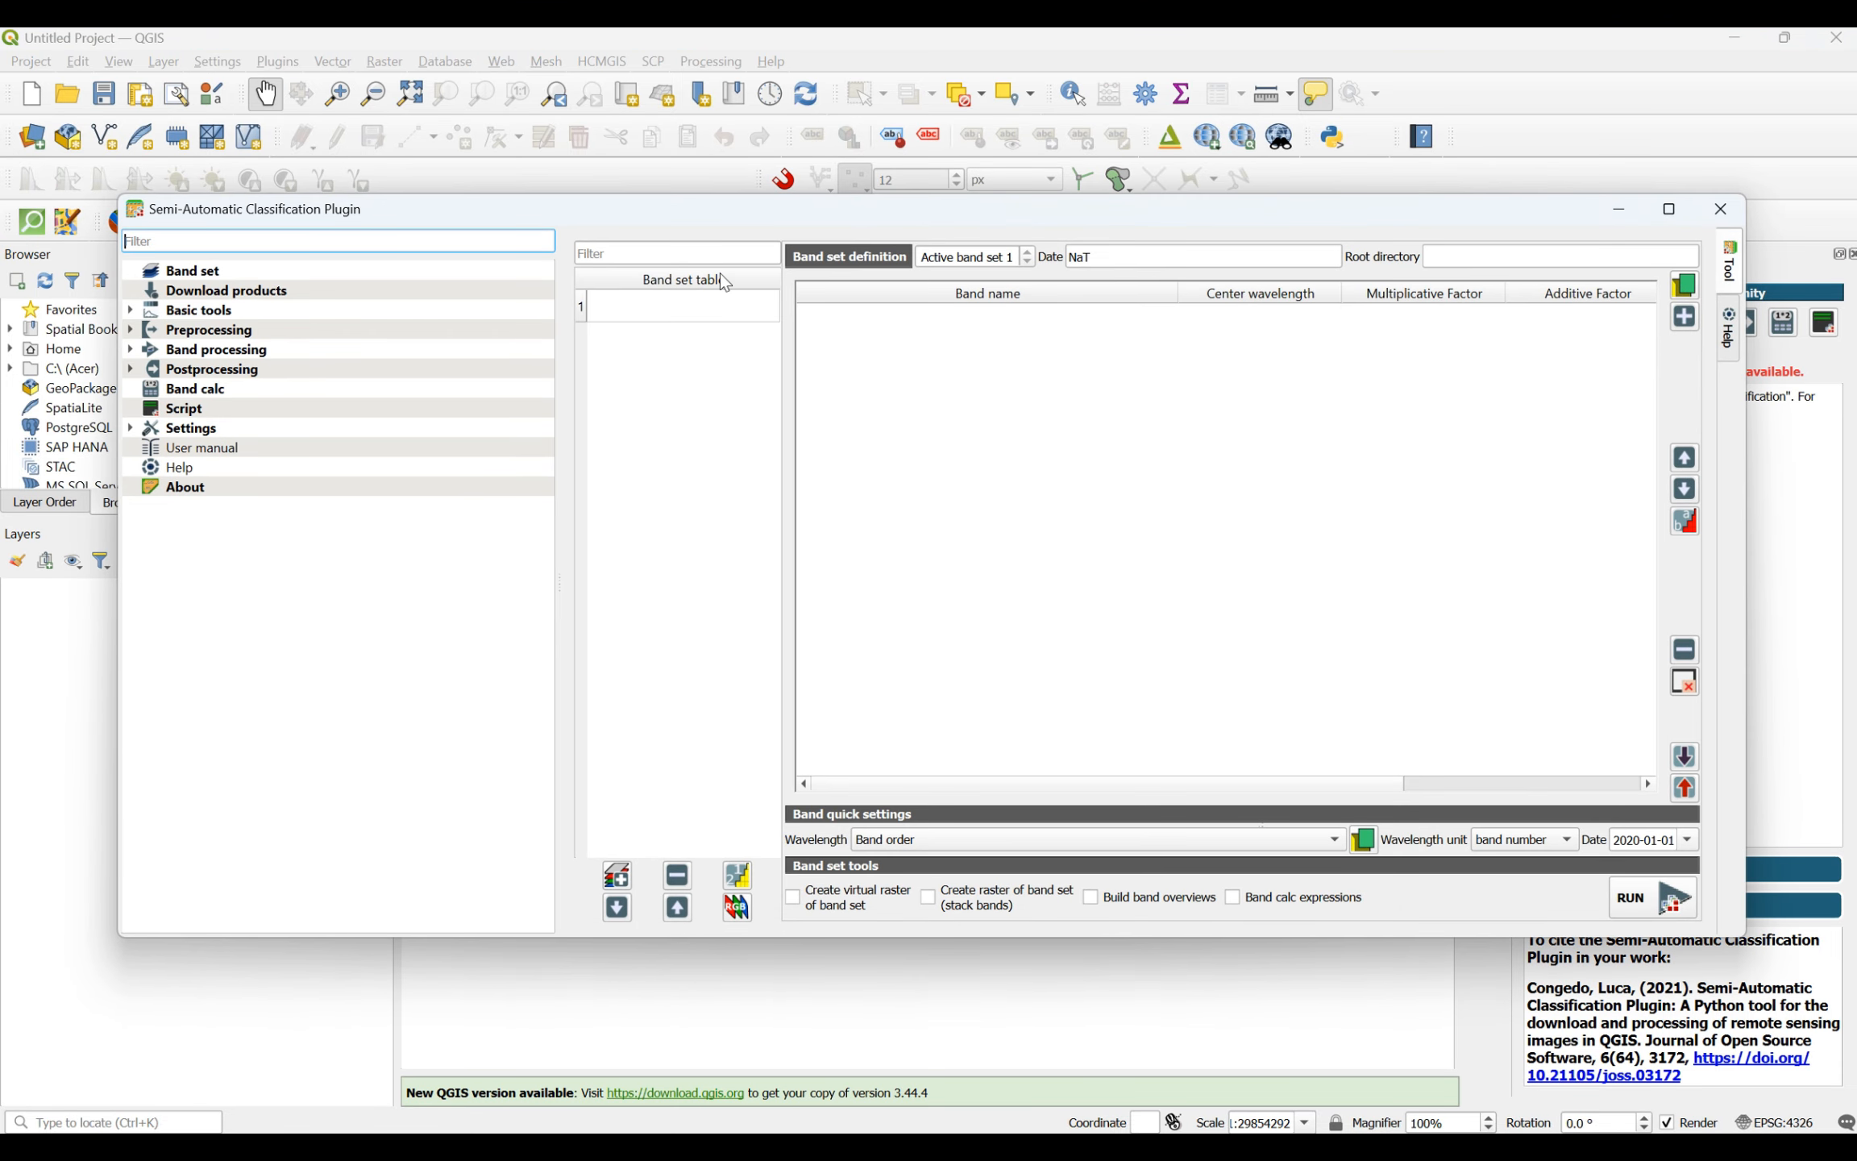
click(204, 278)
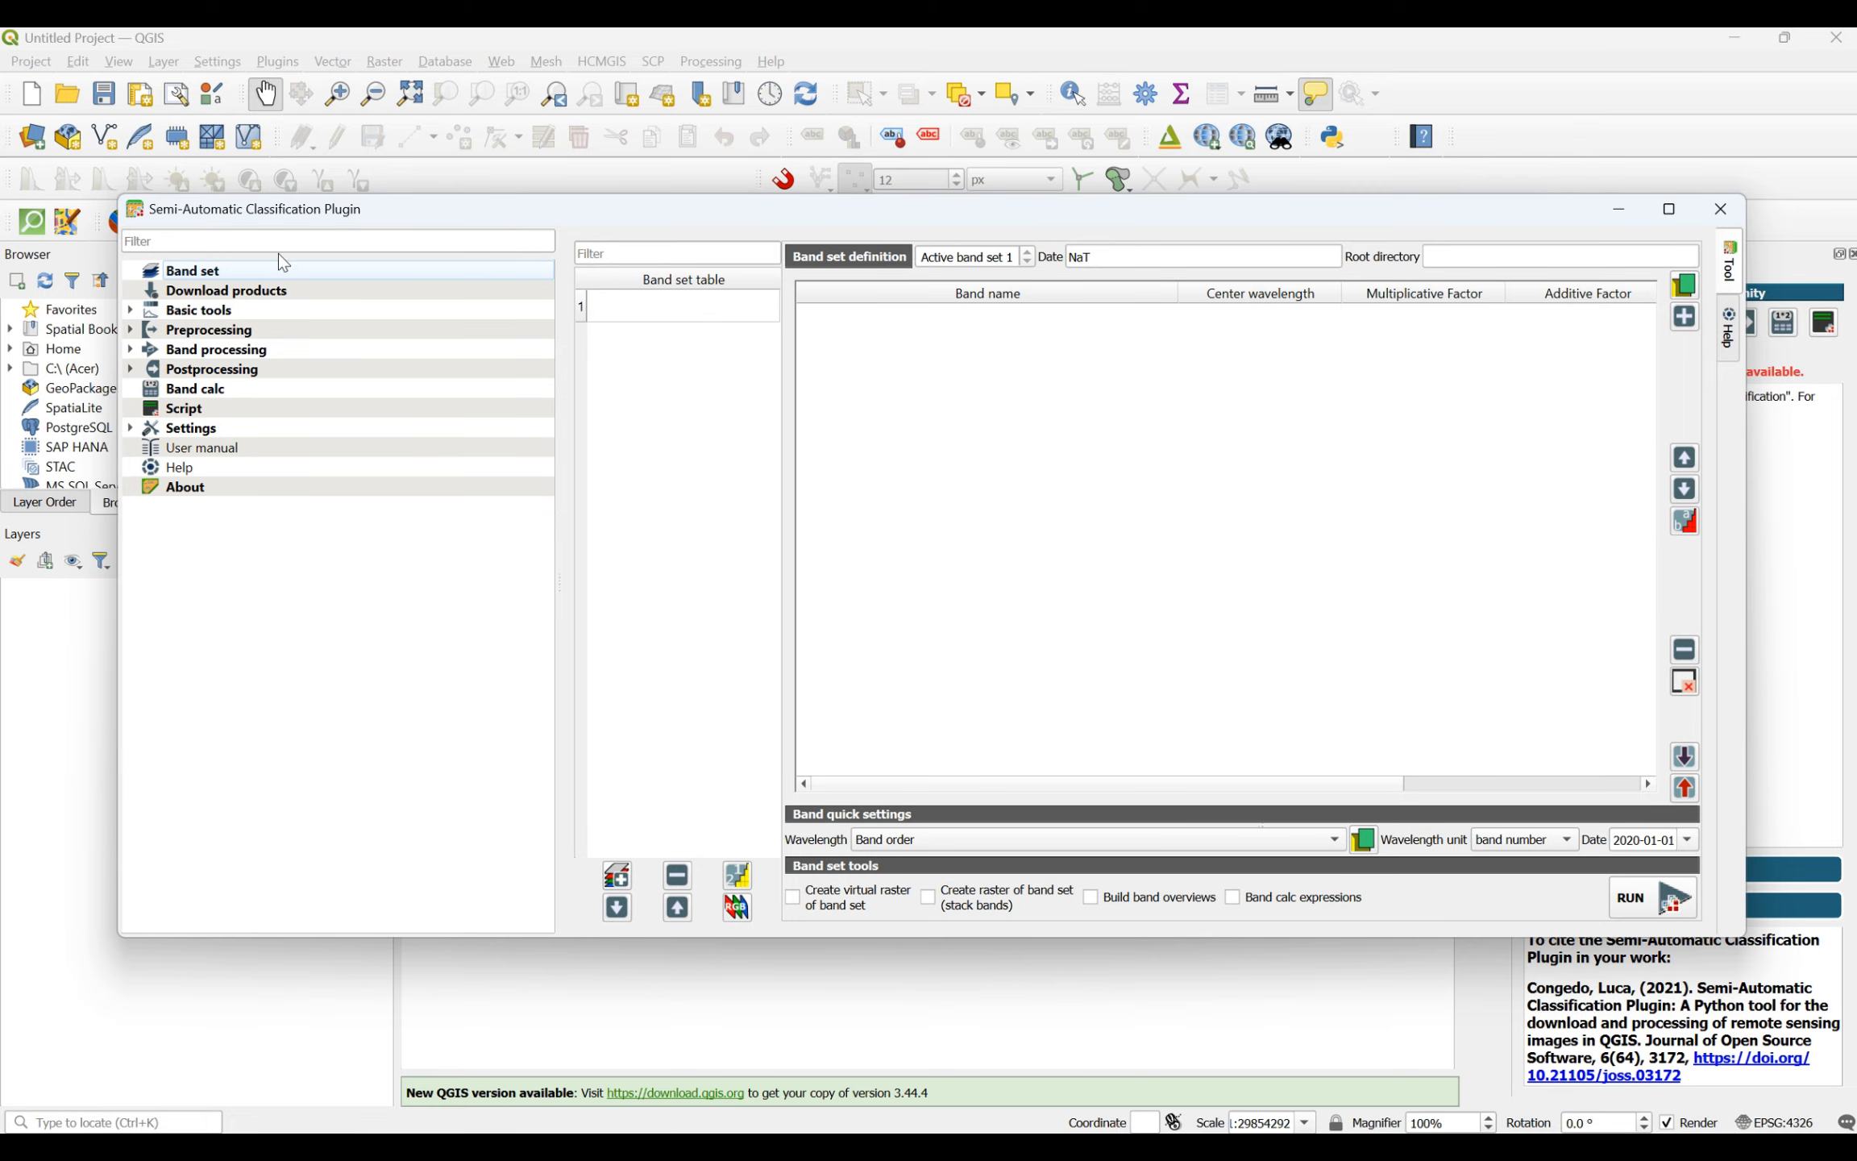
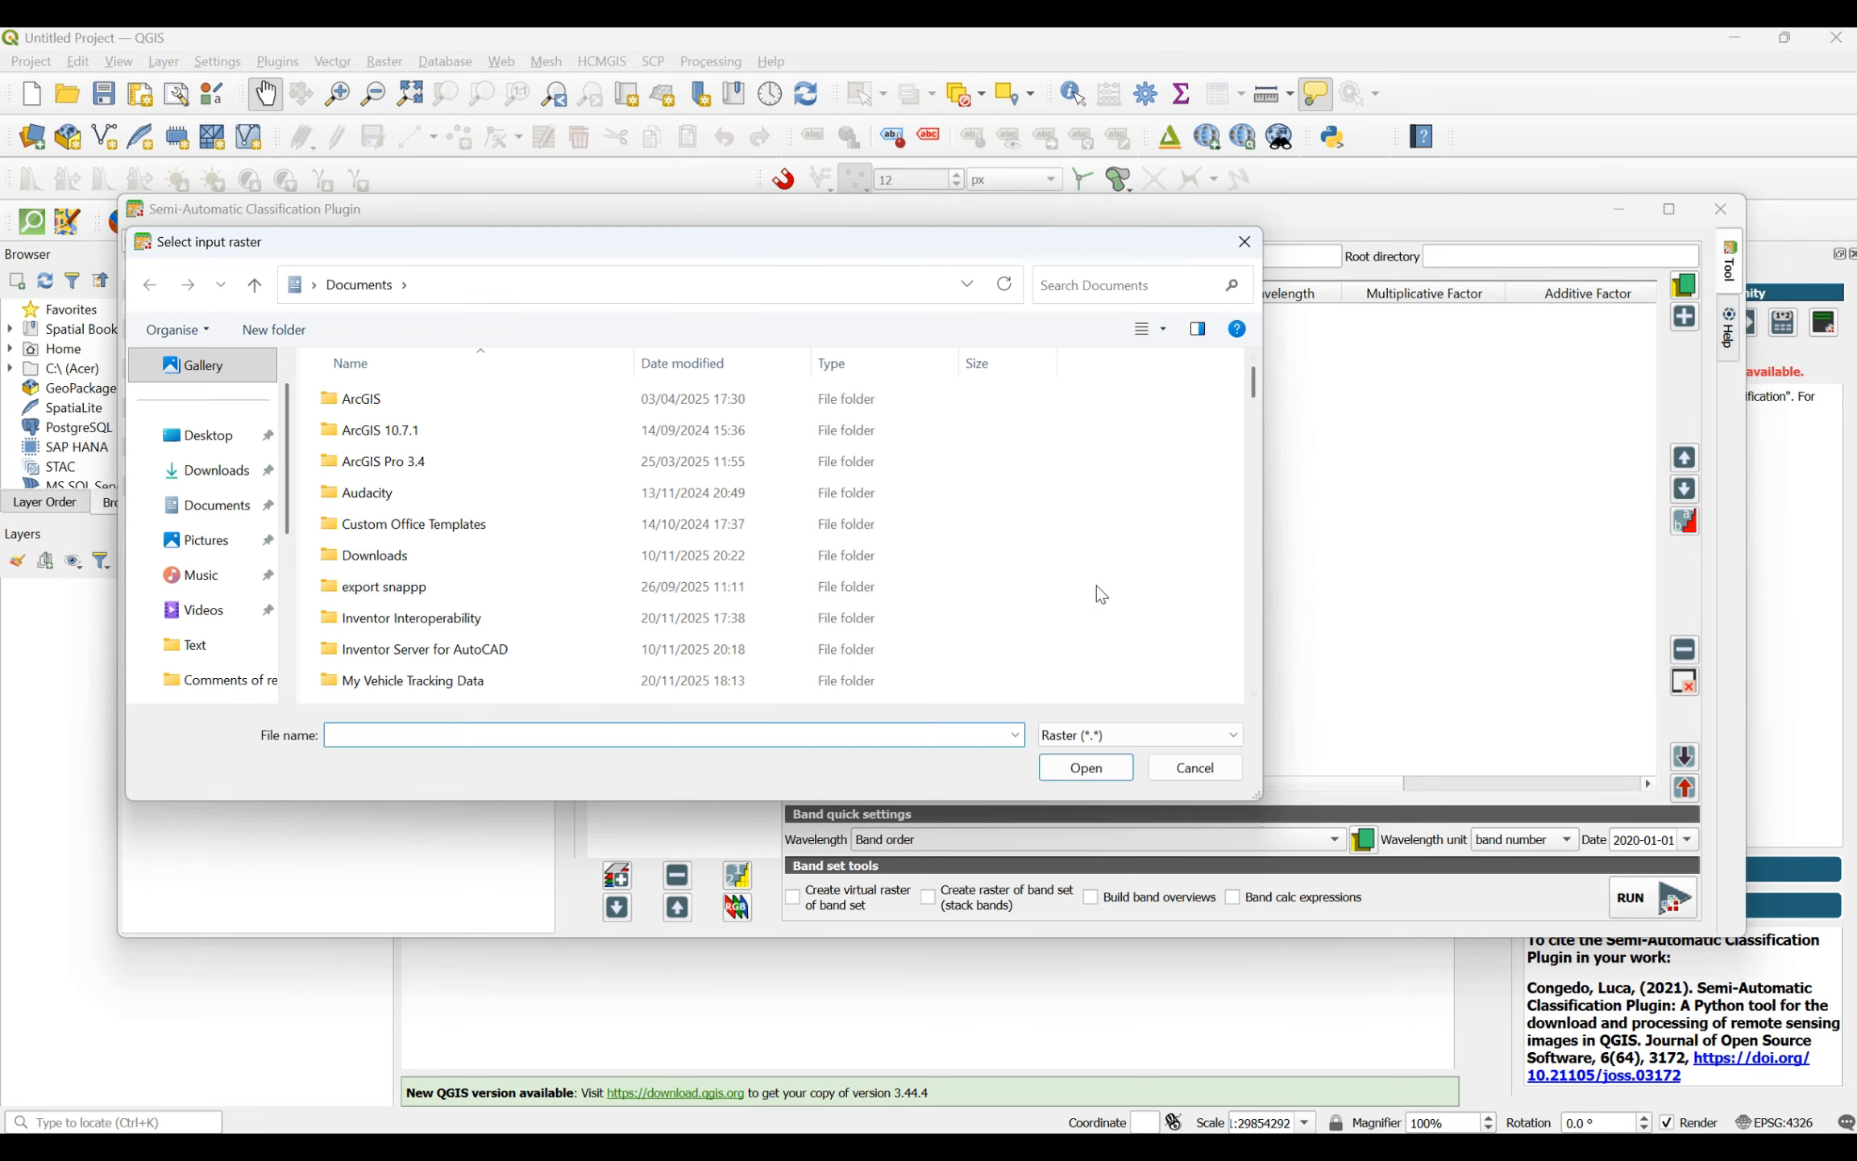
- Browse to the extracted scene's IMG_DATA folder, starting from Desktop > LandUse > S2 and going through GRANULE and L1C_T39SUB_A053128_20250824T073440
click(222, 439)
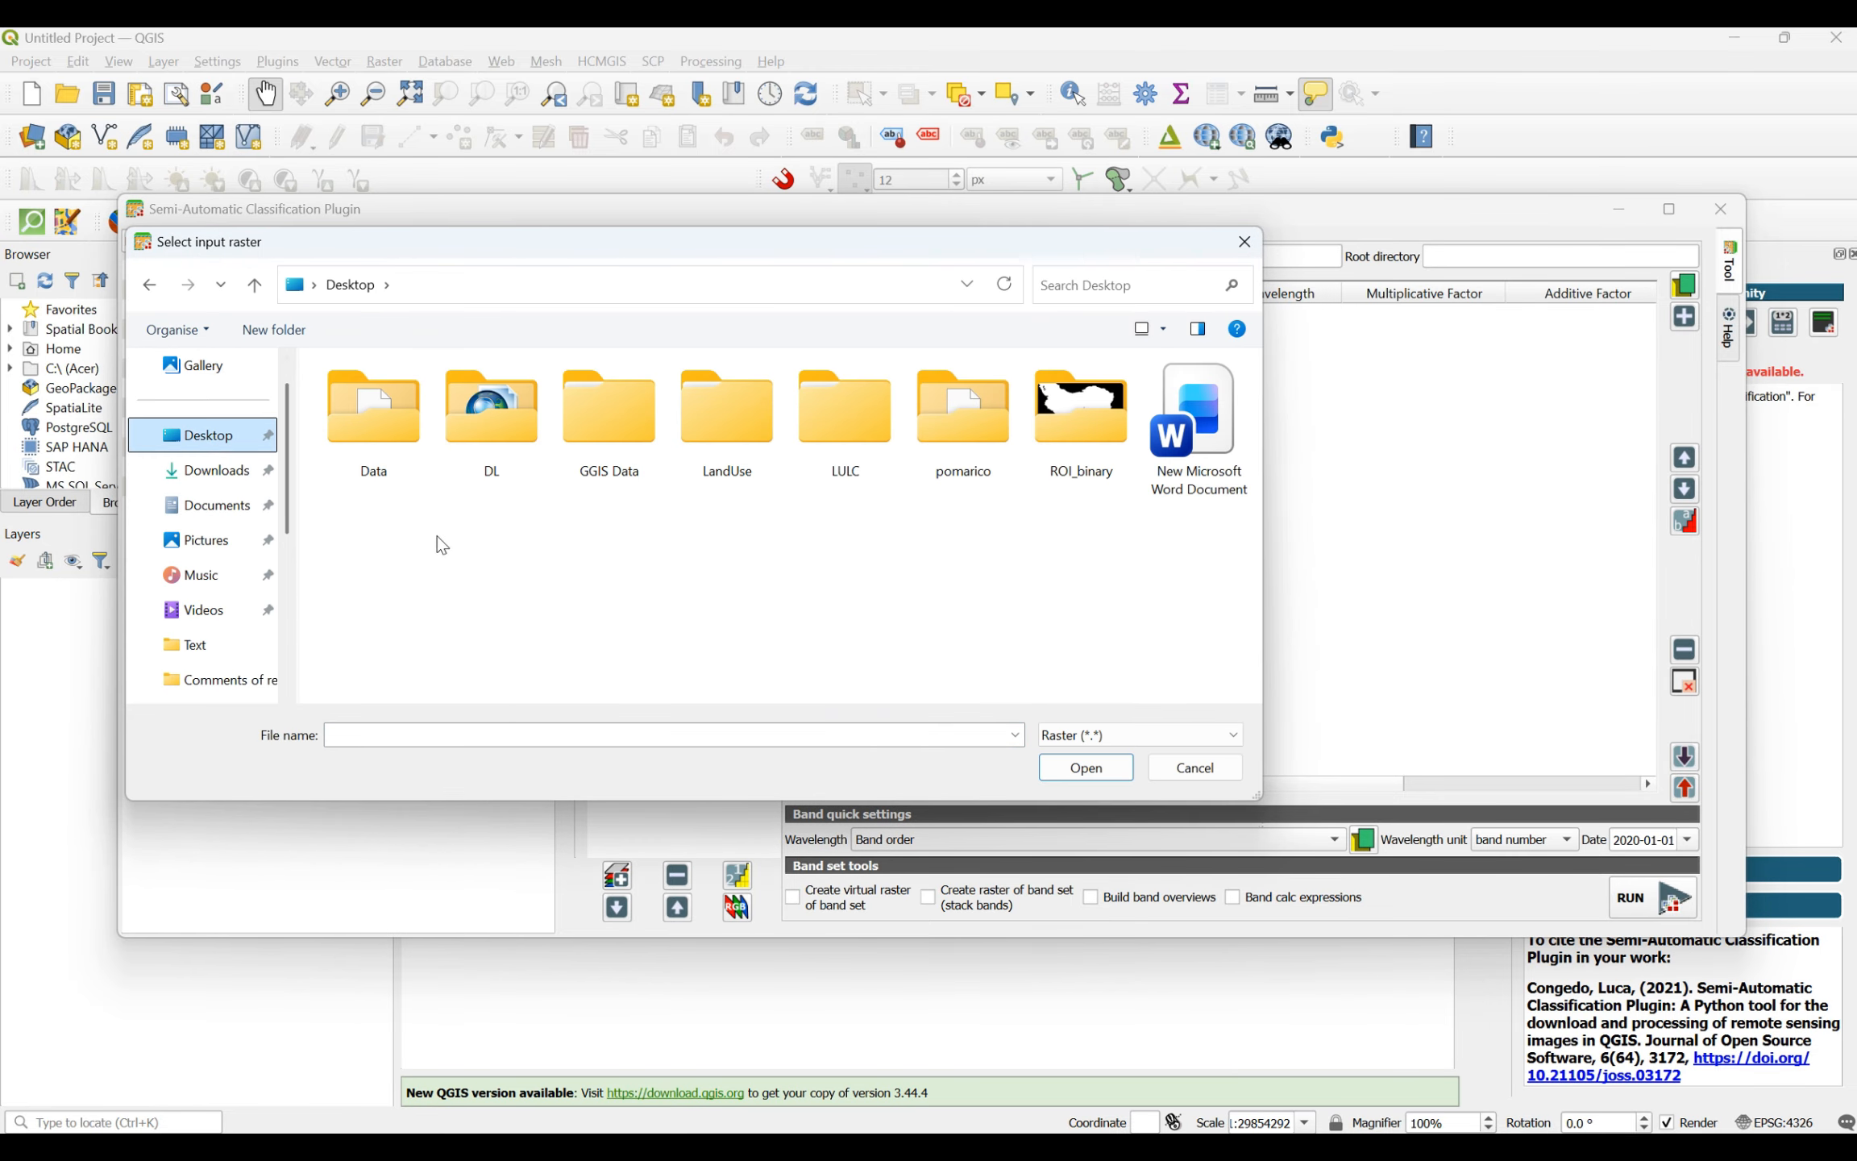
double_click(727, 463)
click(393, 403)
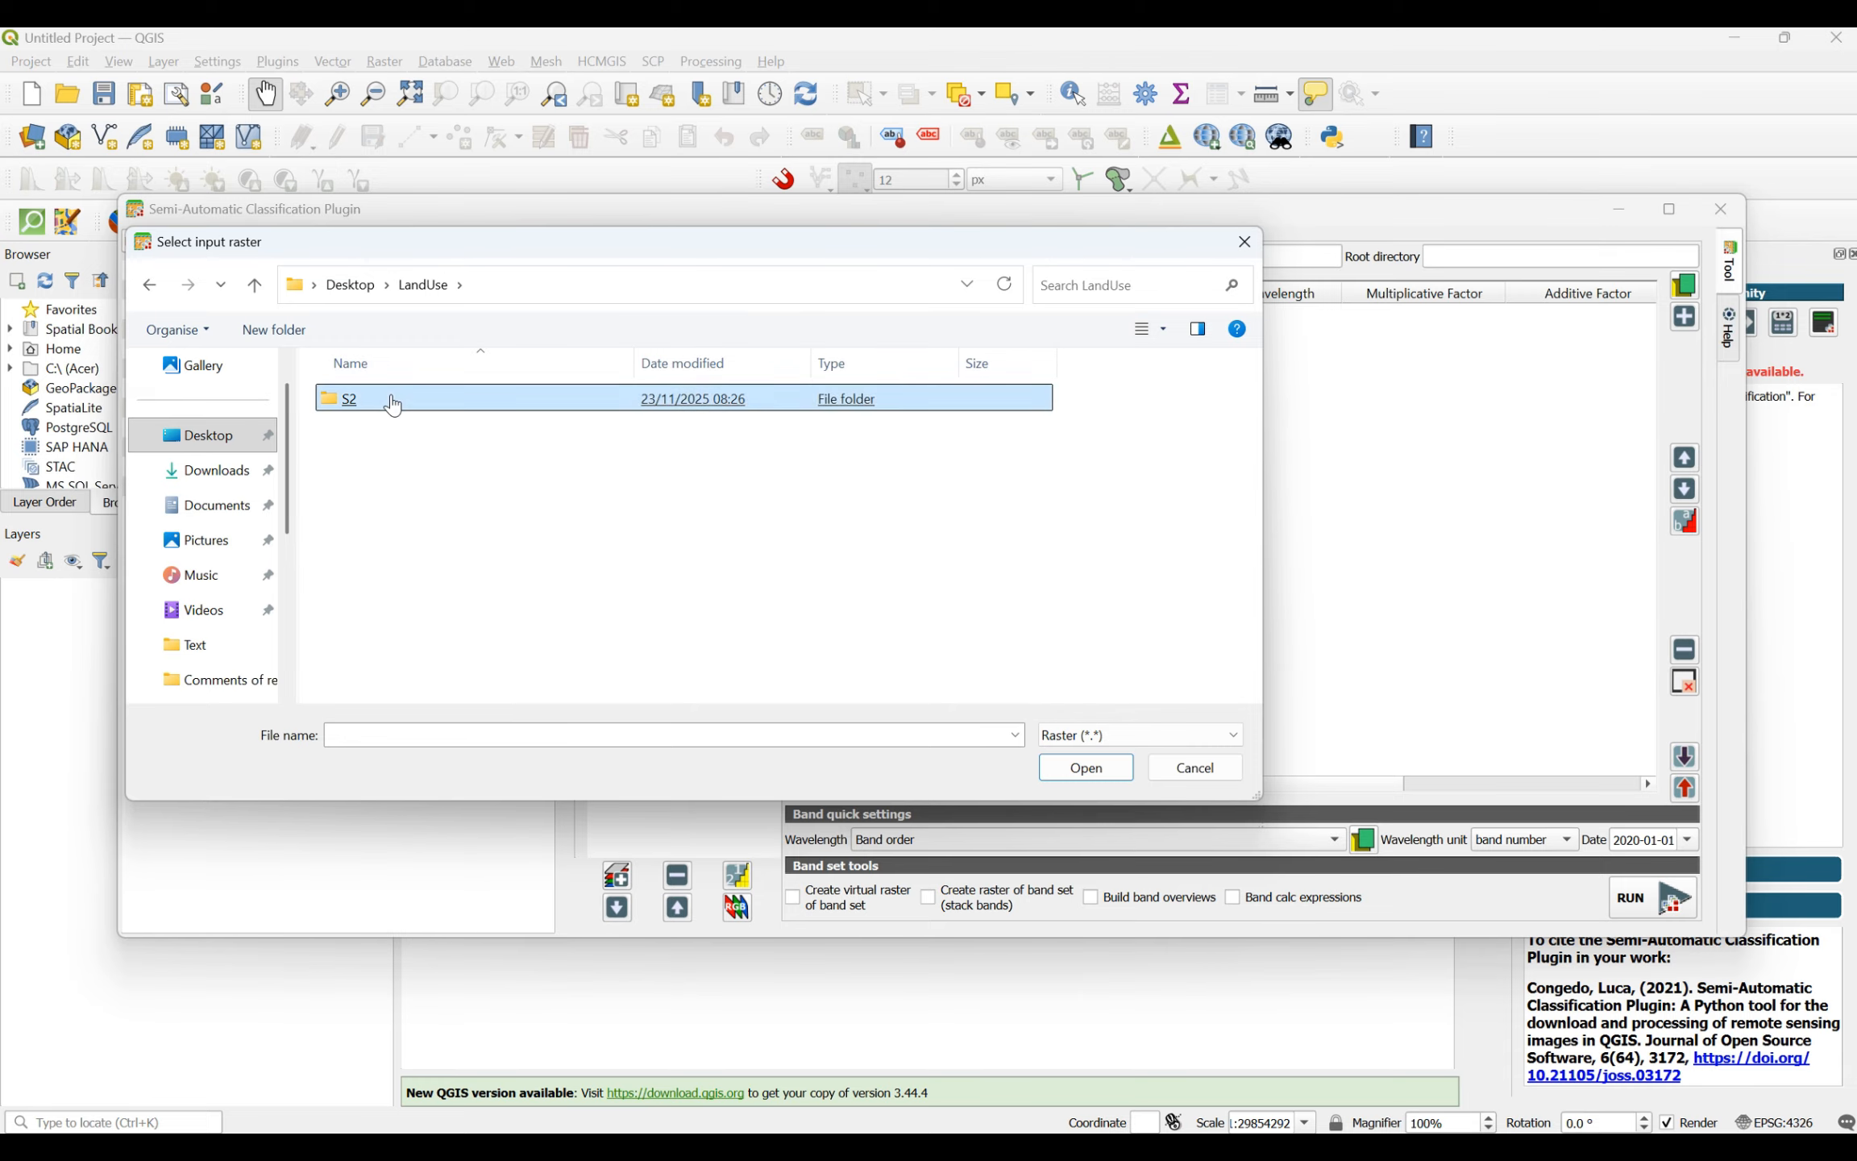
double_click(392, 403)
double_click(399, 403)
click(425, 413)
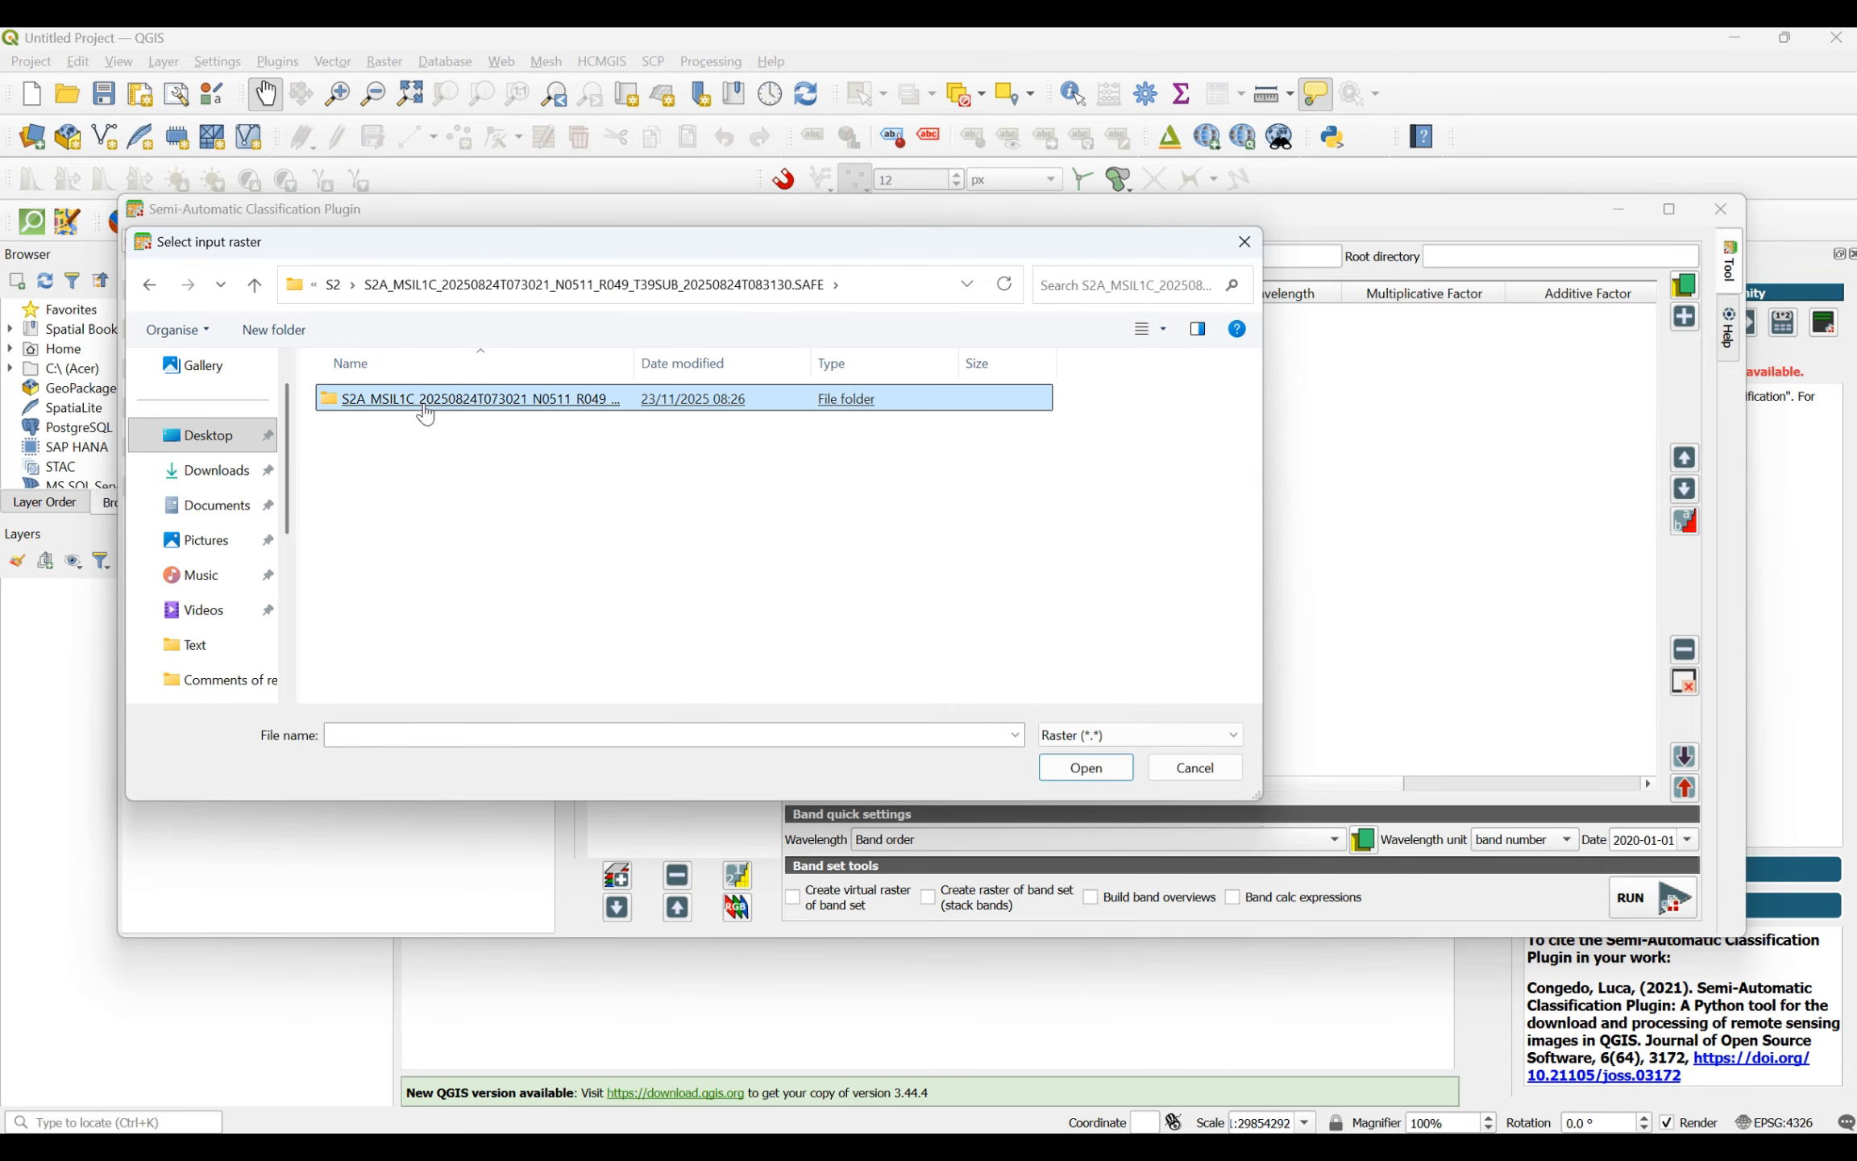
double_click(425, 413)
double_click(431, 430)
double_click(421, 407)
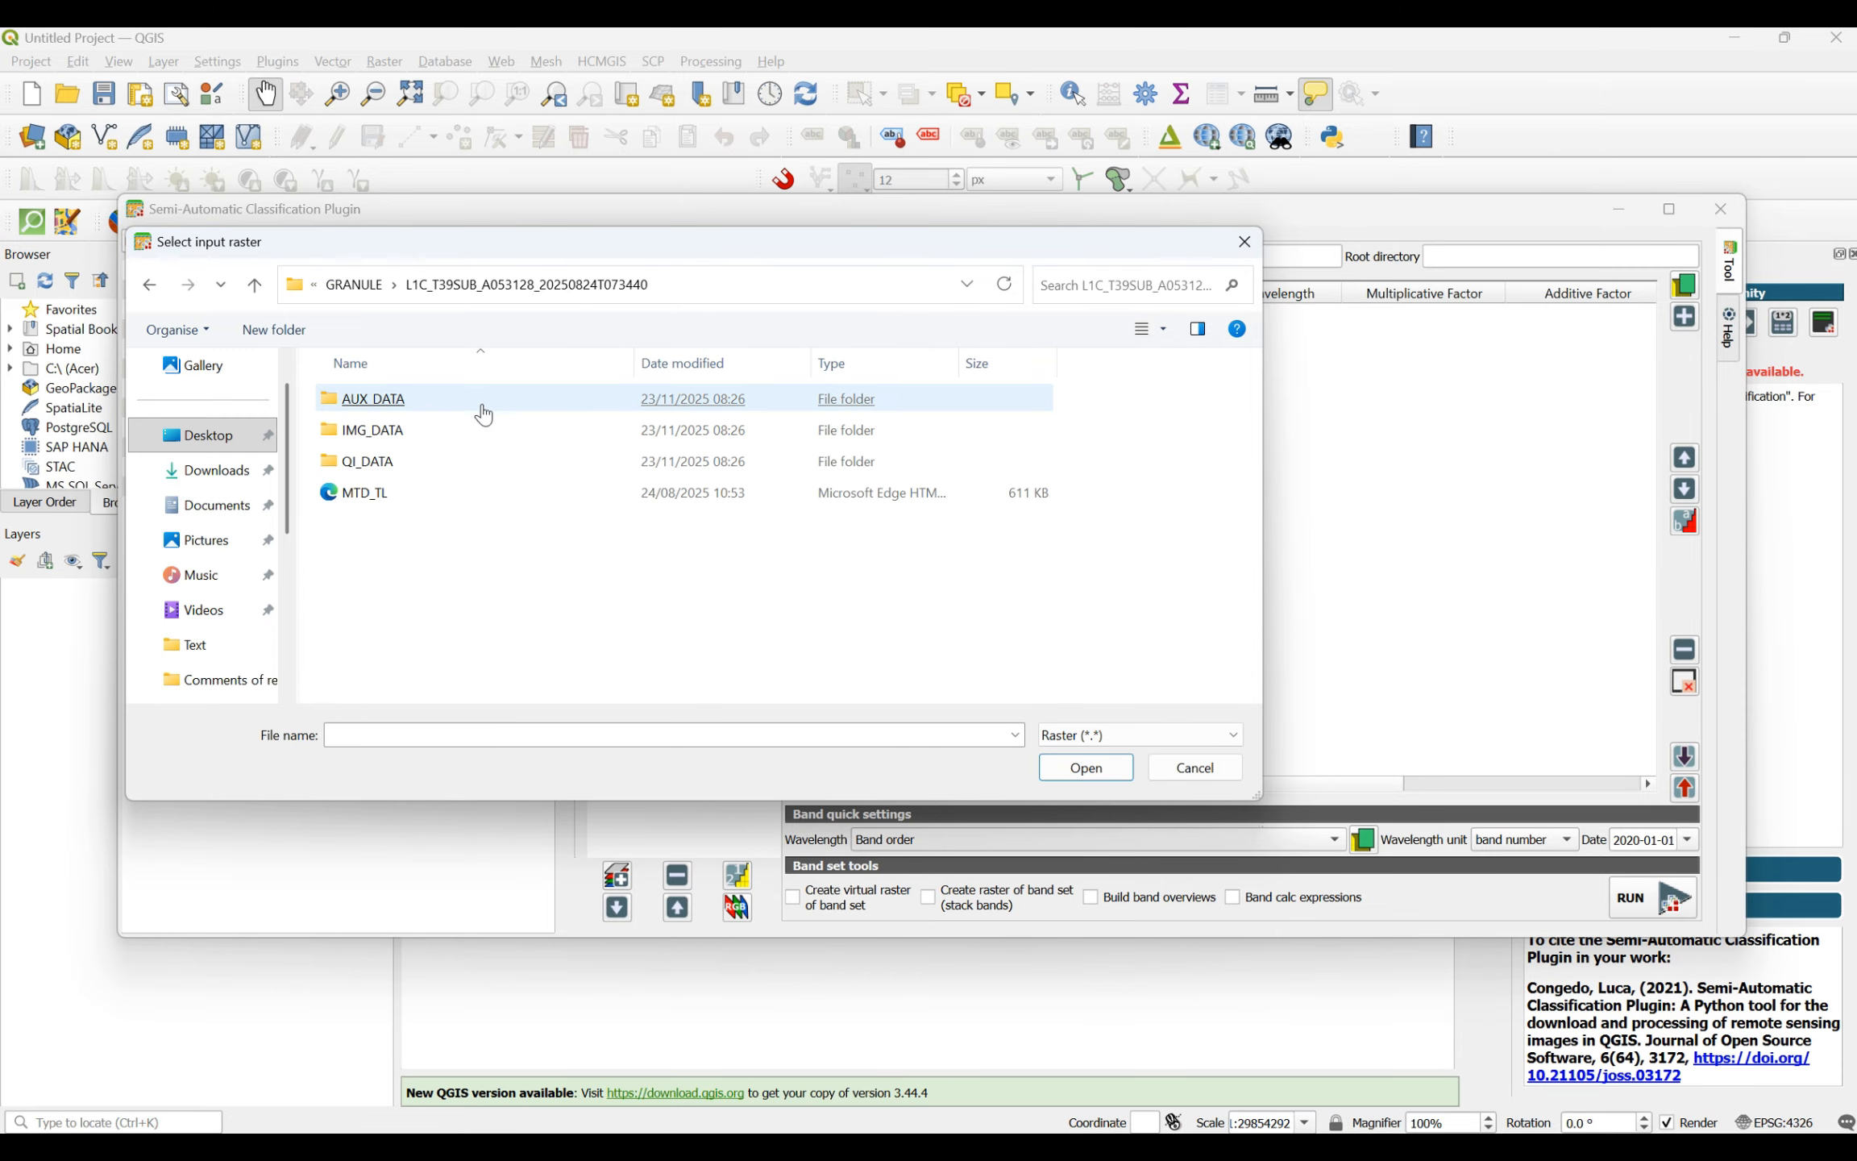
double_click(486, 430)
- Load the scene's JP2 bands B01 to B12, including B8A but leaving out the TCI image, into the band set
click(497, 401)
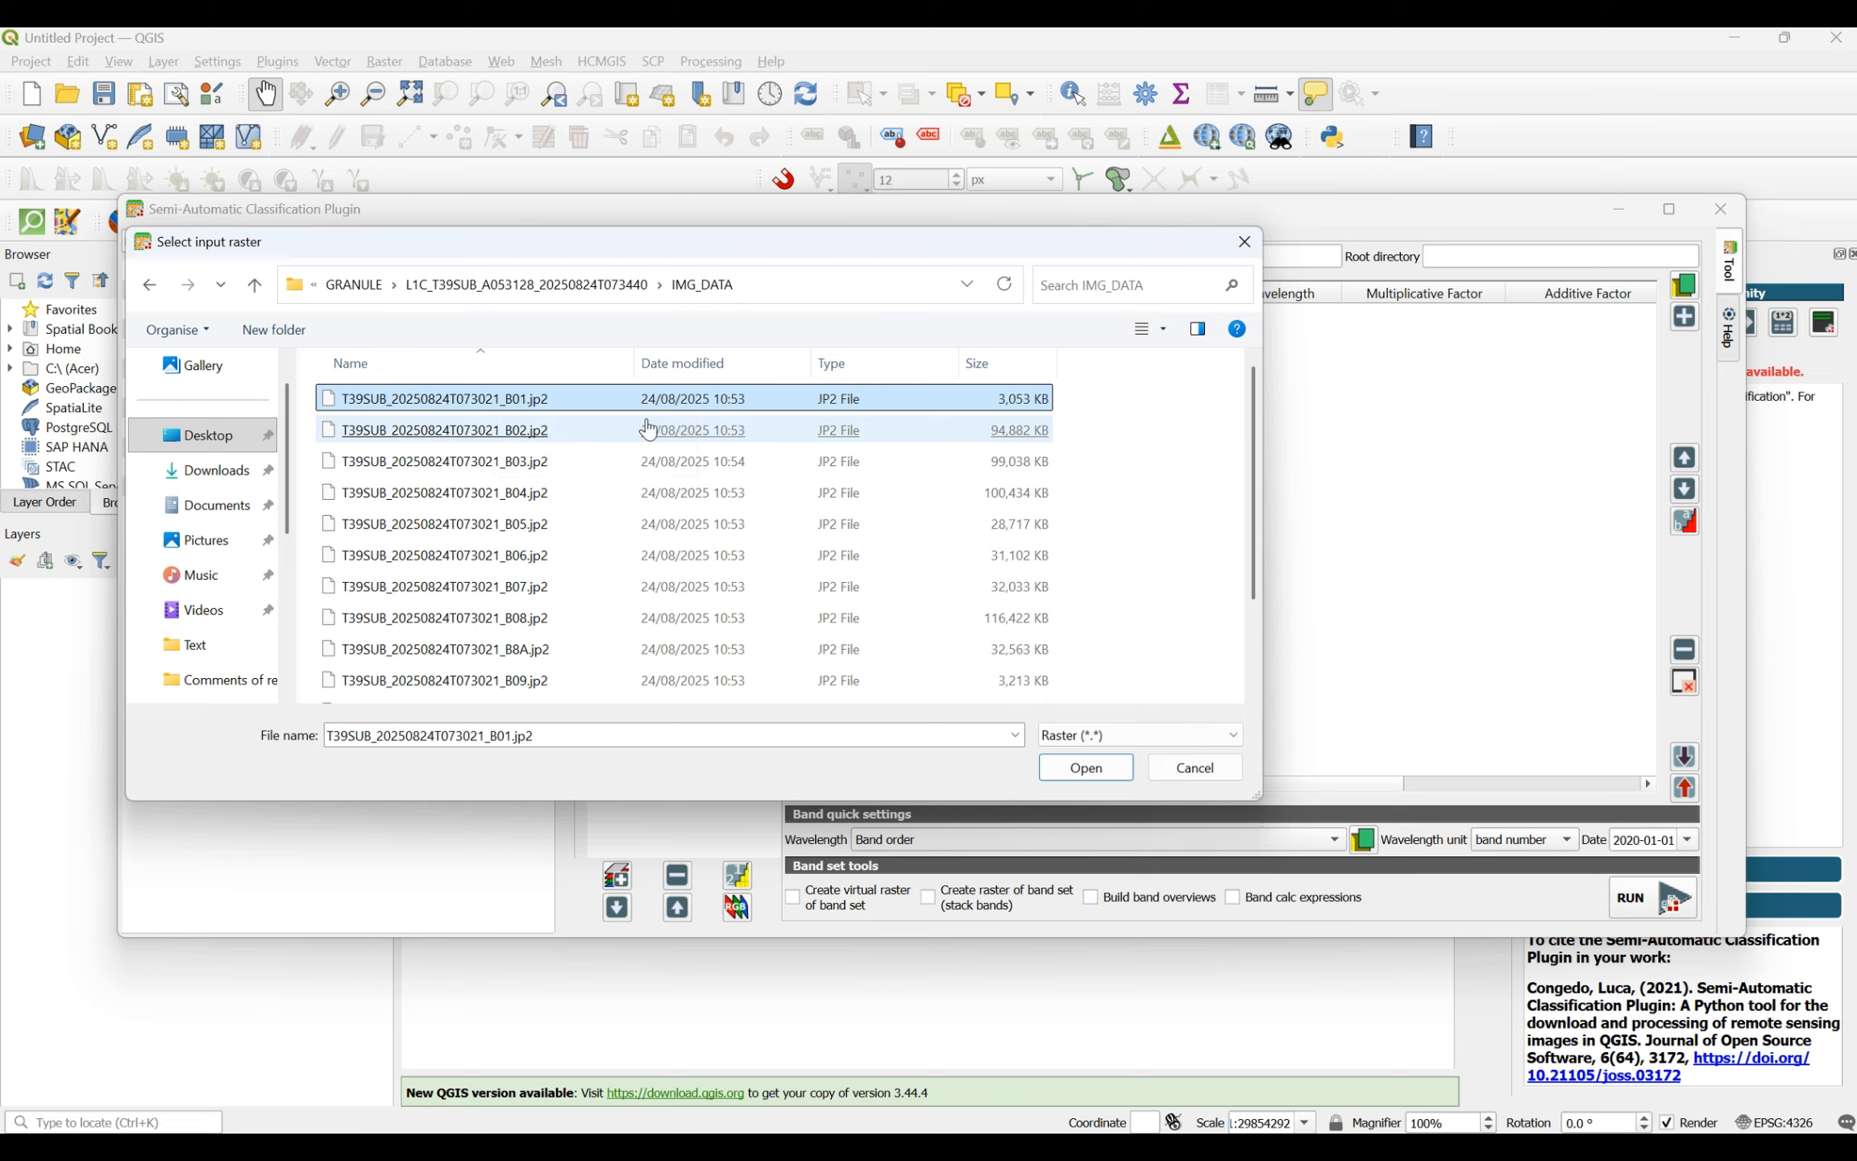
ctrl+click(516, 435)
ctrl+click(528, 462)
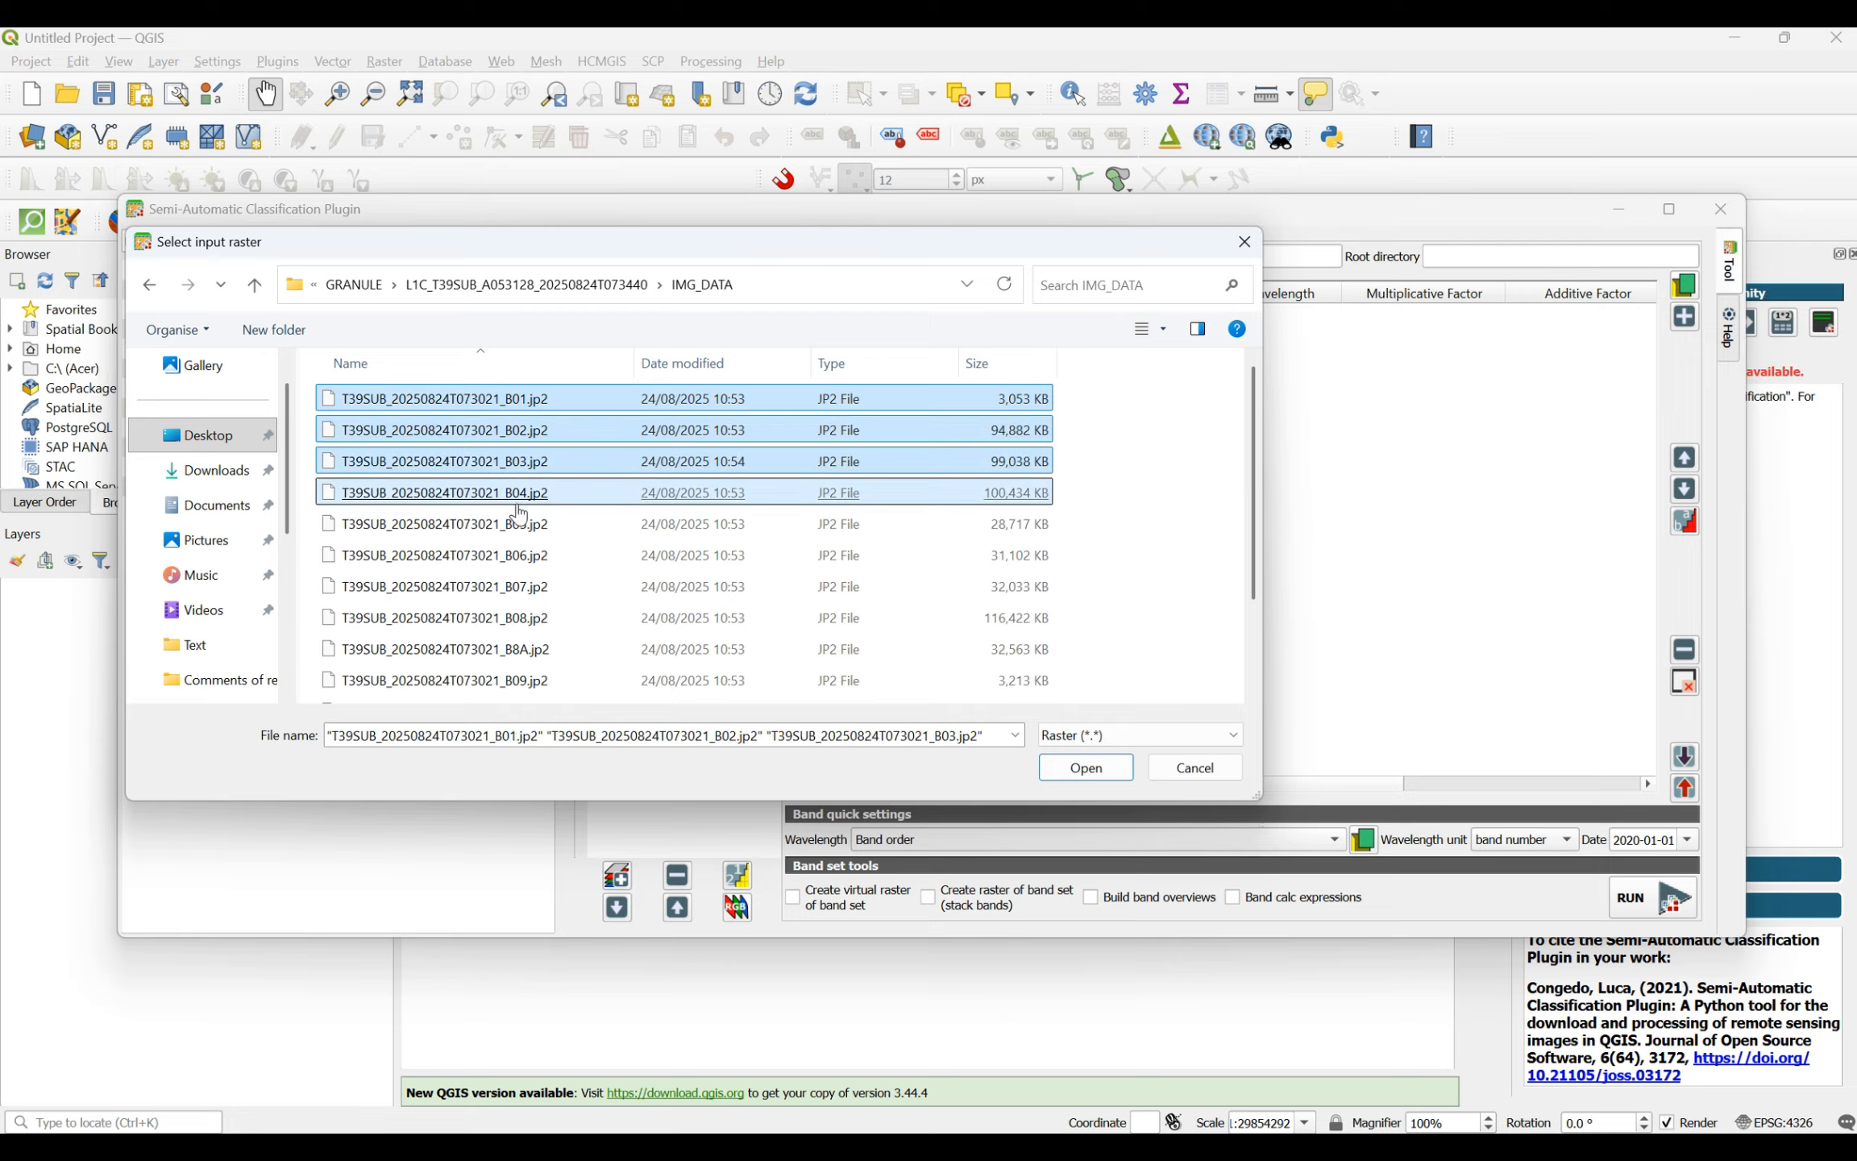
ctrl+click(526, 494)
ctrl+click(524, 526)
ctrl+click(523, 558)
ctrl+click(523, 588)
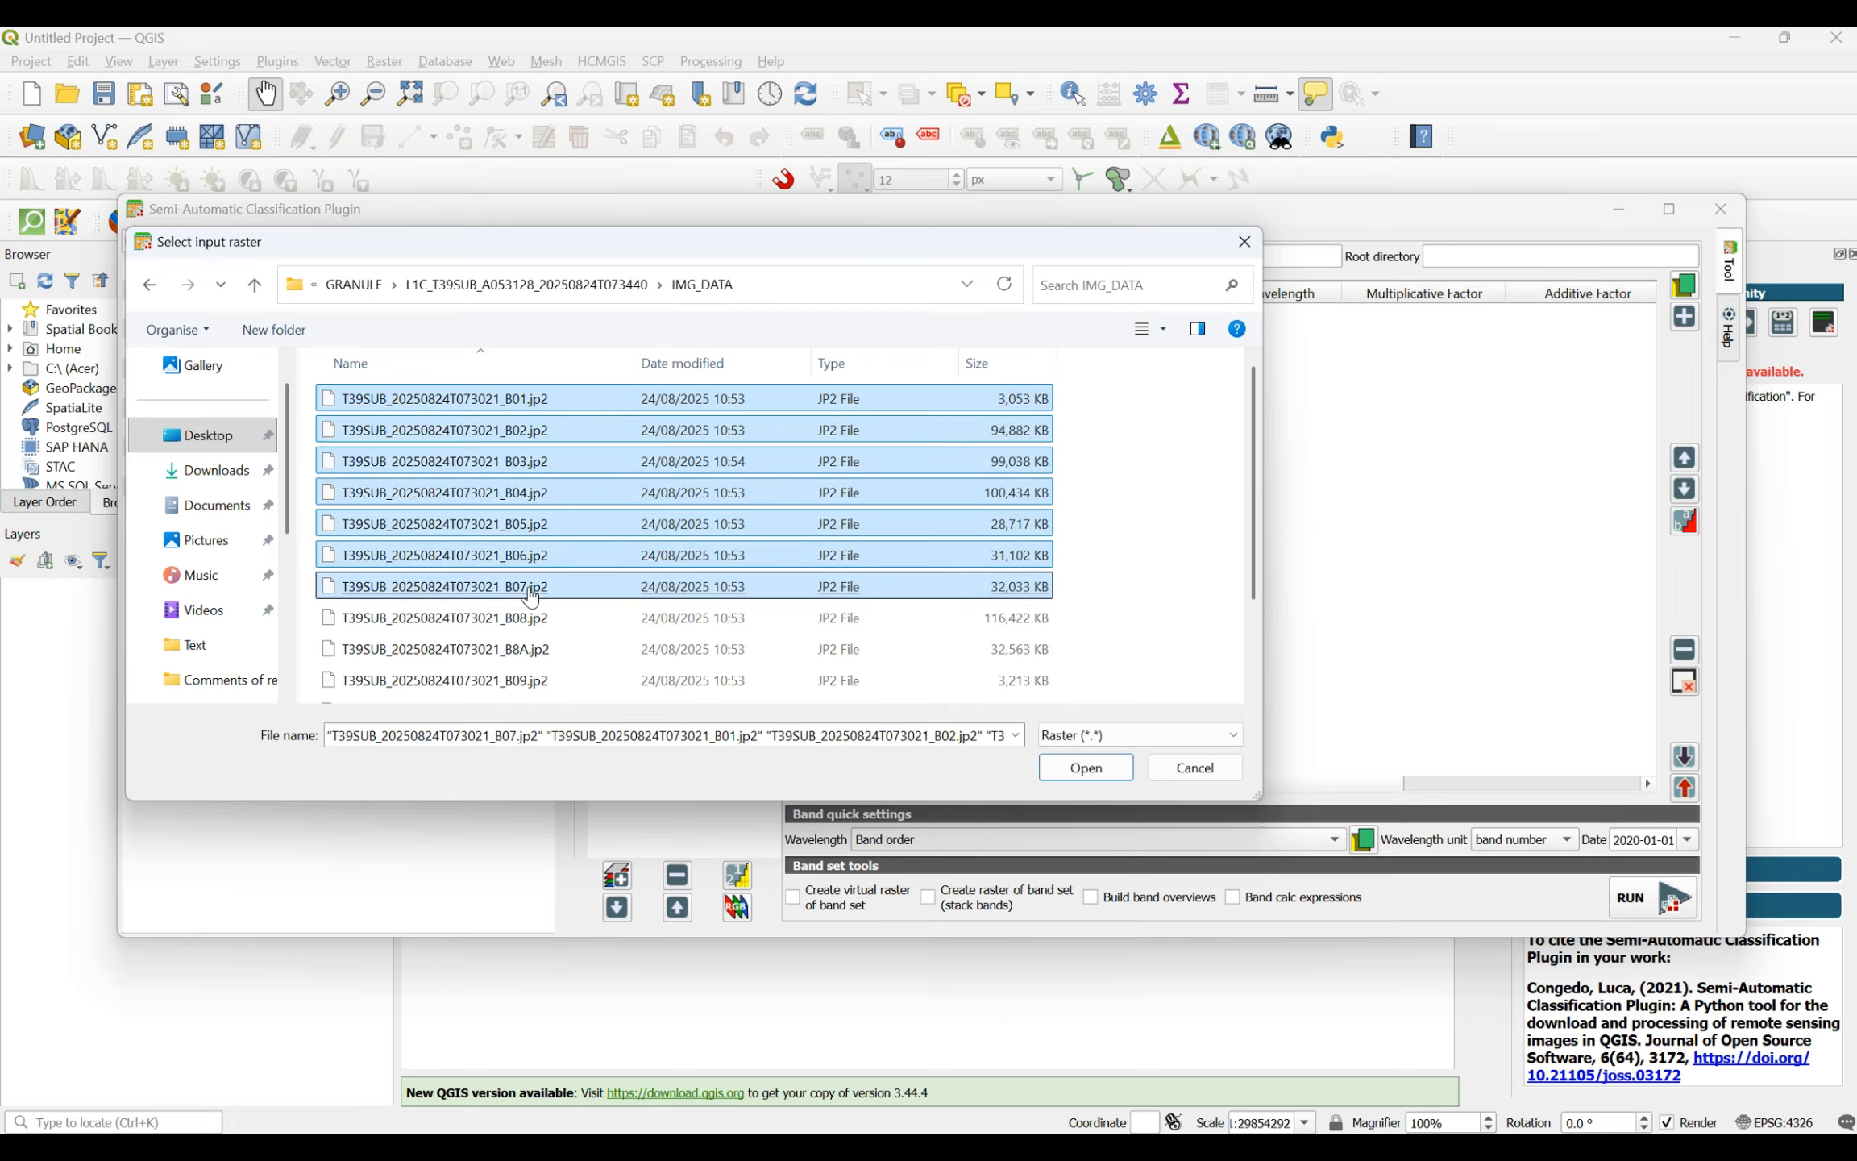
ctrl+click(526, 619)
ctrl+click(527, 652)
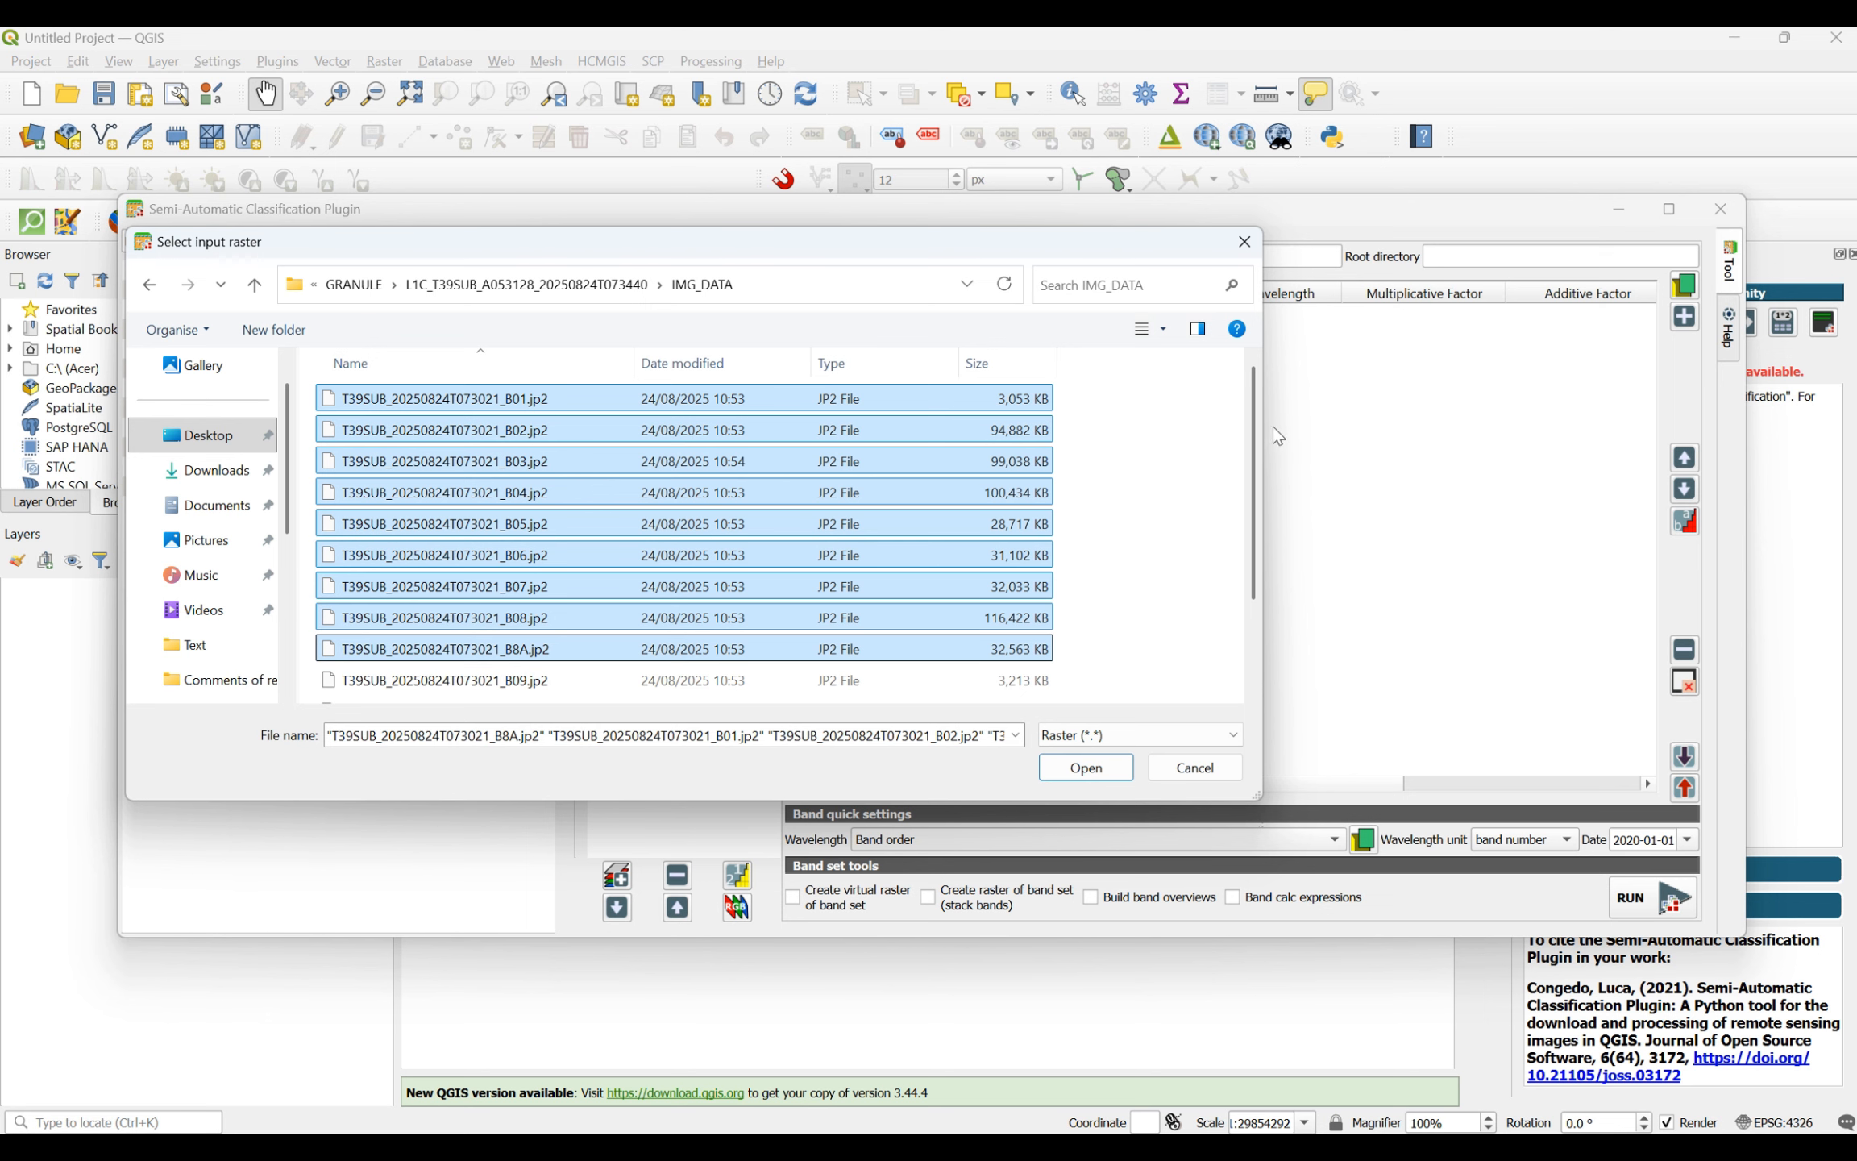
drag(1252, 441, 1253, 555)
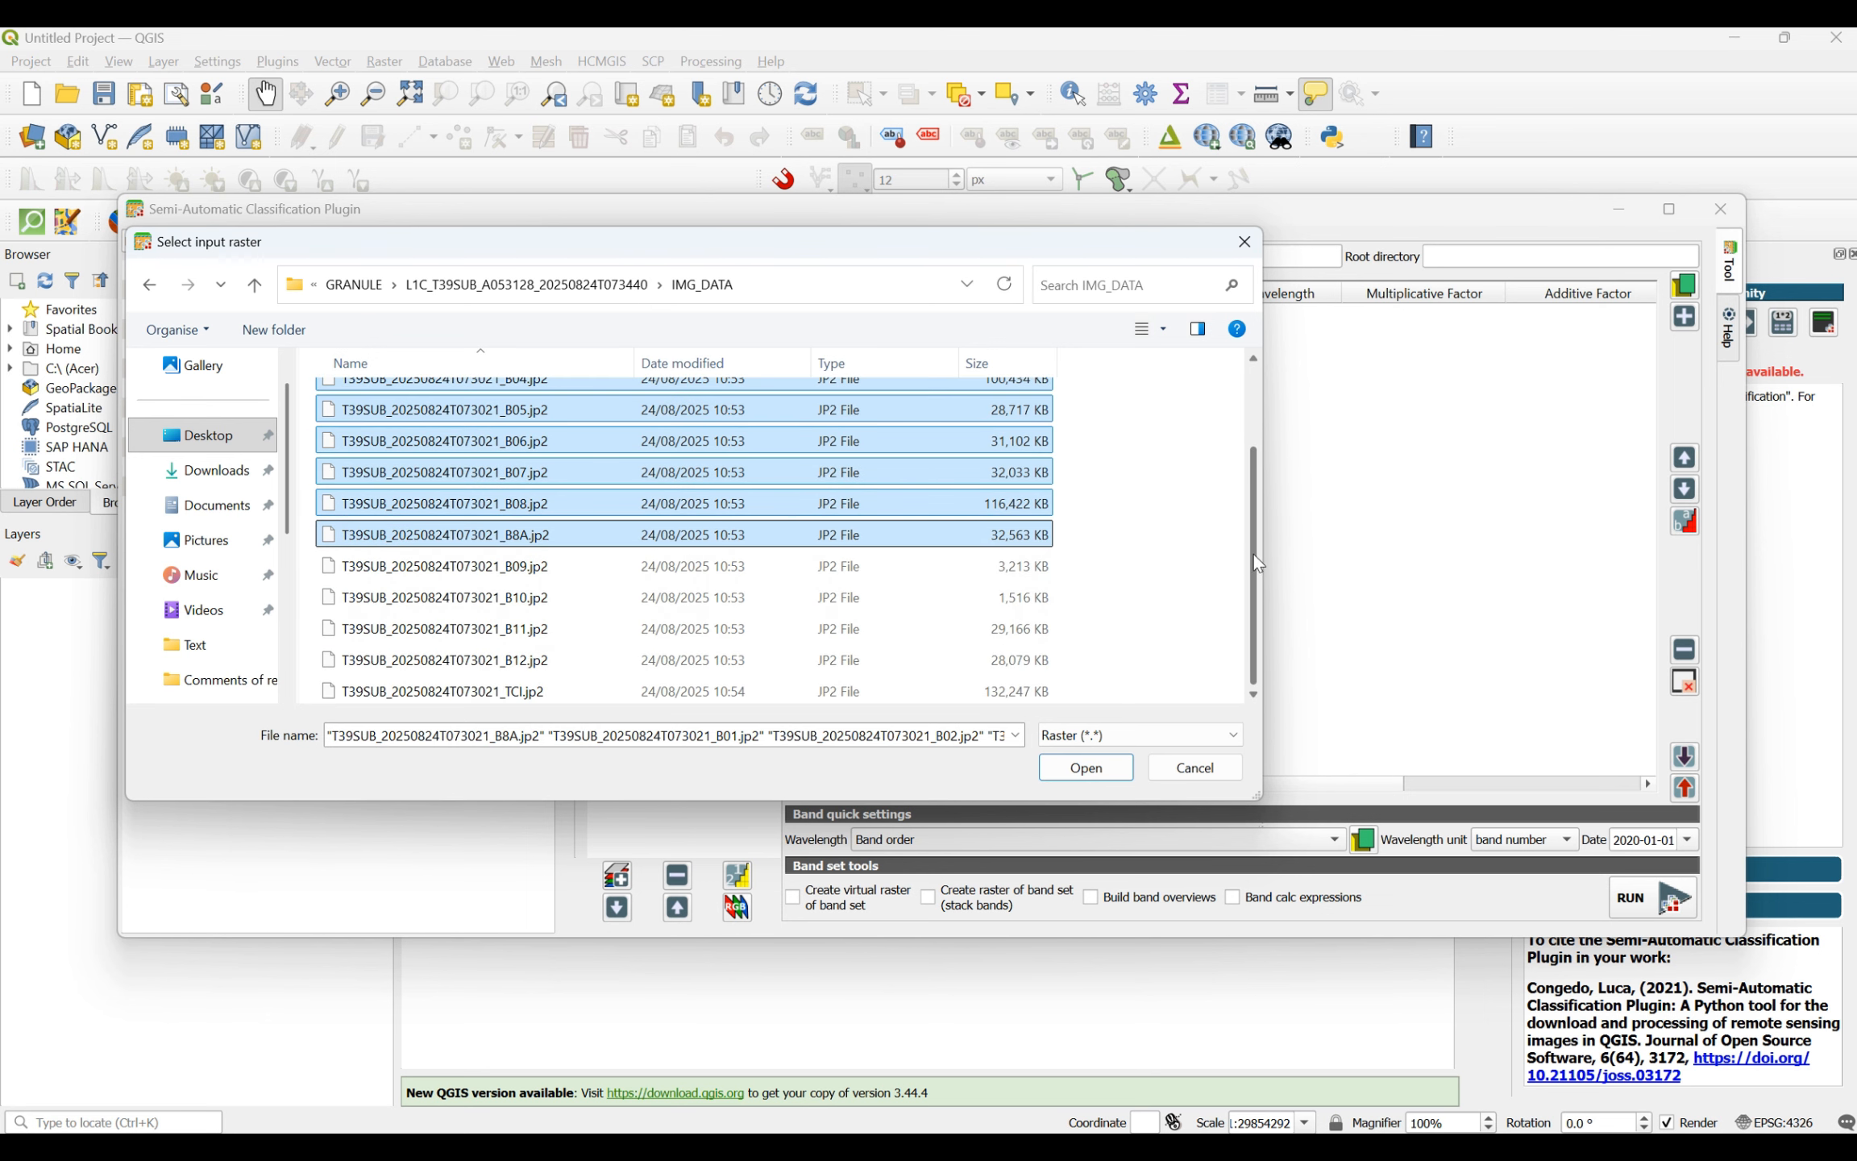
ctrl+click(532, 566)
ctrl+click(538, 597)
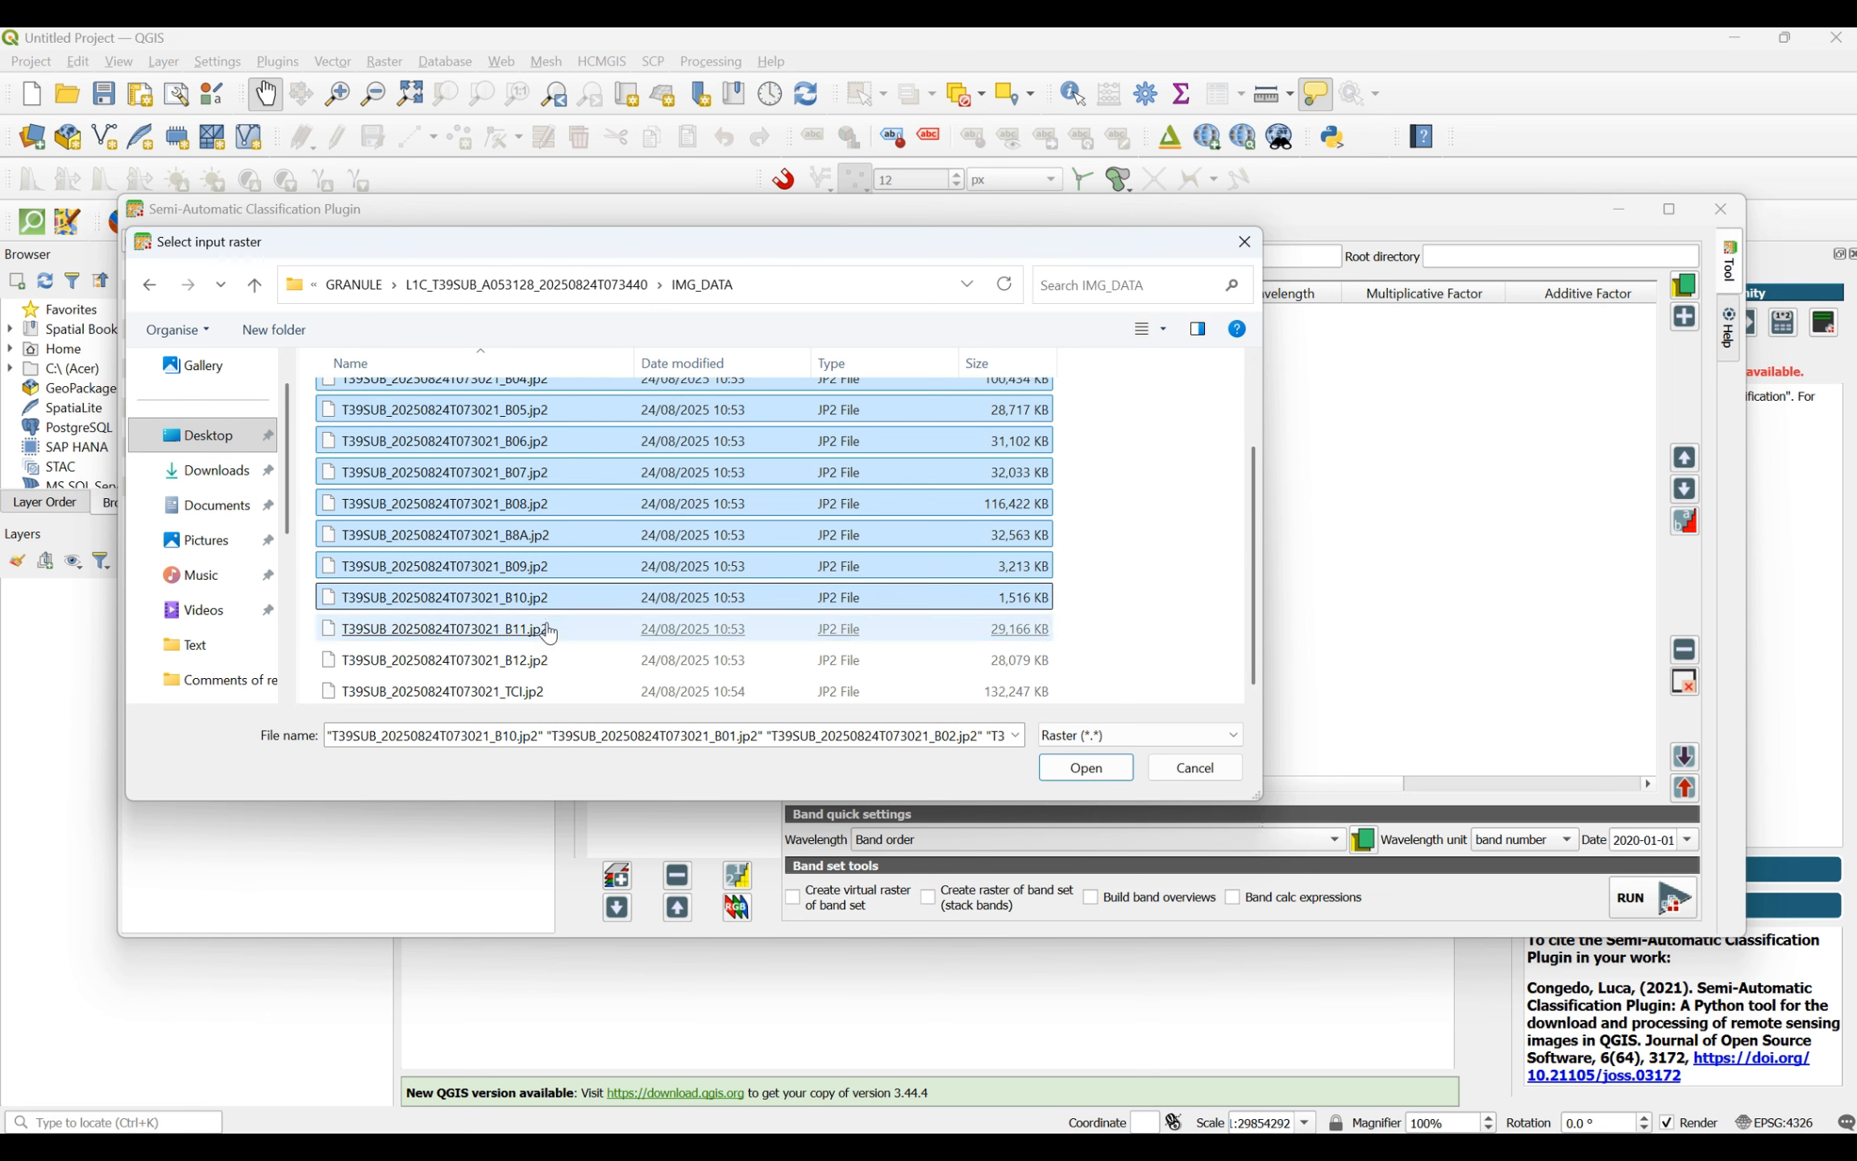
ctrl+click(548, 630)
ctrl+click(538, 661)
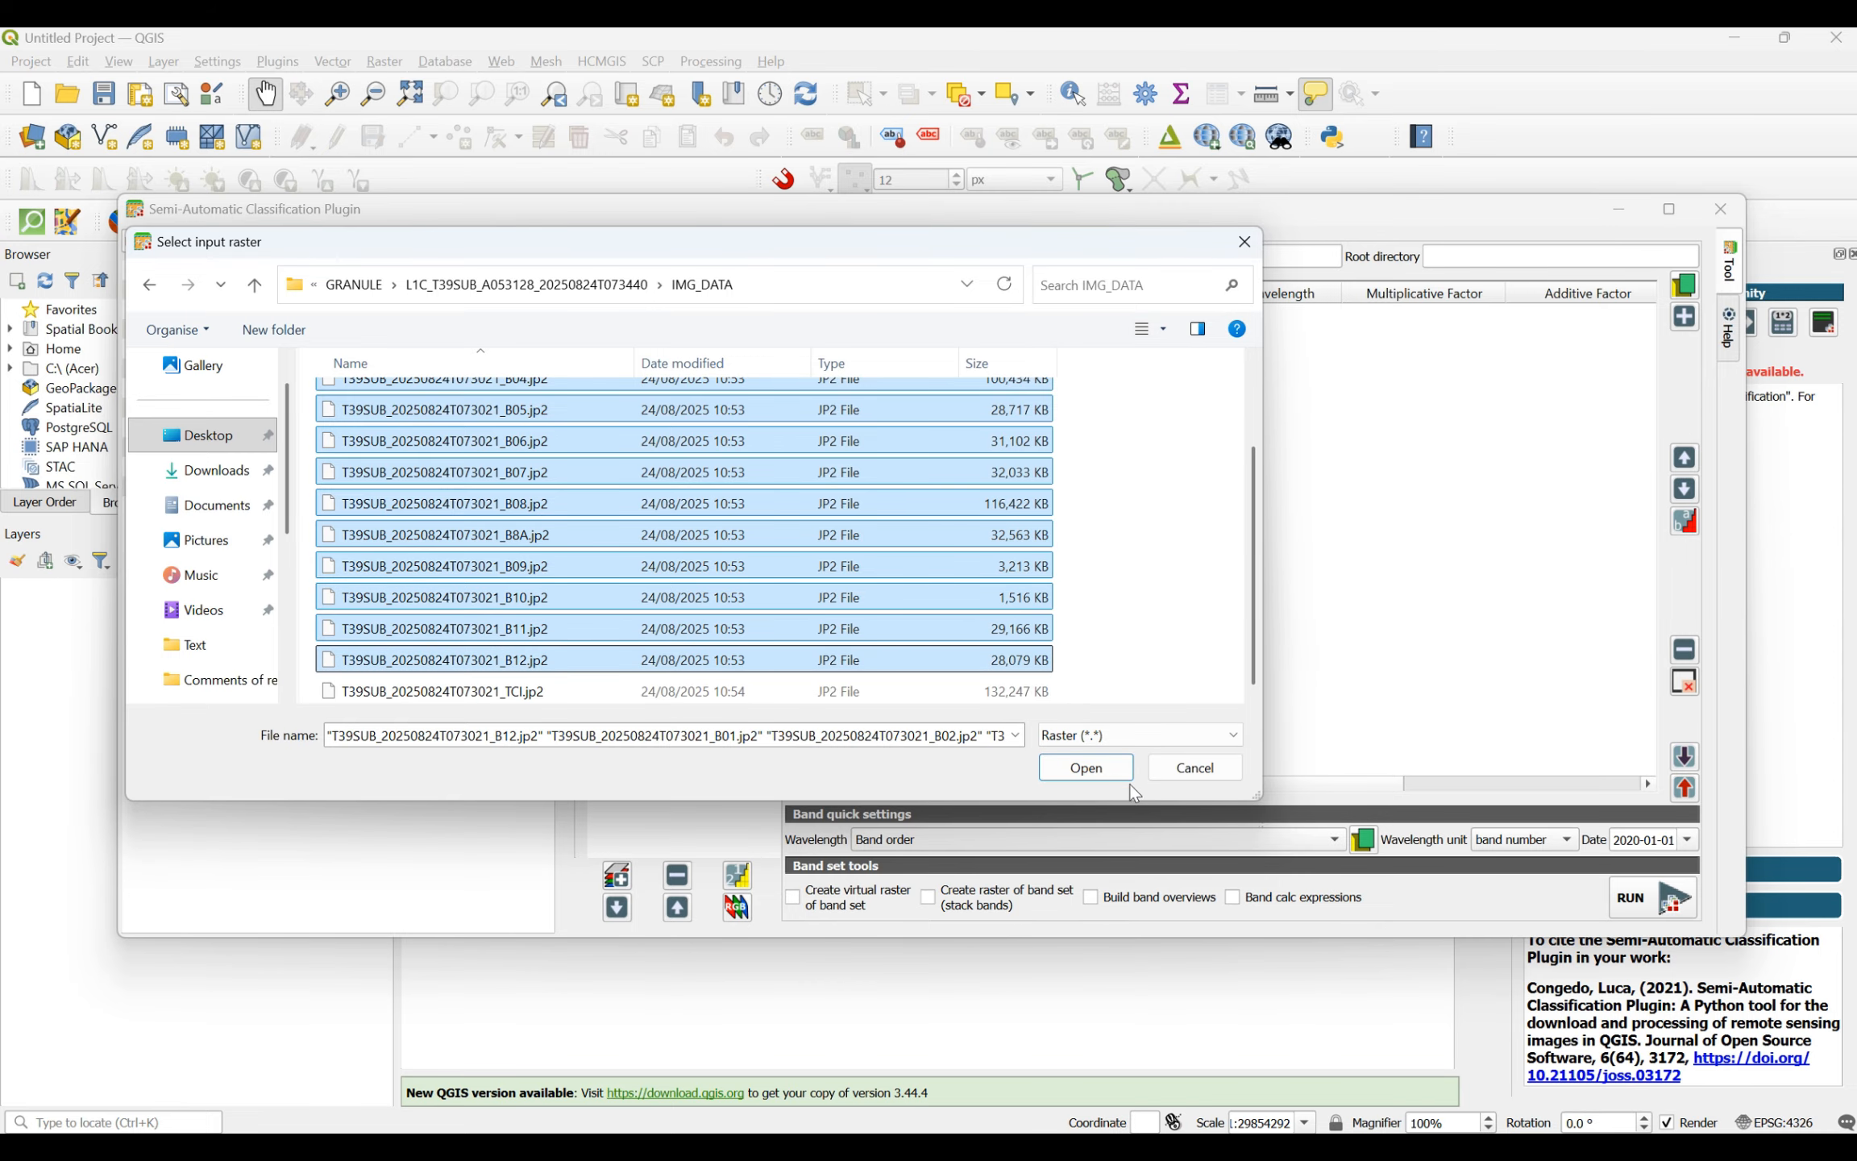
click(1109, 774)
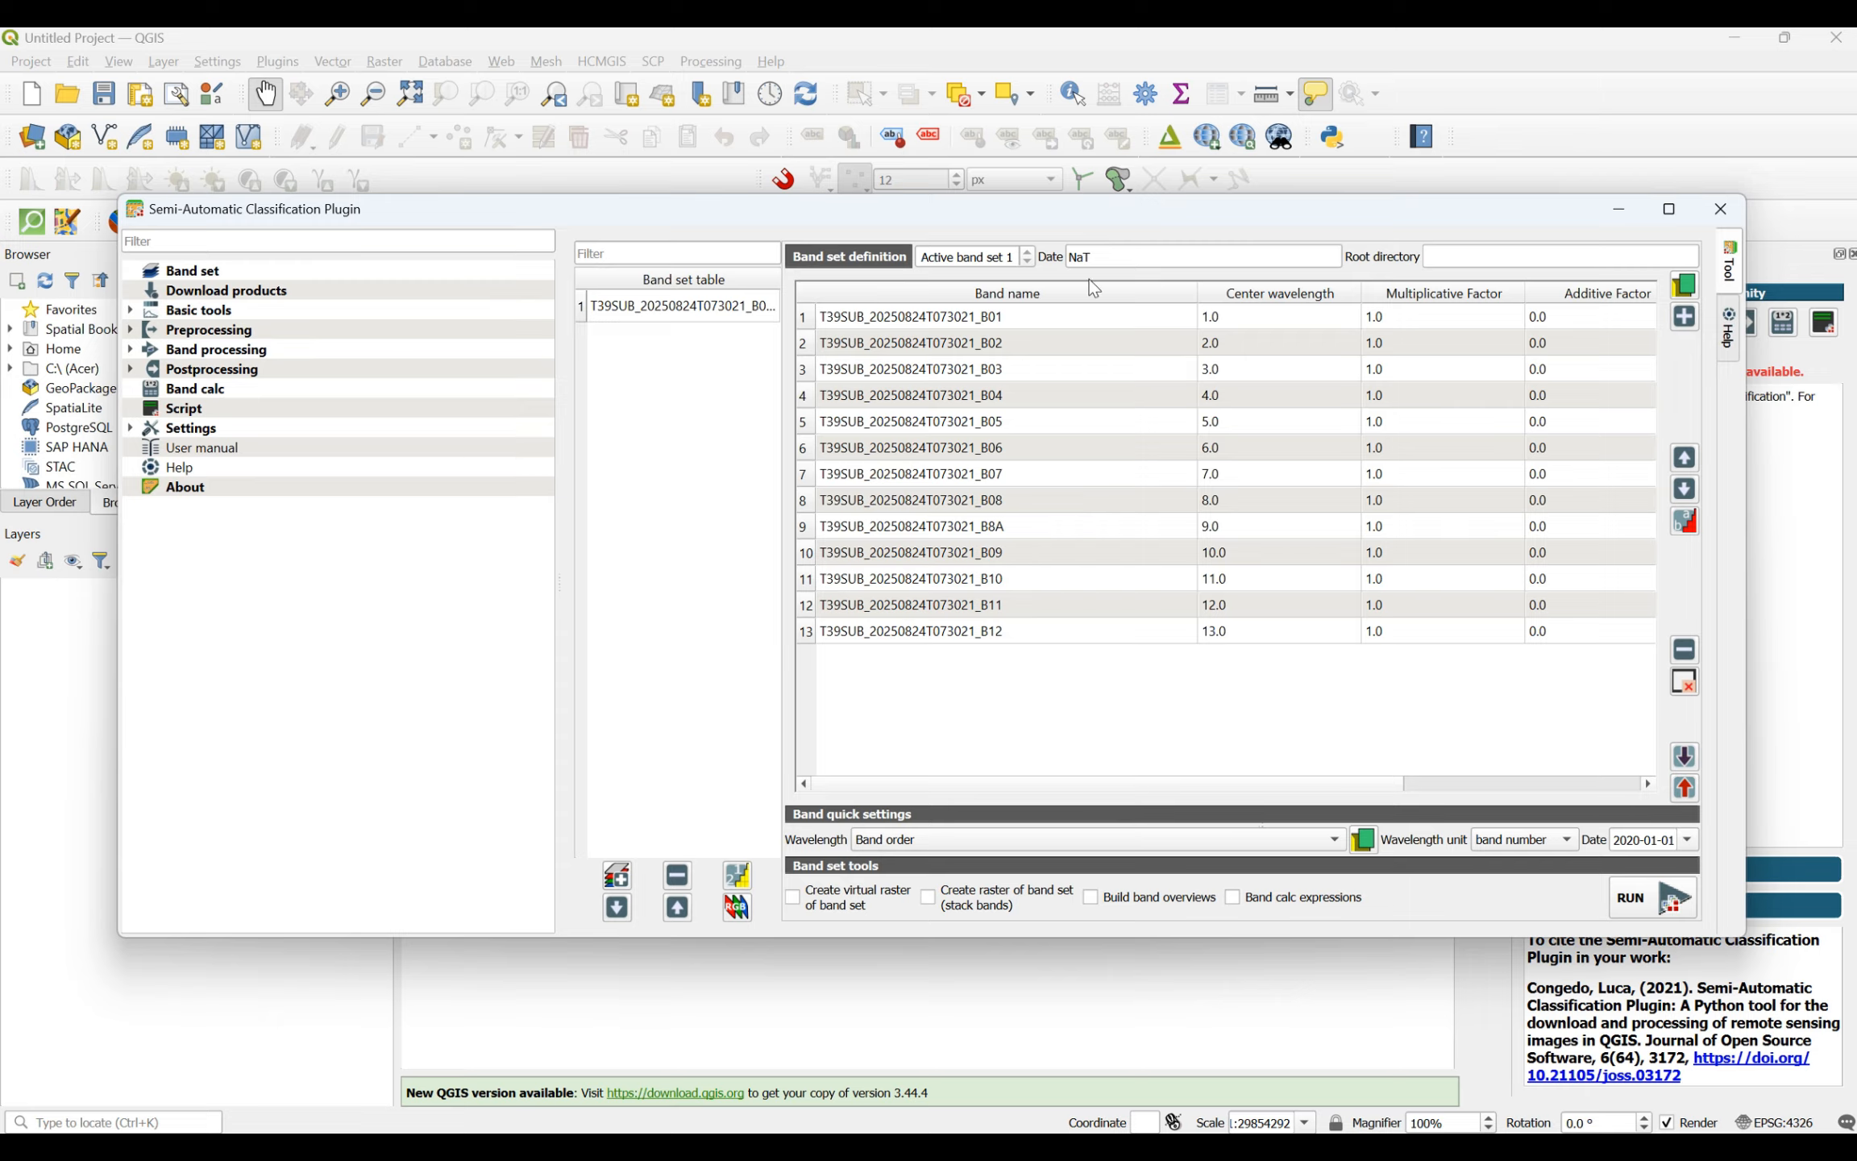
- Select all the bands from B01 to B12 in band set 1 and assign the Sentinel-2 wavelength preset to them
click(675, 309)
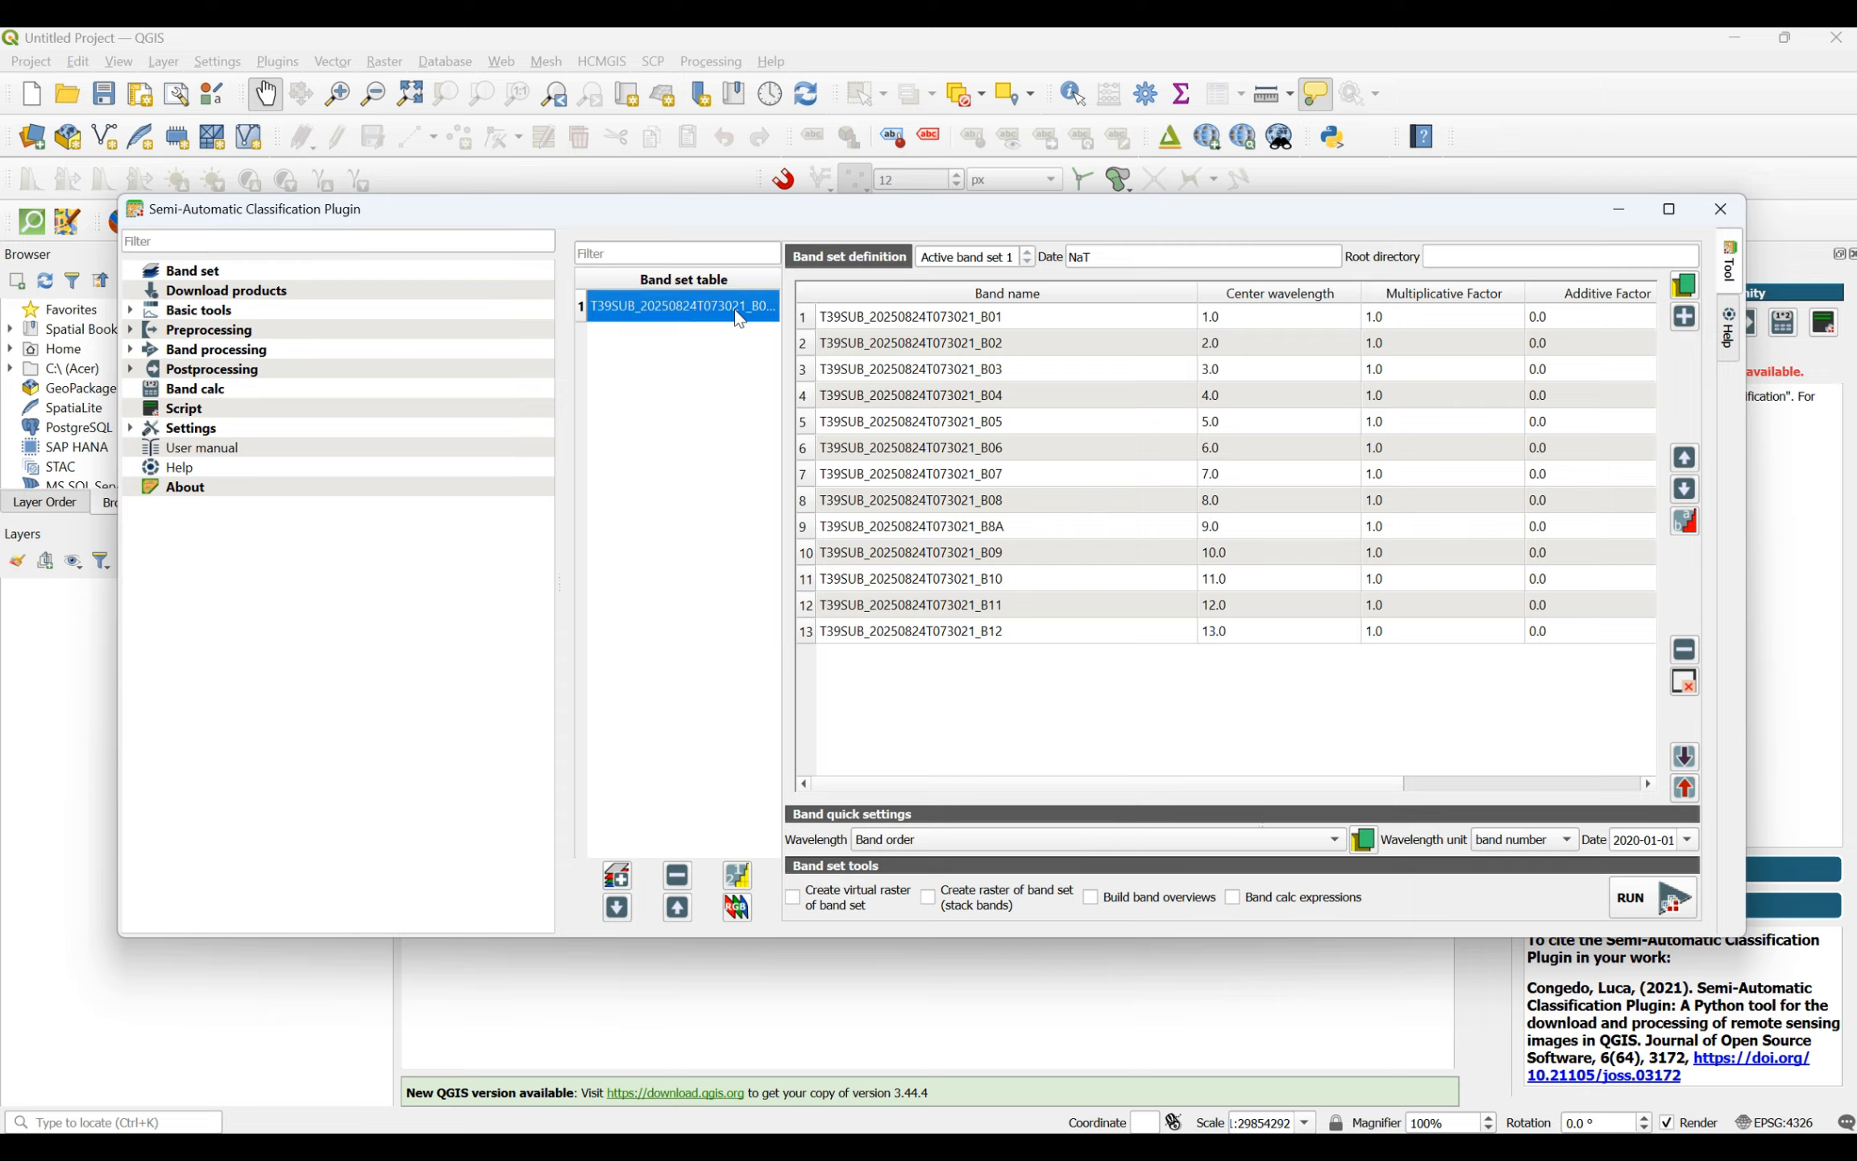
click(883, 317)
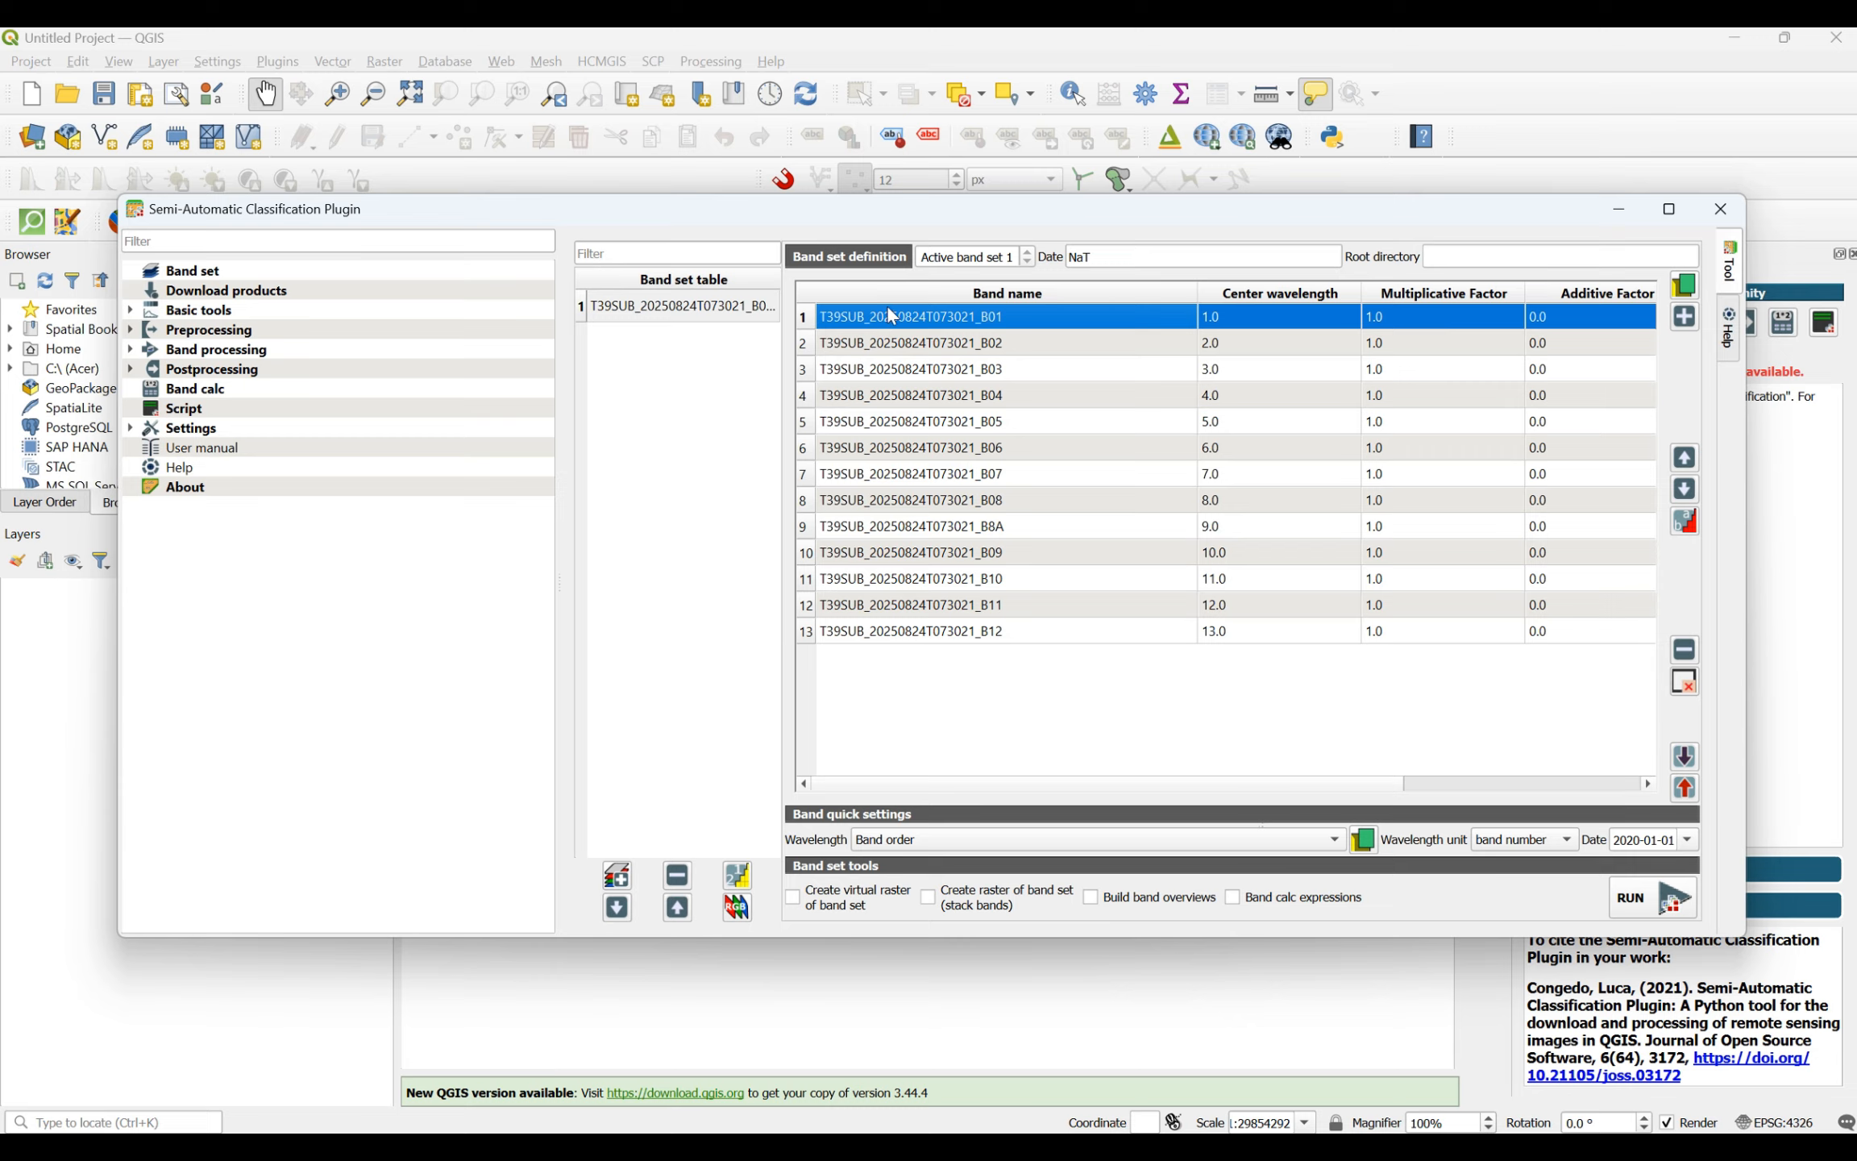
shift+click(896, 349)
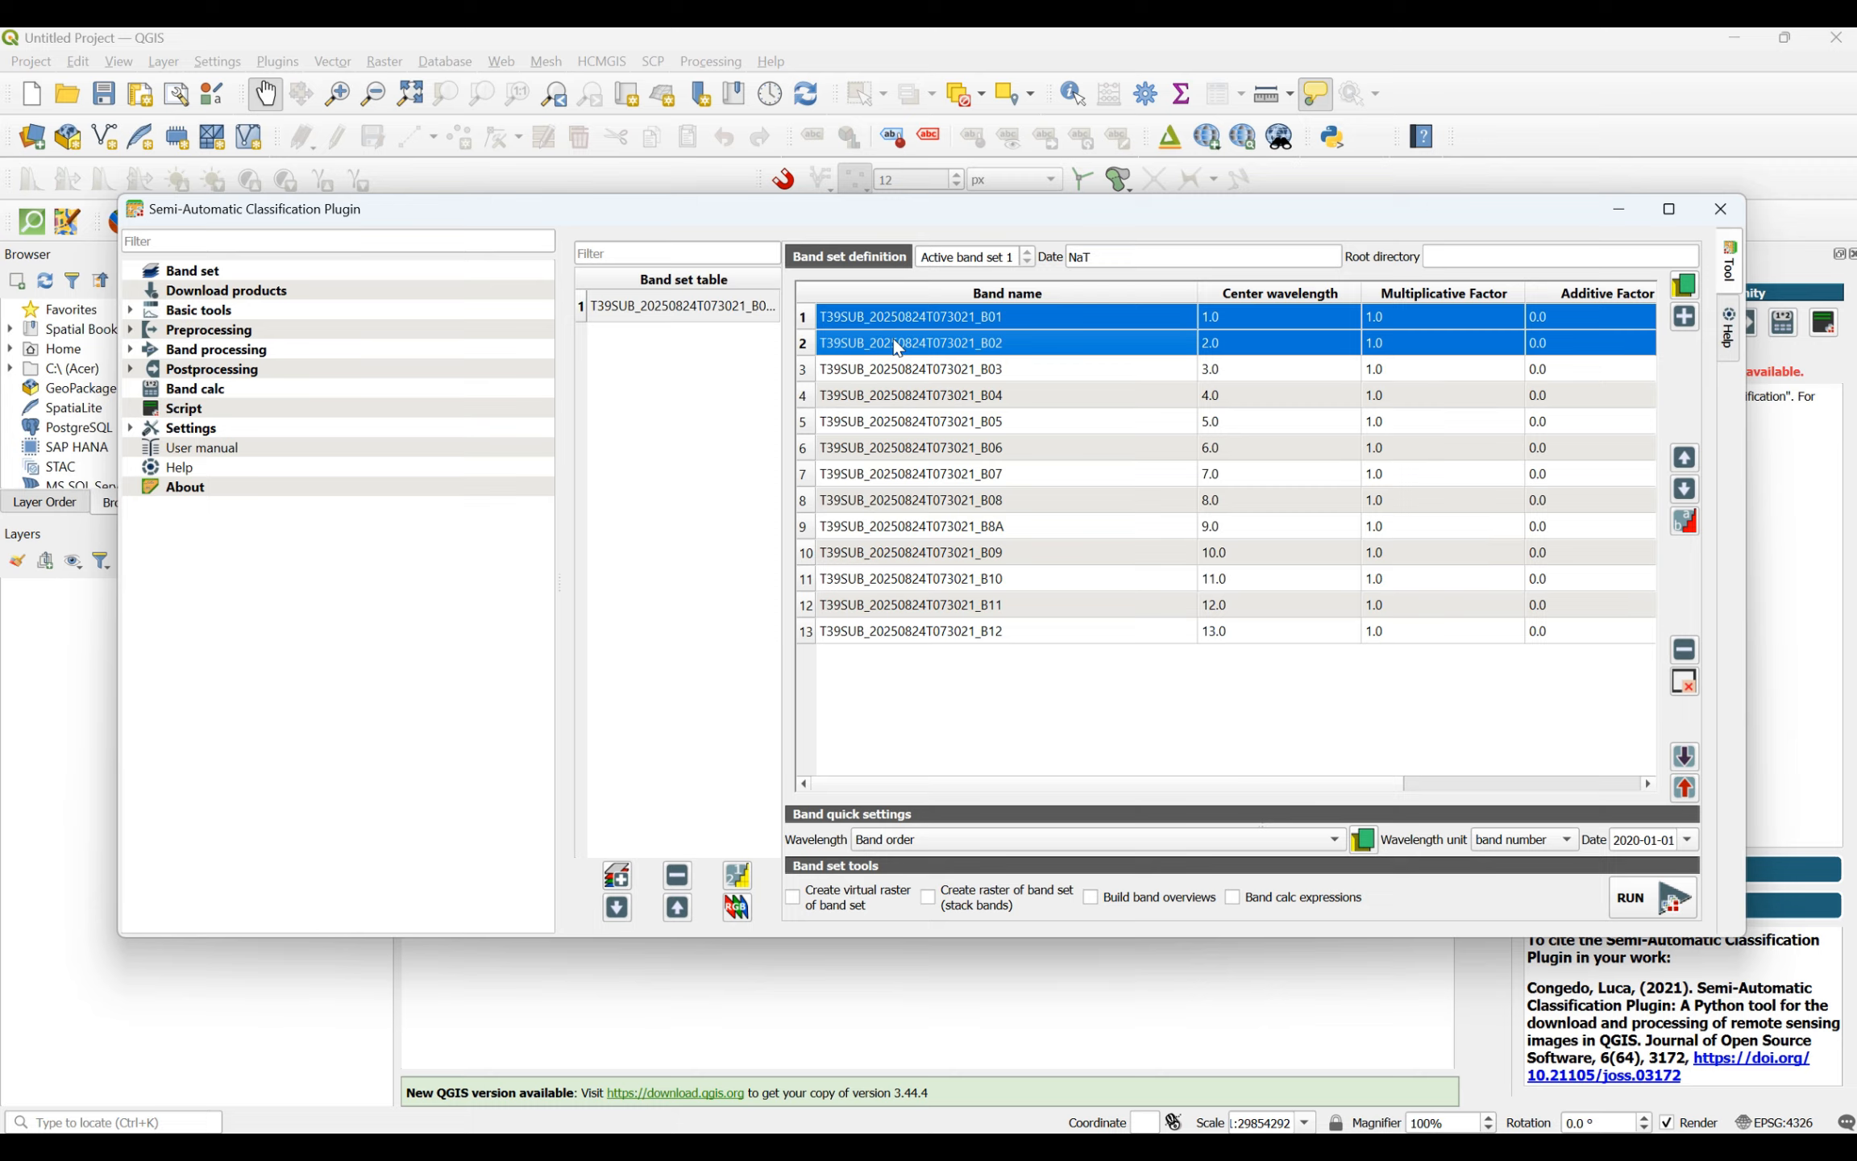
shift+click(908, 376)
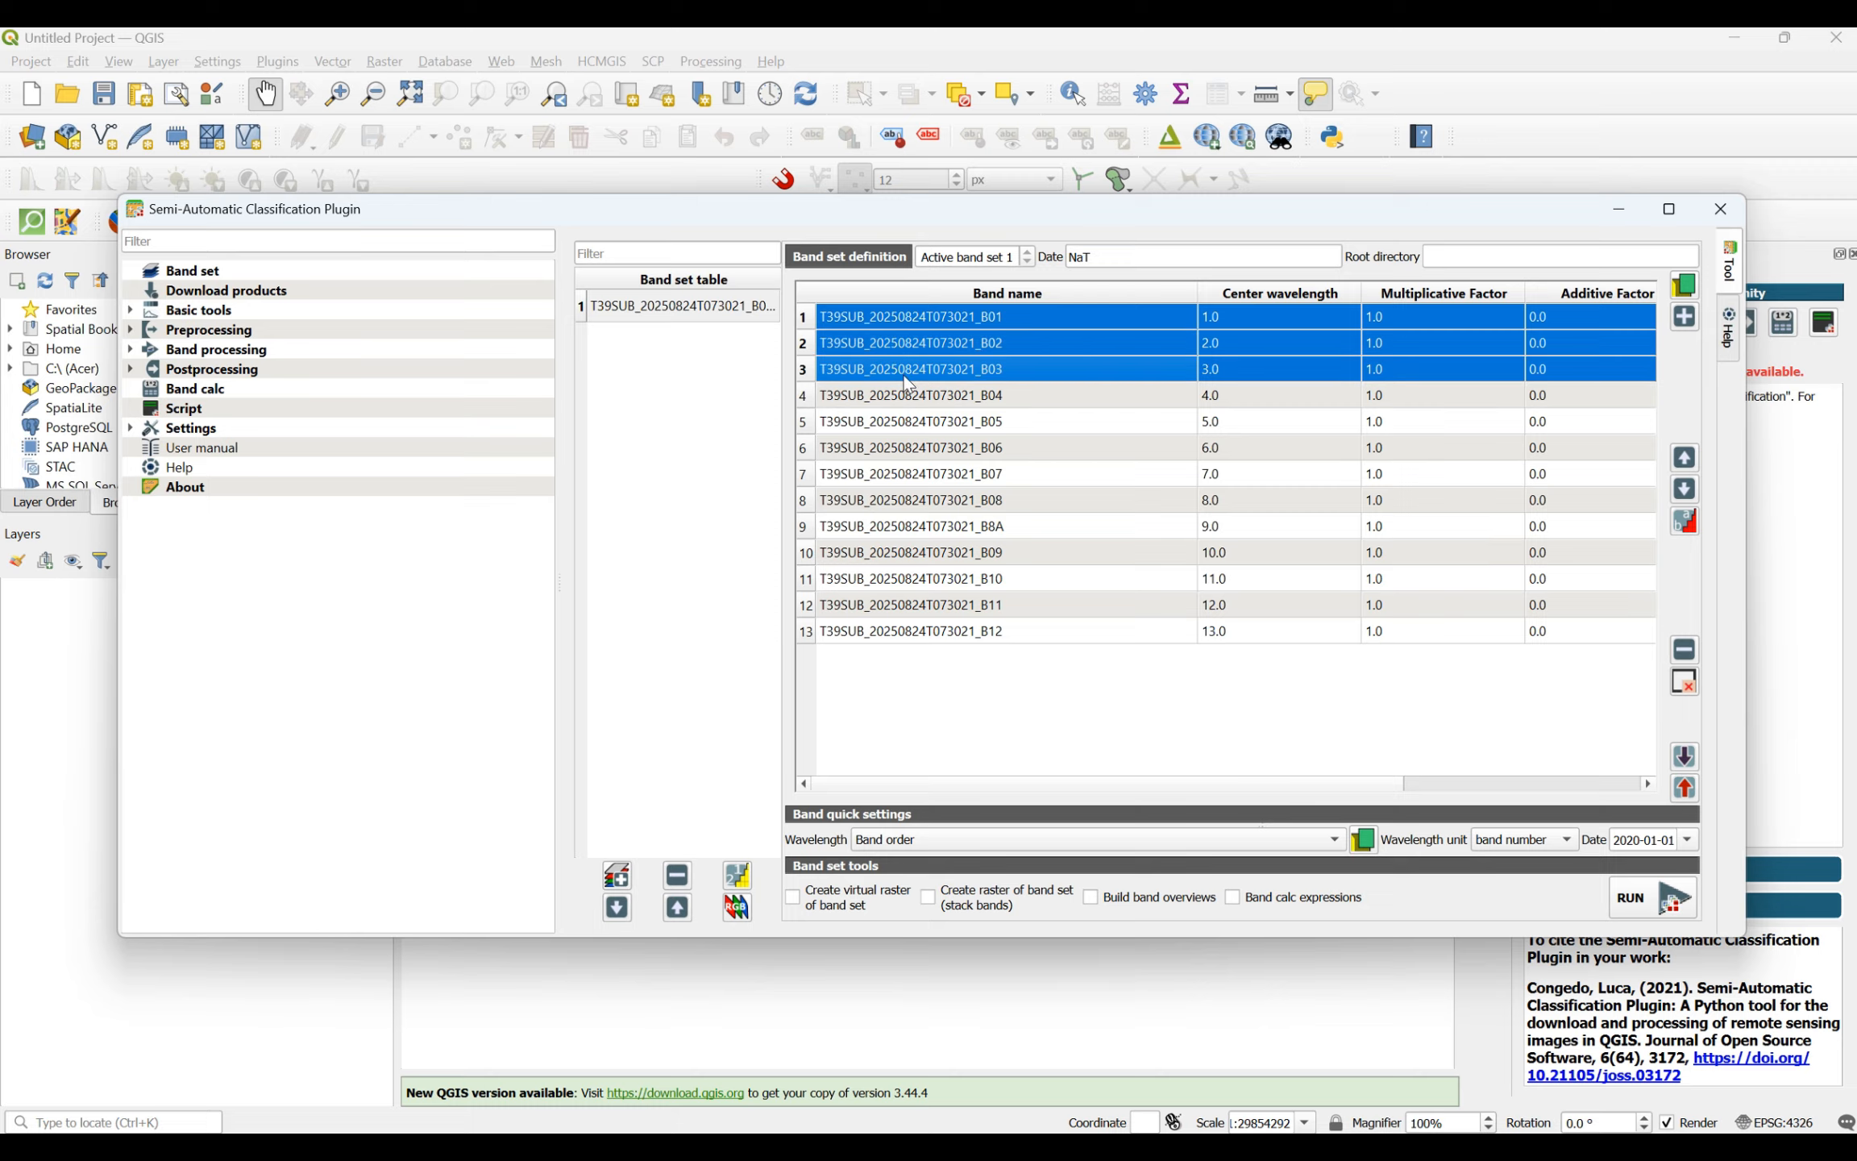
shift+click(926, 403)
shift+click(946, 432)
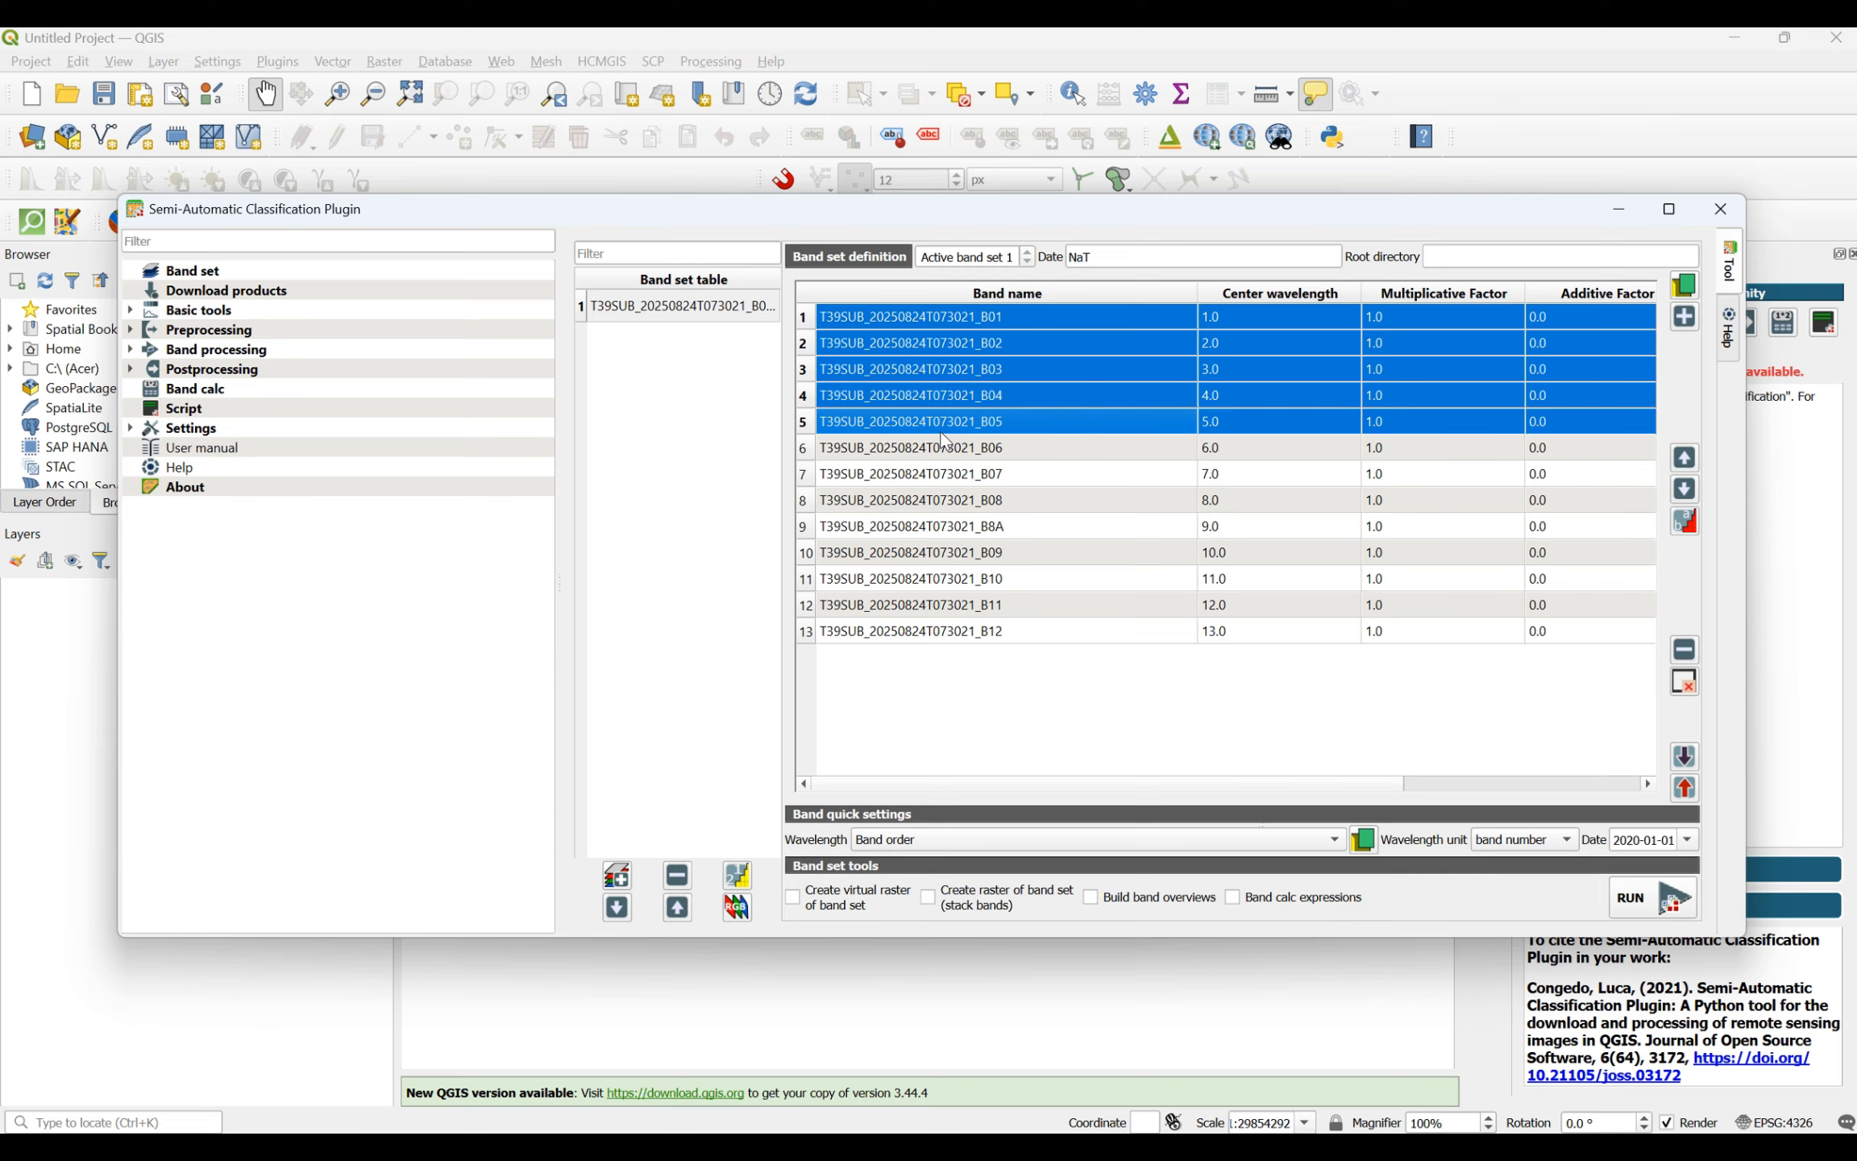
shift+click(947, 457)
shift+click(950, 480)
shift+click(948, 499)
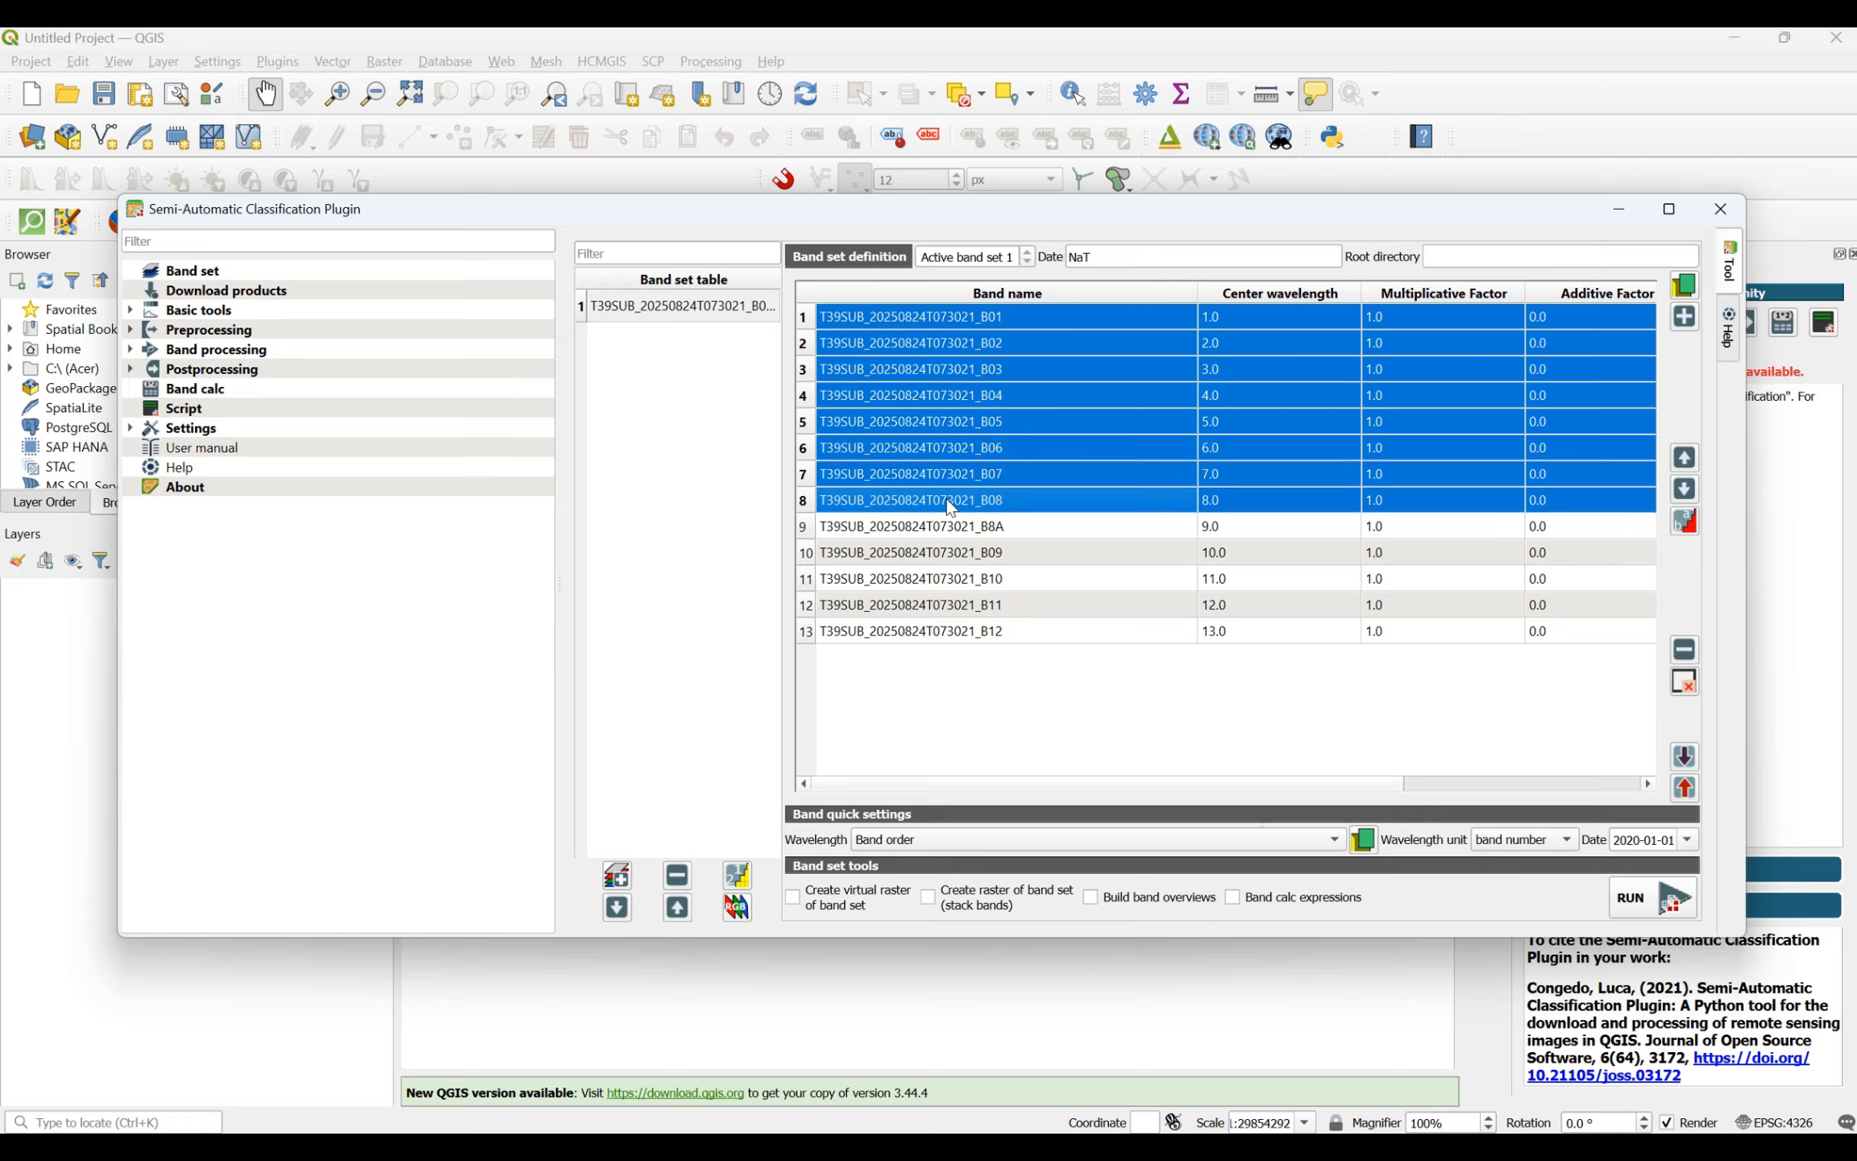
shift+click(951, 527)
shift+click(944, 552)
shift+click(942, 578)
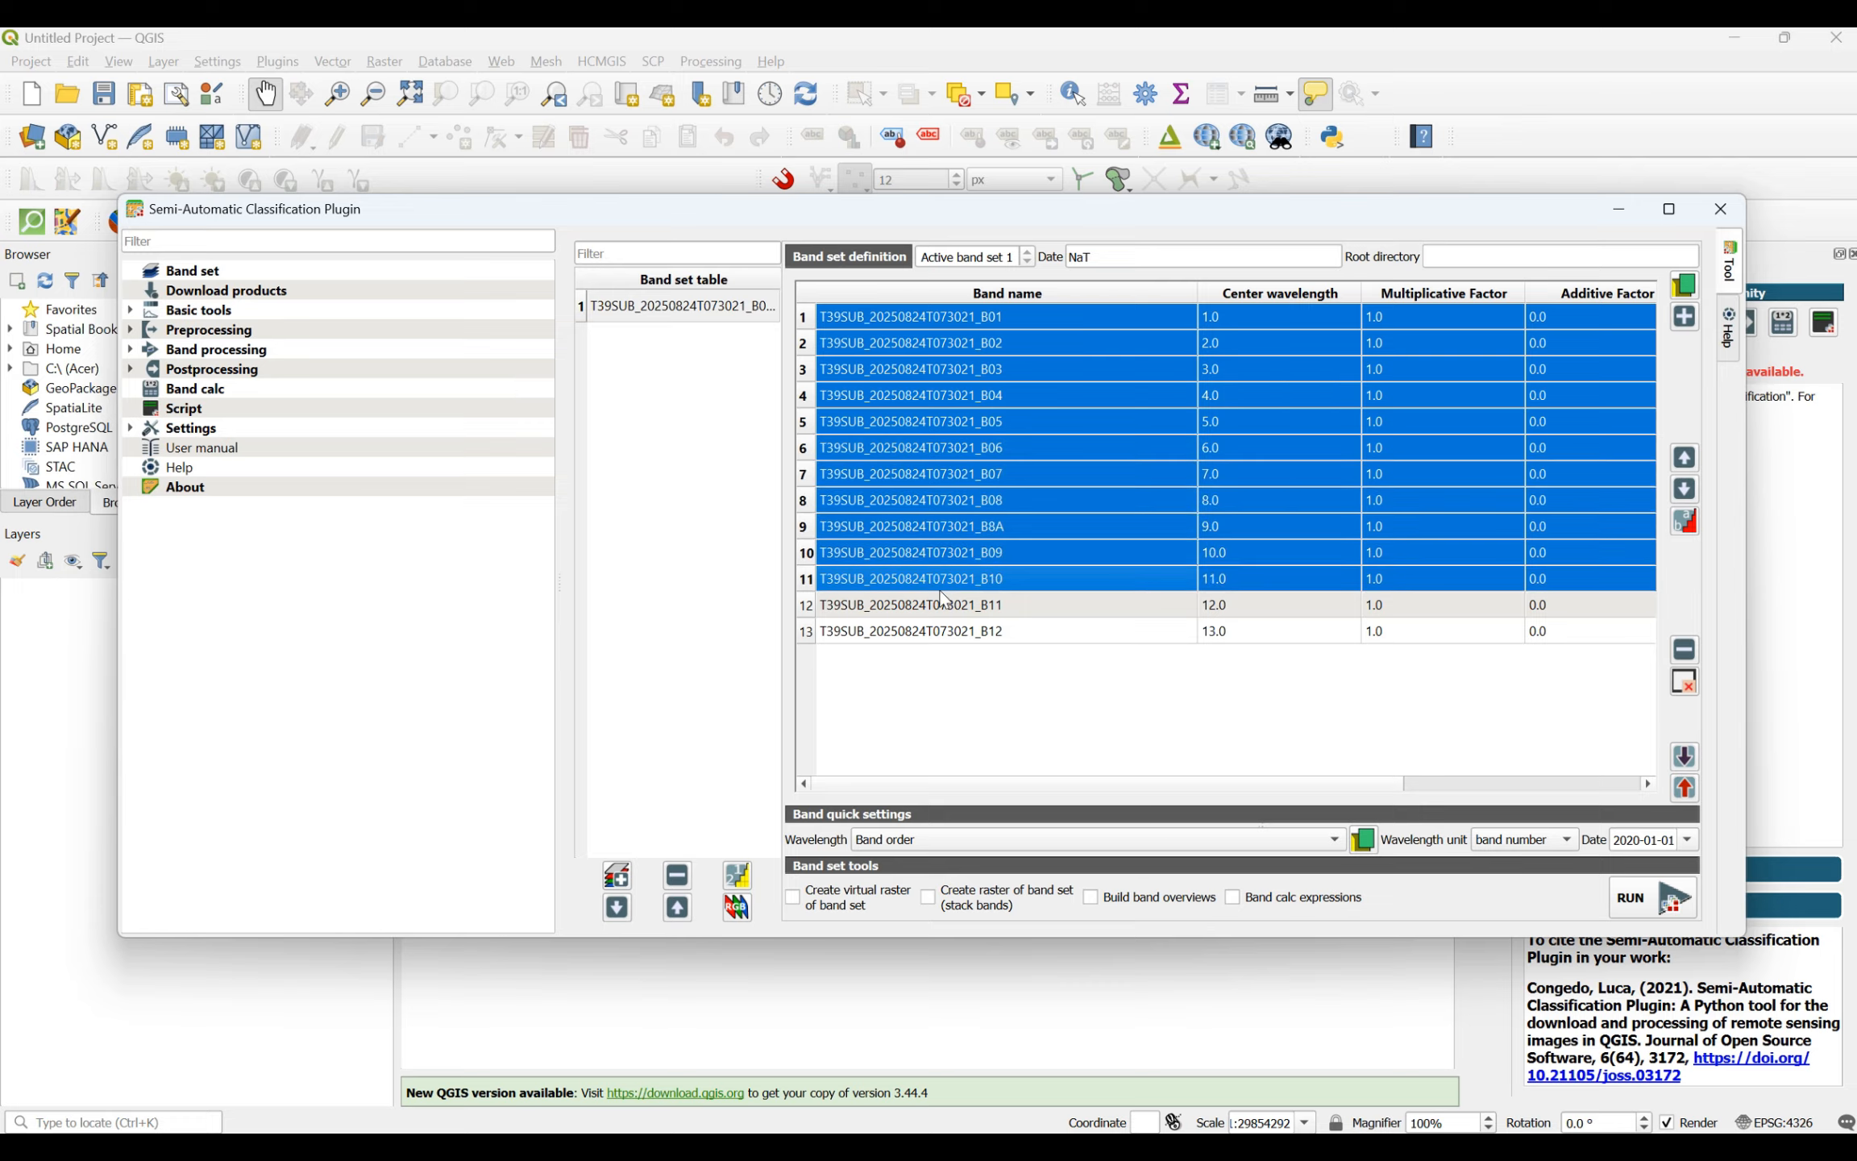
shift+click(940, 604)
shift+click(933, 627)
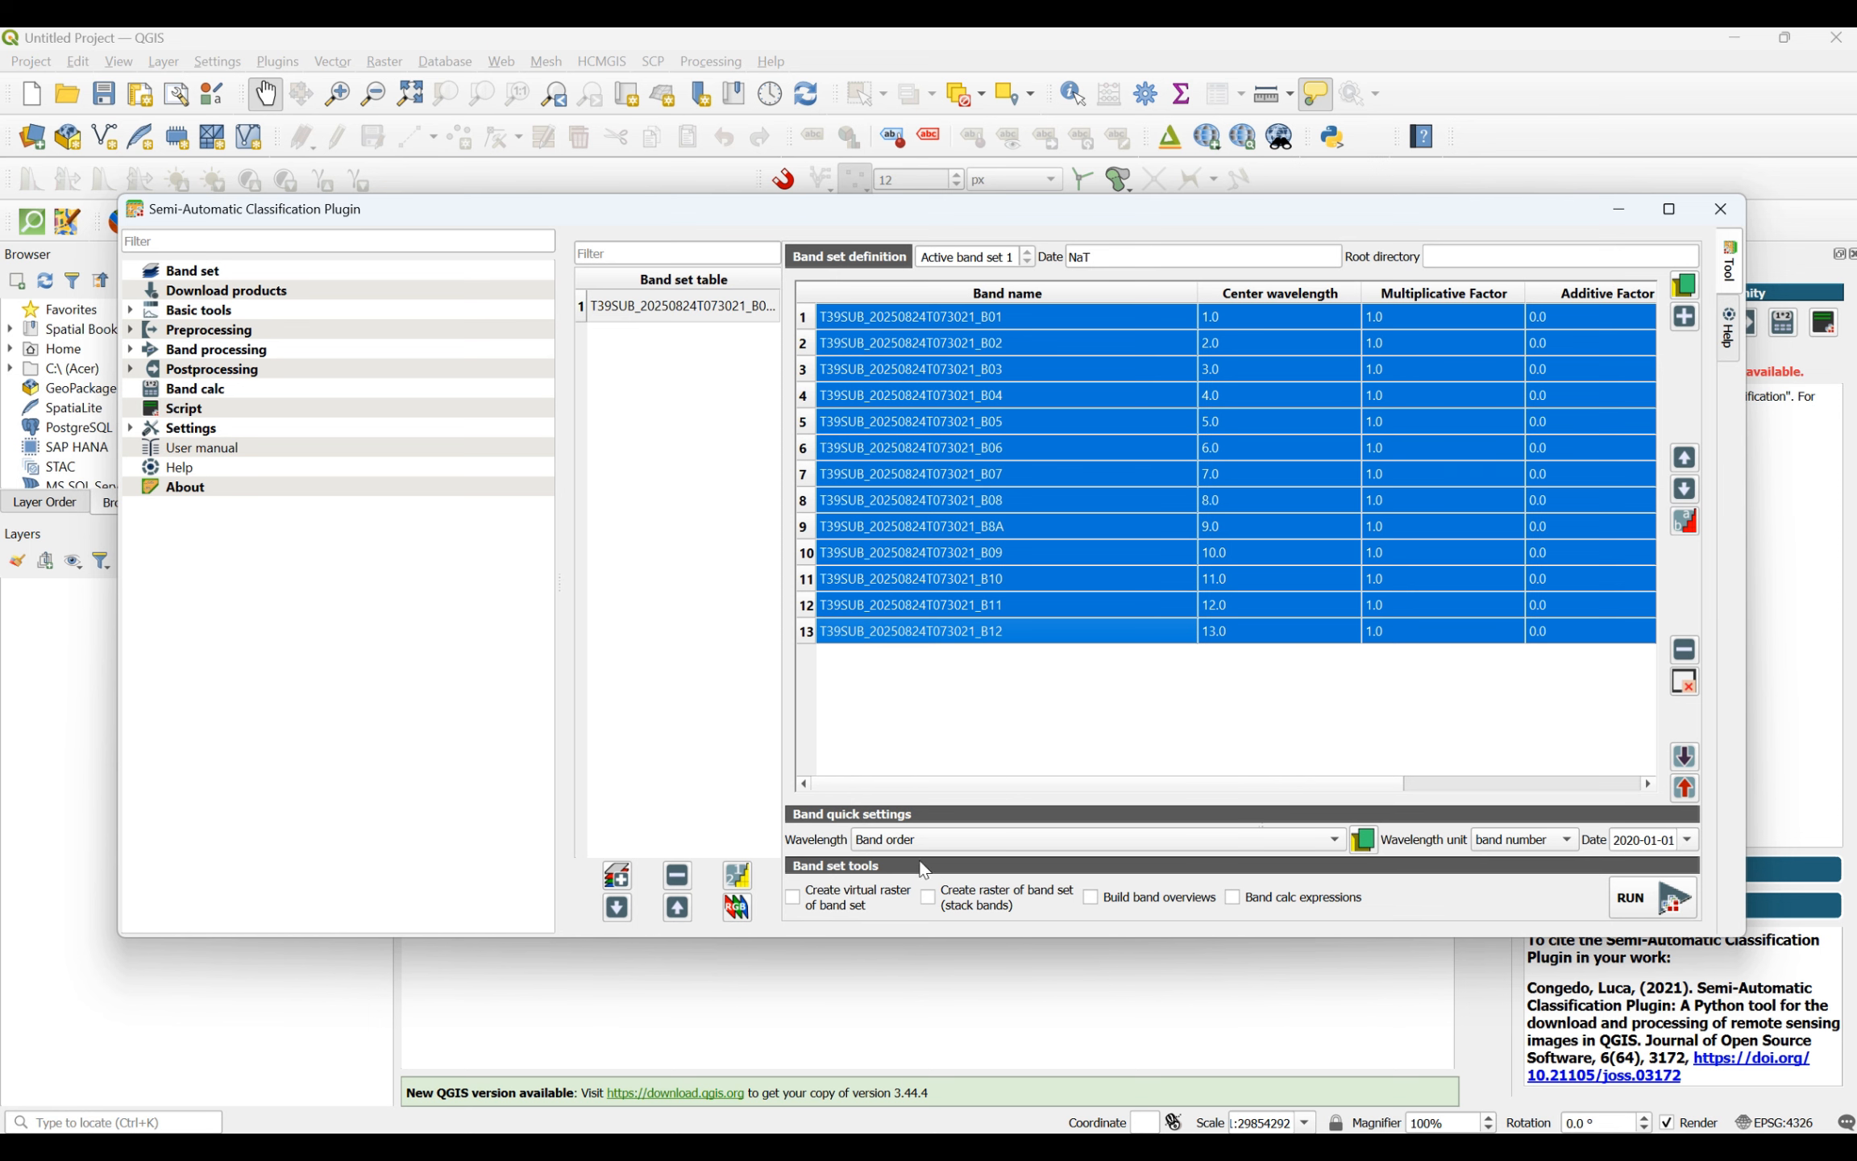
click(883, 842)
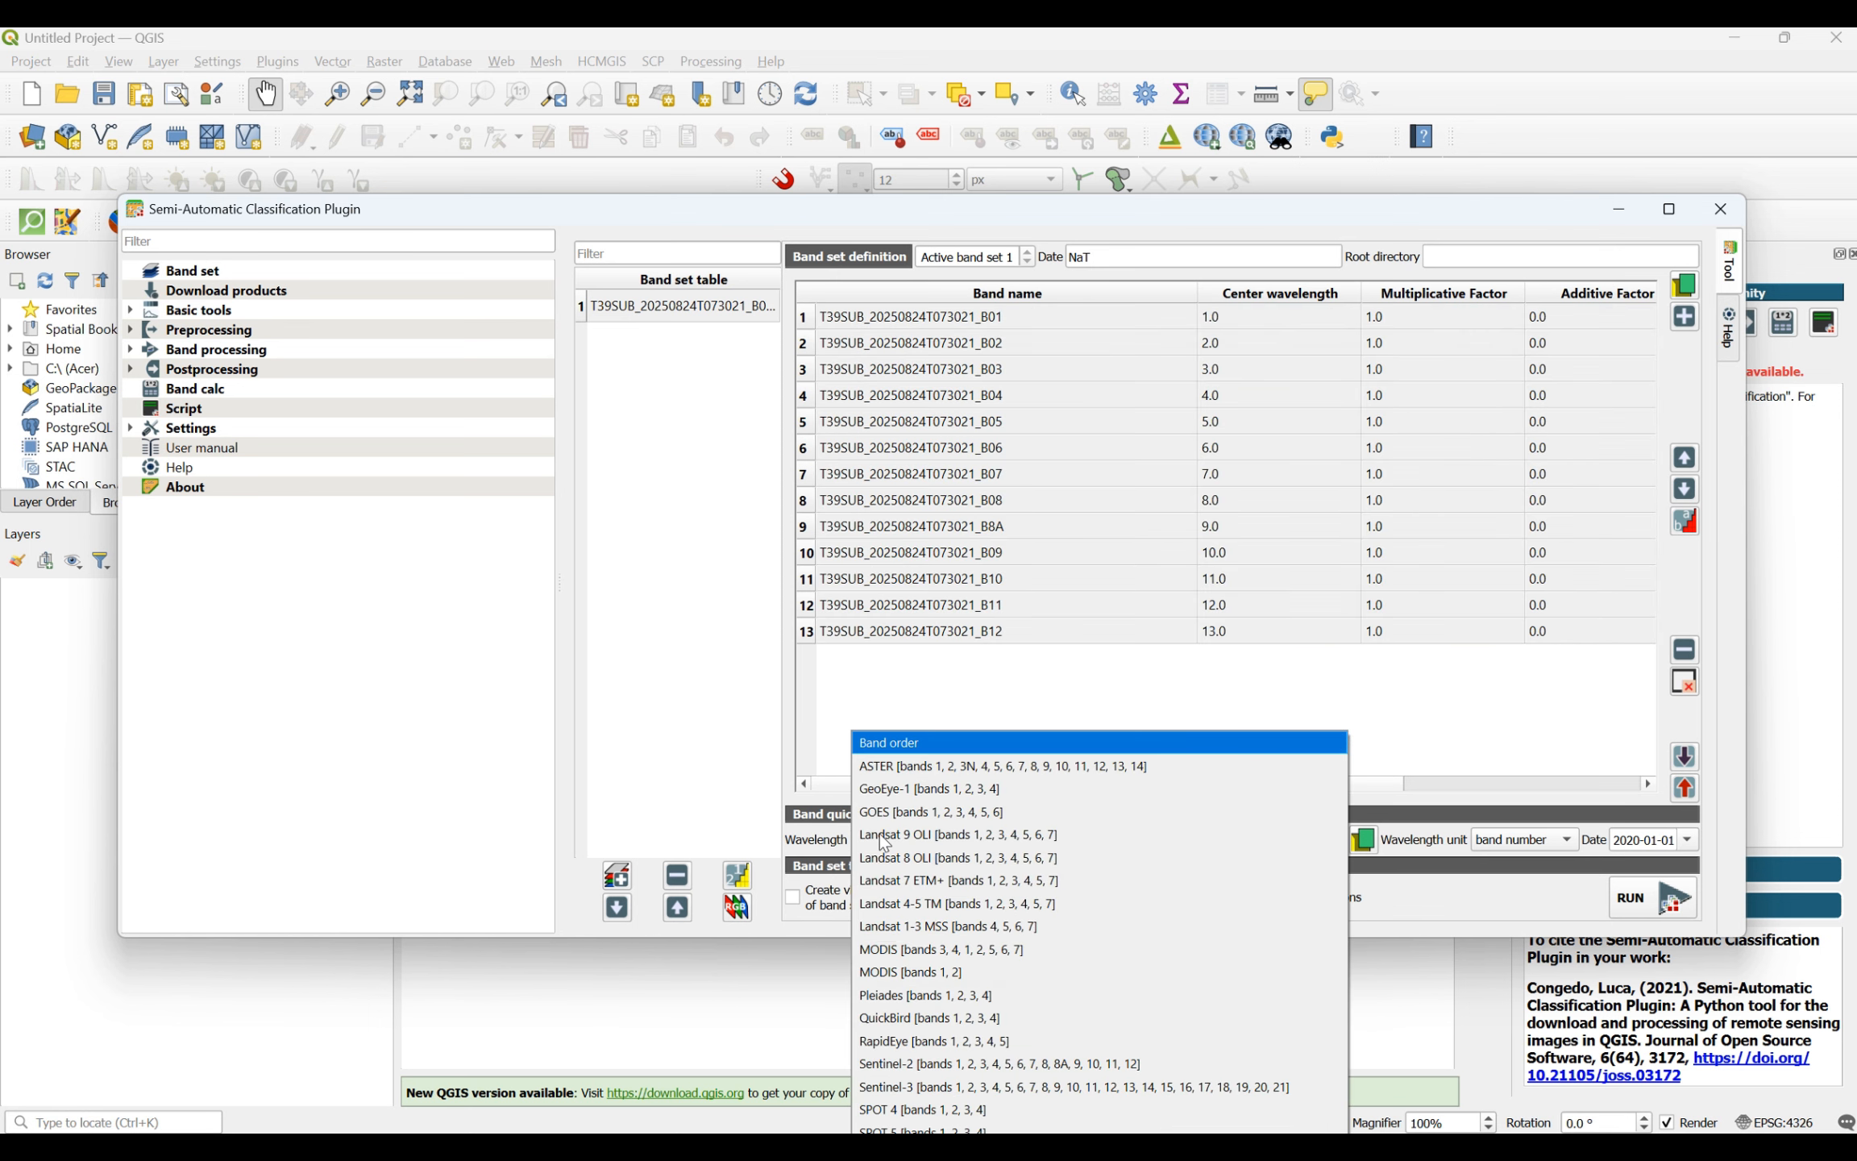
click(901, 1063)
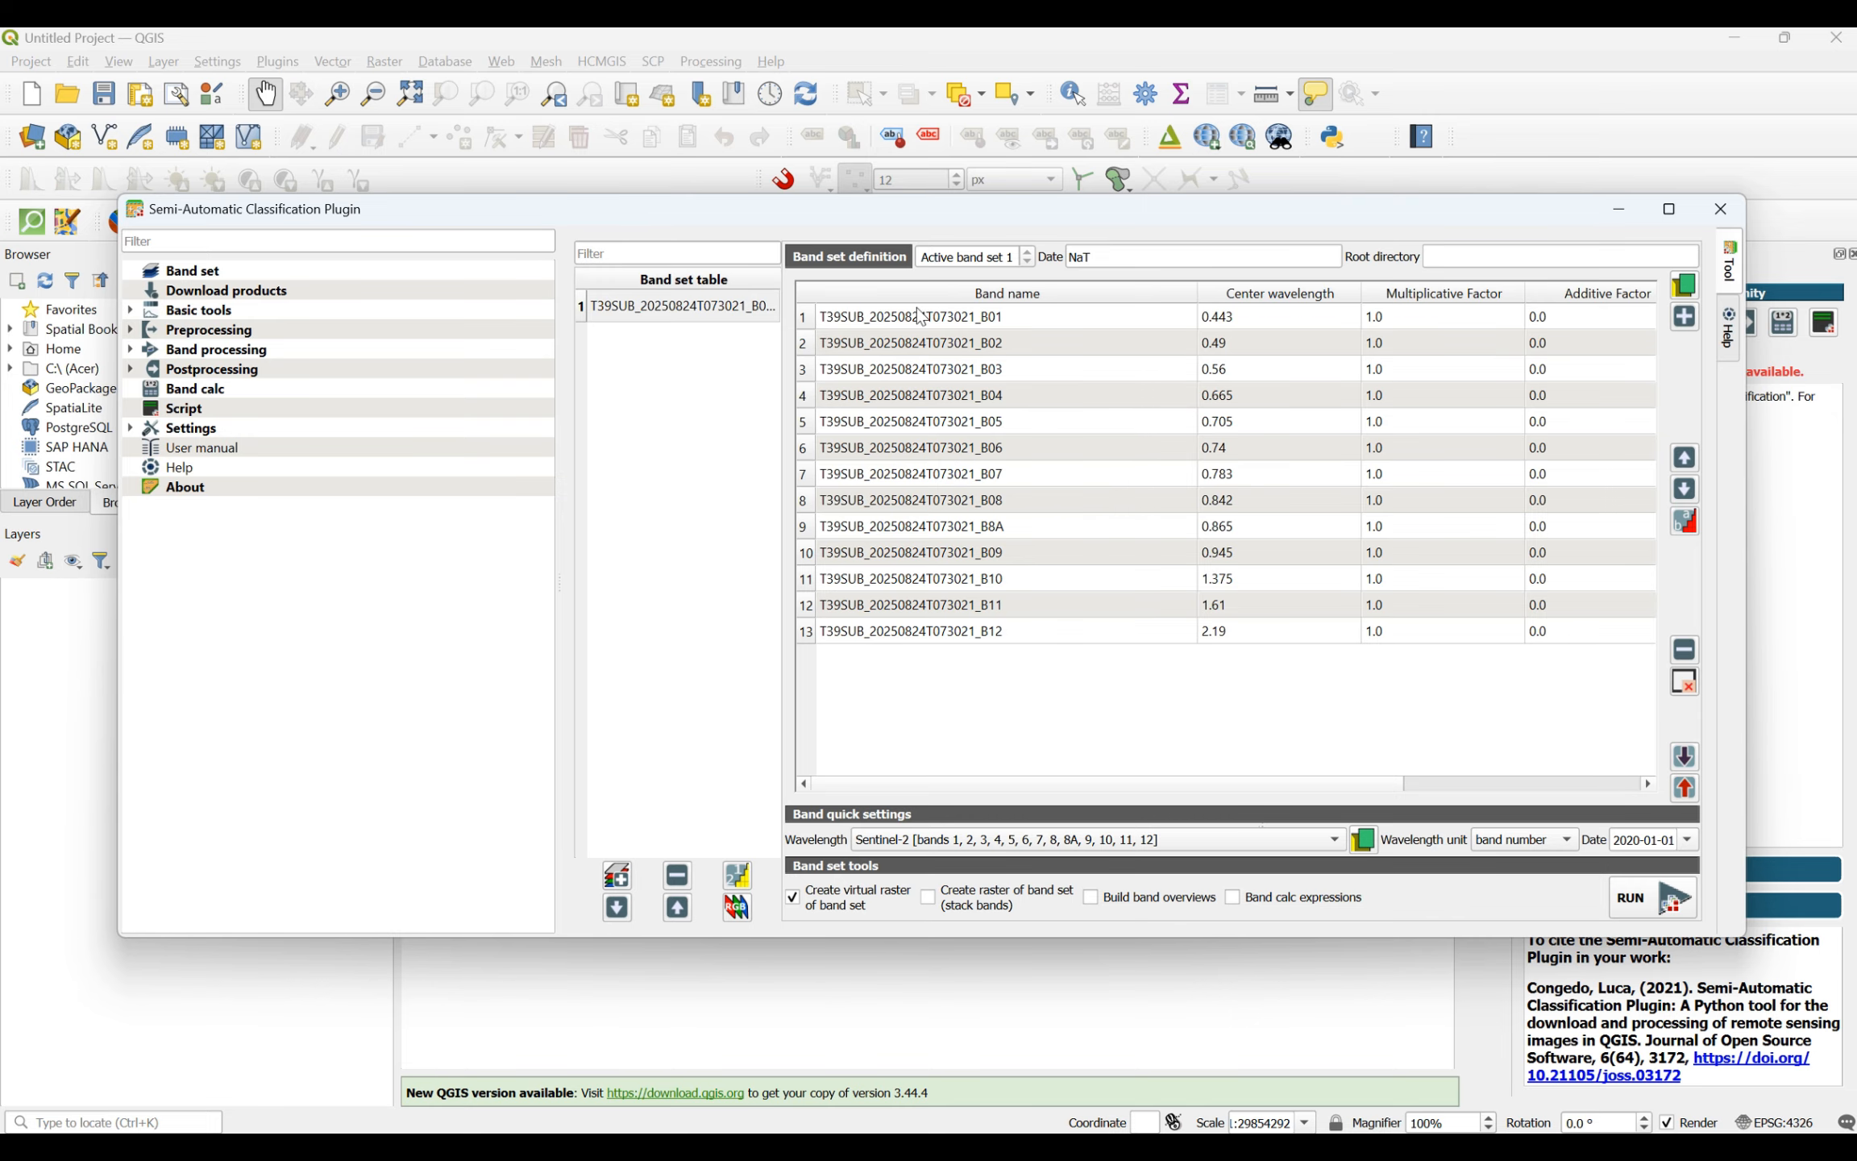
- Select all bands, run the band set tools with virtual raster creation enabled, and browse to Desktop > LandUse for the output
drag(921, 316, 1044, 647)
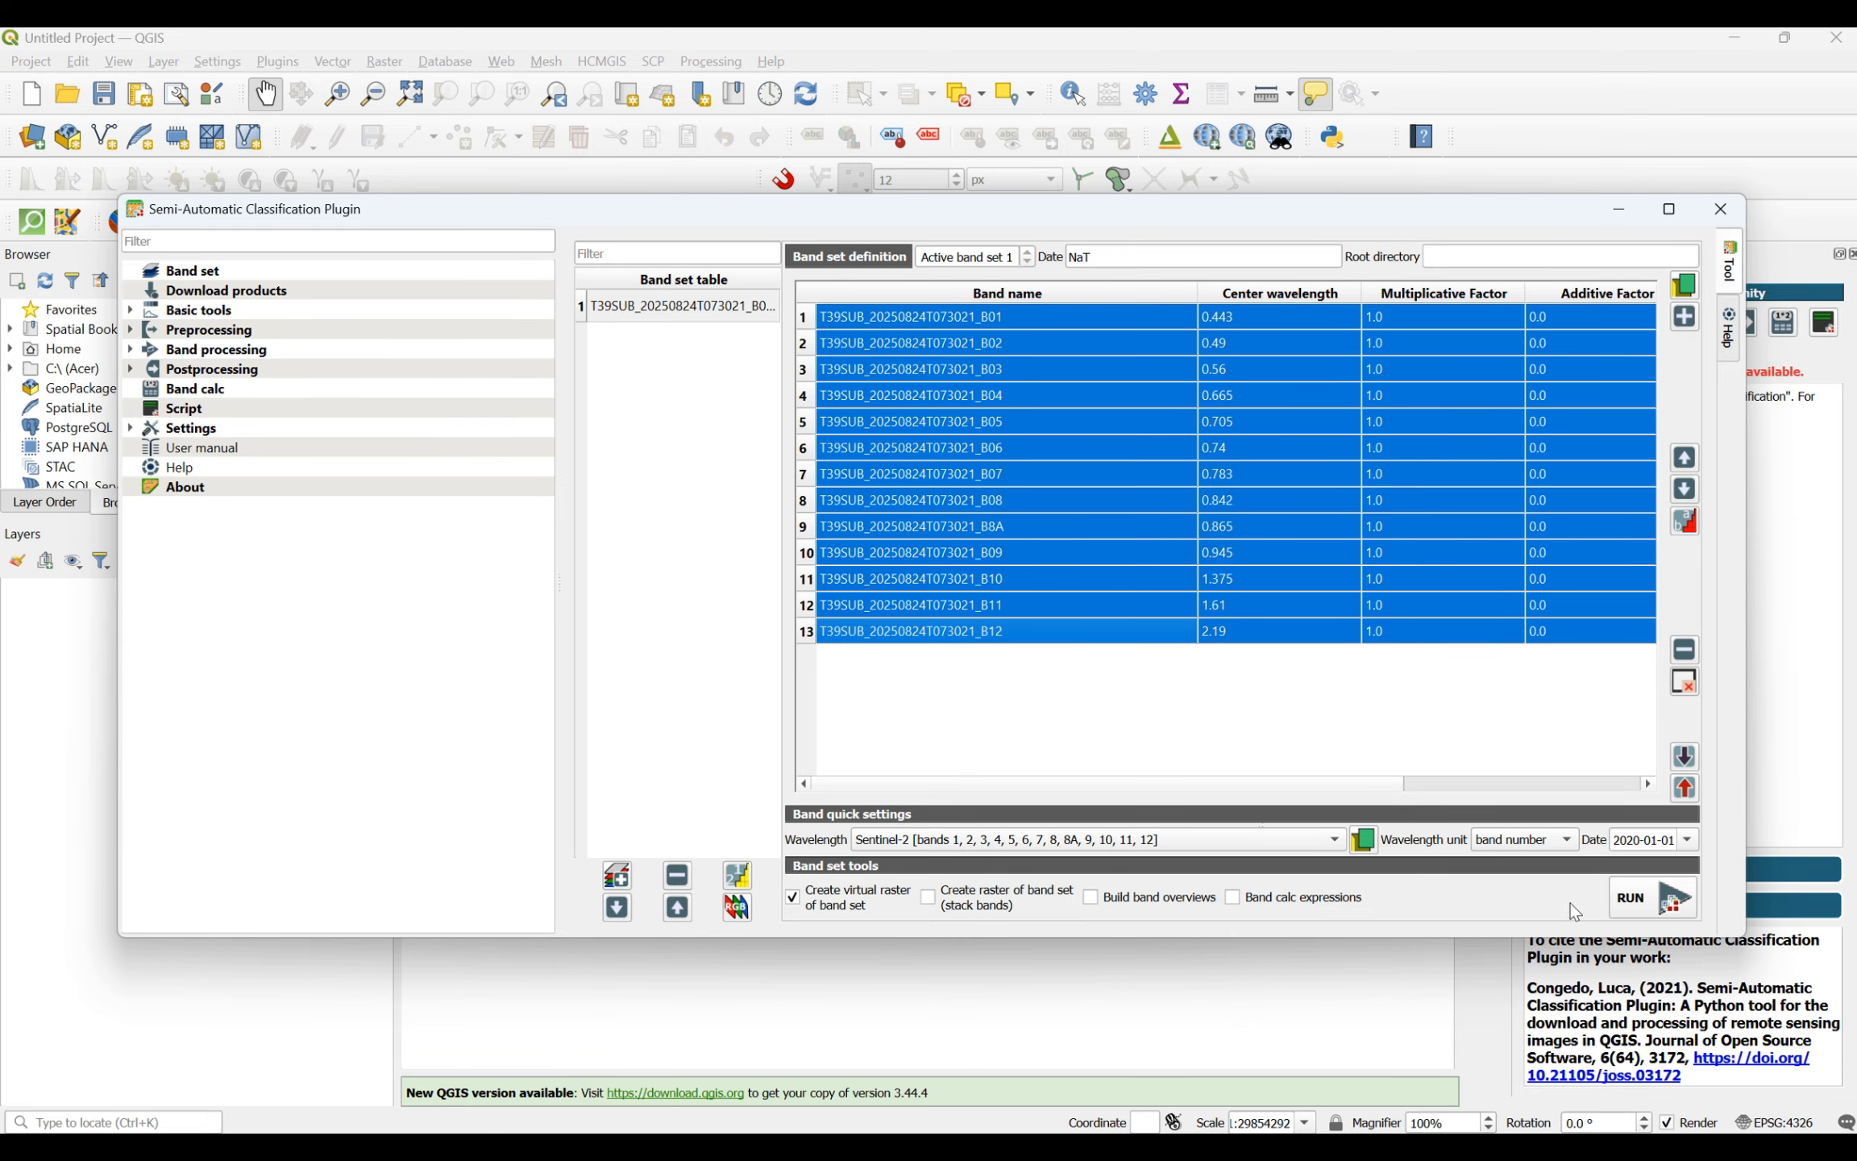
click(1629, 902)
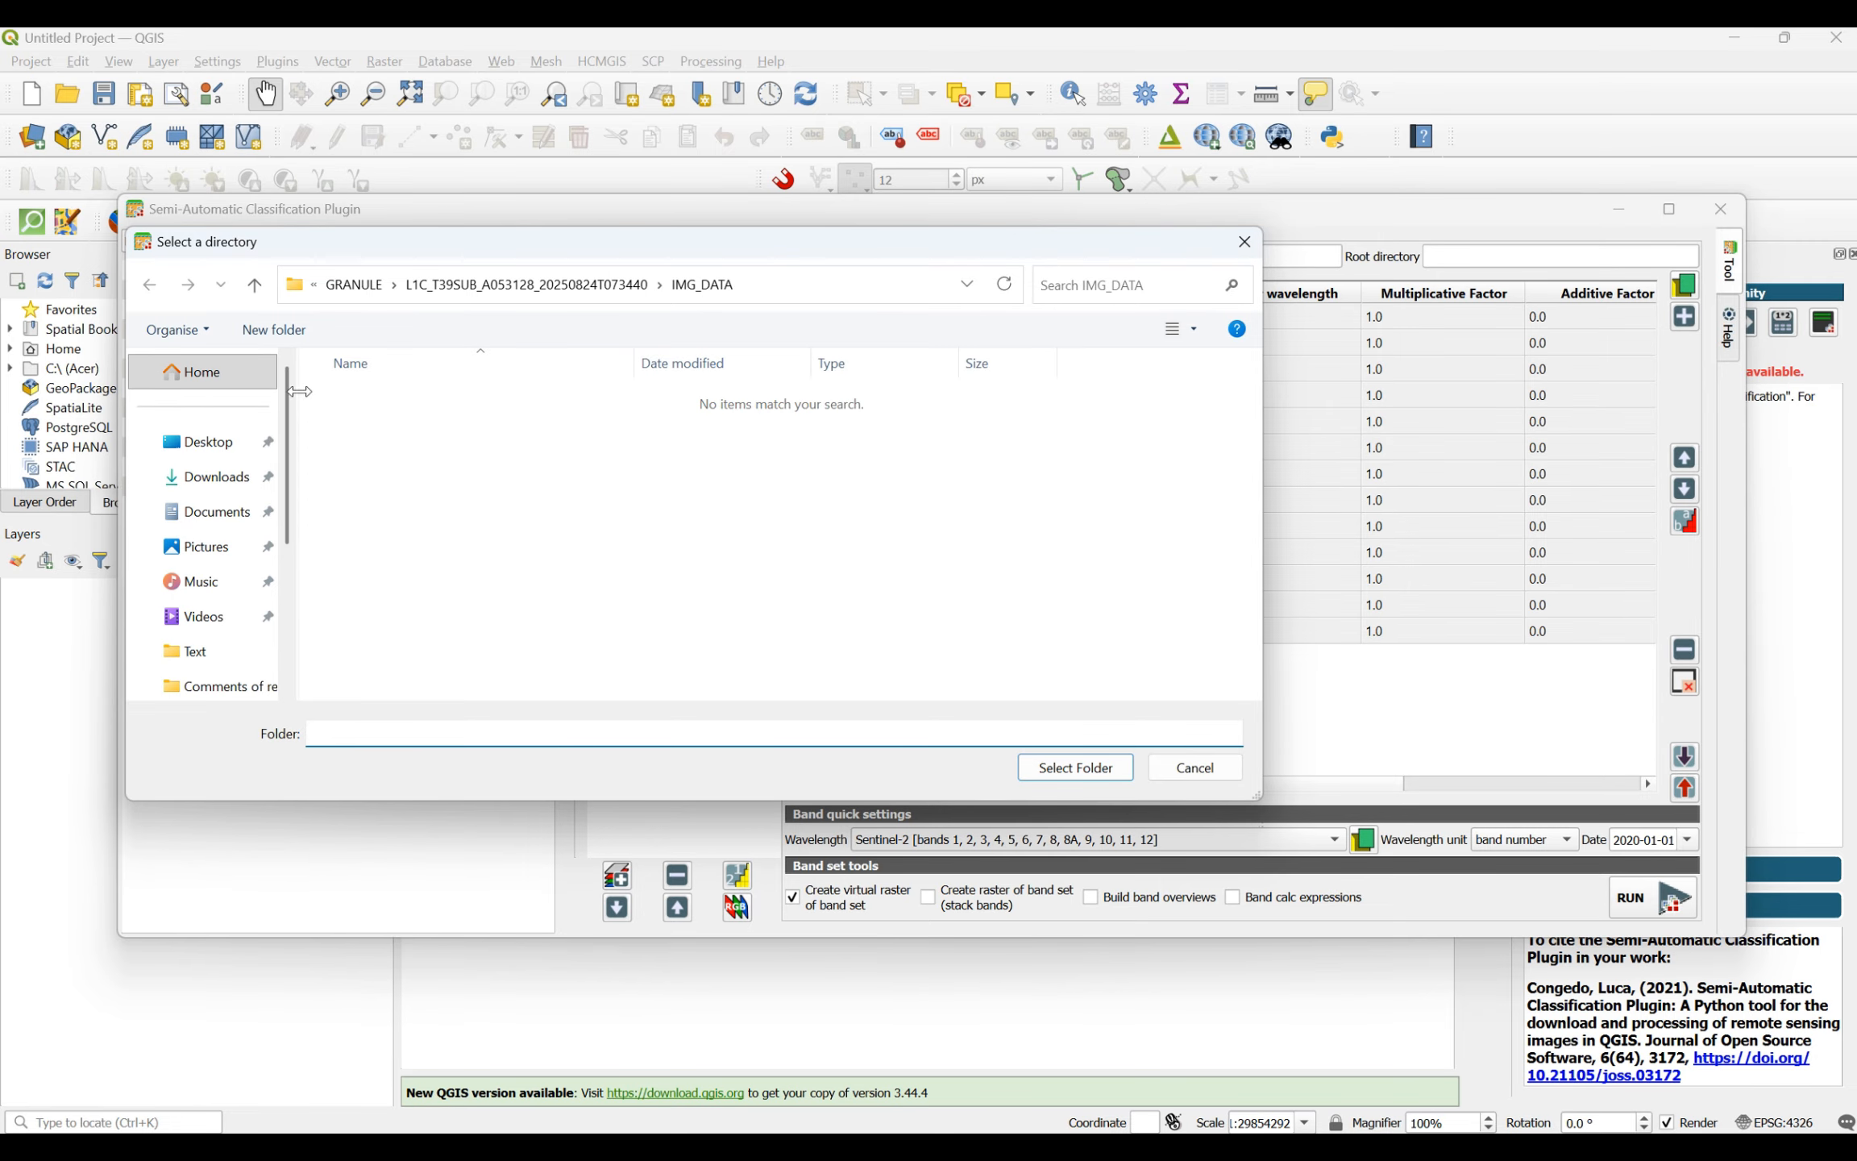
click(355, 284)
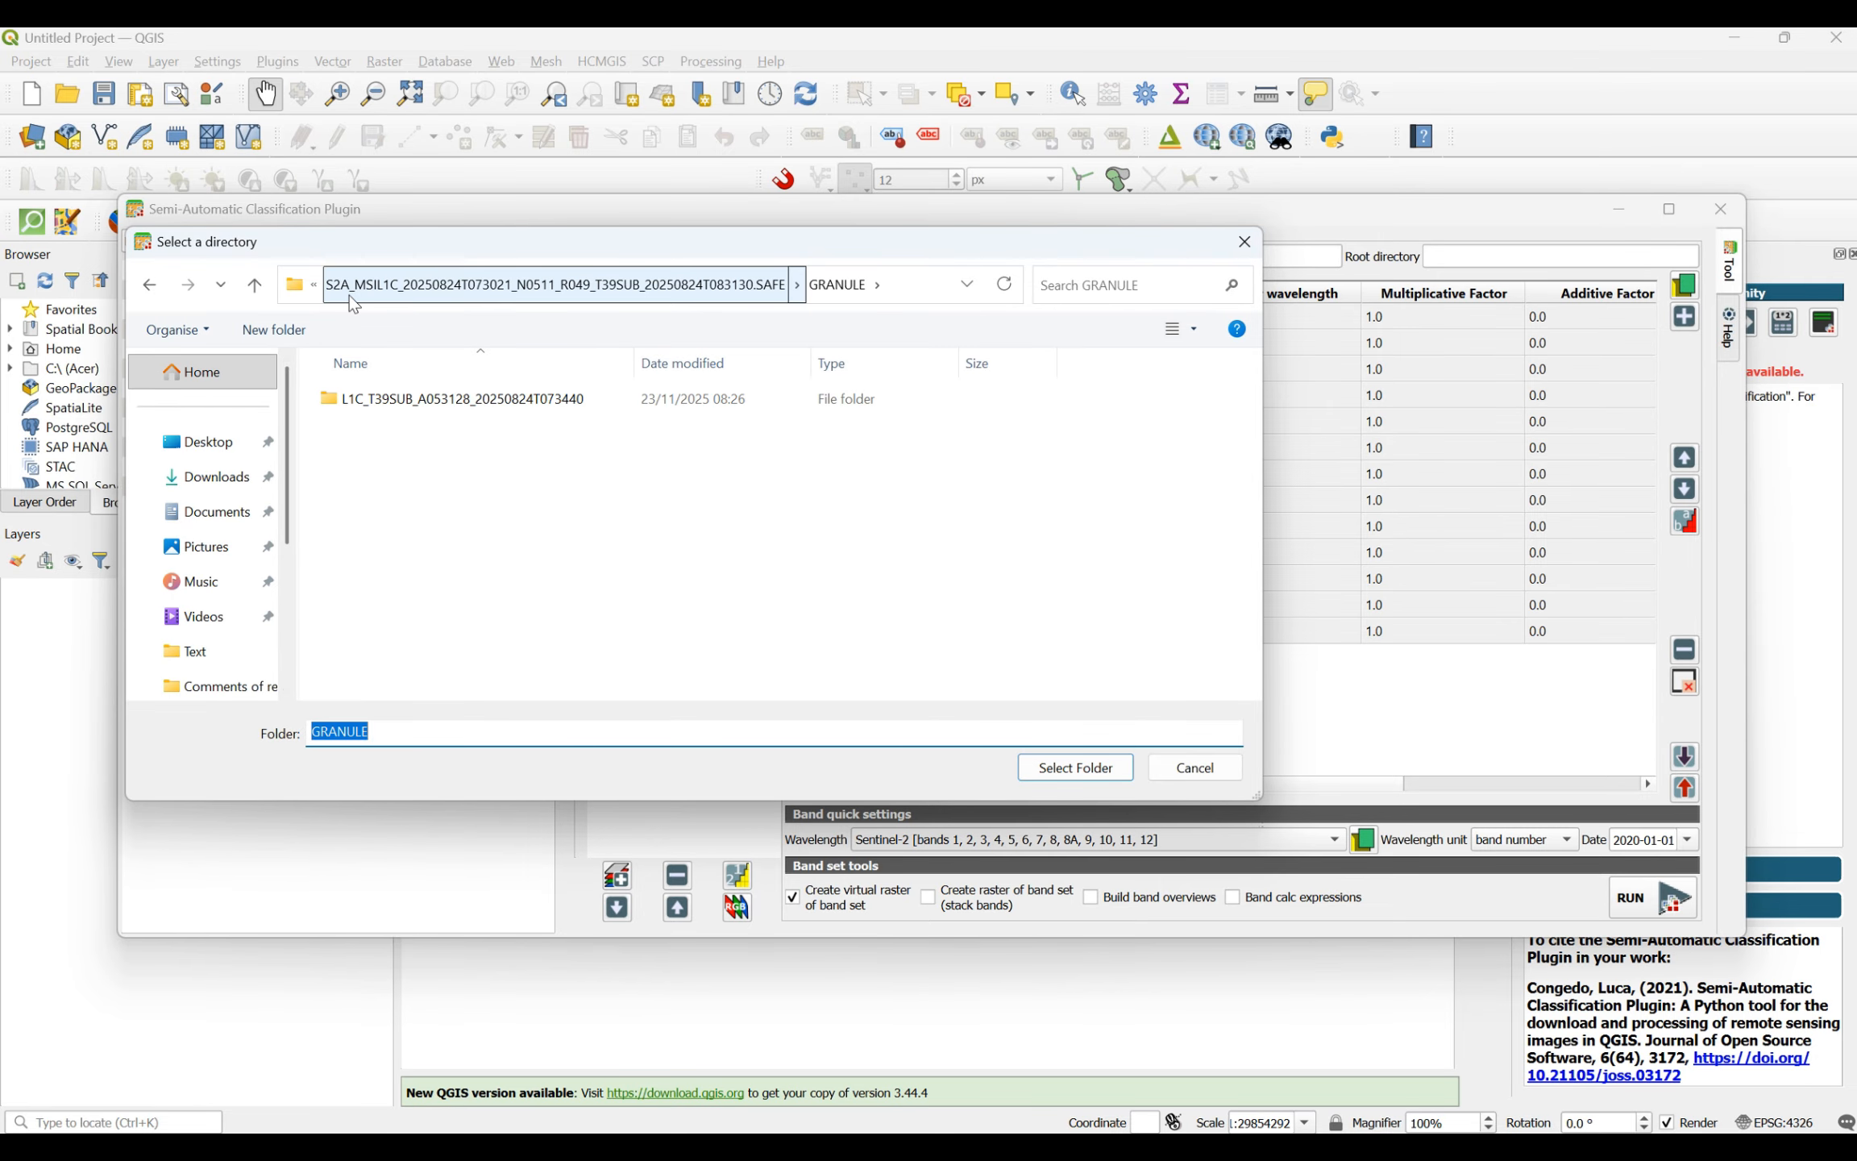
click(349, 294)
click(363, 292)
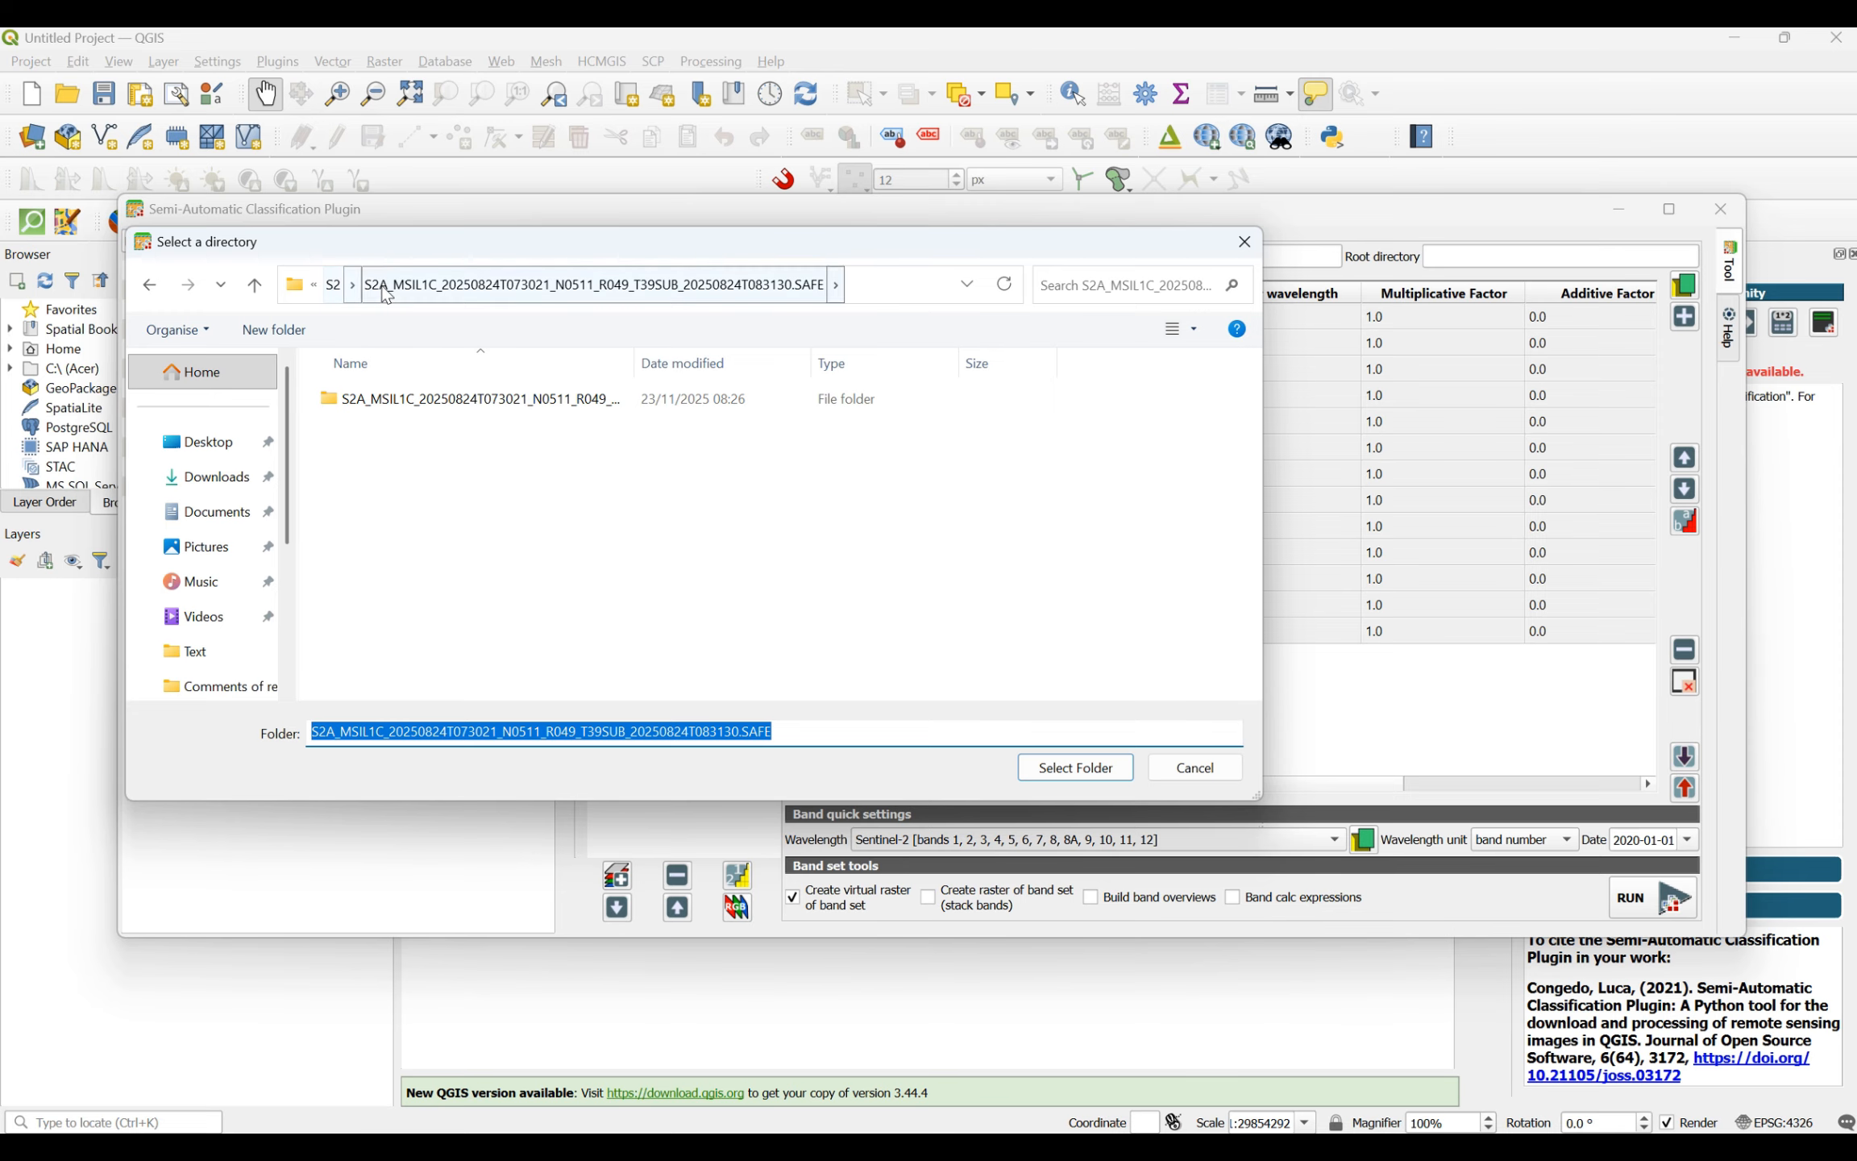
click(336, 294)
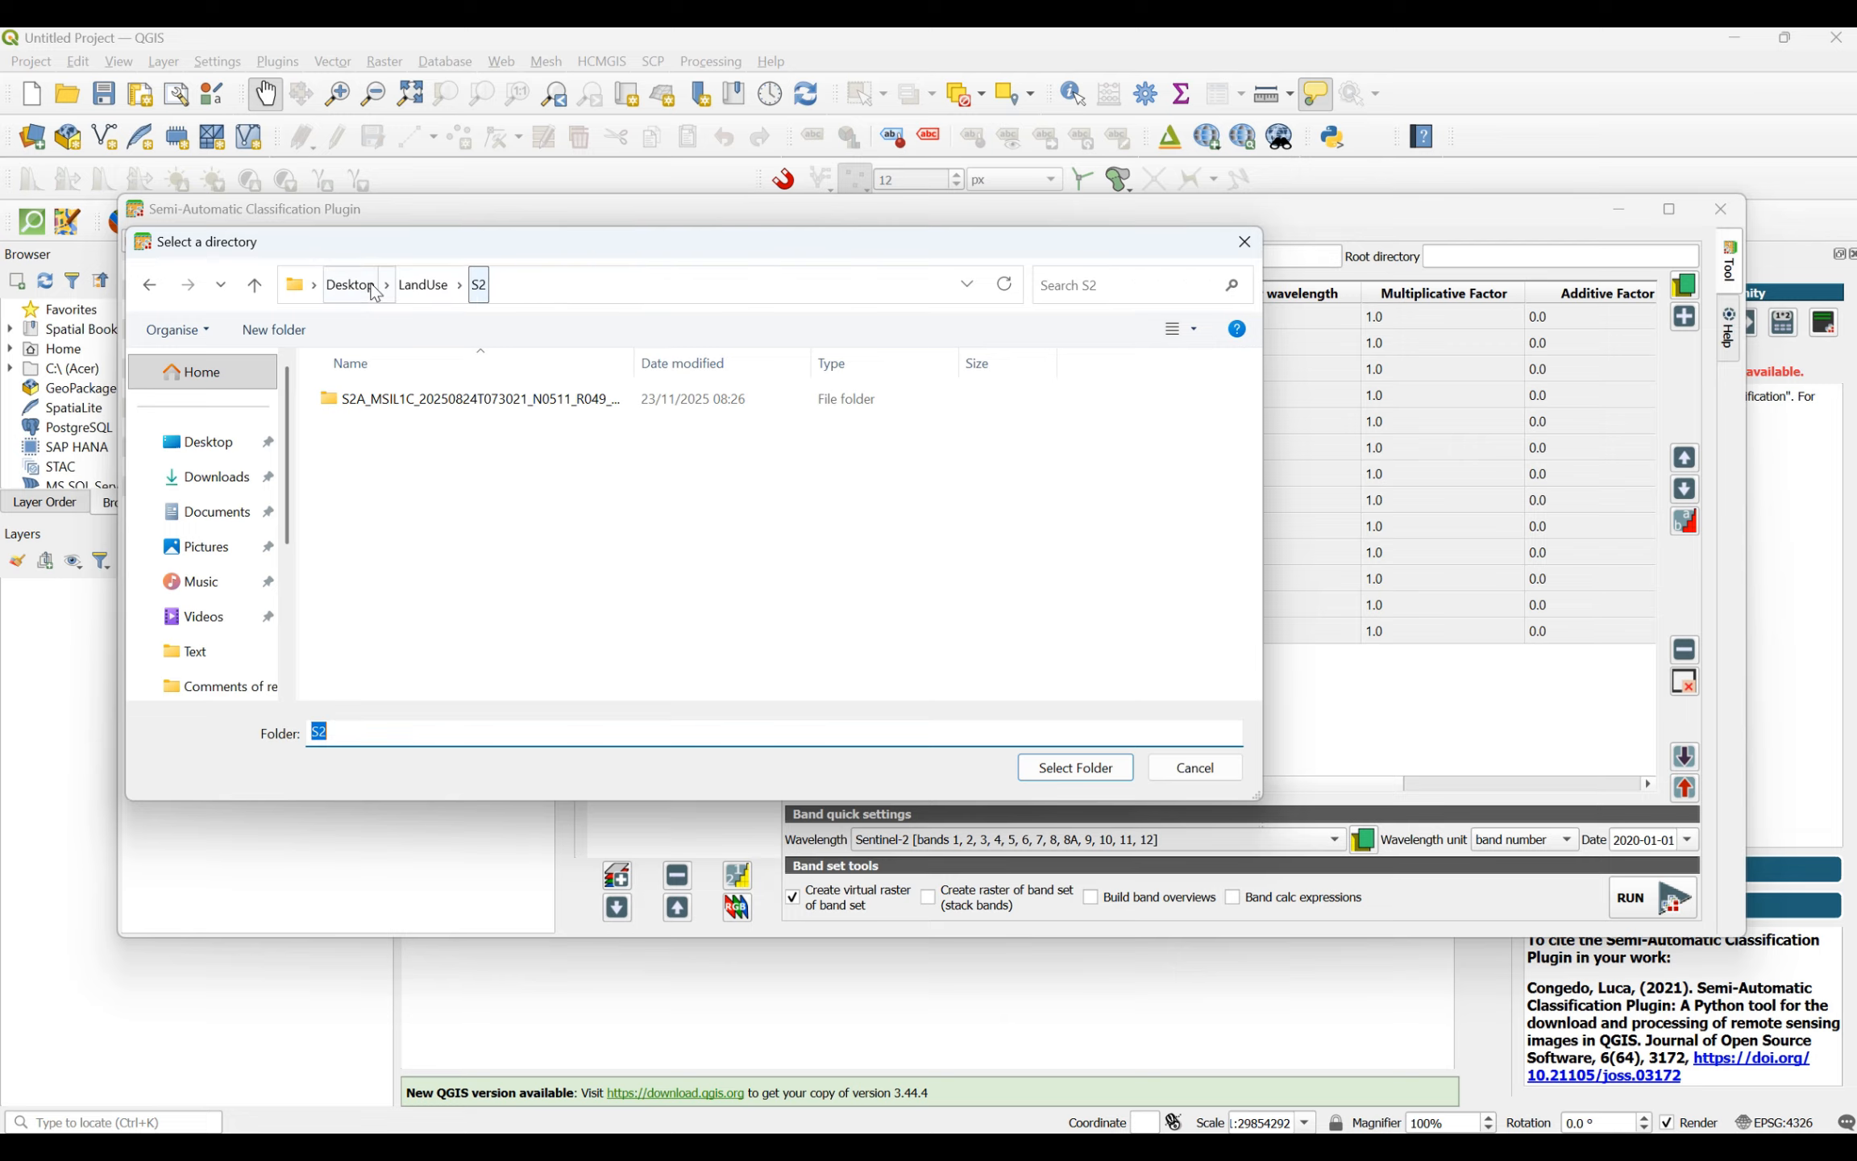
click(418, 298)
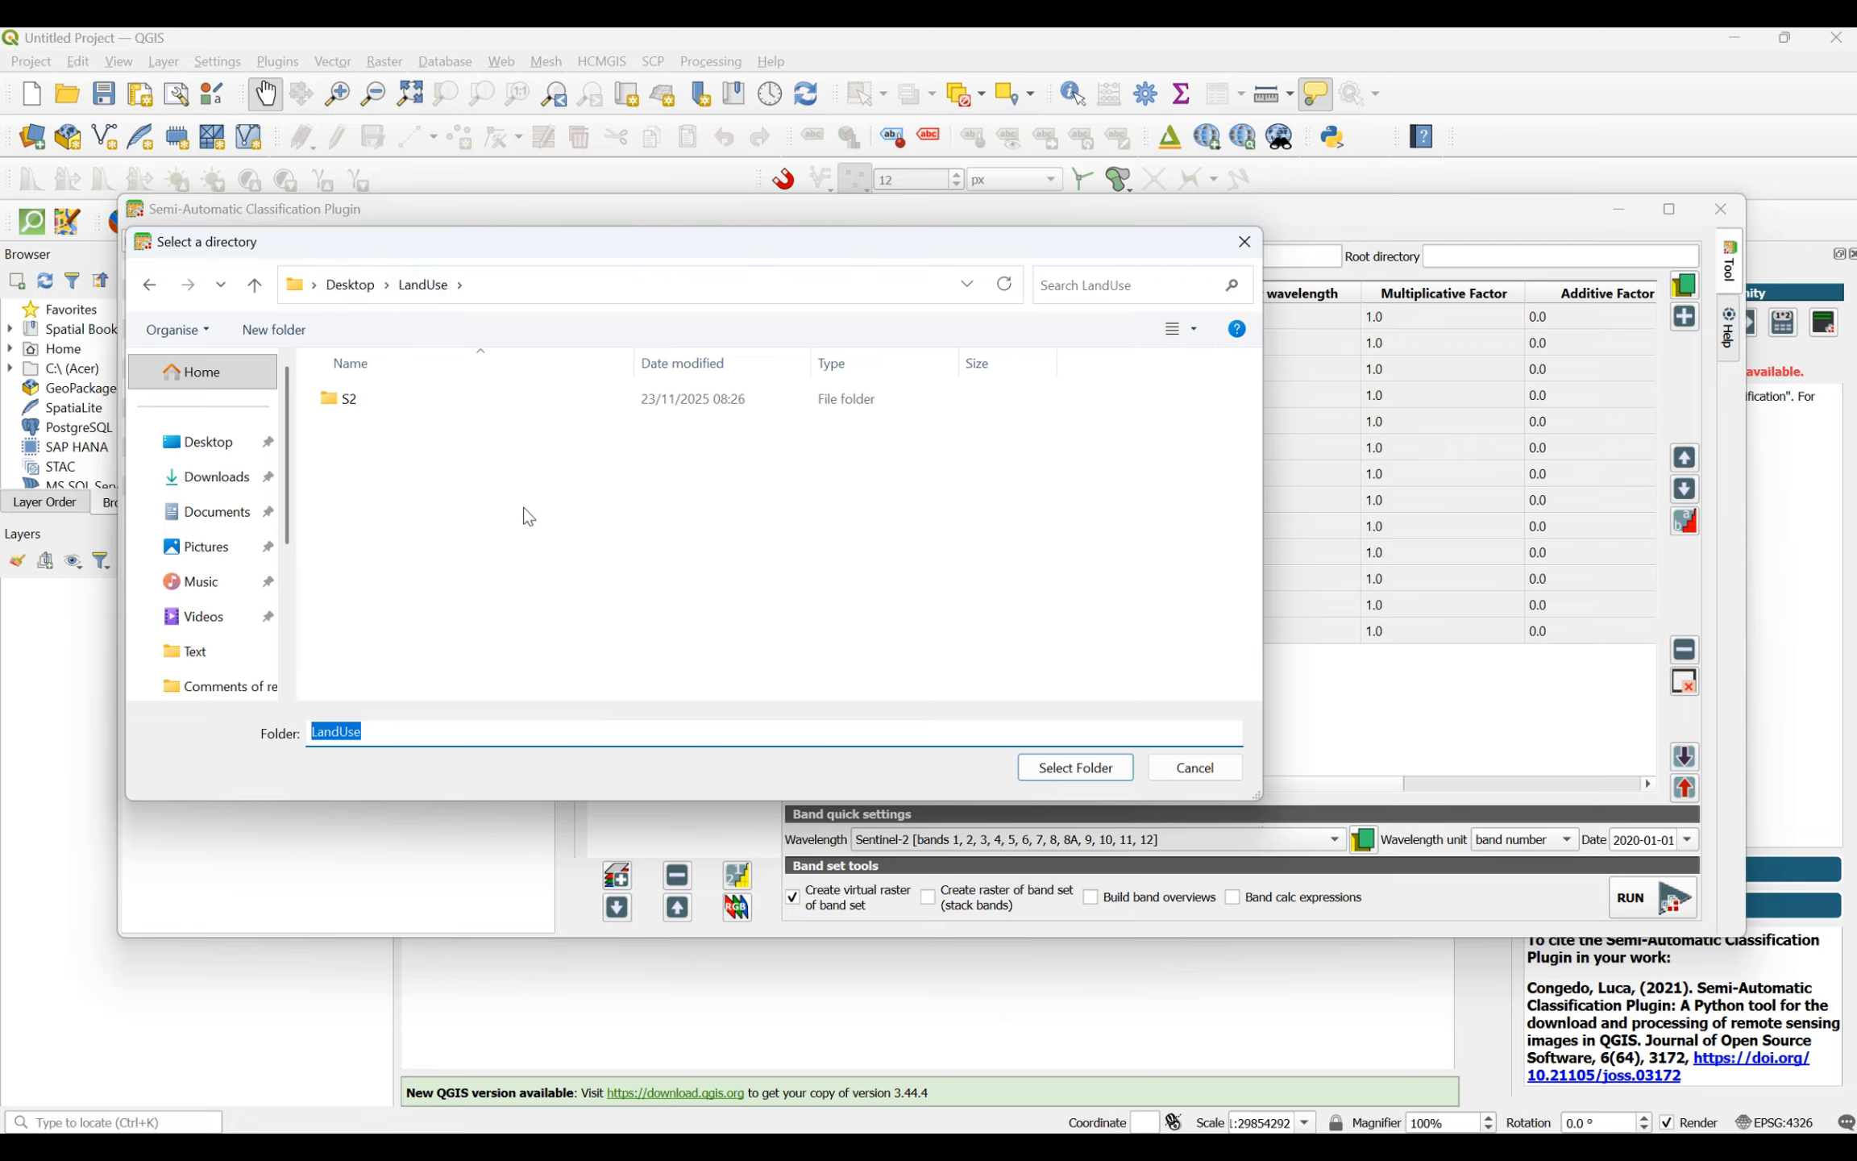
click(350, 285)
double_click(725, 419)
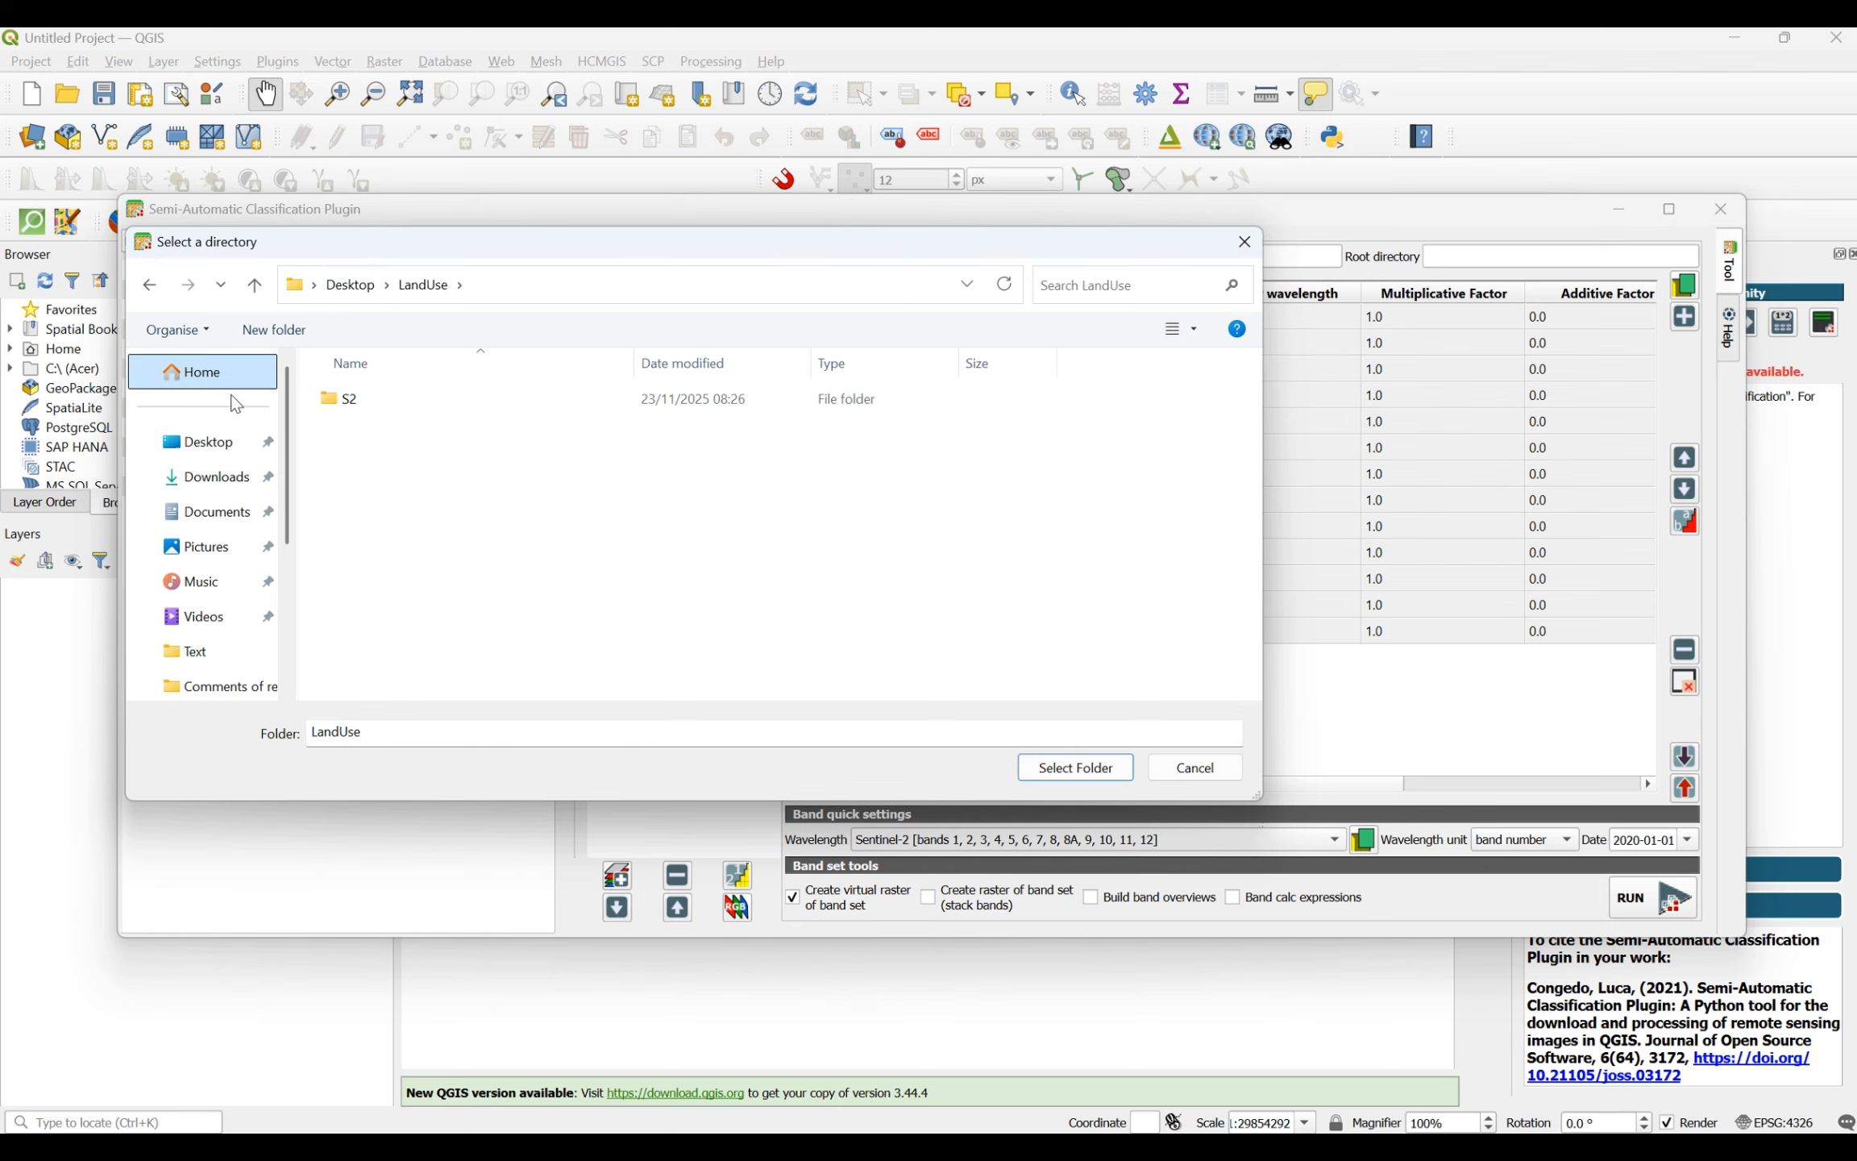
- Create a new folder named BandSet inside LandUse and open it
click(272, 329)
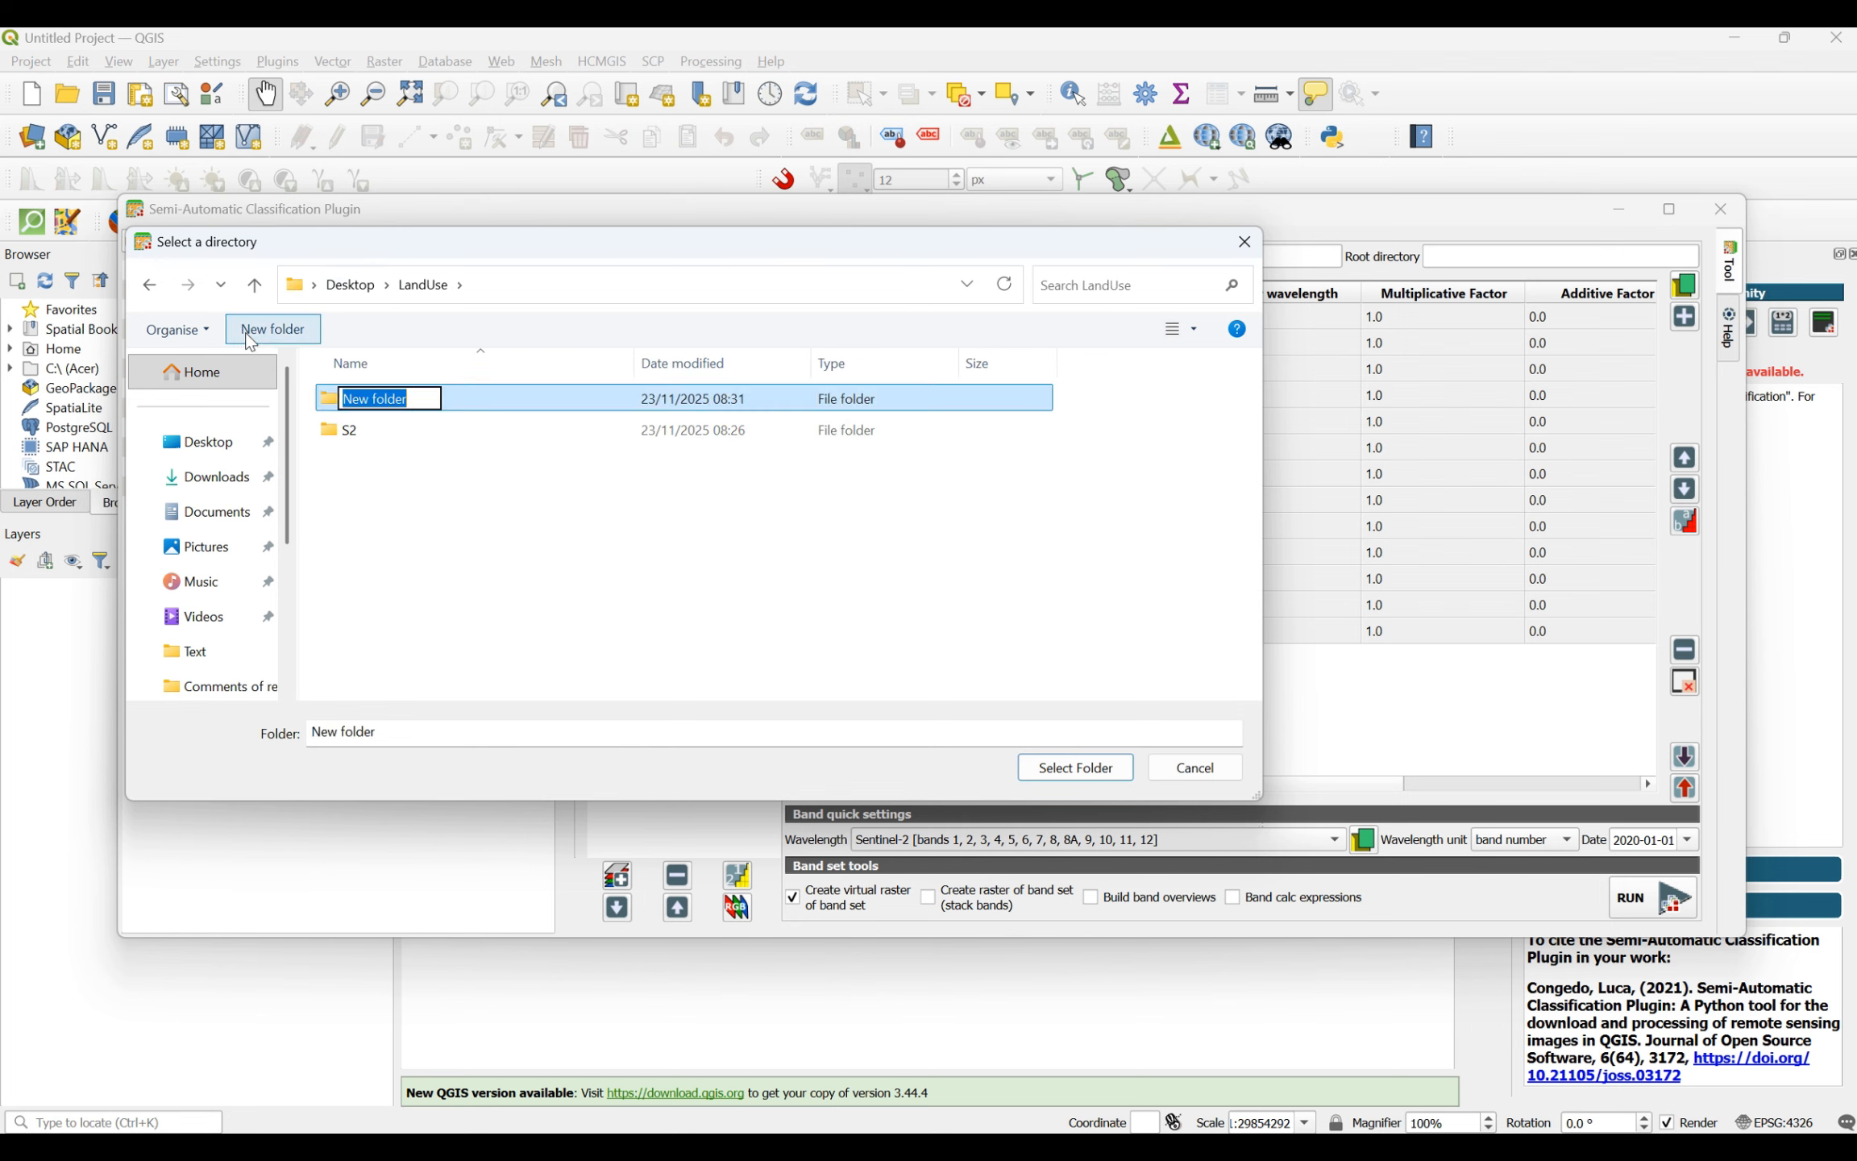
text(BandSet)
key(Return)
key(Return)
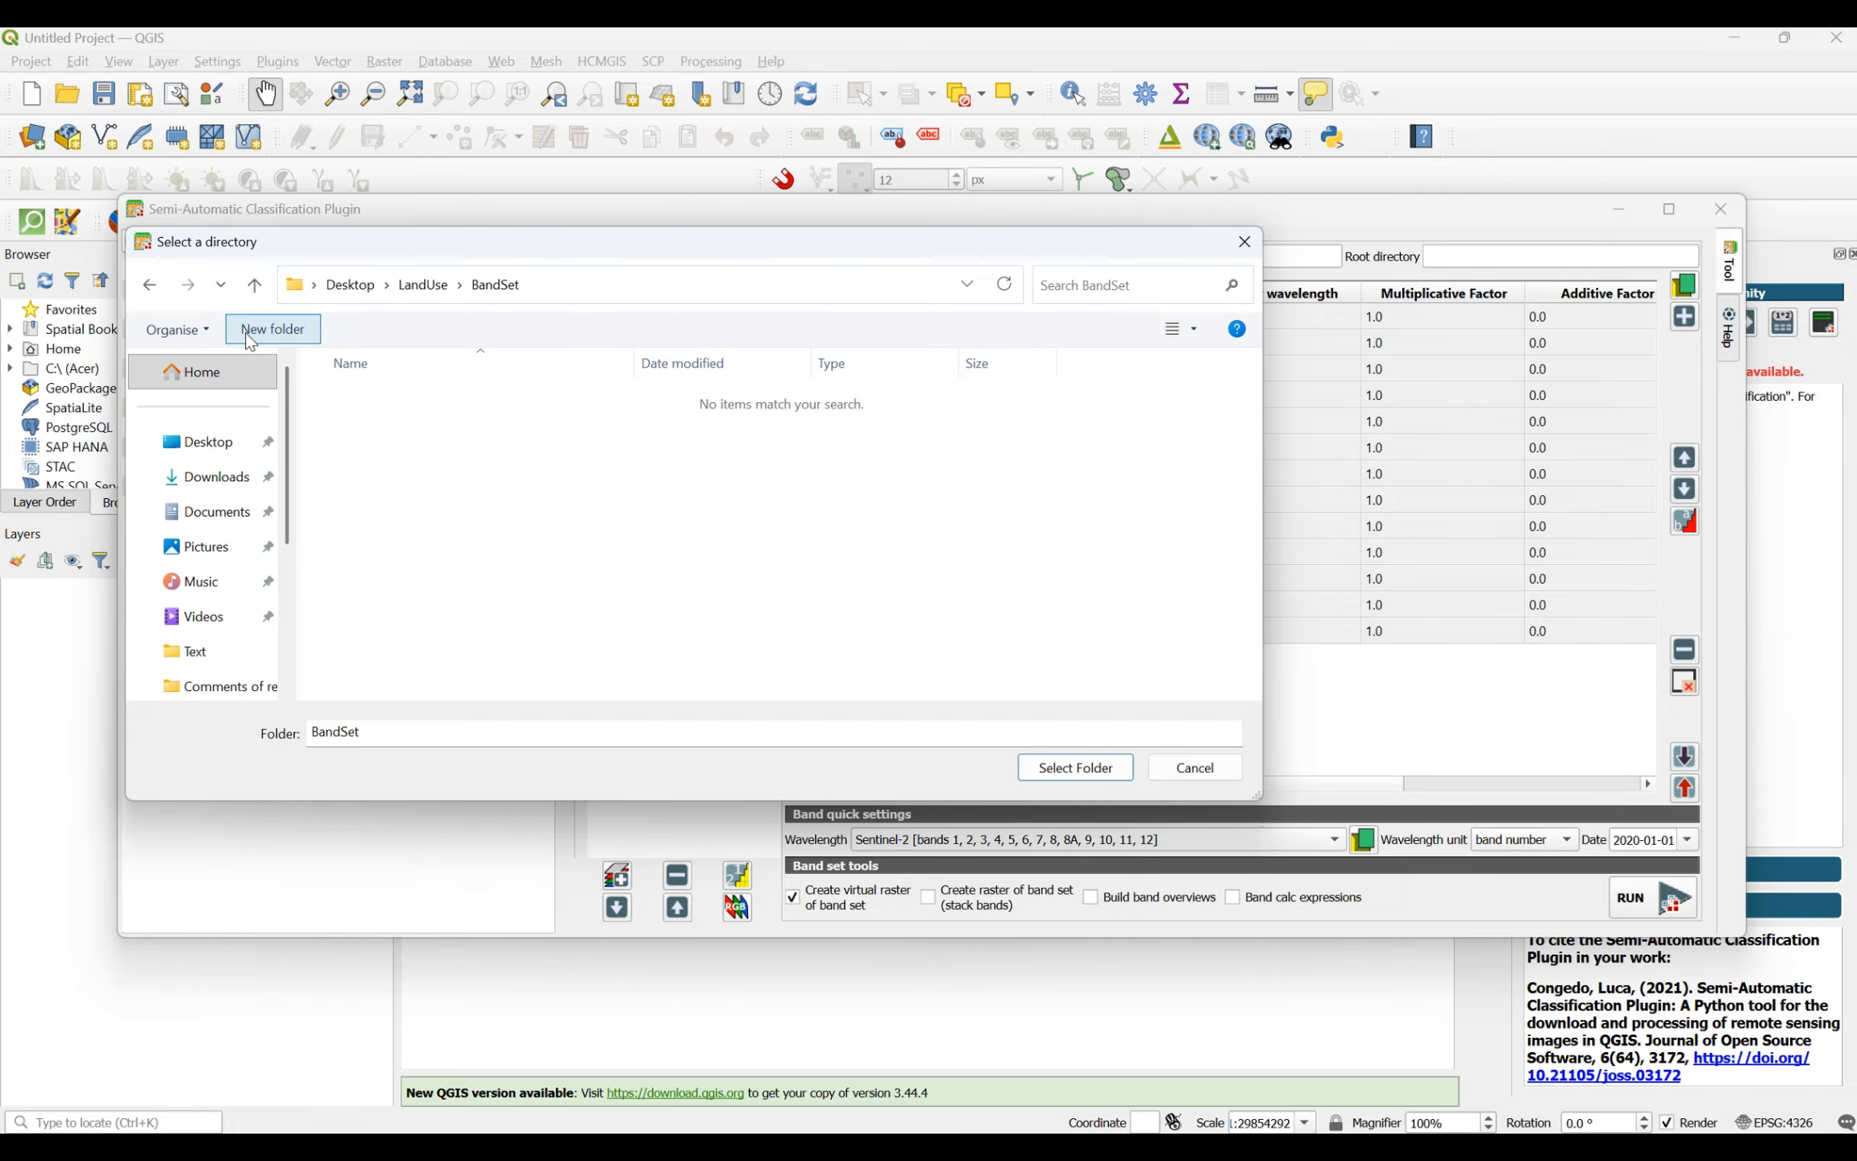
- Choose the BandSet folder in LandUse as the virtual raster's output directory and minimise the plugin window
click(424, 285)
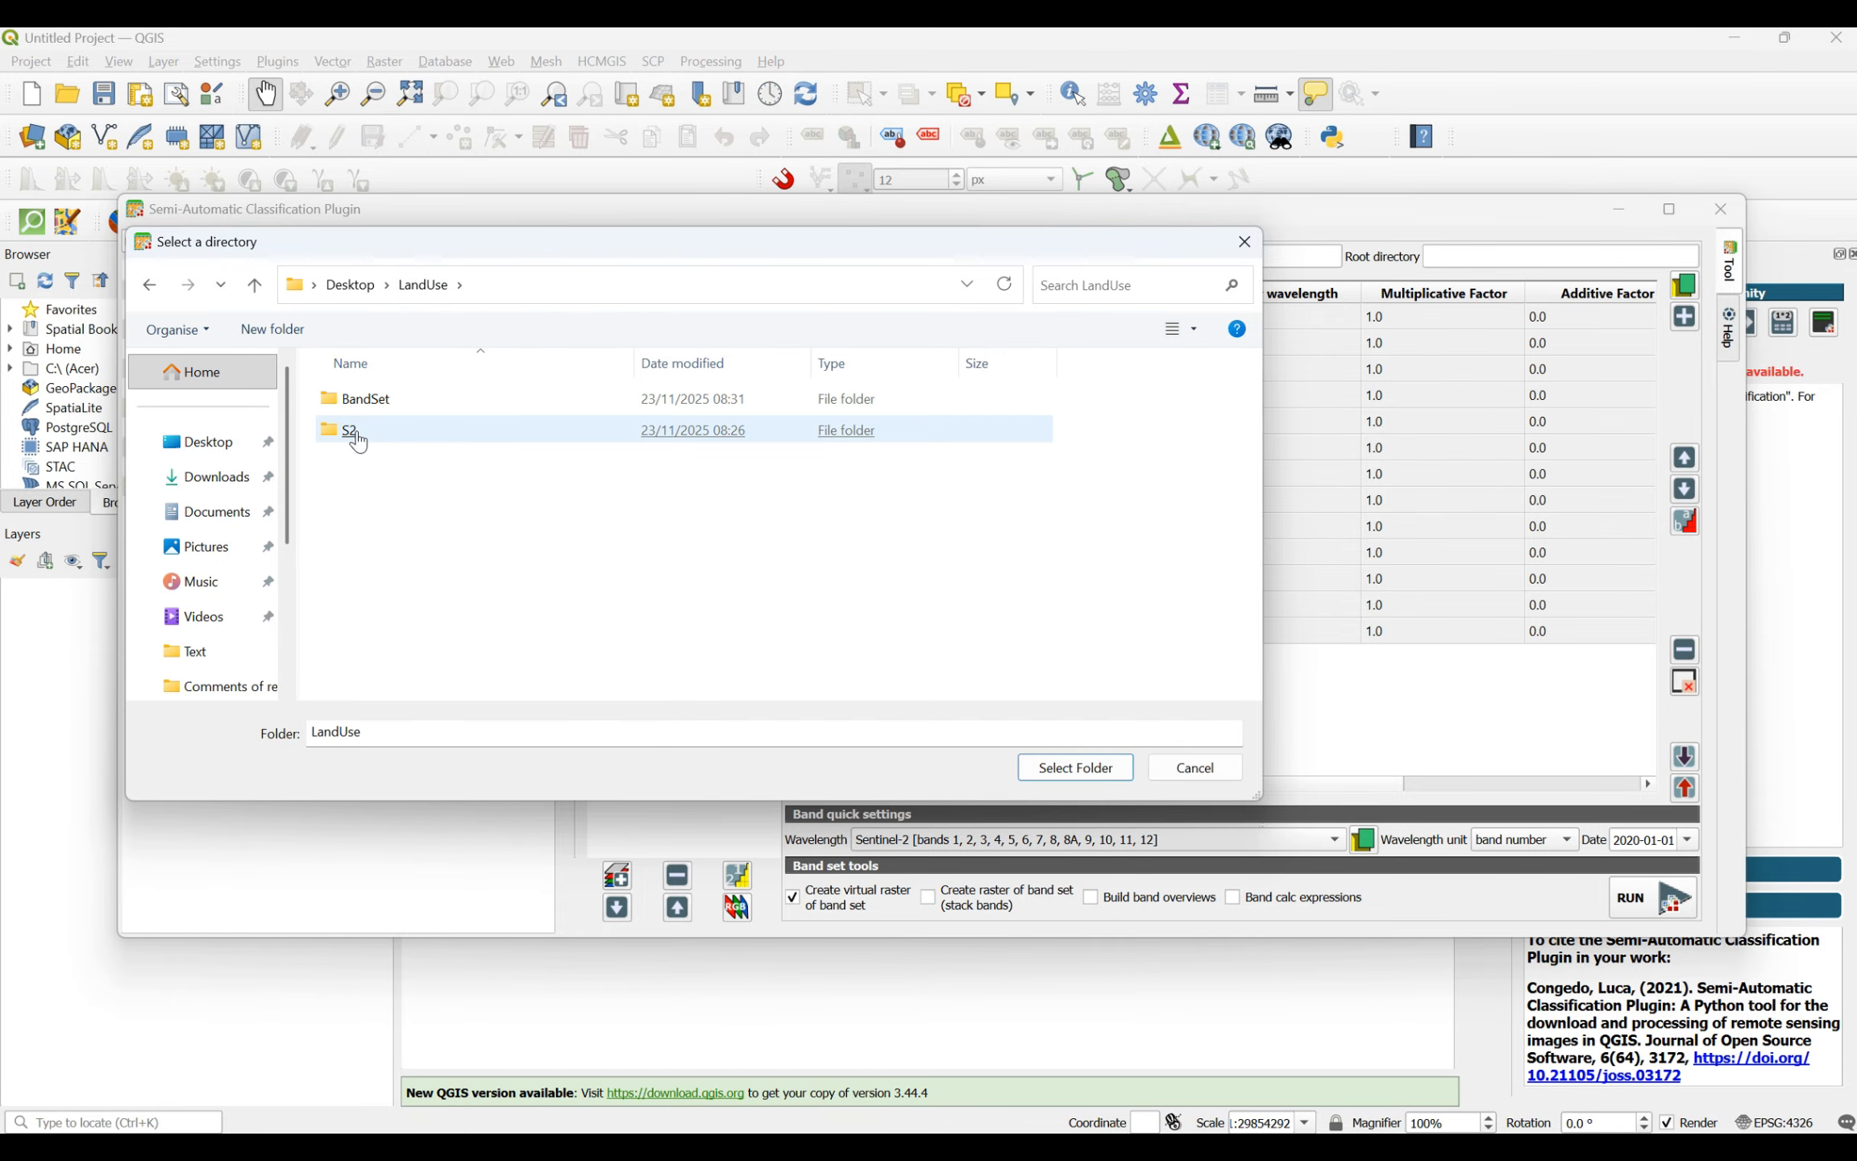
click(378, 405)
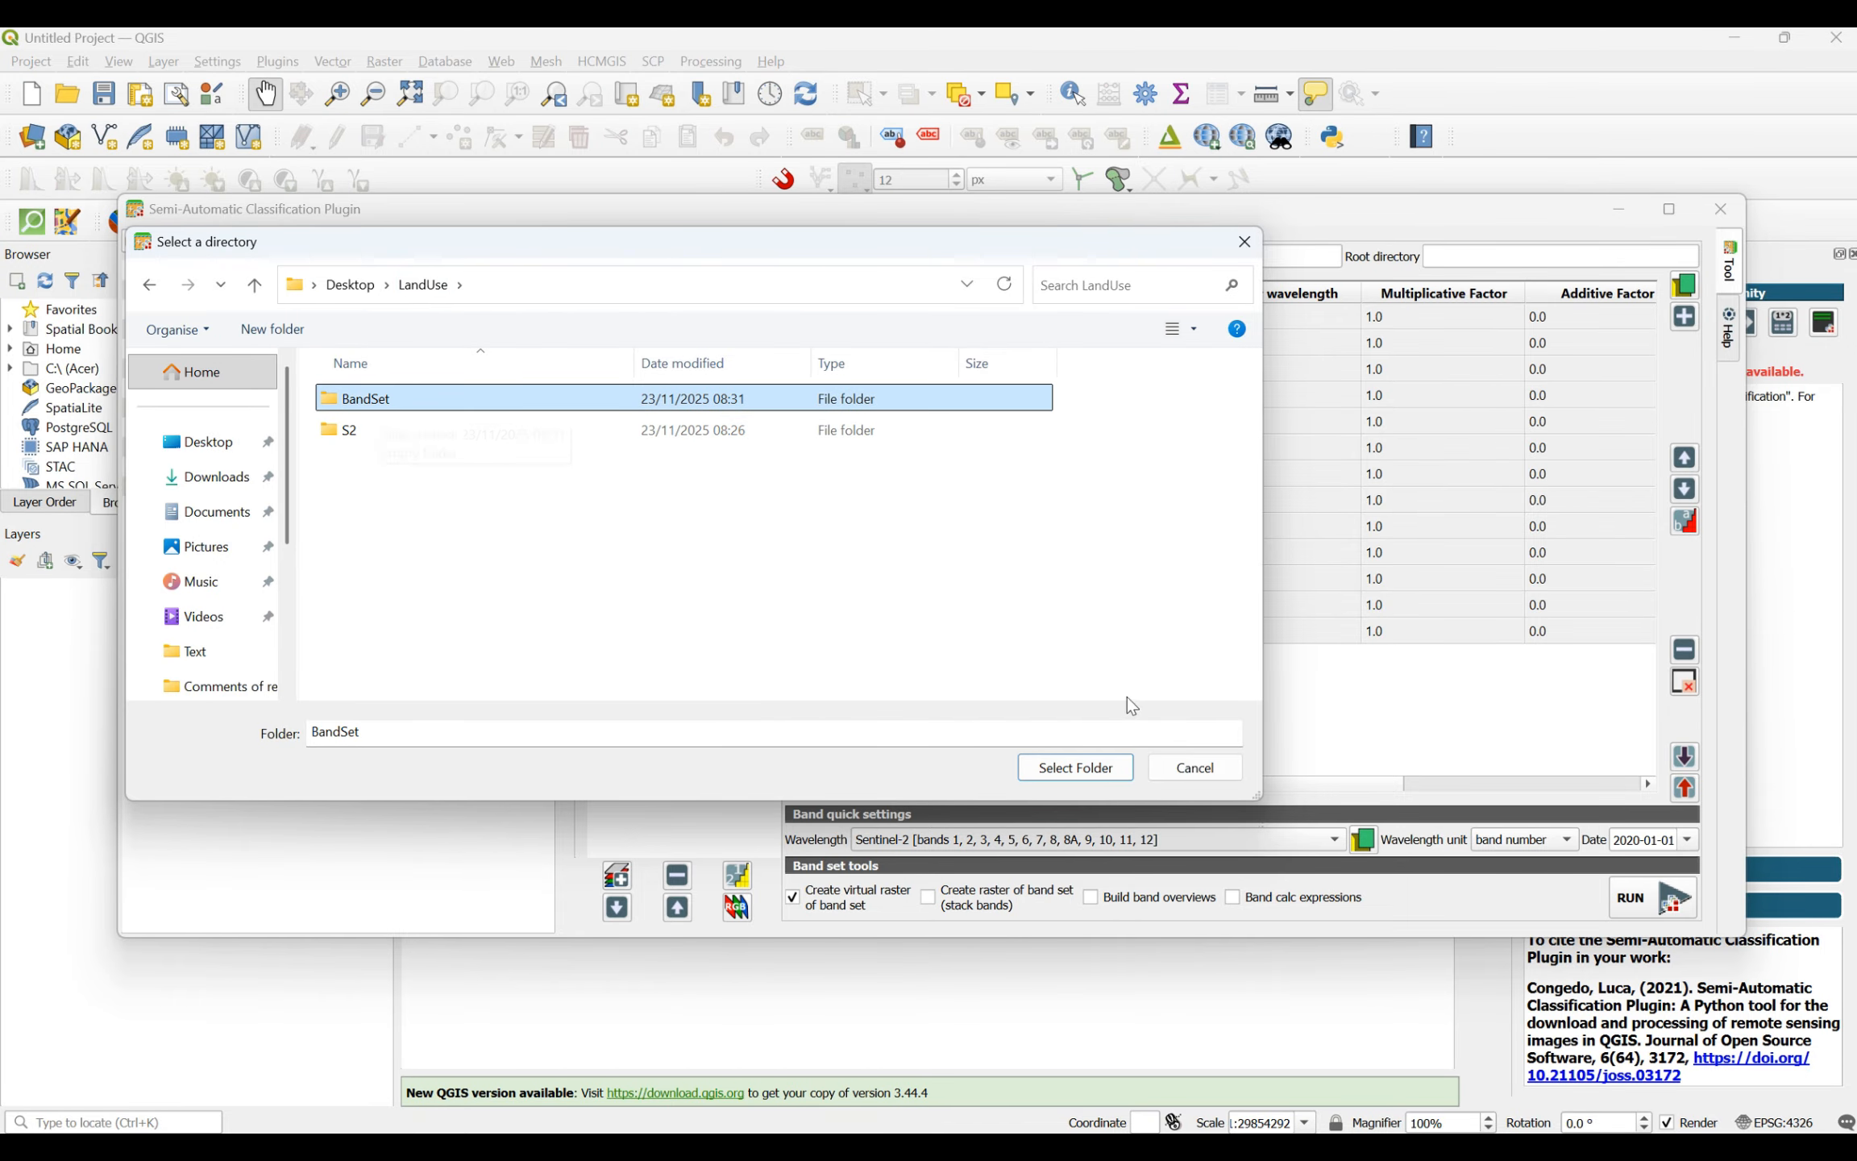
click(1087, 770)
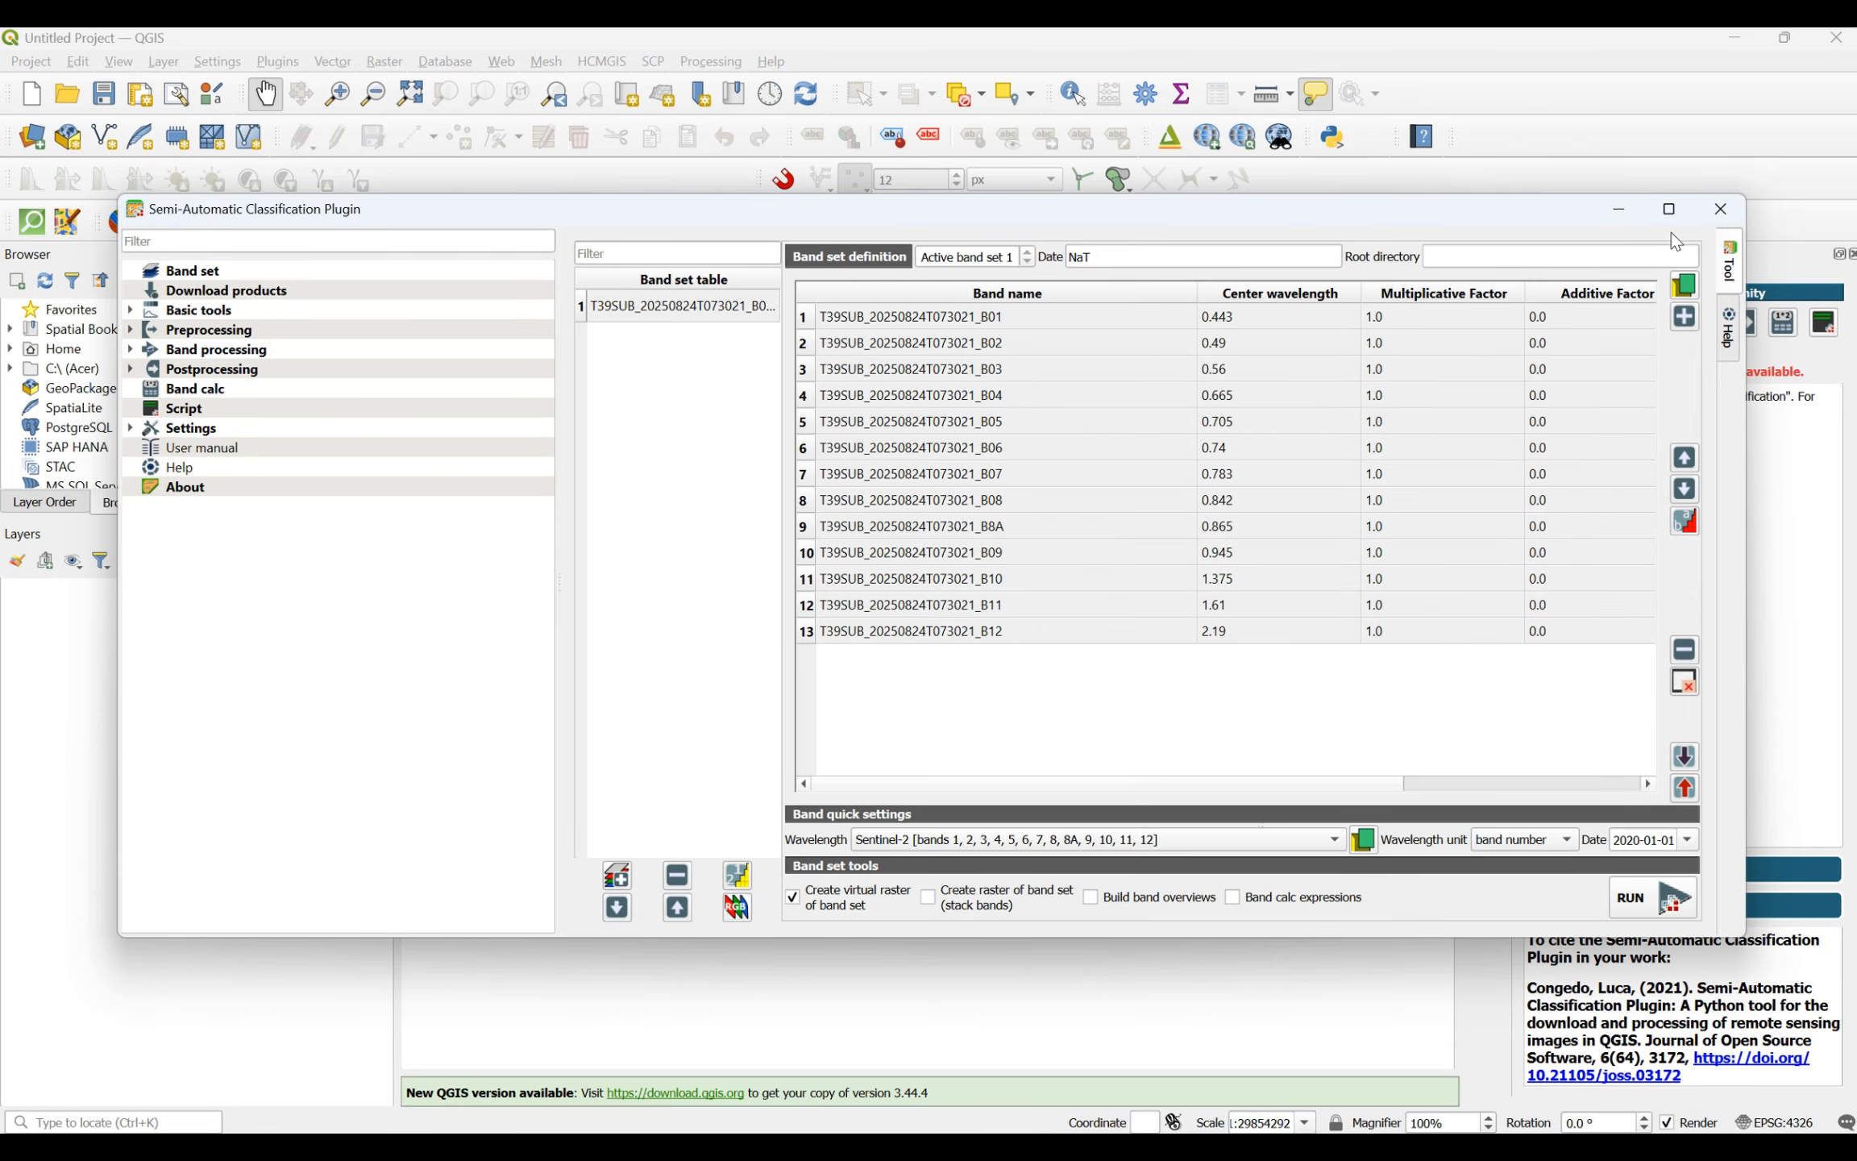
click(1641, 219)
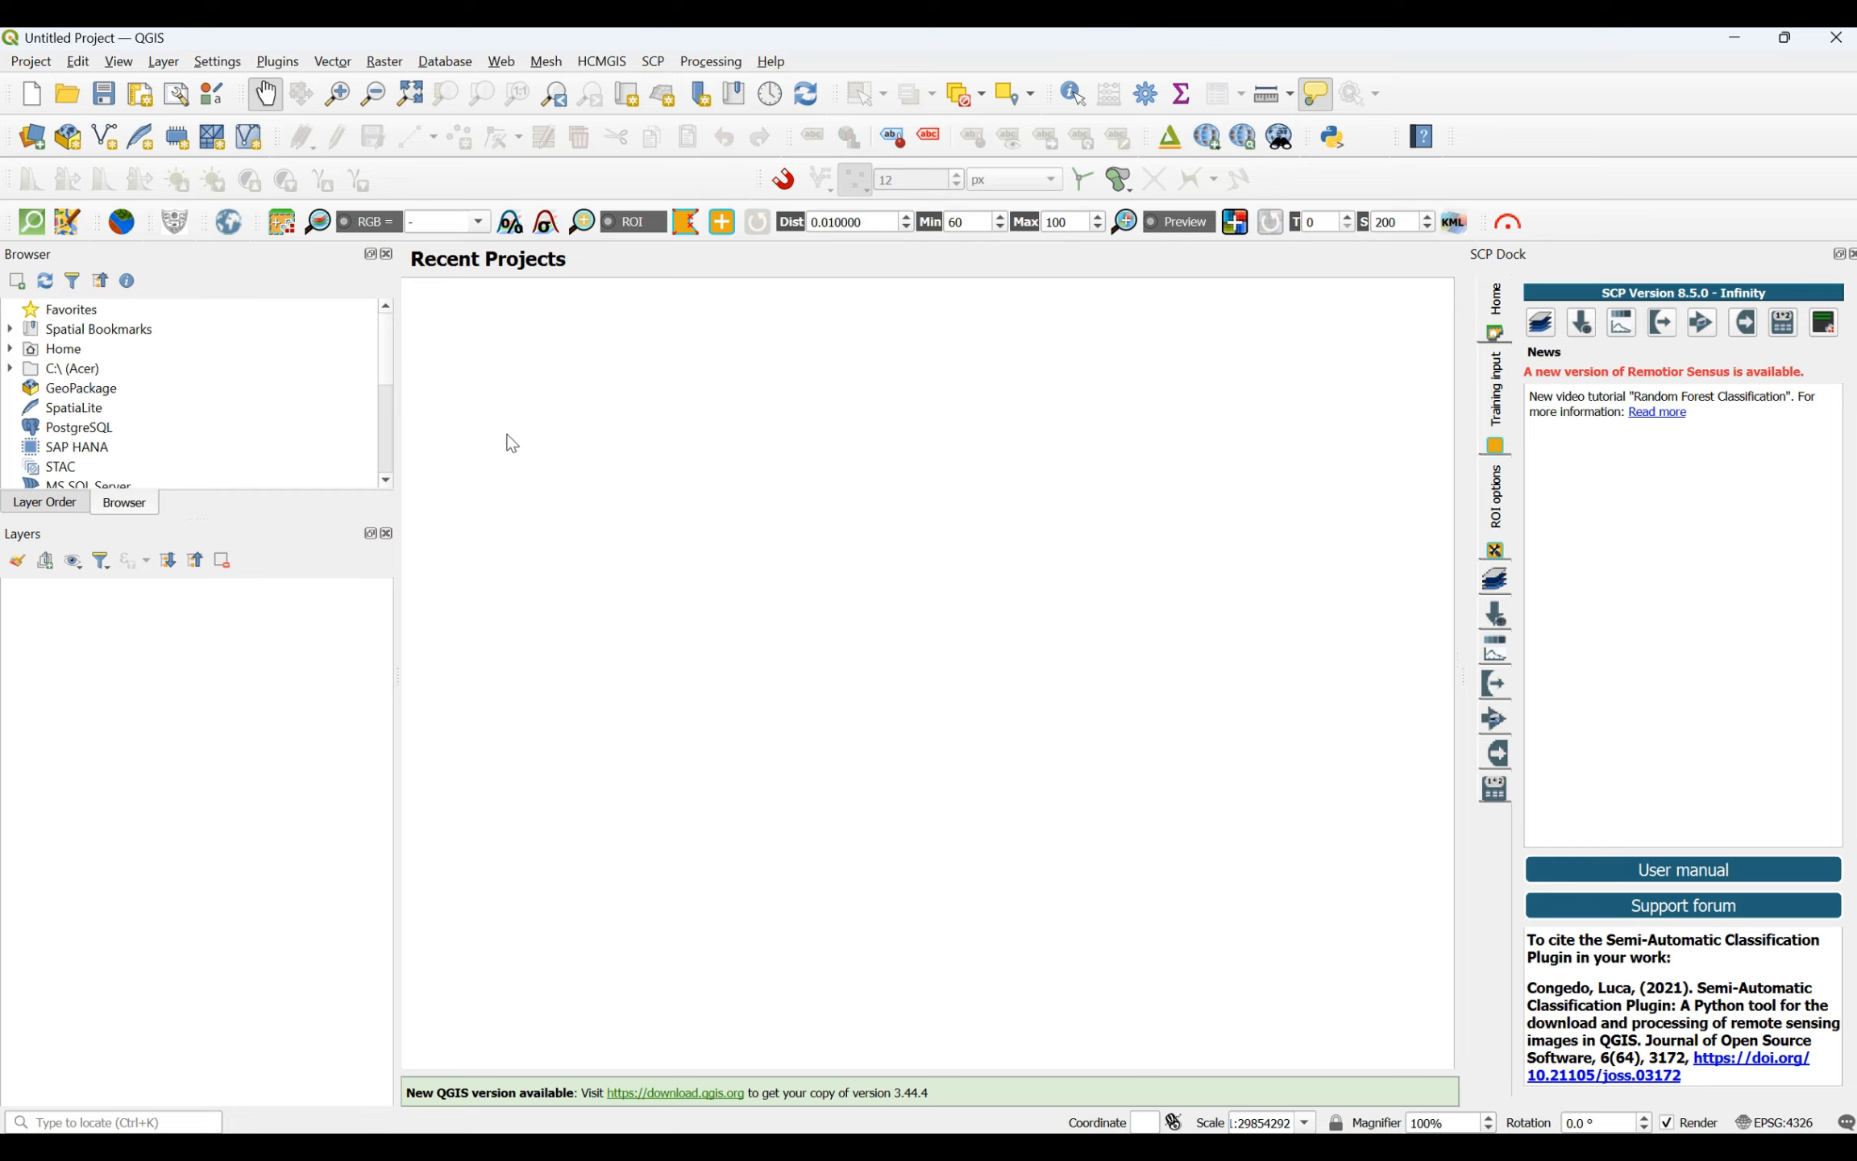
- Display band set 1 as a 4-3-2 colour composite and open the training input settings
click(481, 224)
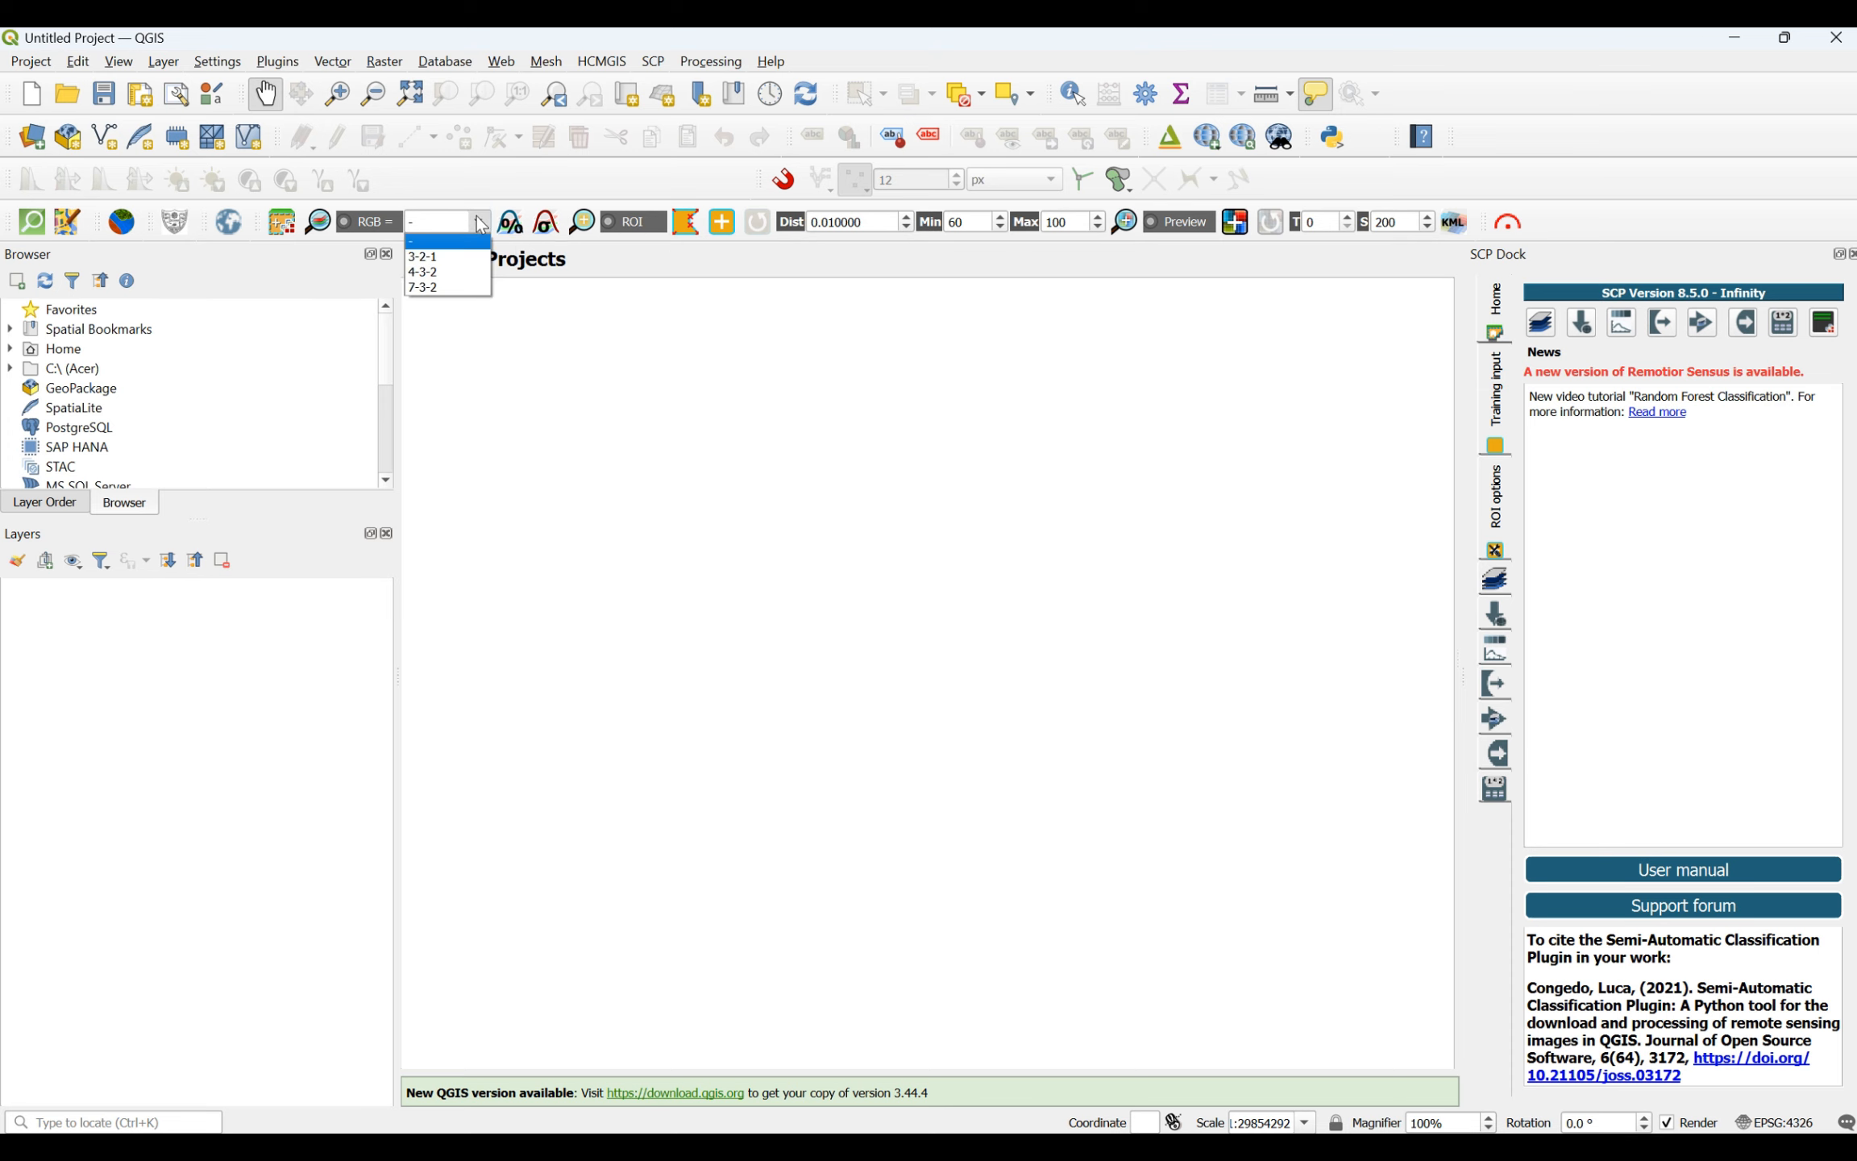
click(458, 272)
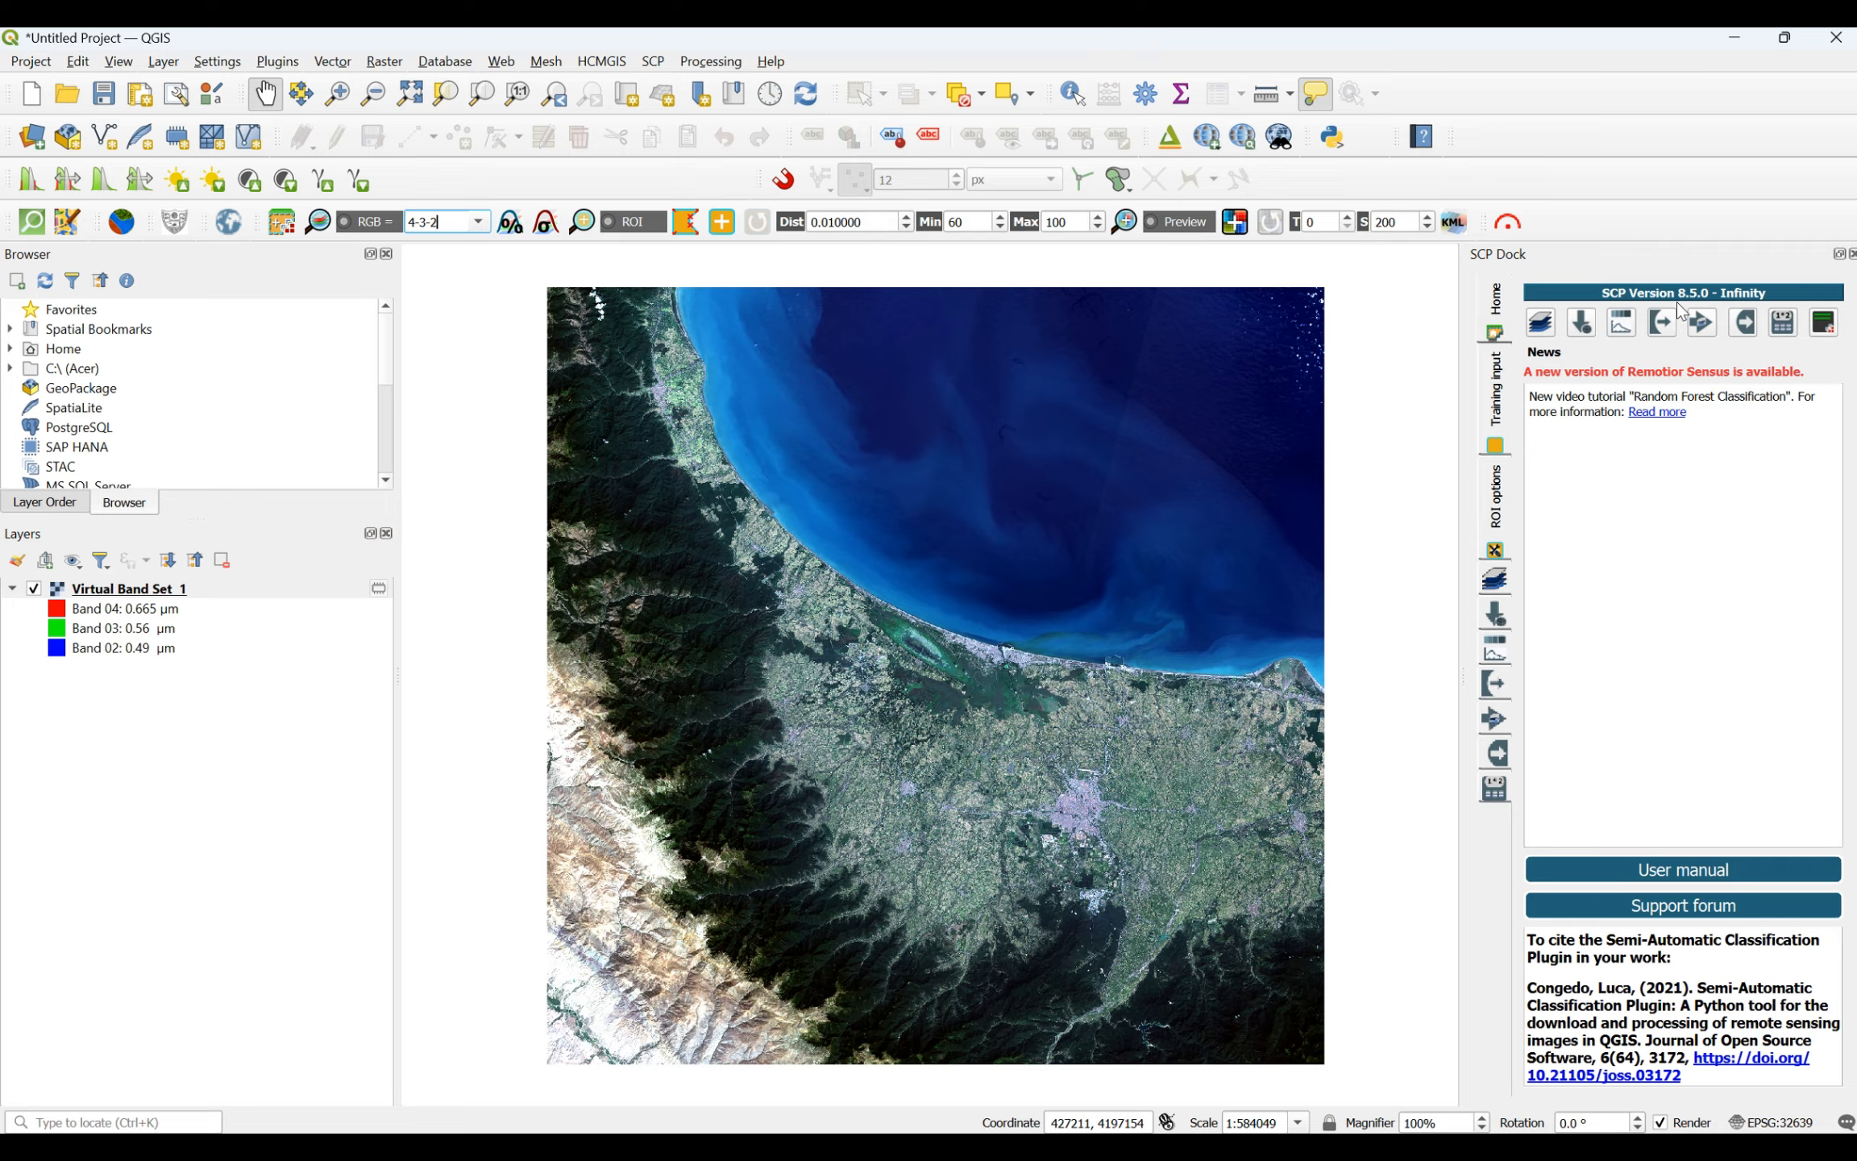
click(1501, 404)
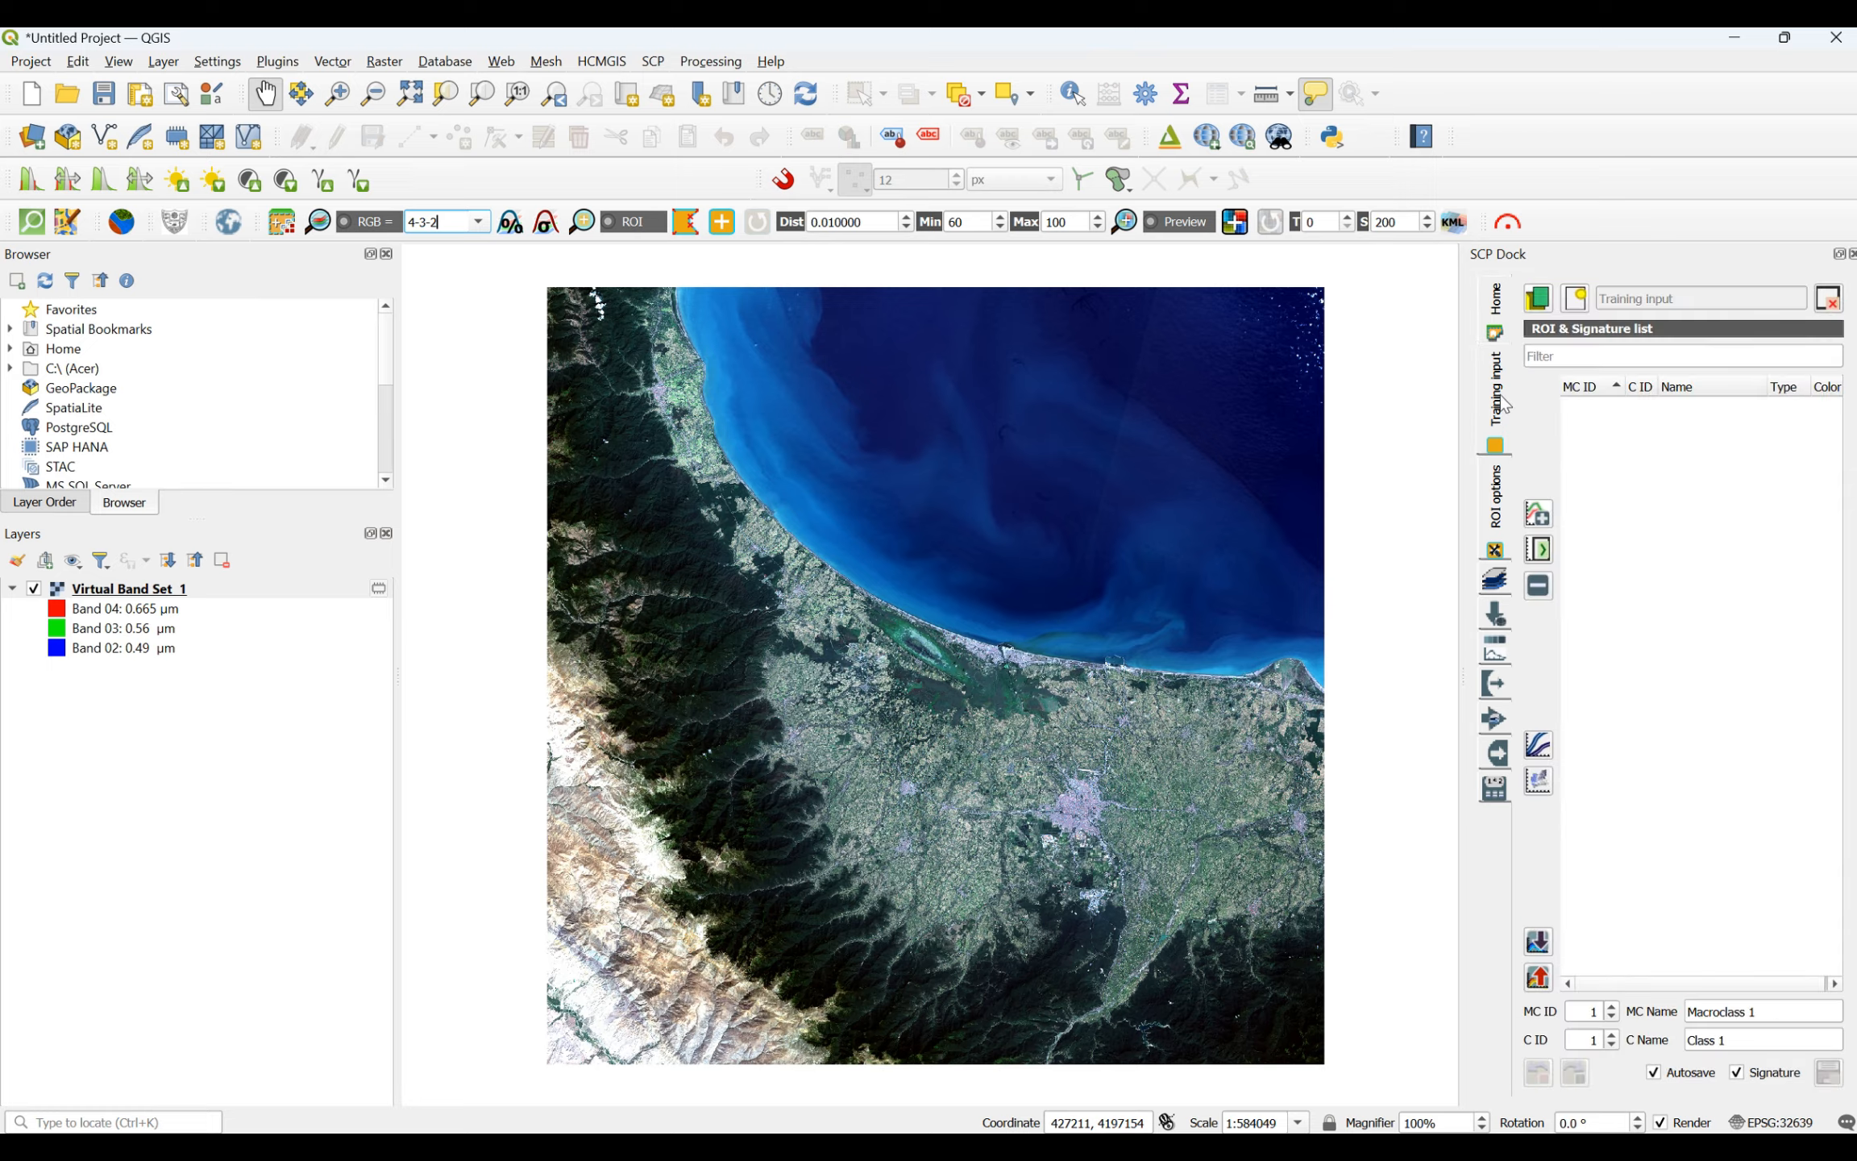
- Start creating a new training input, make a folder named TrainingInput inside LandUse and open it
click(1549, 298)
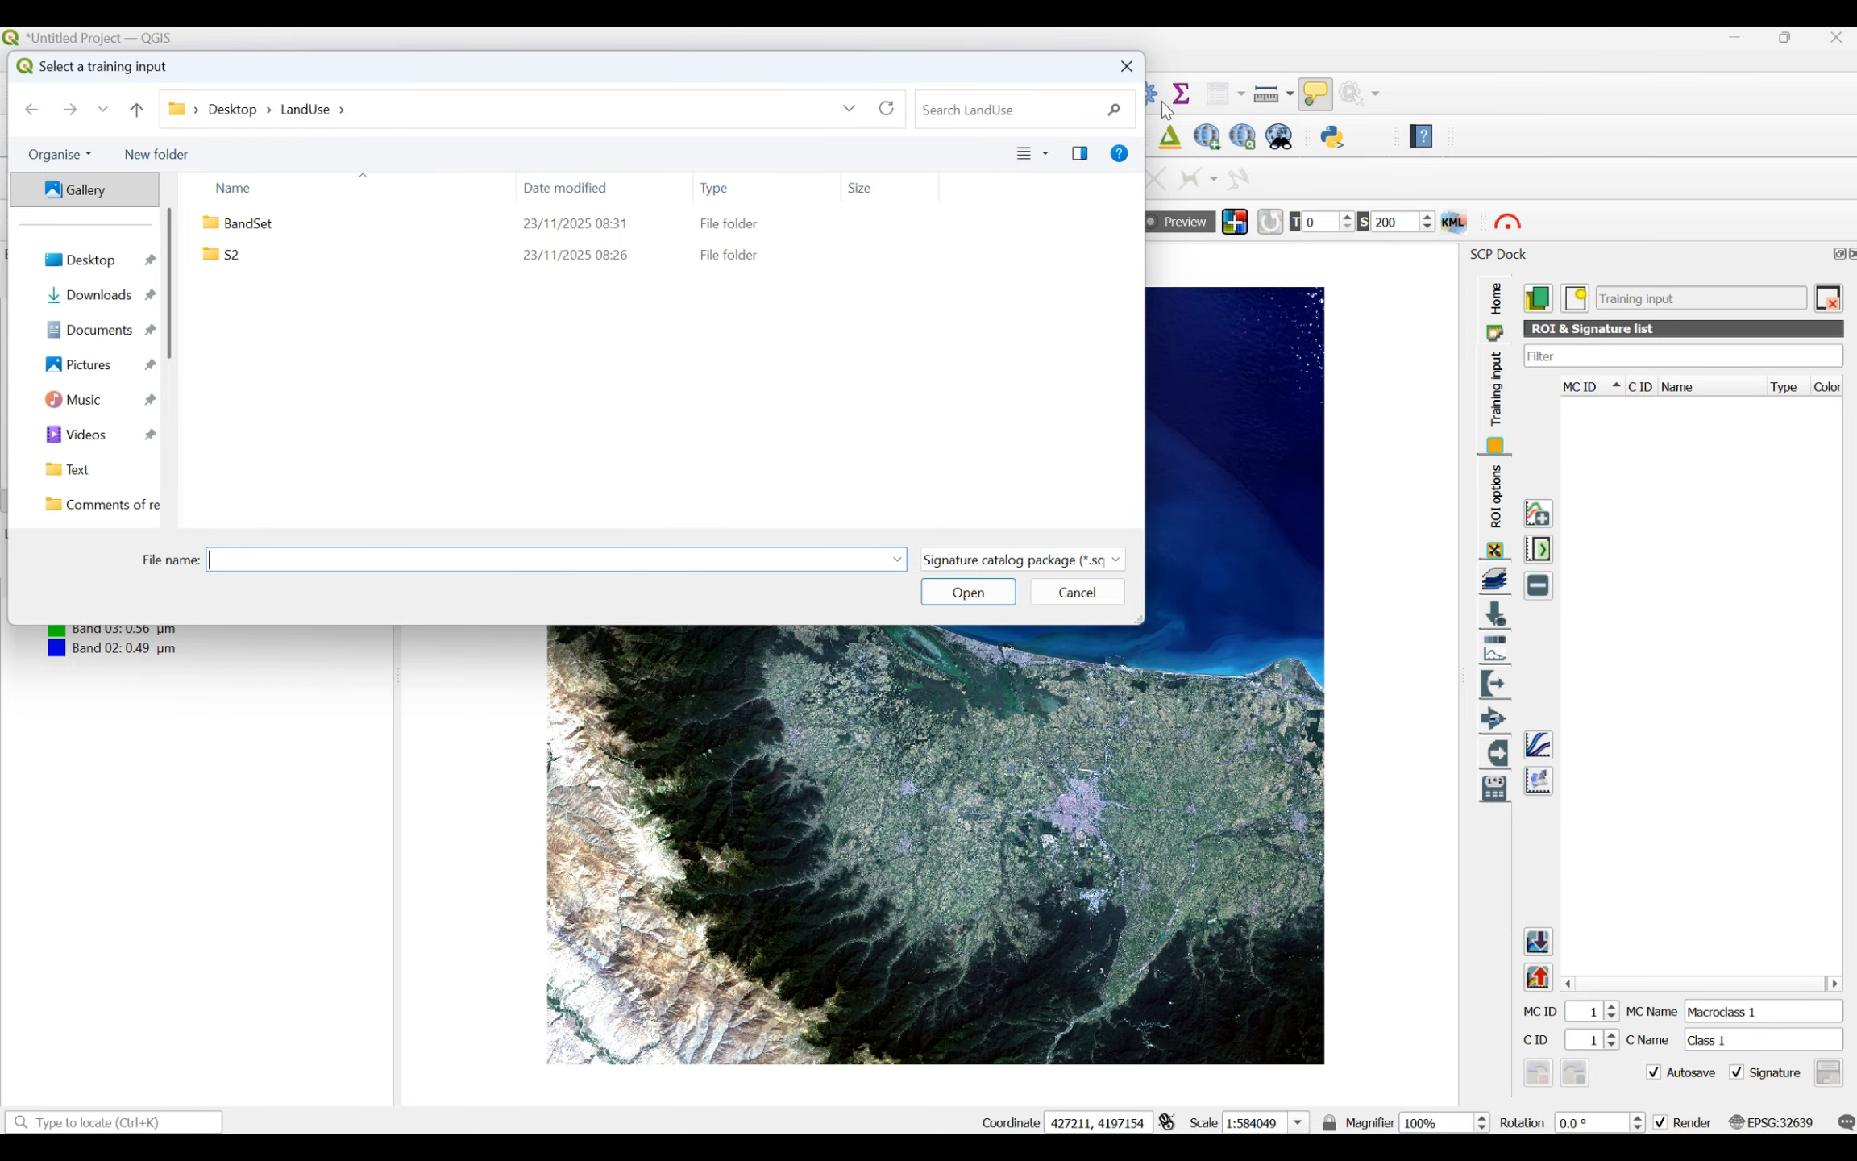
click(1127, 67)
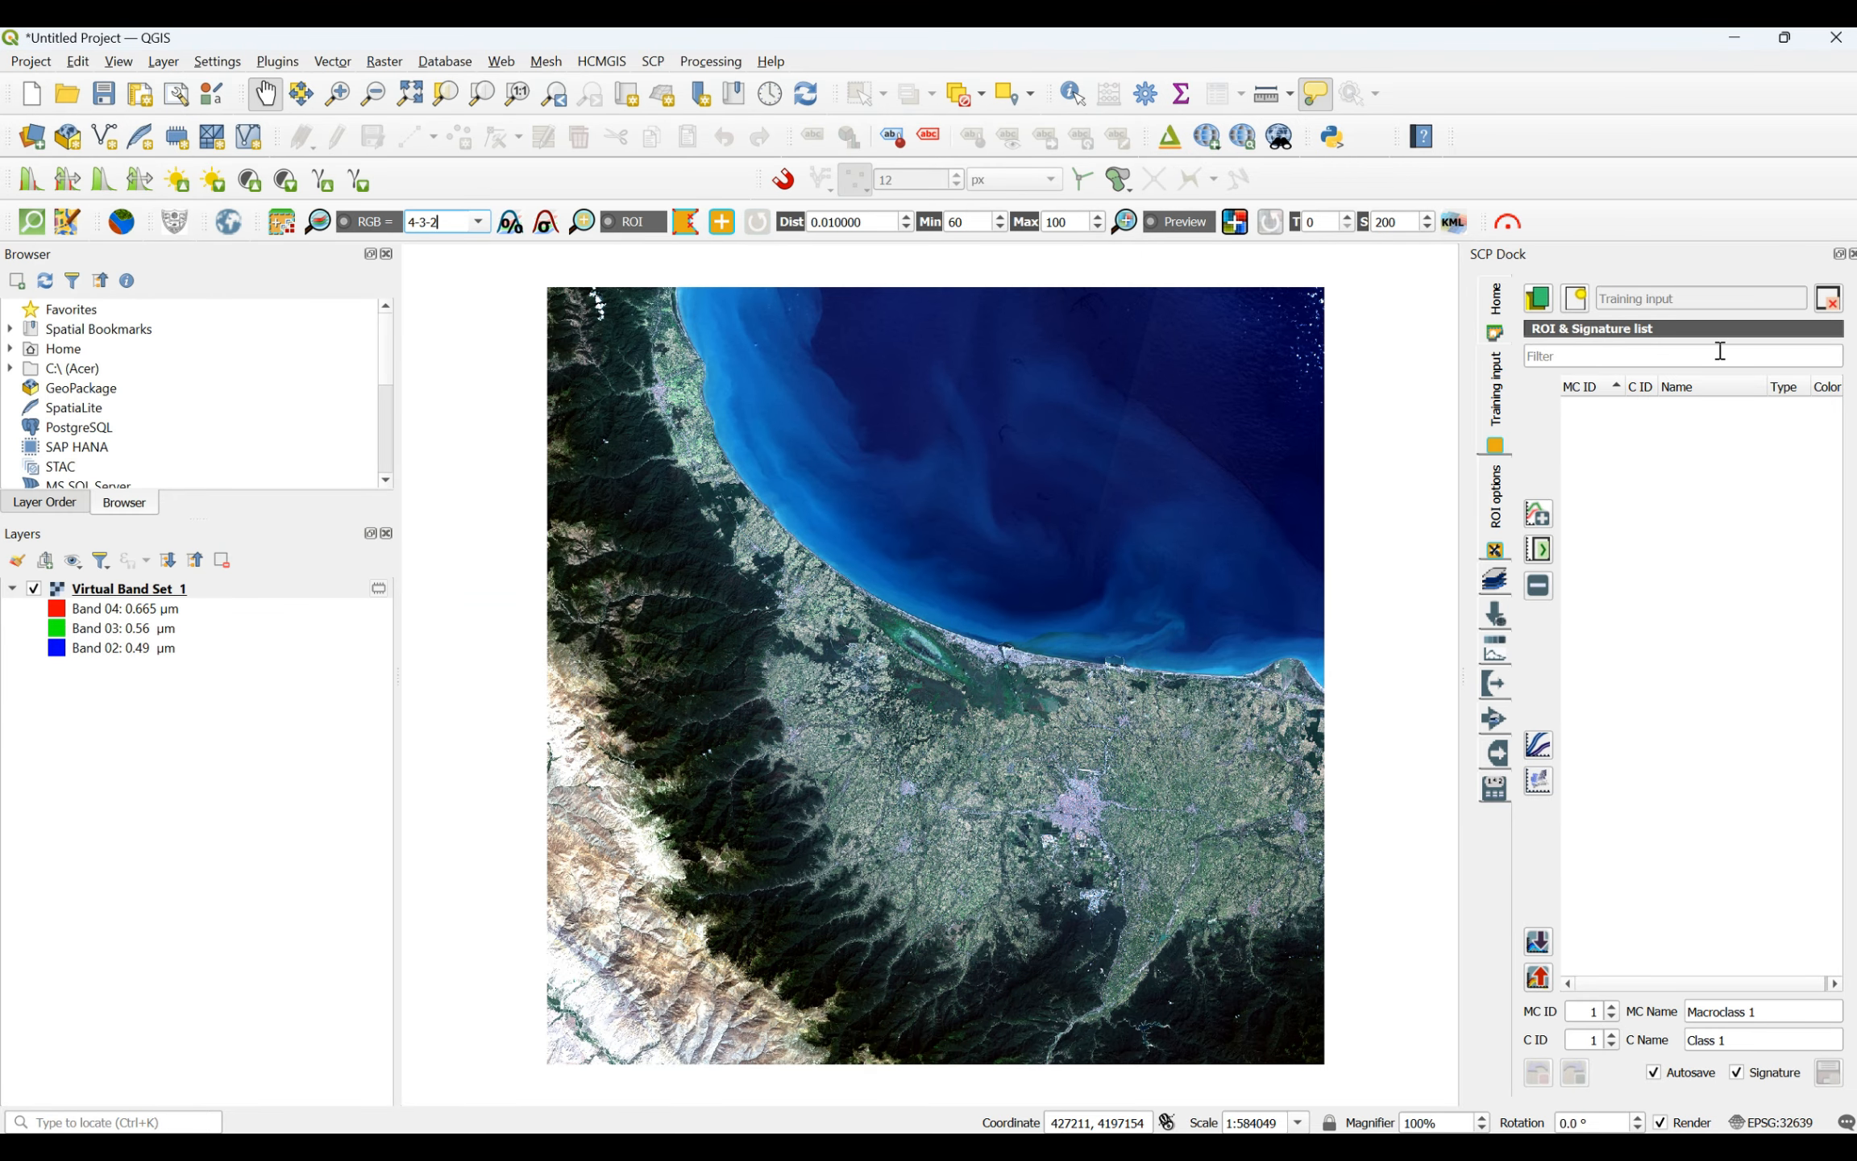
click(1574, 300)
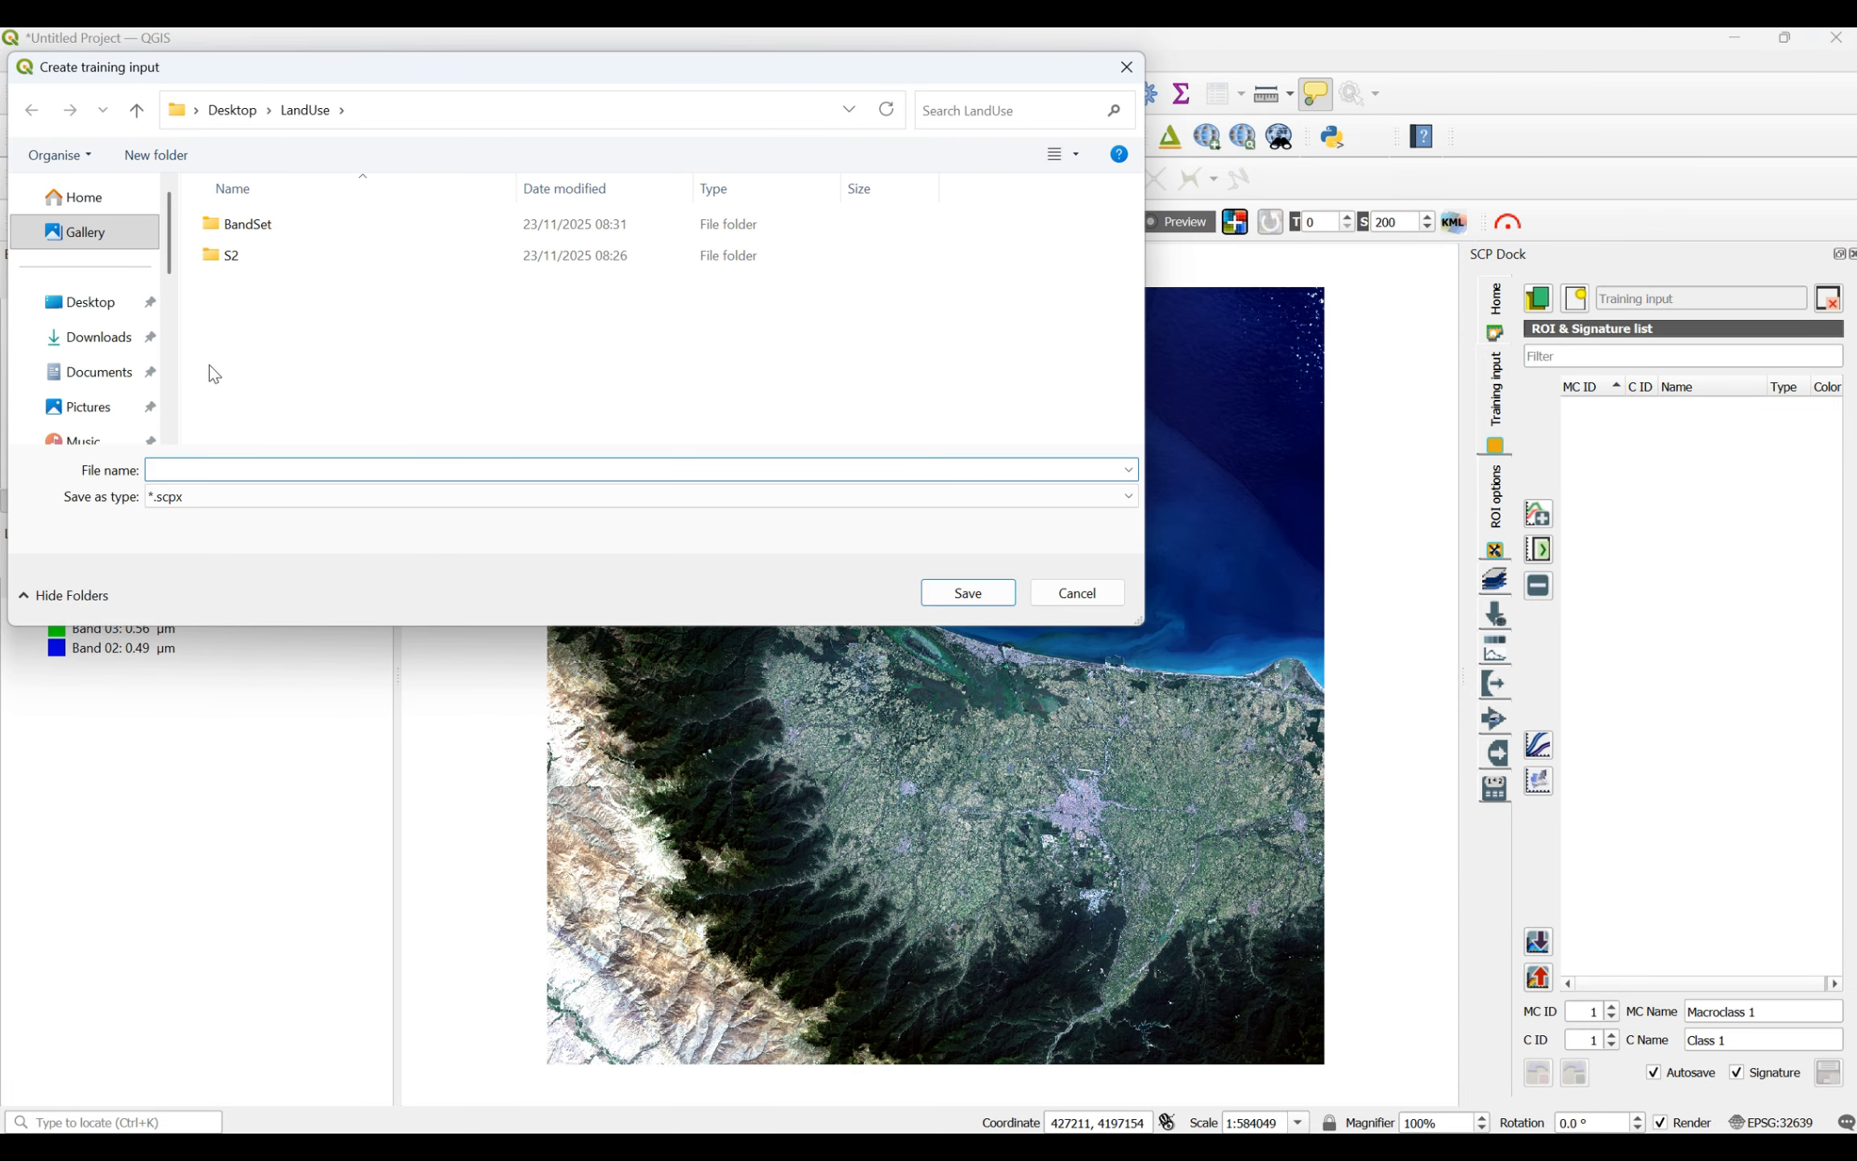
click(171, 163)
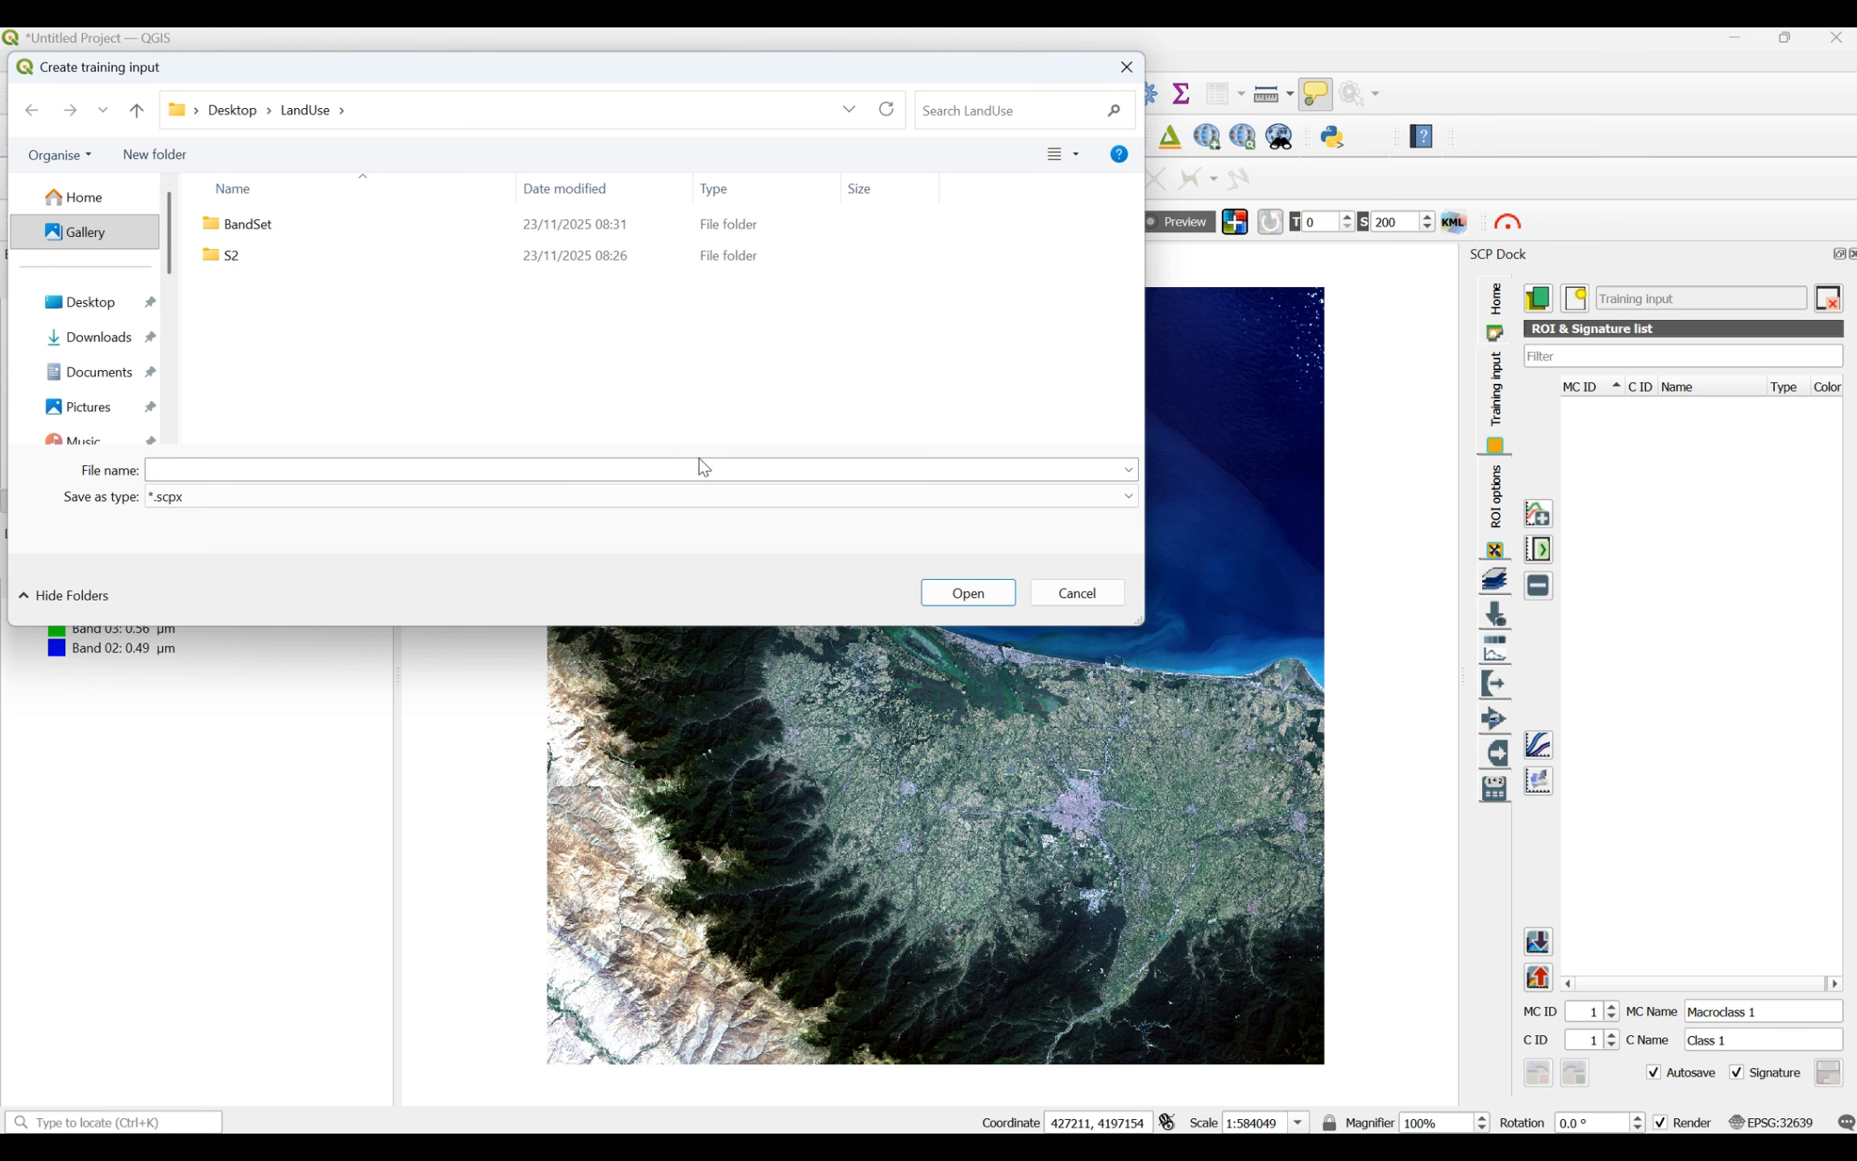
text(Training)
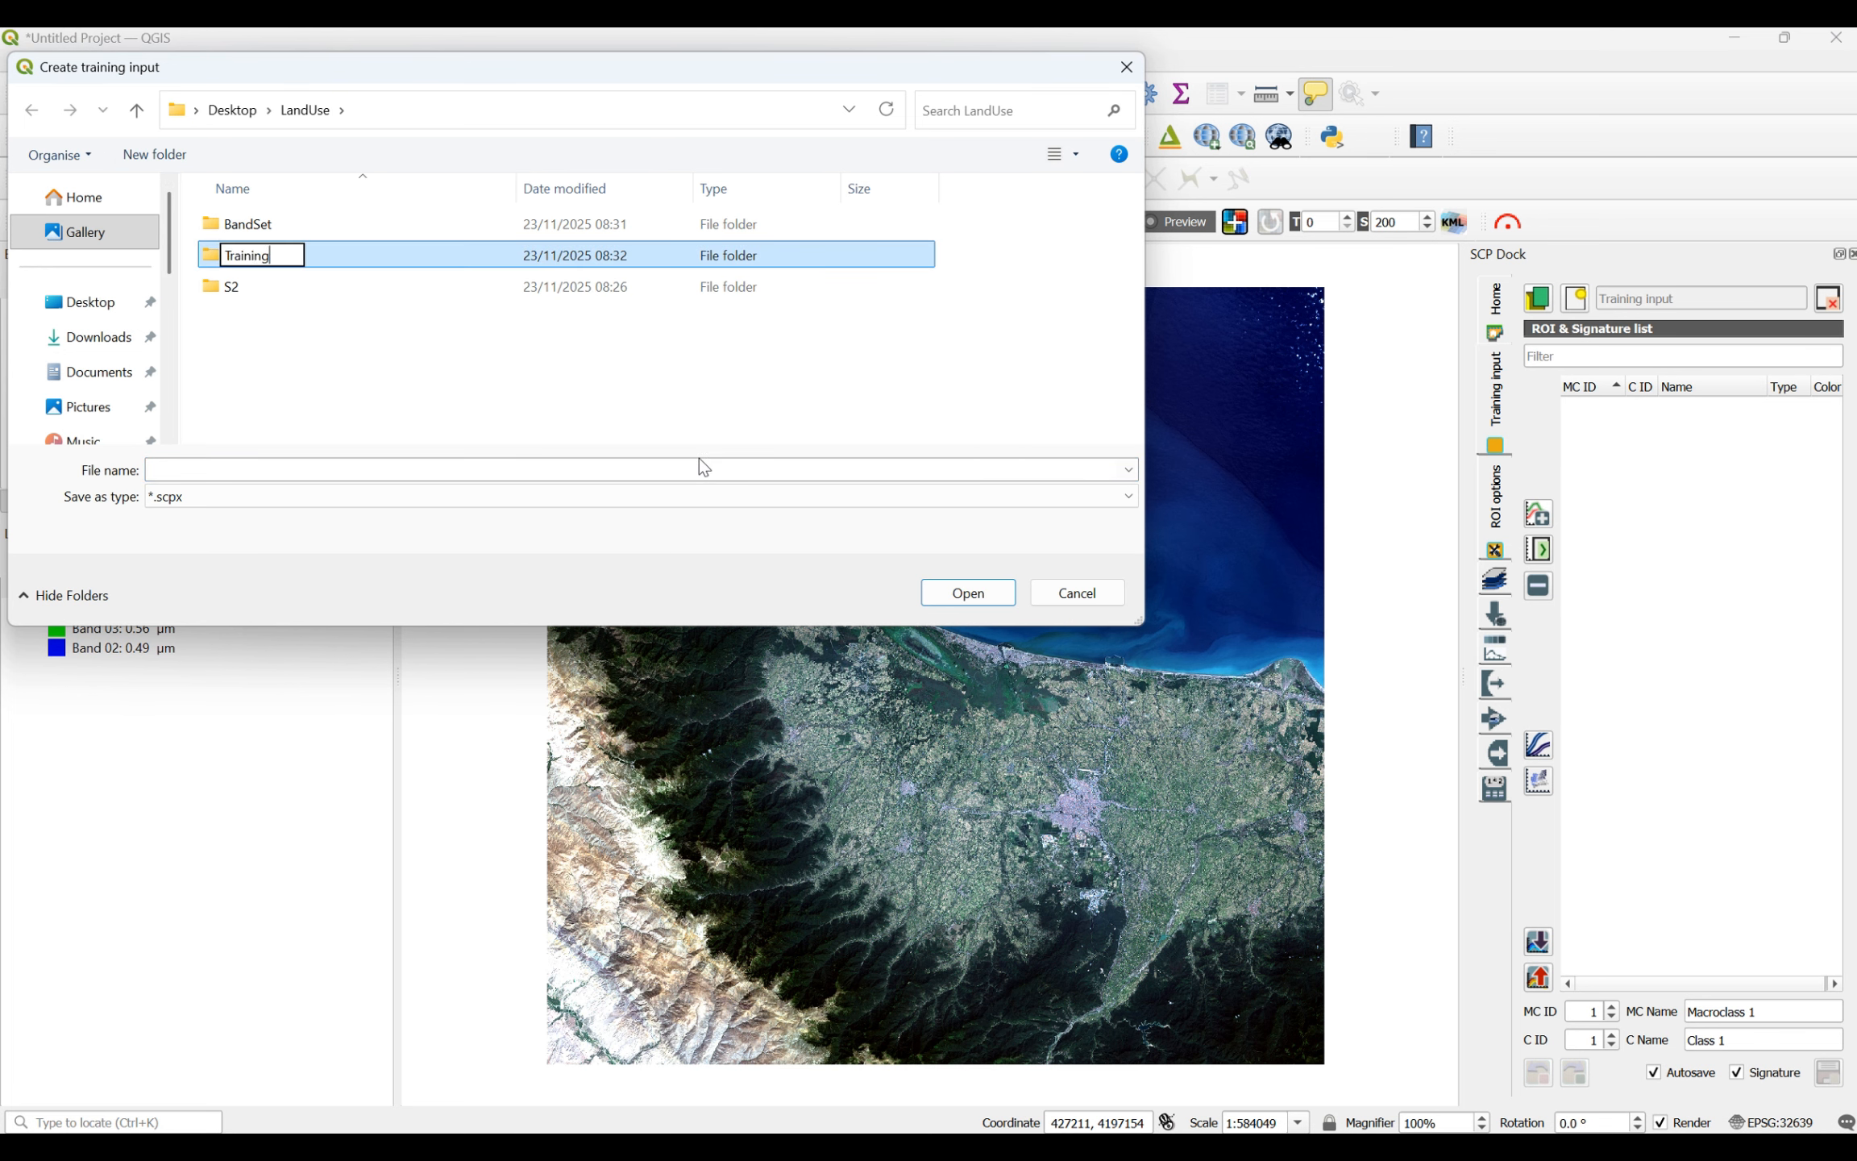
text(Input)
key(Return)
key(Return)
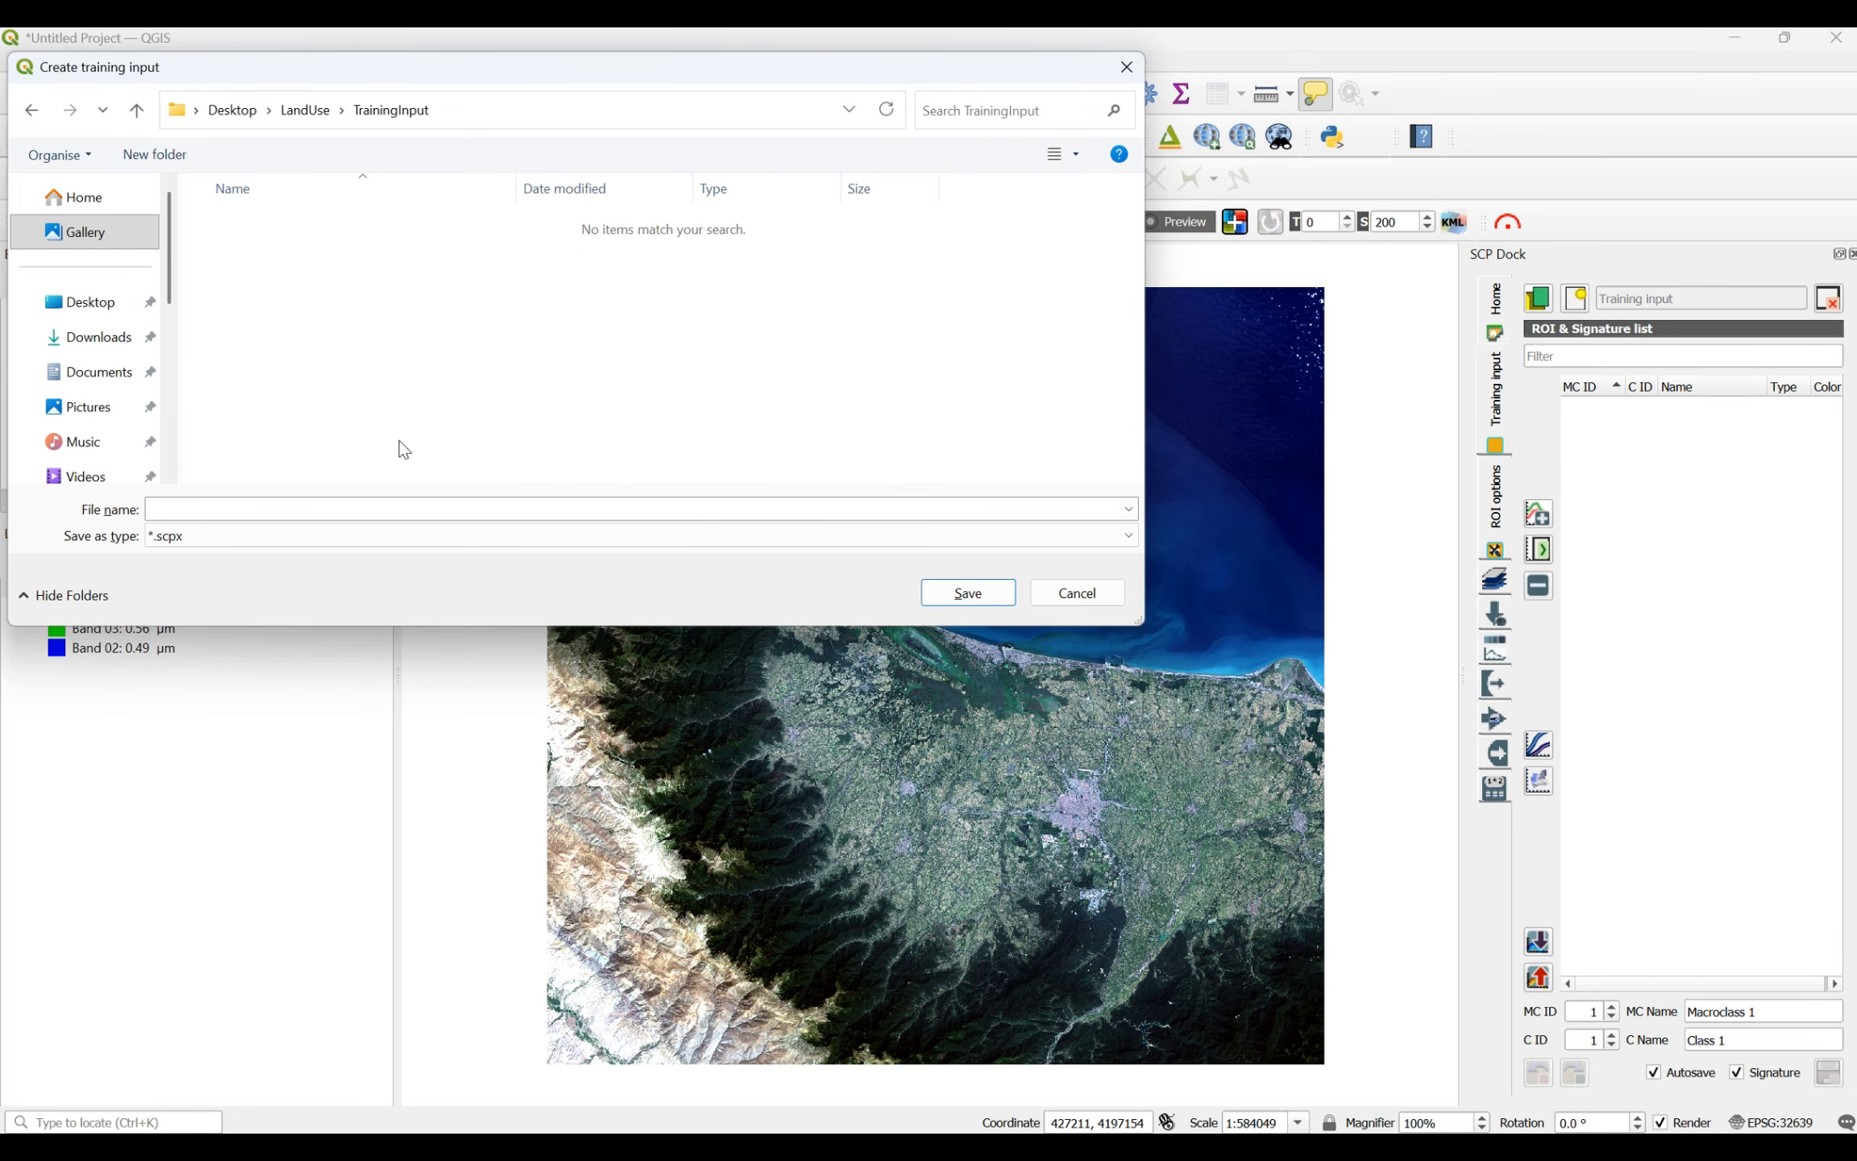
- Save the new training input file as LULC in the TrainingInput folder
click(232, 513)
text(L)
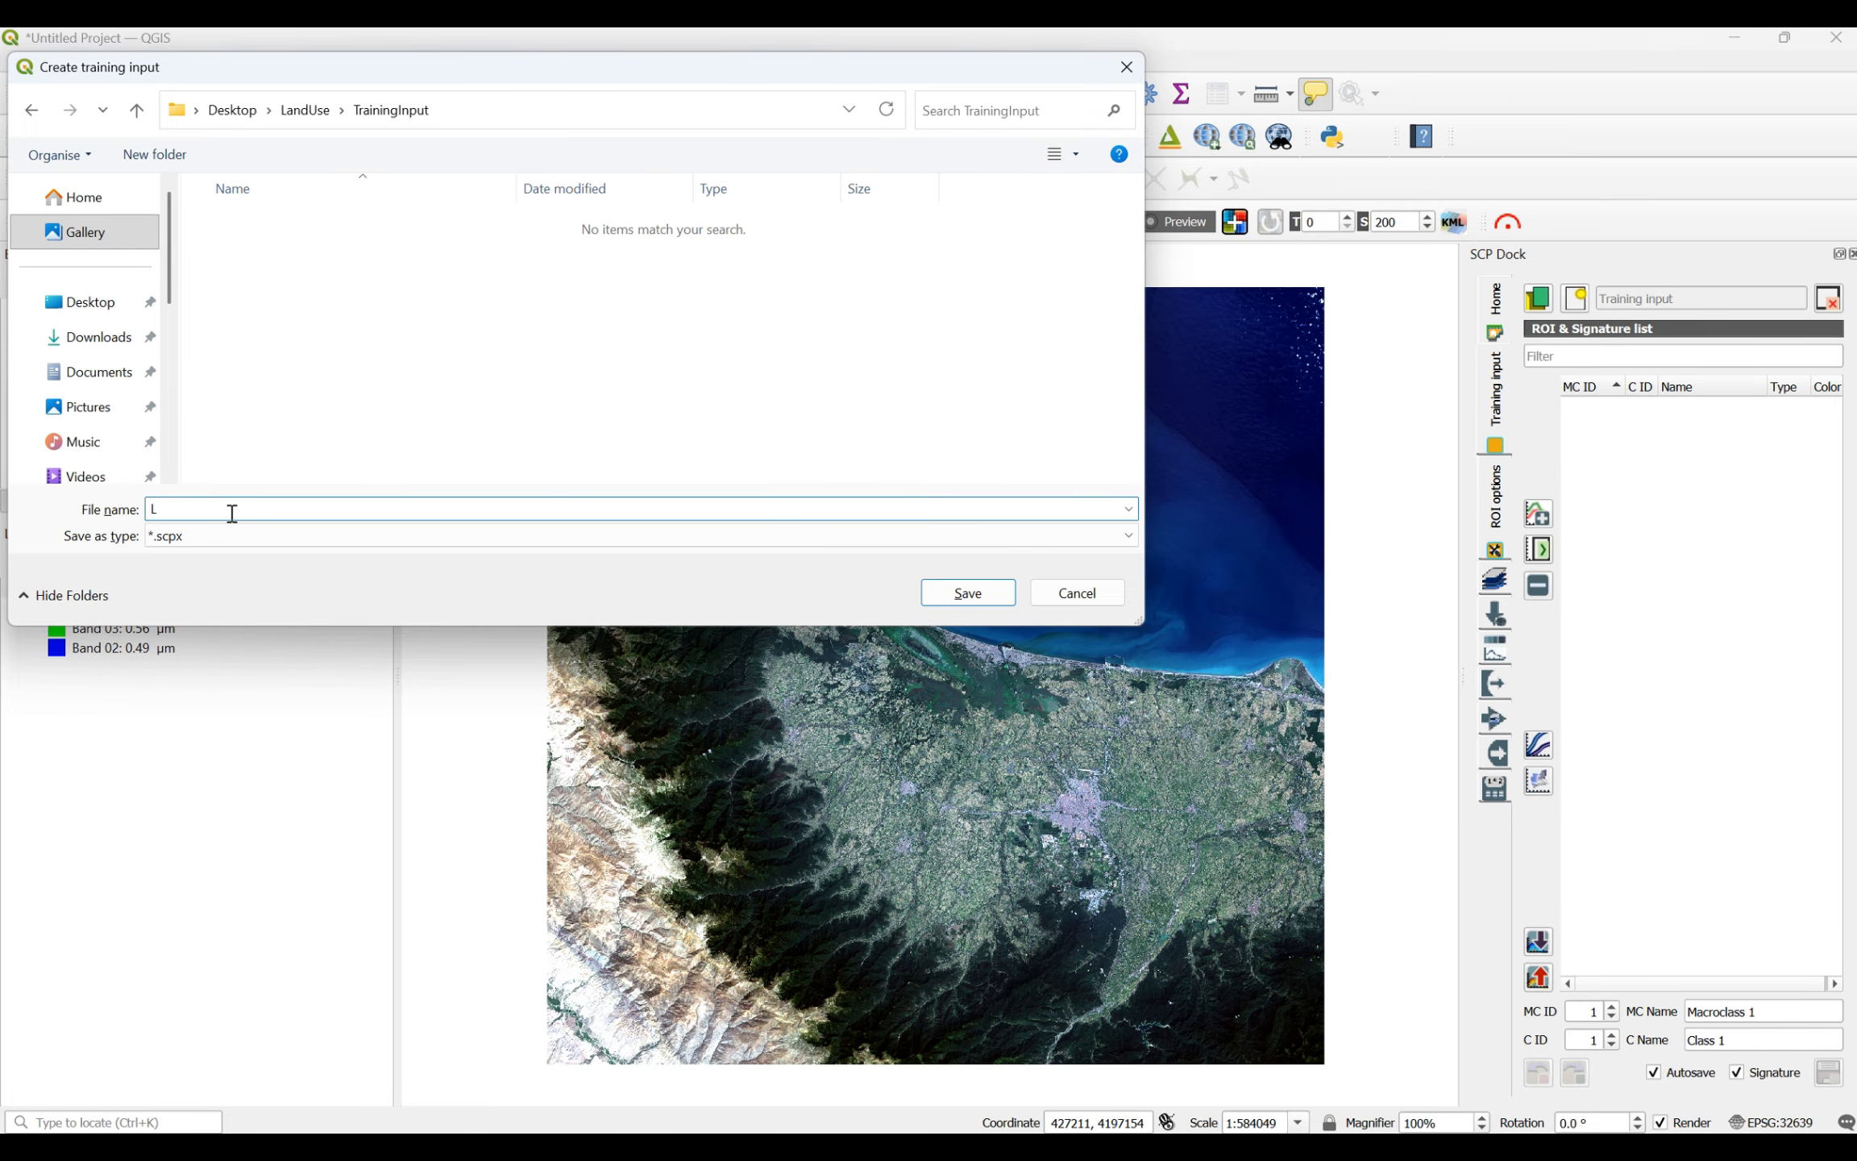
text(ULC)
click(990, 600)
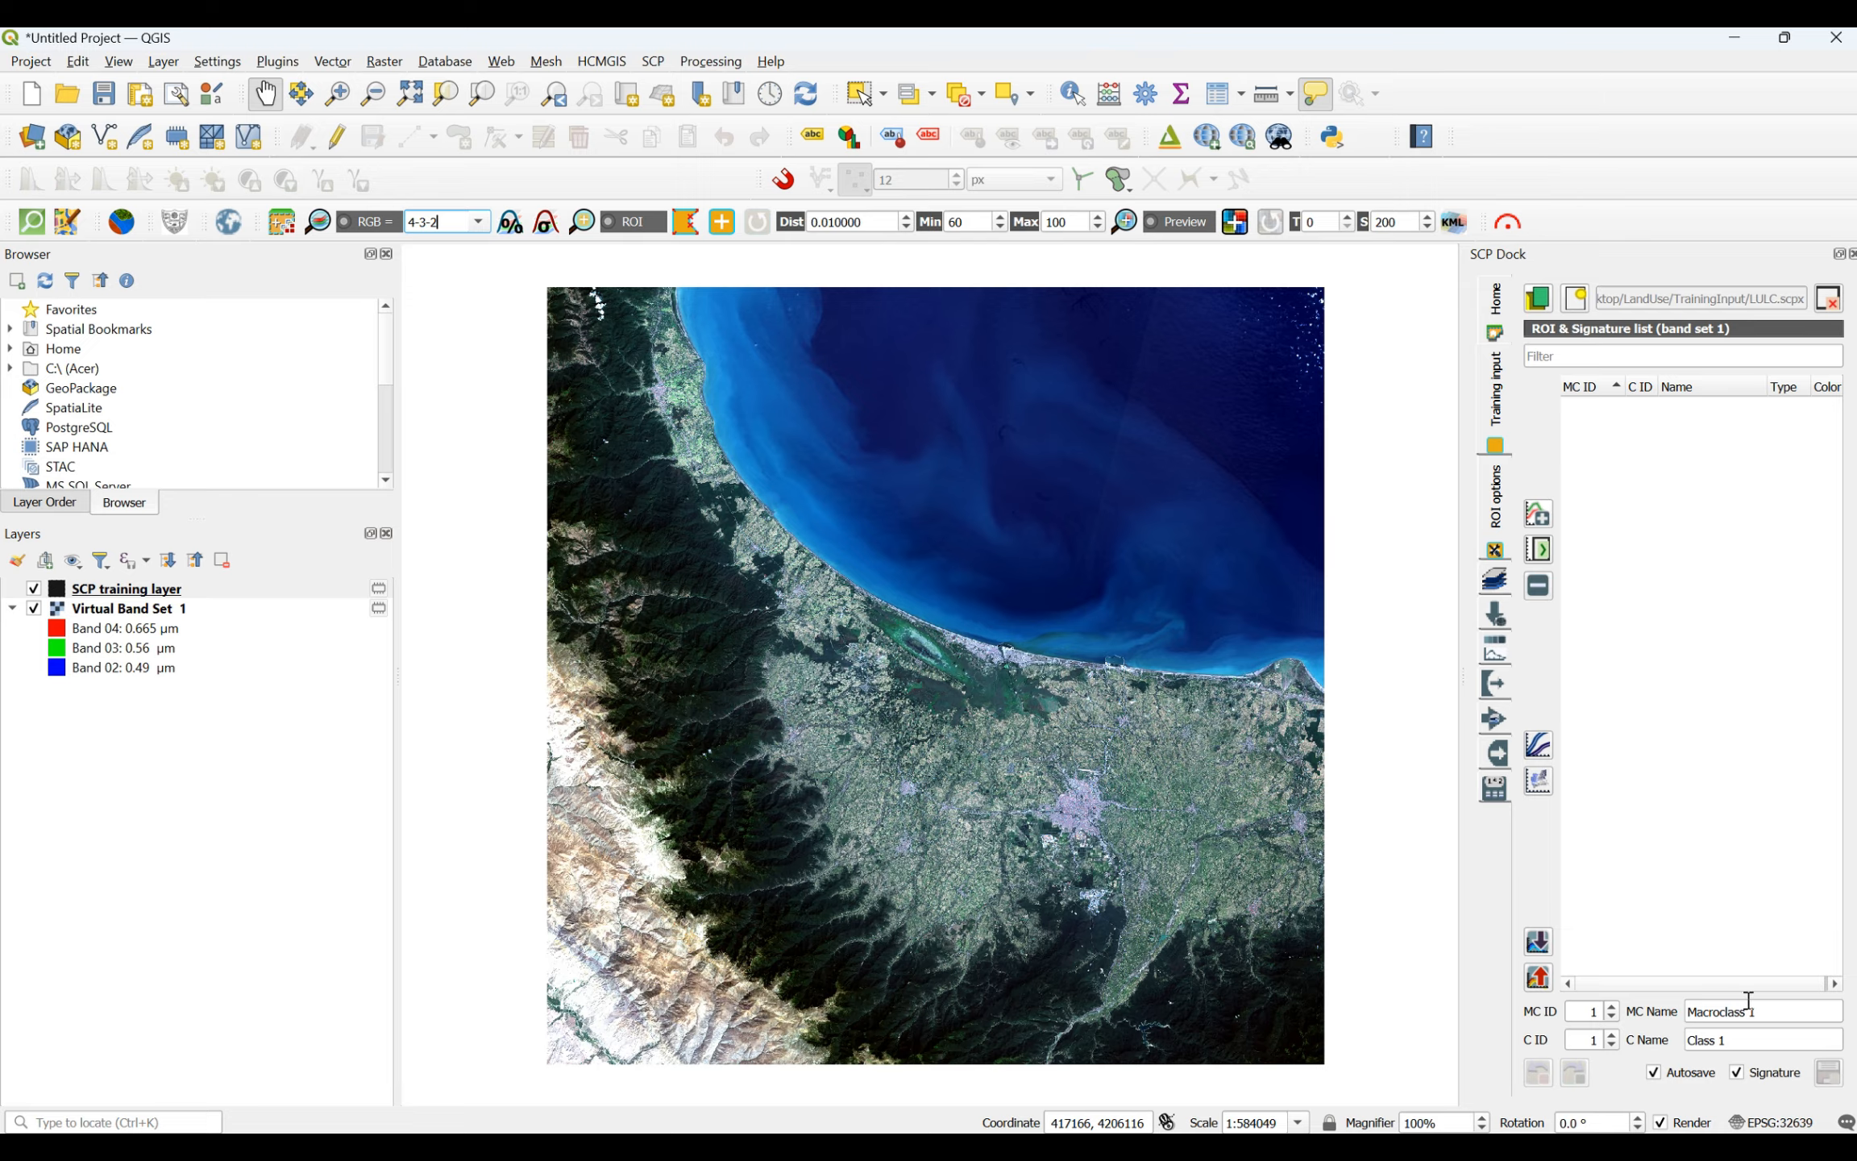
- Name macroclass 1 Vegetation and its class 1 Forest for the training samples
drag(1755, 1013, 1686, 1012)
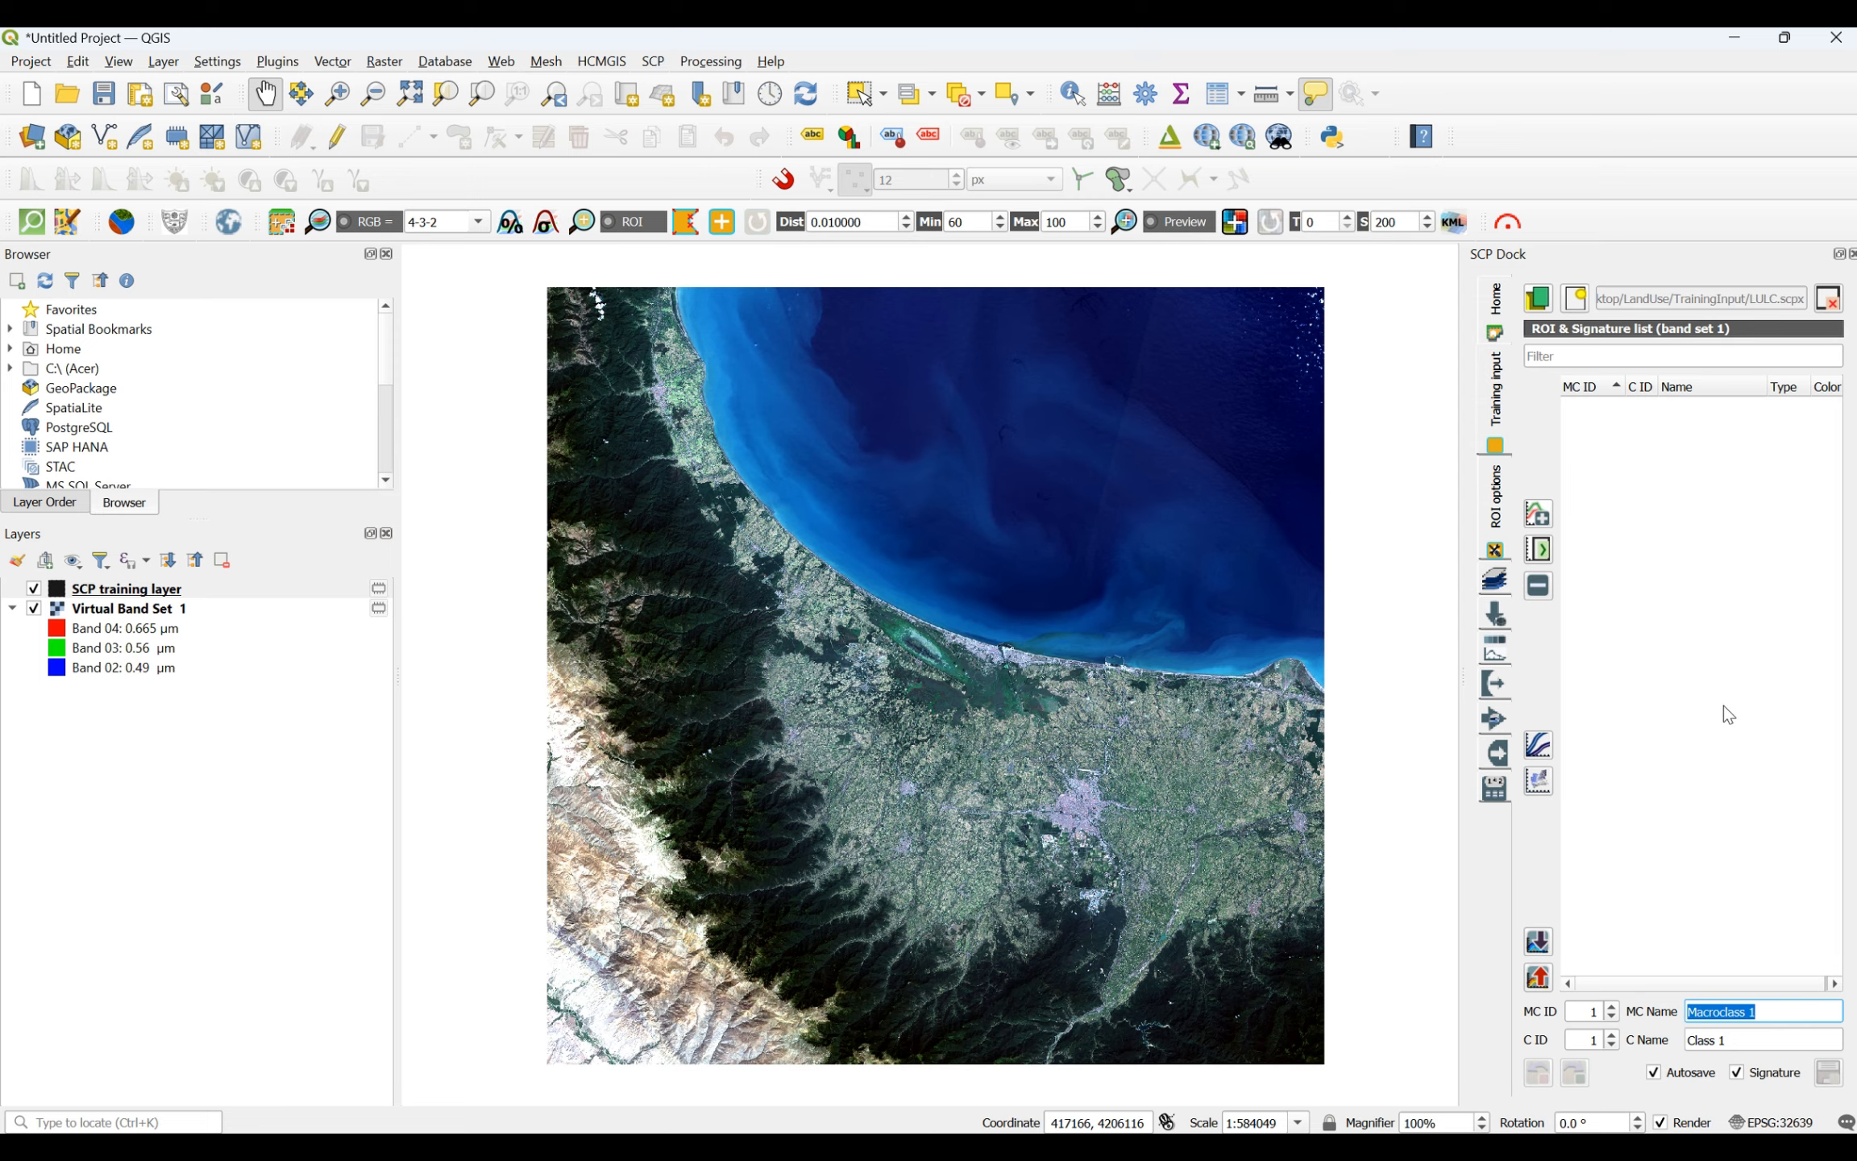
text(Vegetation)
click(1708, 1012)
text(egetation)
drag(1762, 1043, 1688, 1046)
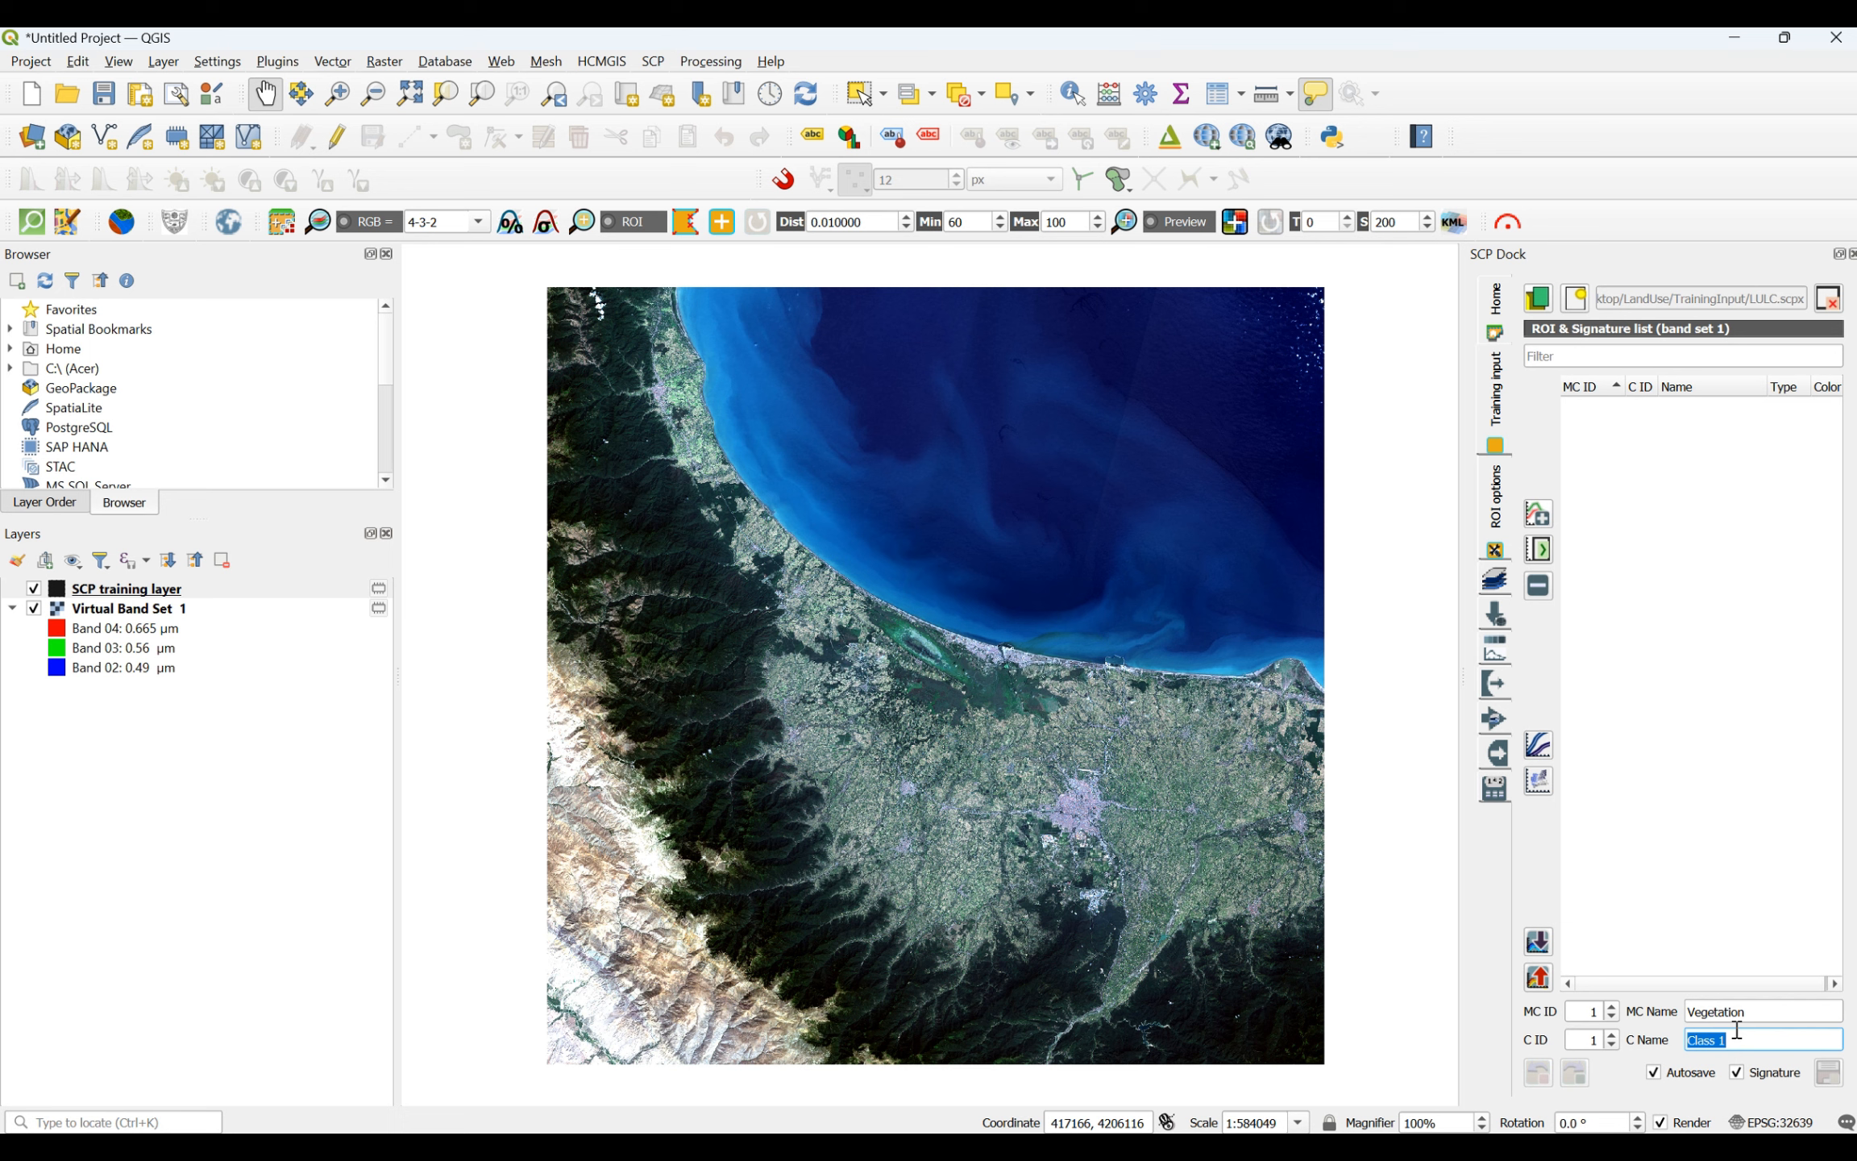
text(Forest)
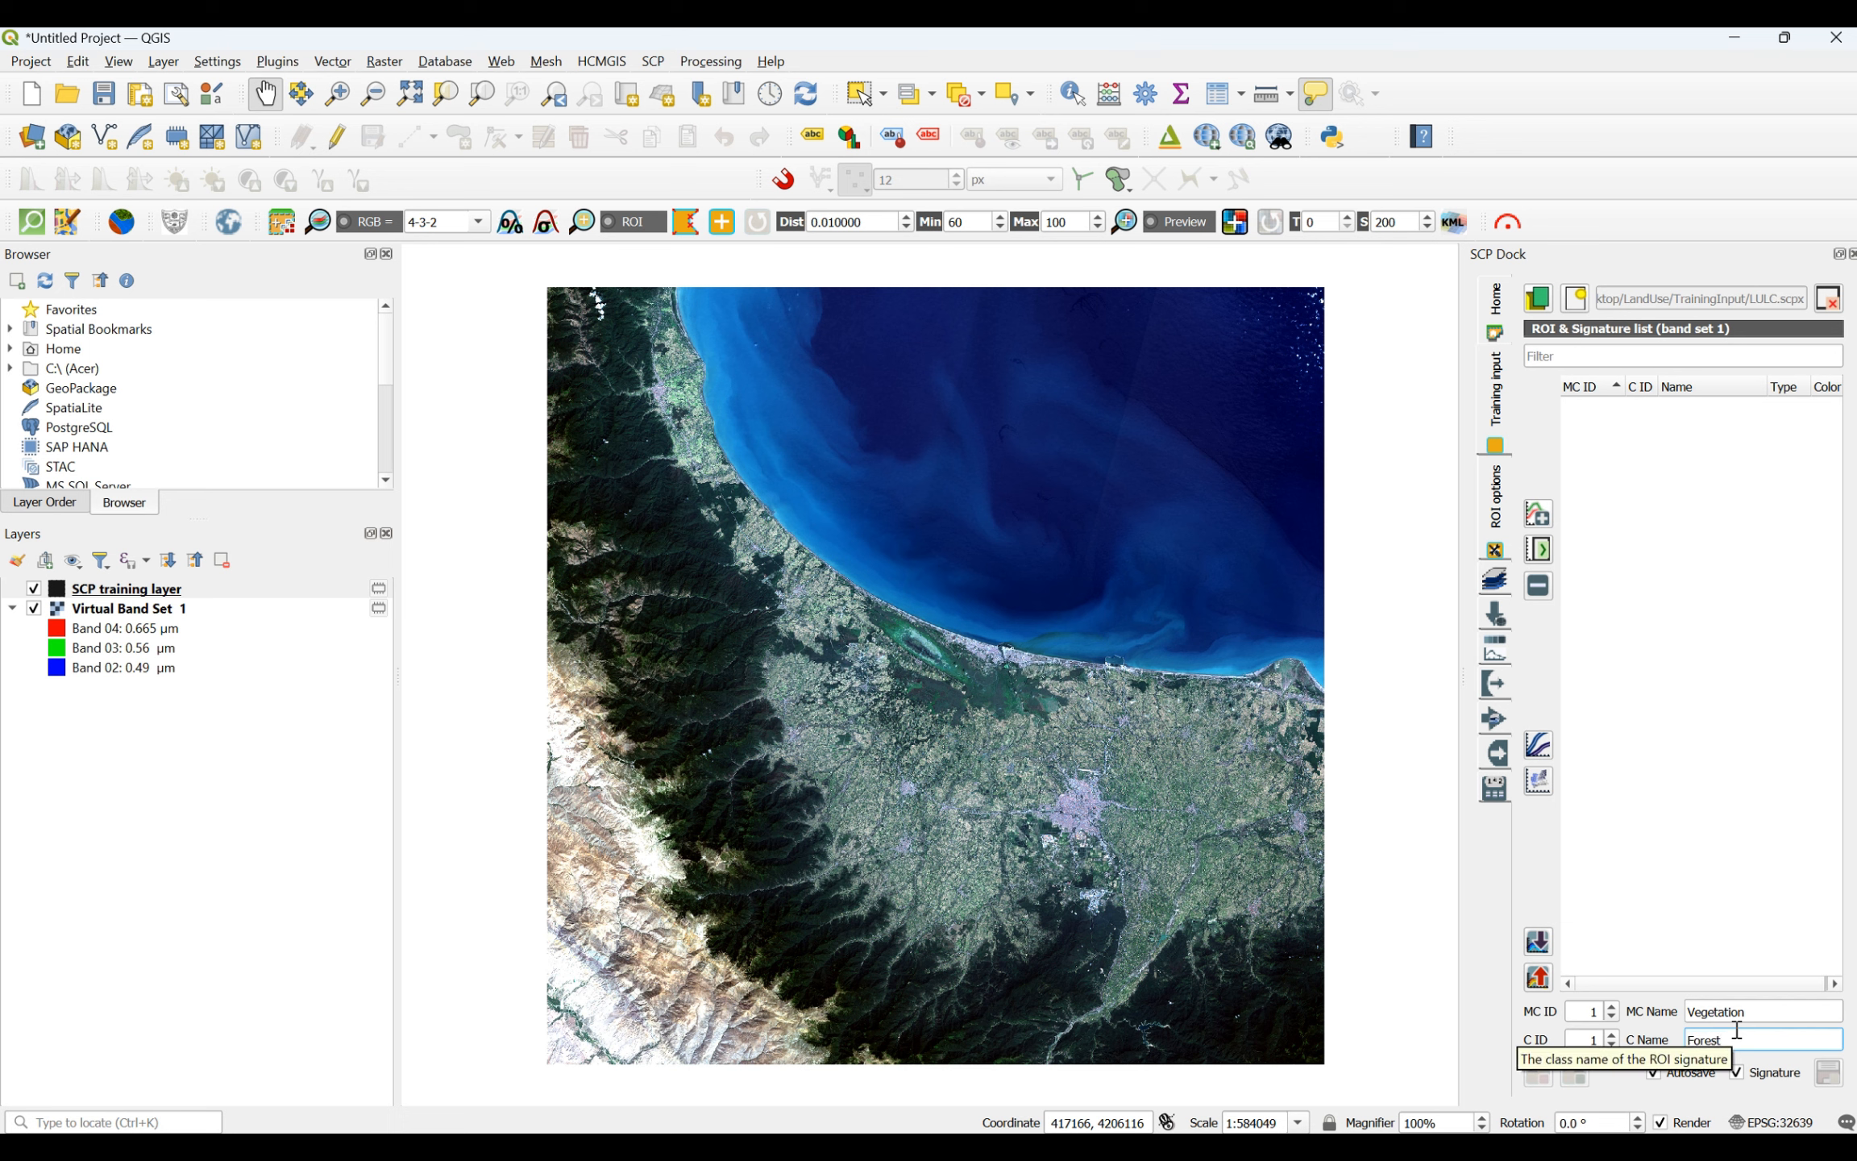
click(1812, 888)
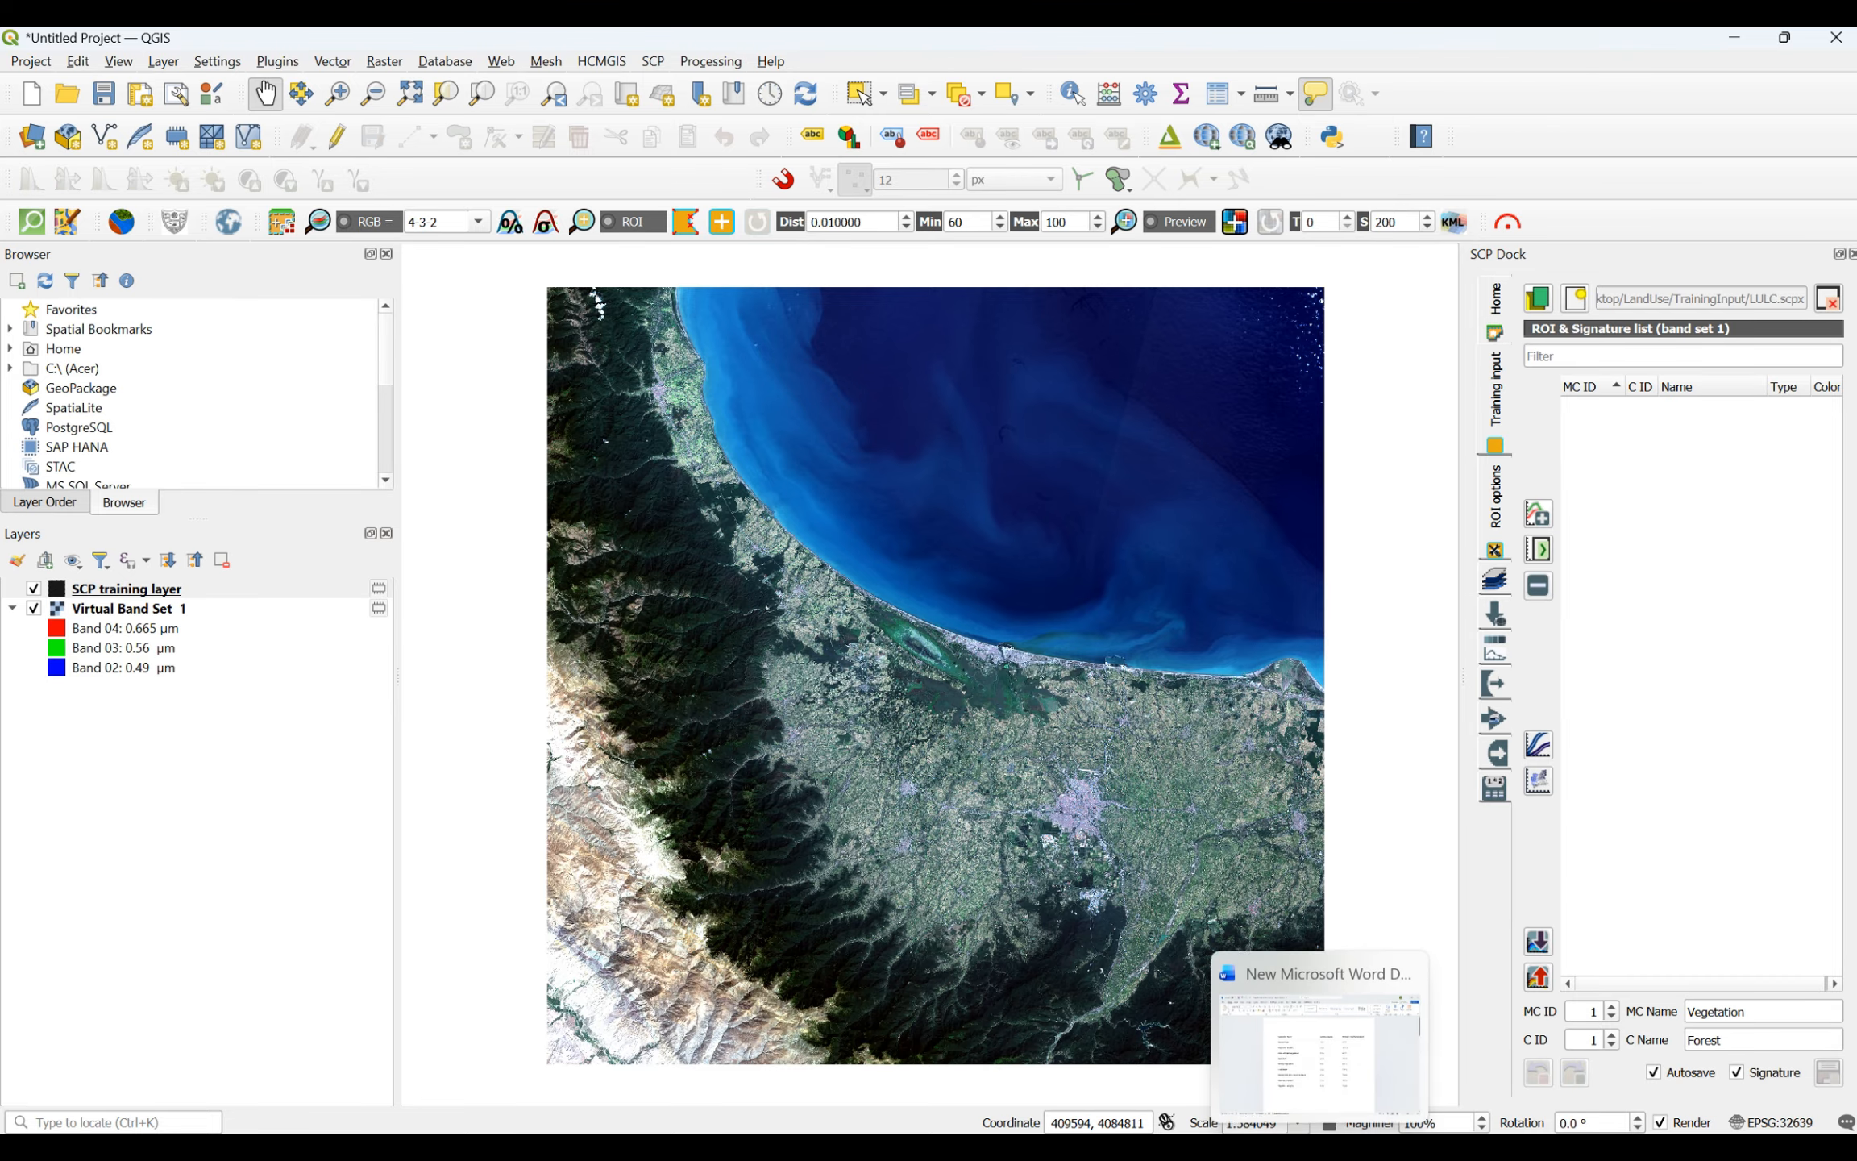
- Switch to the Word document, review the table of Landsat 8 and Sentinel-2 band composites, and return to QGIS
click(1291, 1092)
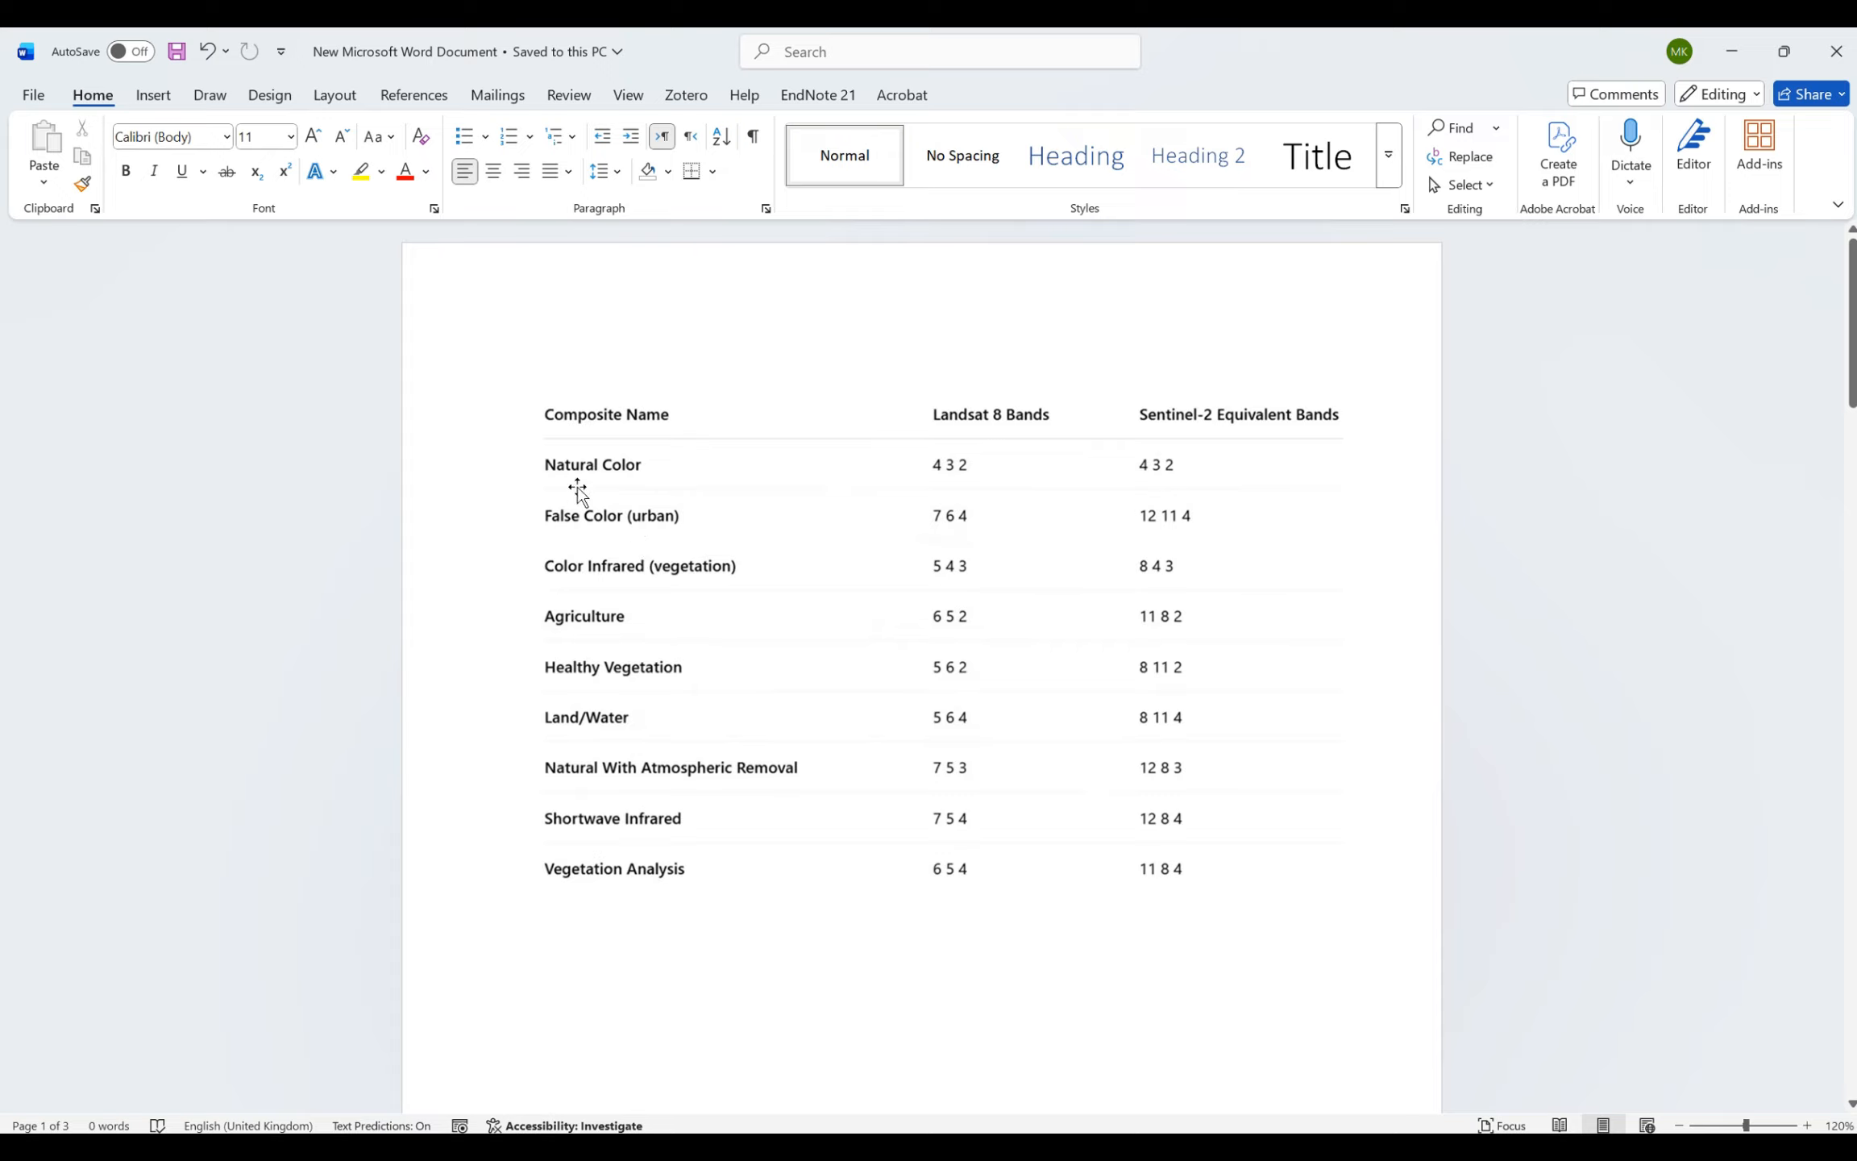
click(1735, 61)
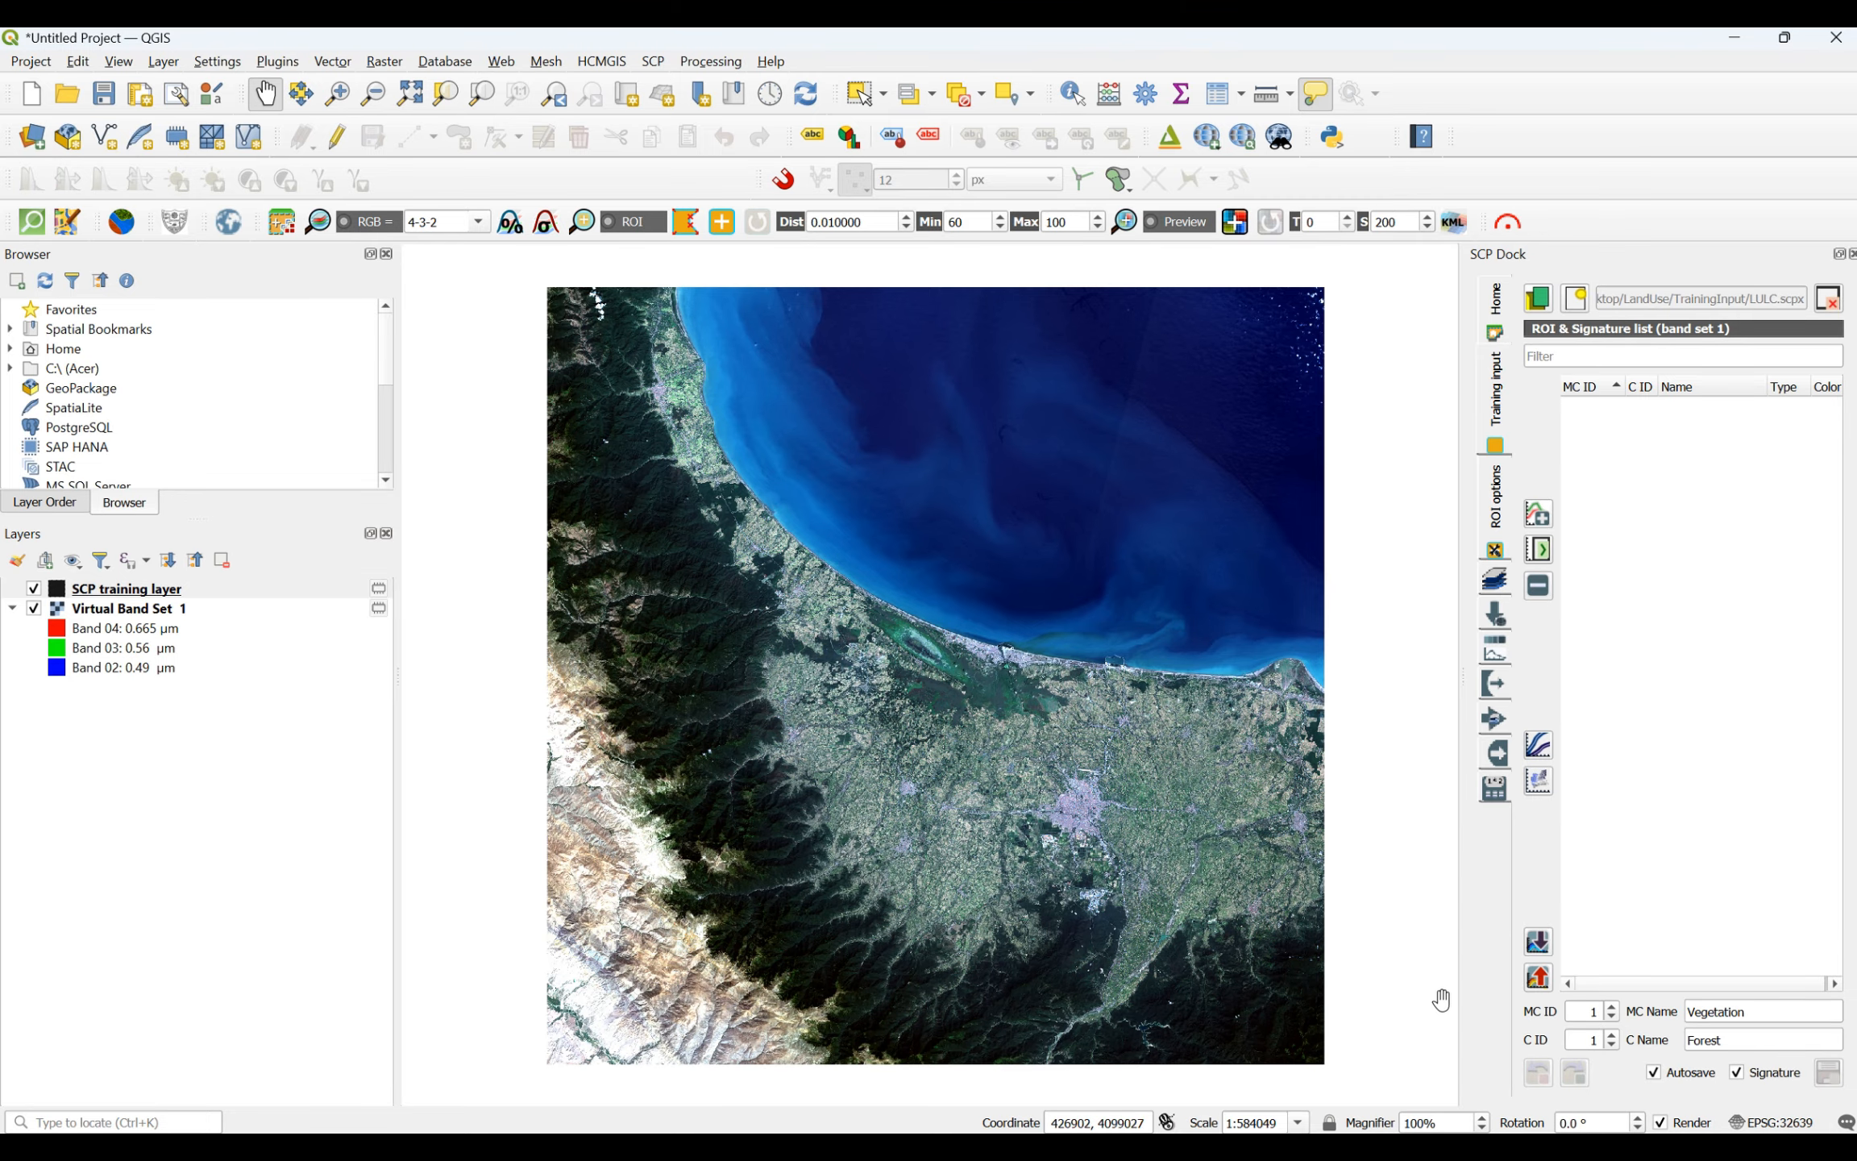
- Draw a four-sided ROI polygon over the dark mountain forest north of the small clouds in the scene's northwest
click(685, 222)
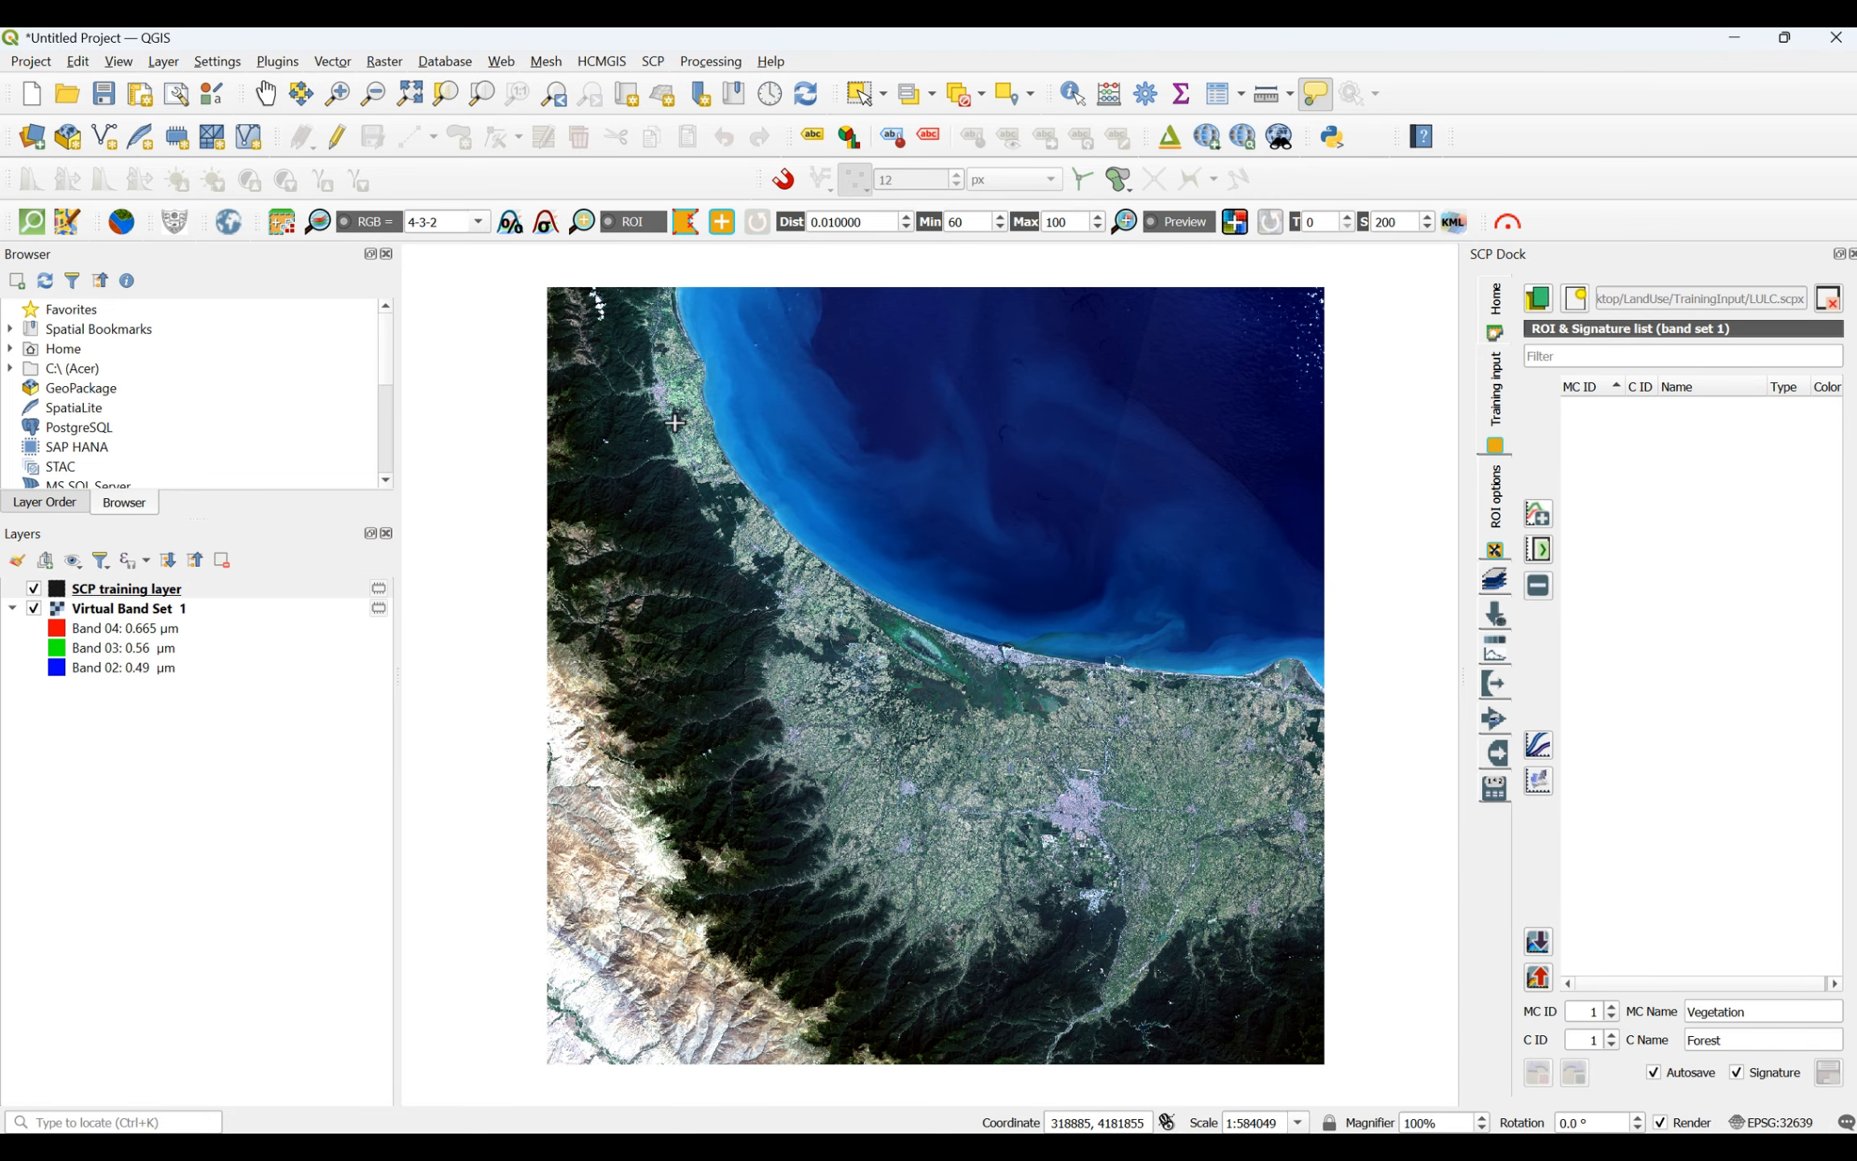
scroll(553, 399, up, 3)
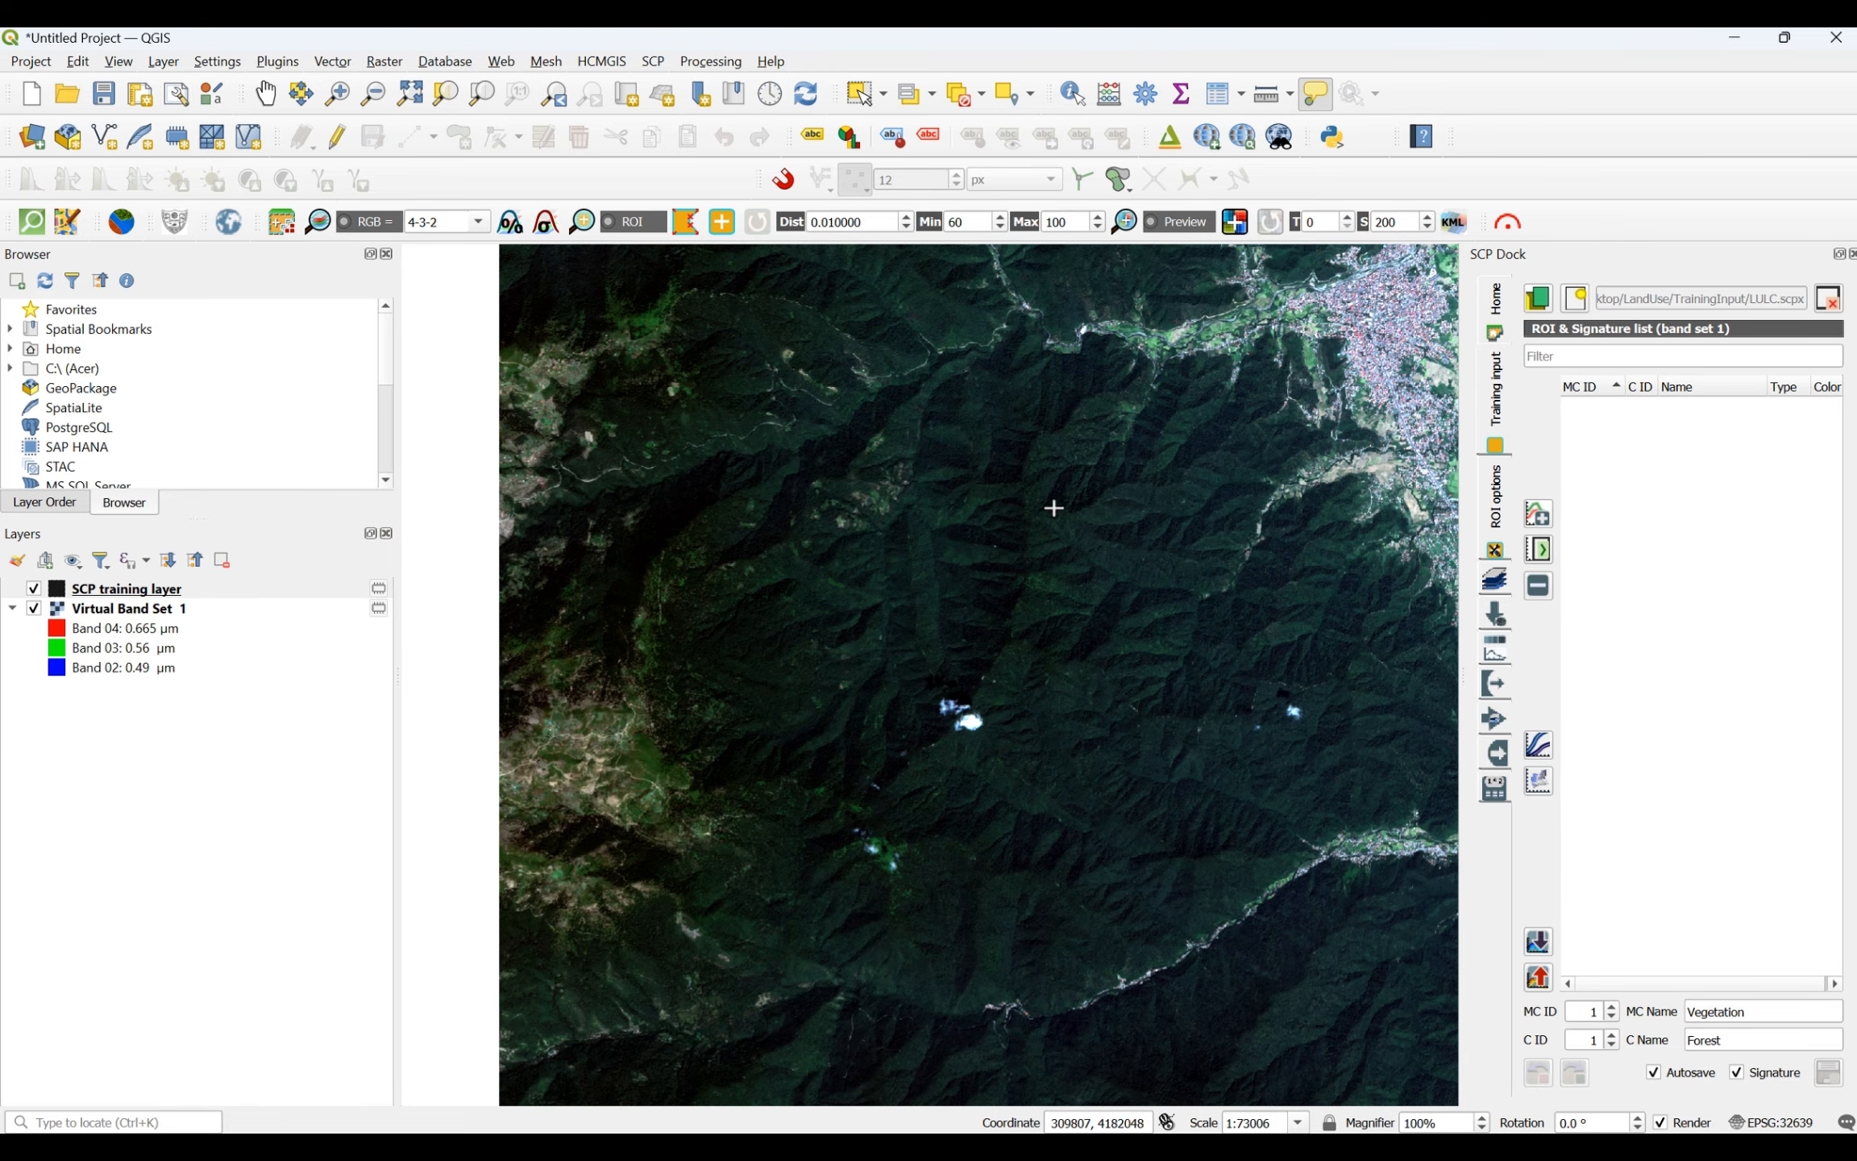
scroll(1116, 520, up, 1)
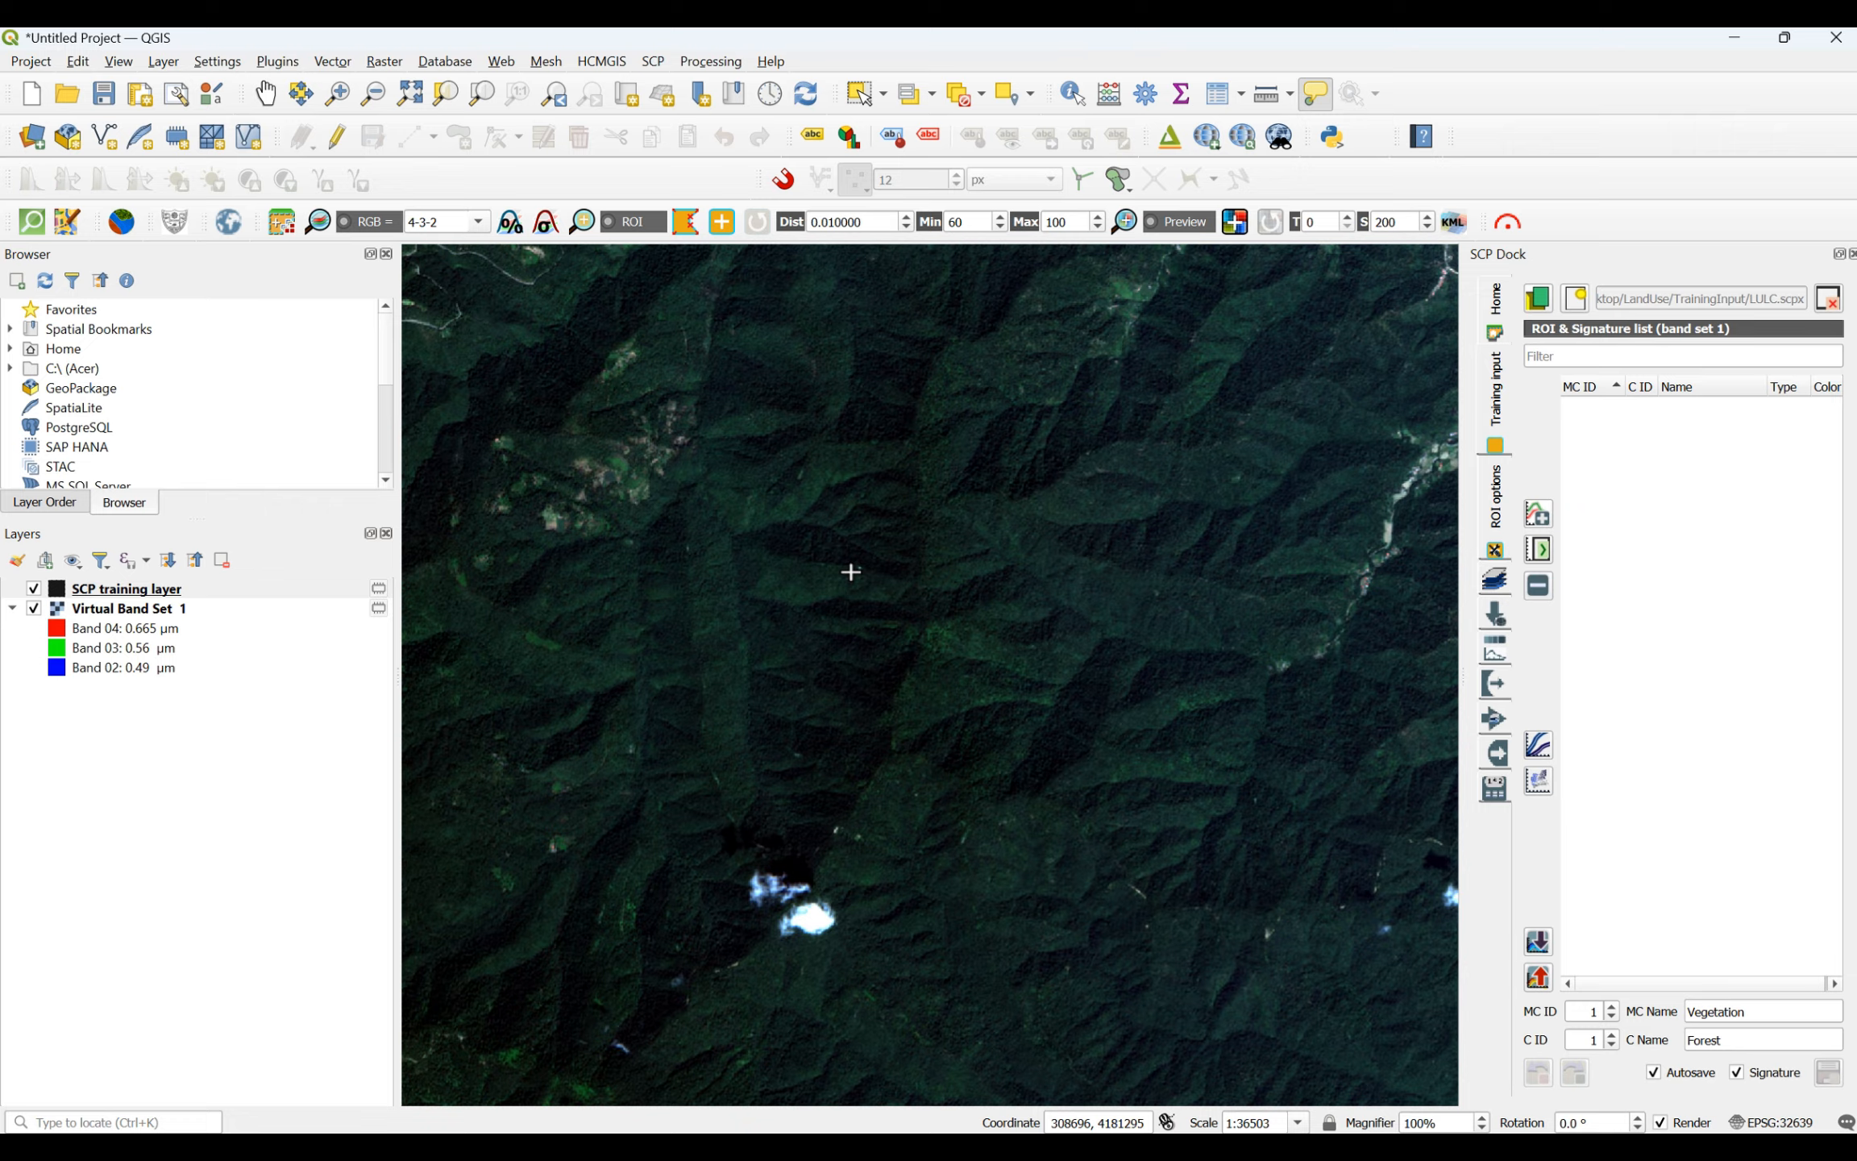
click(898, 485)
click(1180, 611)
click(999, 740)
click(867, 673)
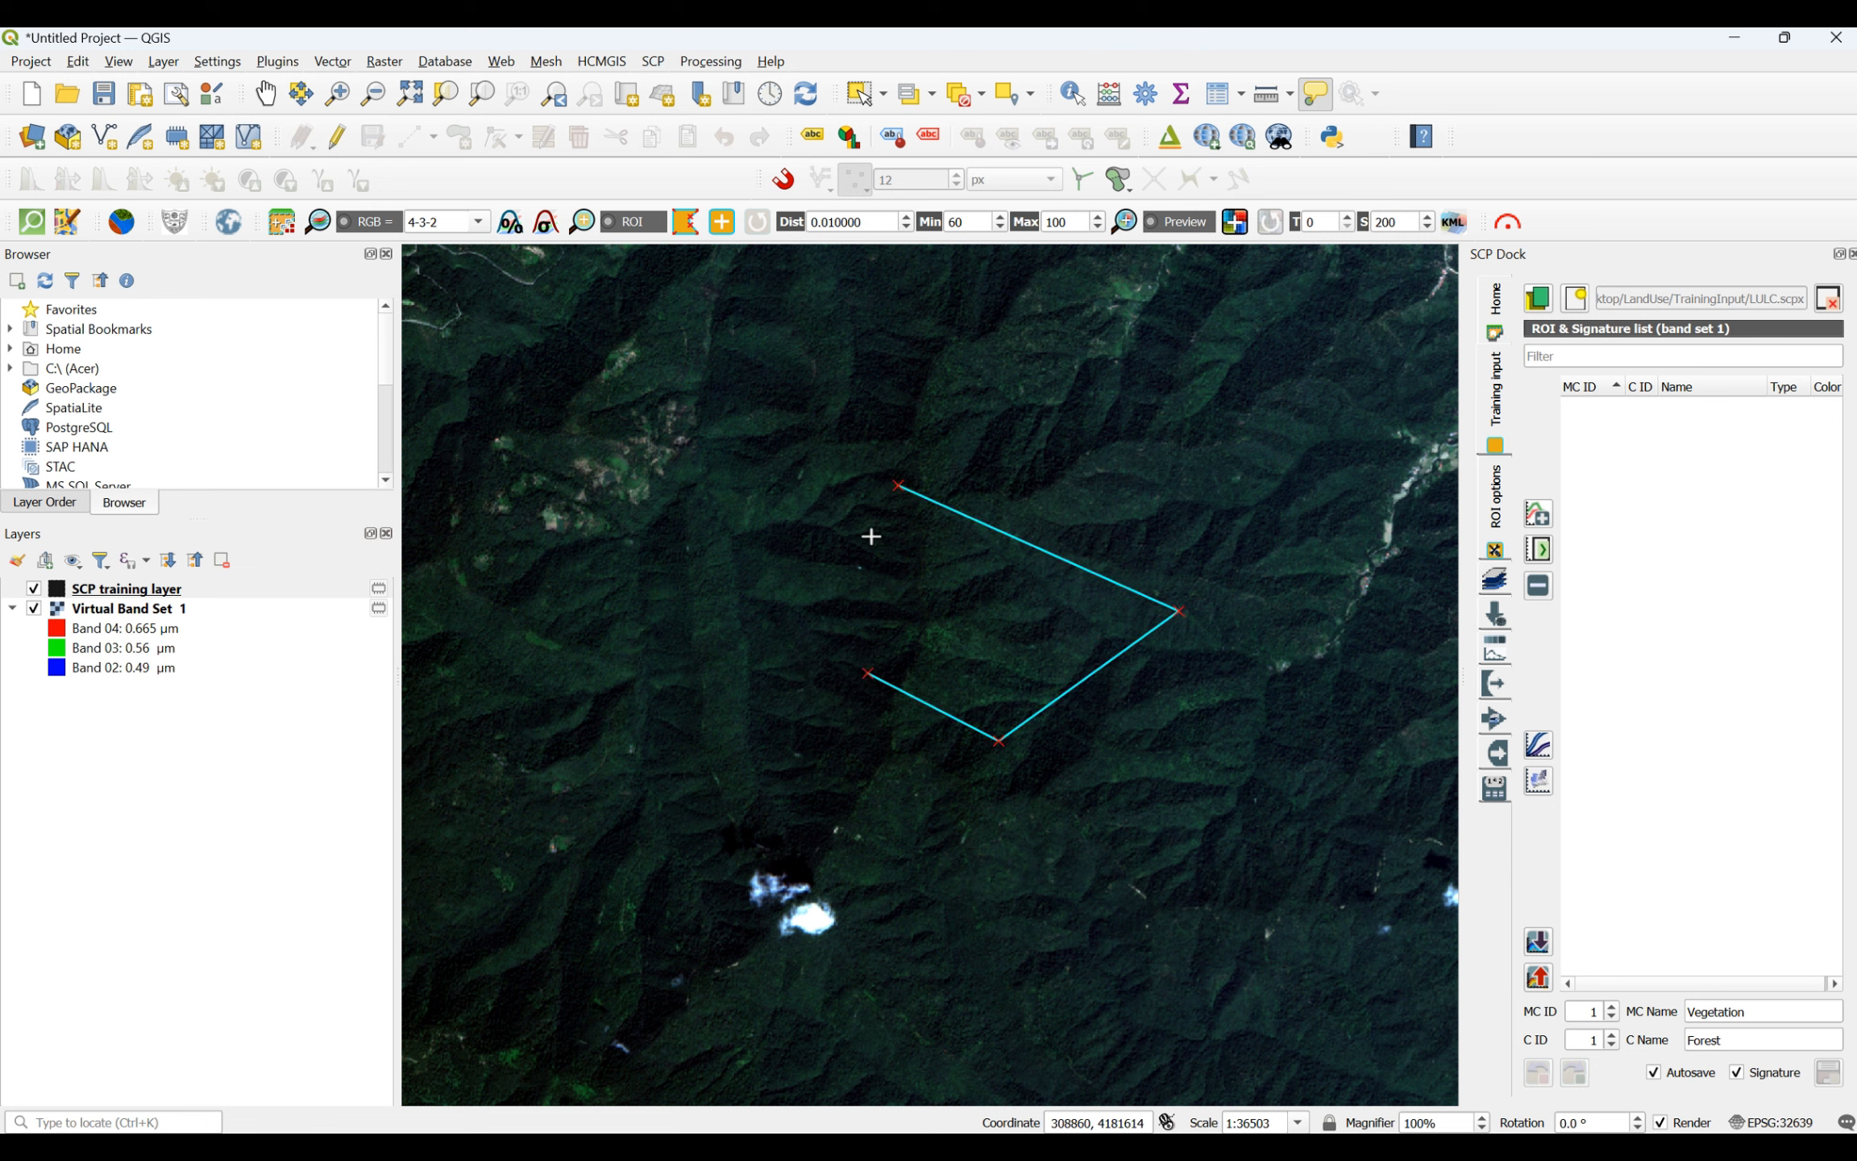
click(900, 489)
right_click(900, 490)
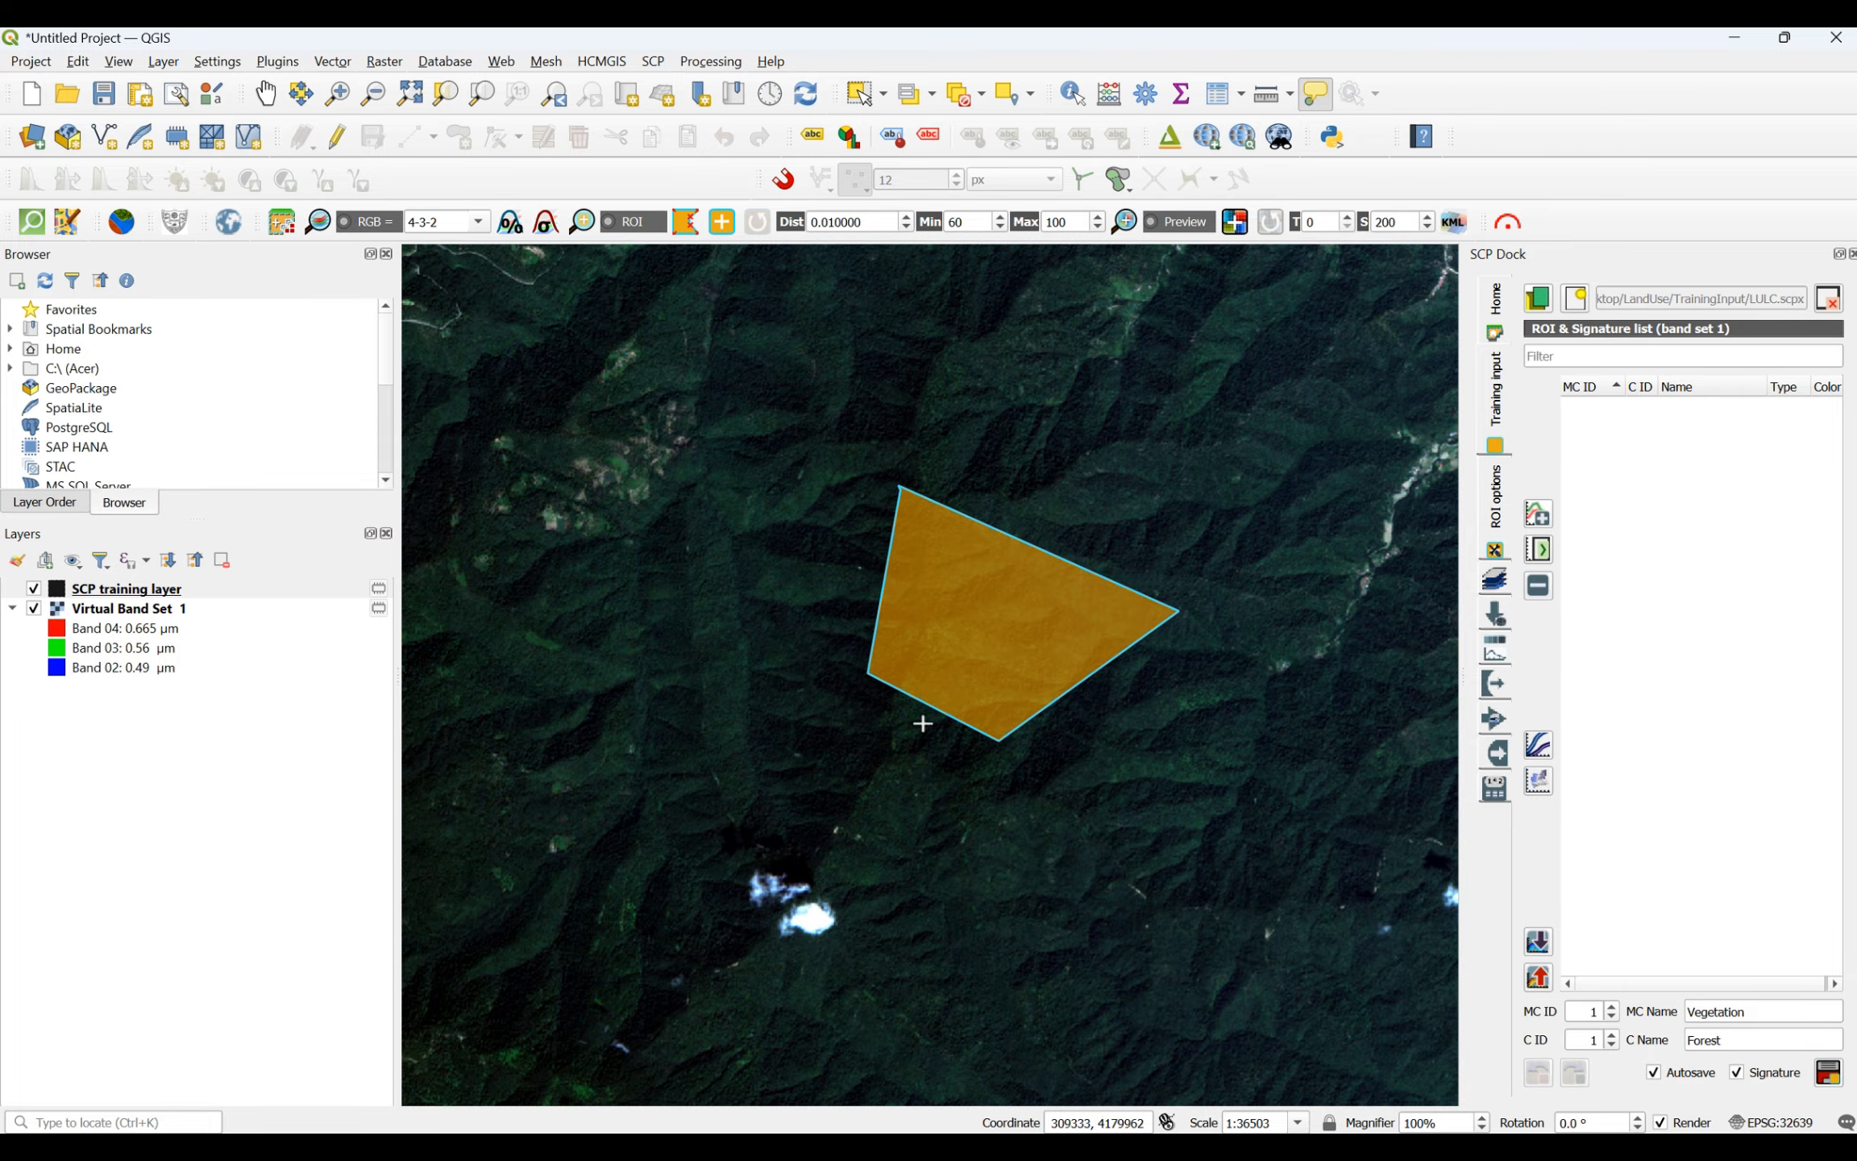
- Draw another four-sided forest ROI farther north, on the wooded mountains southeast of the large white cloud
scroll(874, 759, down, 3)
scroll(876, 535, up, 3)
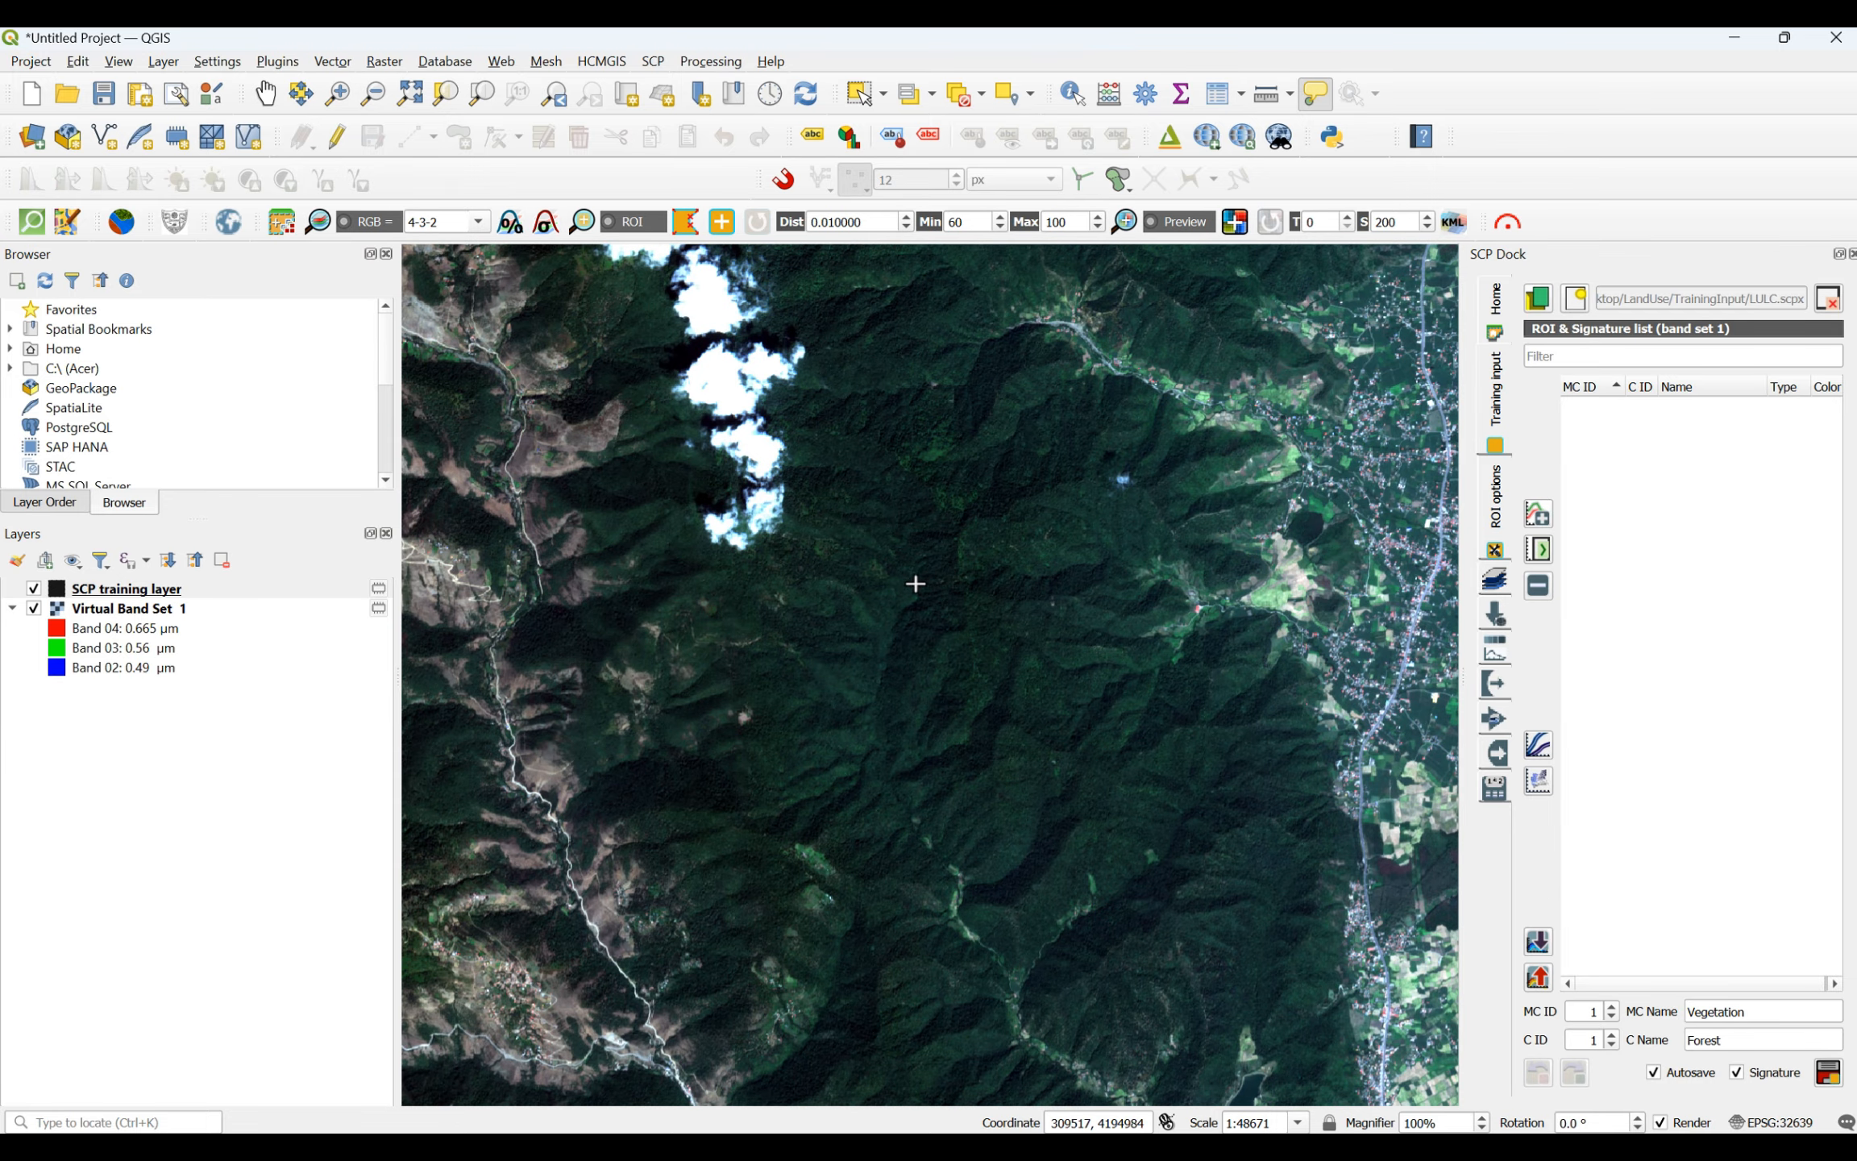
scroll(915, 583, up, 1)
click(884, 628)
click(1065, 633)
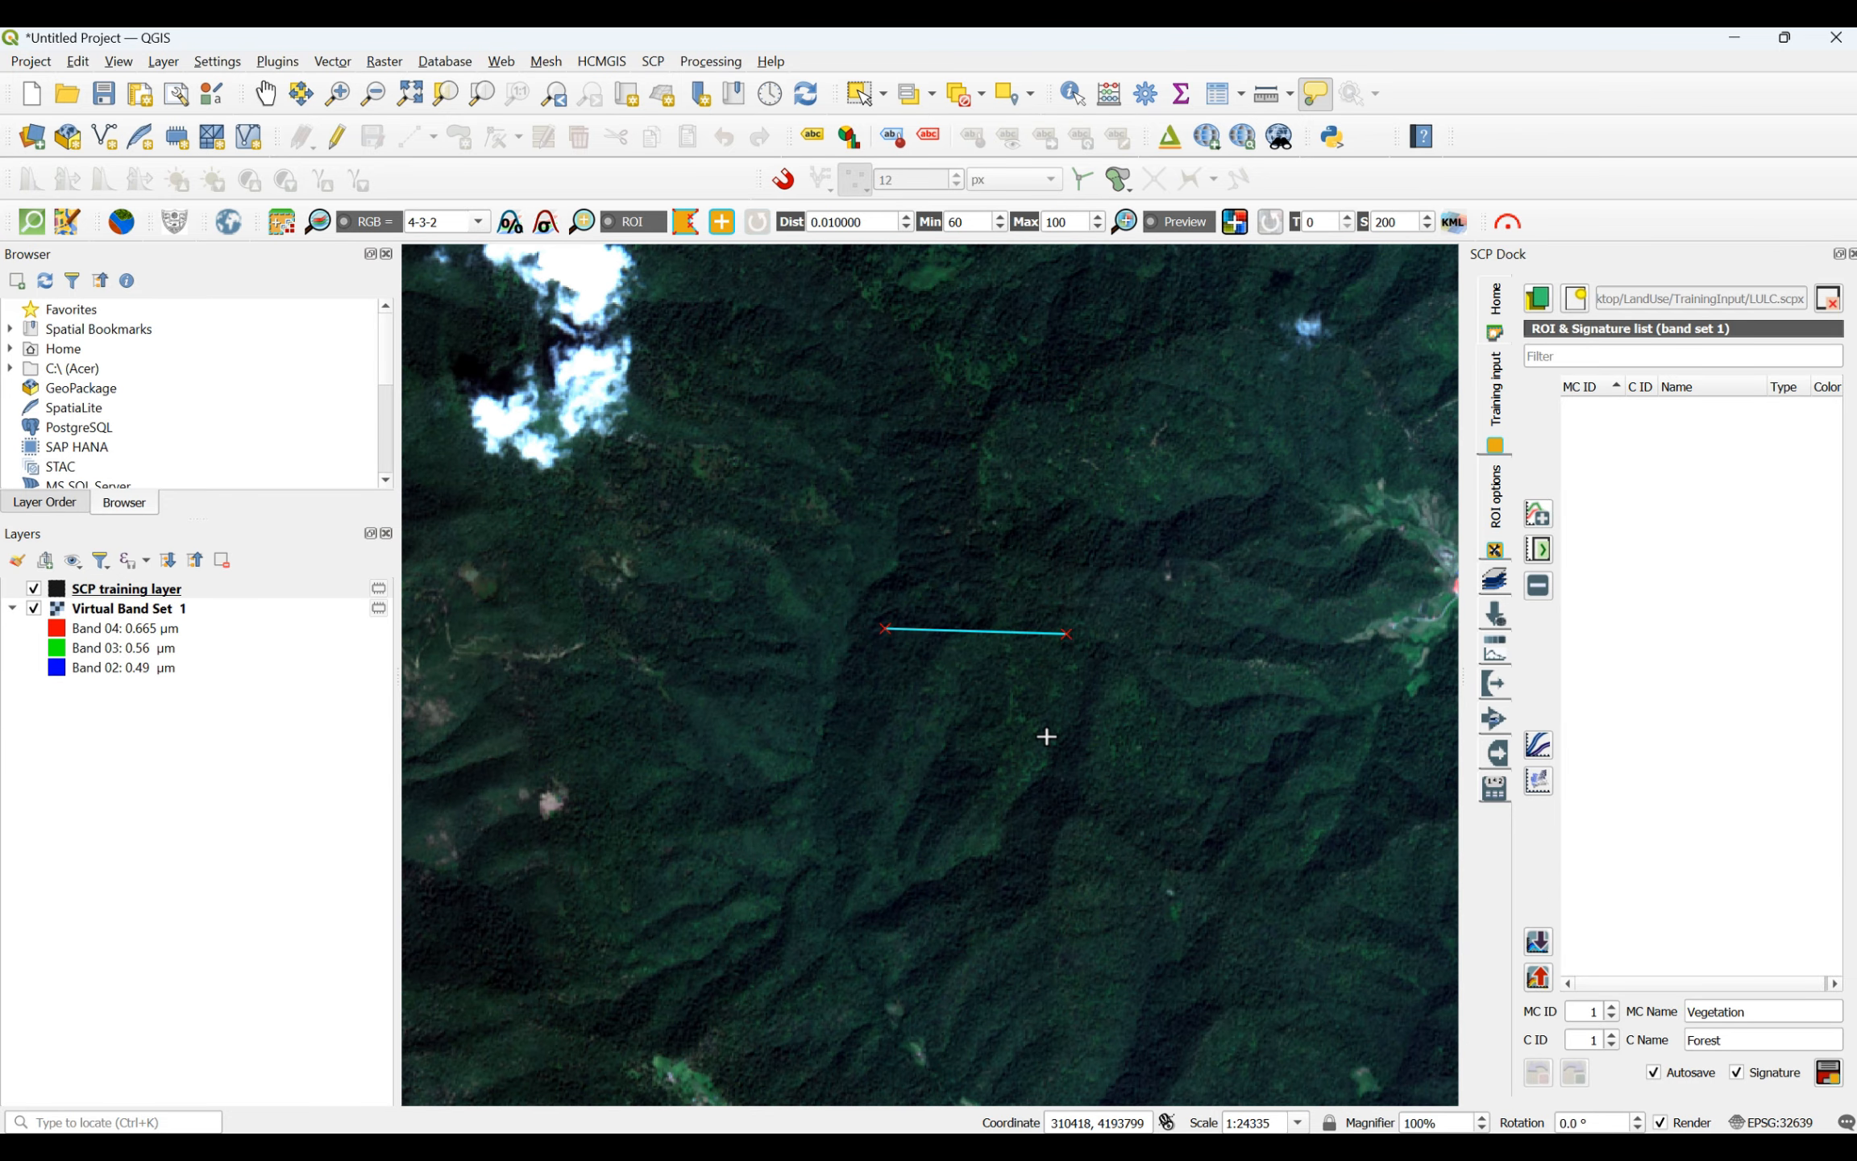
click(1047, 736)
click(878, 744)
right_click(882, 627)
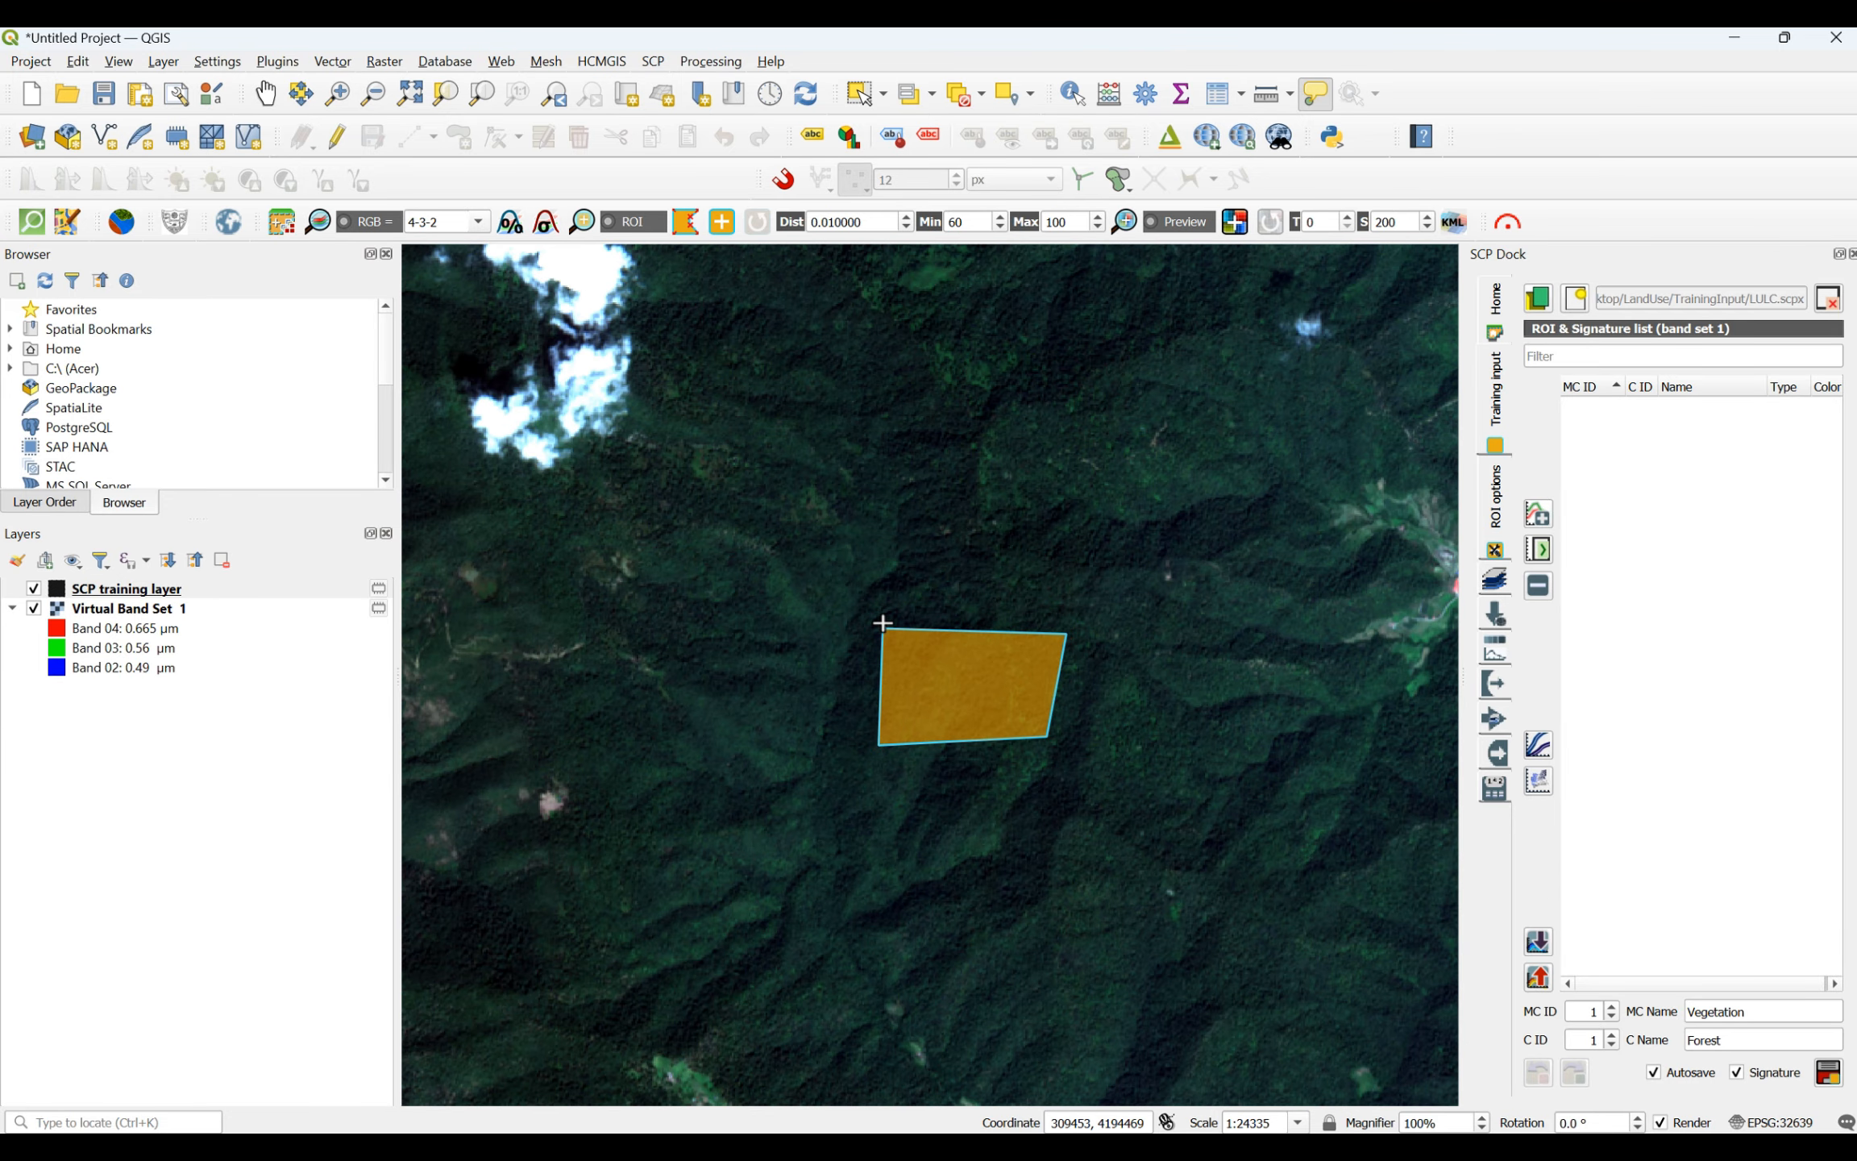
- Draw a roughly square forest ROI south of the first polygon, on the wooded slope north of the river valley
scroll(1008, 608, down, 5)
scroll(1014, 595, up, 4)
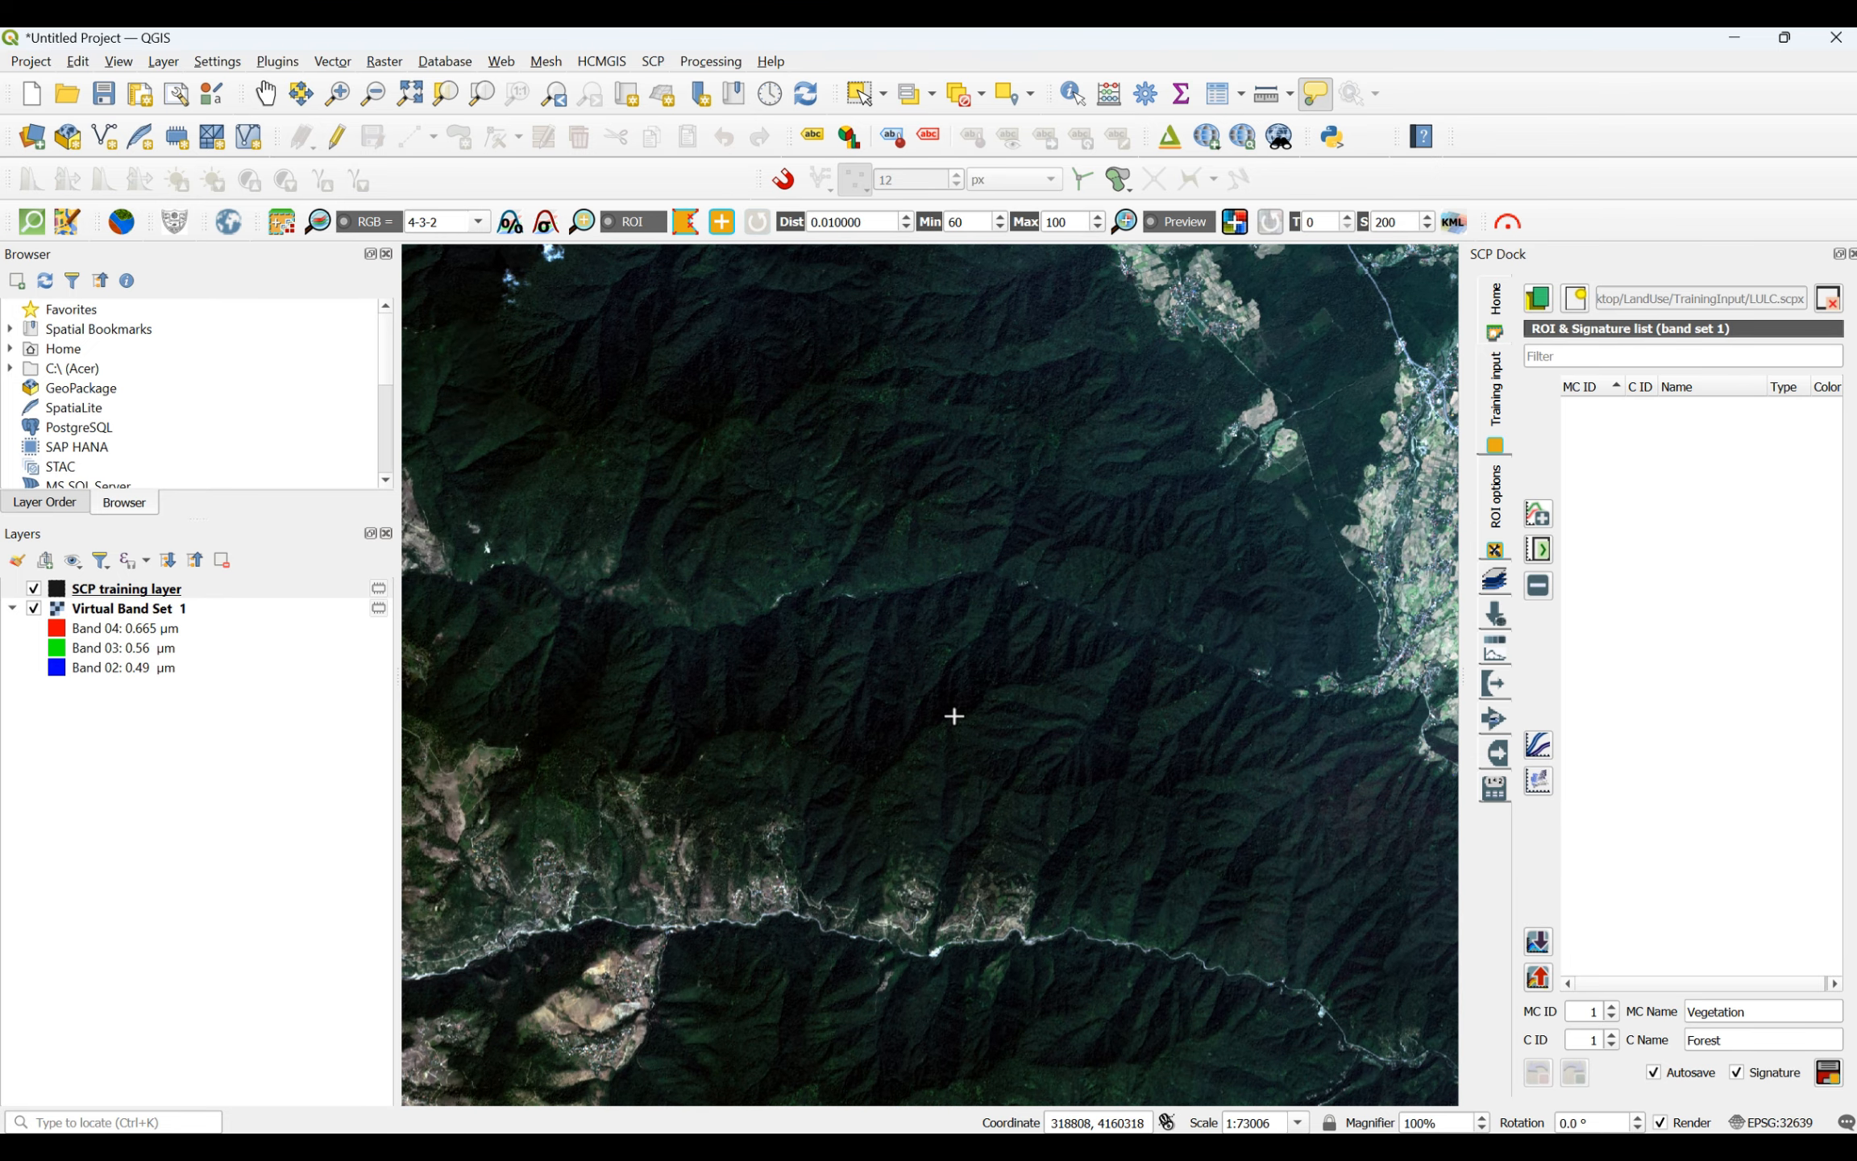
click(955, 681)
click(1085, 666)
click(1089, 798)
click(975, 799)
right_click(958, 678)
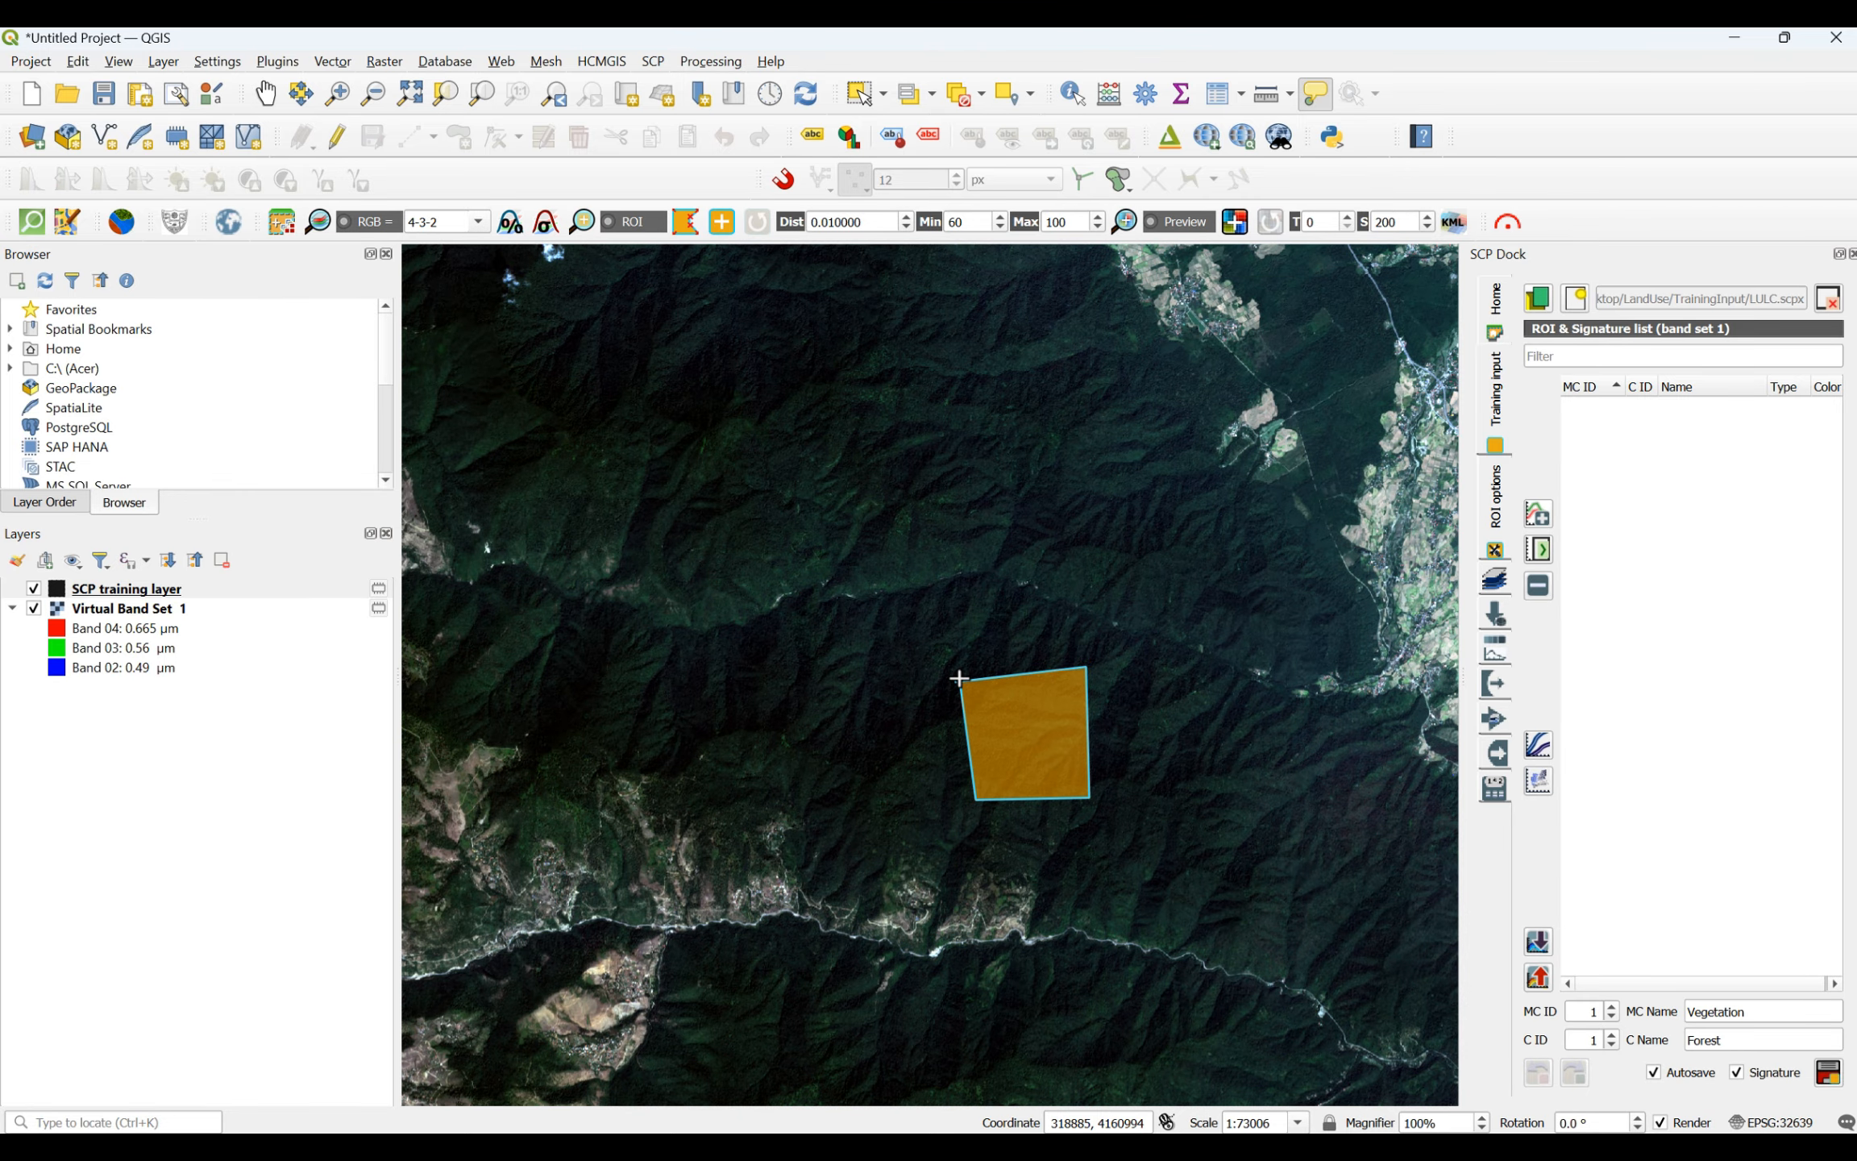
- Draw a four-sided ROI over the dark lowland forest east of the square polygon, north of the small town
scroll(887, 564, down, 2)
scroll(961, 592, up, 3)
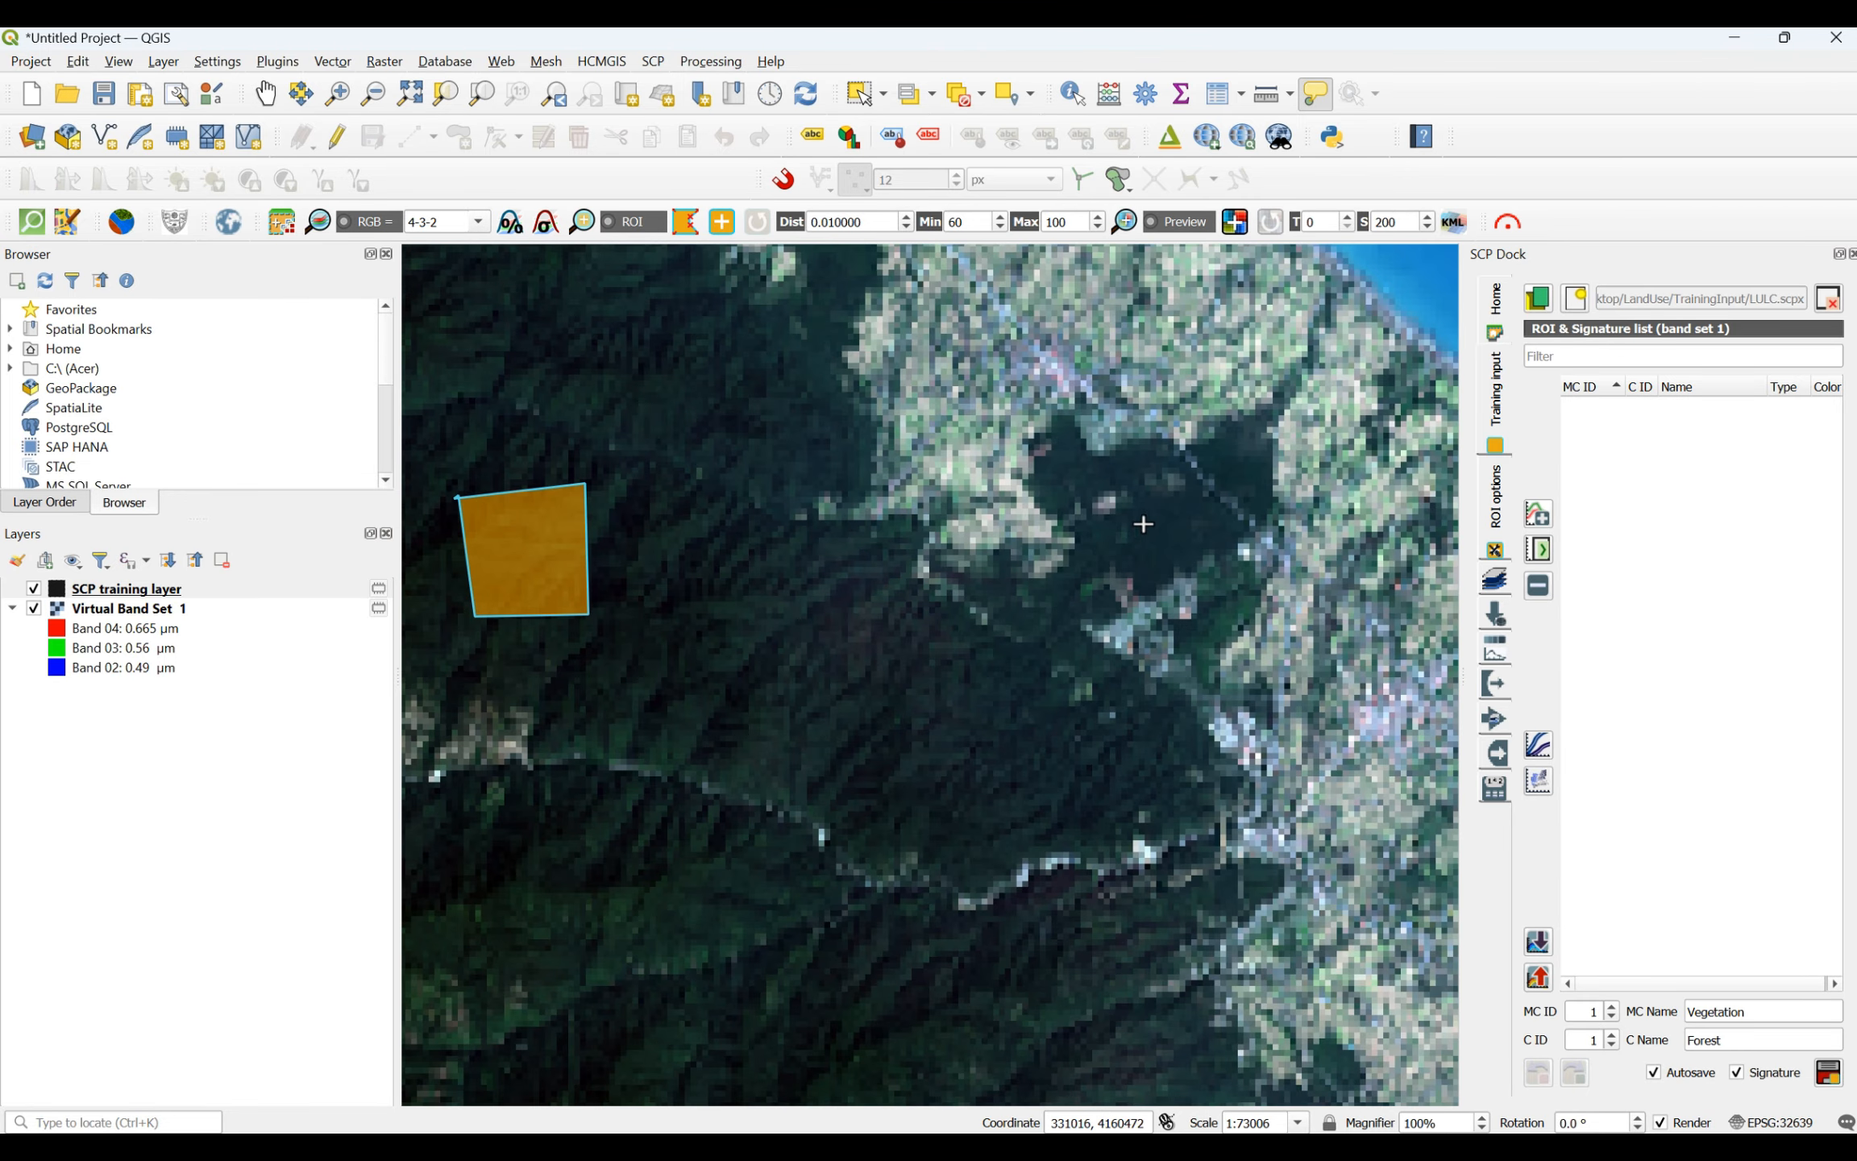
scroll(1150, 508, up, 2)
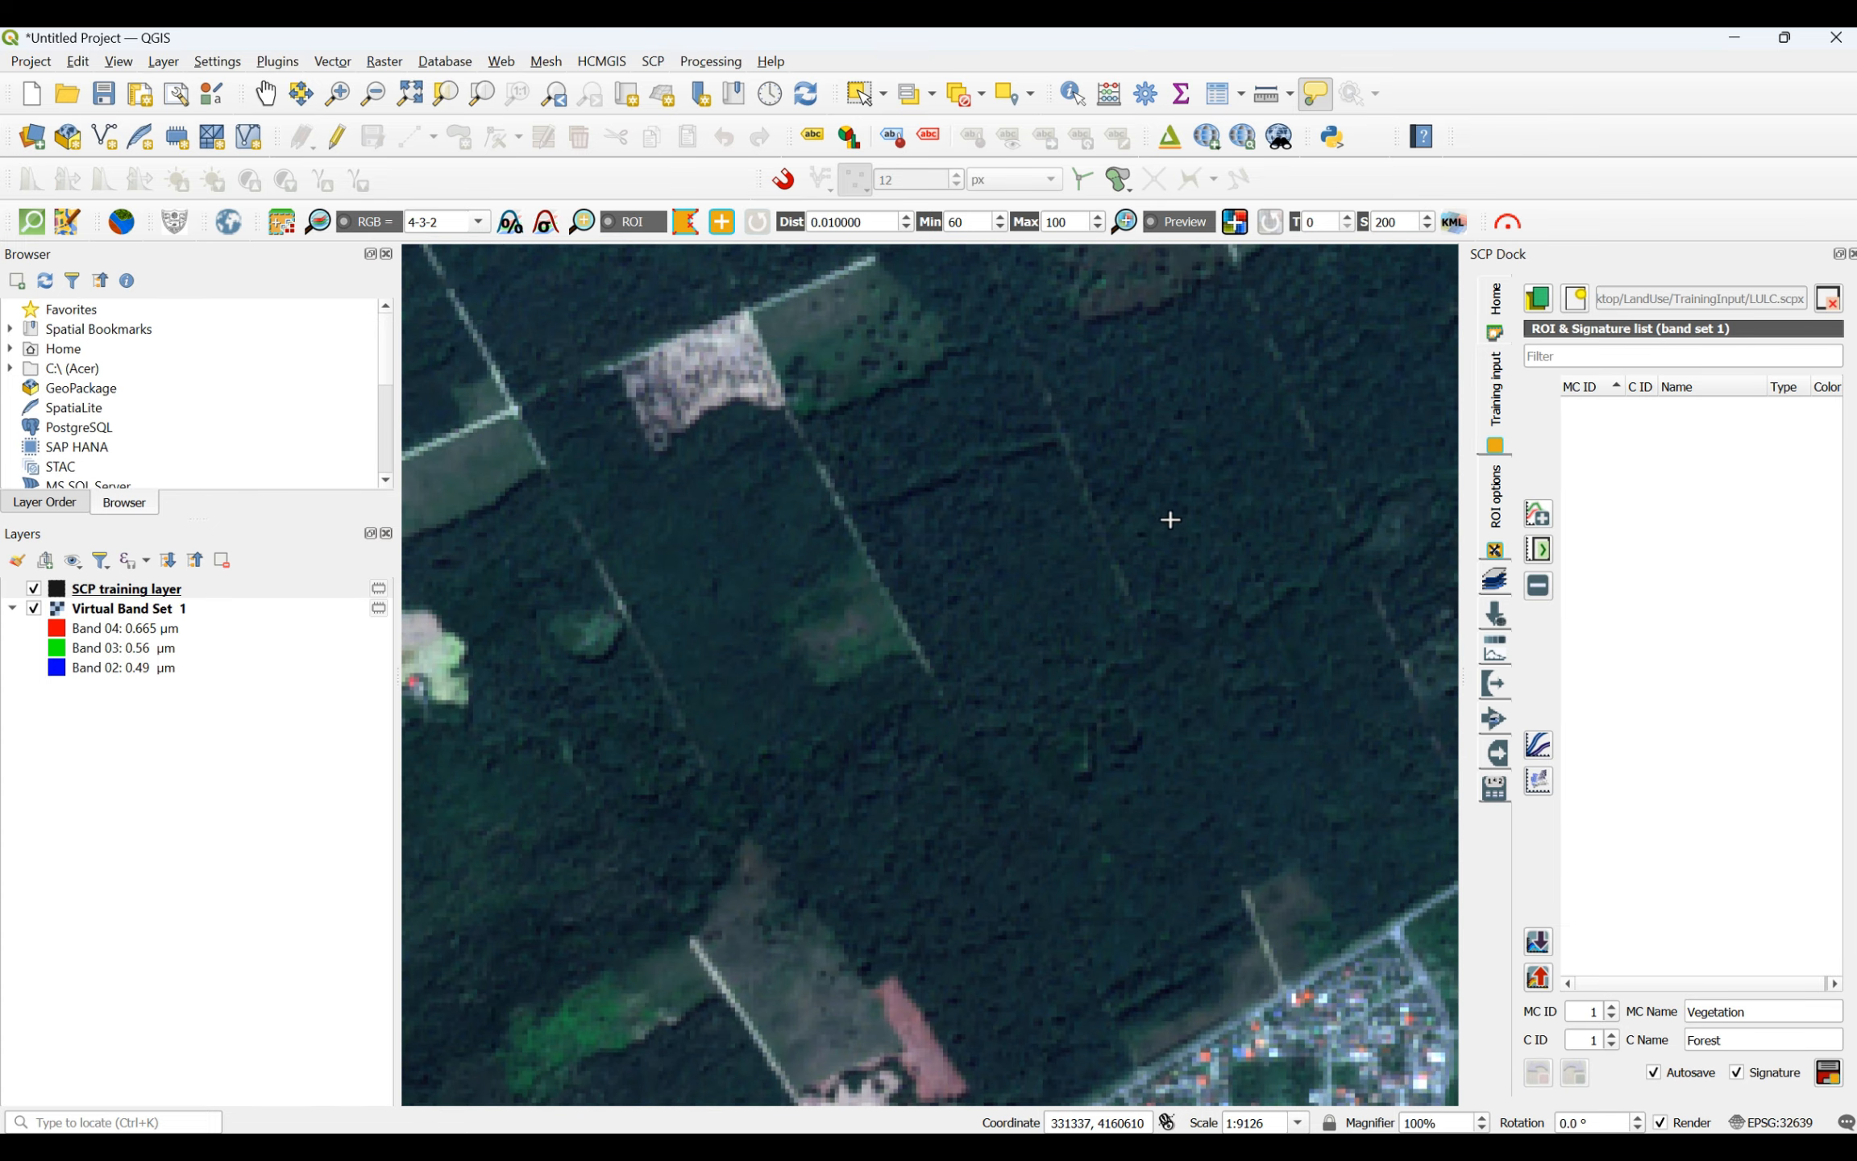
click(1173, 452)
click(1231, 444)
click(1280, 584)
click(1116, 645)
right_click(1170, 456)
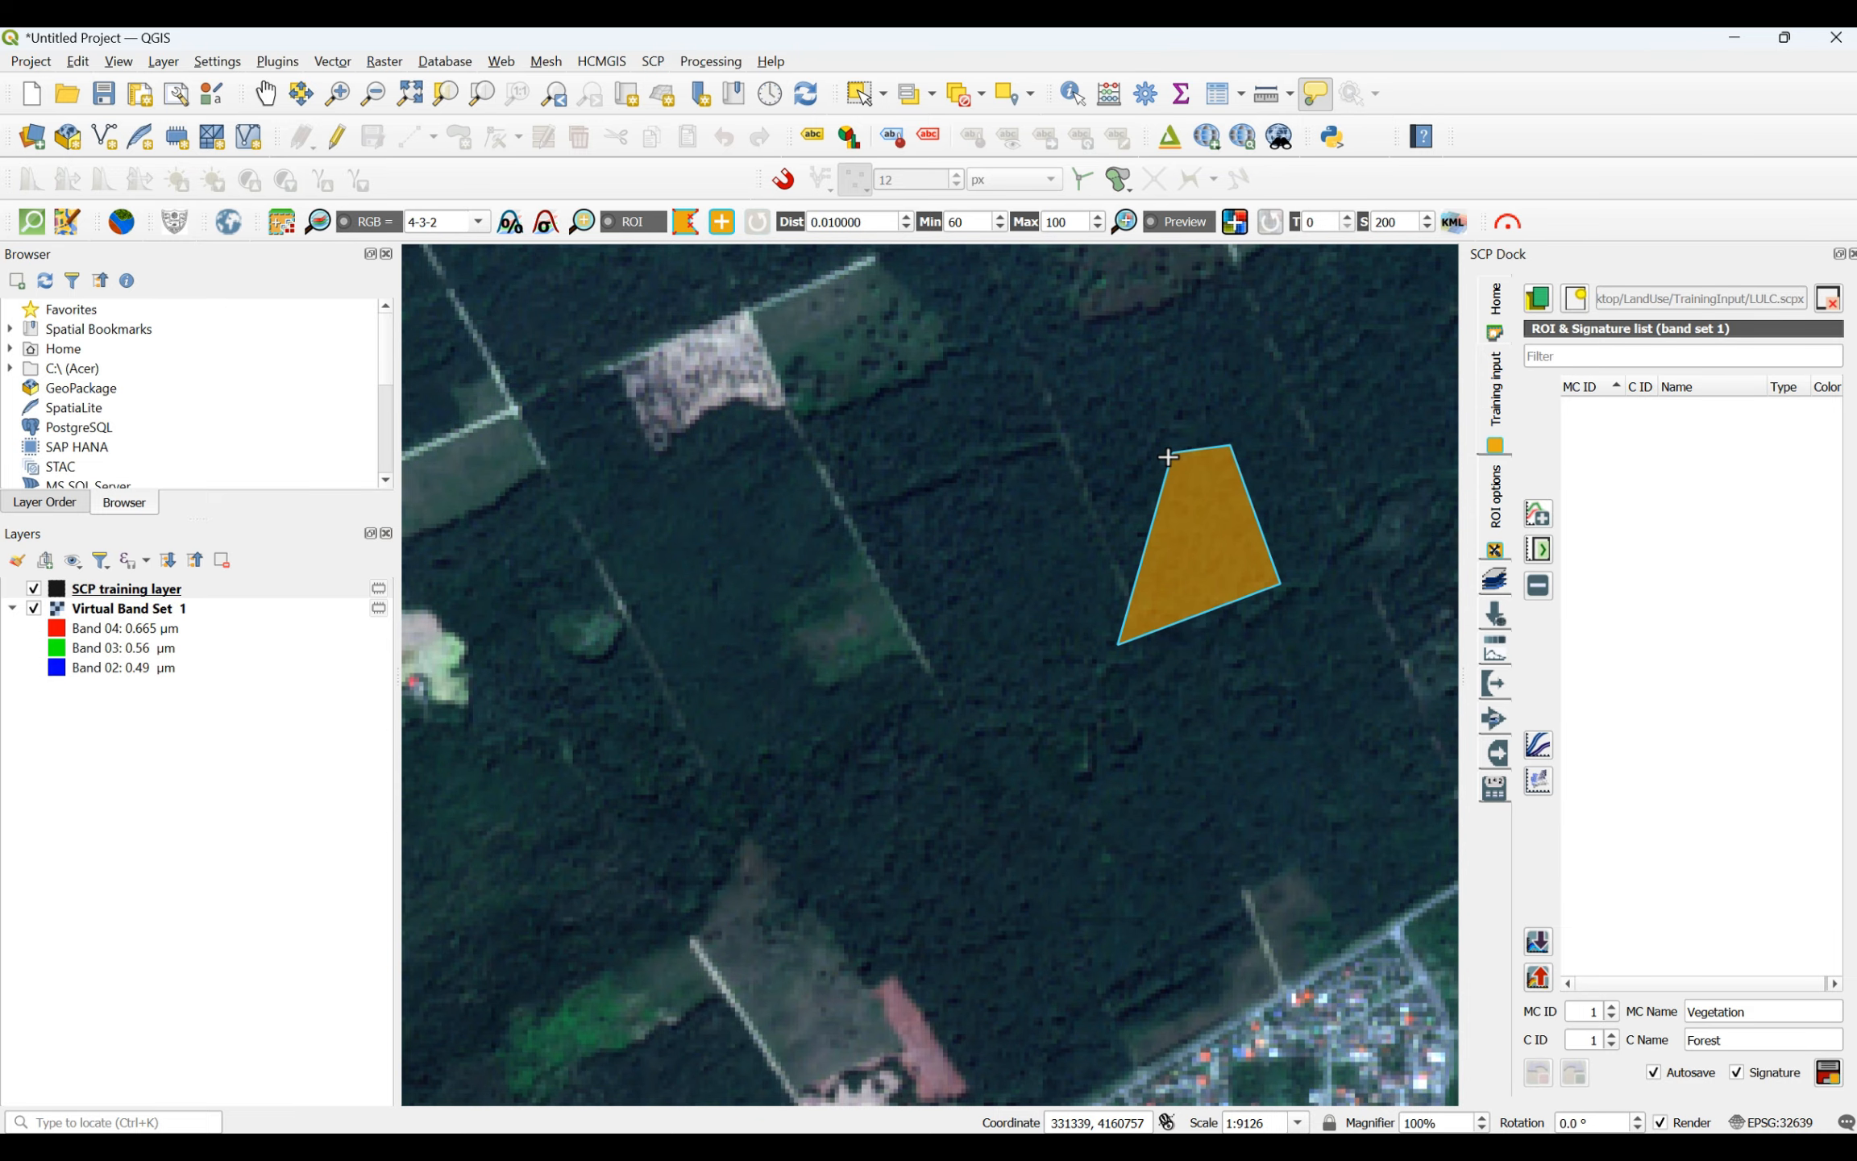
- Draw a narrow four-sided forest ROI over the dark wooded mountains near the scene's southern edge
scroll(854, 534, down, 6)
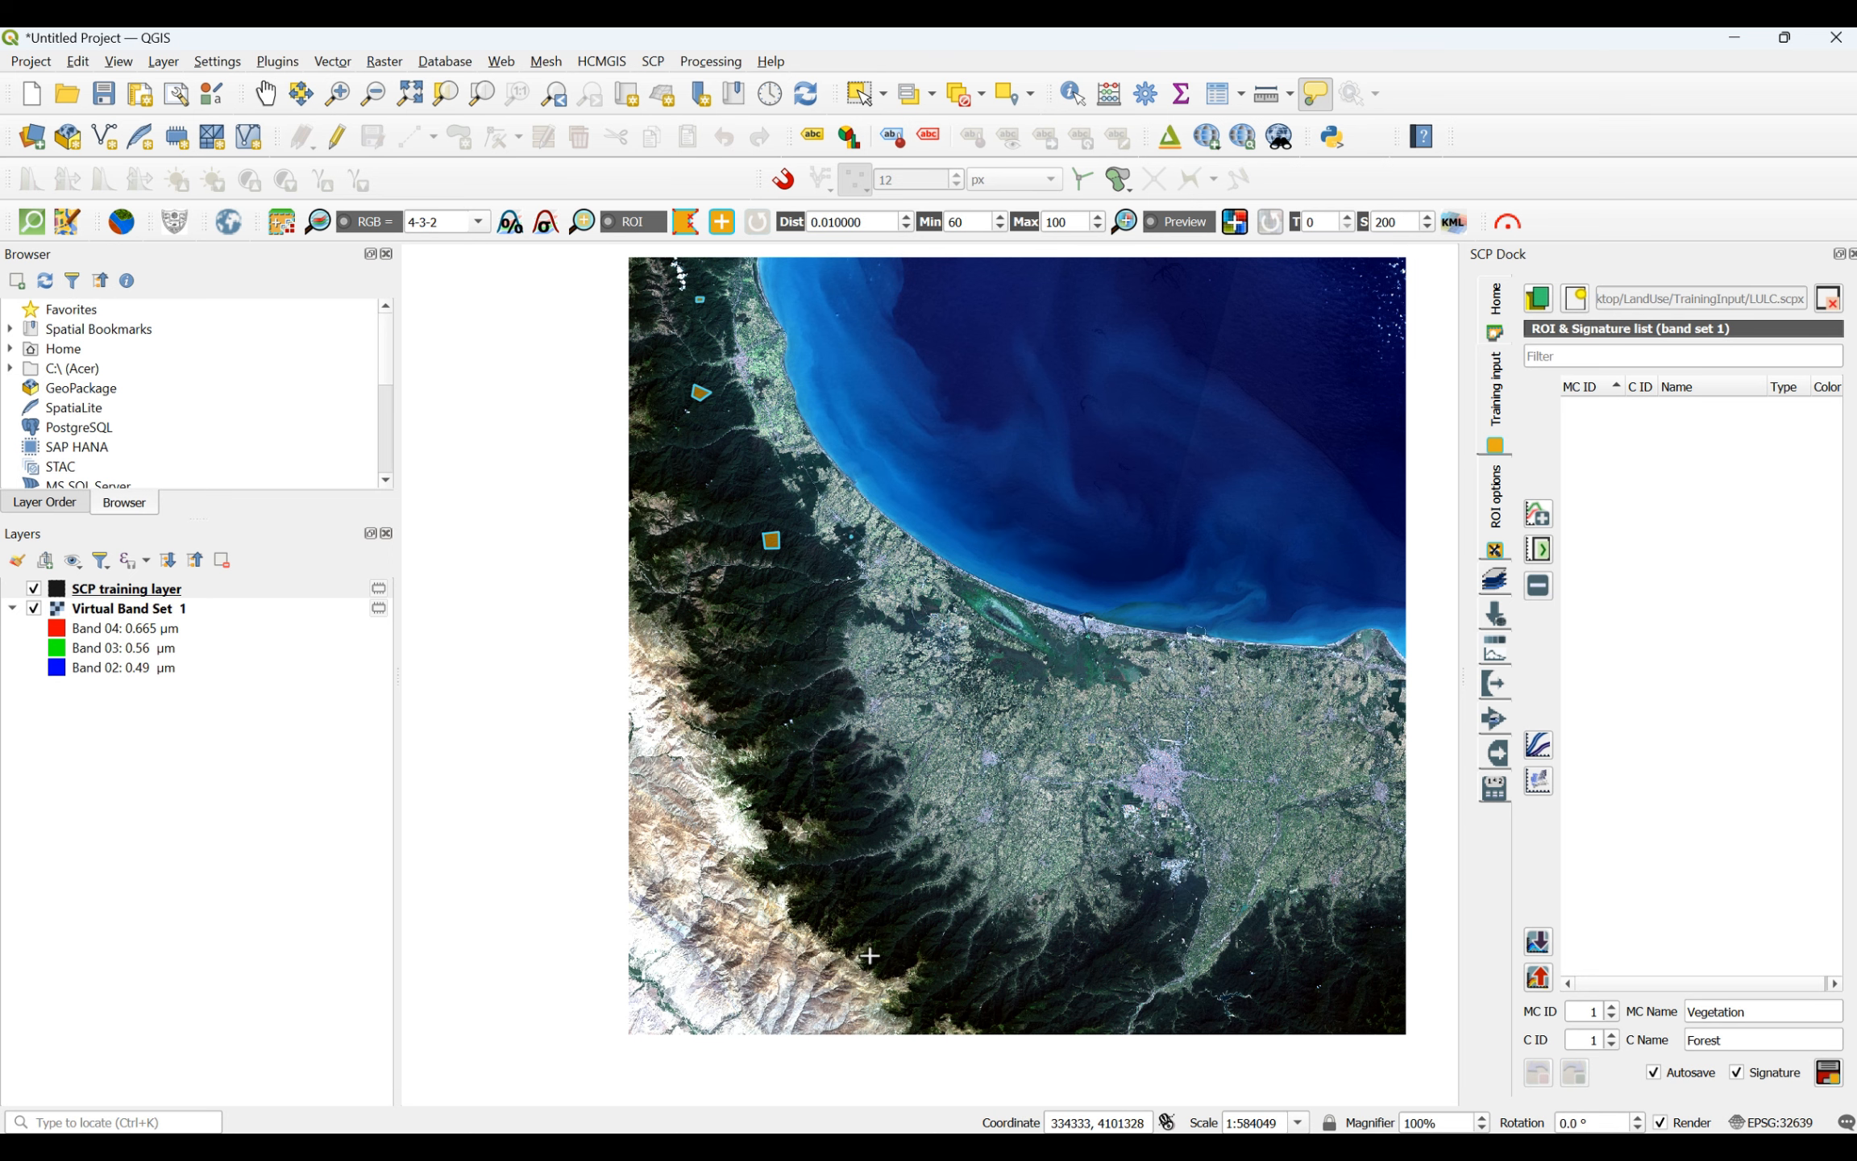
scroll(872, 939, up, 3)
scroll(1078, 795, up, 1)
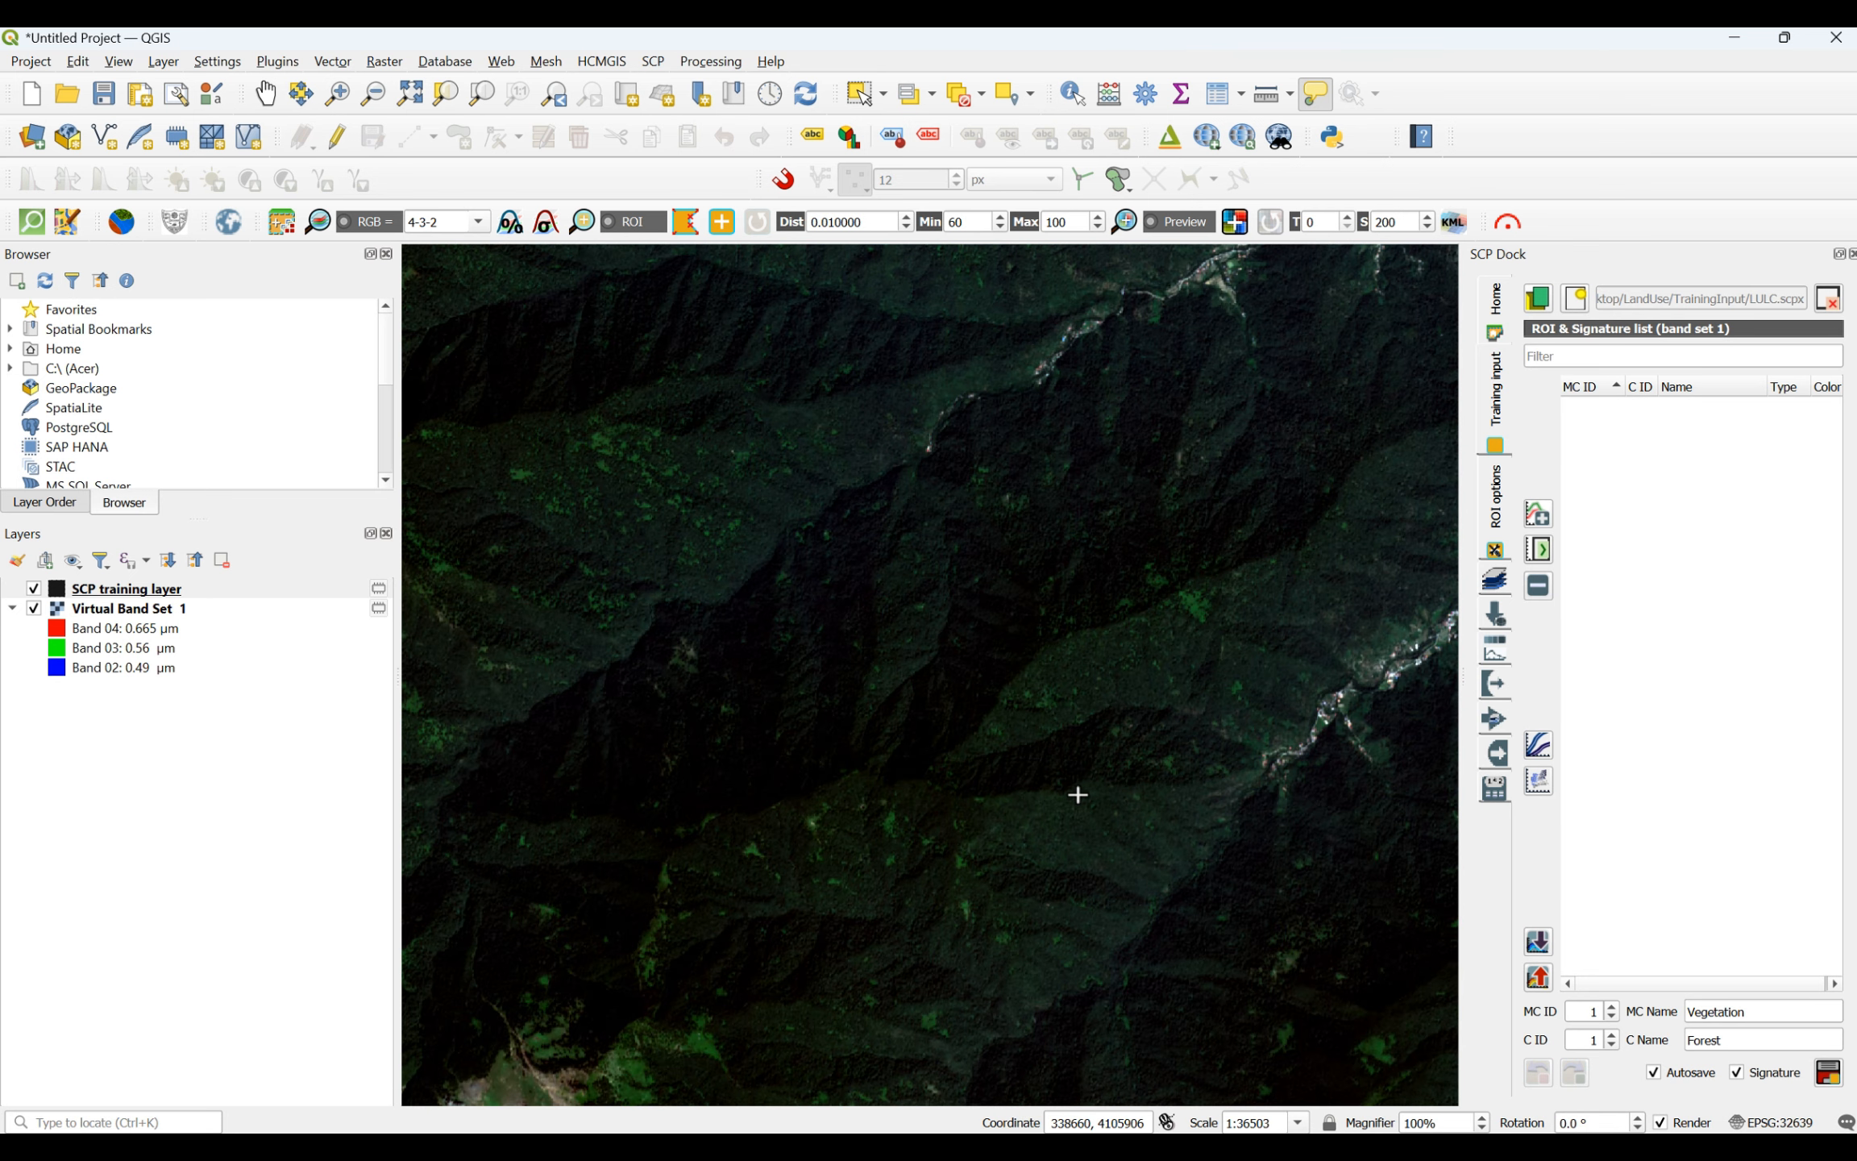
click(907, 590)
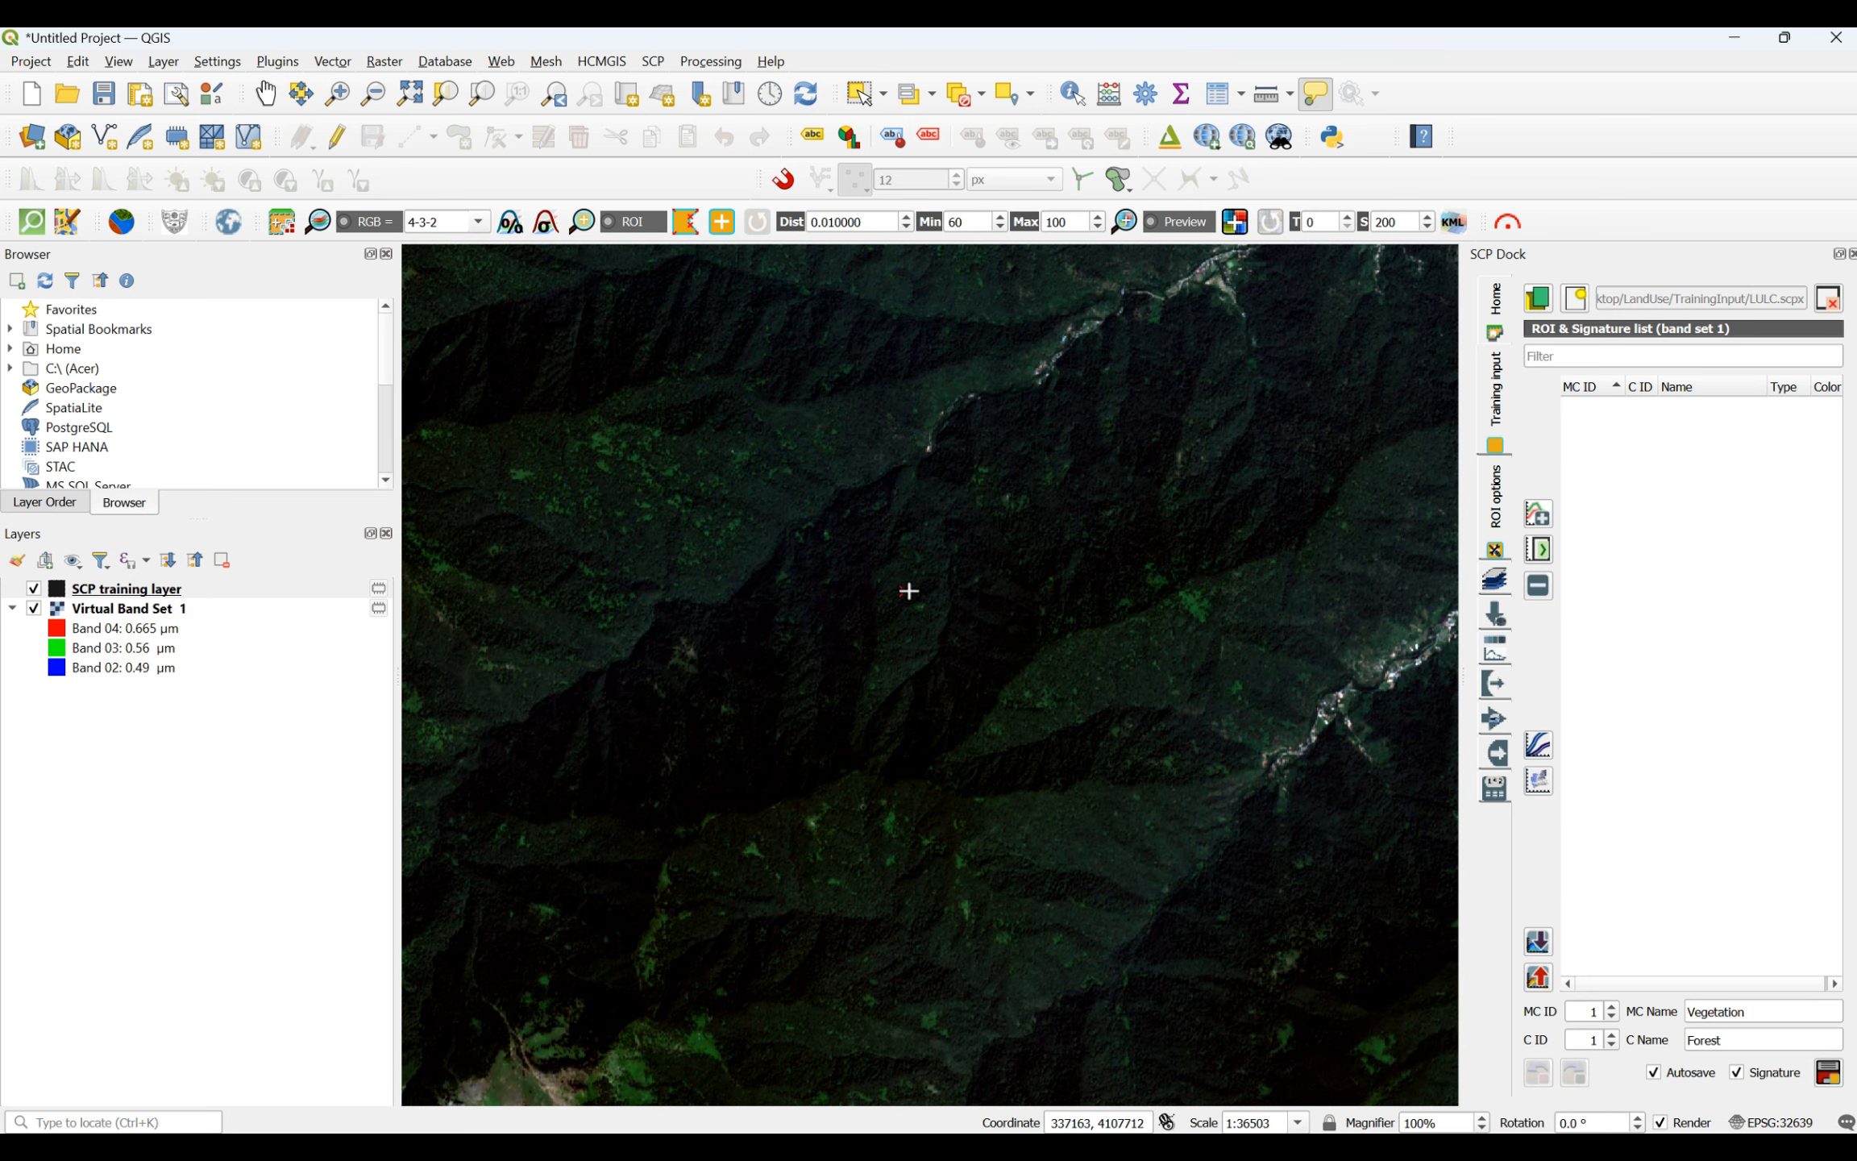
click(978, 585)
click(986, 697)
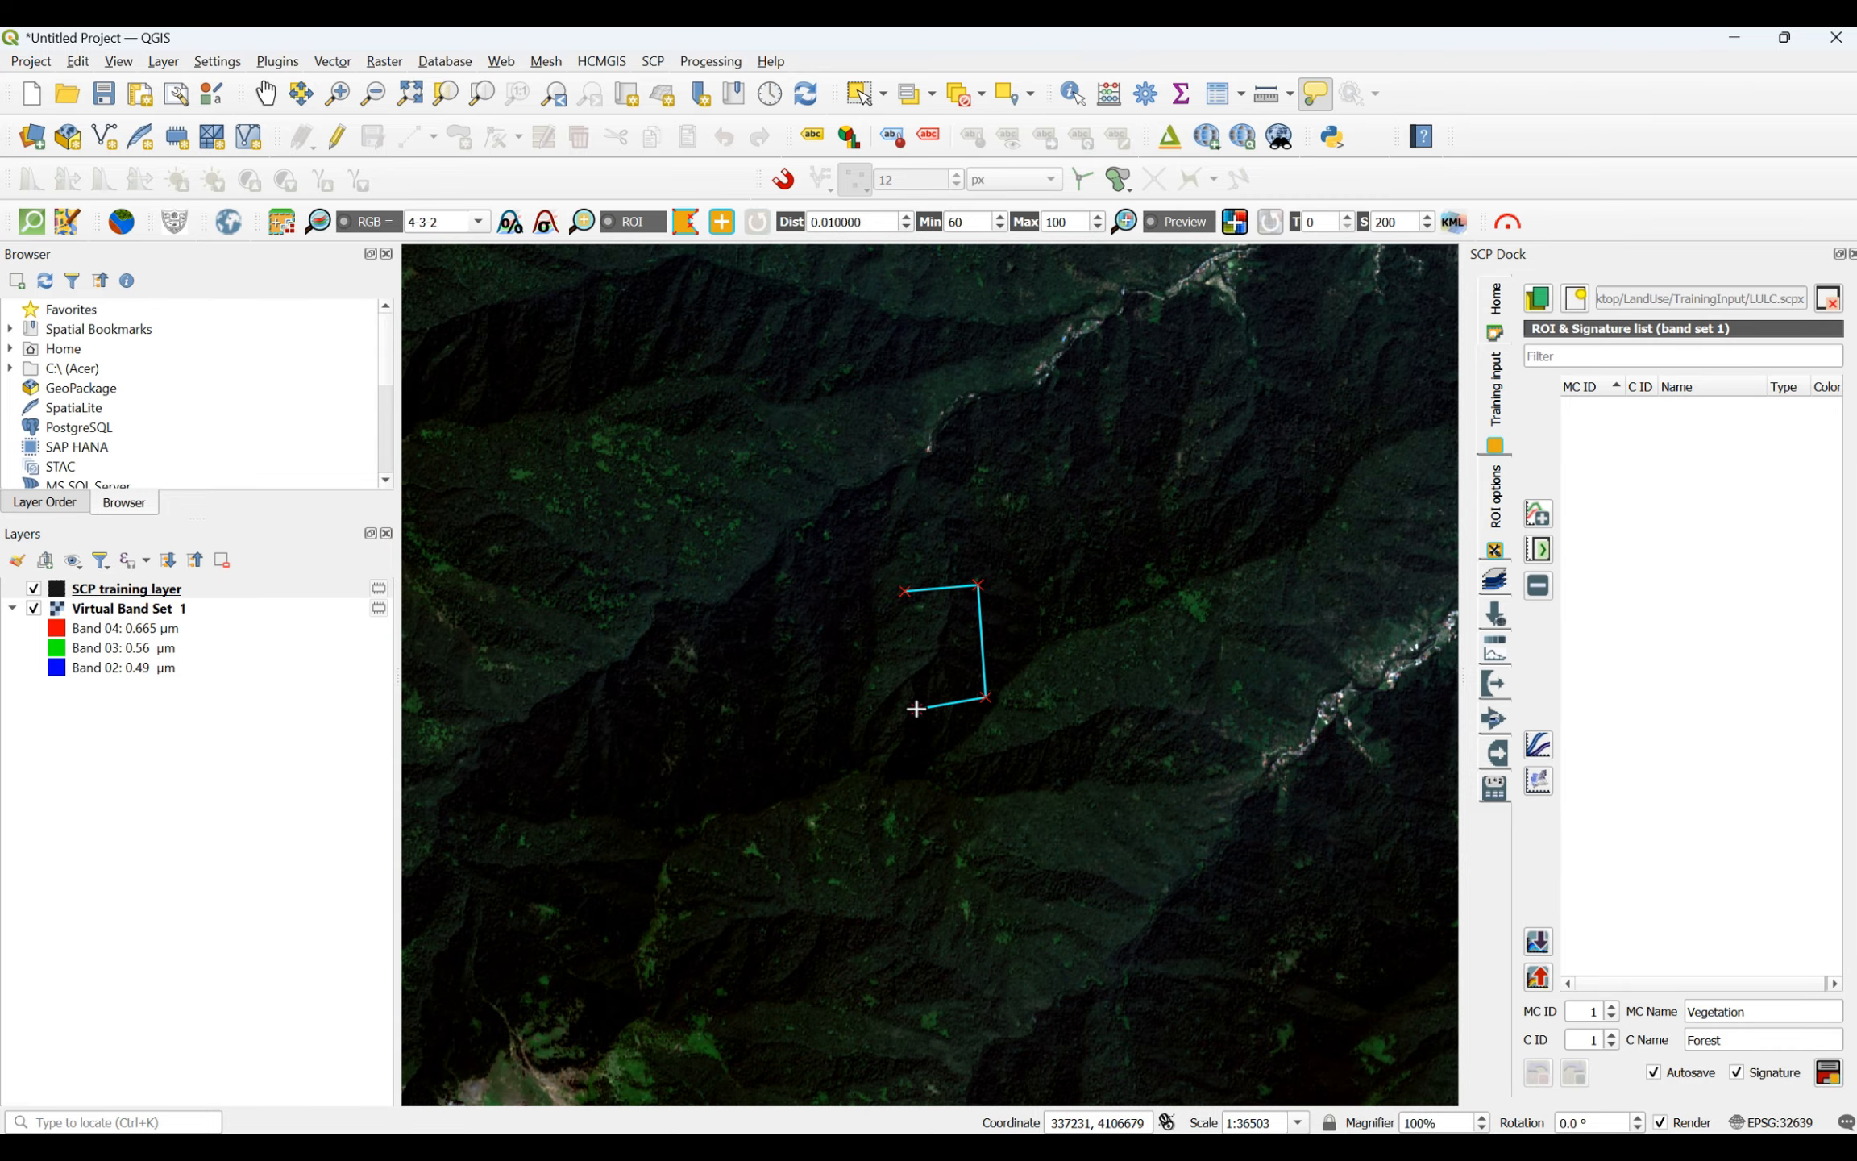
right_click(908, 593)
- Draw a five-sided forest ROI on the wooded slope just west of the narrow settled river valley
scroll(946, 791, down, 2)
scroll(863, 612, up, 3)
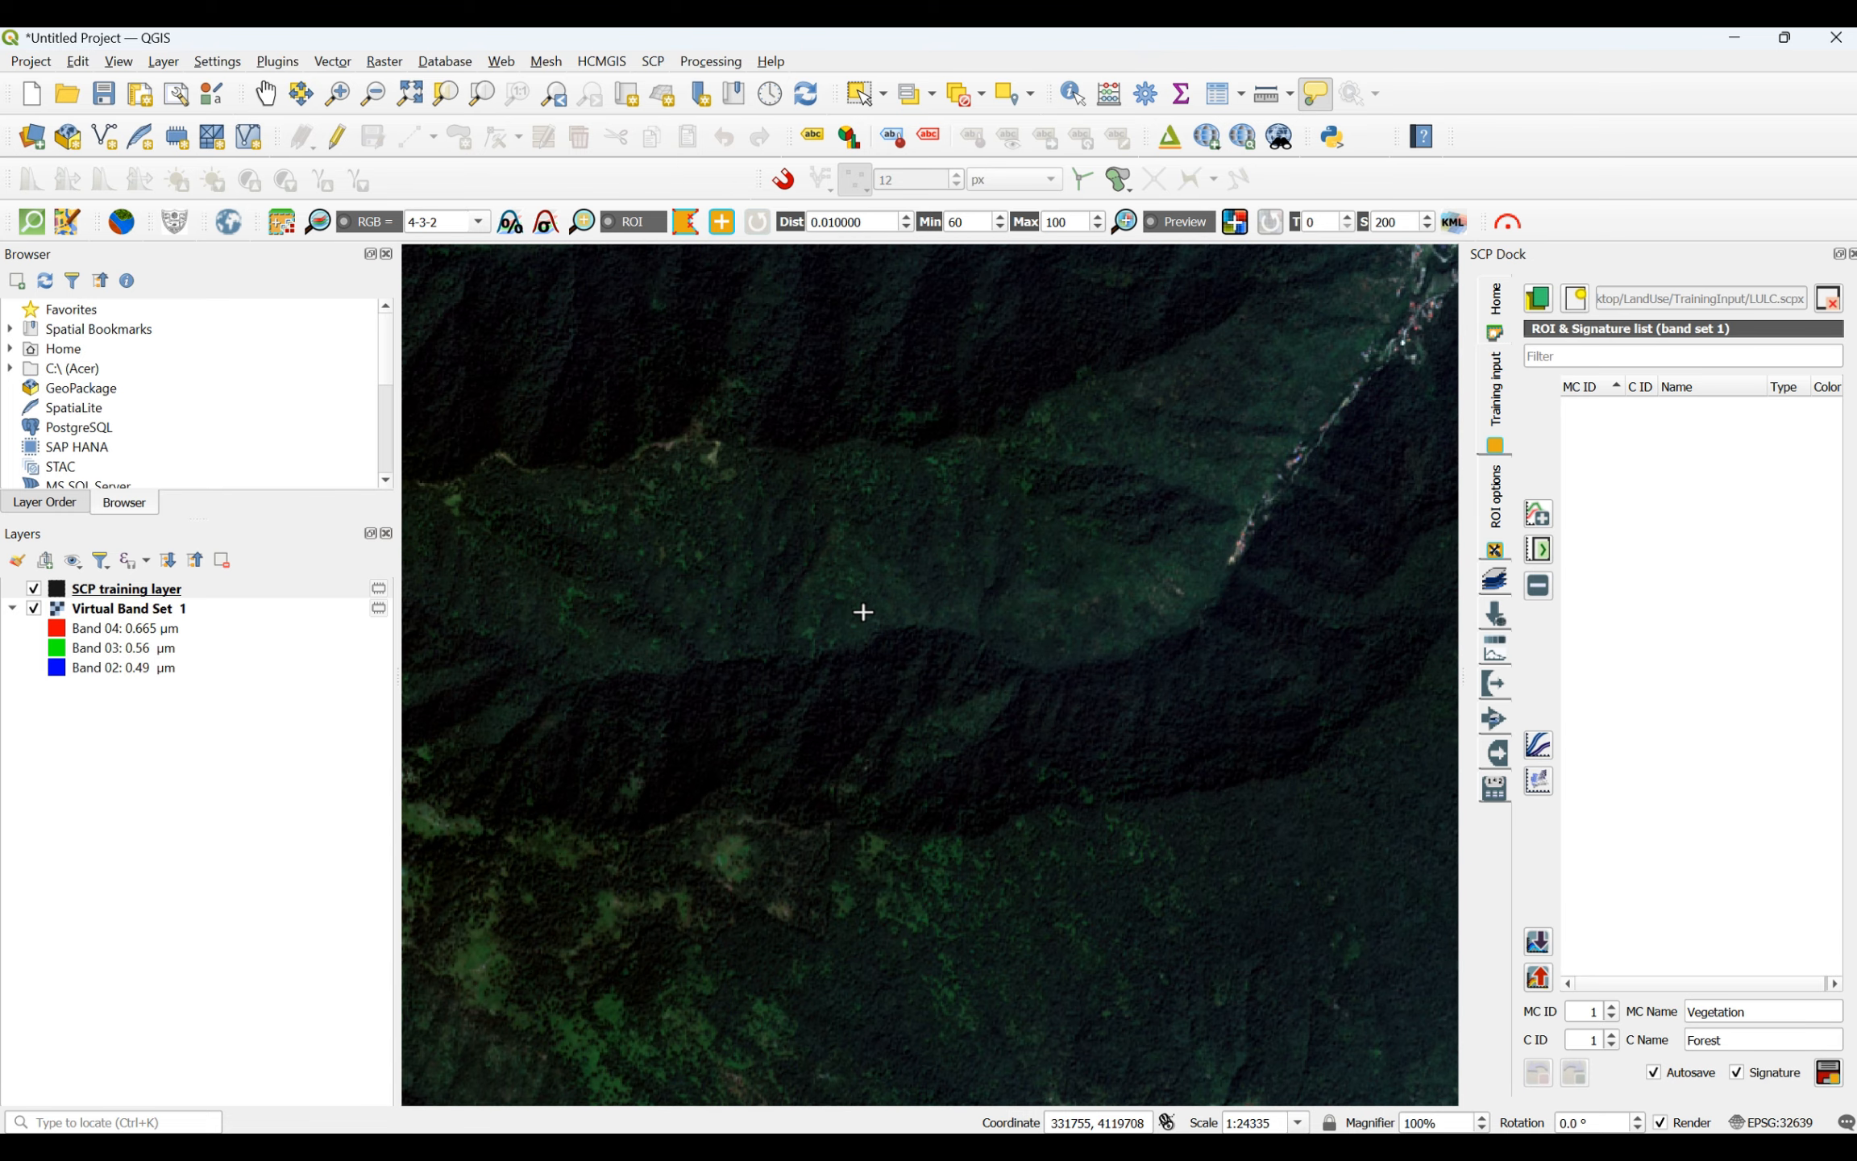
click(960, 522)
click(1152, 453)
click(1162, 559)
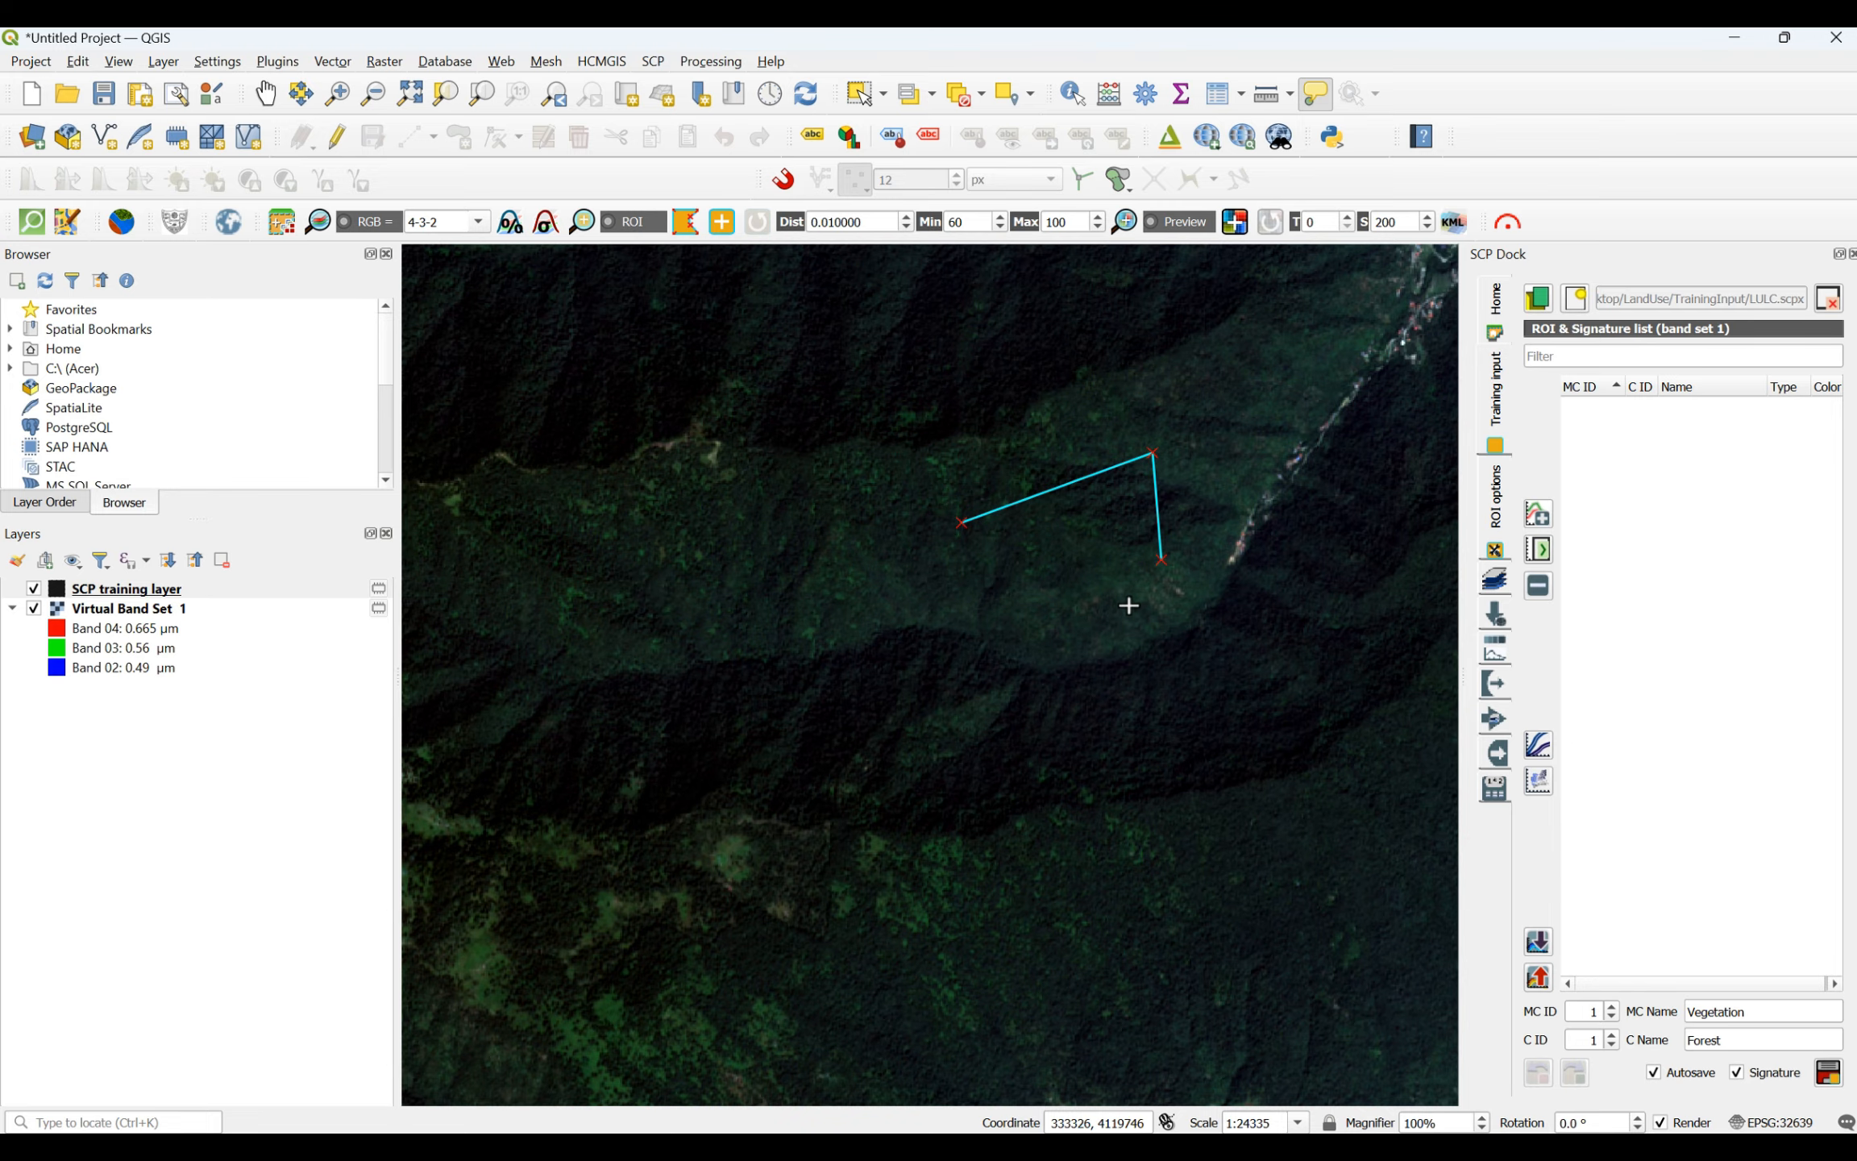
click(1114, 612)
click(989, 617)
right_click(962, 519)
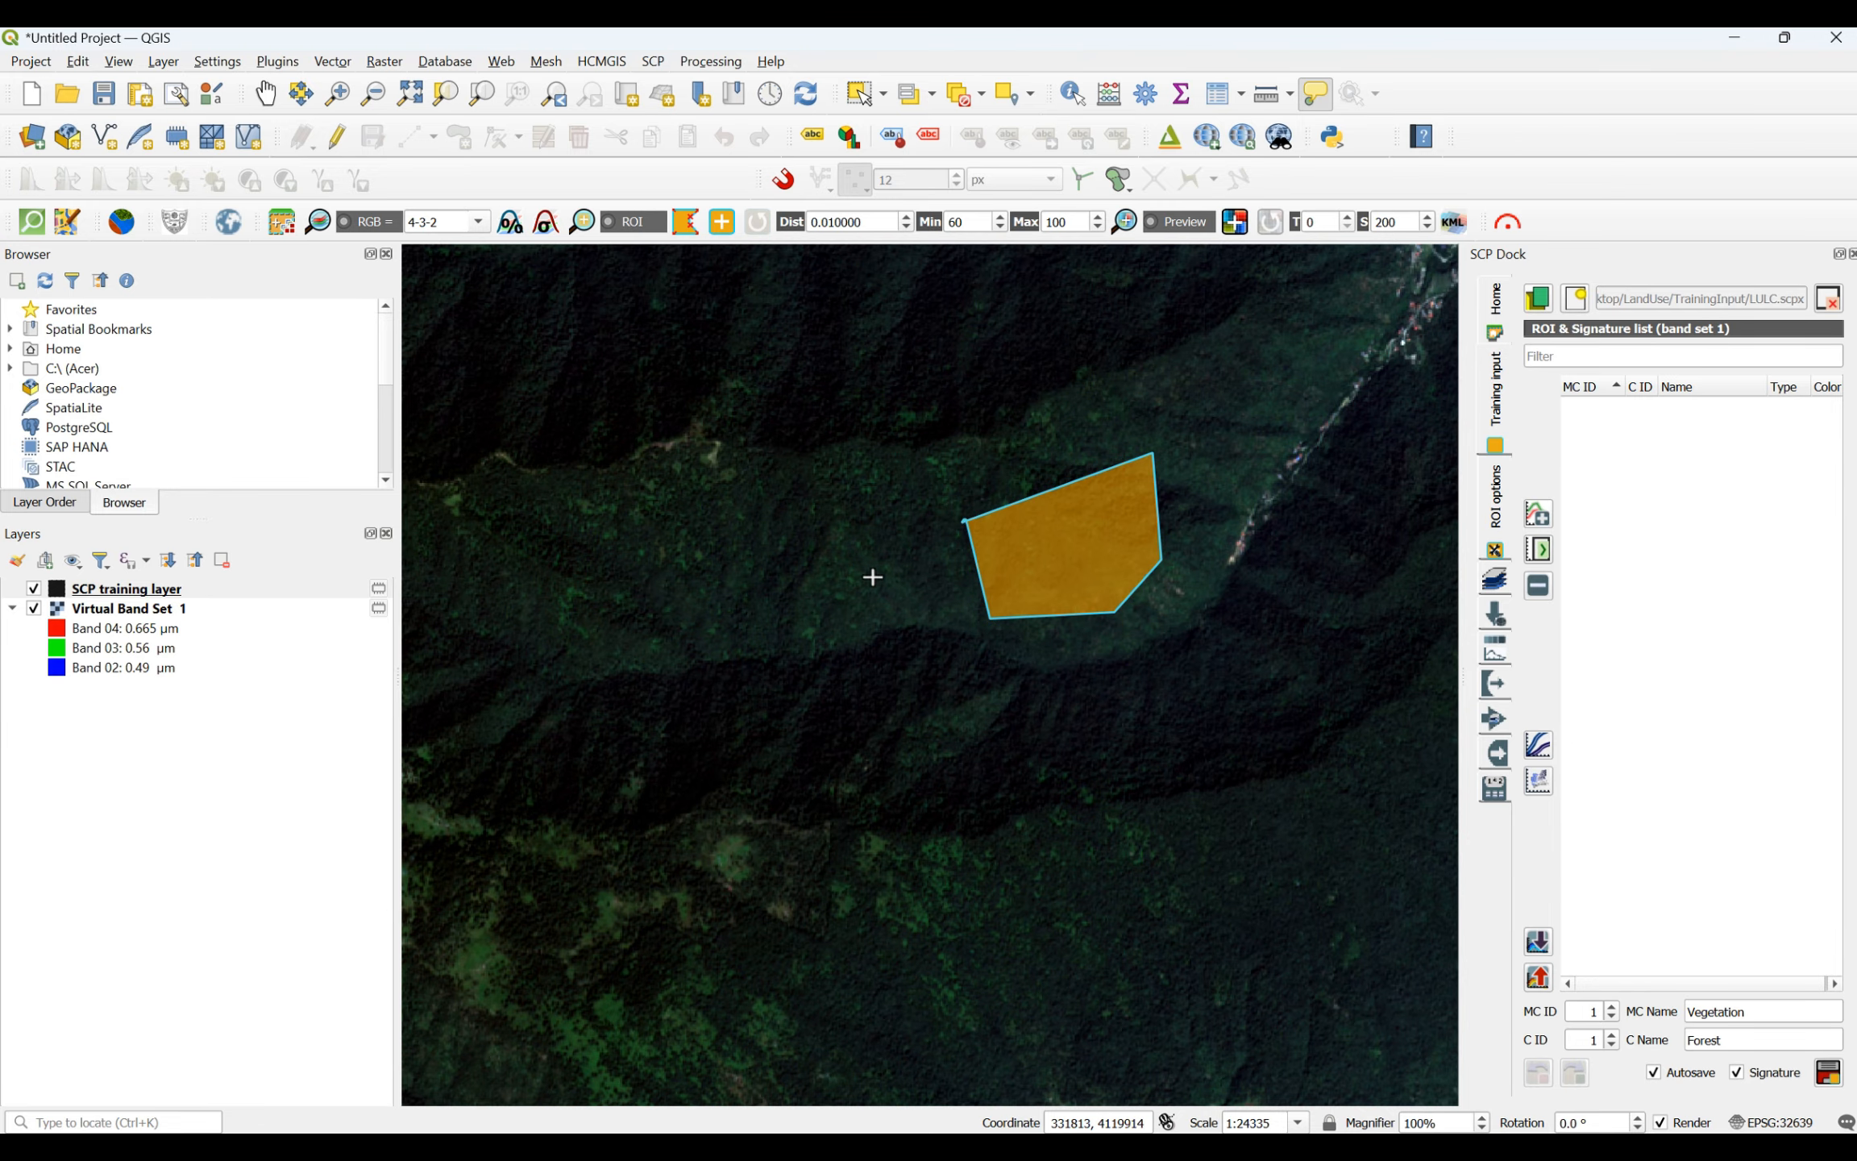
- Draw a five-sided forest ROI on the dark wooded slopes between the two river valleys in the southern mountains
scroll(838, 597, down, 4)
scroll(993, 856, up, 3)
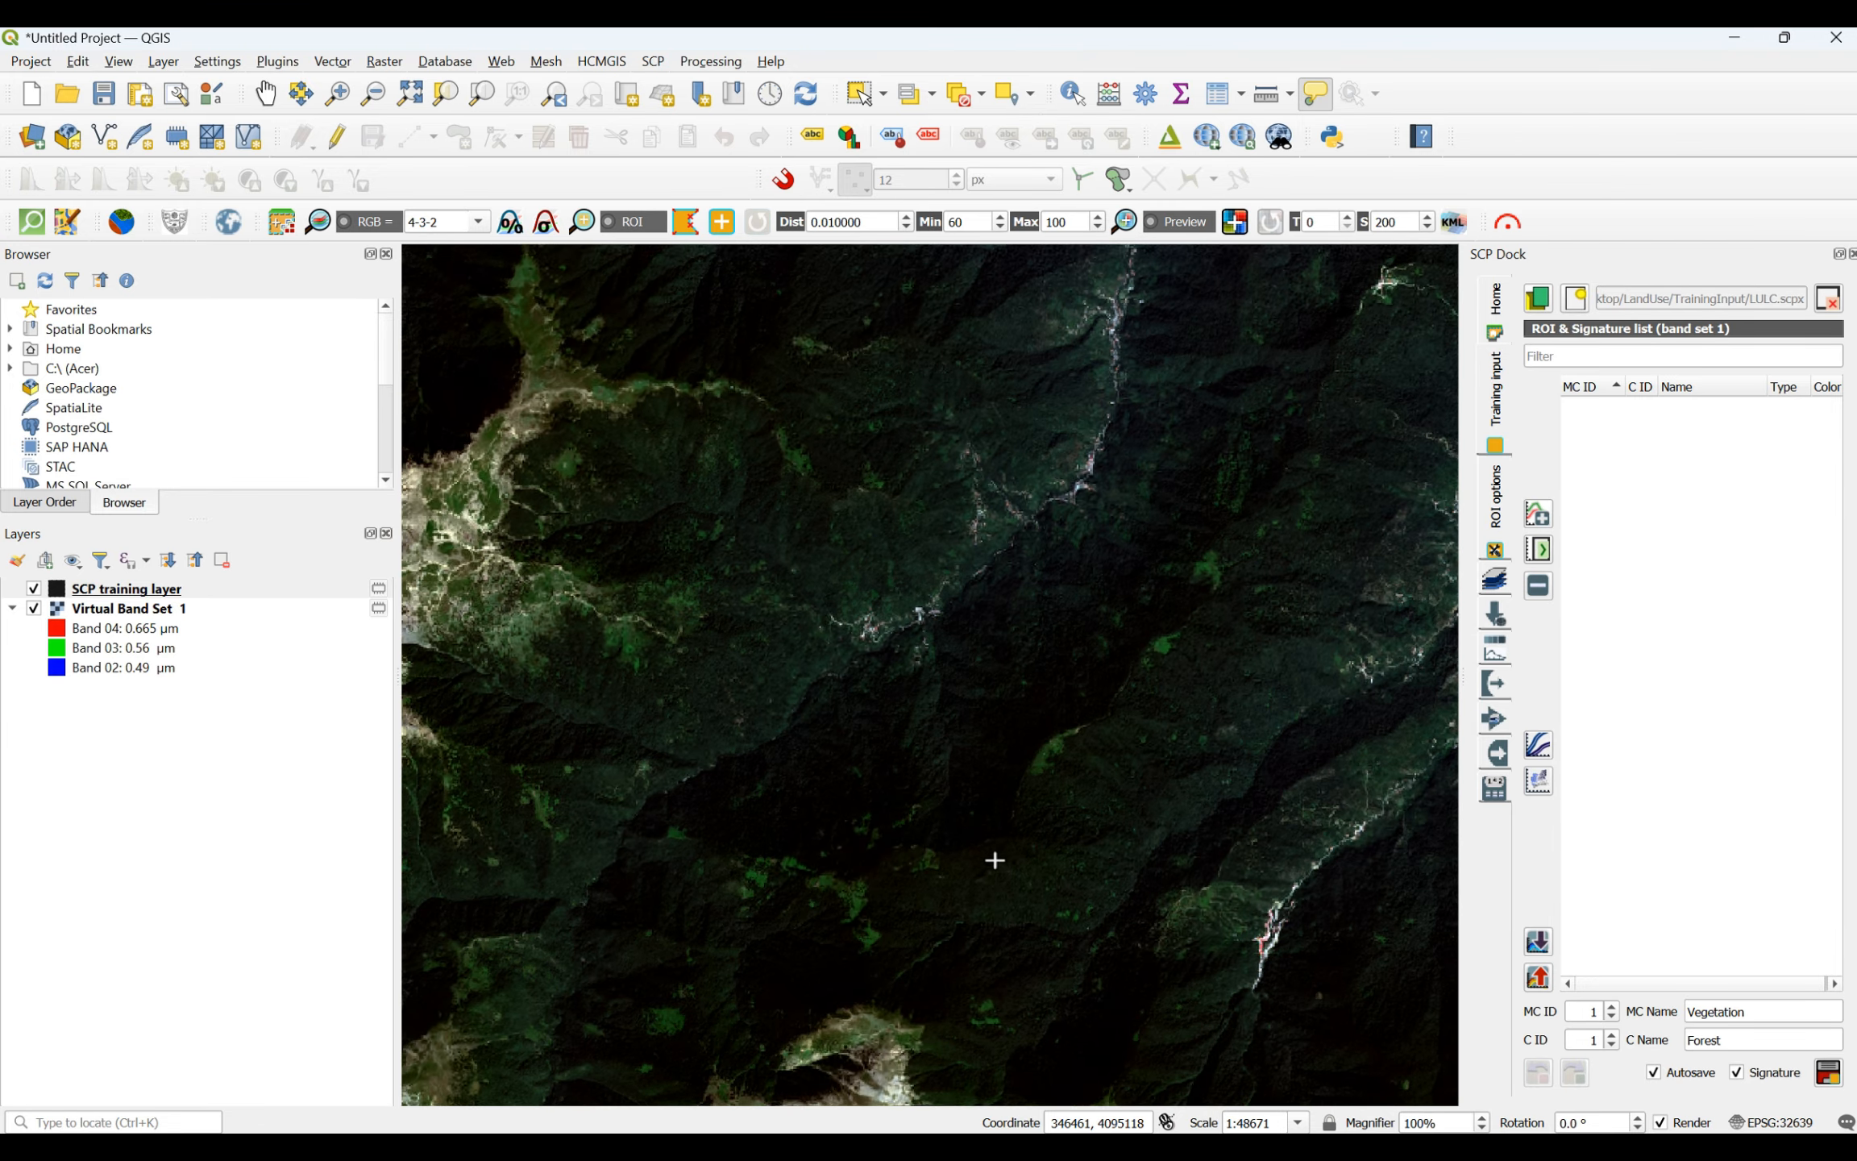
click(1045, 796)
click(1160, 726)
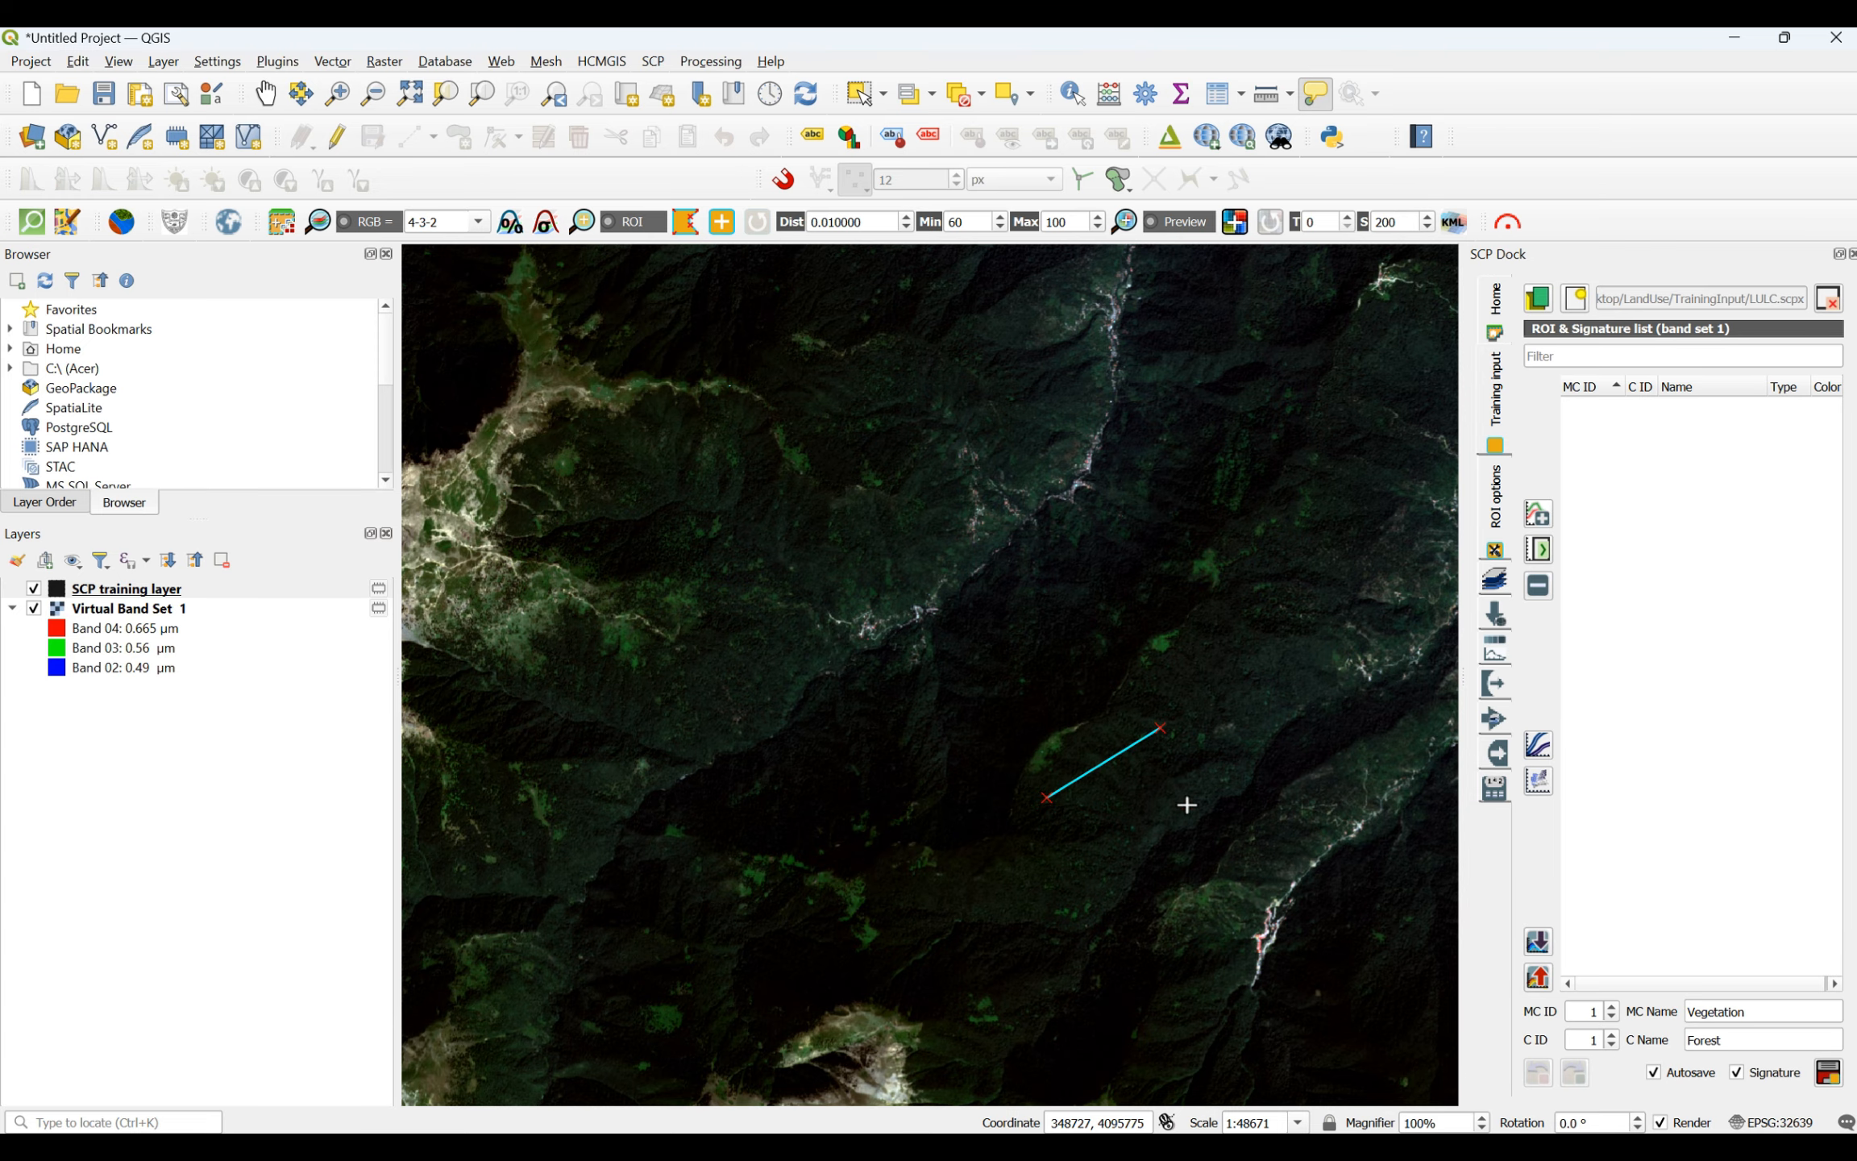
click(1189, 804)
click(1099, 879)
click(1054, 881)
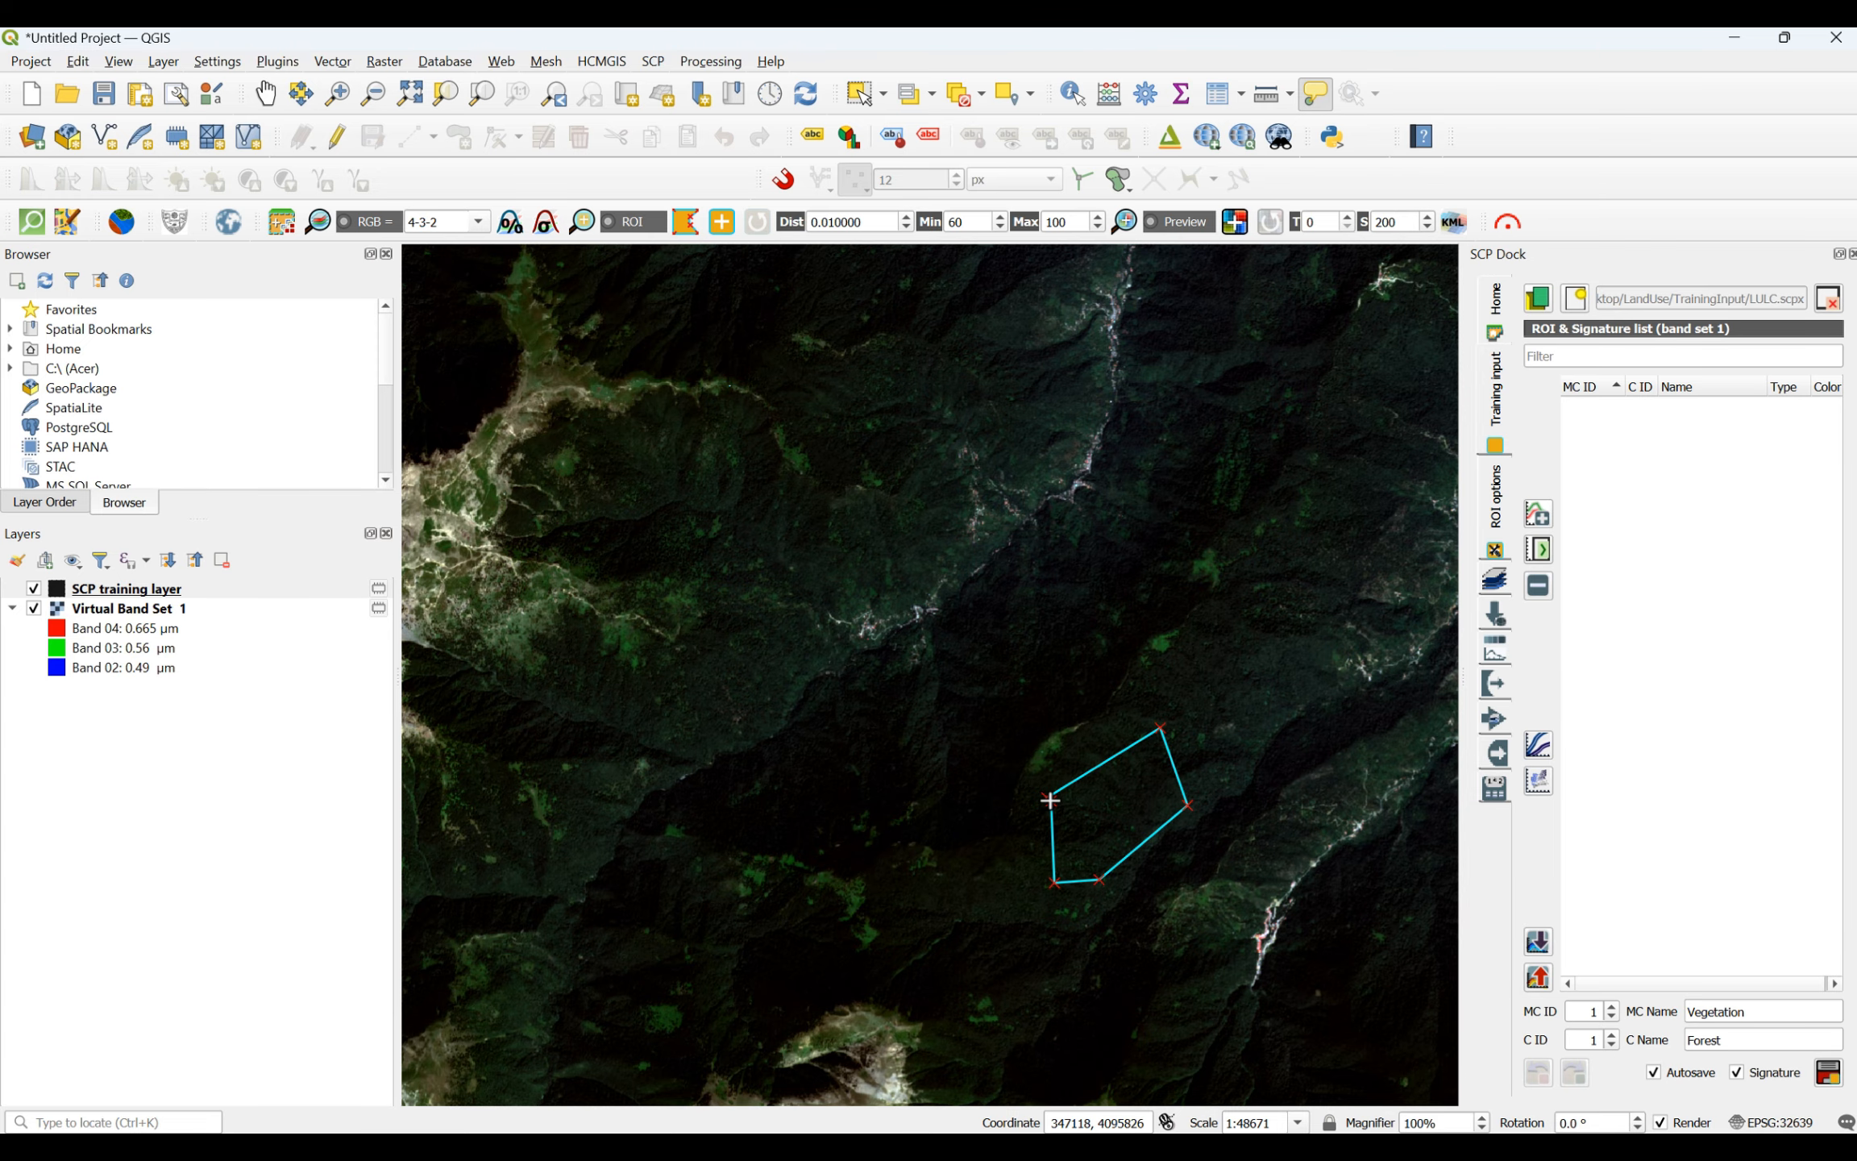
right_click(1050, 800)
- Draw a six-sided forest ROI on the wooded mountains southeast of the winding river valley near the scene's southern edge
scroll(869, 706, down, 2)
scroll(1281, 802, up, 3)
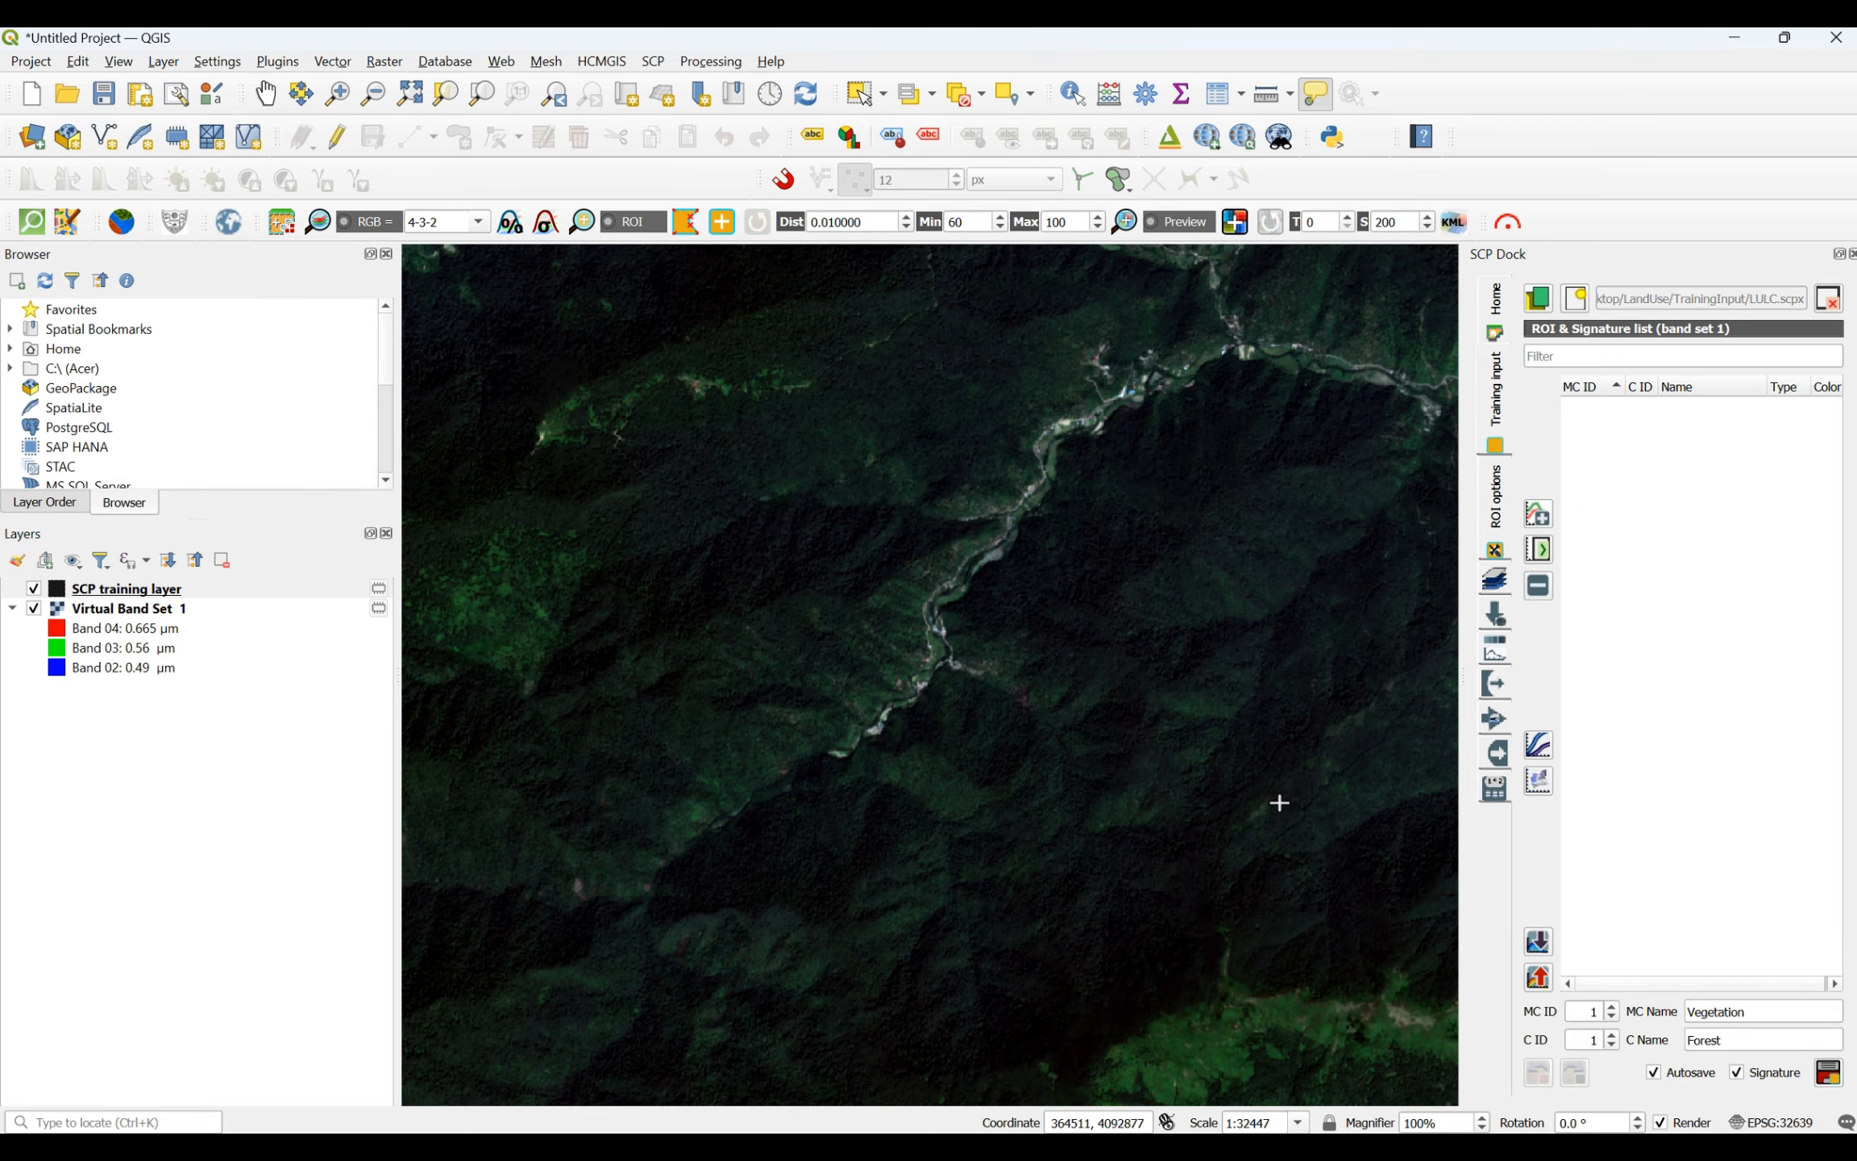
click(1126, 589)
click(1157, 511)
click(1237, 451)
click(1380, 492)
click(1316, 564)
click(1202, 610)
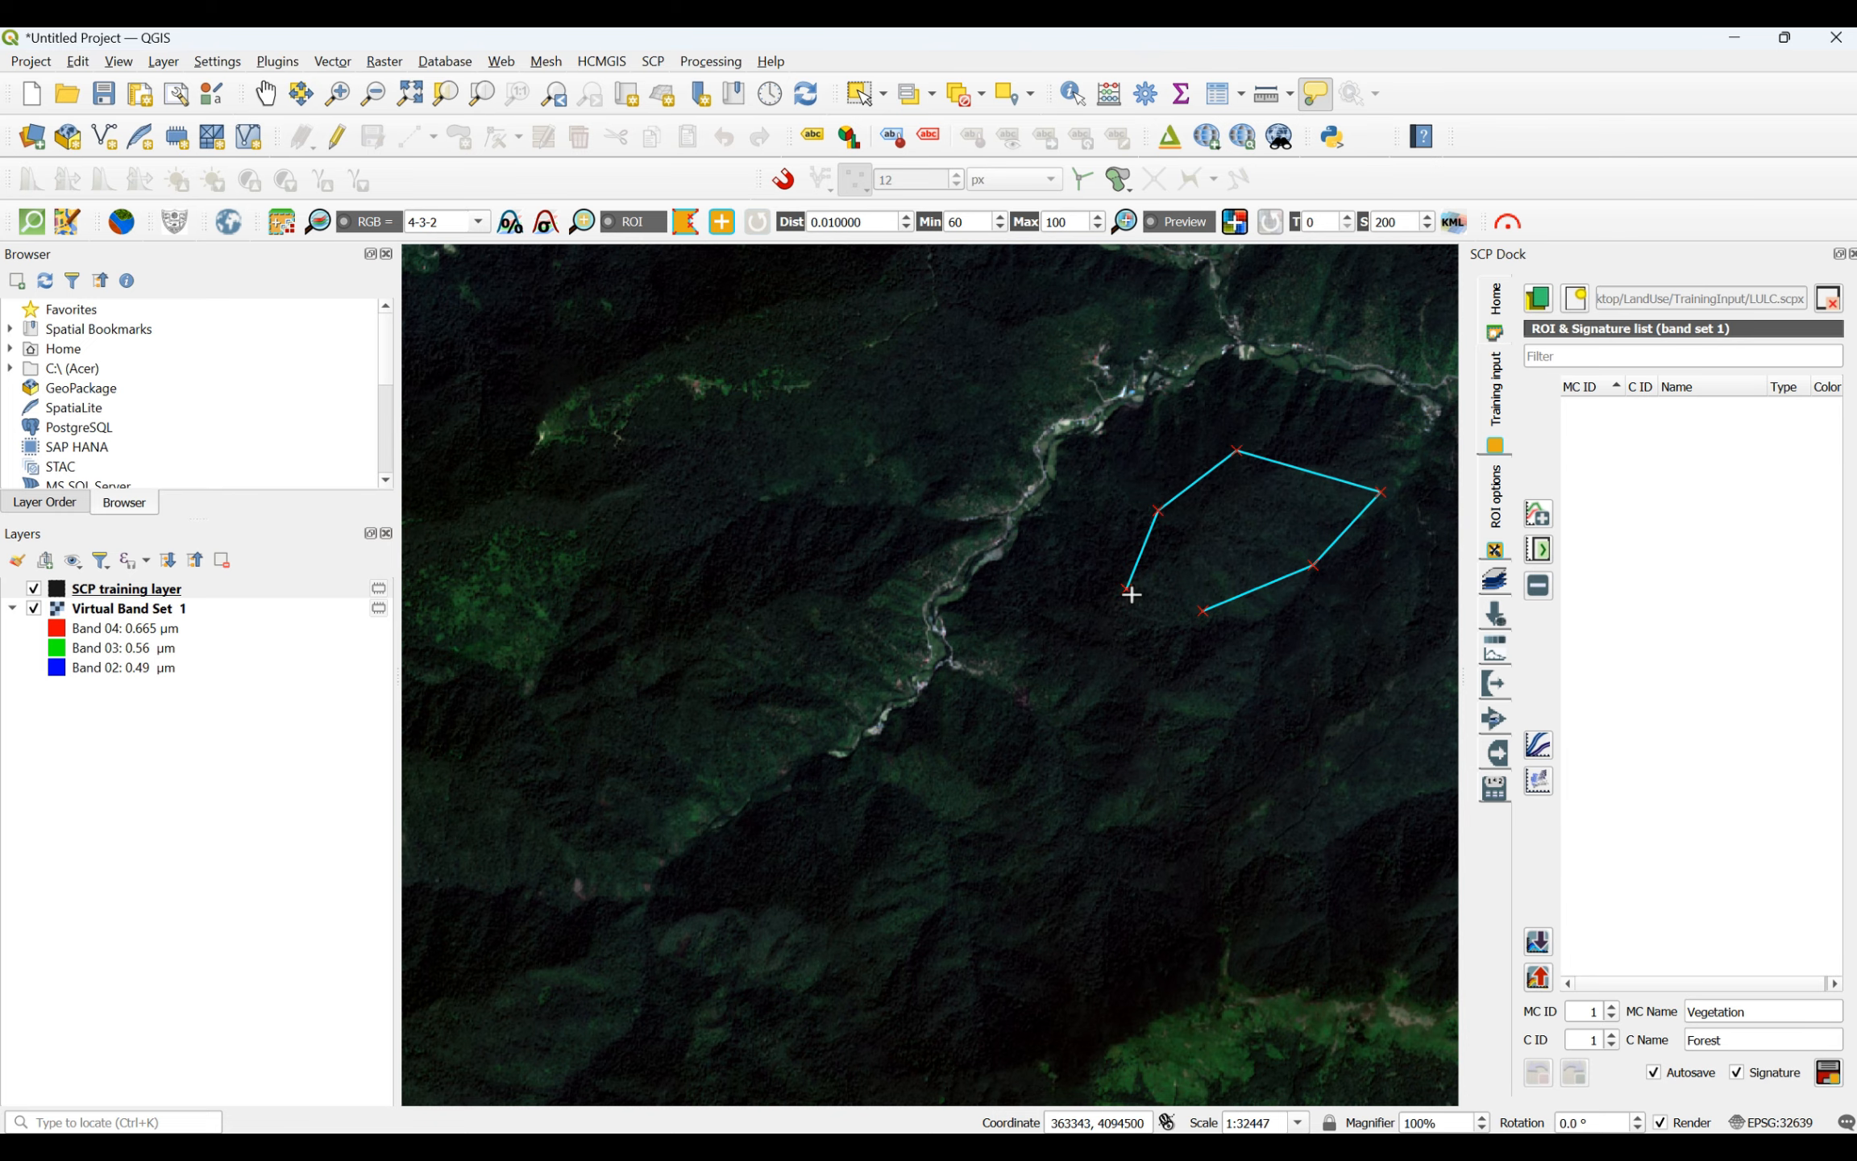
right_click(1127, 590)
- Draw a five-sided forest ROI on the dark wooded mountains east of the branching reservoir
scroll(962, 581, down, 2)
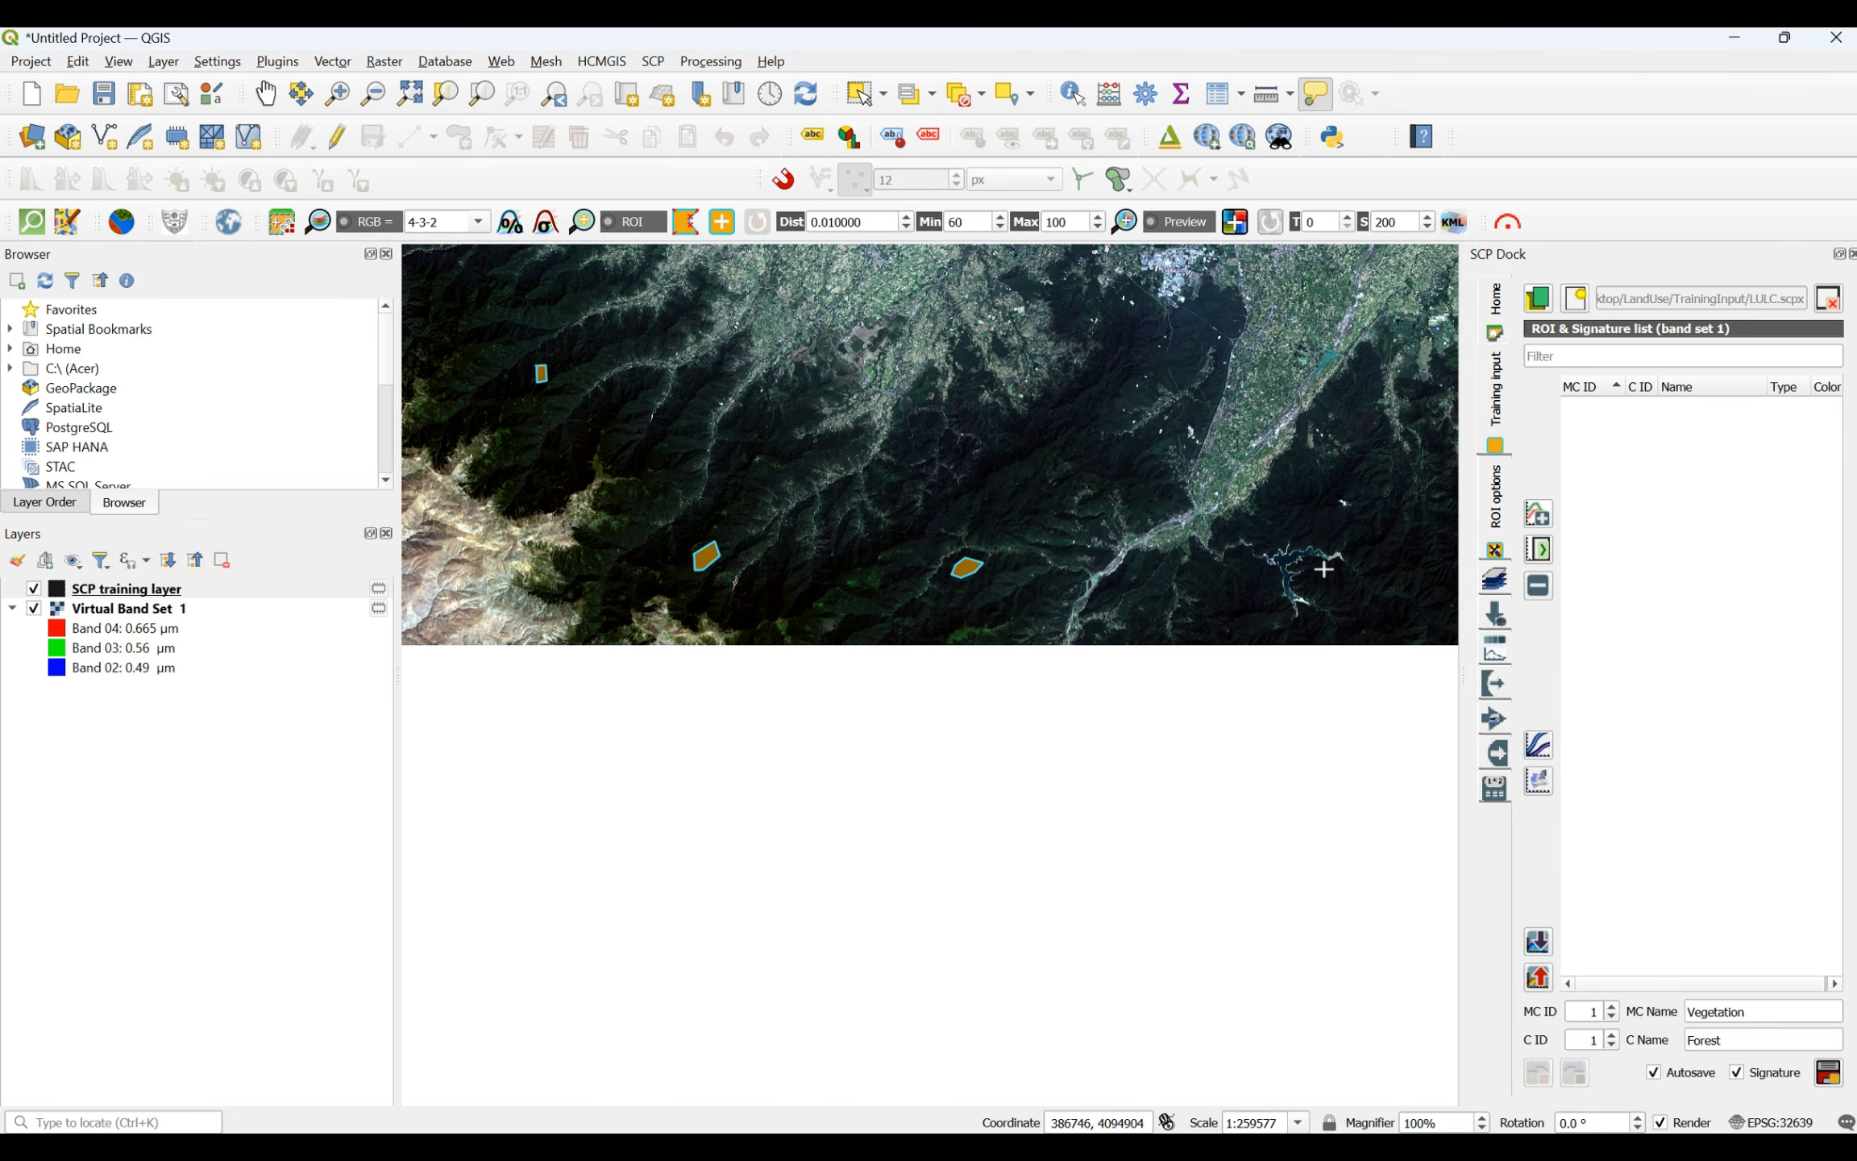
scroll(1397, 539, up, 3)
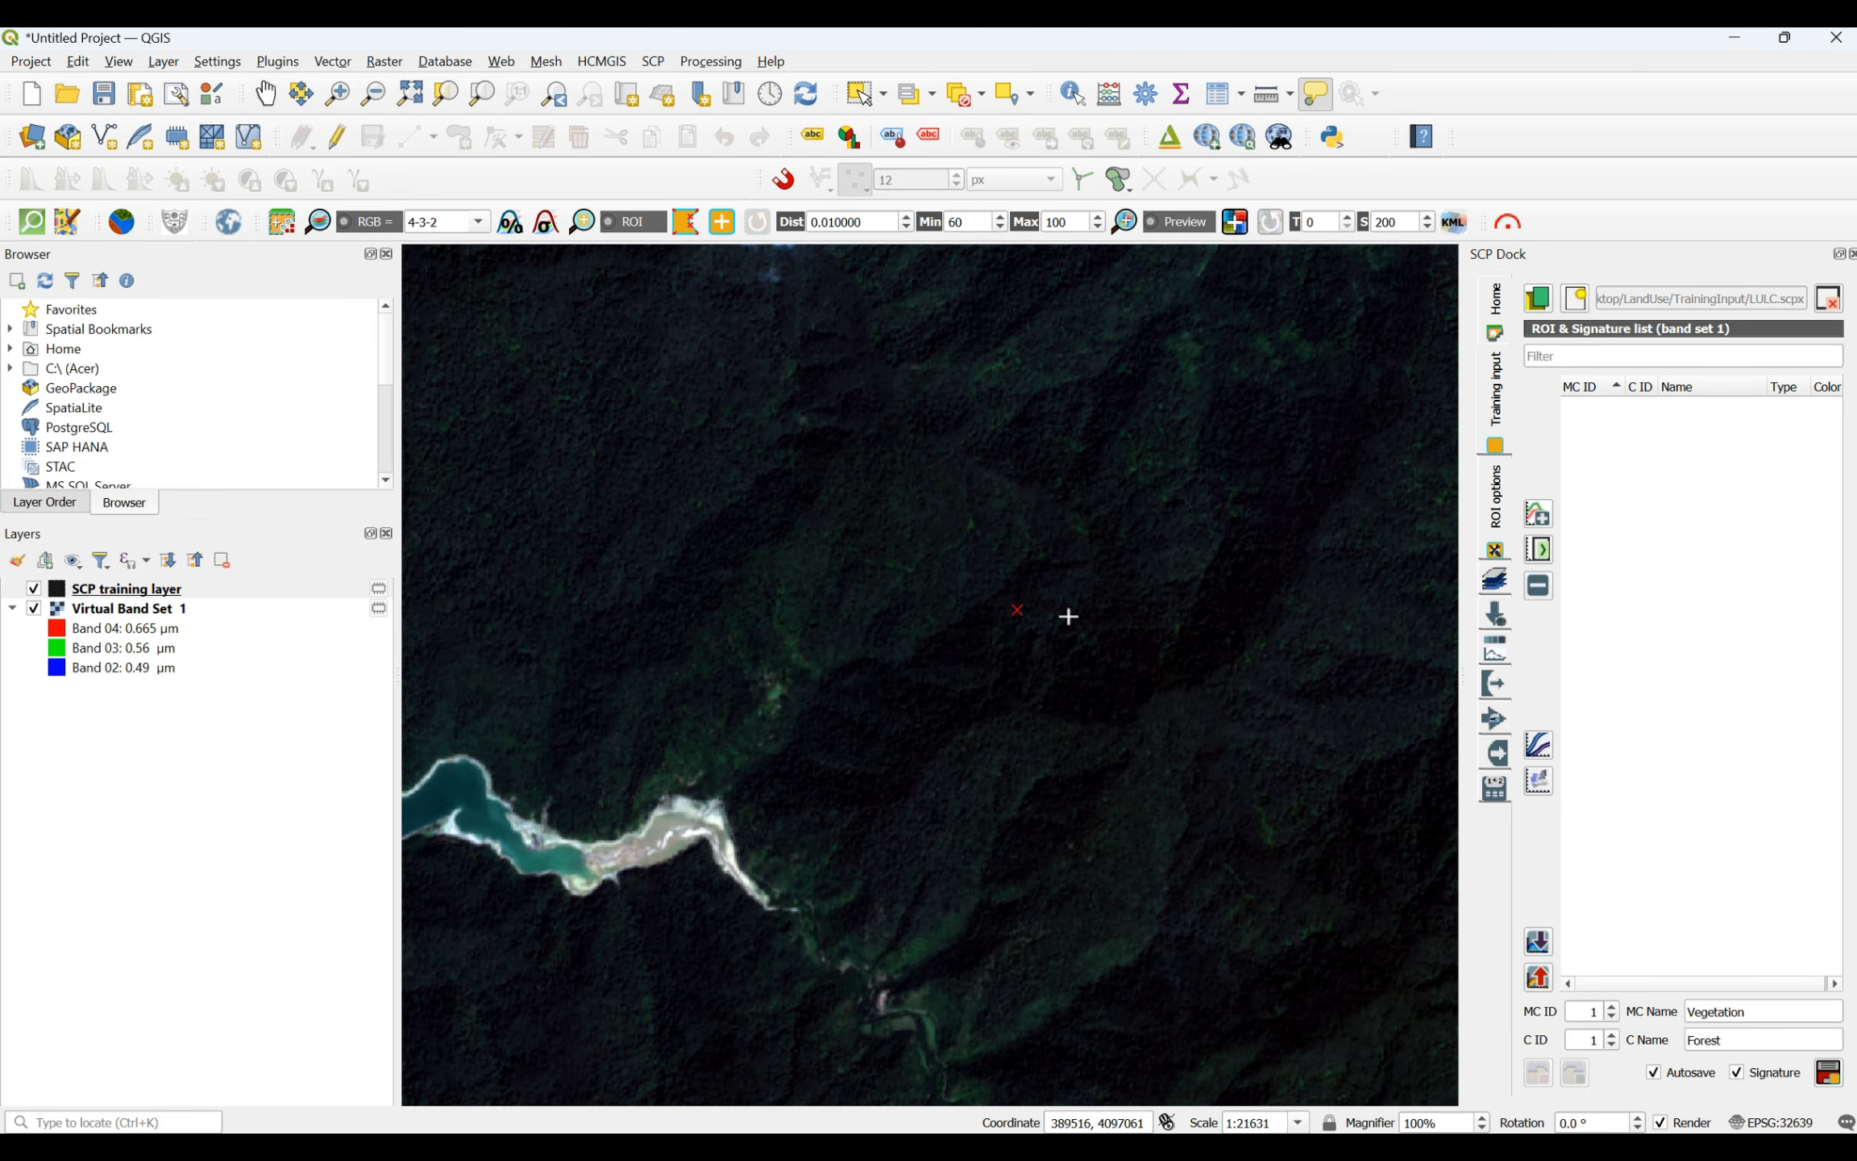
click(1314, 639)
click(1365, 796)
click(1000, 846)
click(959, 757)
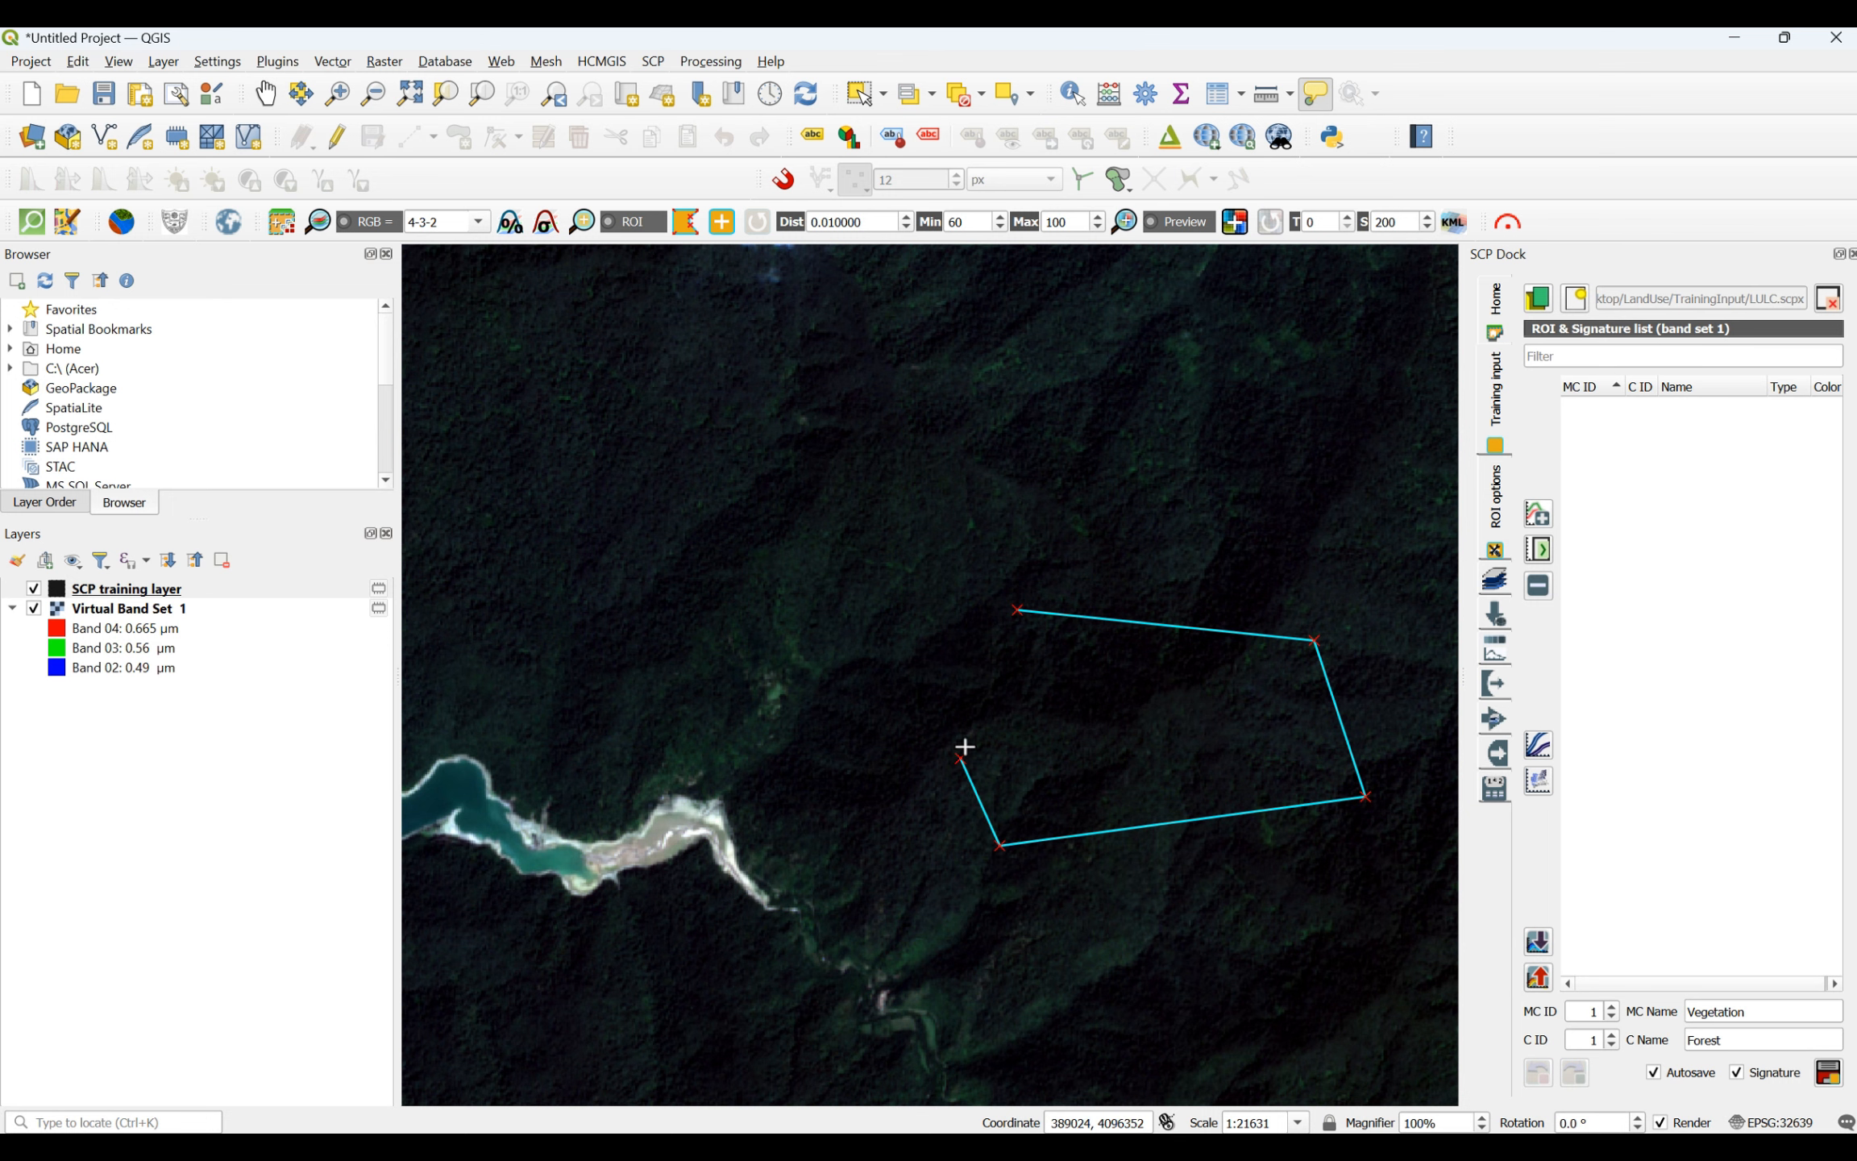
right_click(1021, 612)
- Draw a four-sided forest ROI on the wooded mountains near the scene's southeast corner, east of the two small clouds
scroll(1225, 645, down, 2)
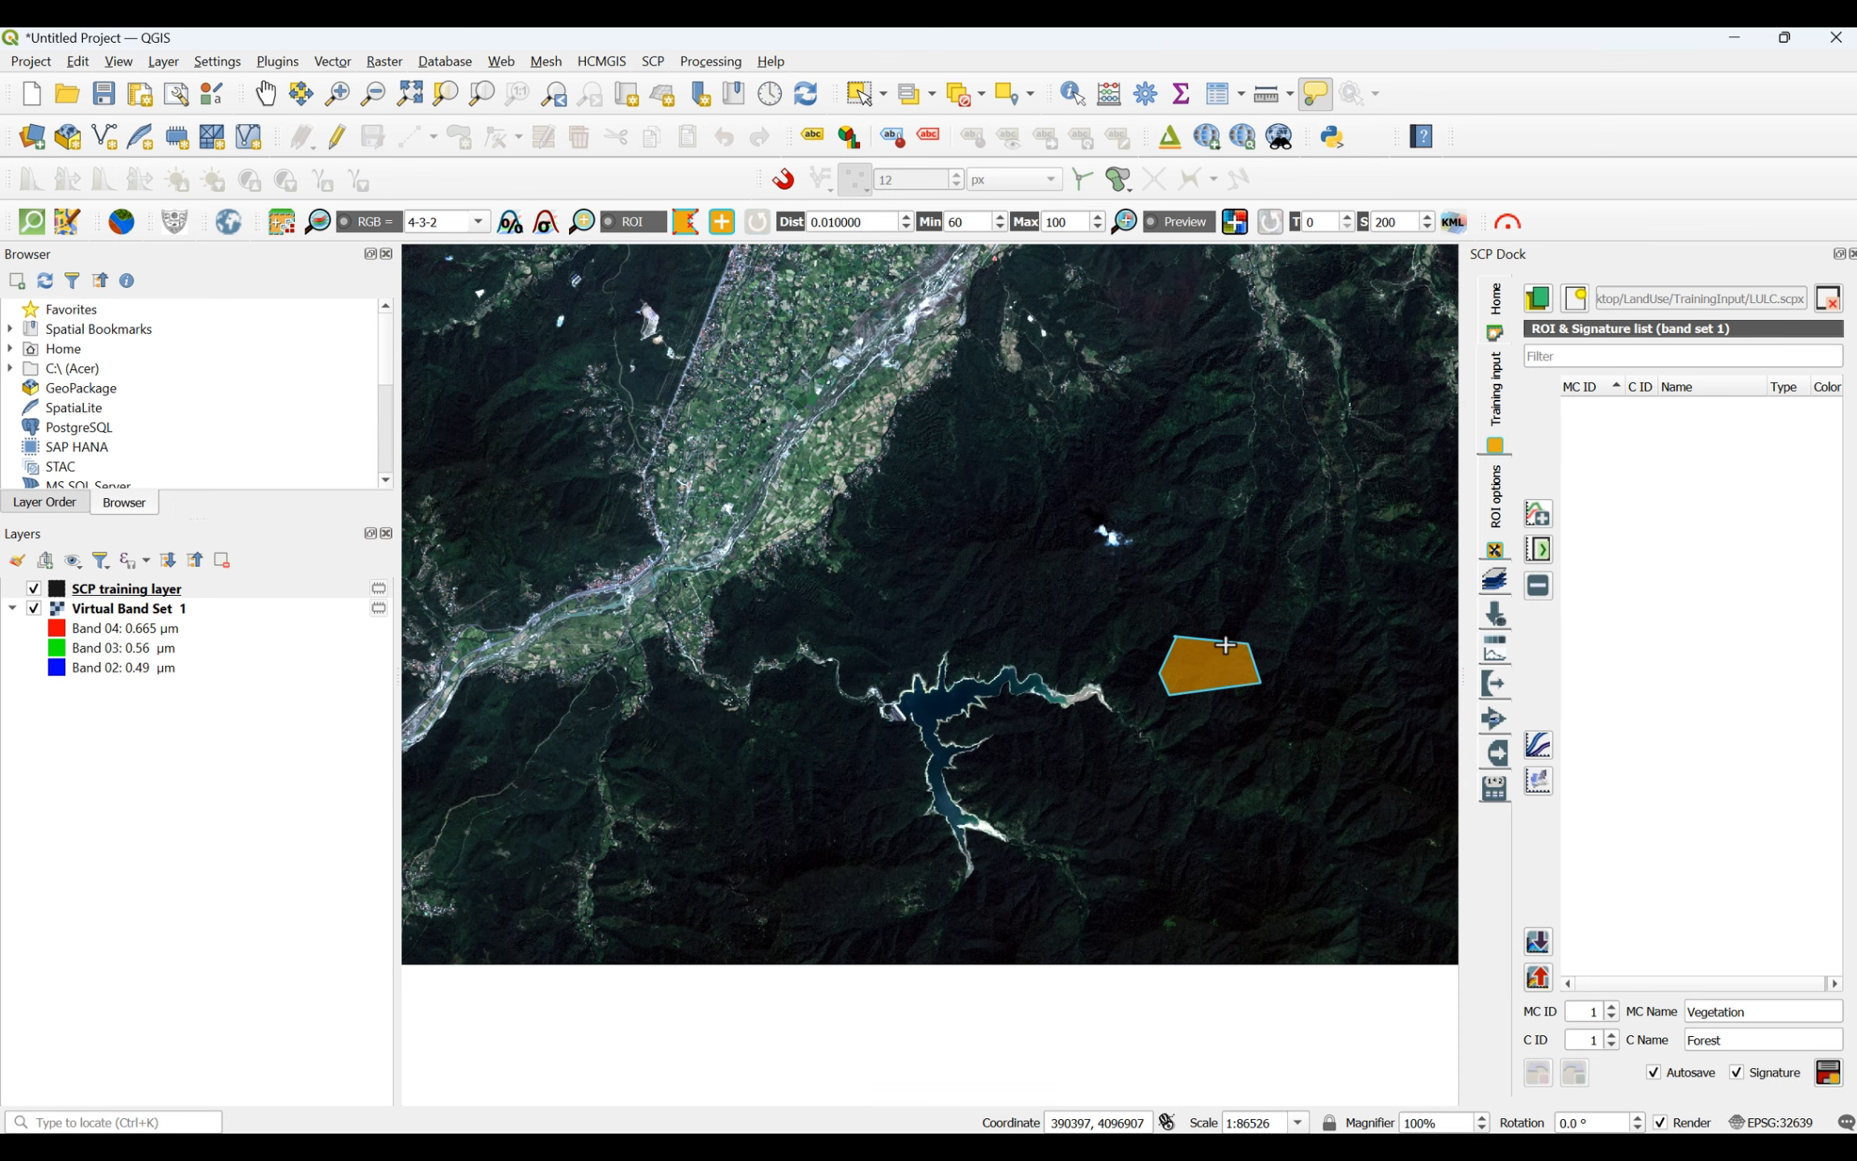
scroll(1226, 645, down, 3)
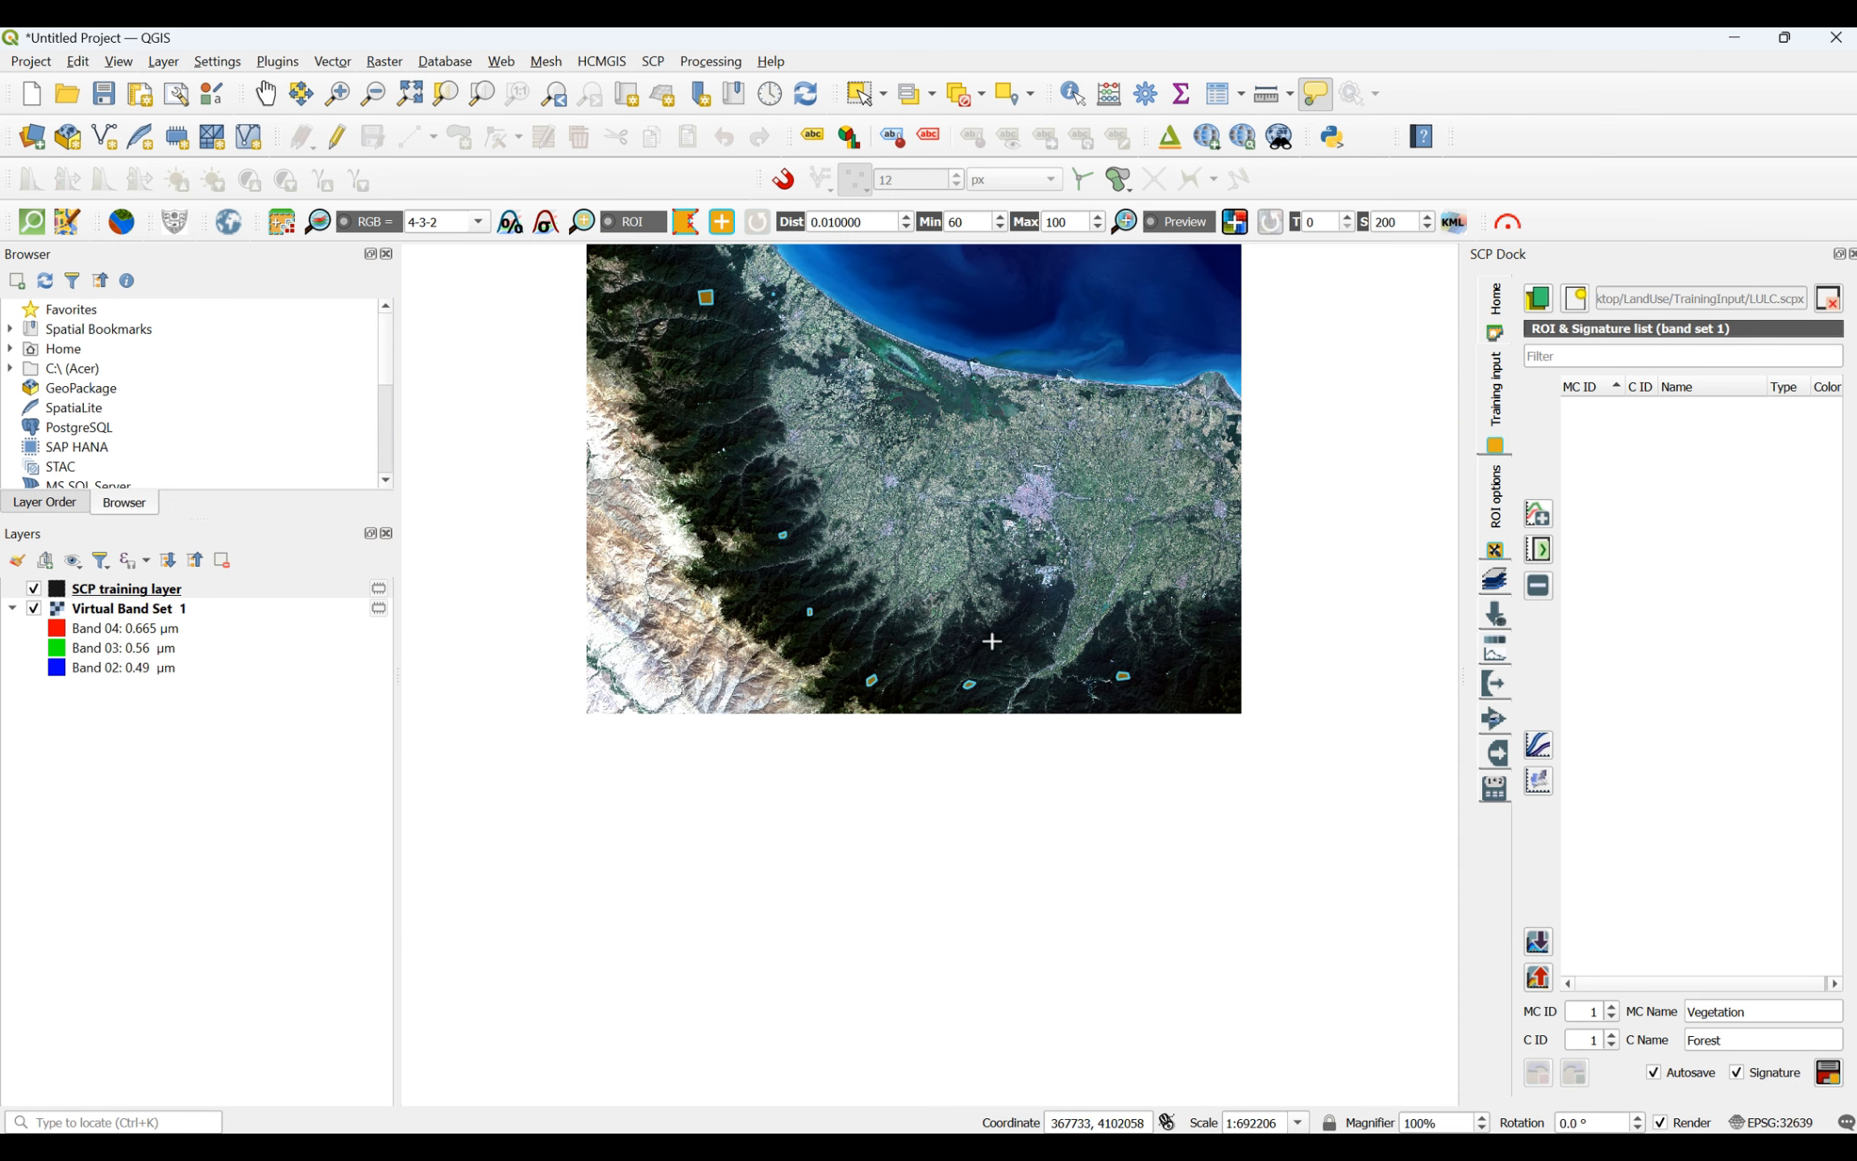
scroll(1221, 677, up, 3)
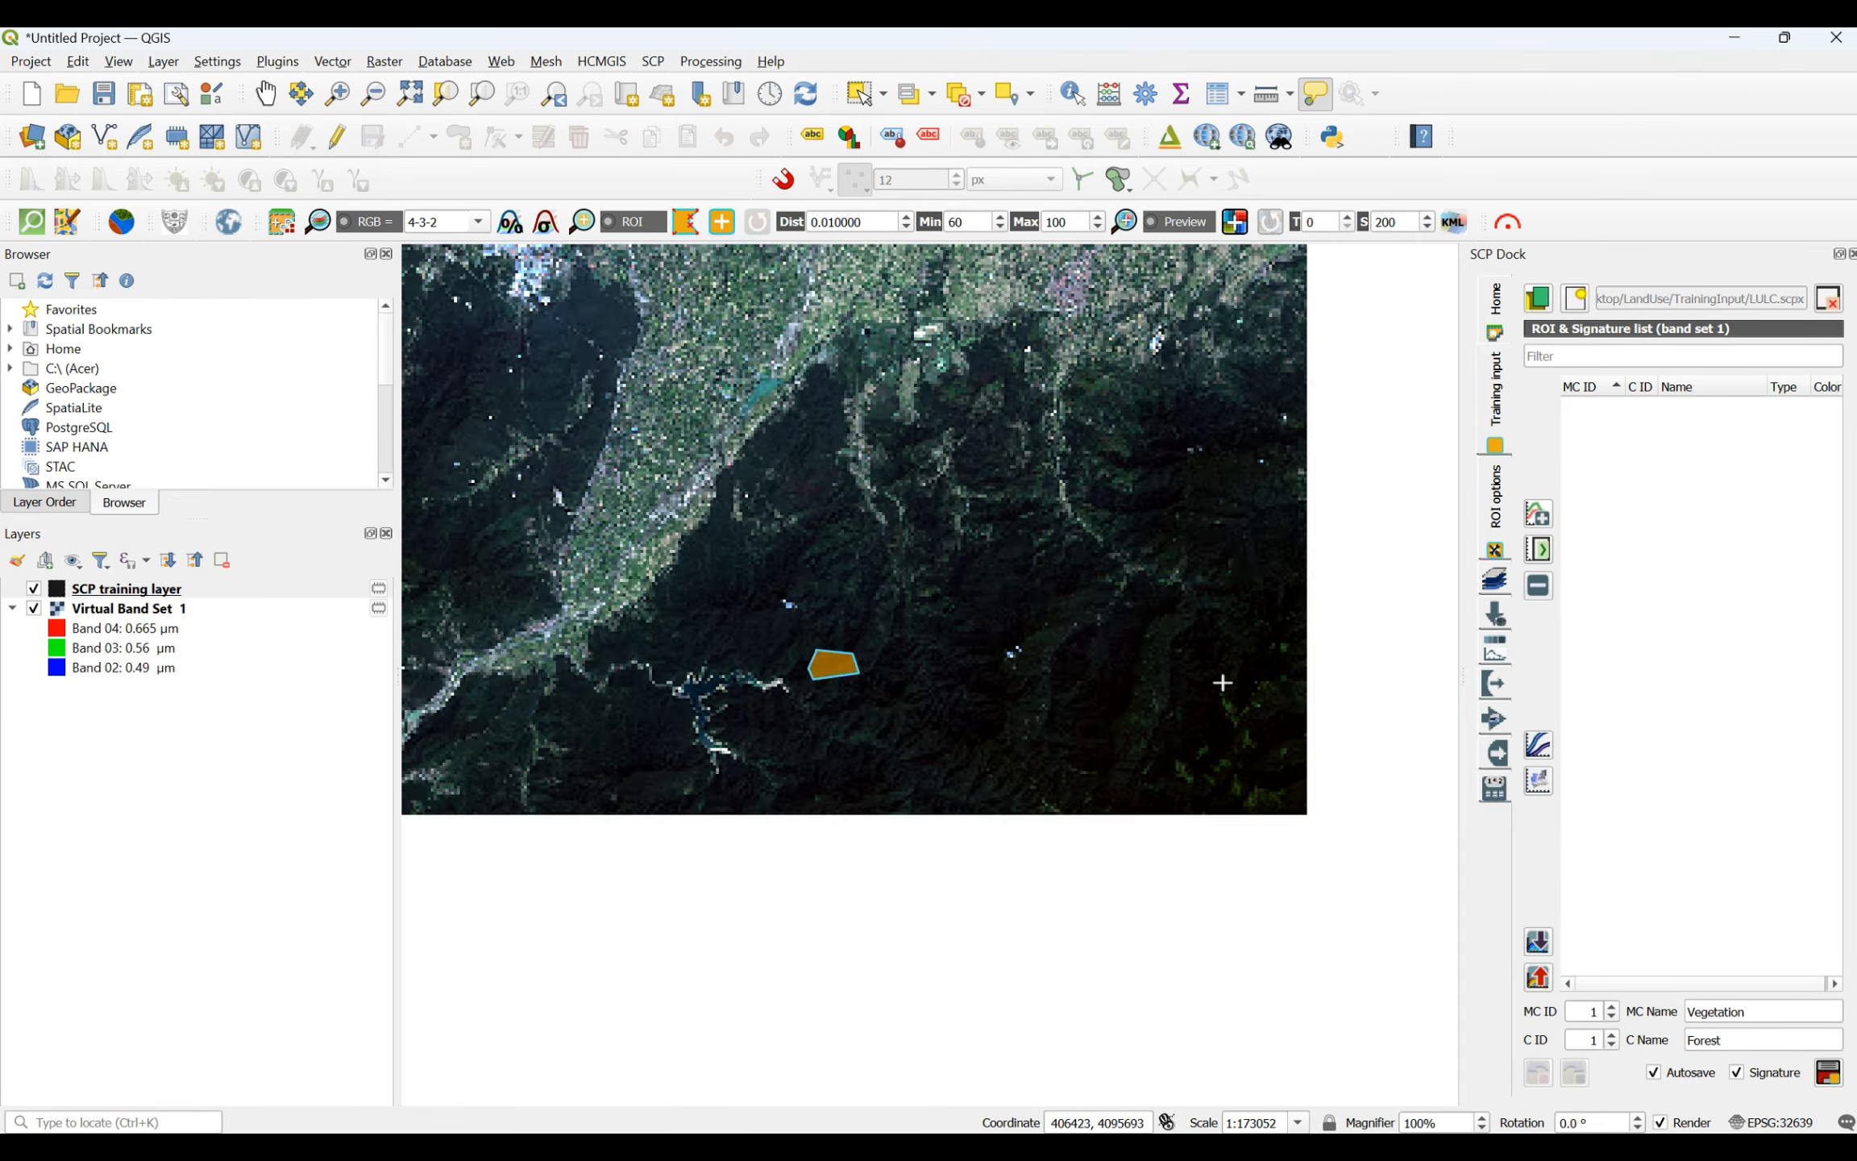
click(1155, 601)
click(1180, 632)
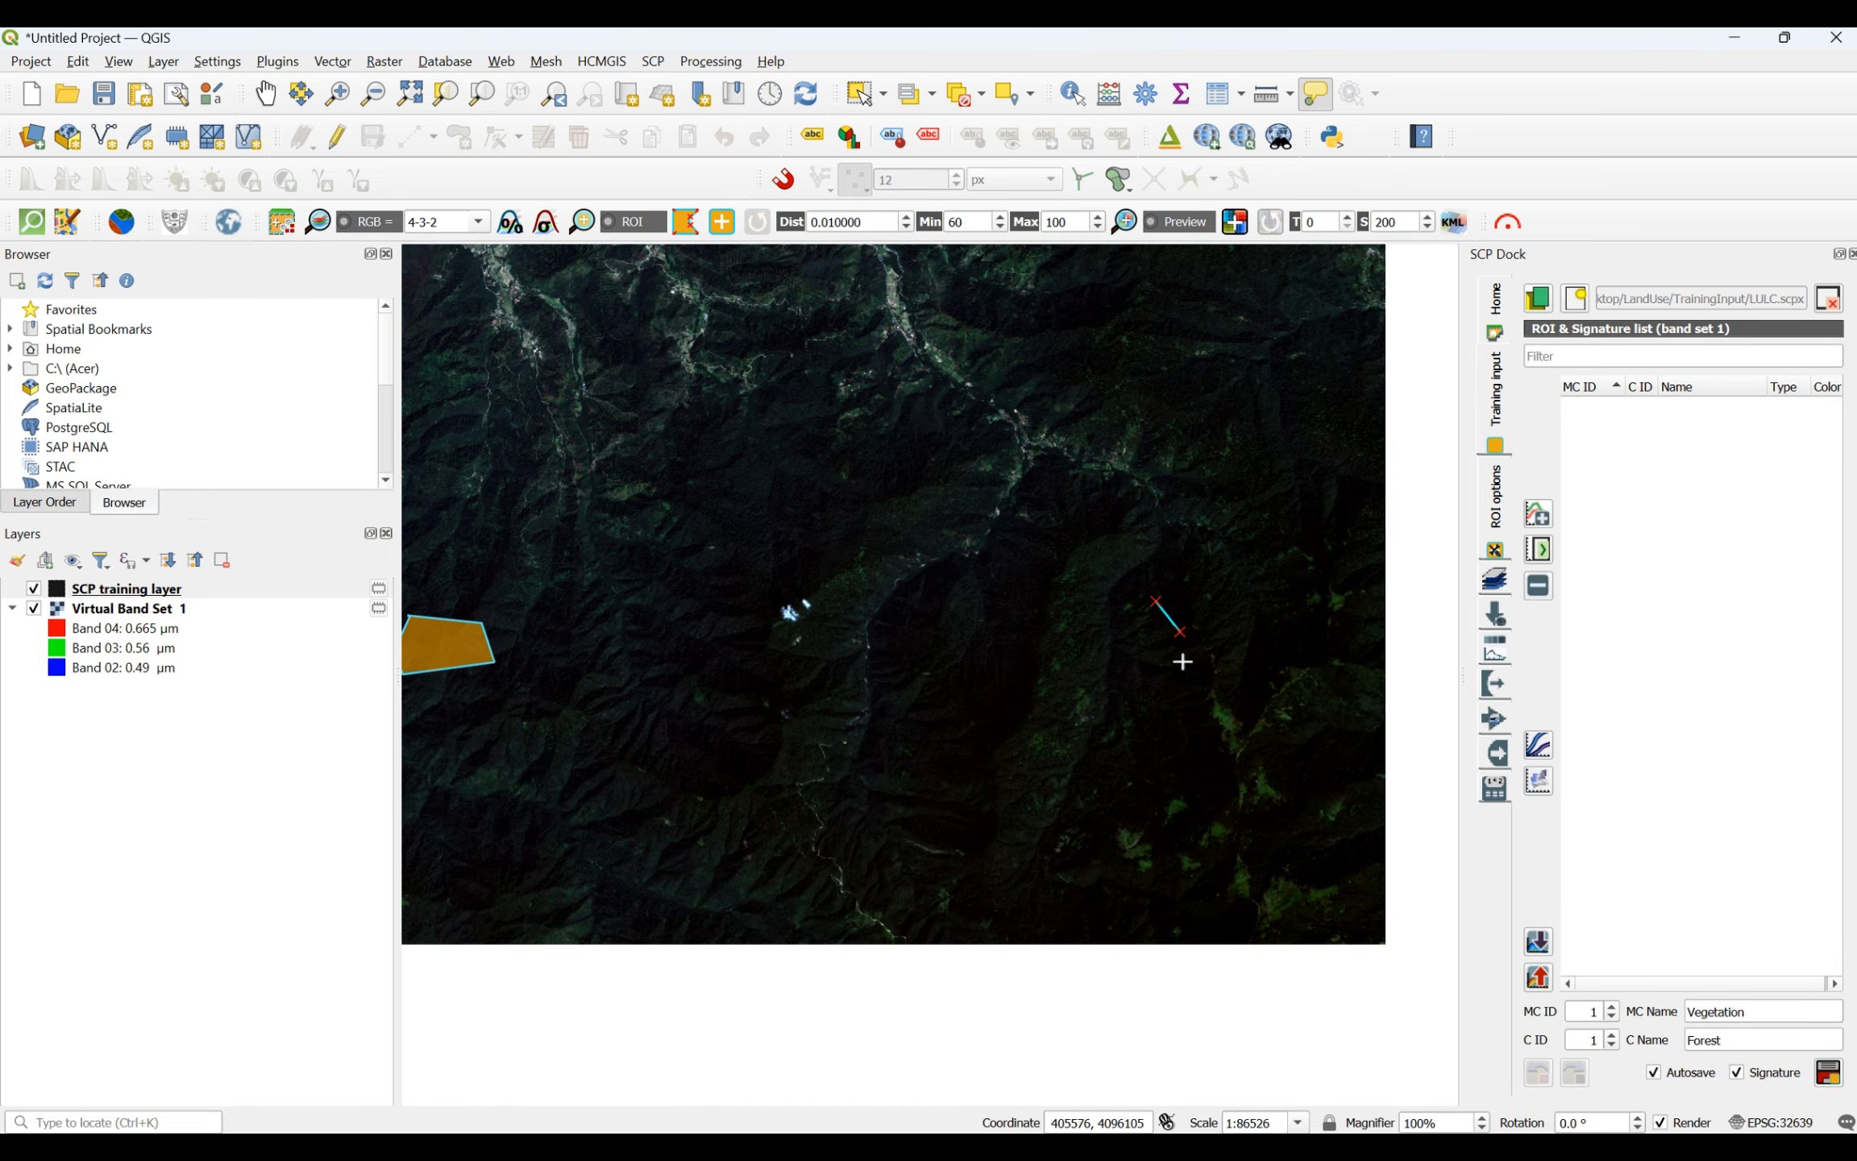
click(1174, 700)
click(1076, 702)
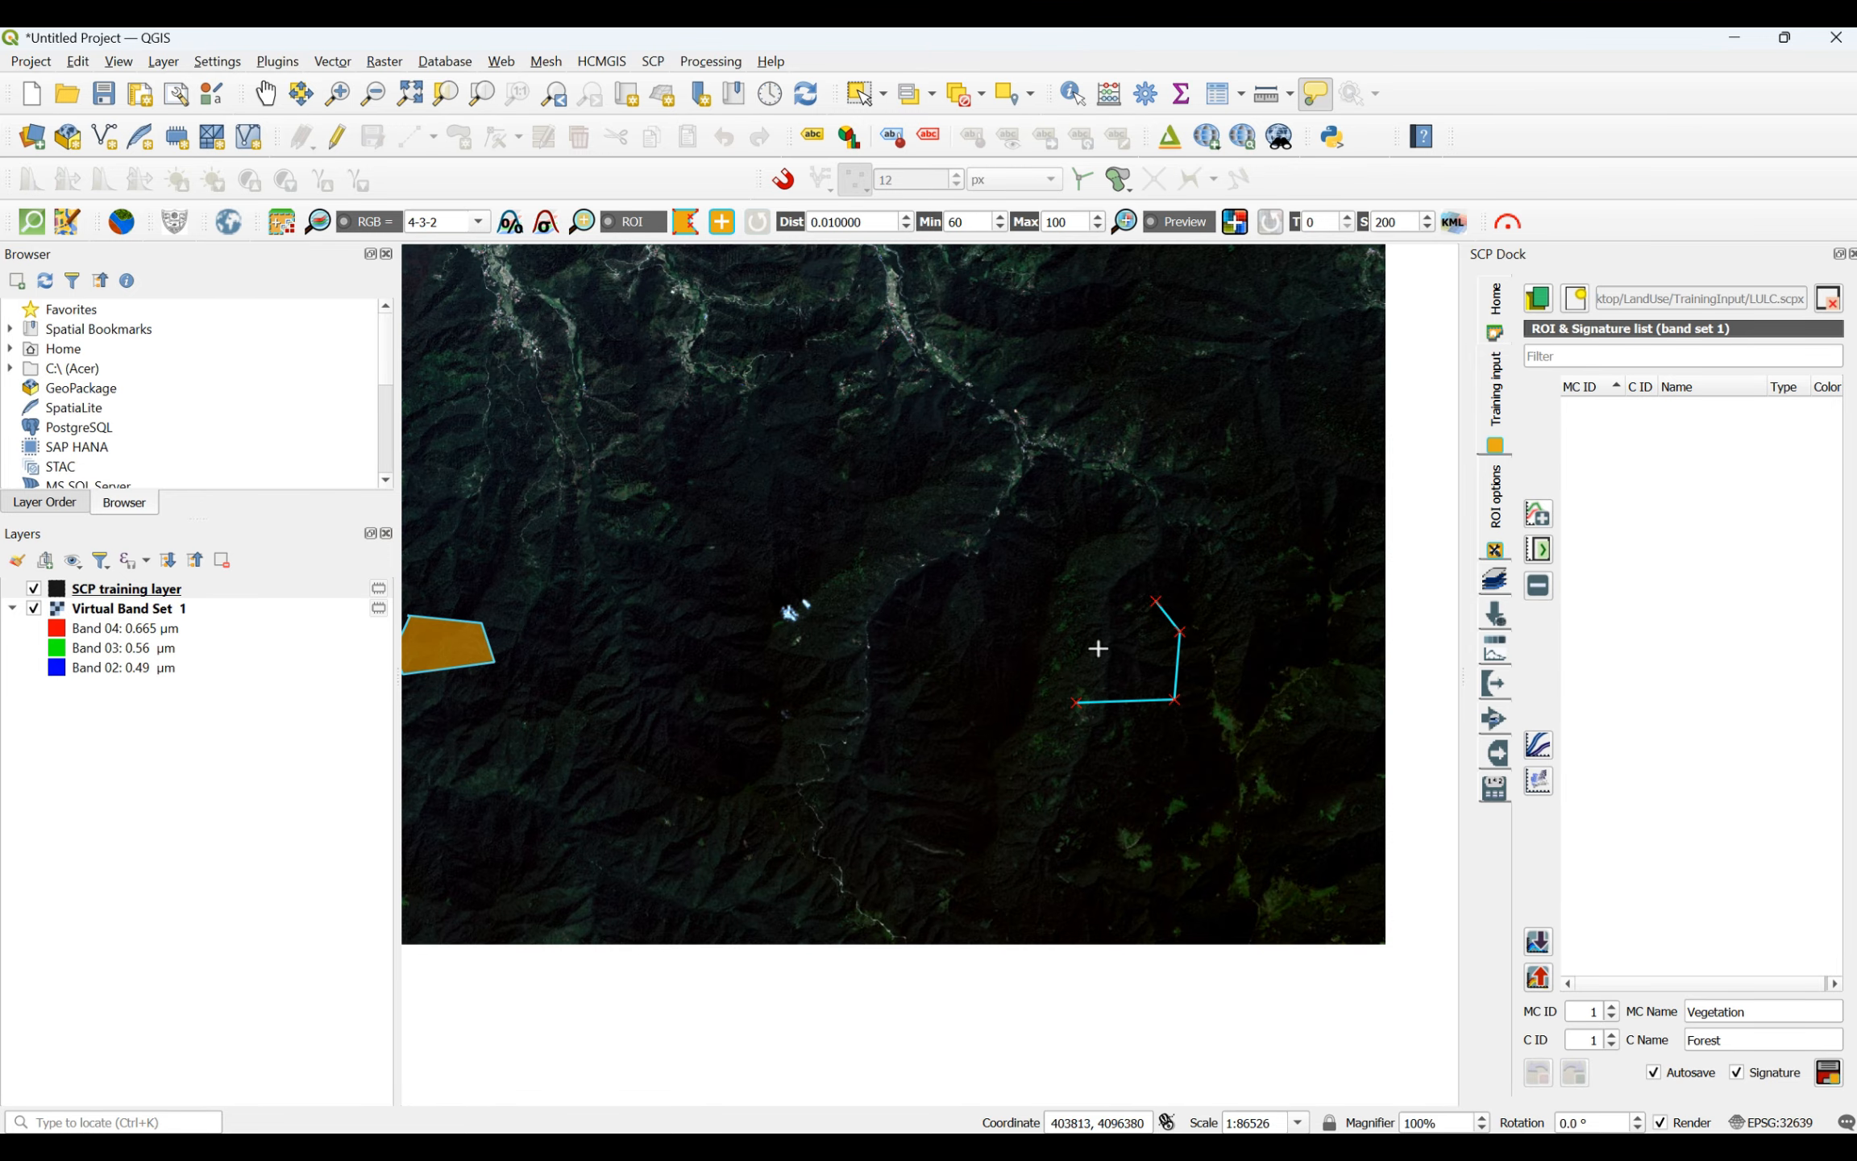
right_click(1149, 601)
- Draw a four-sided forest ROI in the western mountains, on the wooded slope north of the bright river valley
scroll(1149, 601, down, 4)
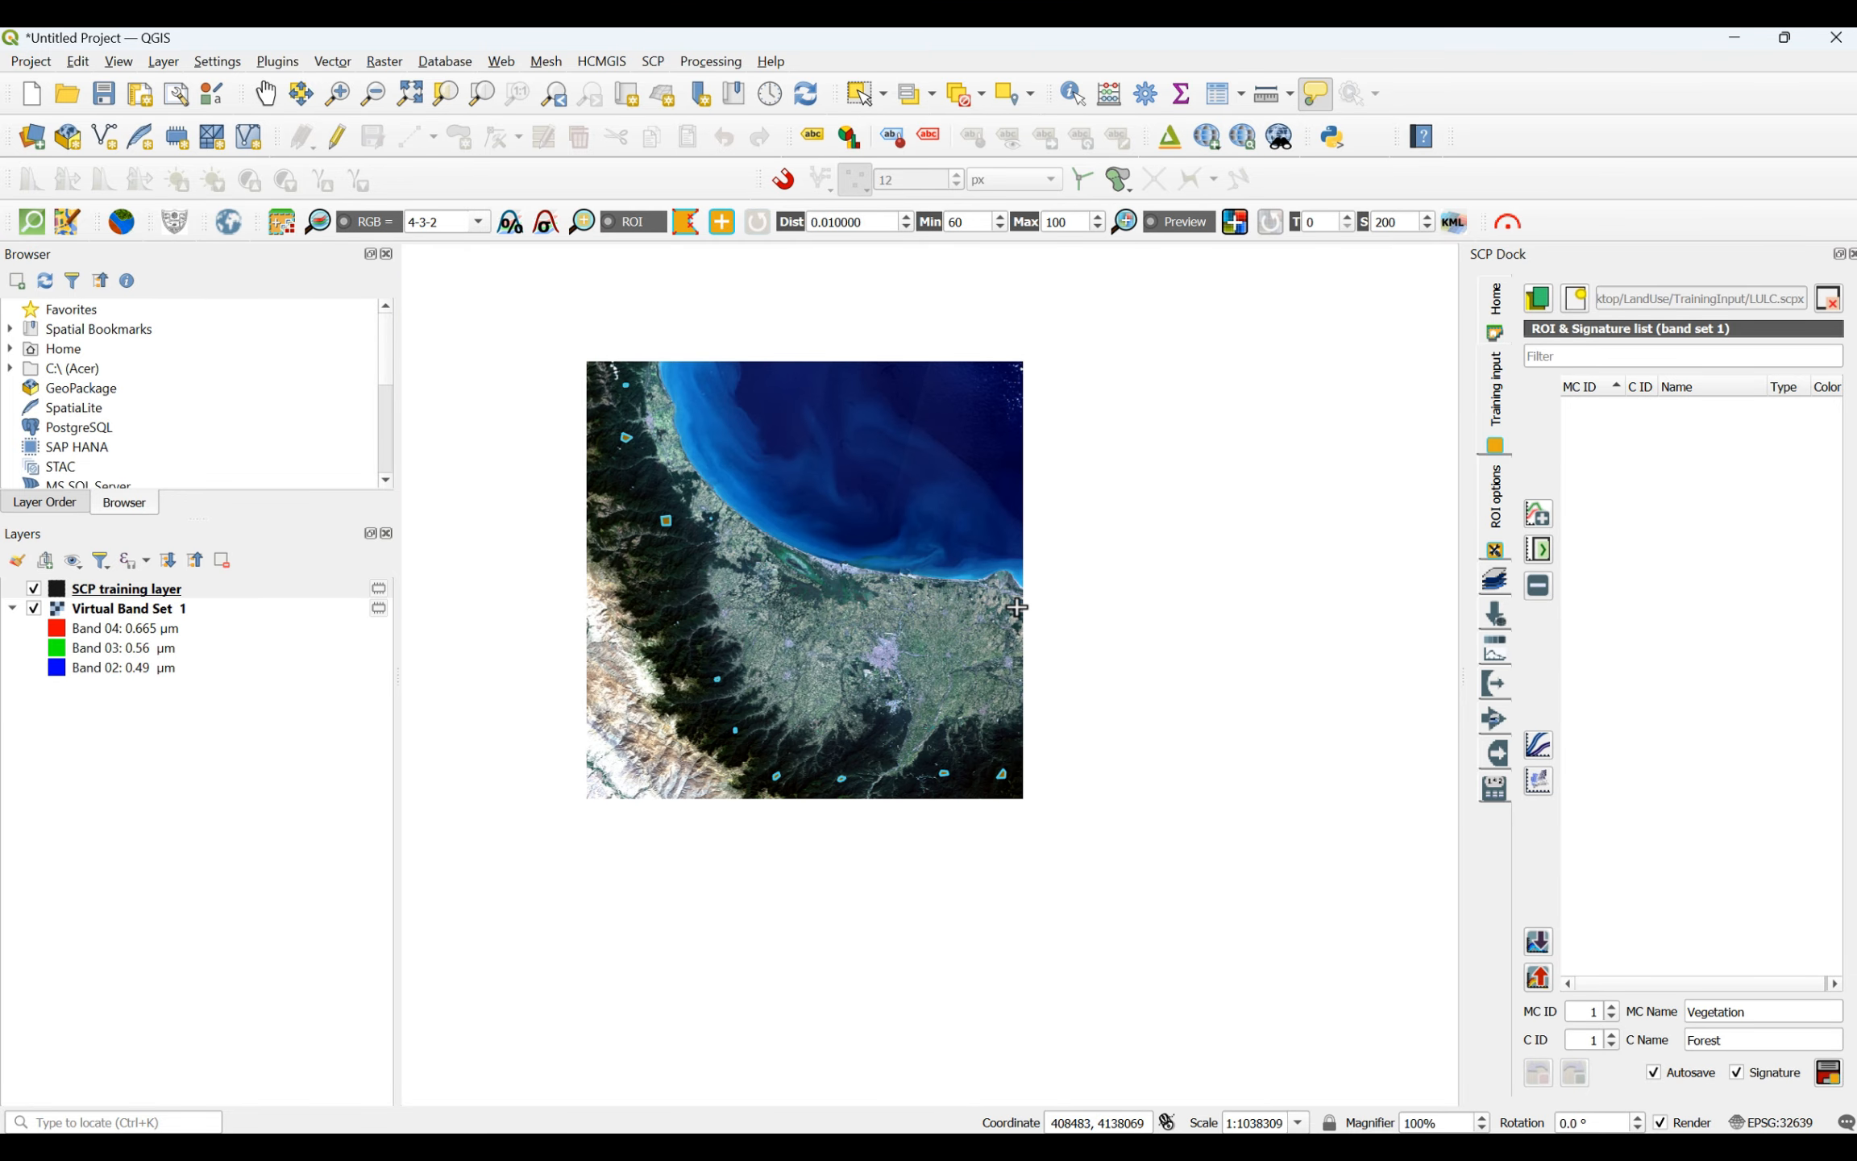
scroll(689, 607, up, 5)
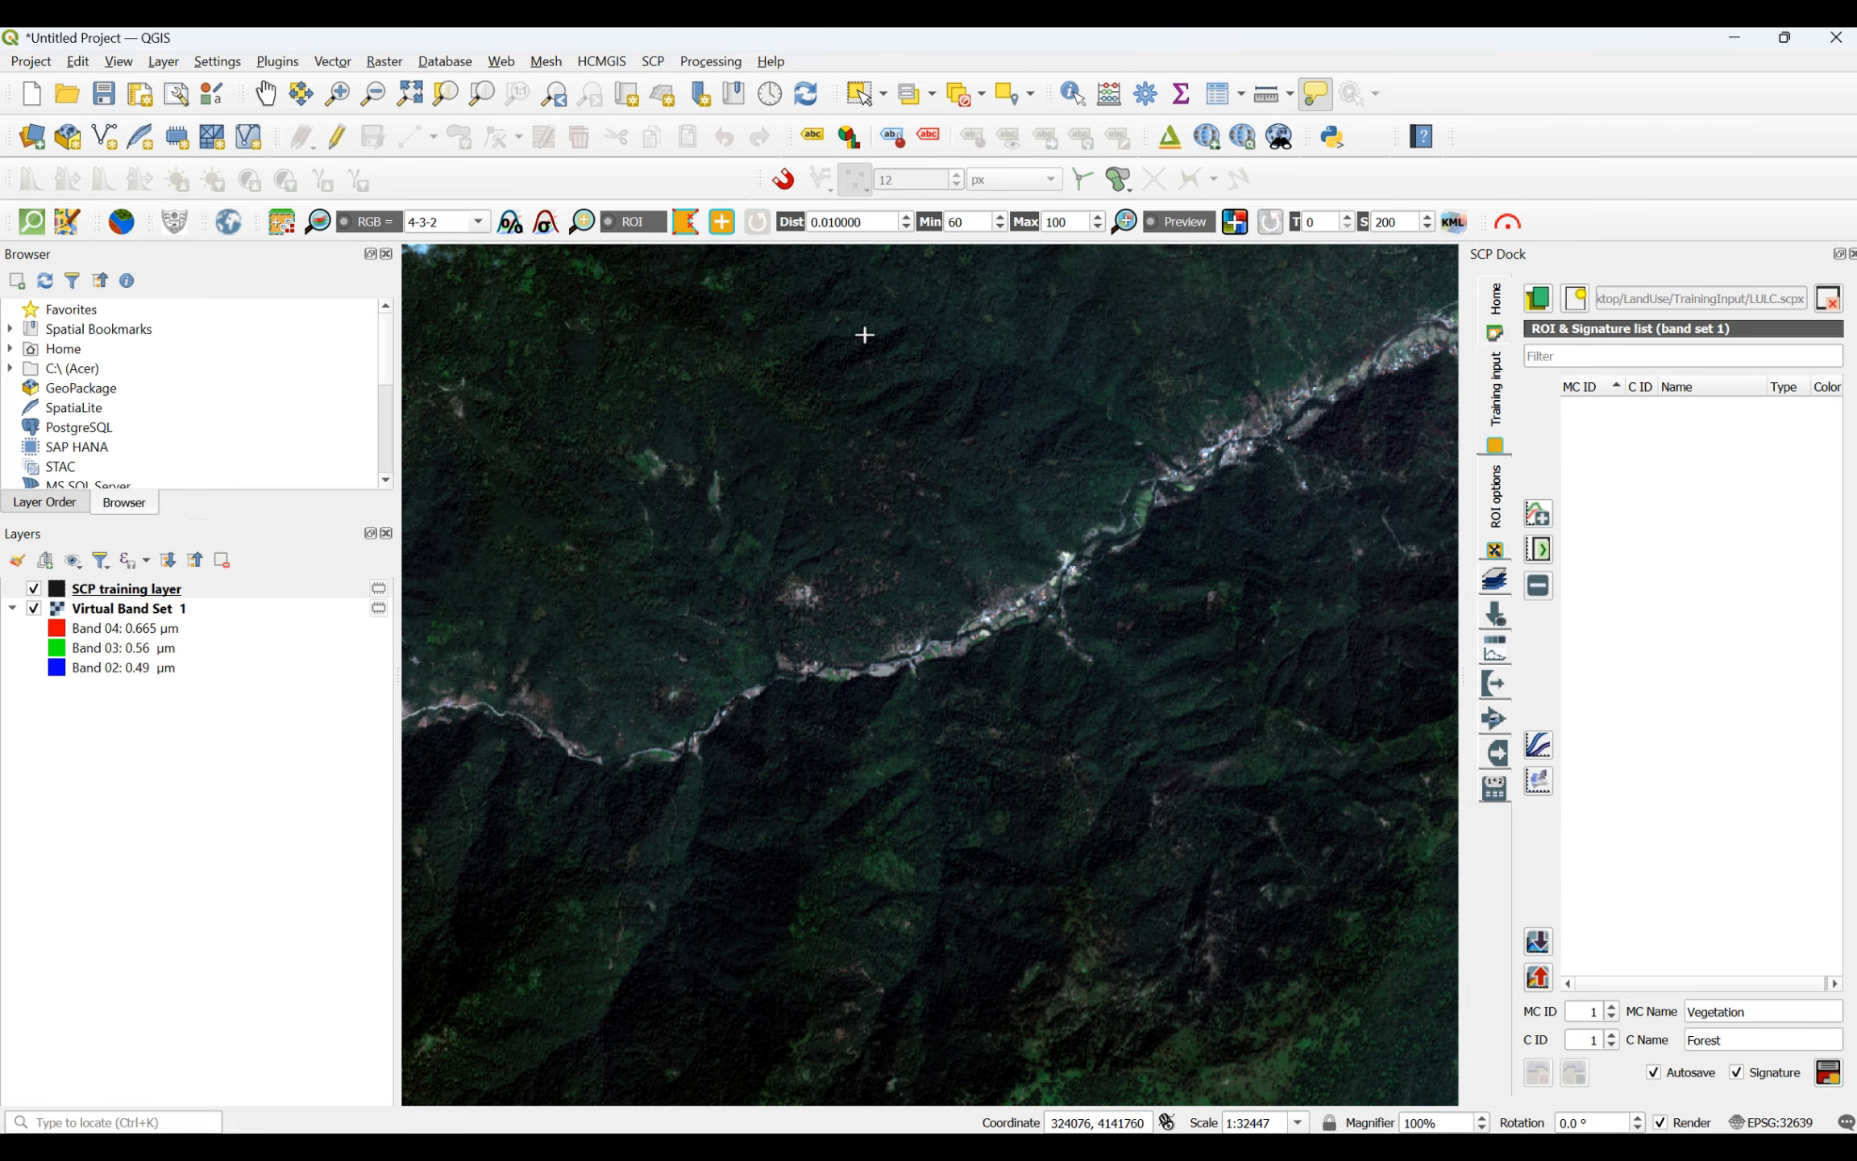
click(865, 334)
click(1029, 290)
click(1044, 402)
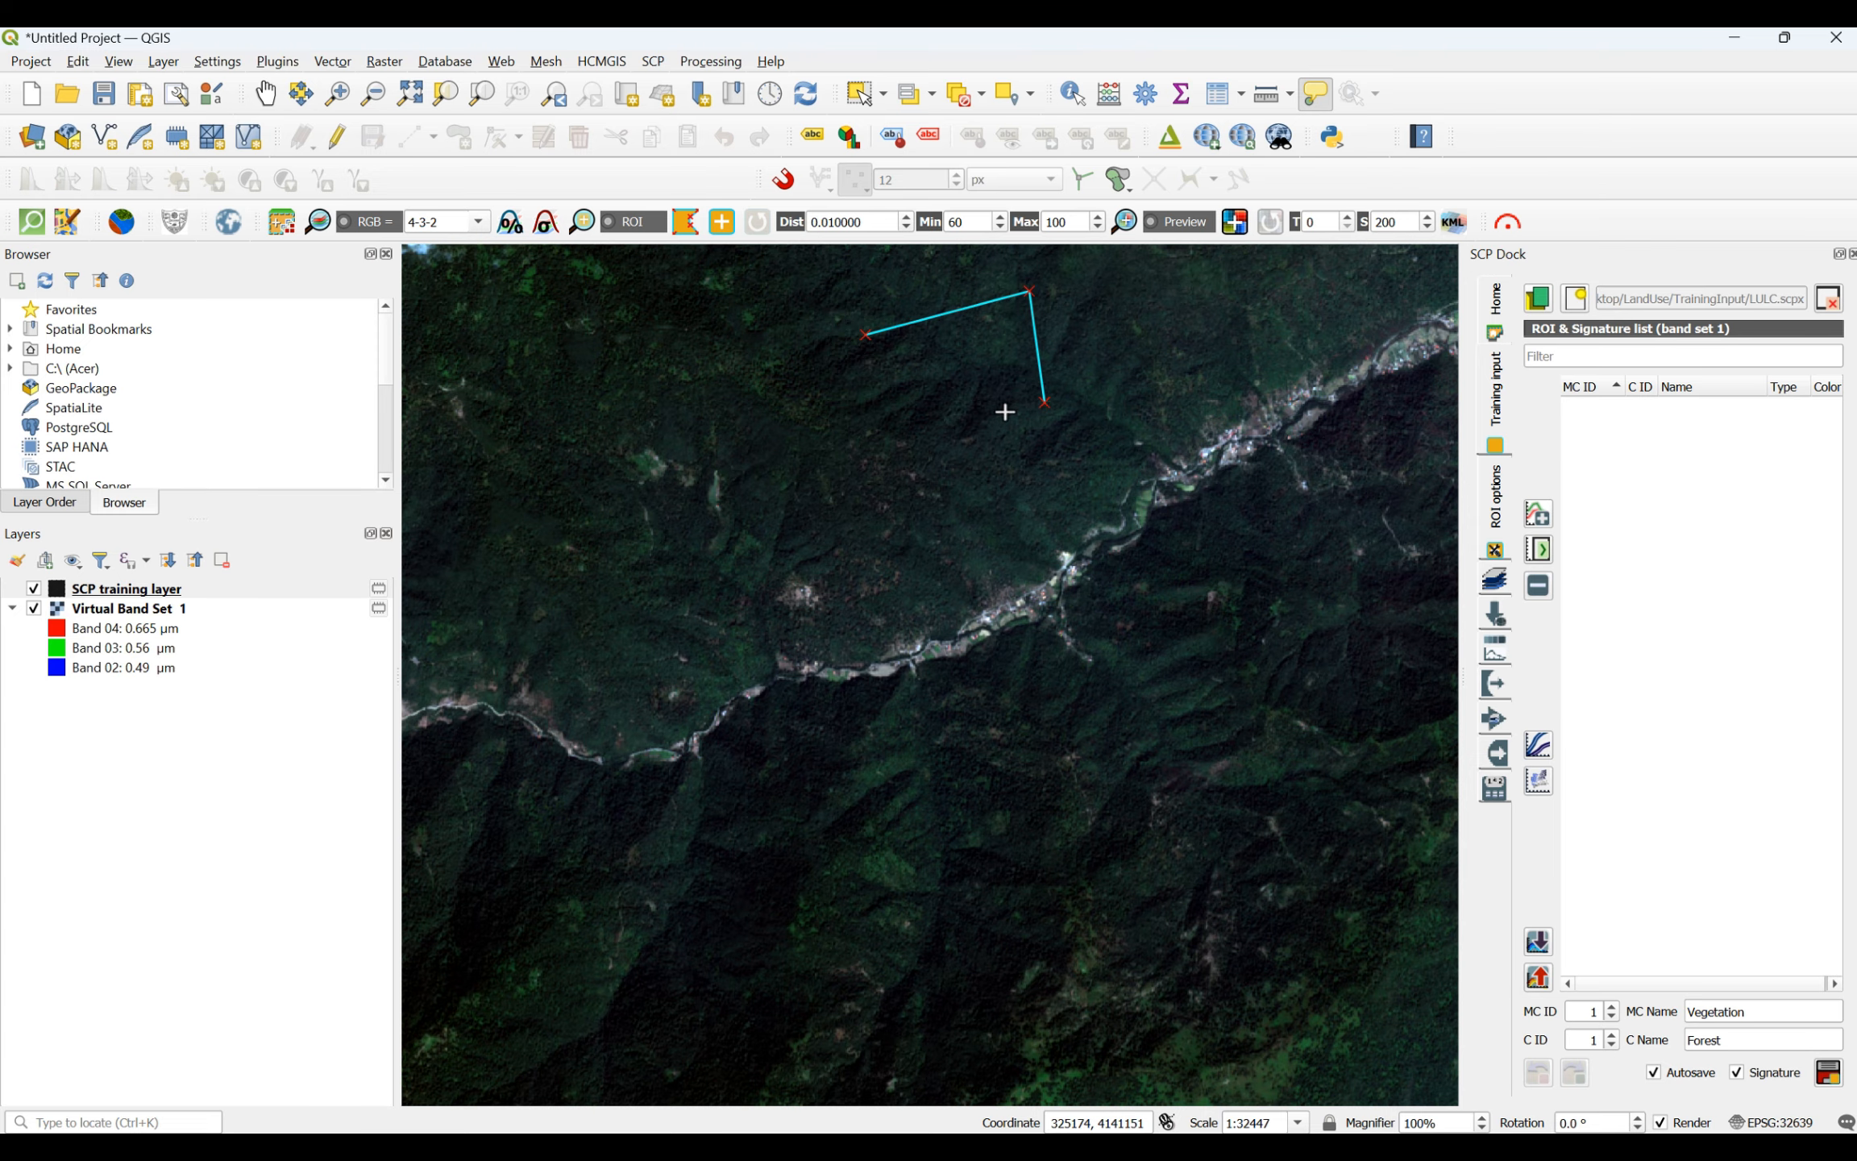
click(926, 430)
right_click(865, 335)
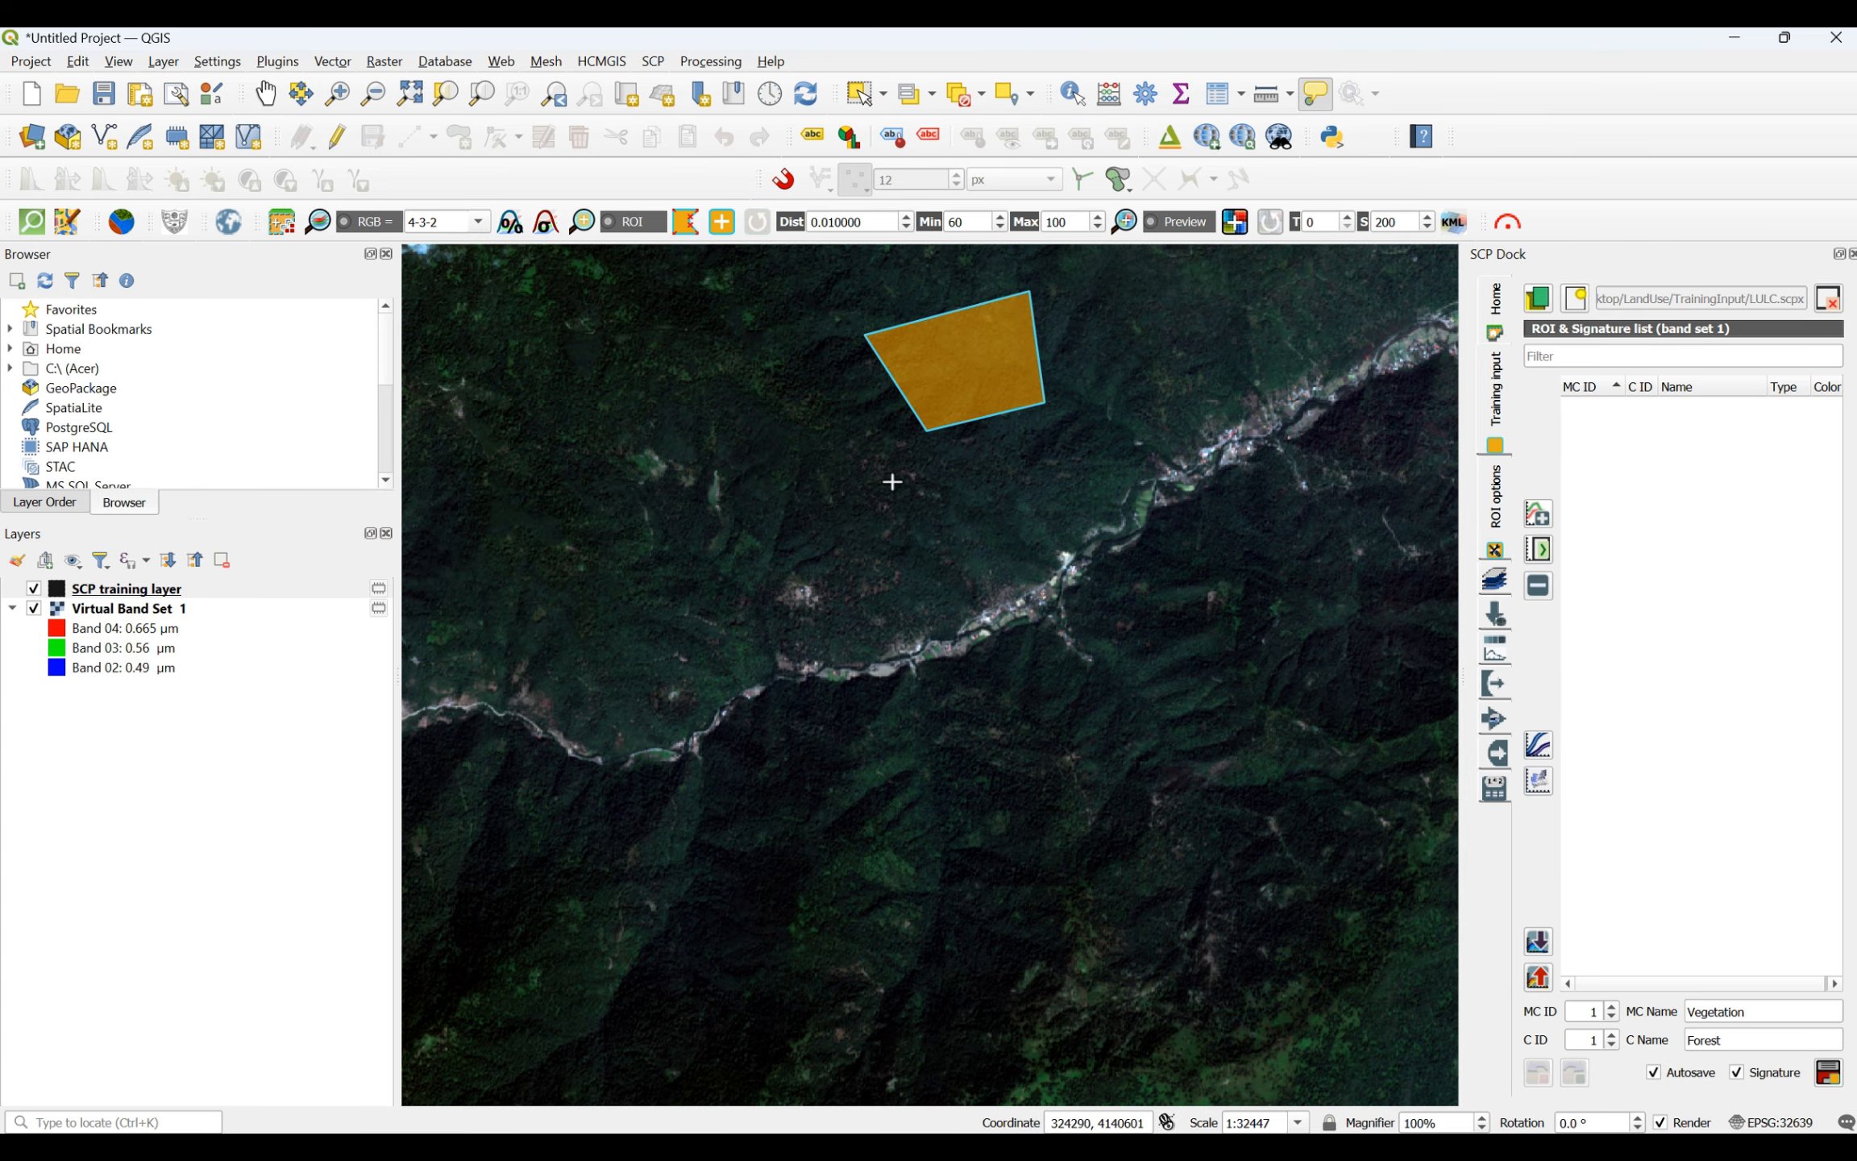
- Save the collected forest polygons to the training input as macroclass Vegetation, class Forest, with their signature
scroll(891, 484, down, 4)
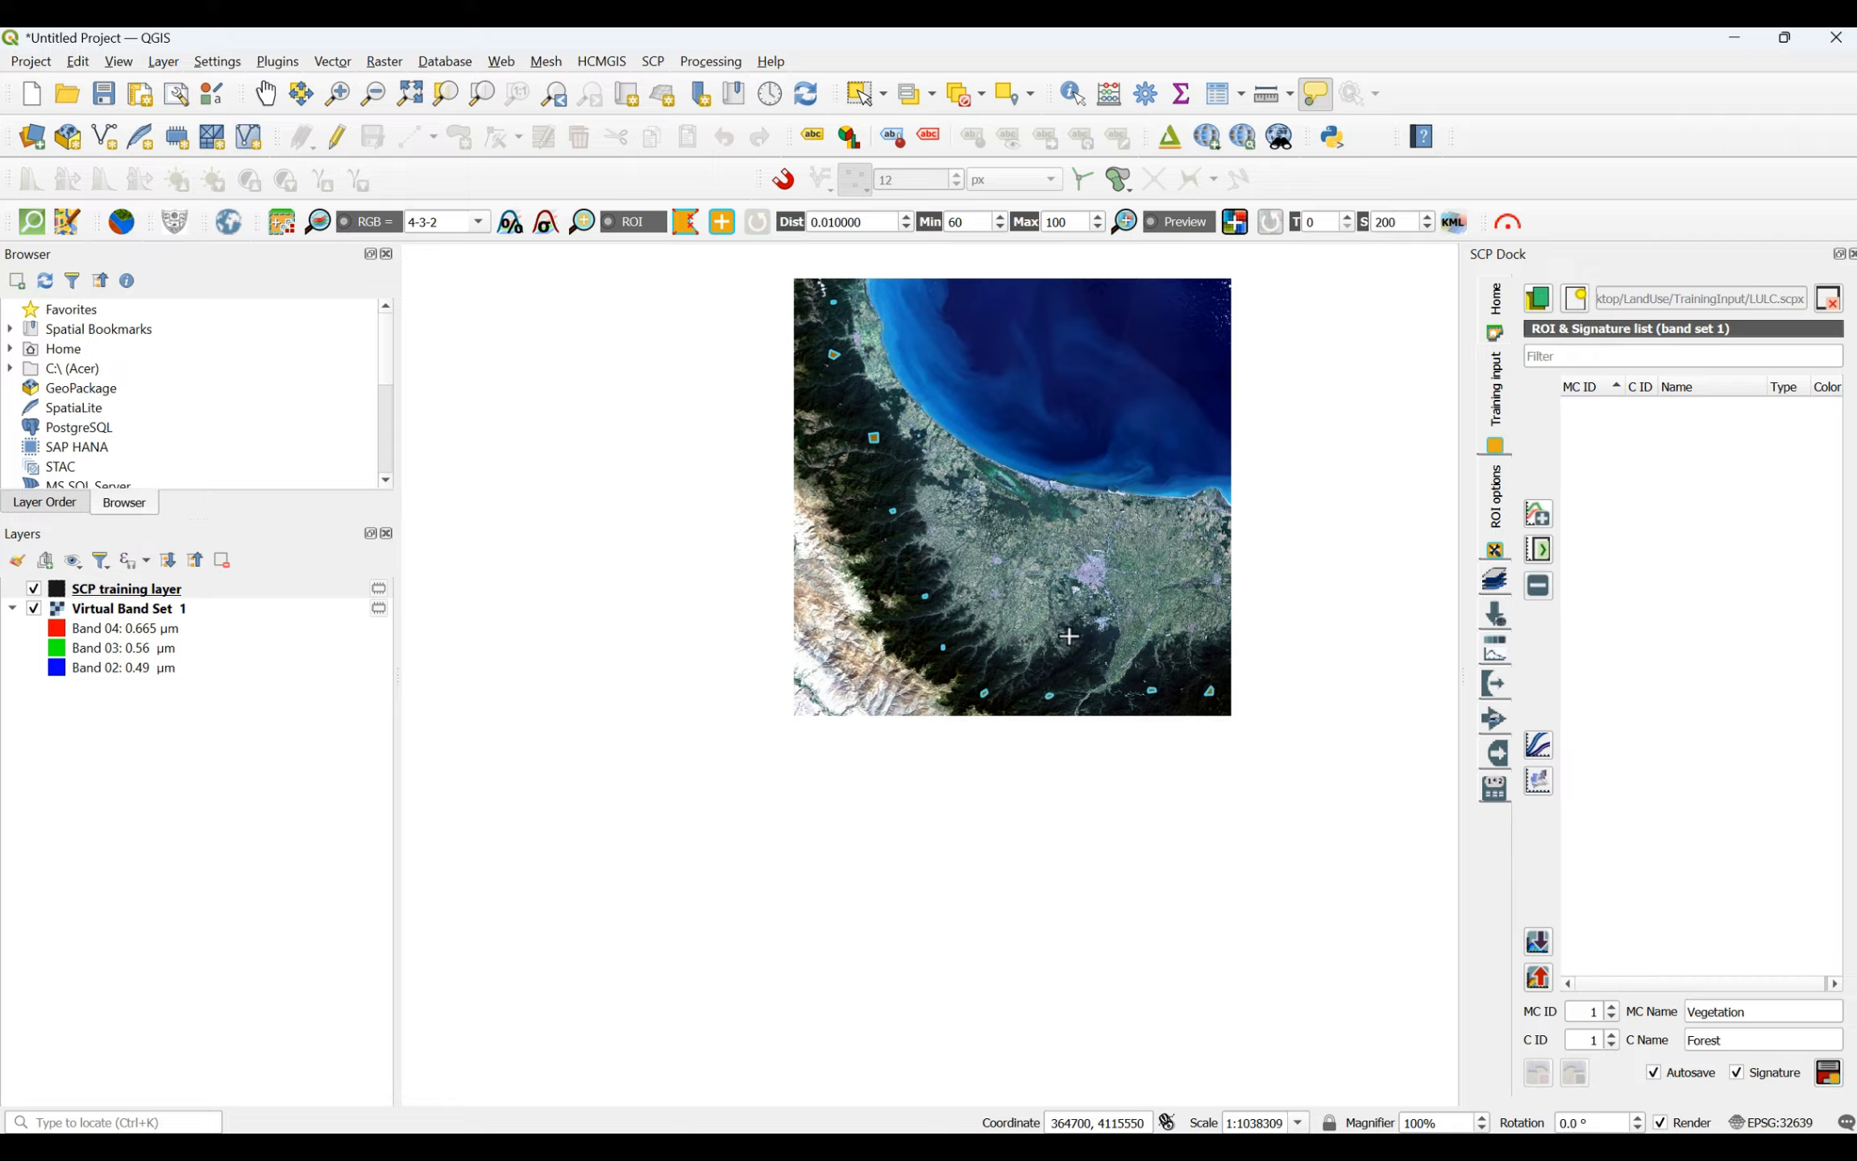
click(1827, 1075)
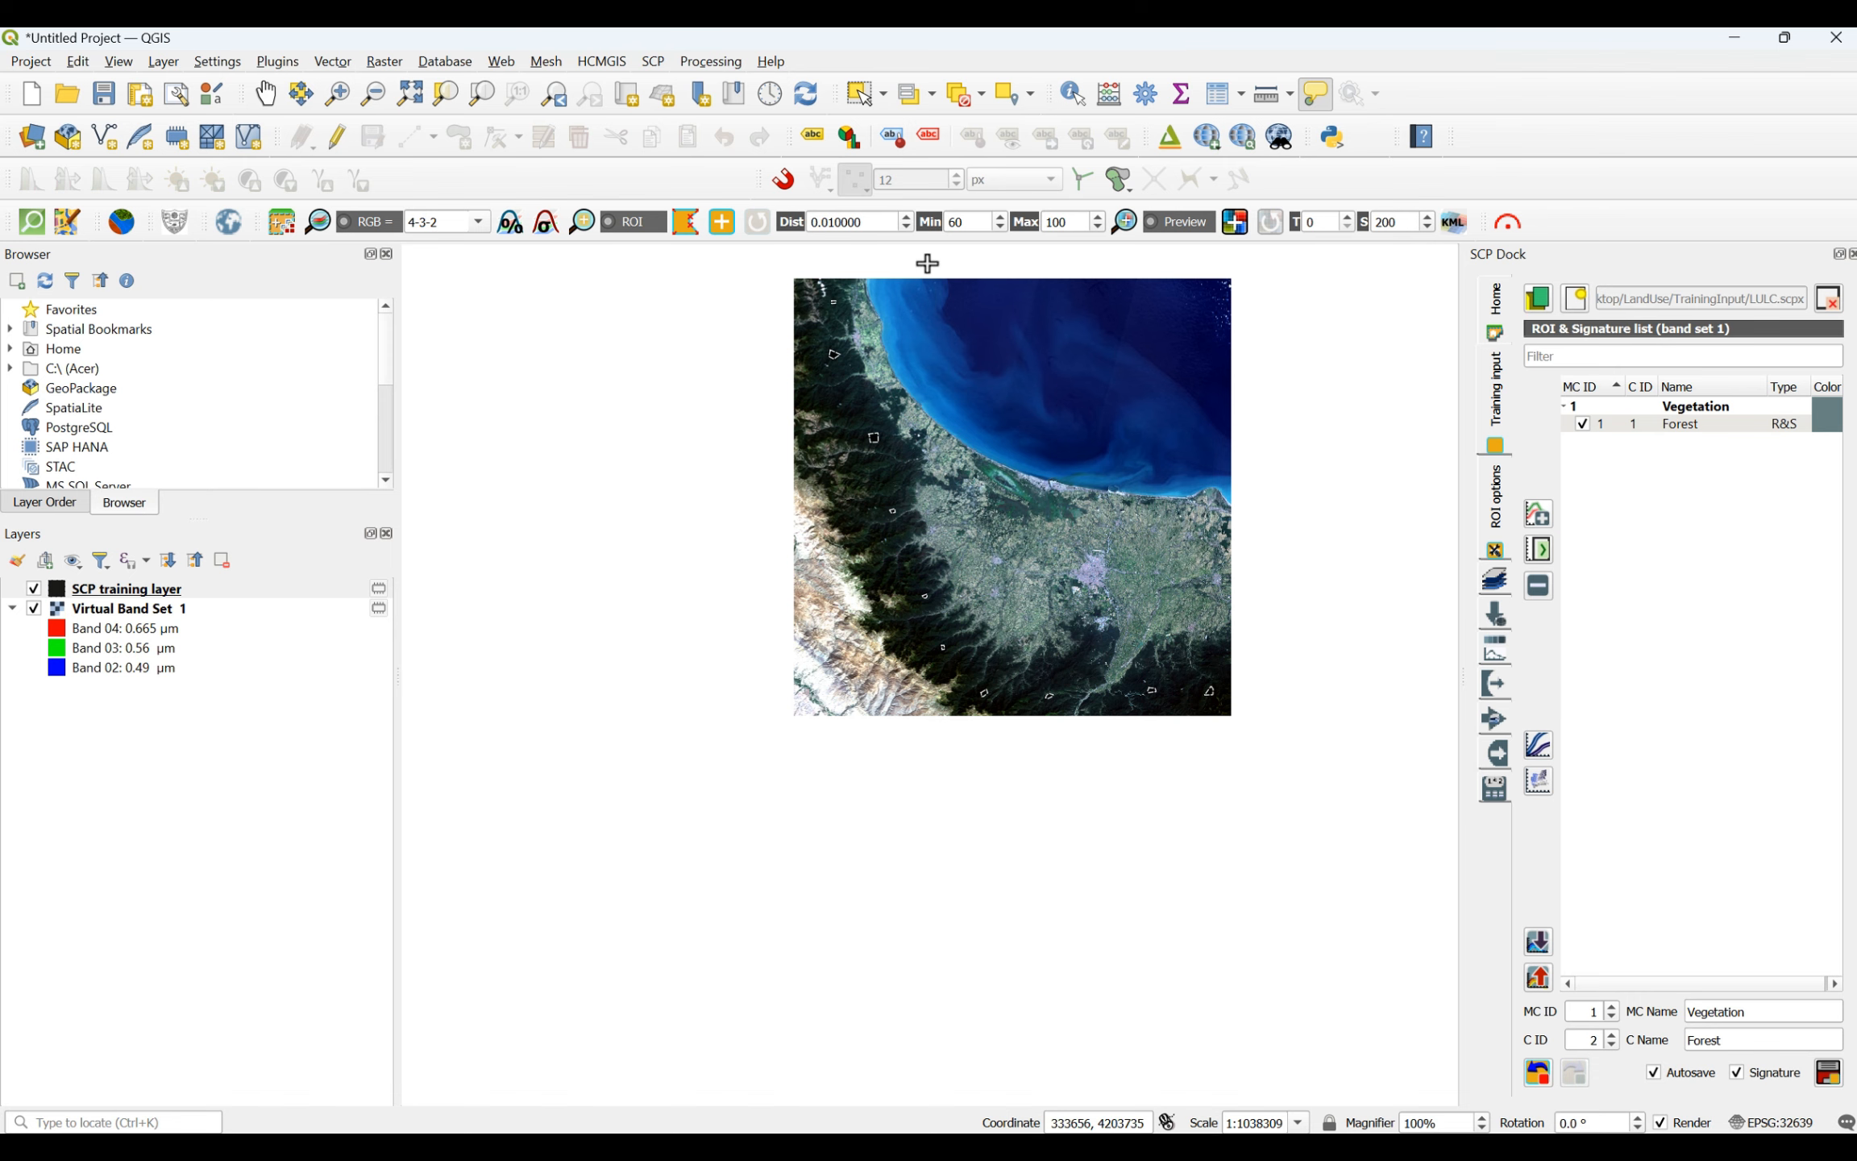
- Examine the farmland, coastal wetland and settlements across the lowland plain up close for possible agriculture training areas
scroll(891, 314, up, 1)
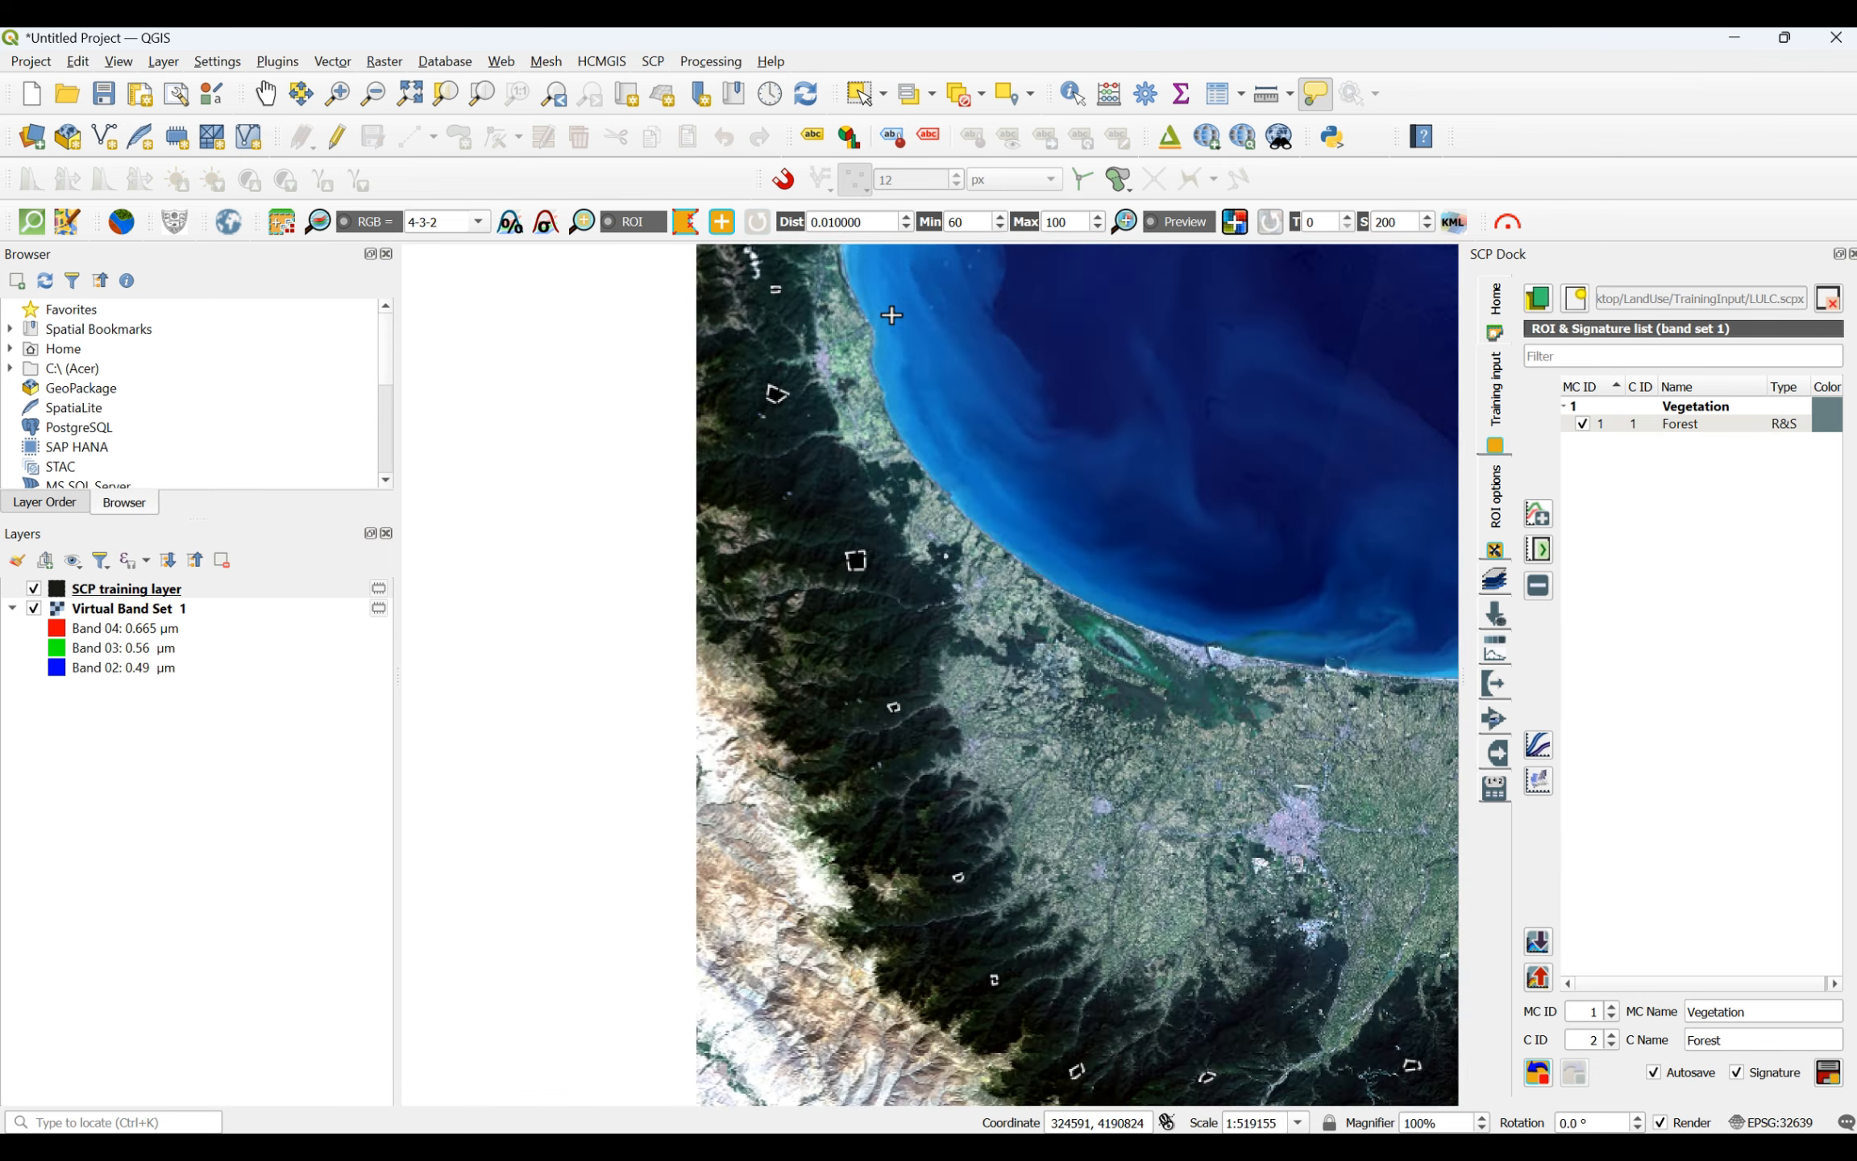
scroll(892, 315, up, 1)
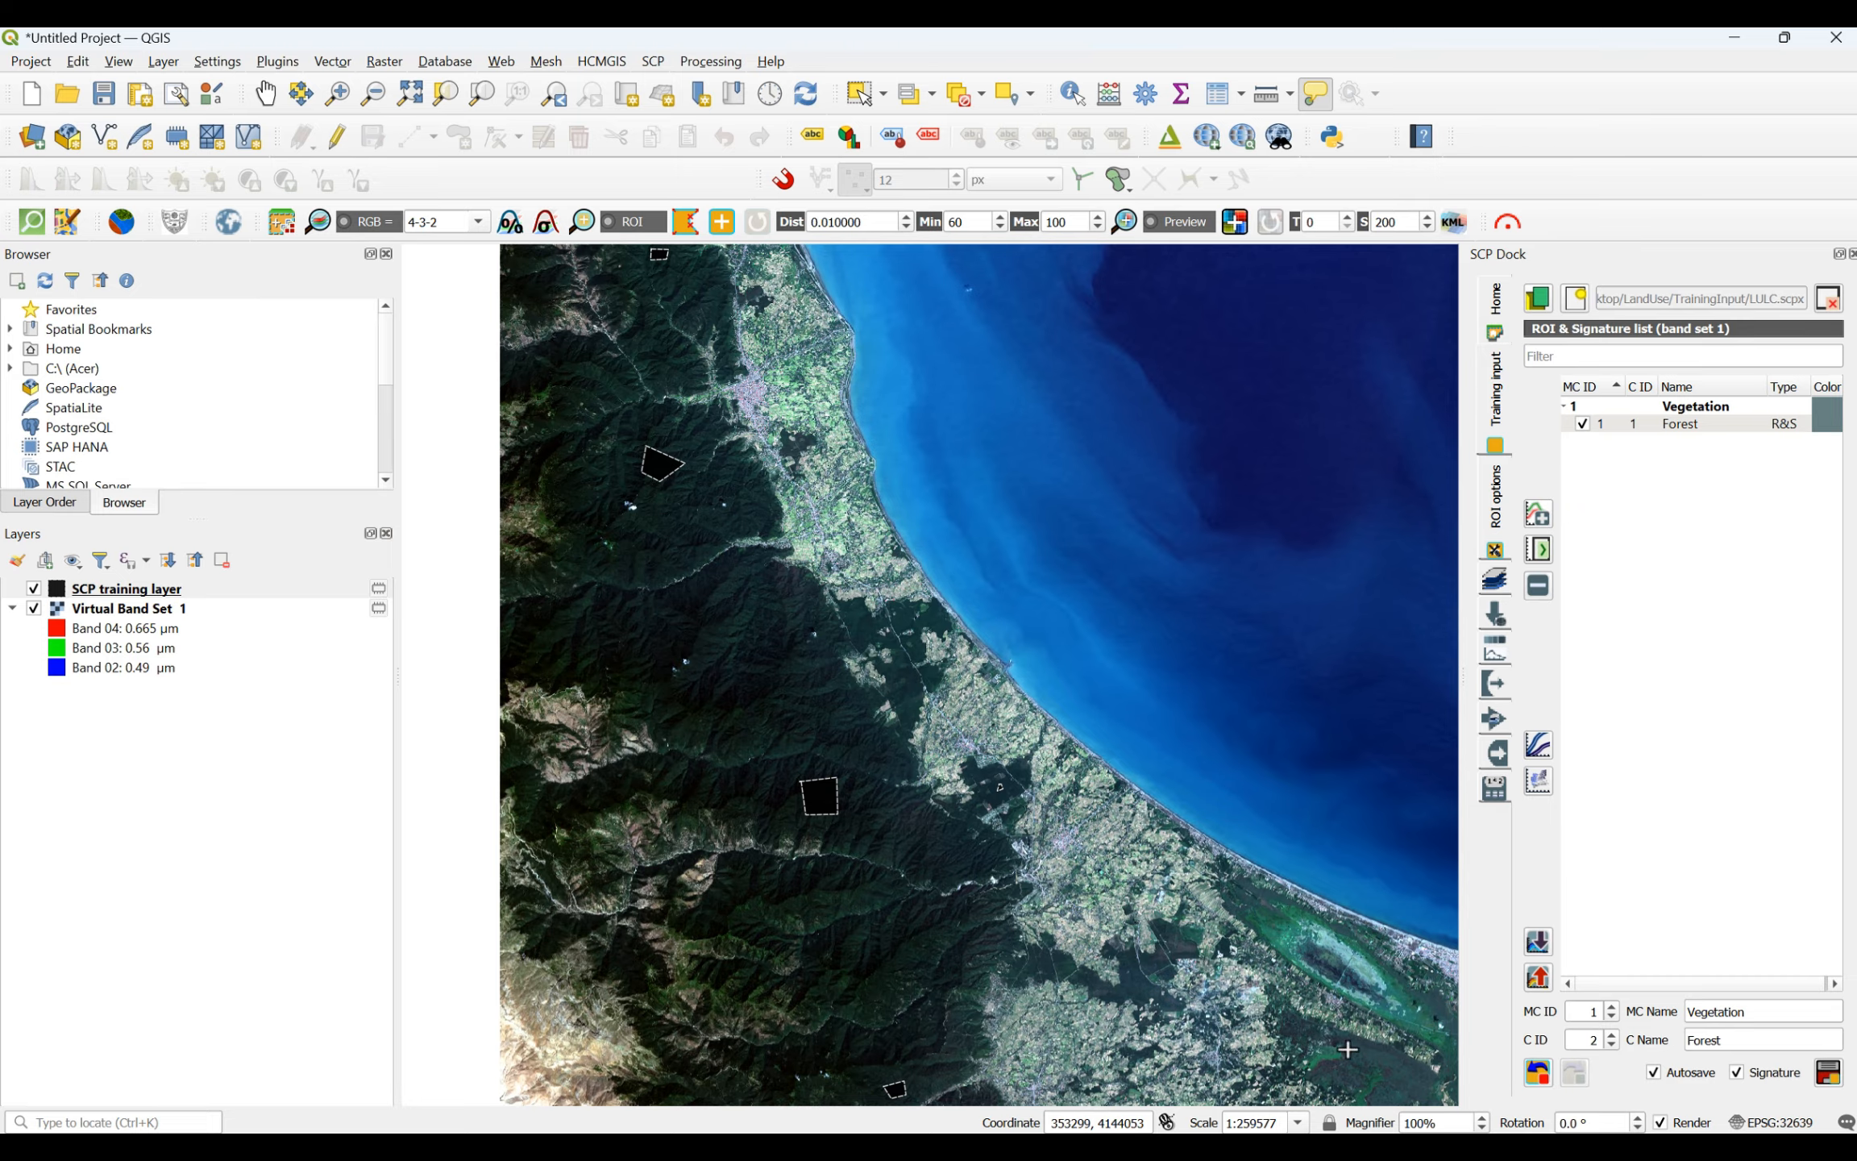
scroll(1048, 846, up, 3)
scroll(870, 826, up, 2)
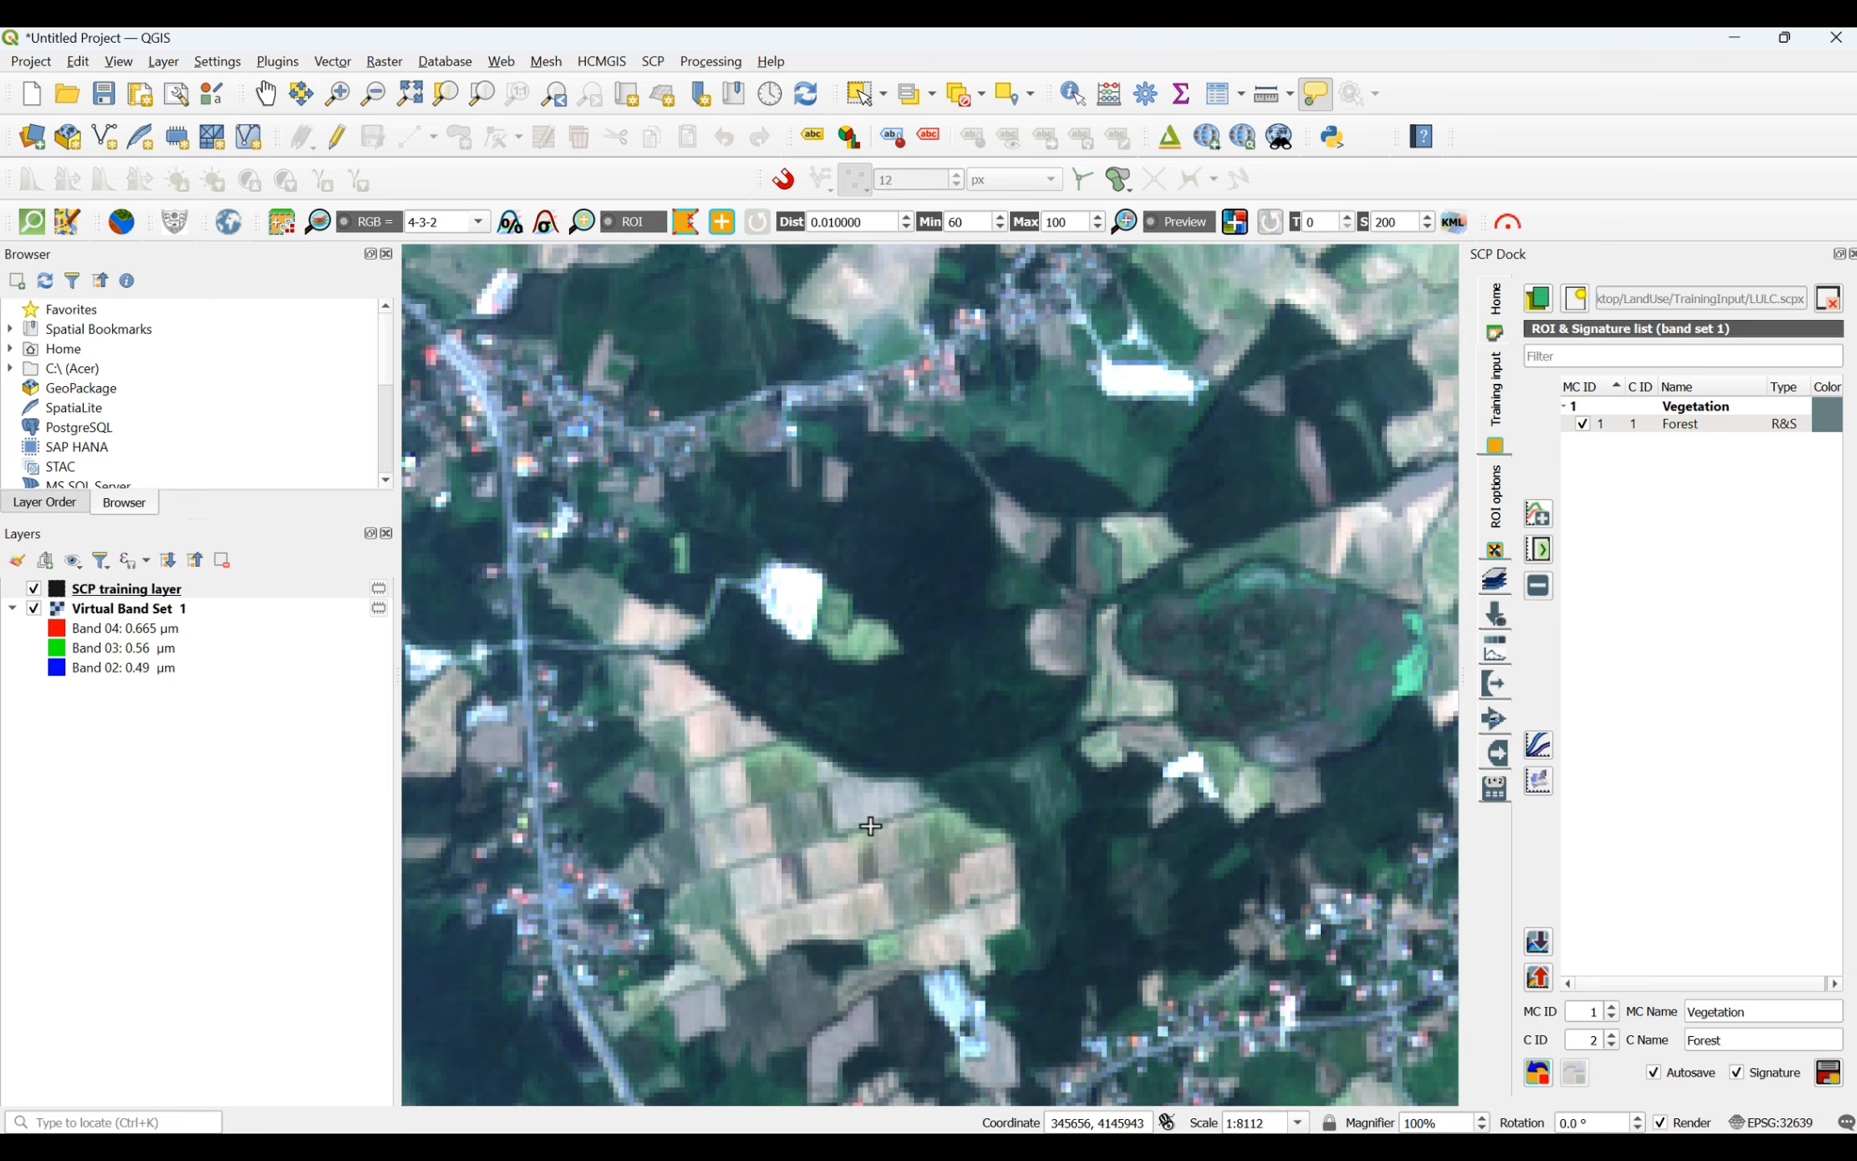
scroll(870, 825, down, 8)
scroll(1017, 608, up, 7)
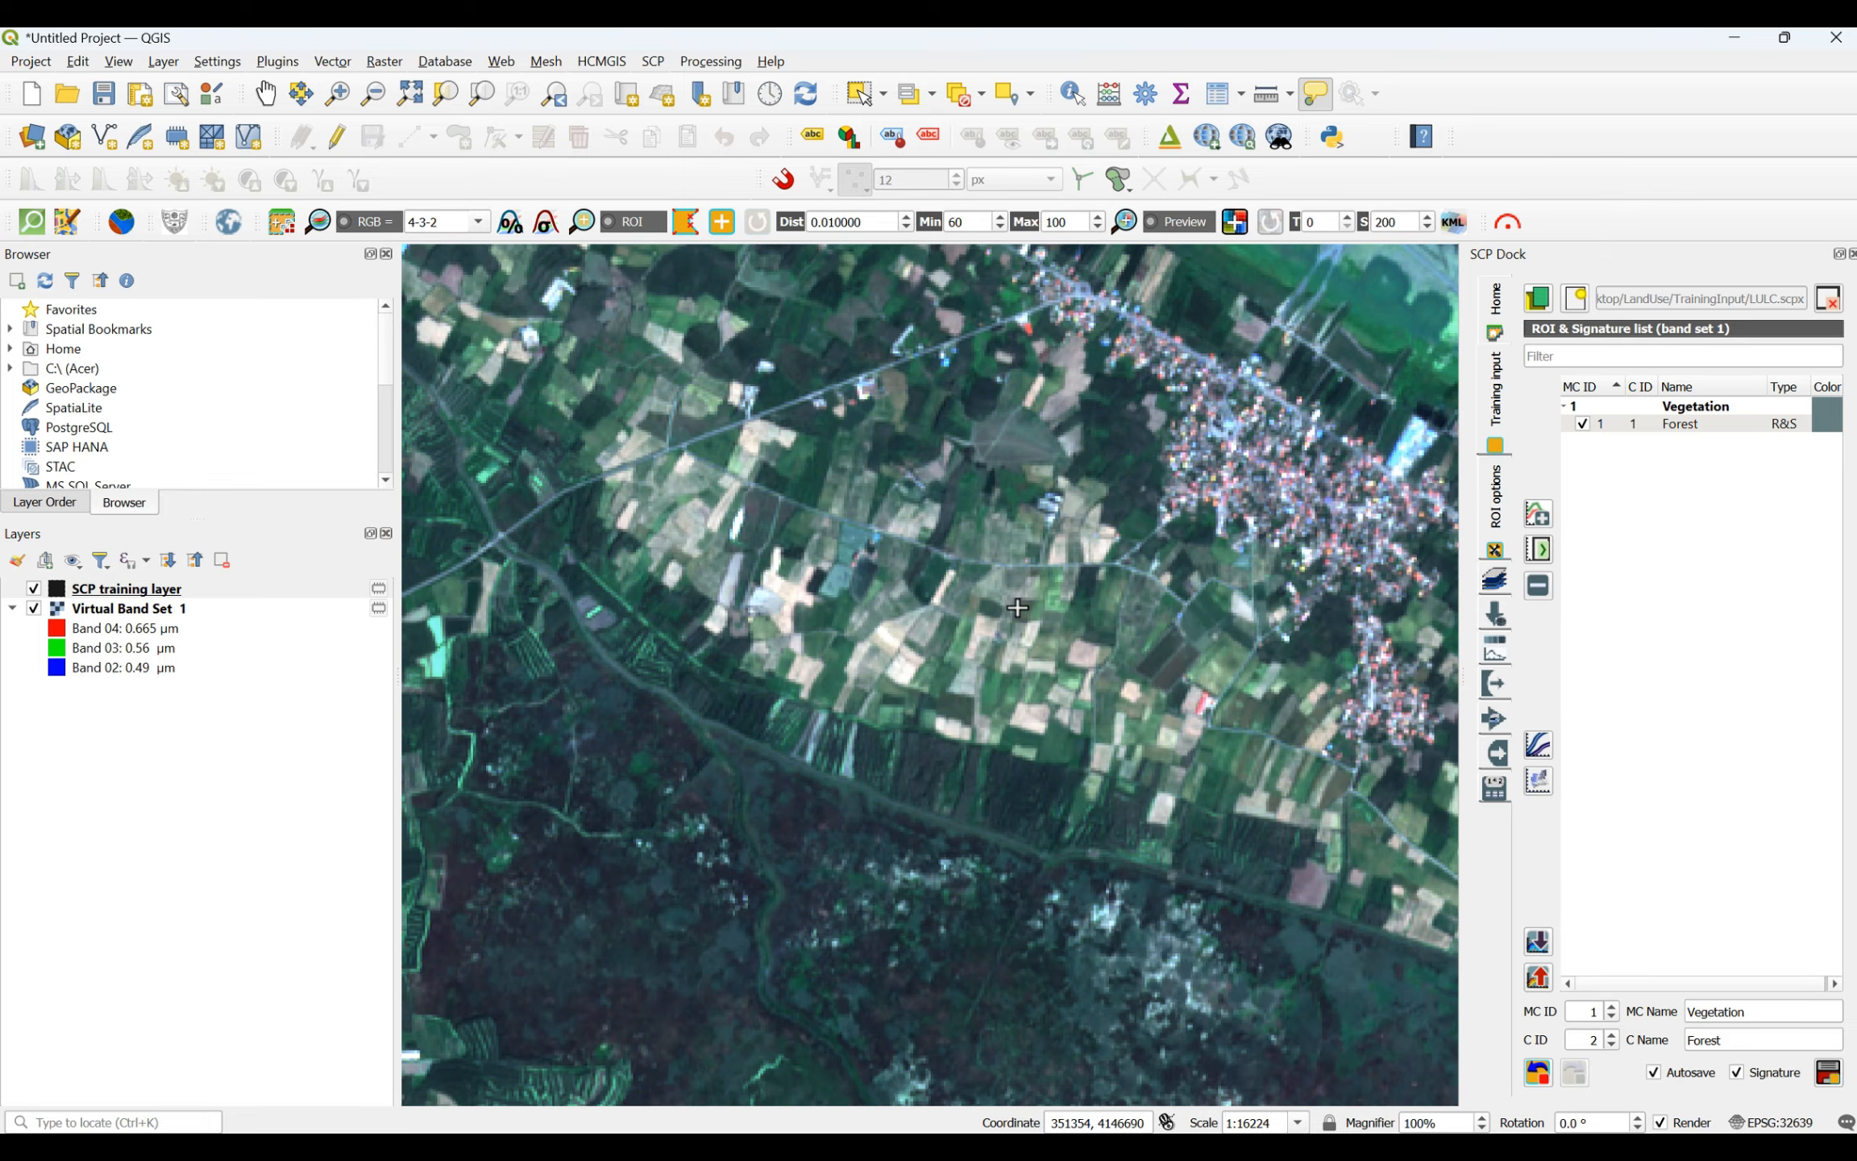
scroll(1017, 608, down, 6)
scroll(880, 483, up, 5)
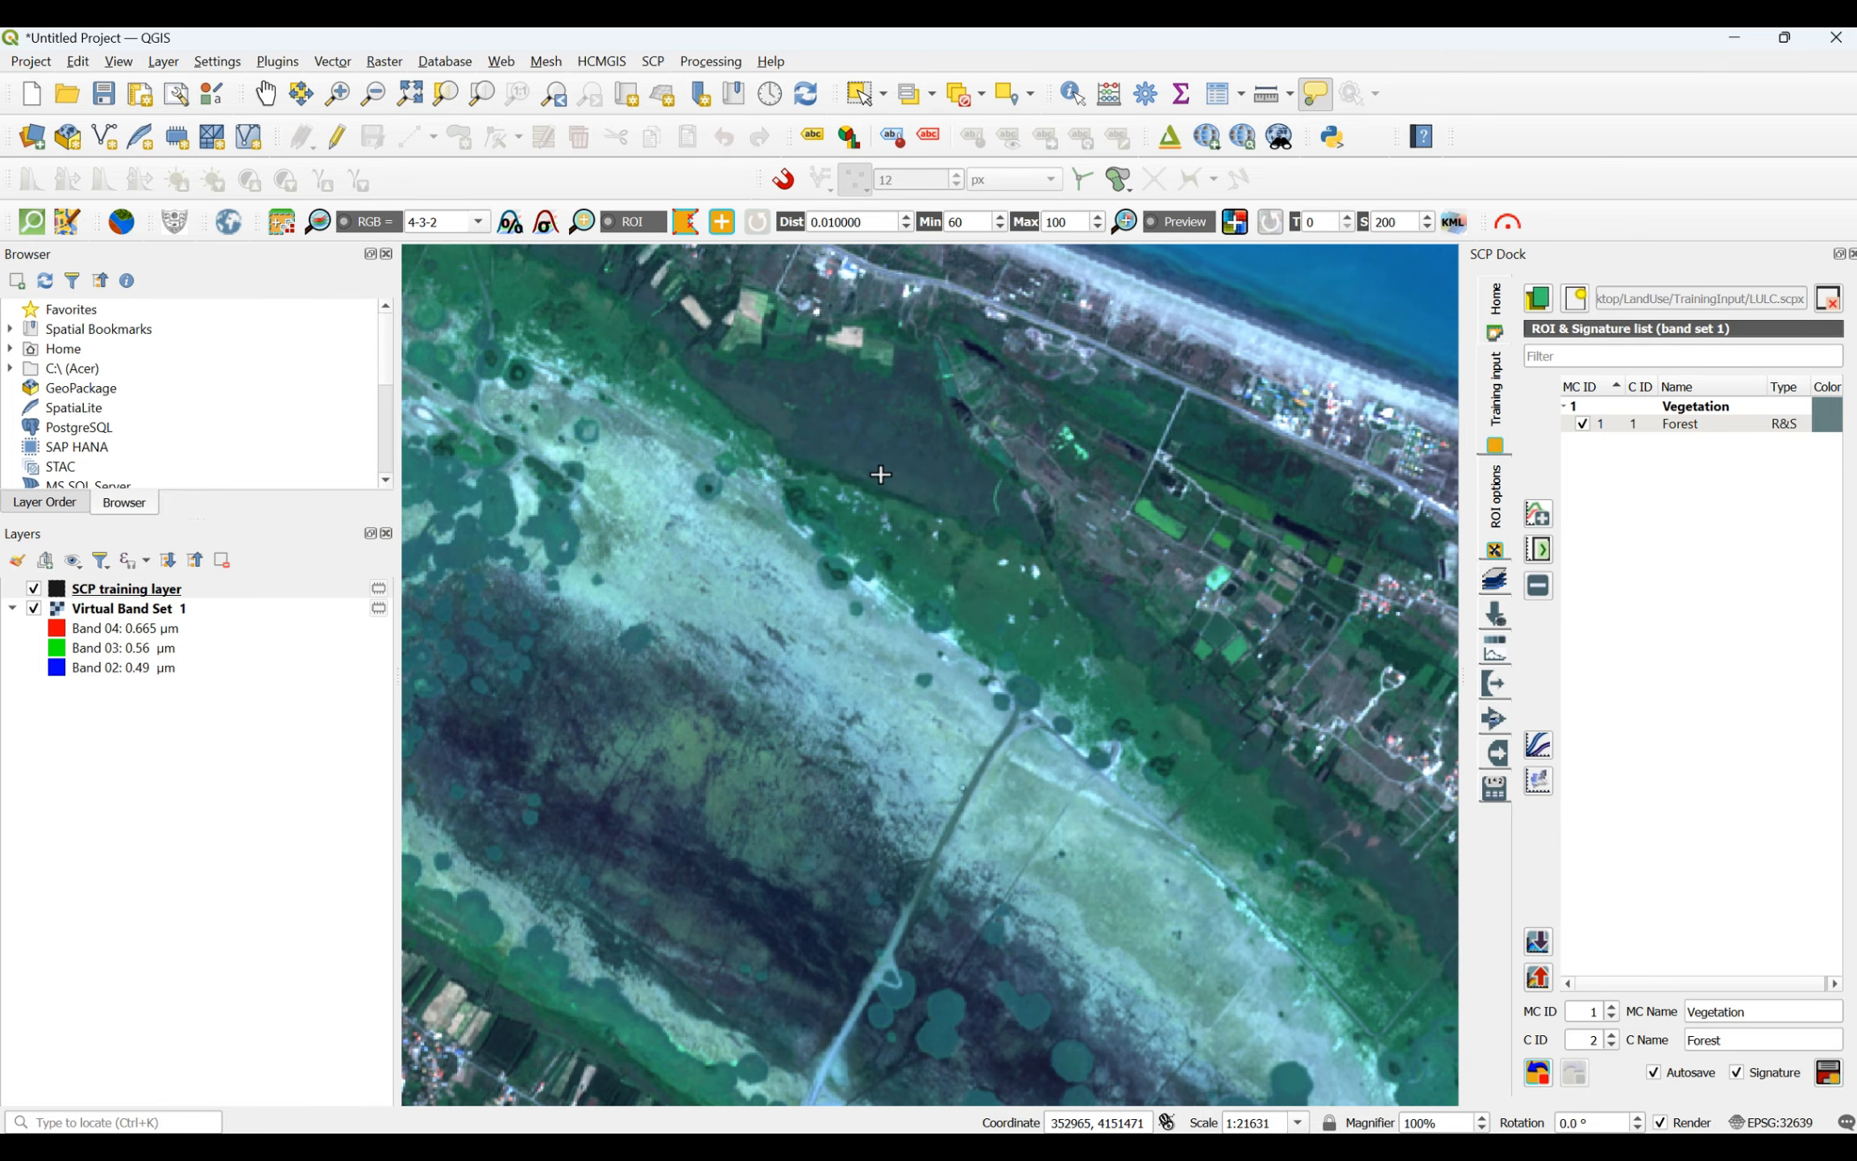
scroll(880, 474, down, 5)
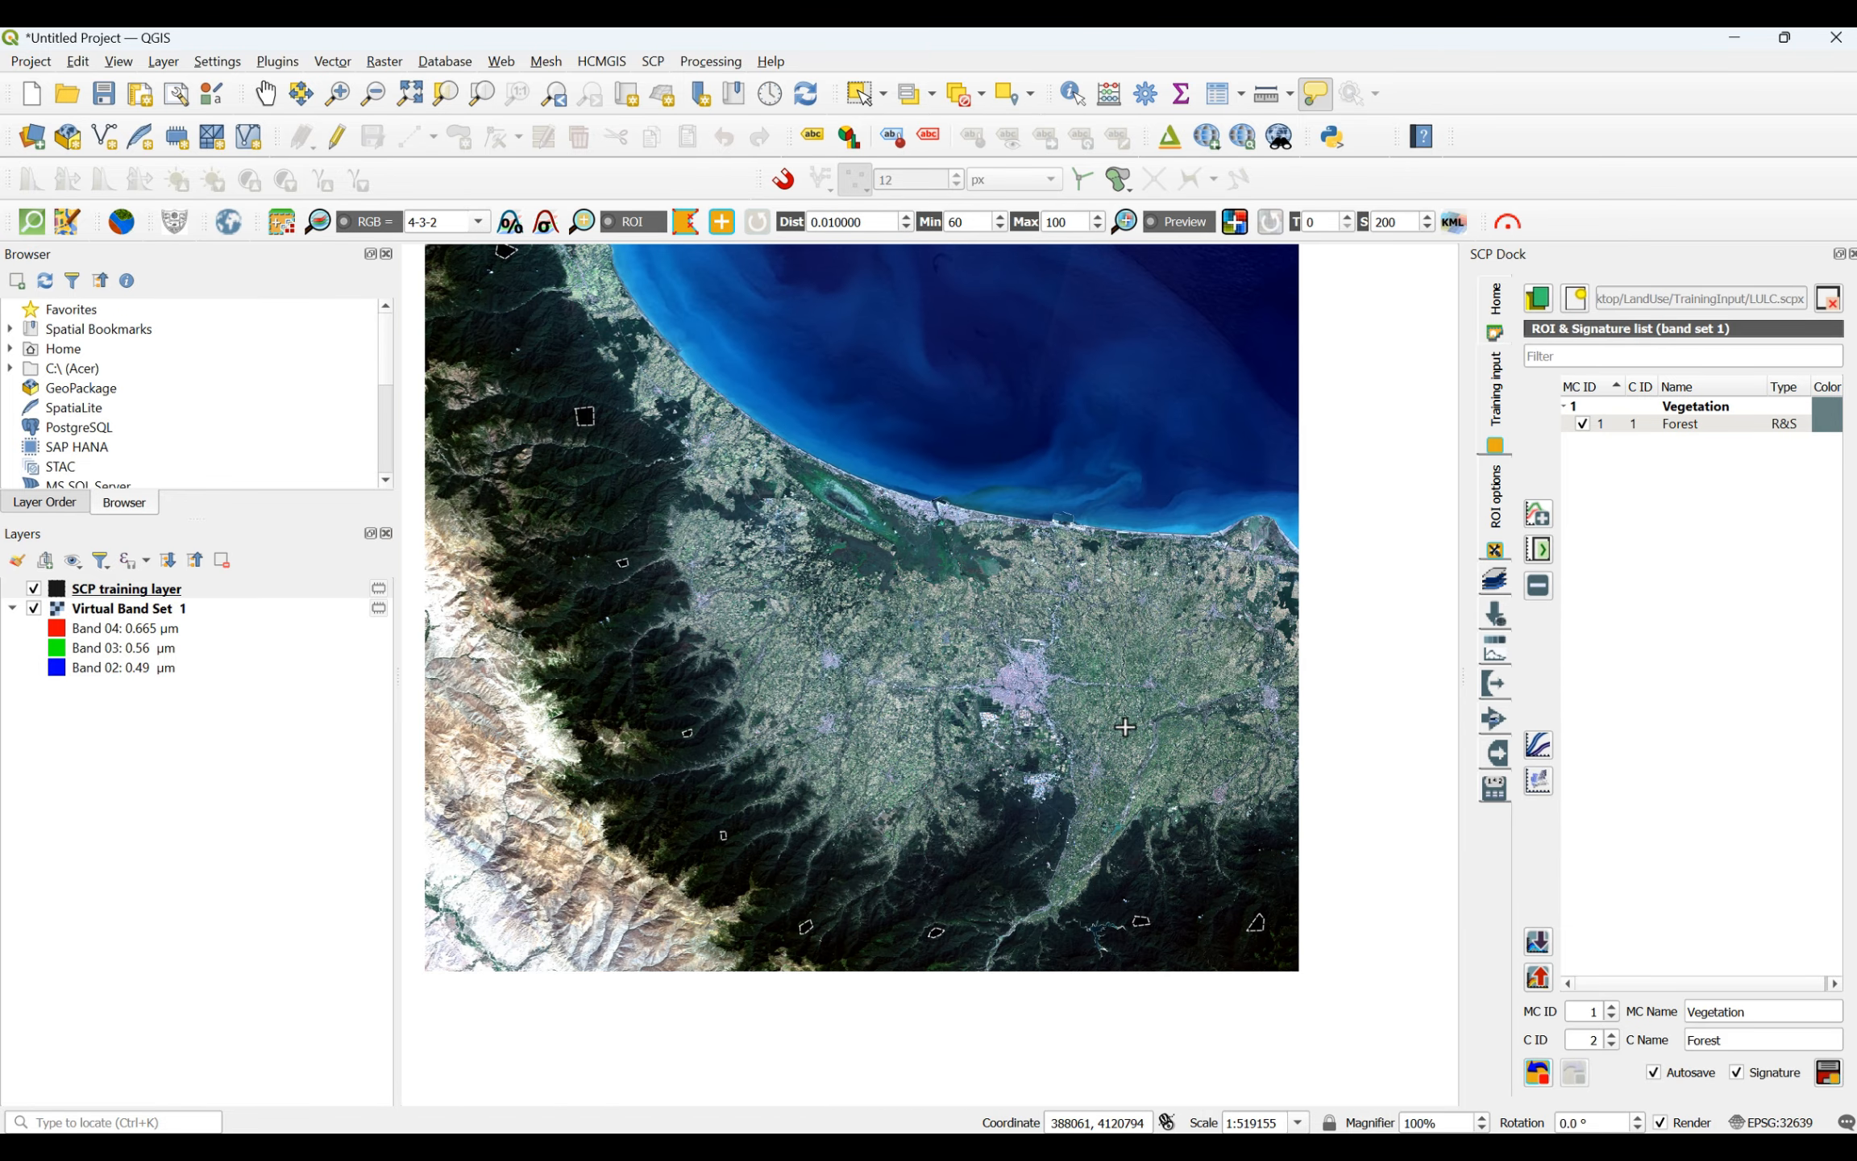
scroll(1126, 727, up, 6)
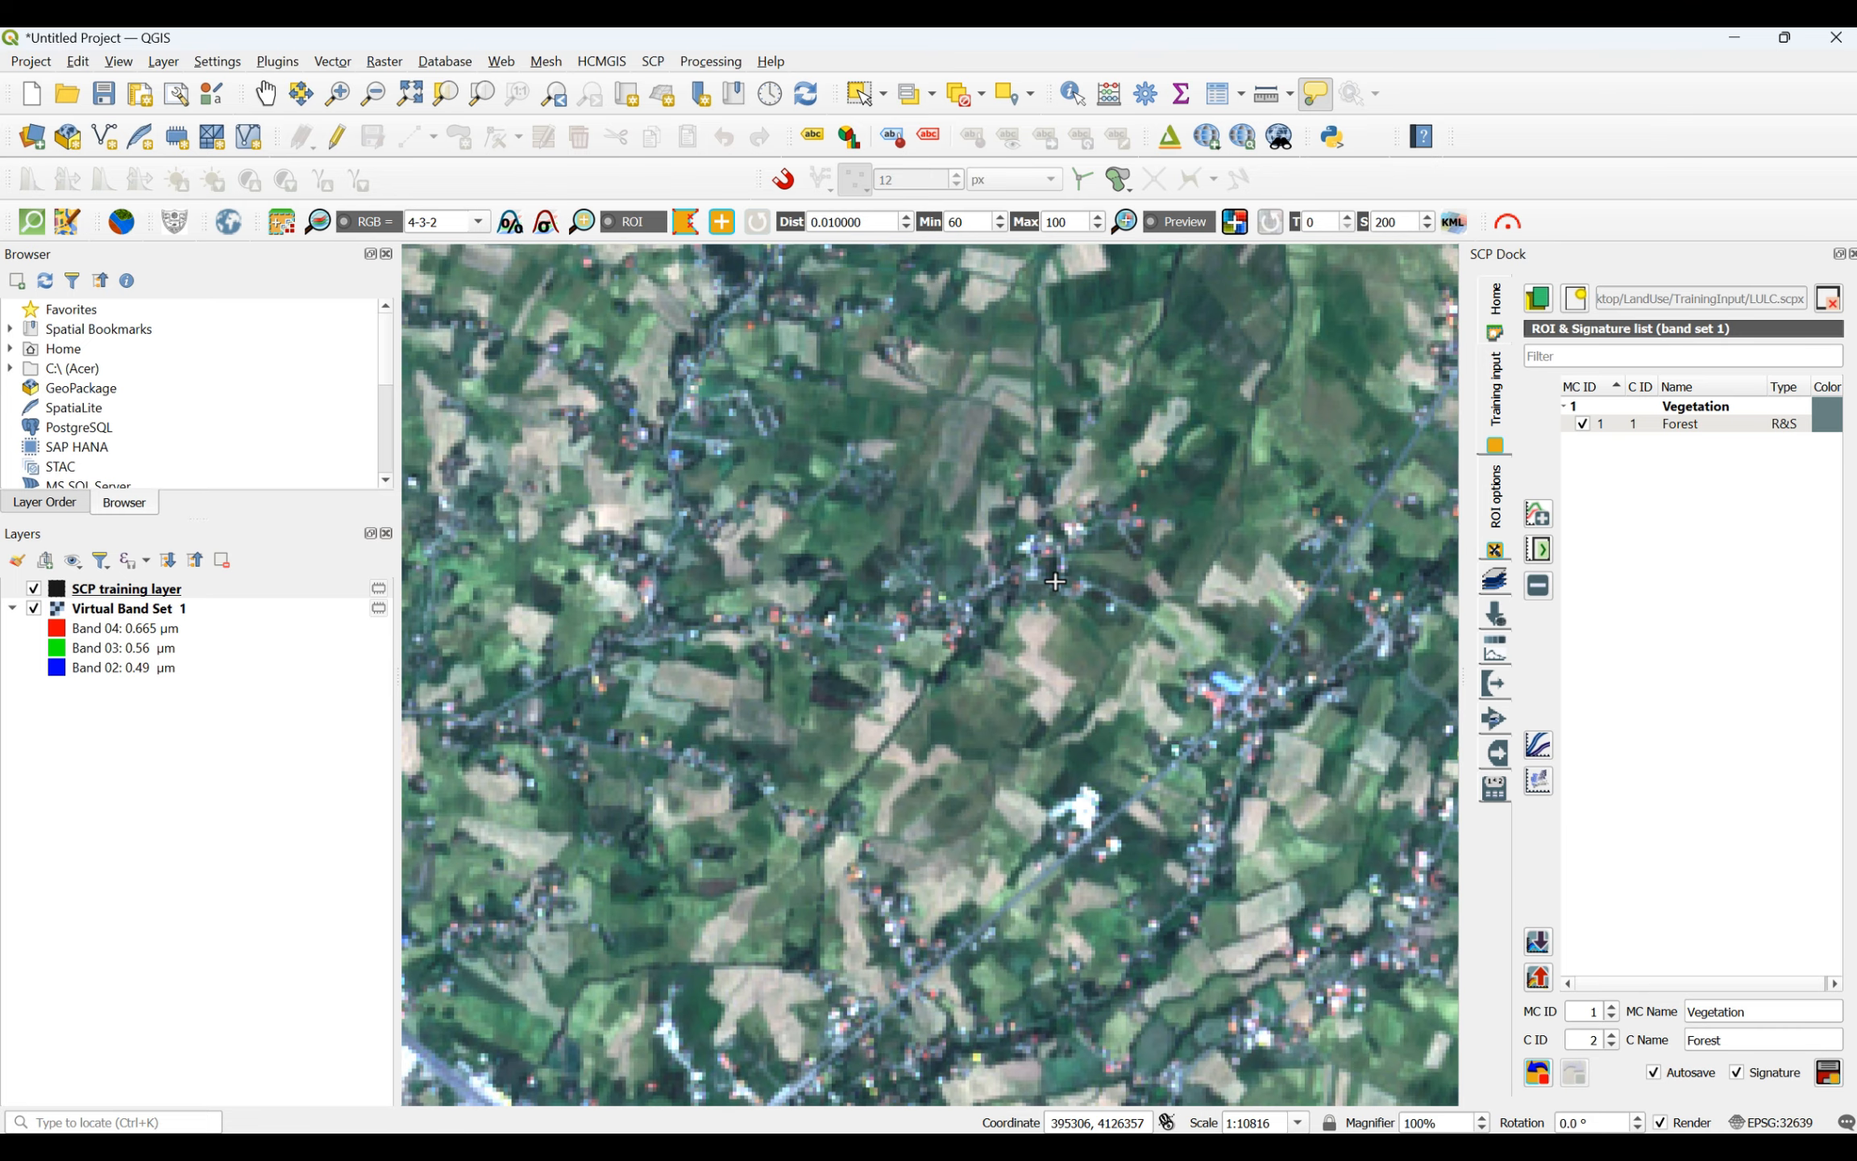
scroll(862, 560, down, 2)
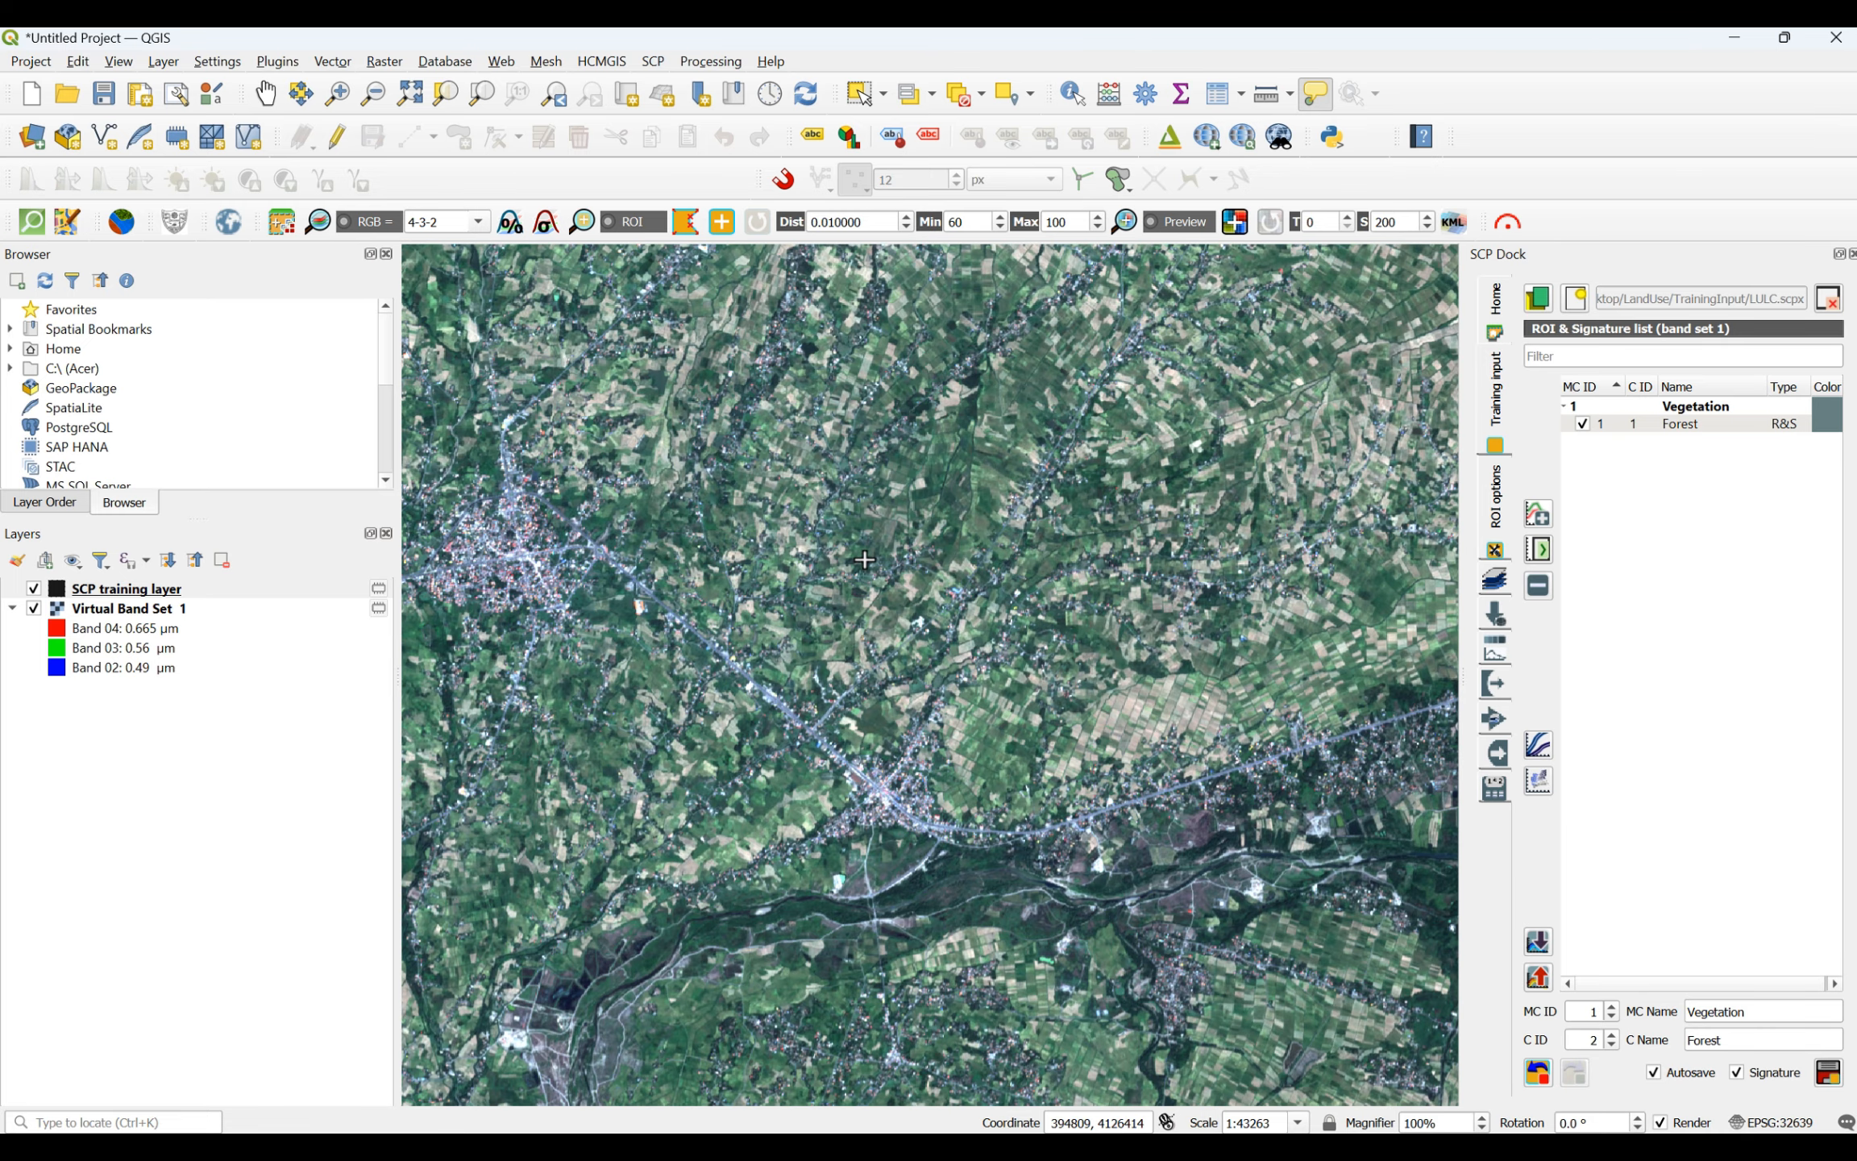
scroll(1014, 396, down, 1)
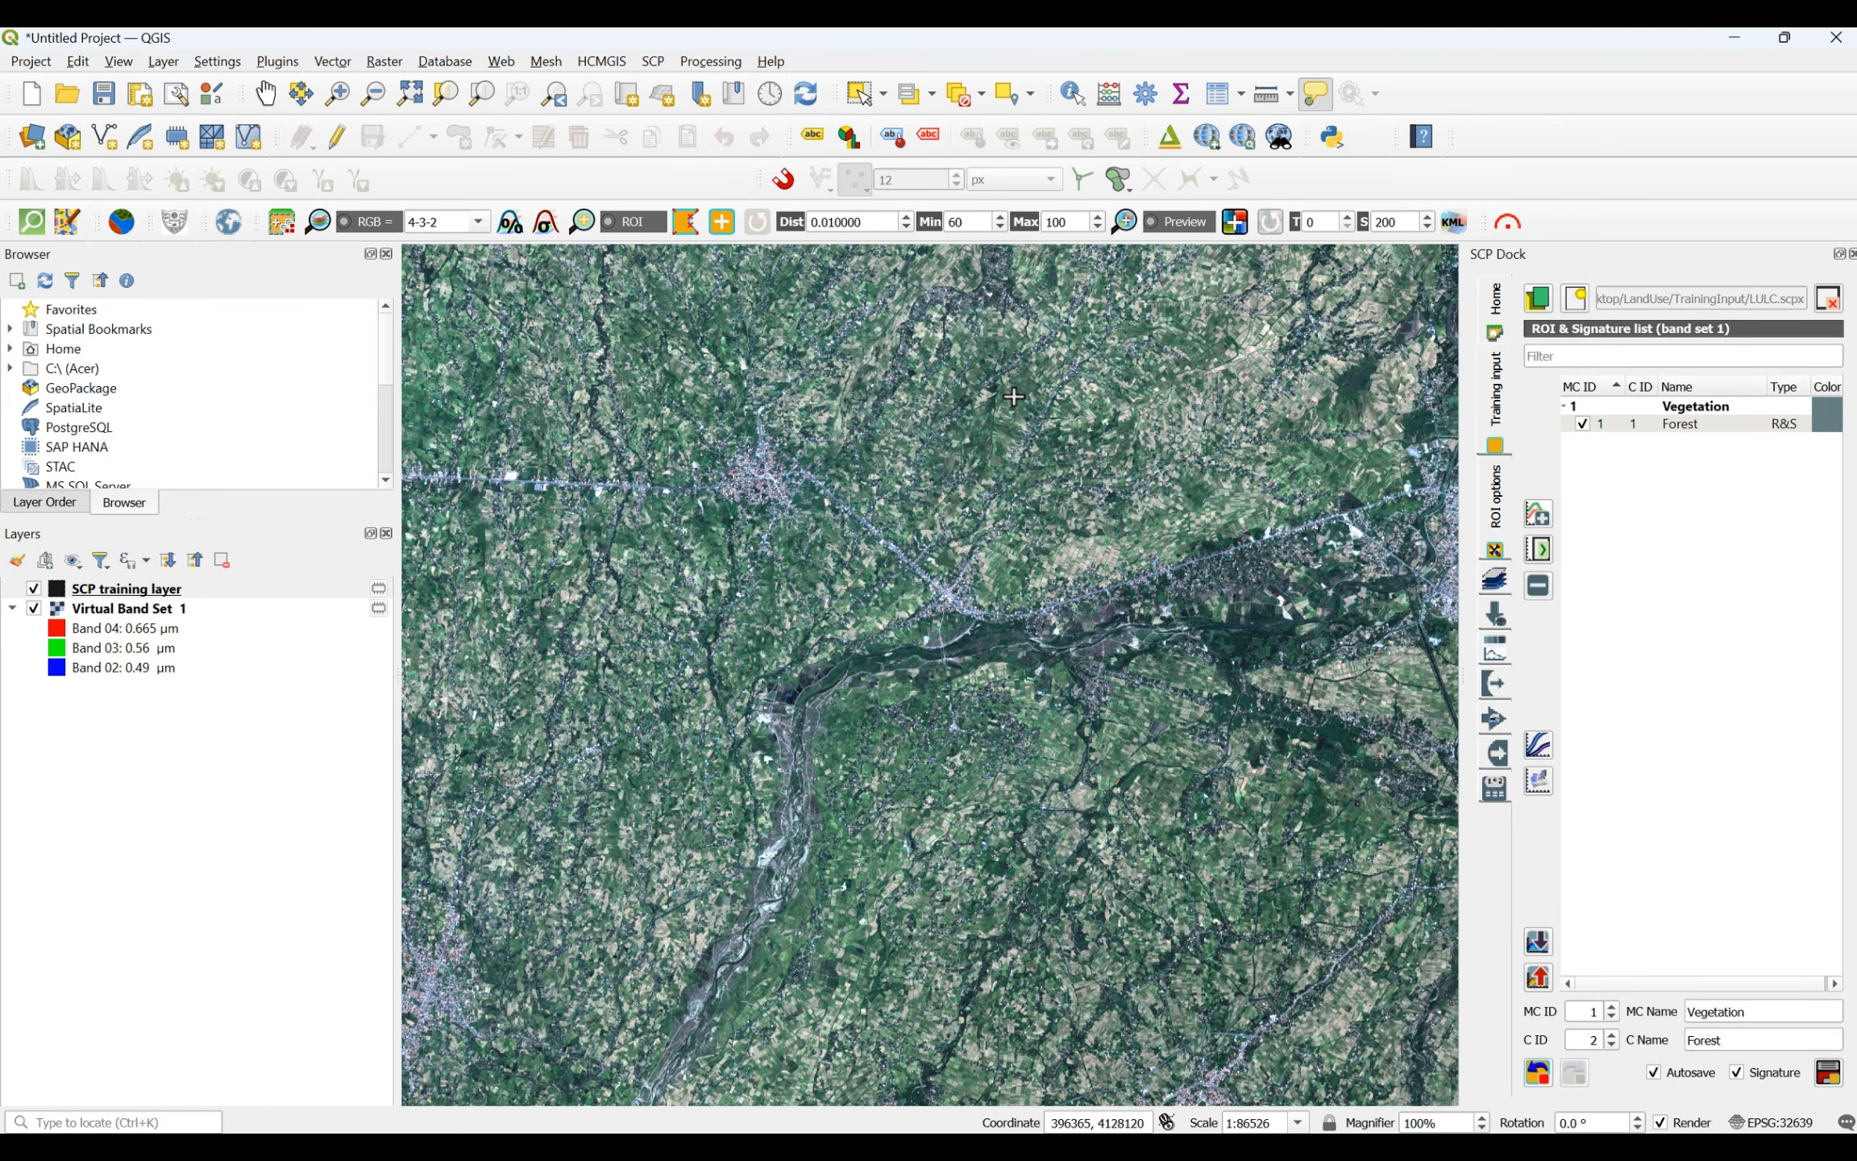
scroll(1014, 396, down, 3)
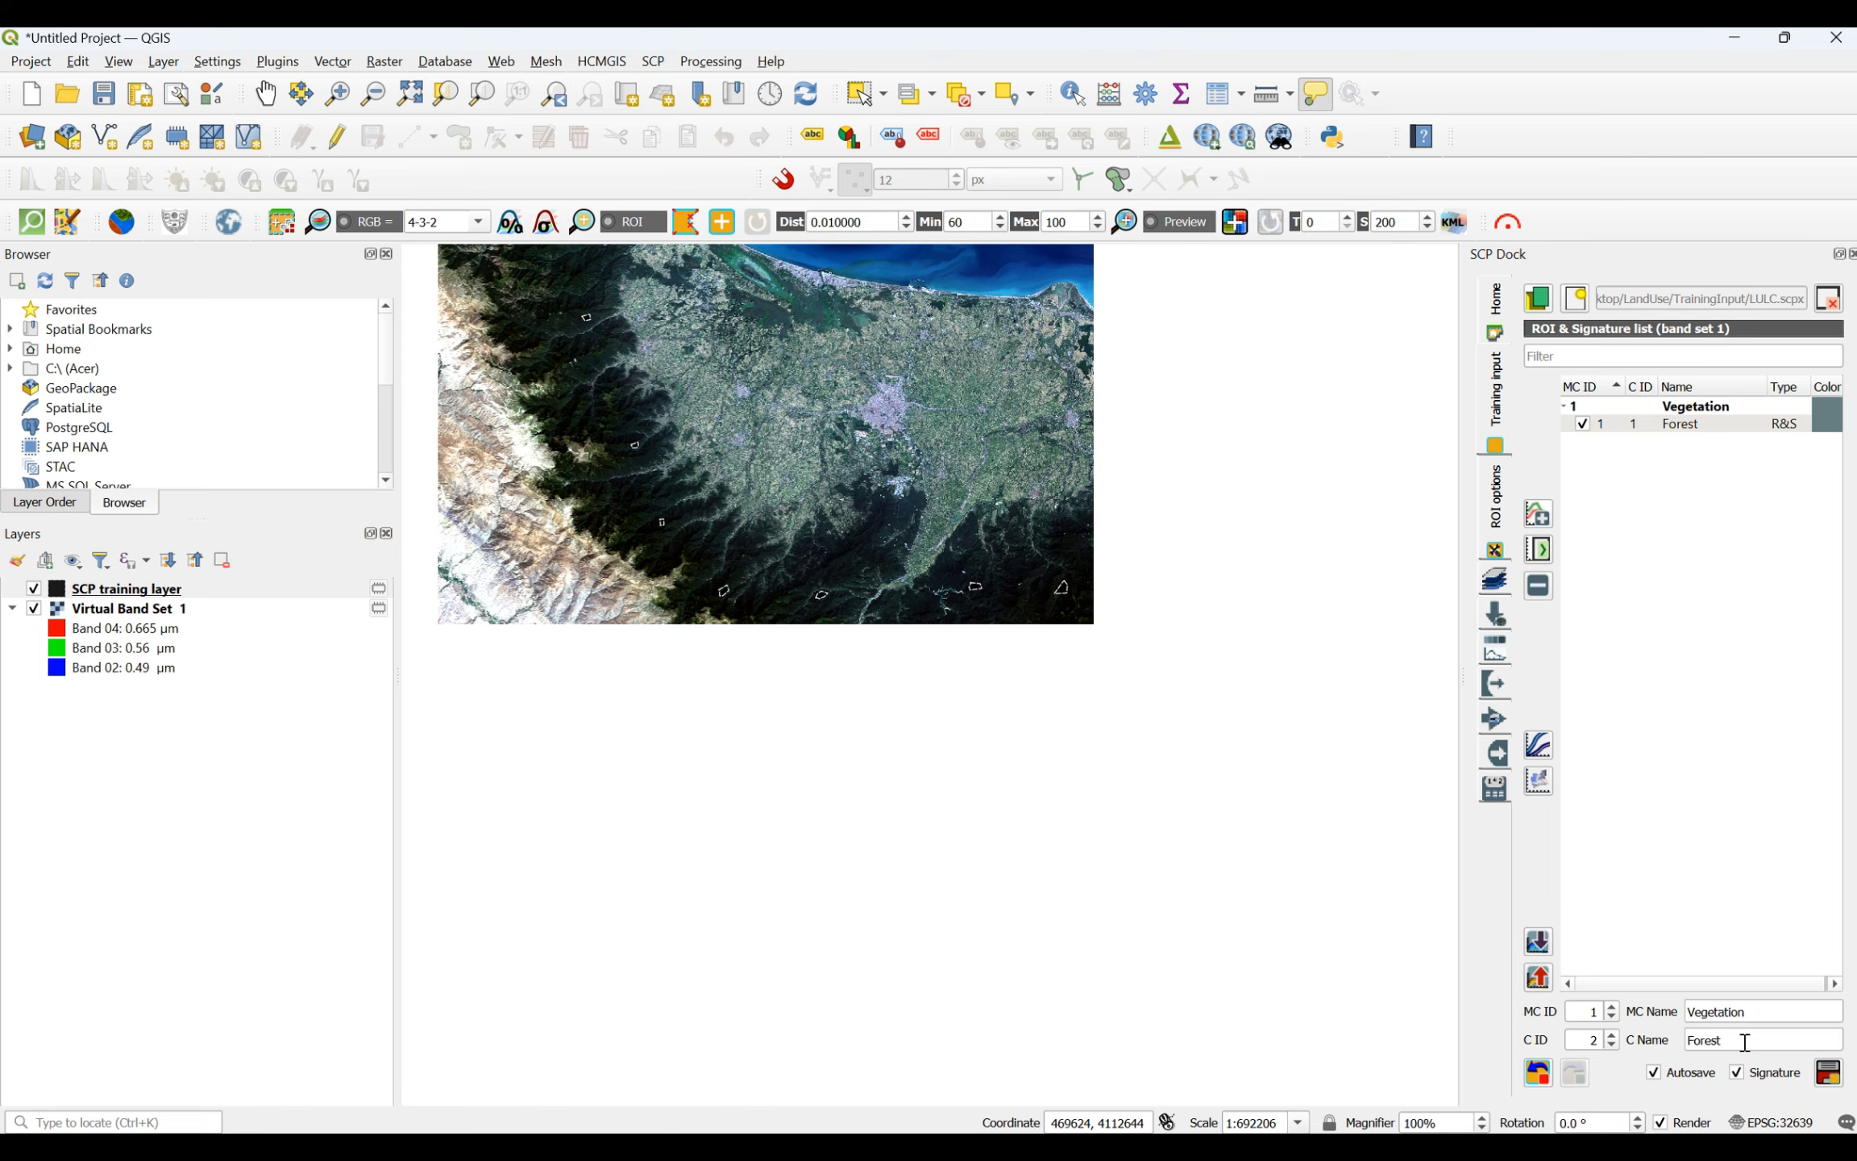
- Set the class name for the next training samples to Agriculture
drag(1724, 1032, 1679, 1044)
text(Agriculture)
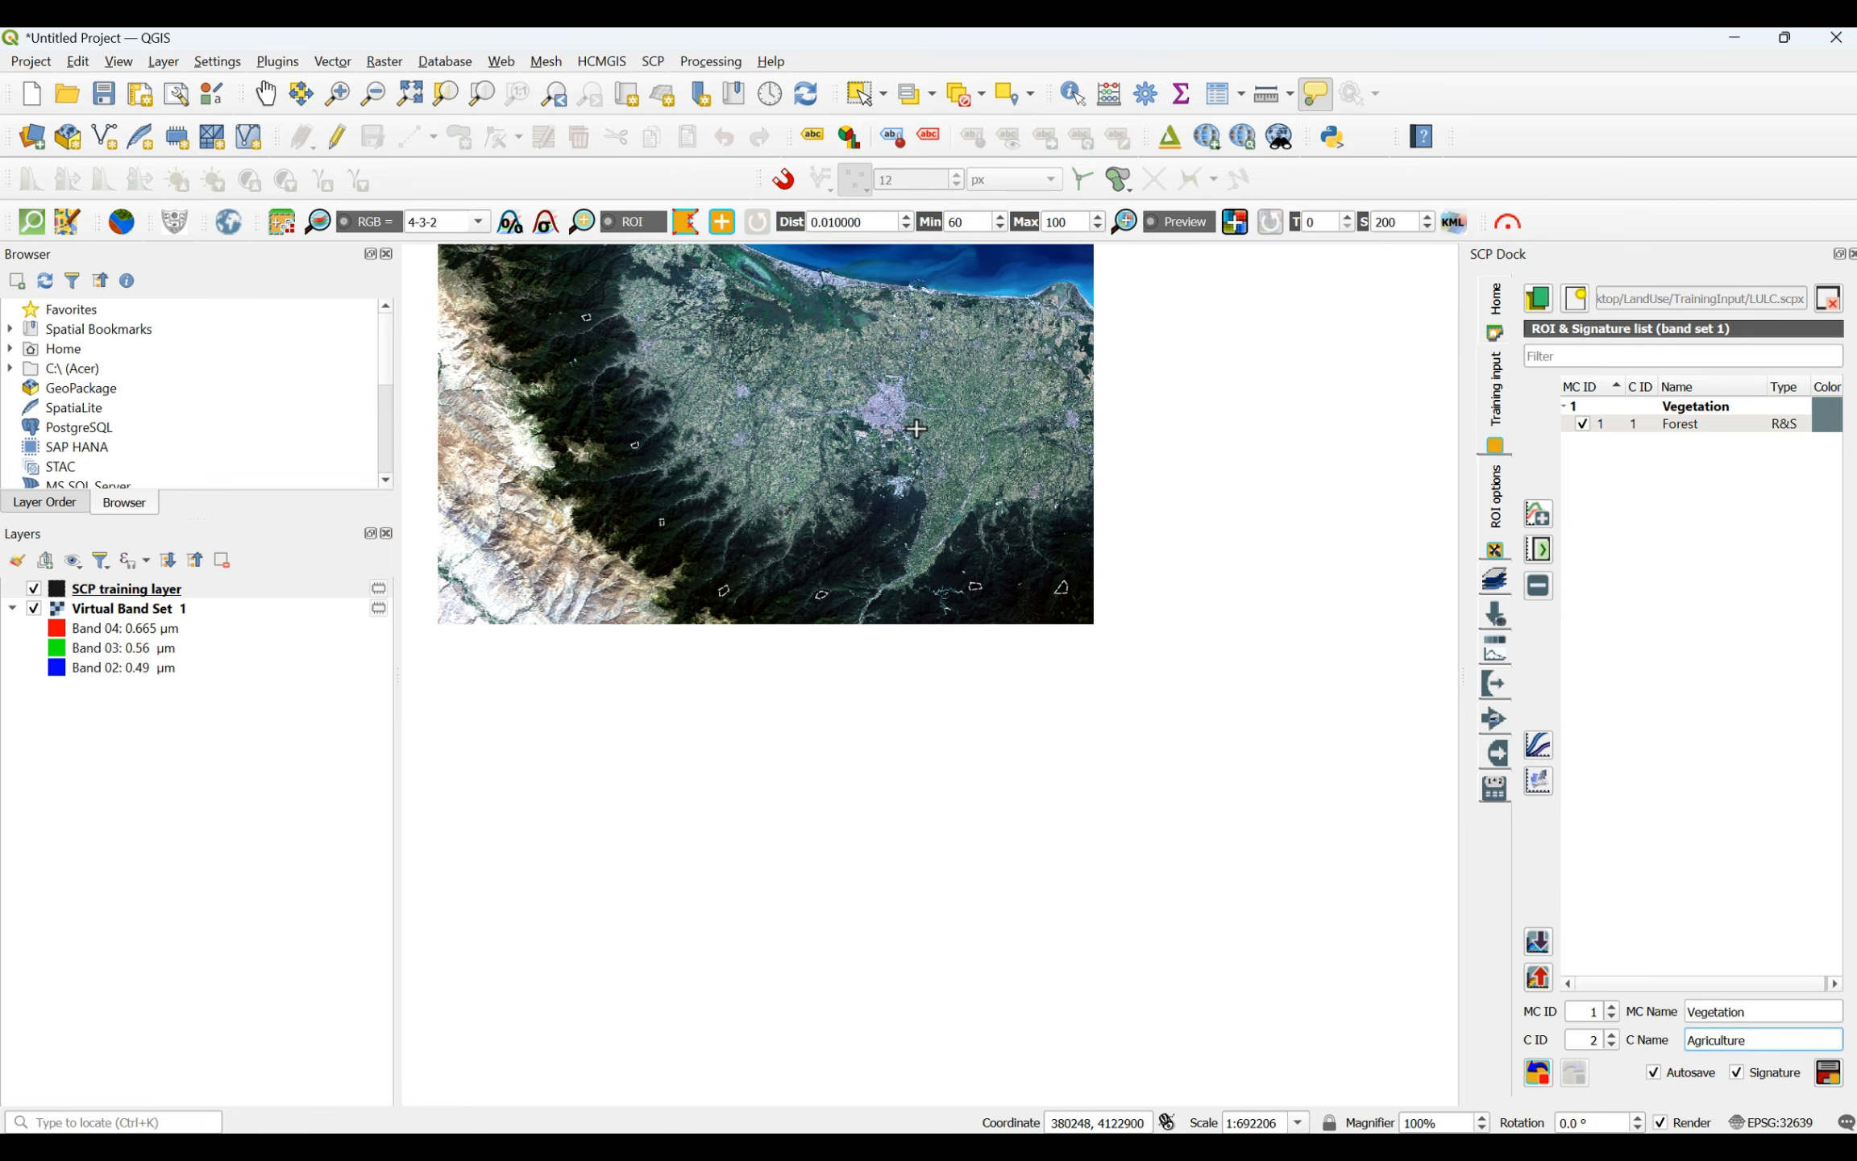
- Draw a four-sided agriculture ROI on the dark green farmland east of the river in the scene's southwestern corner valley
scroll(930, 417, up, 2)
scroll(1020, 423, down, 2)
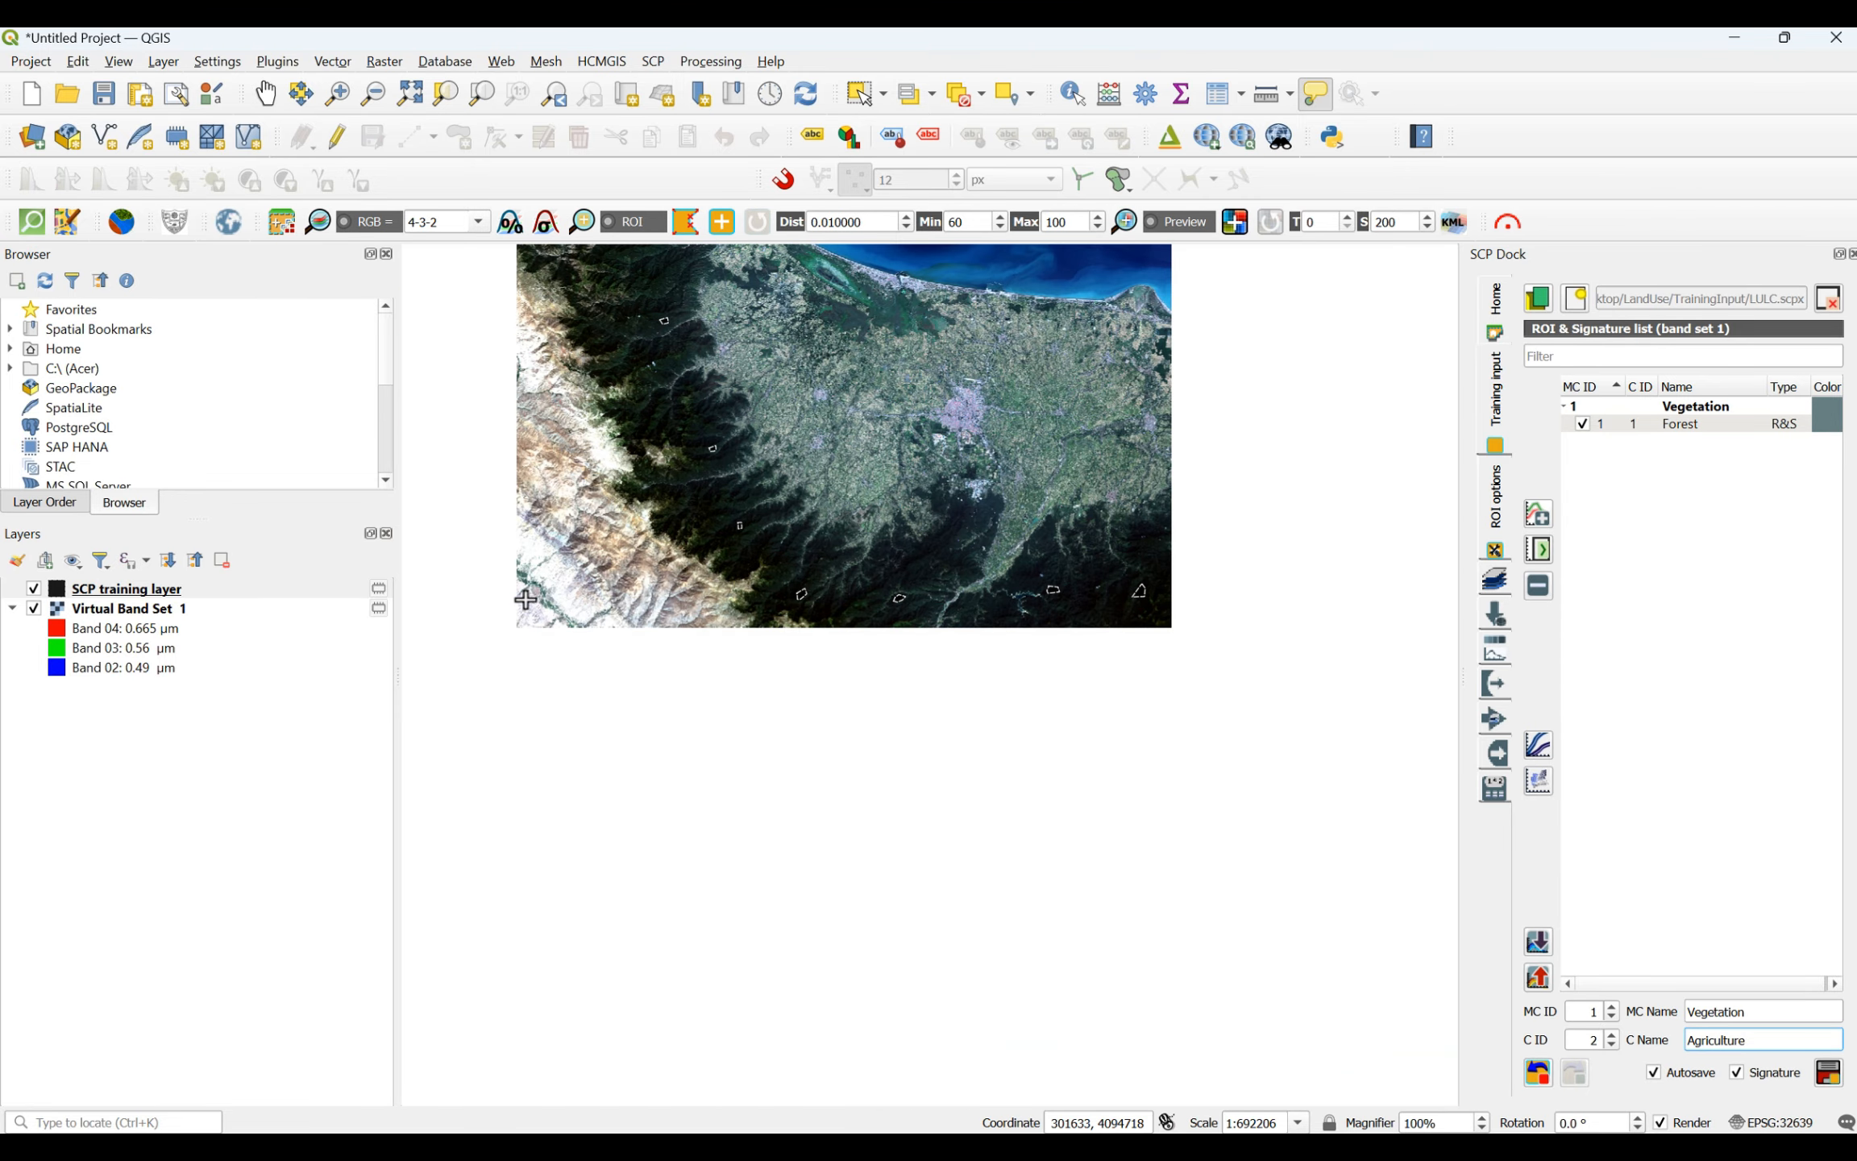
scroll(525, 598, up, 4)
scroll(765, 439, up, 3)
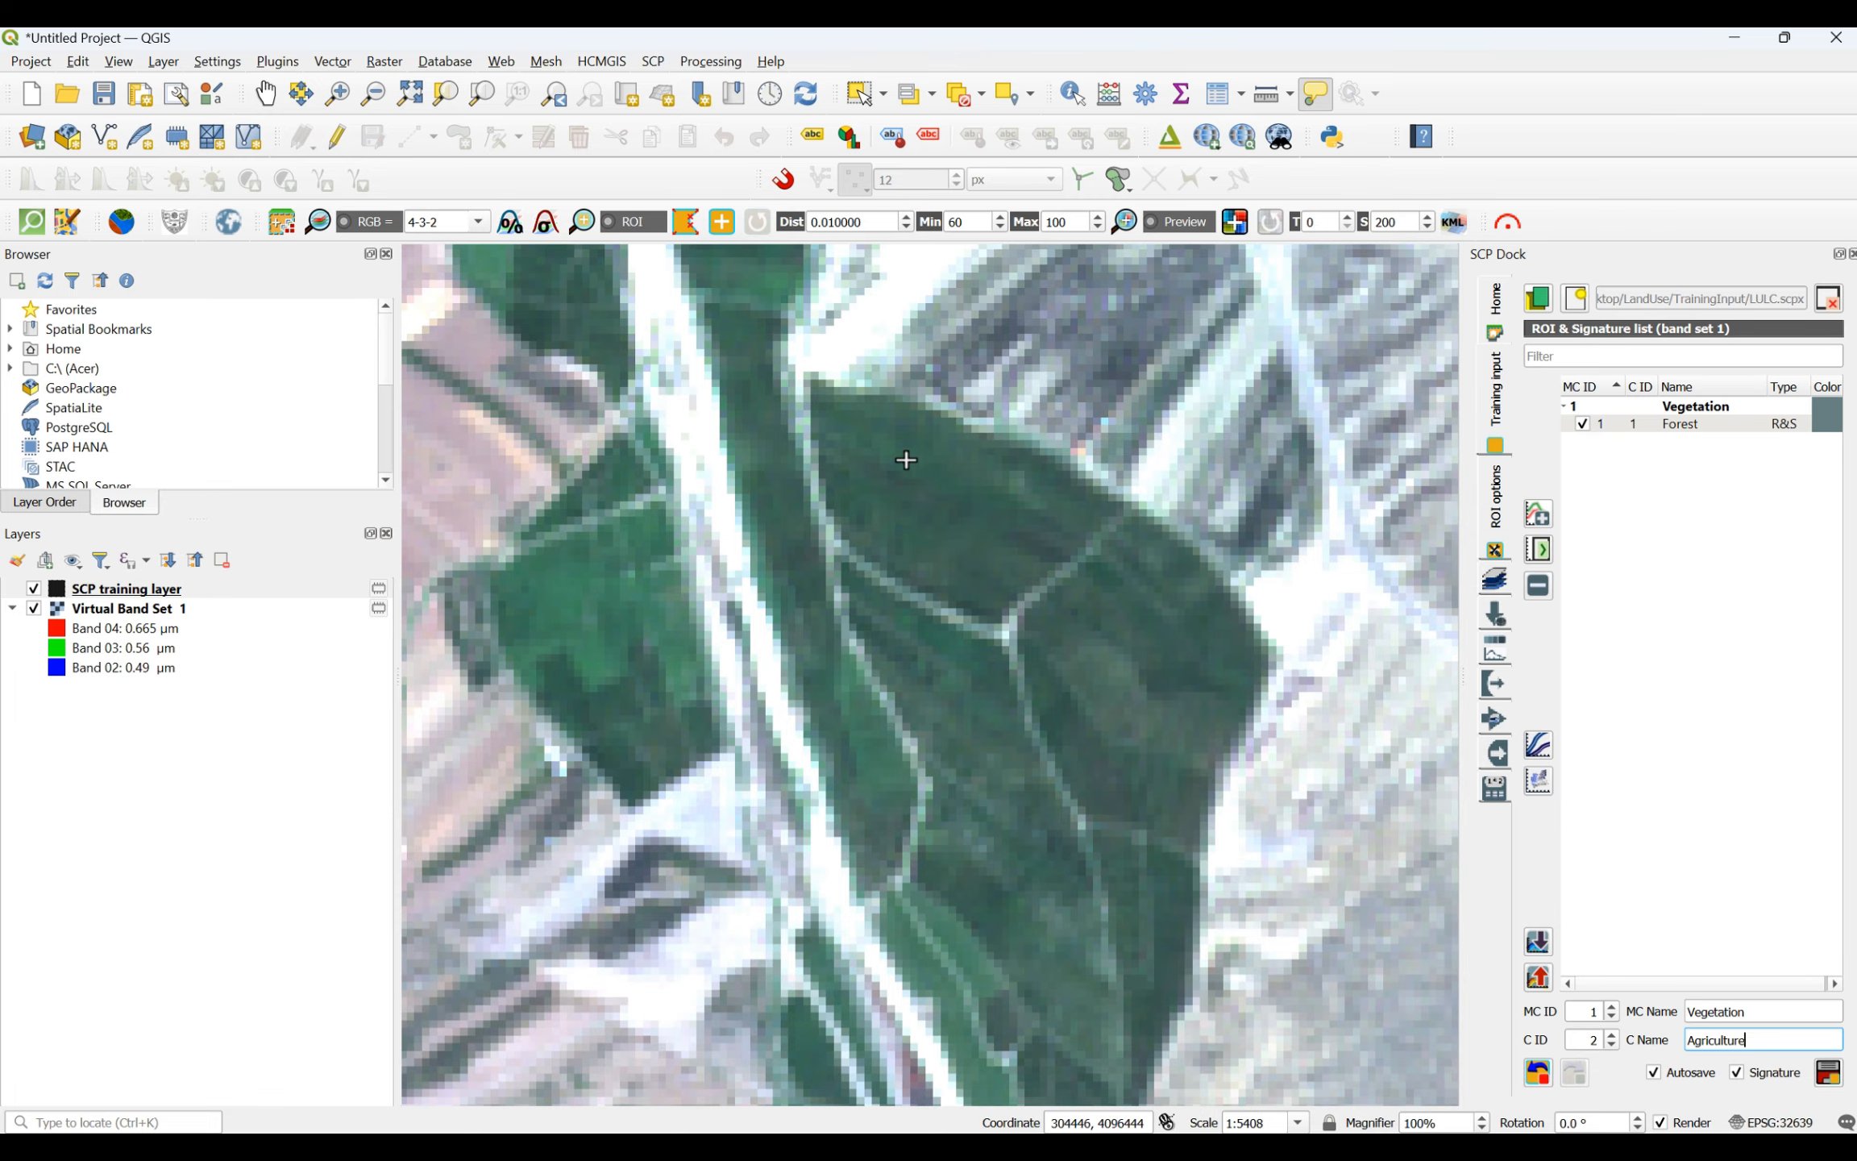
click(840, 439)
click(1039, 493)
click(1028, 548)
click(958, 566)
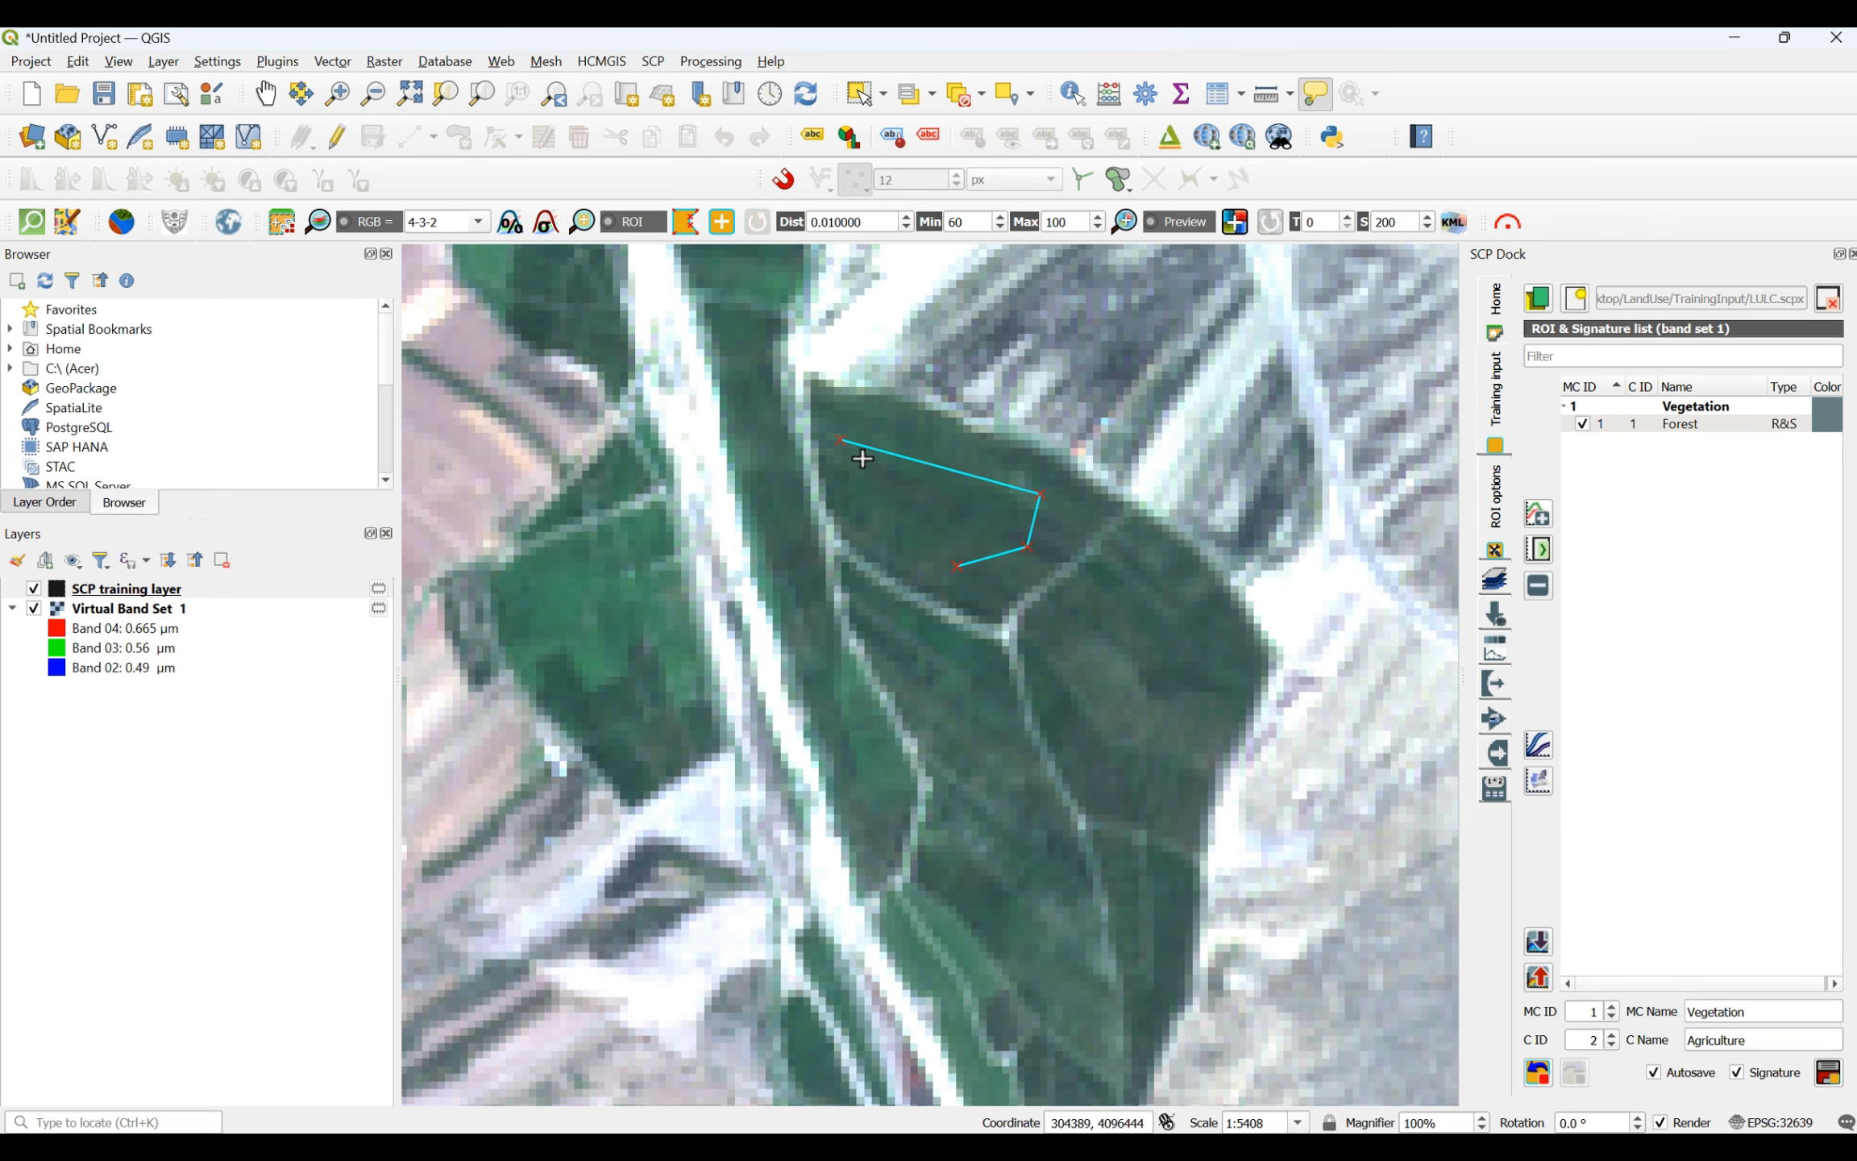
right_click(835, 438)
- Draw a small four-sided agriculture ROI upstream in the large block of green fields north of the river bend in the southwestern valley
scroll(835, 437, down, 3)
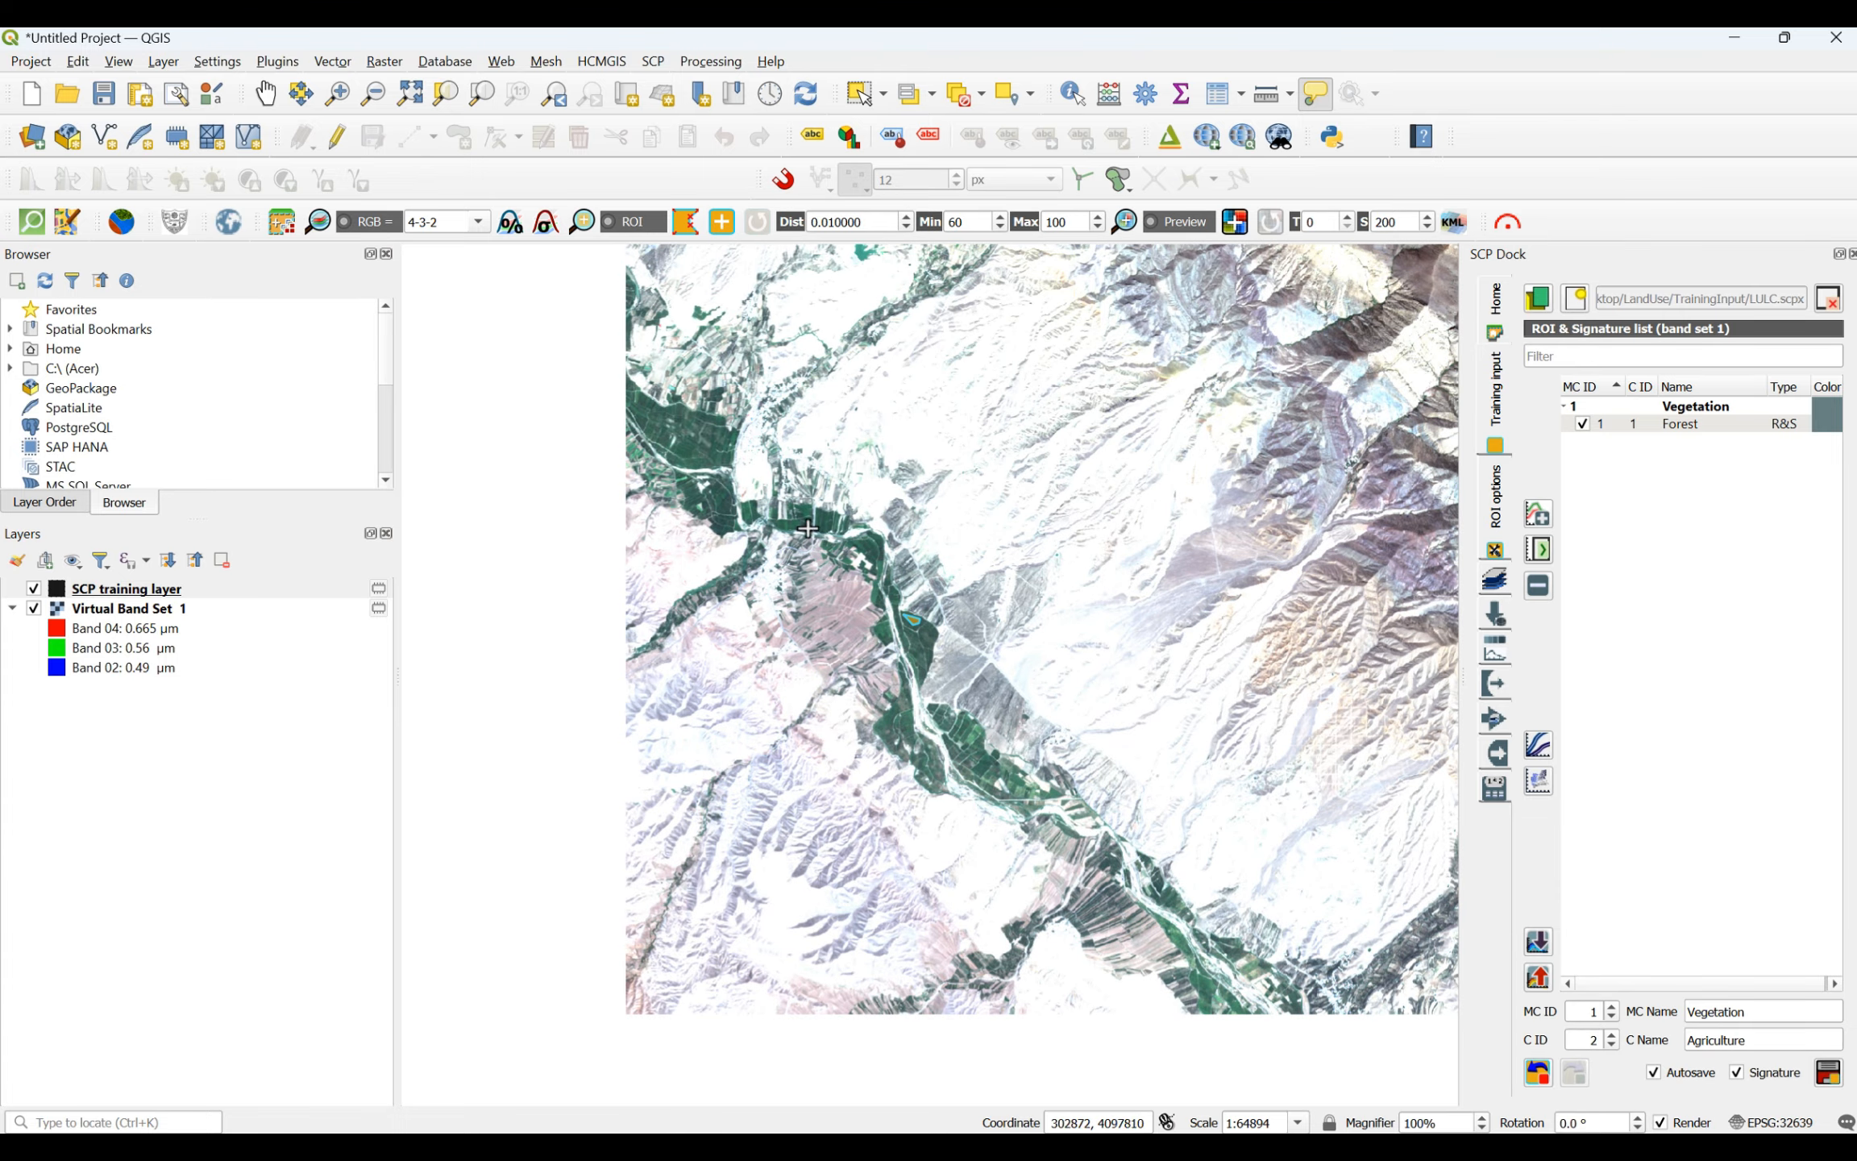
scroll(677, 415, up, 2)
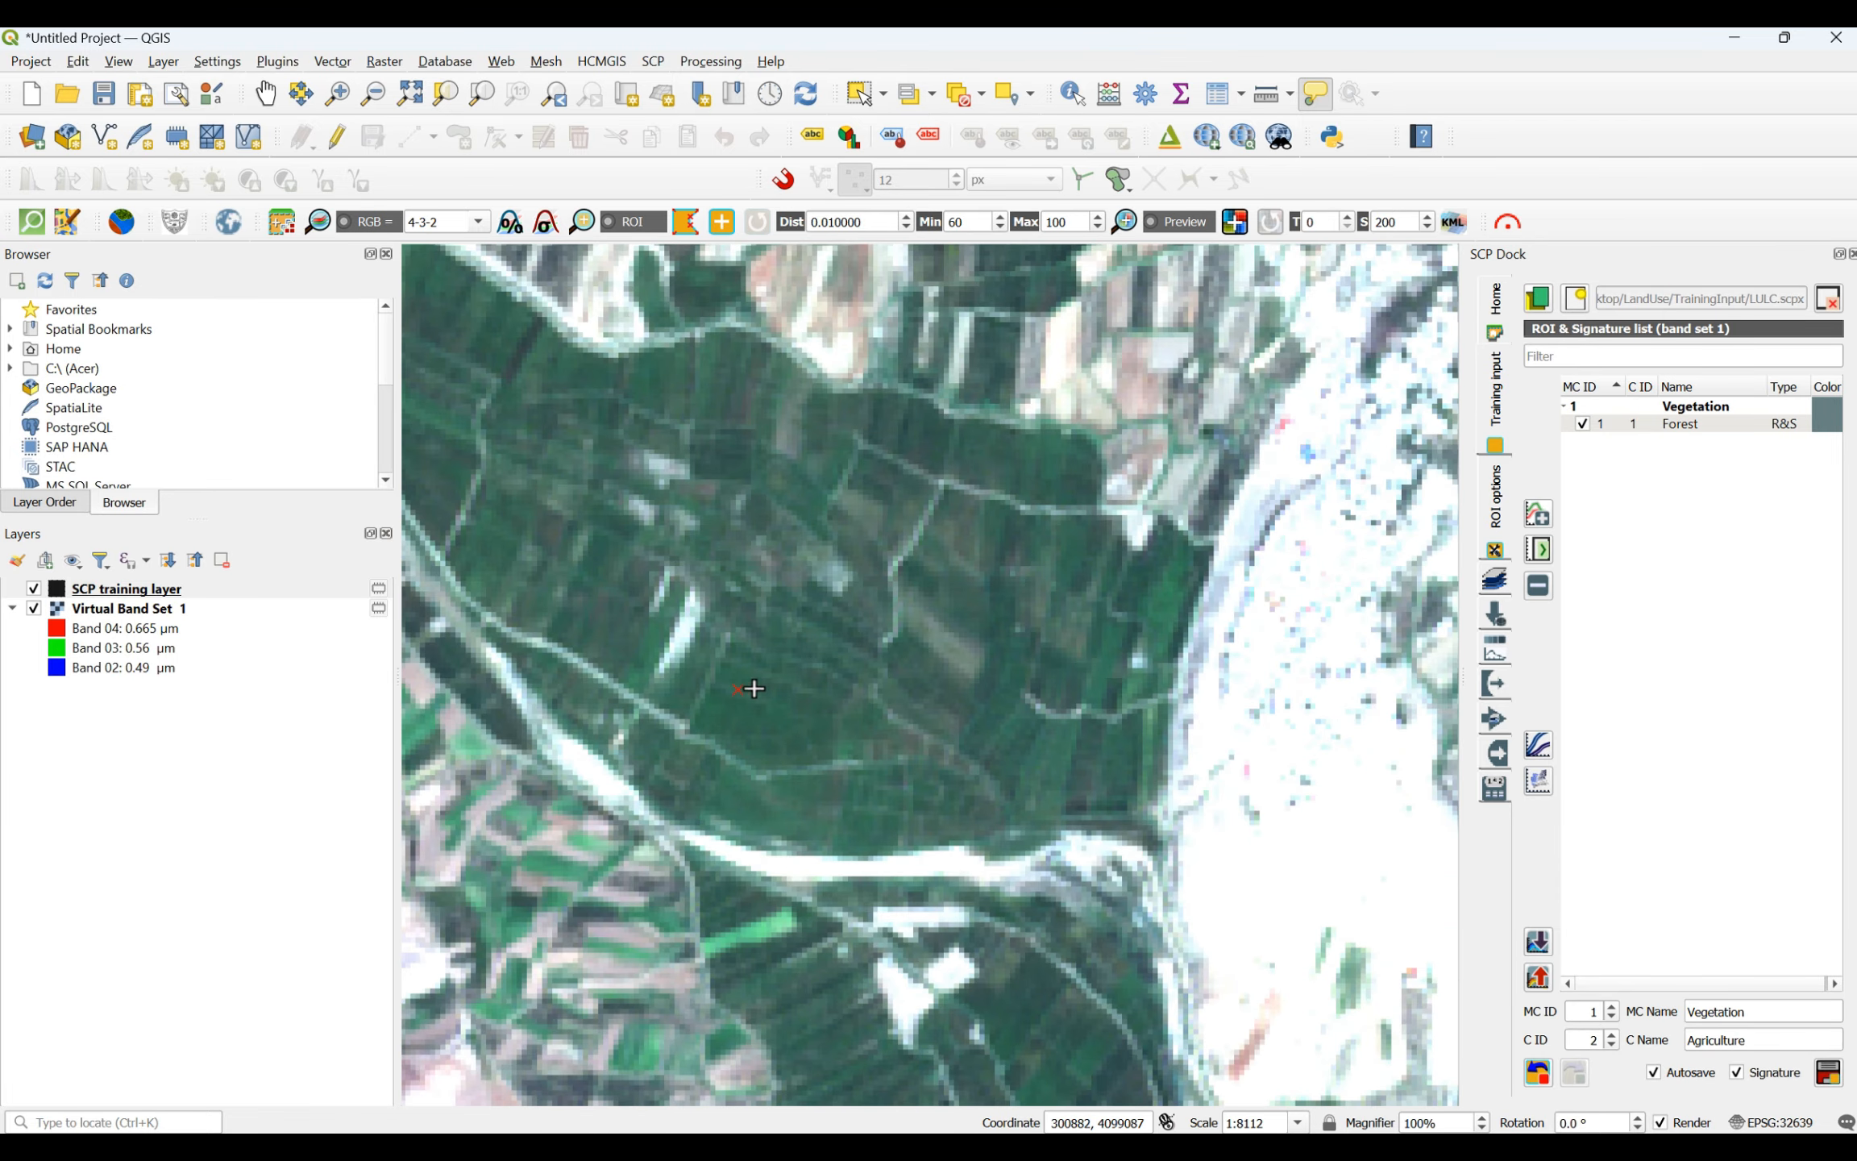
click(807, 682)
click(833, 733)
click(750, 749)
right_click(740, 682)
- Draw a narrow triangular agriculture ROI in the green field beside the pale plots farther down the southwestern valley
scroll(739, 682, down, 3)
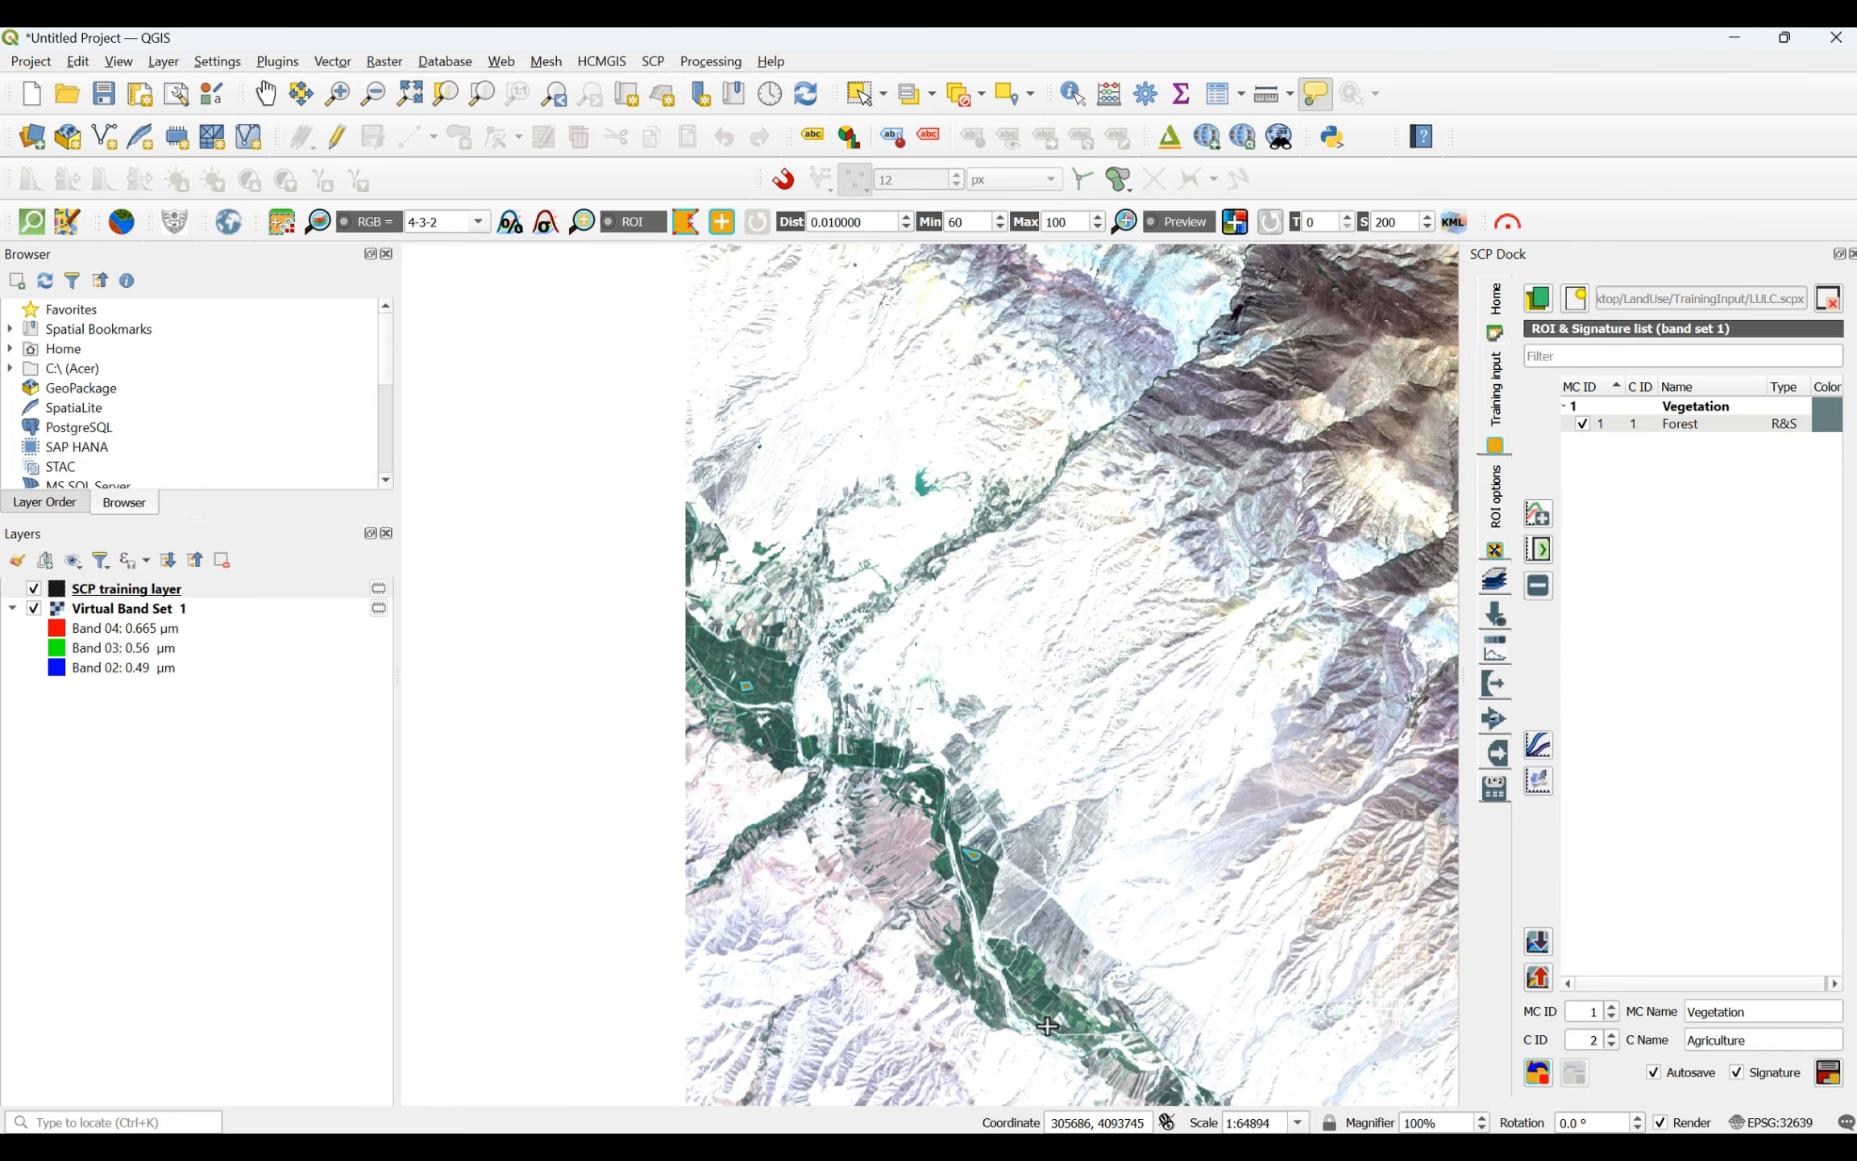
scroll(1047, 1025, up, 4)
click(1084, 736)
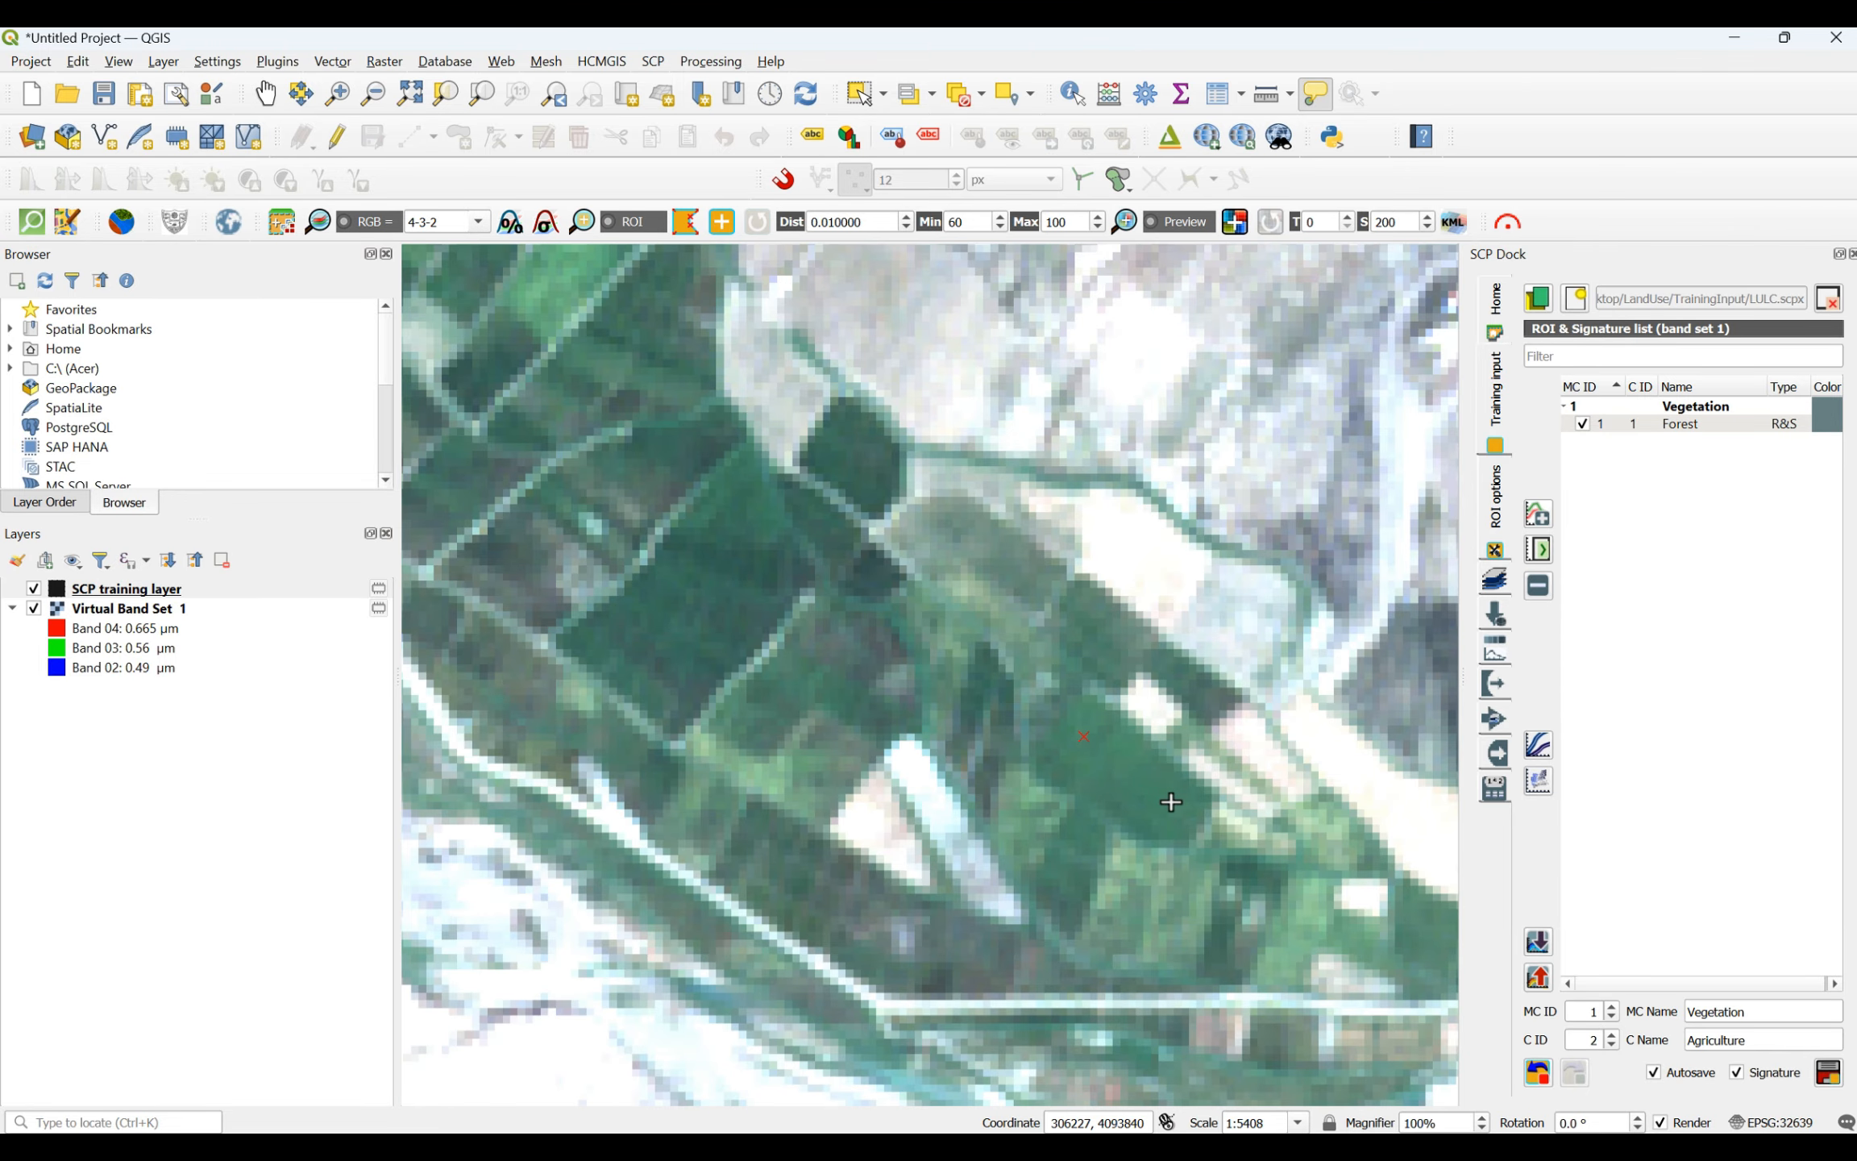
click(1172, 802)
click(1155, 825)
right_click(1087, 745)
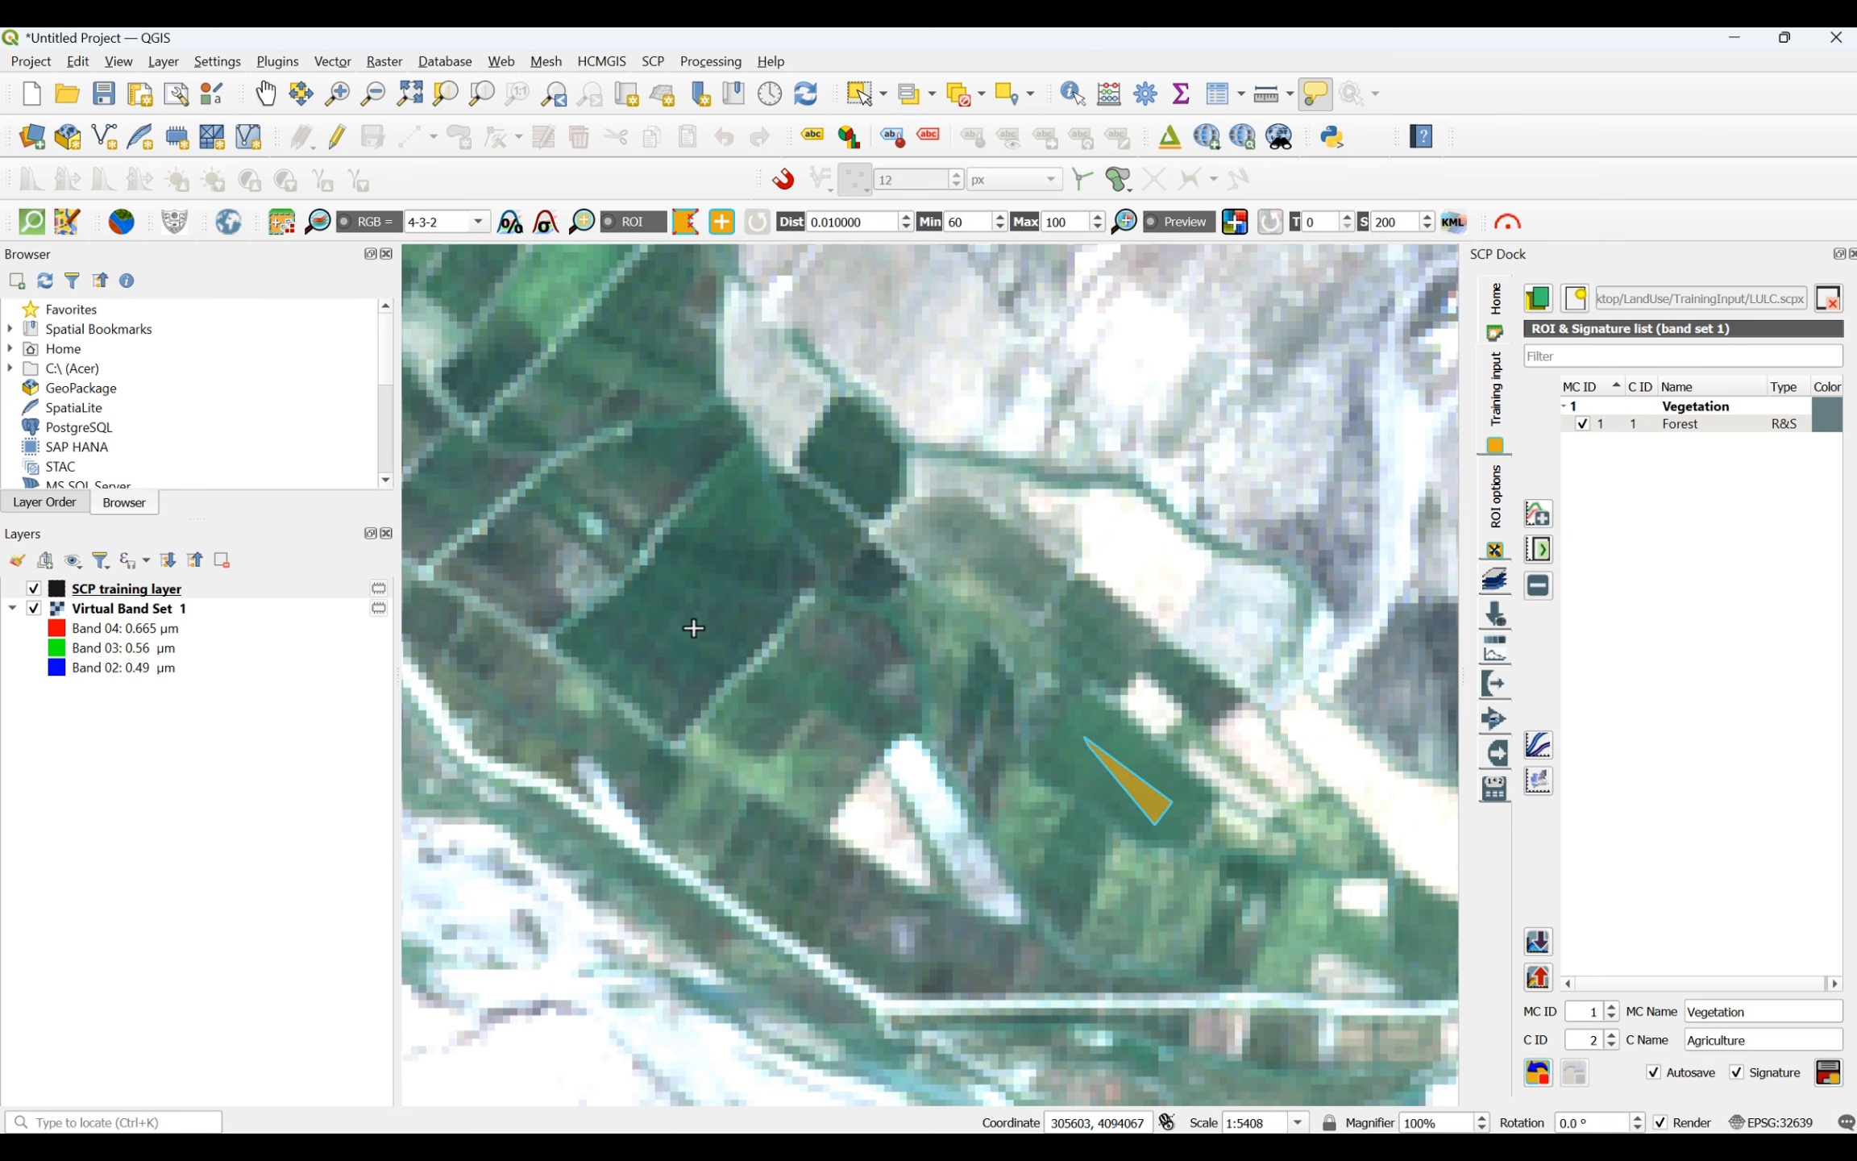
- Draw a four-sided agriculture ROI on the large dark green field northwest of the triangular sample
click(655, 592)
click(741, 536)
click(770, 614)
click(636, 653)
right_click(654, 594)
- Draw a four-sided agriculture ROI in the eastern lowland plain, on the green field just southeast of the village road
scroll(595, 643, down, 5)
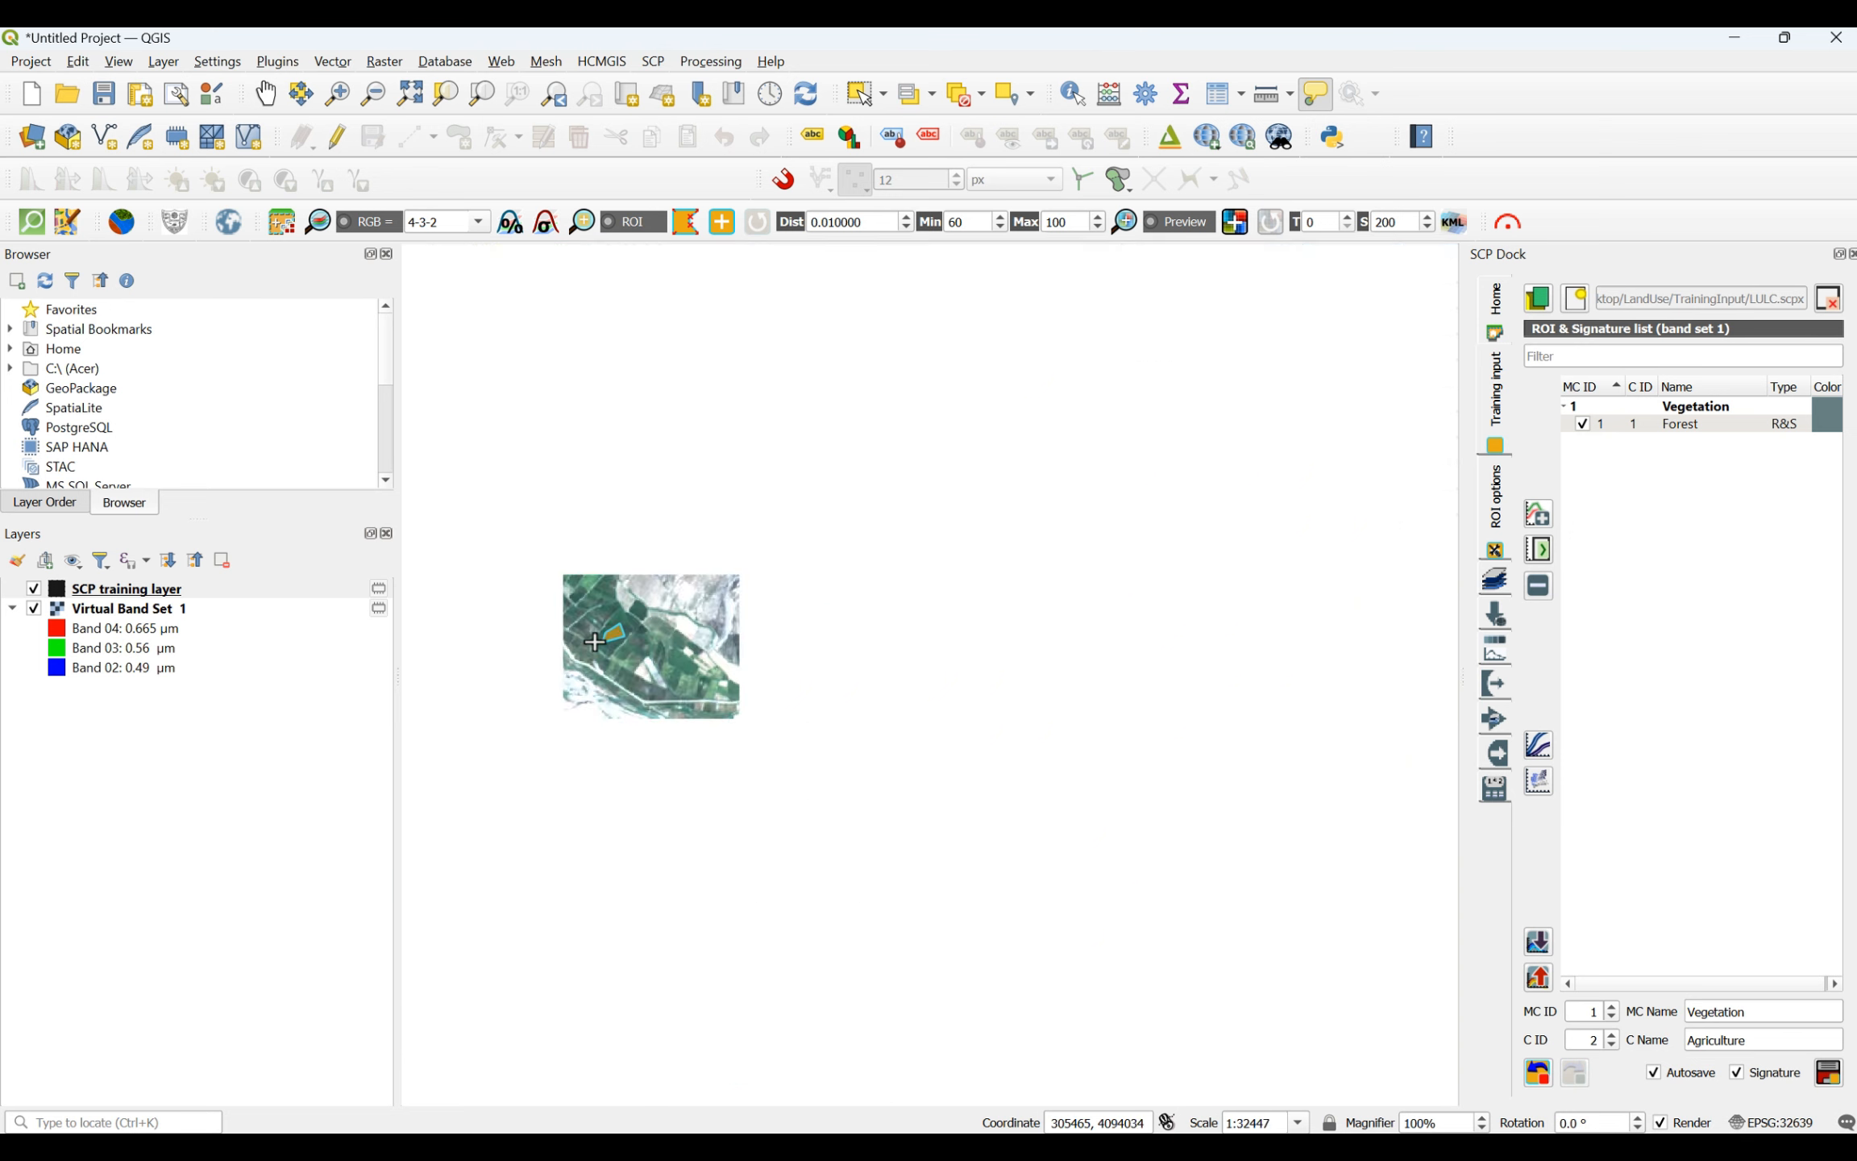
scroll(560, 581, up, 2)
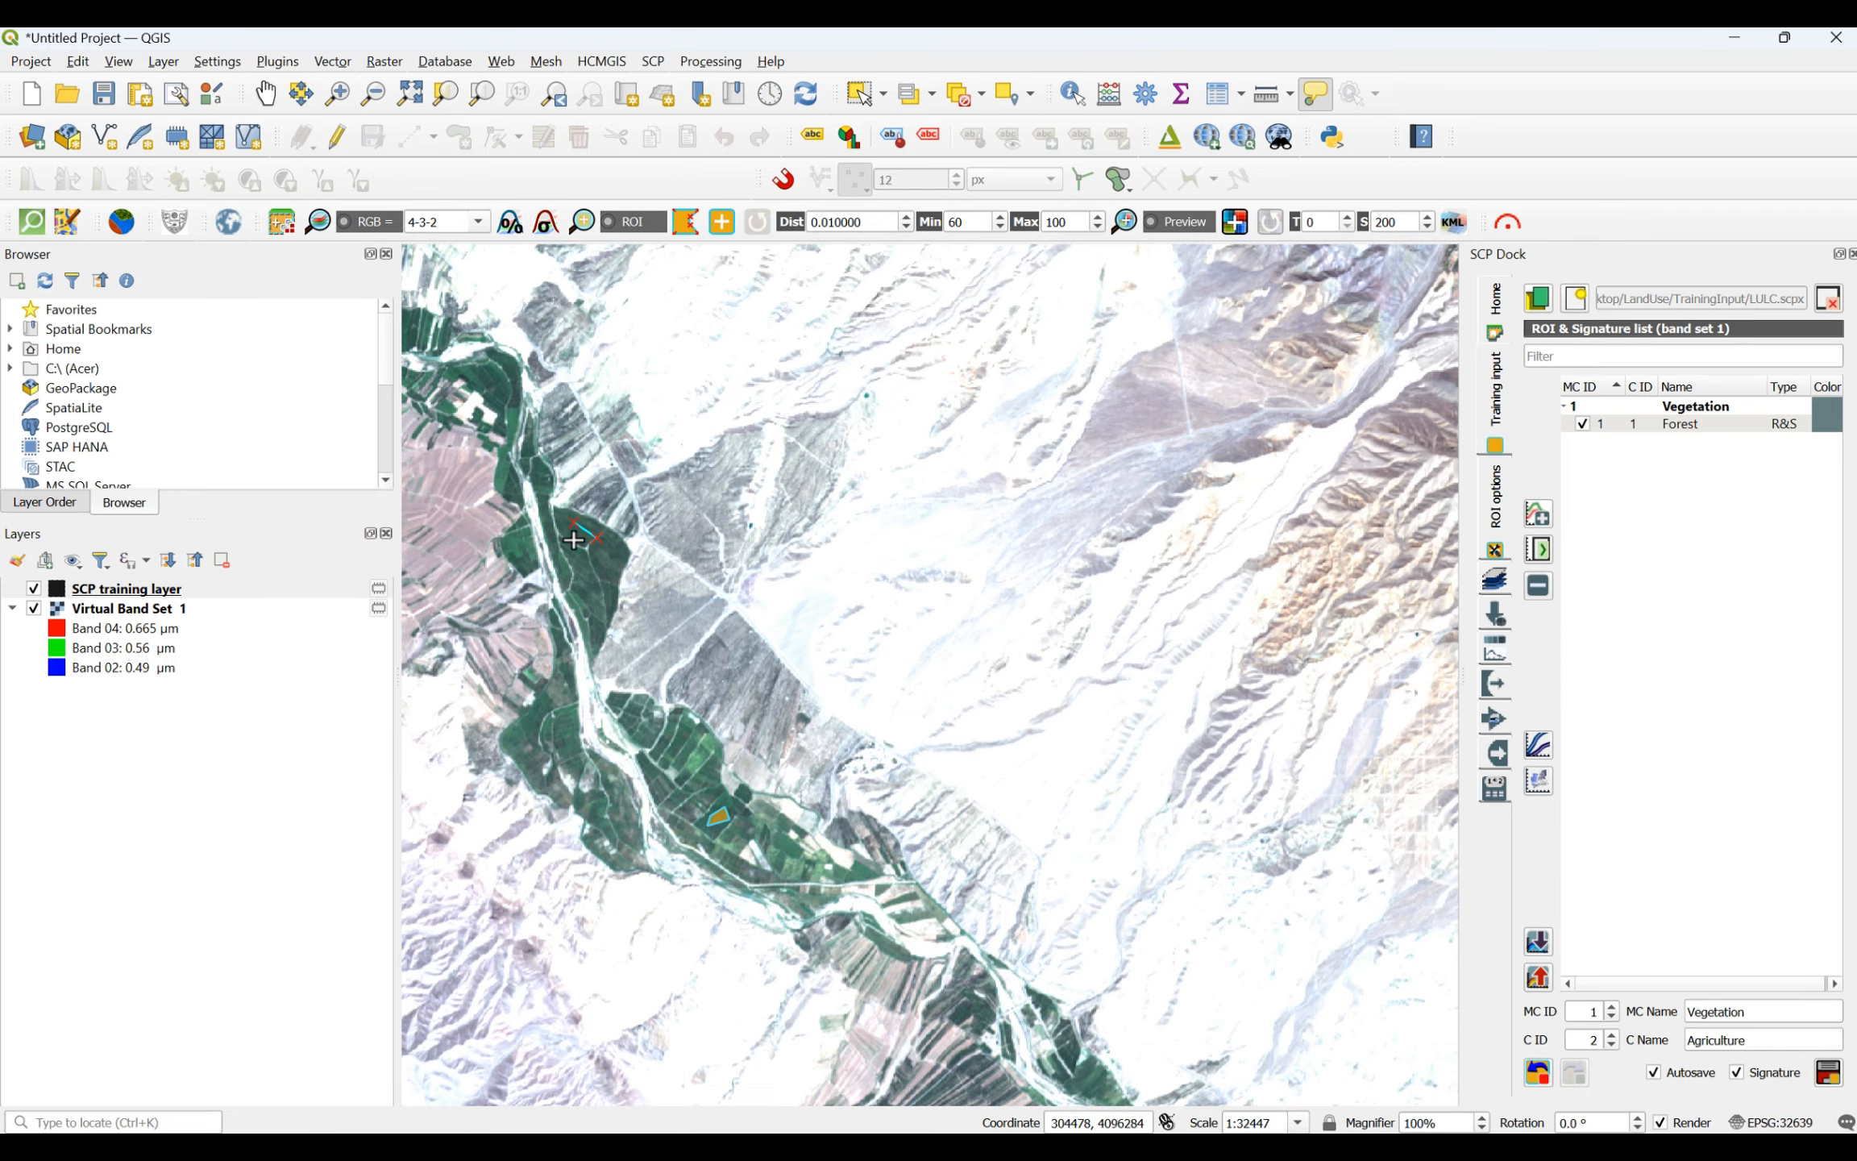
scroll(576, 520, down, 3)
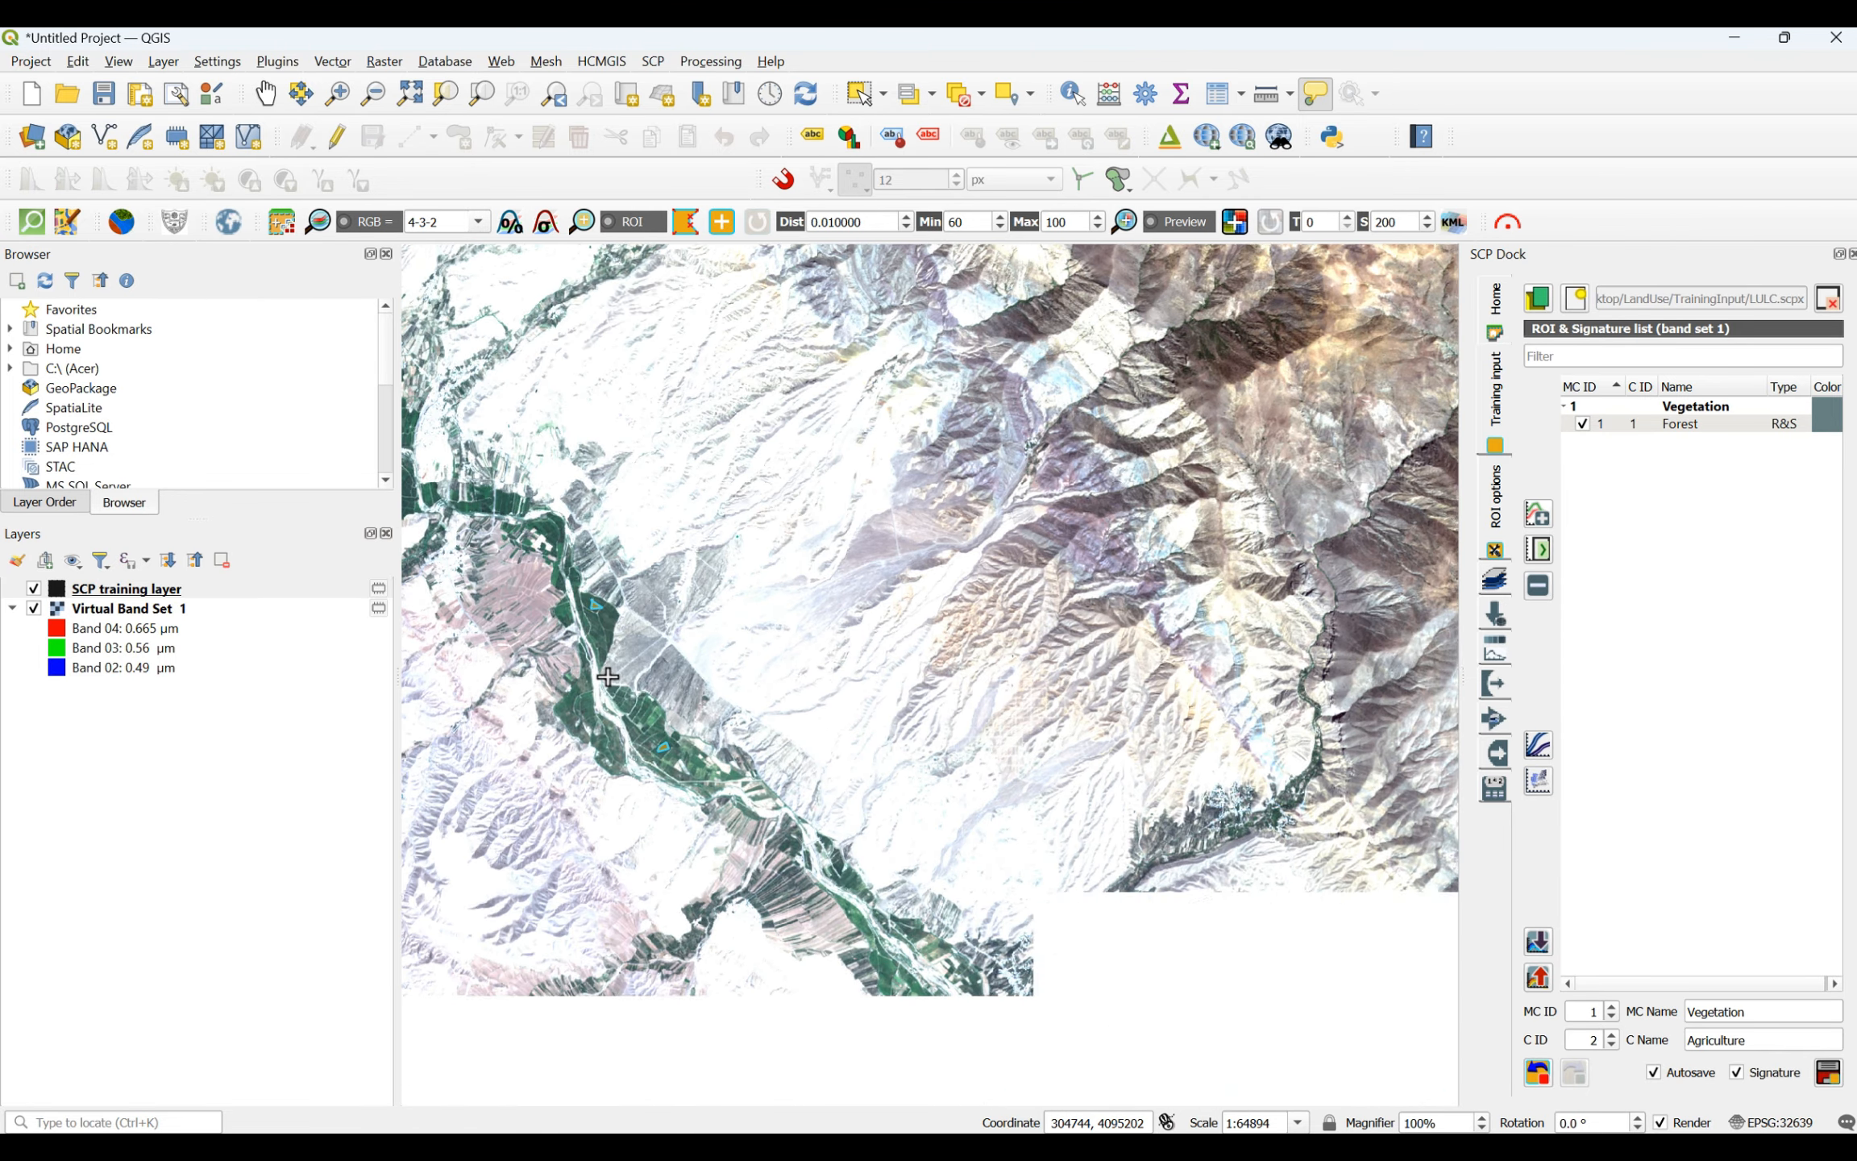
scroll(997, 513, up, 1)
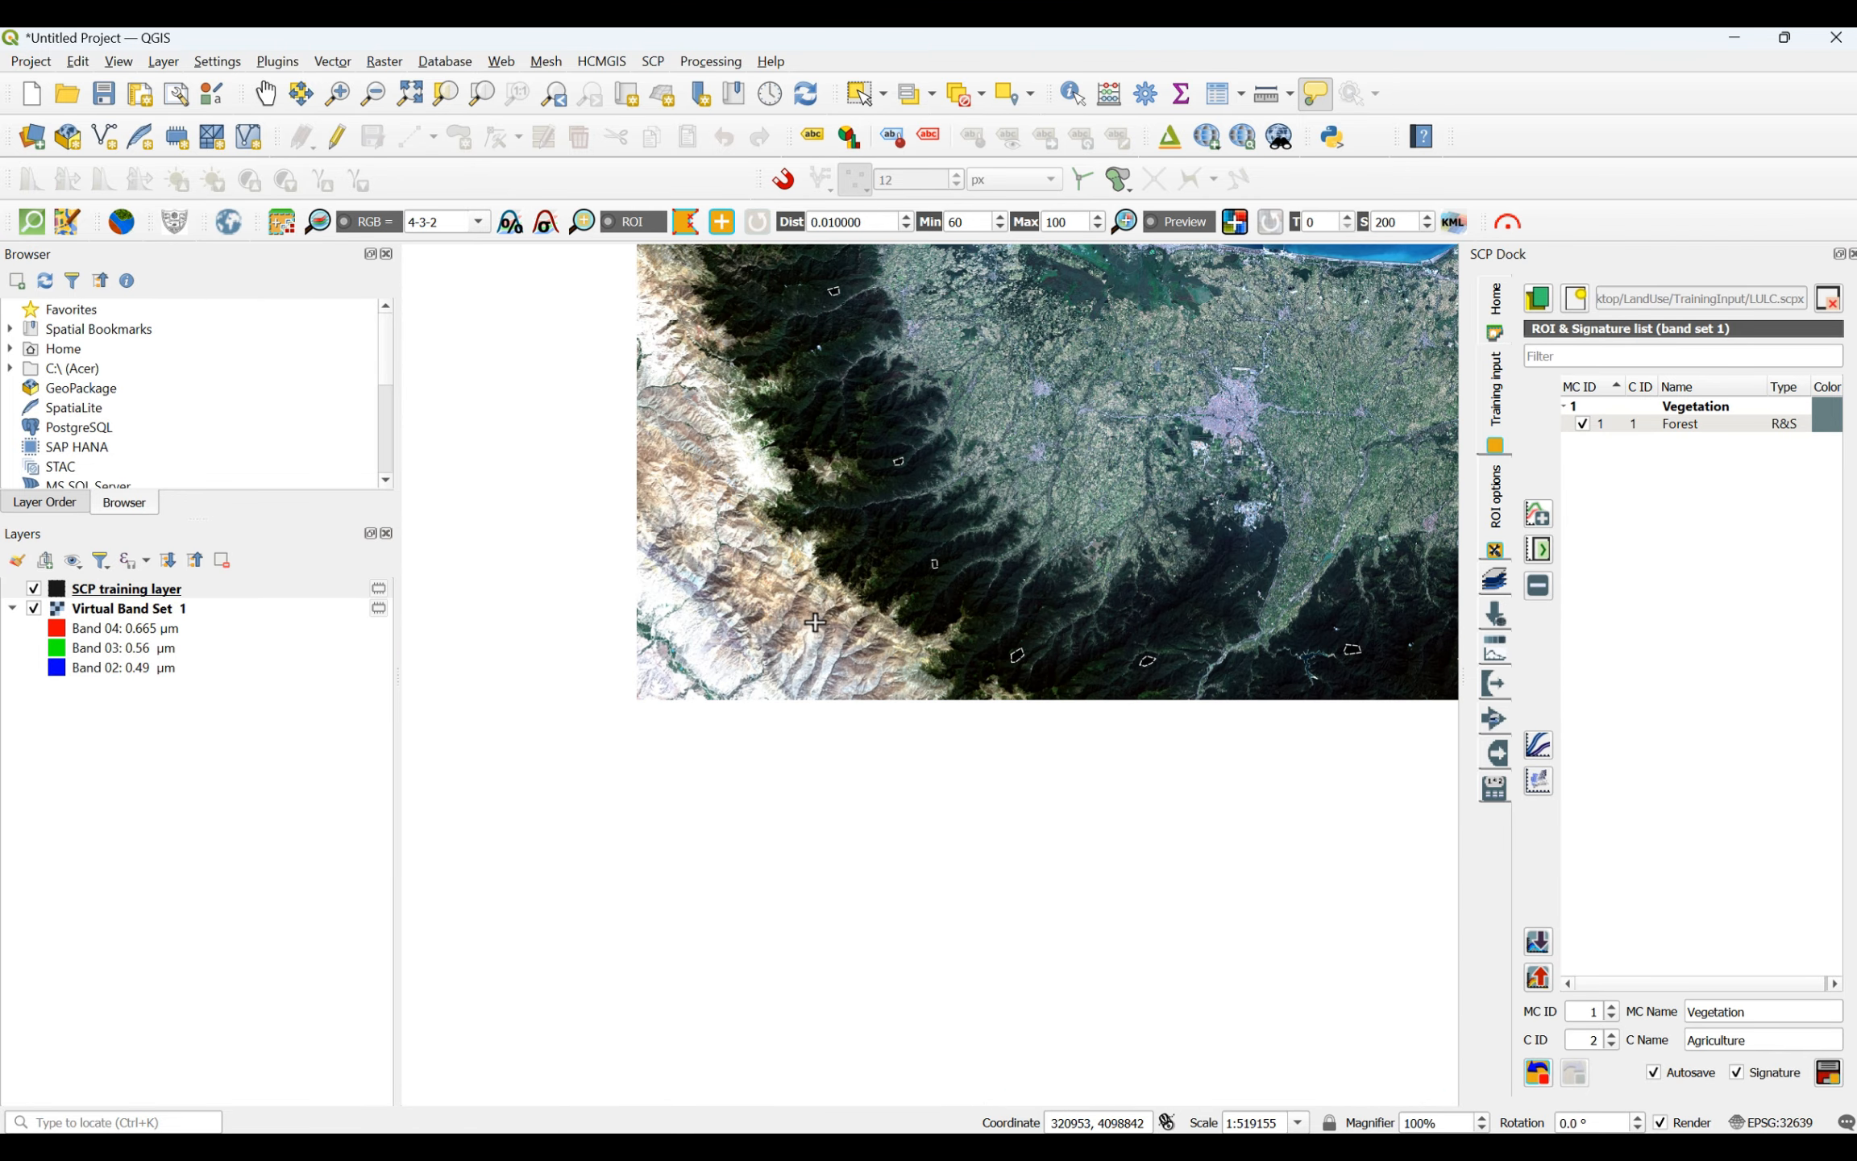
scroll(1406, 487, up, 3)
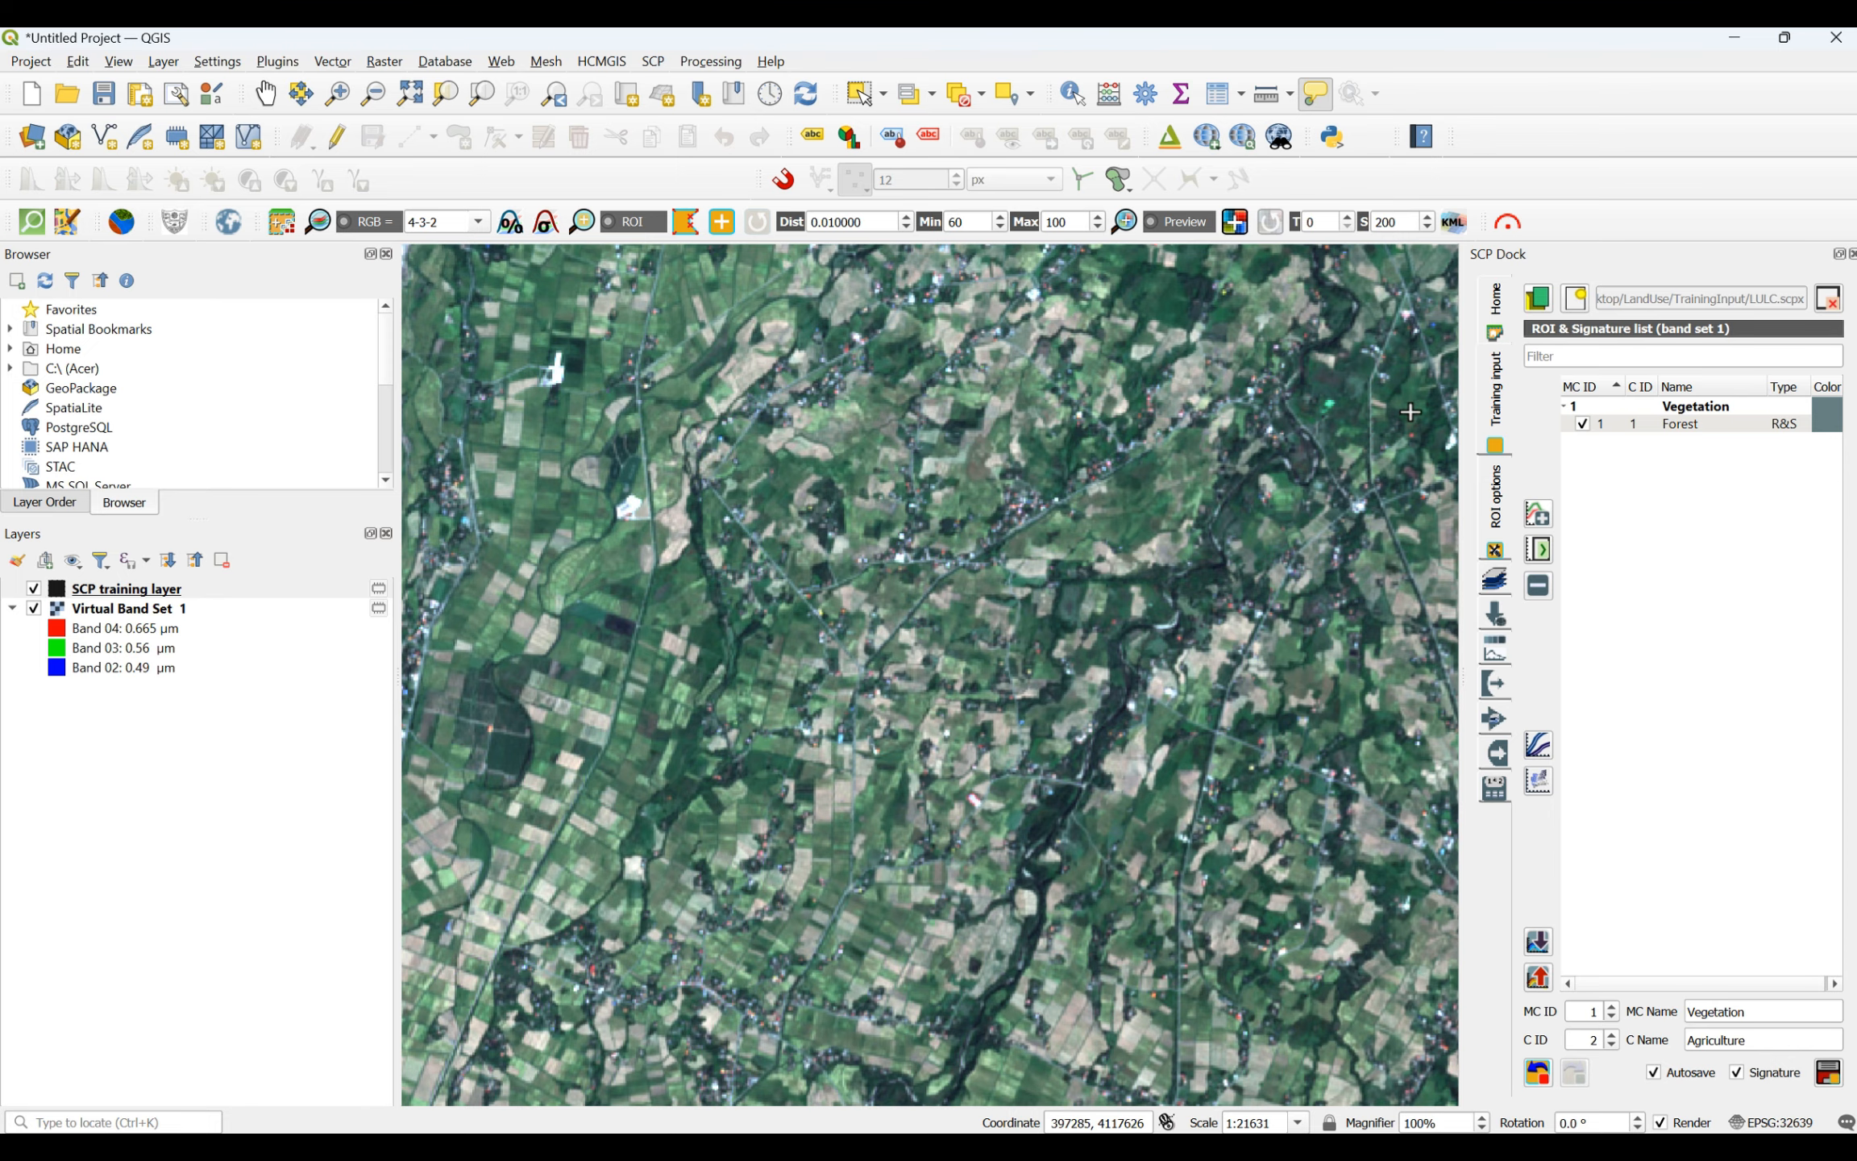
scroll(1419, 403, up, 1)
scroll(870, 595, up, 1)
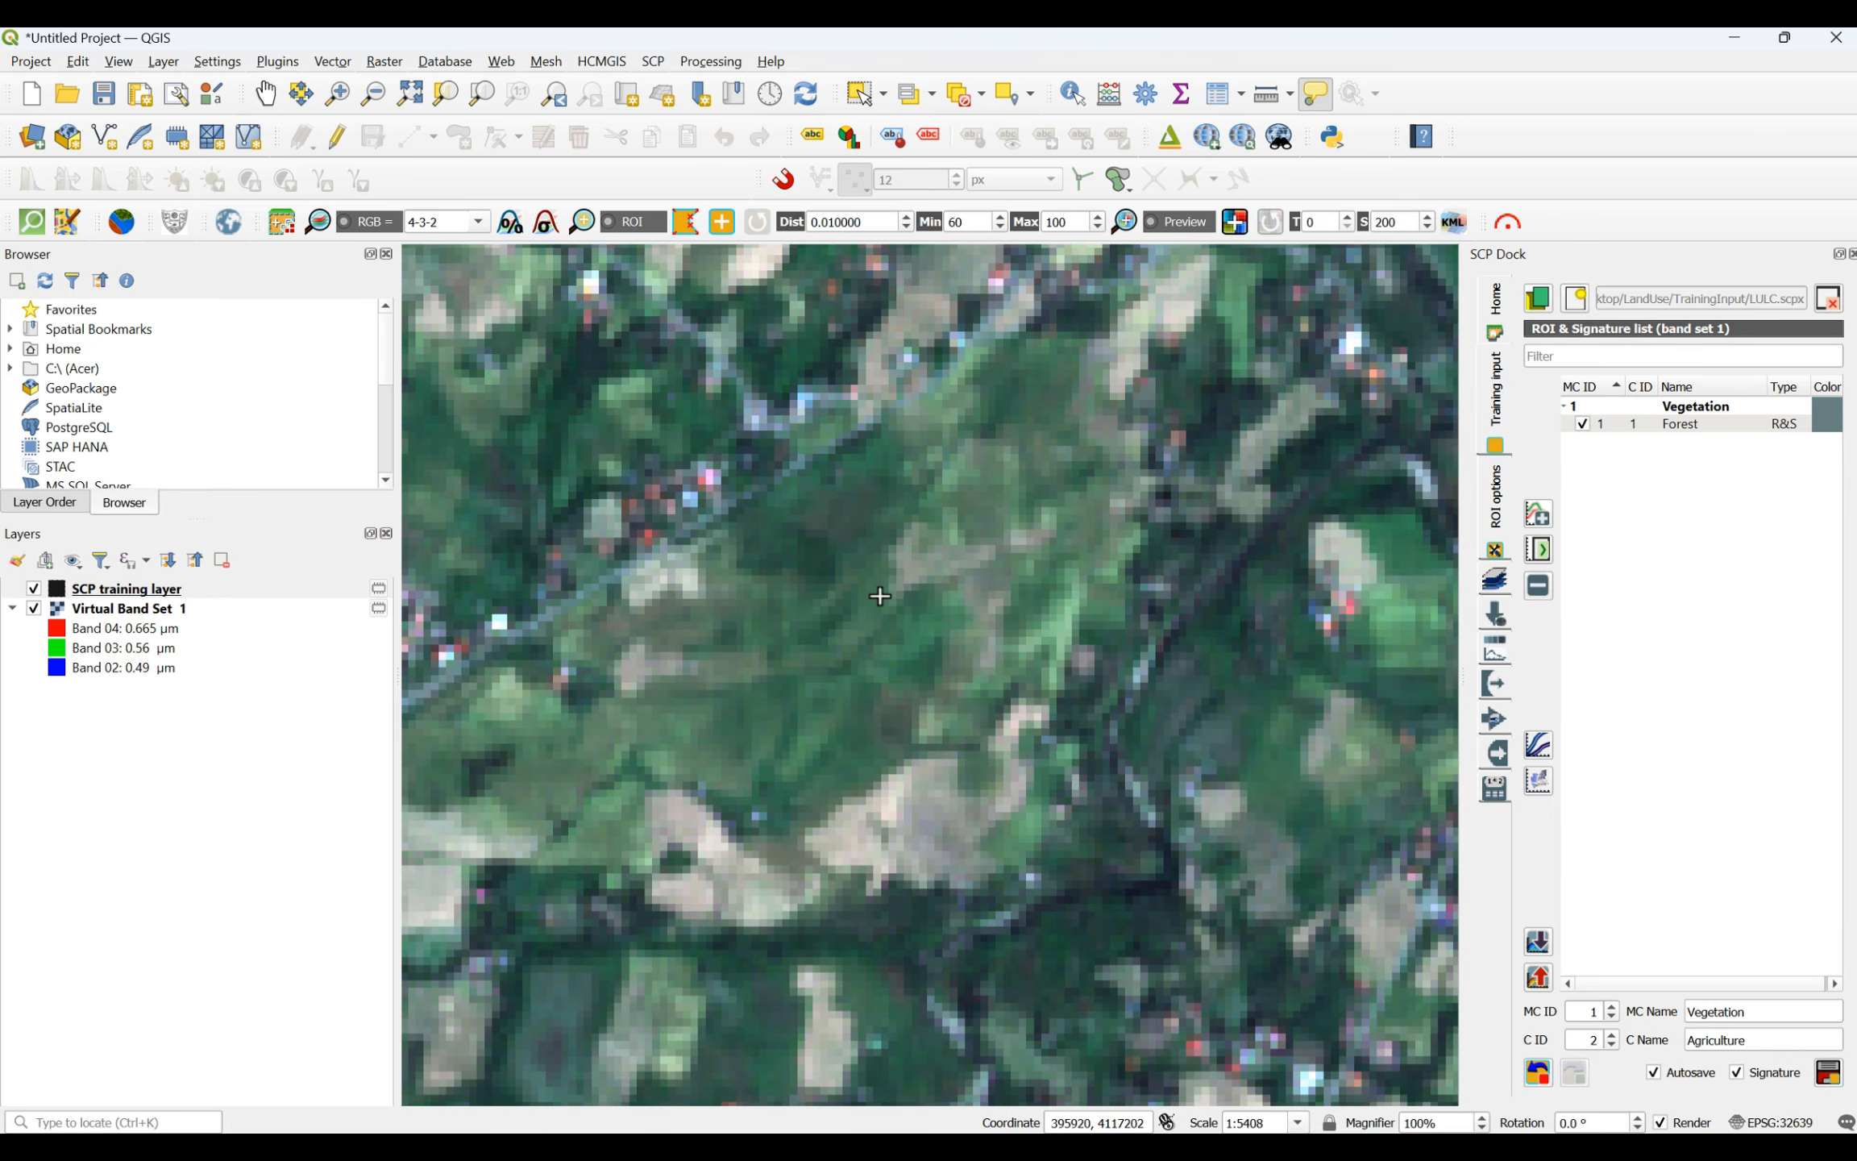
click(781, 530)
click(866, 545)
click(876, 586)
click(781, 586)
right_click(780, 532)
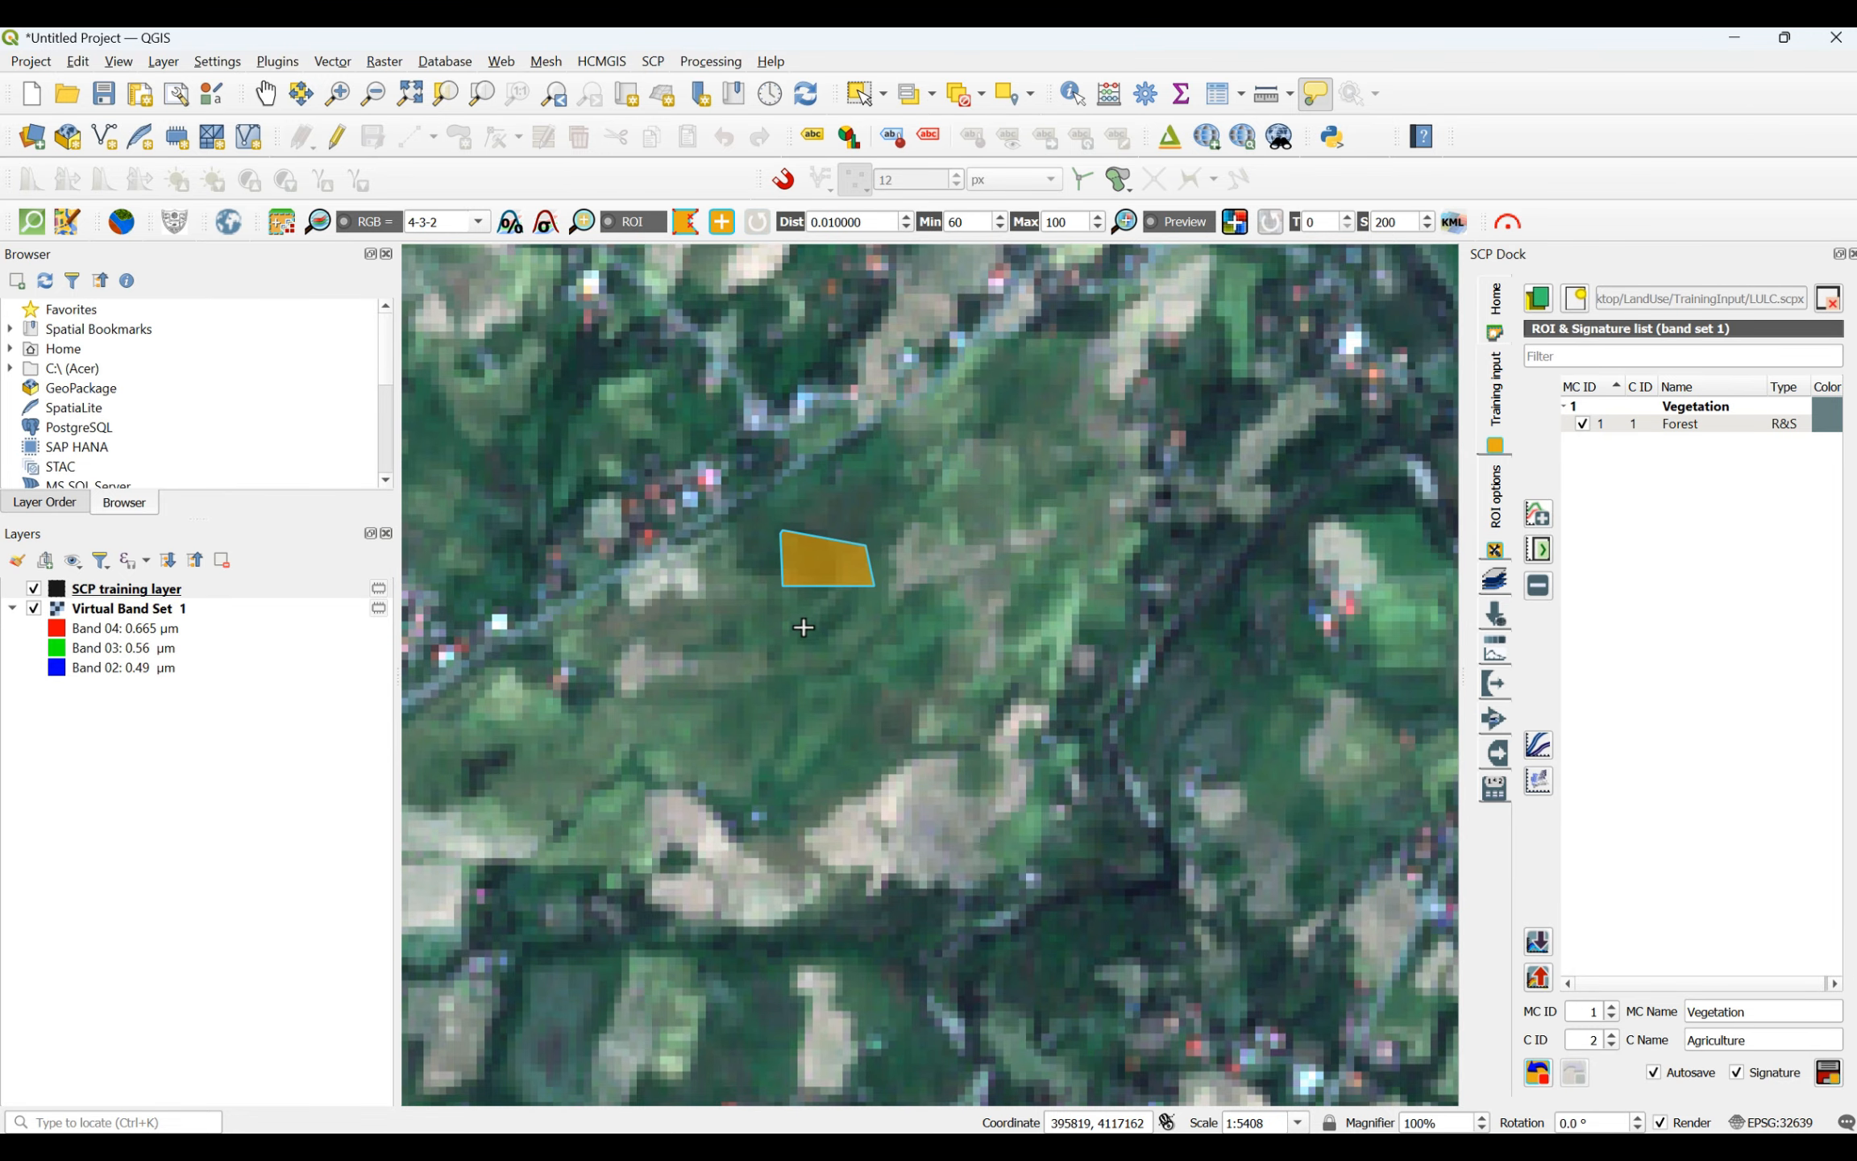
- Draw a five-sided agriculture ROI farther north in the eastern plain, on the green field between the pale plots and the stream
scroll(811, 677, down, 2)
scroll(834, 371, up, 3)
scroll(775, 613, down, 12)
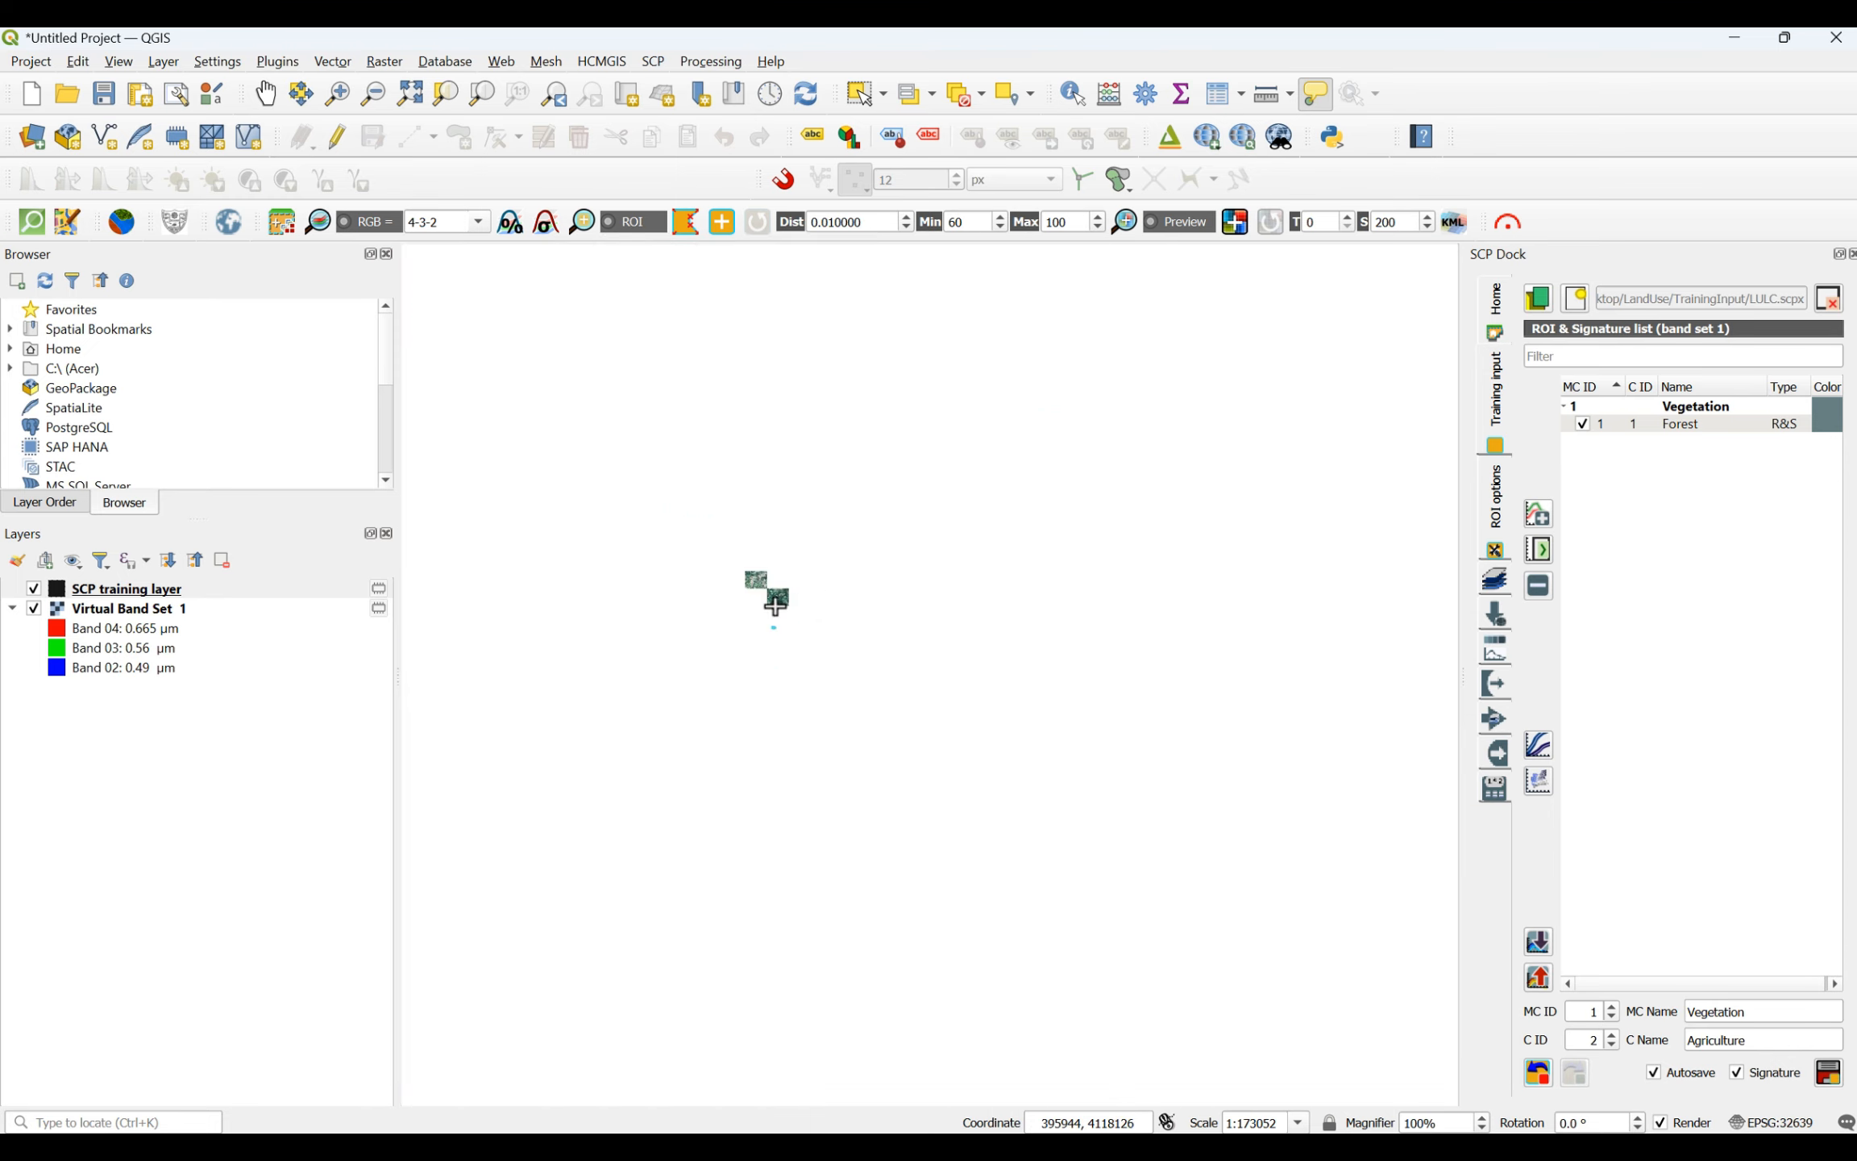
scroll(774, 615, up, 6)
scroll(873, 358, up, 2)
scroll(873, 357, up, 2)
scroll(702, 322, up, 2)
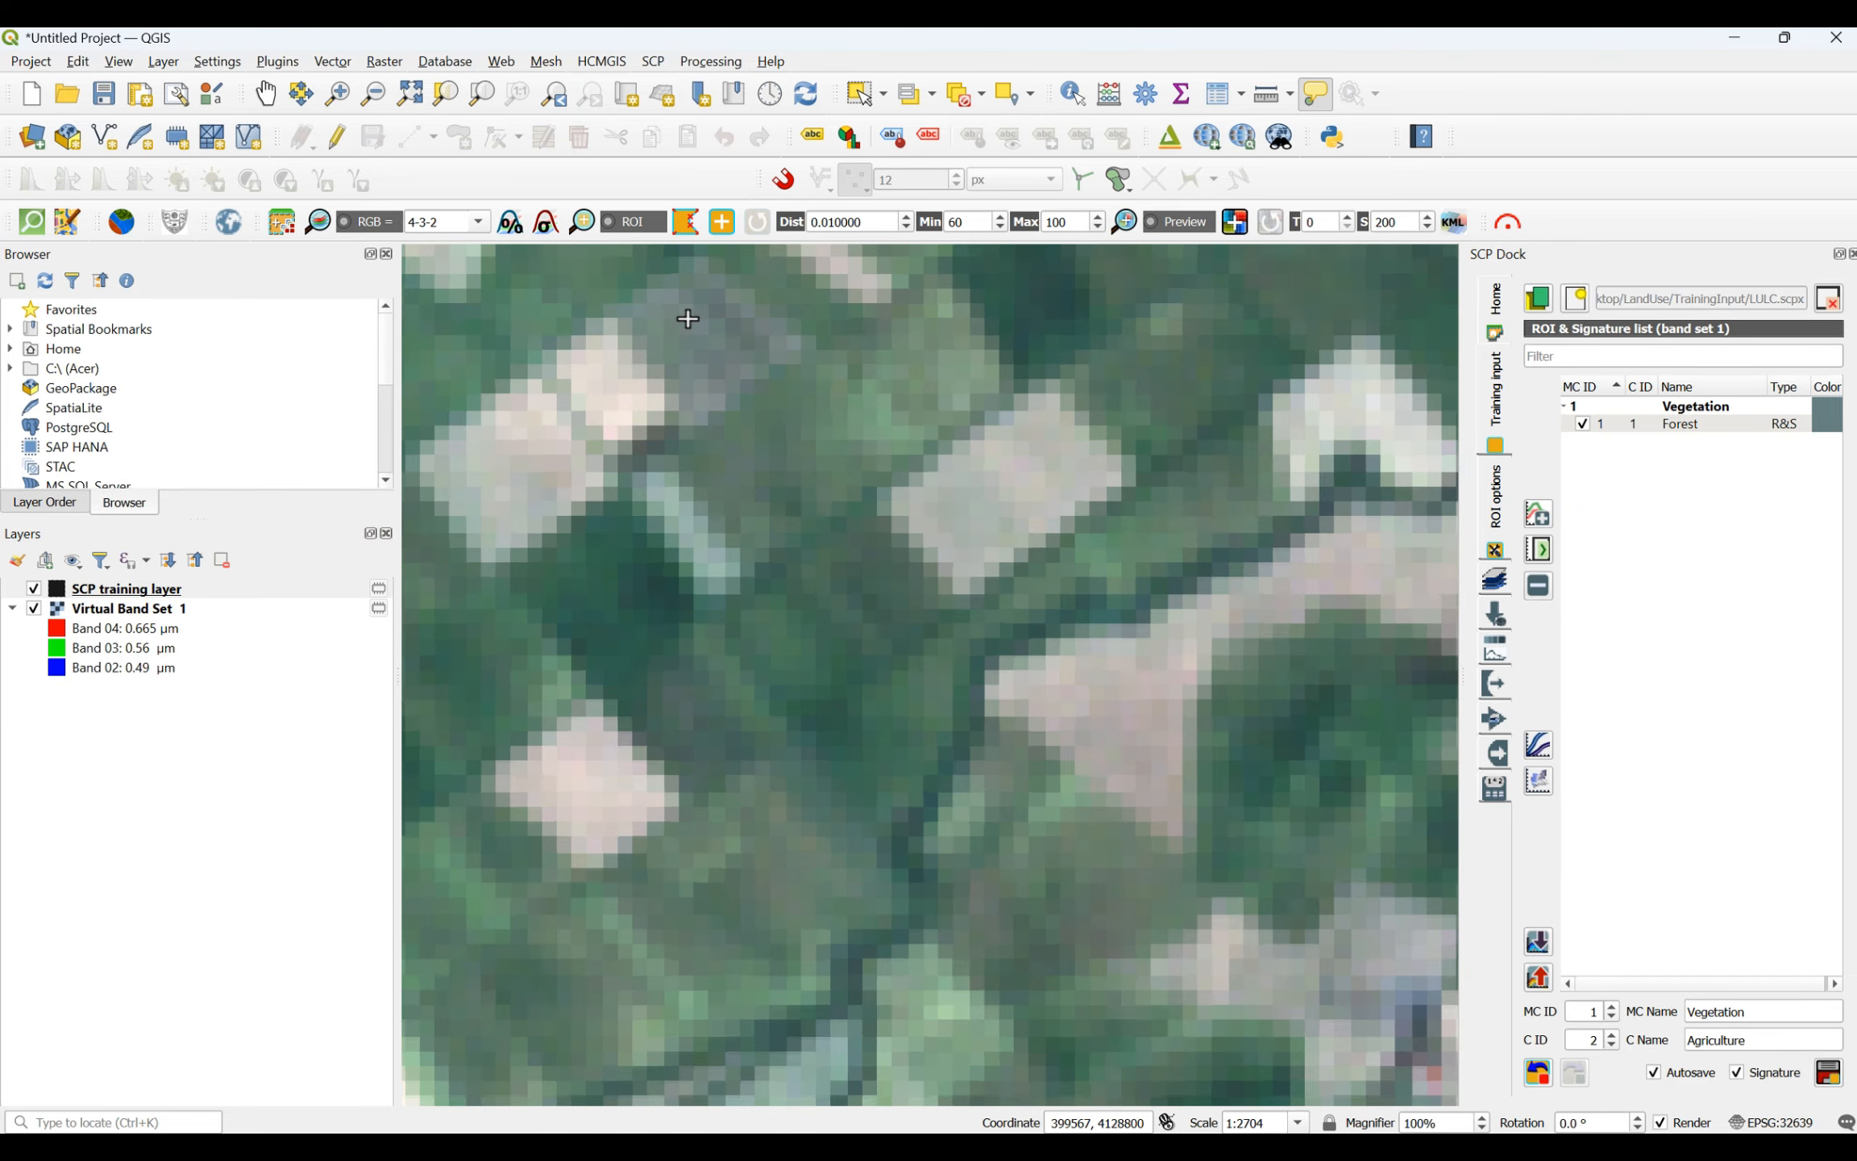
click(753, 625)
click(896, 572)
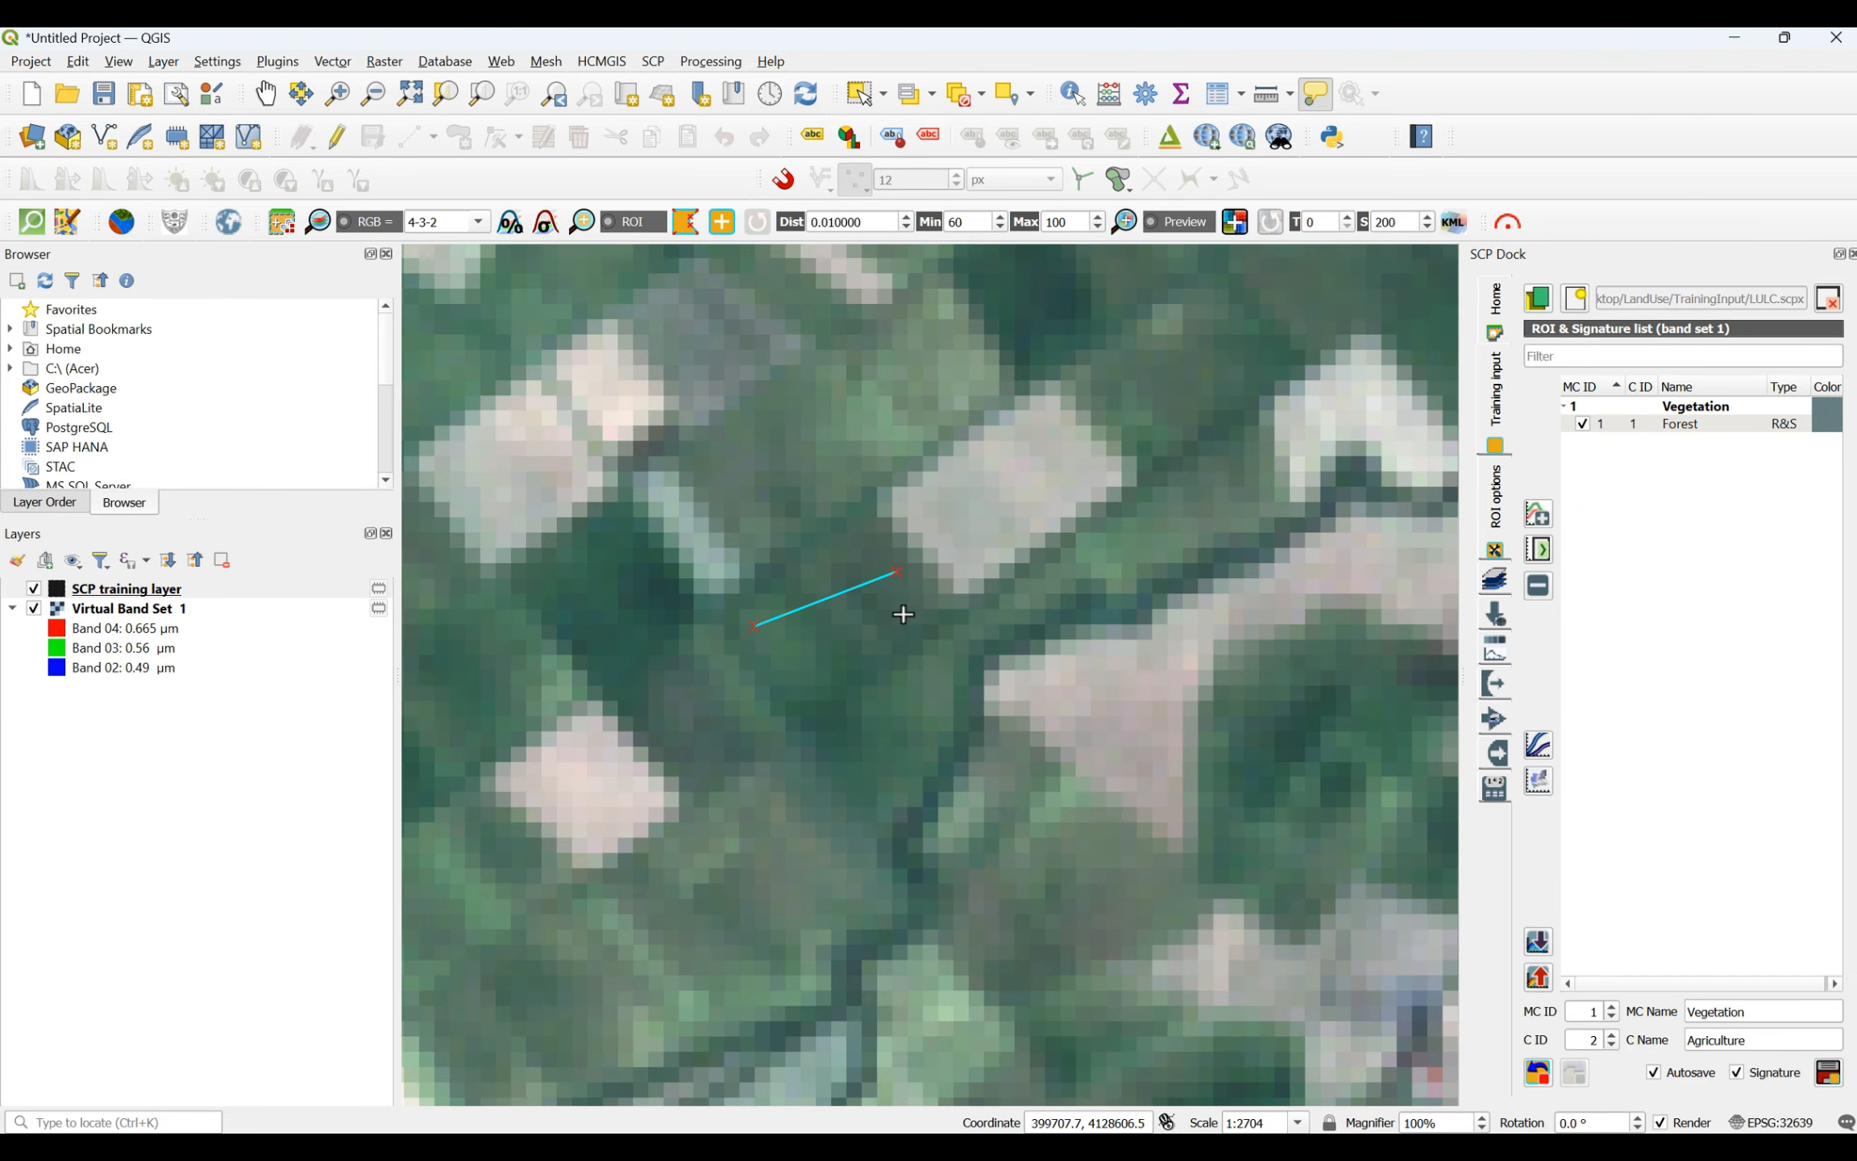
click(911, 636)
click(911, 701)
click(815, 724)
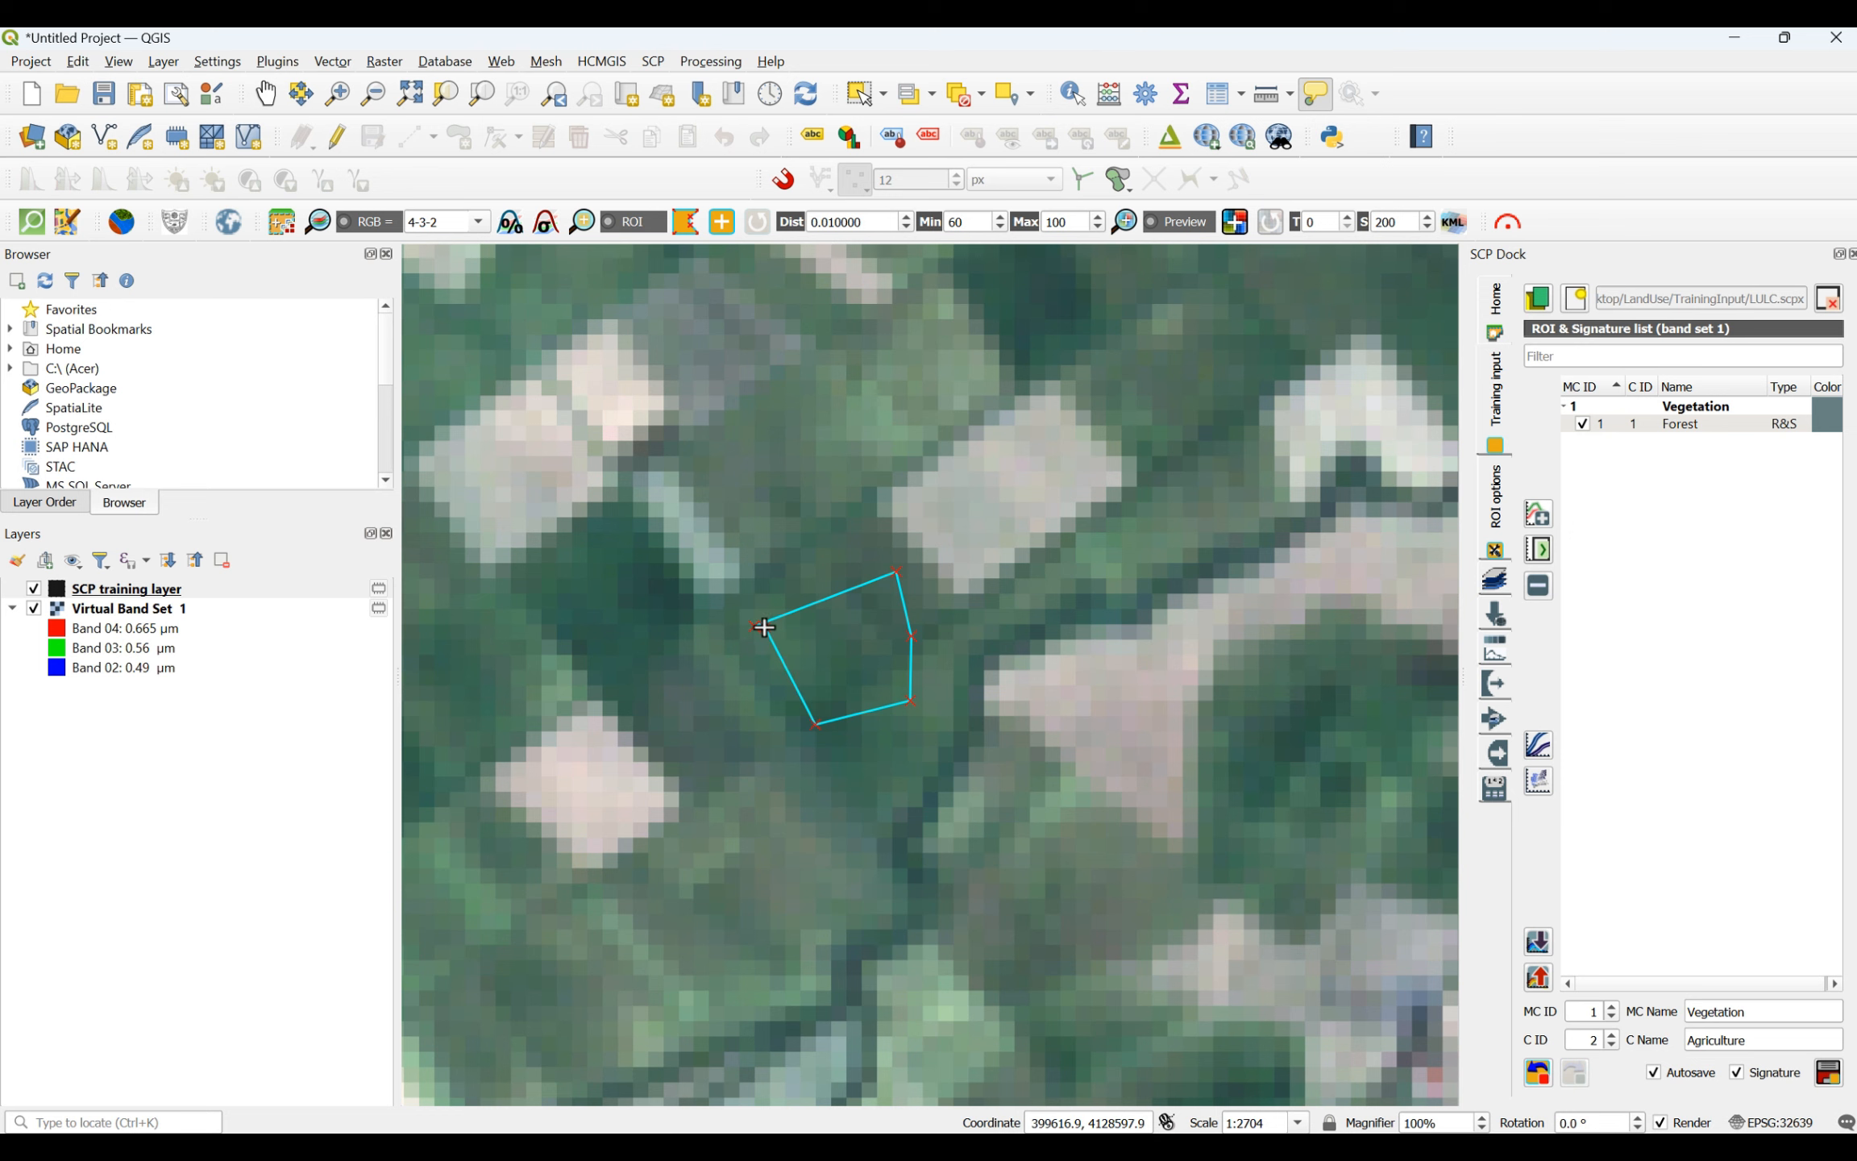
right_click(764, 627)
- Draw a four-sided agriculture ROI on the dark green plot in the east-west row of fields north of the stream
scroll(810, 679, down, 4)
scroll(774, 386, up, 3)
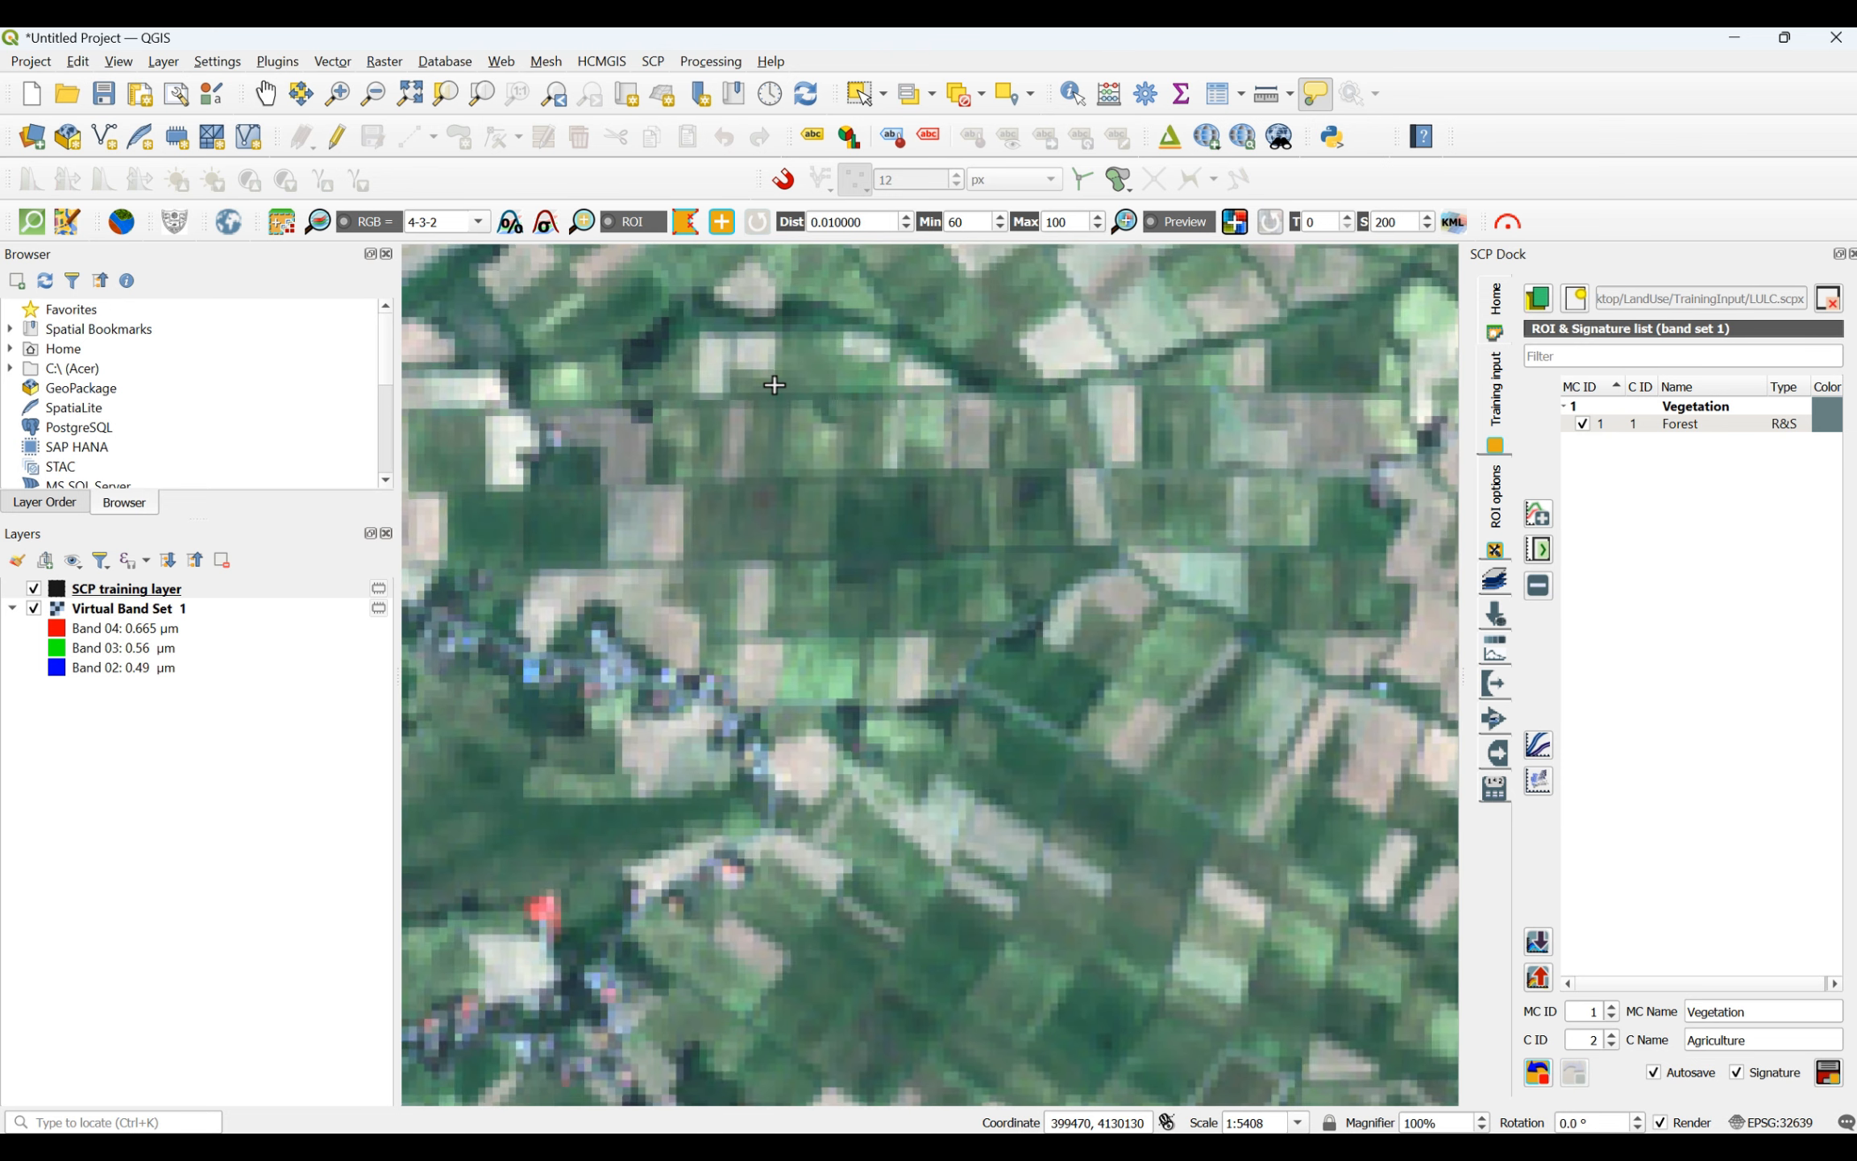
click(923, 494)
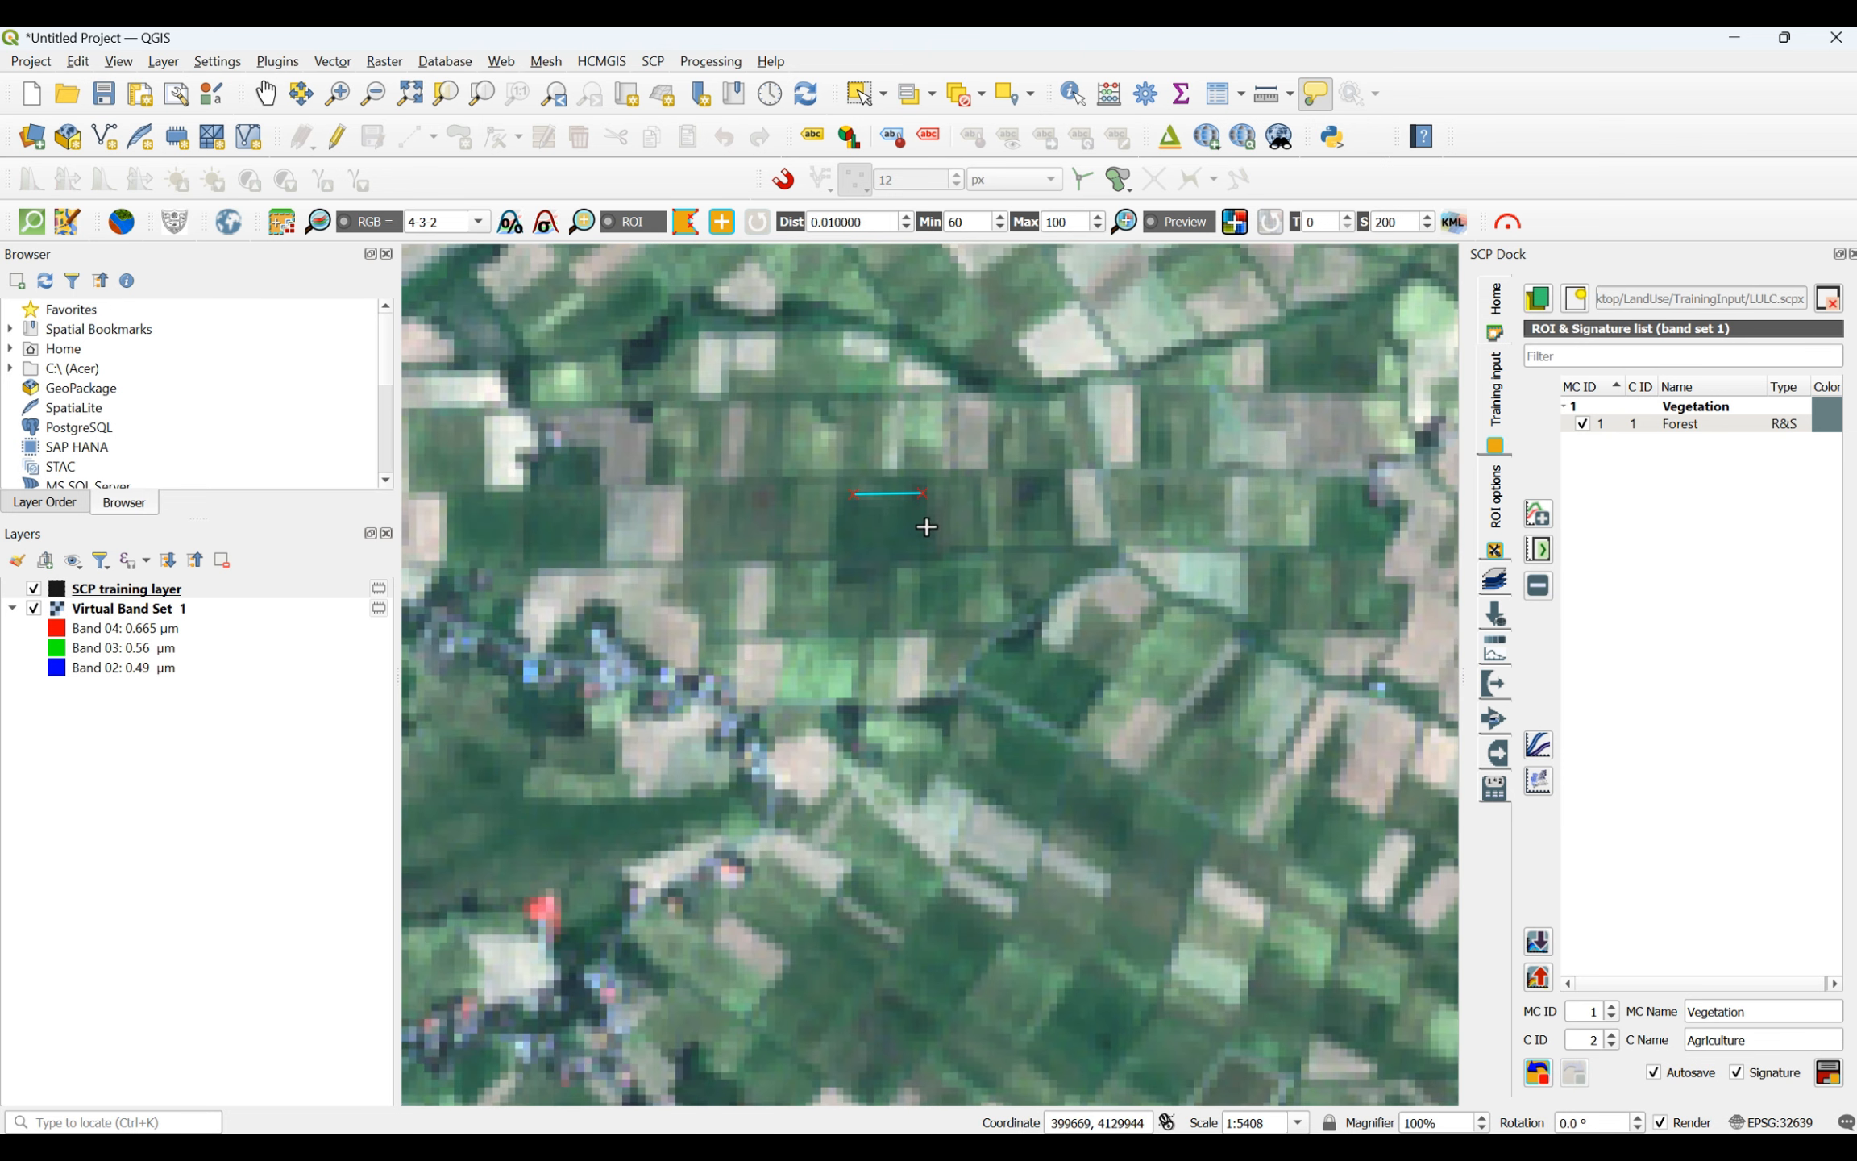
click(912, 538)
click(836, 545)
right_click(854, 490)
- Draw a five-sided agriculture ROI inside the elongated dark green field west of the small wooded patches in the northeastern plain
scroll(854, 490, down, 4)
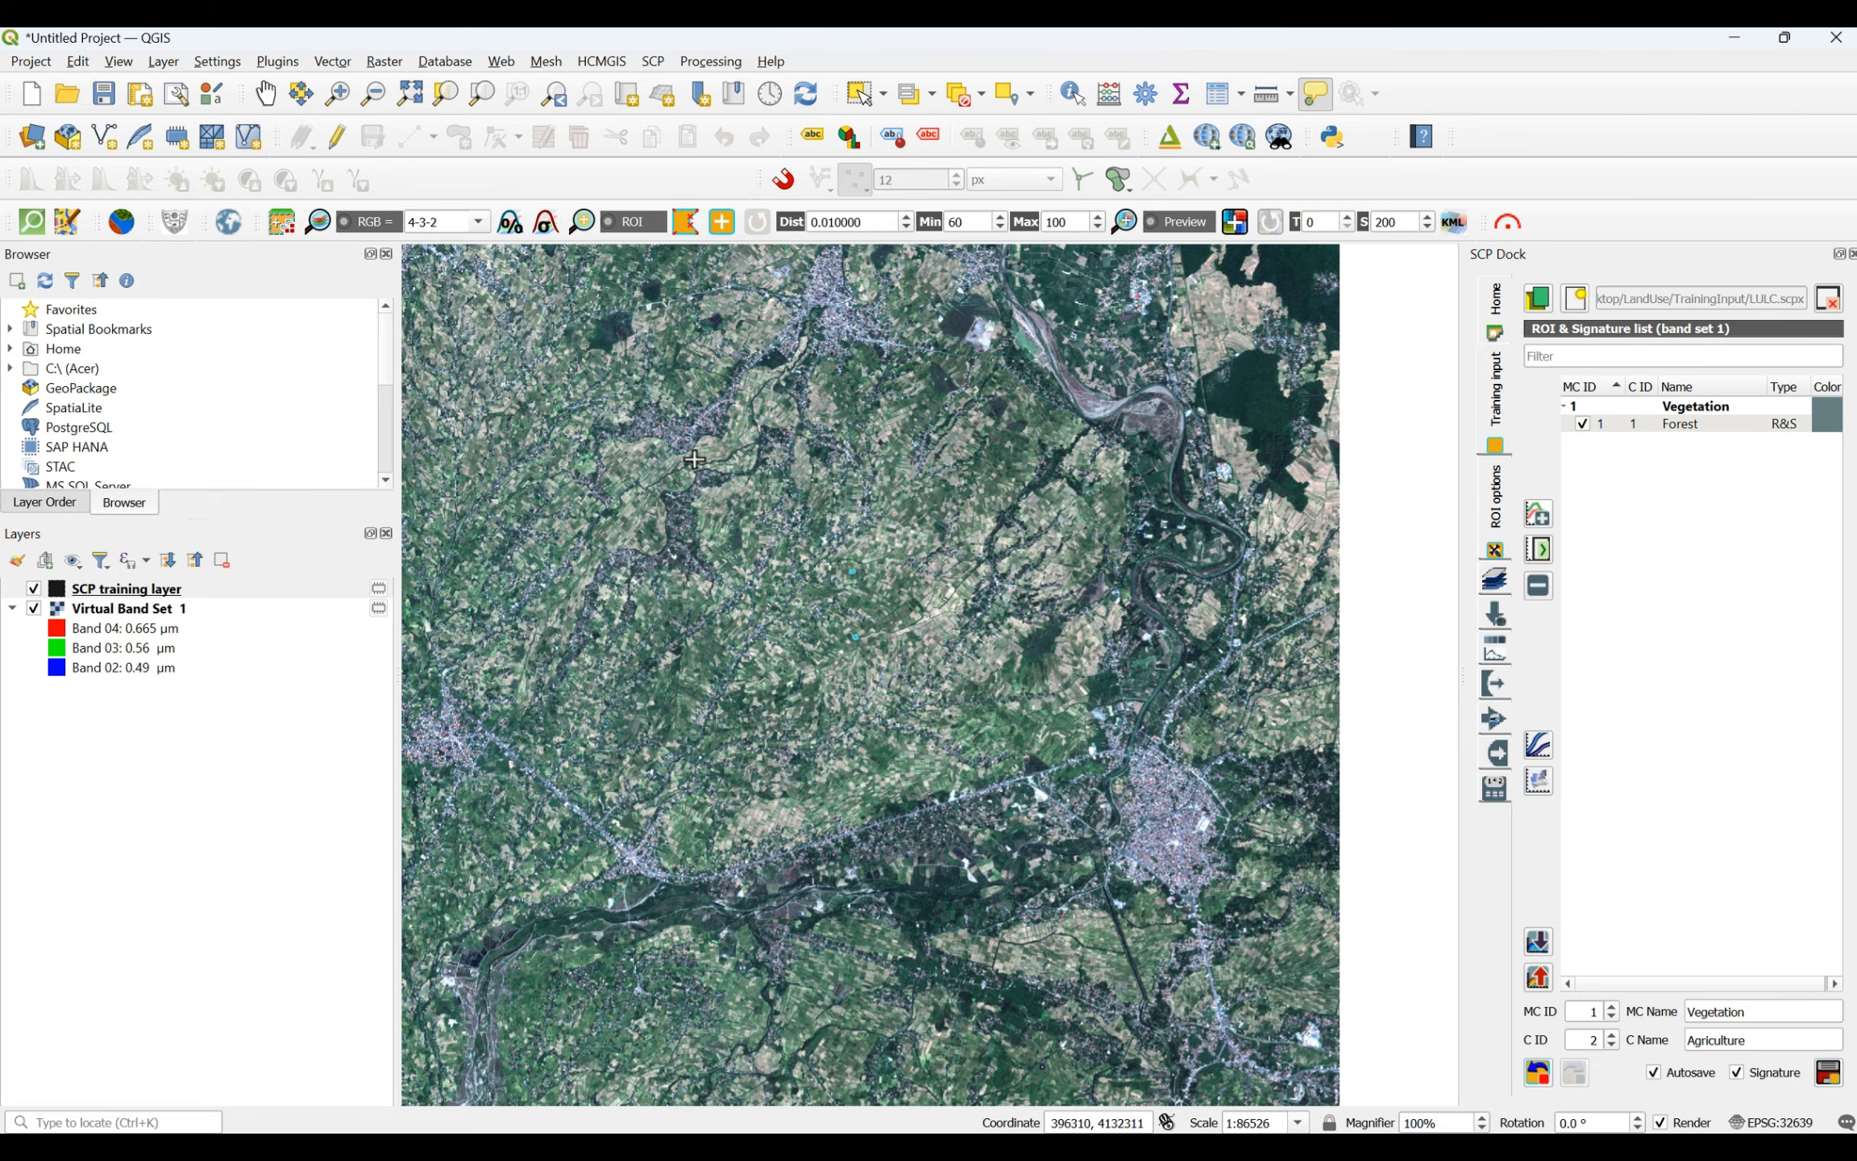
scroll(651, 449, up, 6)
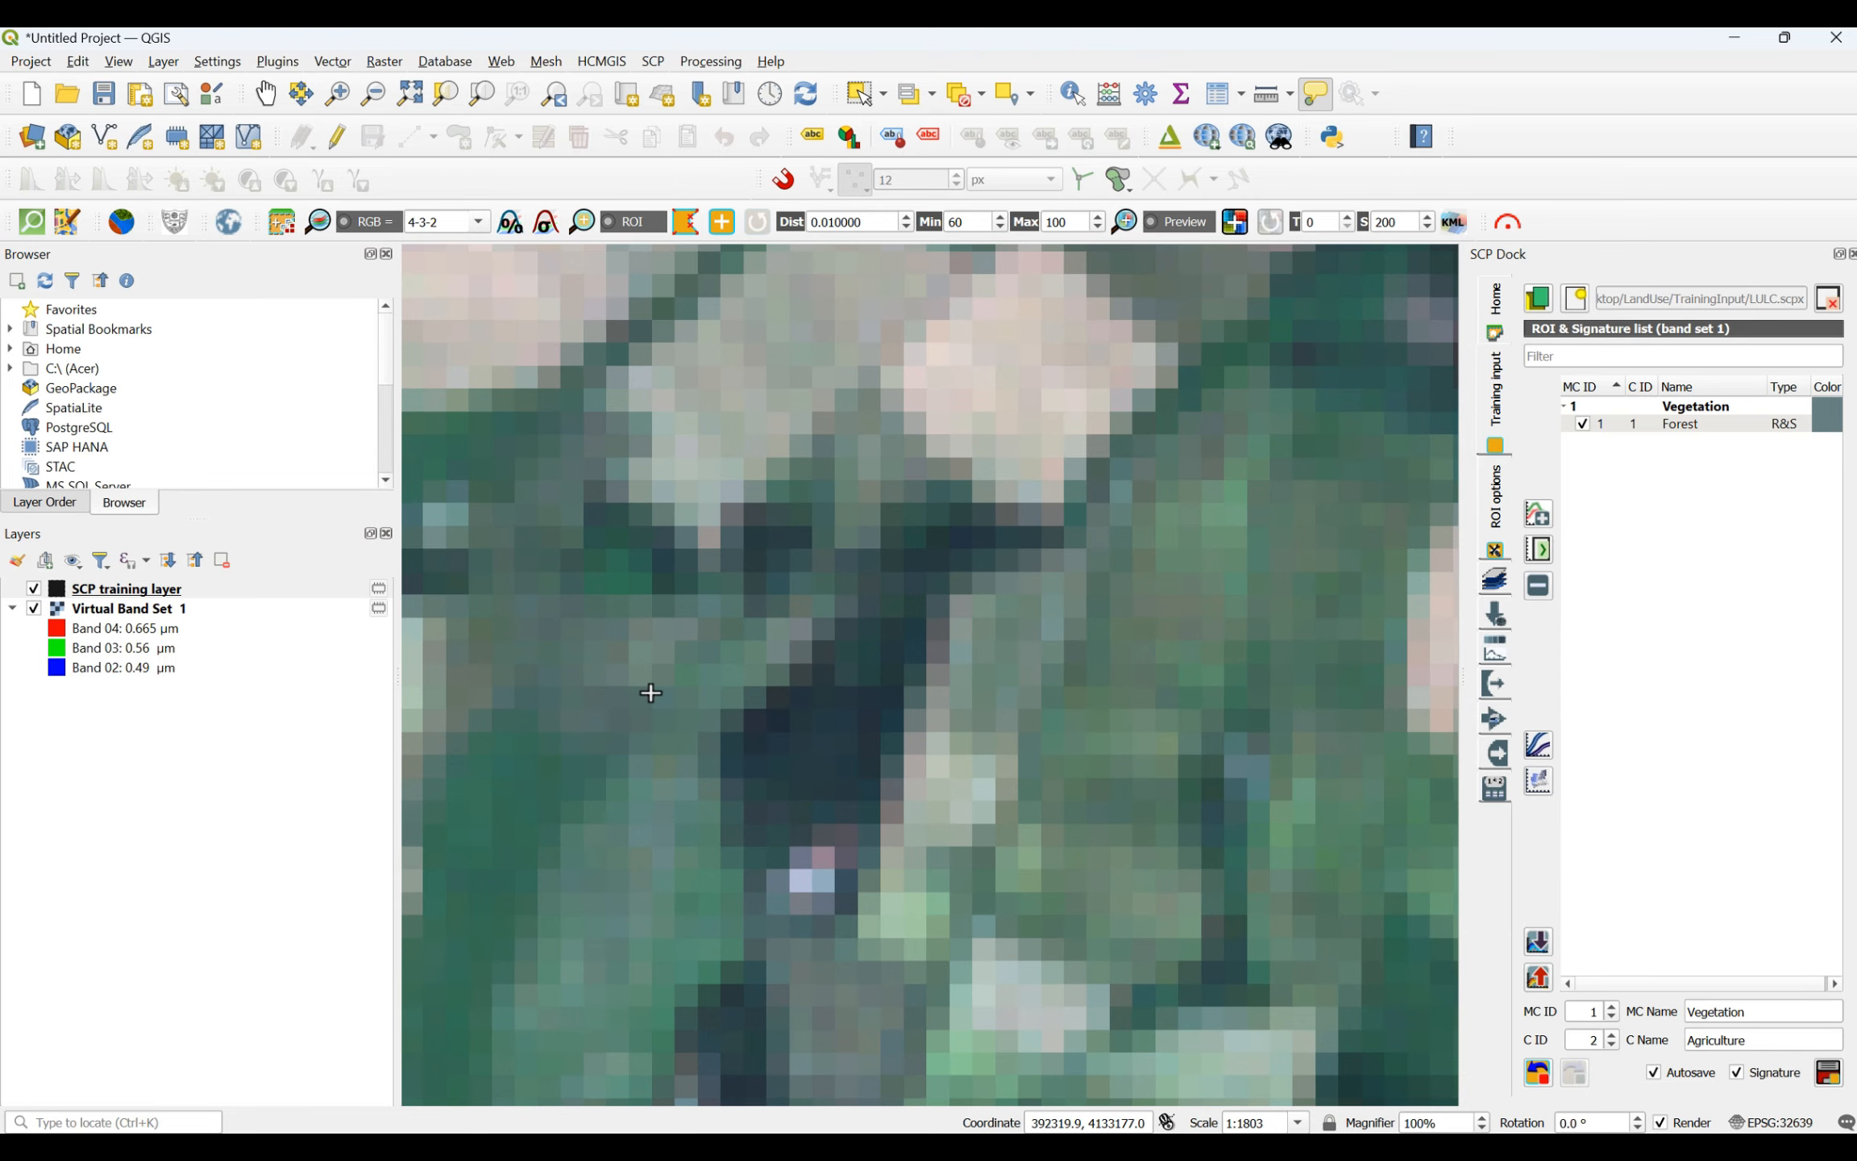
scroll(652, 692, down, 2)
scroll(600, 805, up, 2)
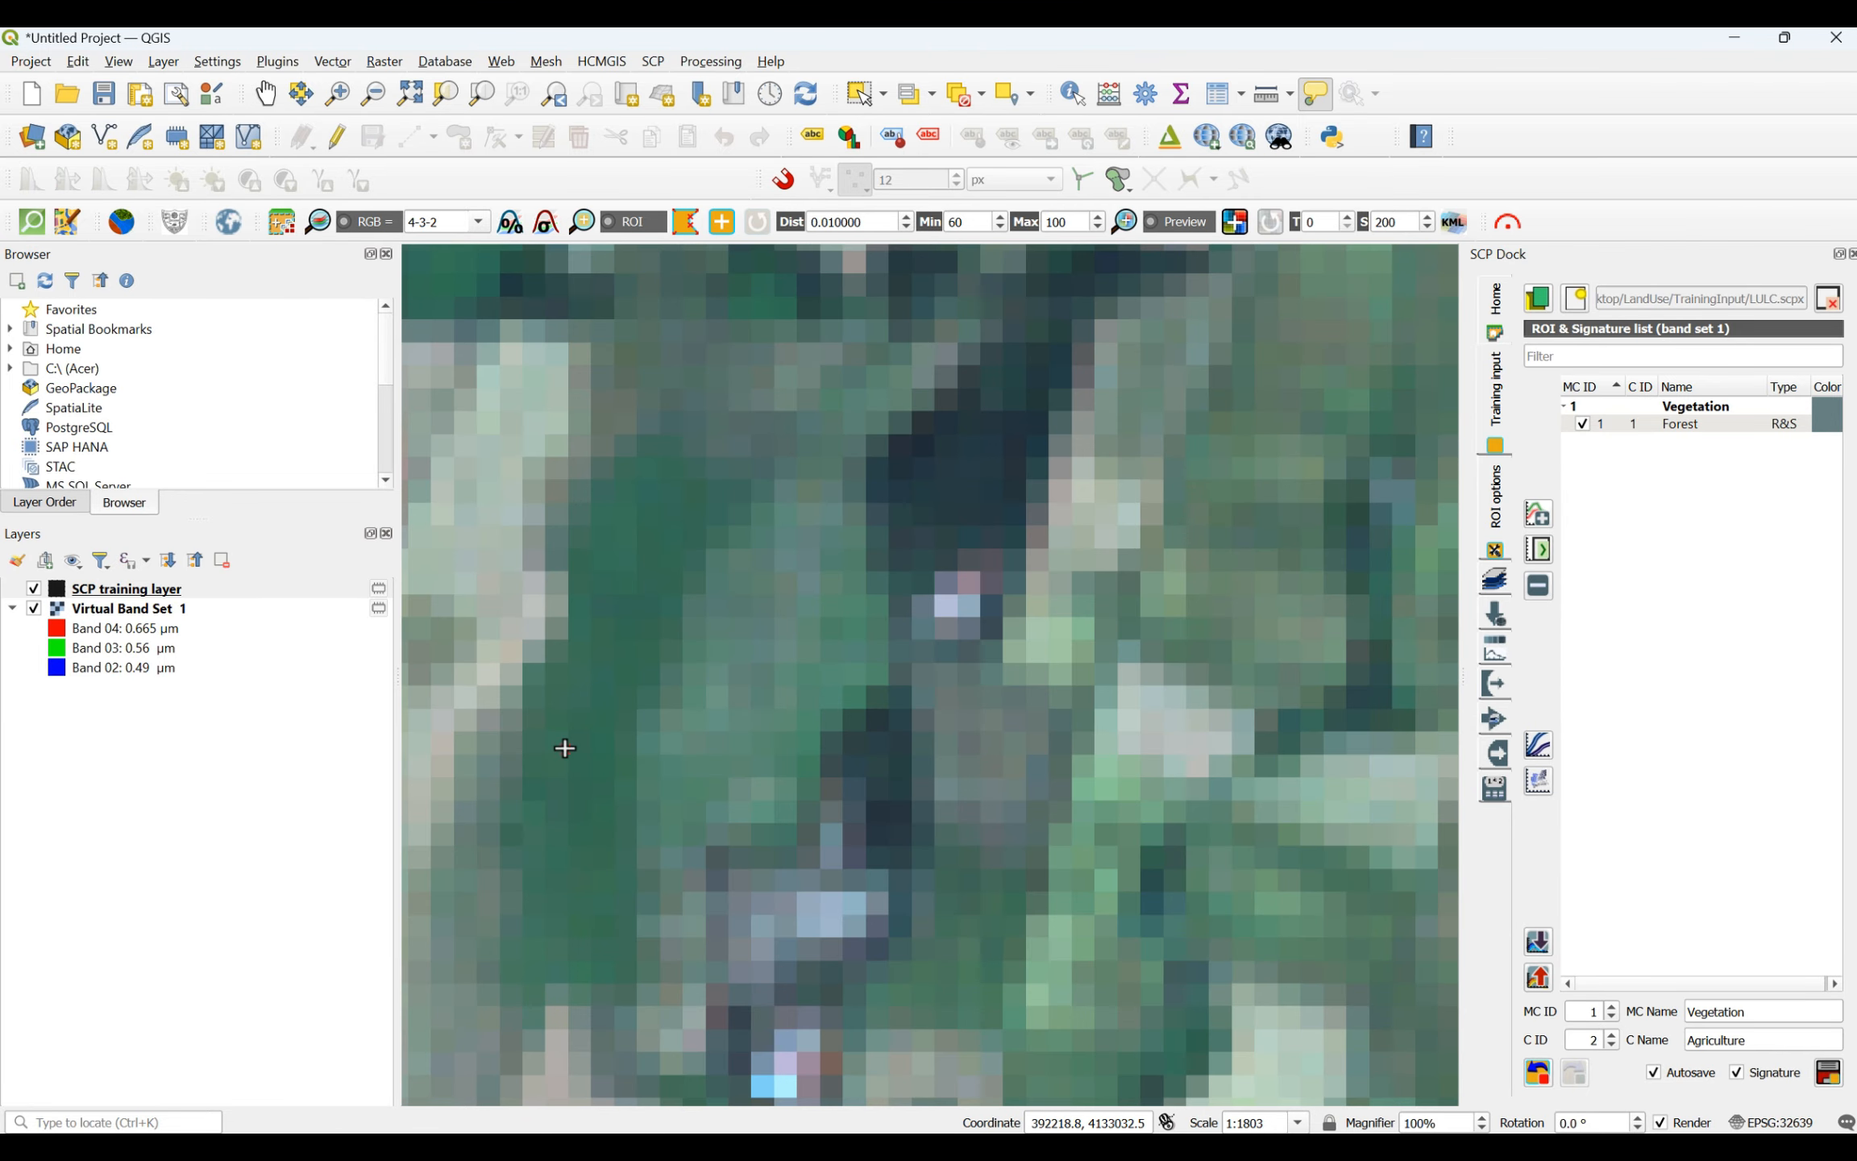
click(617, 573)
click(653, 668)
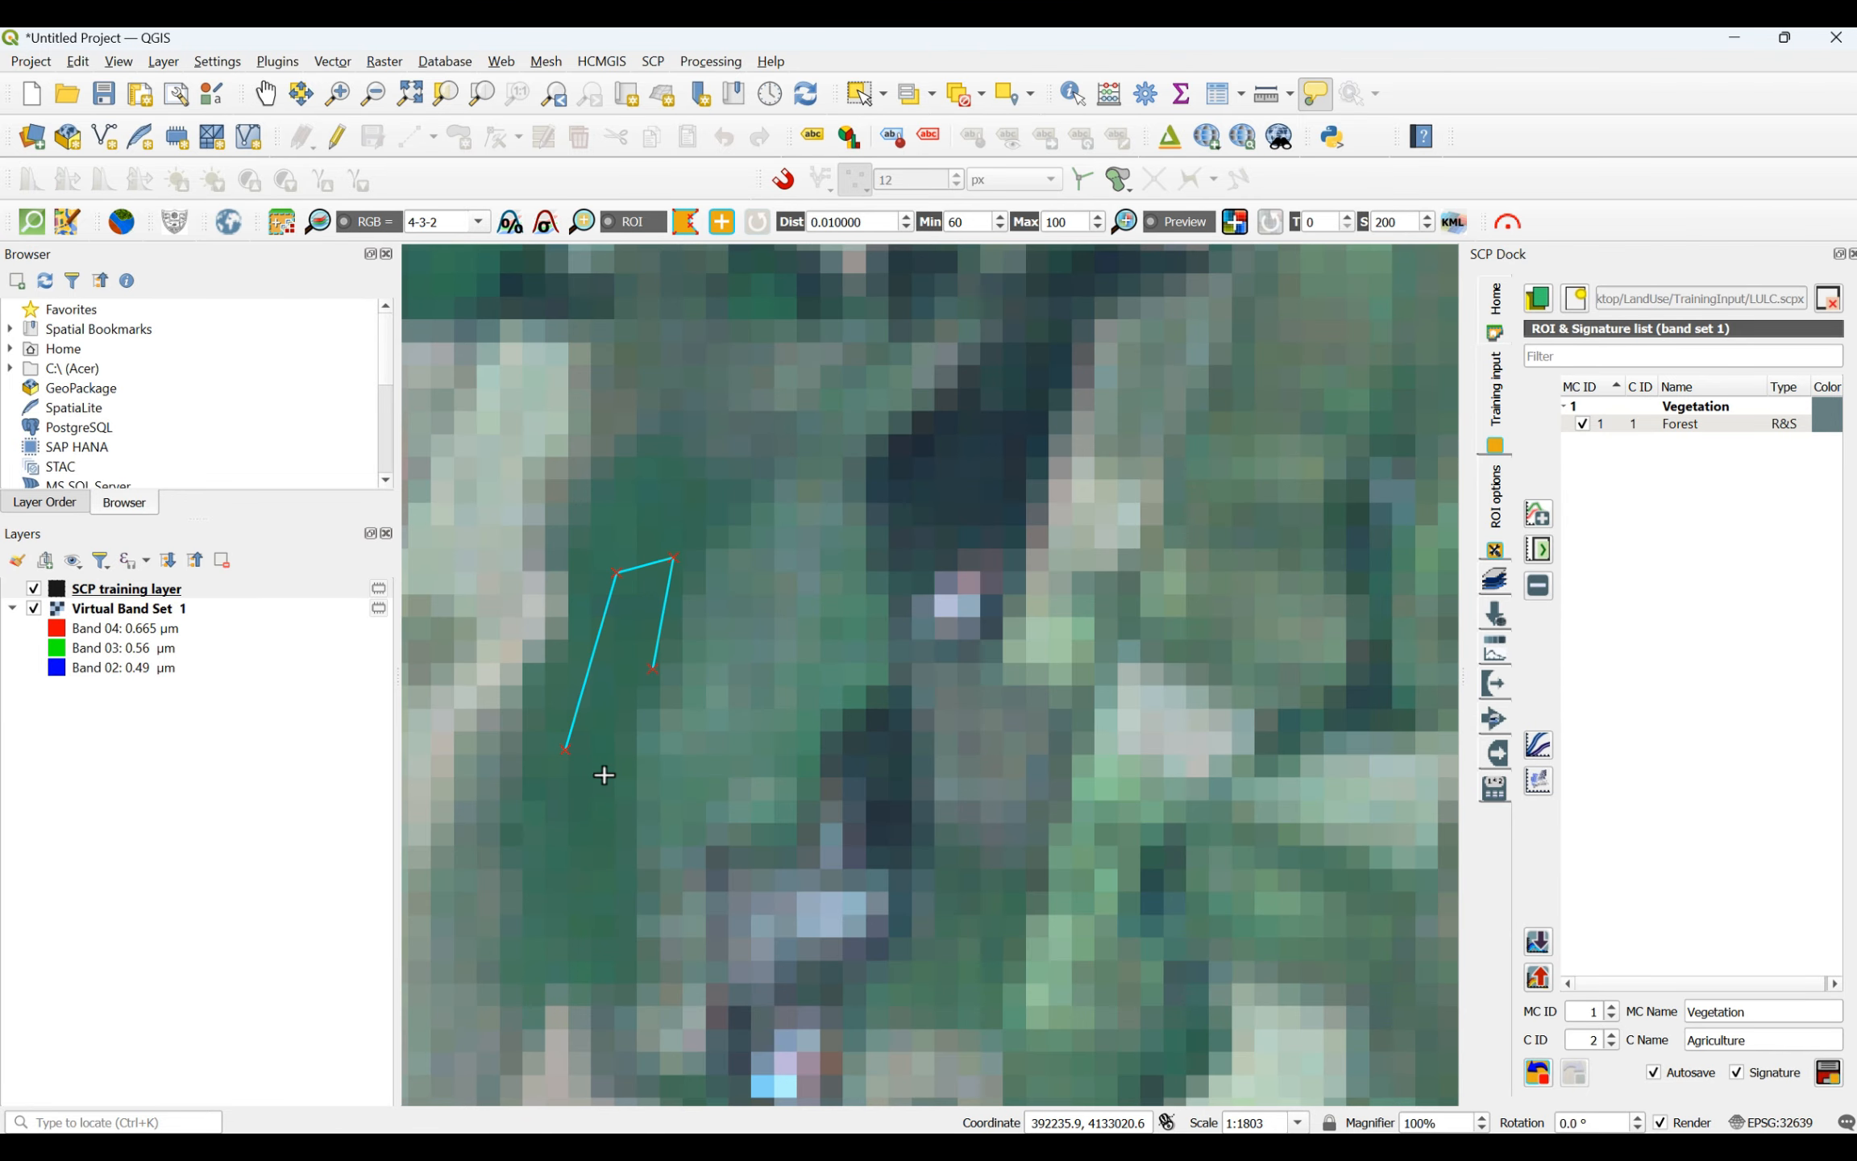
click(605, 777)
right_click(566, 745)
- Draw a small four-sided agriculture ROI between two pale plots in the farmland west of the village, north of the main road
scroll(570, 742, down, 3)
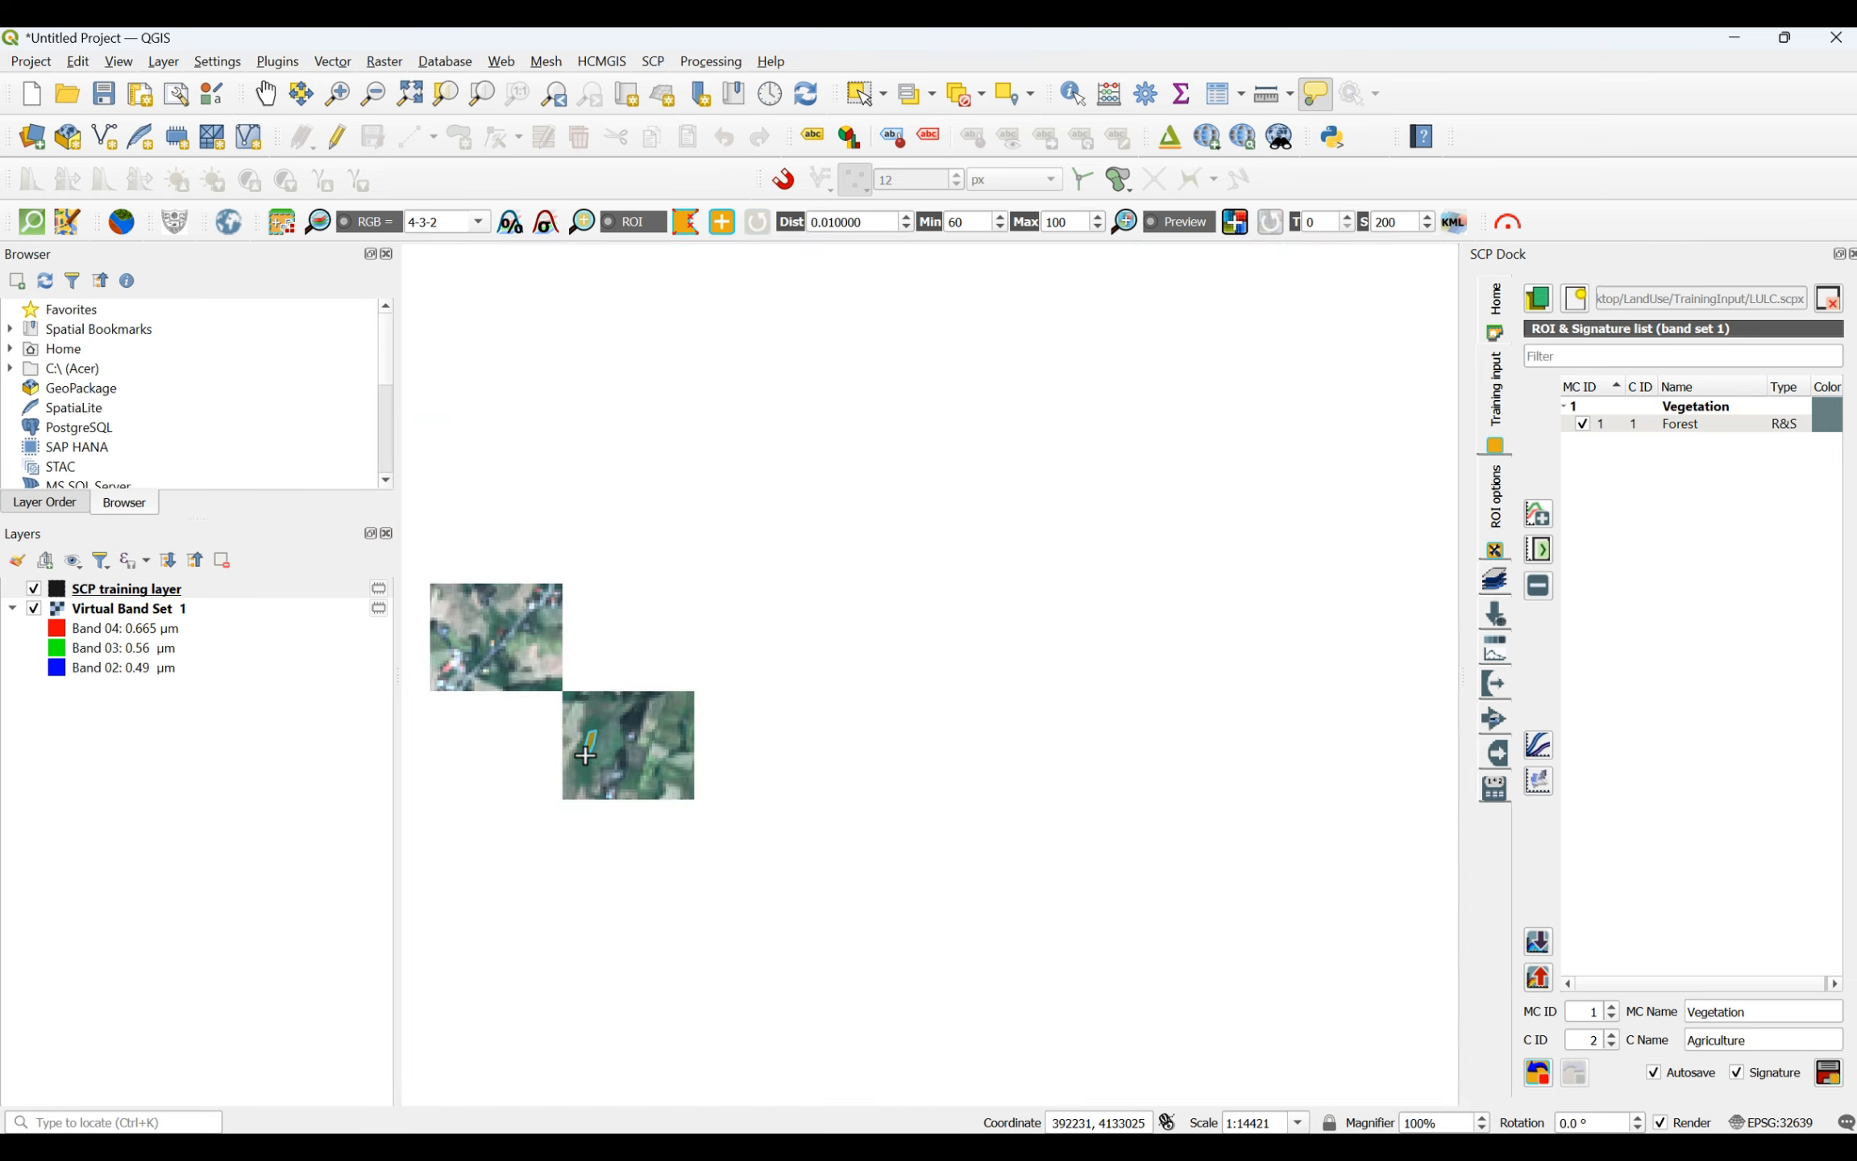
scroll(976, 298, up, 1)
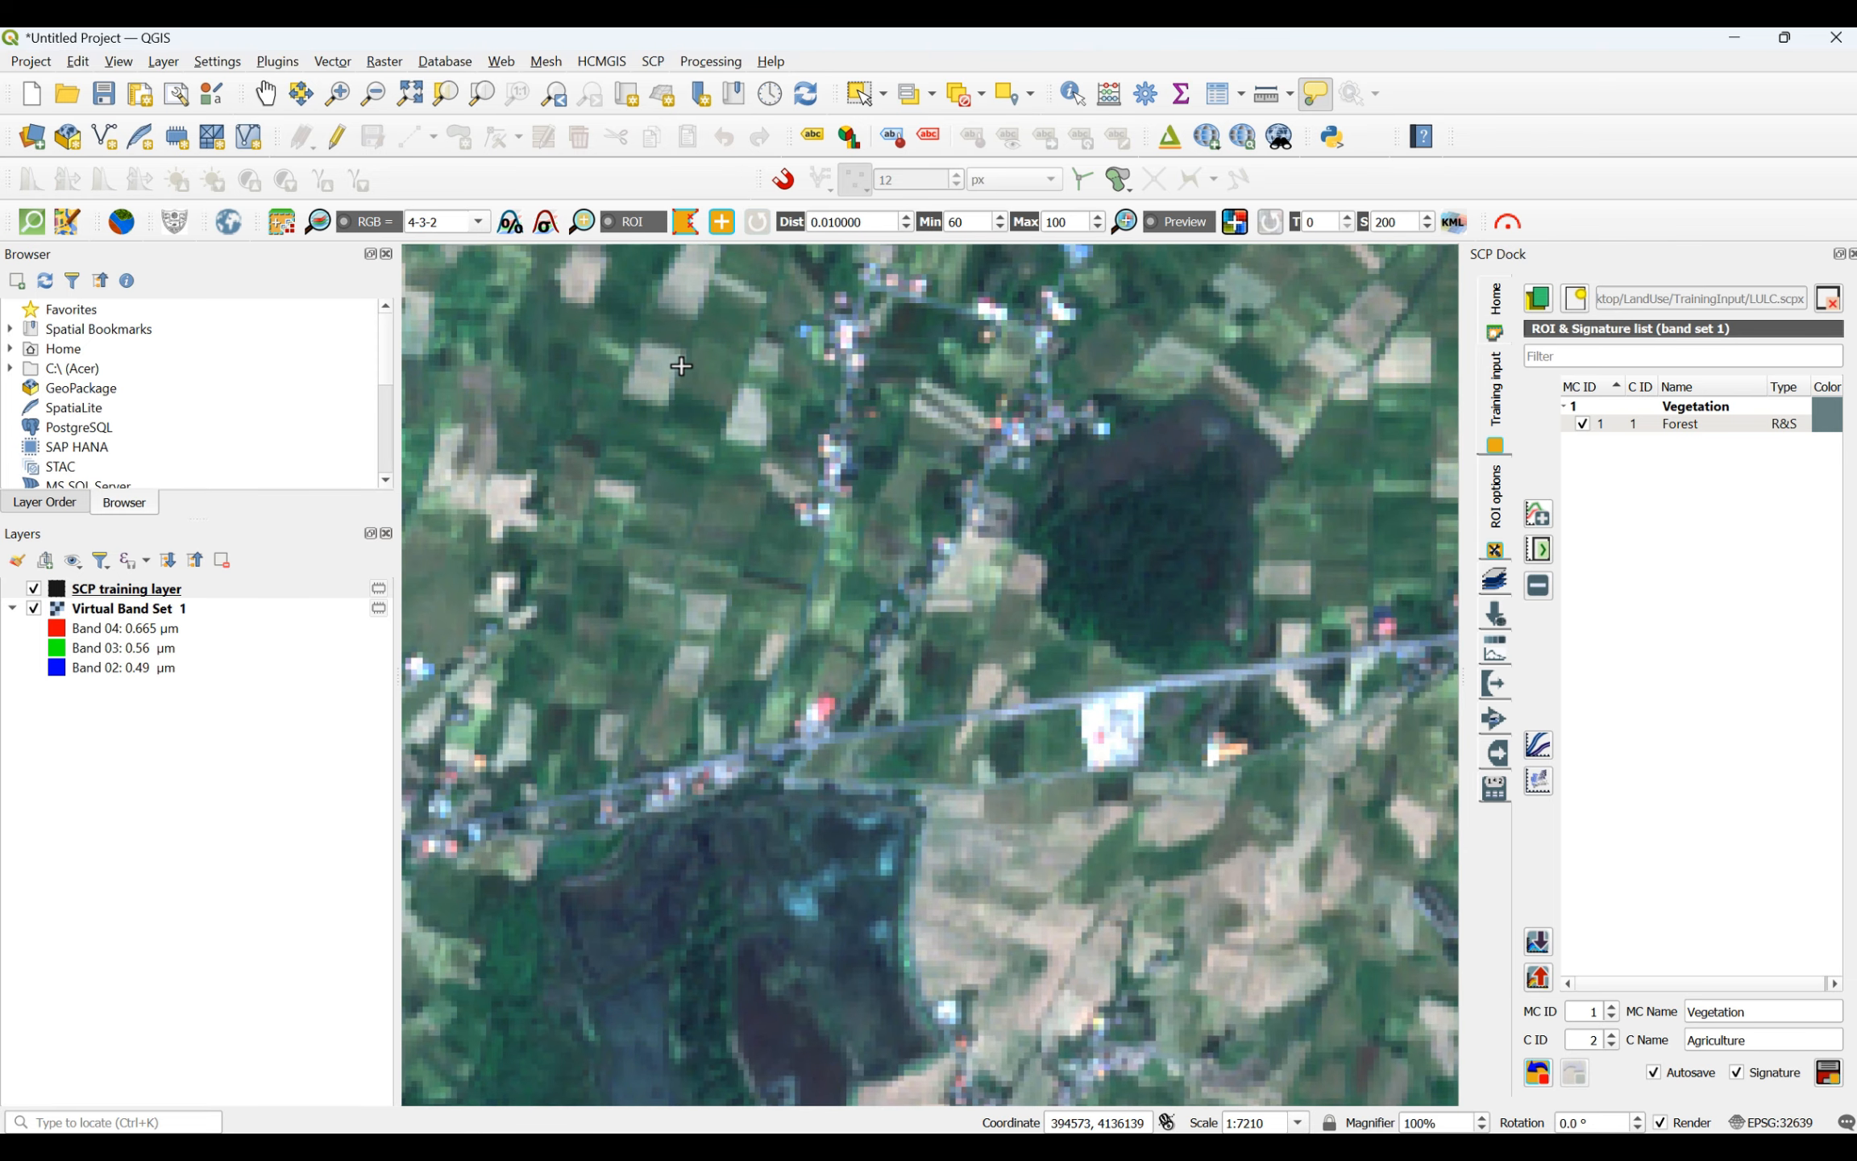
scroll(682, 365, up, 1)
click(693, 403)
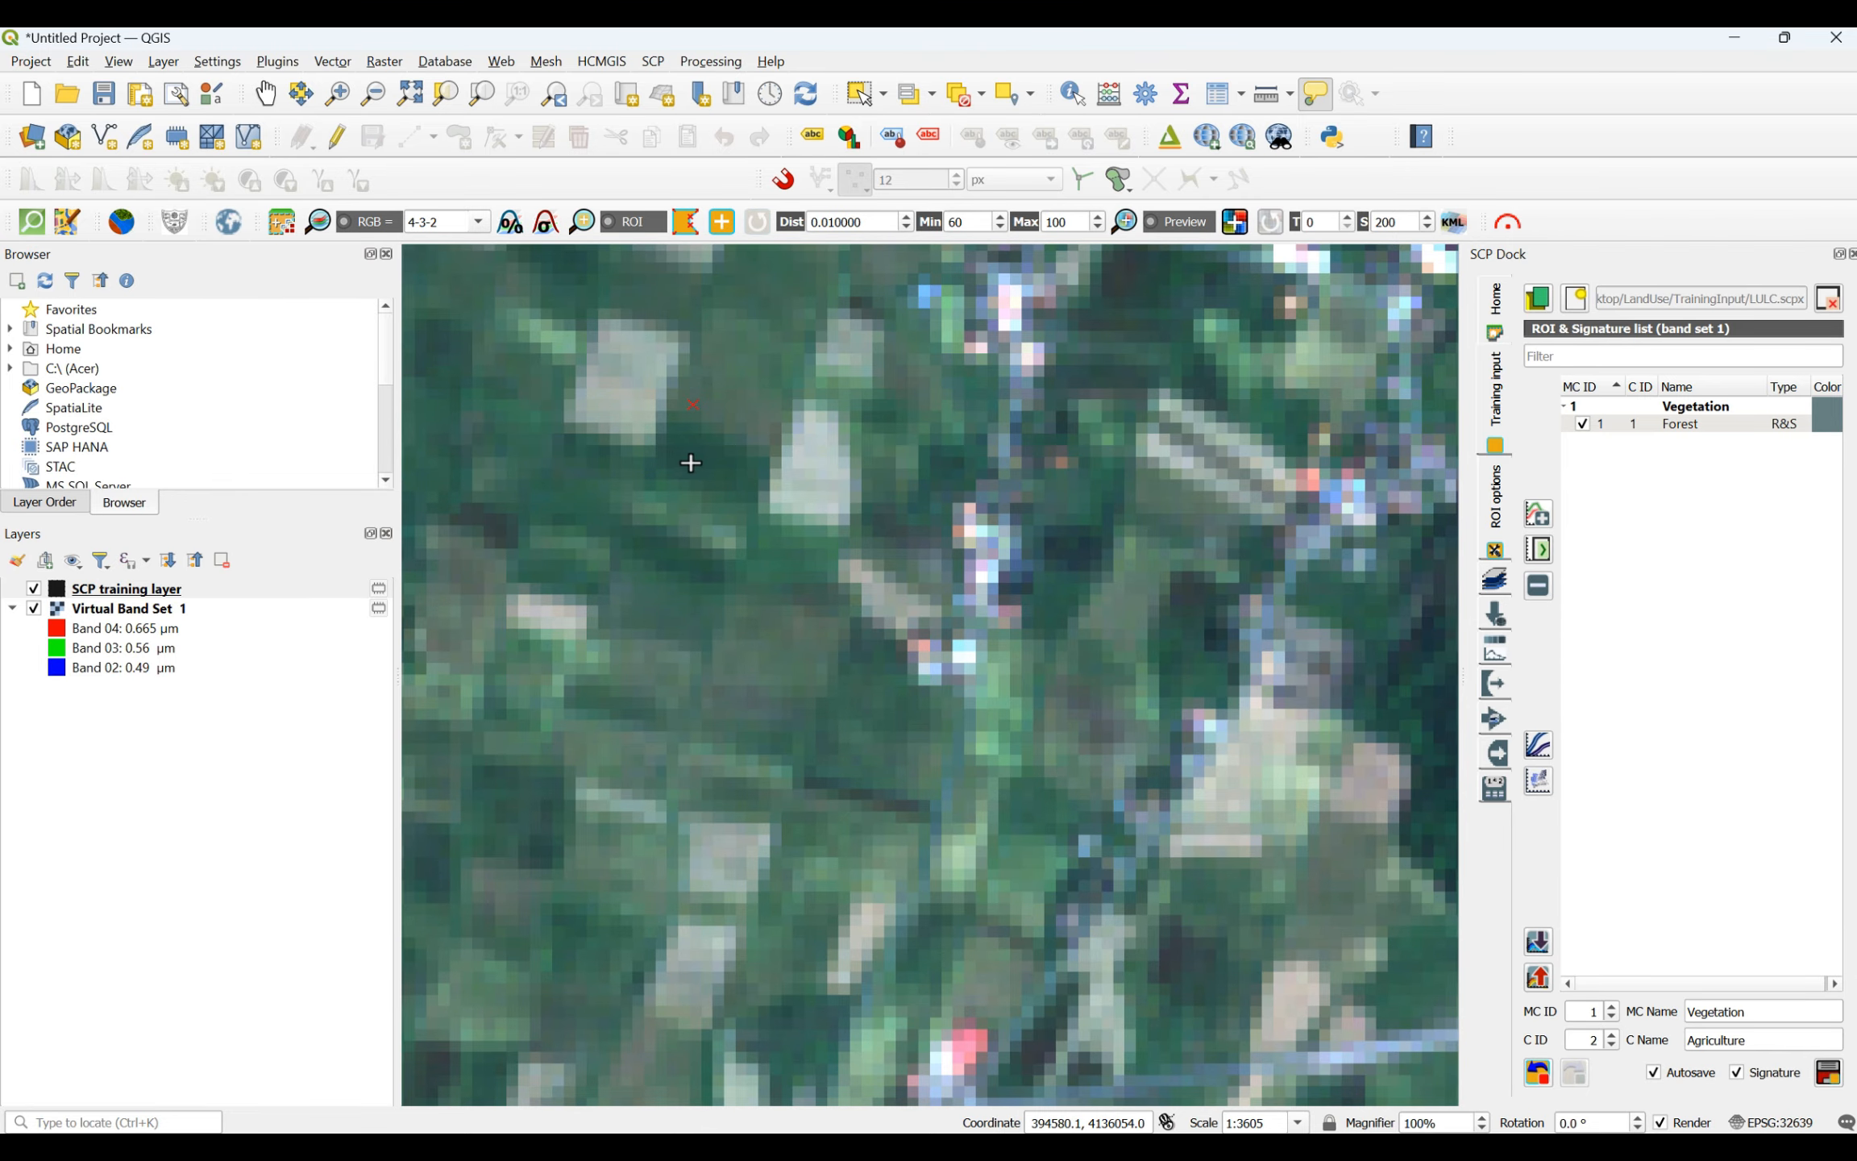
click(752, 466)
click(740, 492)
click(677, 485)
right_click(691, 404)
- Draw a four-sided agriculture ROI on the dark green field just east of the built-up area in the central plain
scroll(654, 695, down, 6)
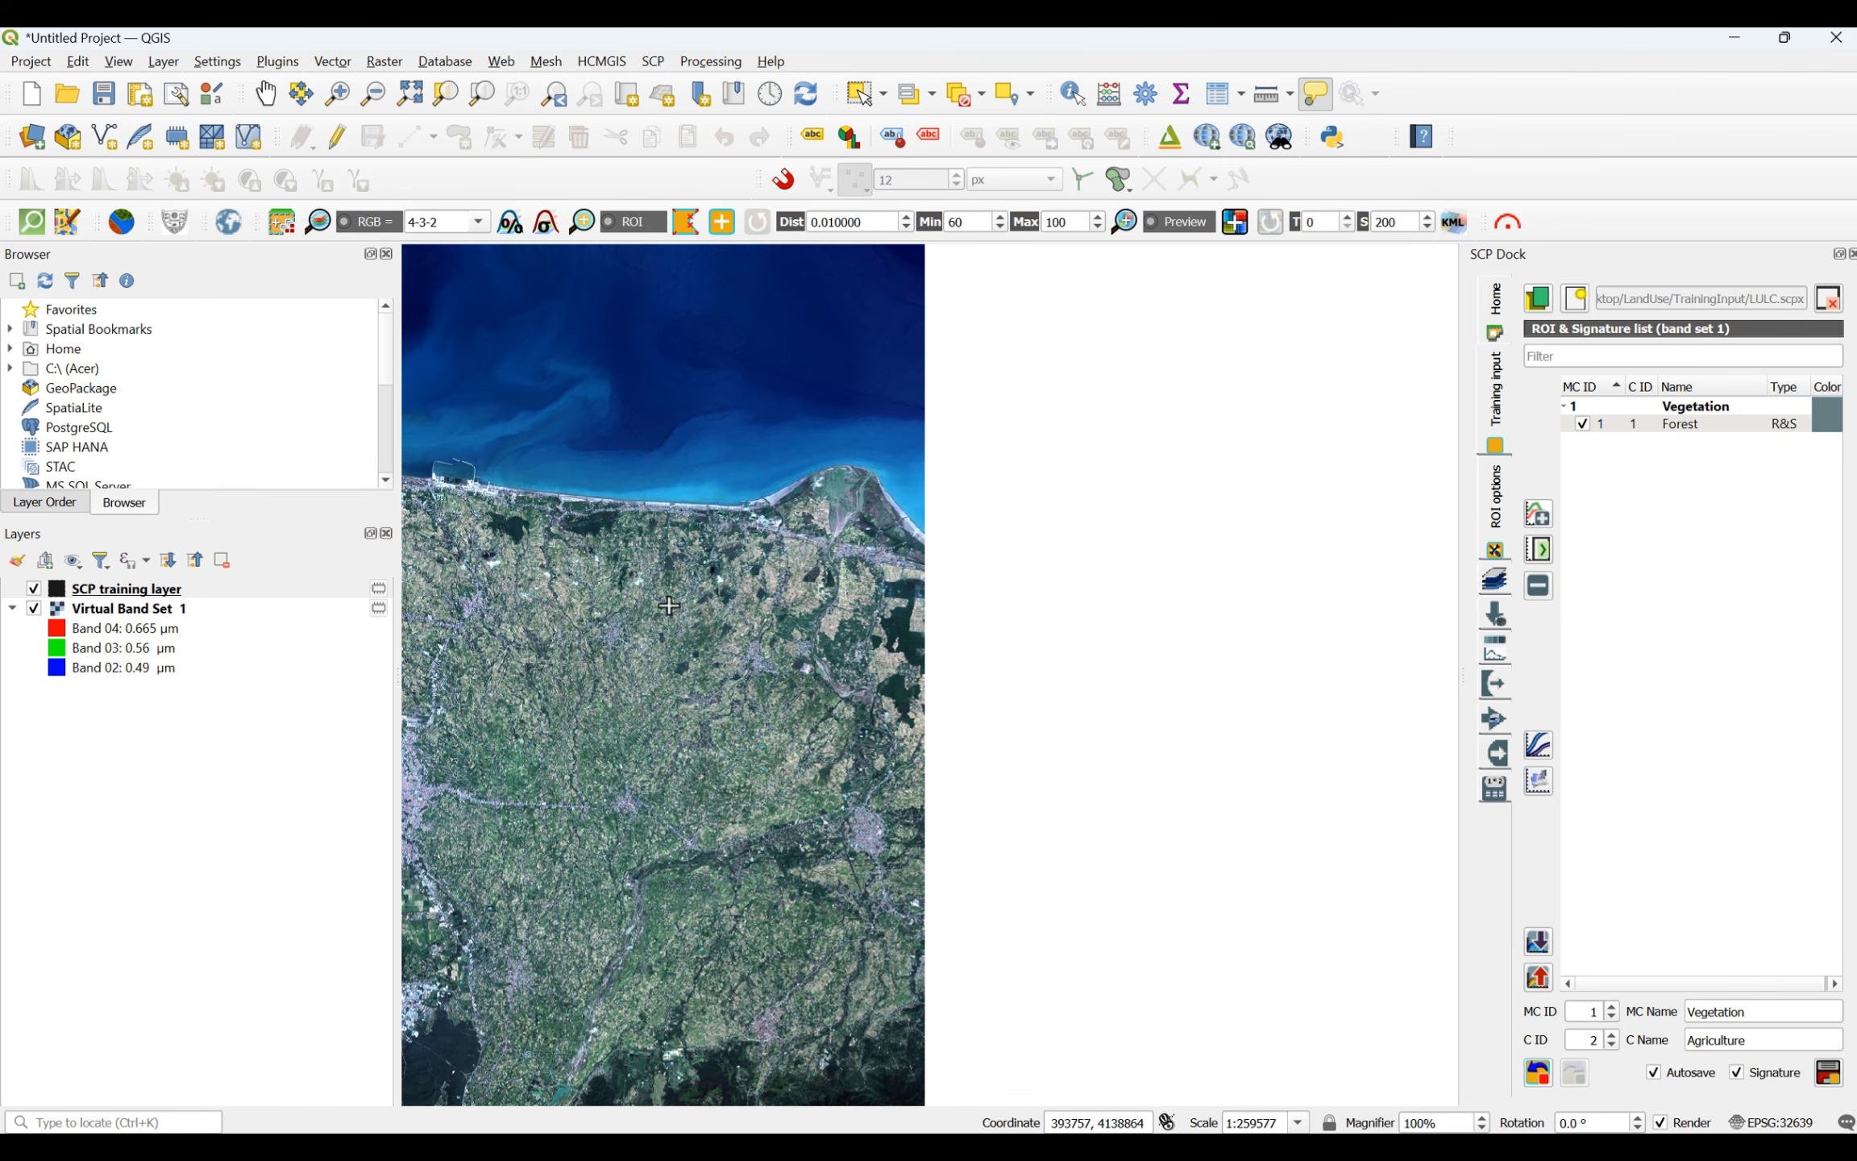
scroll(439, 631, up, 4)
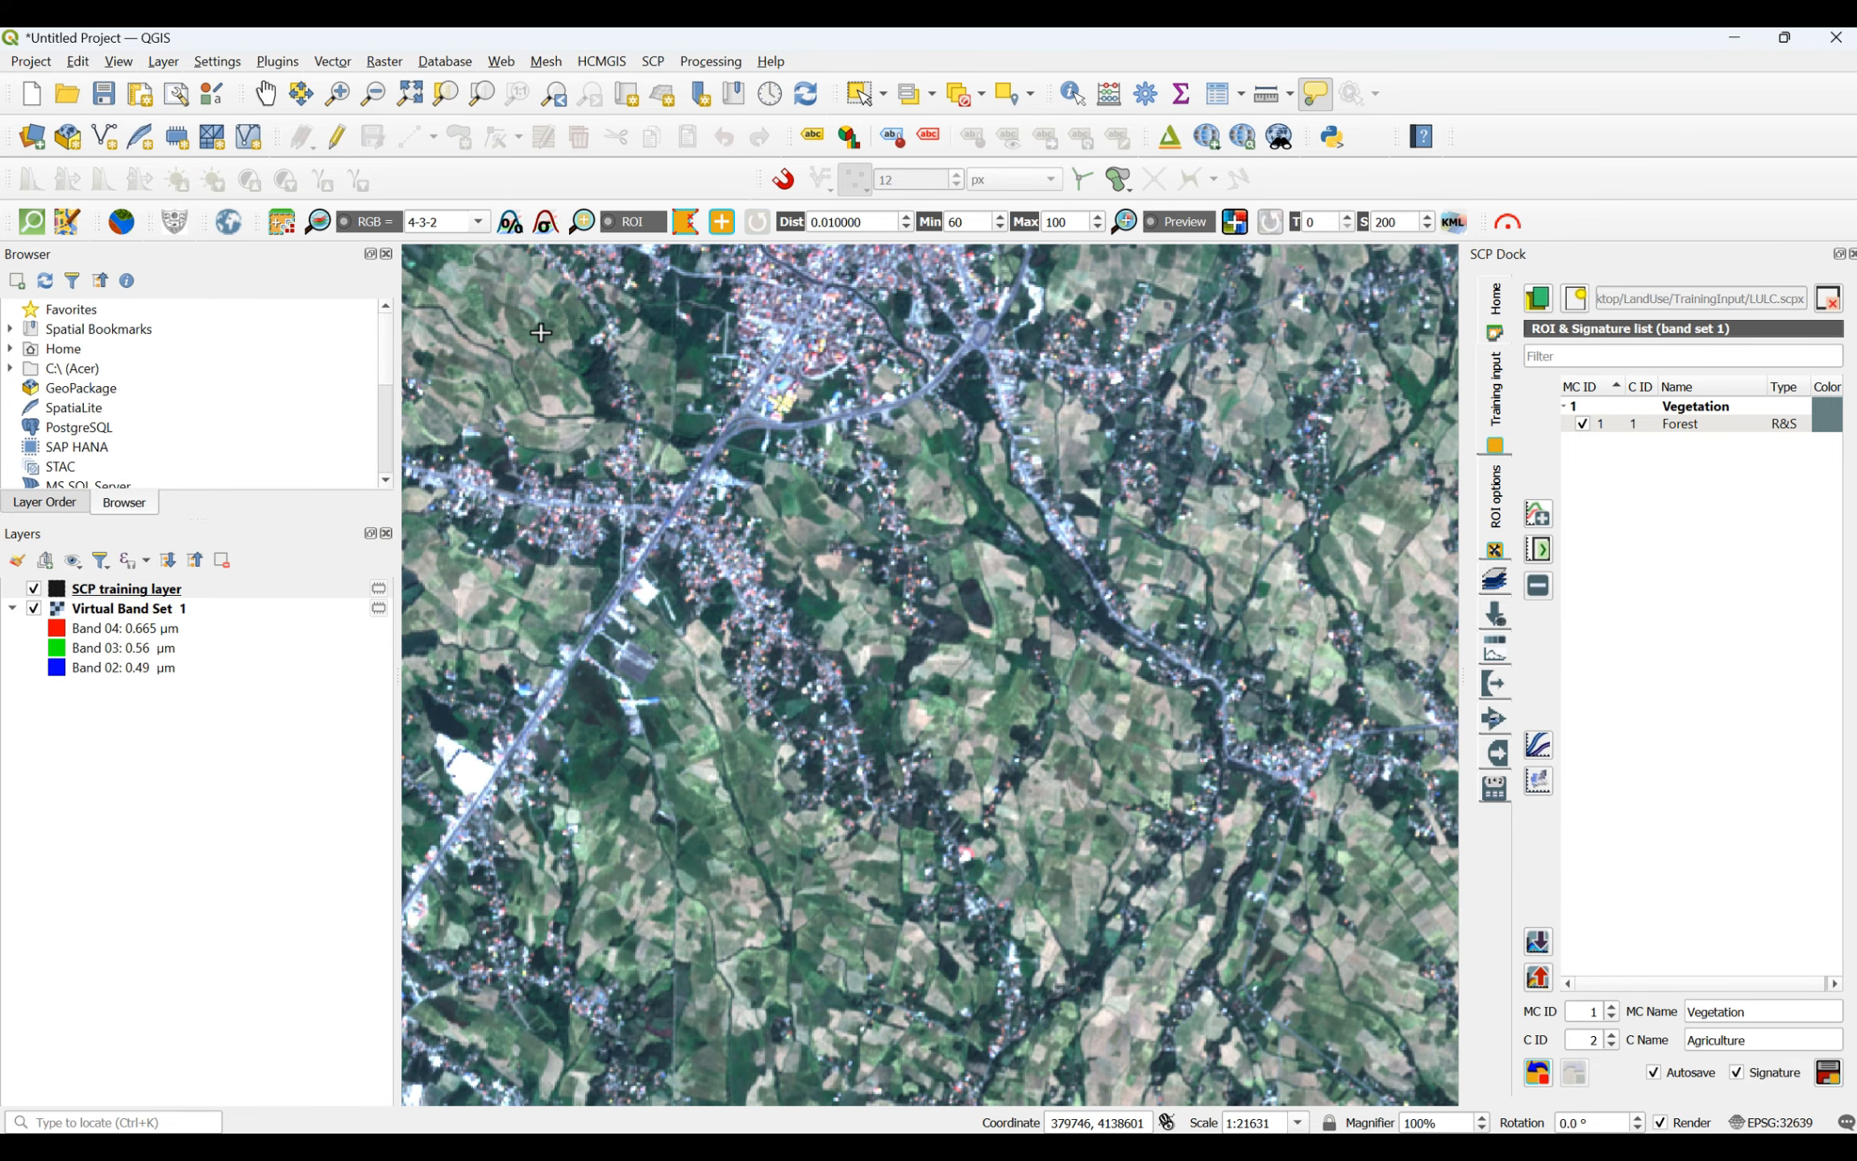
scroll(778, 603, up, 2)
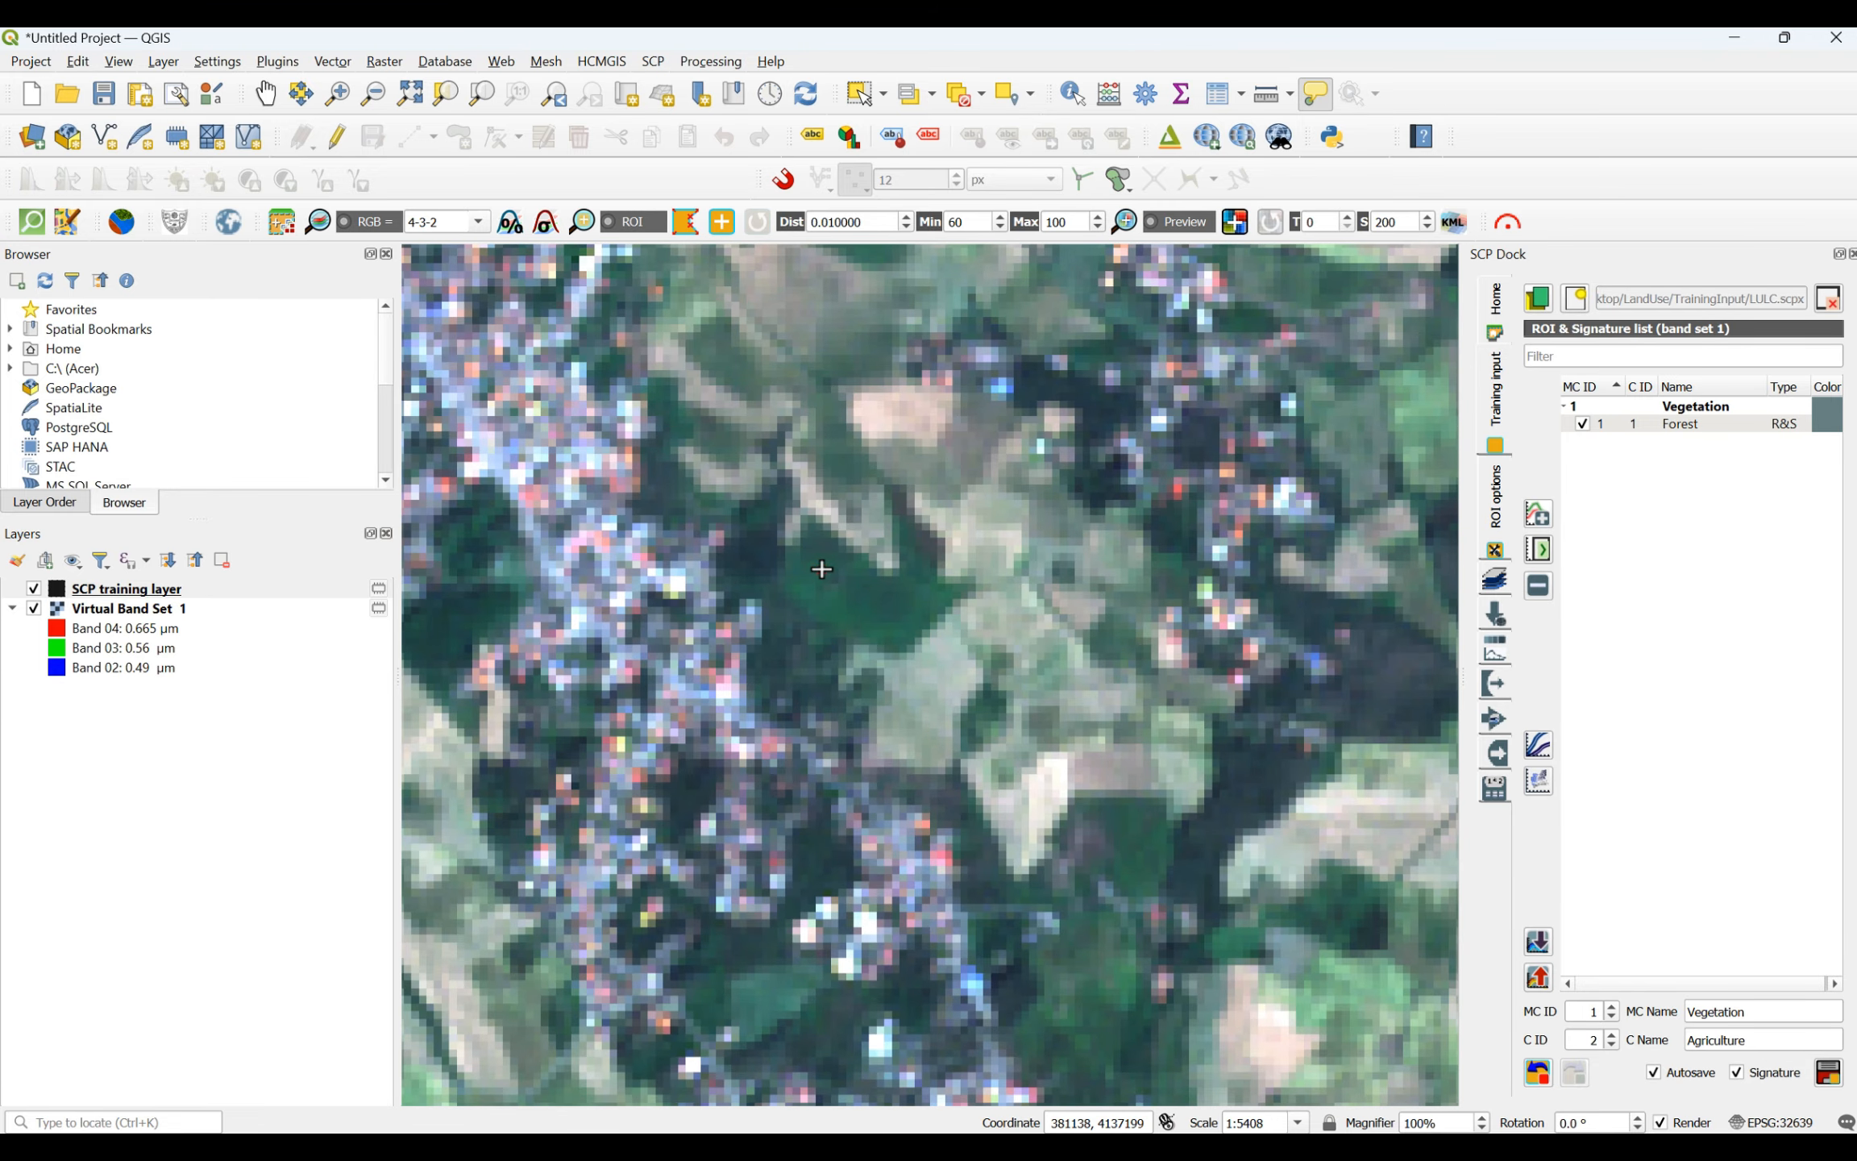
click(821, 569)
click(935, 600)
click(920, 625)
click(866, 626)
right_click(821, 575)
- Draw a four-sided agriculture ROI on the dark green field in the wedge between two roads, north of their junction in the western plain
scroll(838, 609, down, 6)
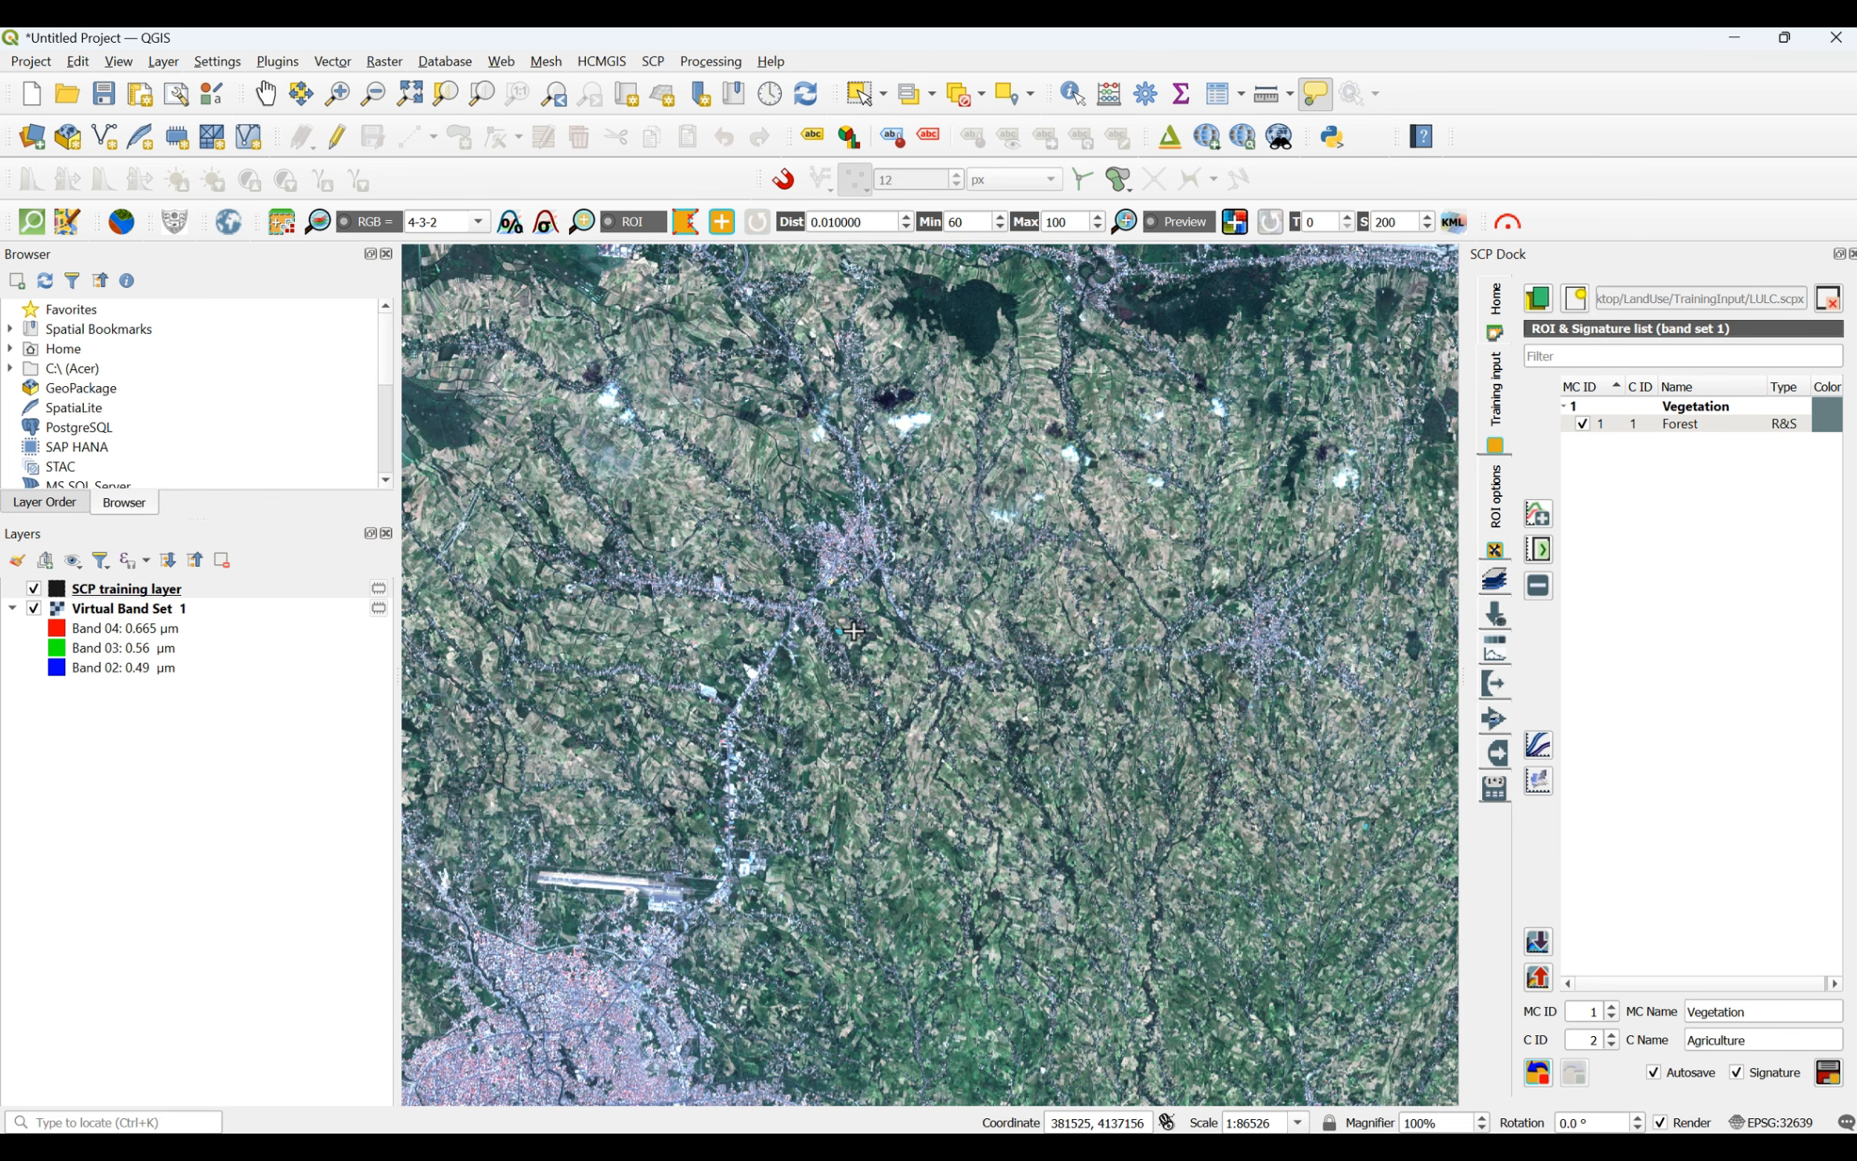
scroll(890, 660, down, 2)
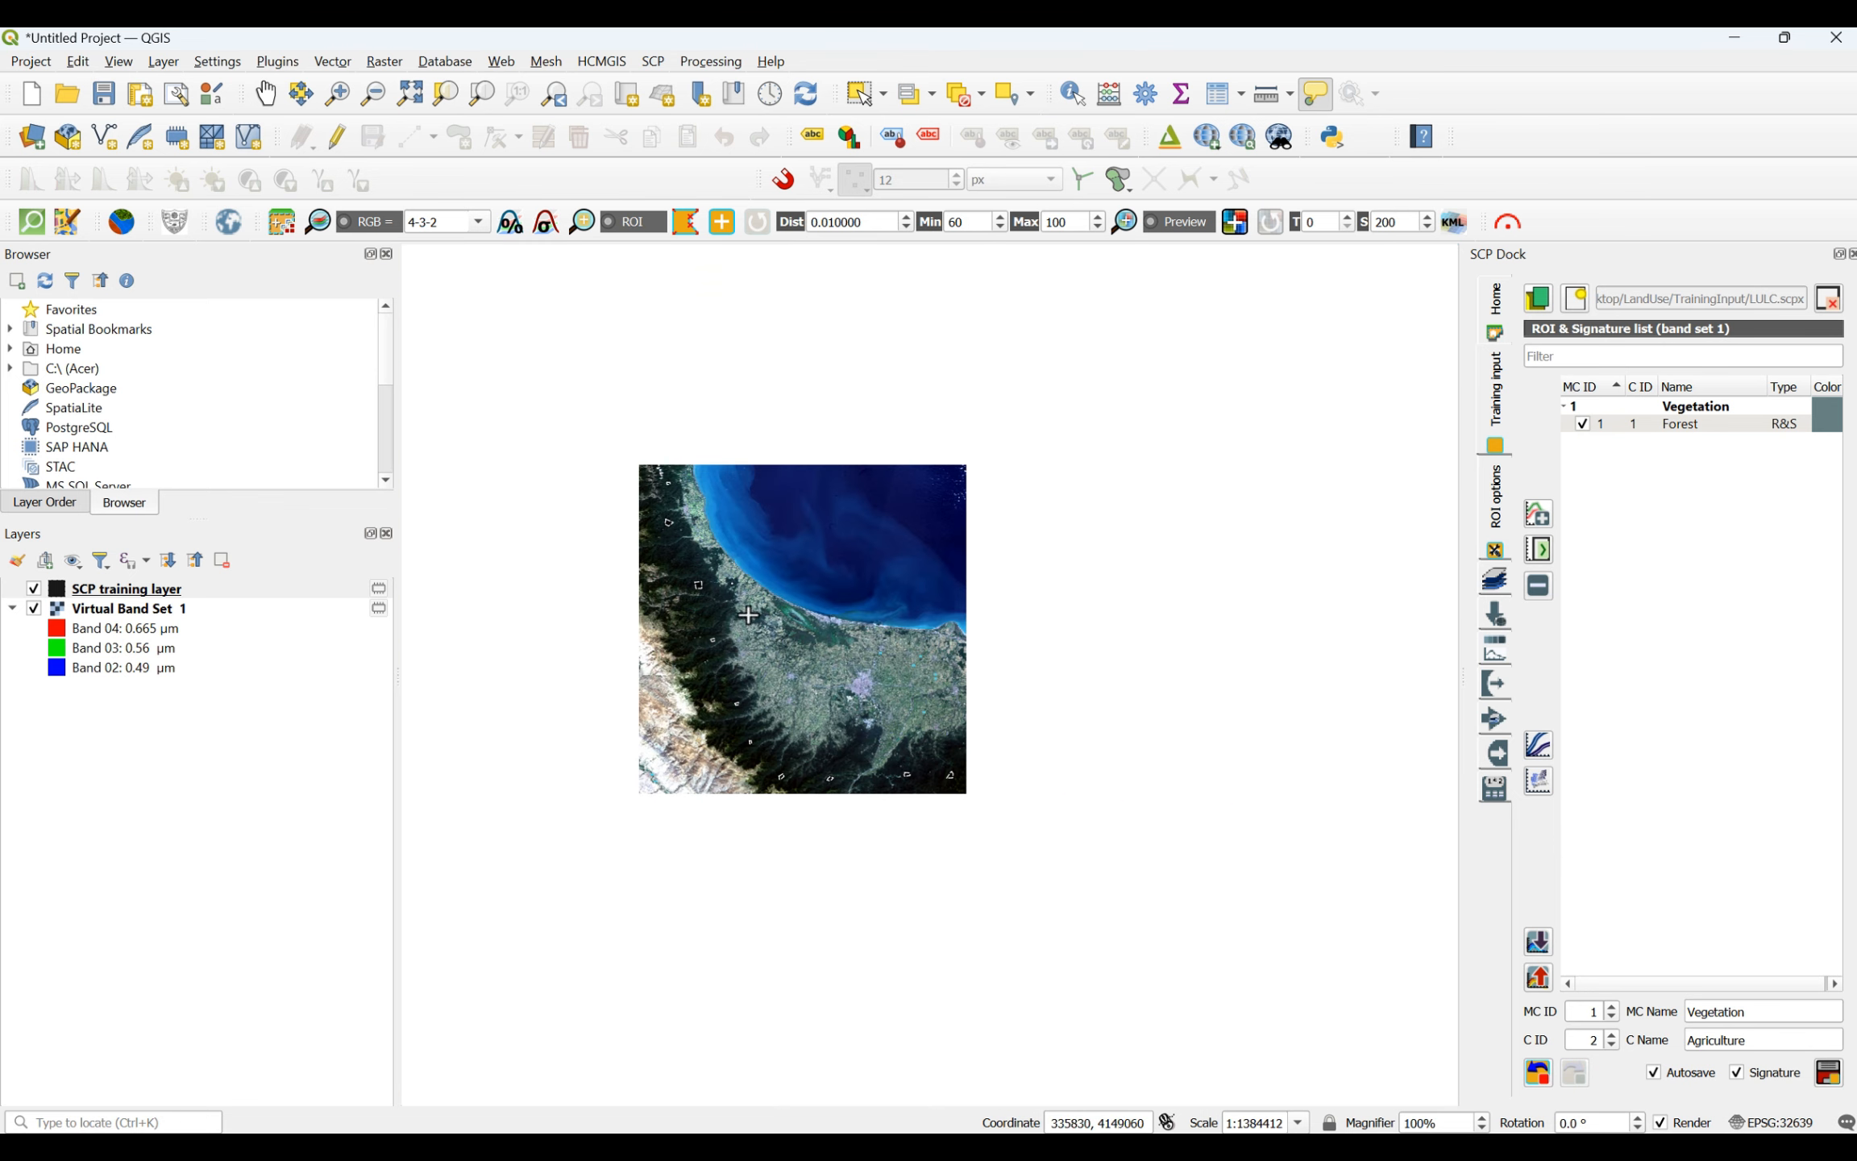
scroll(748, 615, up, 4)
scroll(695, 742, up, 2)
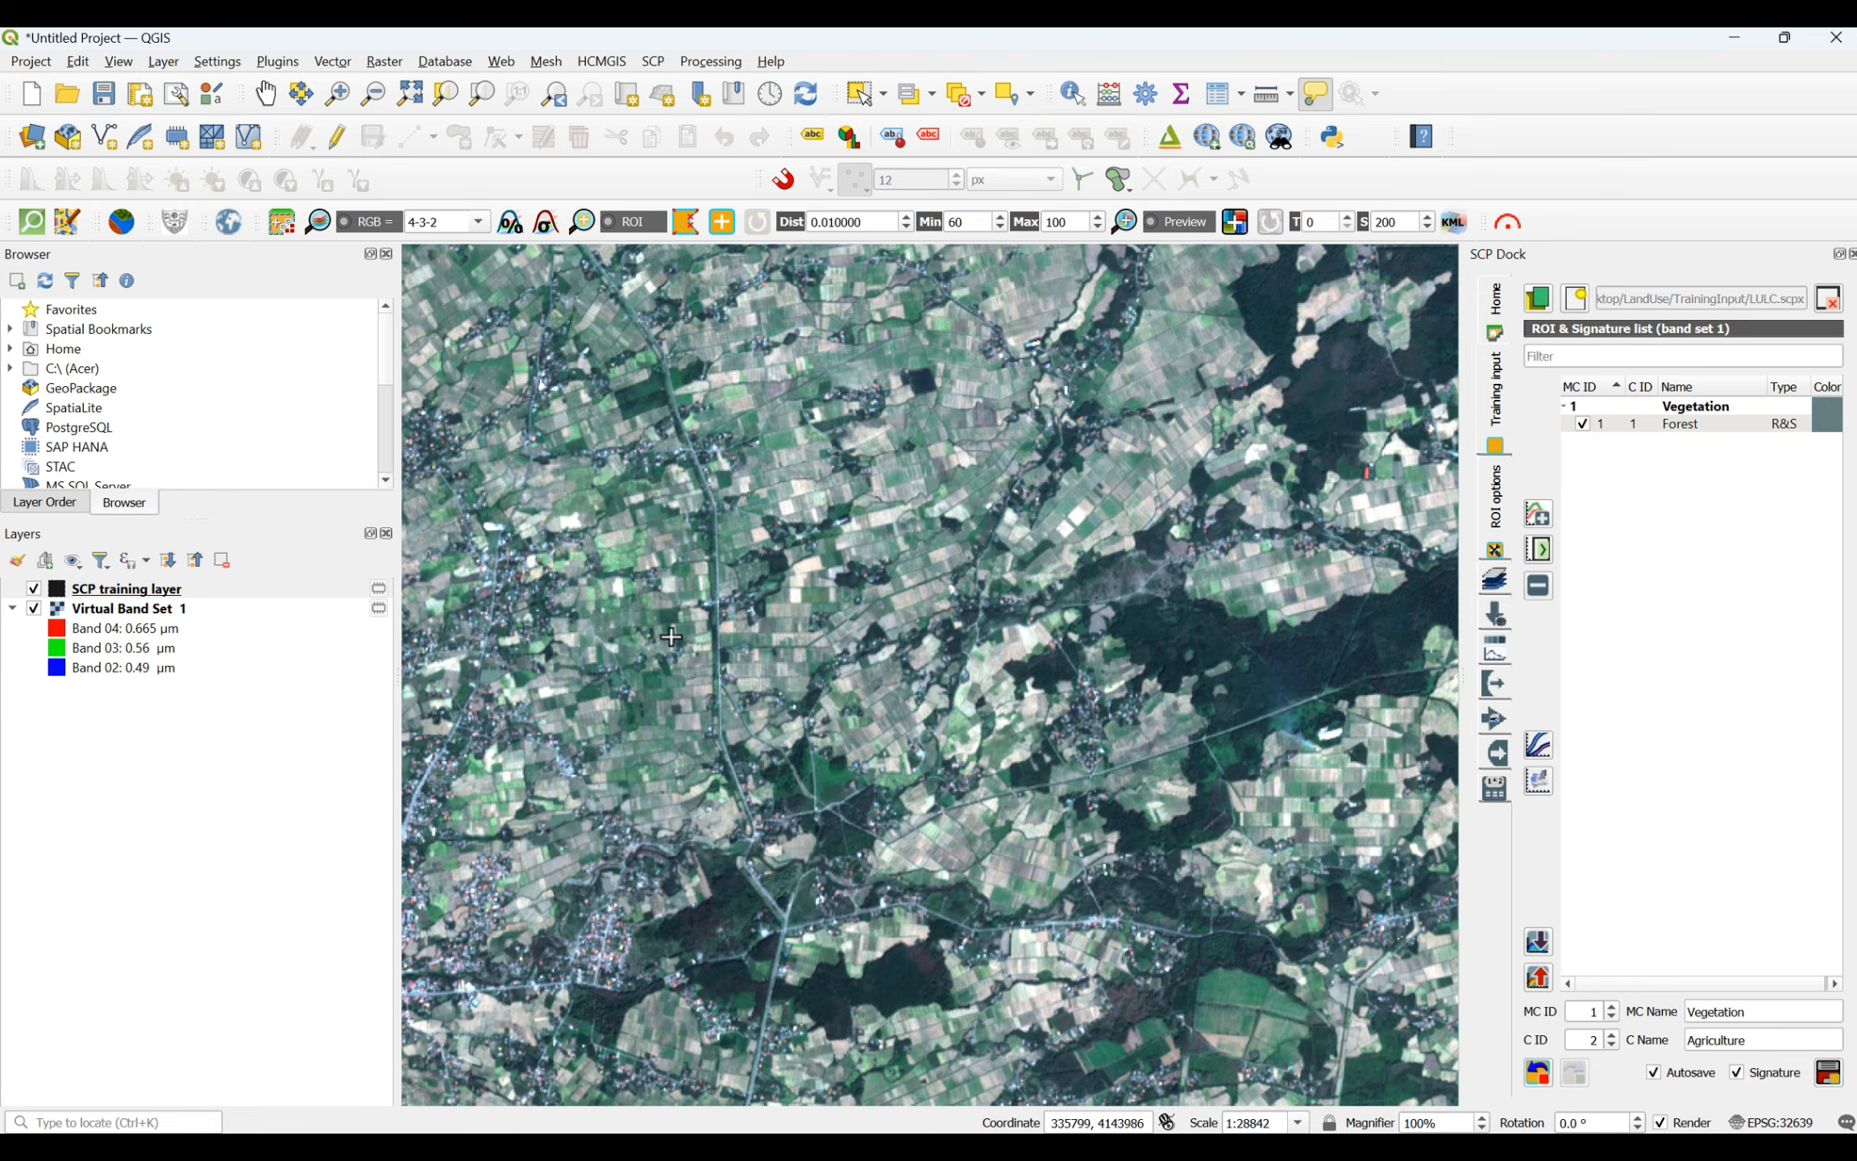
scroll(842, 790, up, 3)
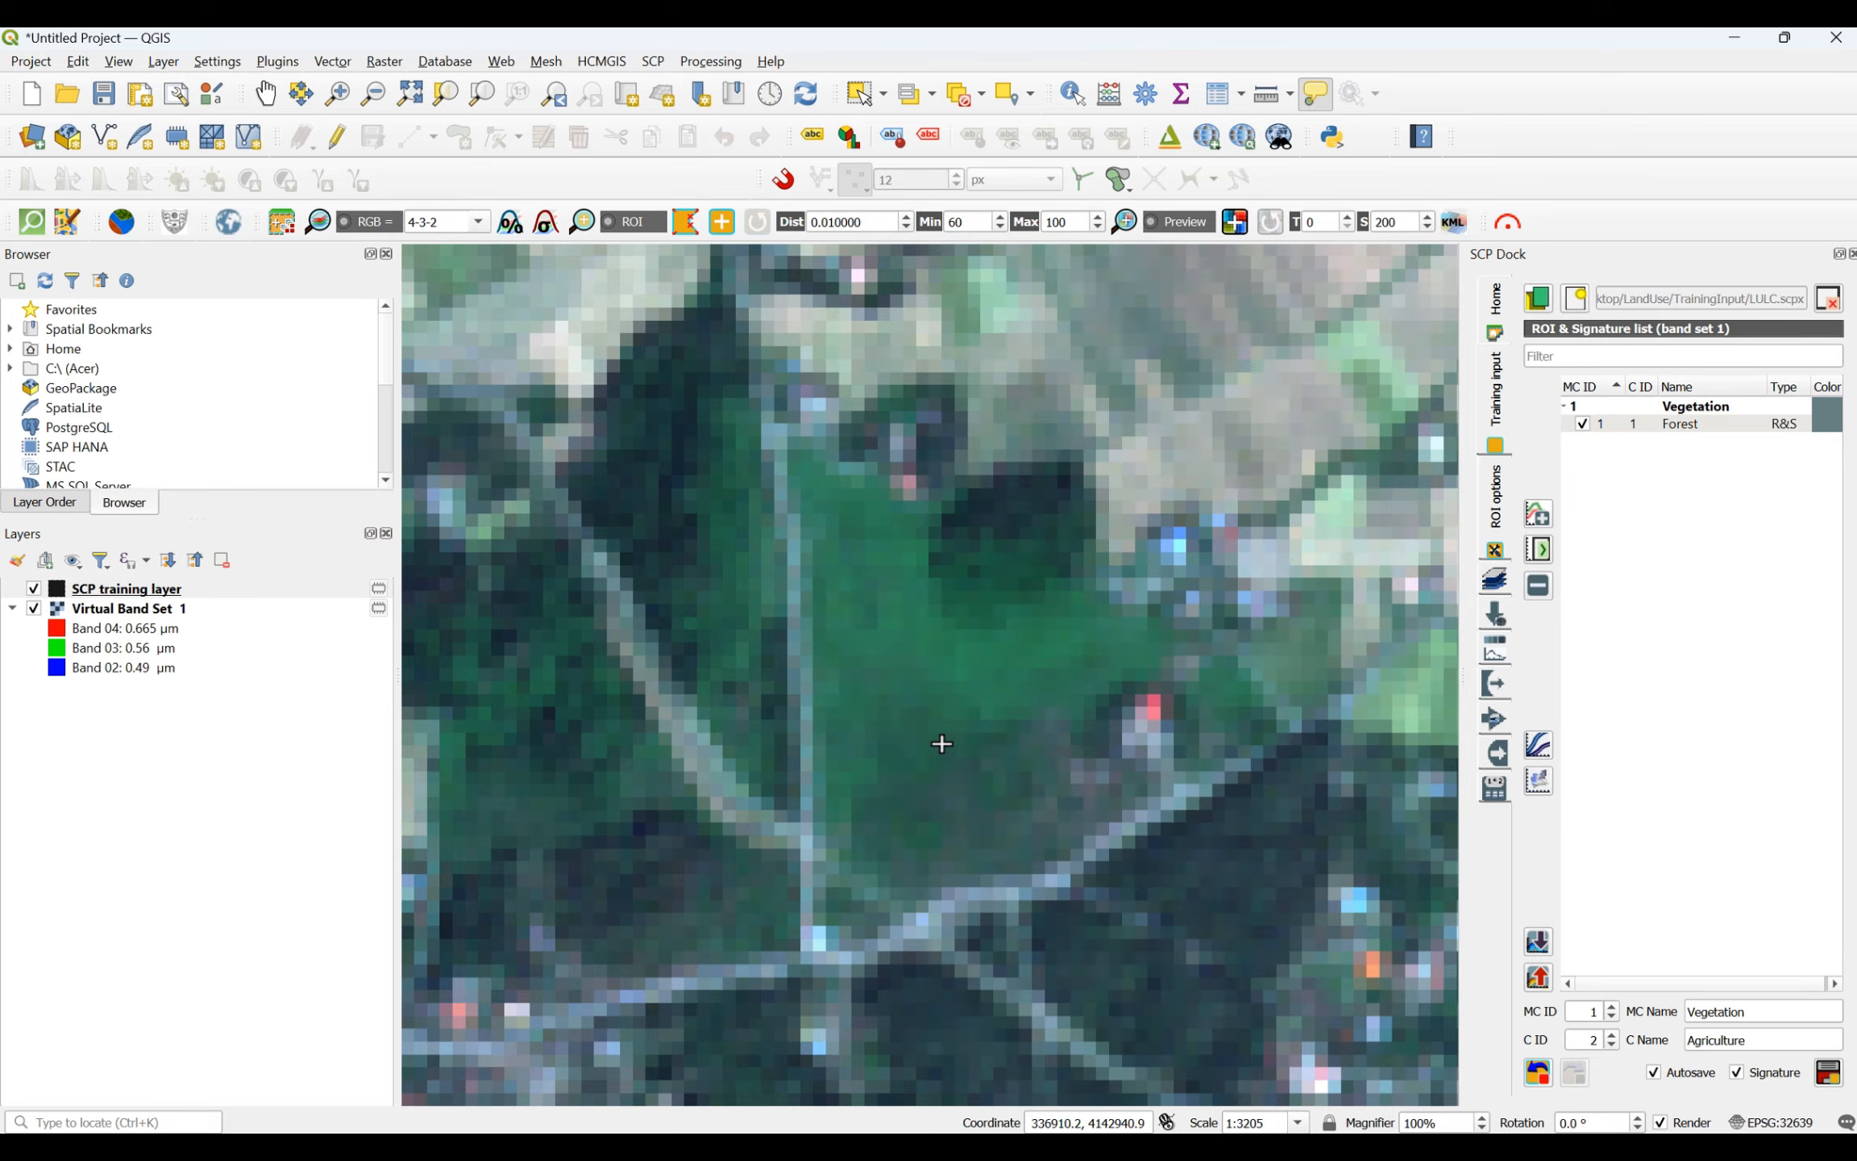
click(1083, 679)
click(980, 728)
click(889, 726)
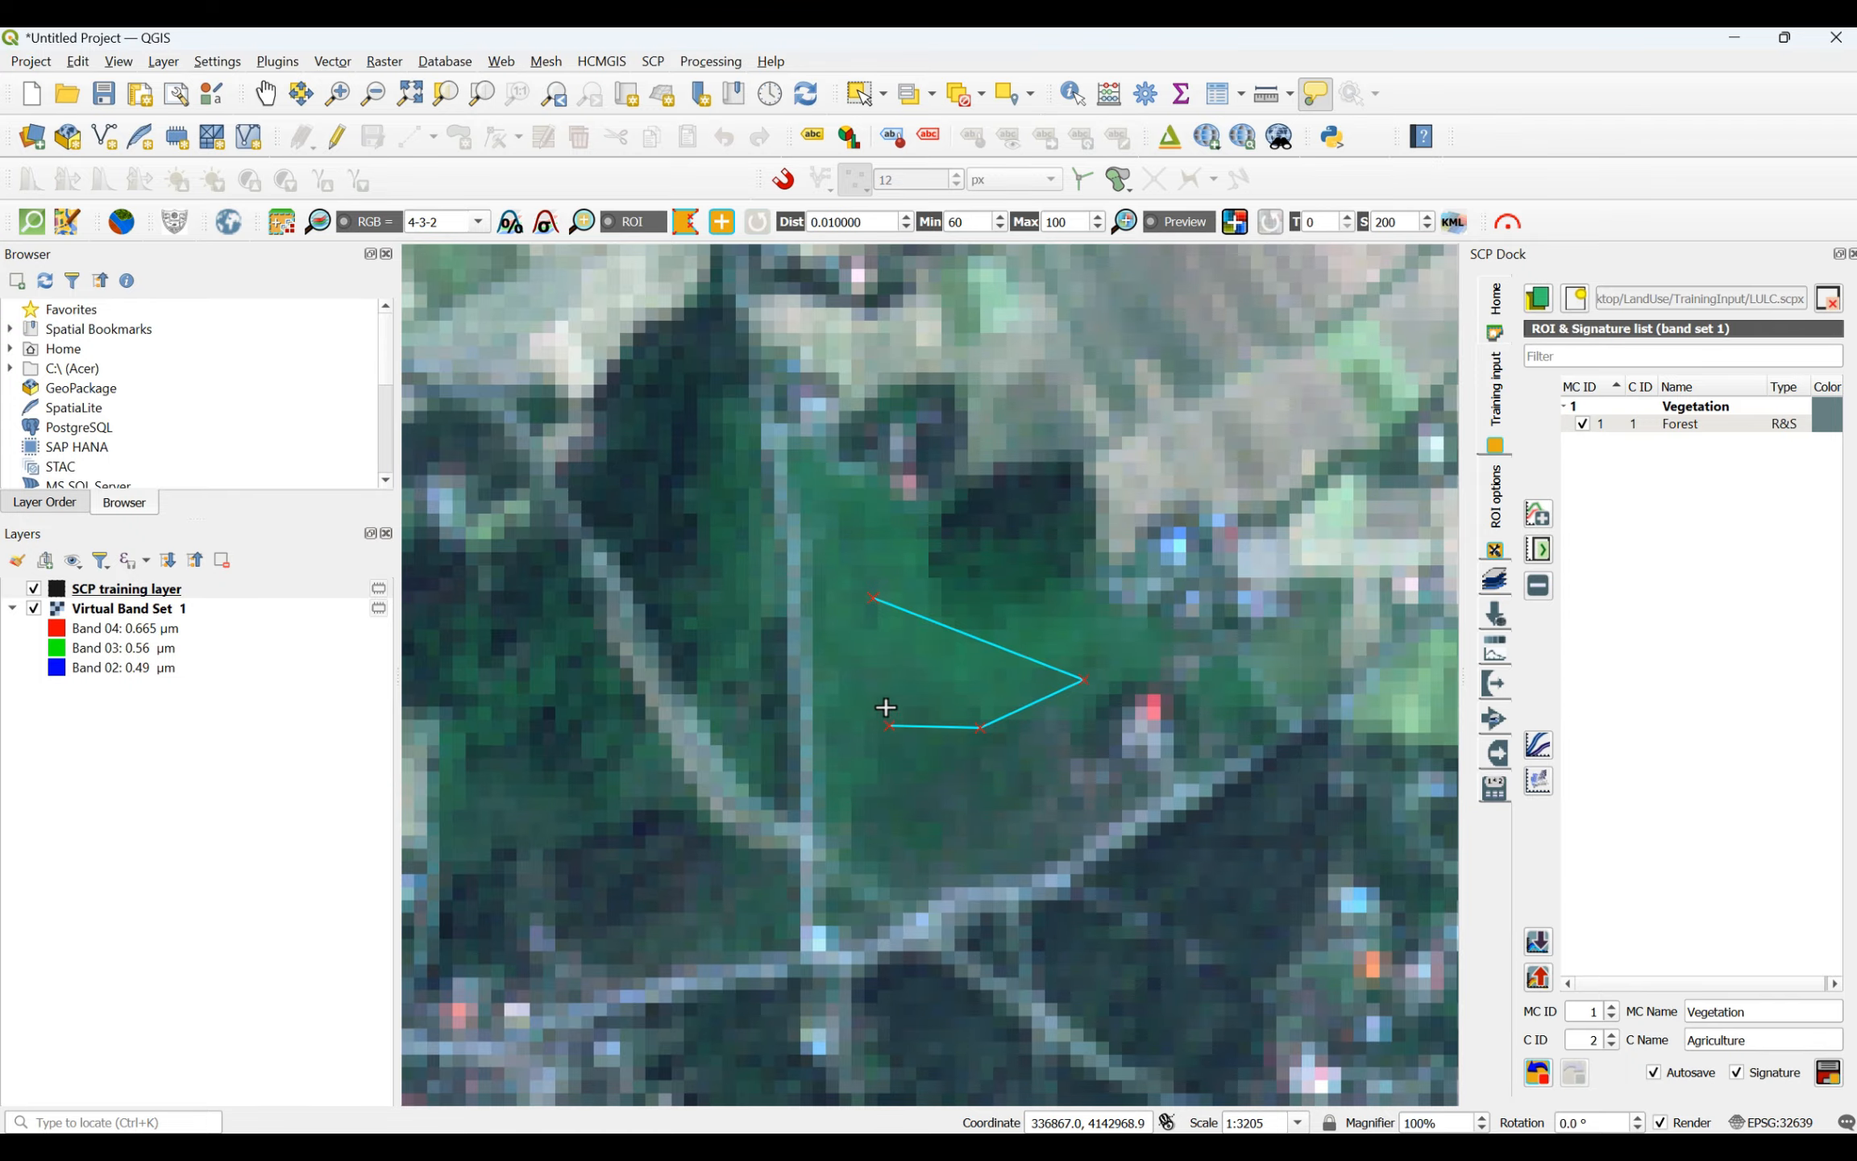
right_click(876, 609)
- Draw a small four-sided agriculture ROI inside the dark green square plot just northwest of the bright white plot
scroll(863, 858, down, 4)
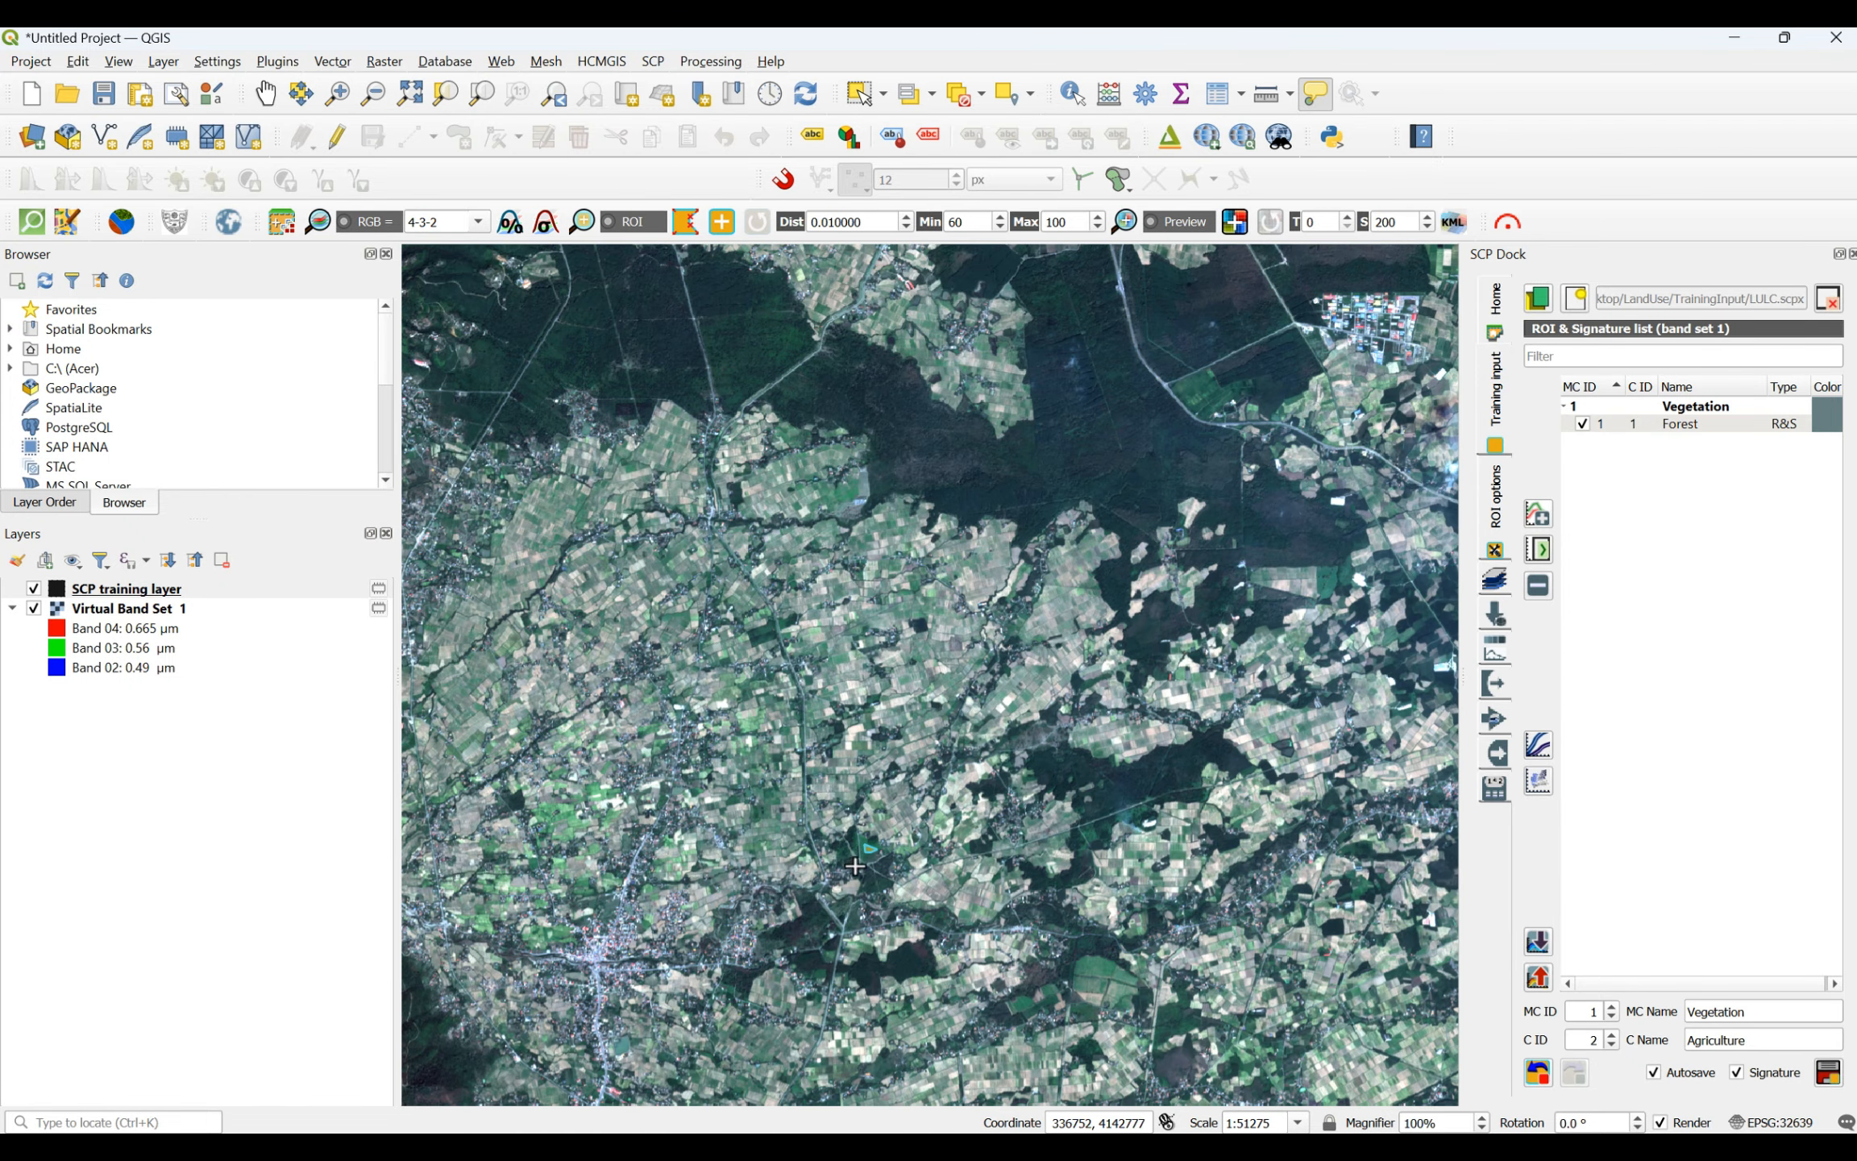
scroll(791, 492, up, 4)
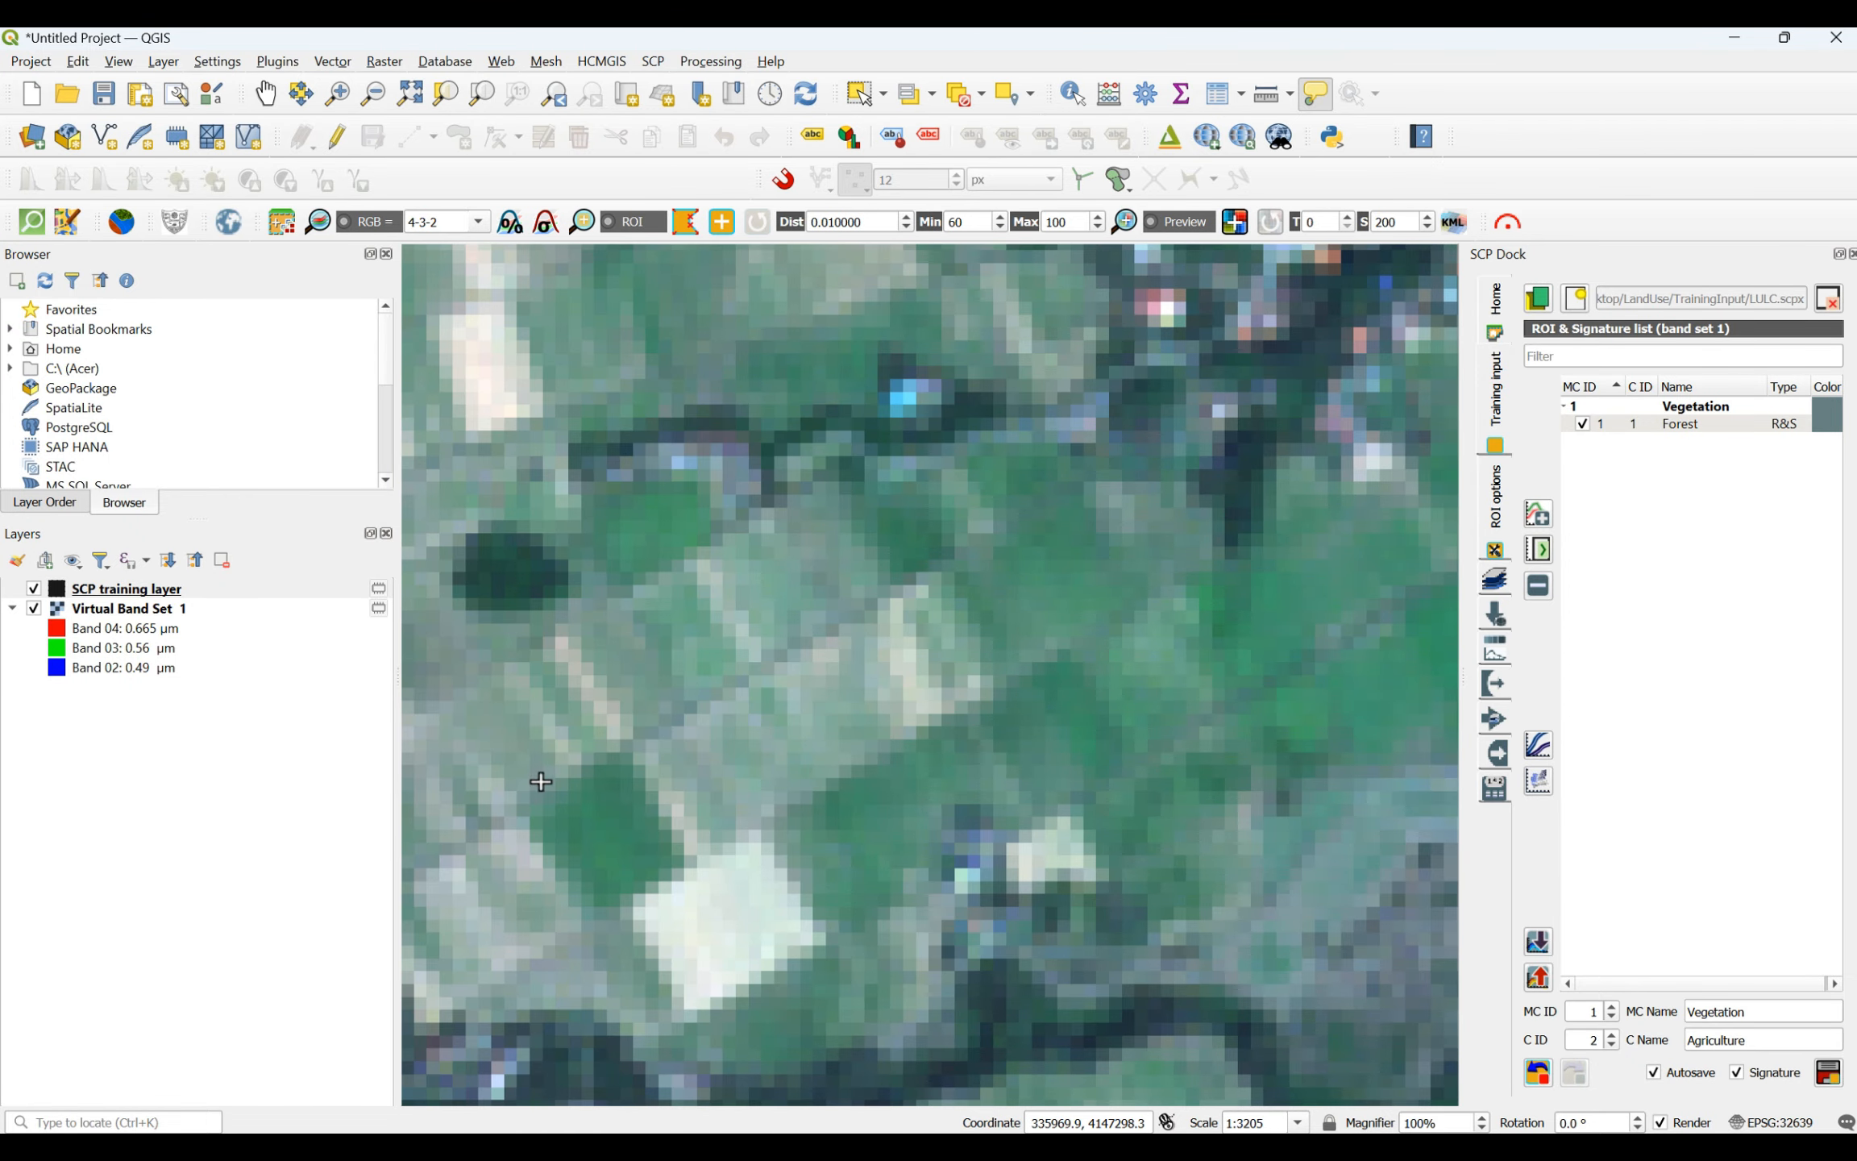
click(569, 814)
click(599, 798)
click(635, 853)
click(606, 871)
right_click(573, 809)
- Draw a four-sided agriculture ROI in the bright green strip just south of the dark pond near the coast
scroll(606, 814, down, 3)
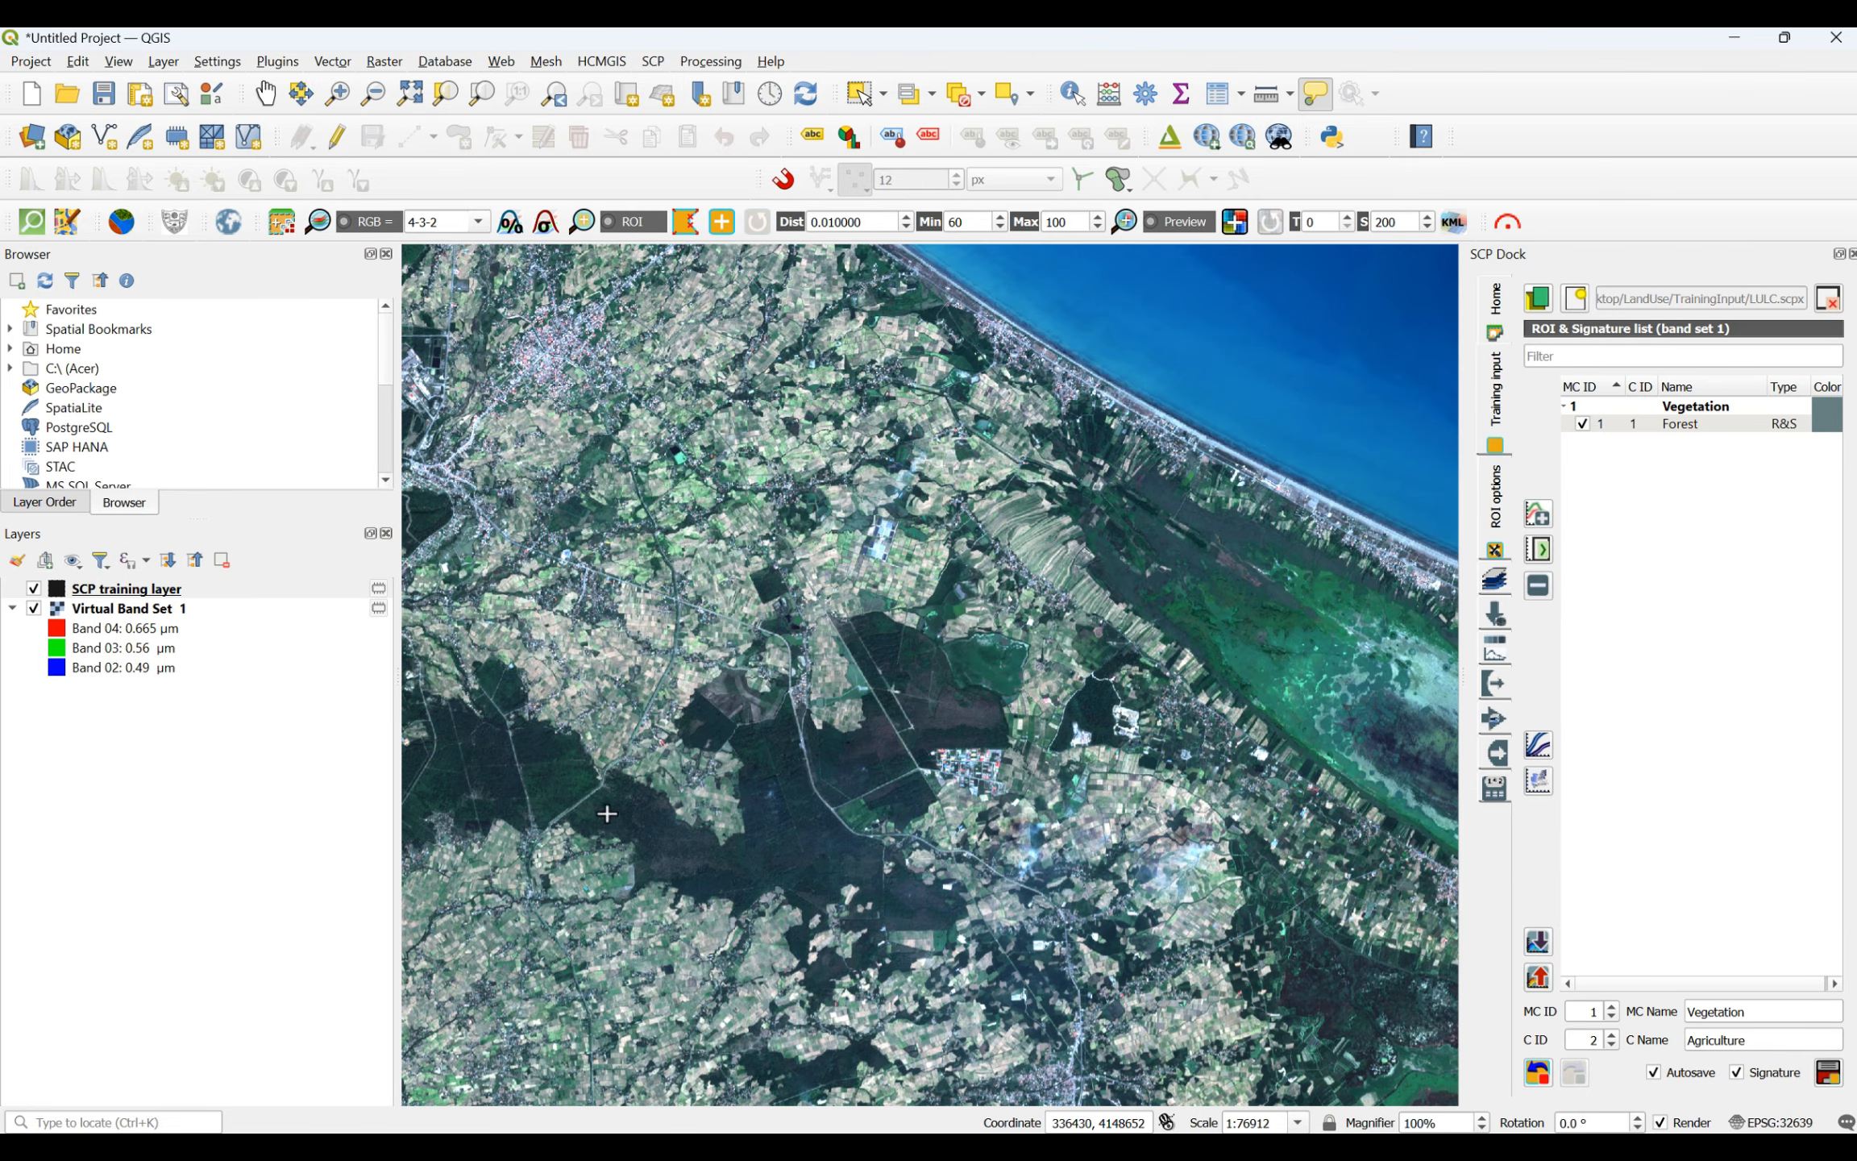
scroll(890, 294, up, 1)
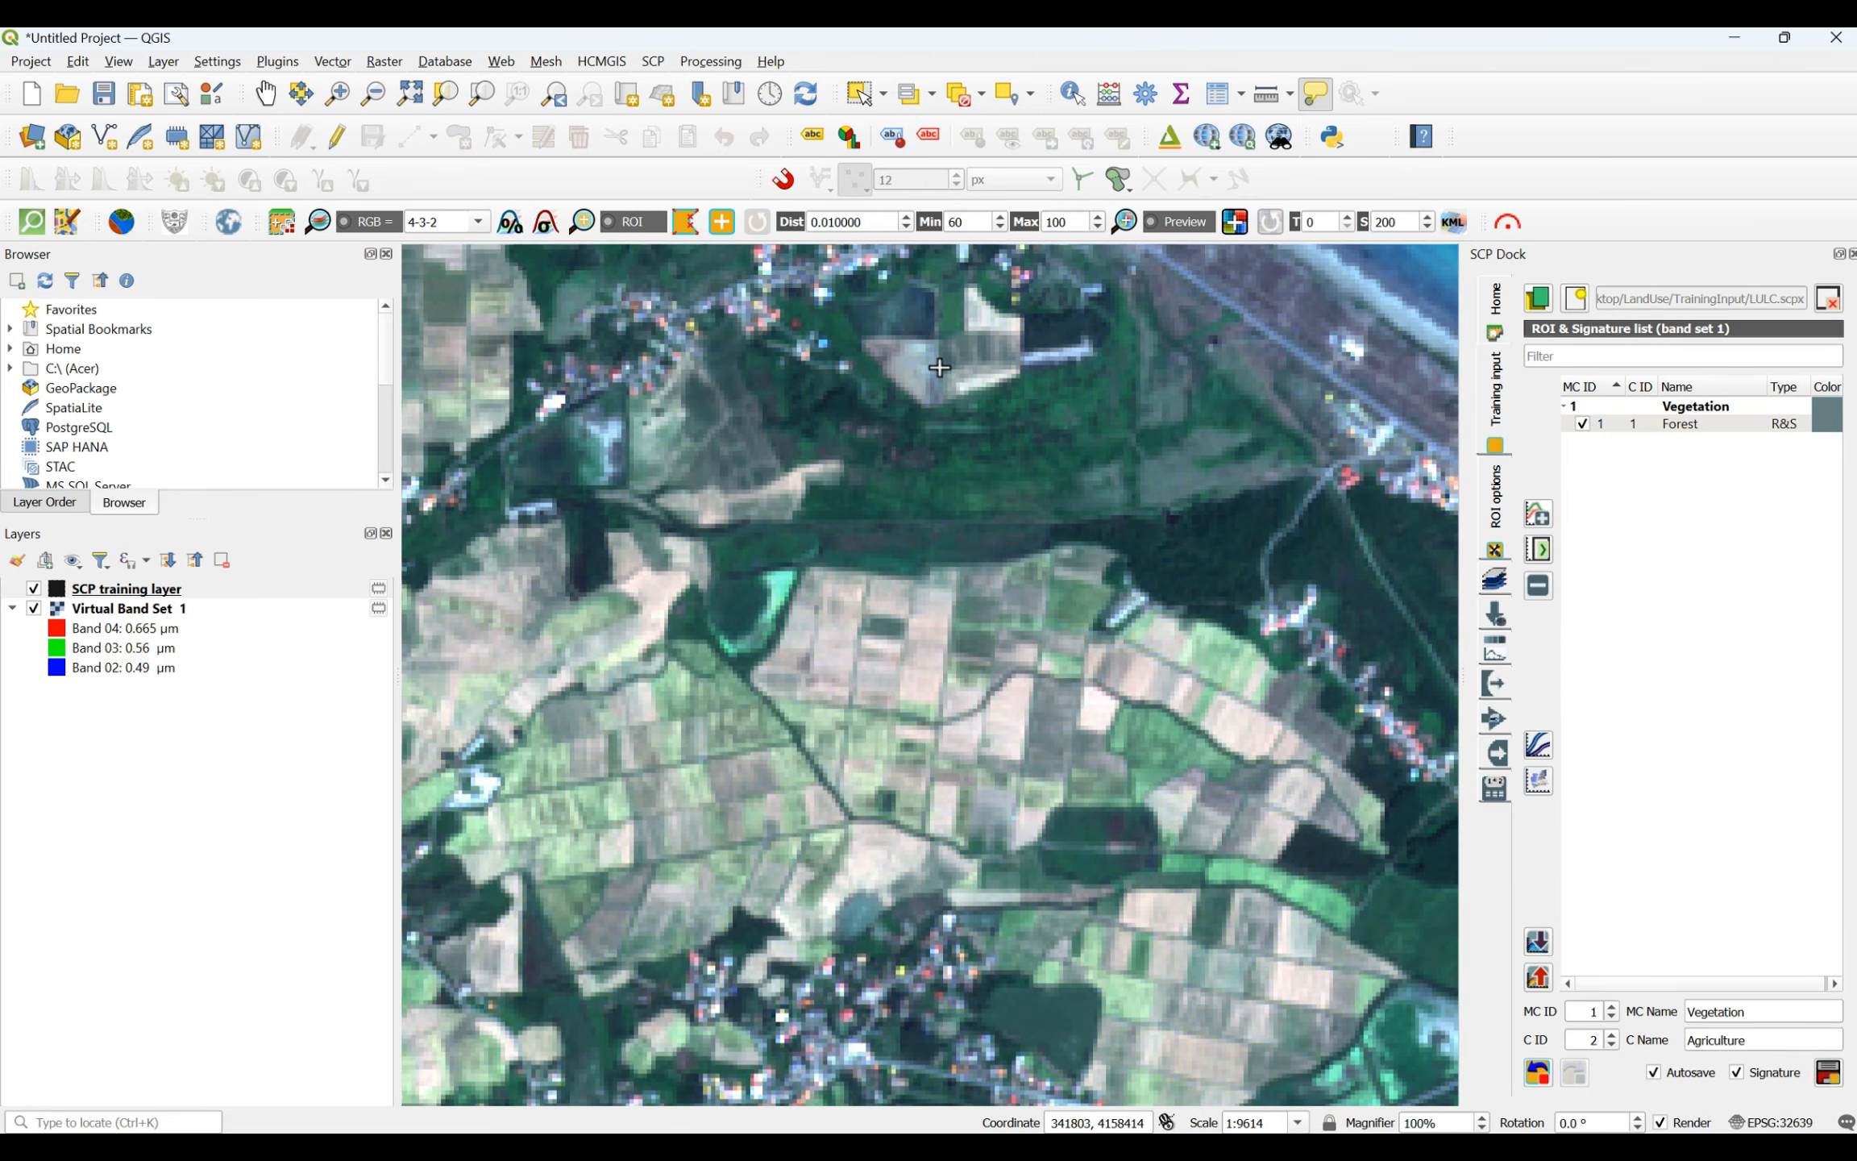
scroll(1290, 895, up, 3)
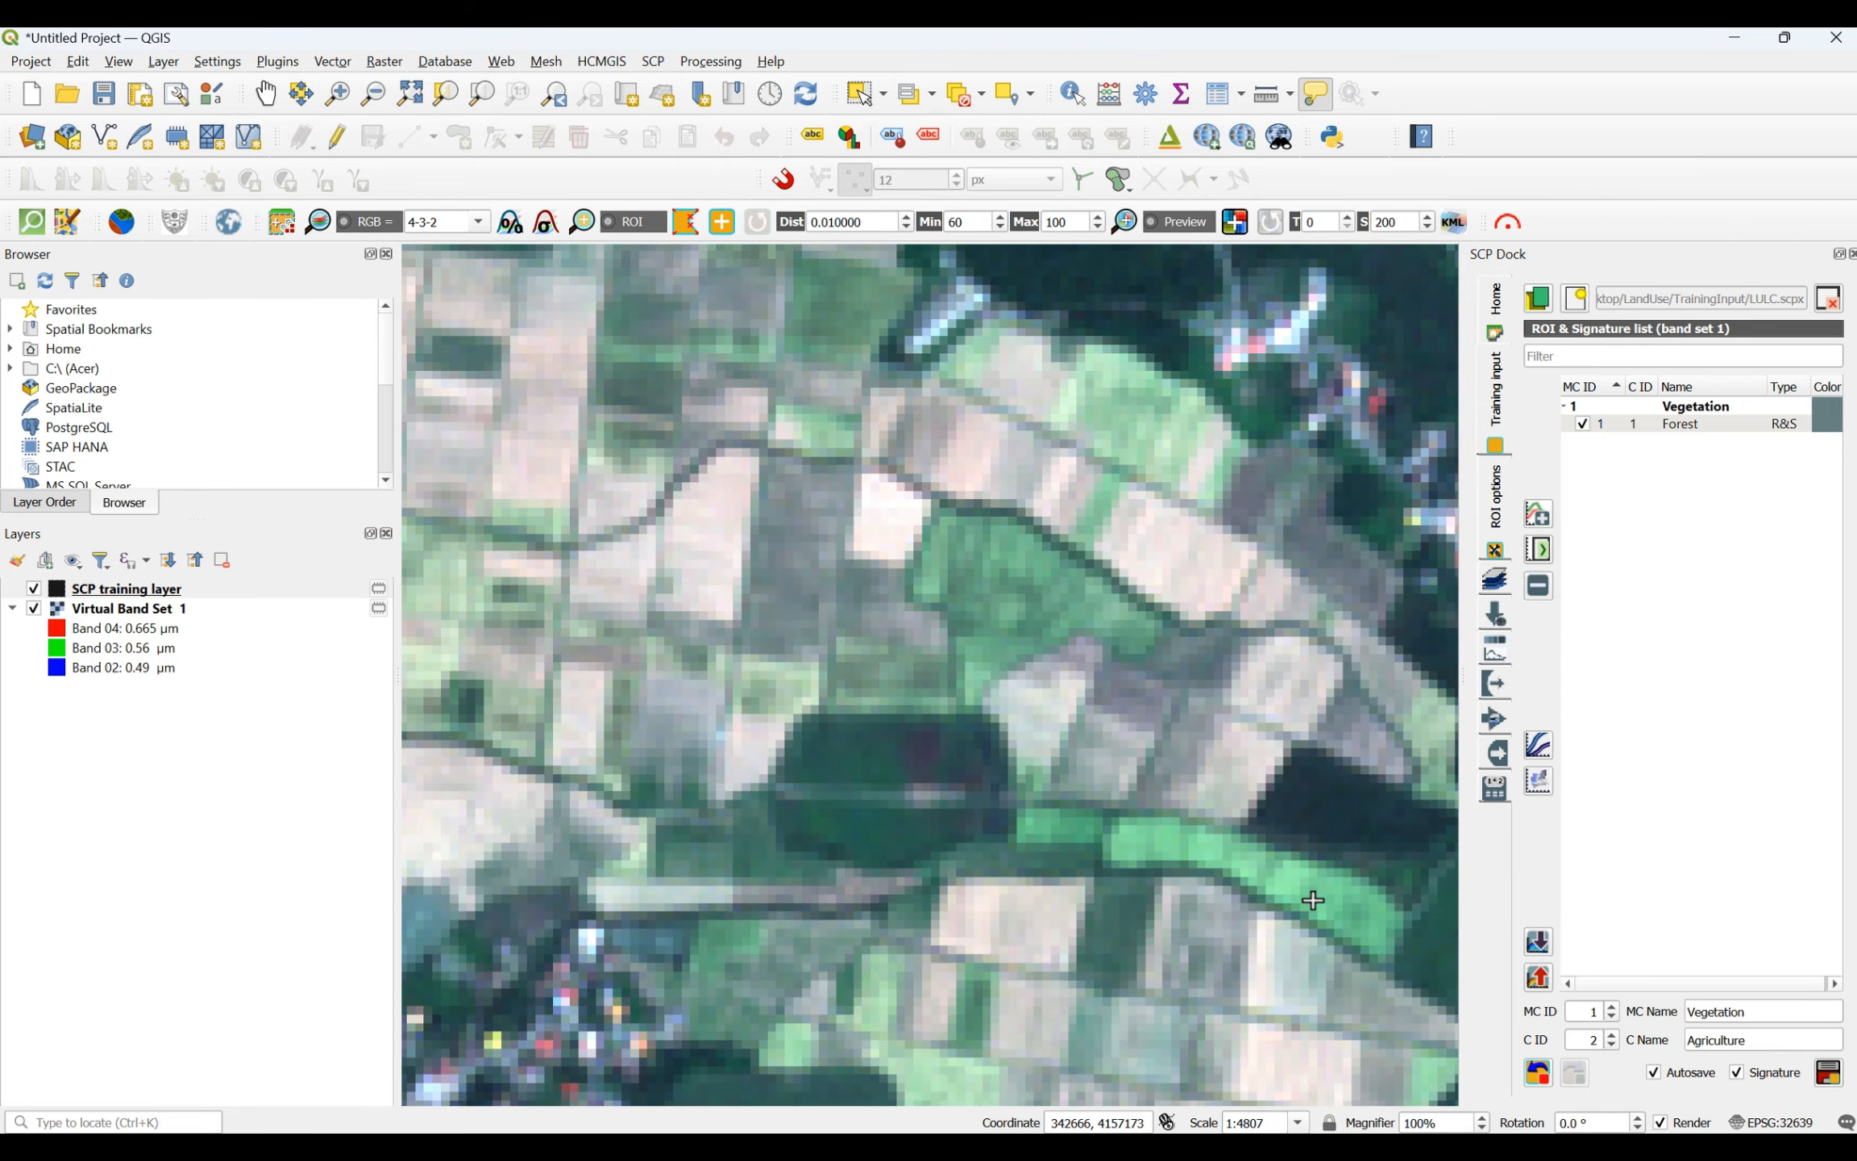
click(1064, 708)
click(1353, 809)
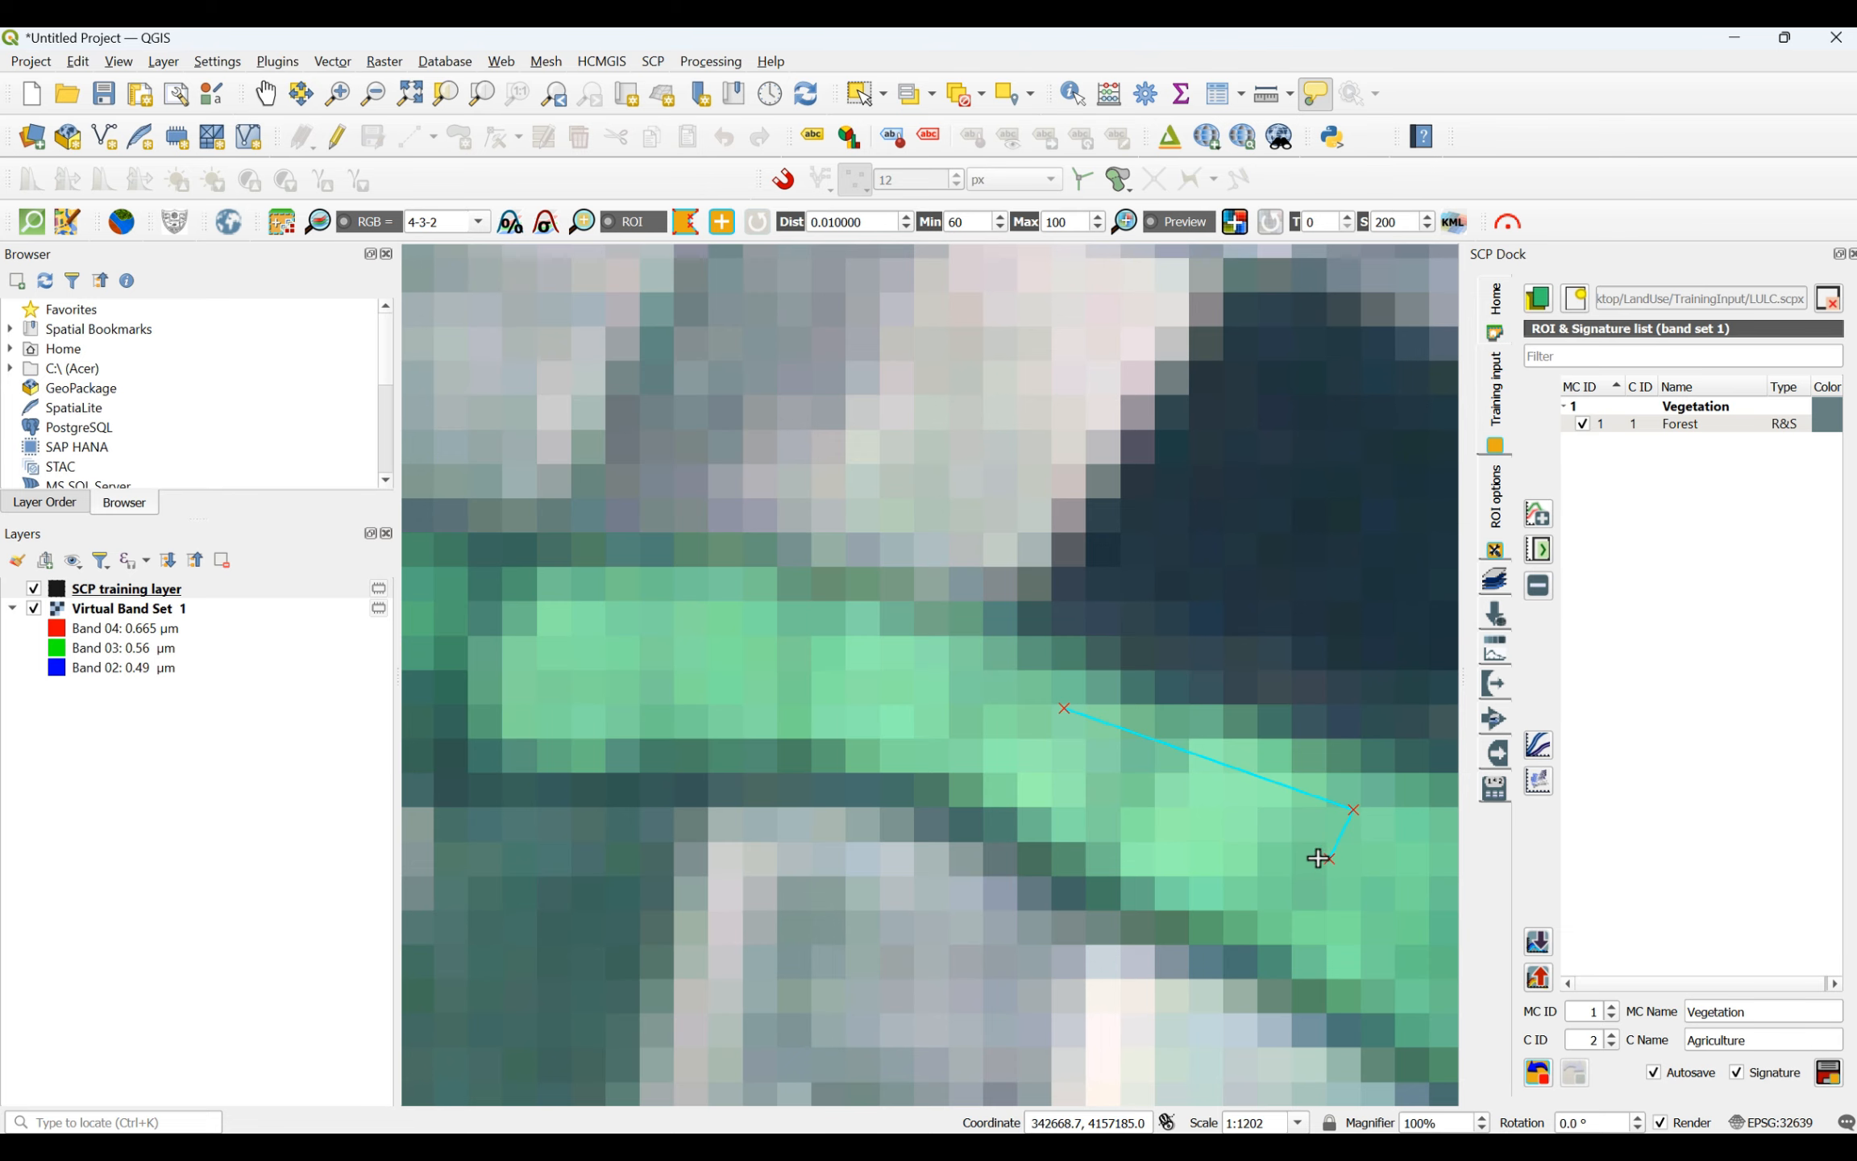
click(1330, 859)
click(1188, 852)
right_click(1063, 722)
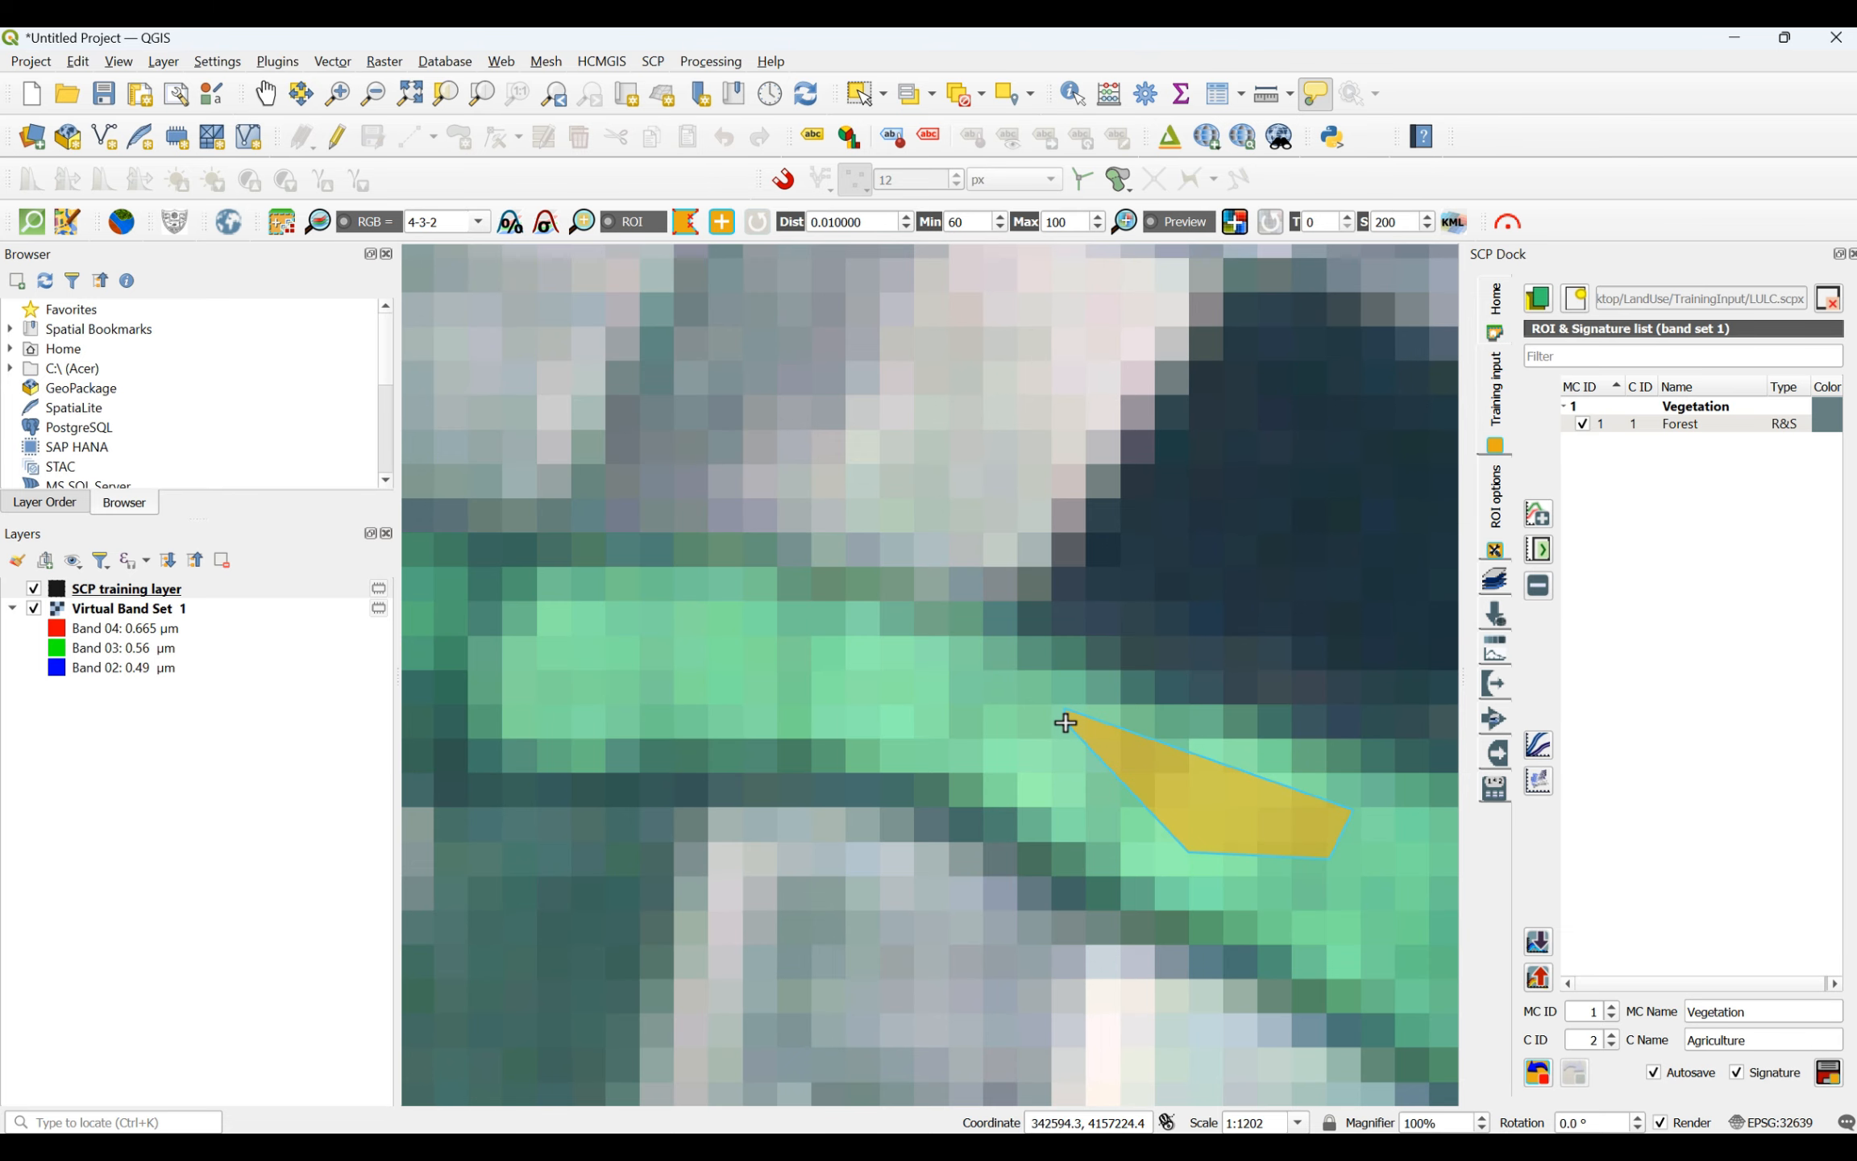
- Draw a four-sided agriculture ROI on the triangular light green field northwest of the coastal village
scroll(1064, 836, down, 6)
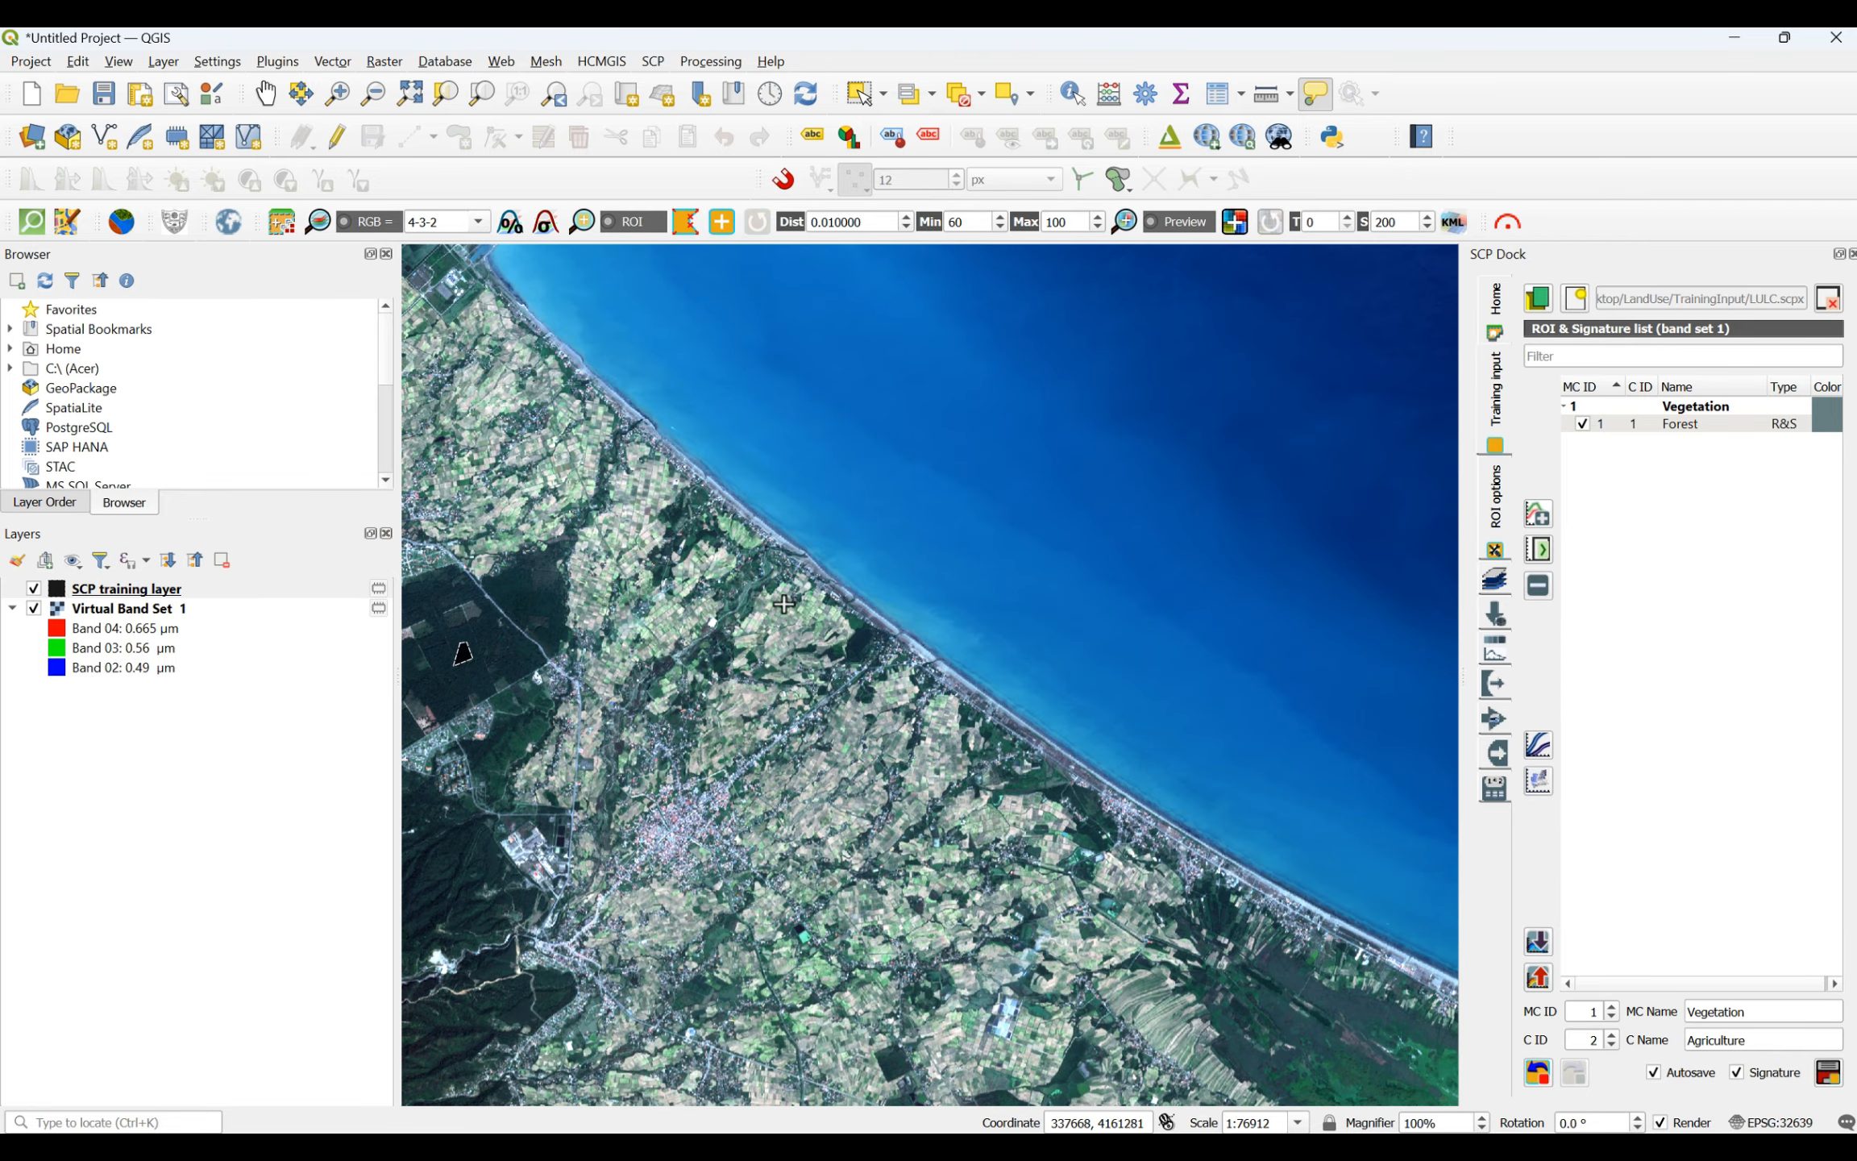
scroll(487, 367, up, 3)
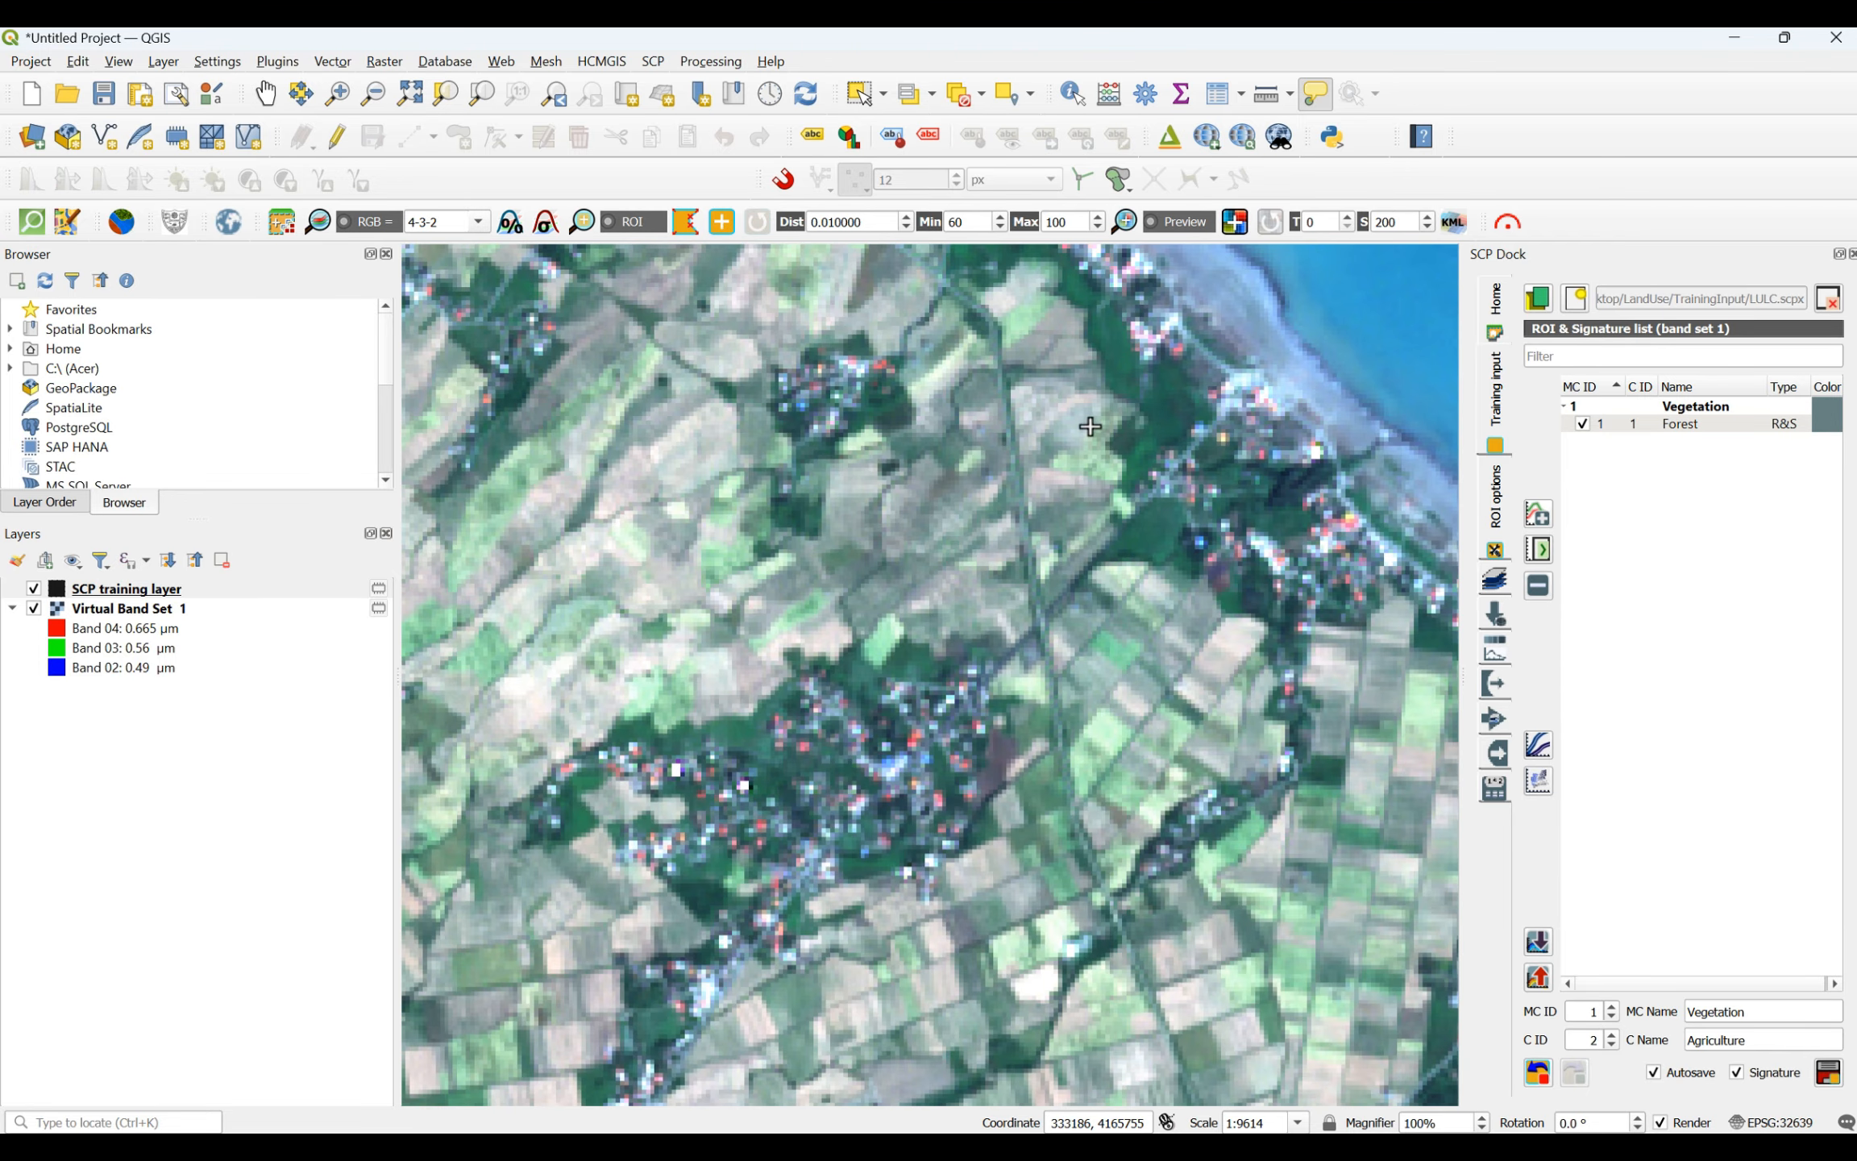
scroll(431, 664, up, 2)
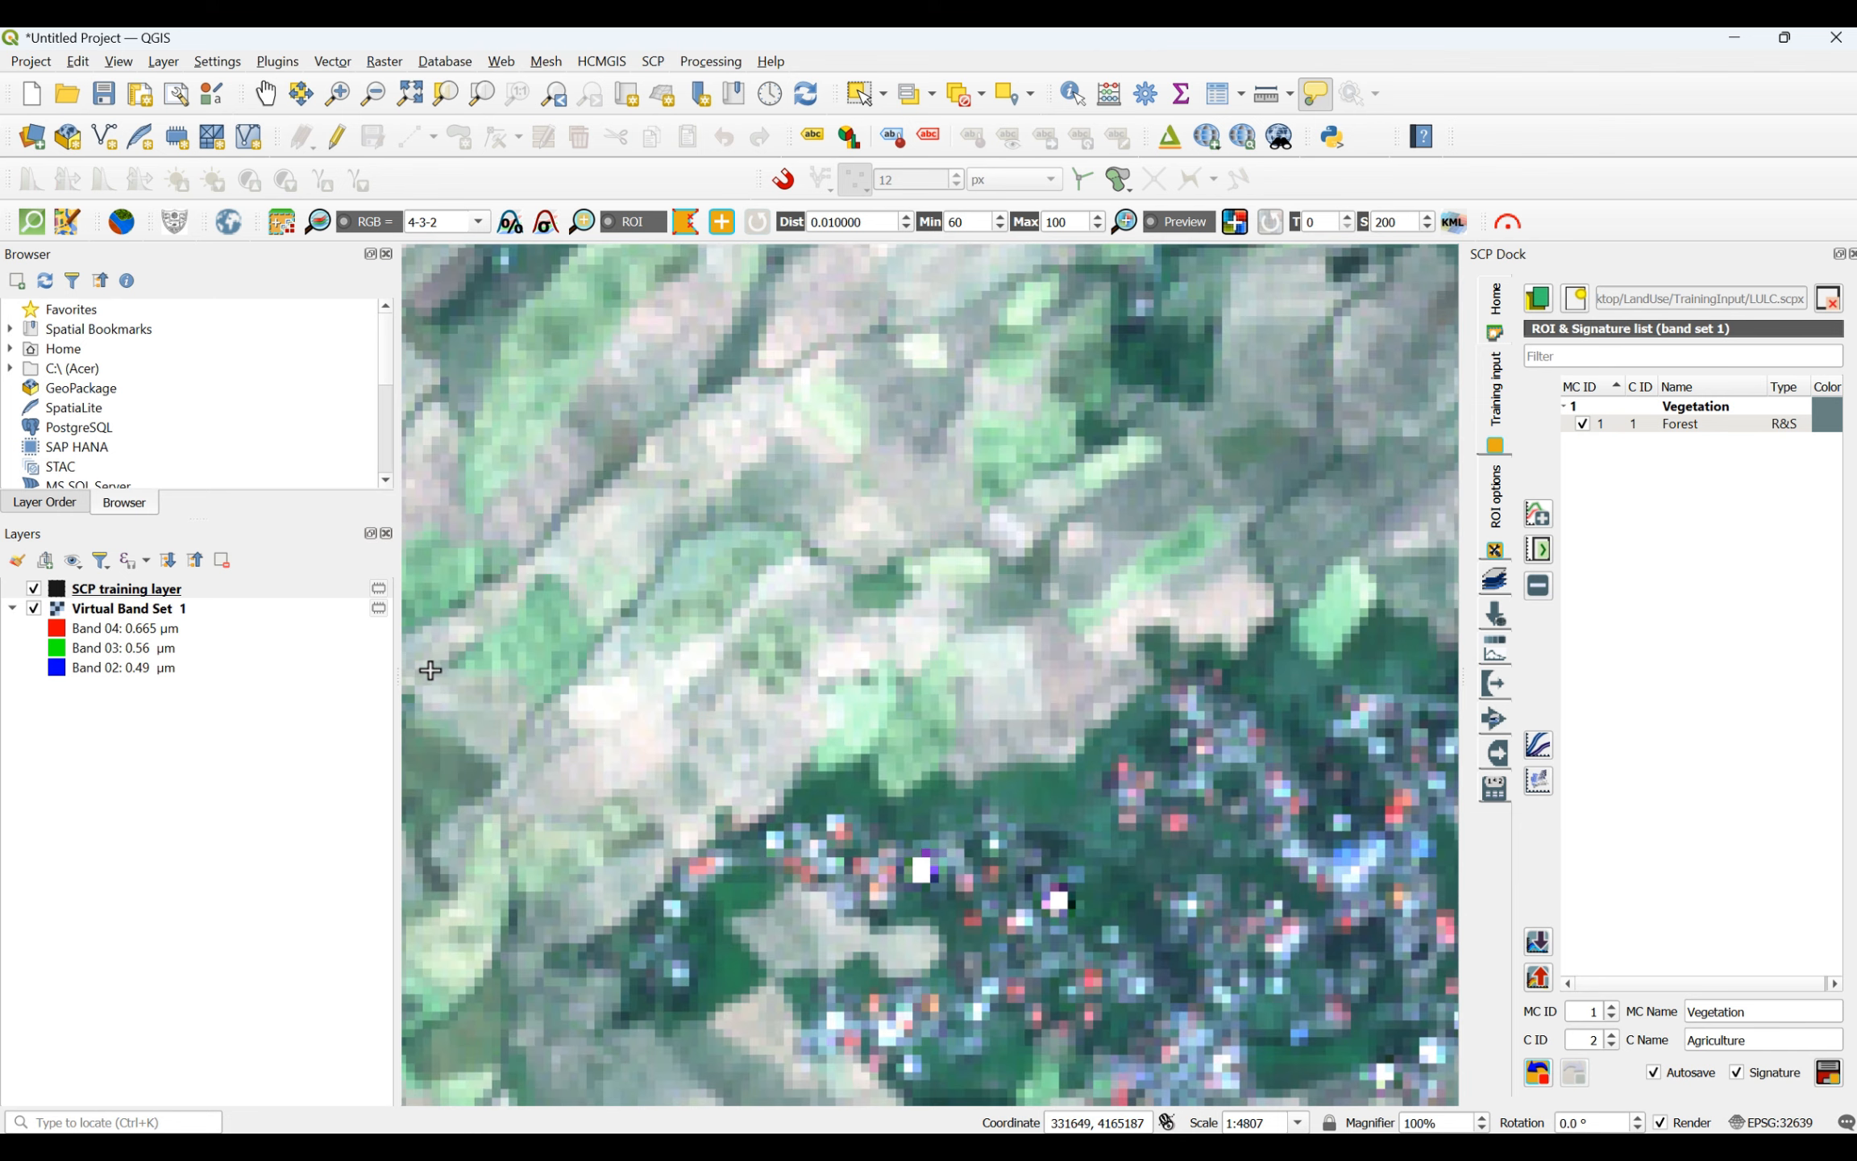
click(583, 597)
click(649, 561)
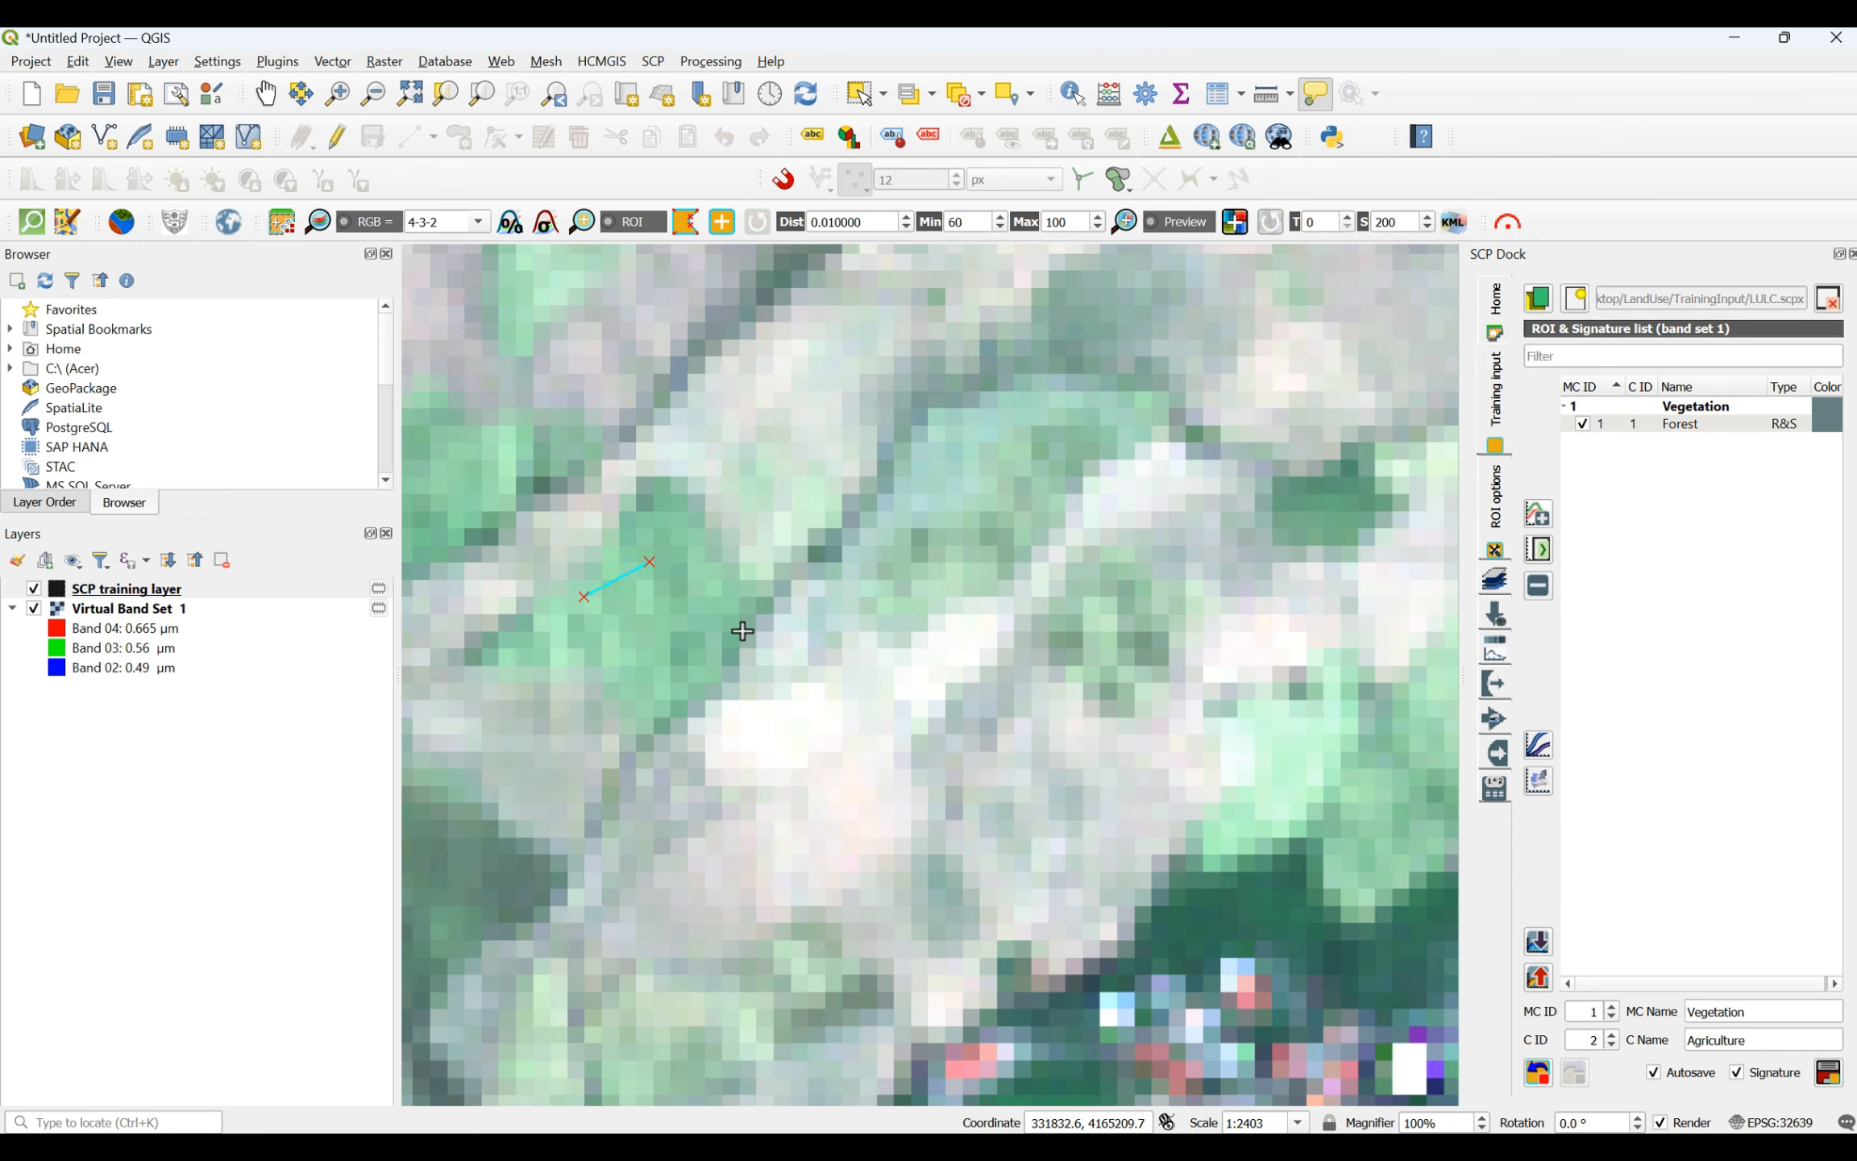
click(680, 621)
click(621, 656)
right_click(580, 596)
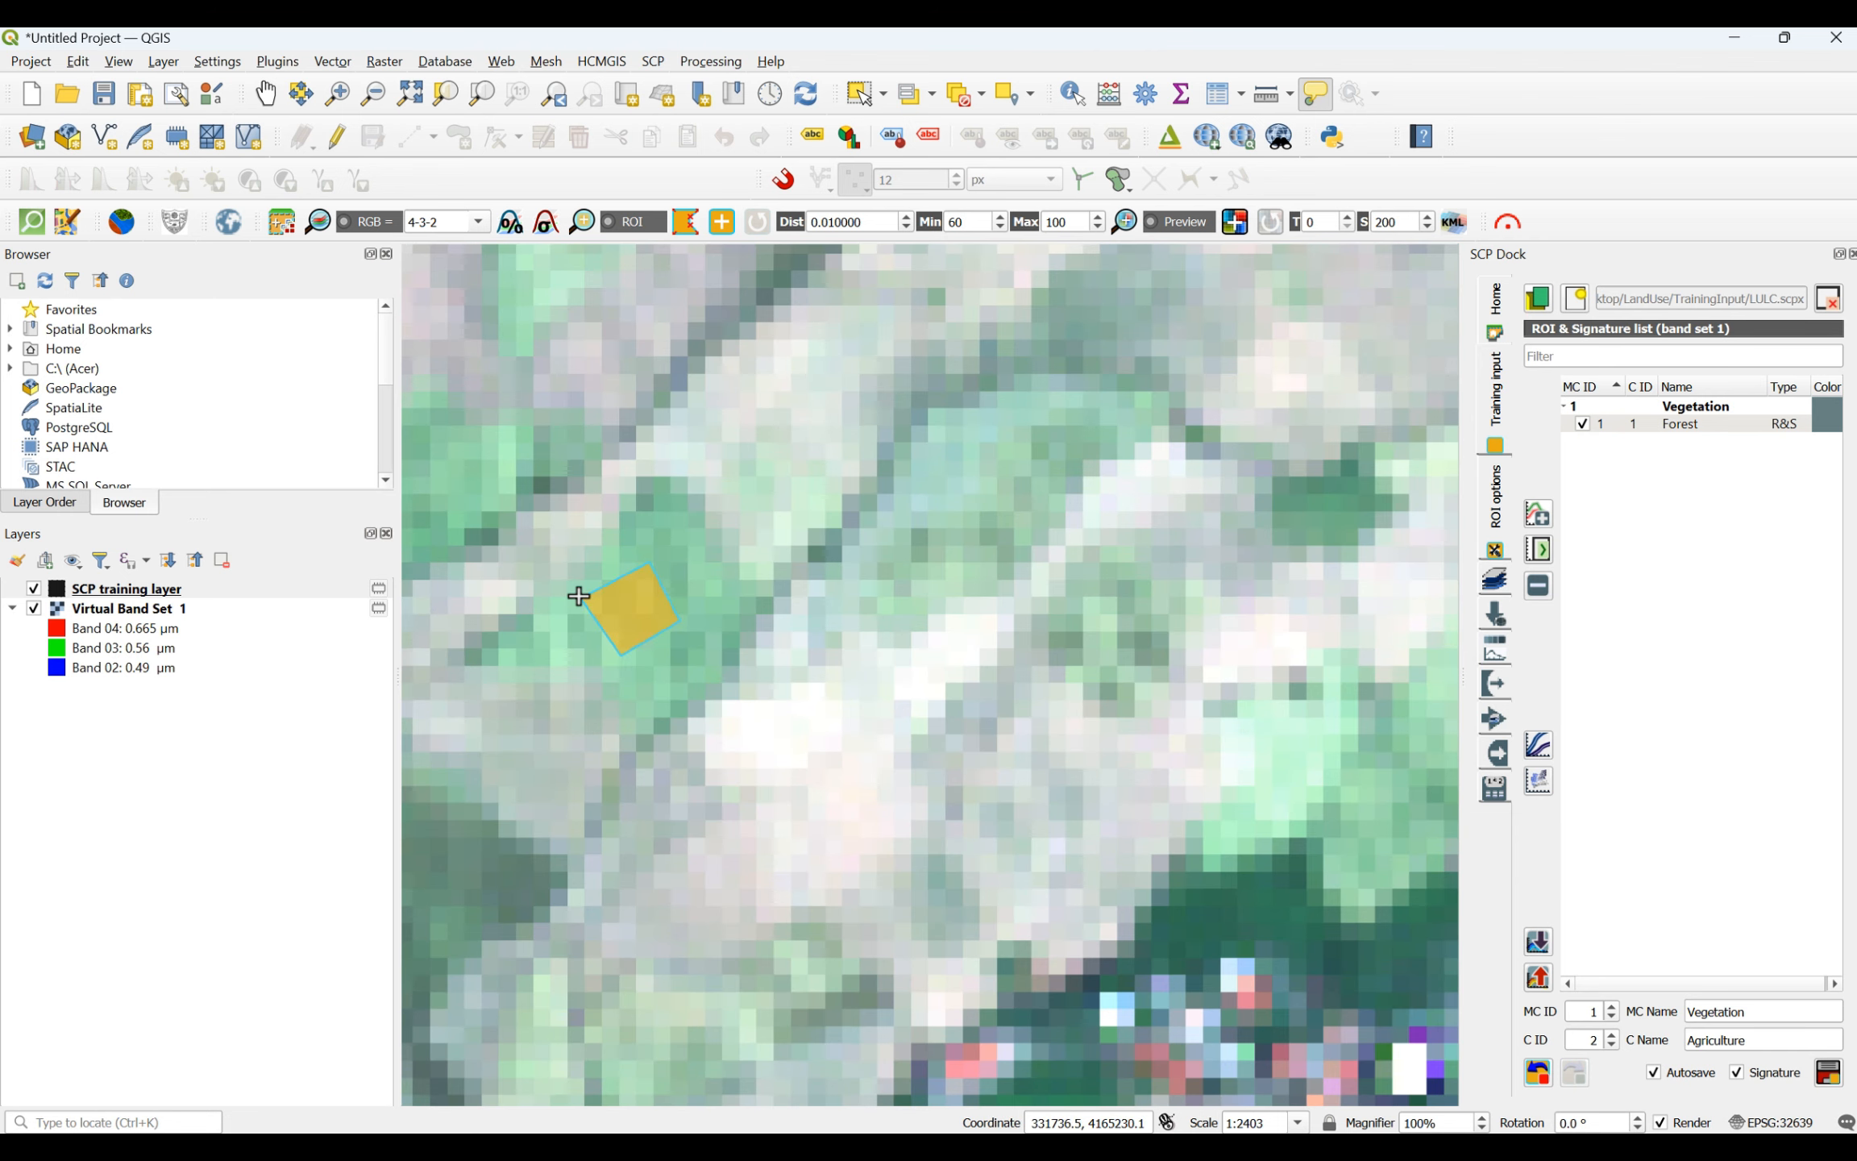
- Draw a four-sided agriculture ROI in the broad light green farmland west of the villages on the northwestern coastal plain
scroll(788, 738, down, 10)
scroll(793, 739, up, 2)
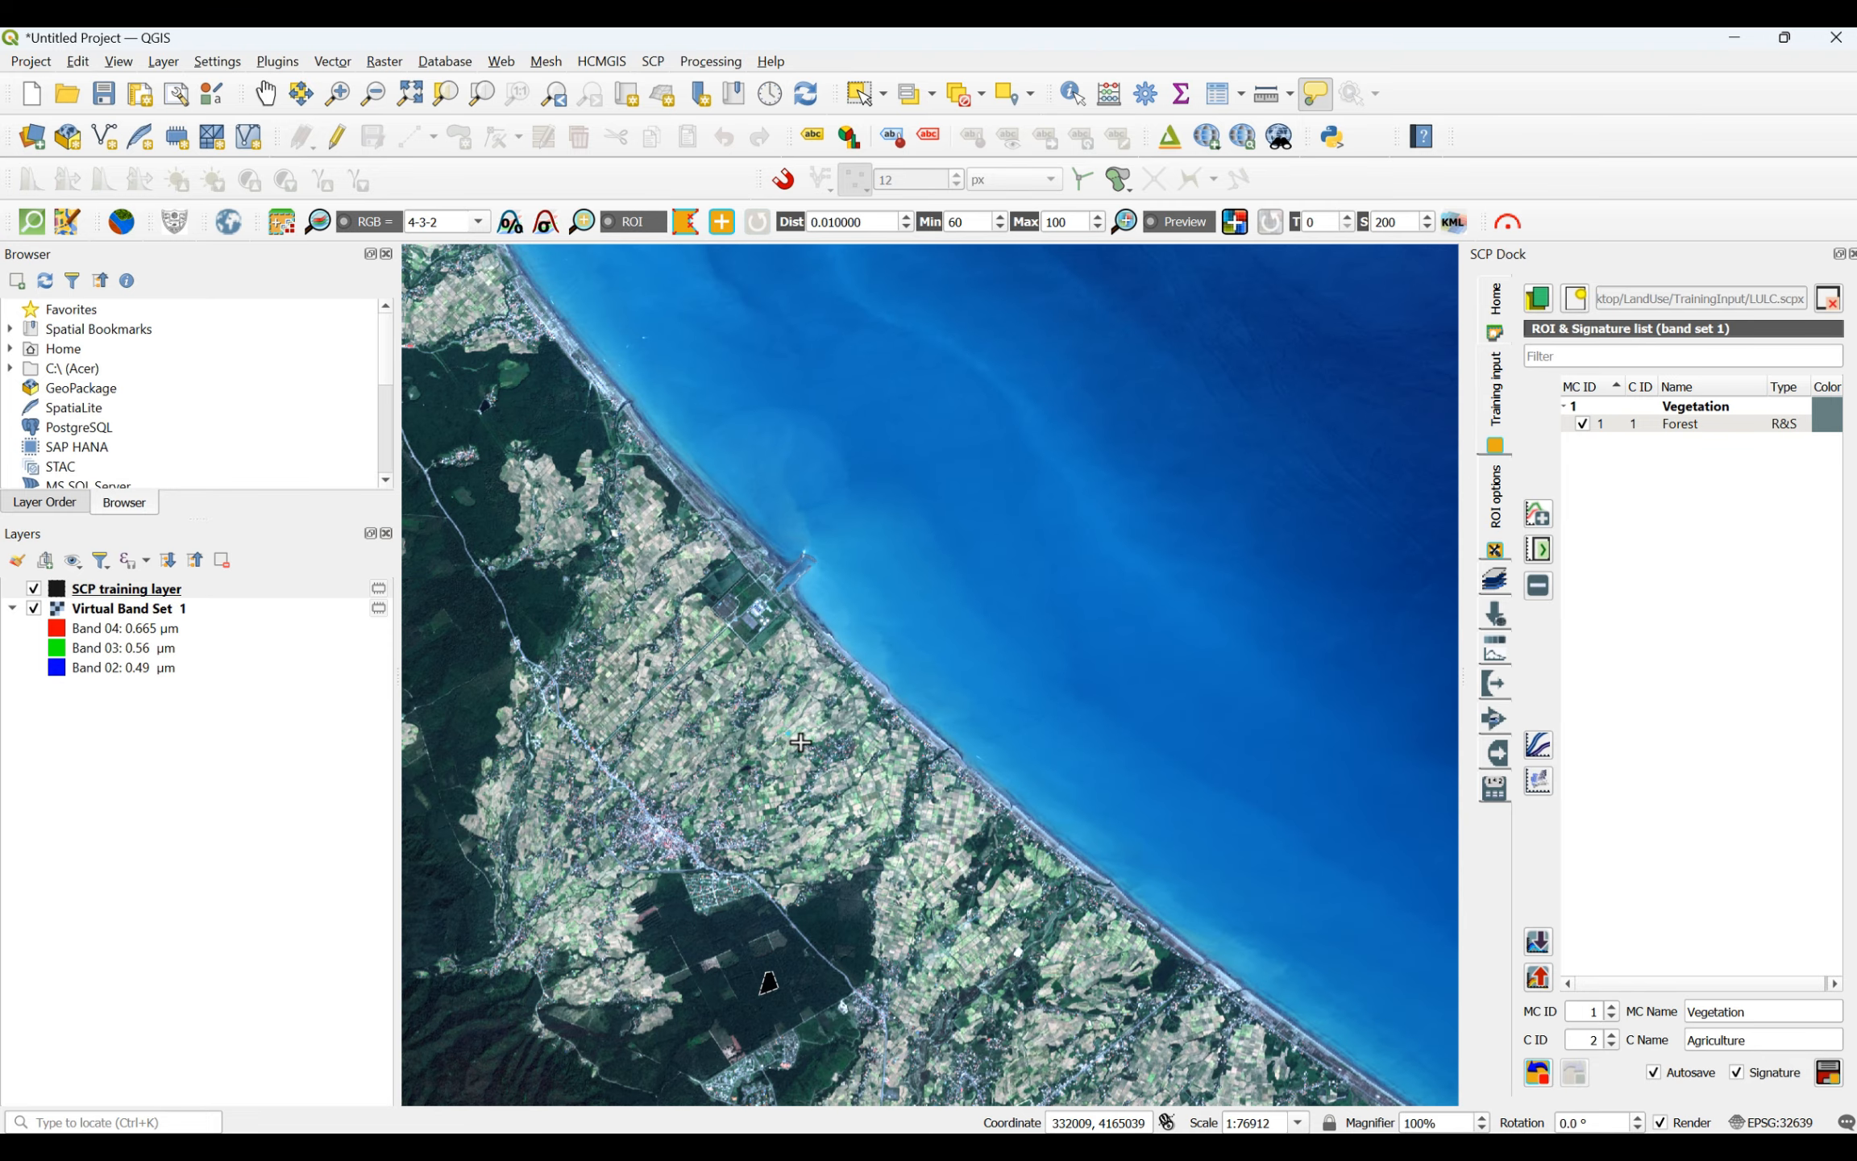
scroll(881, 729, down, 1)
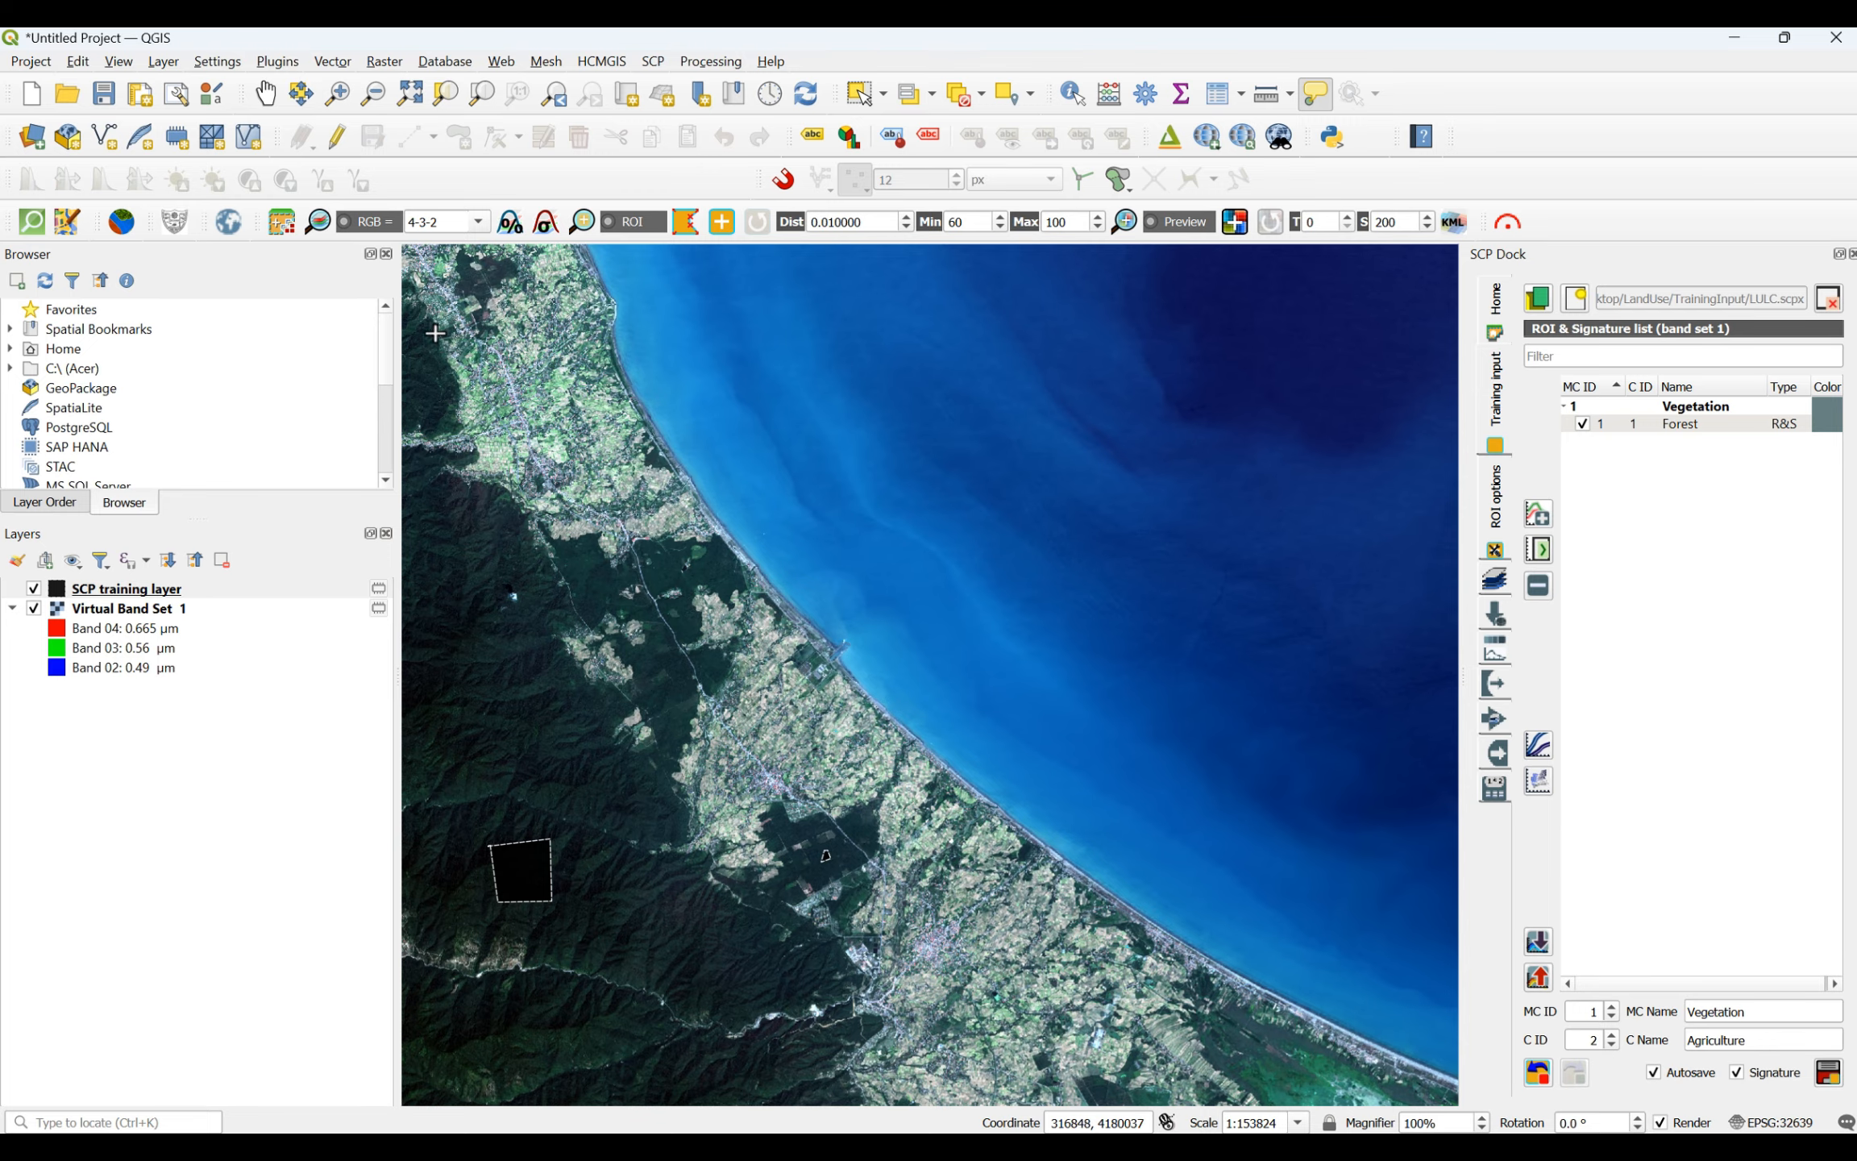
scroll(620, 435, up, 2)
scroll(1098, 388, up, 1)
scroll(1098, 389, up, 1)
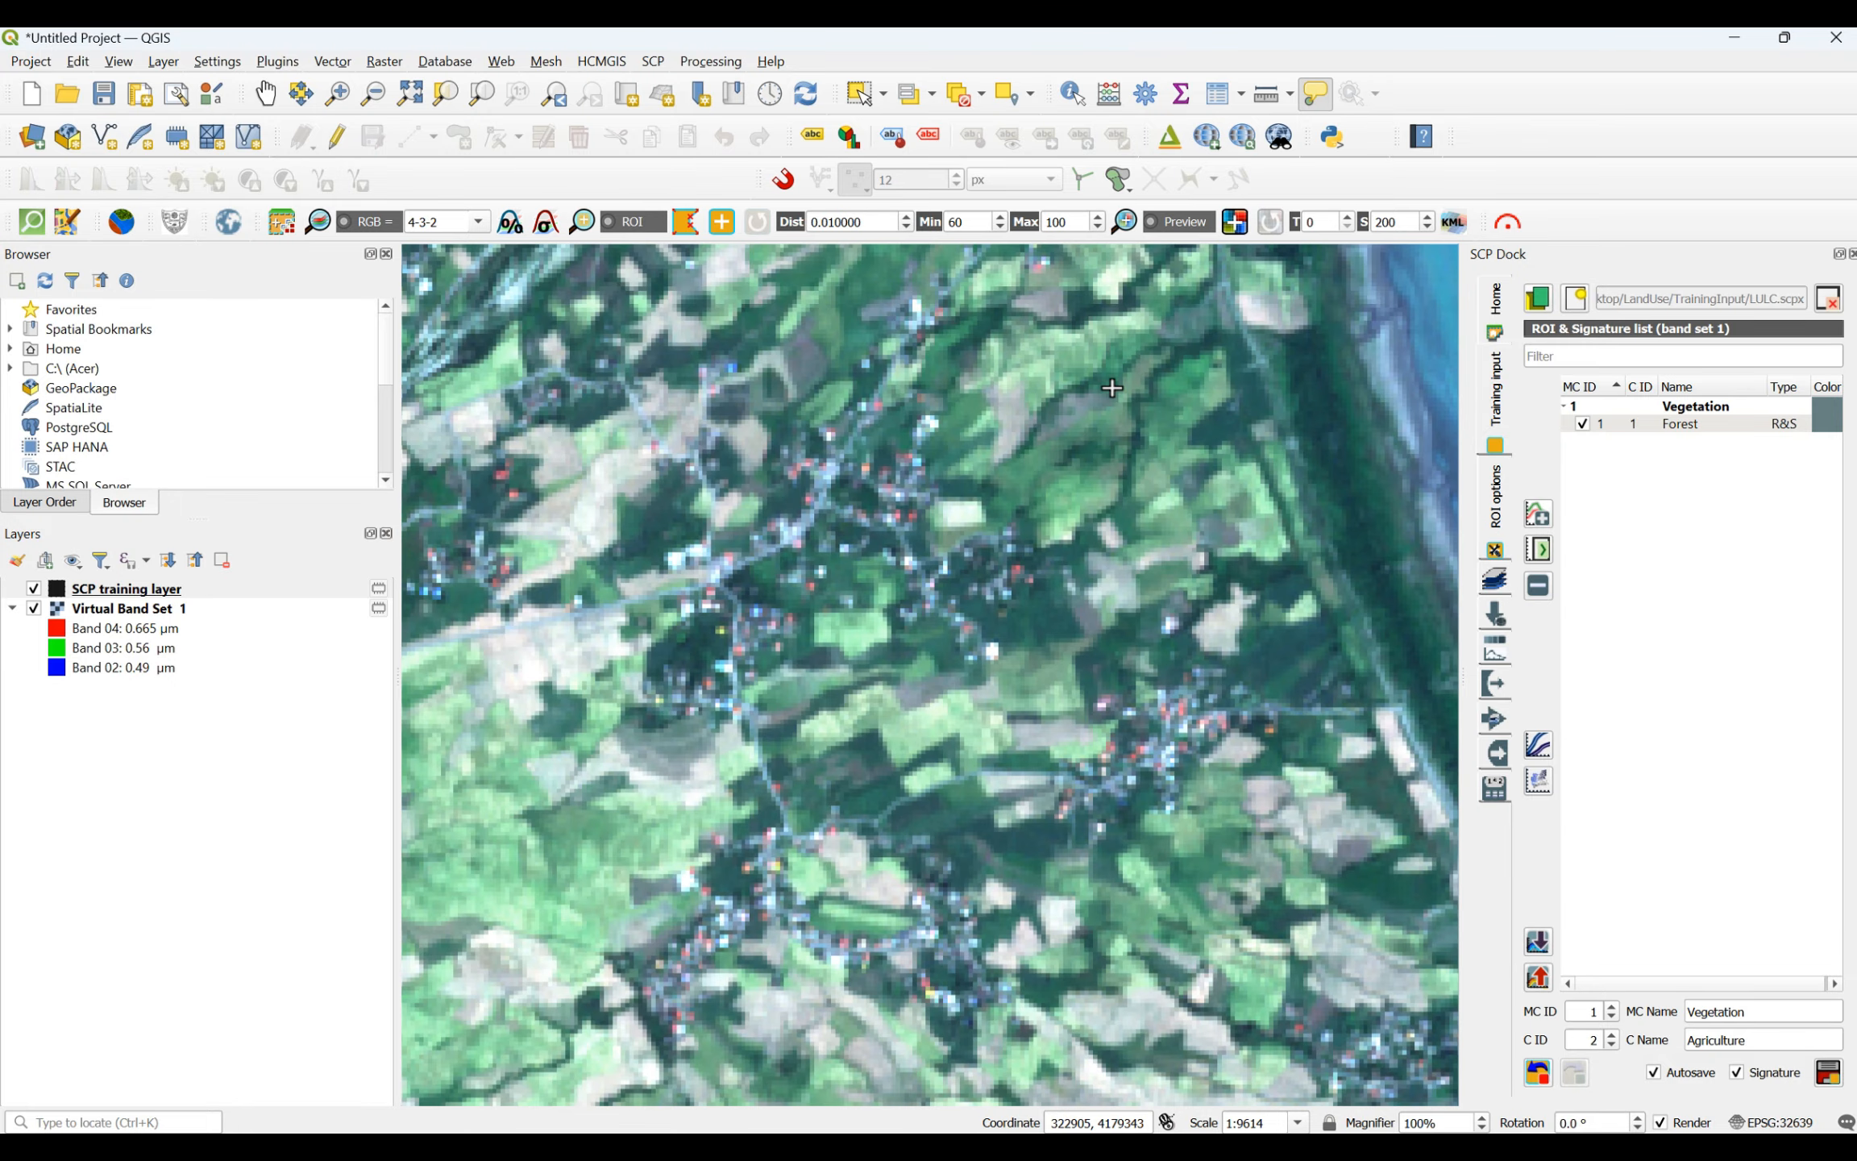
scroll(513, 912, up, 1)
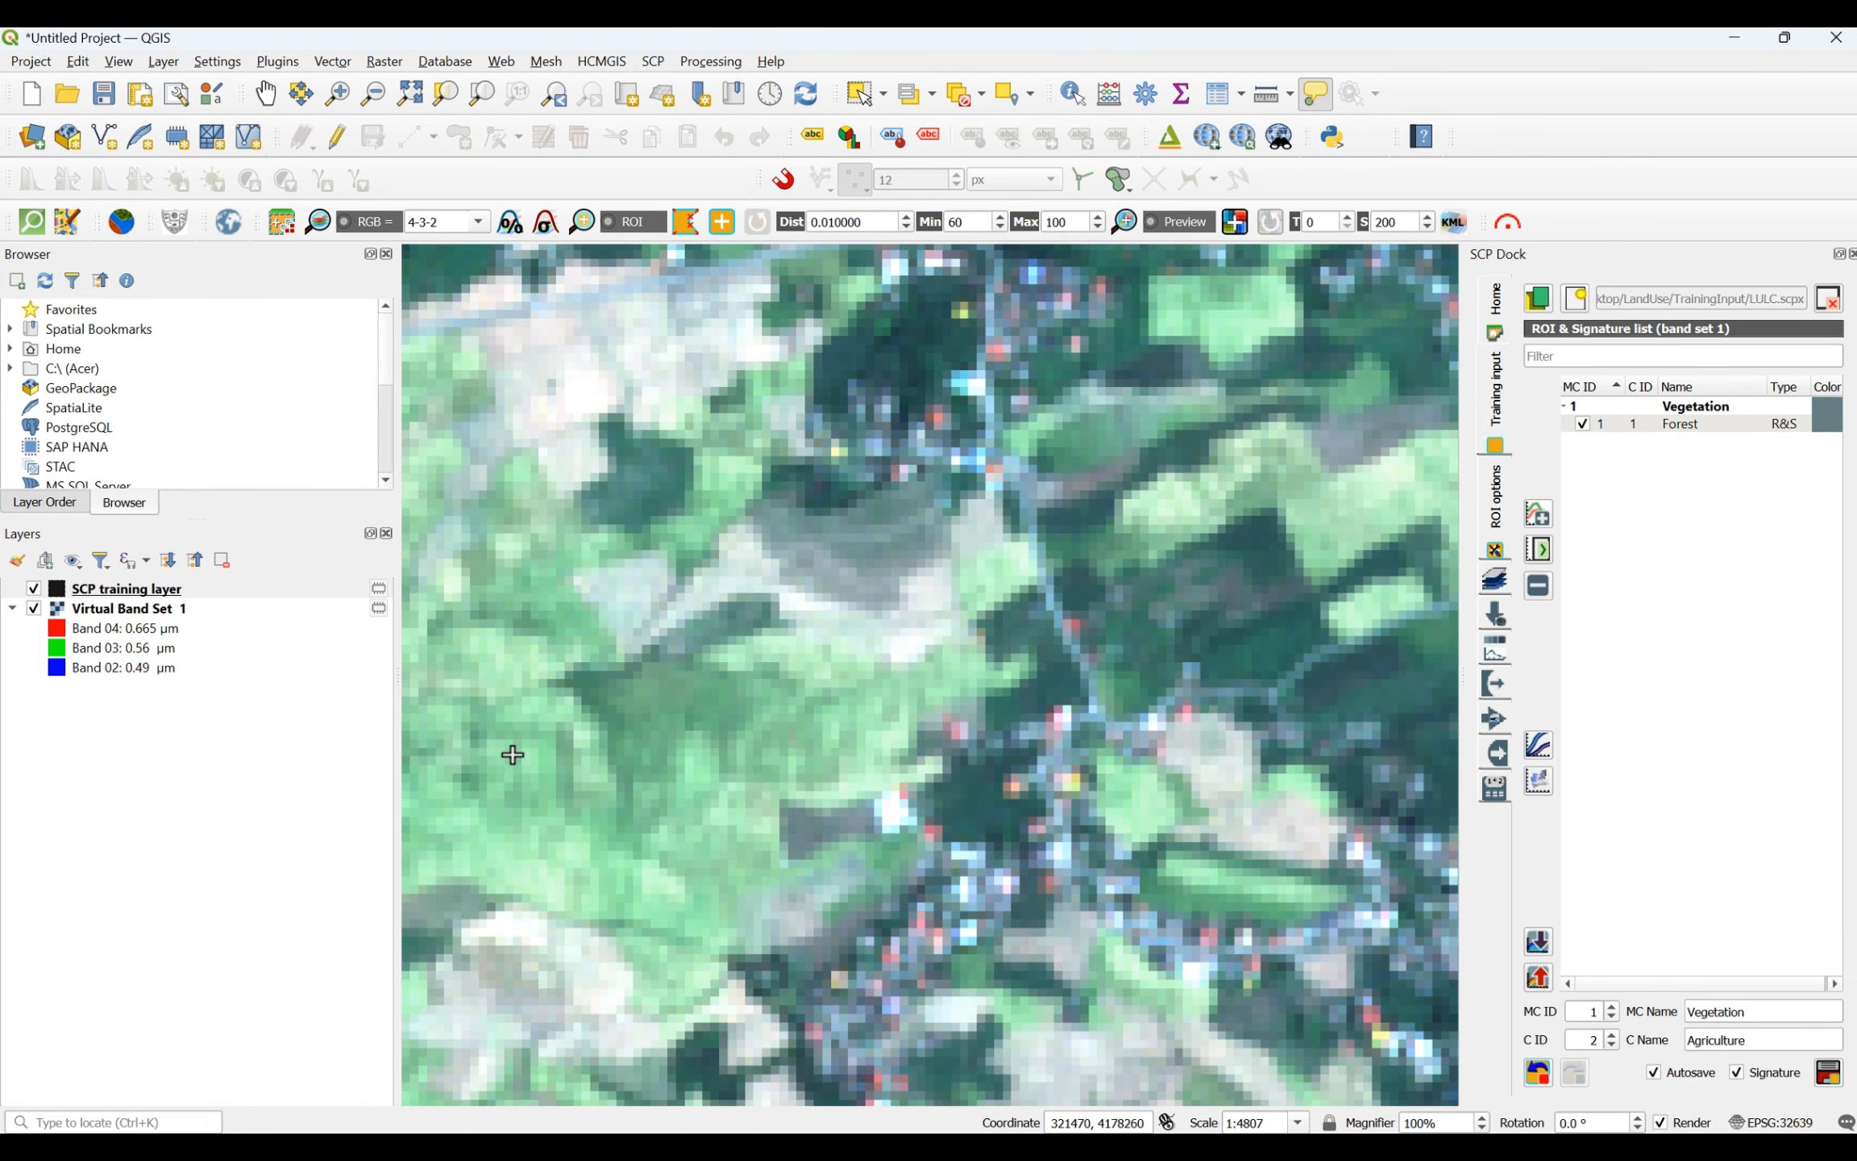
click(513, 750)
click(661, 758)
click(689, 820)
click(543, 857)
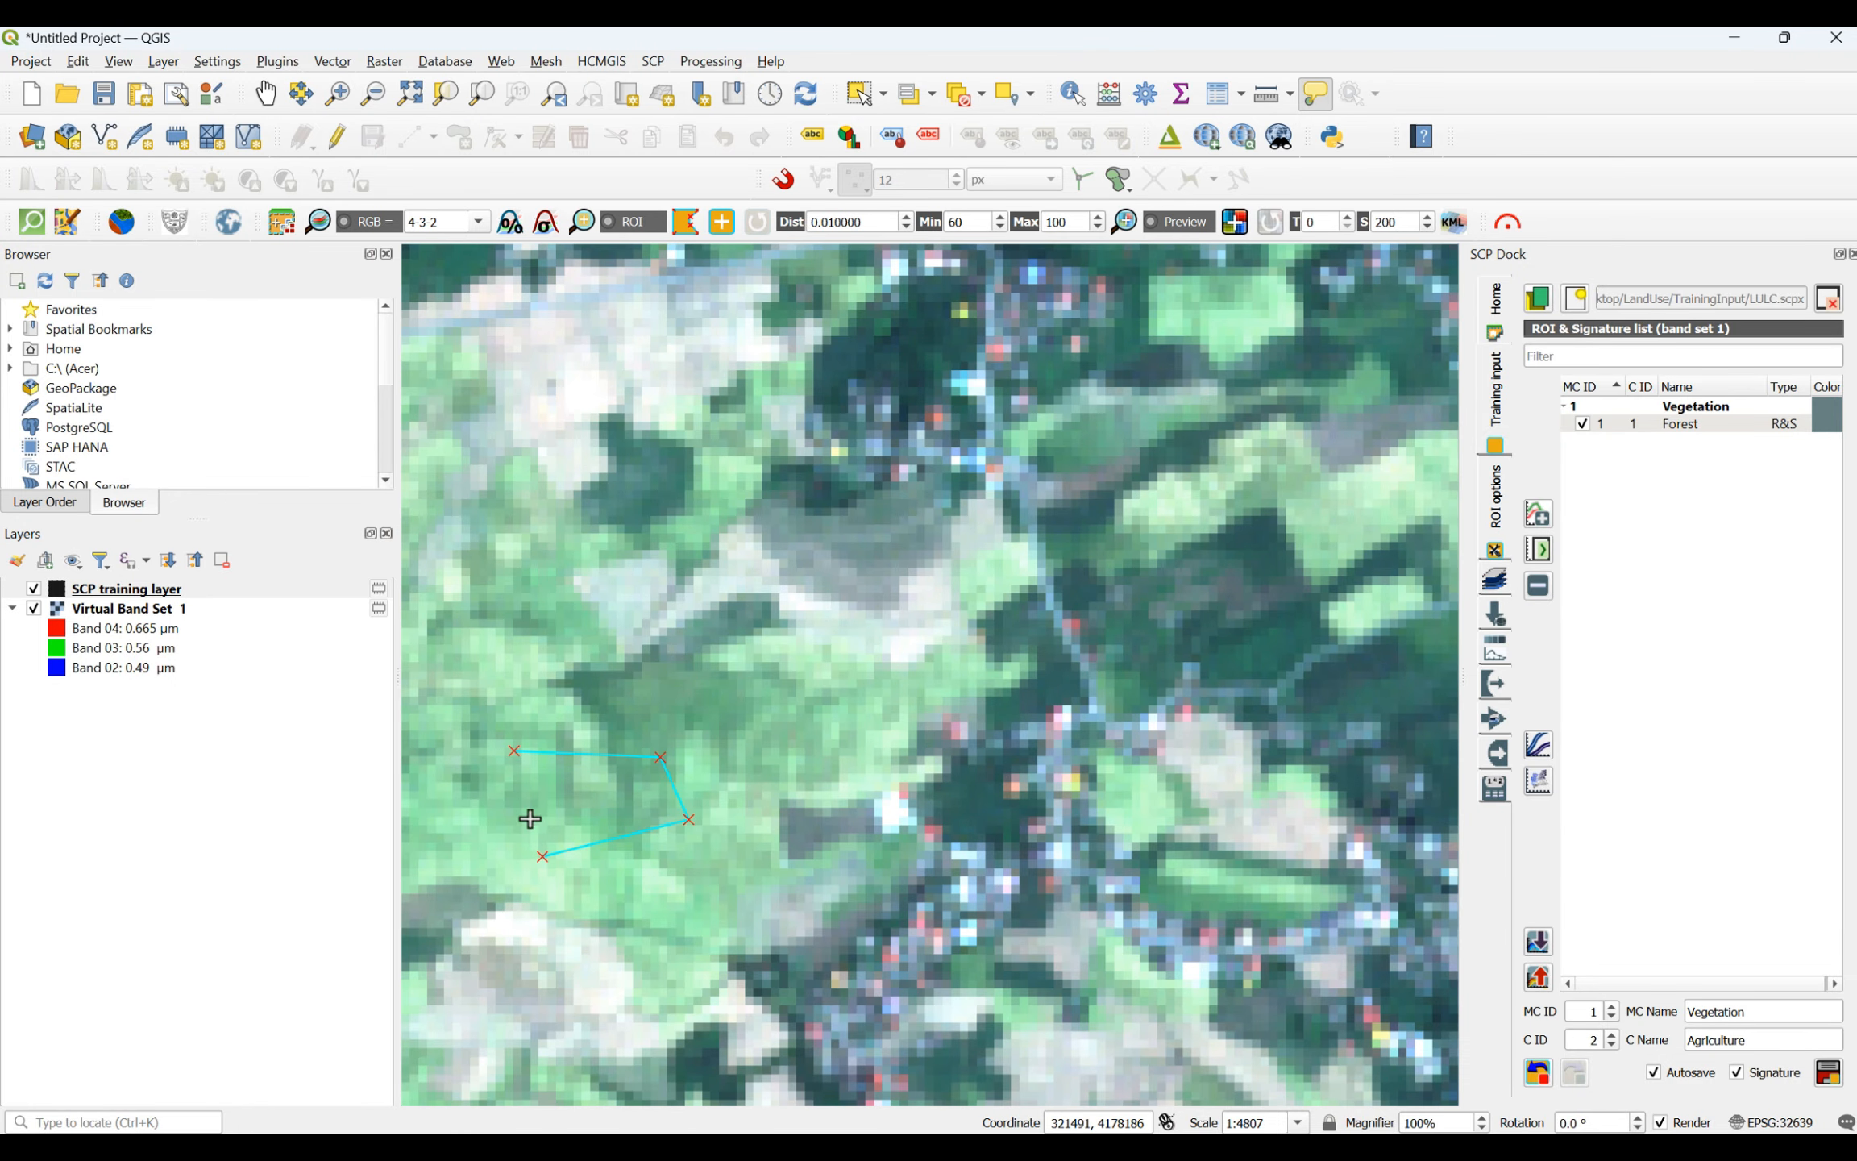
right_click(514, 750)
- Draw a small four-sided agriculture ROI in the dark green area just north of the light green field block near the northern coast
scroll(636, 854, down, 2)
scroll(637, 854, down, 2)
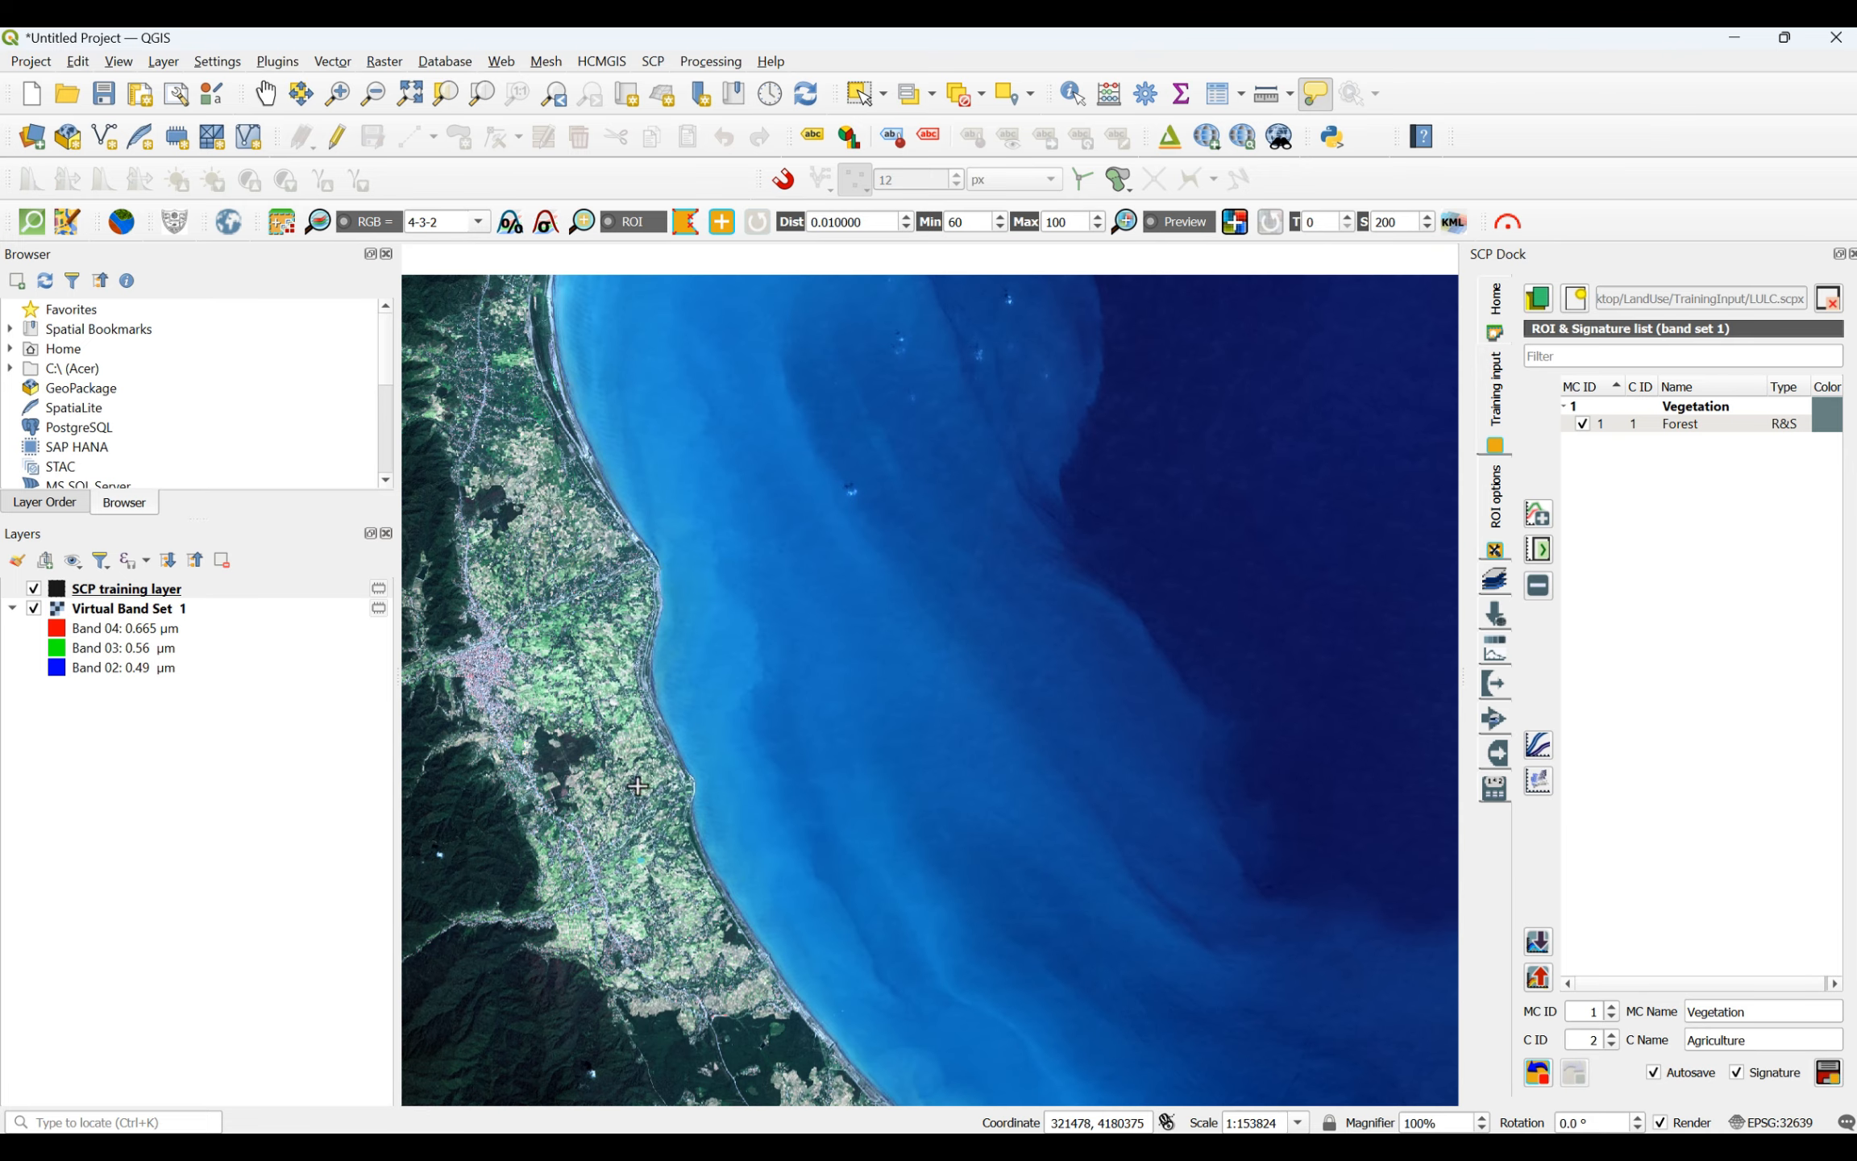
scroll(524, 713, up, 3)
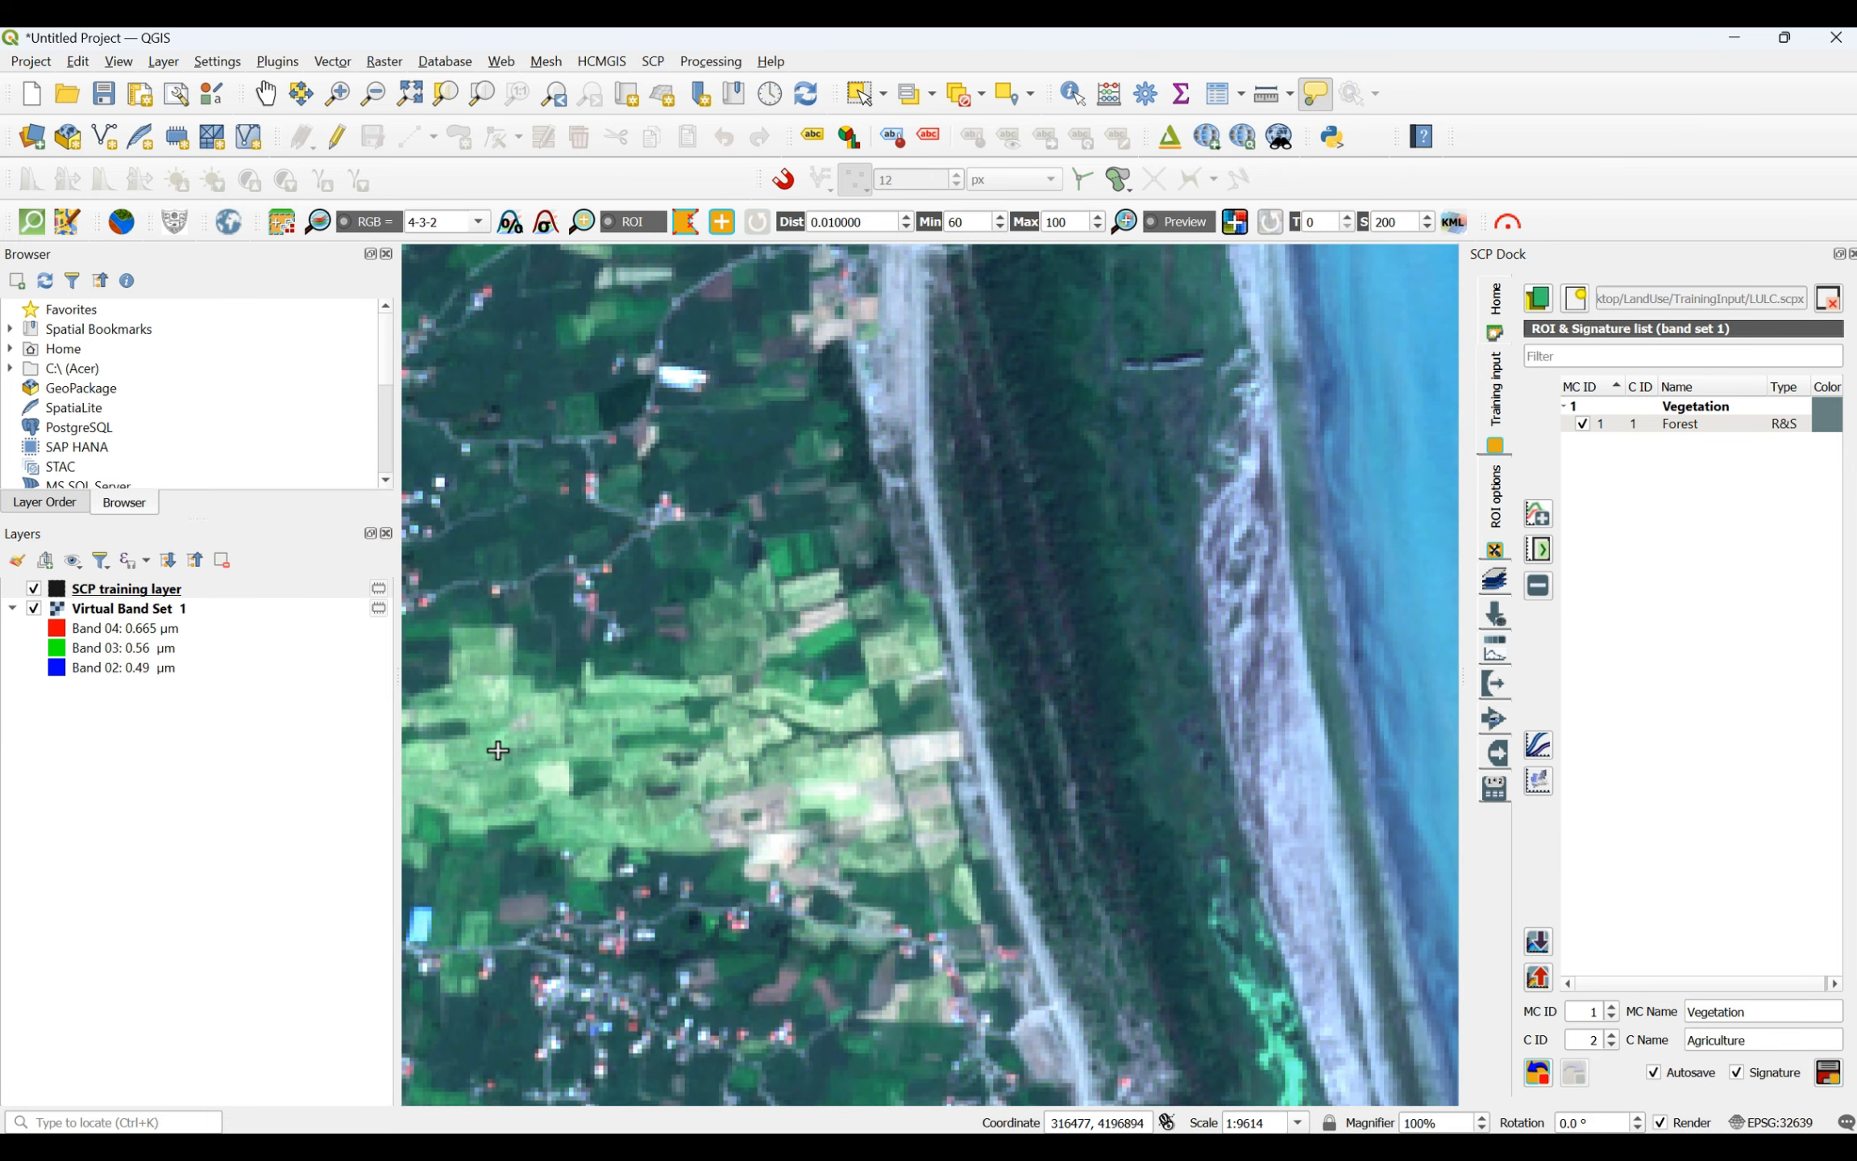
scroll(490, 560, up, 1)
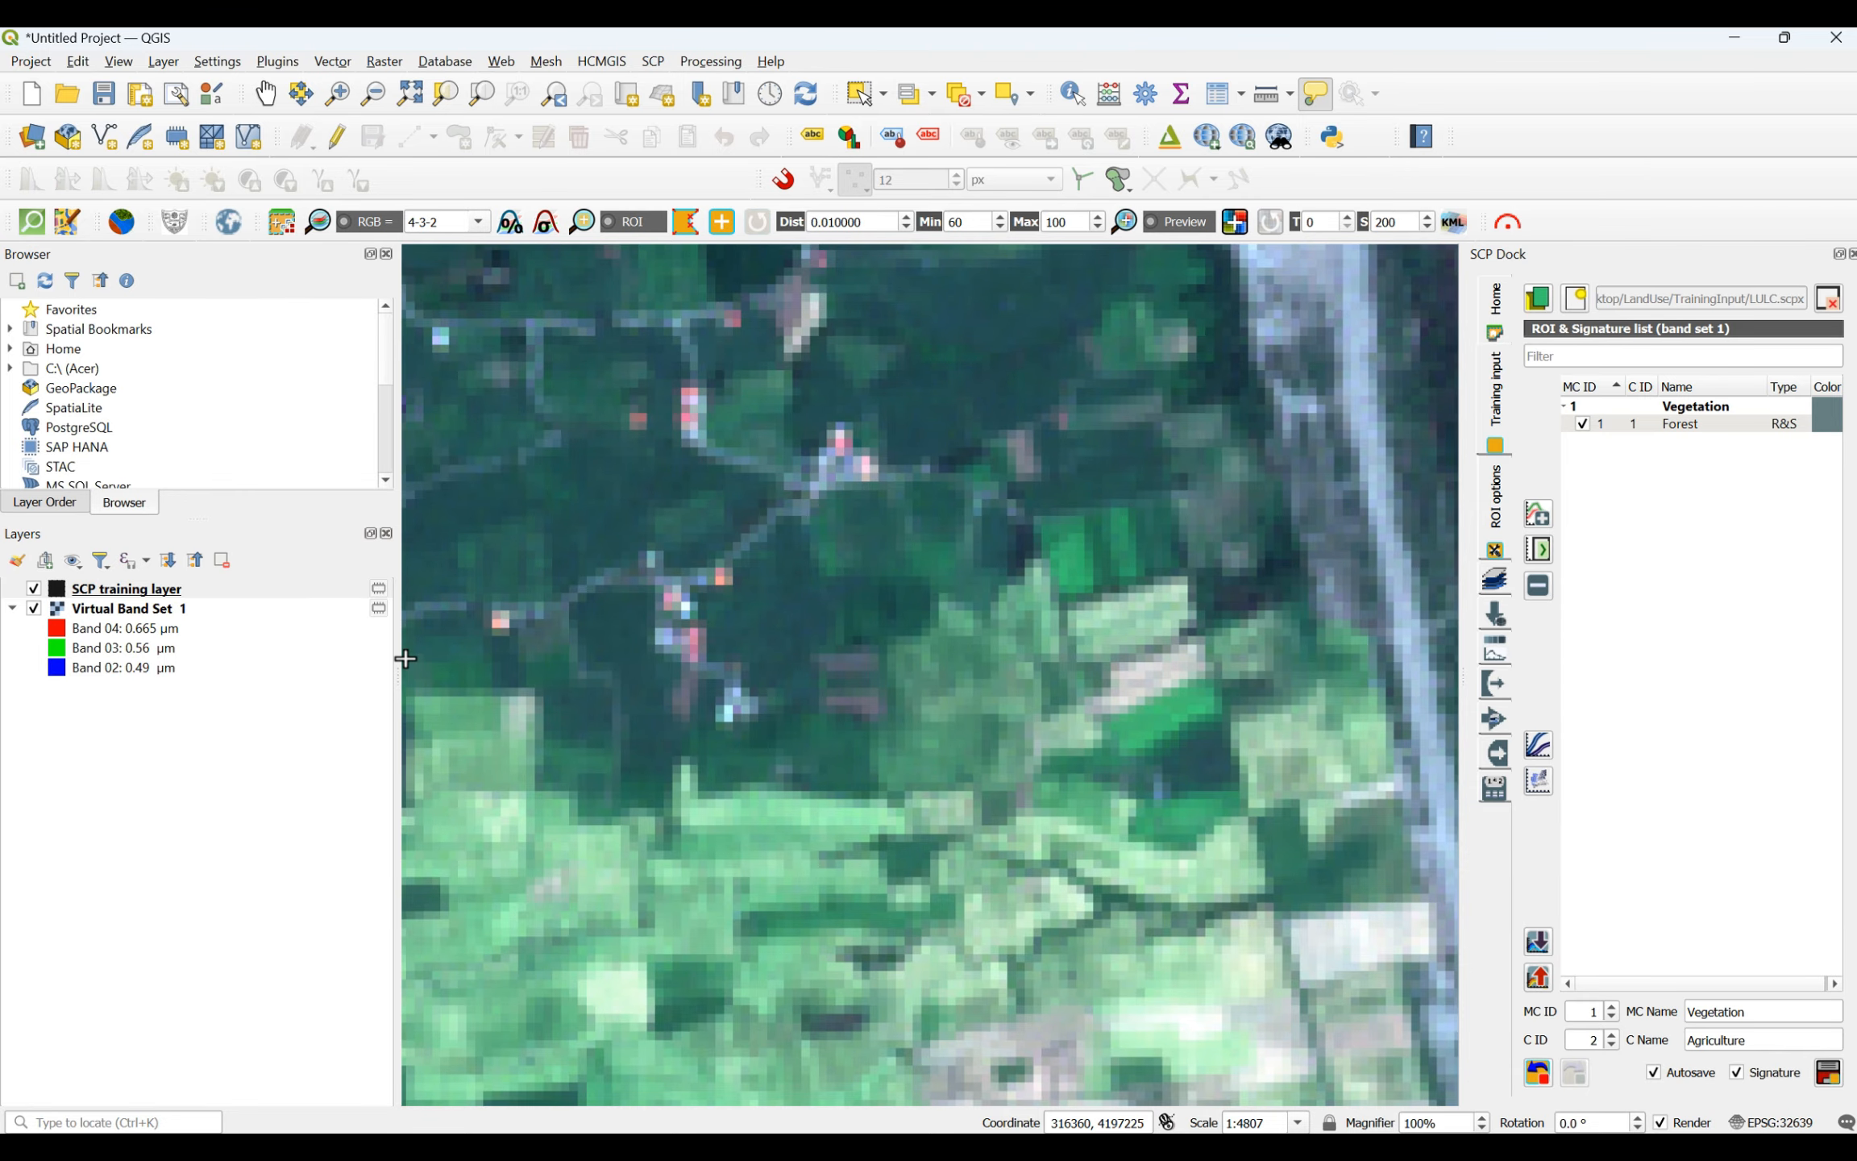
click(432, 650)
click(456, 643)
click(464, 665)
click(436, 683)
right_click(435, 684)
- Draw a narrow, roughly triangular agriculture ROI inside the light green fields just south of the previous ROI
click(453, 815)
click(518, 873)
click(468, 889)
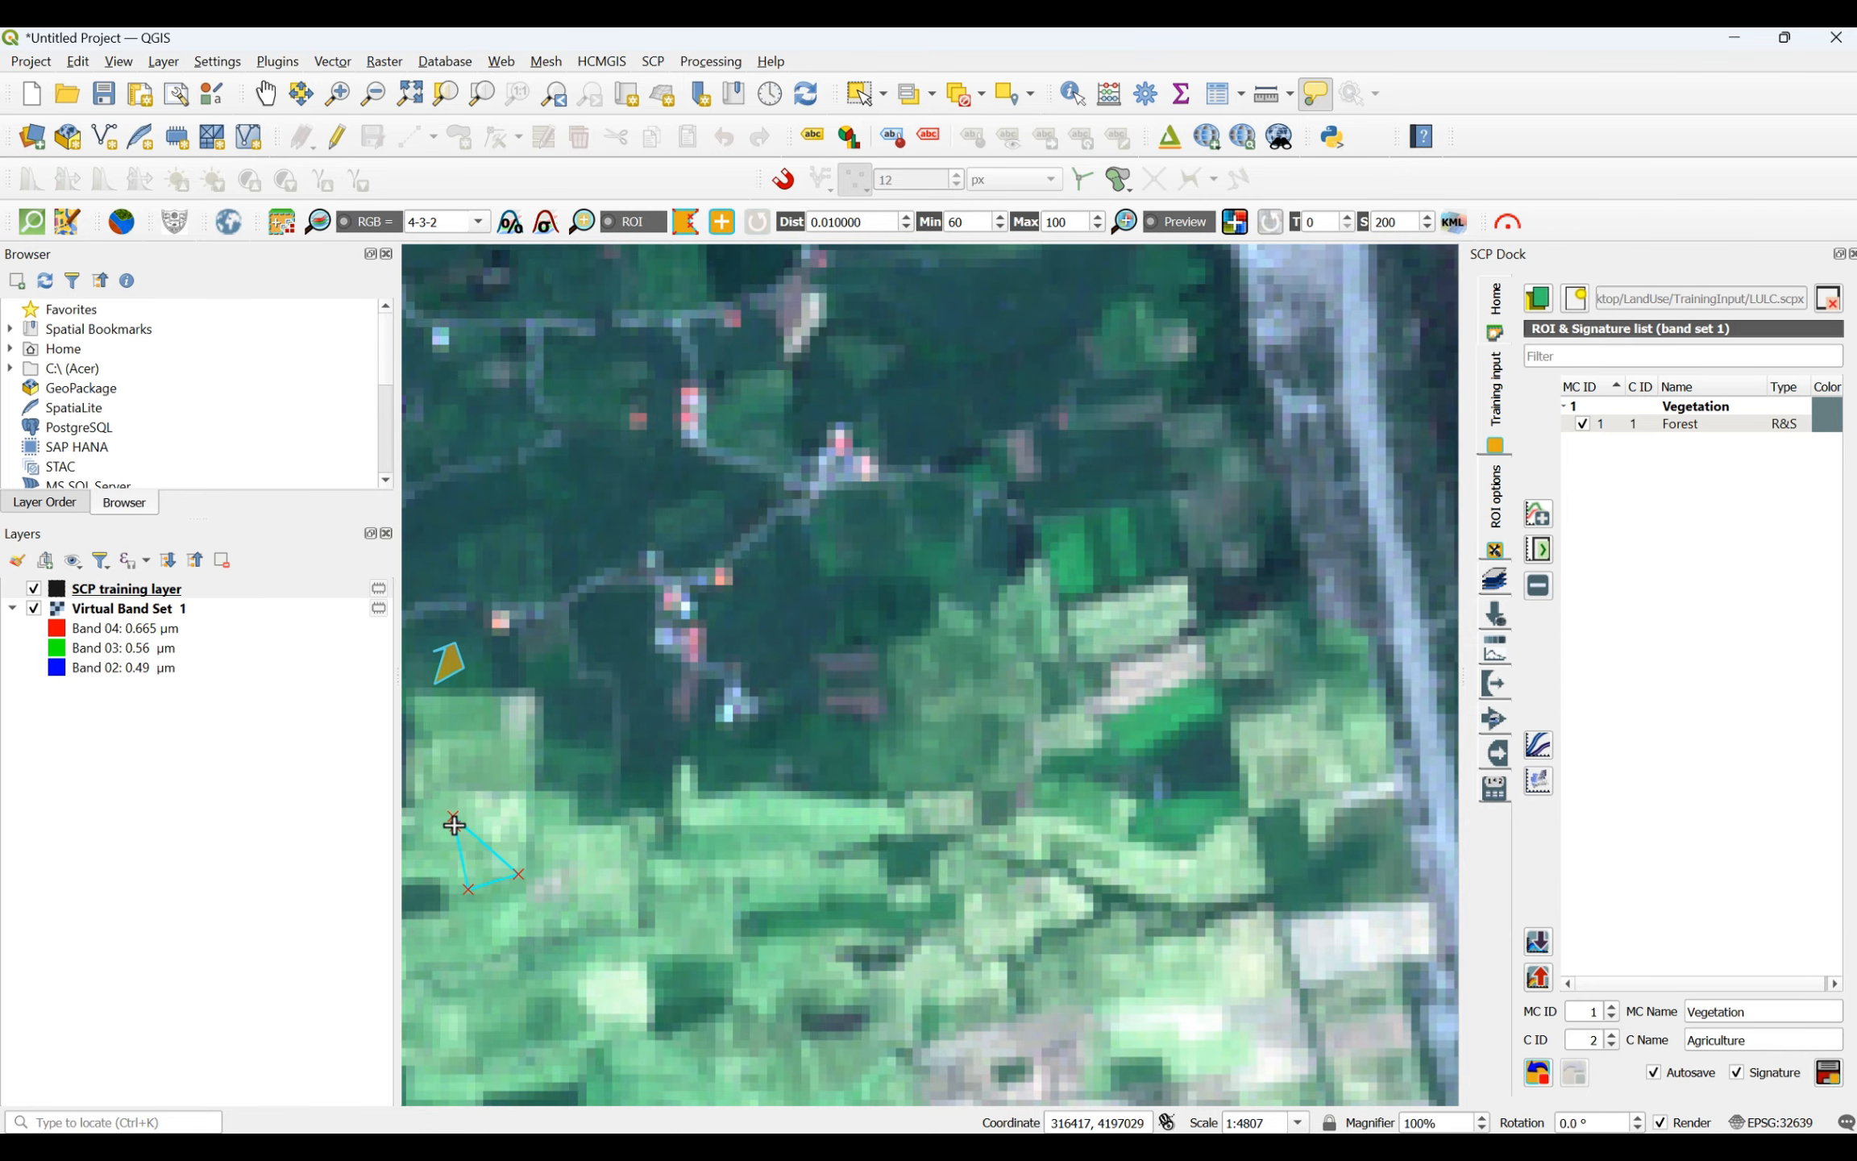
right_click(460, 822)
- Draw a four-sided agriculture ROI on the light green field west of the coastal road, north of the pale plots
scroll(844, 817, down, 2)
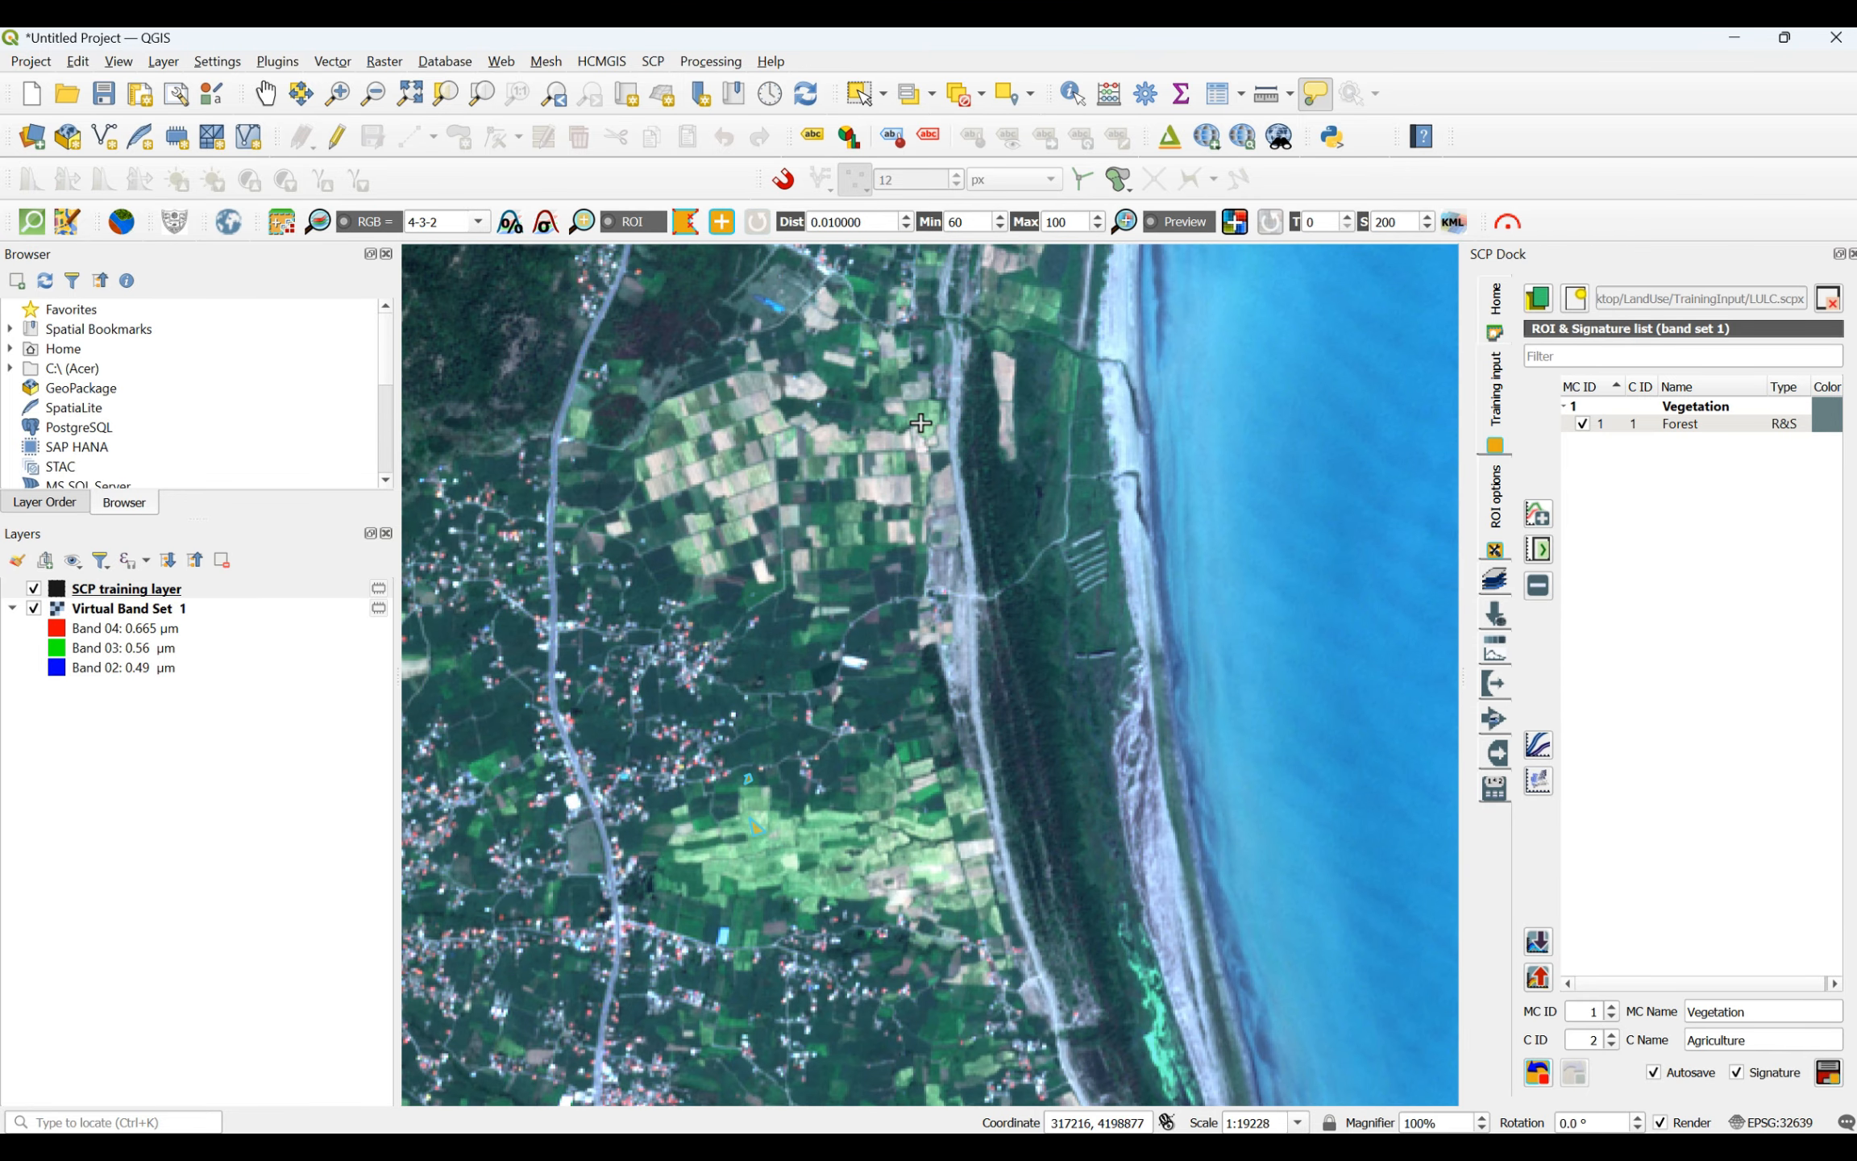
scroll(921, 423, up, 4)
click(800, 376)
click(928, 461)
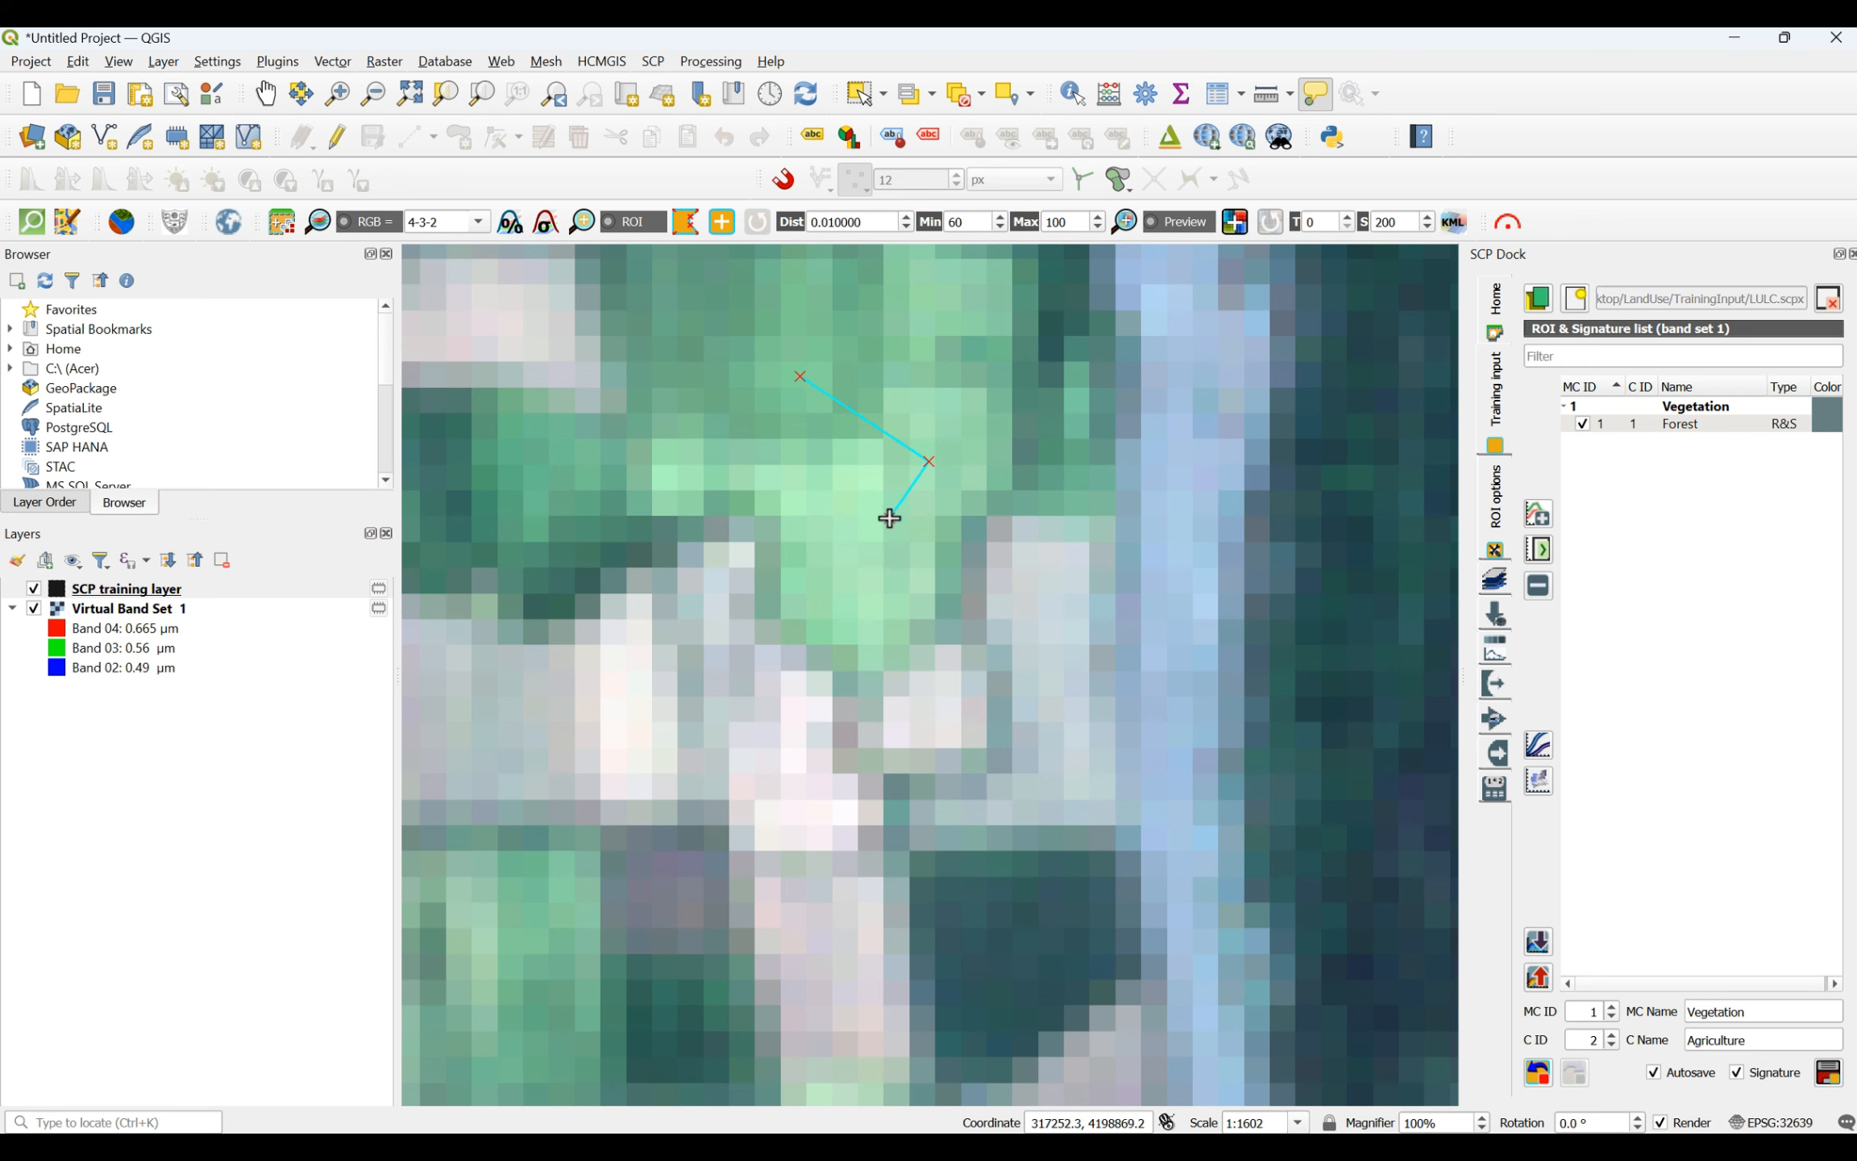
click(888, 517)
click(813, 486)
right_click(810, 385)
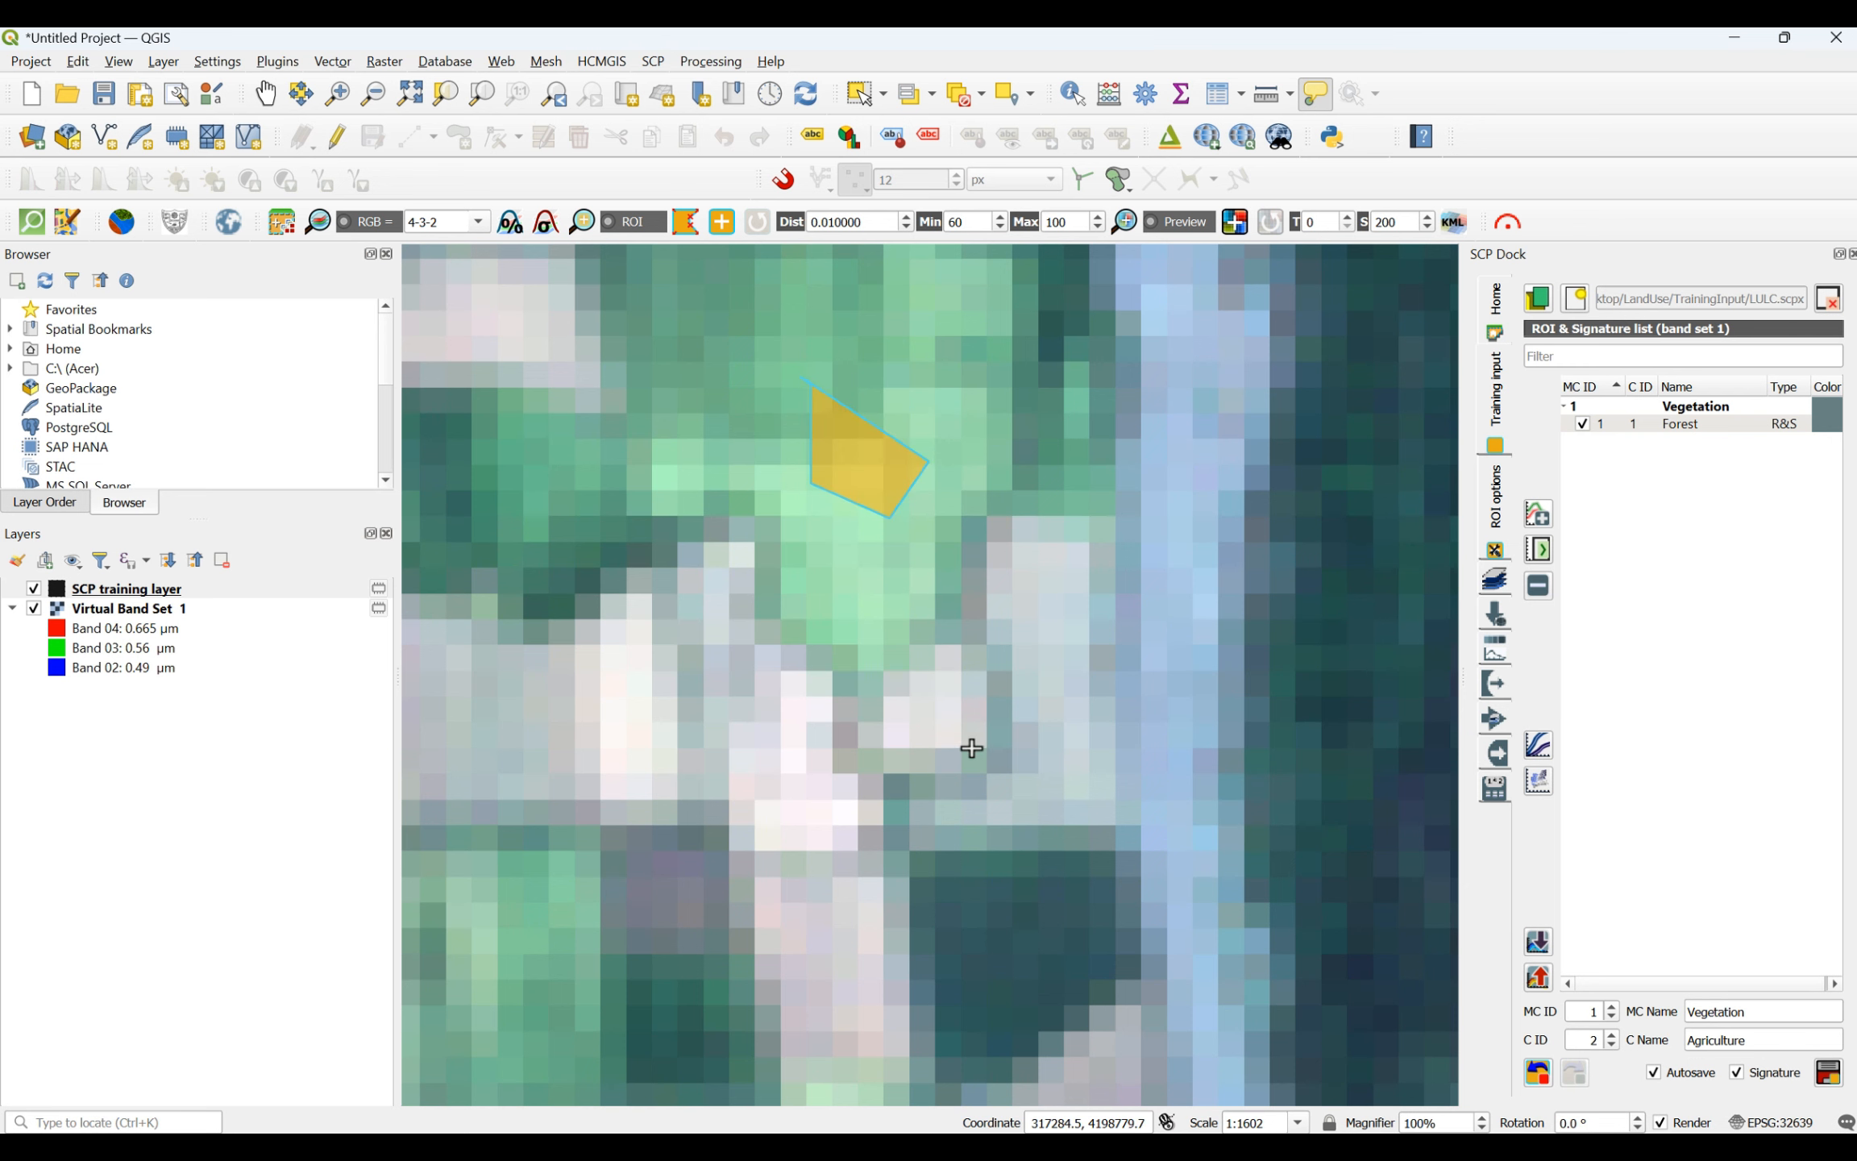
- Save the Agriculture ROI to the signature list and set the next macroclass to MC ID 2, named Water body
scroll(969, 751, down, 9)
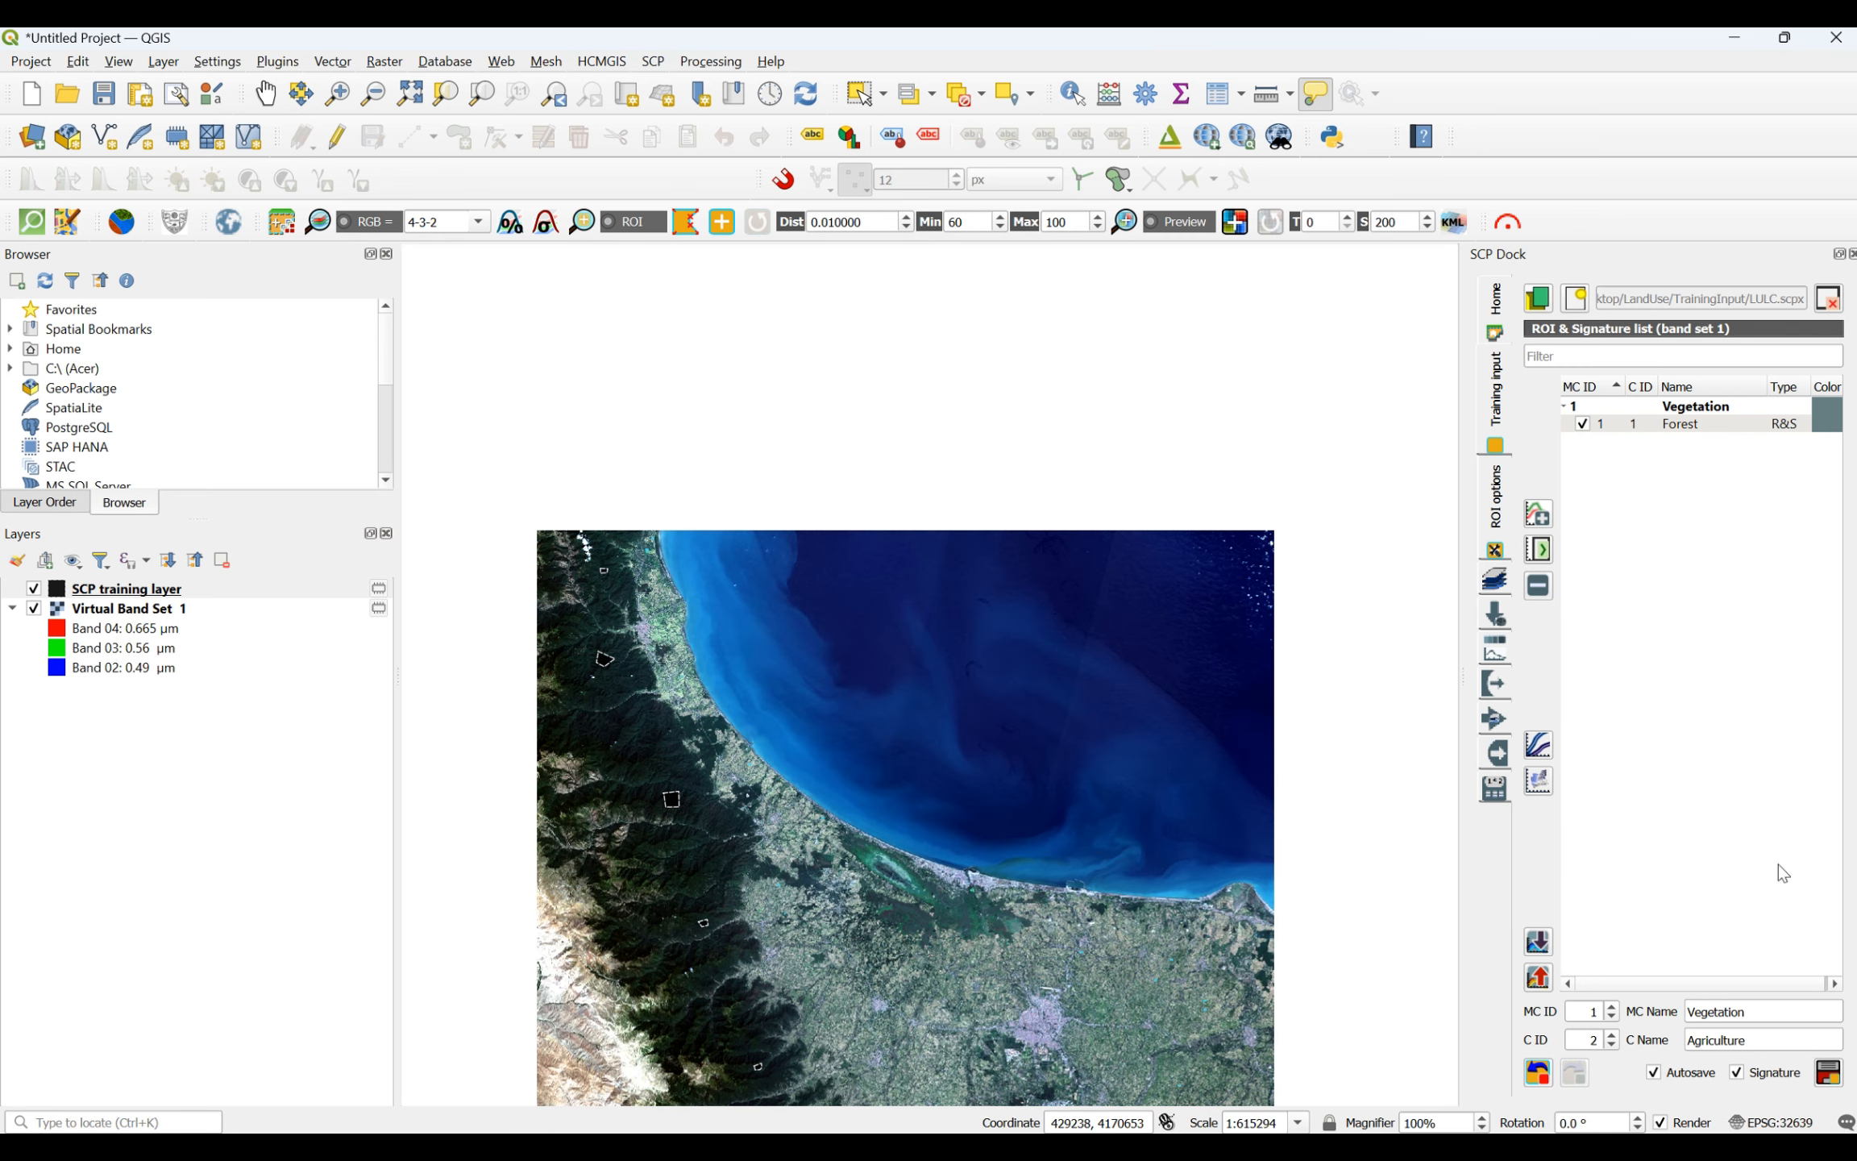
click(1836, 1084)
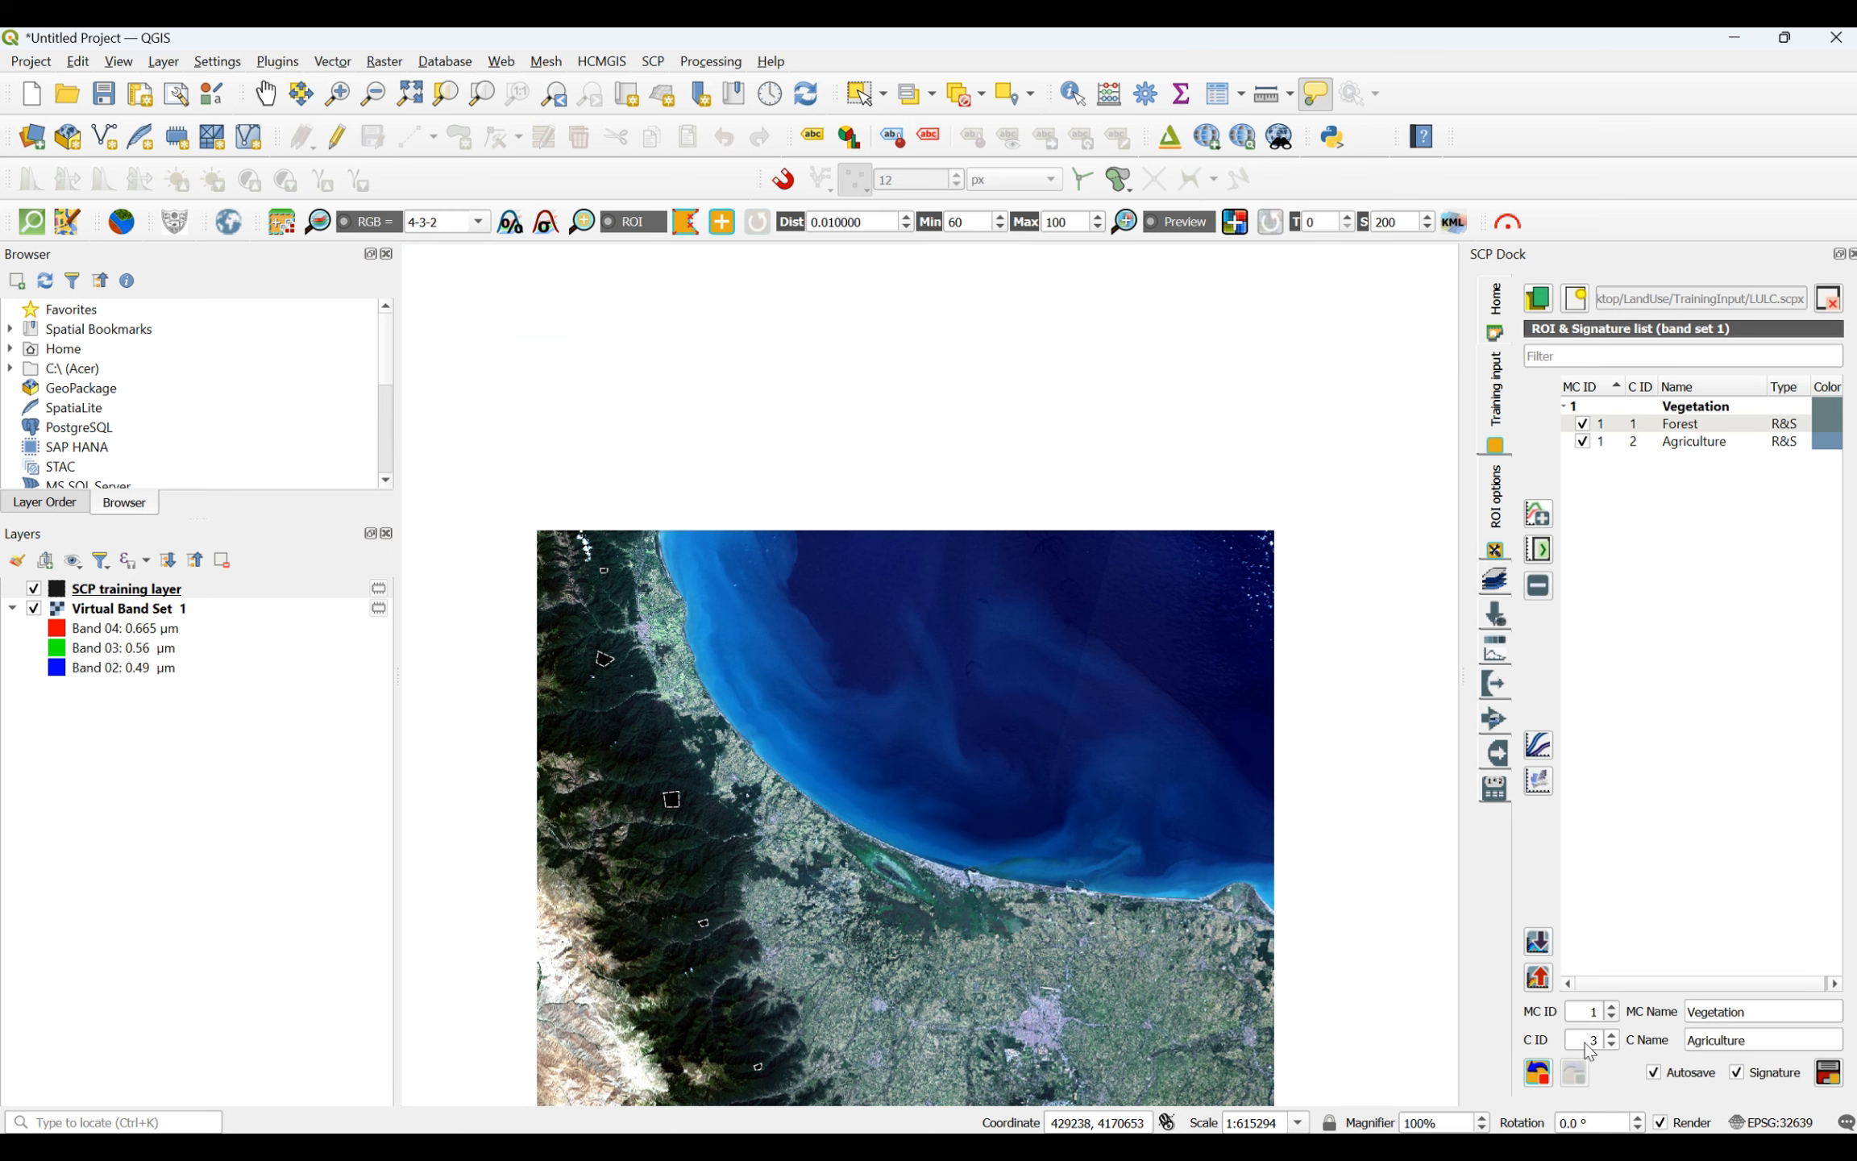
double_click(1589, 1011)
text(2)
drag(1760, 1010, 1688, 1015)
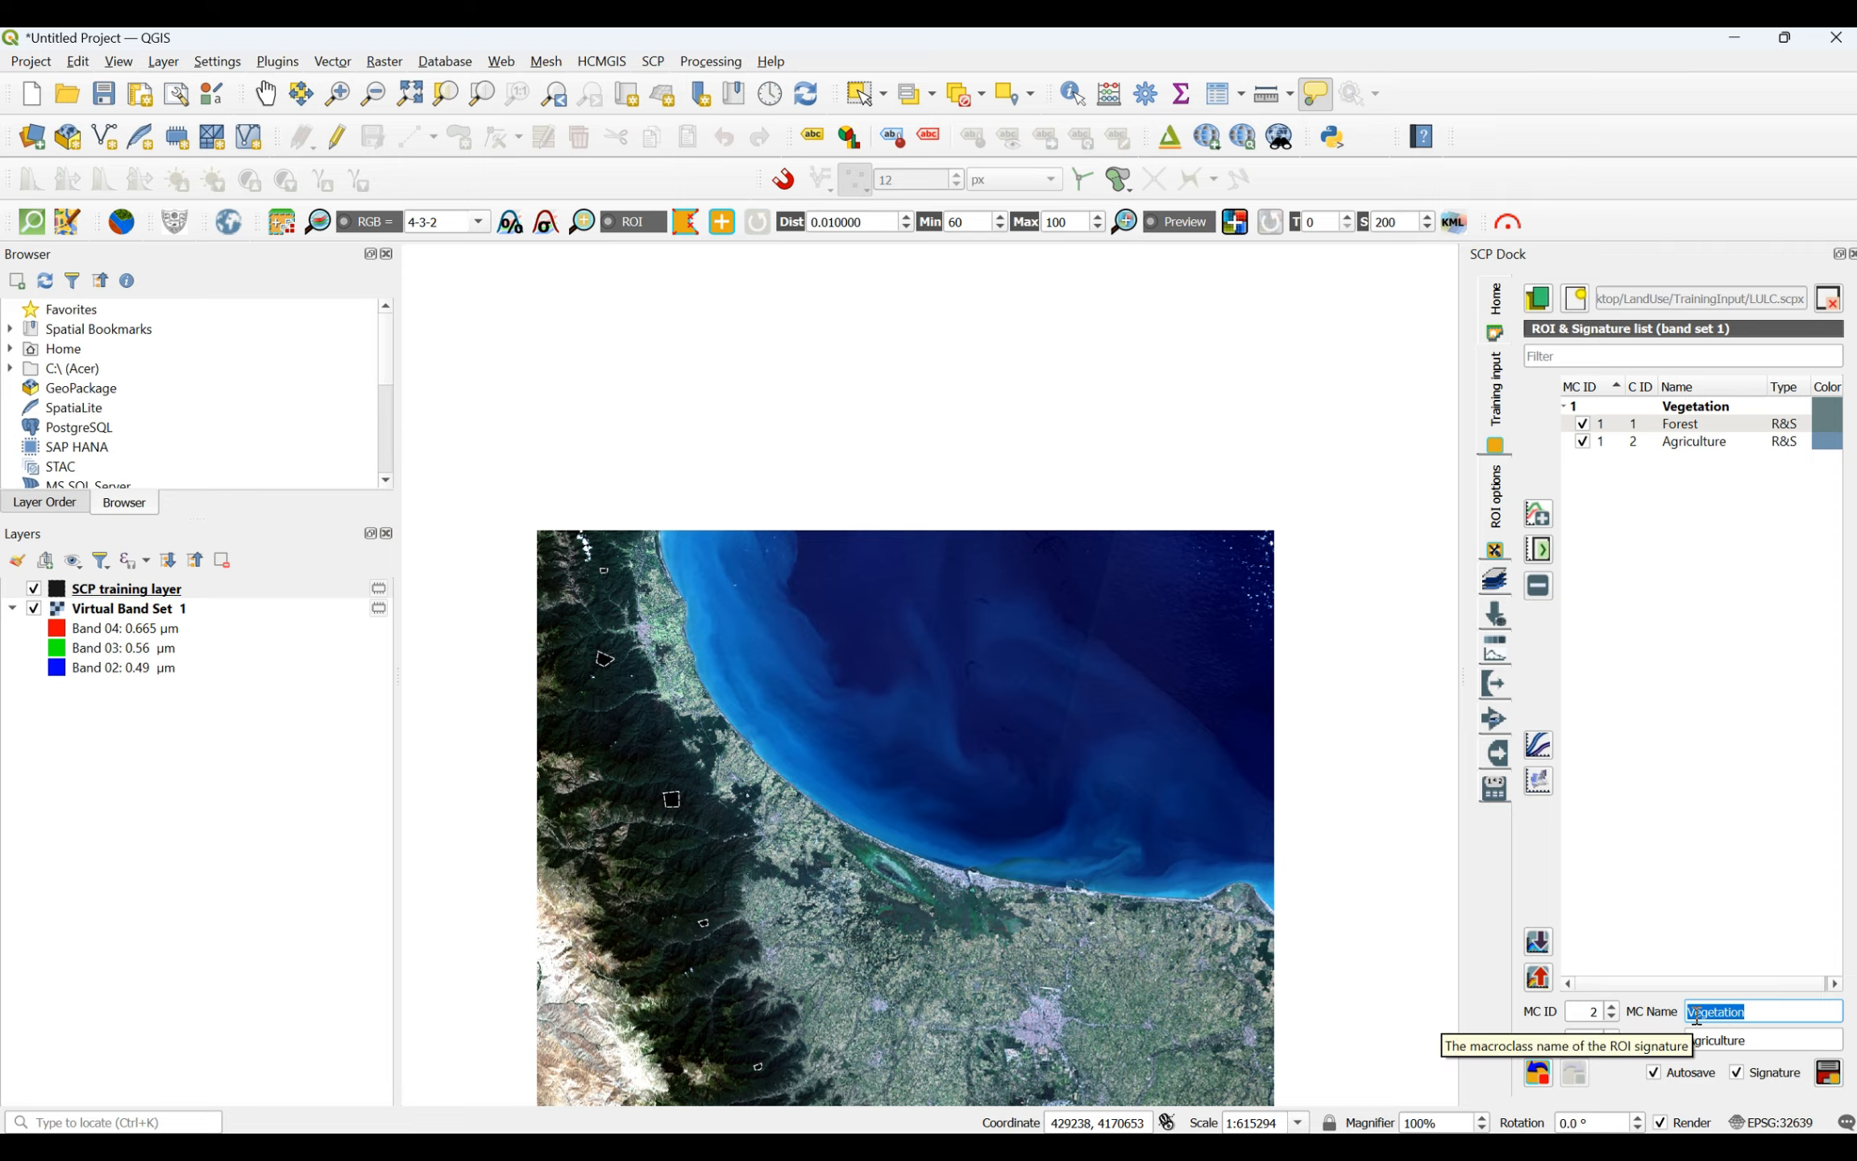
text(Water body)
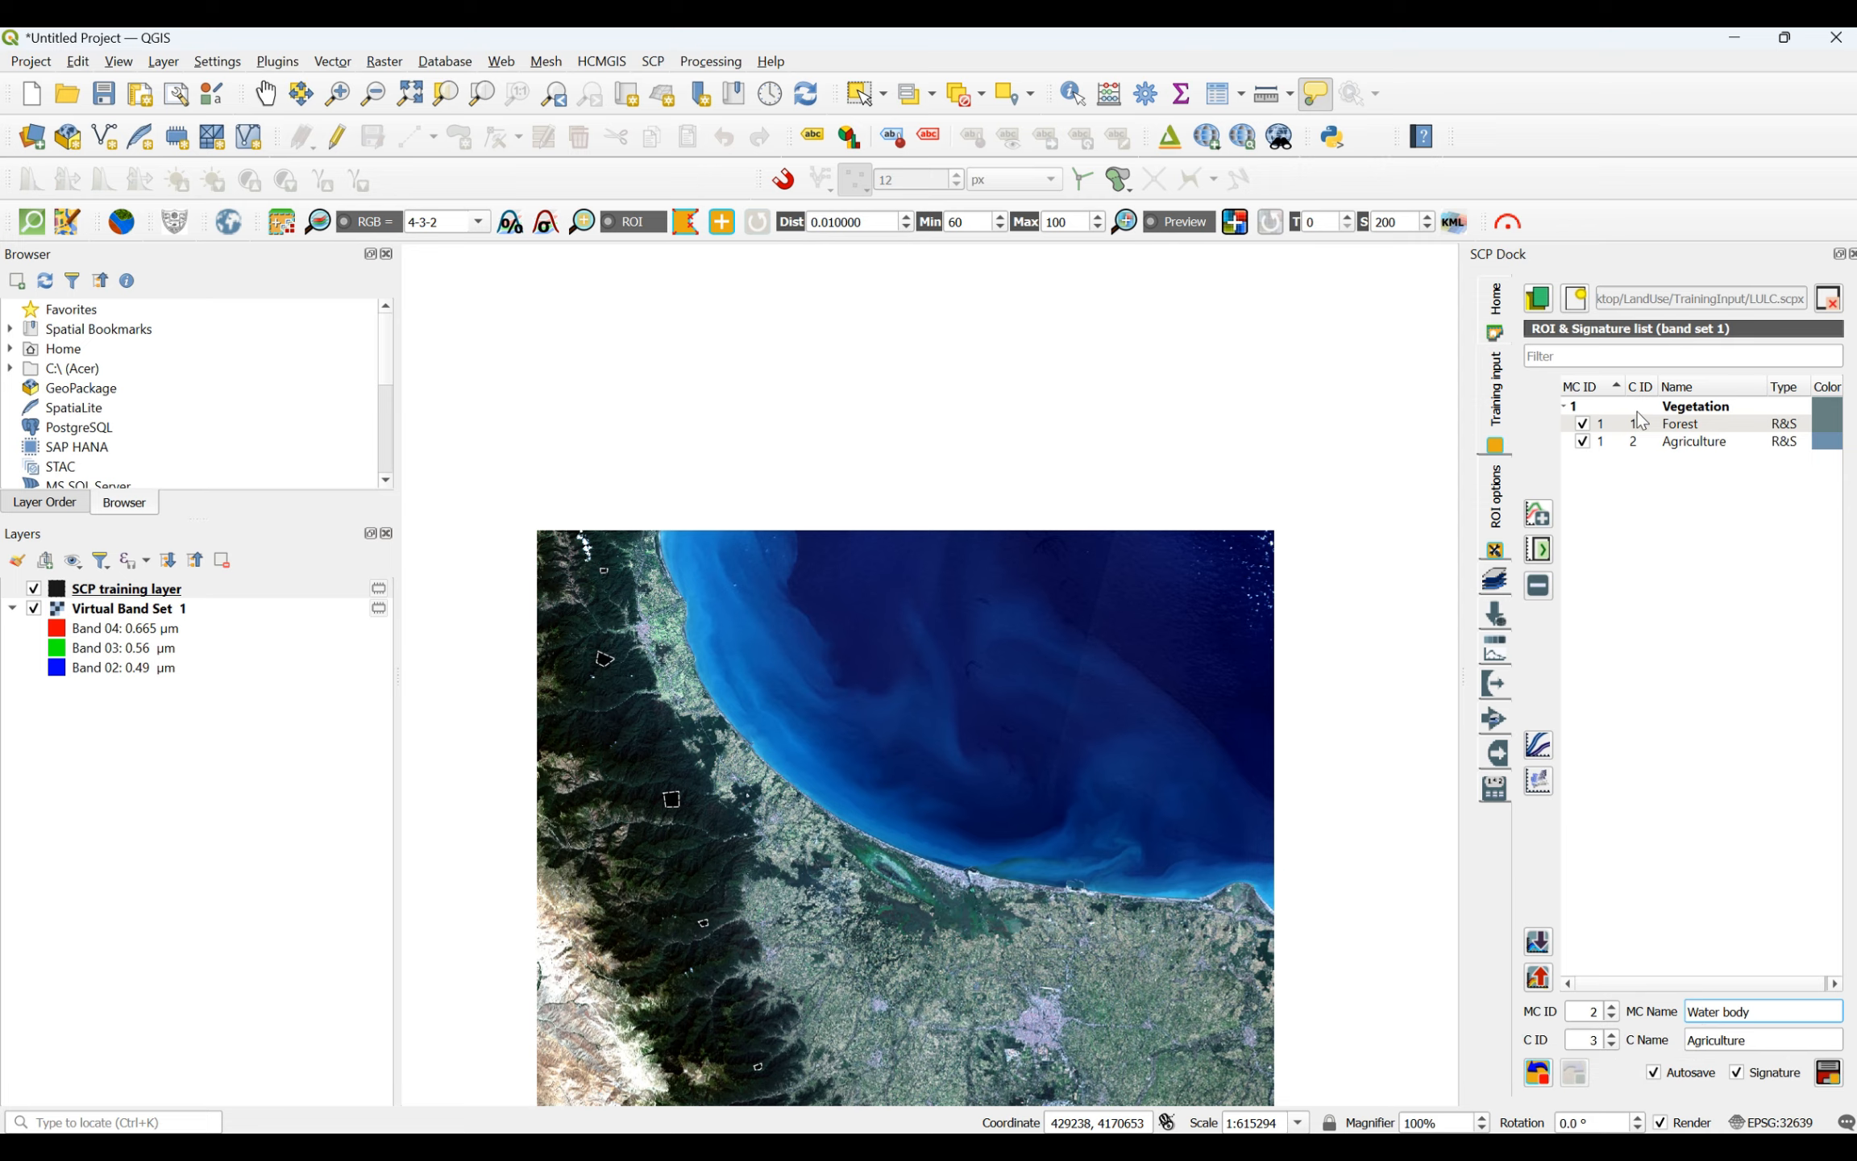
- Set the Vegetation macroclass color to dark green #005500
double_click(1825, 416)
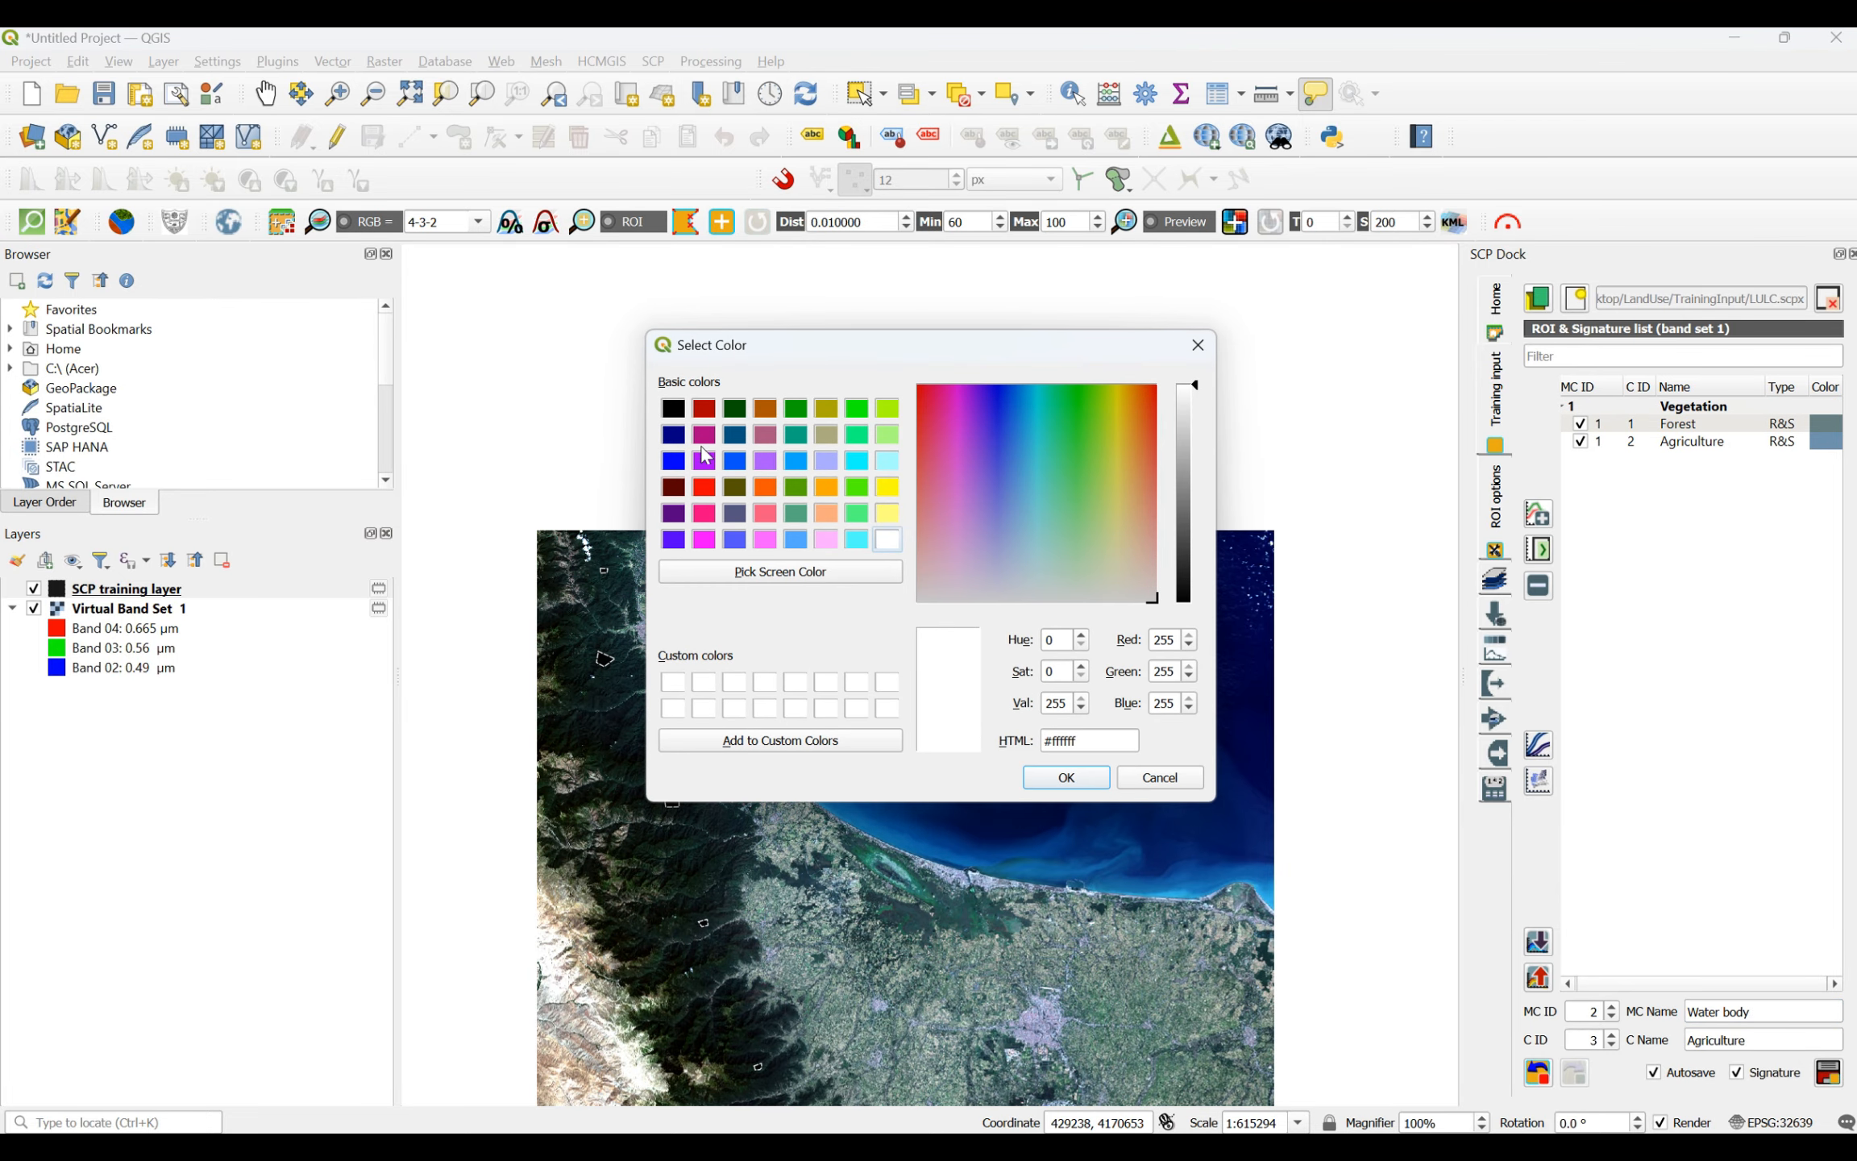
click(735, 410)
click(1096, 780)
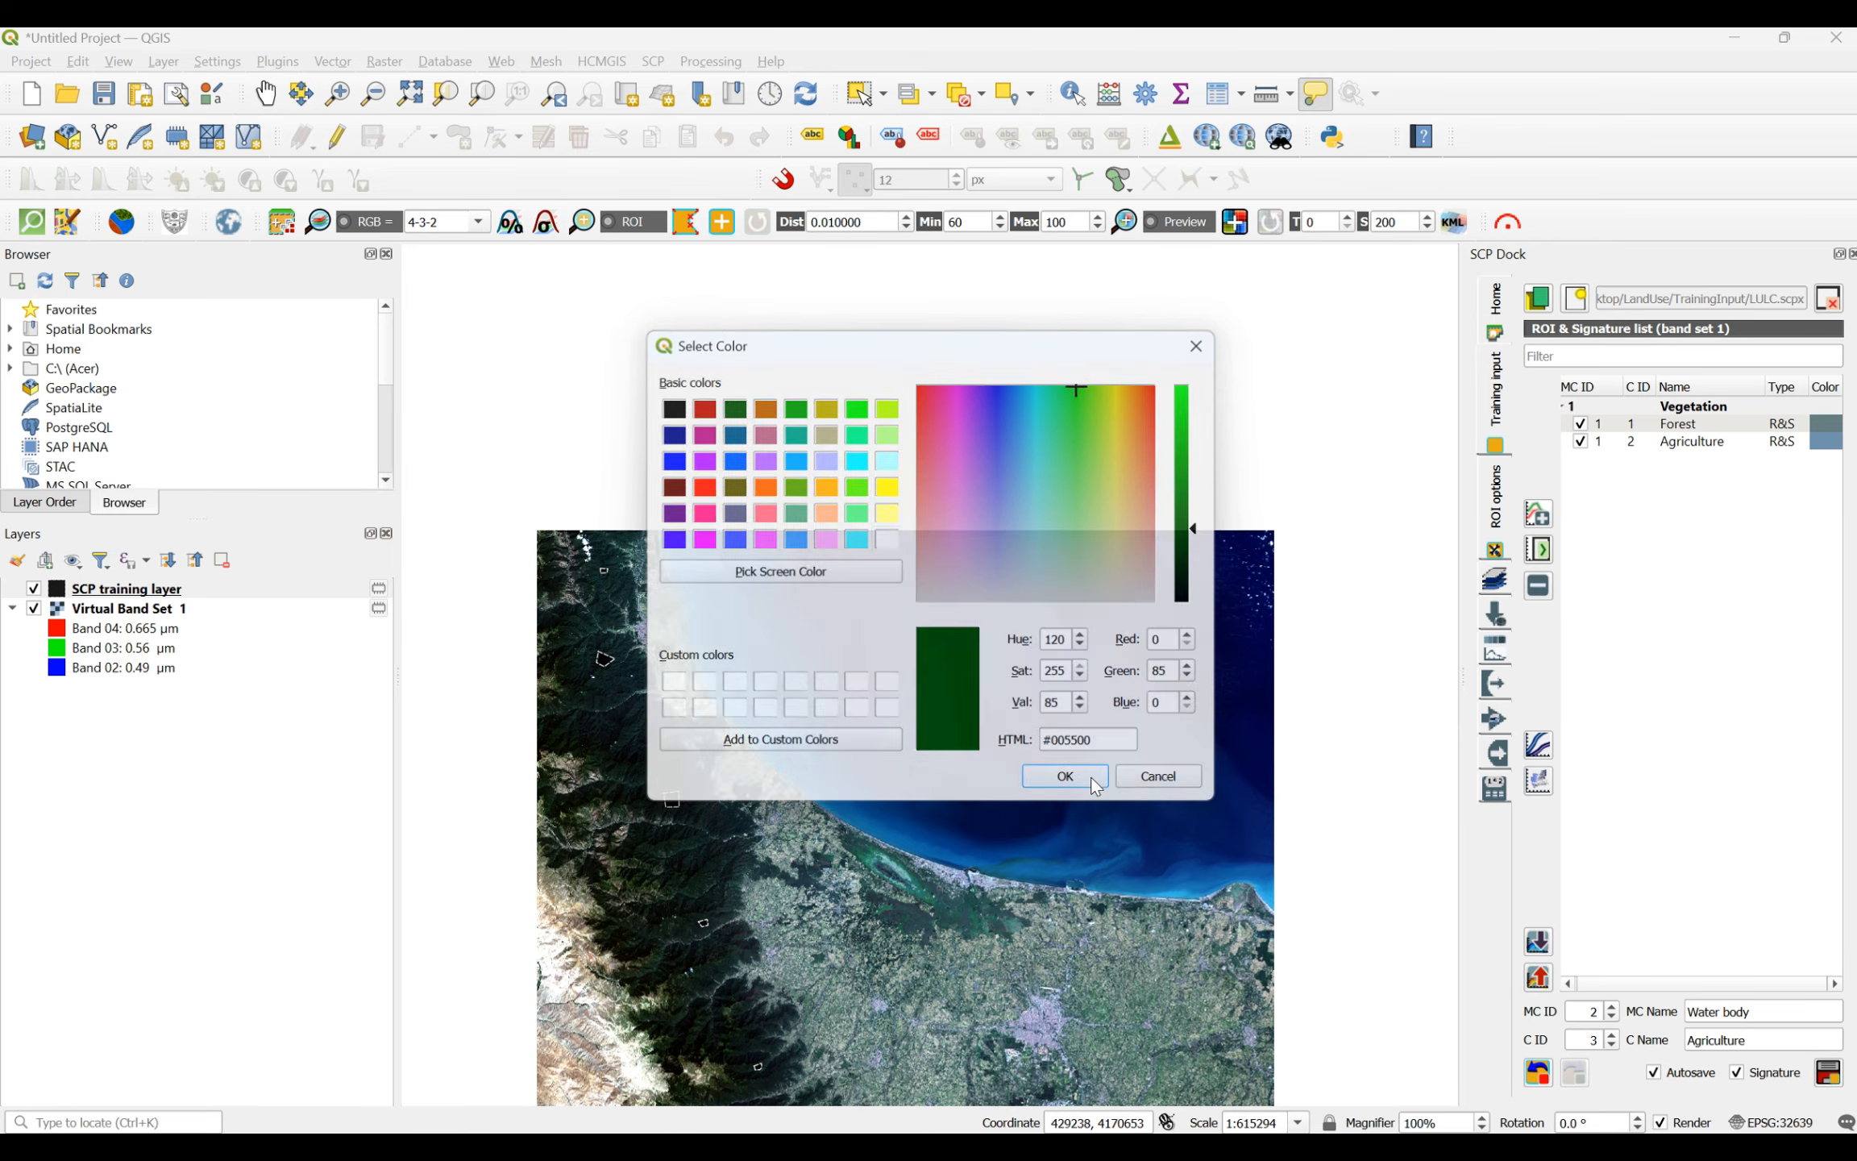
- Set the Forest class color to medium green, a lighter shade than the Vegetation macroclass color
double_click(1826, 424)
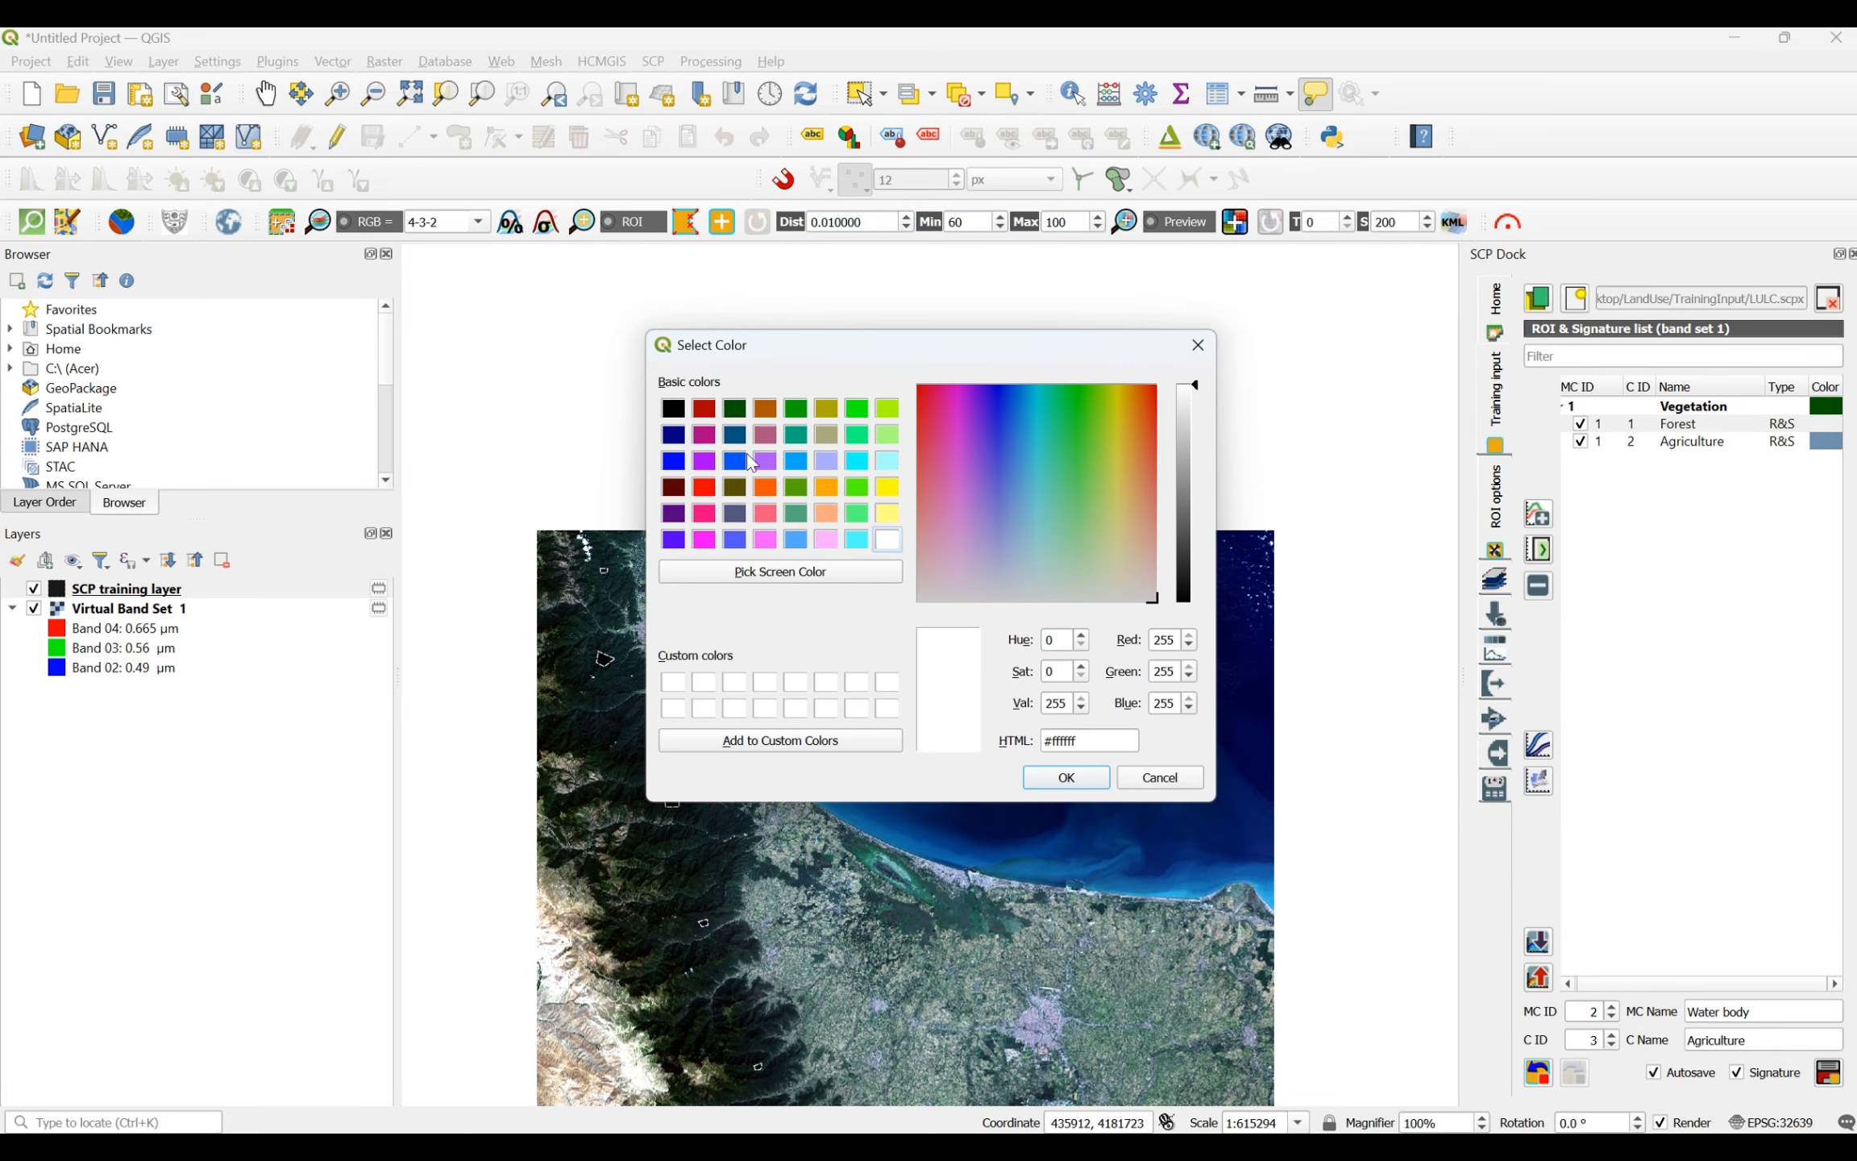
click(796, 410)
click(1066, 778)
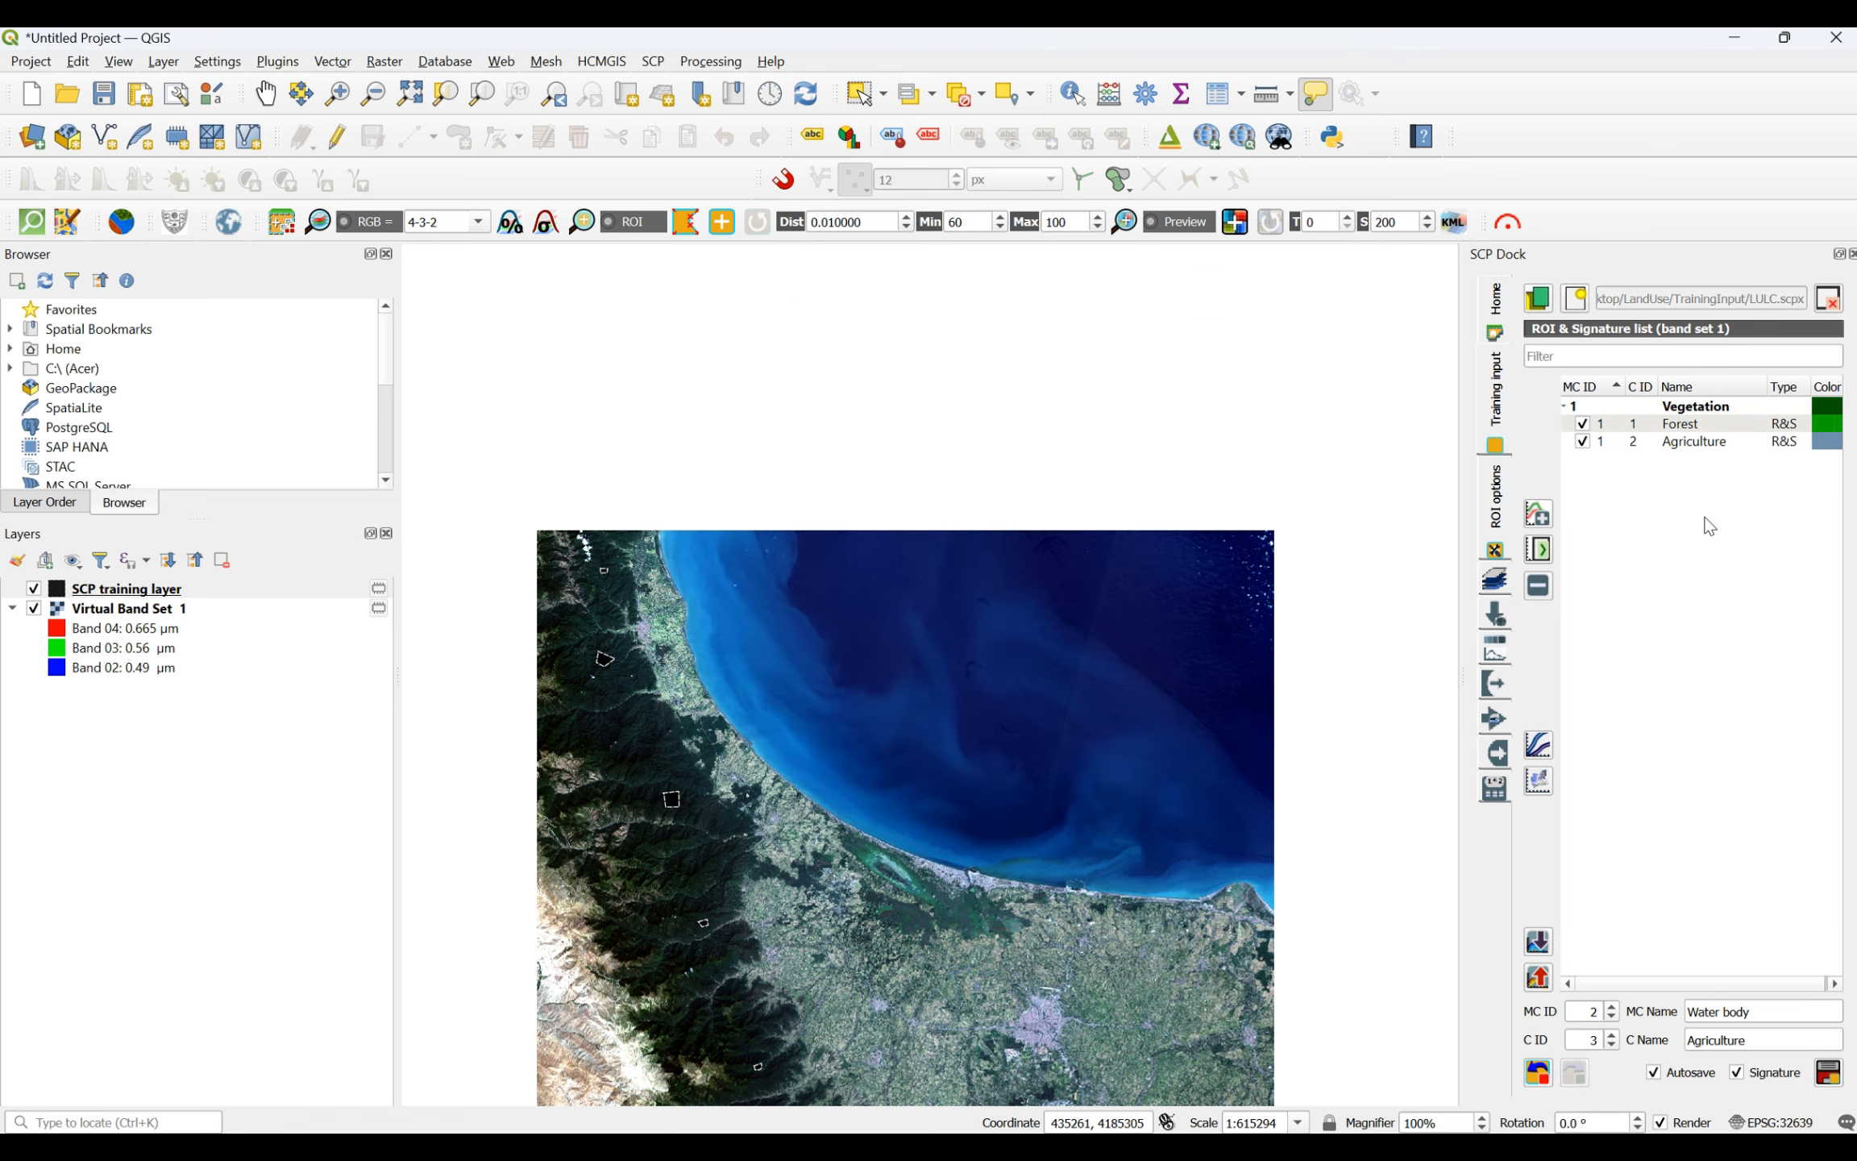
- Set the Agriculture class color to teal #00aa7f
double_click(1829, 444)
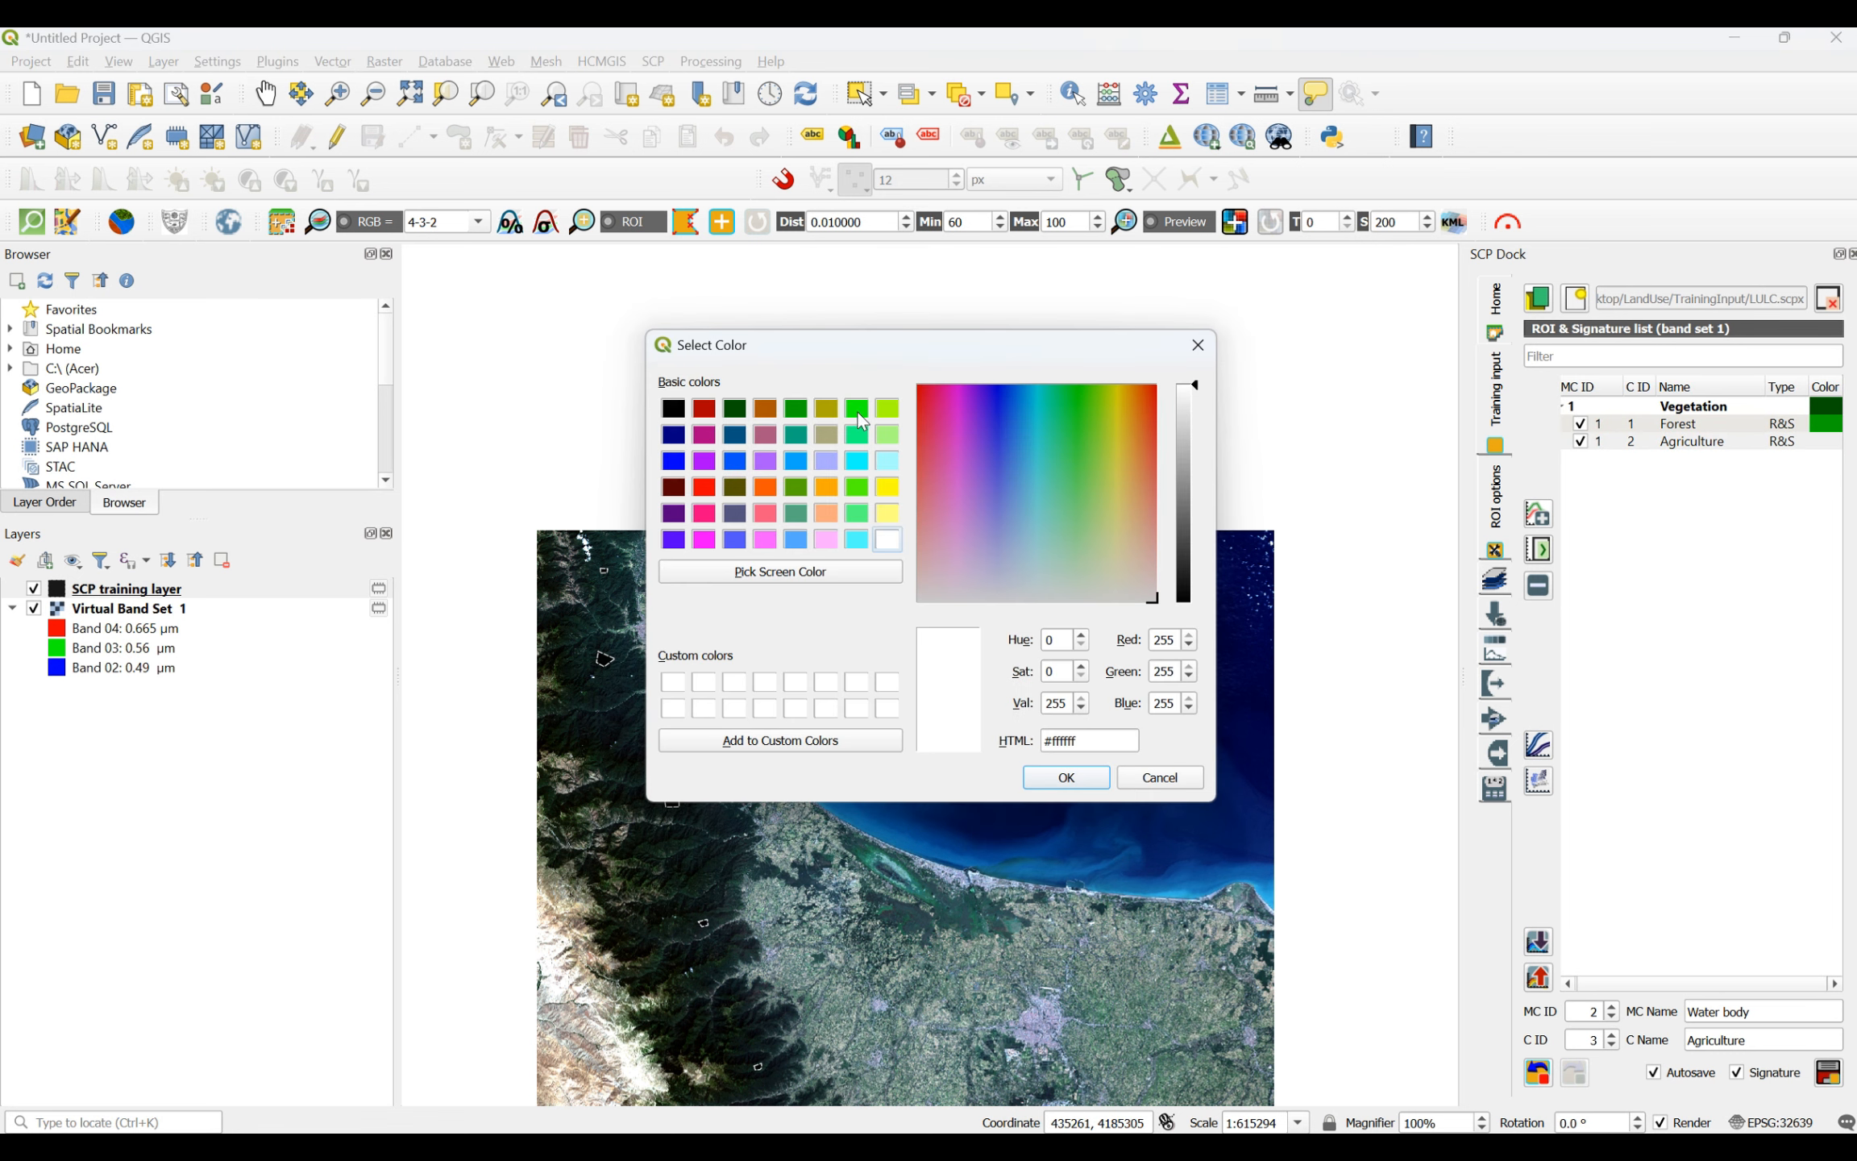
click(796, 434)
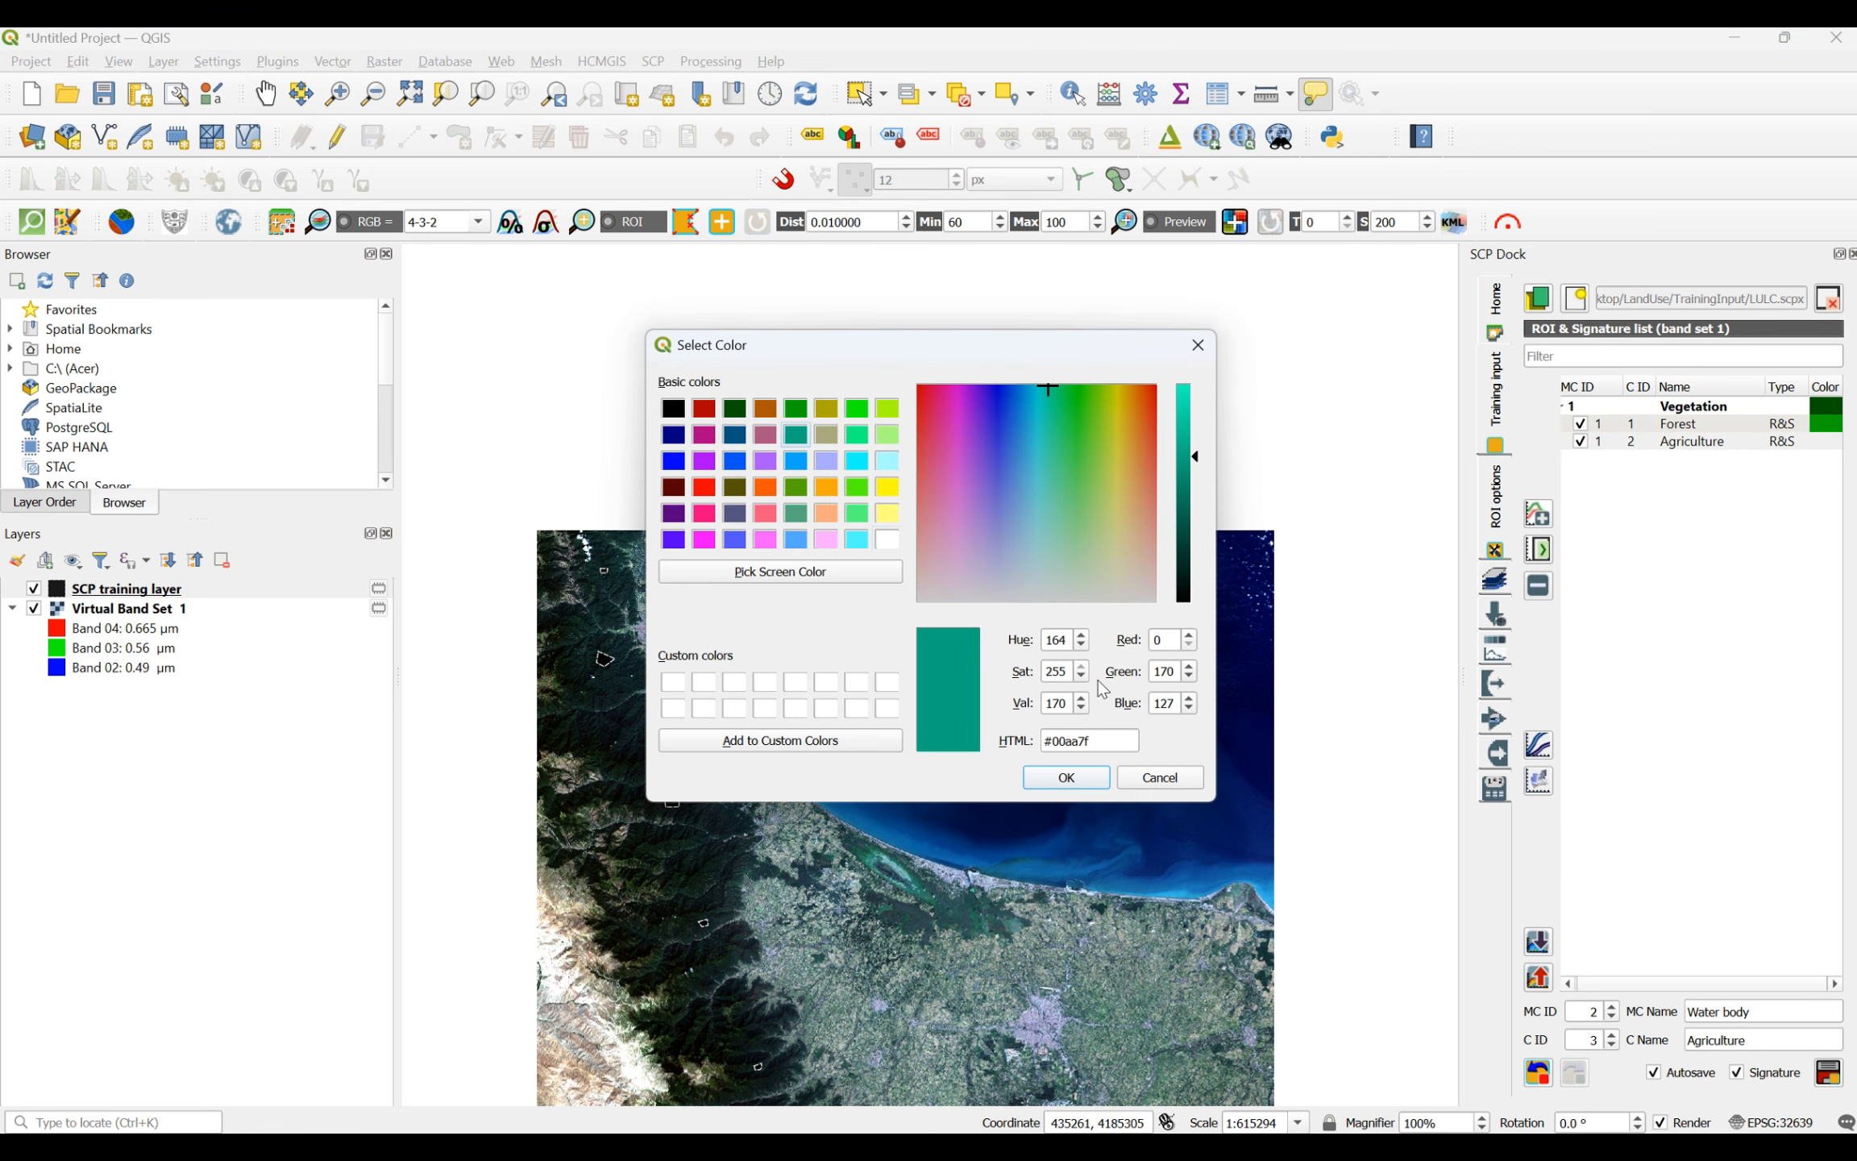
click(1063, 778)
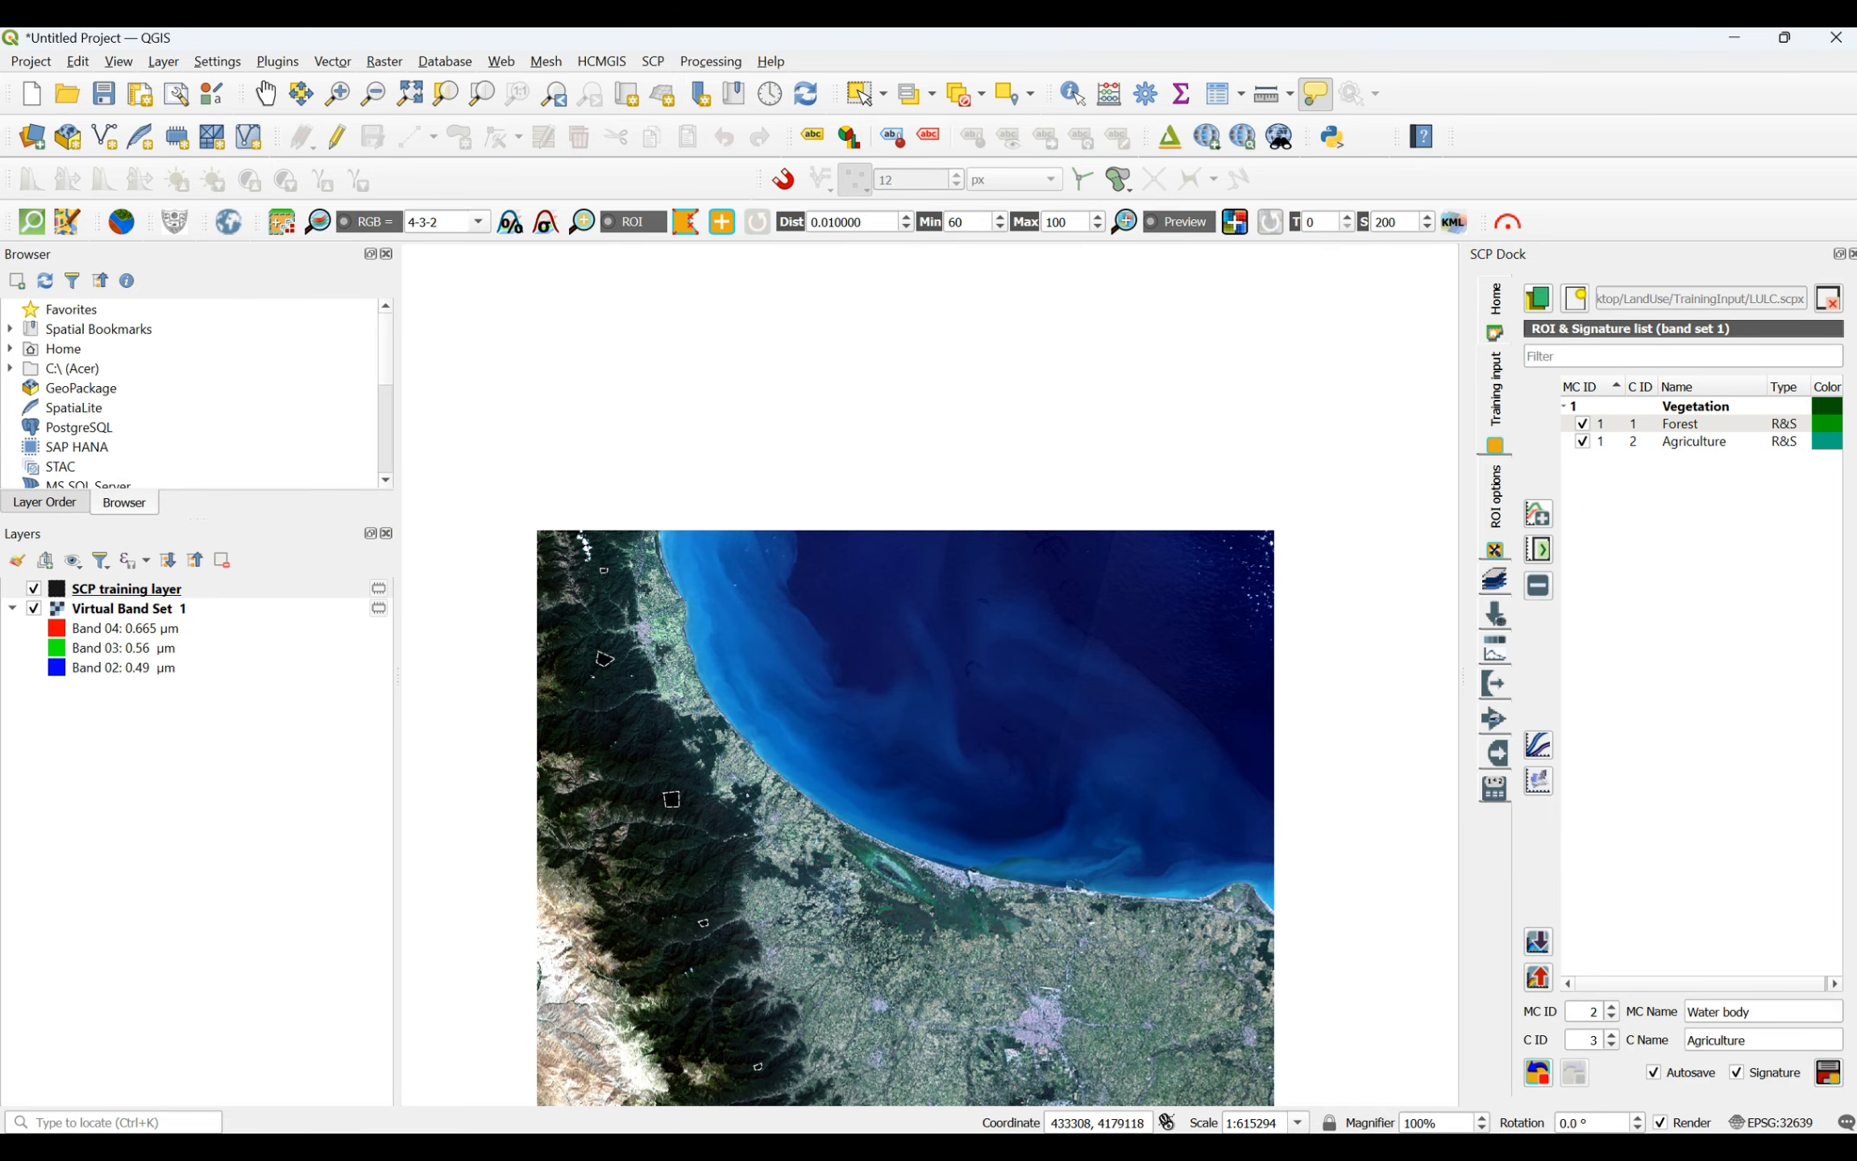
- Set the Agriculture class color to bright green #00ff00
double_click(1825, 449)
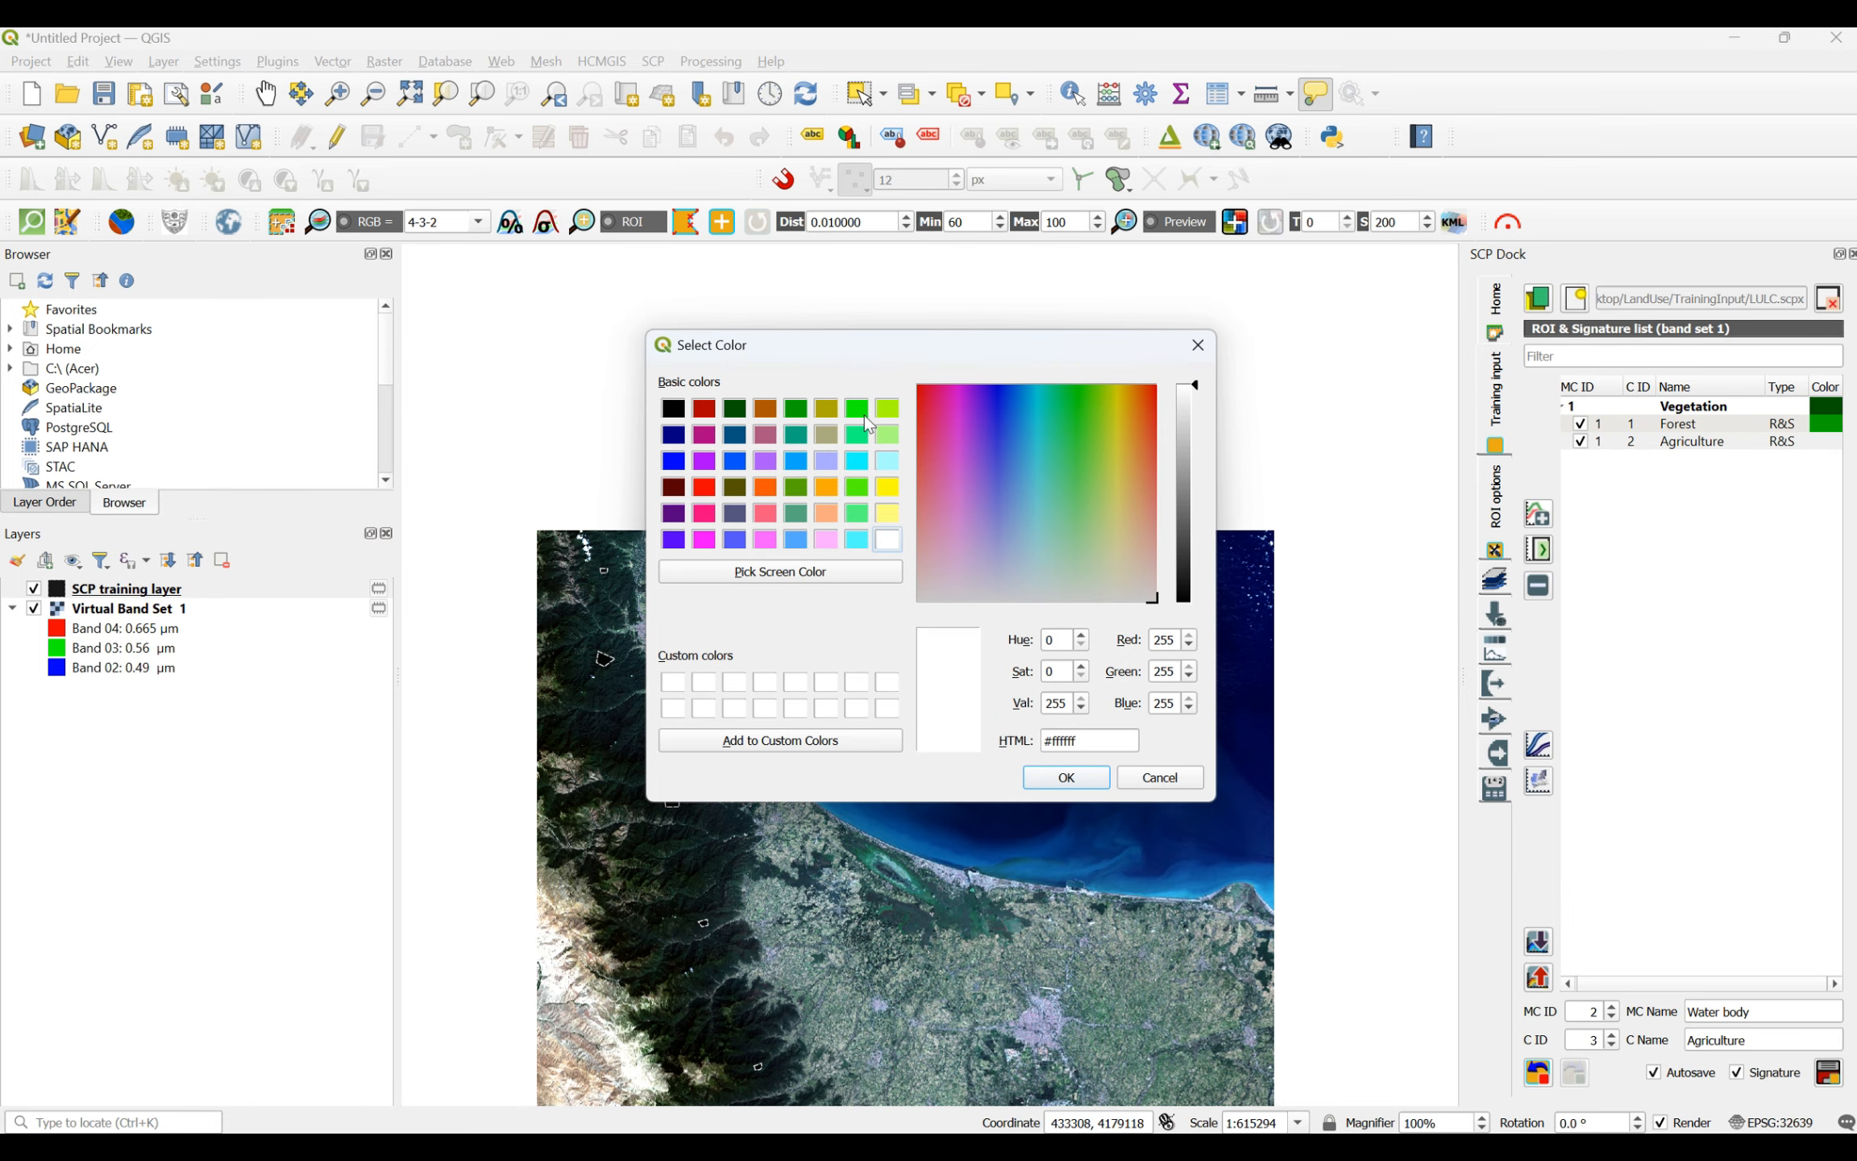
click(854, 415)
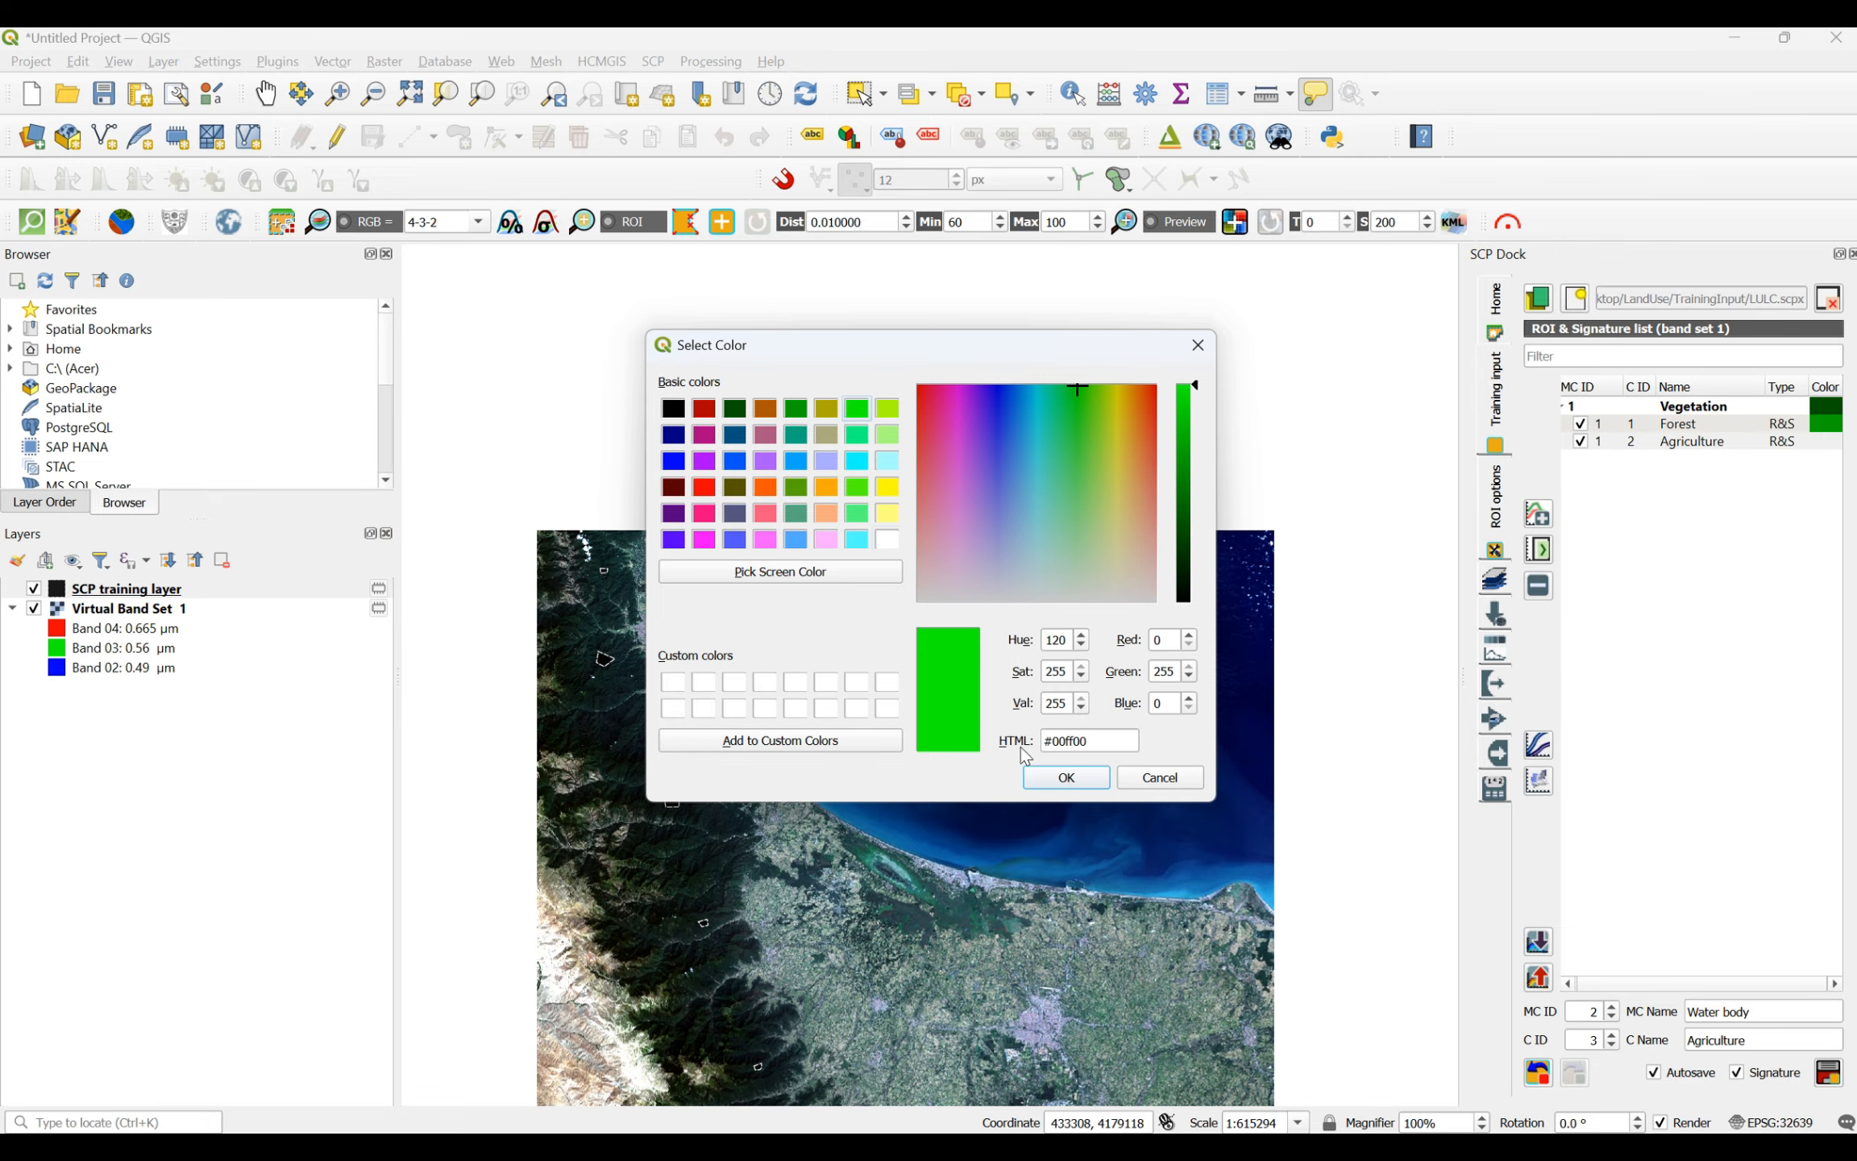
click(1064, 778)
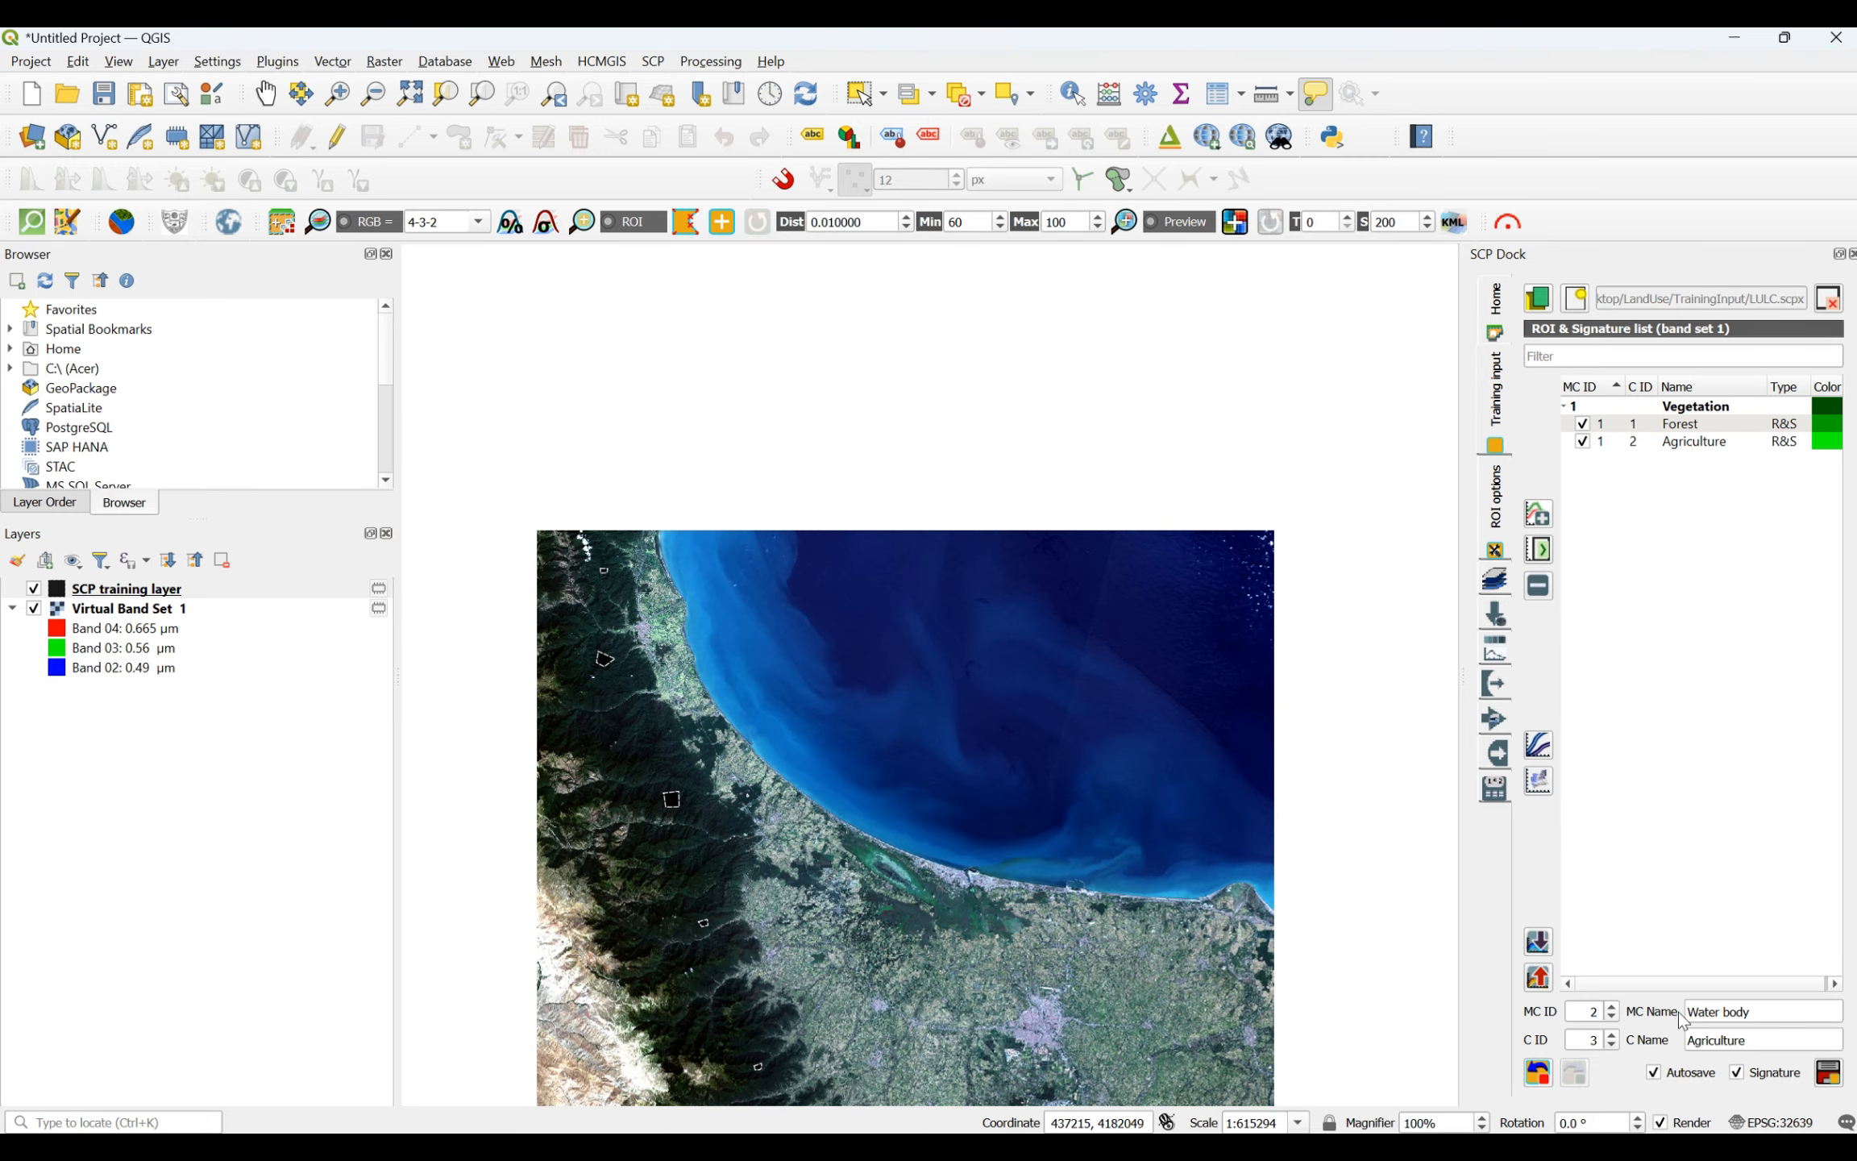
- Name the class with C ID 3 under the Water body macroclass "Sea"
click(1751, 1040)
drag(1755, 1040, 1660, 1050)
text(Sea)
- Draw a large triangular Sea ROI over the dark deep water in the northeast of the scene
click(689, 232)
click(1210, 741)
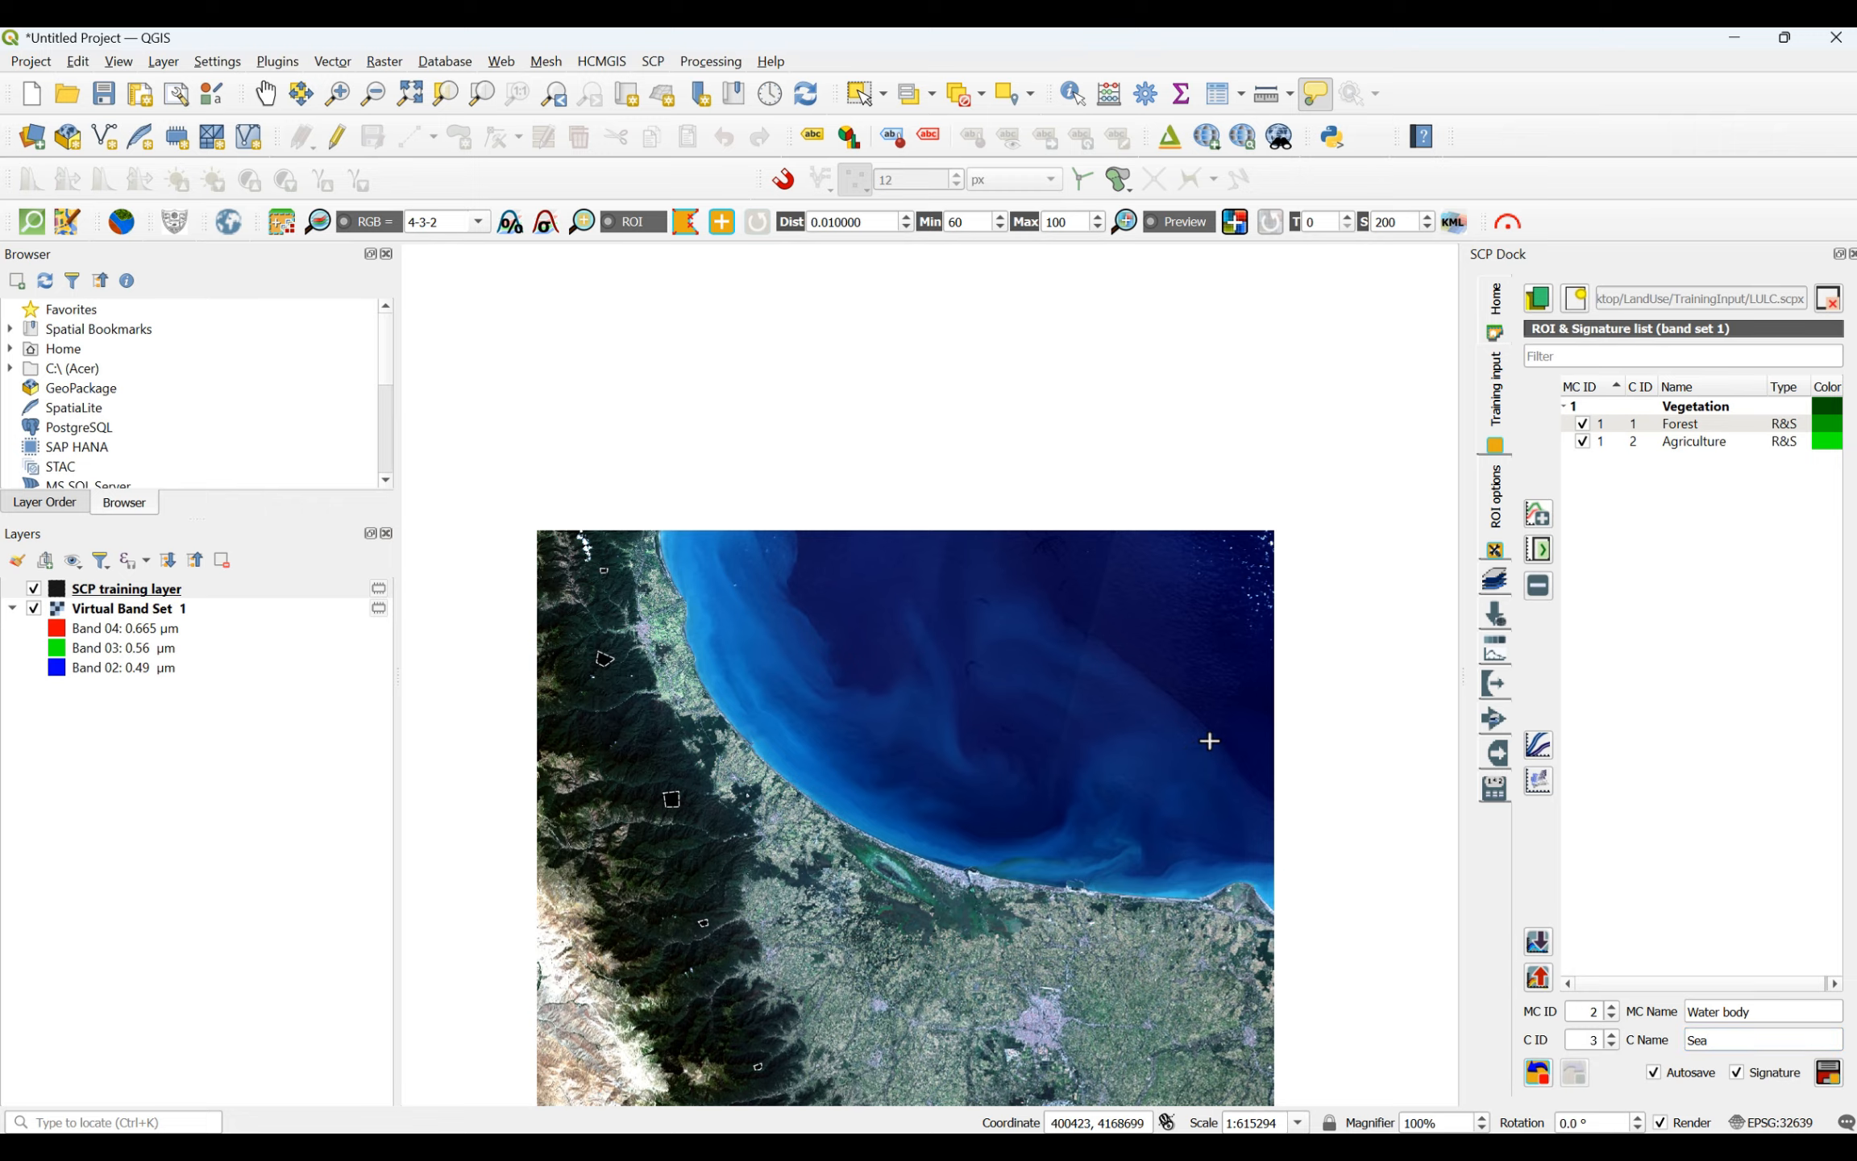
click(1054, 662)
click(1145, 580)
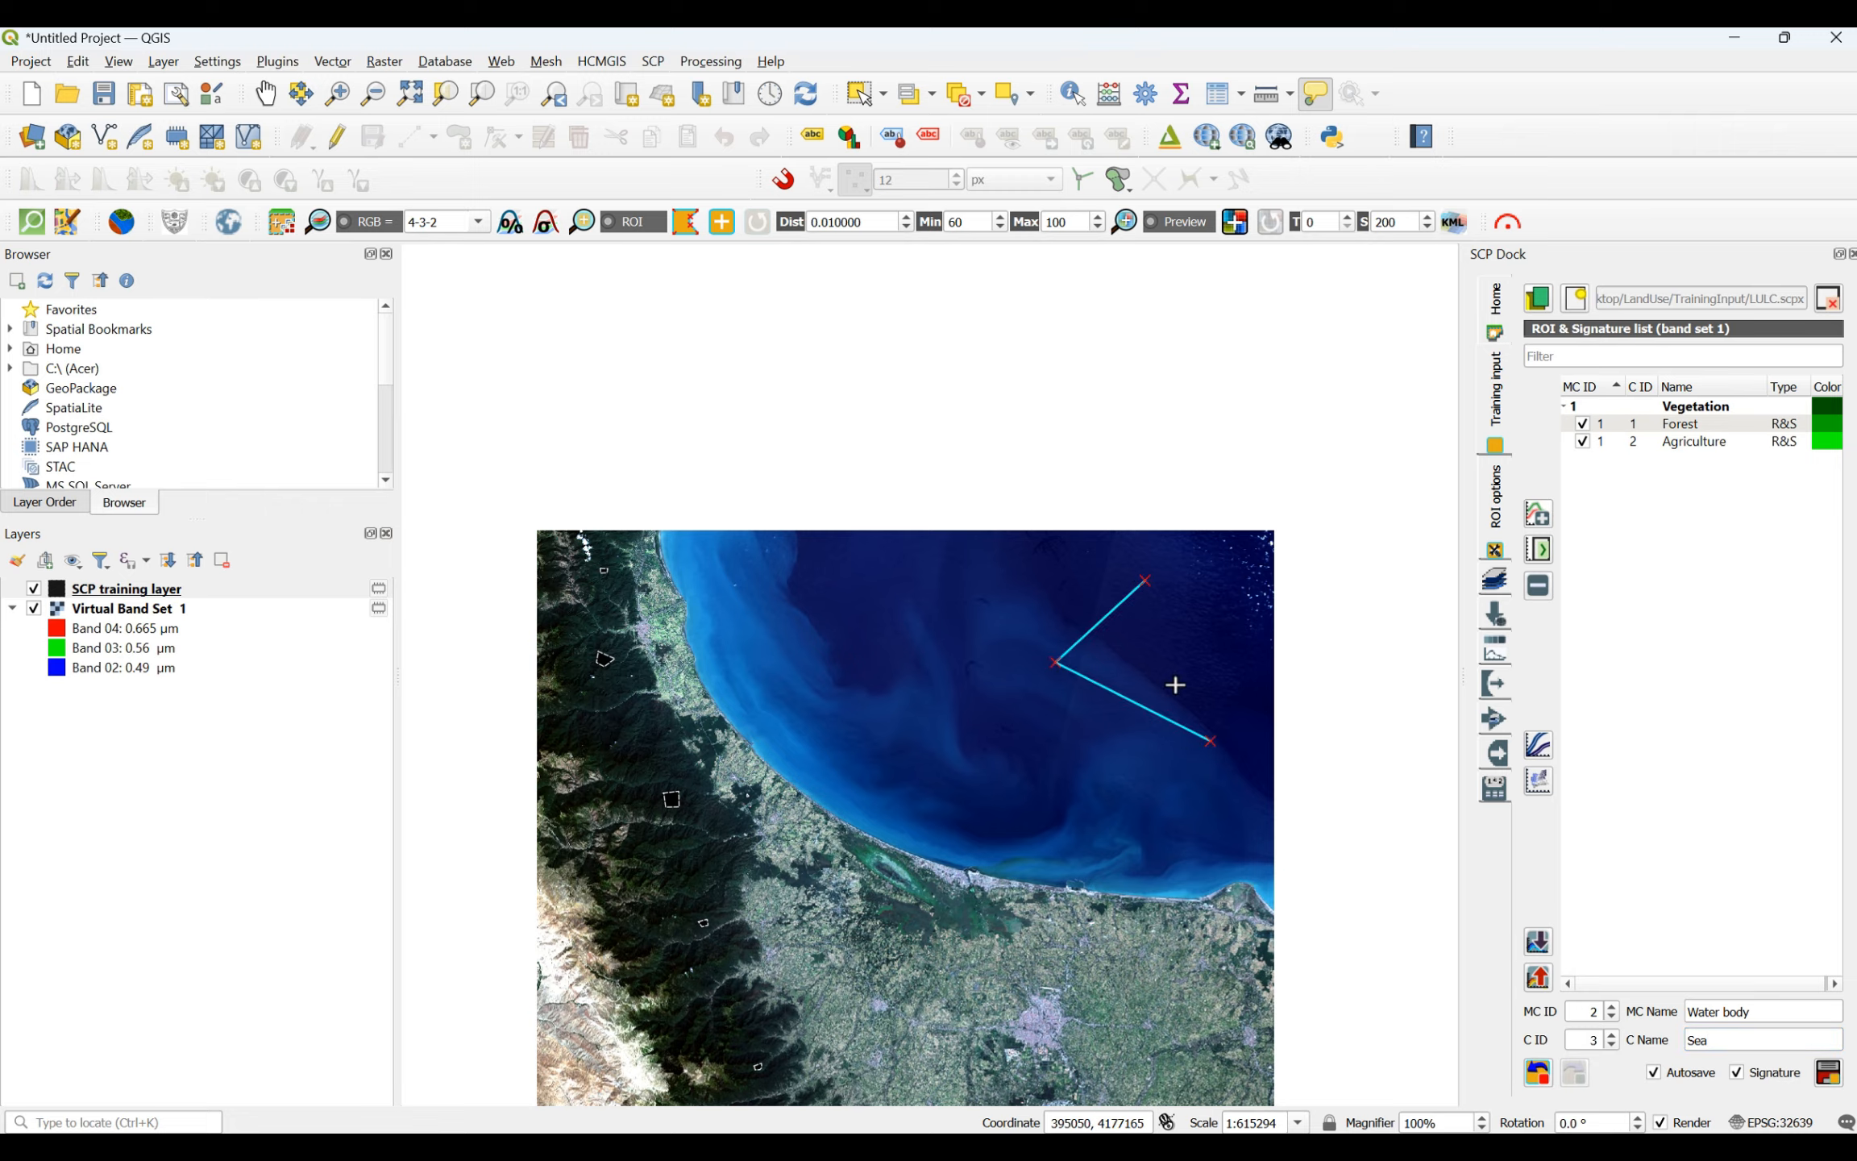
right_click(1208, 741)
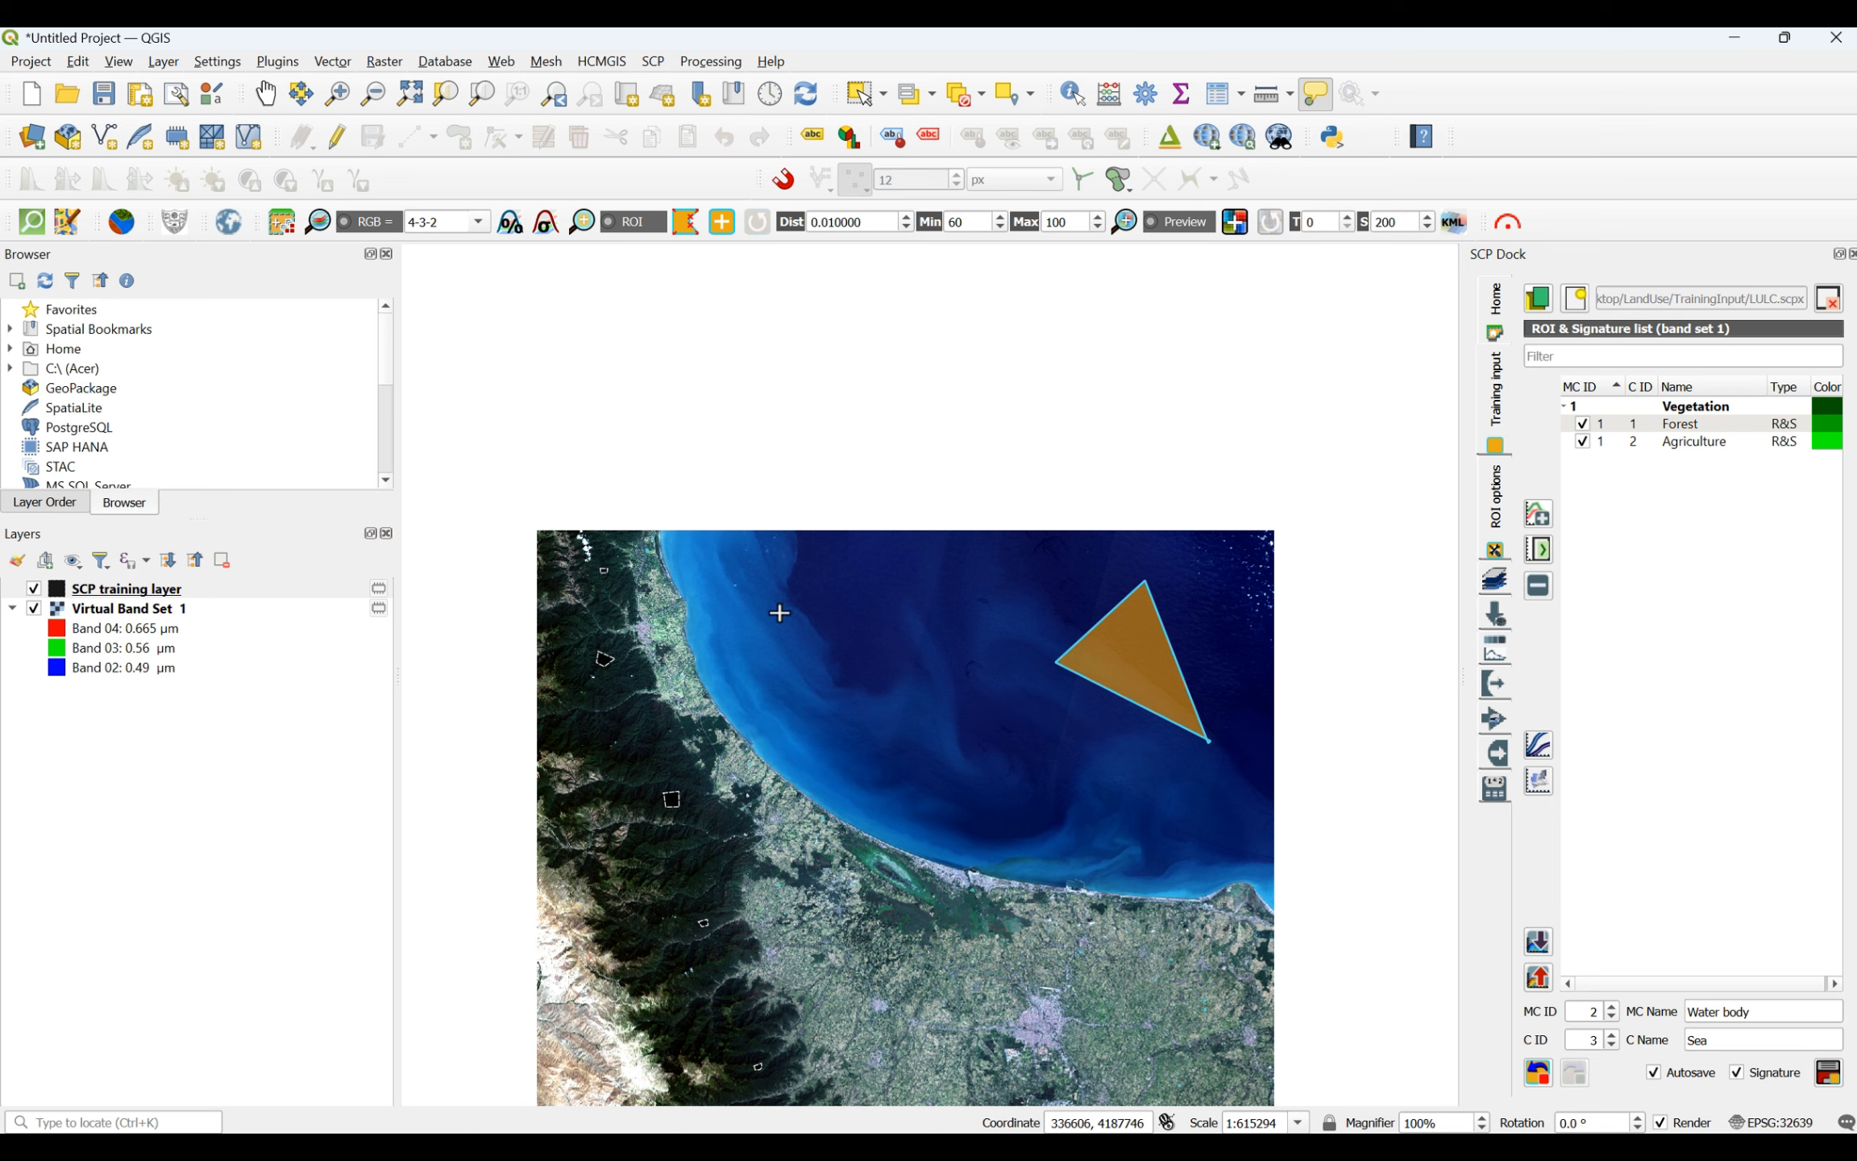
- Draw a large four-sided Sea ROI over the water in the northwest of the sea, spanning lighter and darker blue tones
click(756, 583)
click(886, 554)
click(918, 696)
click(799, 729)
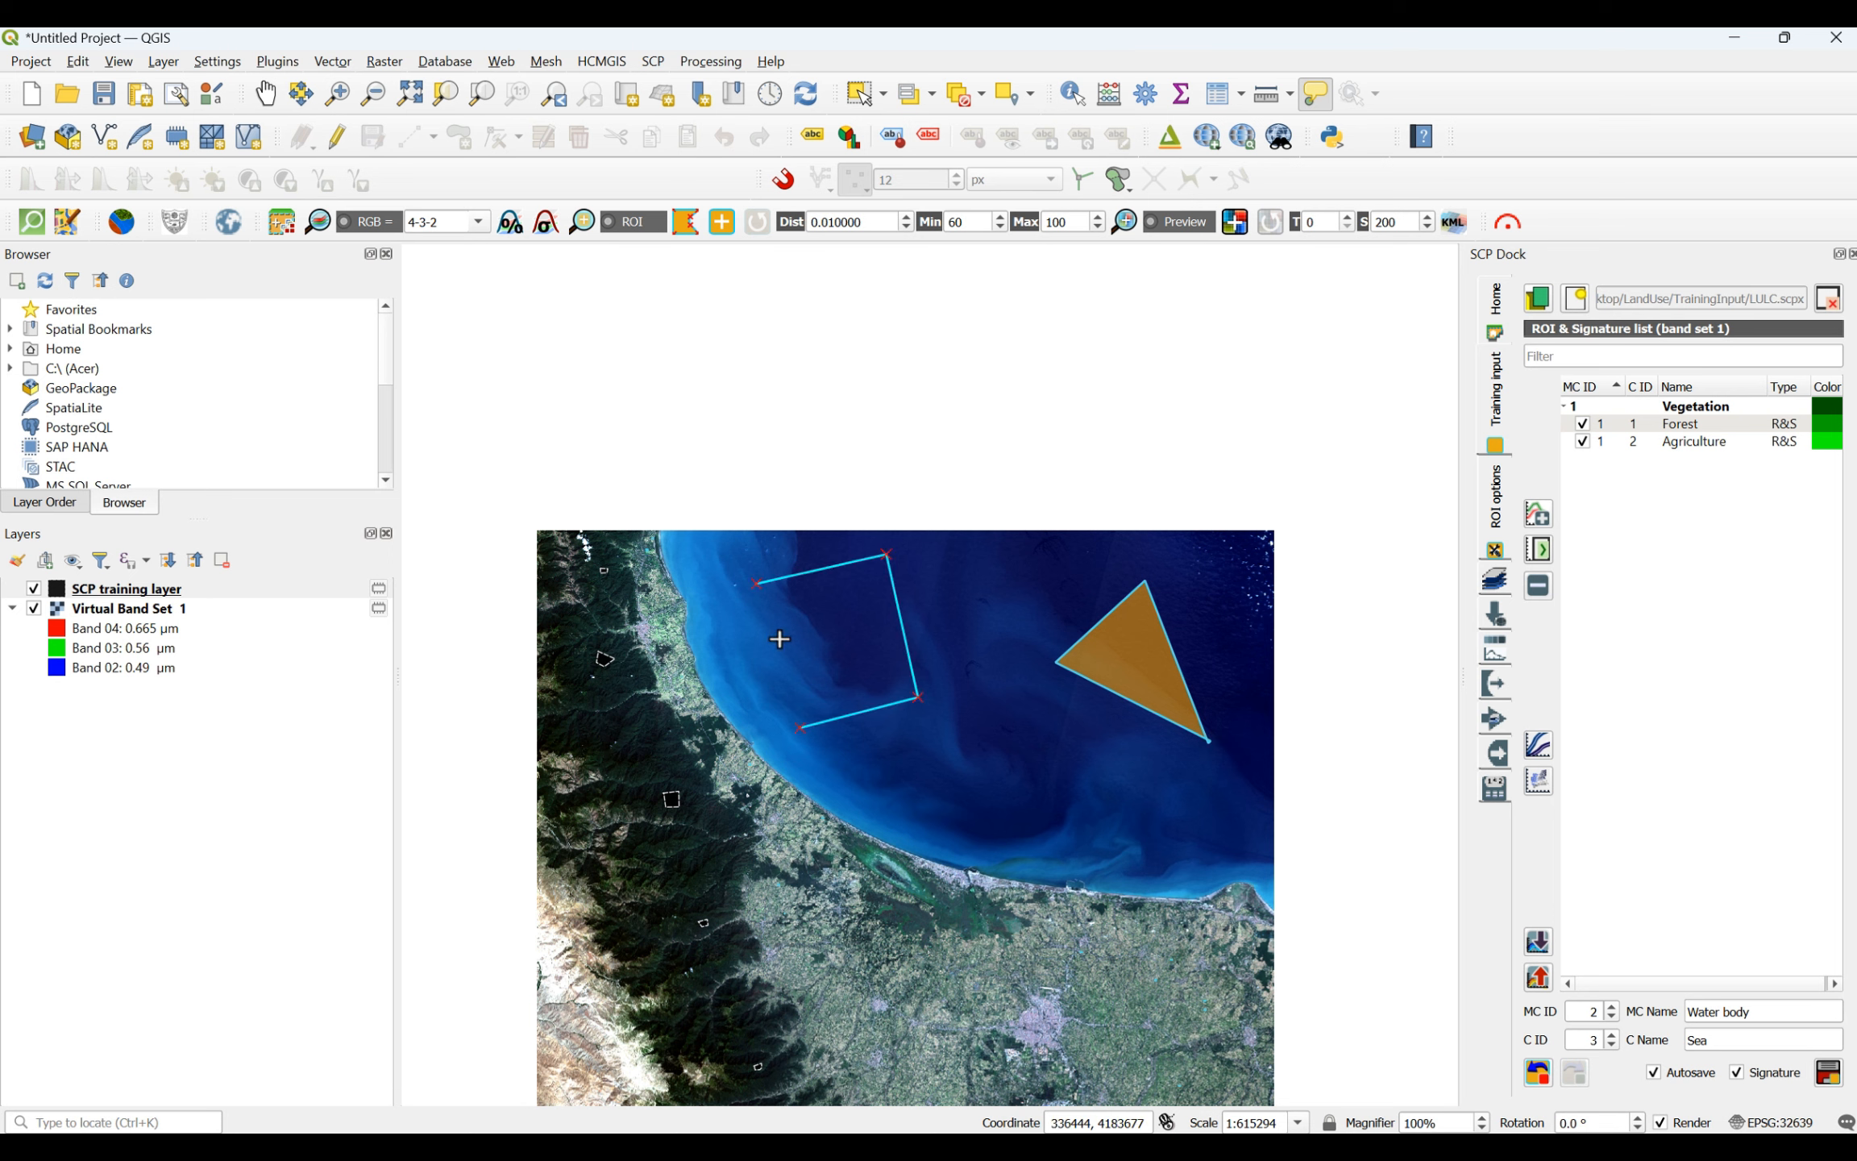
right_click(755, 587)
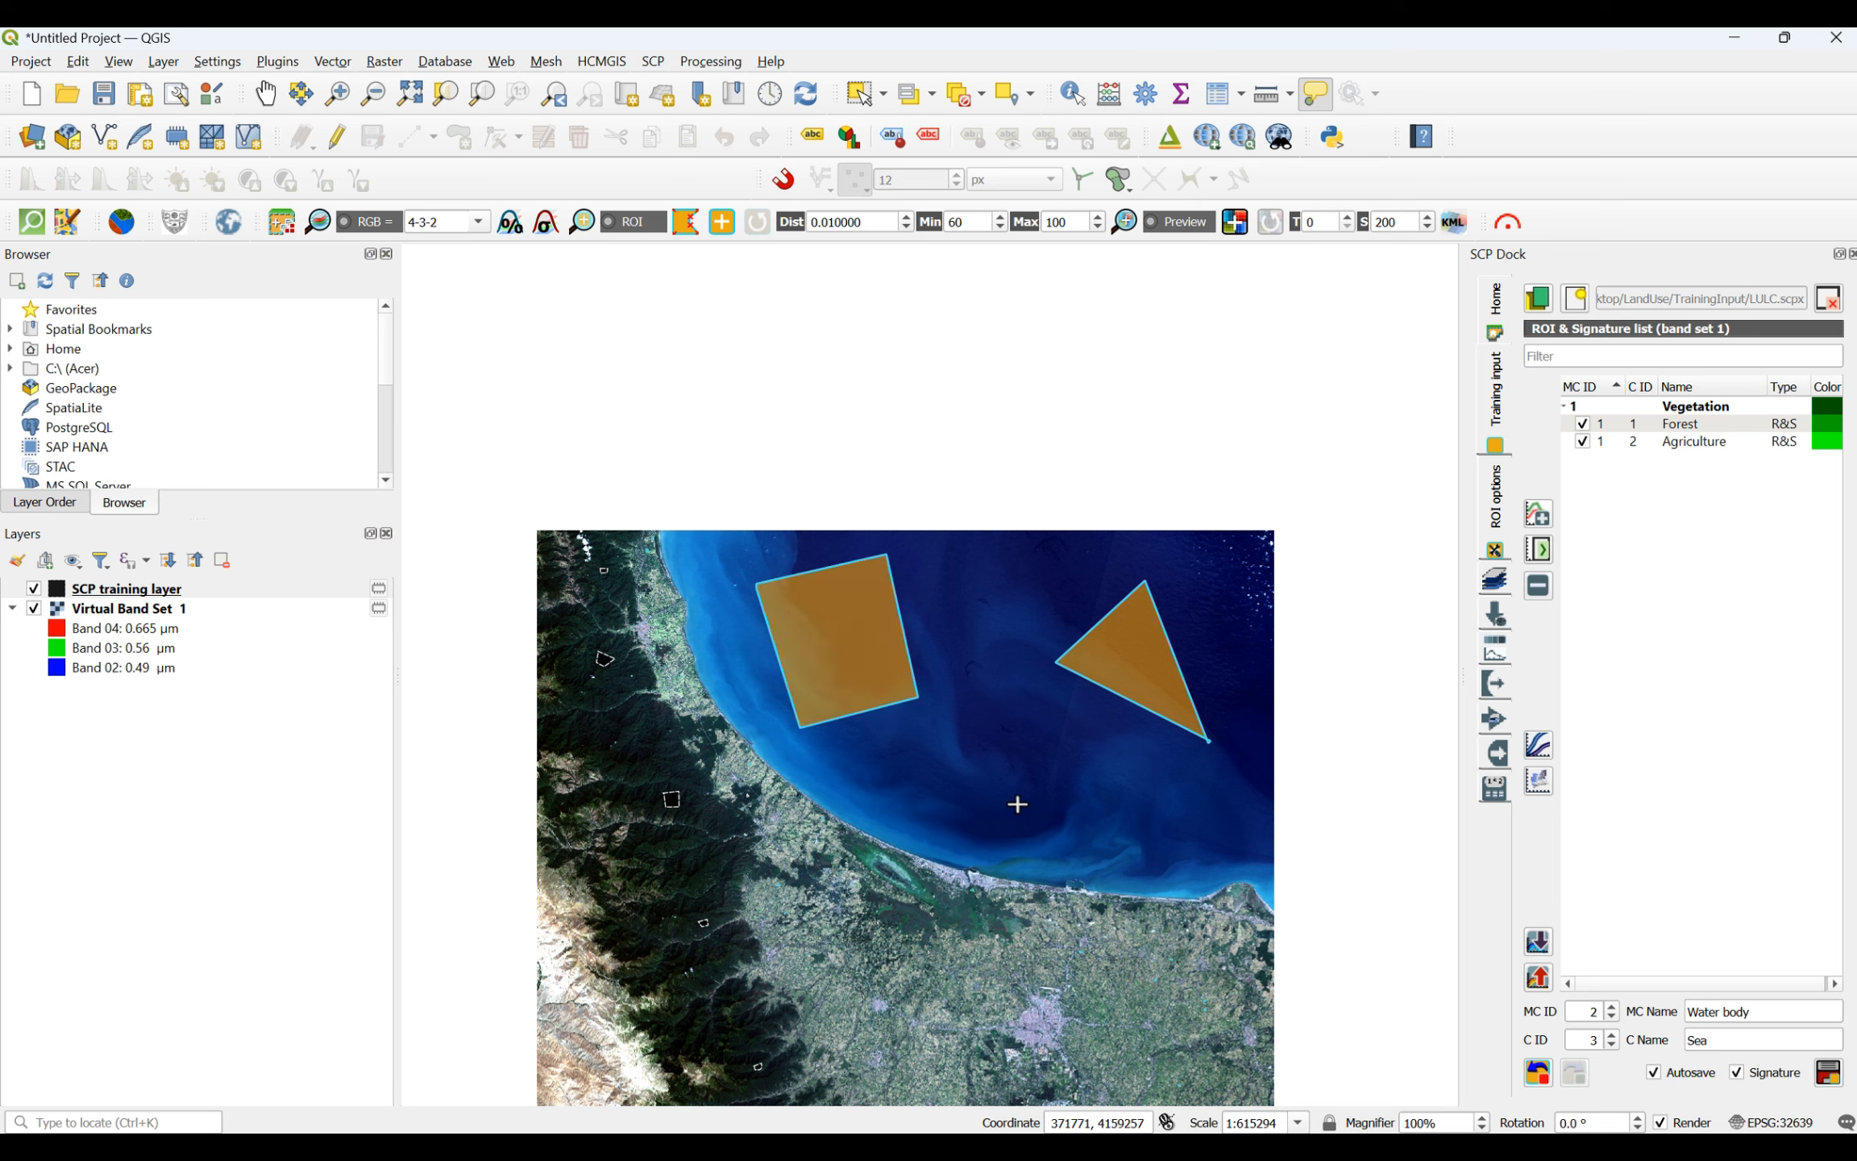
- Draw a four-sided Sea ROI south of the triangular one, reaching close to the southern shoreline
click(995, 779)
click(1201, 837)
click(1055, 856)
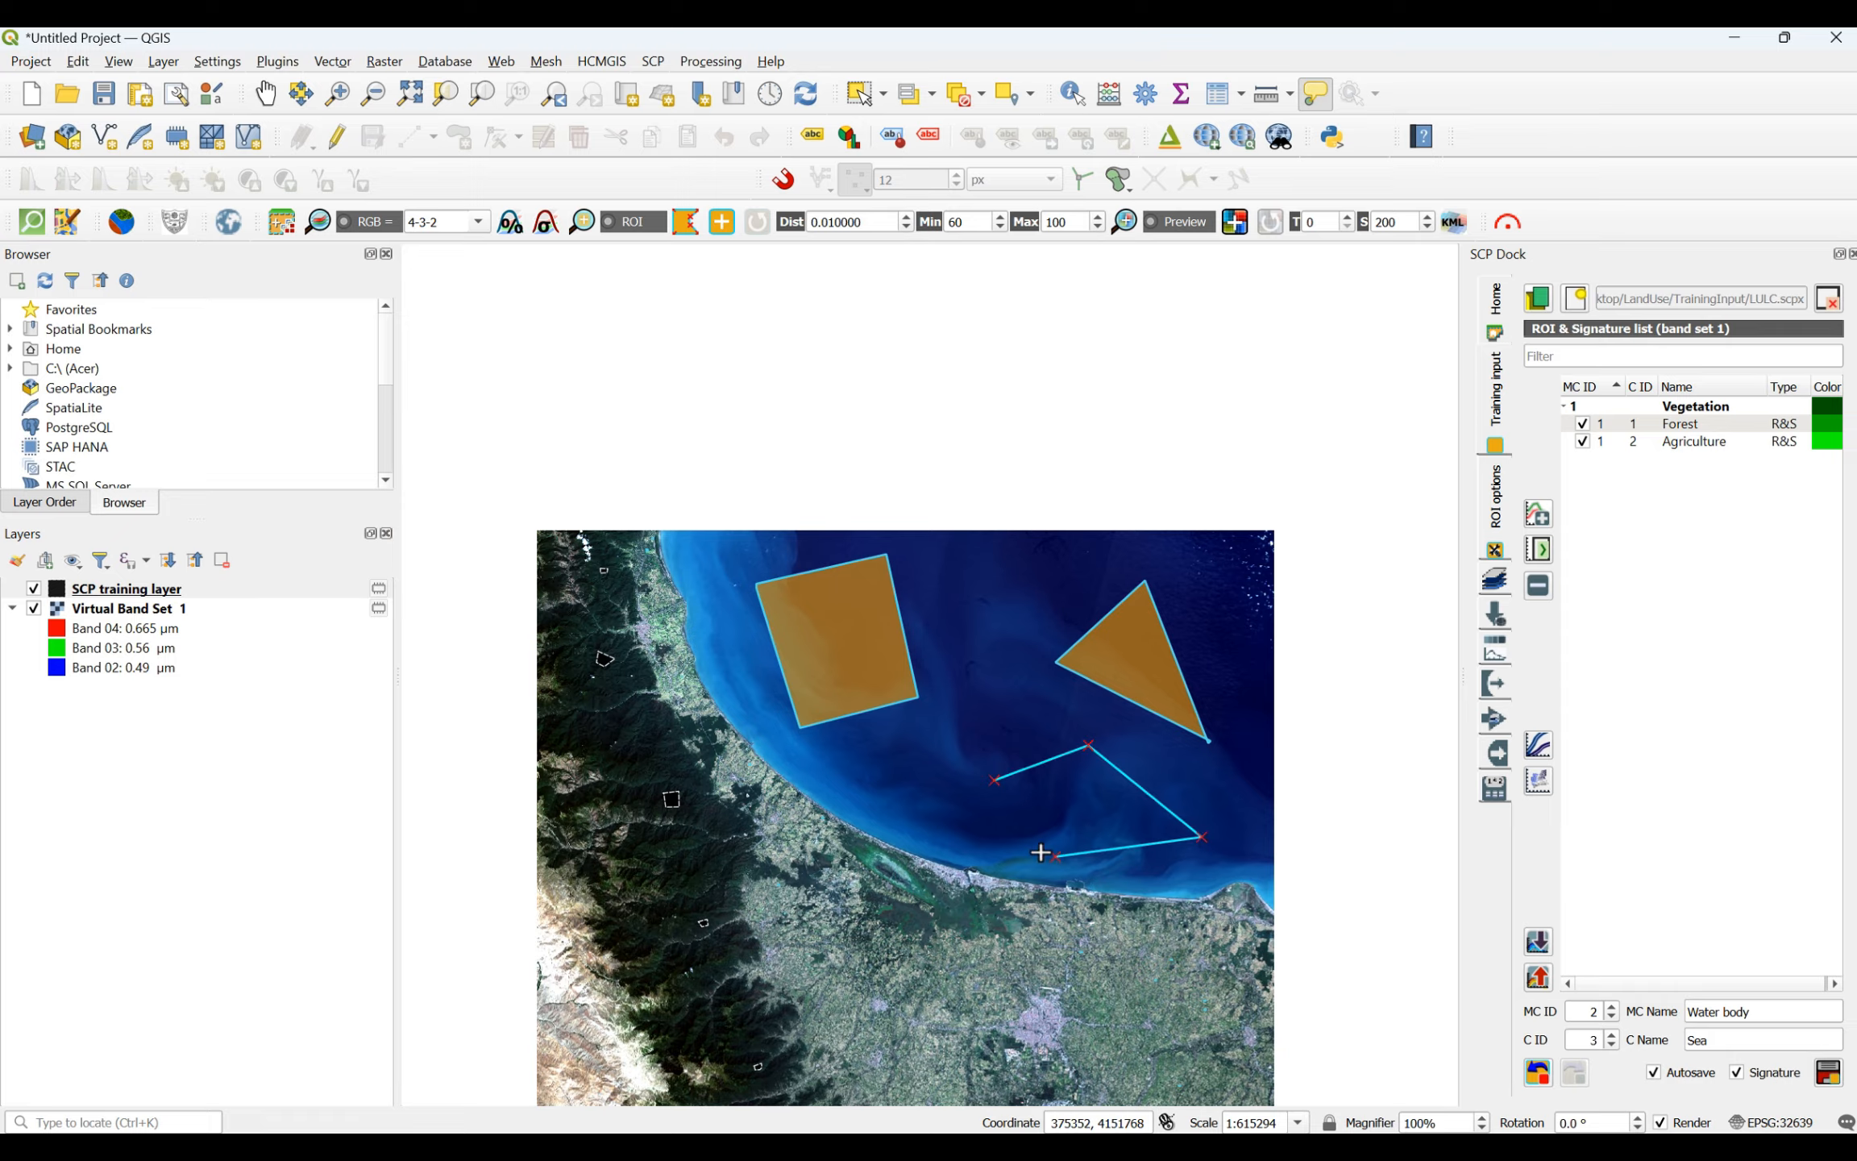
right_click(997, 781)
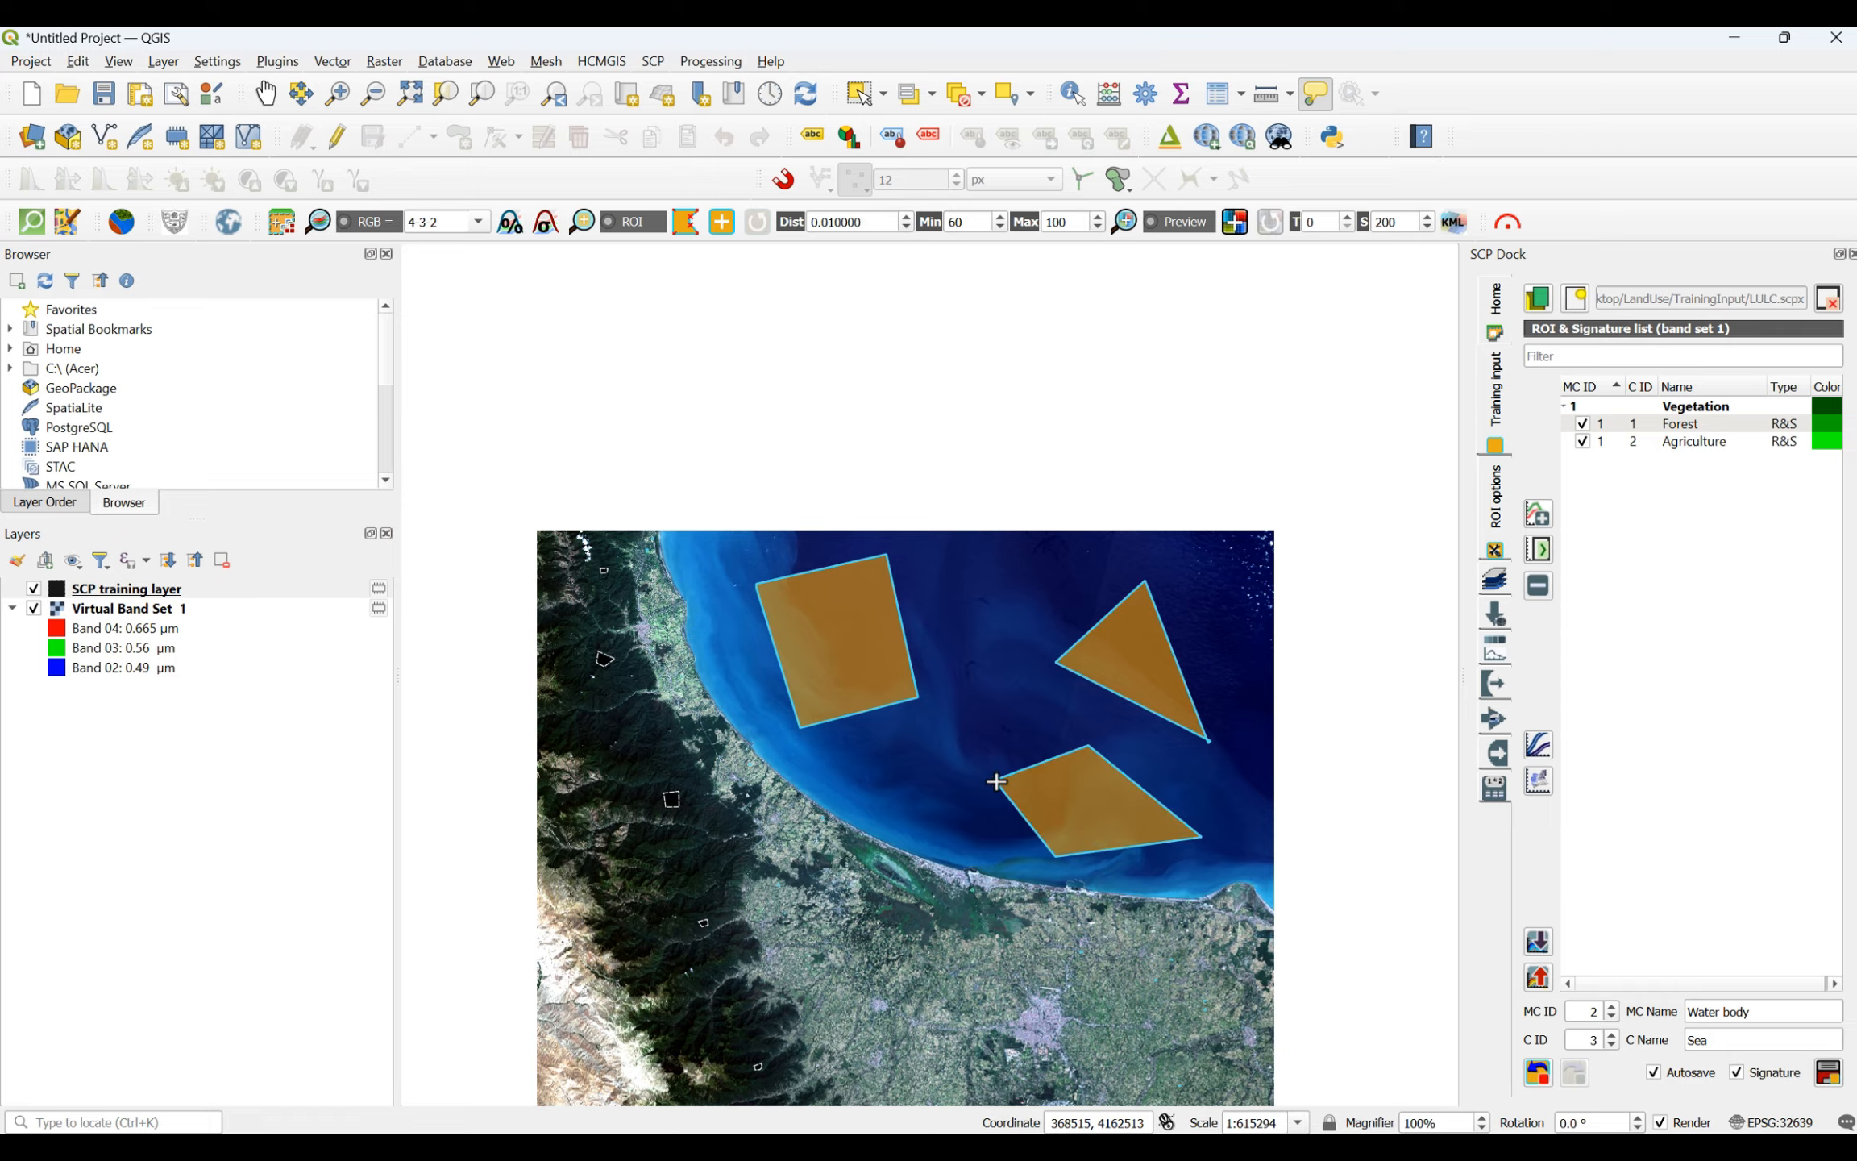
- Draw a smaller four-sided Sea ROI in the shallow water along the southwestern coast, below the large northwestern ROI
click(828, 754)
click(885, 751)
click(939, 824)
click(864, 826)
right_click(824, 758)
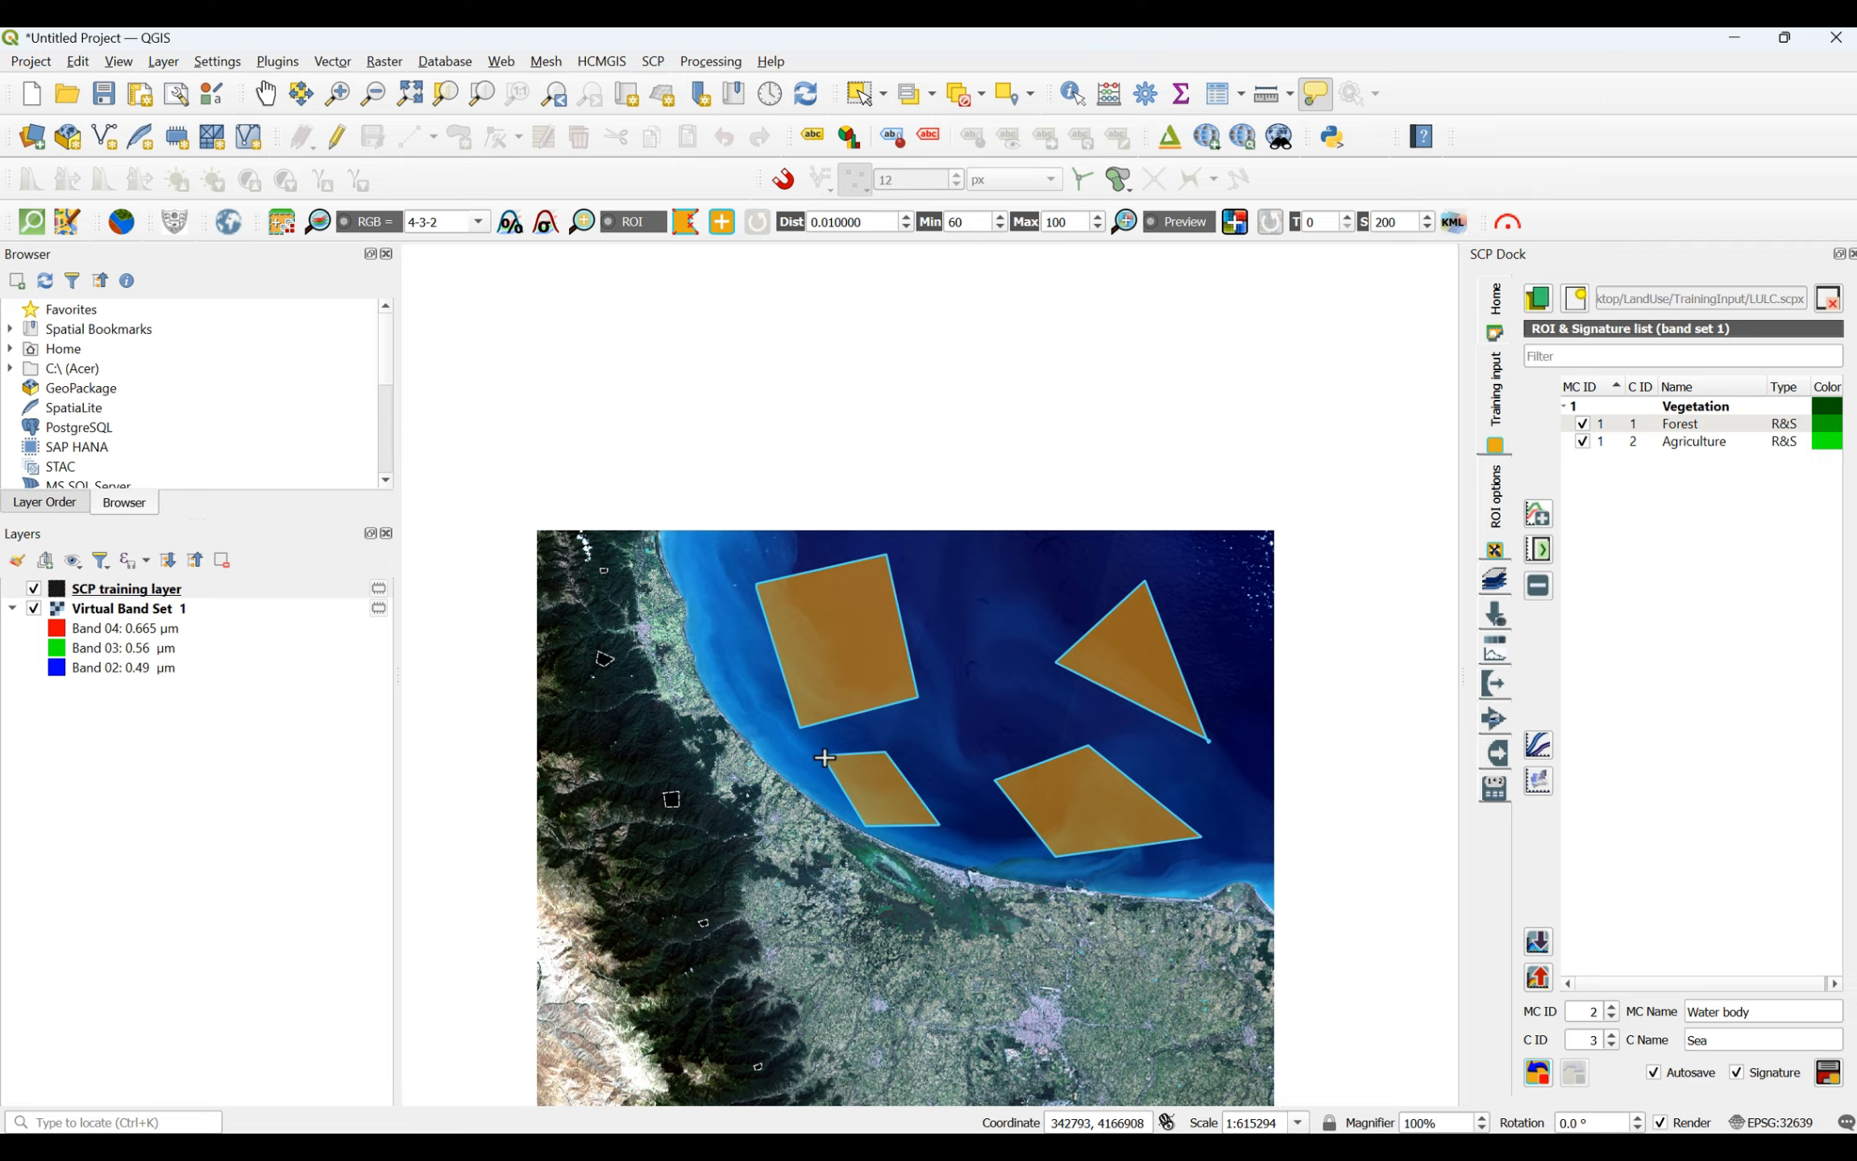
- Draw a narrow triangular Sea ROI in the light blue water by the western shore and save the Sea ROIs to the signature list
click(732, 699)
click(759, 684)
right_click(723, 635)
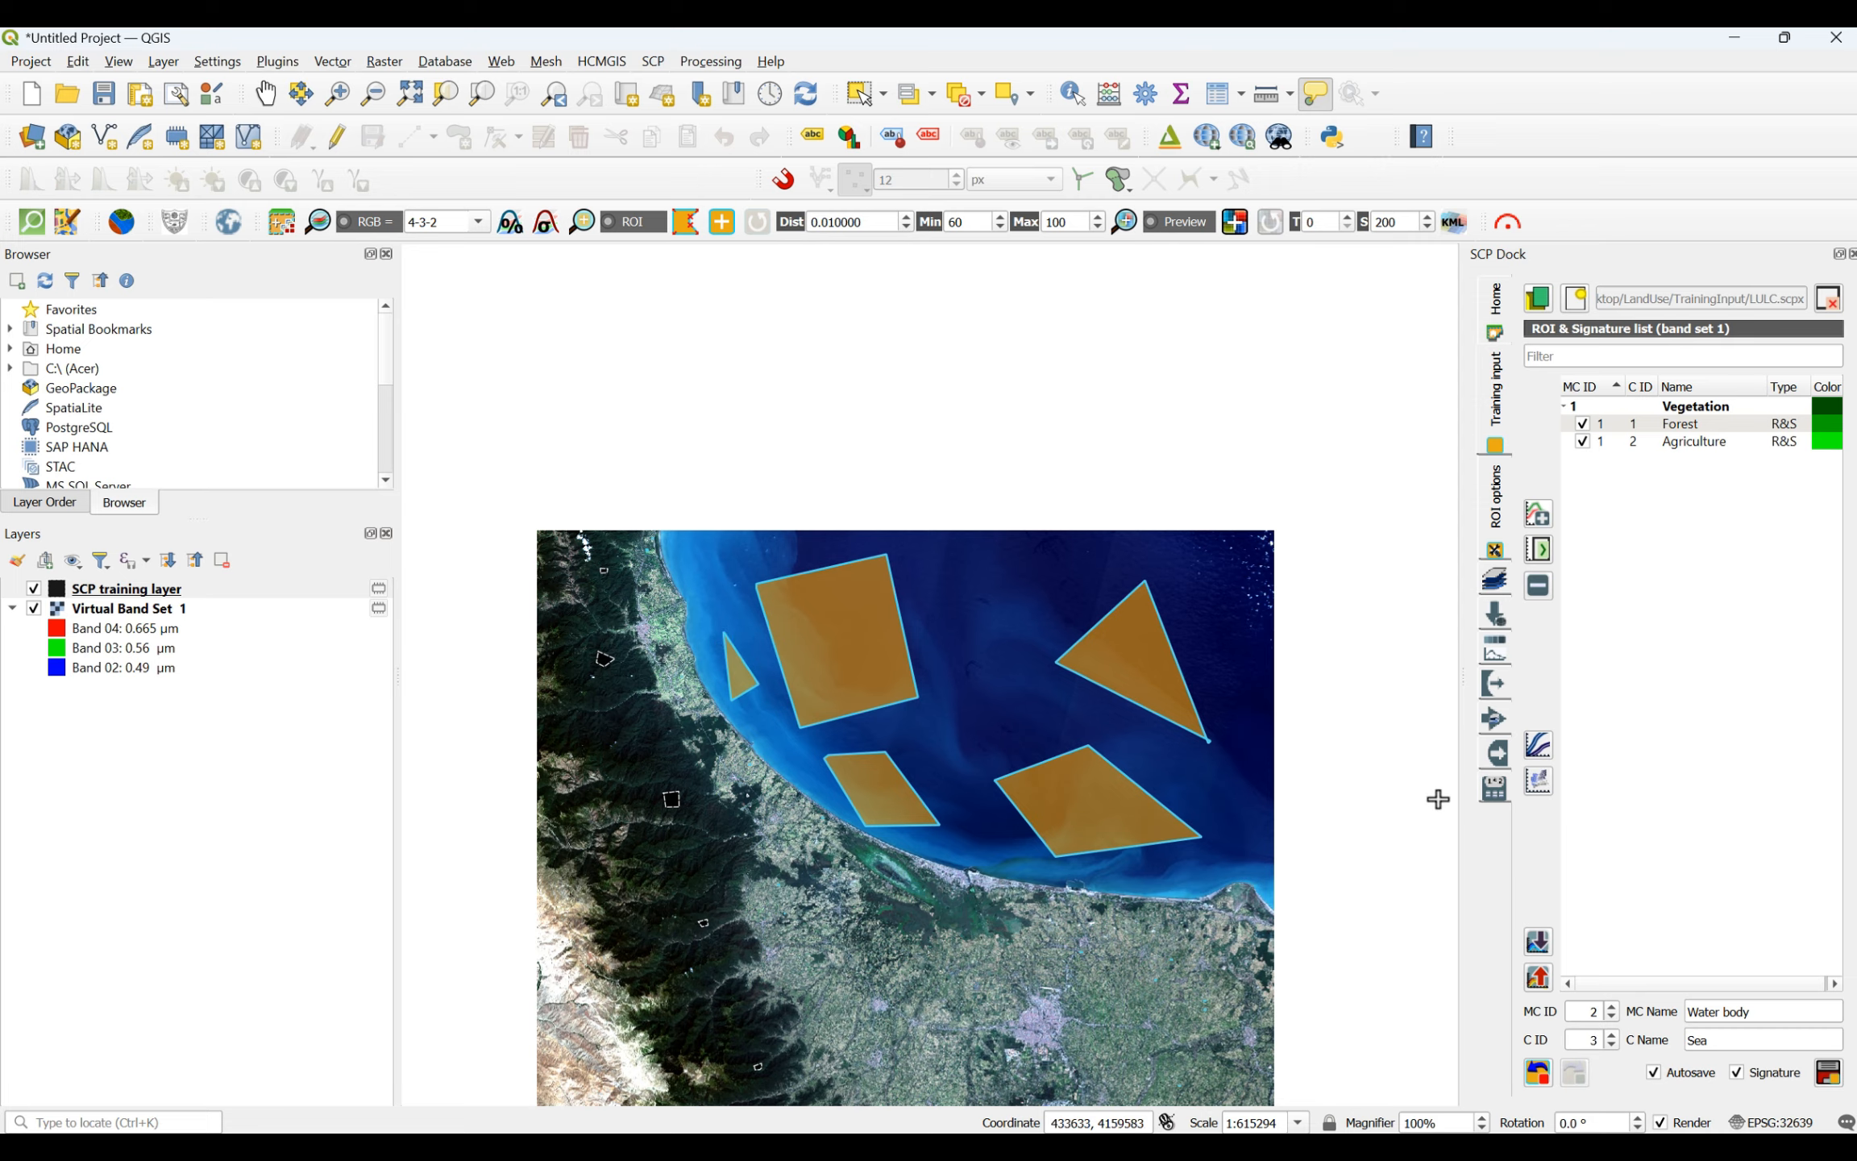
click(1833, 1082)
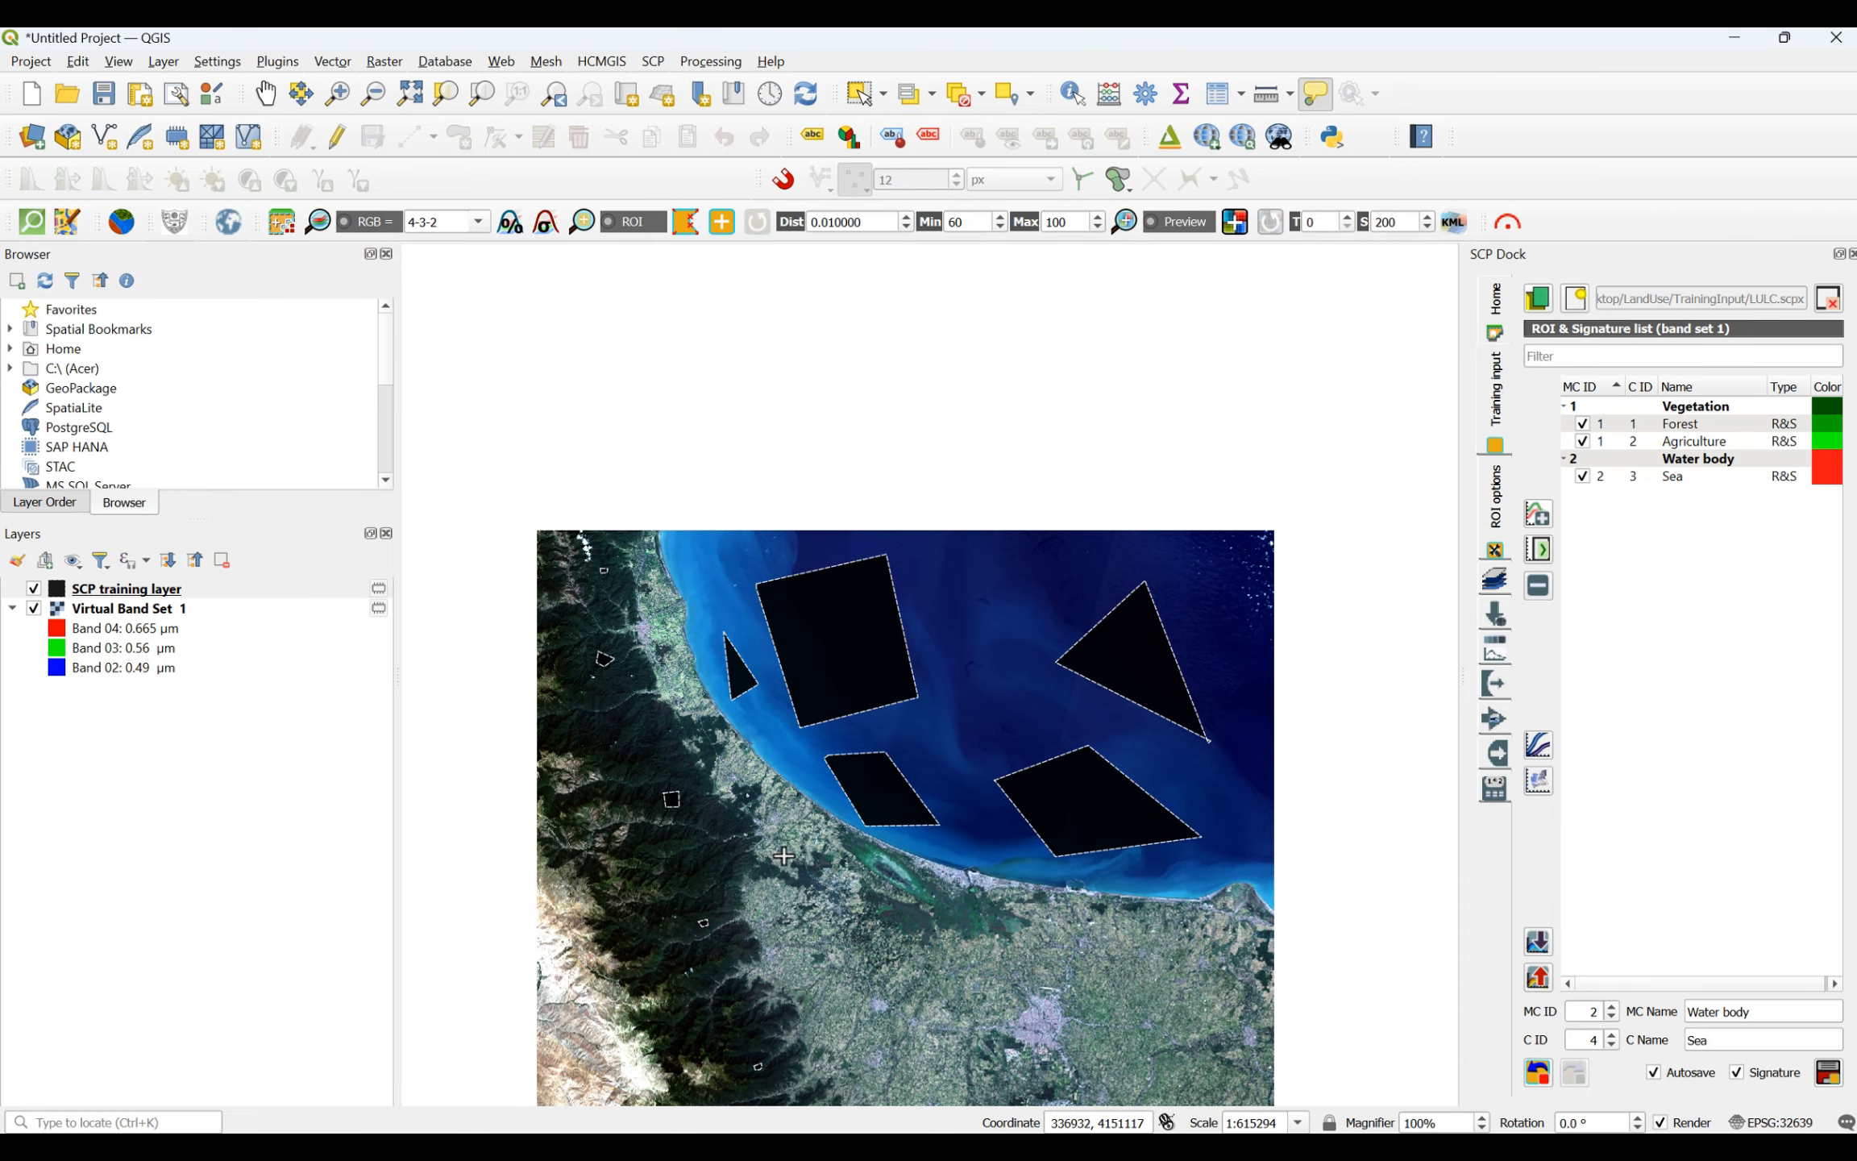
- Examine the inland plain, mountains and southern river valley at close range for further water bodies to sample
scroll(818, 1048, up, 3)
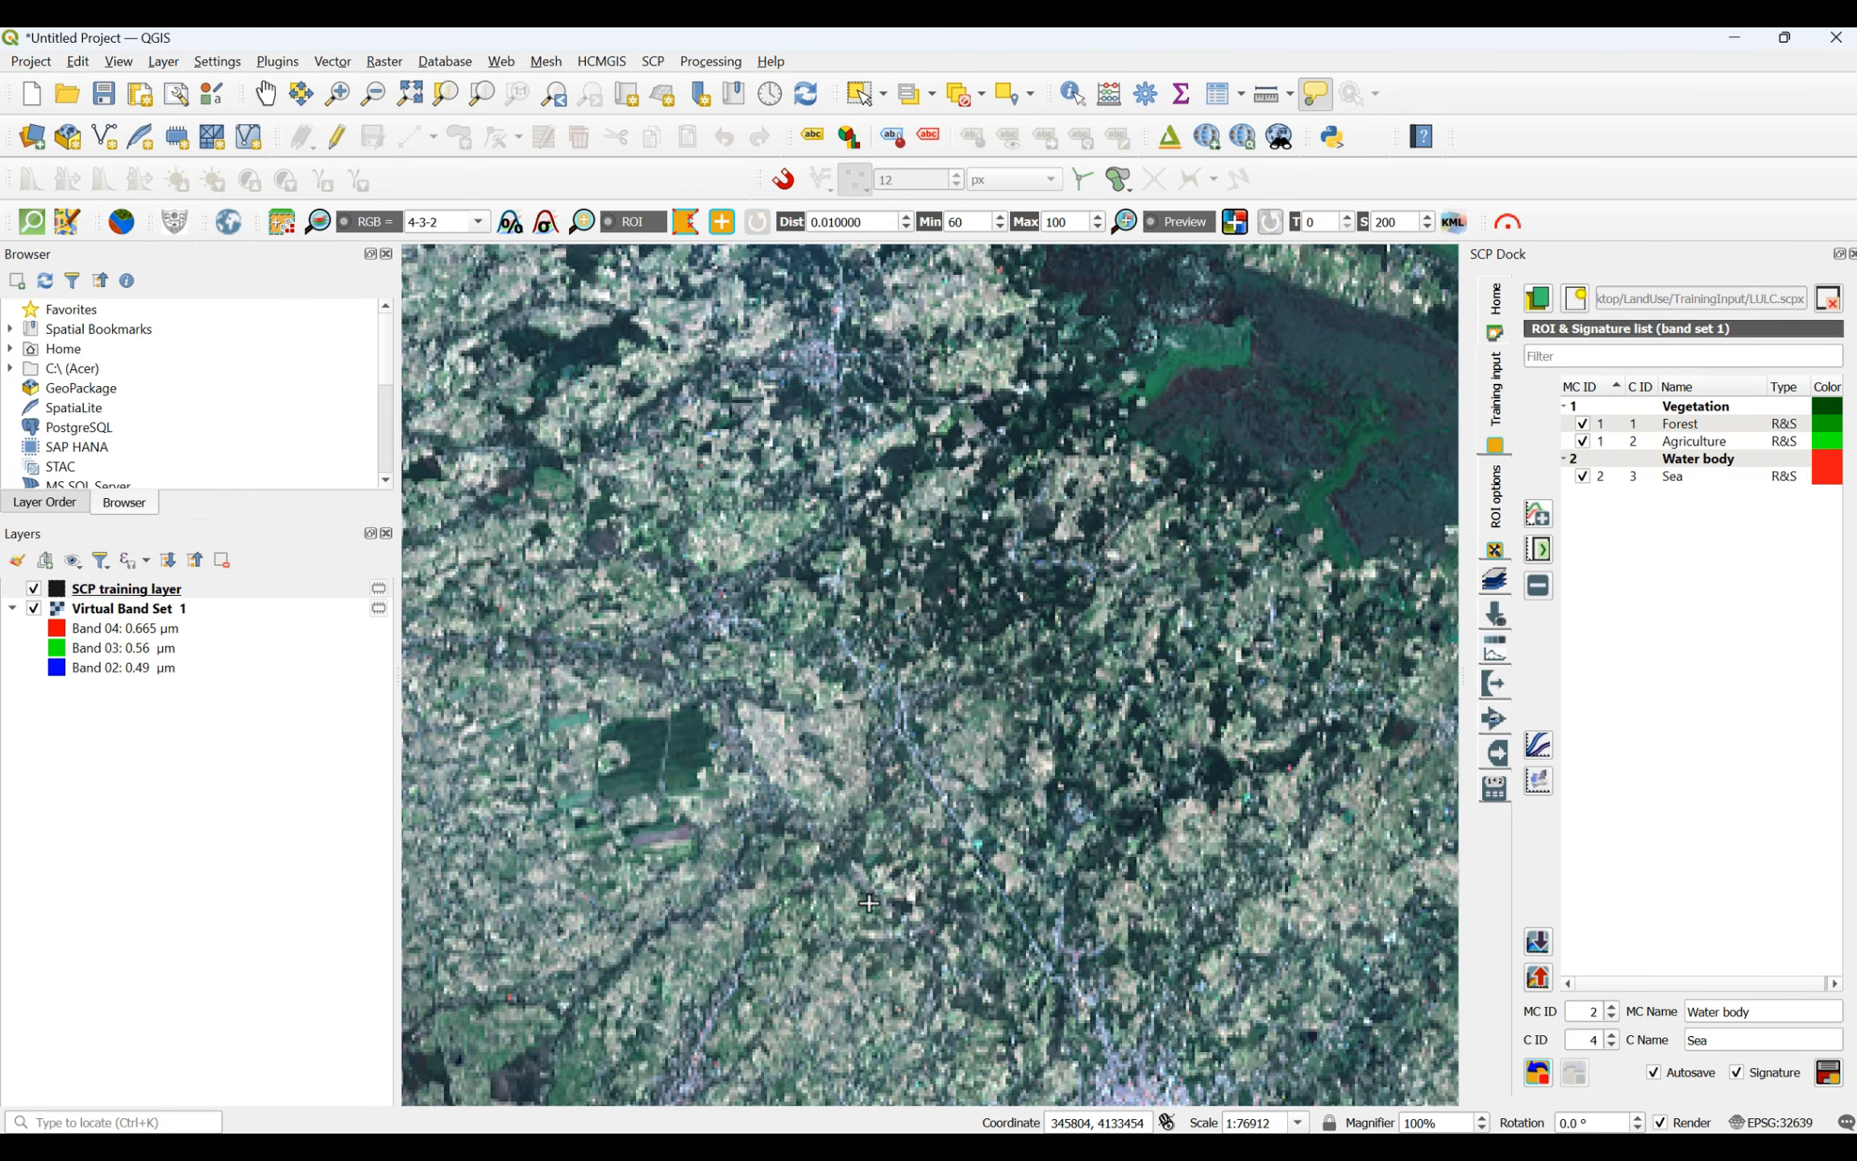
scroll(939, 786, down, 2)
scroll(628, 378, up, 3)
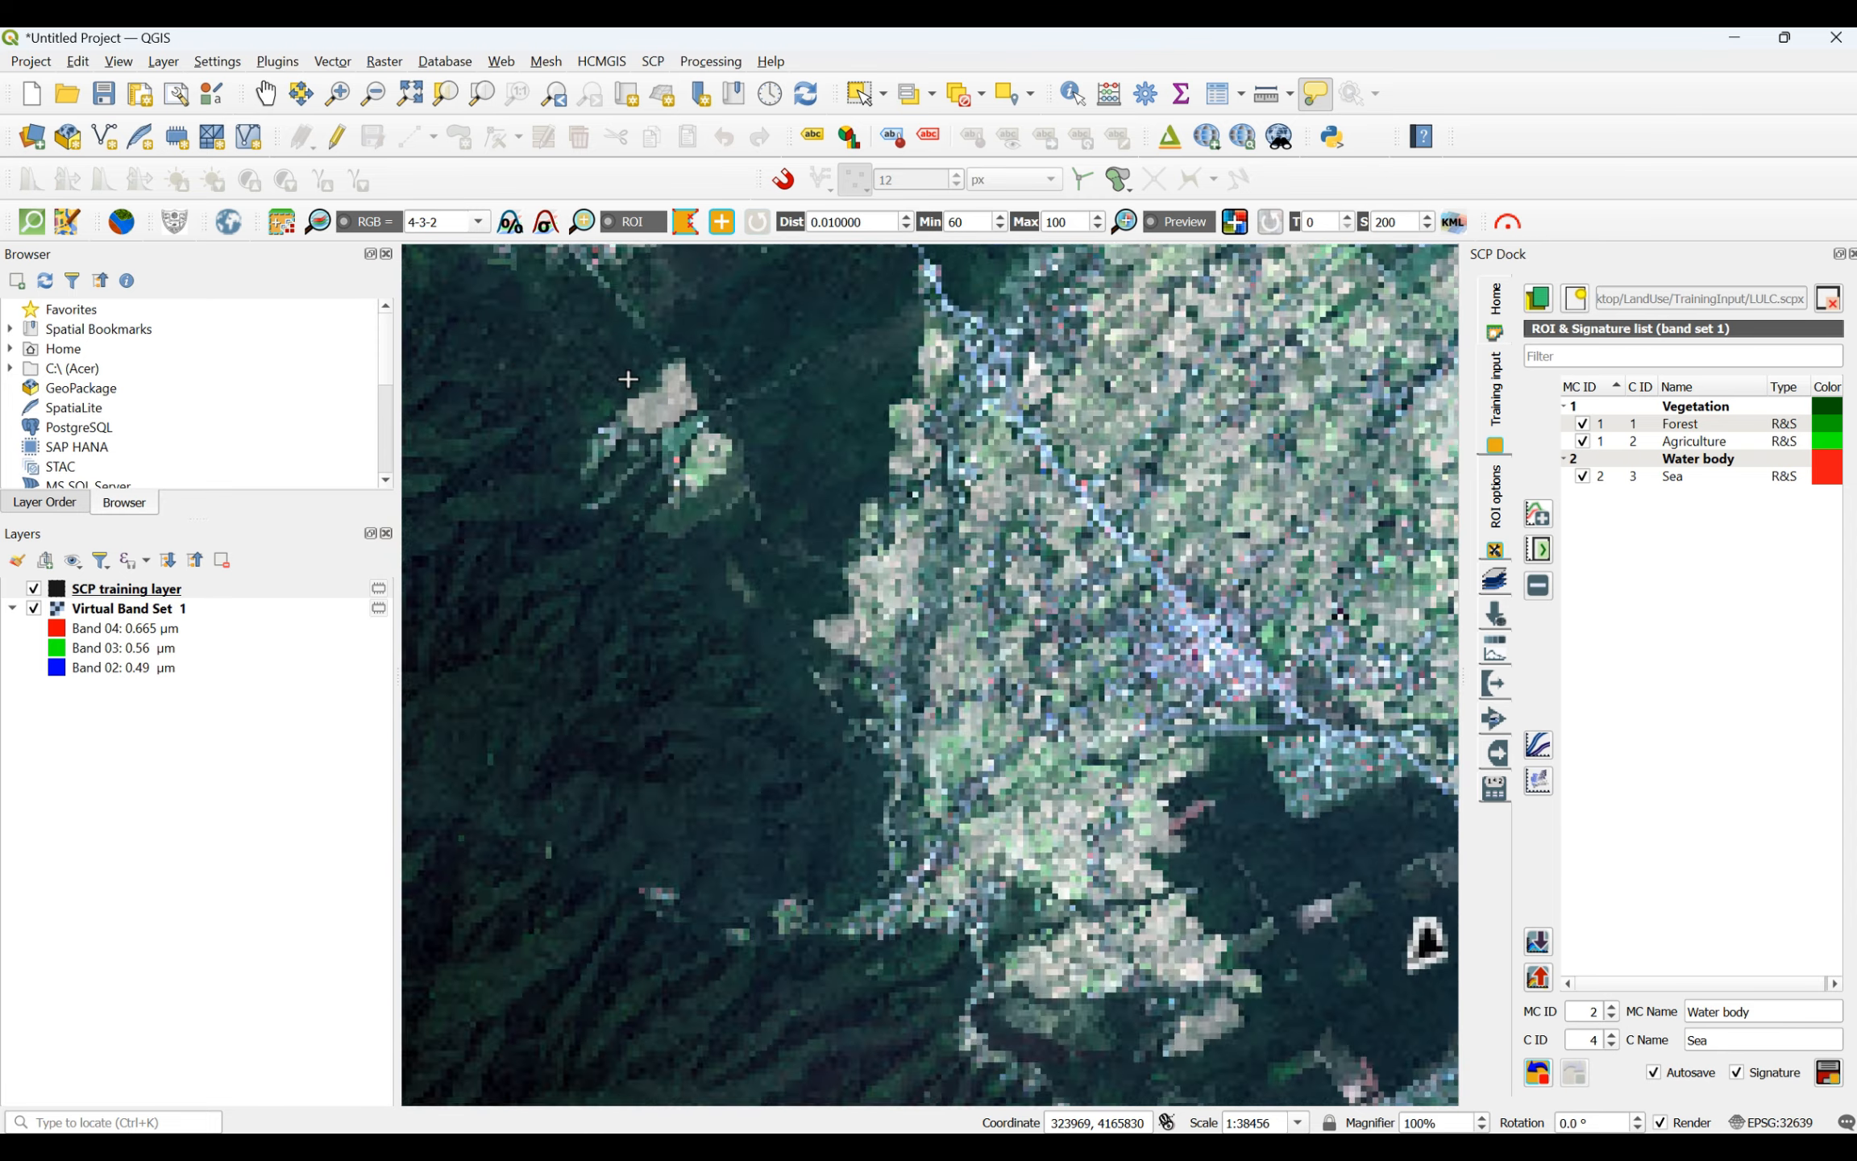
scroll(628, 379, down, 4)
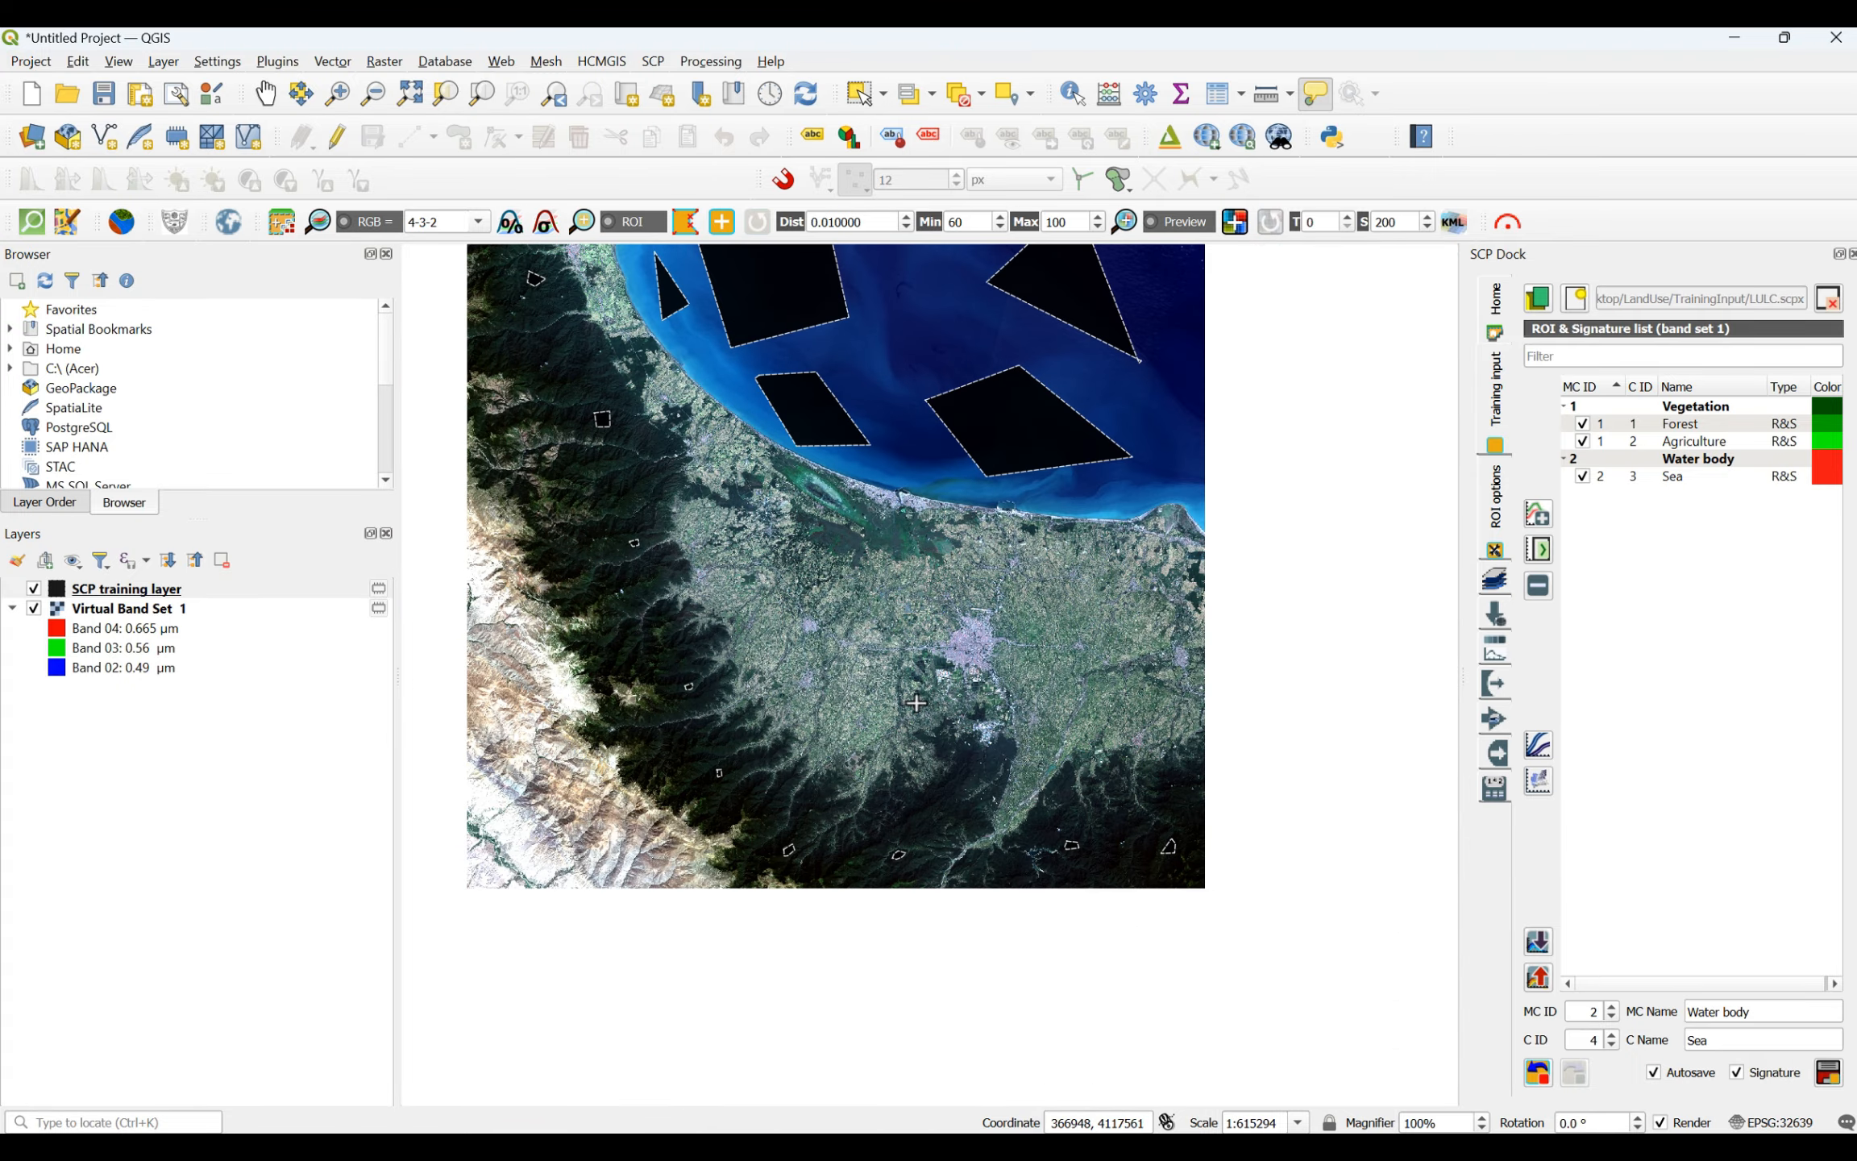
scroll(917, 695, up, 1)
scroll(917, 696, up, 1)
scroll(917, 696, down, 3)
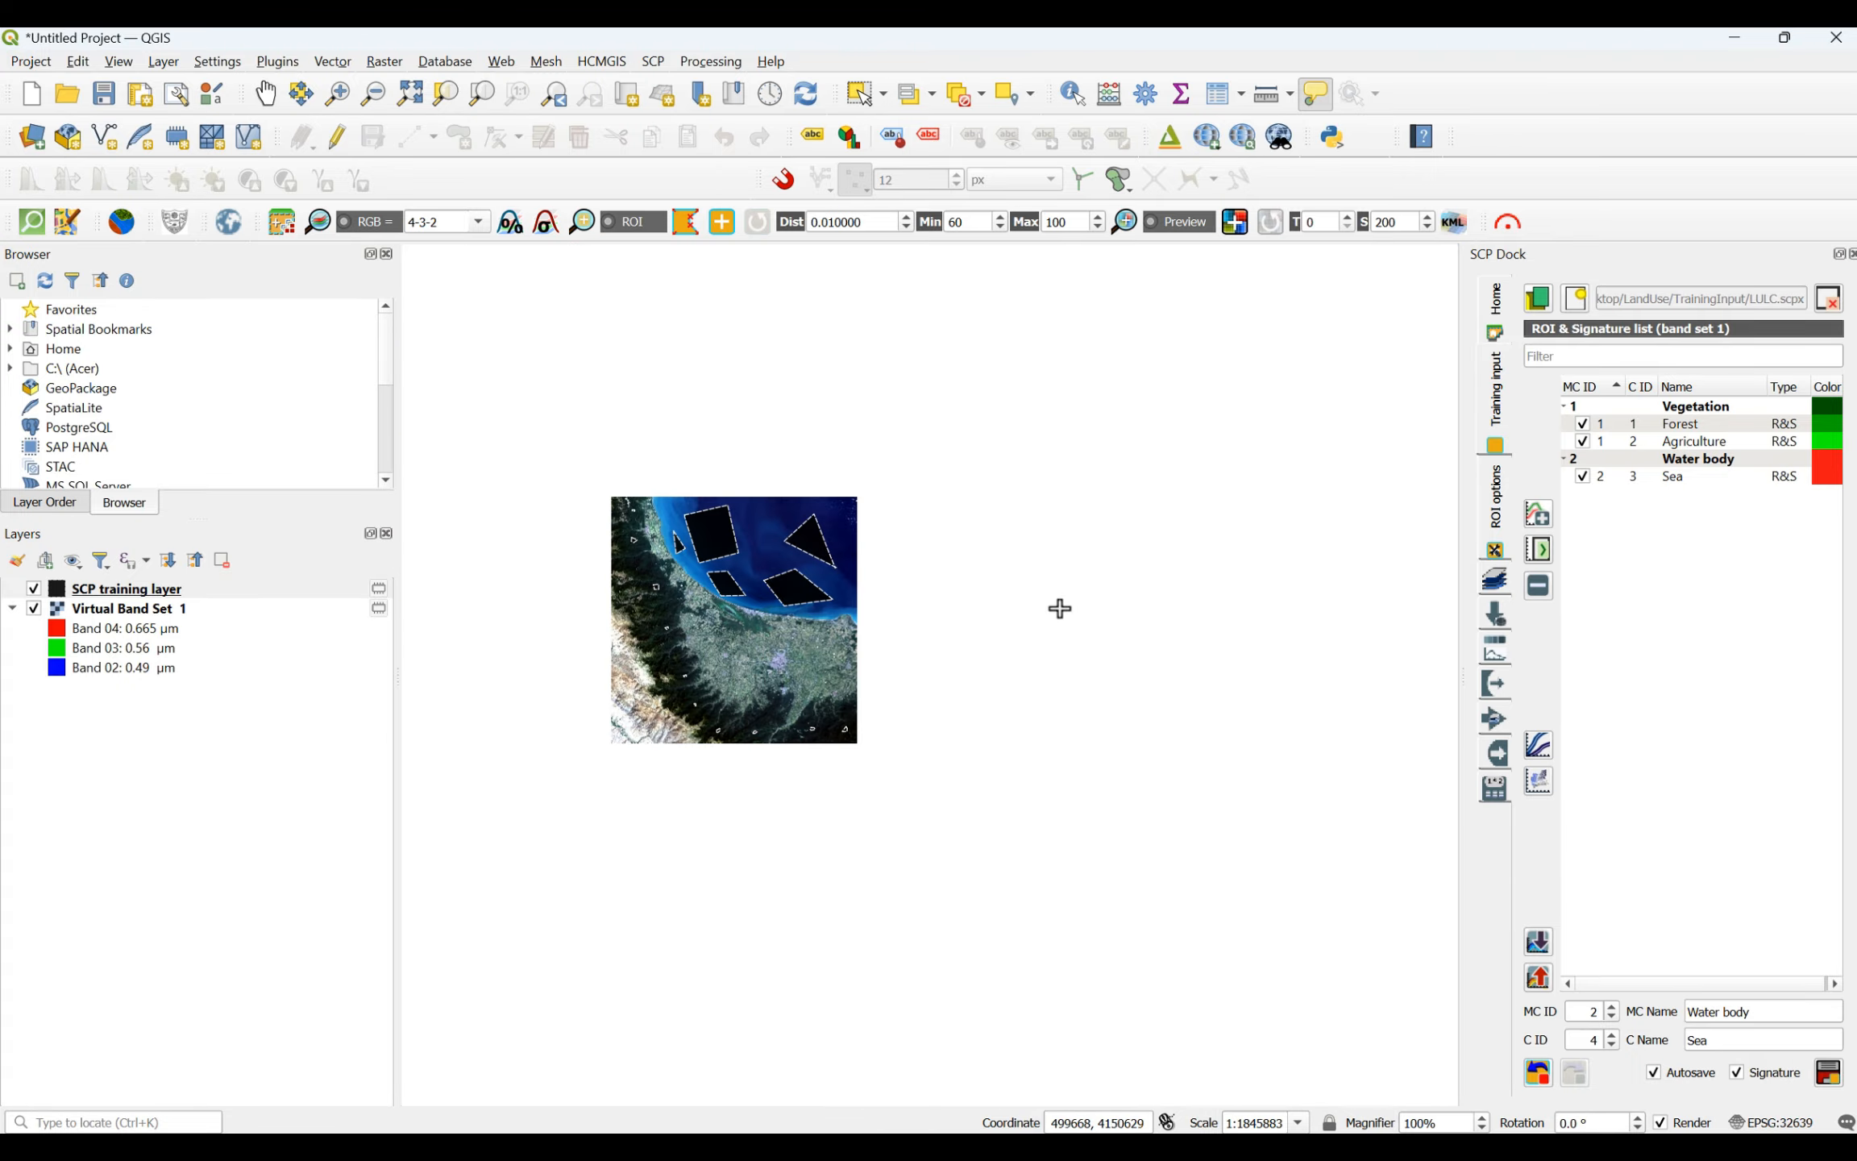
scroll(716, 679, up, 1)
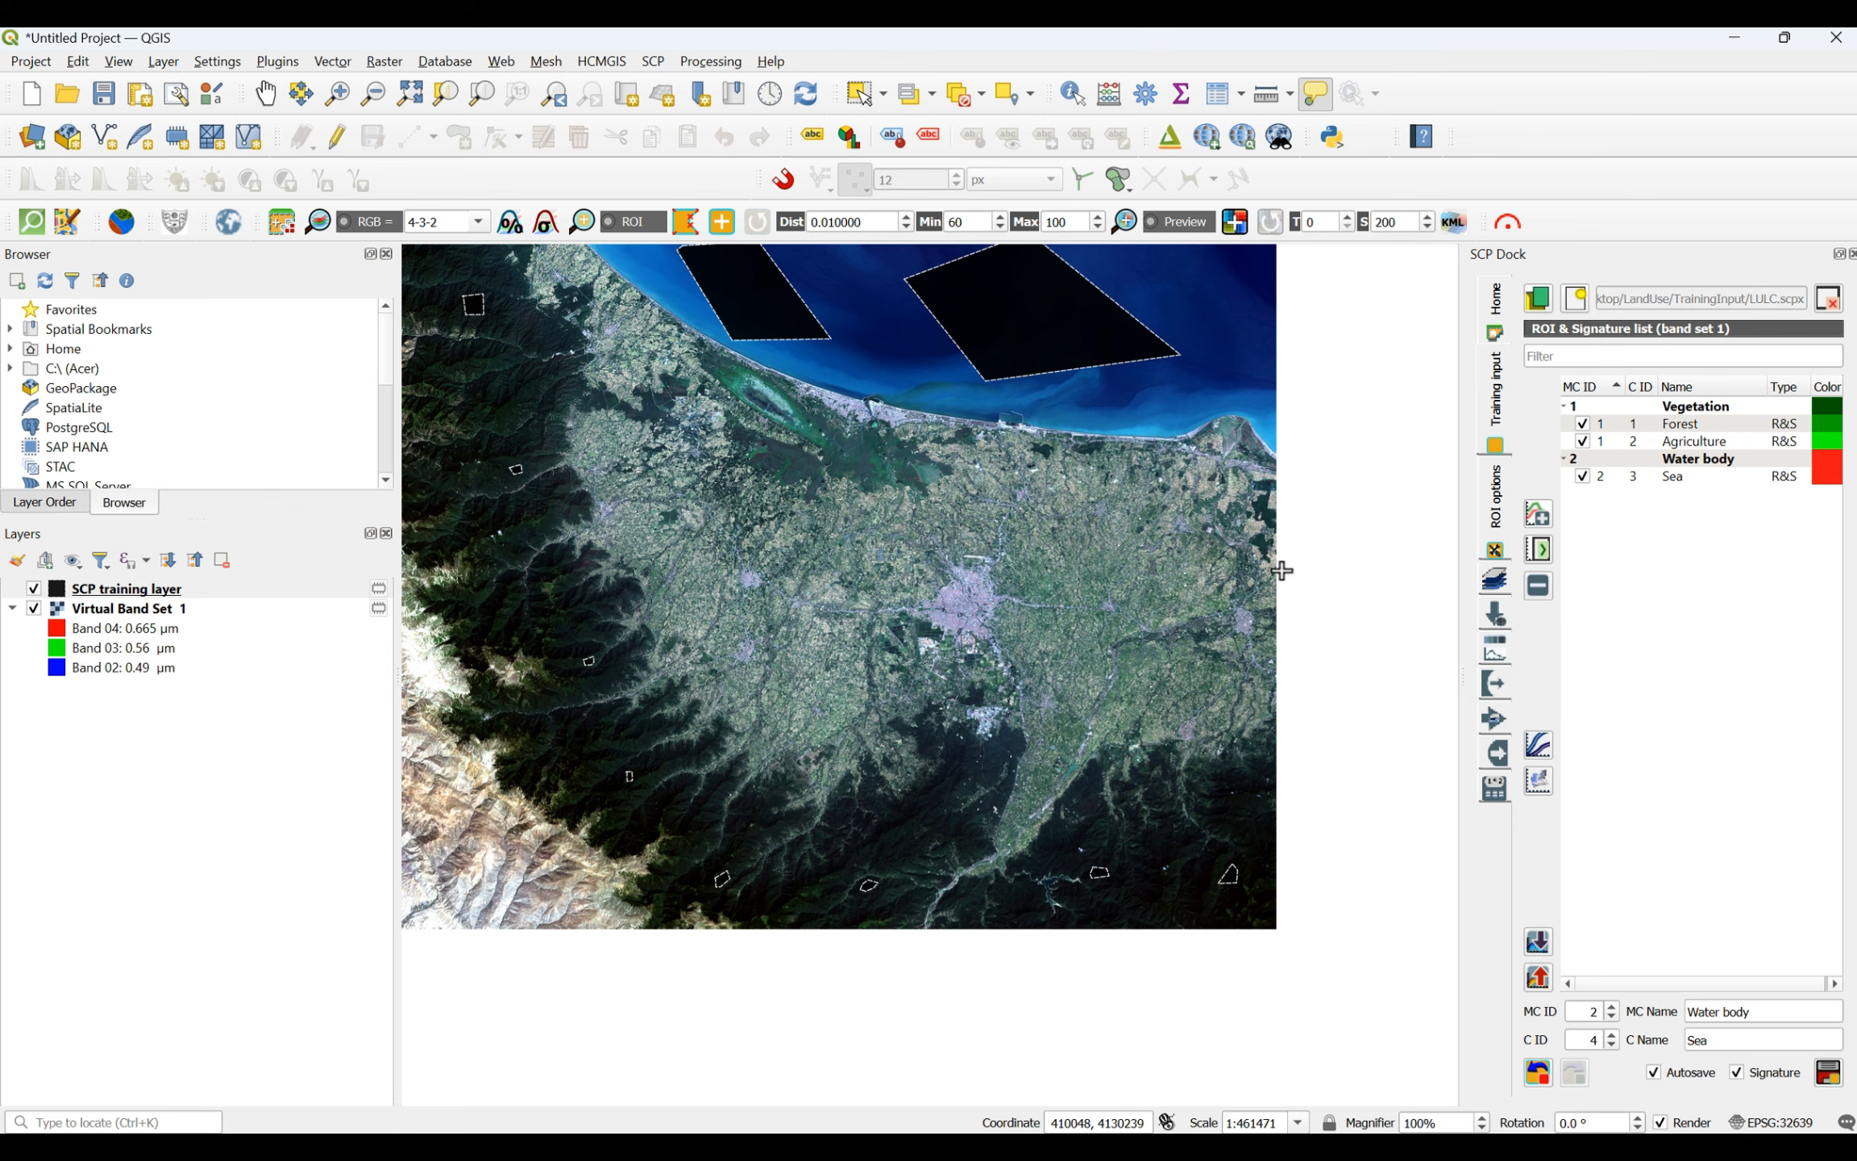
scroll(1064, 685, down, 2)
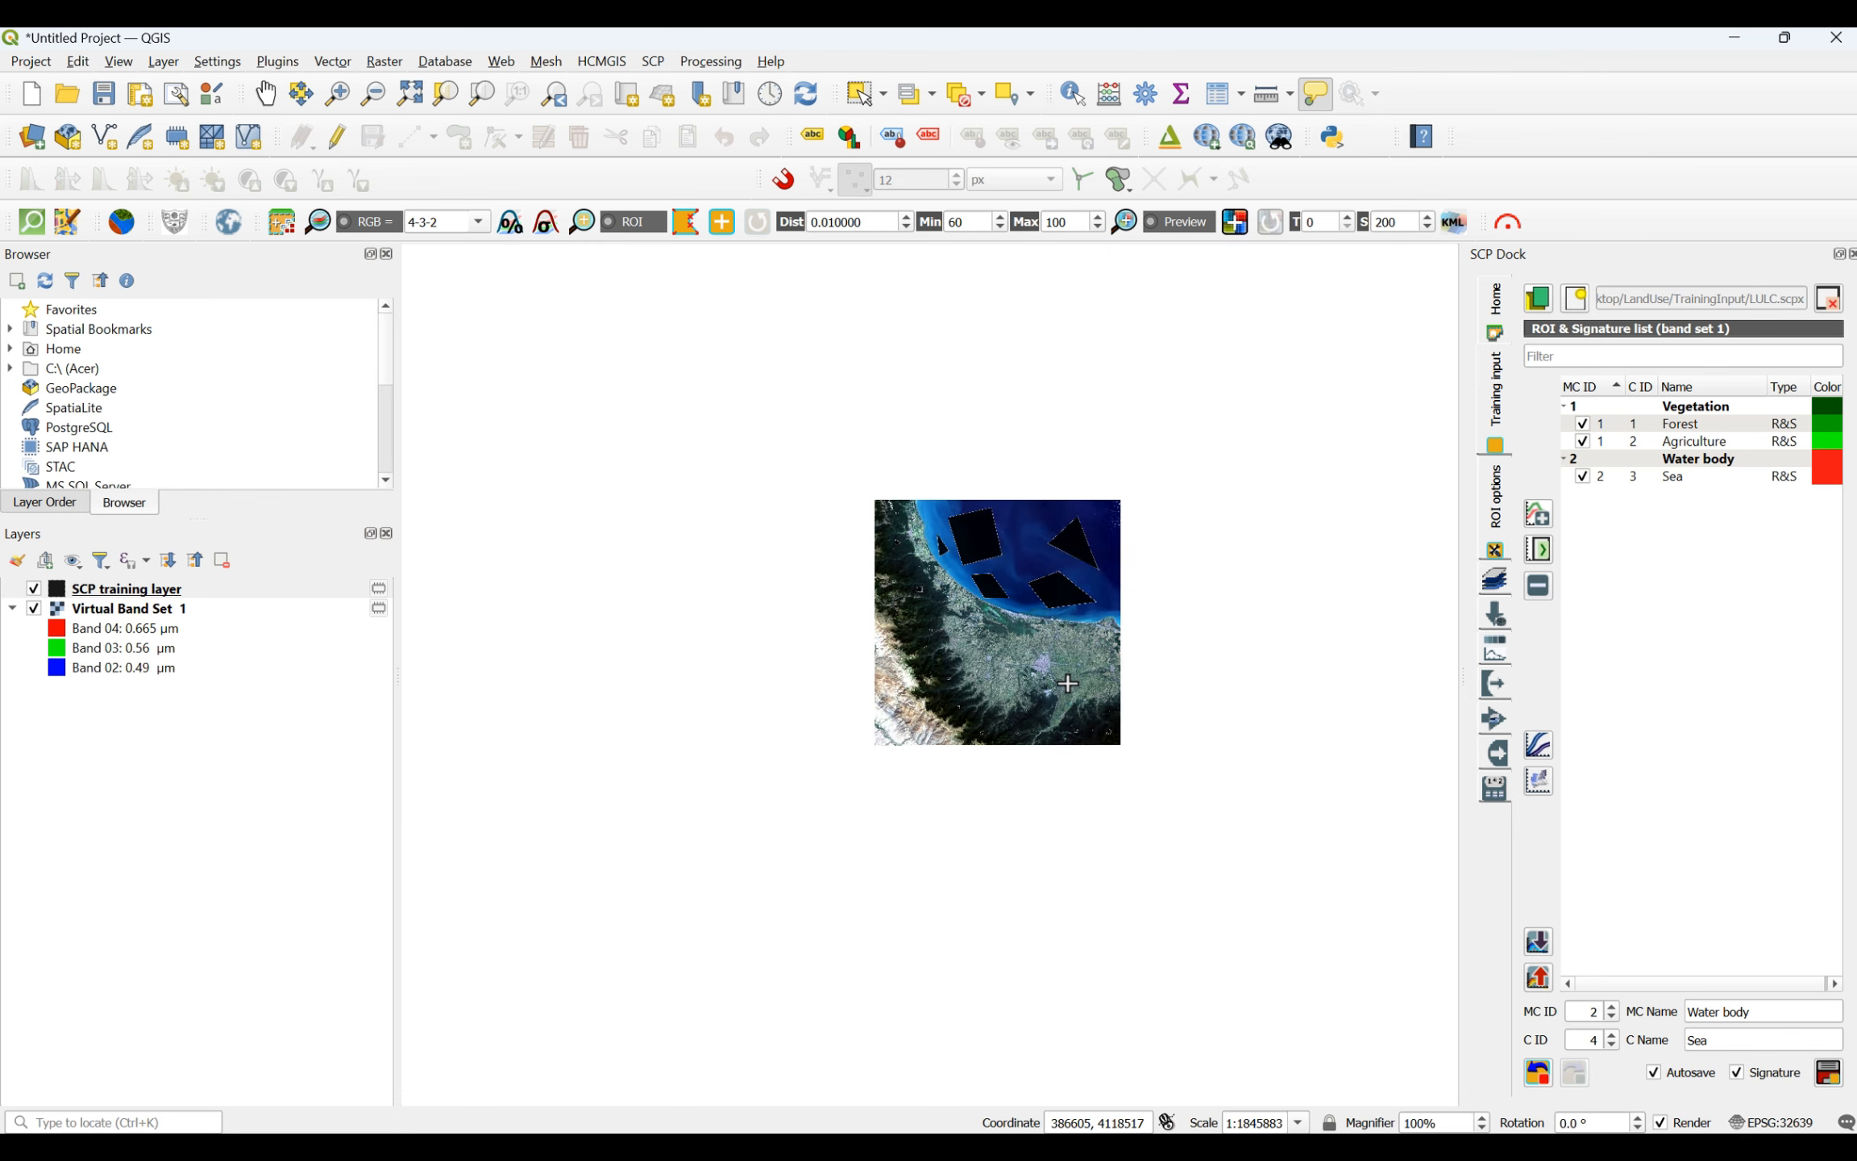
scroll(887, 734, up, 5)
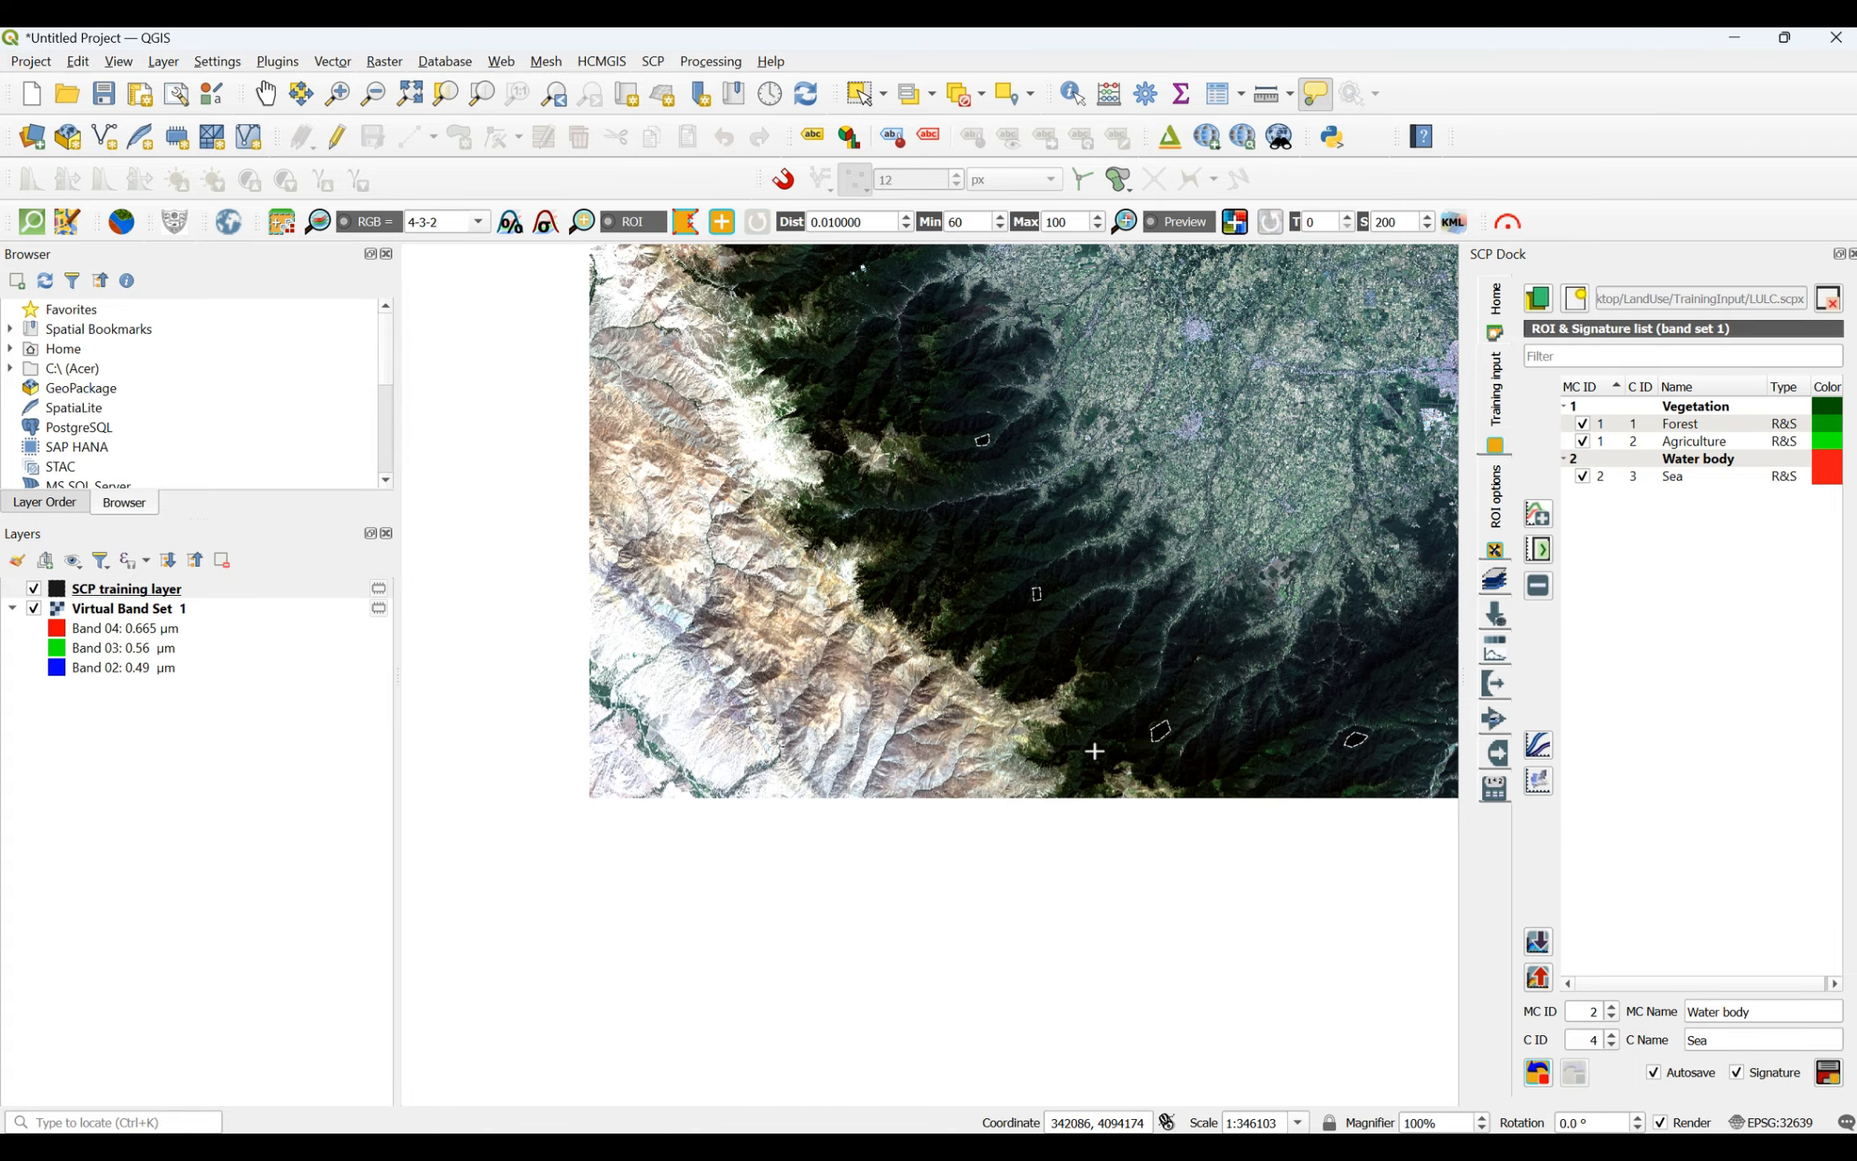
scroll(1152, 785, down, 2)
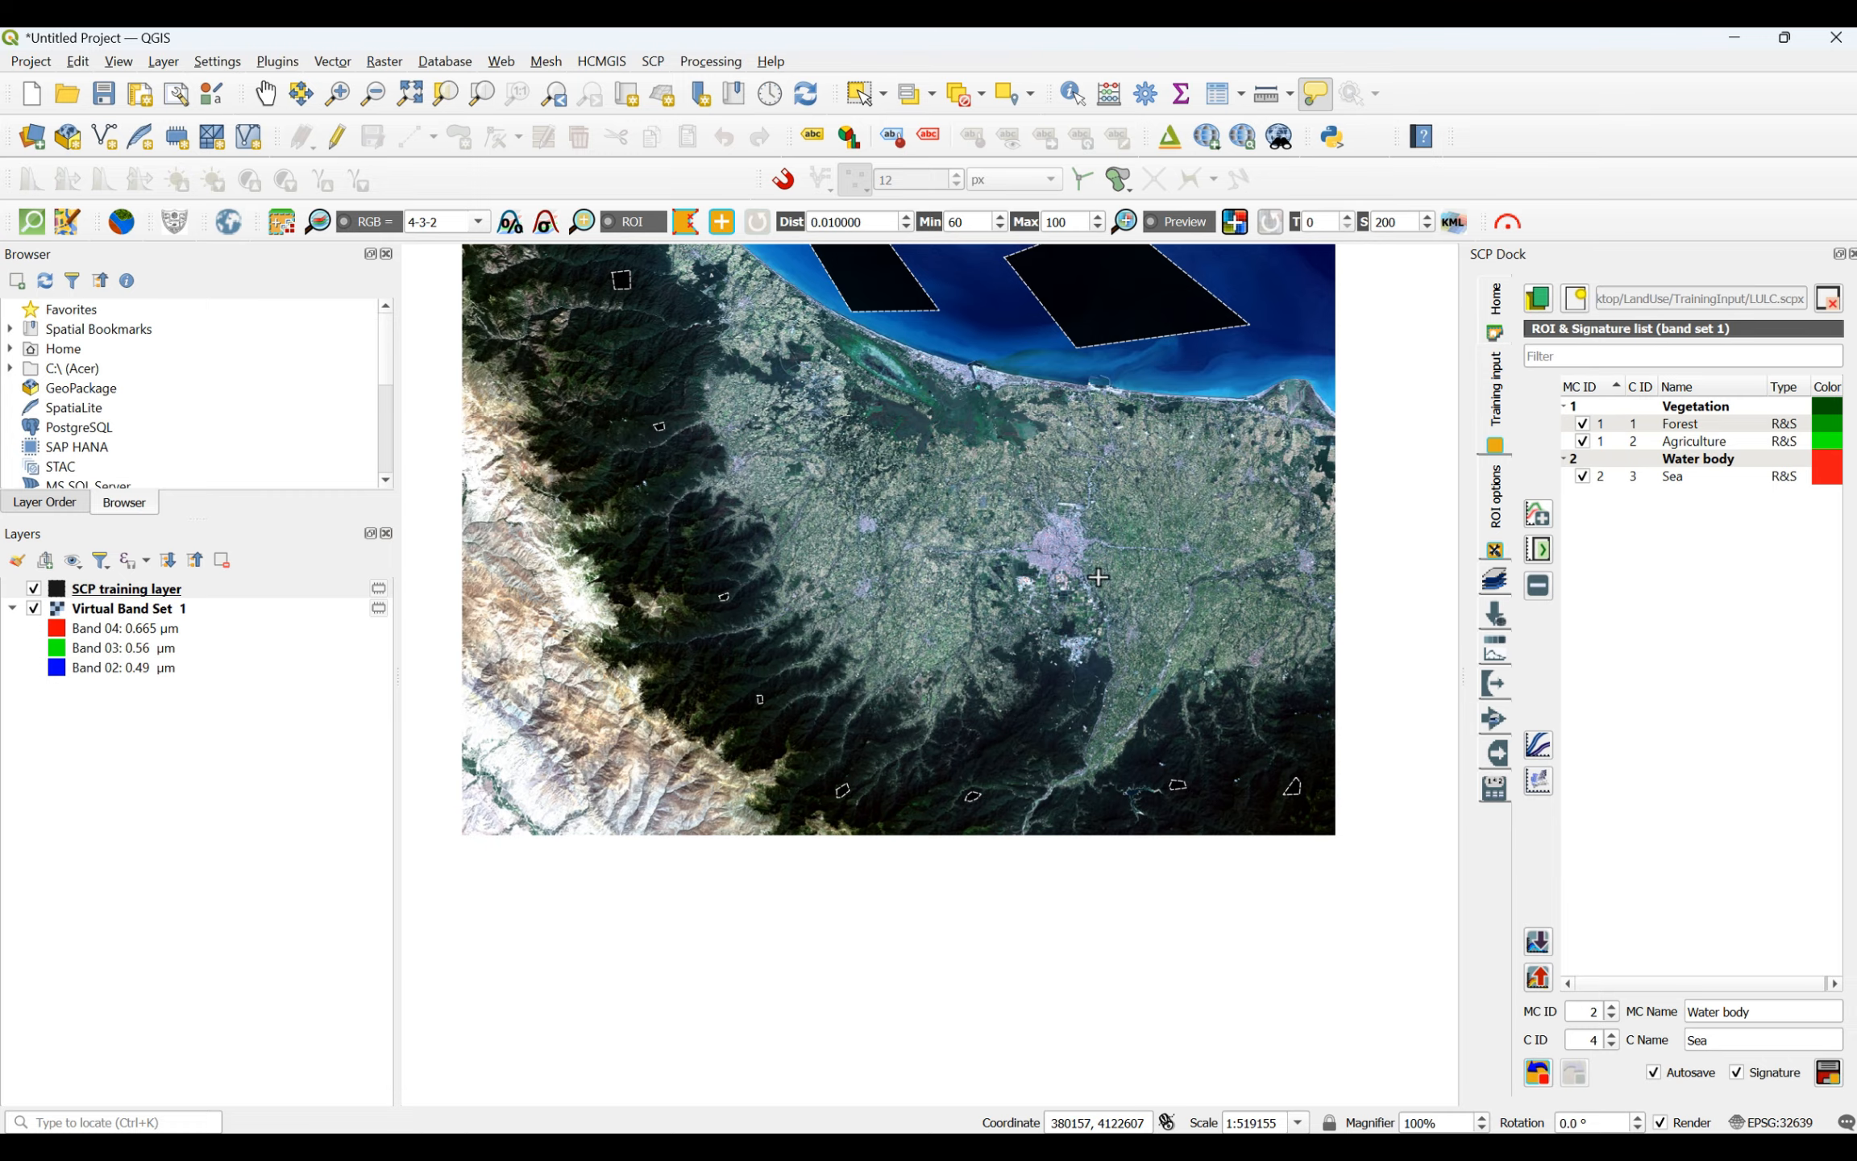
scroll(1108, 739, up, 4)
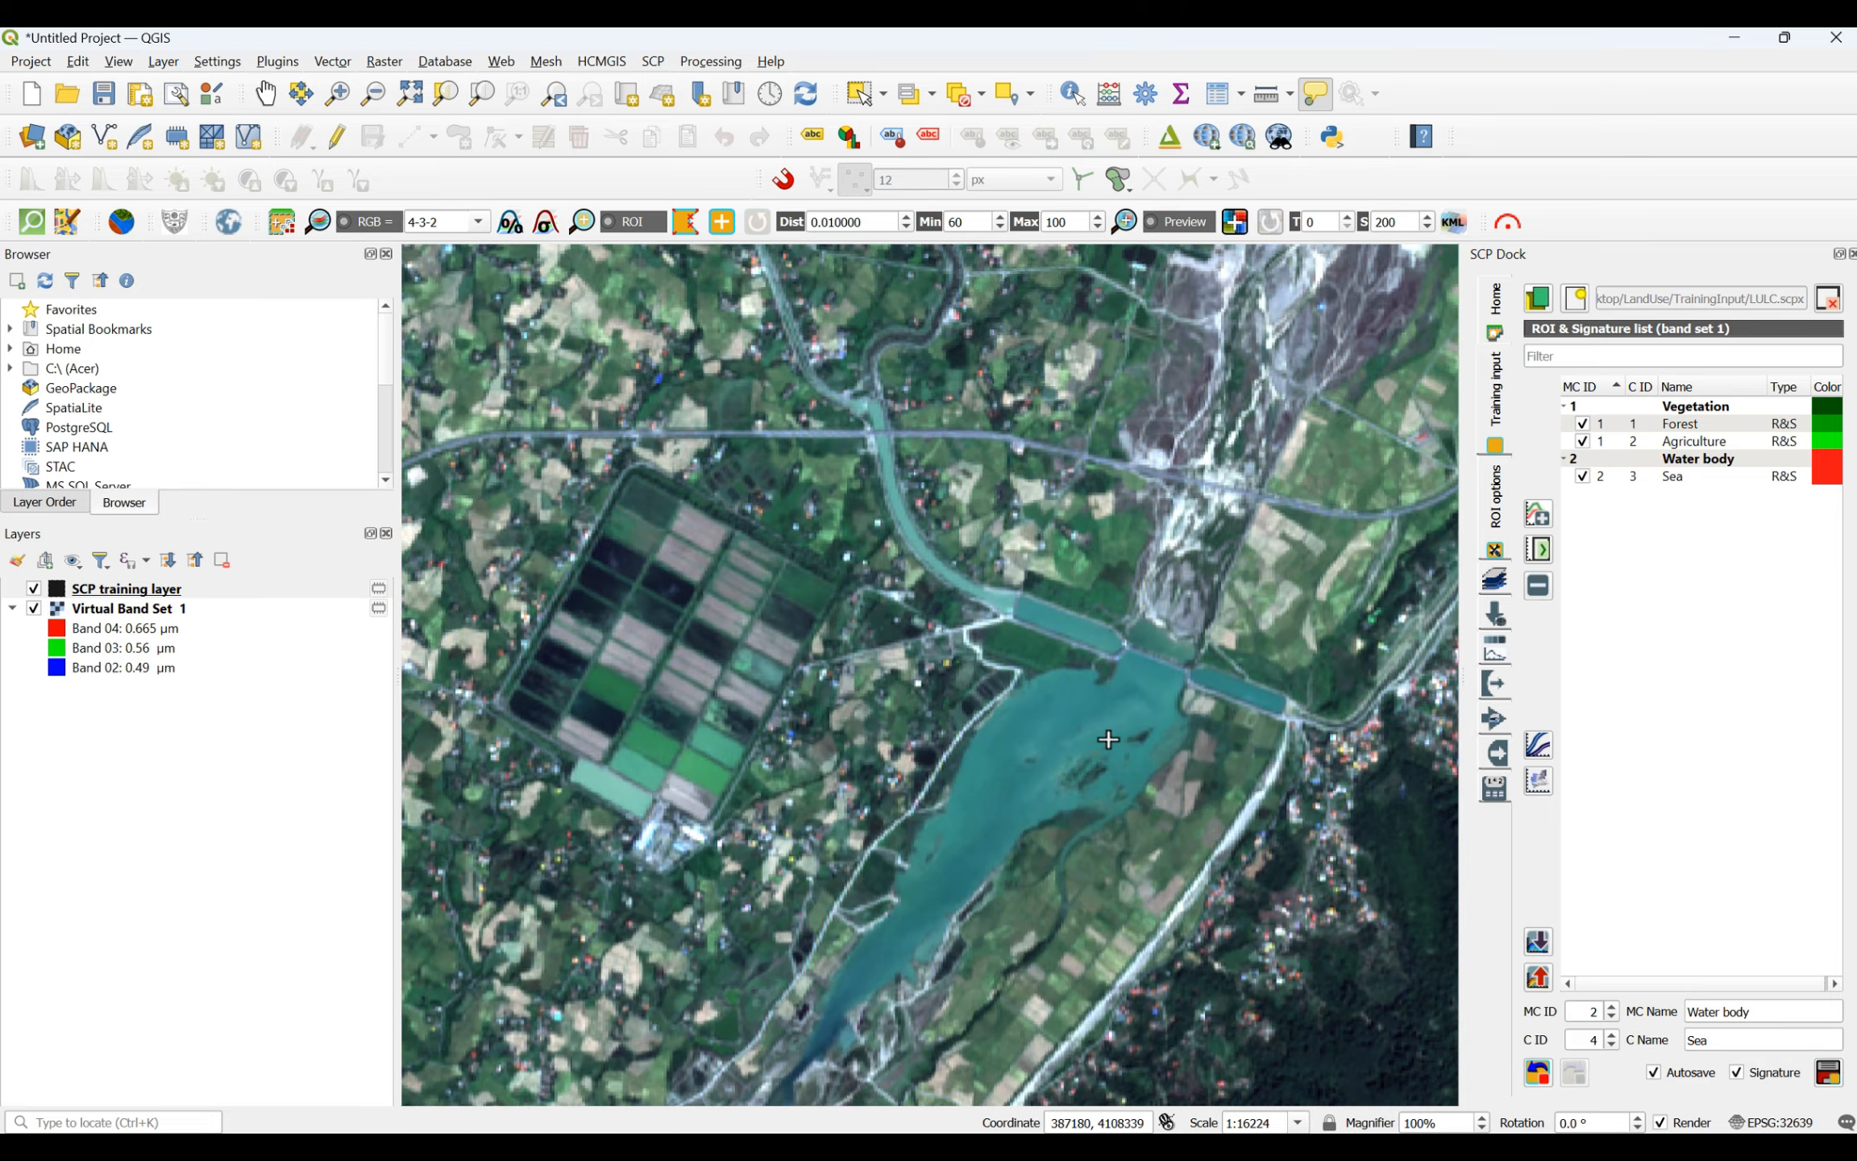
scroll(1120, 730, down, 3)
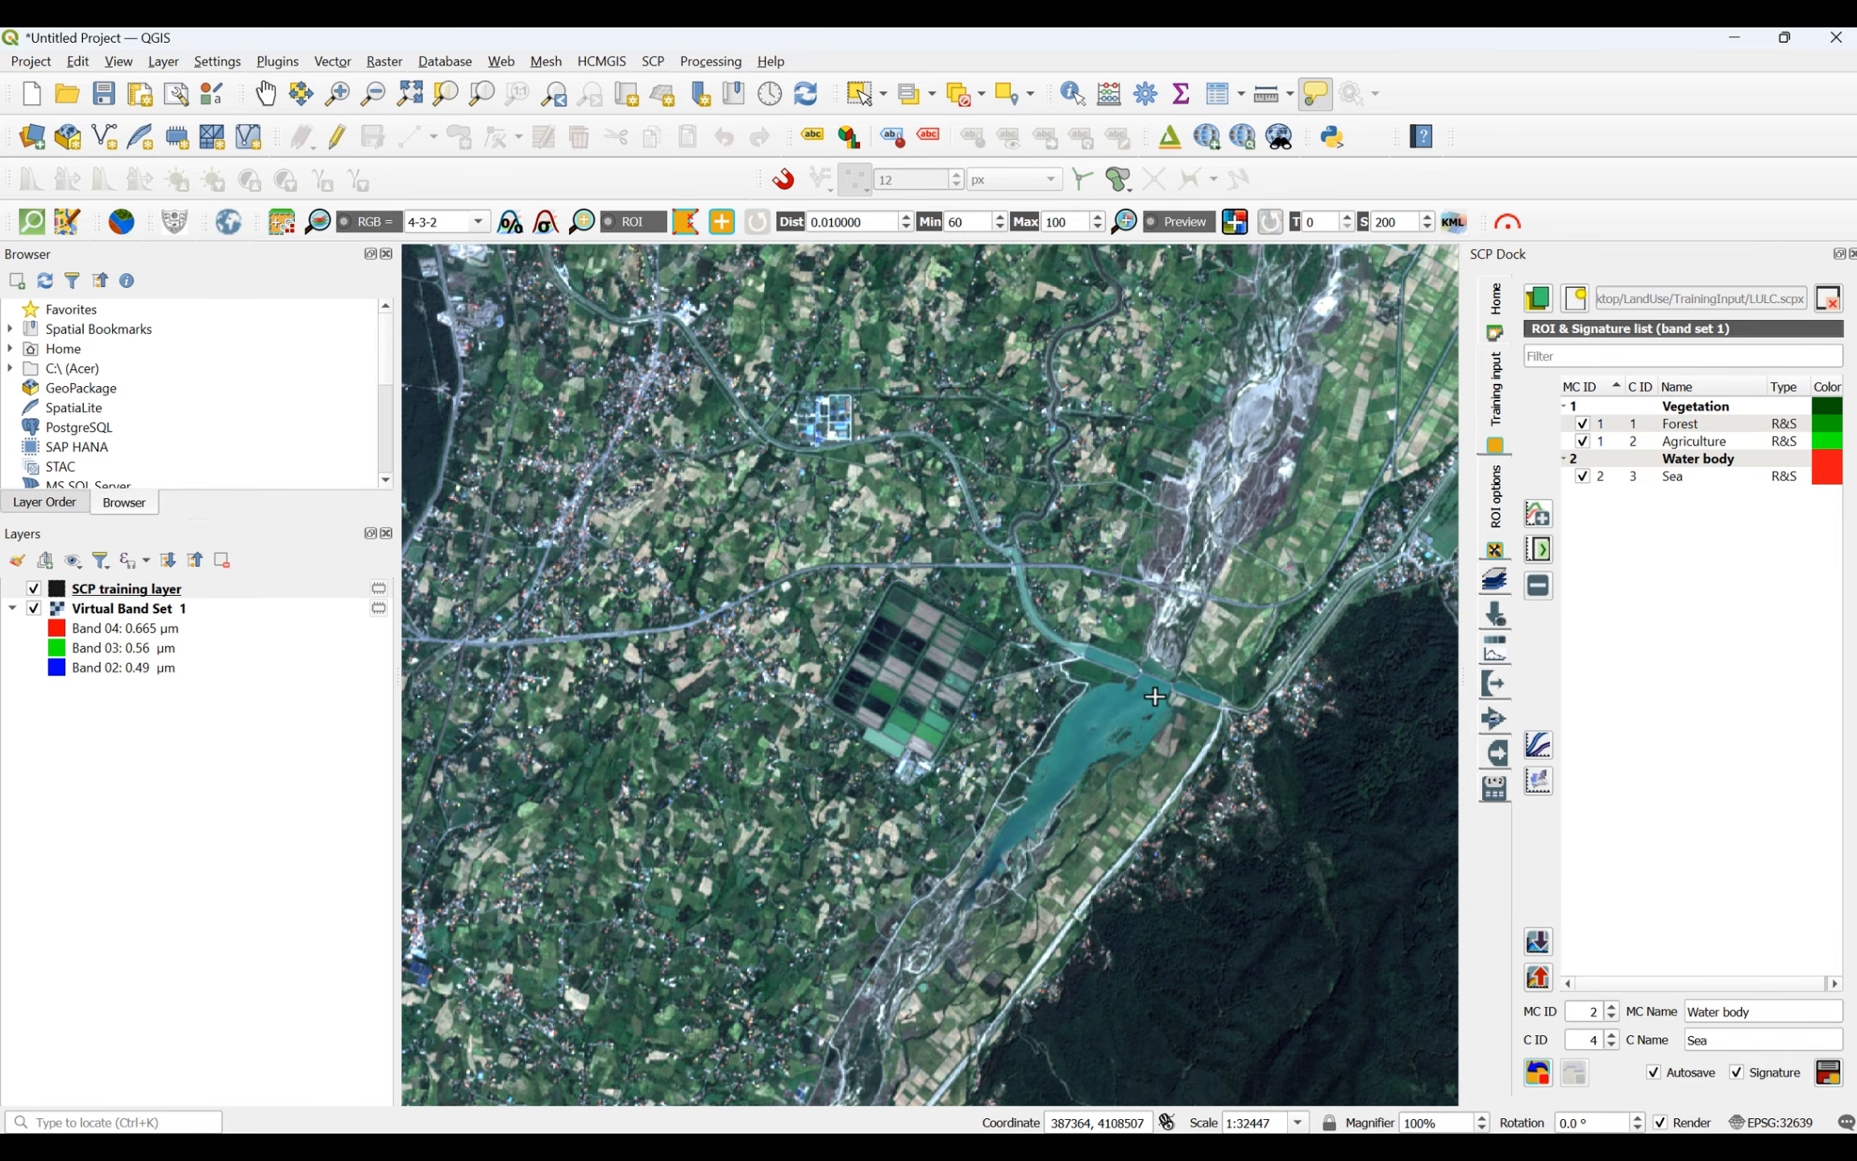
scroll(1154, 696, down, 2)
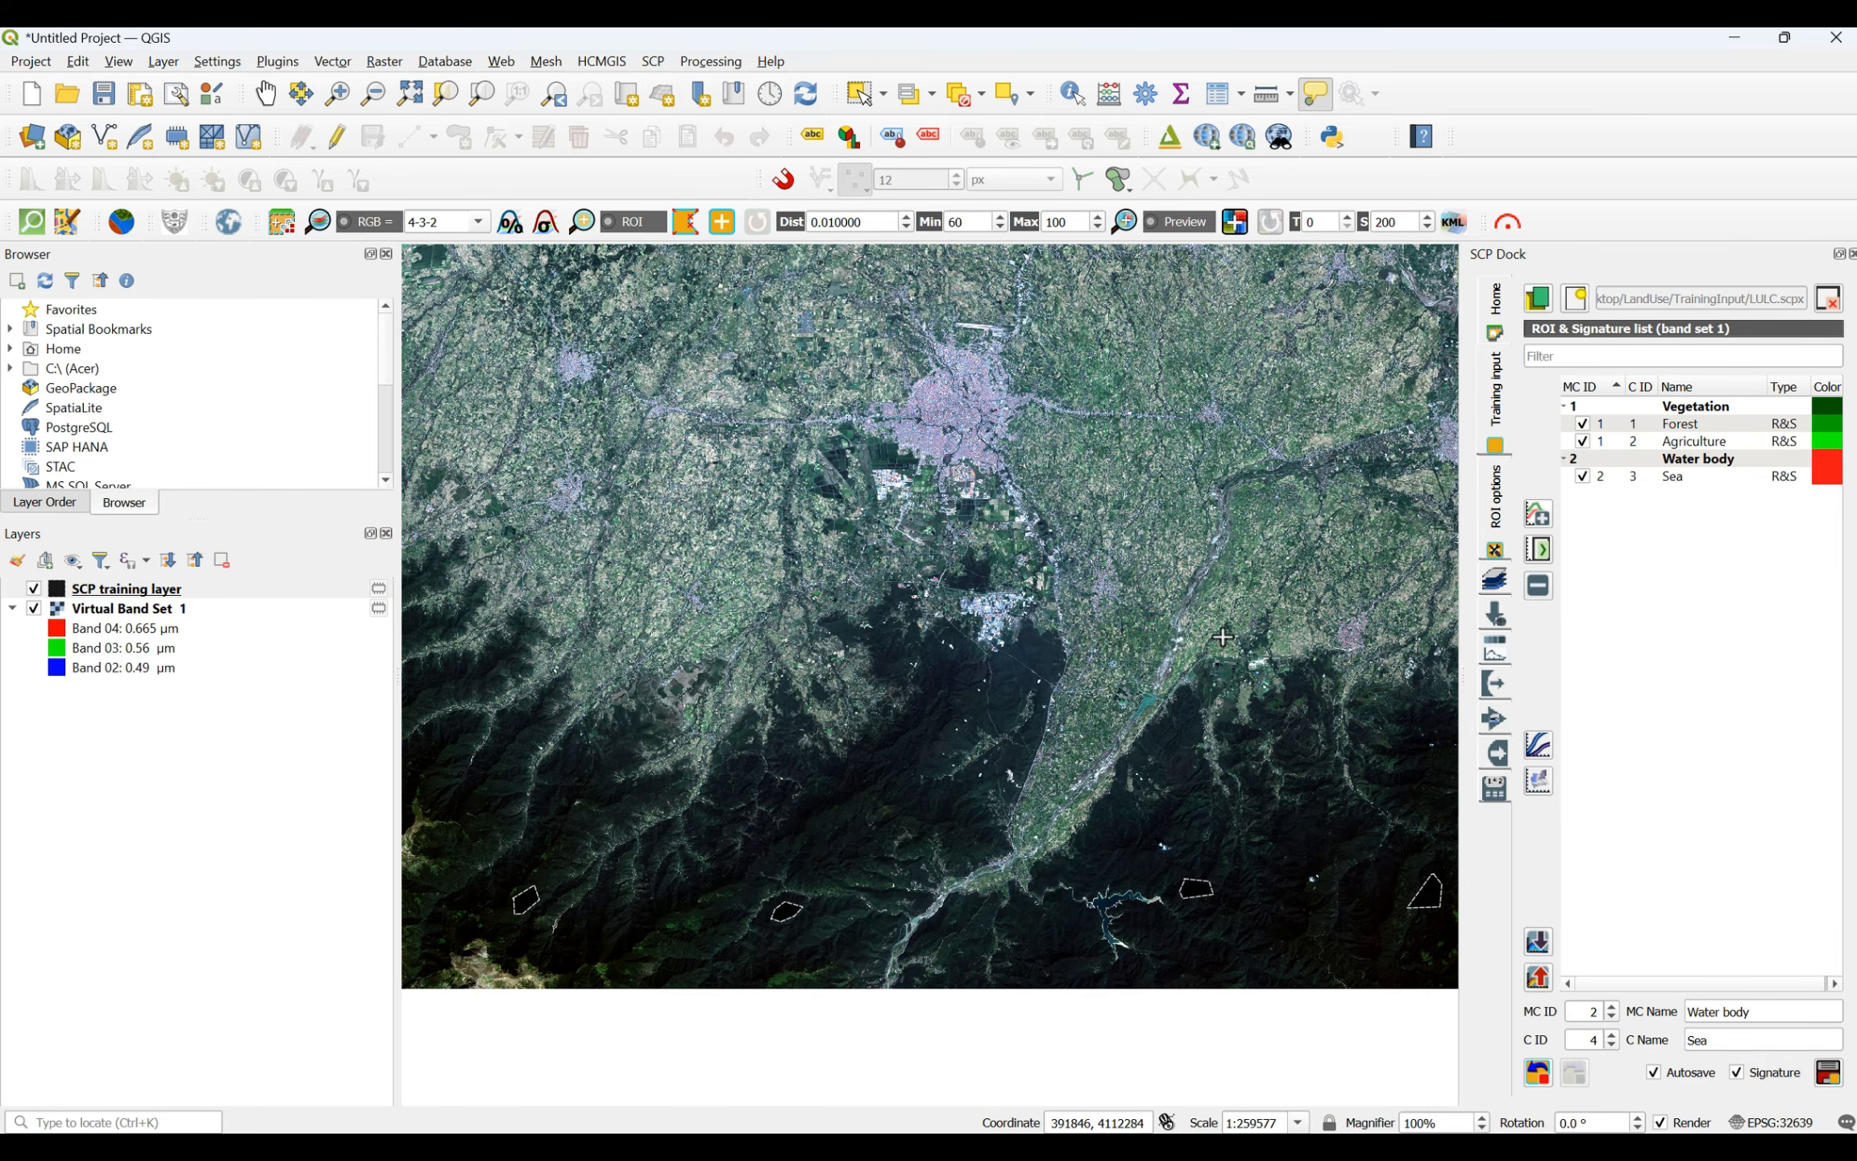
scroll(804, 474, up, 2)
scroll(803, 479, down, 2)
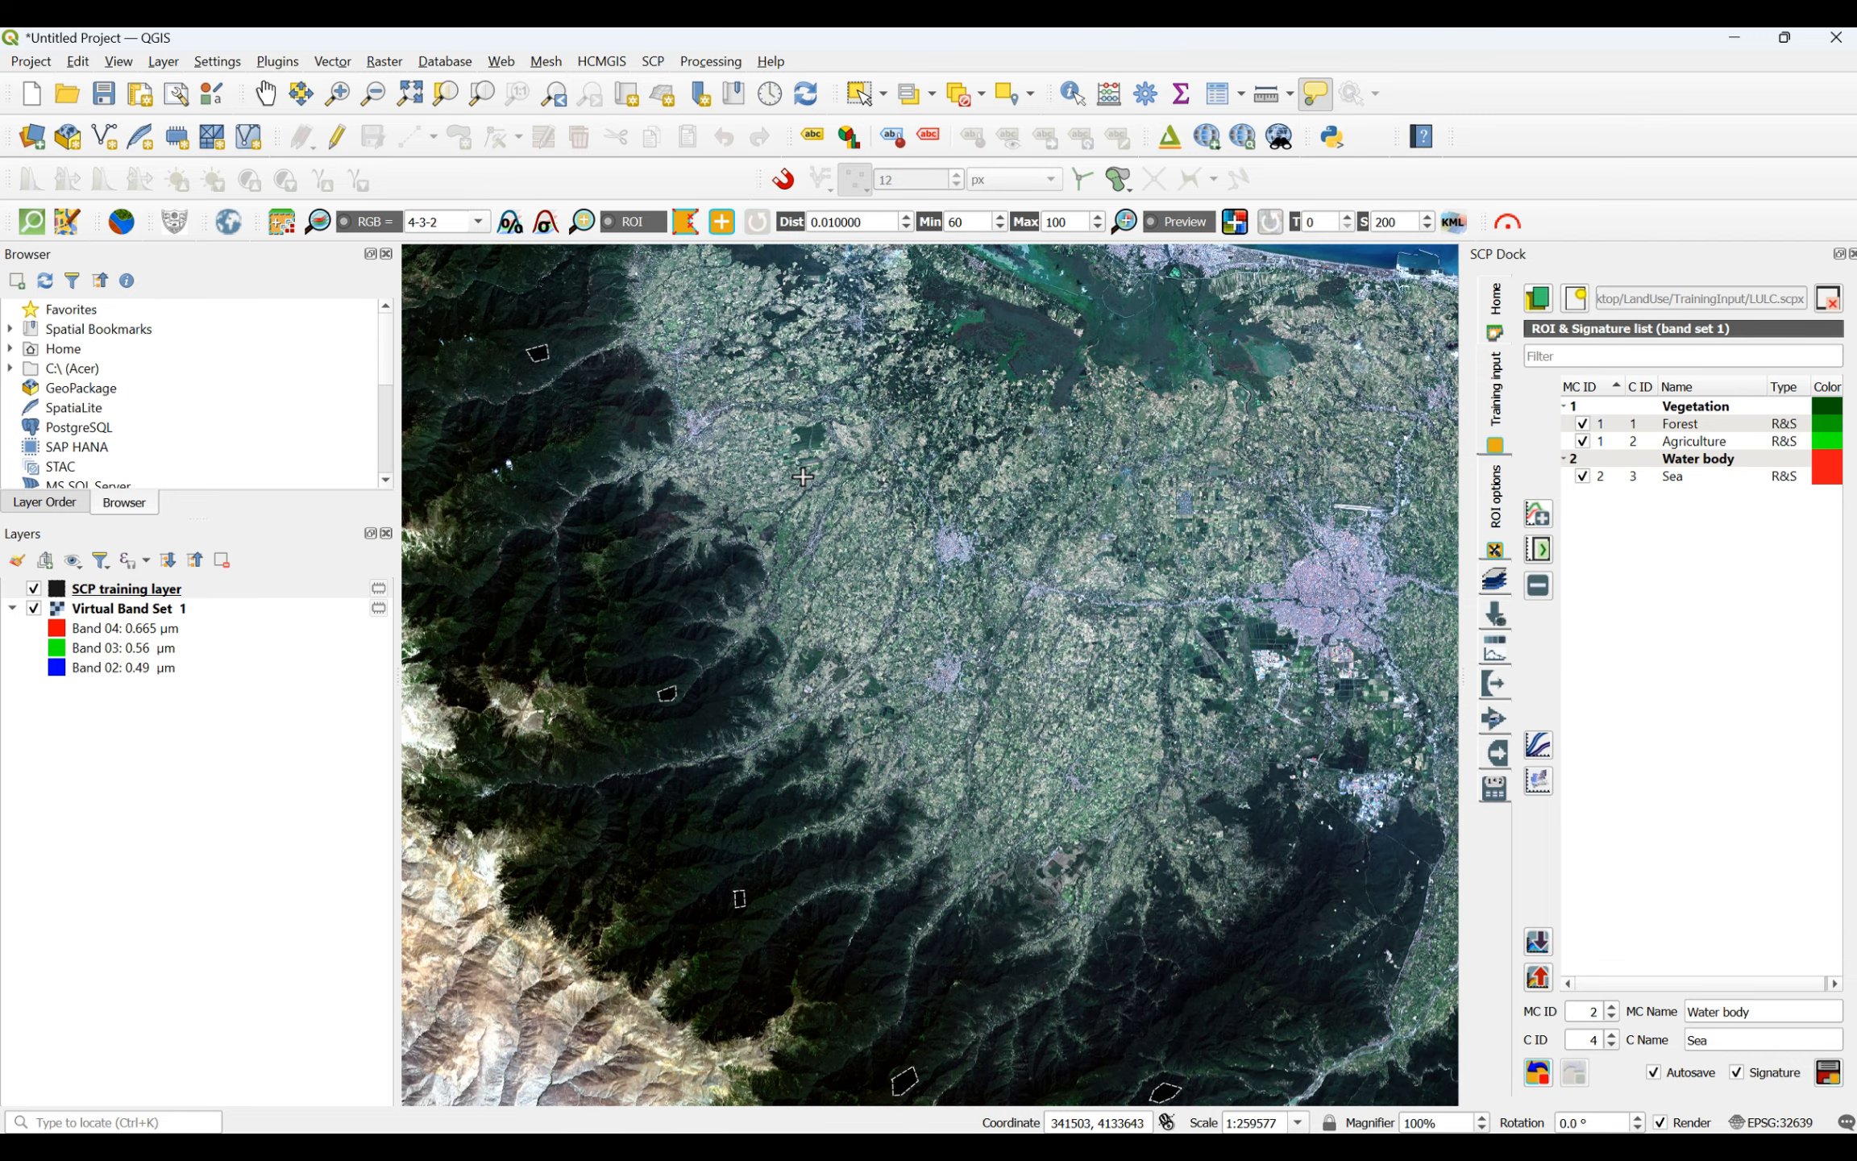
scroll(673, 413, up, 3)
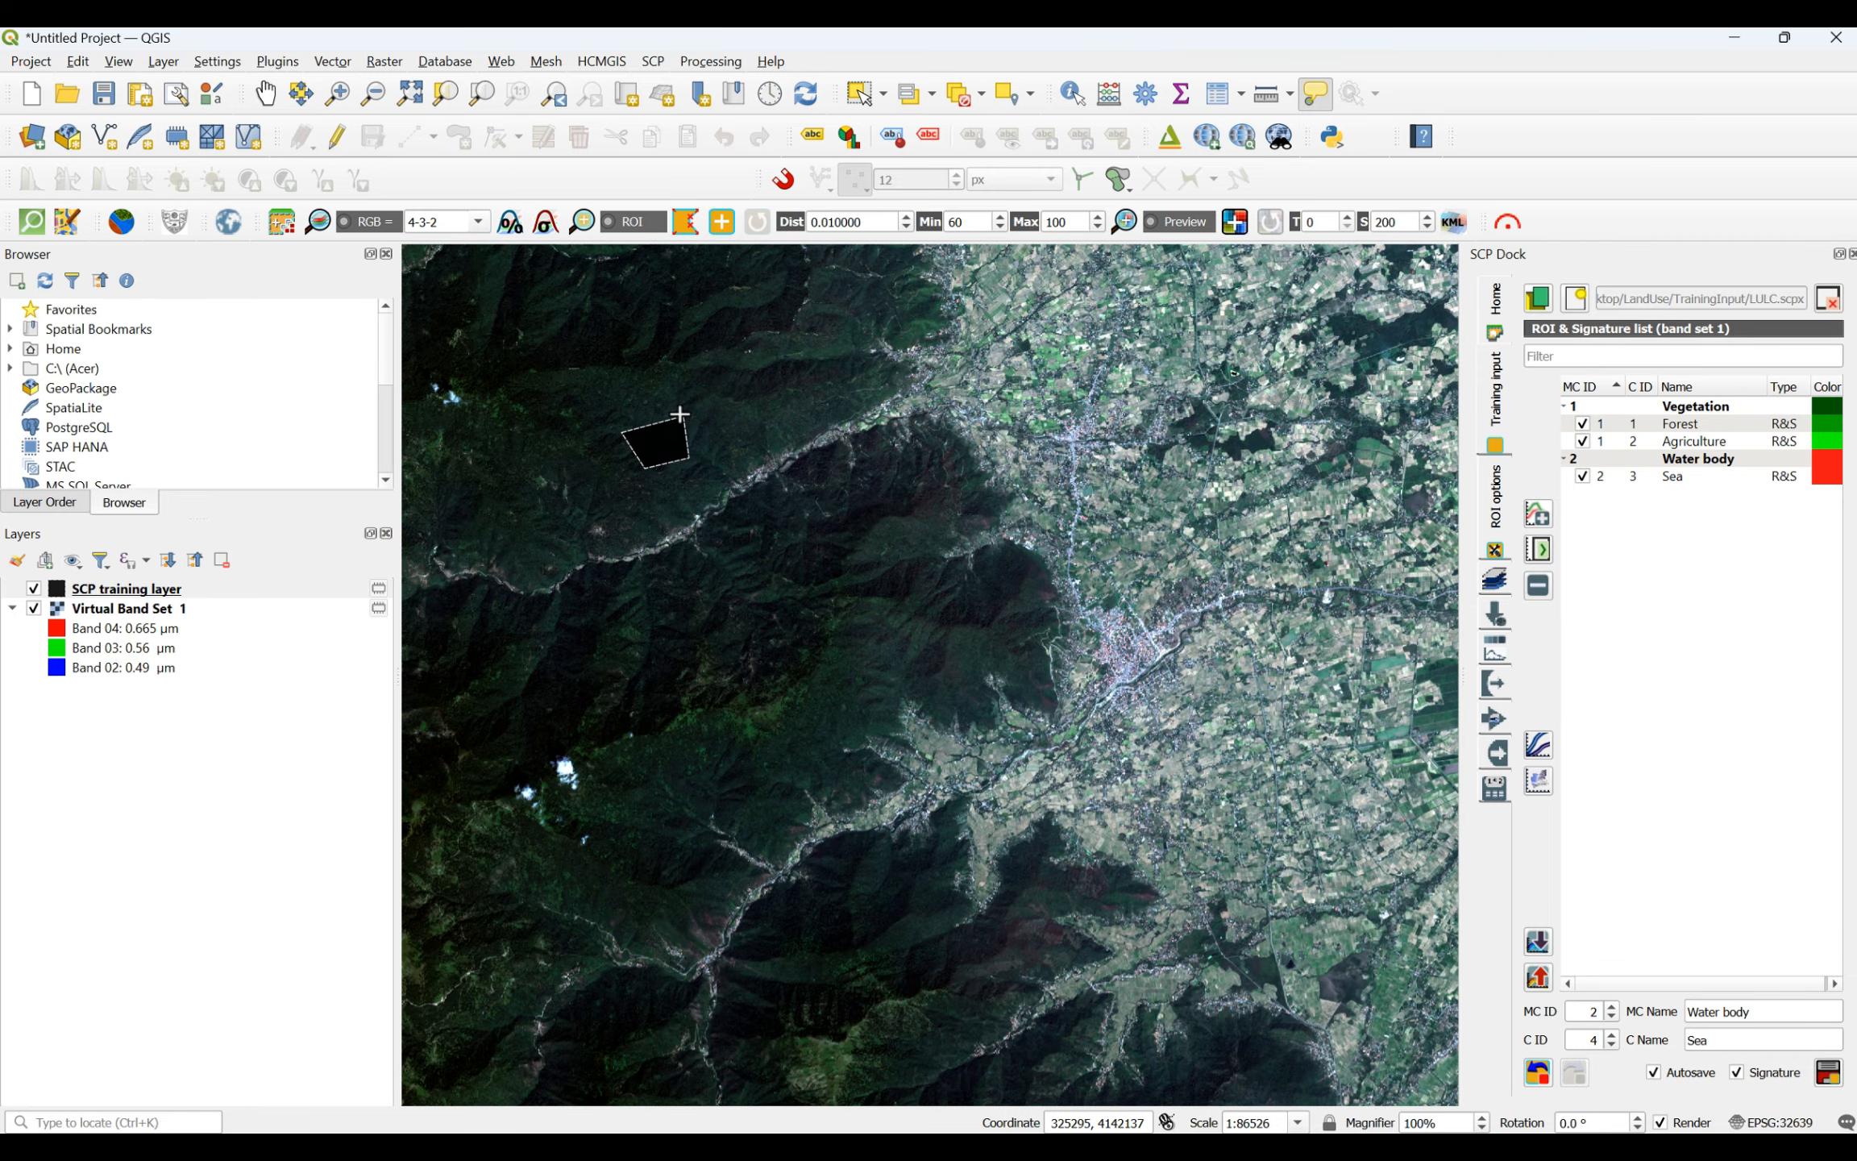
scroll(680, 414, down, 3)
scroll(929, 675, down, 1)
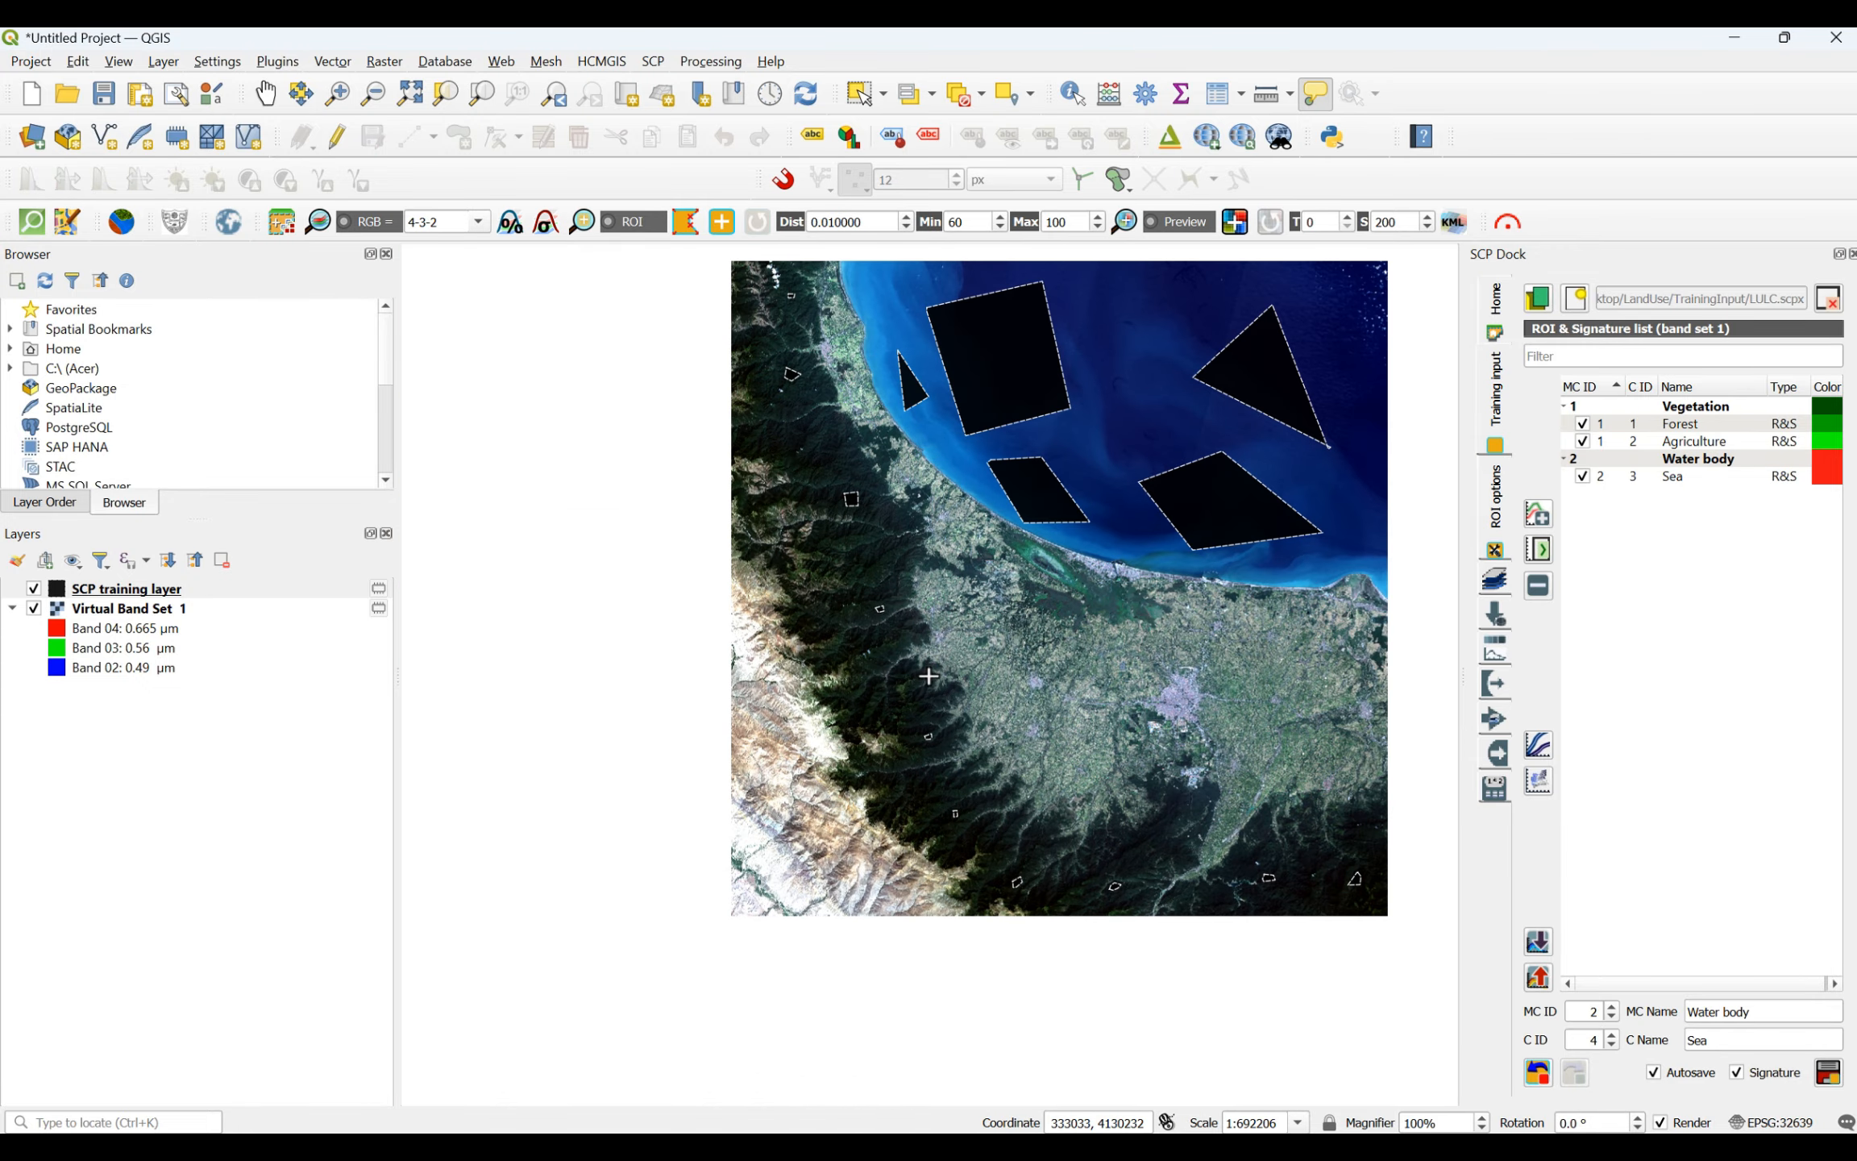
scroll(829, 352, up, 3)
scroll(829, 361, down, 4)
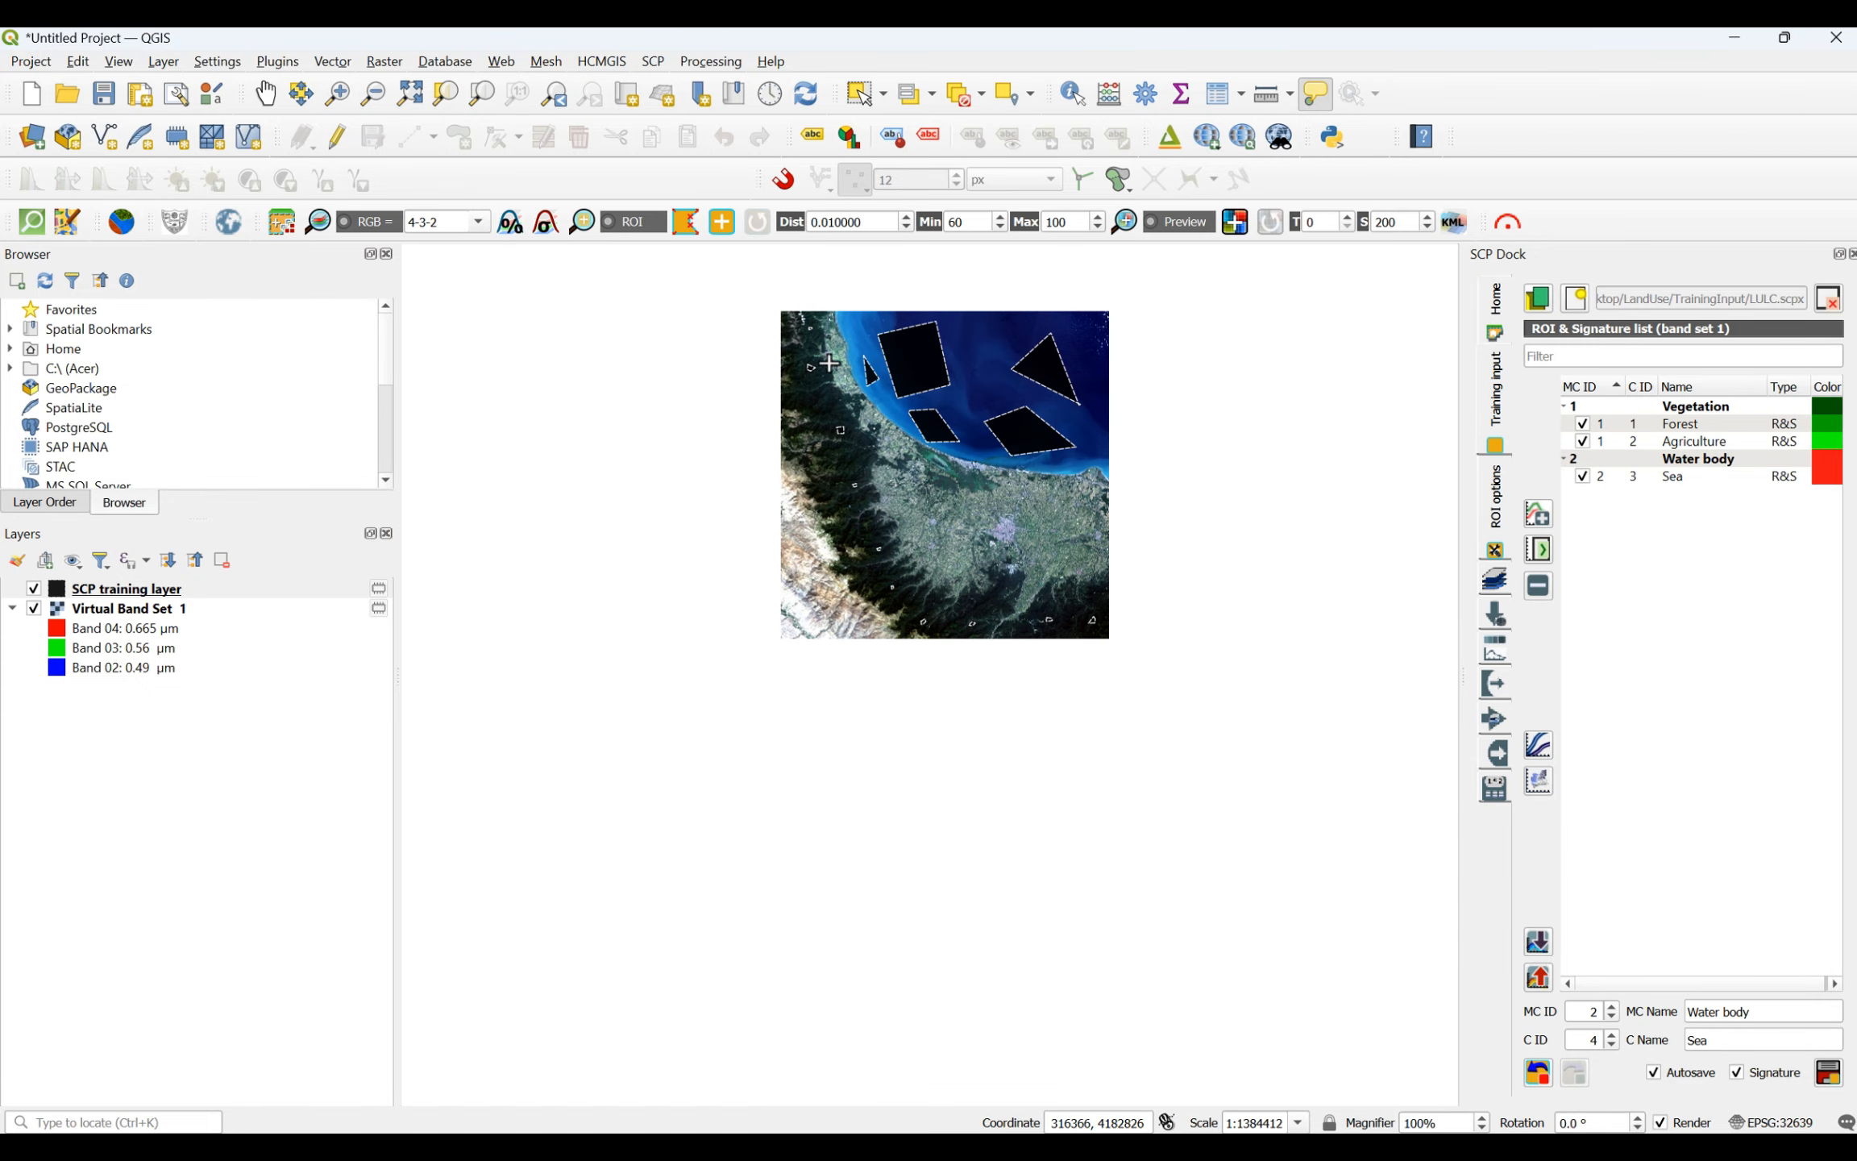
scroll(806, 480, up, 3)
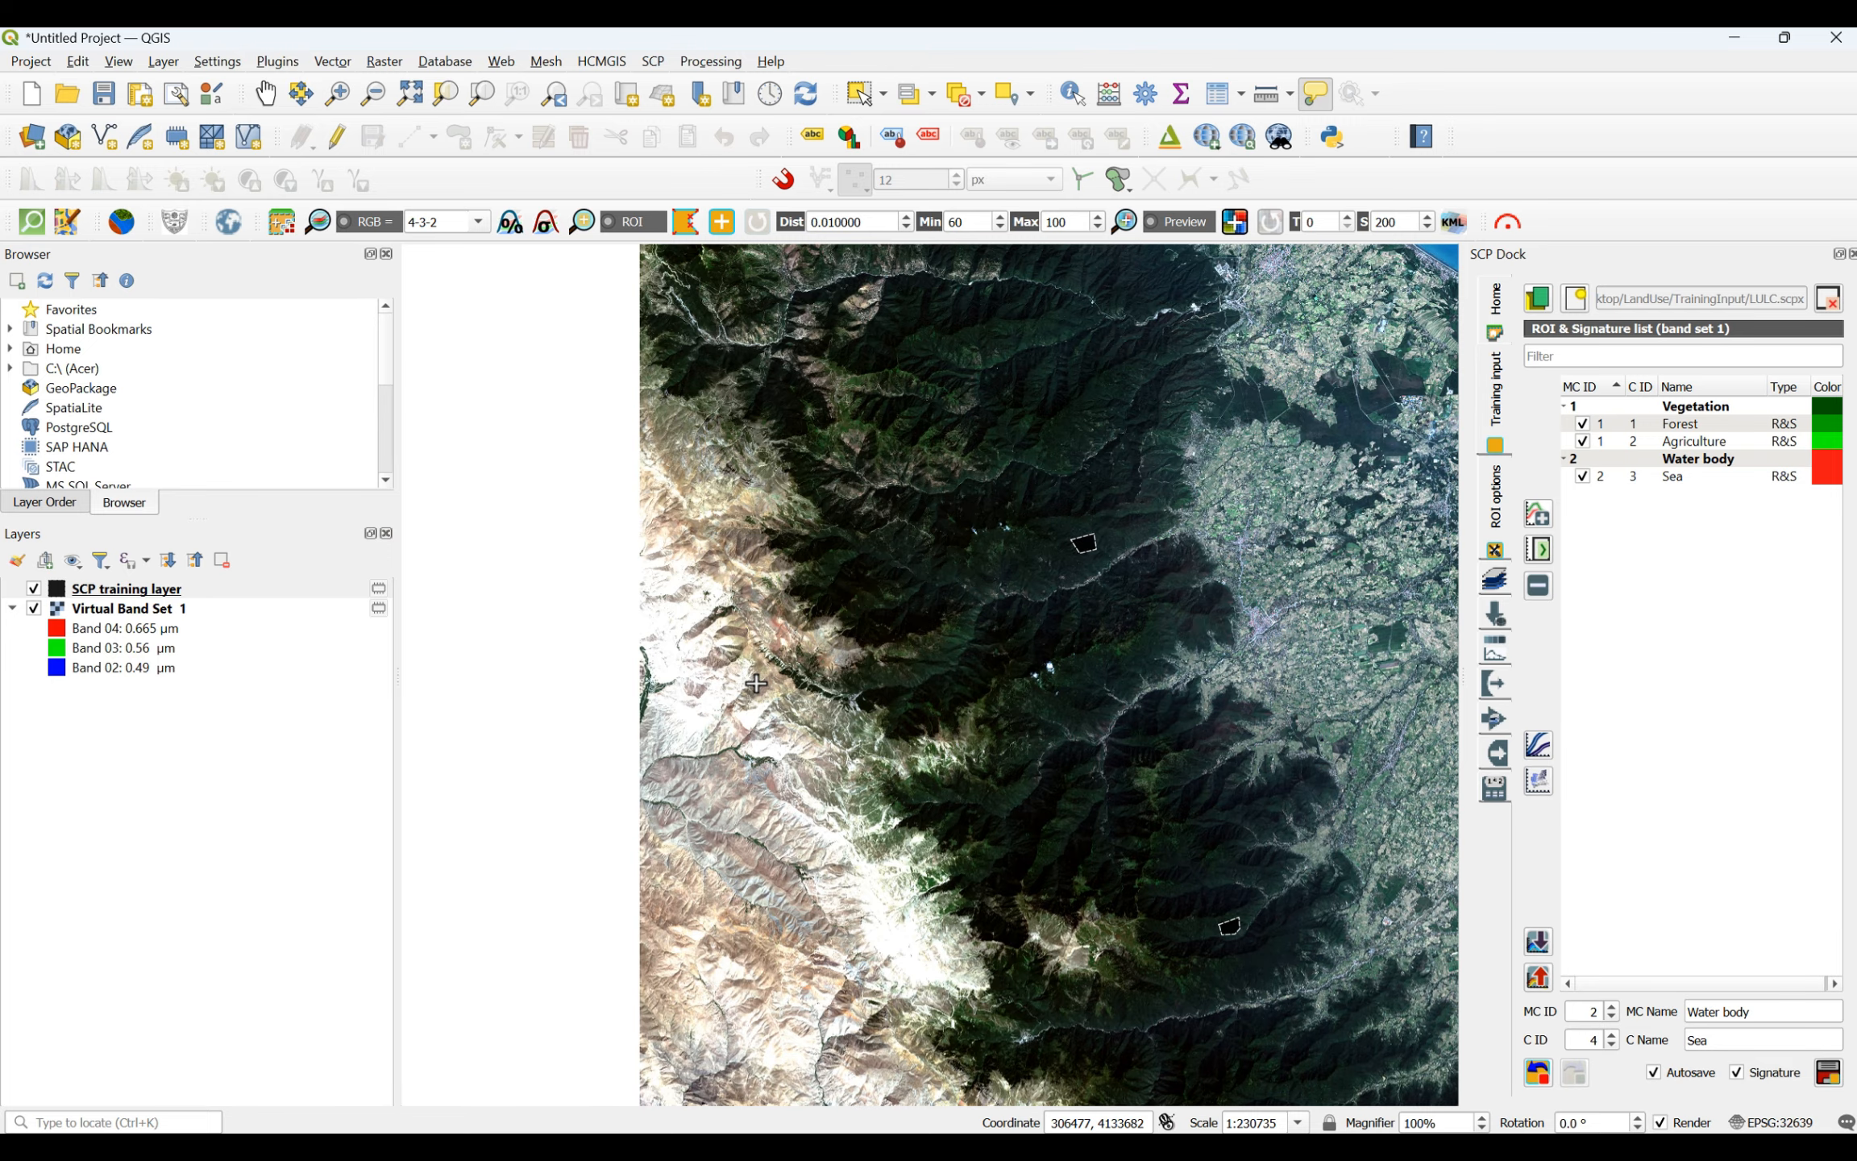
scroll(755, 682, down, 2)
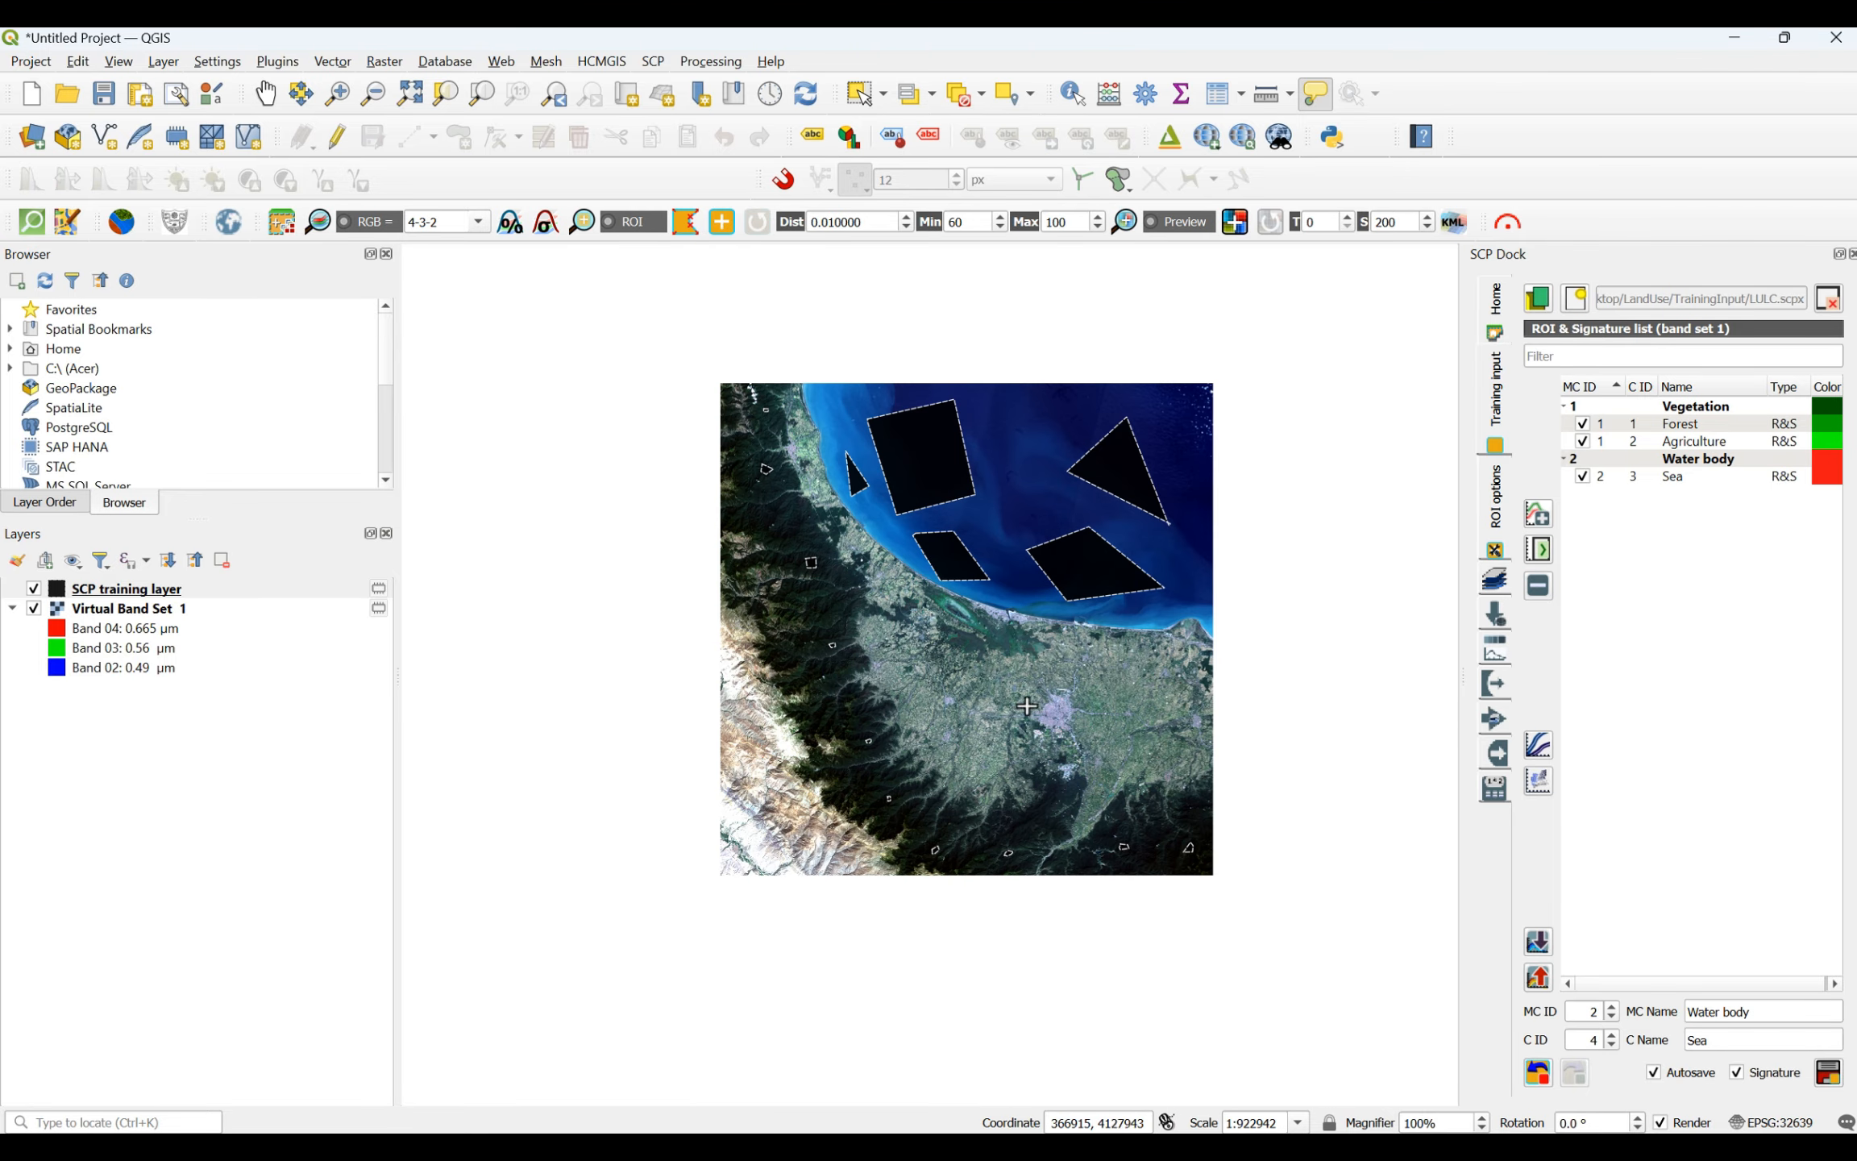
scroll(1216, 672, up, 1)
scroll(1054, 749, up, 1)
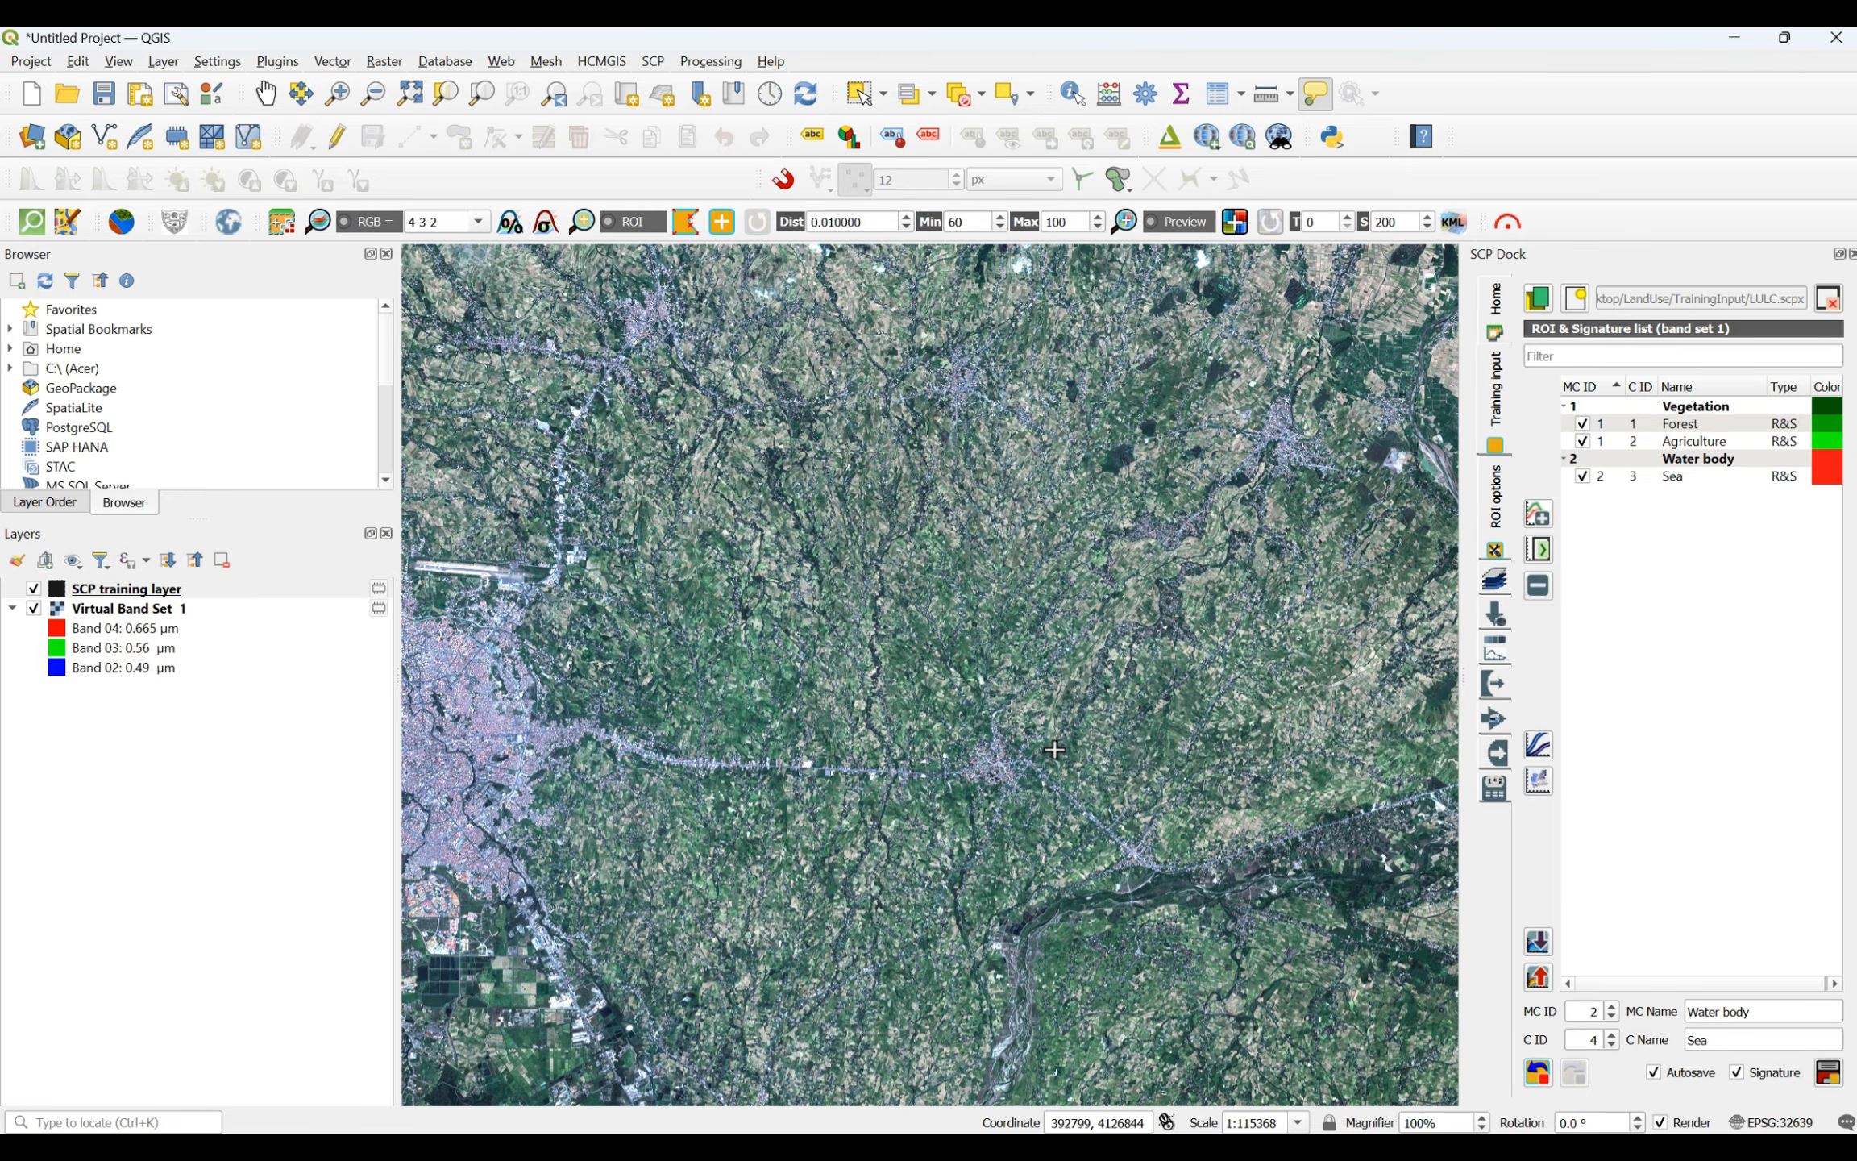
scroll(1054, 749, down, 3)
scroll(963, 792, up, 3)
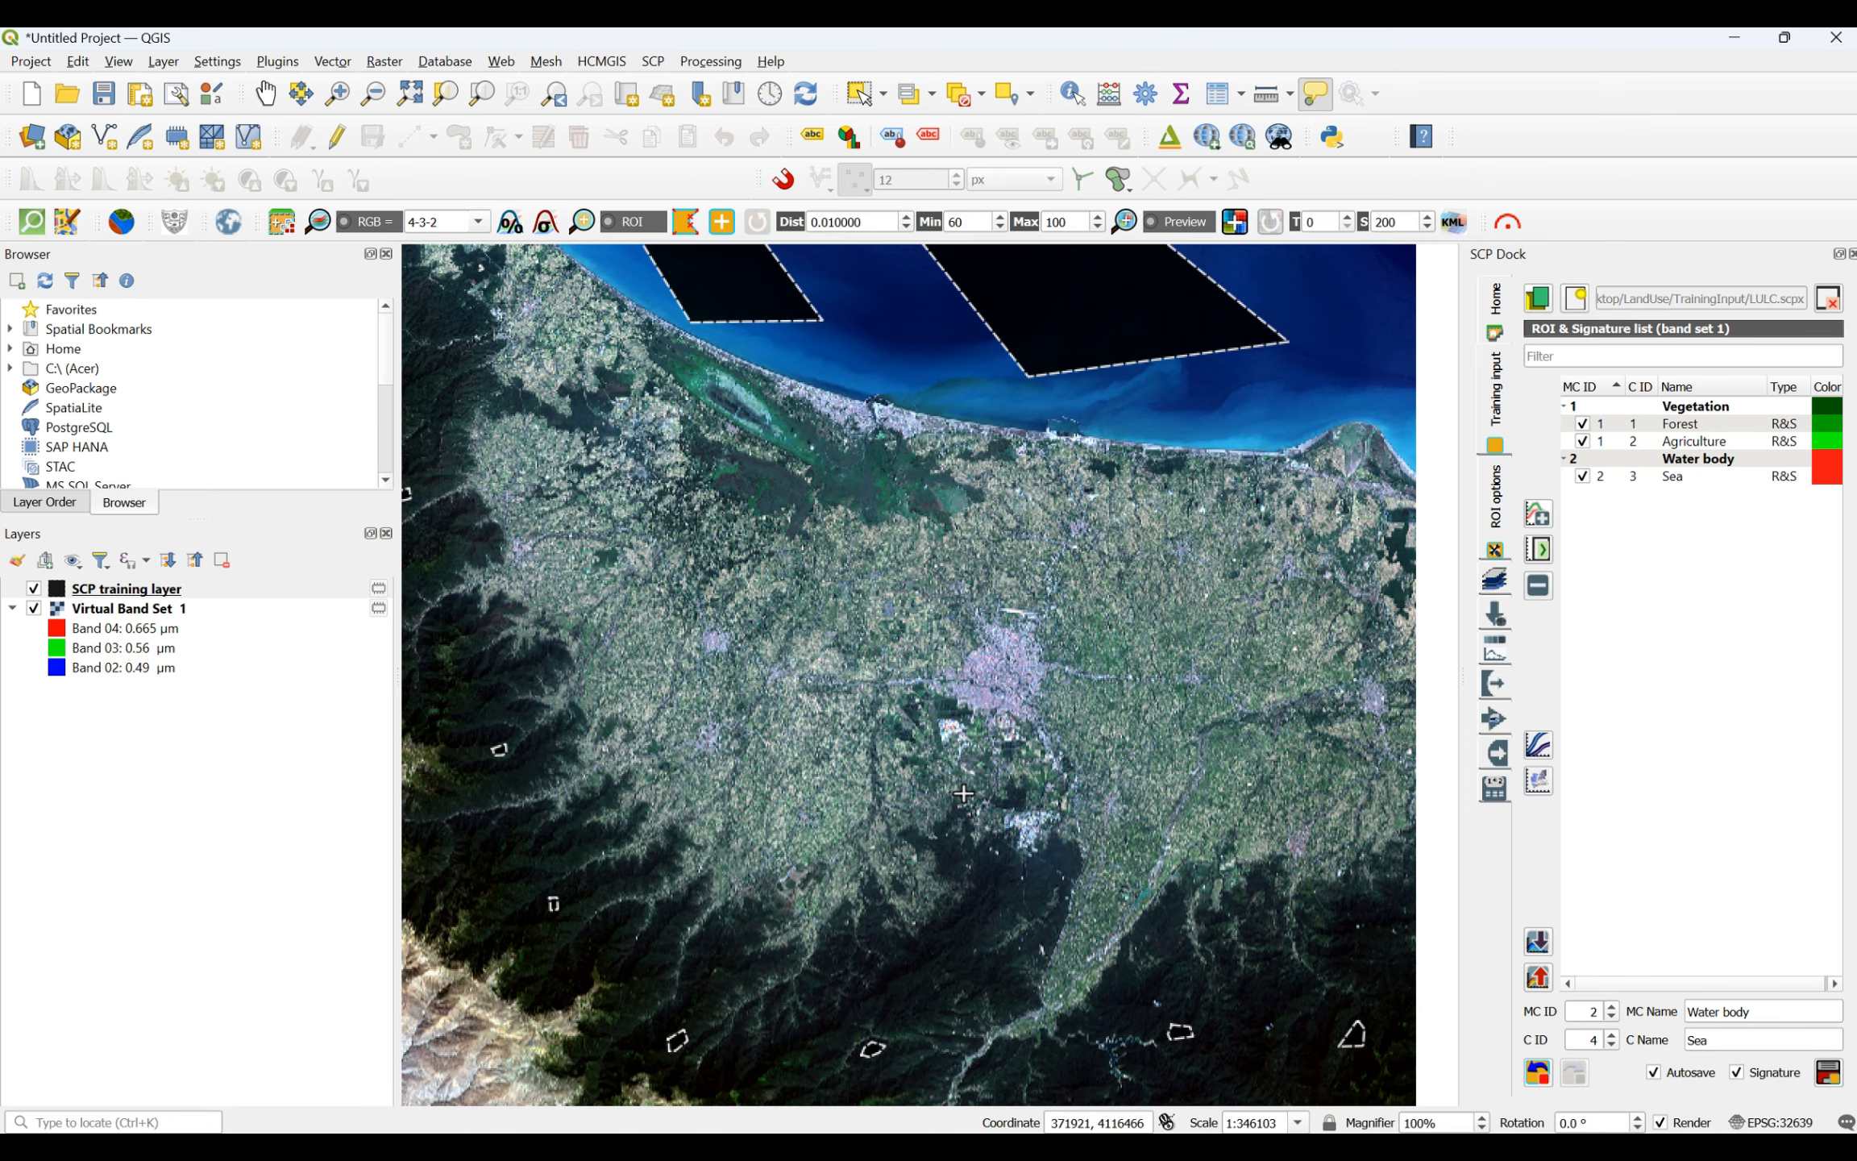
scroll(963, 792, up, 1)
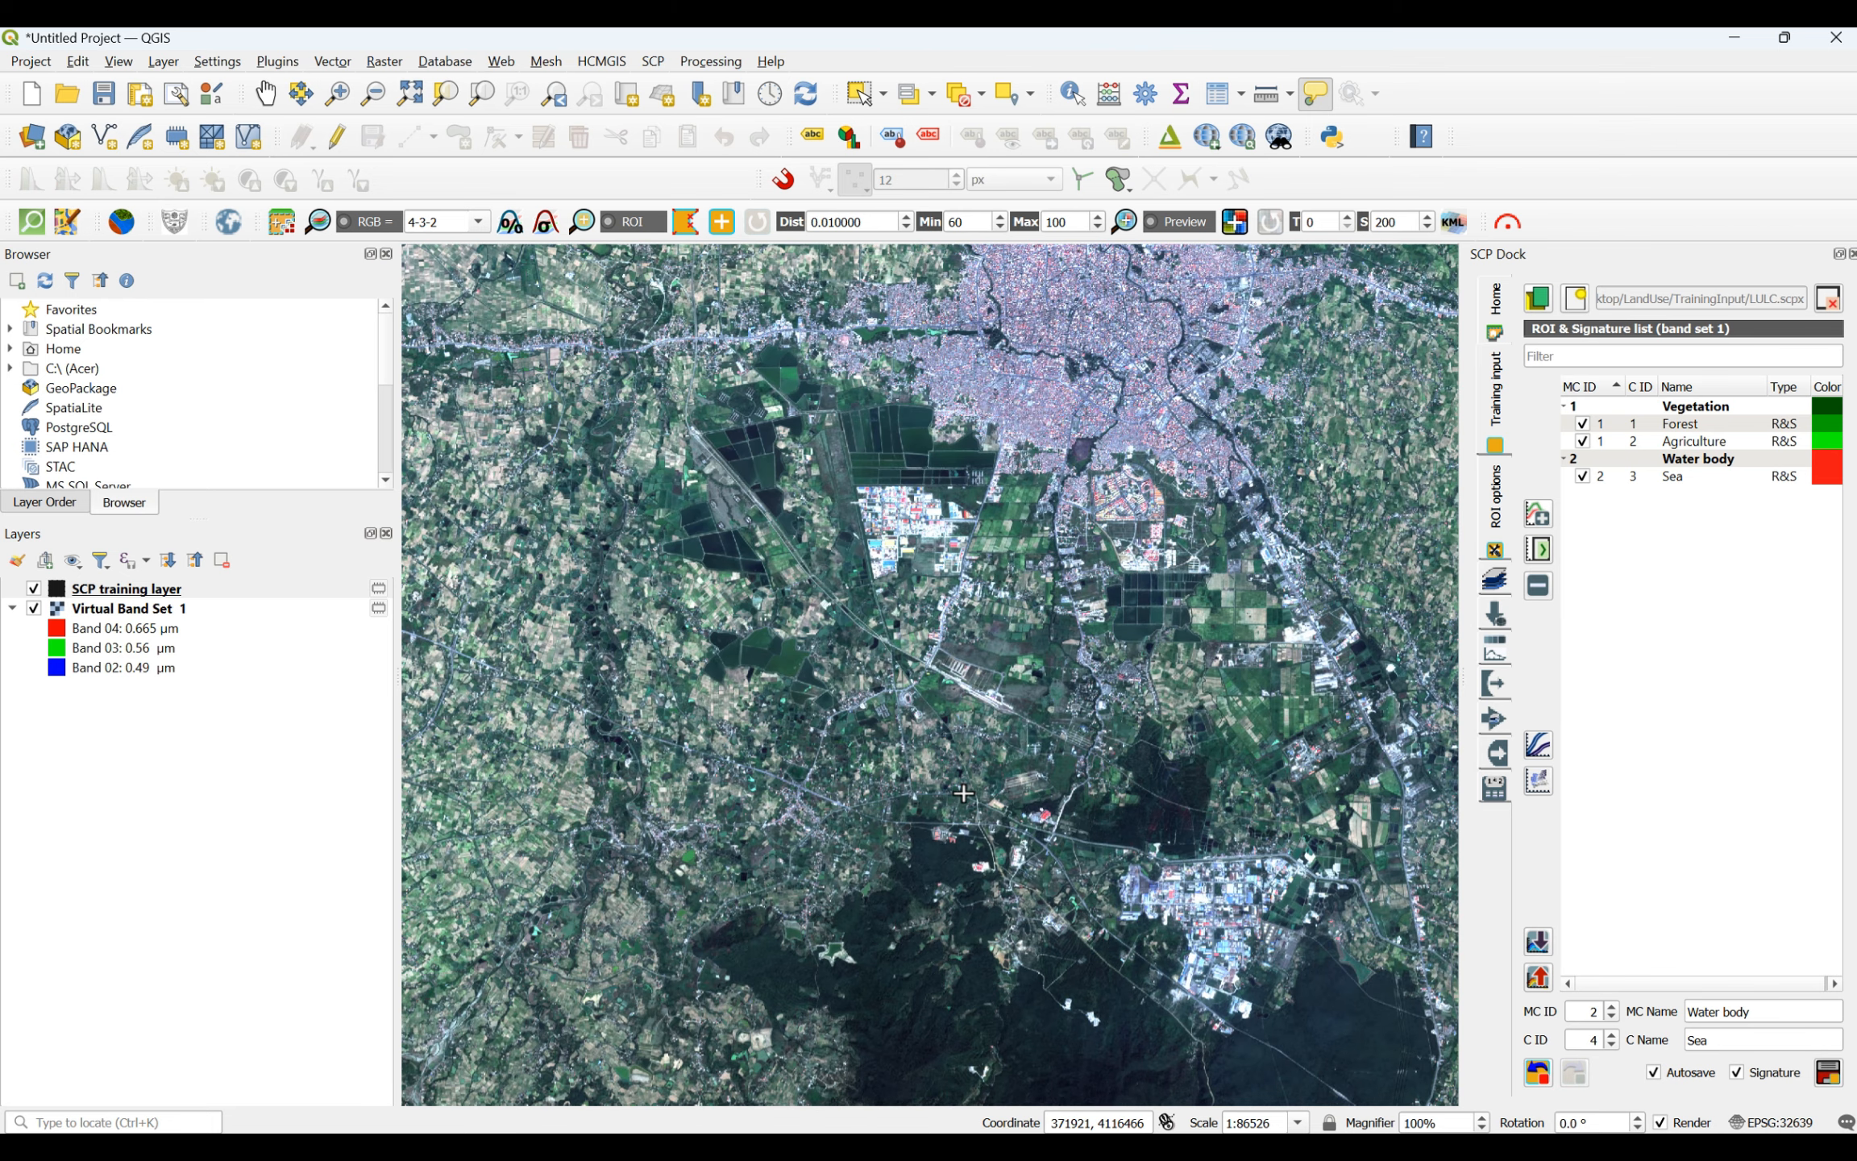
scroll(963, 793, down, 3)
scroll(1019, 928, up, 3)
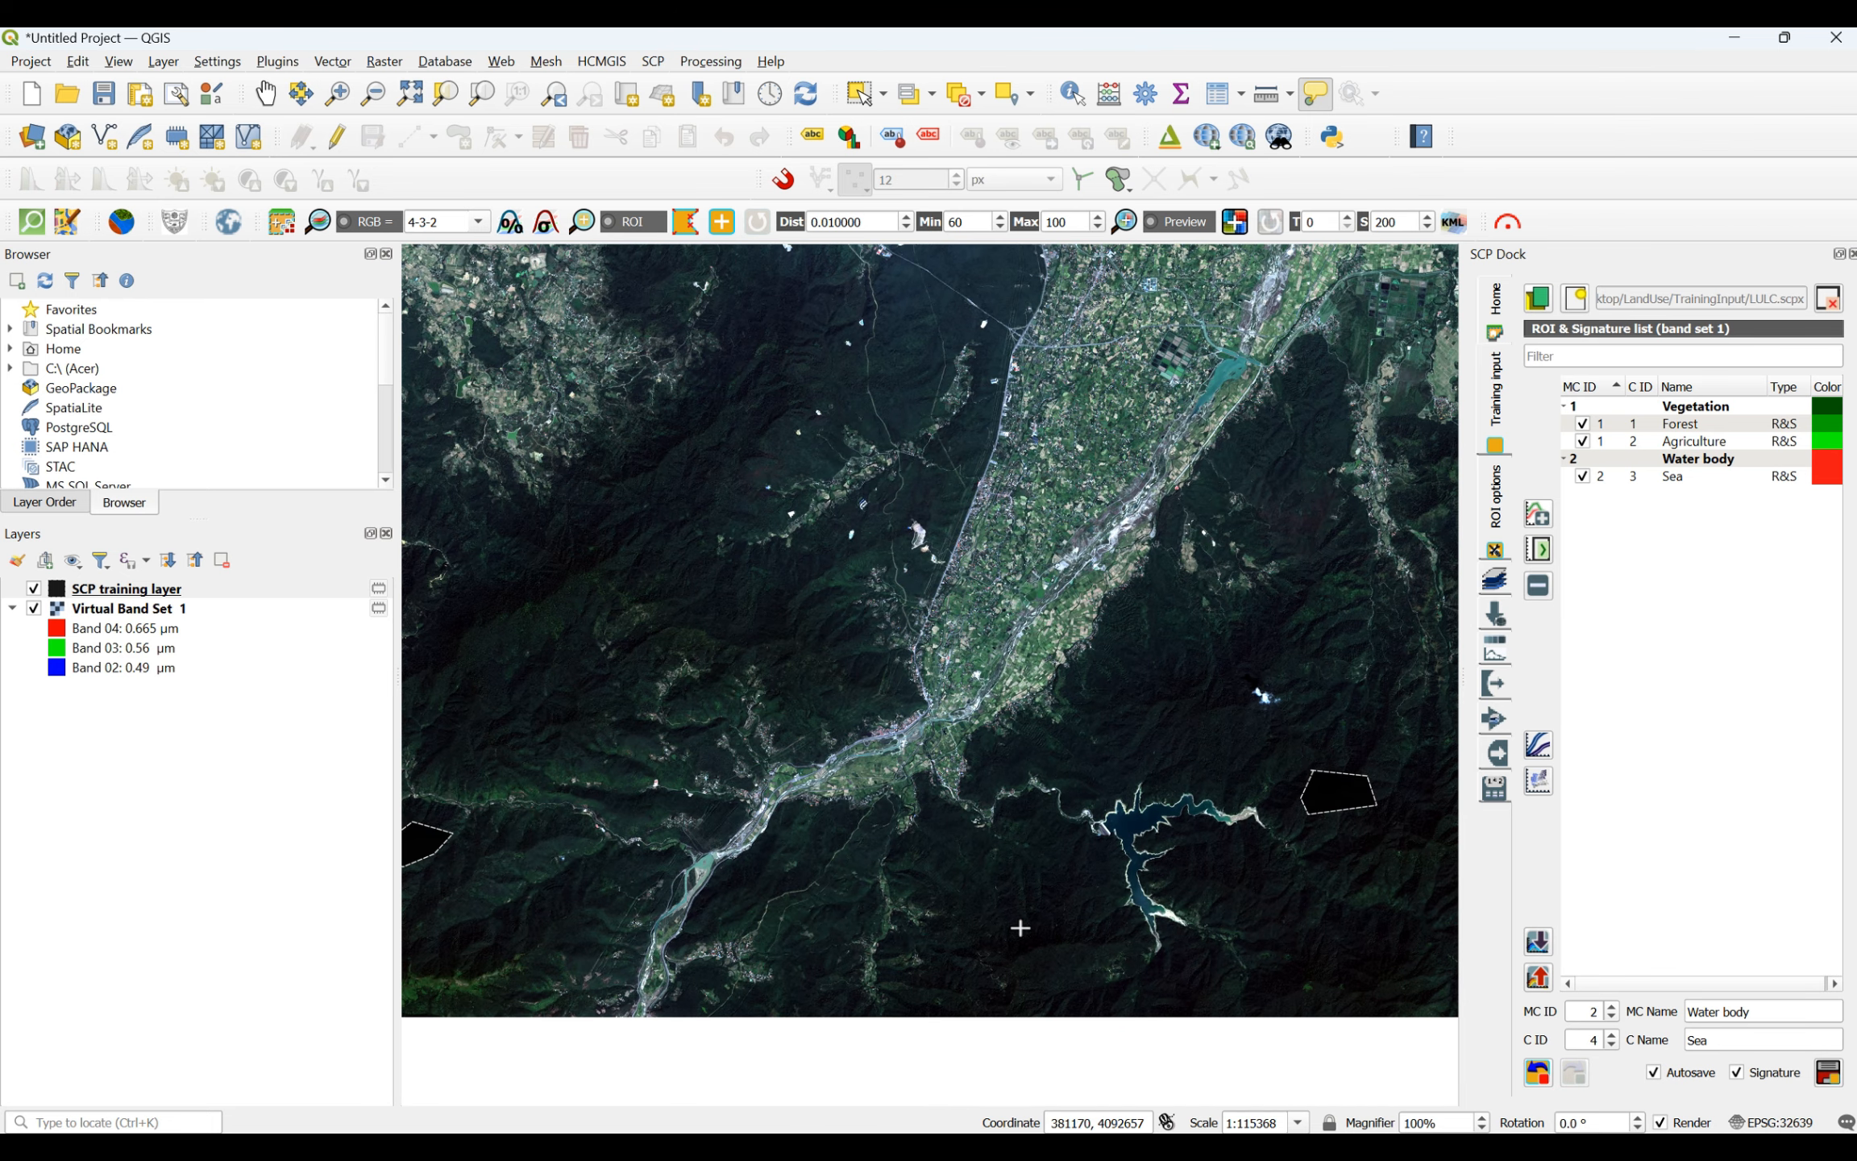
scroll(1047, 894, down, 2)
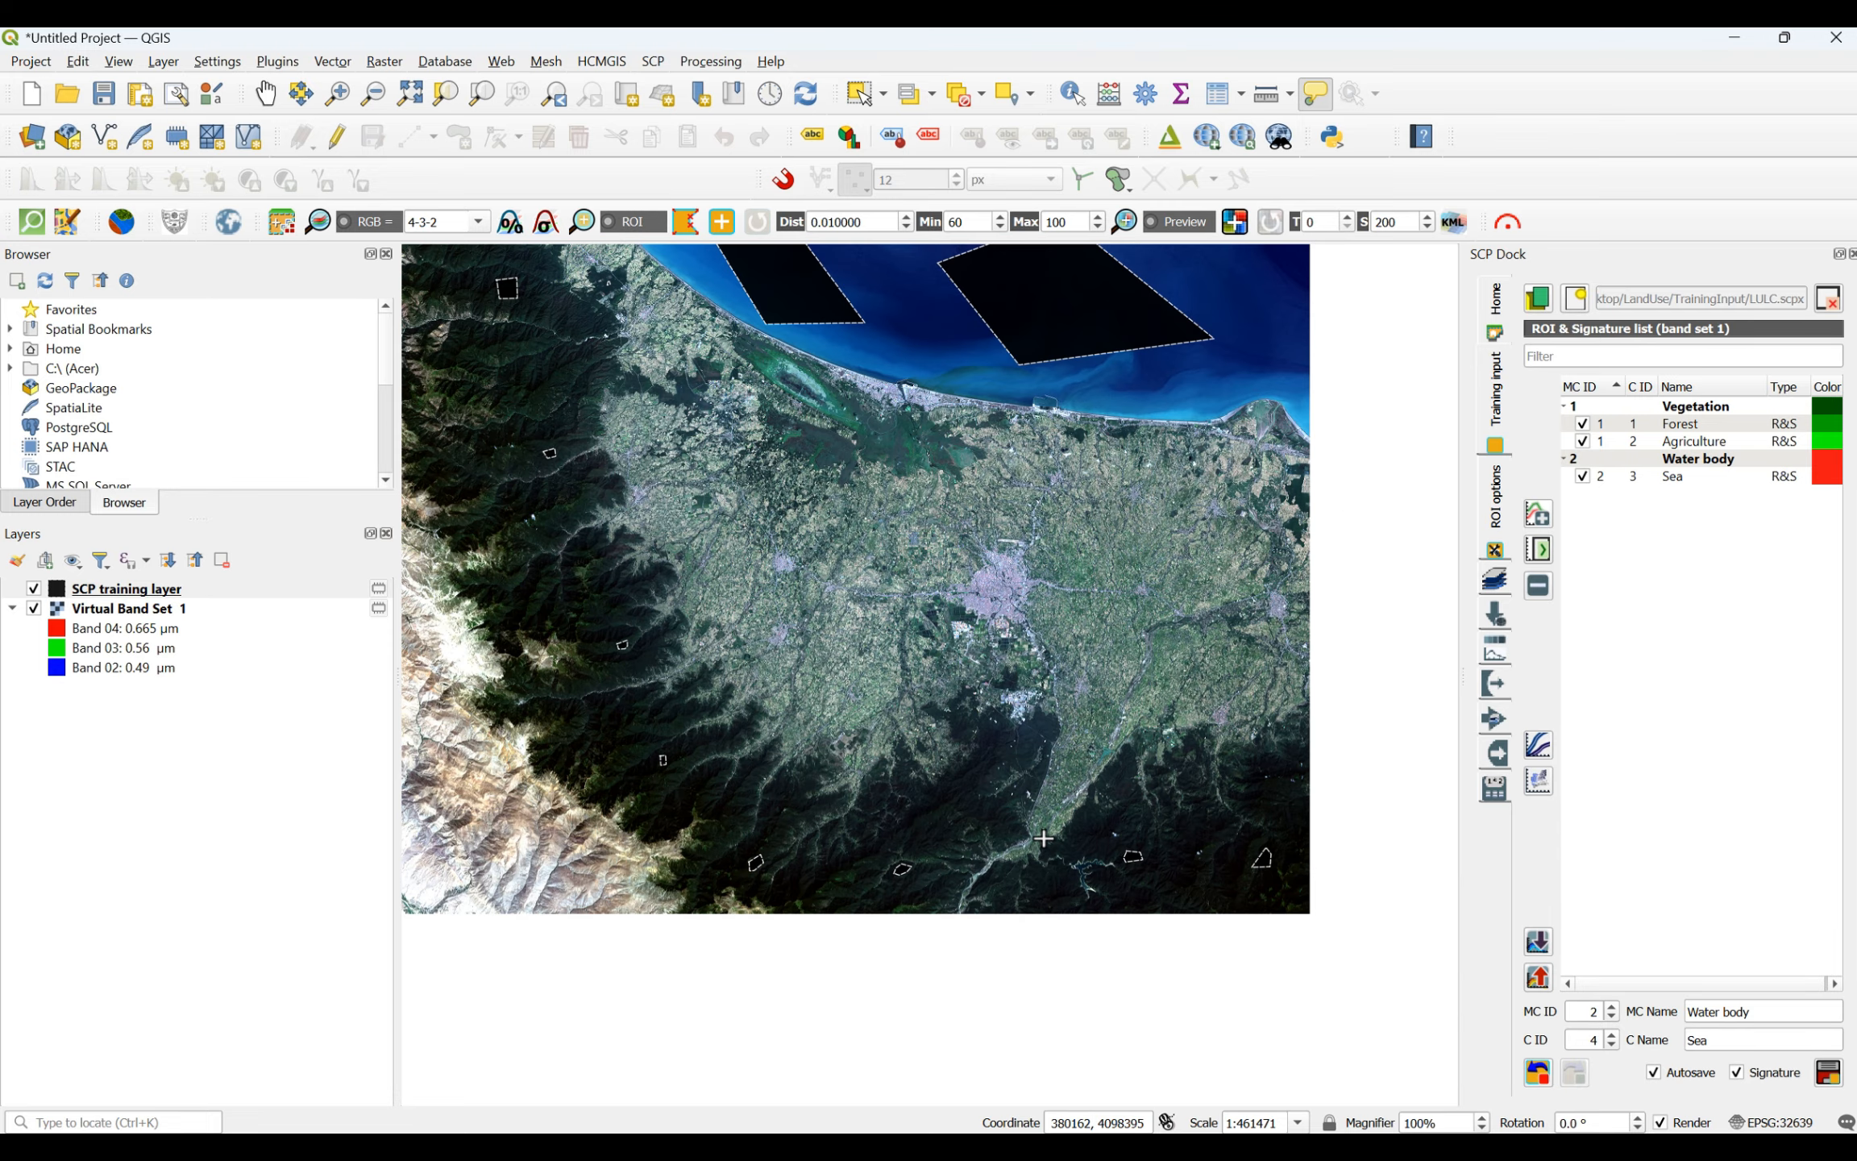
- Clear the class name Sea for C ID 4 to make room for a new water class name
click(1713, 1040)
key(BackSpace)
key(BackSpace)
key(BackSpace)
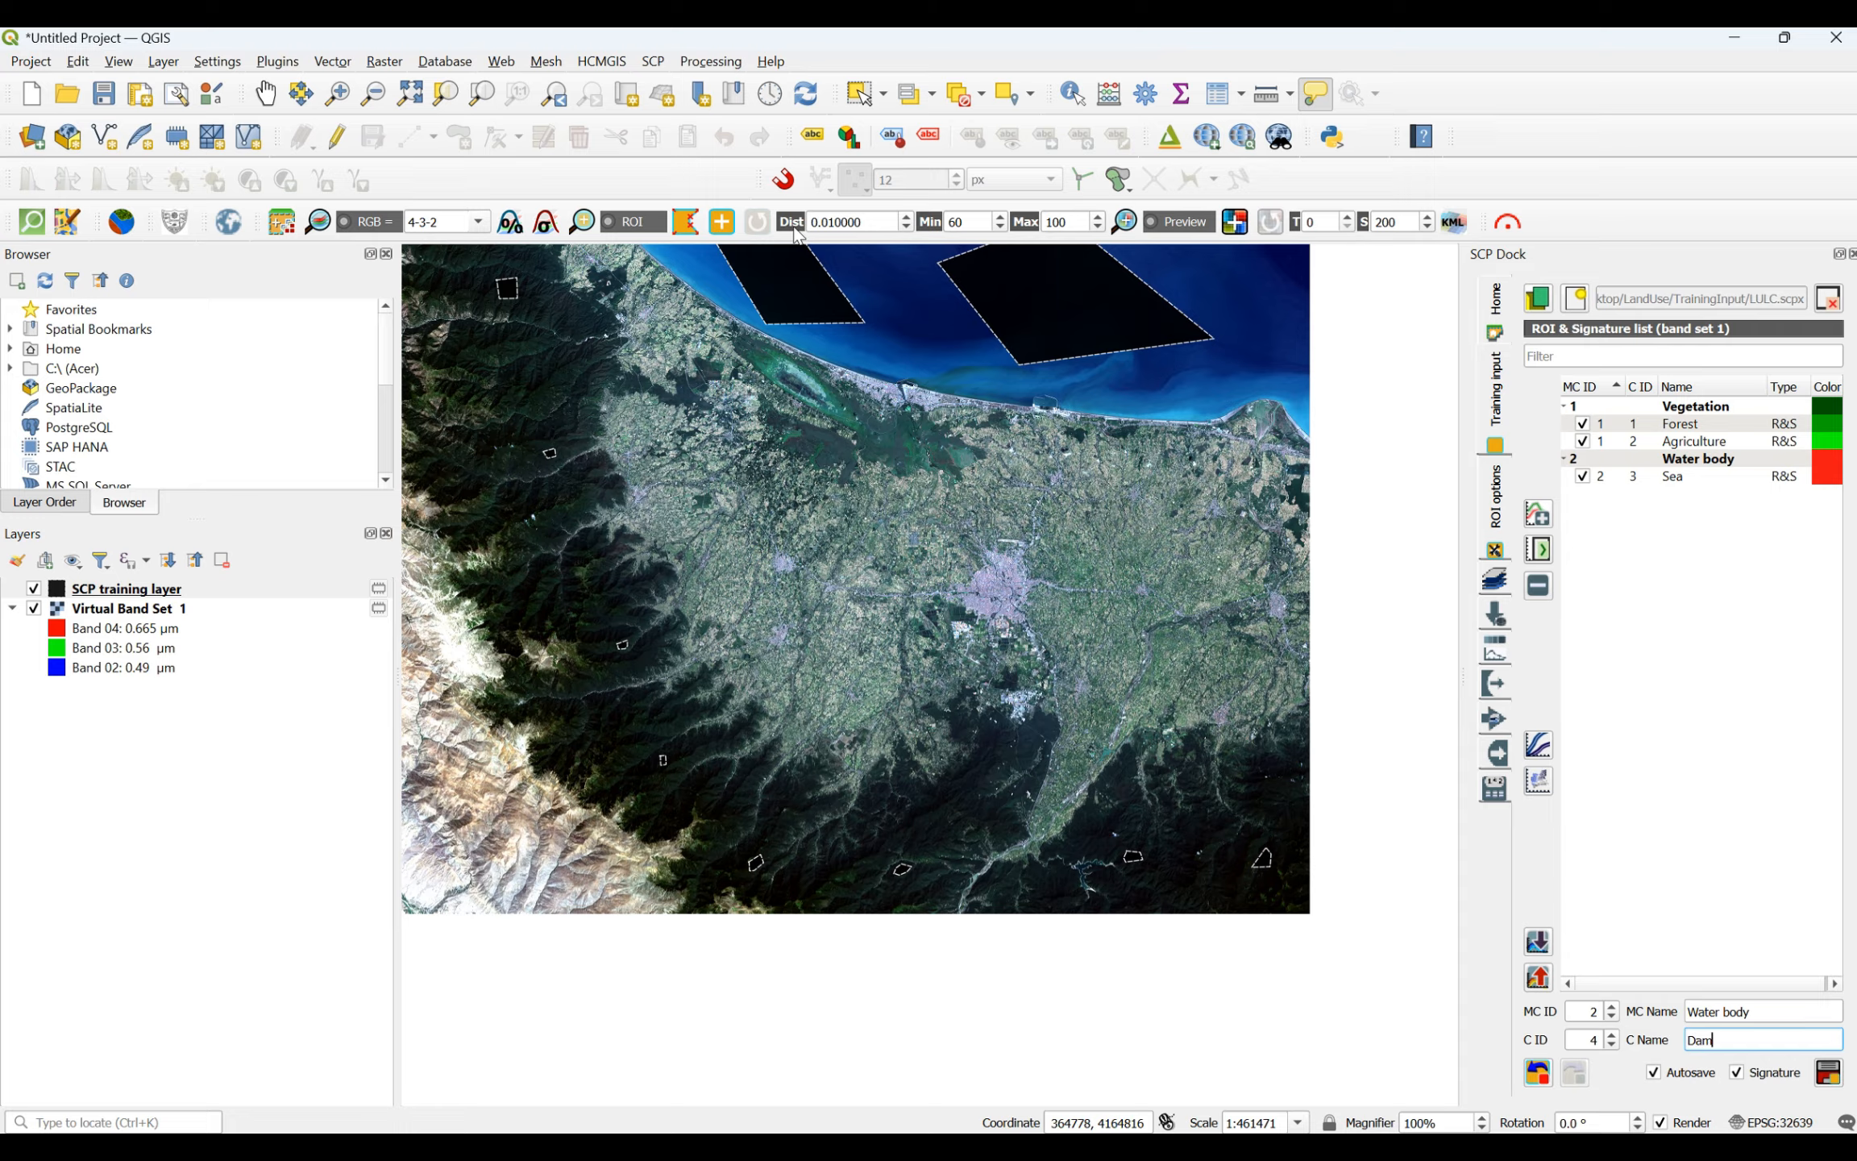
- Draw a four-sided Dam ROI in the reservoir's wide basin just east of the dam wall in the southern mountains
scroll(1096, 897, up, 3)
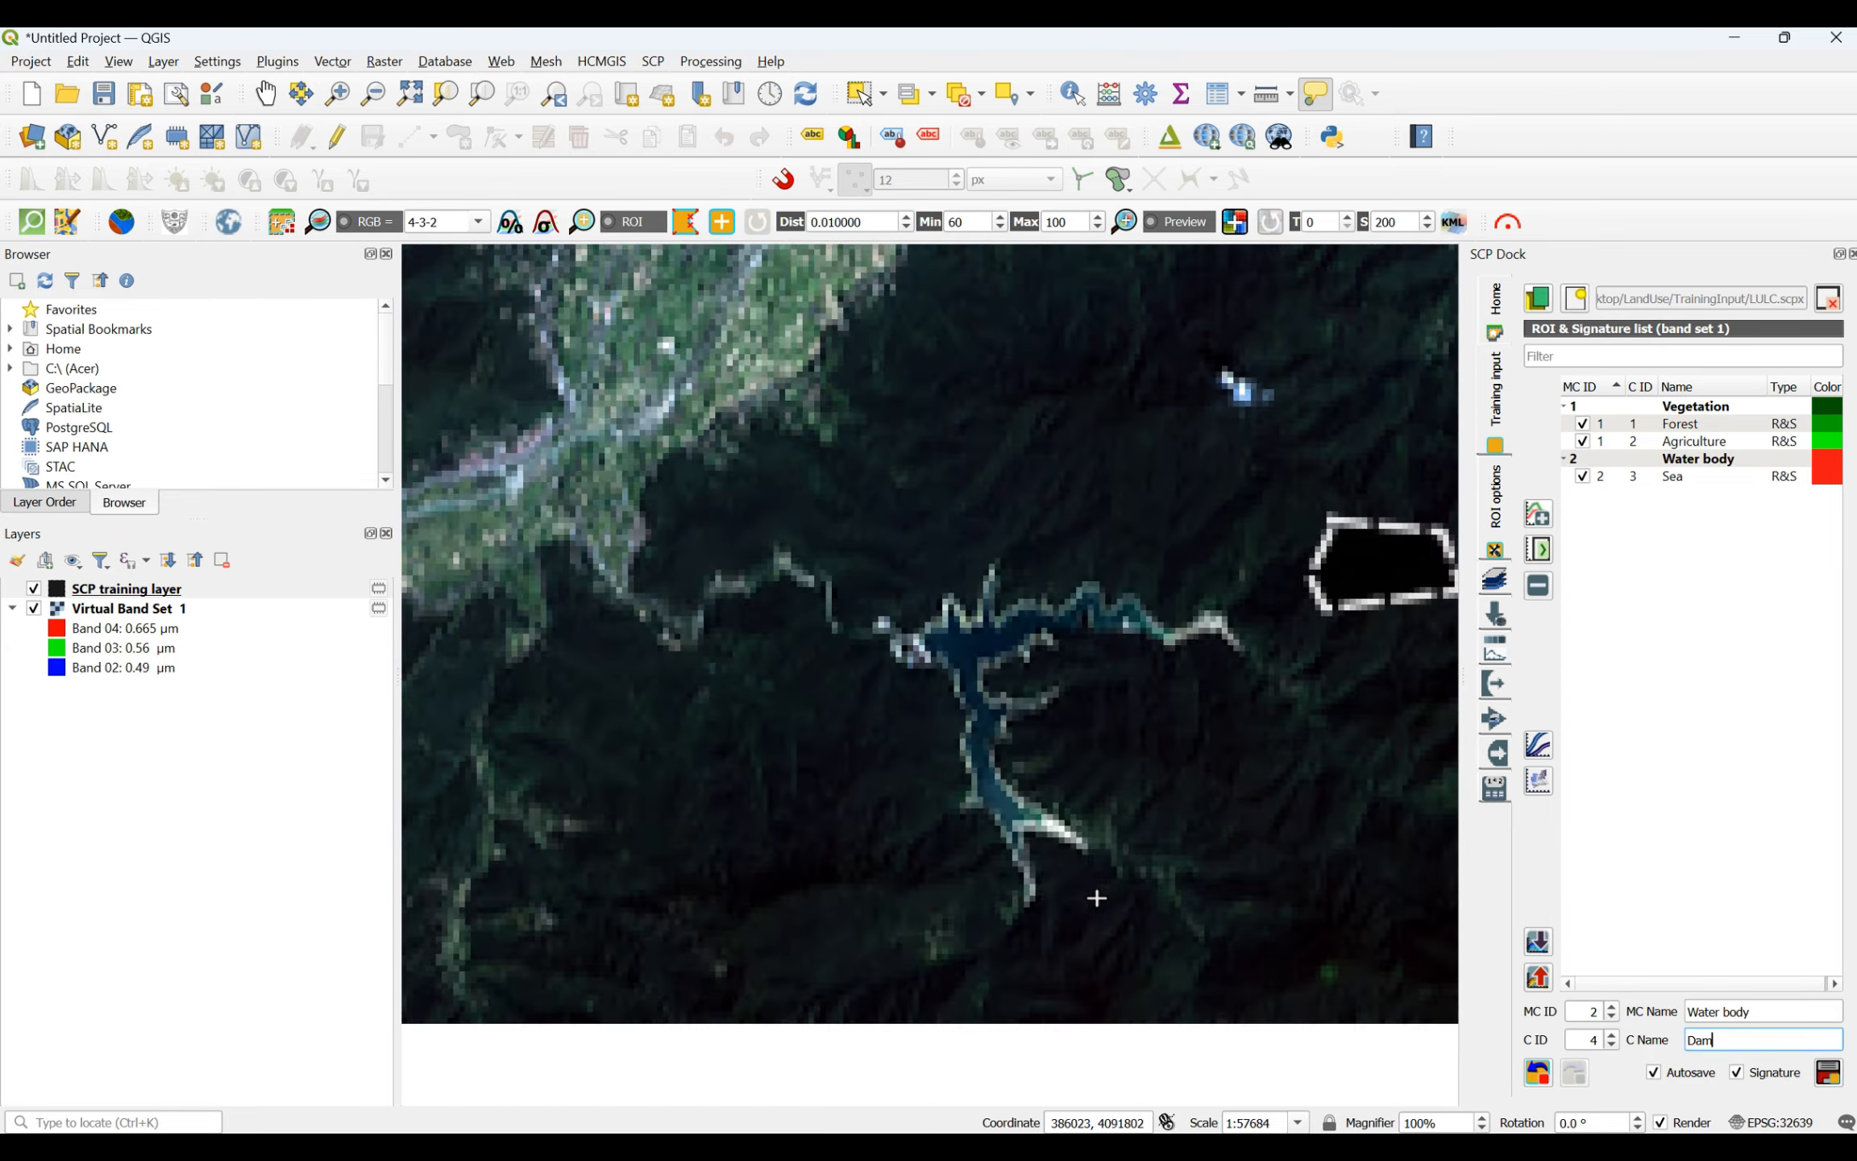
scroll(1096, 897, up, 1)
scroll(788, 278, up, 3)
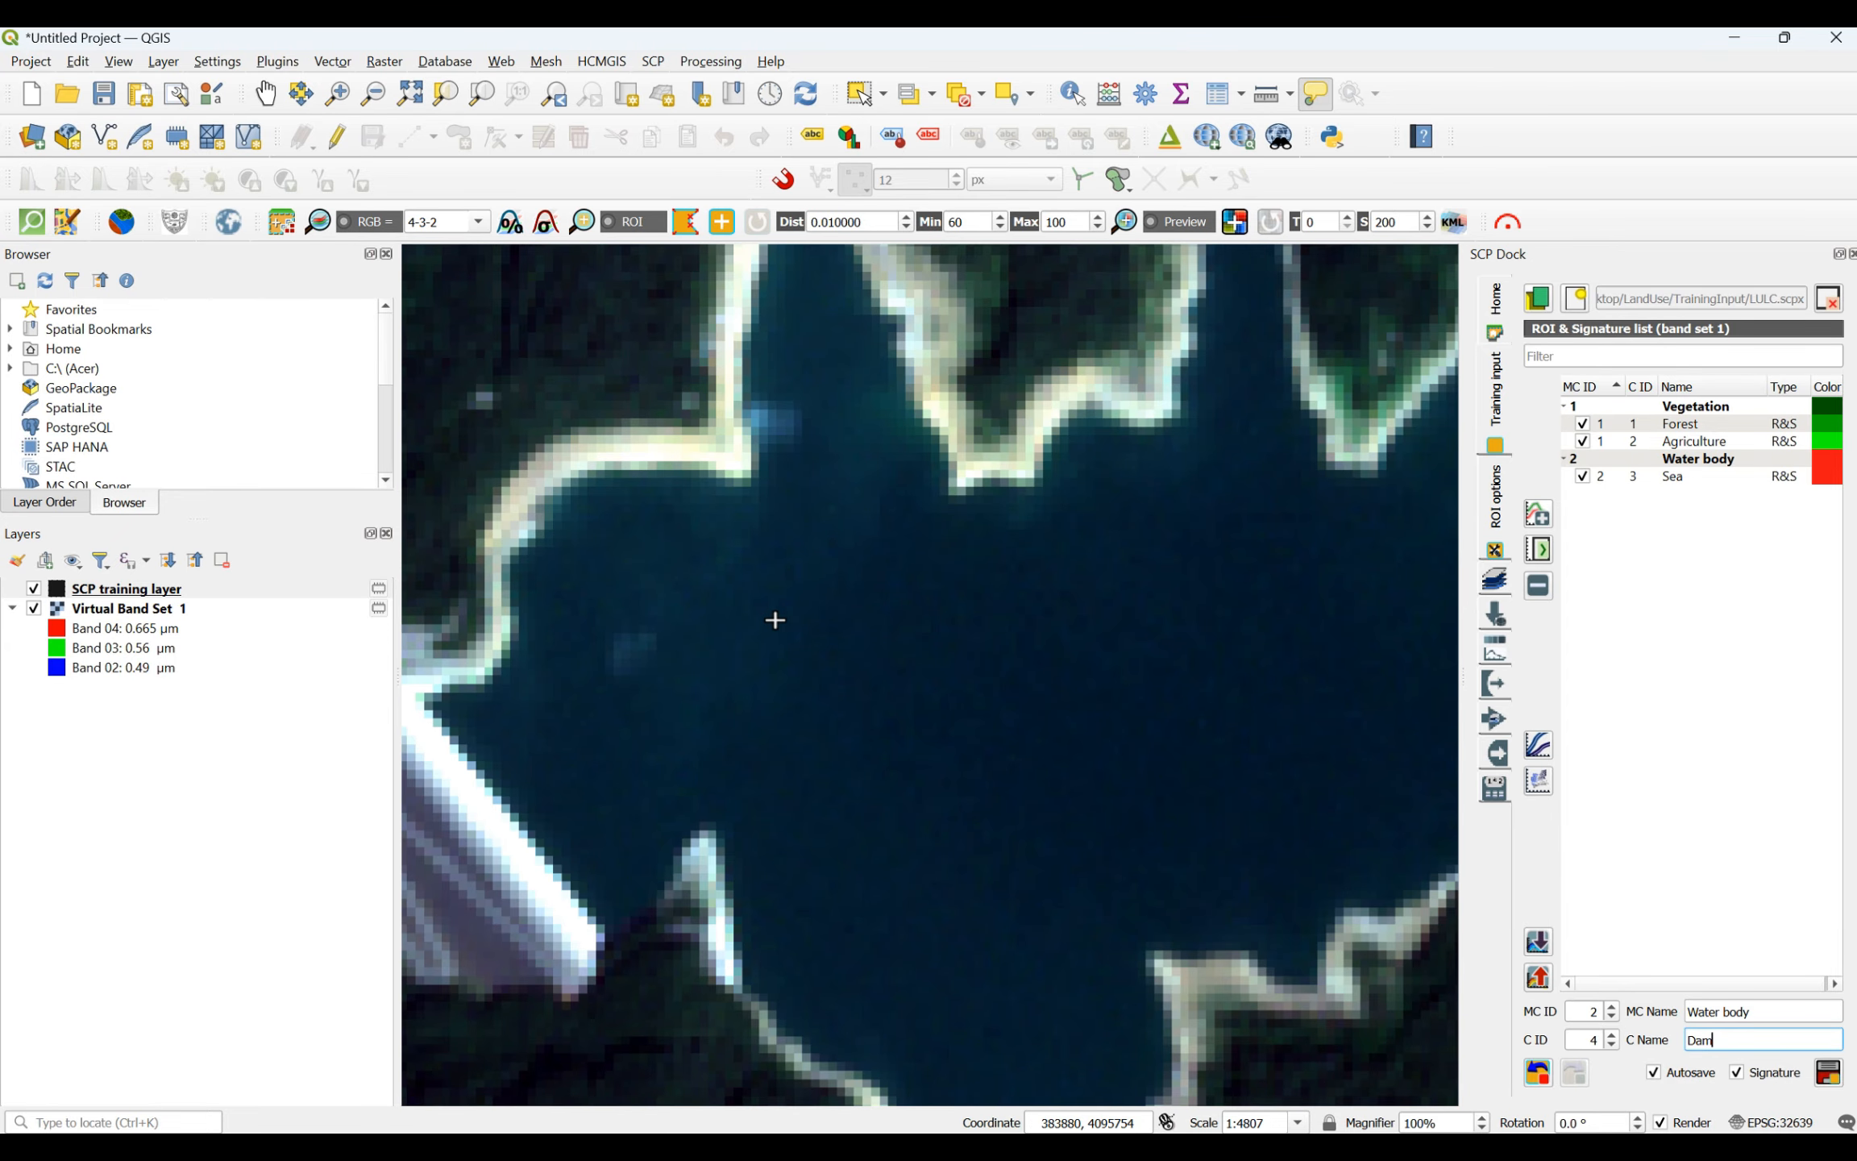
click(777, 621)
click(1347, 568)
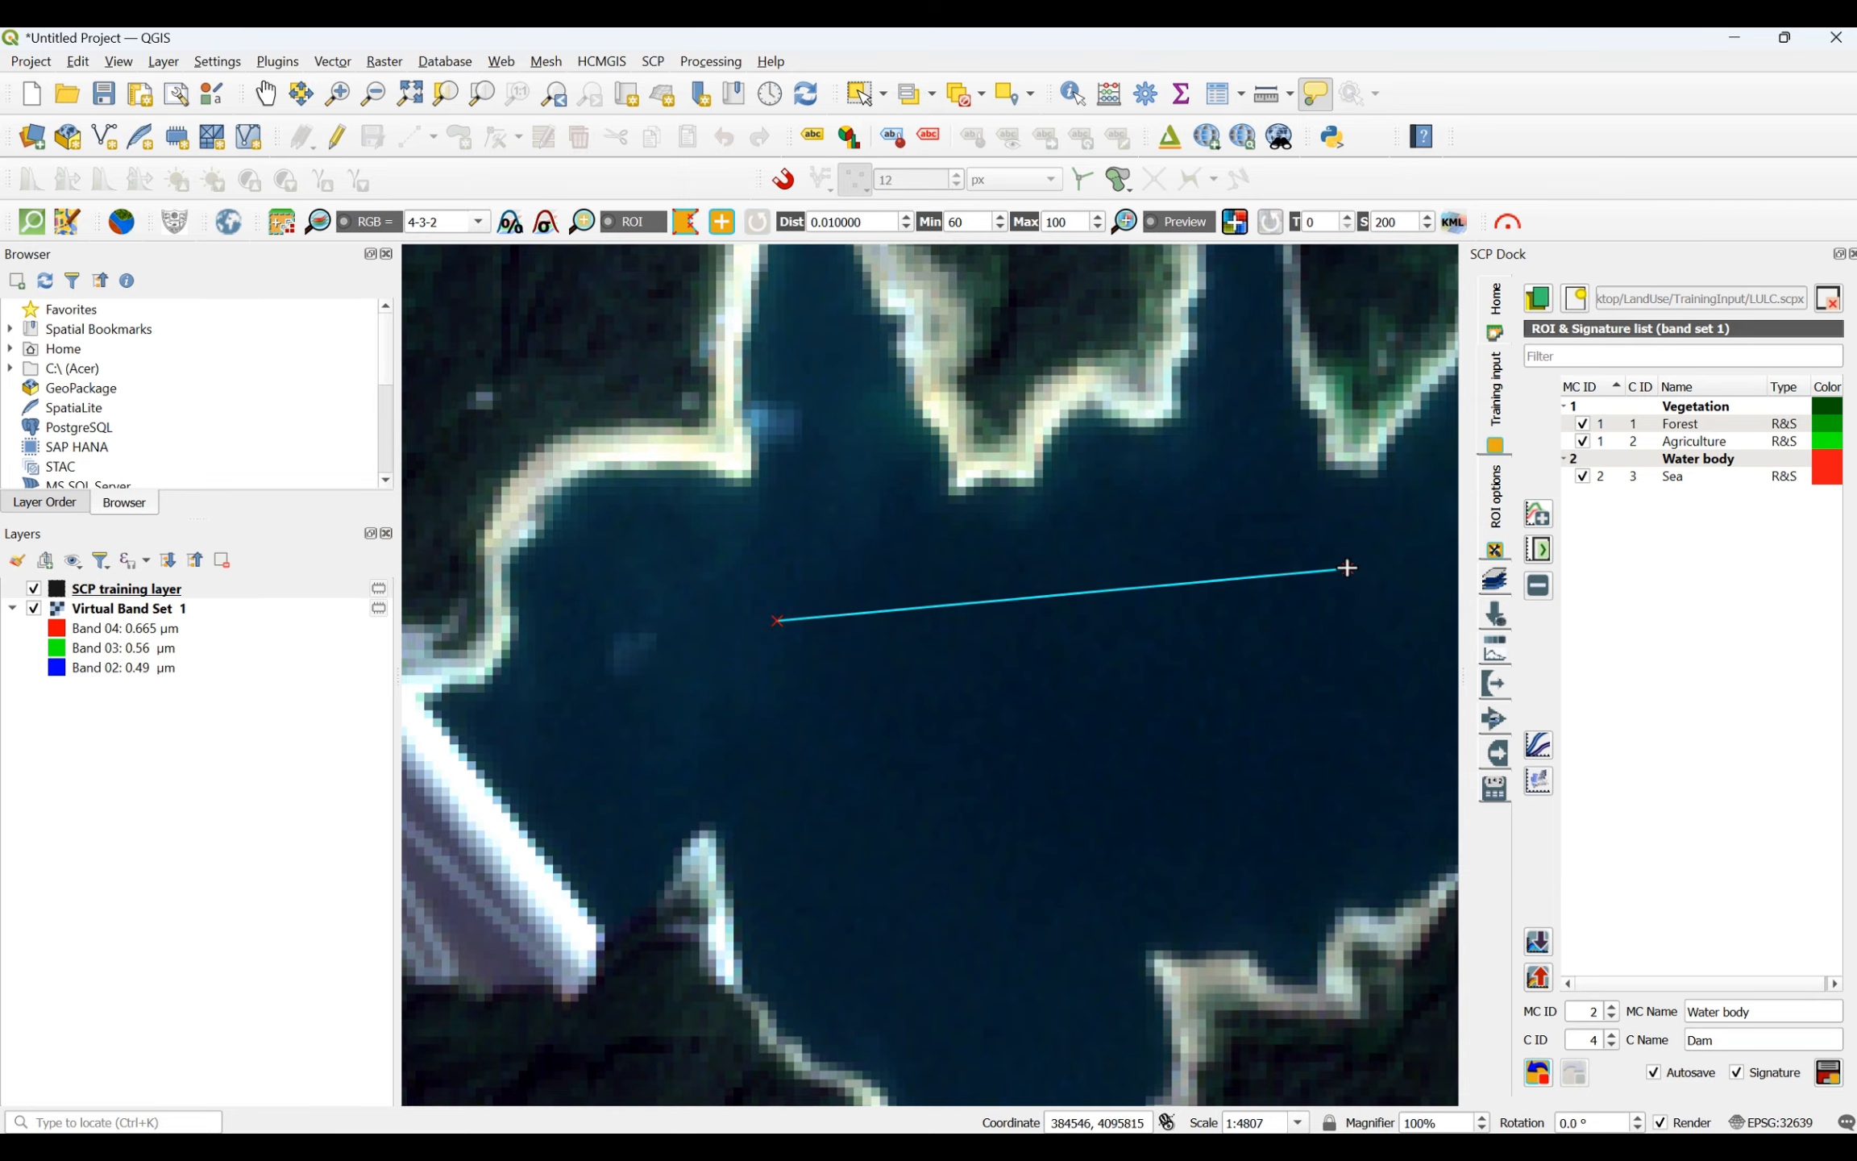
click(1372, 697)
click(832, 738)
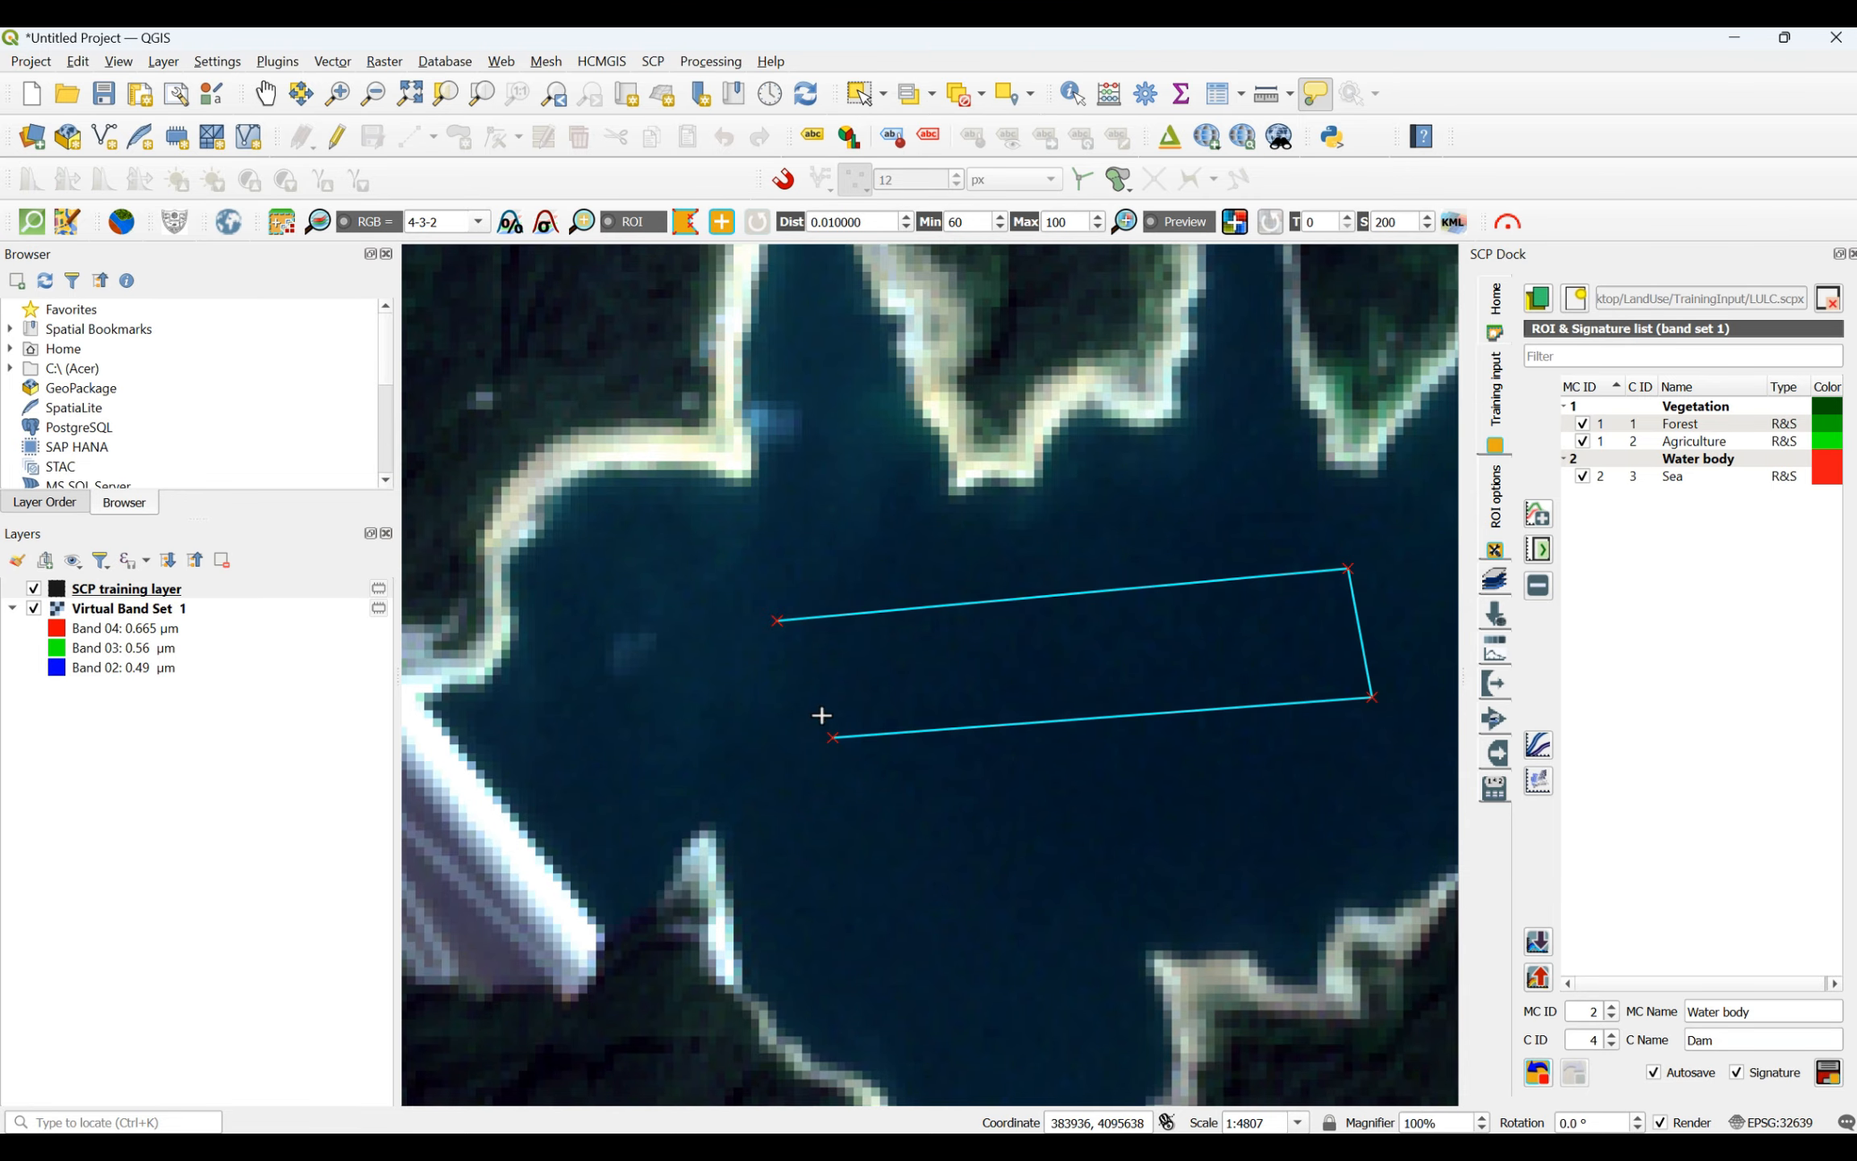
right_click(777, 623)
- Draw a narrow four-sided Dam ROI along the middle of the reservoir's southern arm
scroll(903, 556, down, 2)
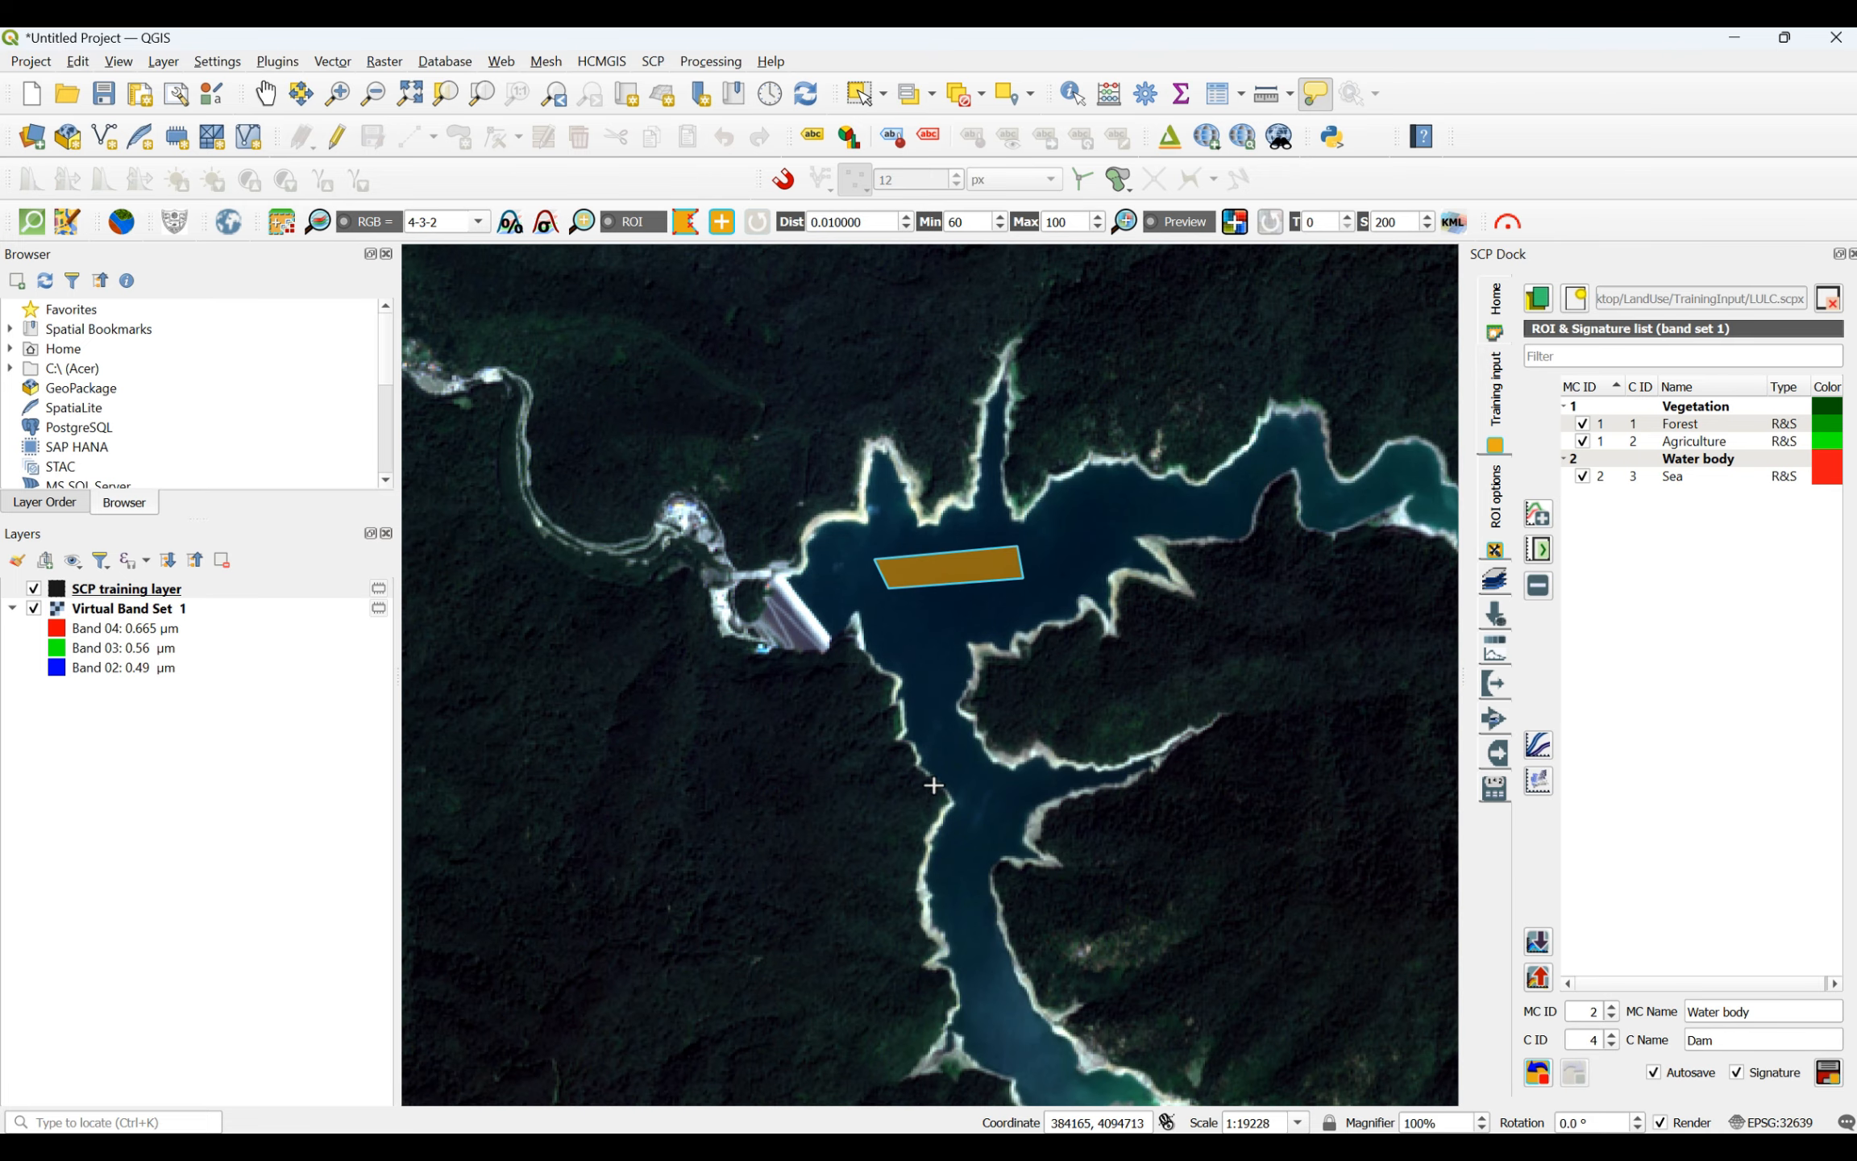
scroll(966, 1023, up, 1)
click(922, 719)
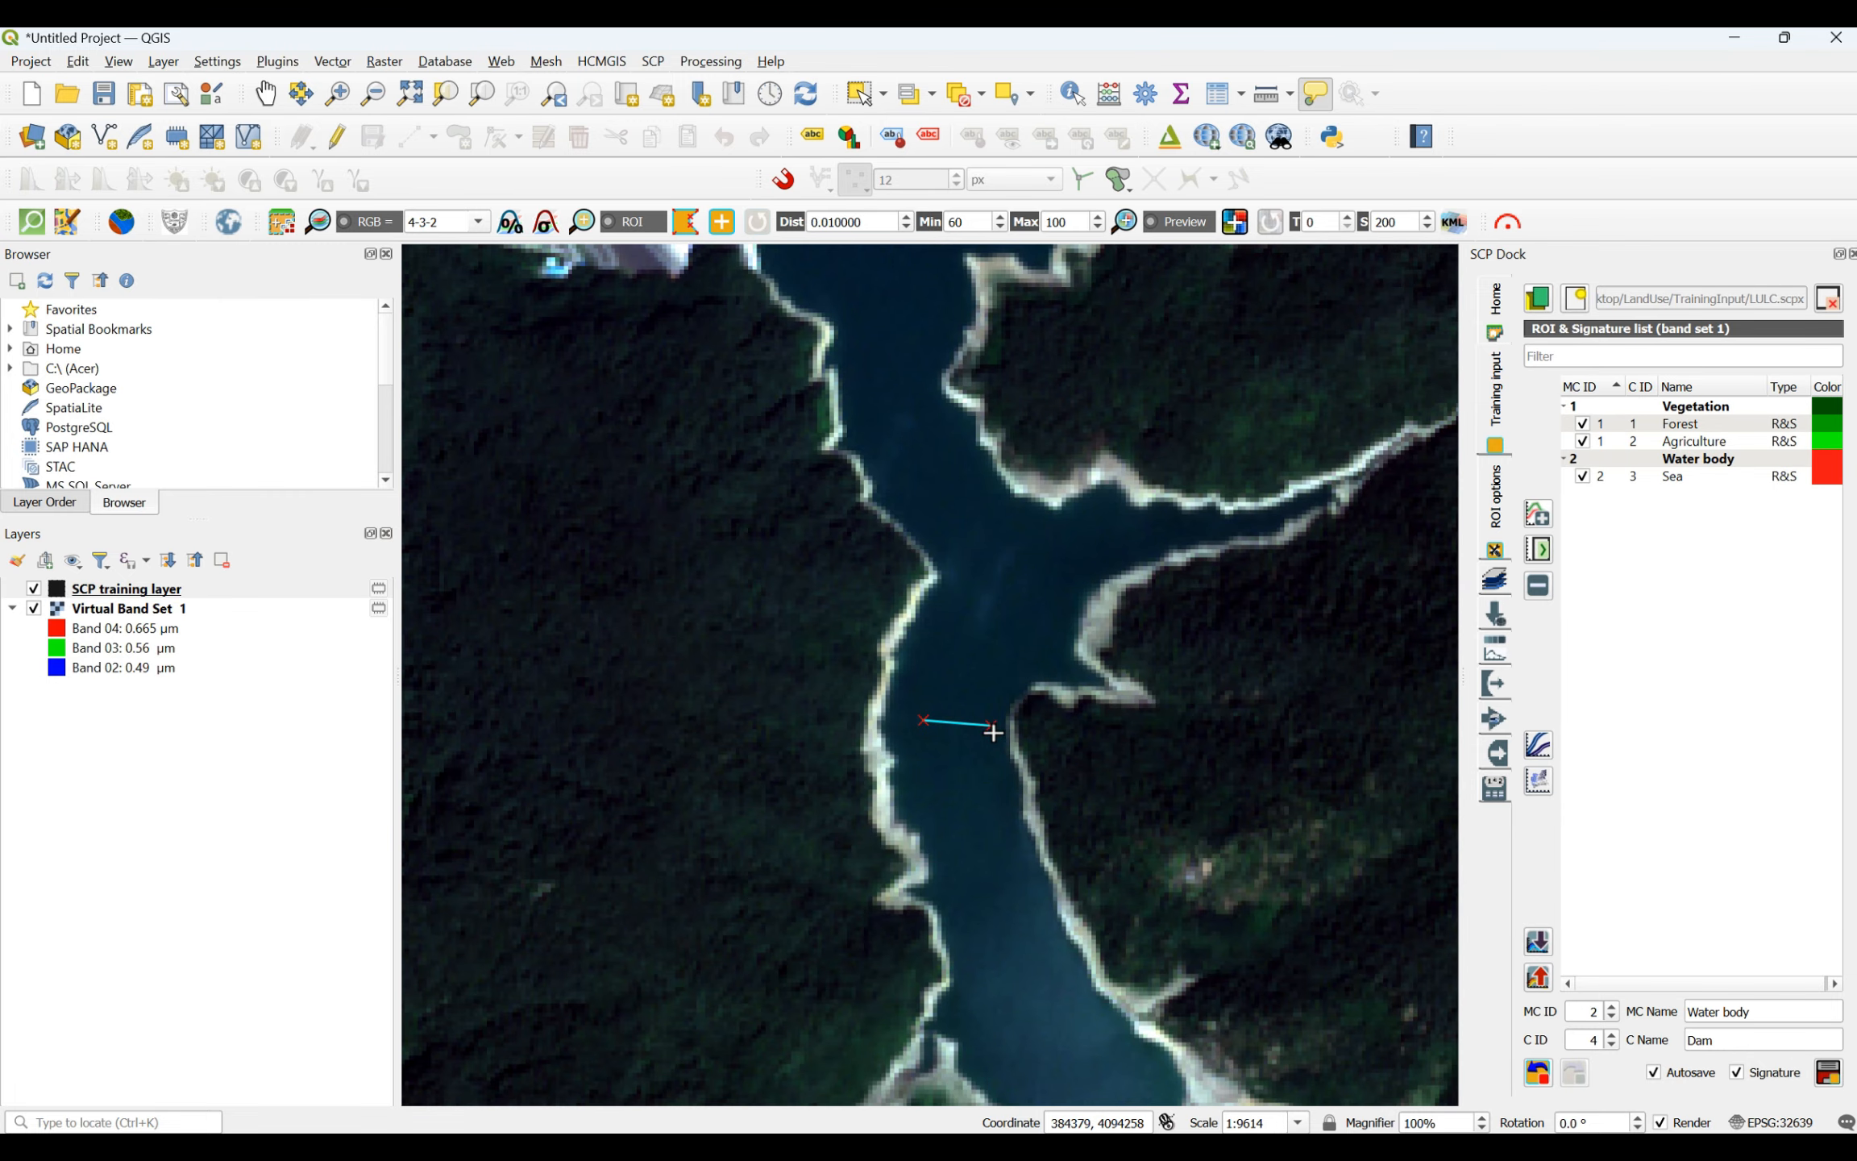
click(1042, 981)
click(987, 991)
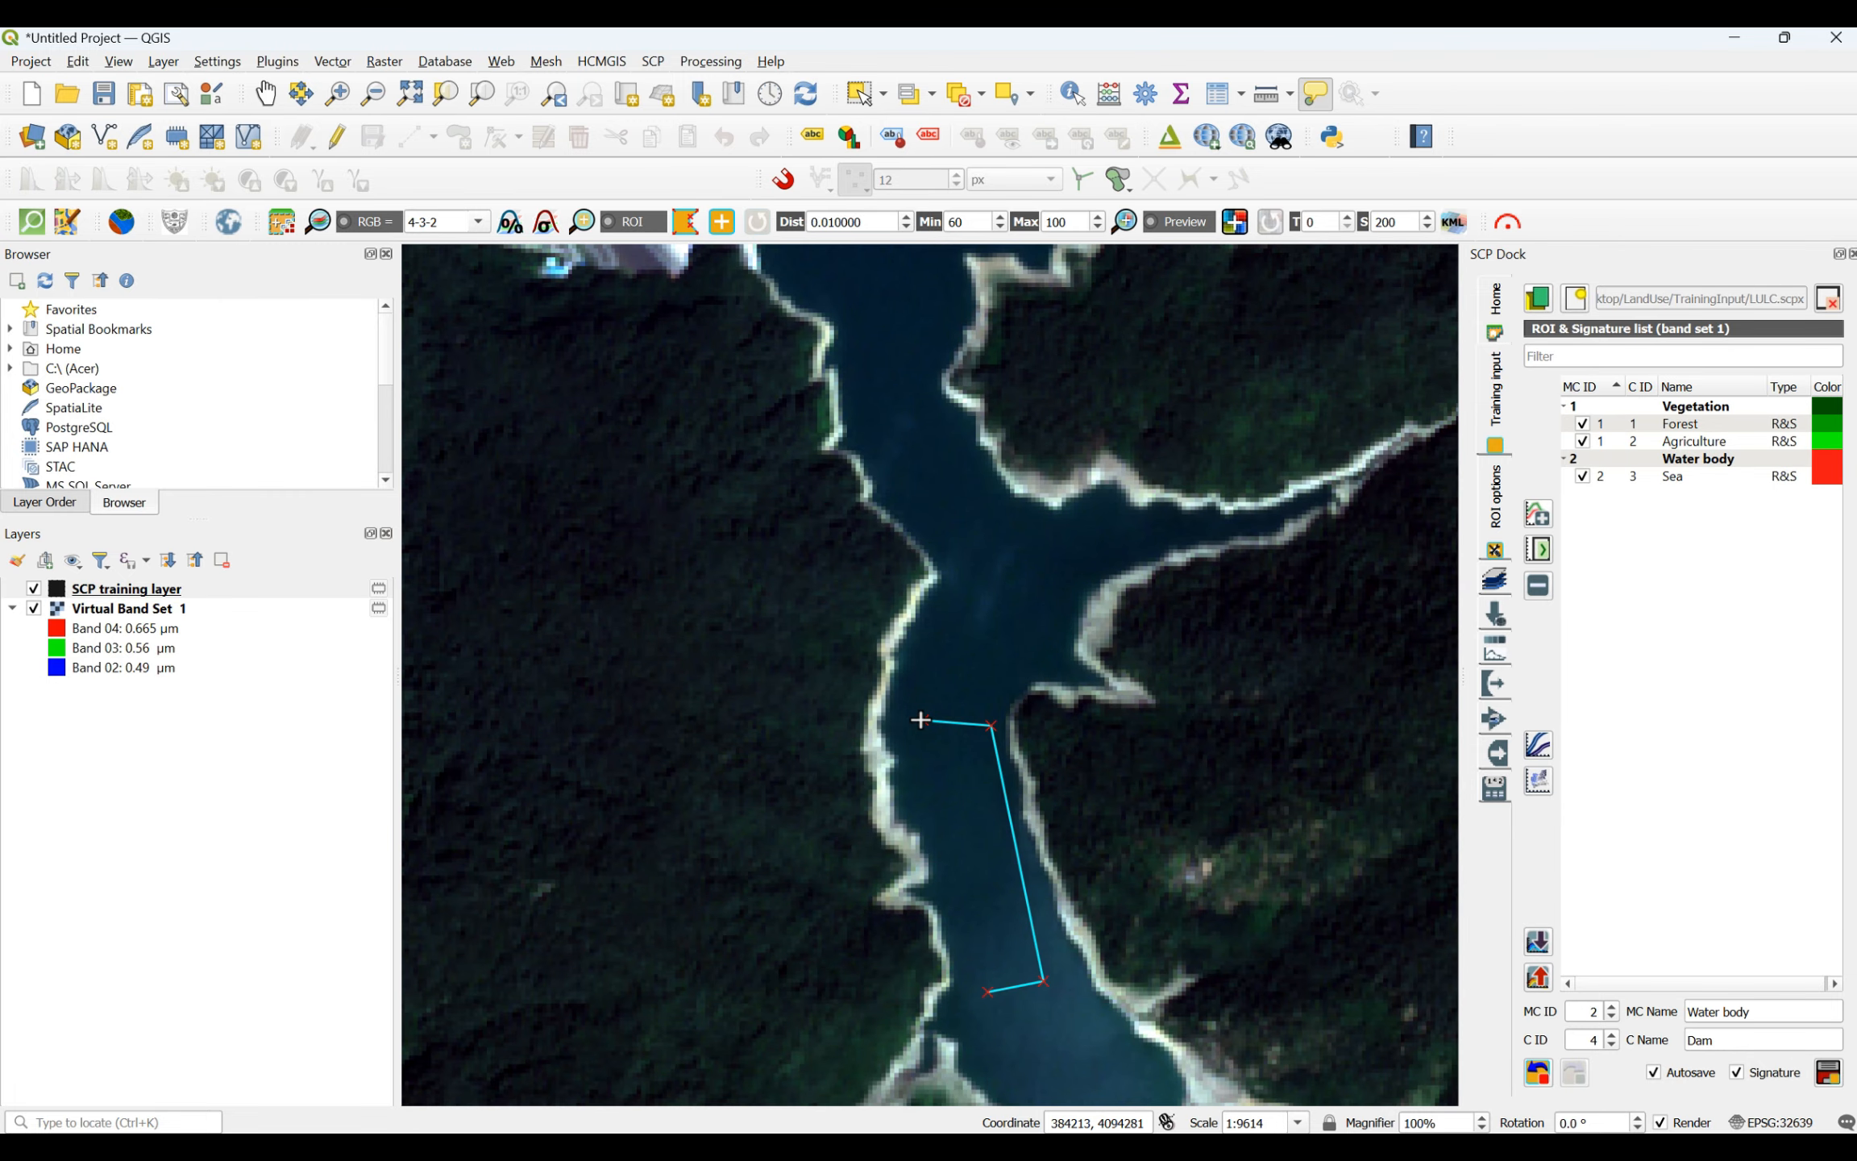
right_click(920, 719)
- Draw a small five-sided Dam ROI in the northern bend of the reservoir's eastern arm
scroll(865, 730, down, 2)
scroll(934, 671, up, 3)
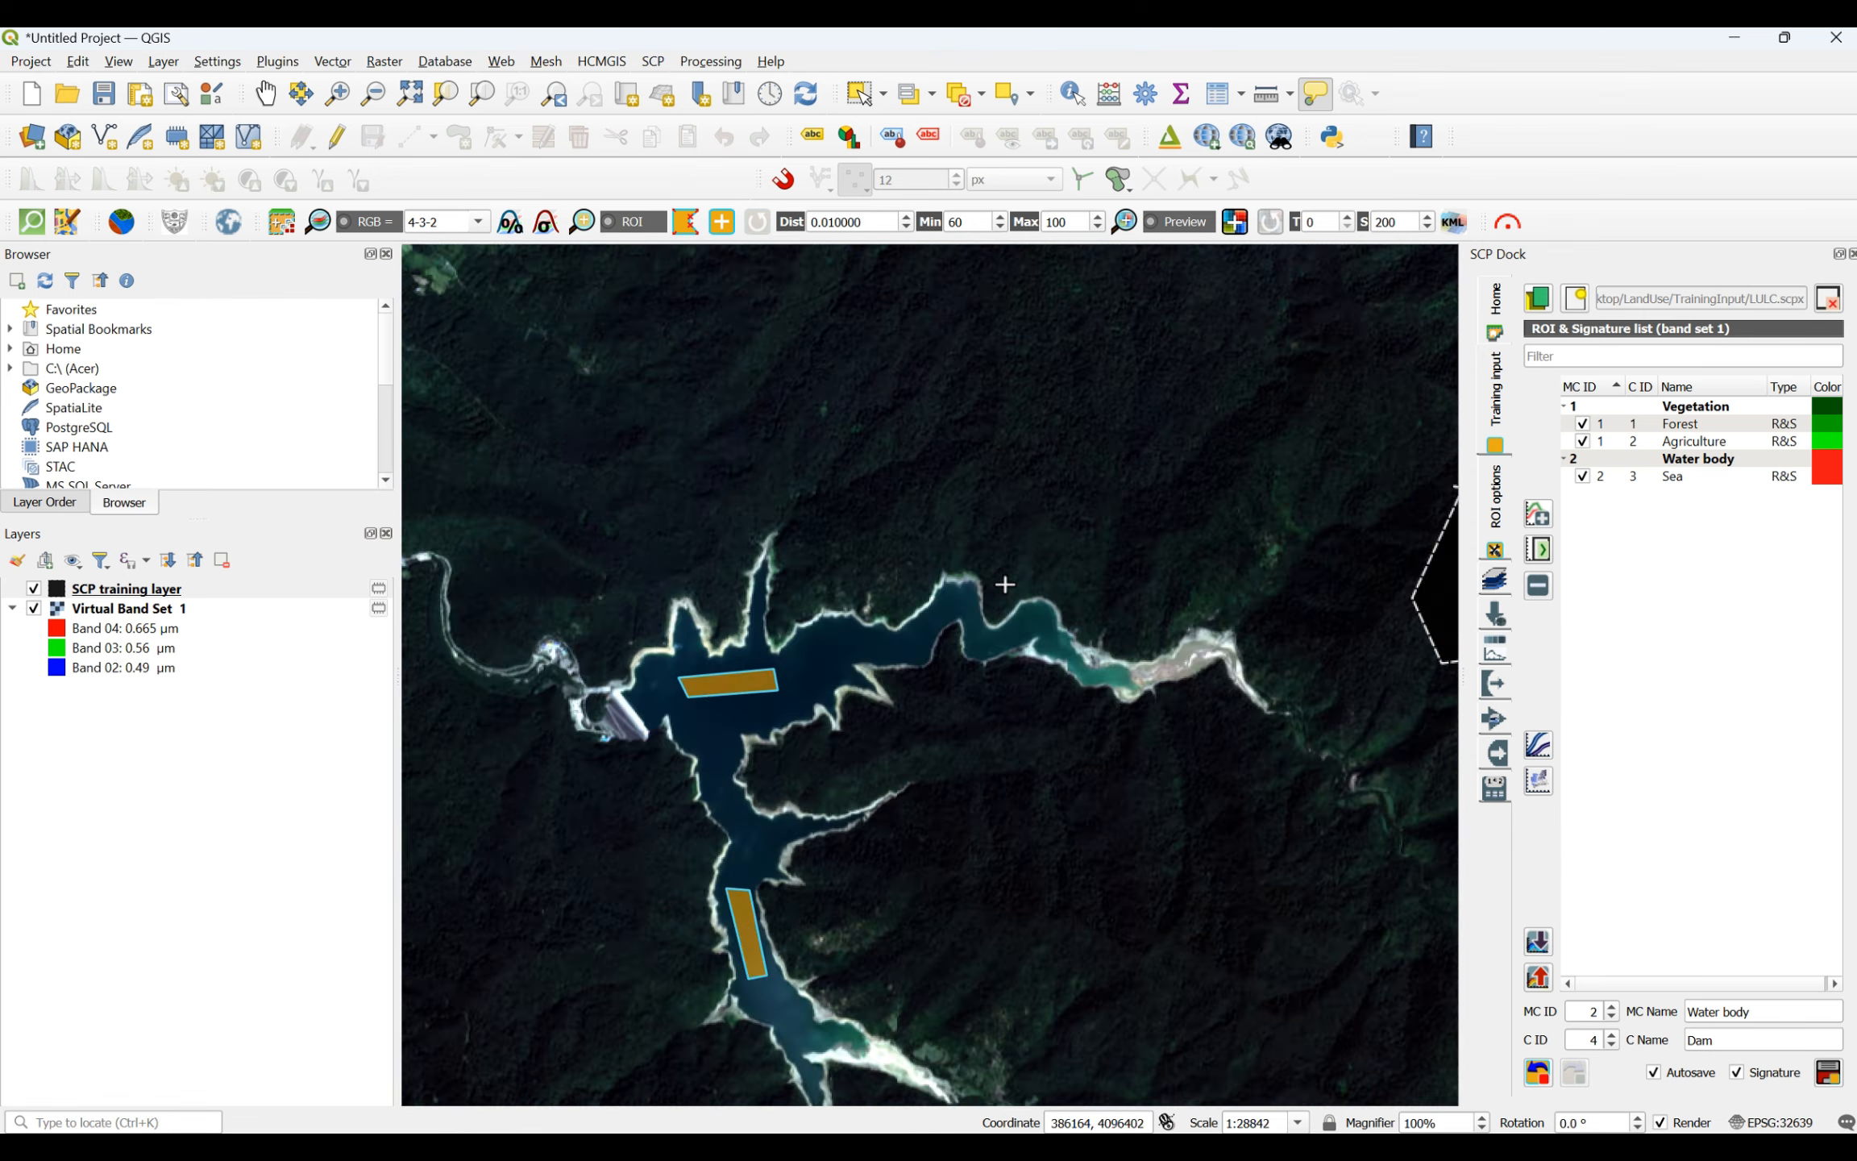
click(767, 598)
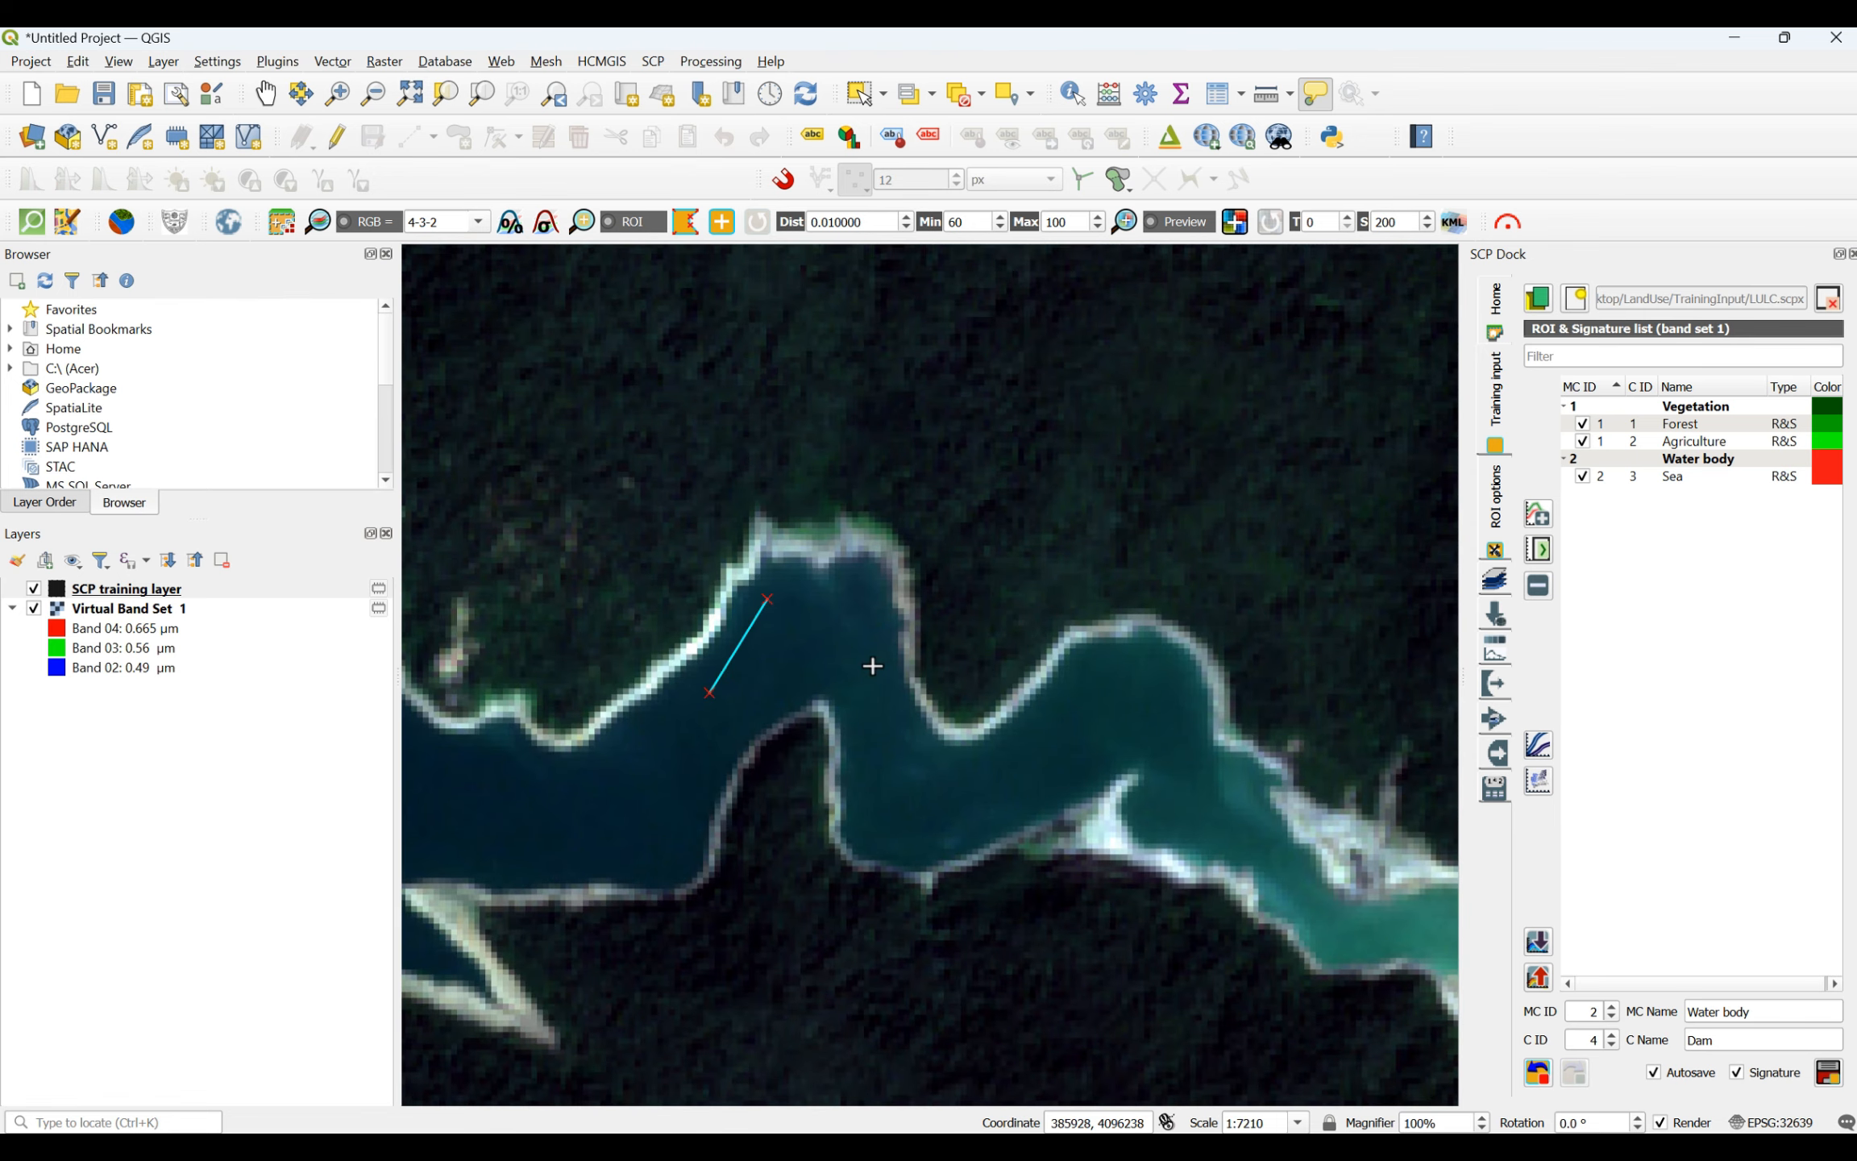
click(874, 667)
click(773, 688)
click(740, 721)
right_click(715, 691)
- Draw a small triangular Dam ROI in the reservoir's eastern arm, between the basin ROI and the bend ROI
scroll(862, 672, down, 3)
scroll(851, 713, up, 2)
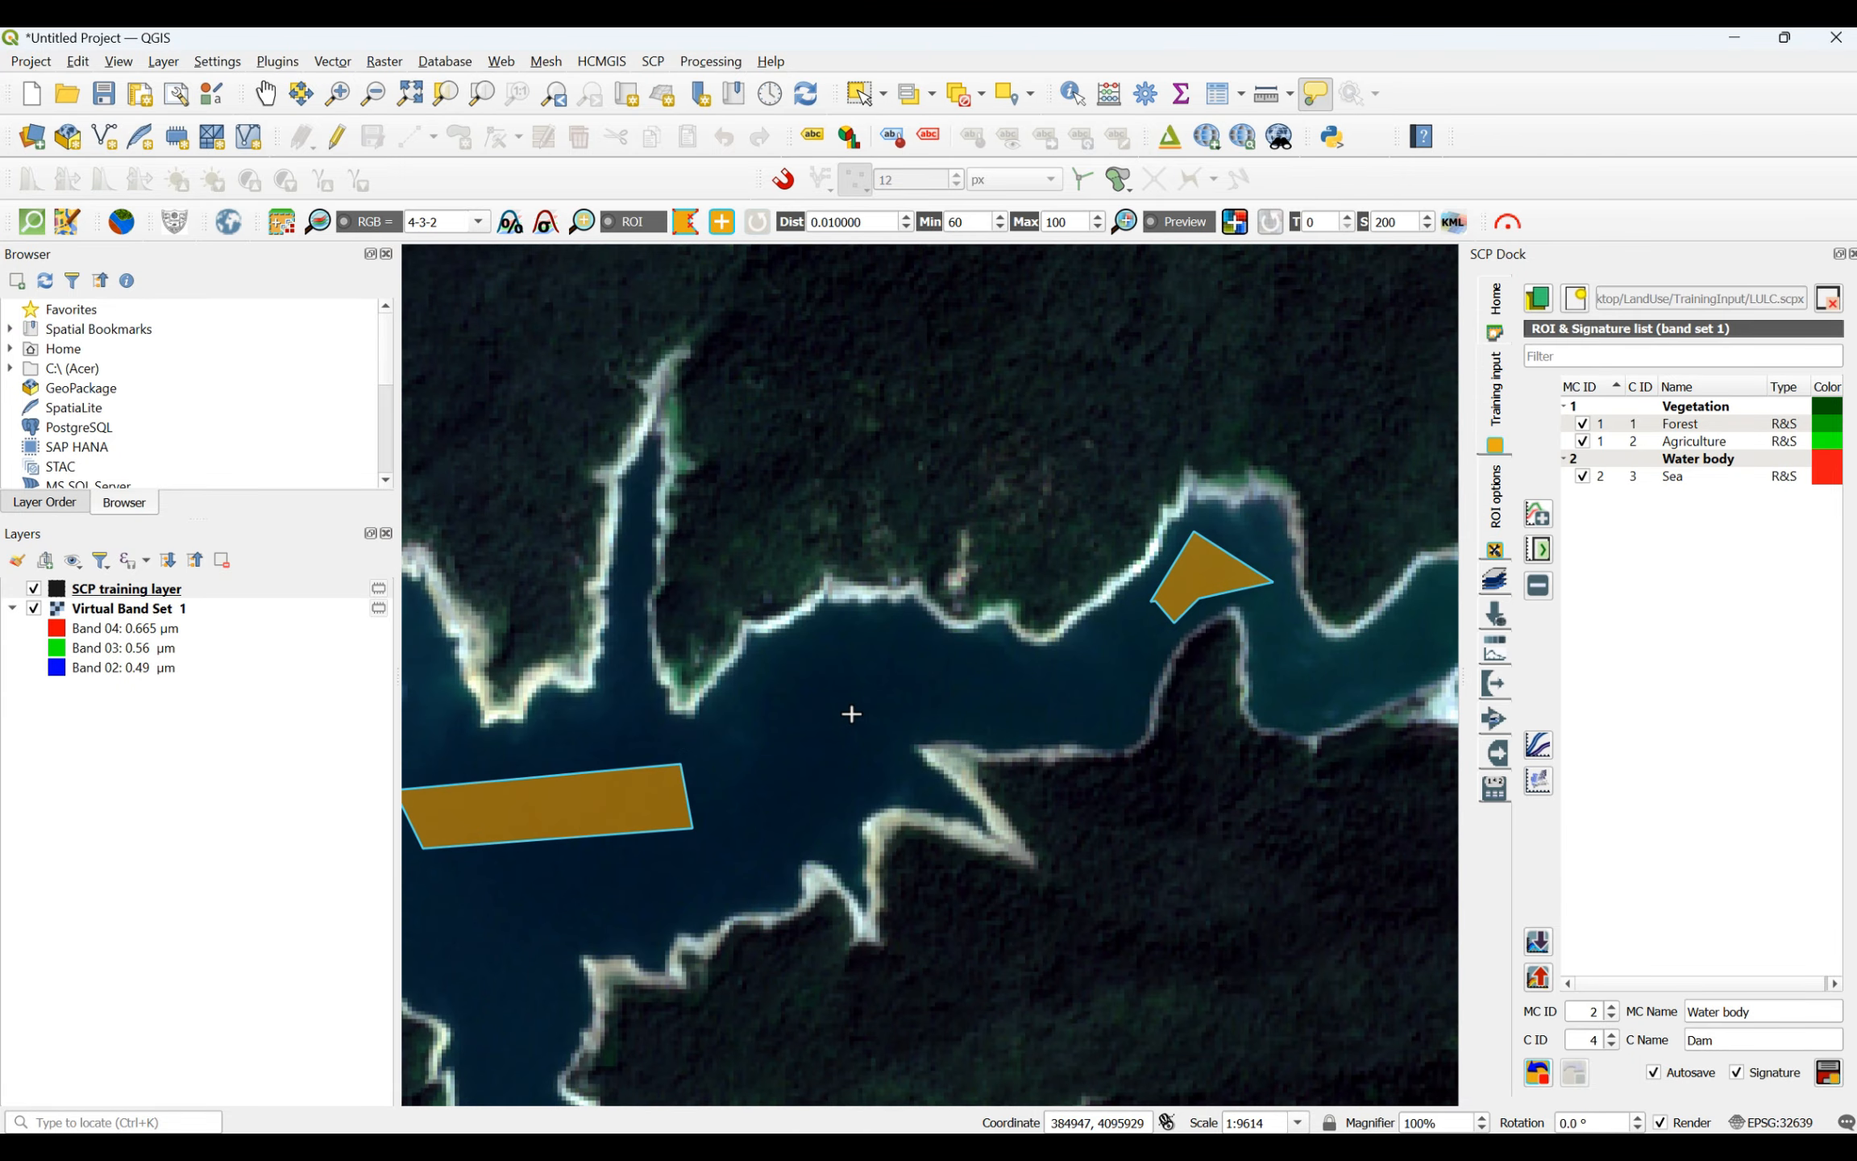
click(838, 667)
click(984, 682)
click(887, 739)
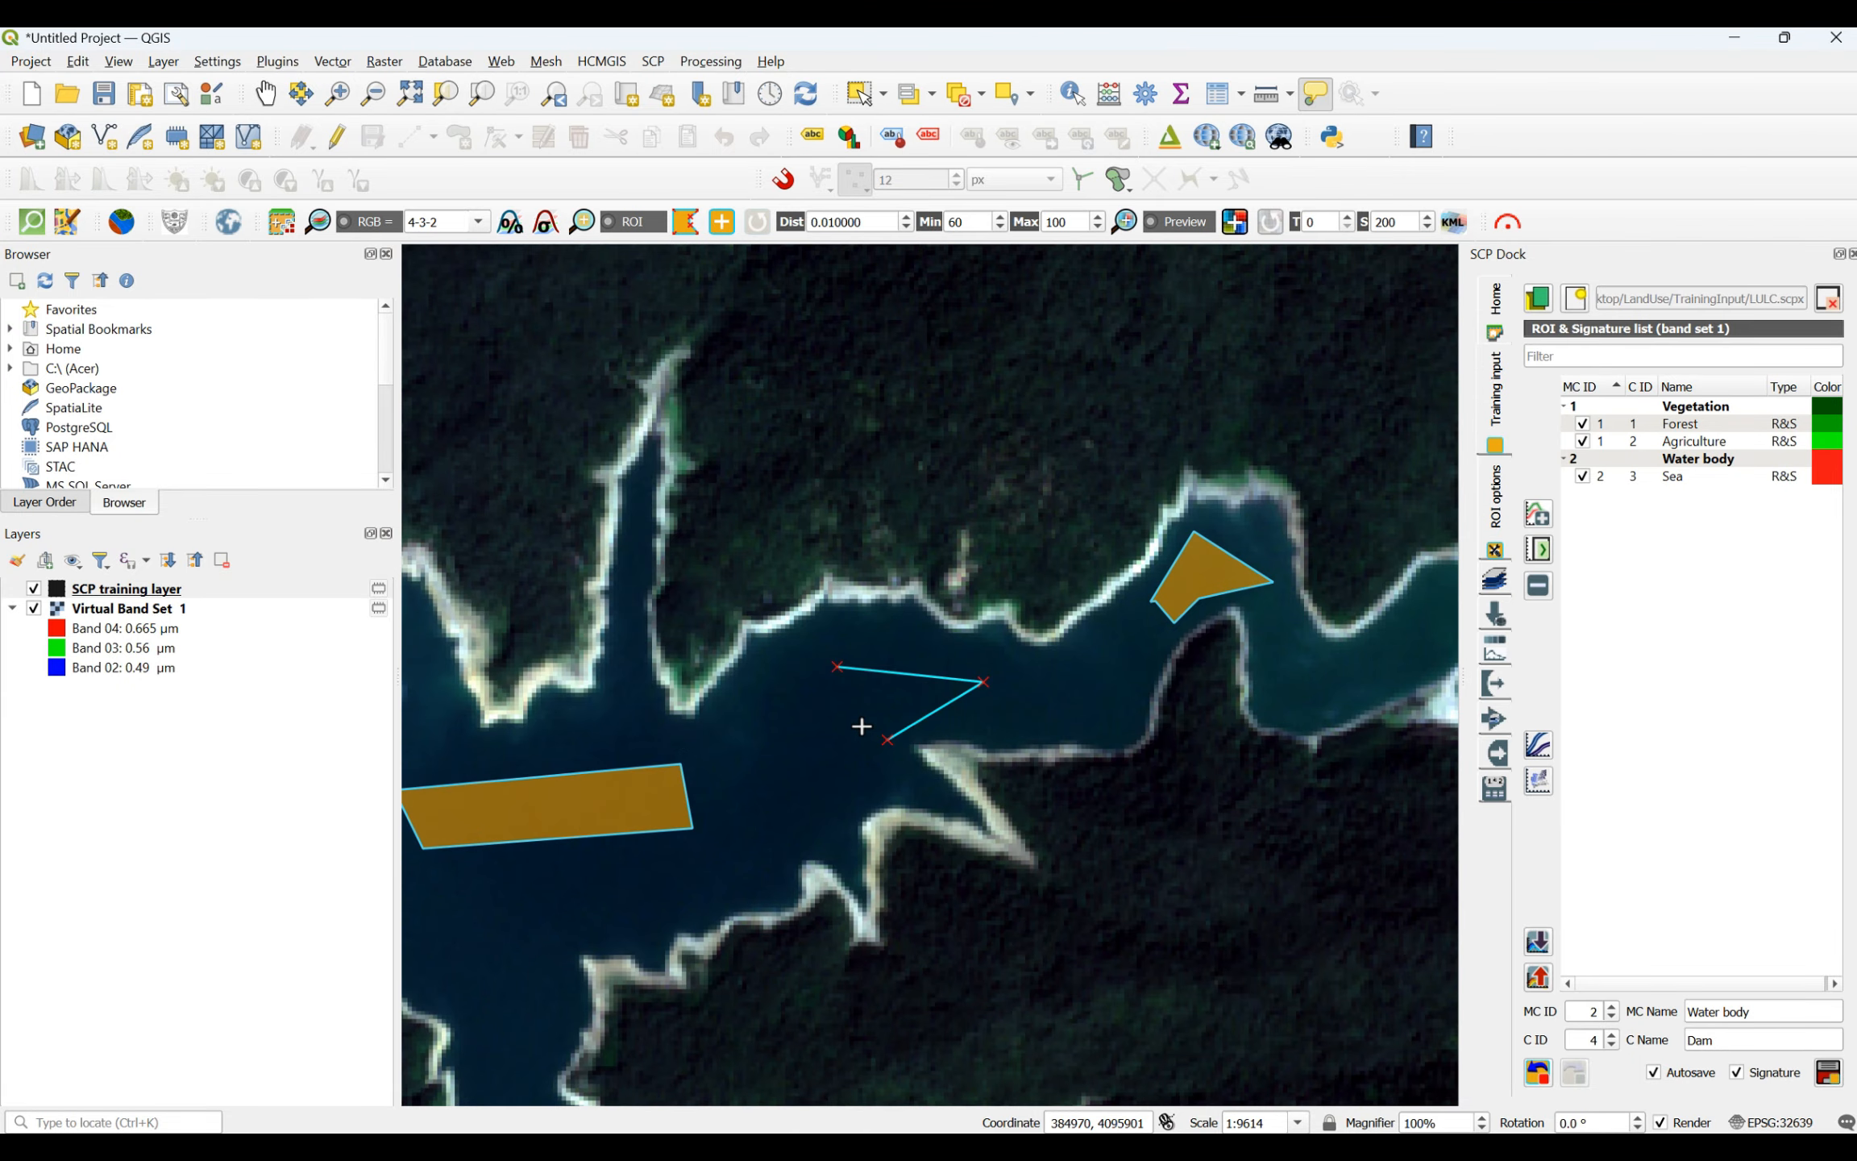
right_click(837, 670)
- Draw a five-sided Dam ROI in the wide part of the turquoise reservoir in the river valley north of the dam
scroll(1005, 760, down, 4)
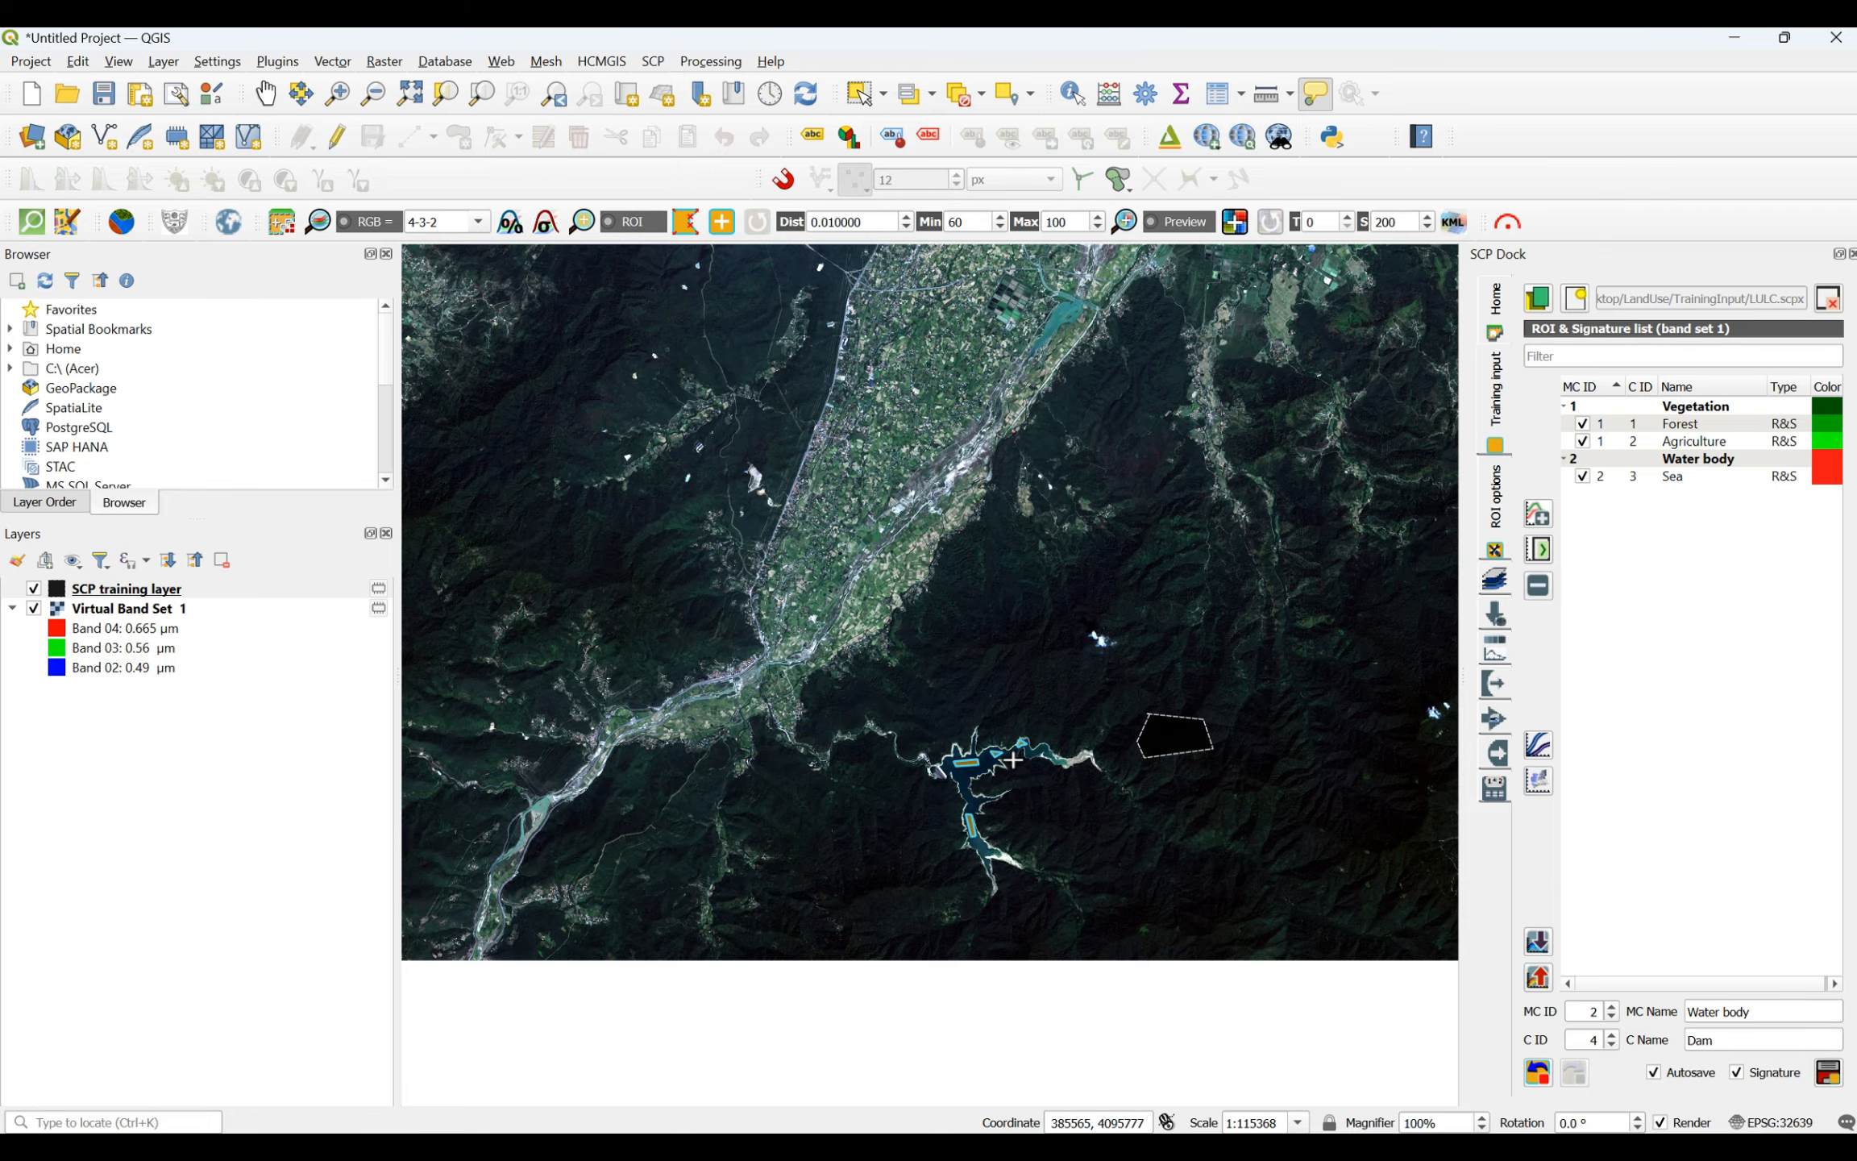
scroll(1063, 287, up, 3)
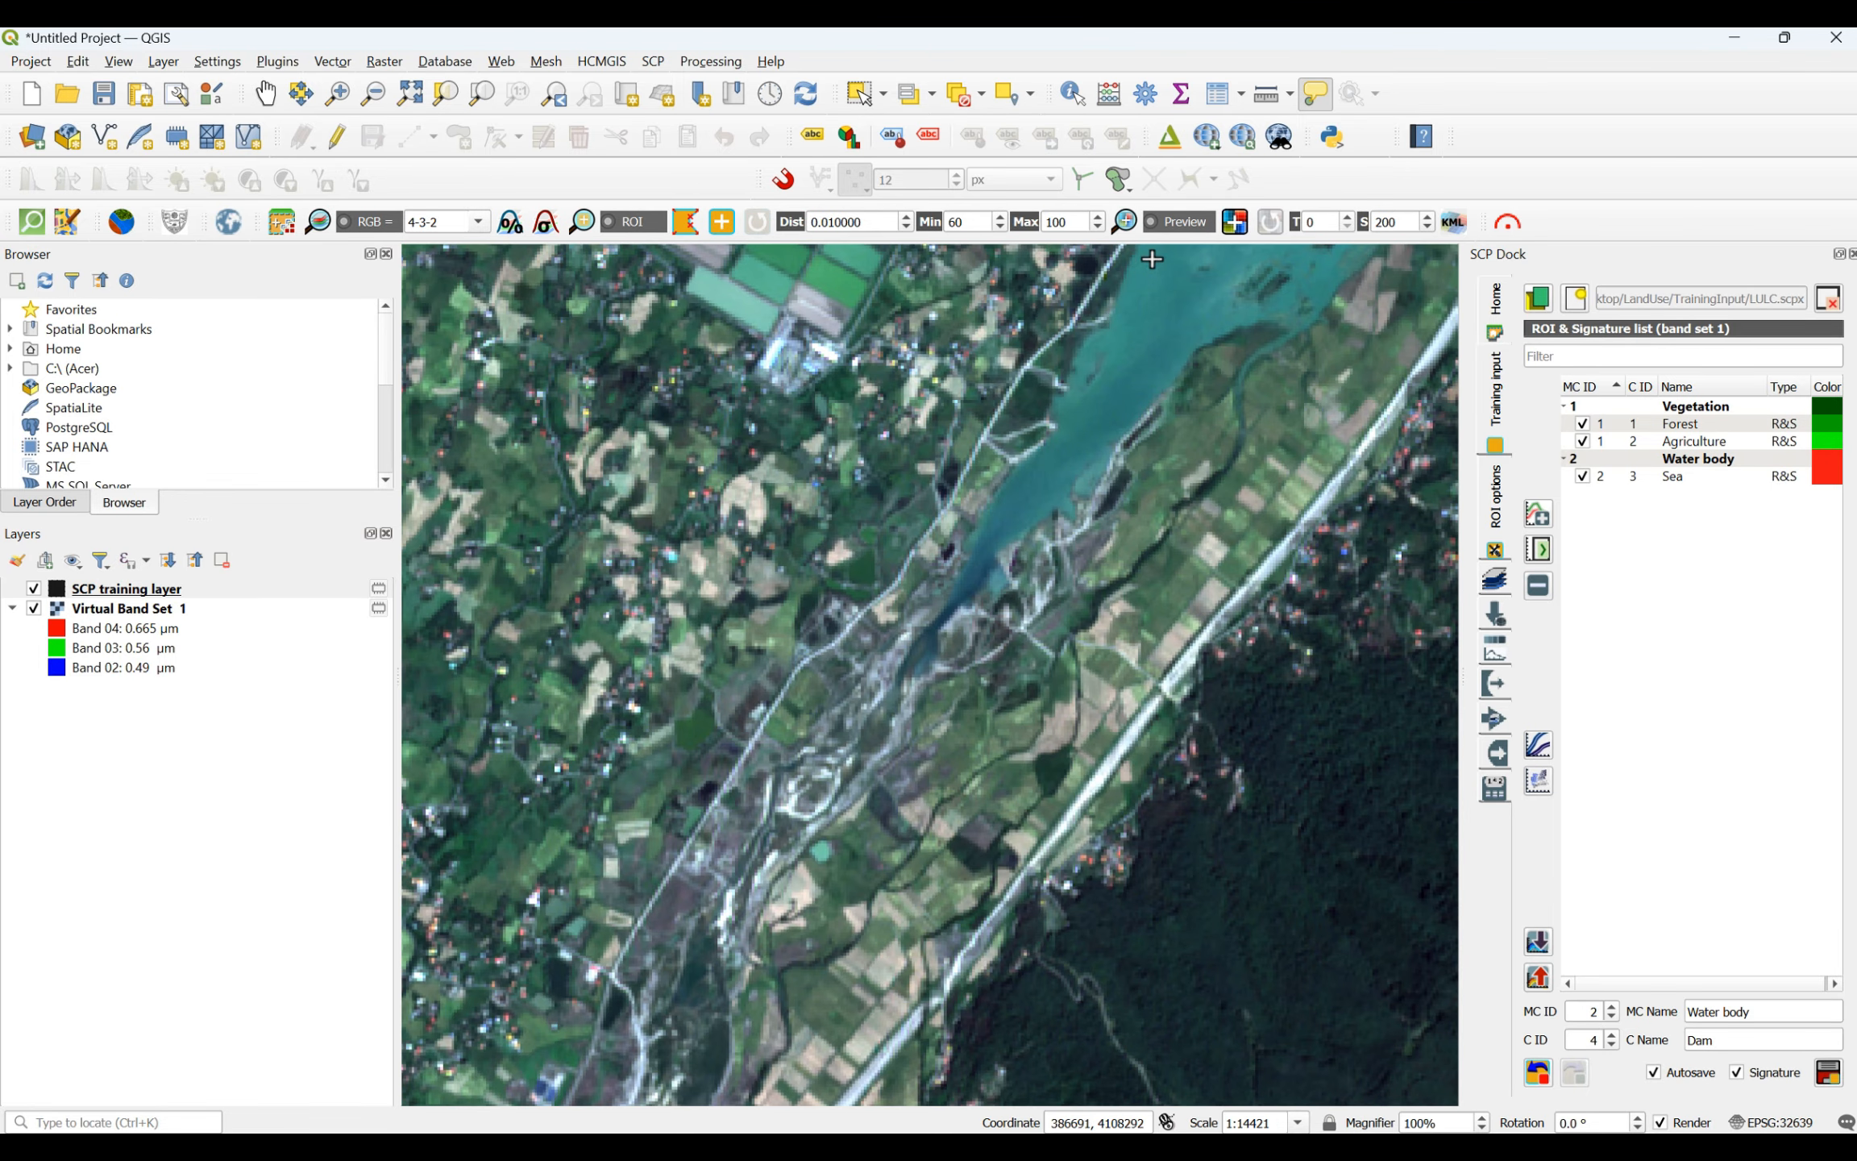
click(1139, 328)
click(1197, 301)
click(1198, 337)
click(1118, 412)
click(1109, 383)
right_click(1145, 326)
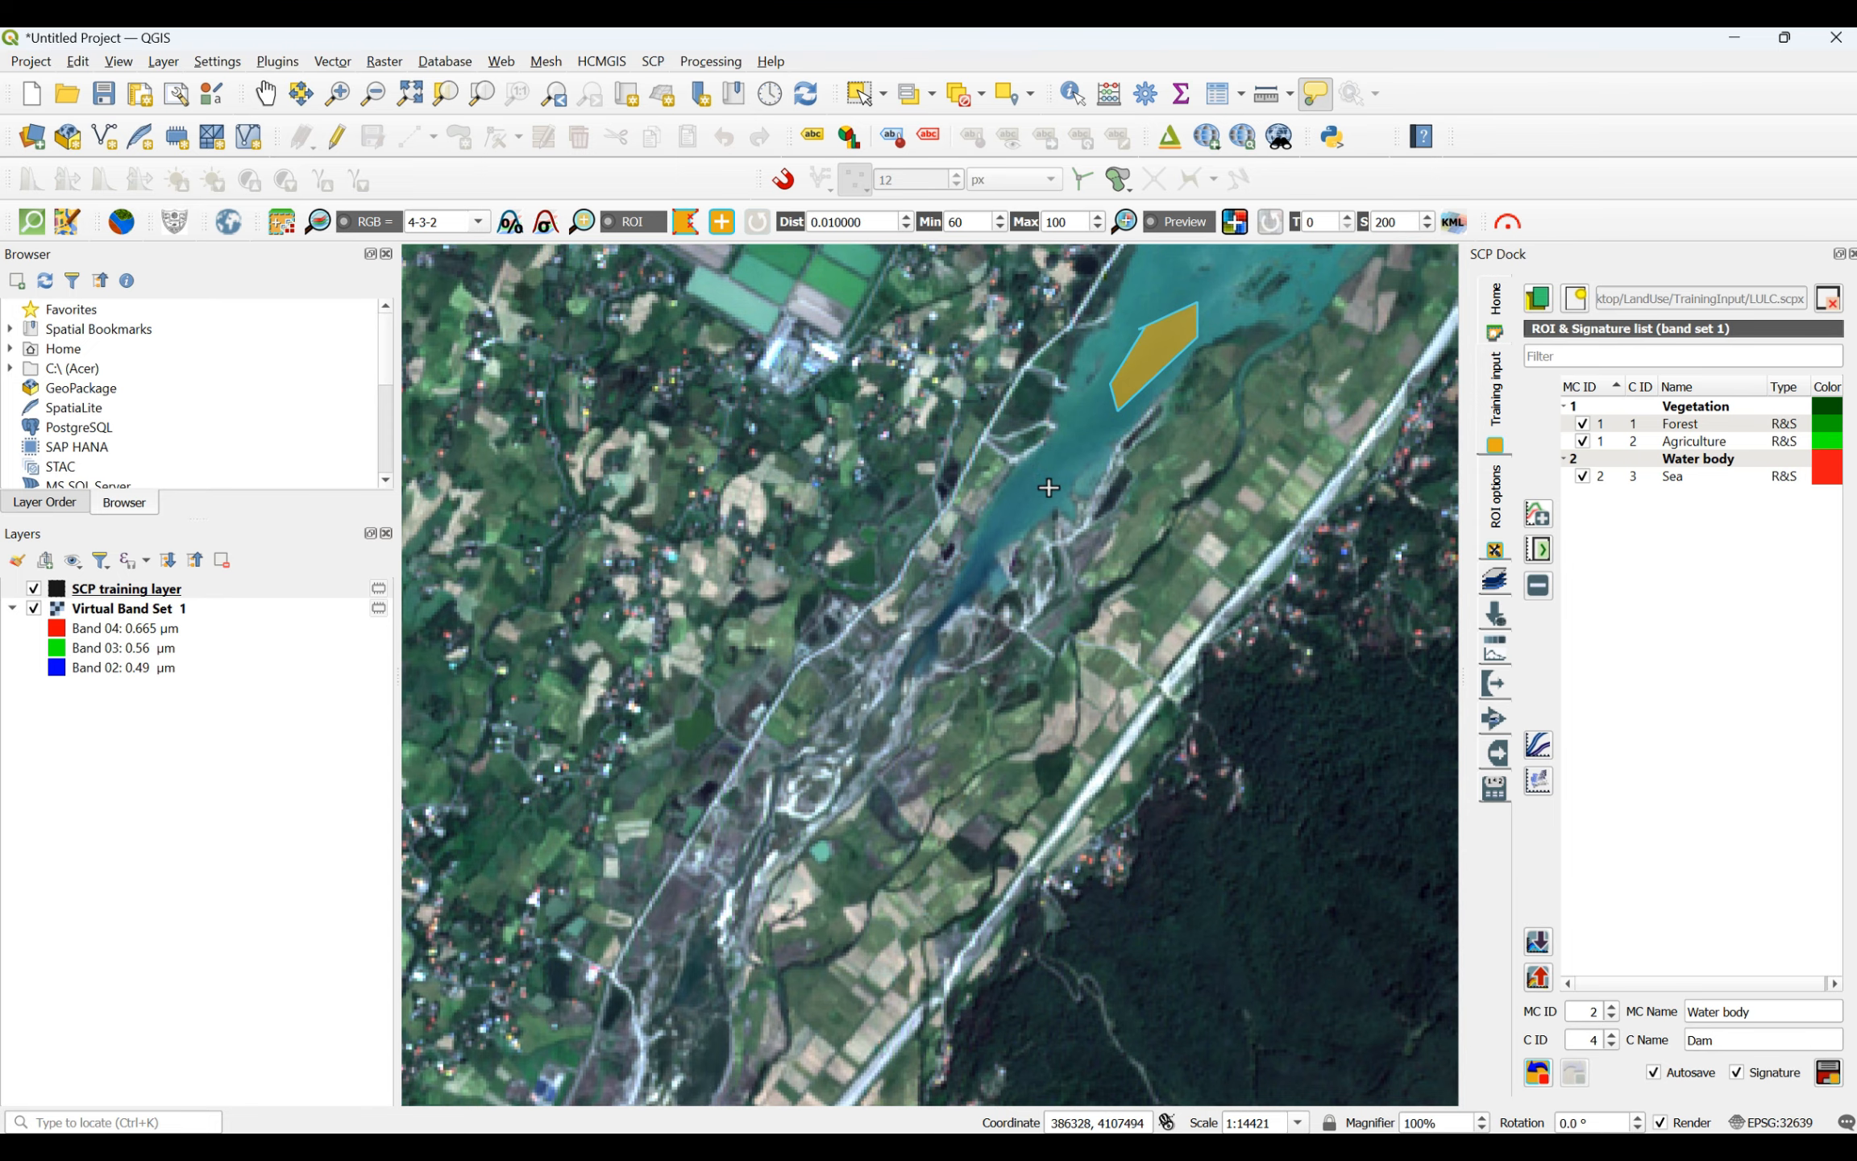
- Draw a smaller Dam ROI in the narrowing southwestern part of the turquoise valley reservoir
click(1072, 431)
click(1083, 445)
click(1041, 494)
right_click(1014, 497)
- Examine the southern mountains, inland plain and coastal wetland for further reservoirs to sample
scroll(1017, 520, down, 3)
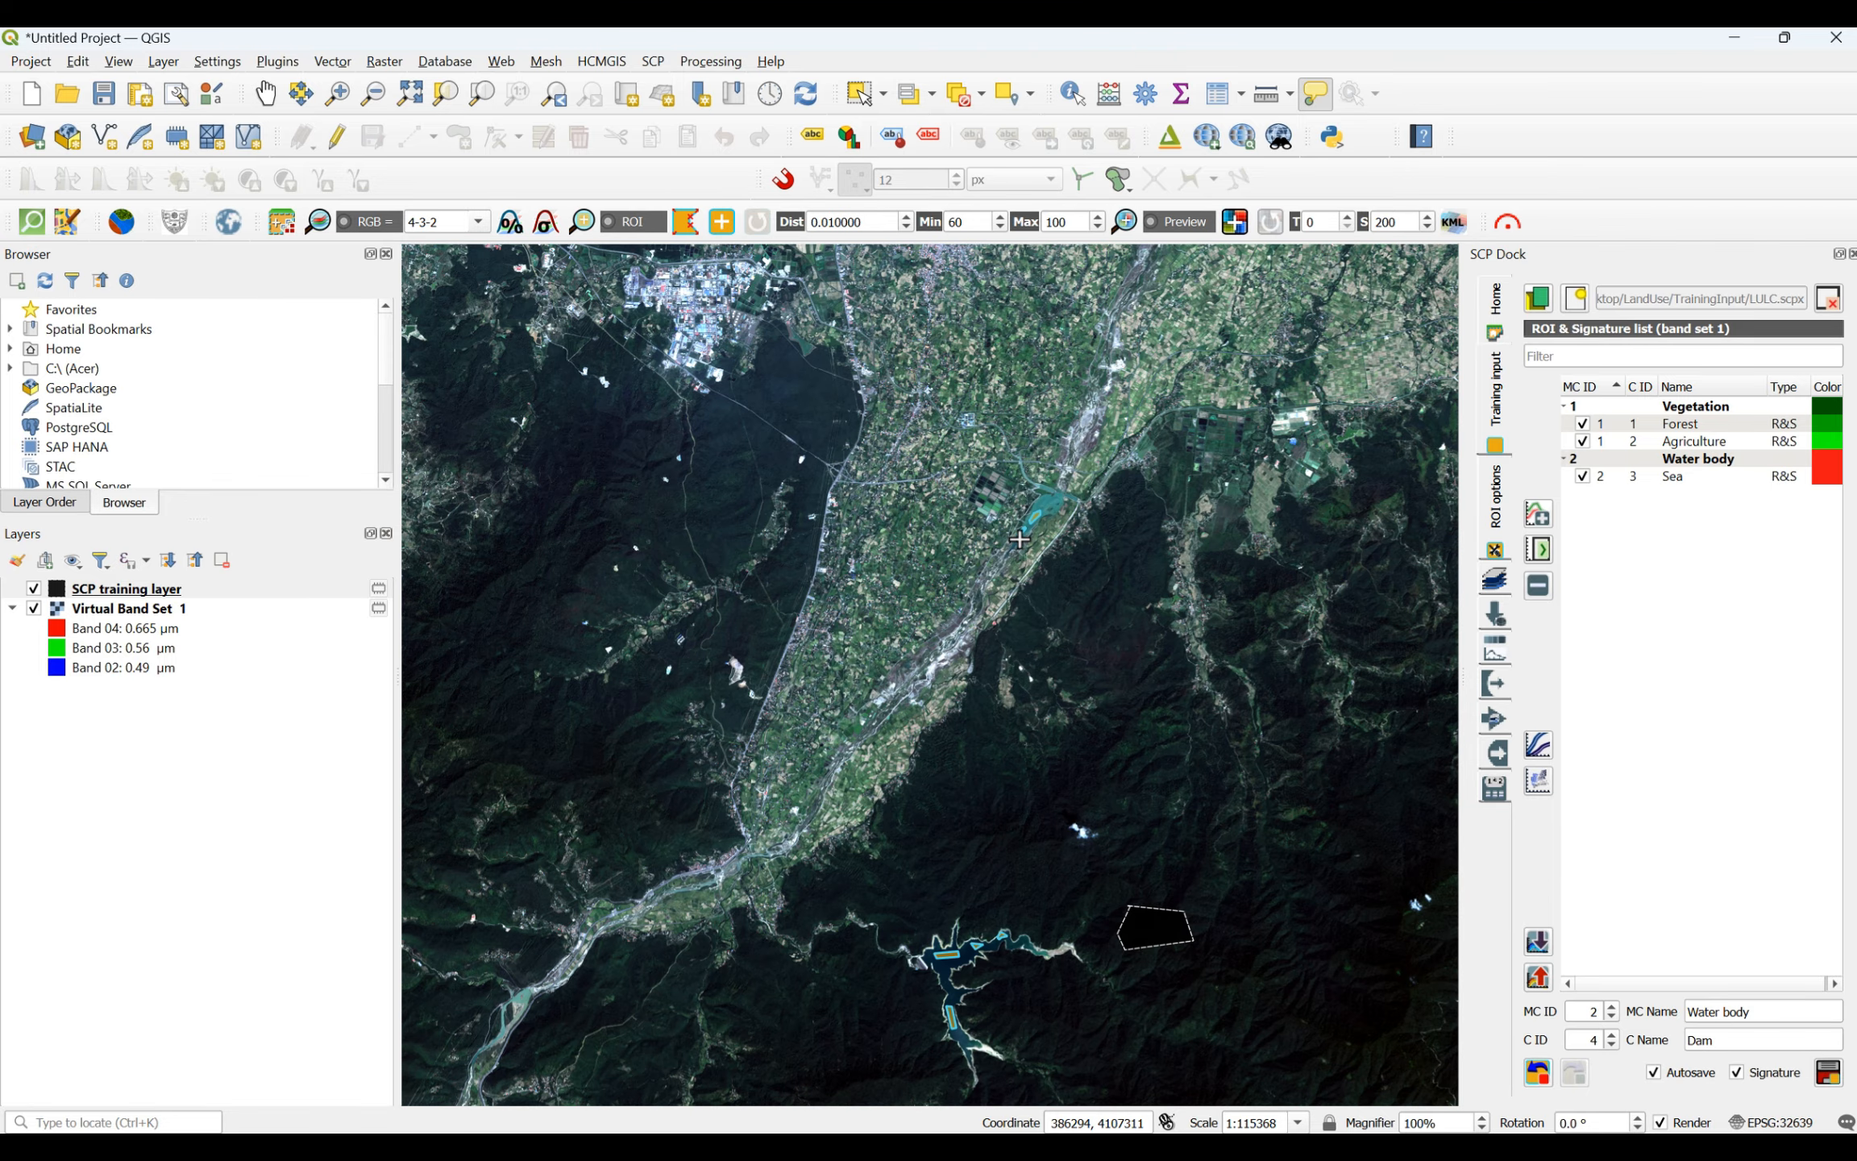
scroll(1017, 537, down, 1)
scroll(1012, 672, down, 1)
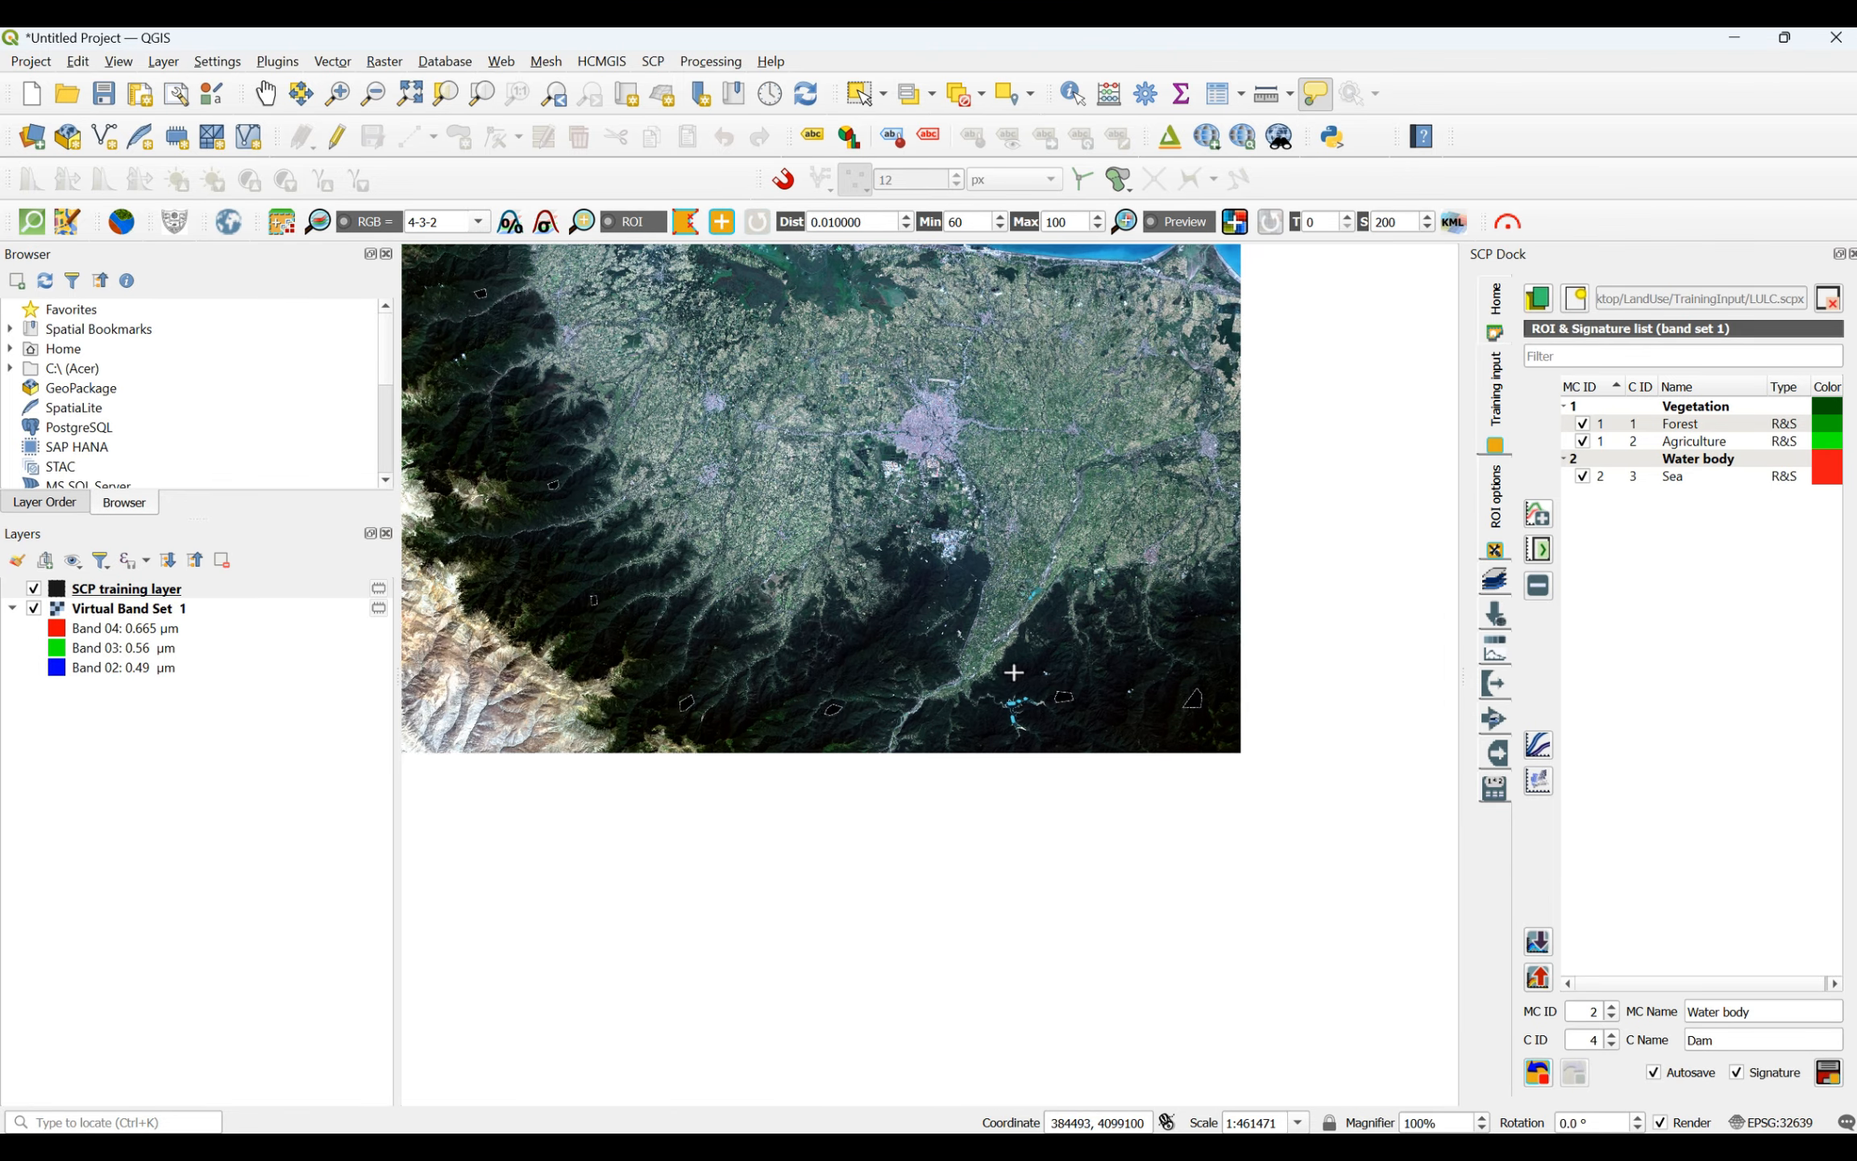
scroll(1110, 732, up, 3)
scroll(612, 778, down, 1)
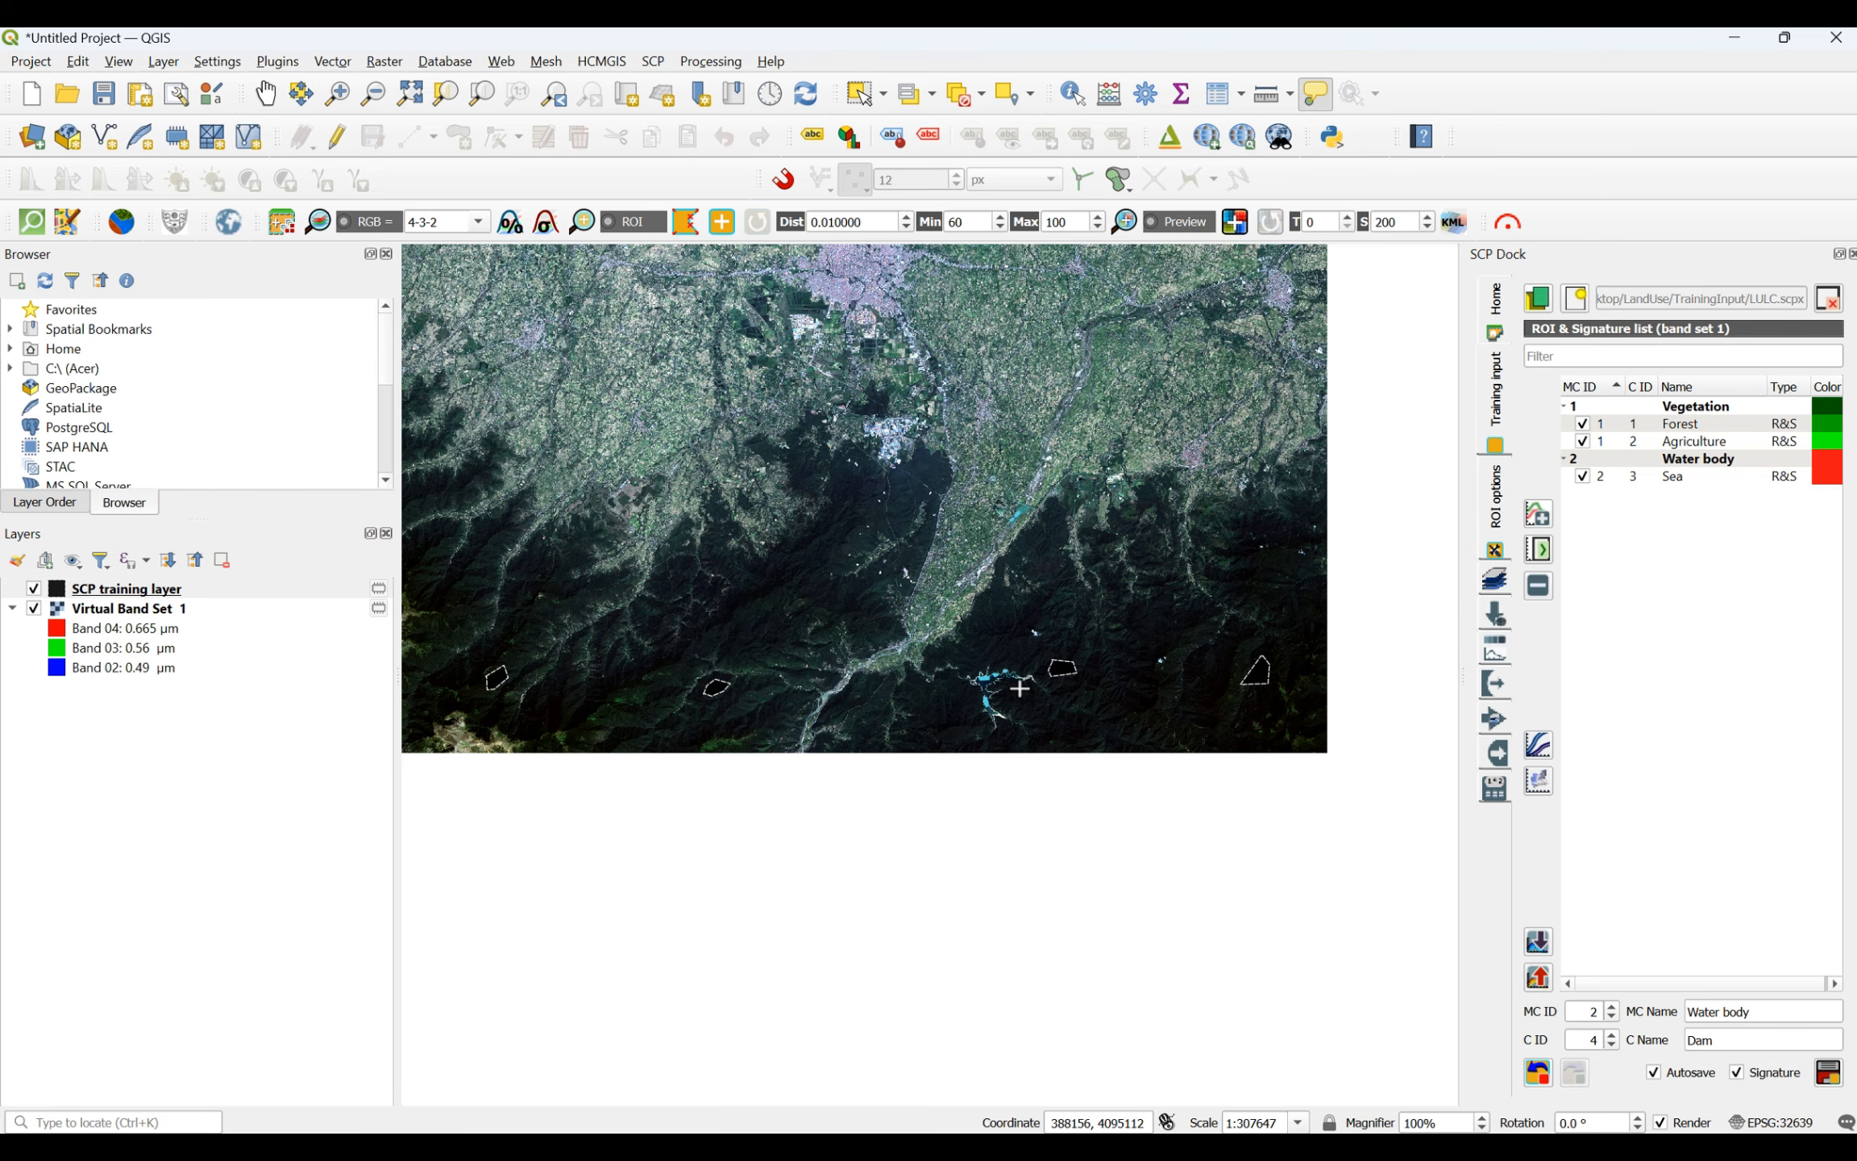
scroll(709, 708, up, 1)
scroll(732, 702, down, 2)
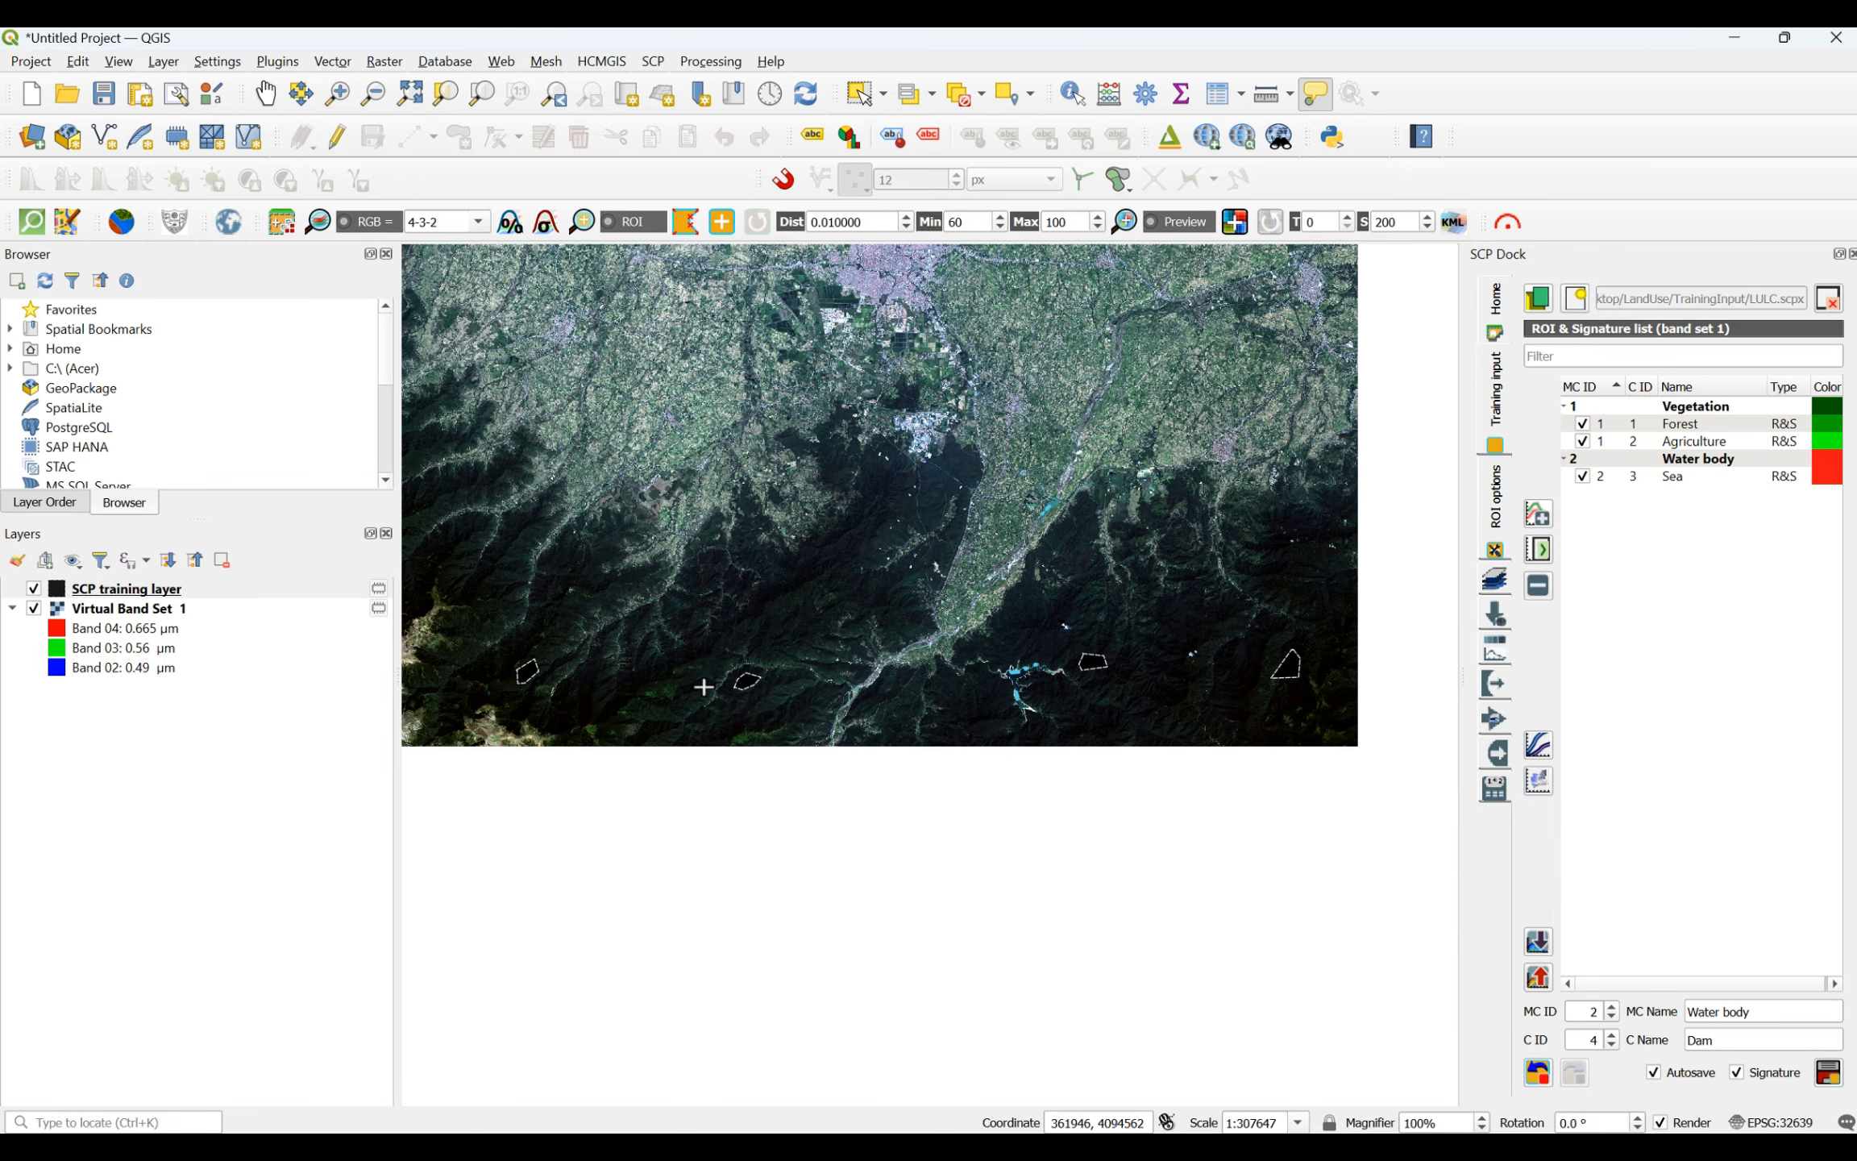
scroll(461, 643, down, 1)
scroll(433, 454, up, 2)
scroll(433, 454, down, 1)
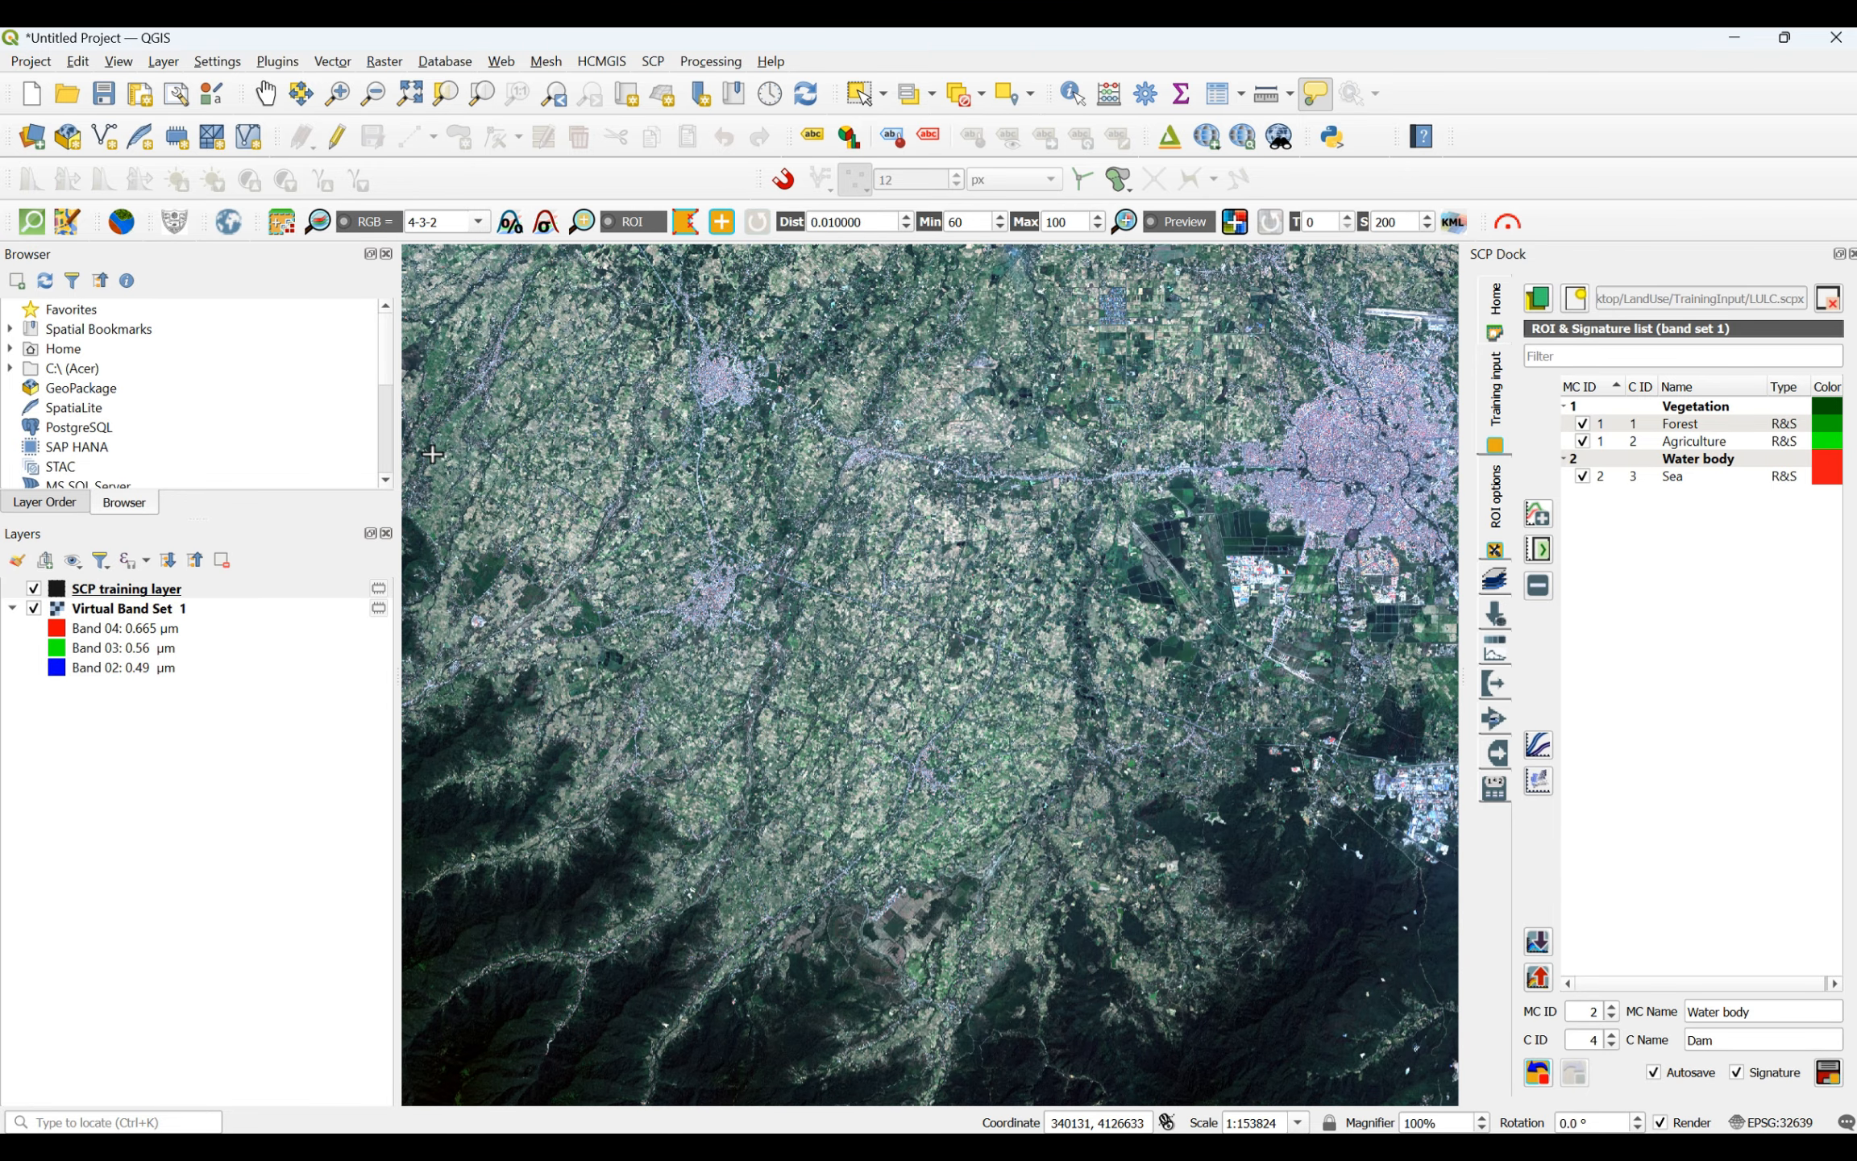
scroll(569, 415, down, 1)
scroll(695, 373, up, 2)
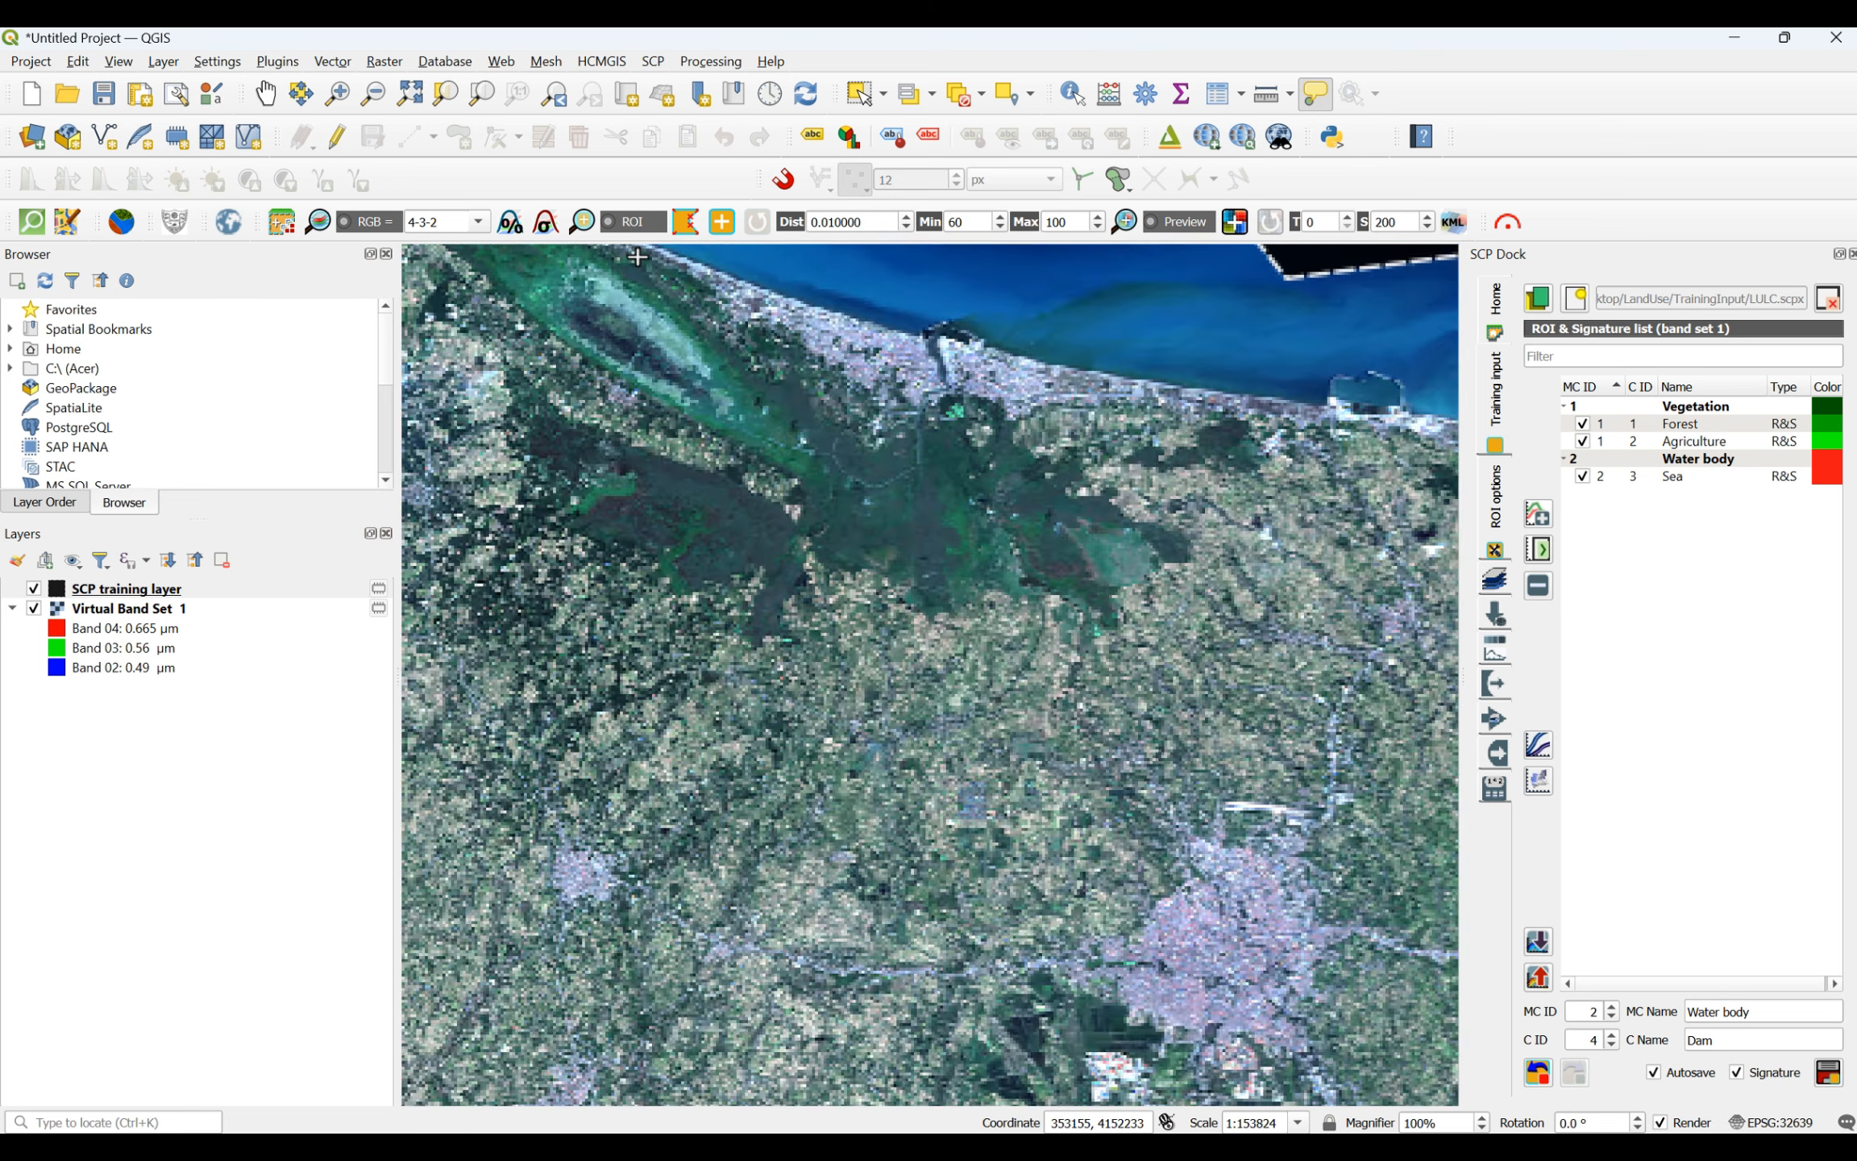
scroll(638, 256, up, 1)
scroll(638, 258, down, 5)
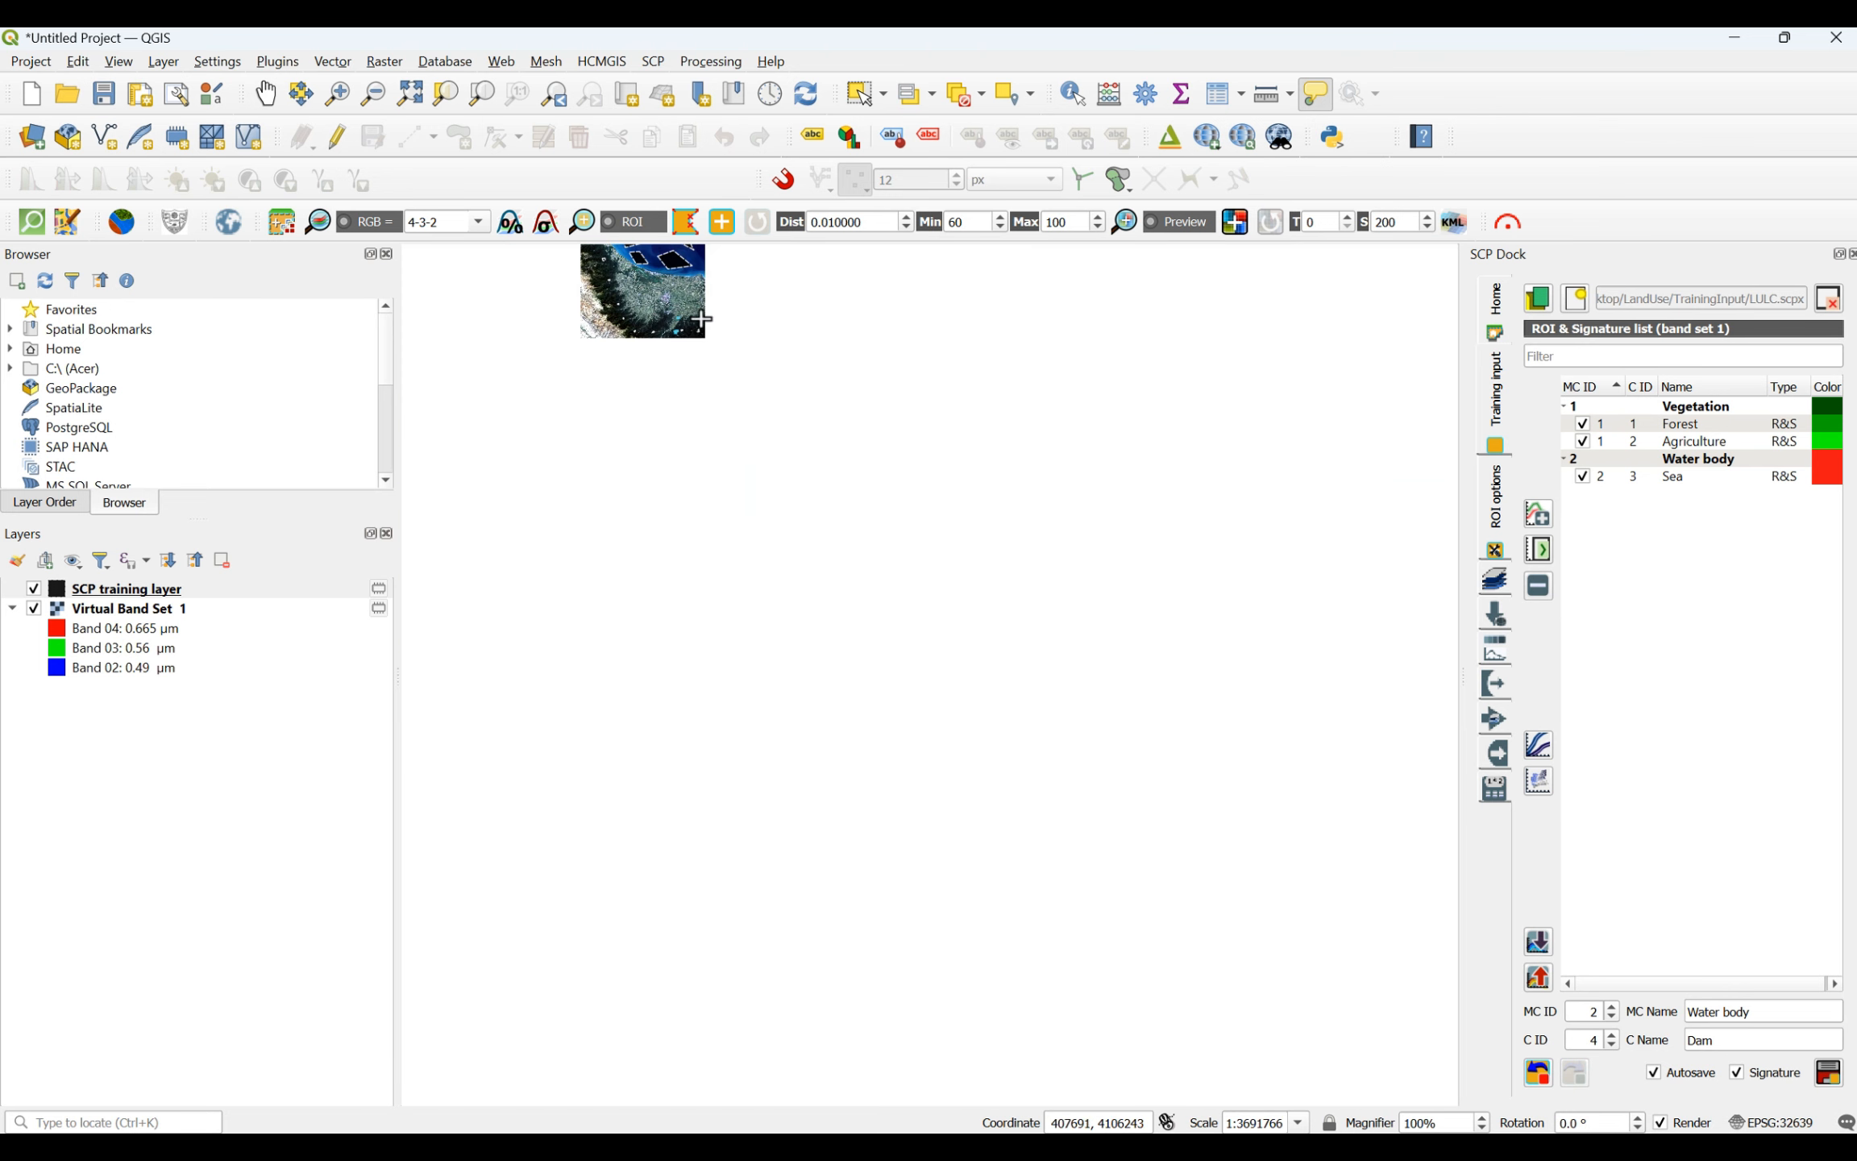
- Save the Dam ROIs to the signature list as class C ID 4 under Water body
click(1827, 1073)
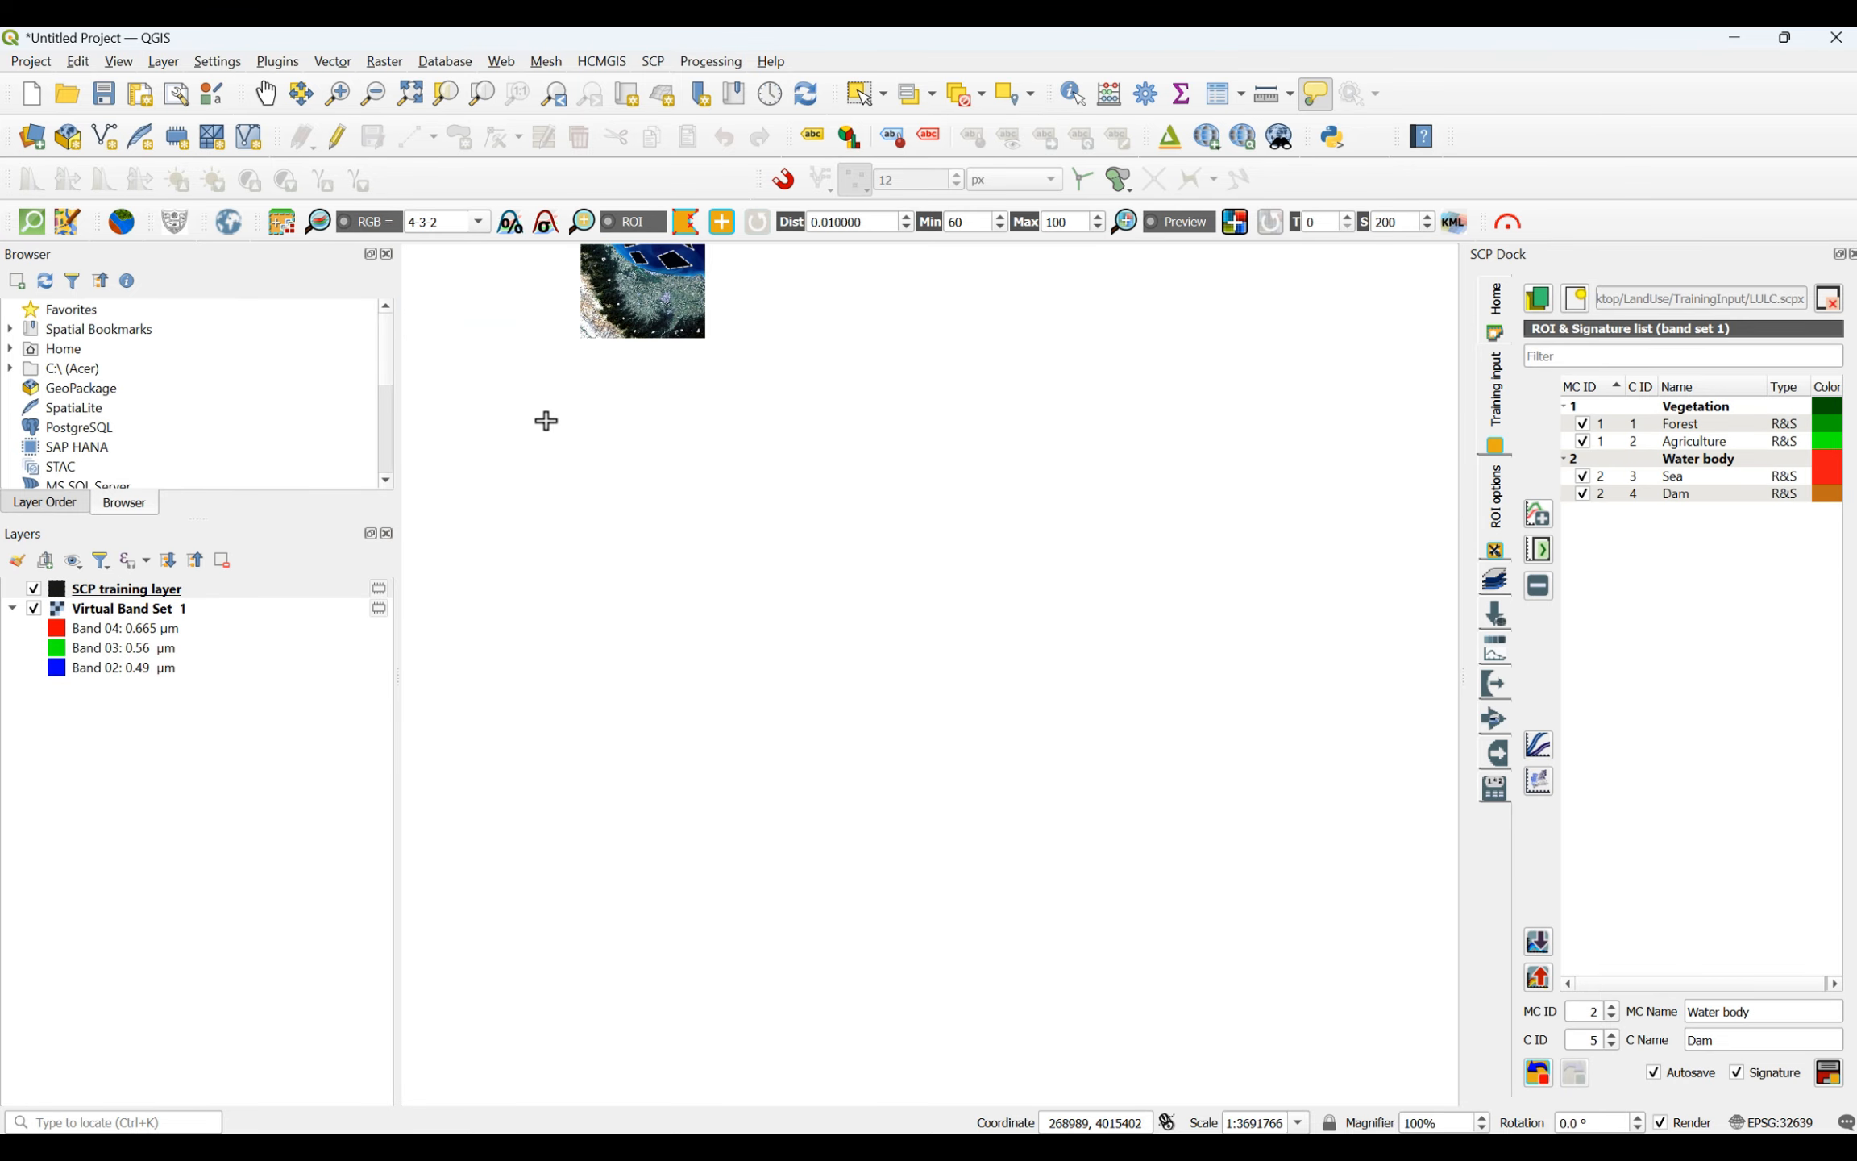
scroll(631, 489, down, 2)
scroll(616, 575, up, 4)
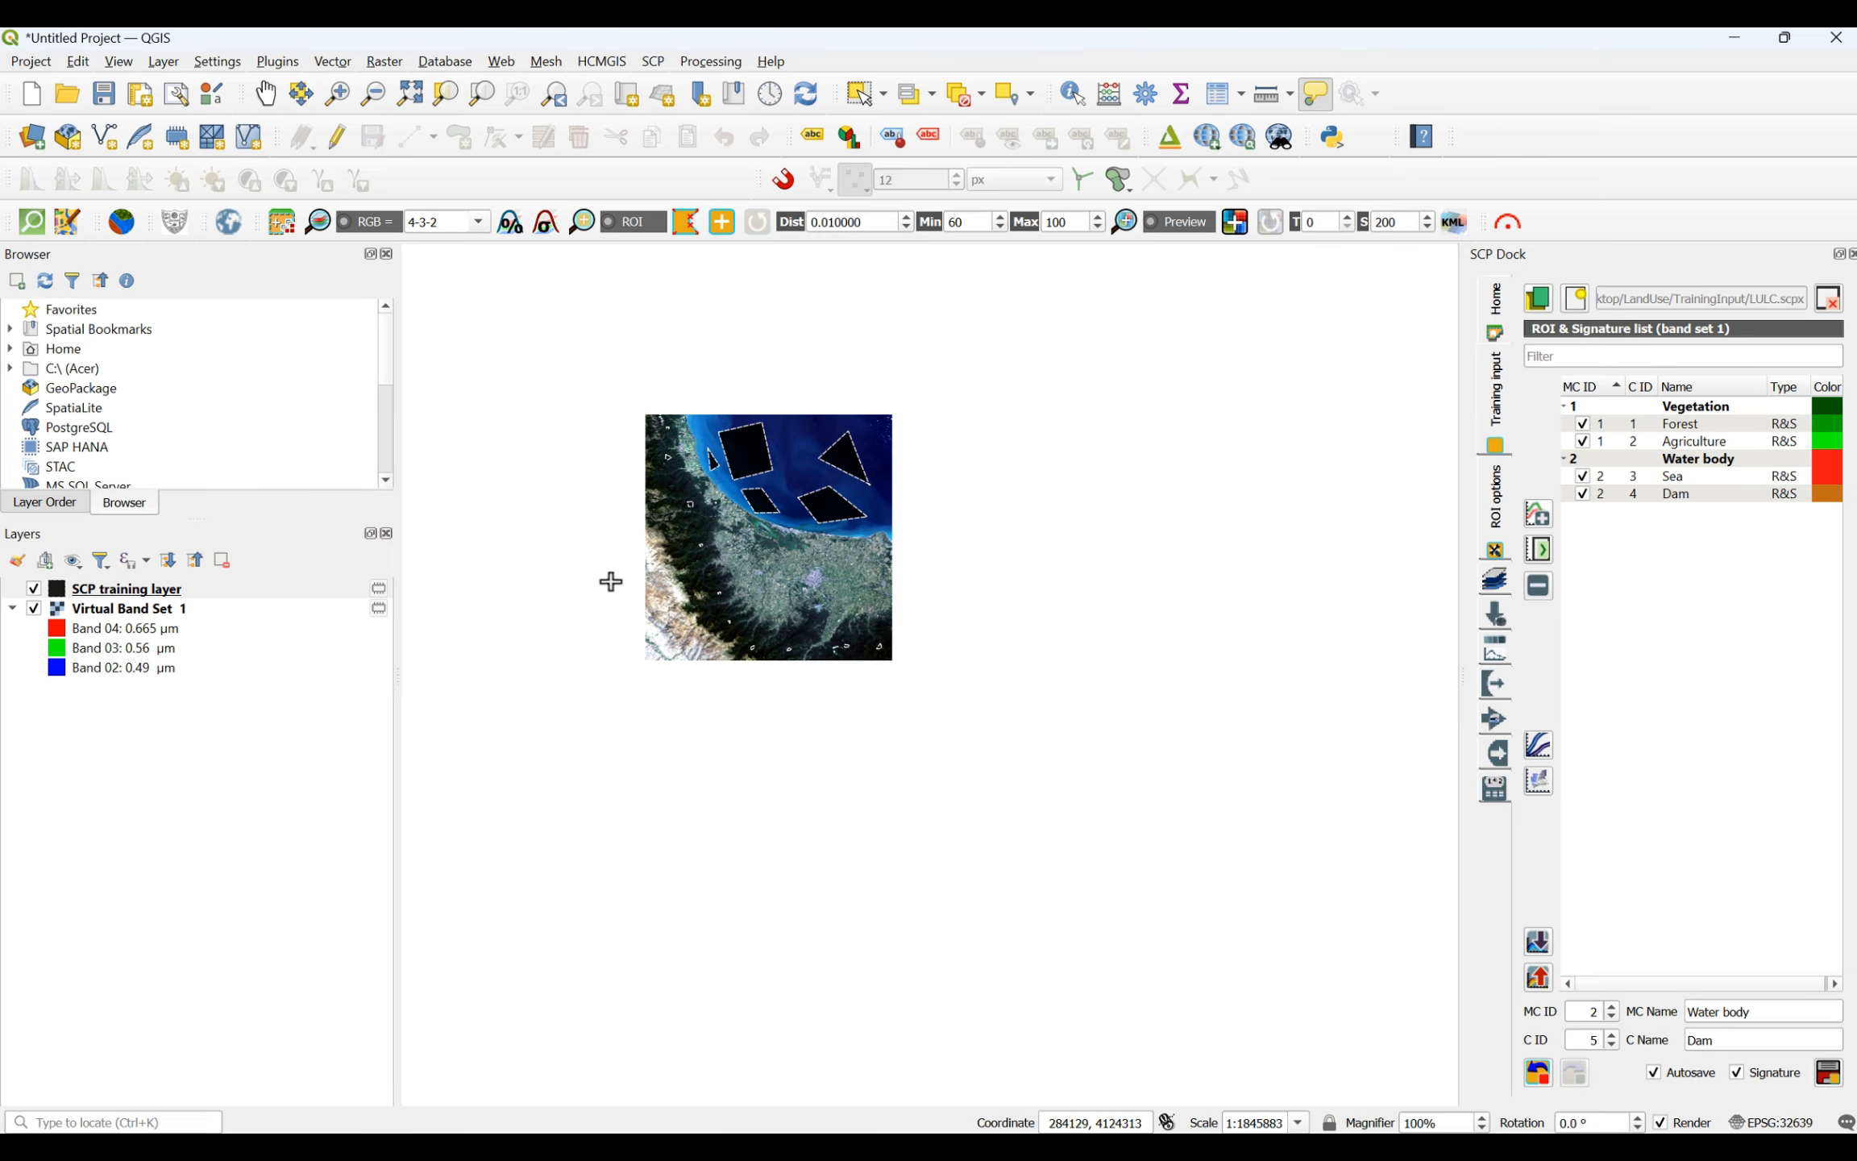
- Set the Water body macroclass colour to dark blue #00007f
double_click(1828, 461)
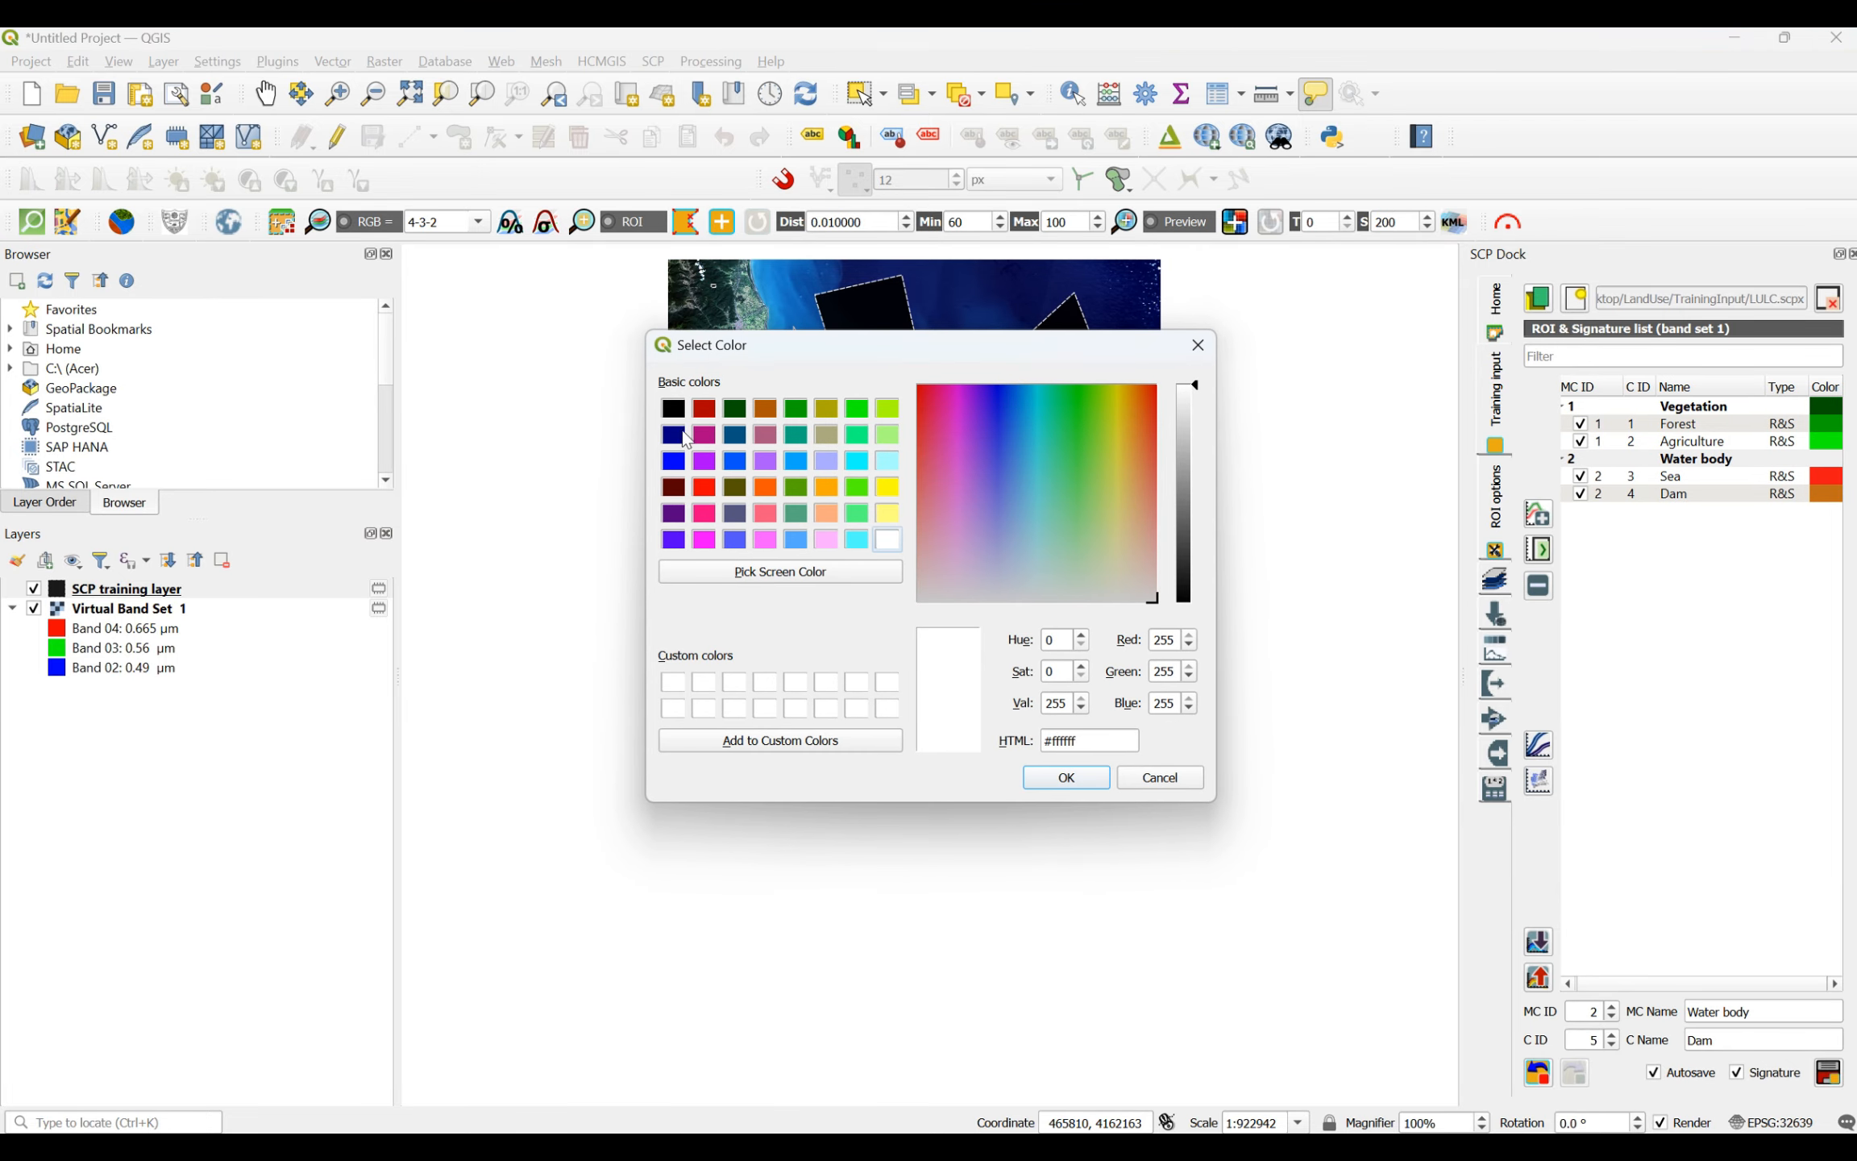
click(675, 439)
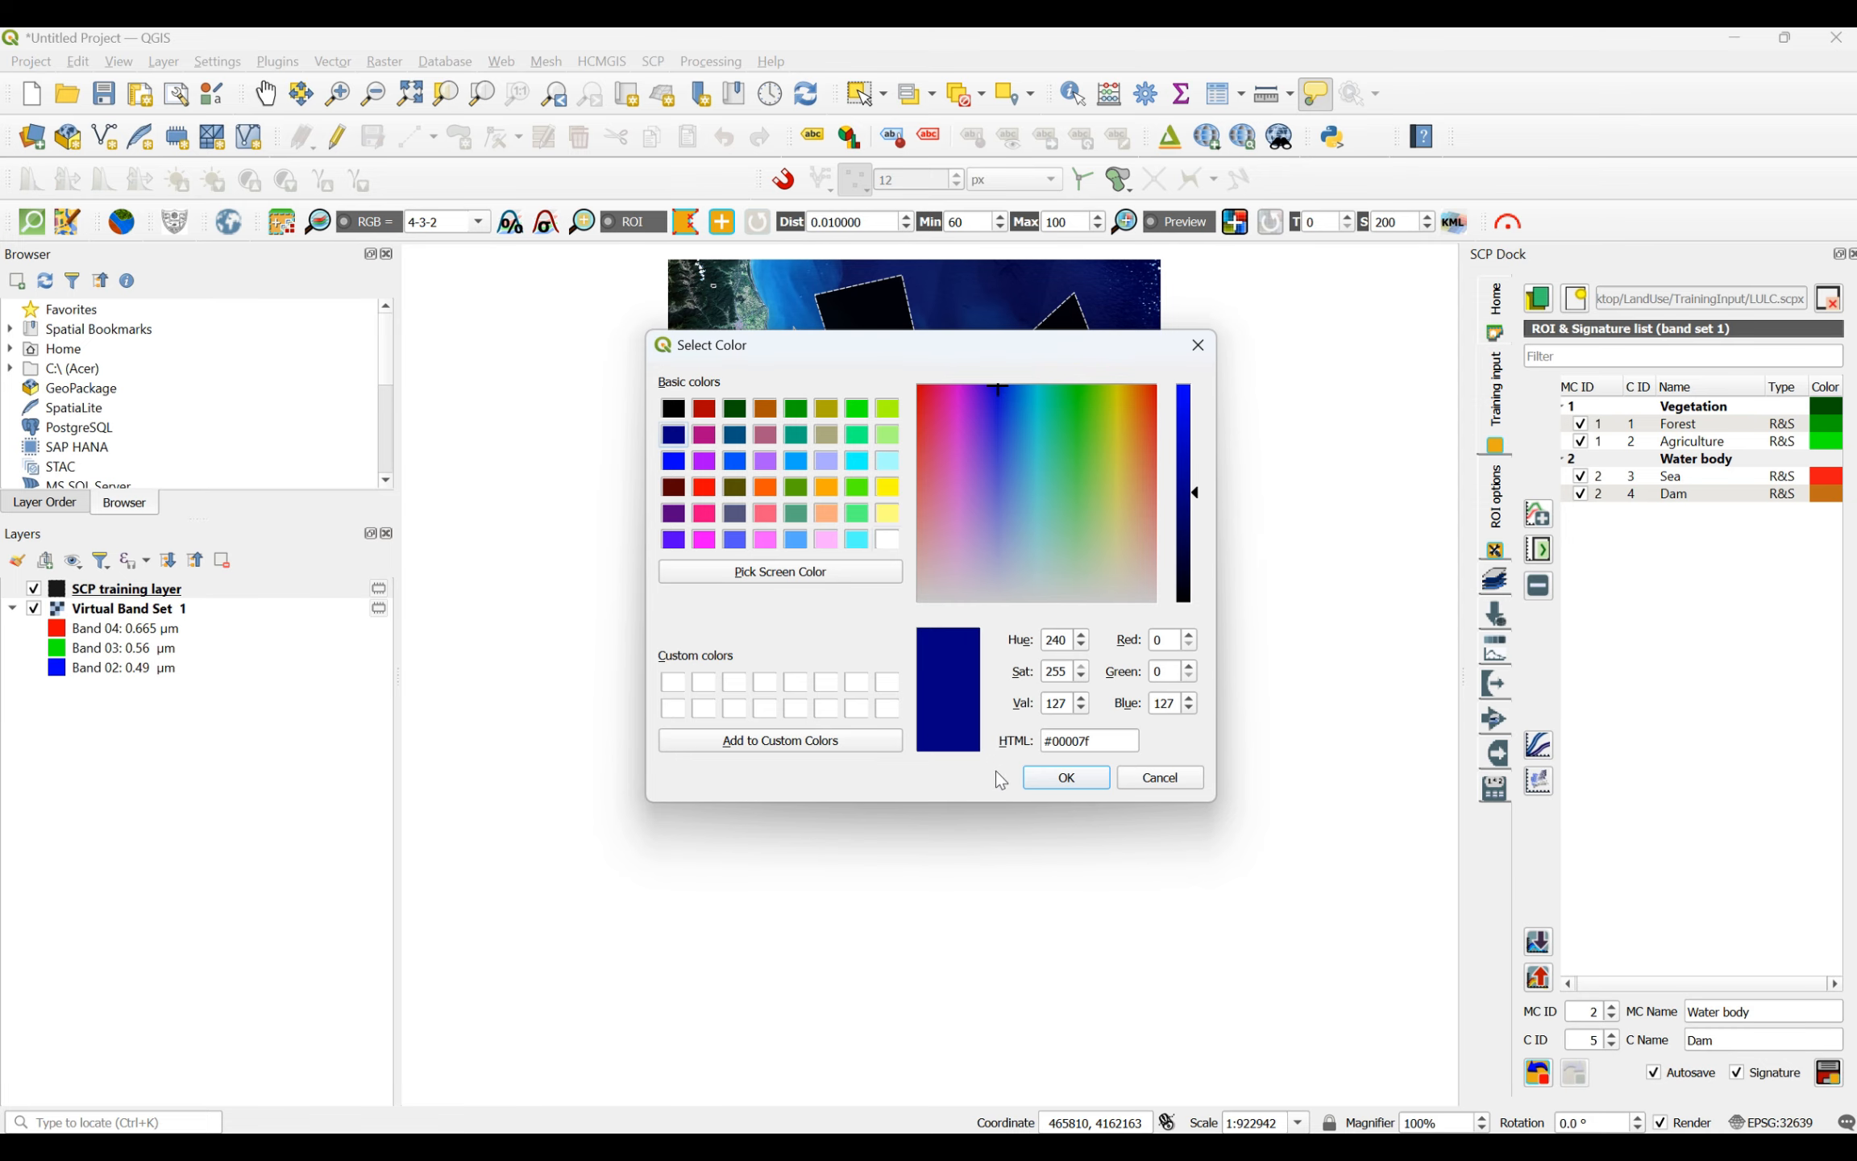
click(1052, 780)
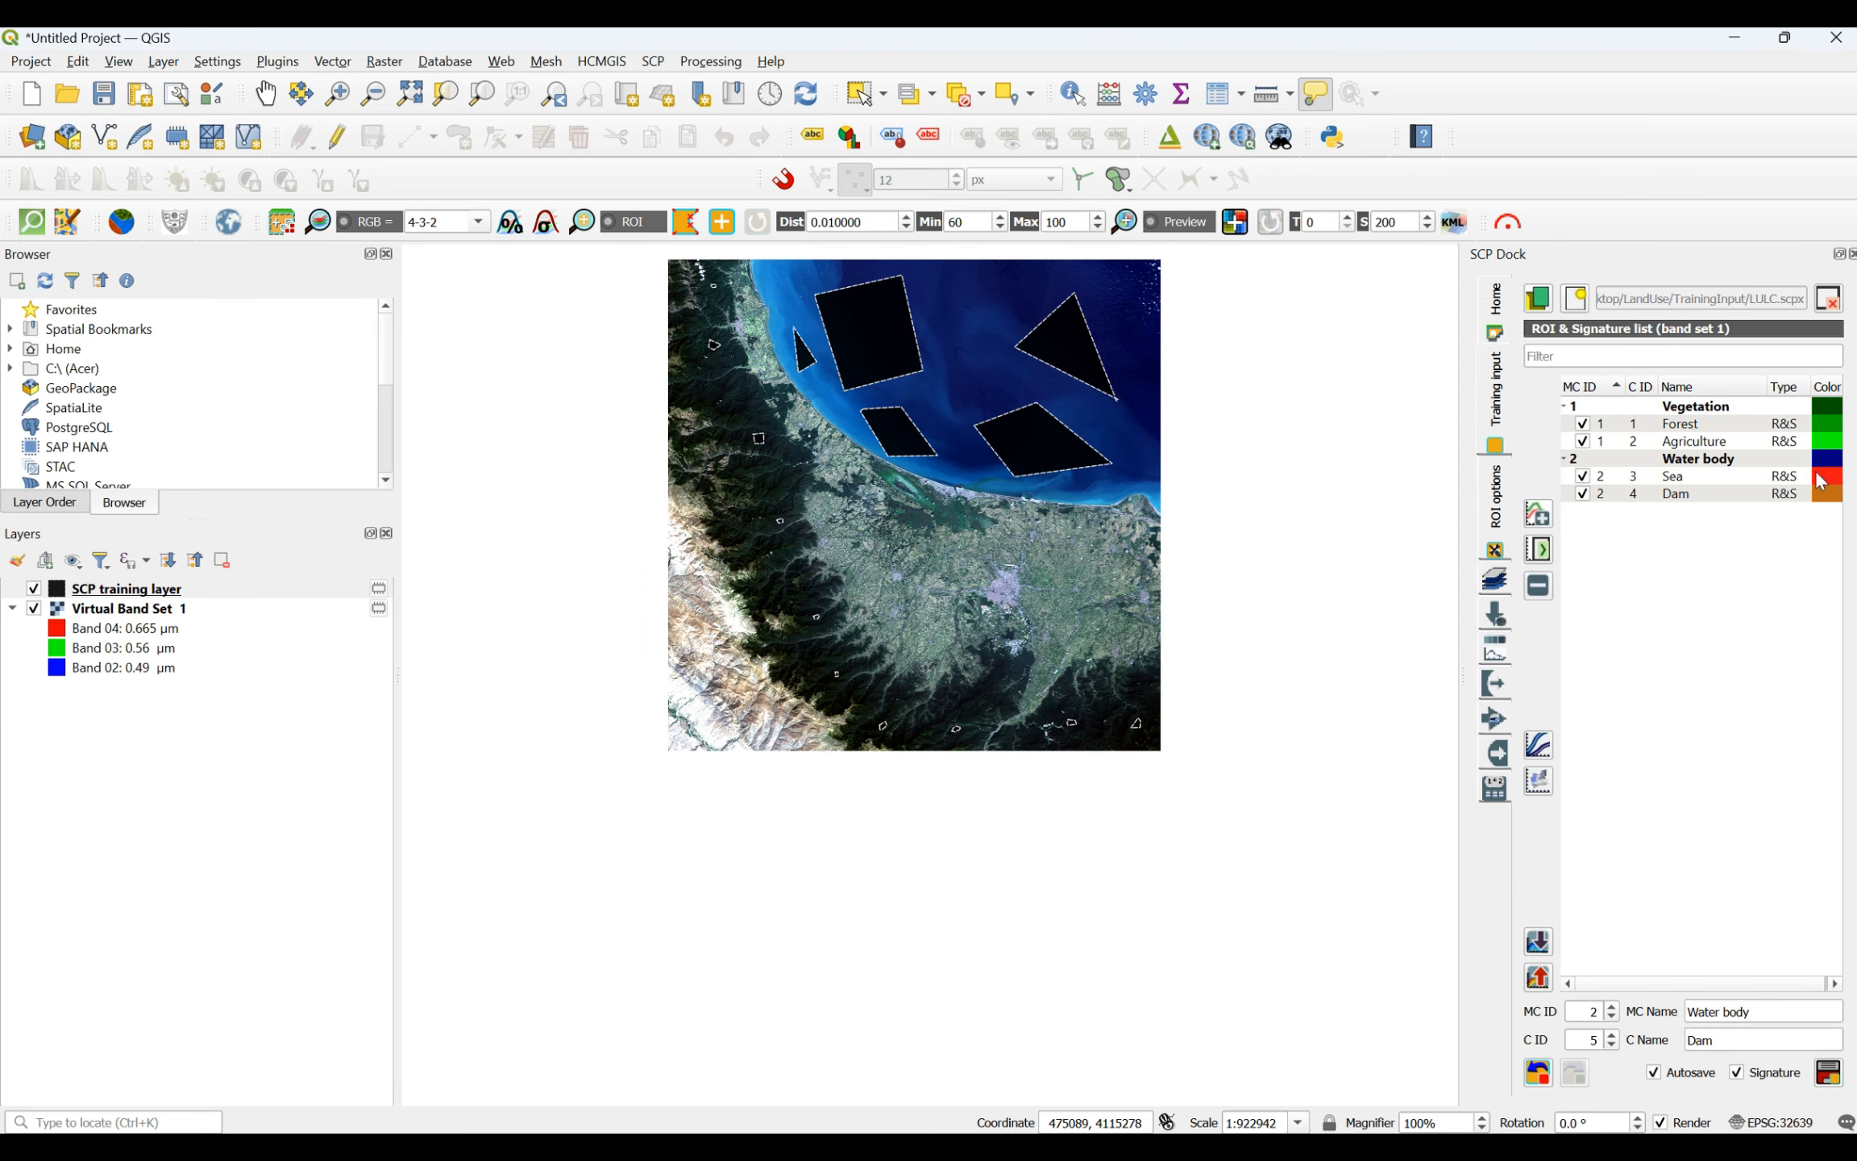
- Set the Sea class colour to blue #0000ff and the Dam class colour to lighter blue #0055ff
double_click(1820, 479)
click(674, 461)
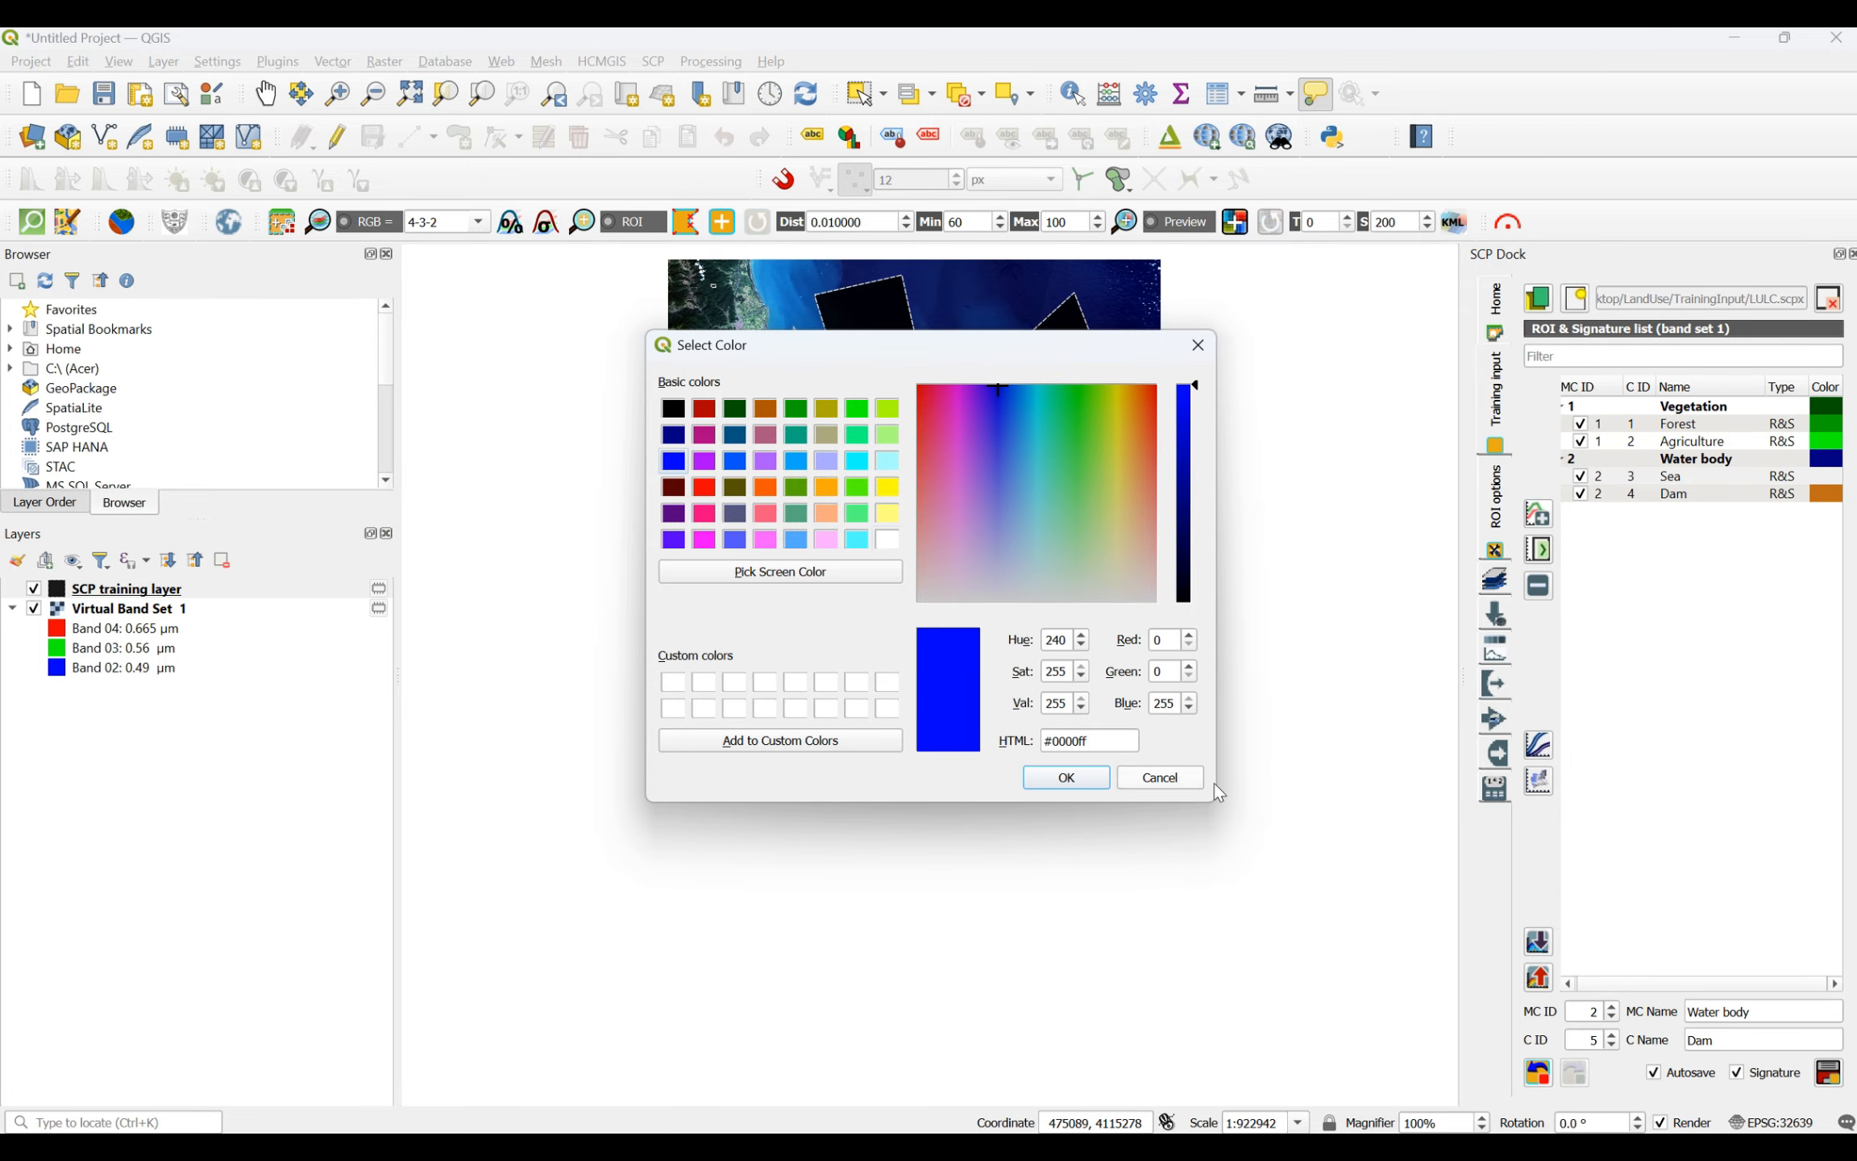
click(1068, 779)
double_click(1830, 493)
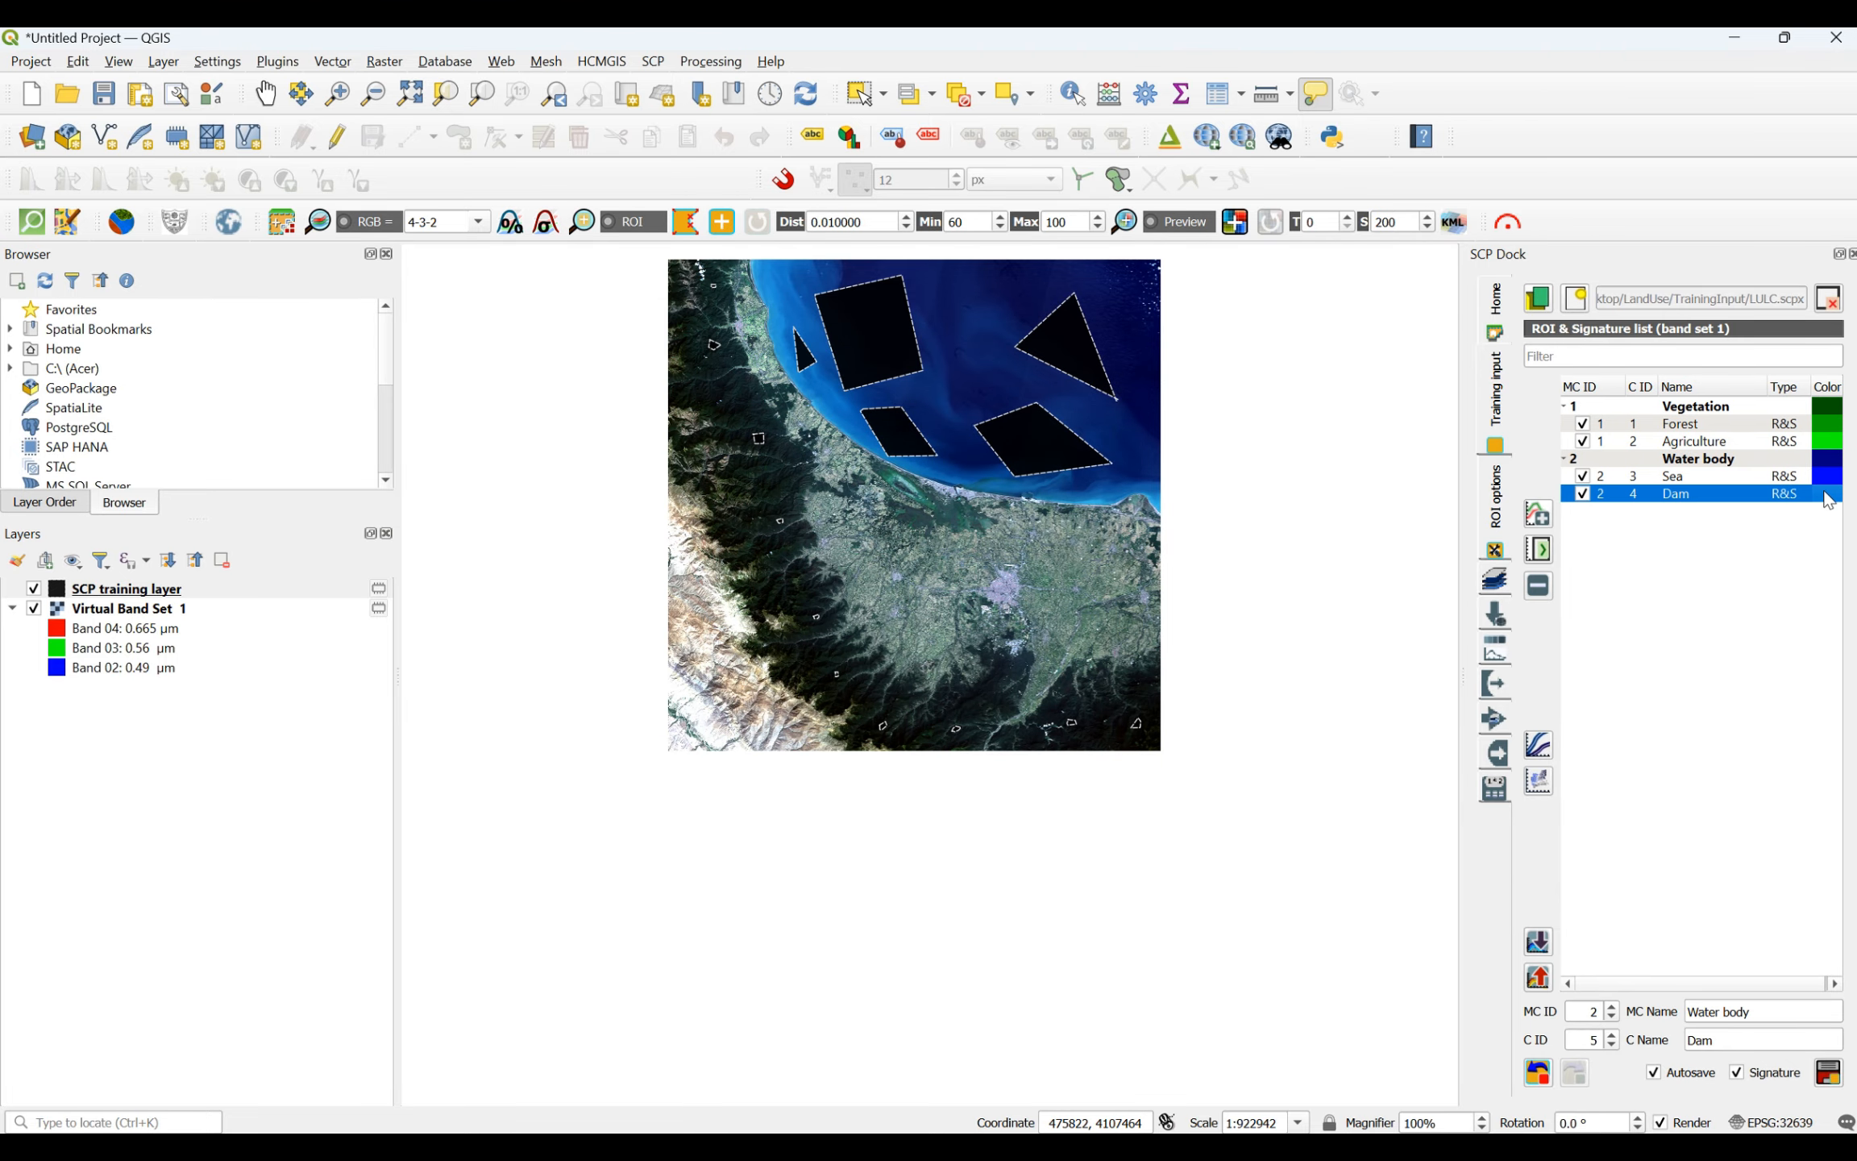
click(735, 462)
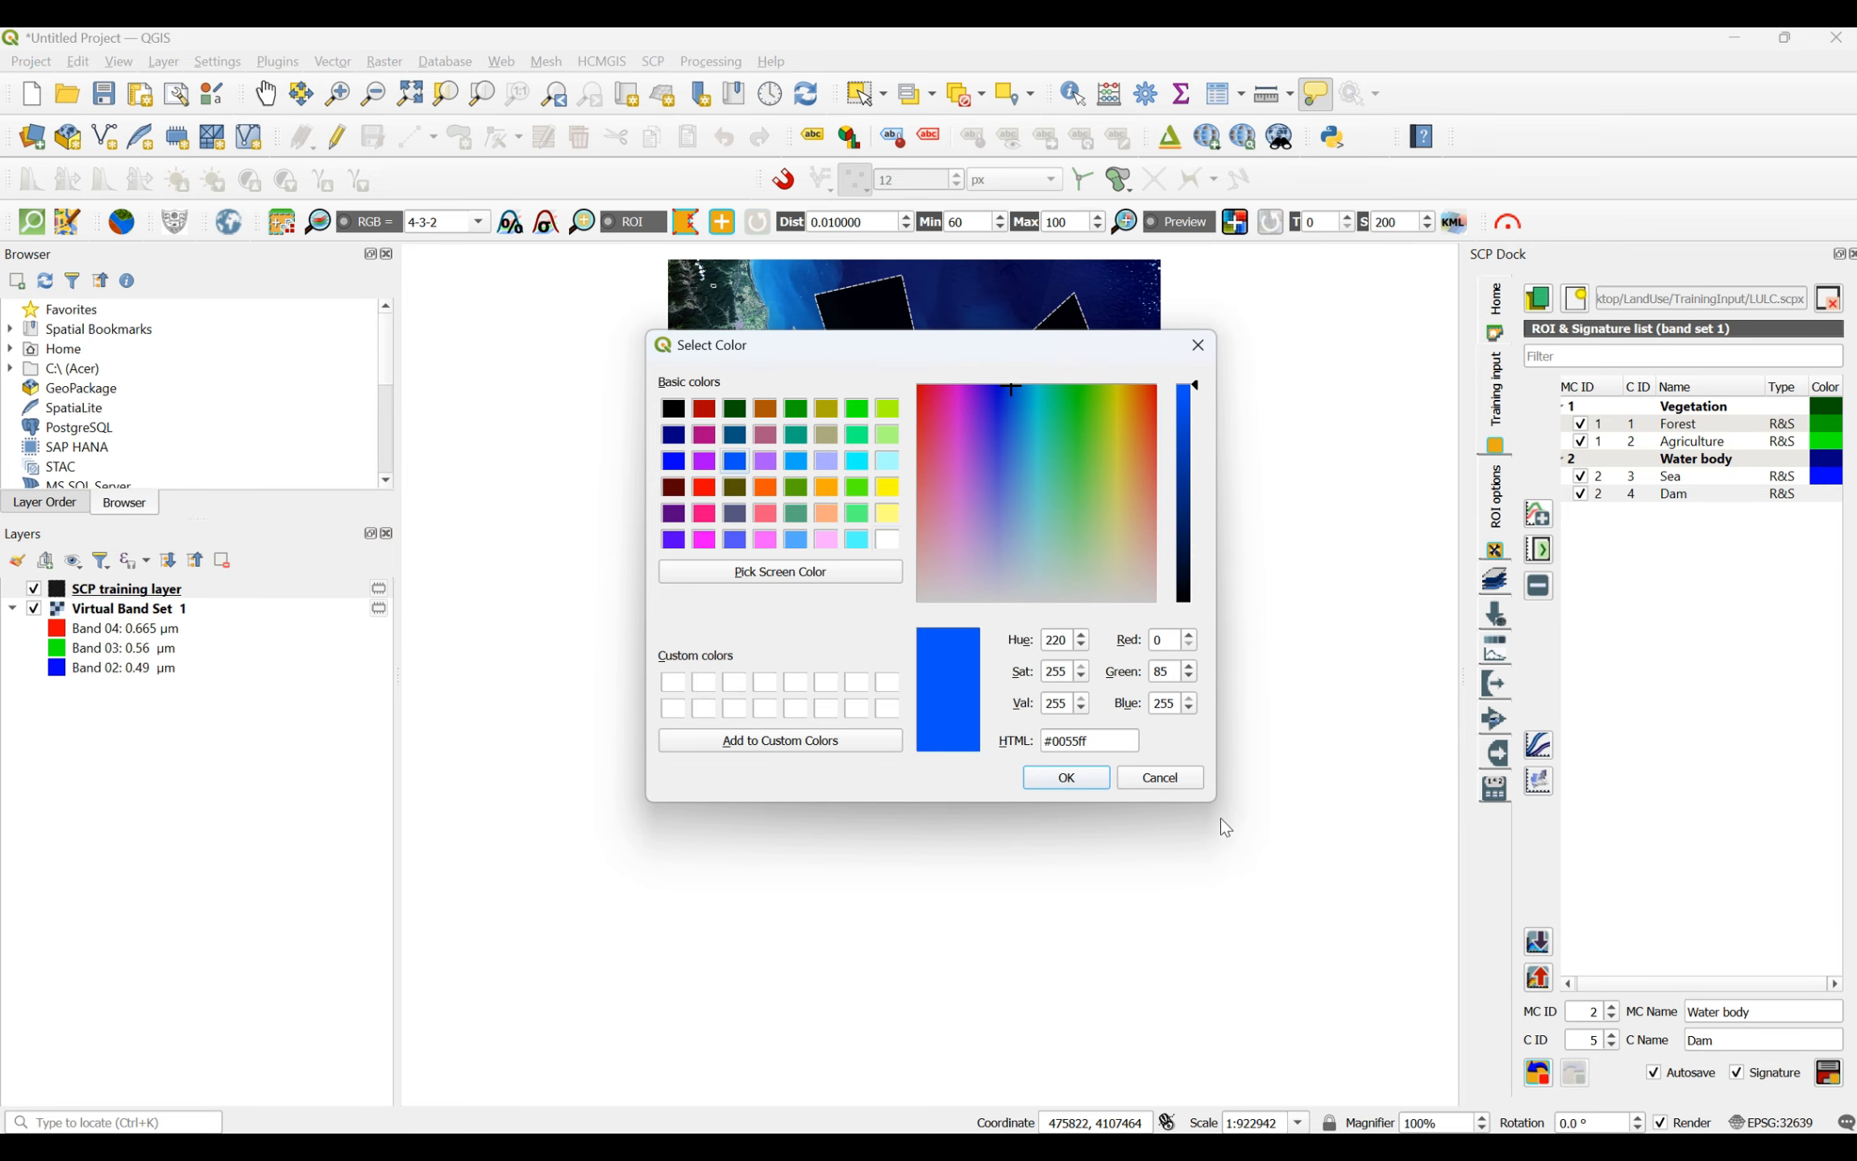
click(1096, 777)
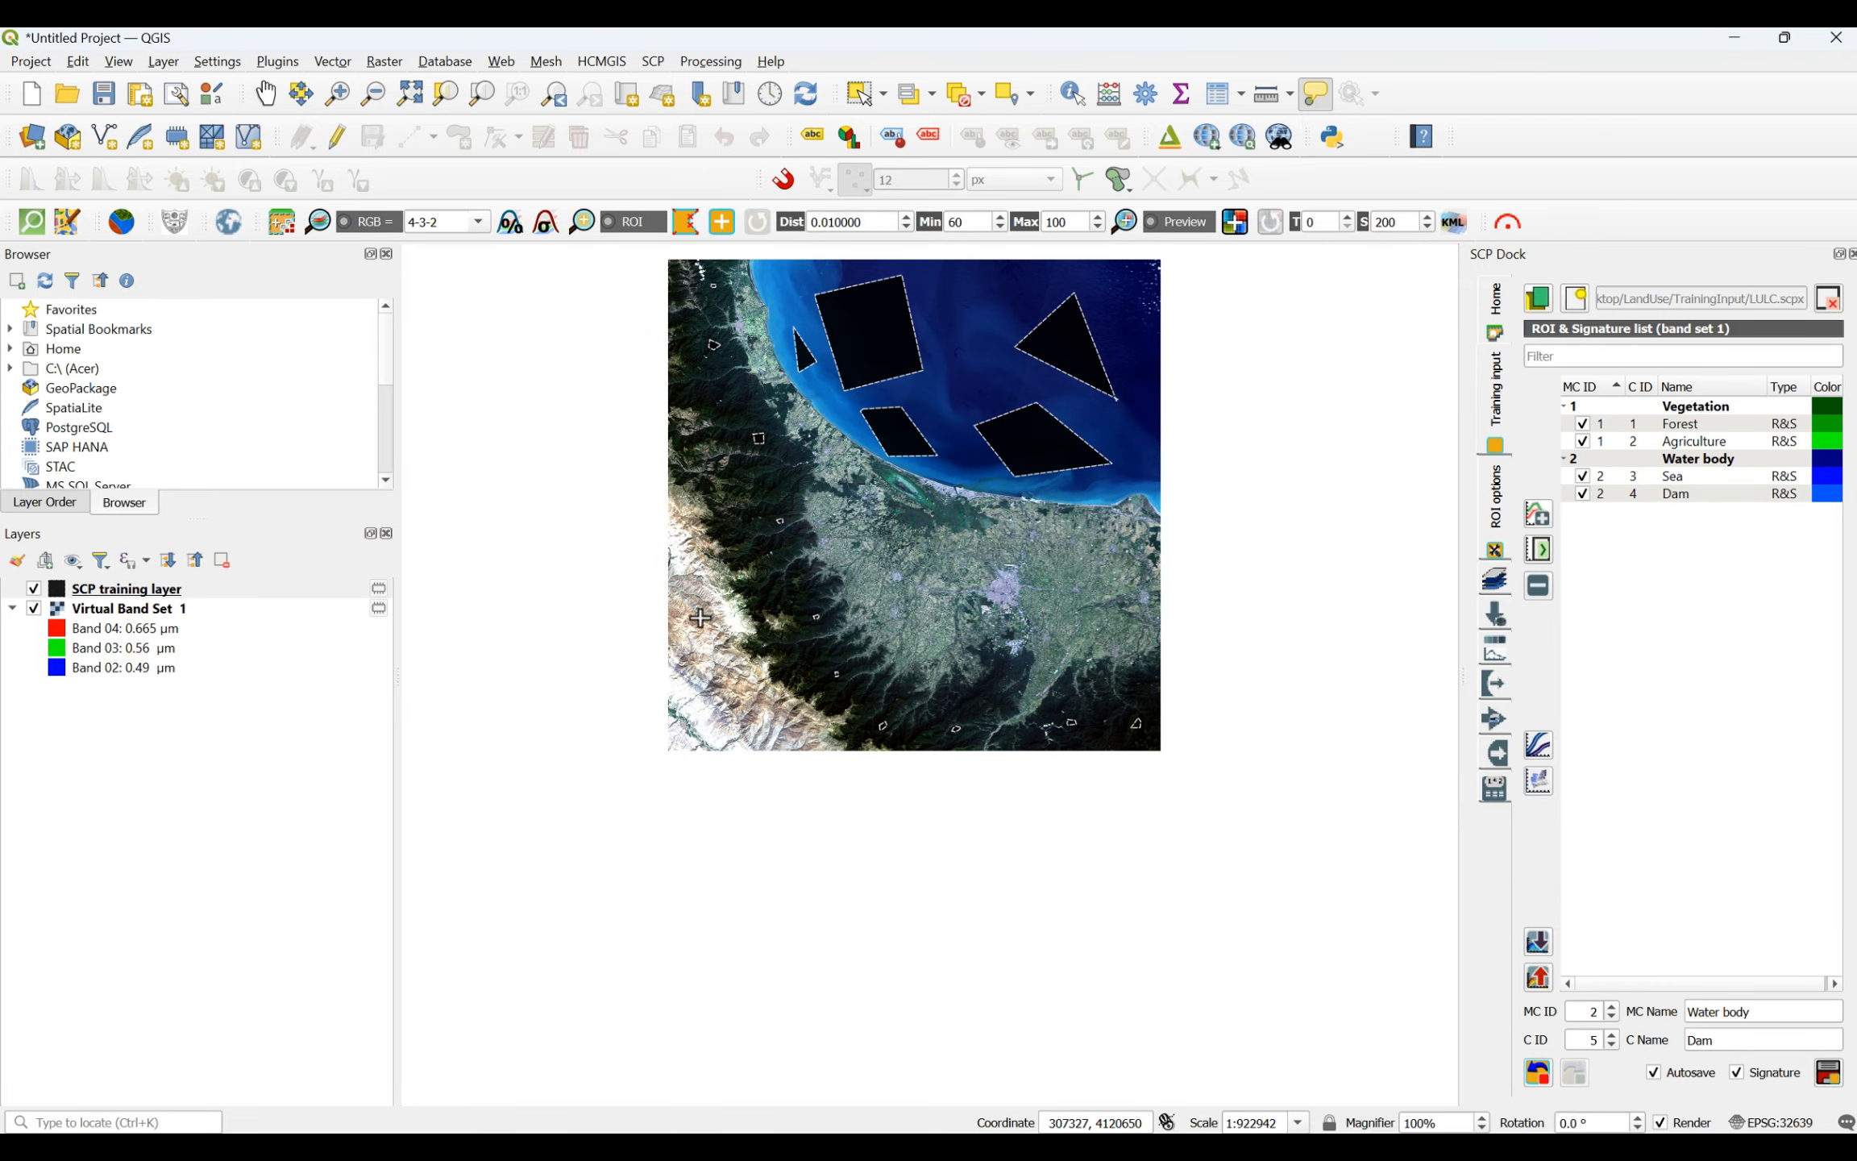
- Define a new macroclass named Land with MC ID 3 and set the class name for C ID 5 to Bar
scroll(698, 613, up, 2)
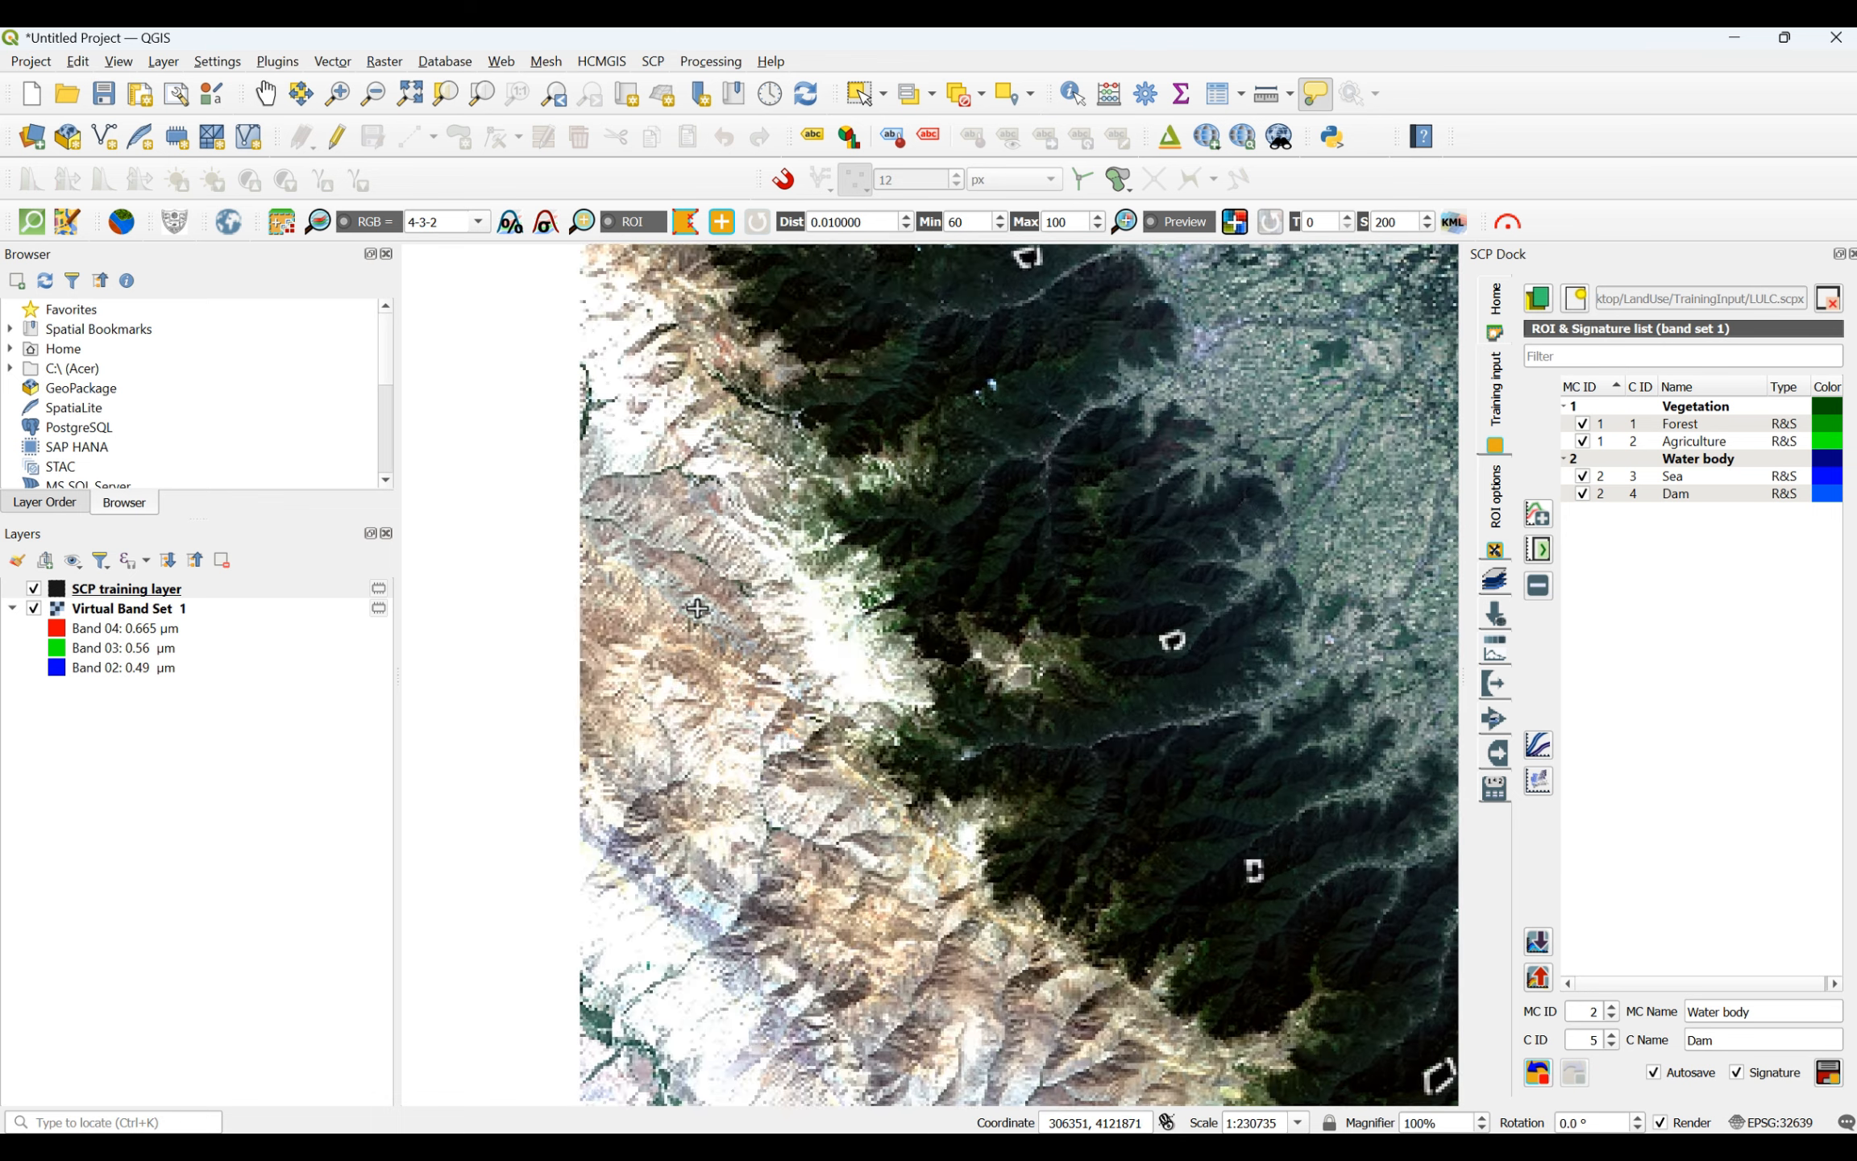
scroll(698, 608, down, 2)
scroll(636, 832, up, 3)
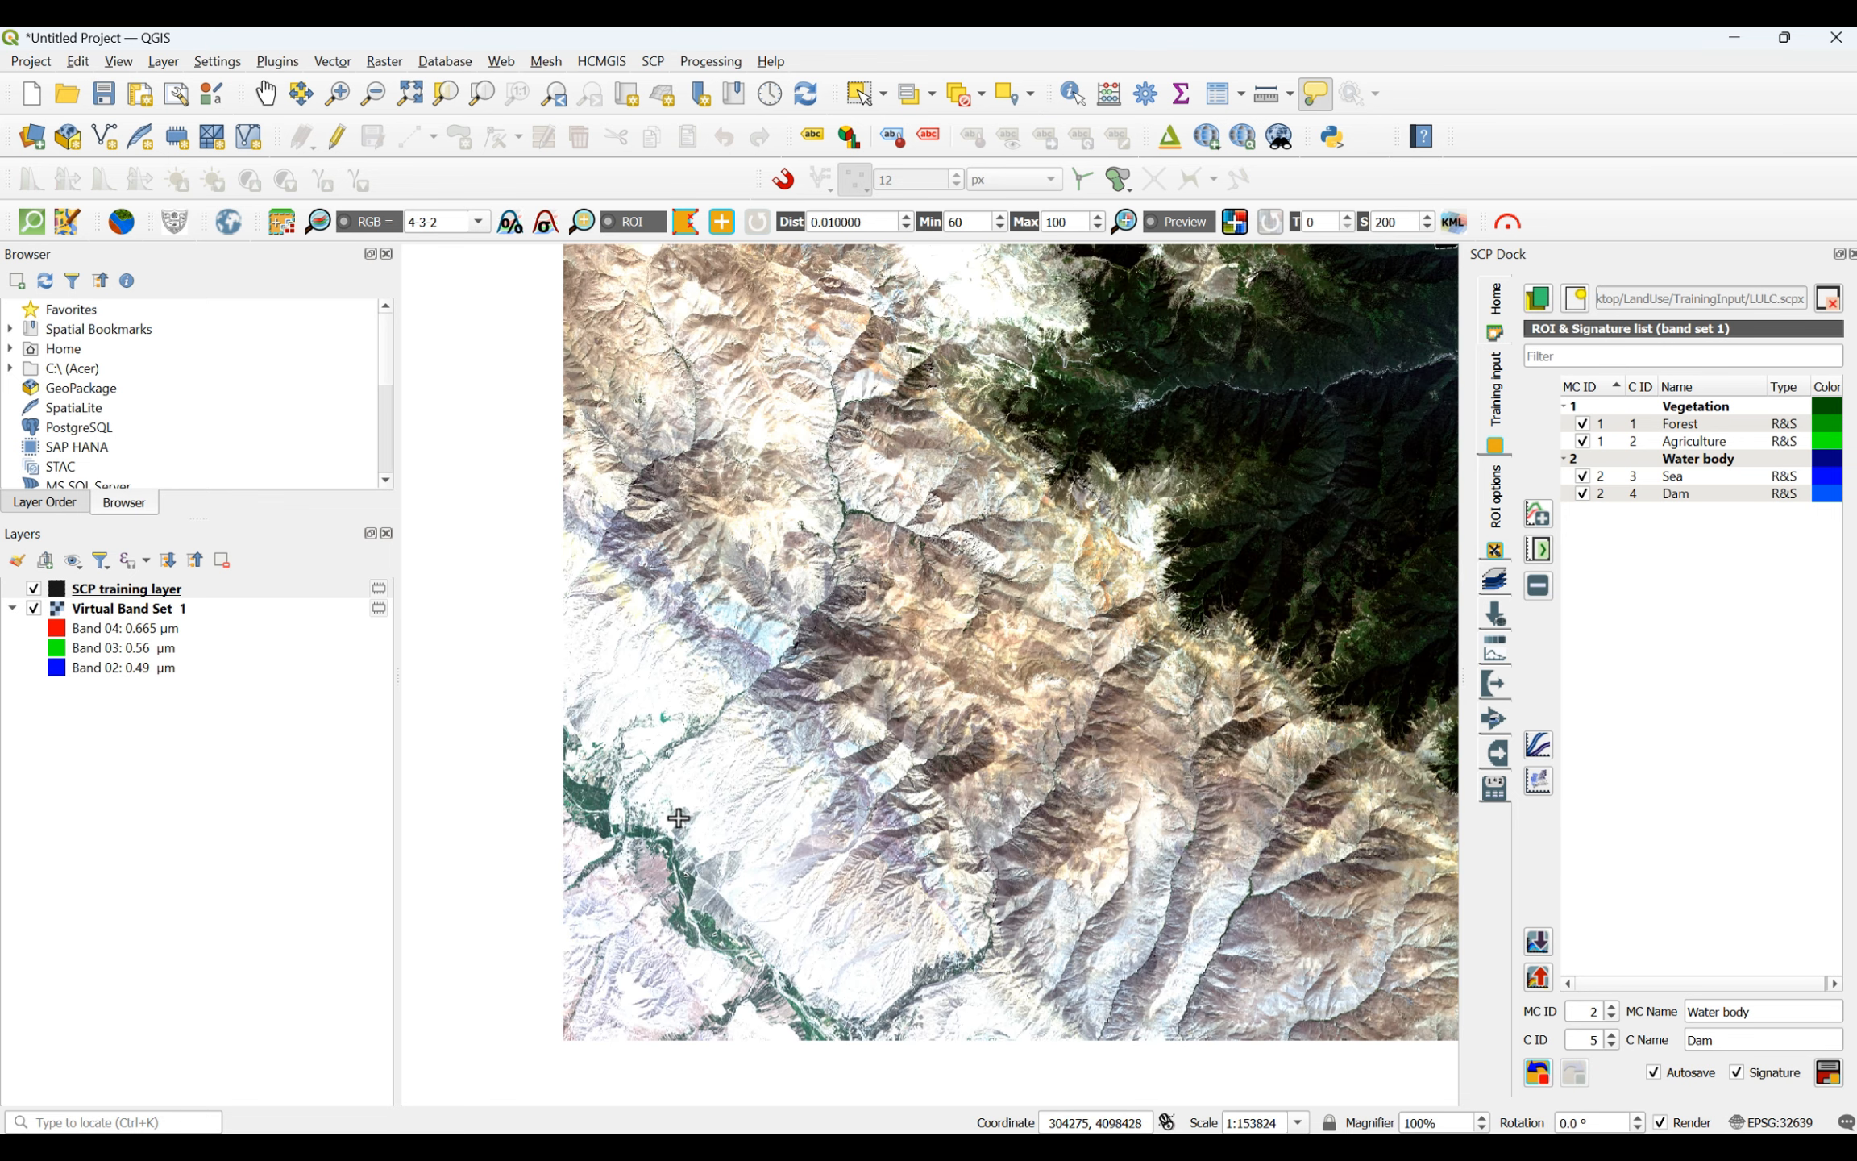
triple_click(1762, 1008)
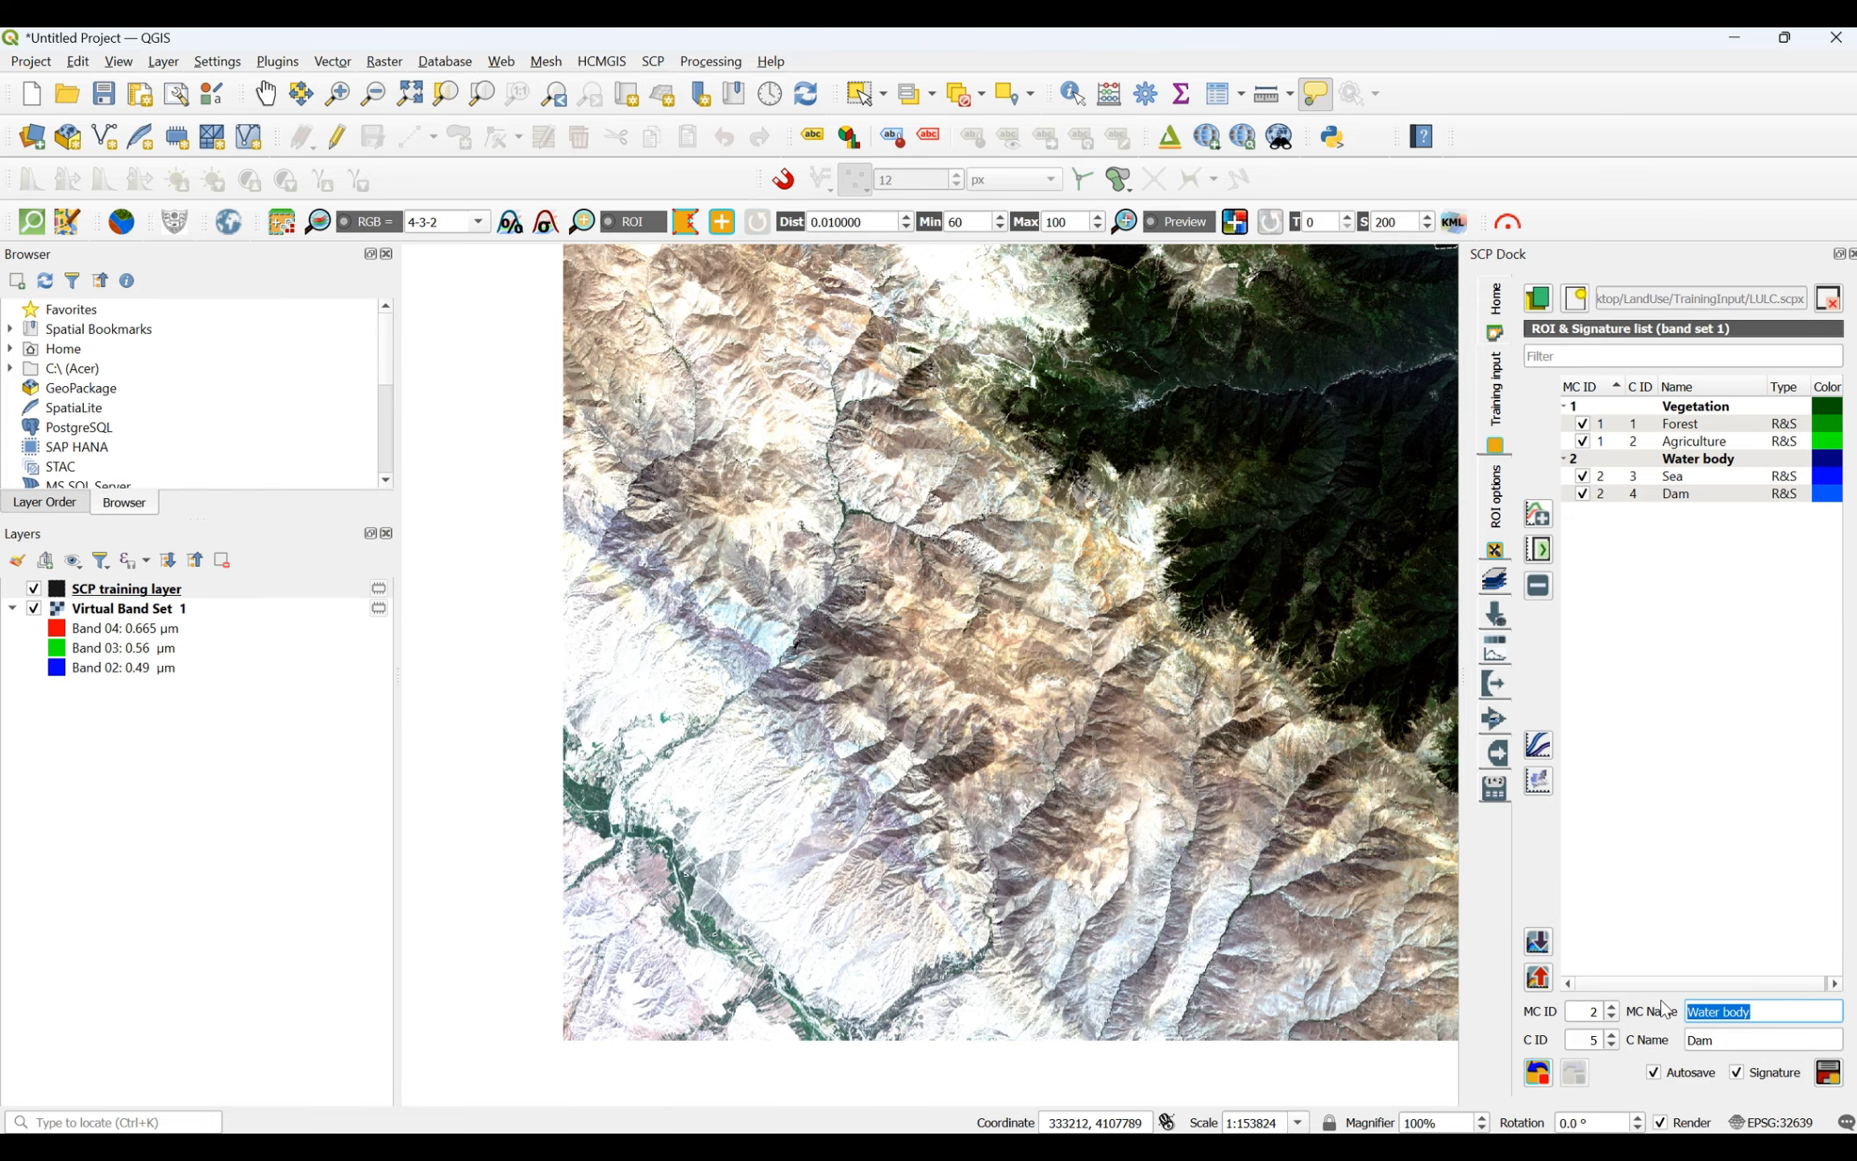
text(Land)
double_click(1594, 1017)
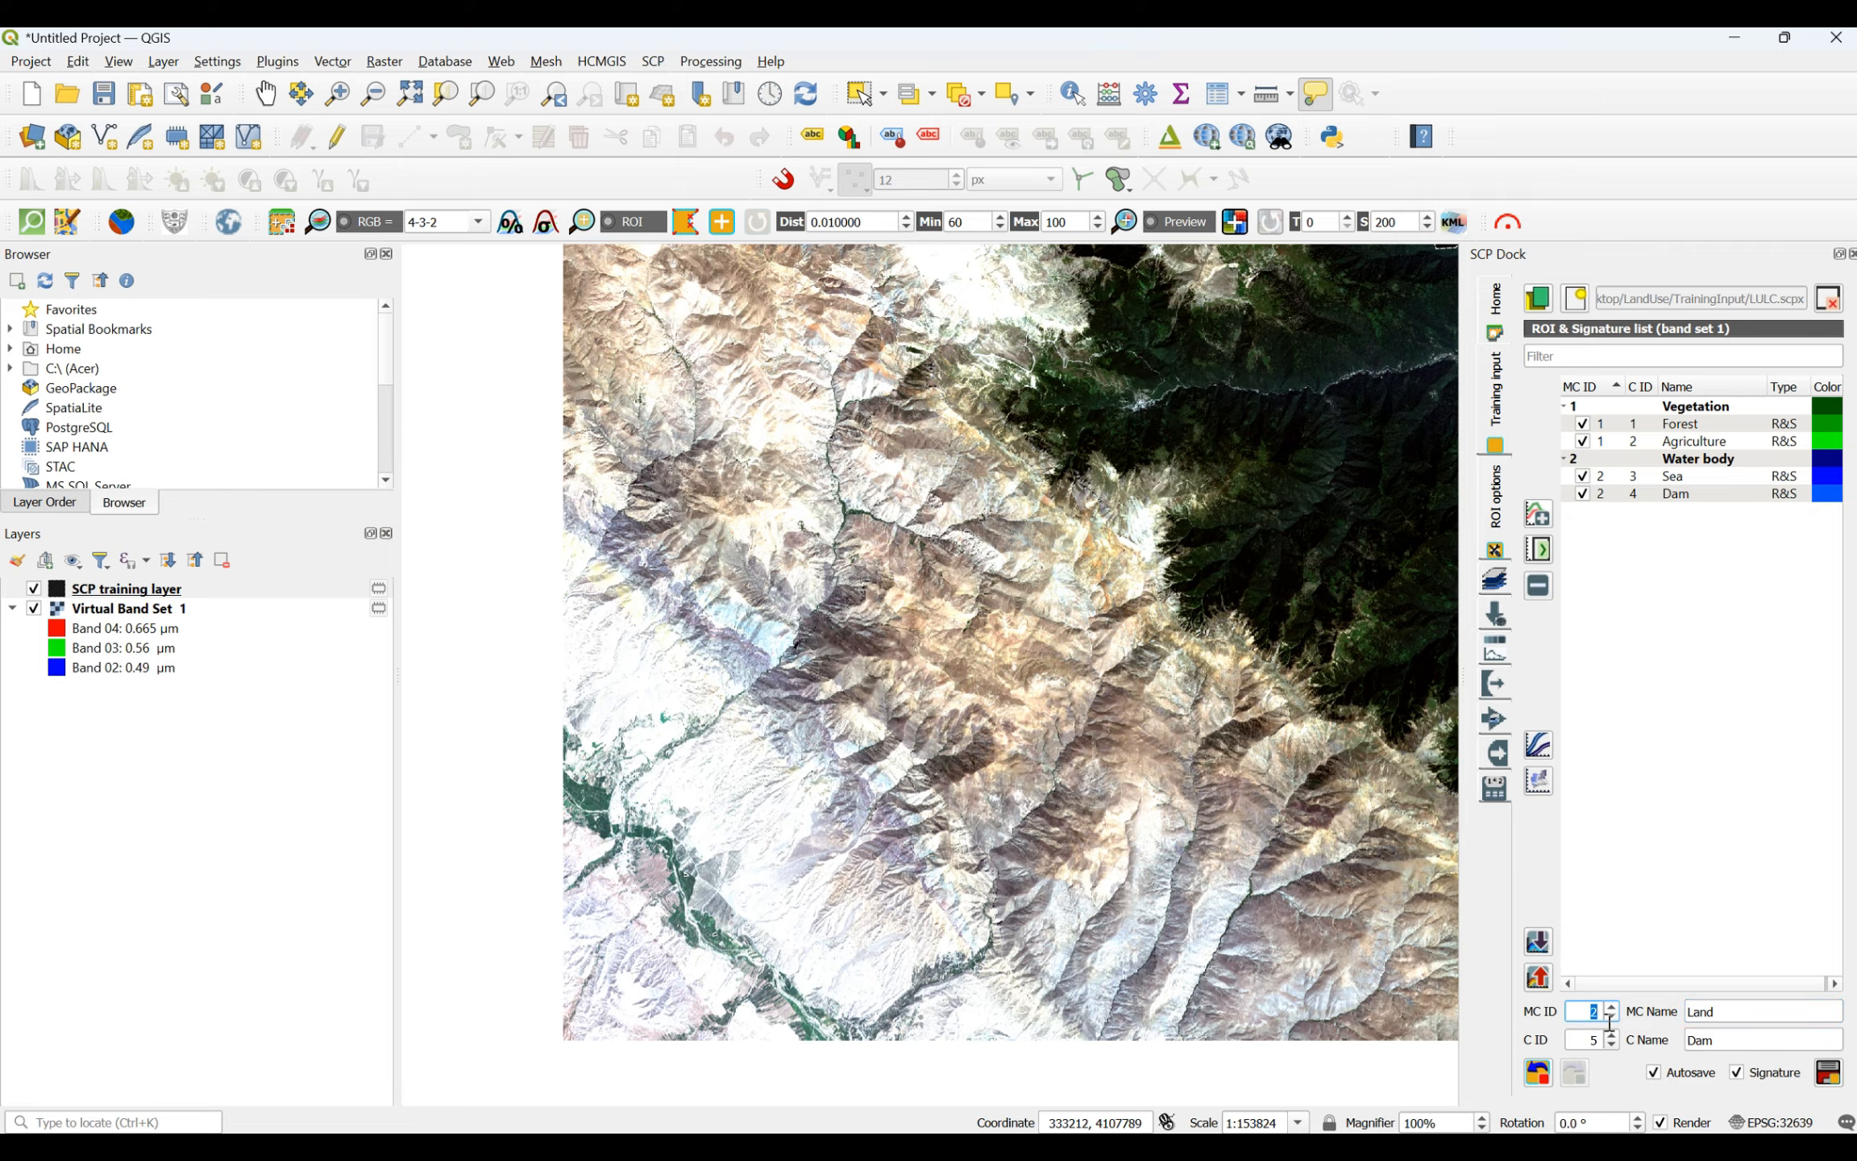
double_click(1782, 1041)
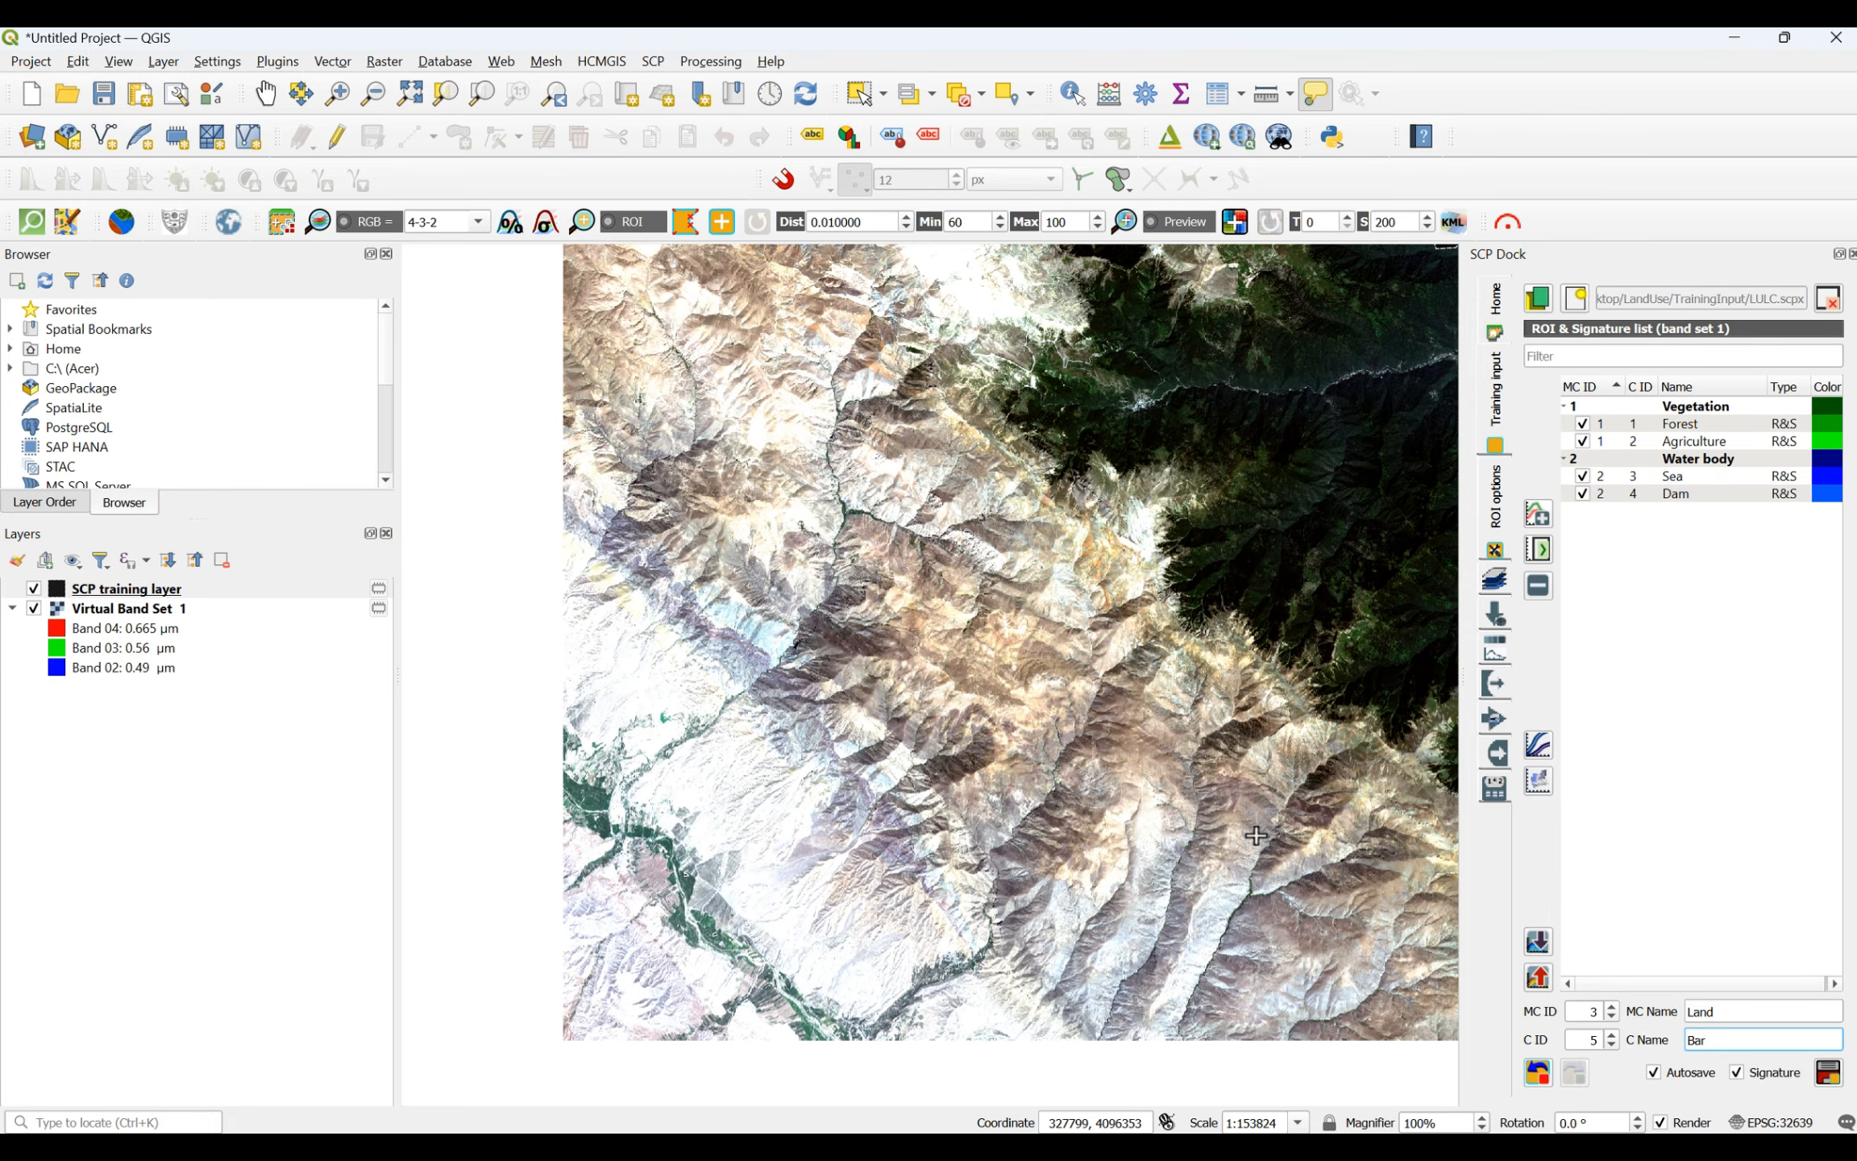
- Draw a four-sided Bar training ROI on the pale foothills northeast of the green river valley in the scene's southwest corner
click(686, 226)
scroll(712, 846, up, 2)
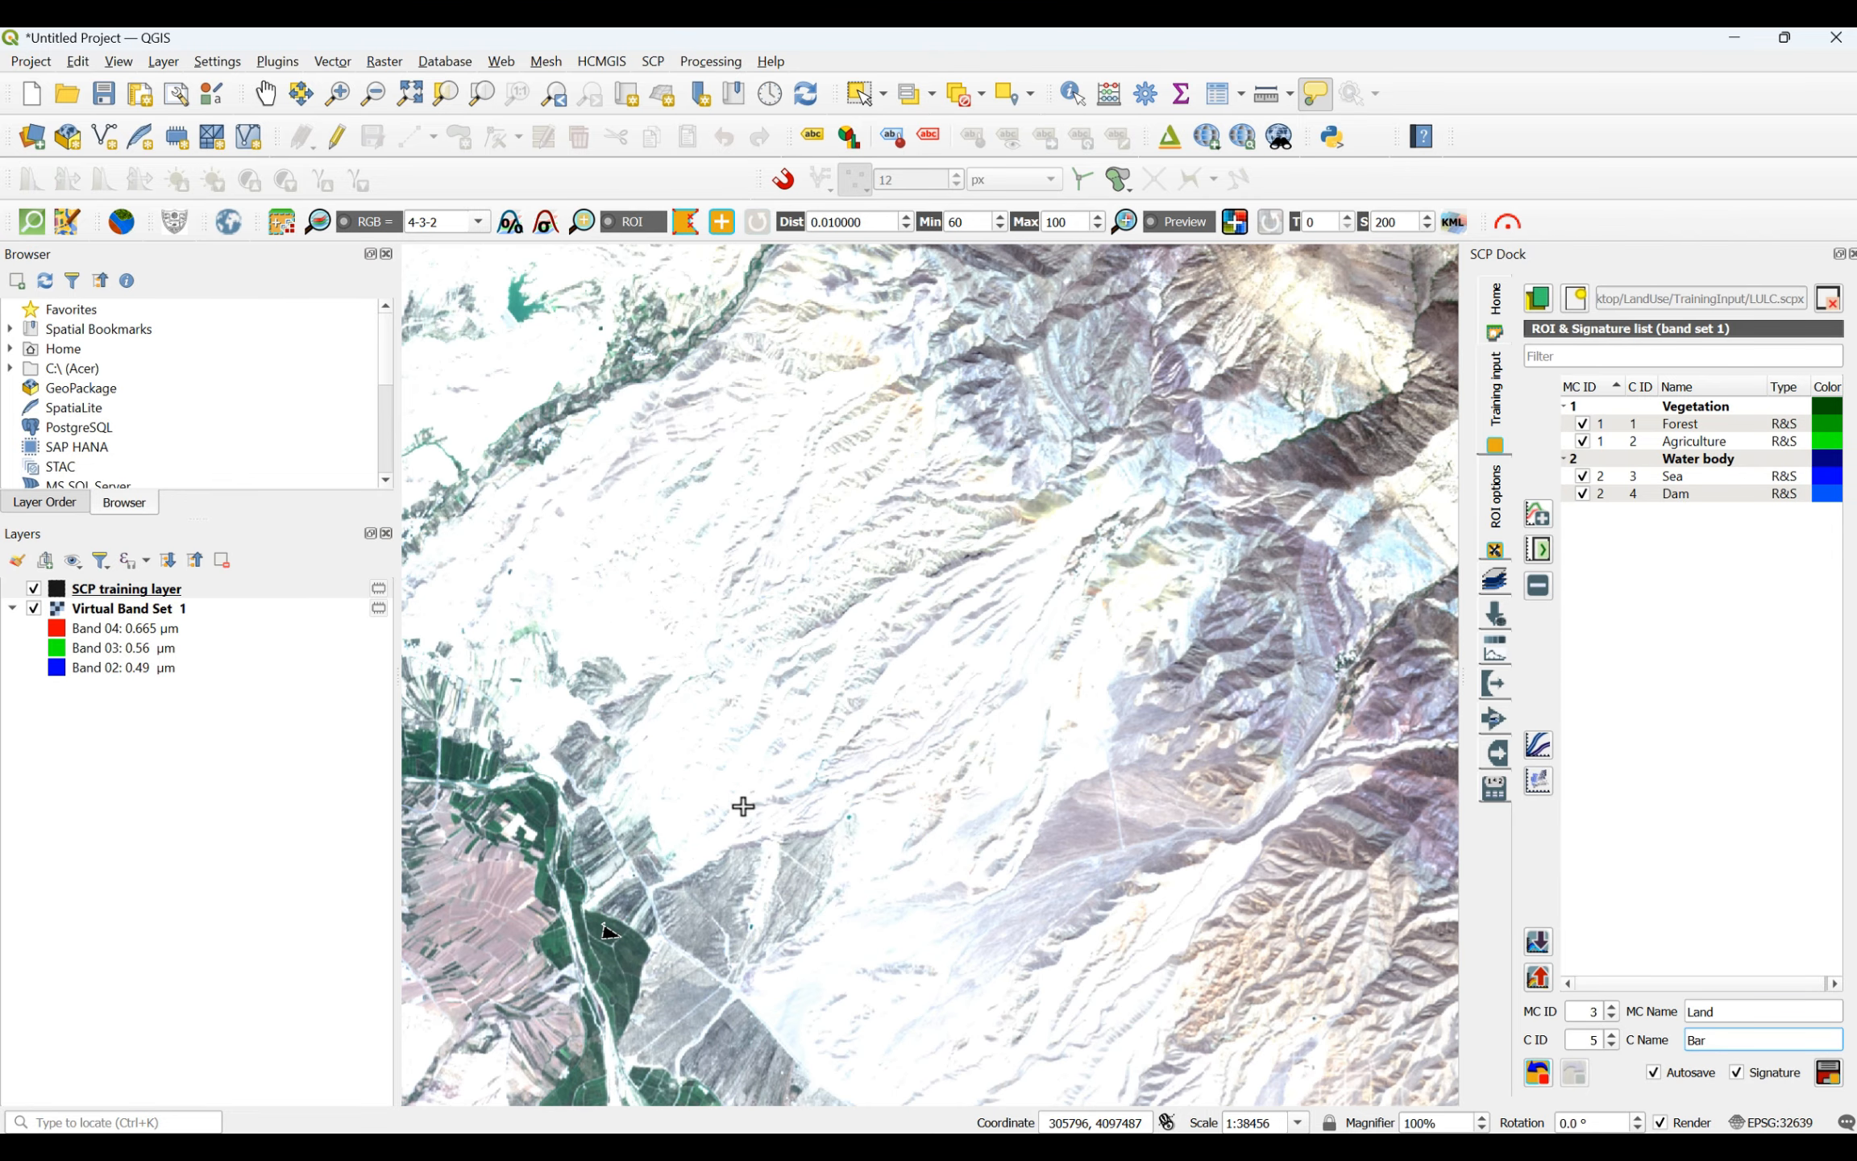
click(812, 663)
click(886, 645)
click(913, 713)
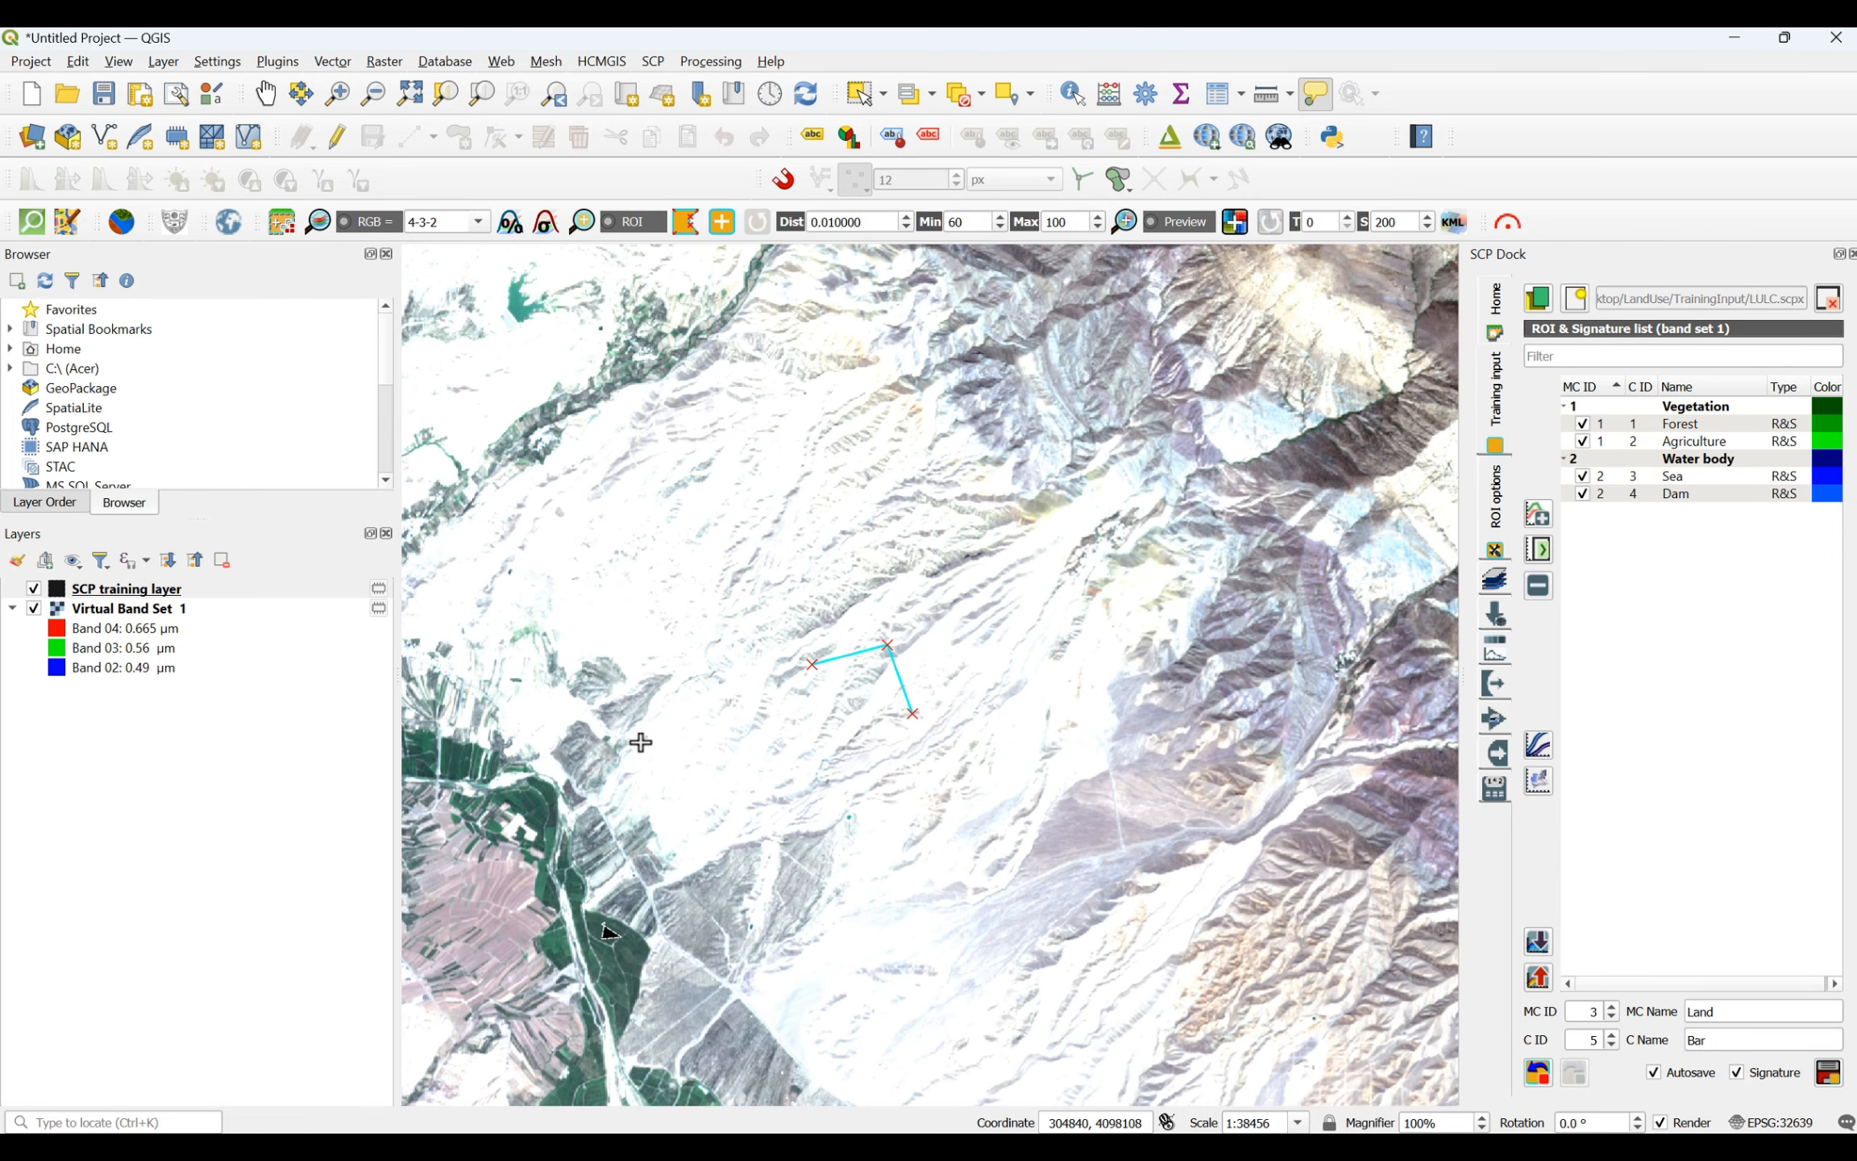
click(645, 740)
right_click(806, 664)
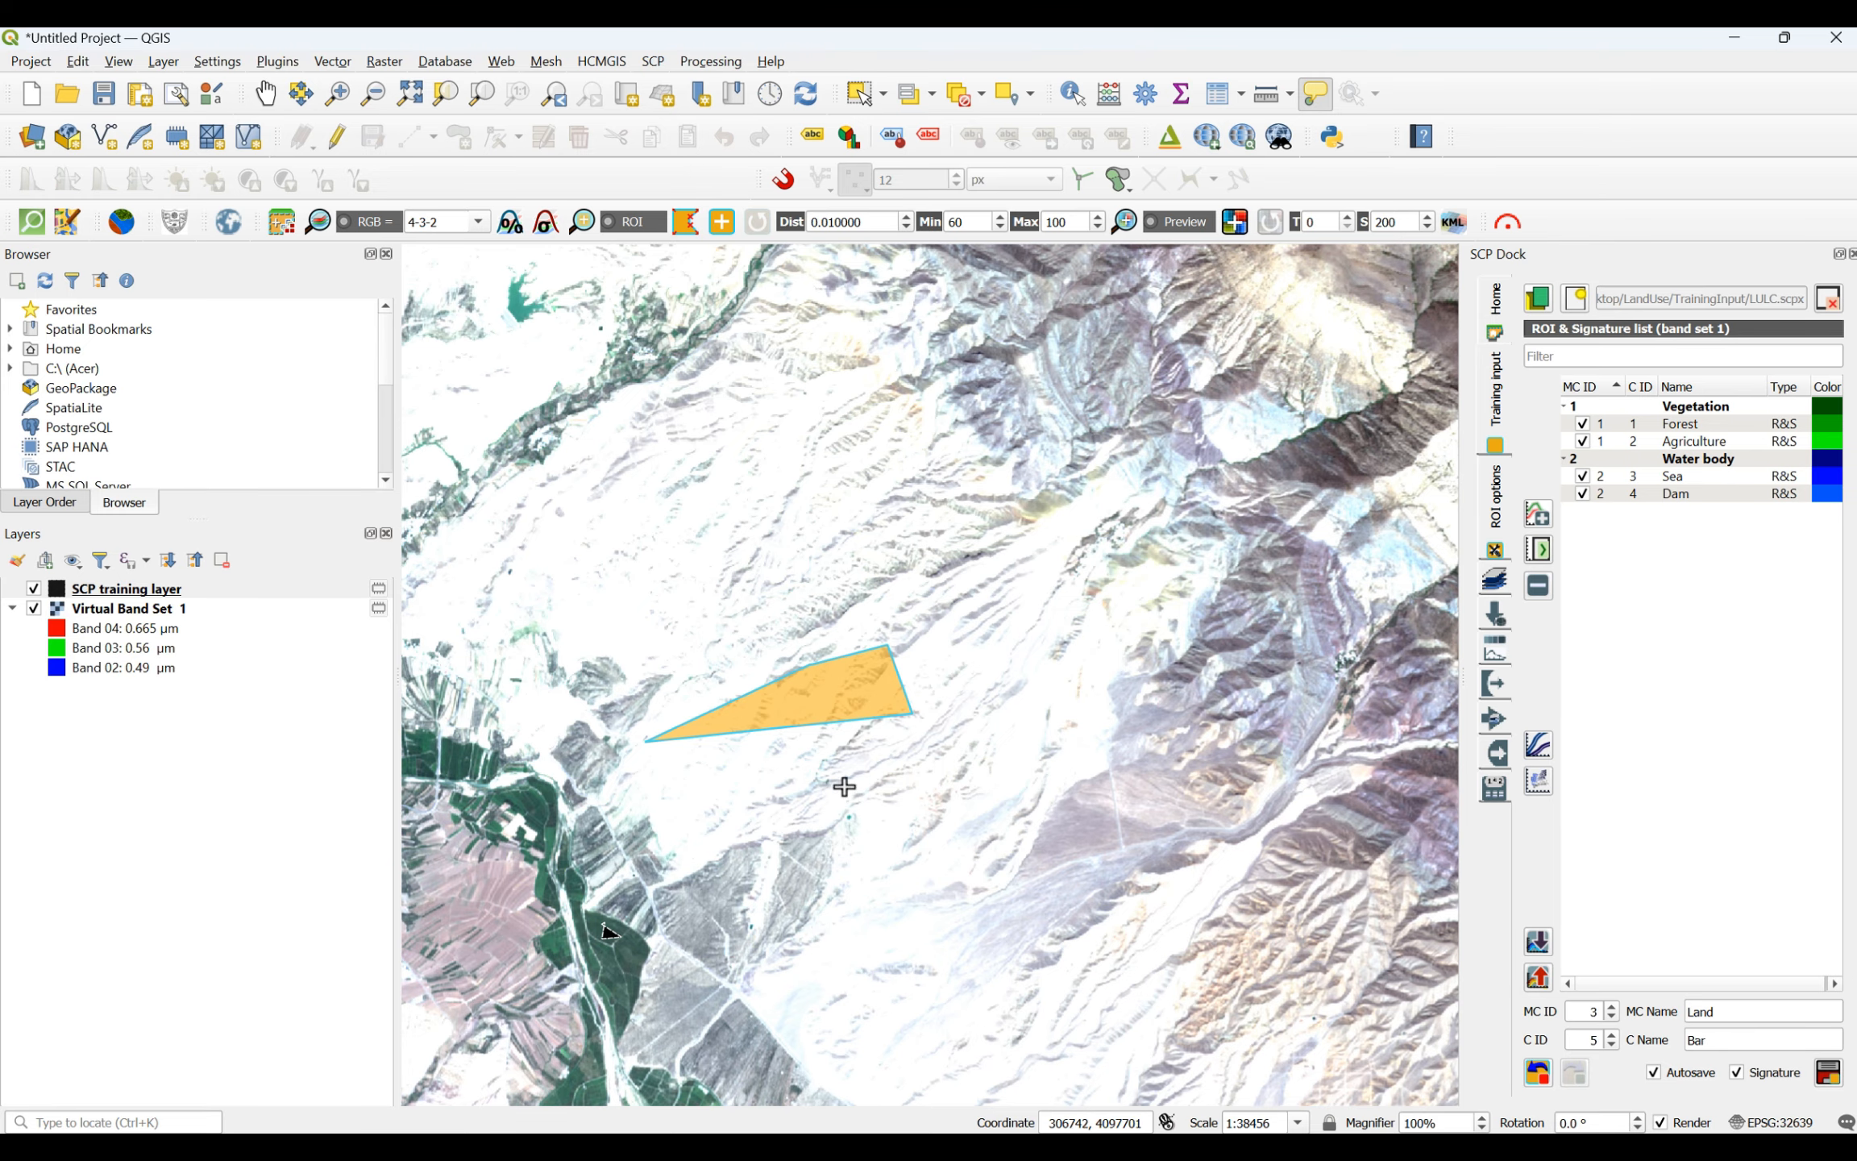
- Add a small four-sided Bar ROI on the brown mountain slopes north of the first polygon
scroll(844, 787, down, 2)
scroll(869, 483, up, 2)
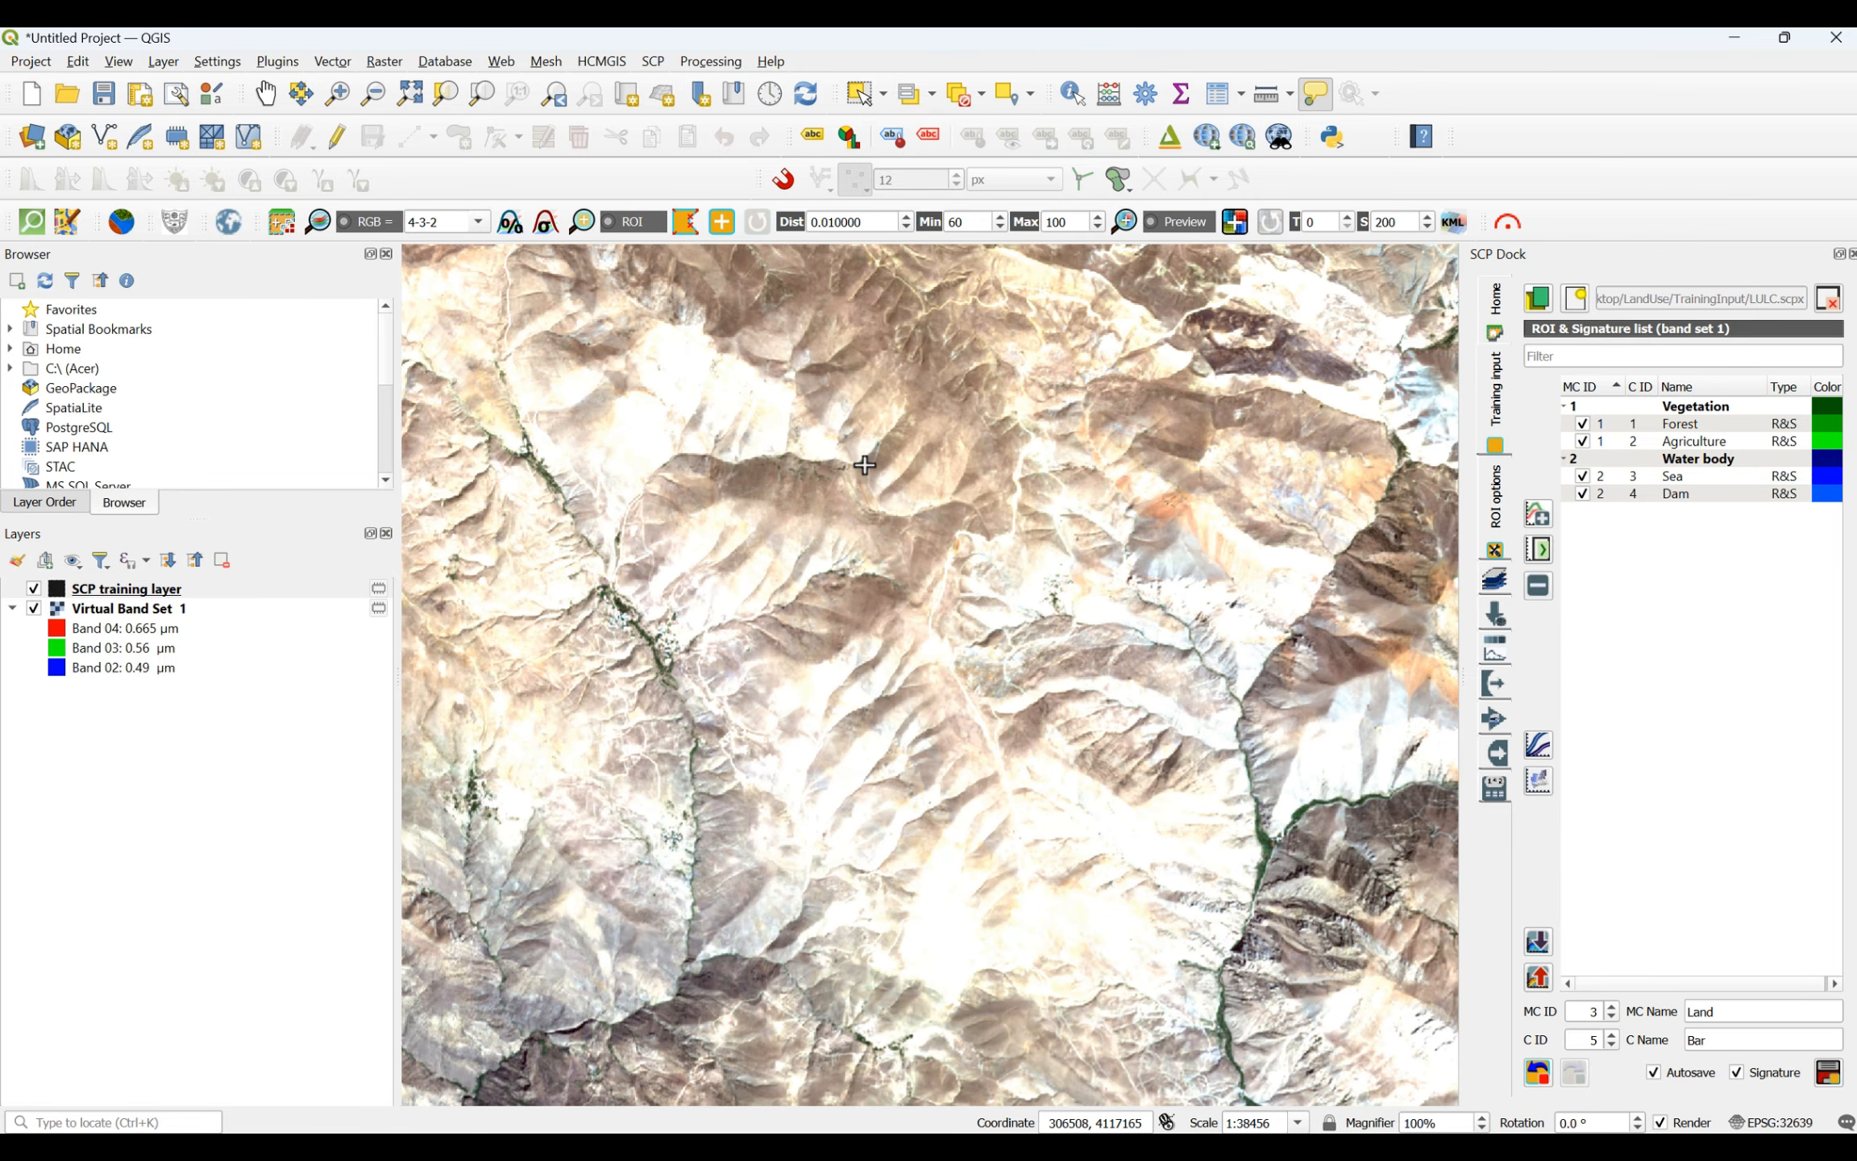
click(761, 529)
click(837, 512)
click(853, 553)
click(732, 589)
right_click(759, 530)
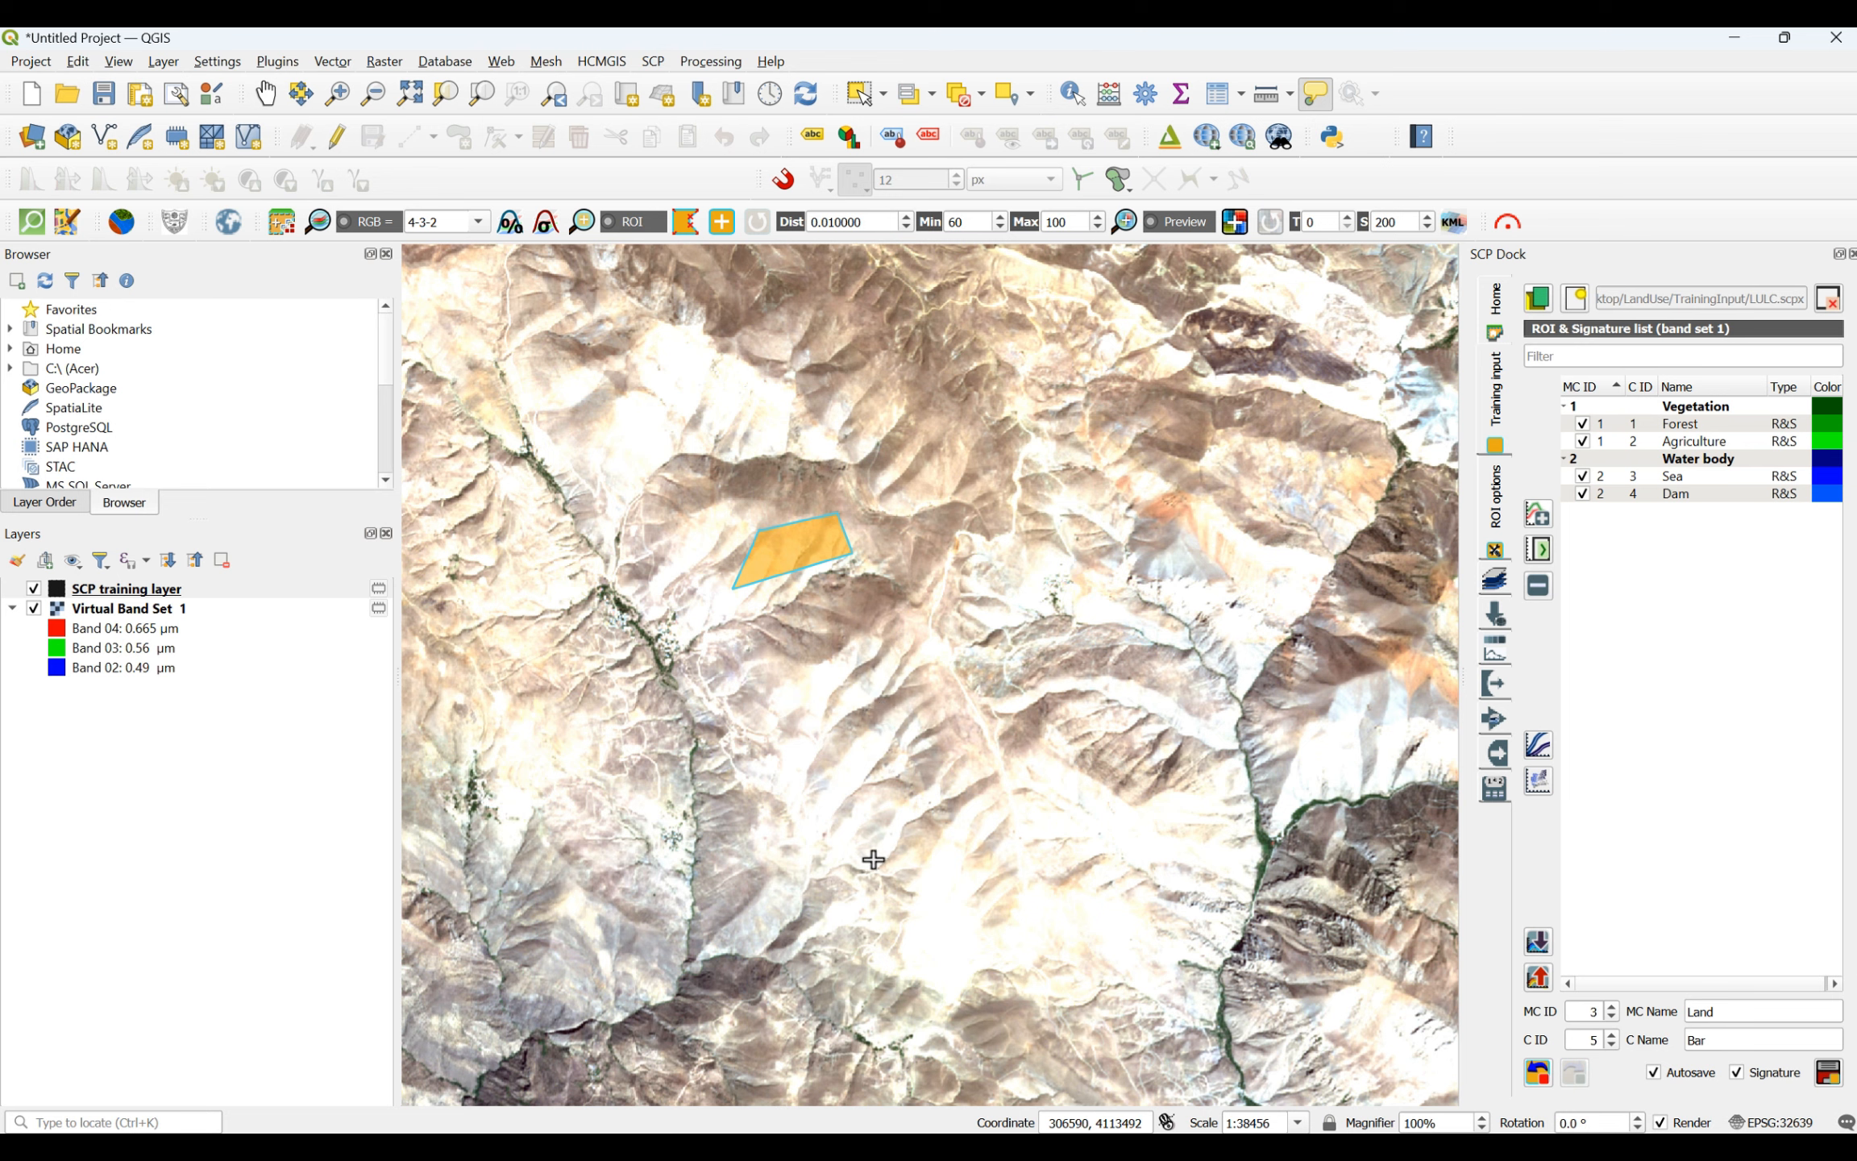
- Add another four-sided Bar ROI on the lighter ridges just southeast of the previous polygon
click(859, 811)
click(971, 784)
click(982, 858)
click(836, 877)
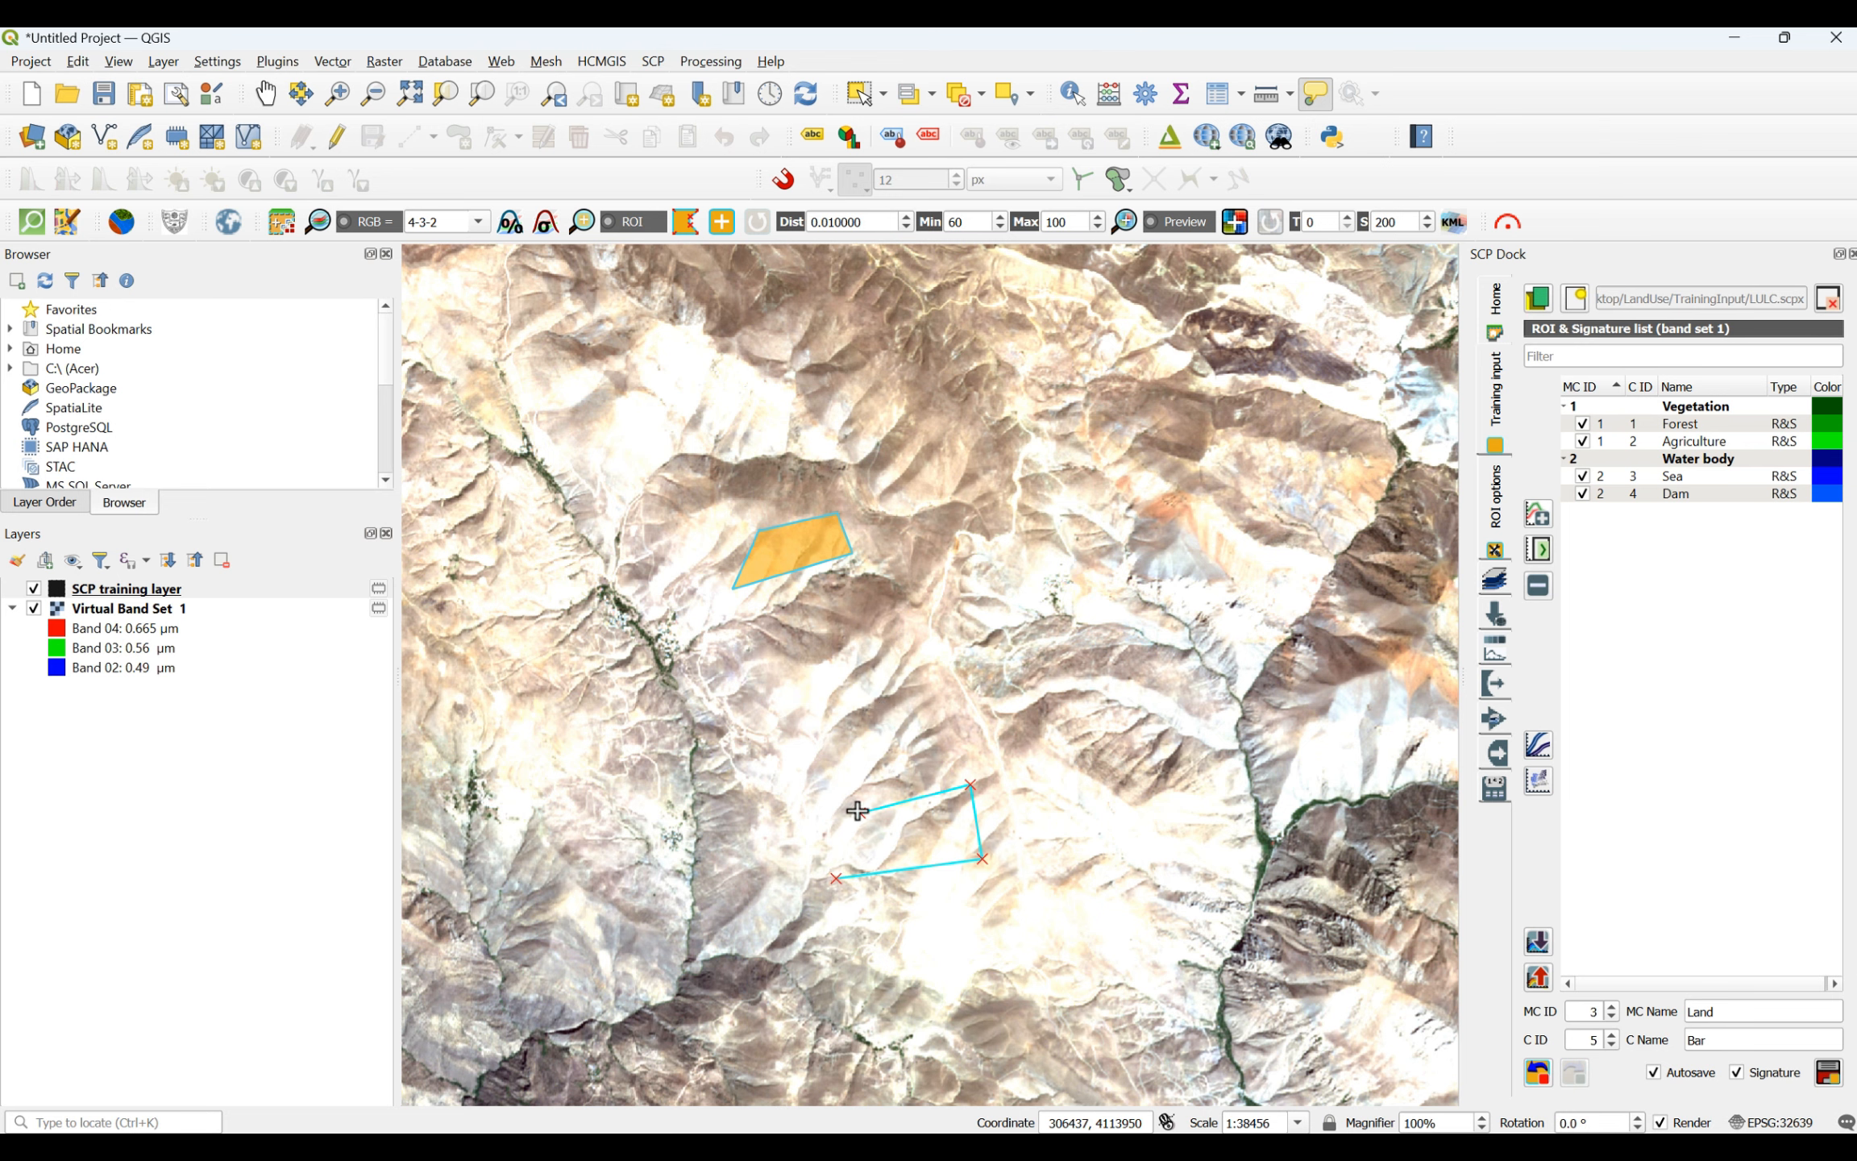
right_click(857, 810)
- Draw a larger four-sided Bar ROI on the greyish-brown slopes south of the narrow wooded valley near the western edge
scroll(859, 816, down, 3)
scroll(798, 863, up, 3)
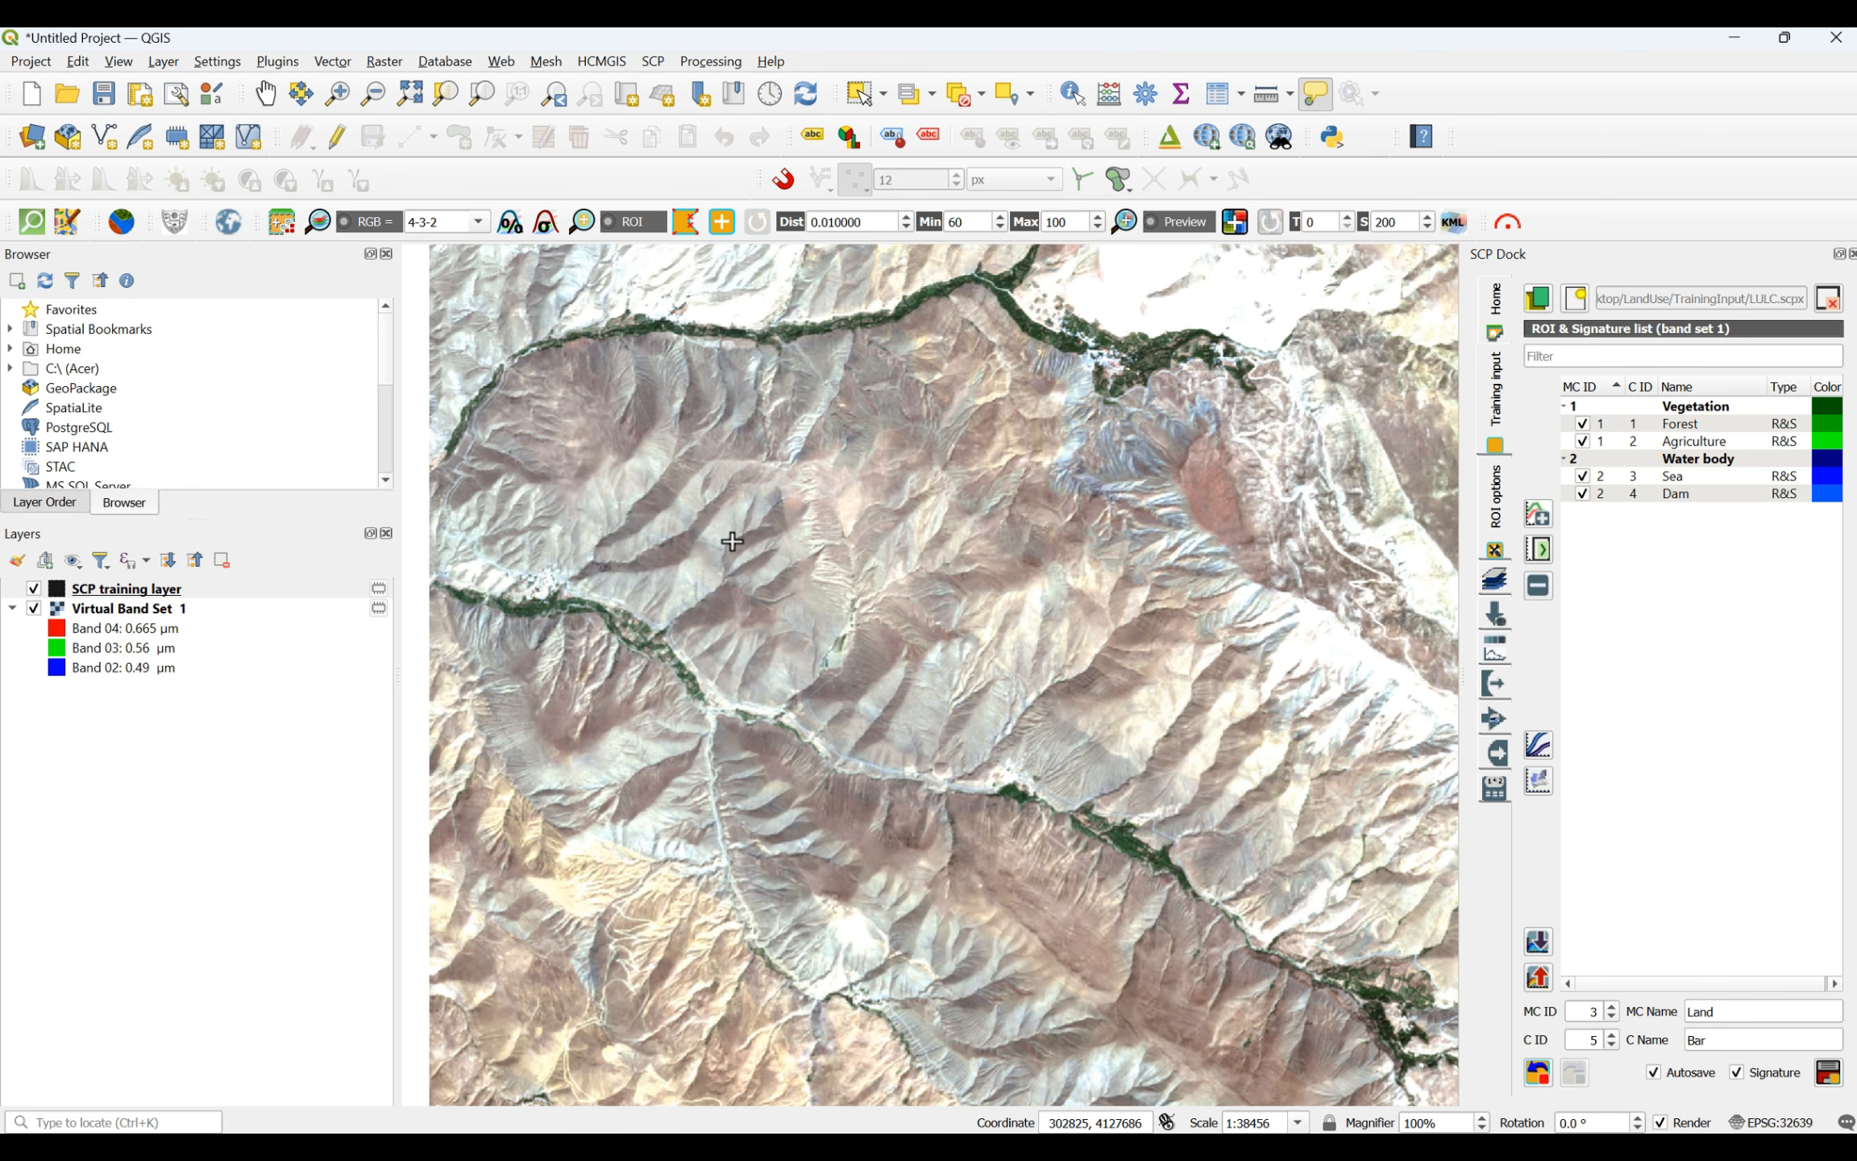
click(817, 437)
click(933, 430)
click(981, 586)
click(773, 616)
right_click(817, 442)
- Add a triangular Bar ROI on the bright bare slope north of the wooded valley
scroll(817, 451, down, 3)
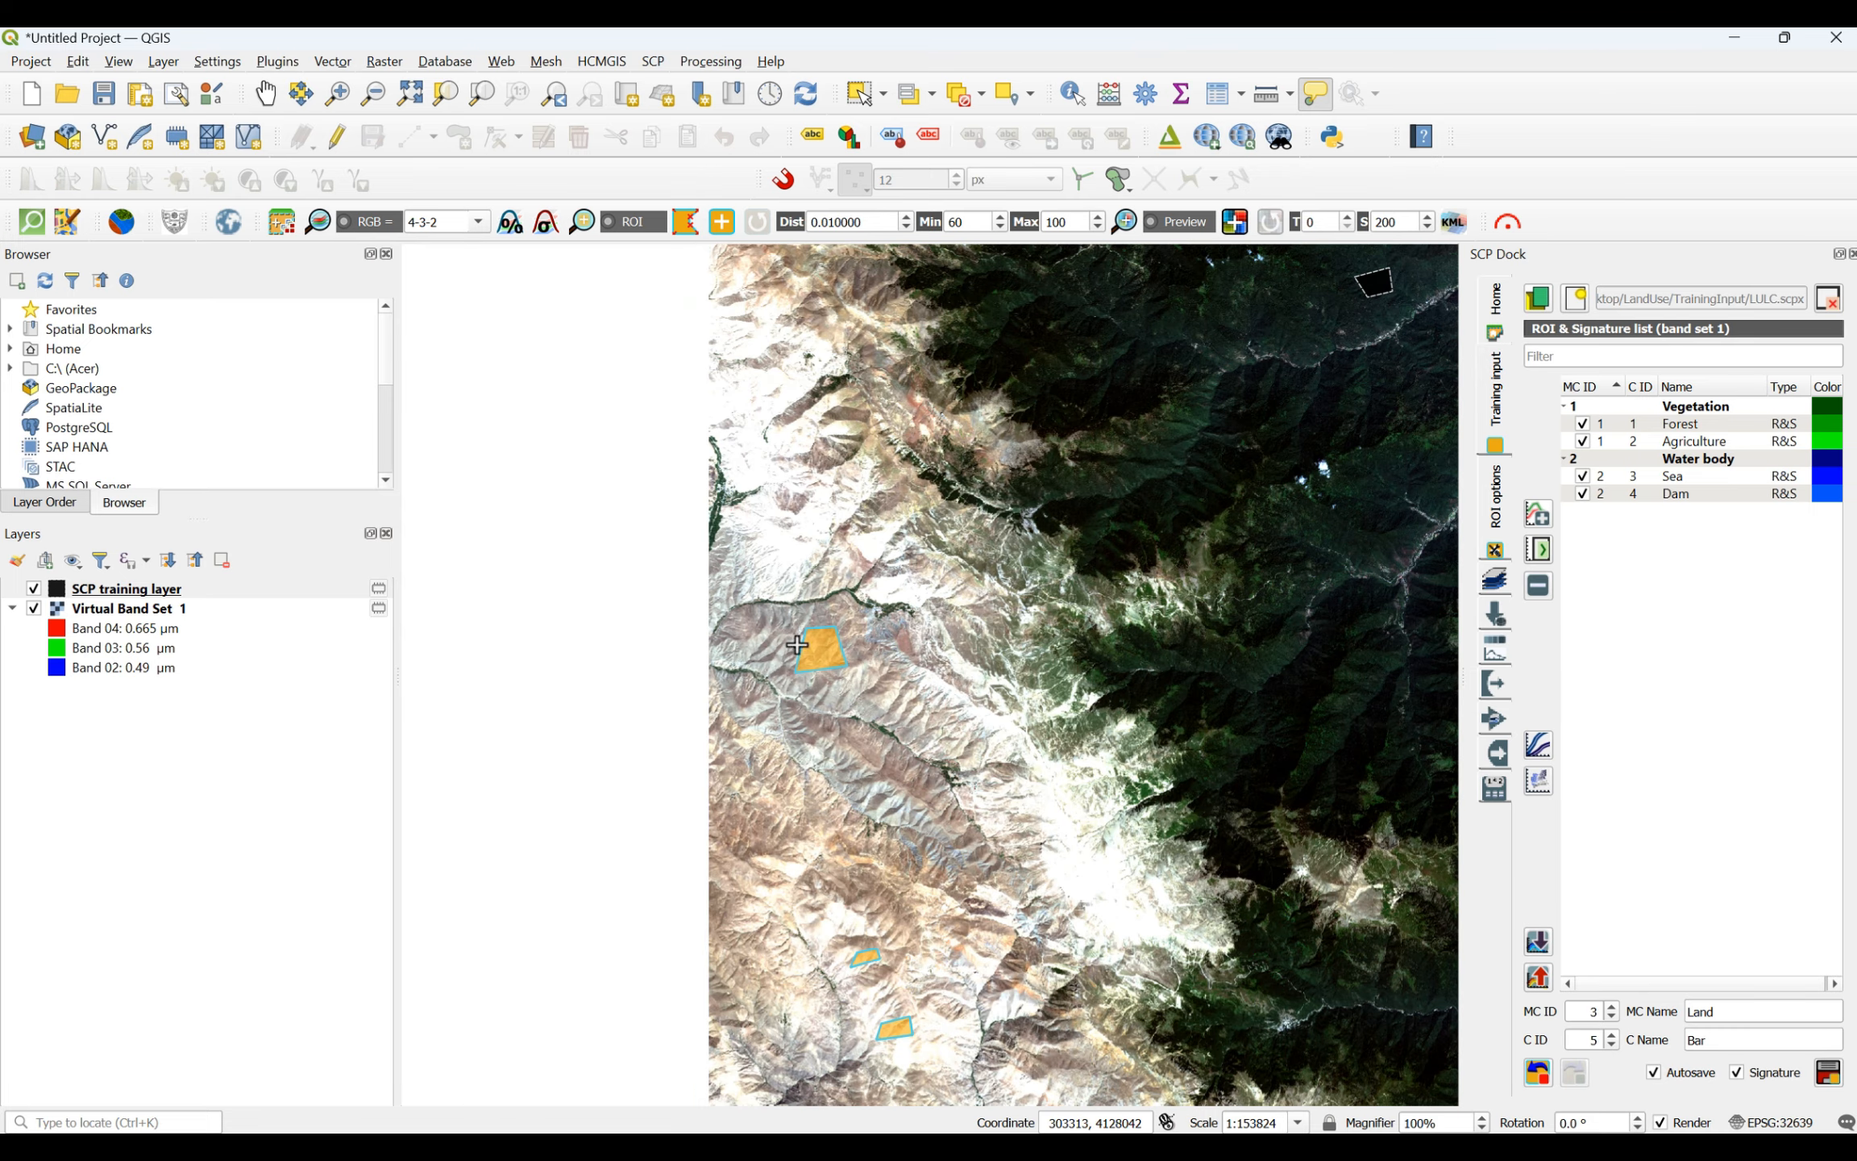
scroll(758, 476, up, 3)
click(666, 554)
click(722, 625)
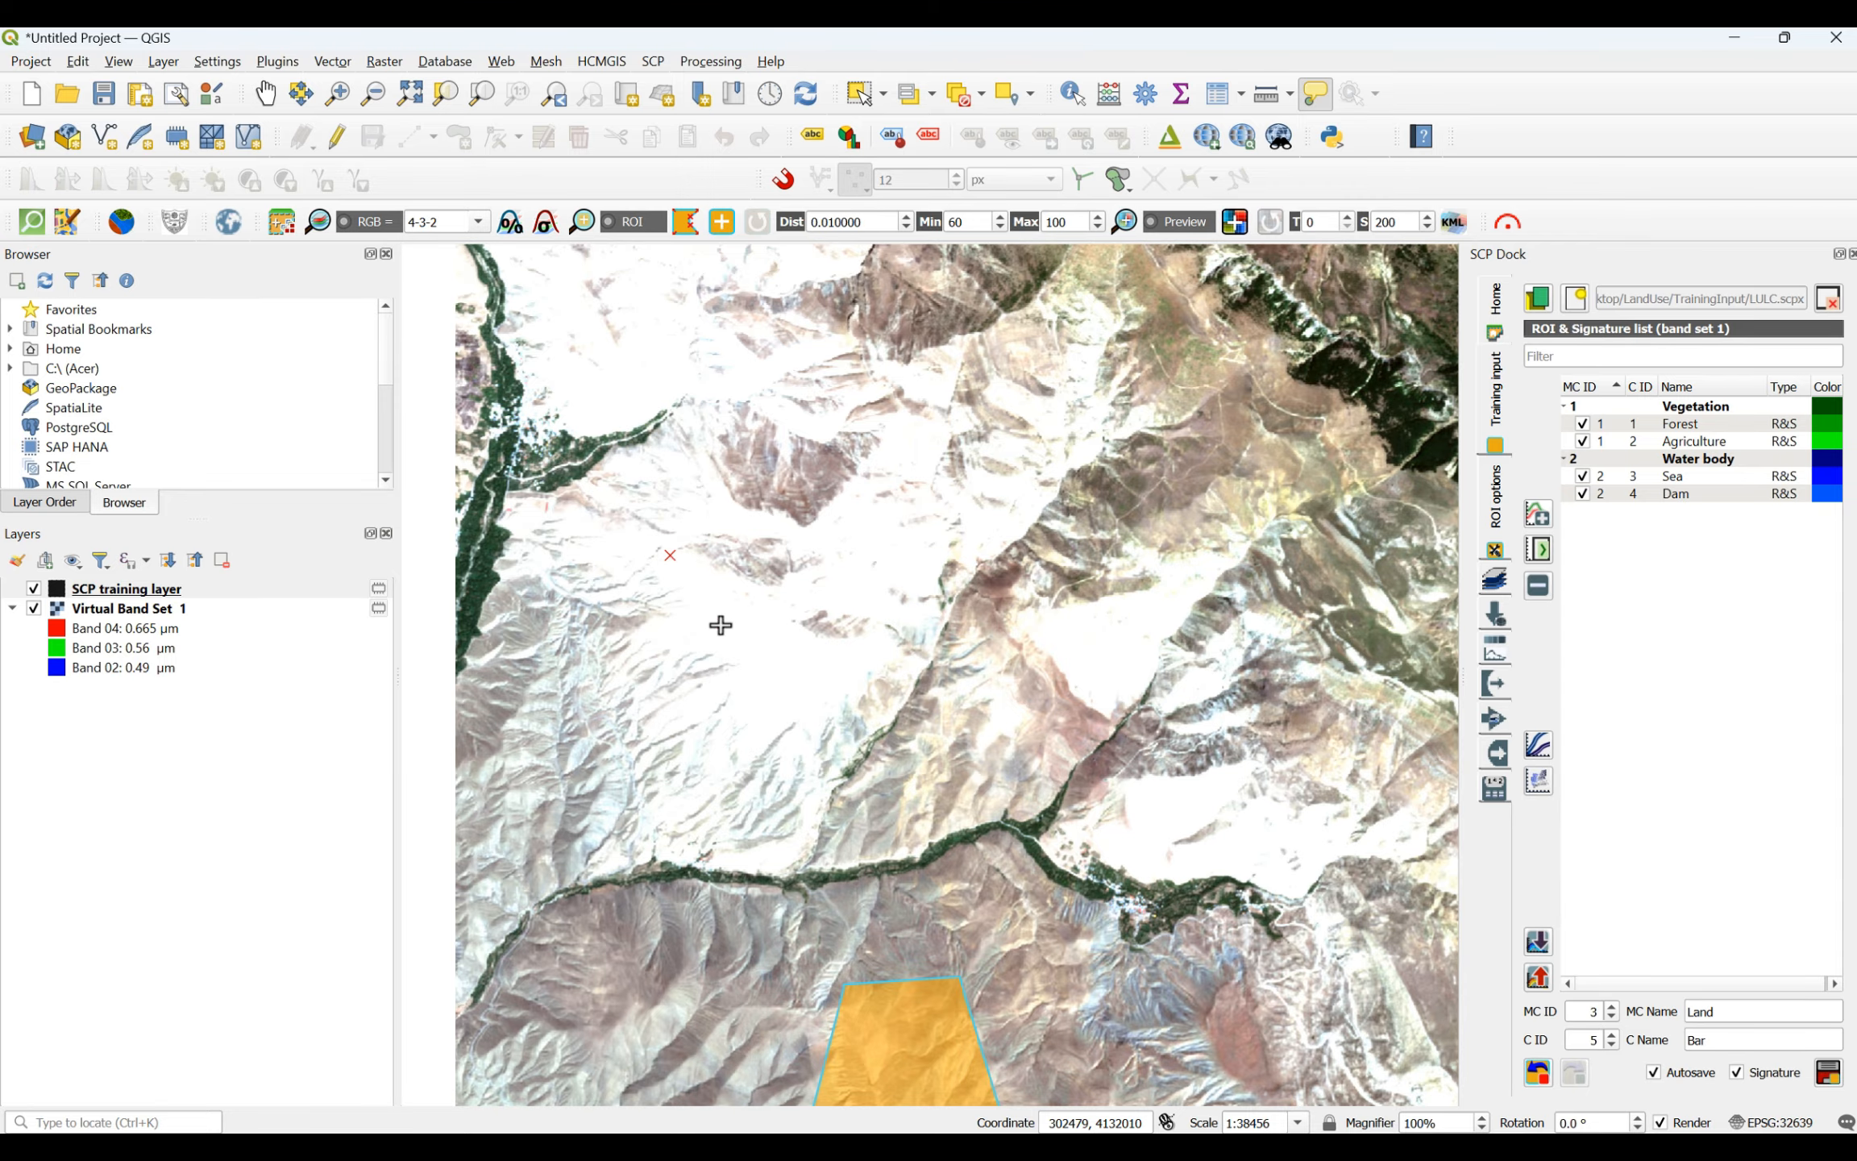
click(635, 662)
right_click(663, 555)
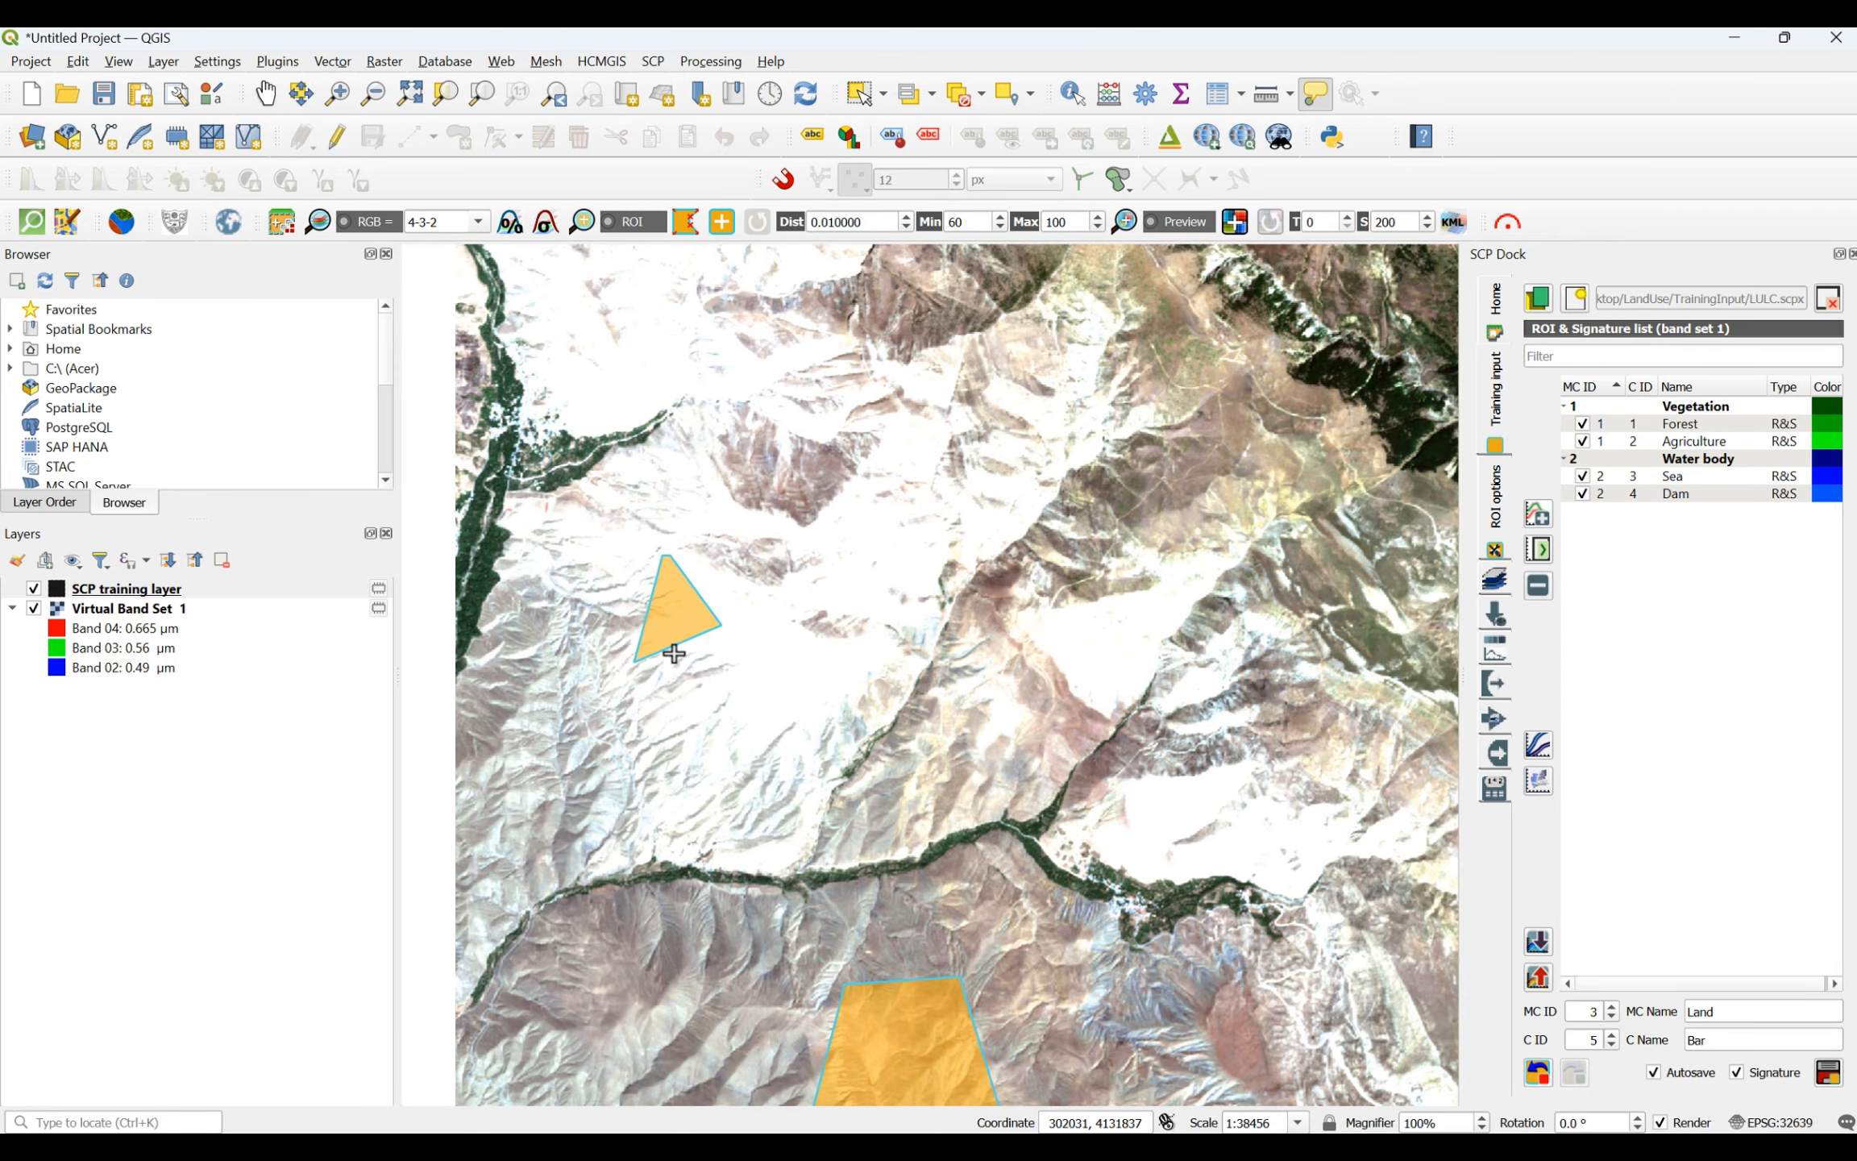
- Add a small triangular Bar ROI on bare ground farther north along the scene's western edge
scroll(673, 556, down, 3)
scroll(657, 609, up, 2)
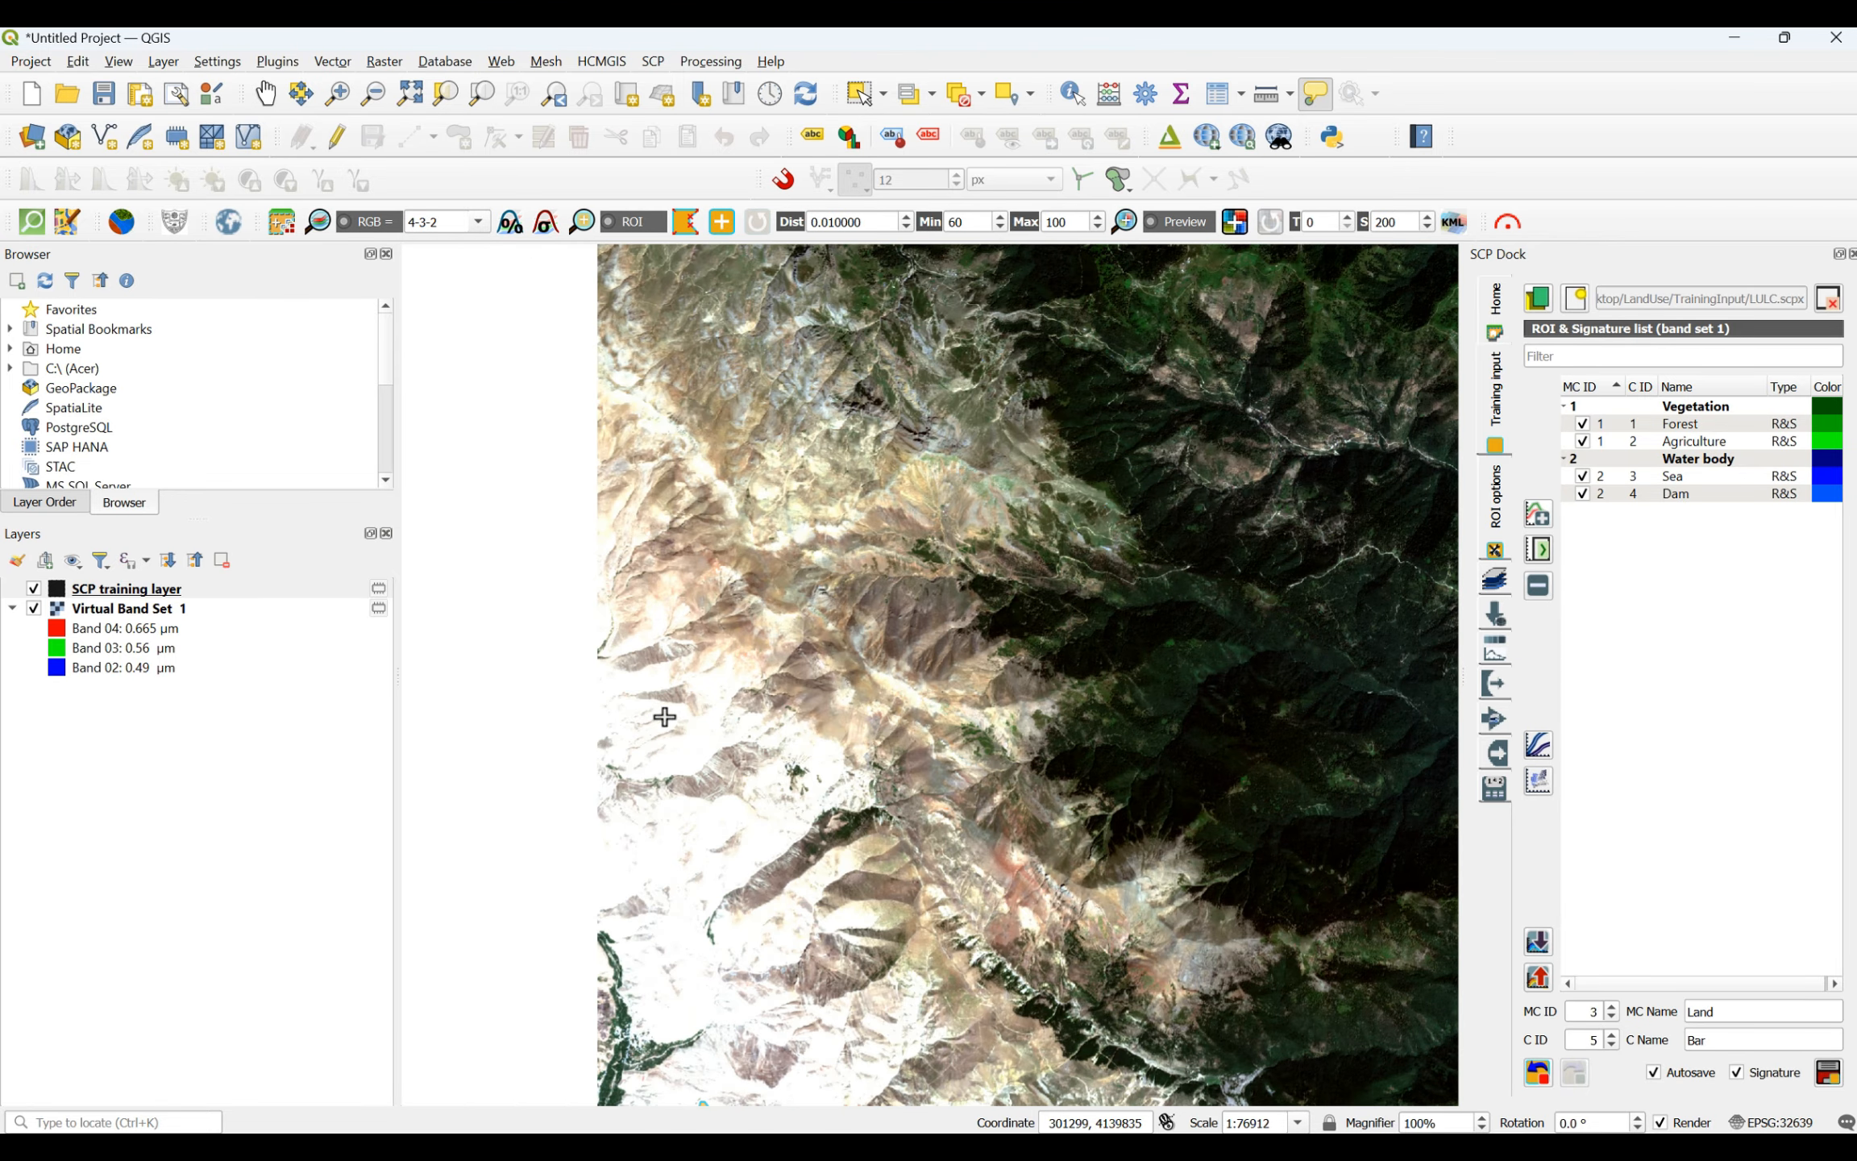
click(647, 699)
click(679, 733)
click(649, 746)
right_click(643, 708)
- Draw a large four-sided Bar ROI on the bare mountain slopes near the scene's southern edge, east of a narrow green valley
scroll(810, 694, down, 3)
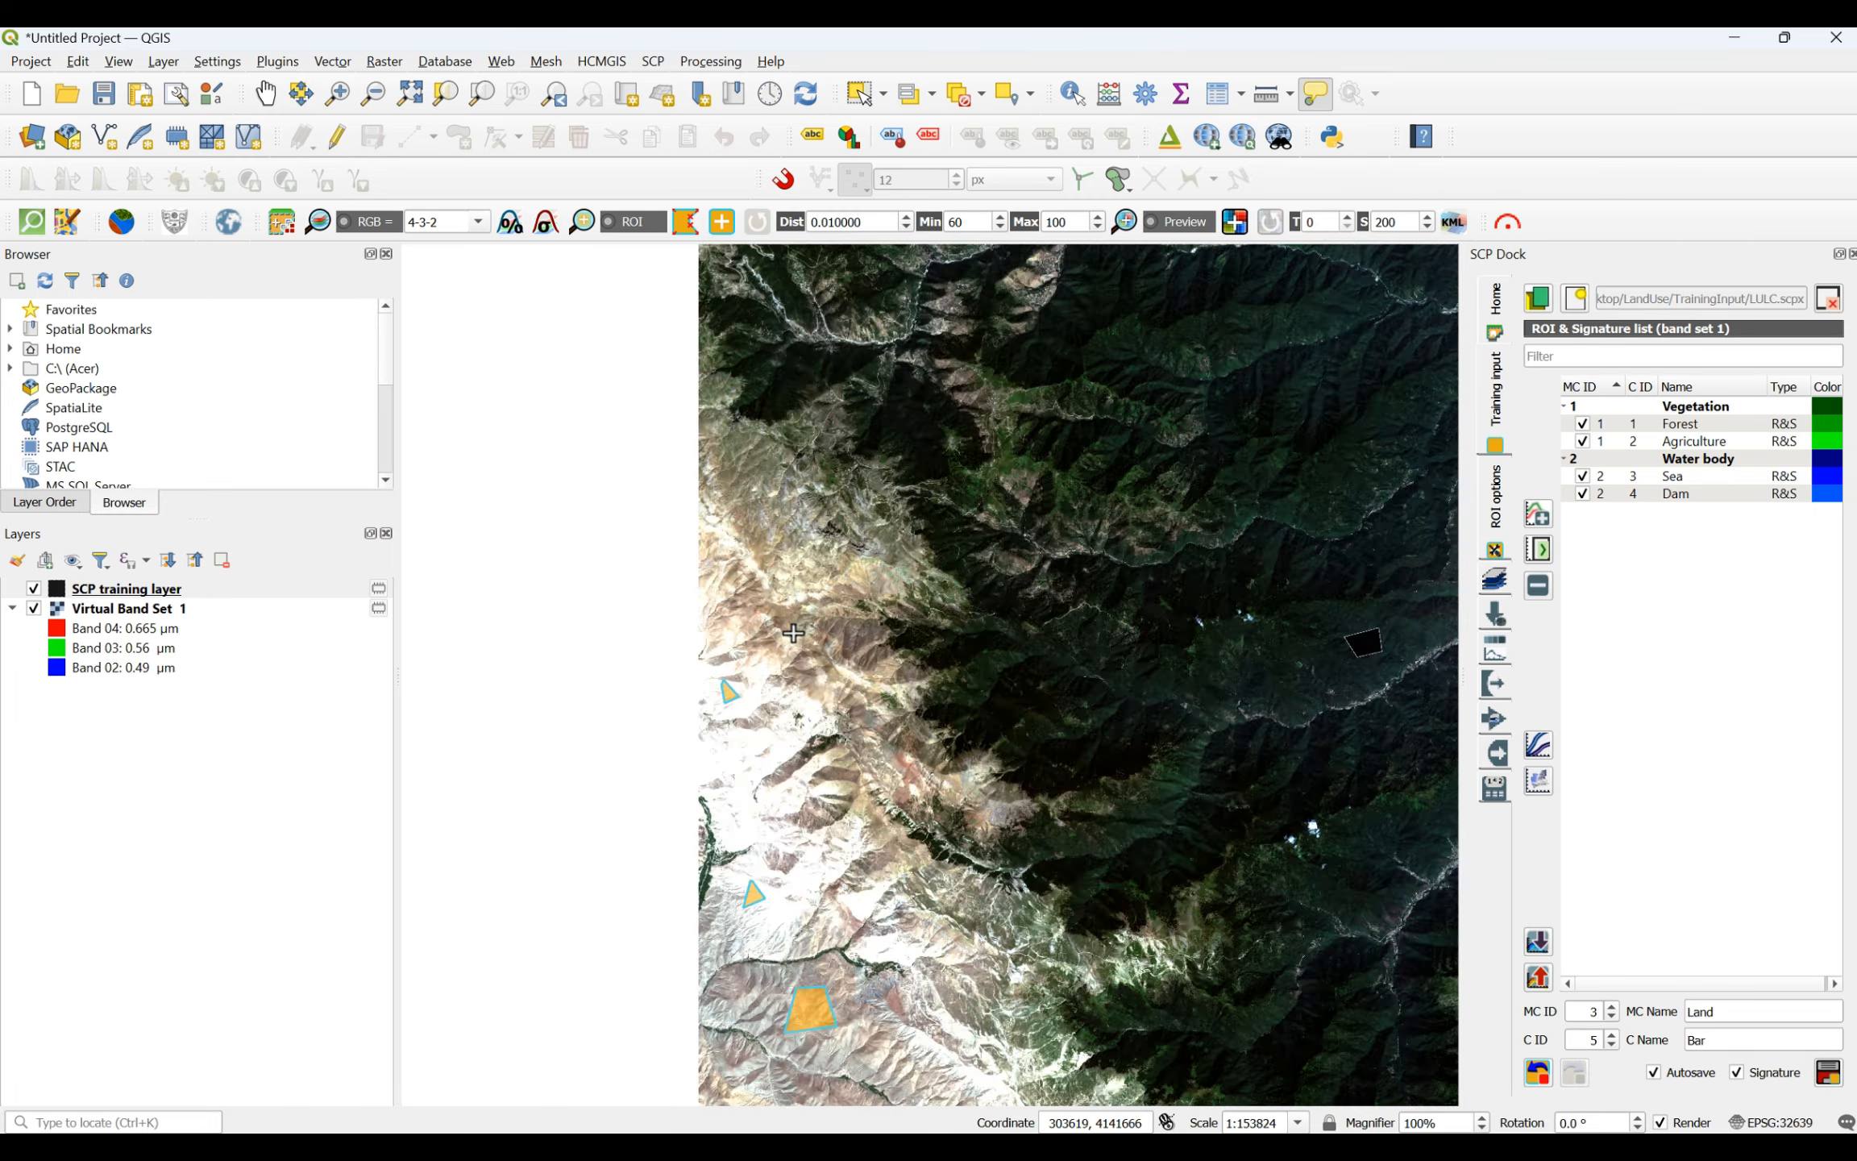
scroll(941, 963, up, 4)
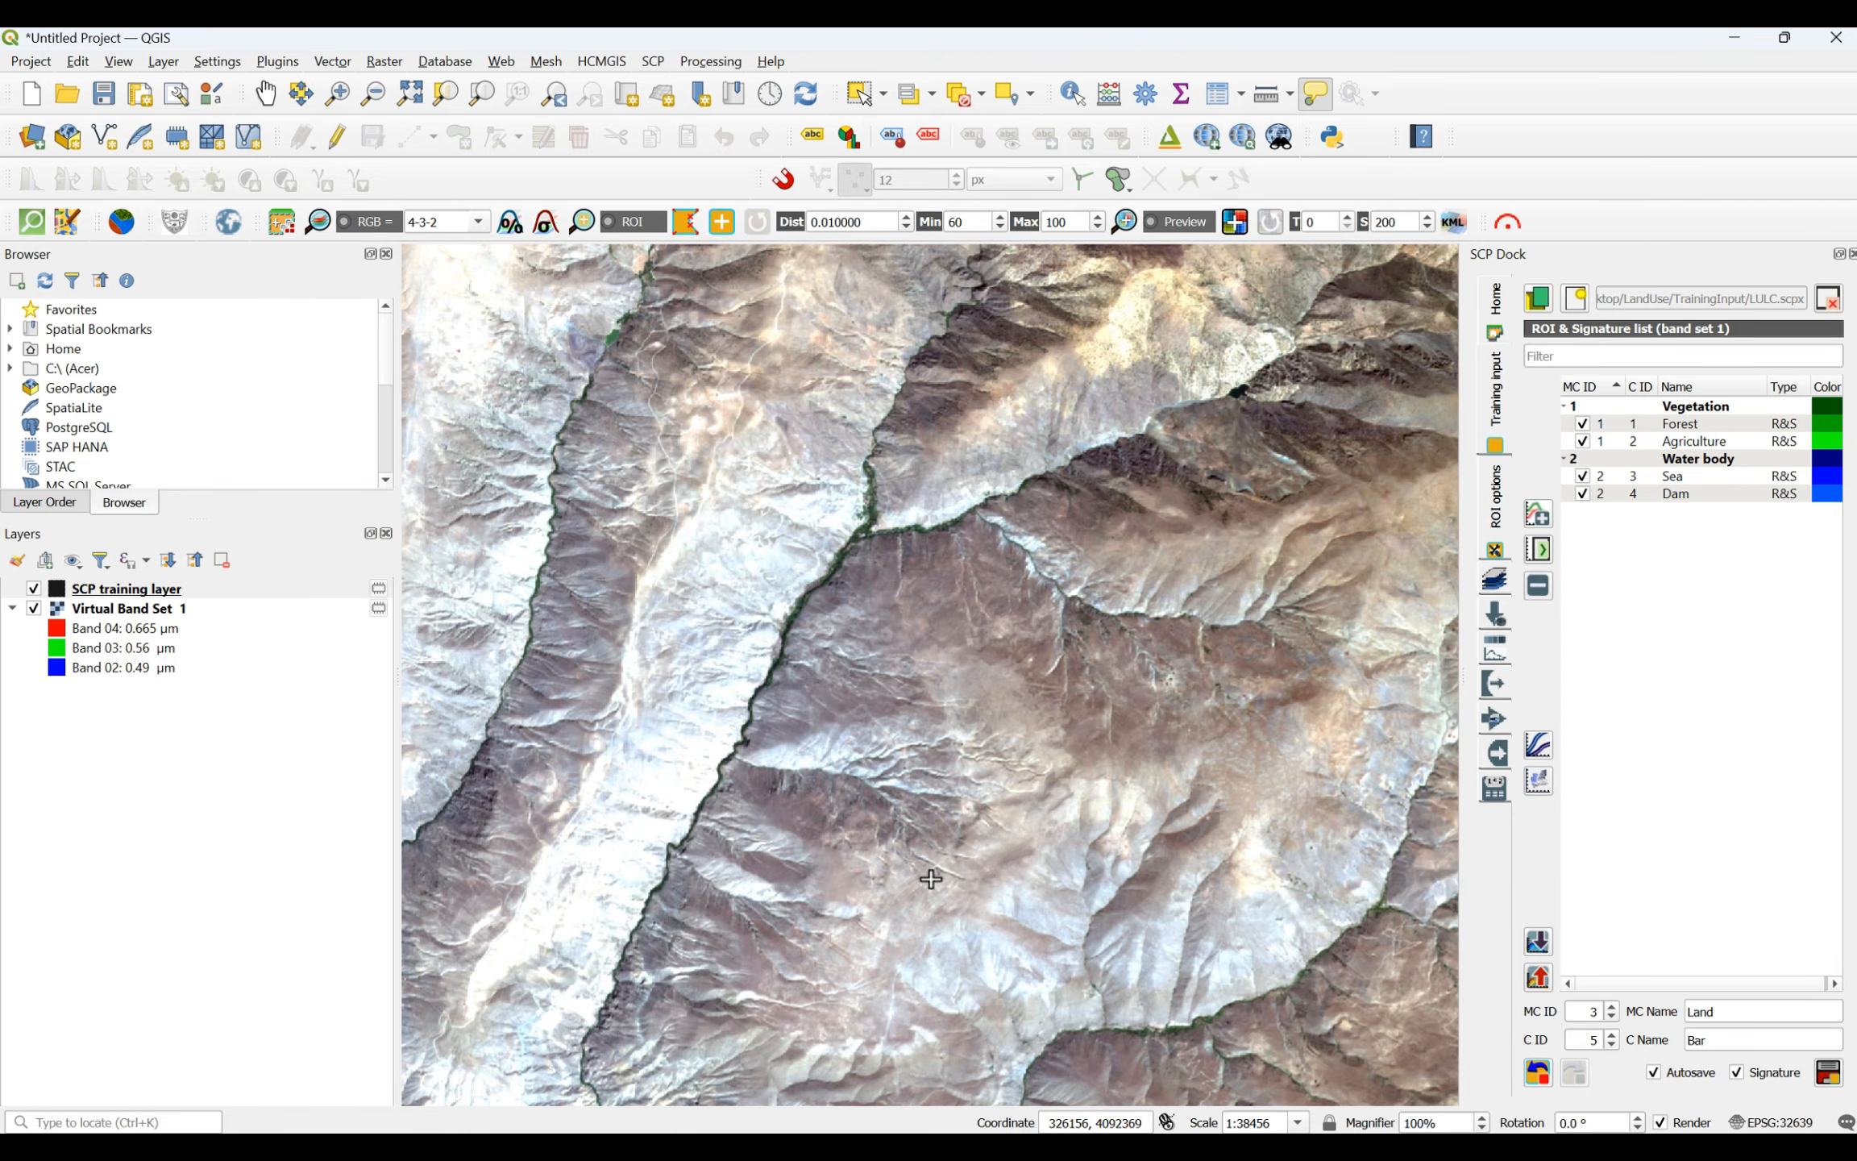
click(900, 636)
click(1162, 735)
click(1126, 864)
click(850, 926)
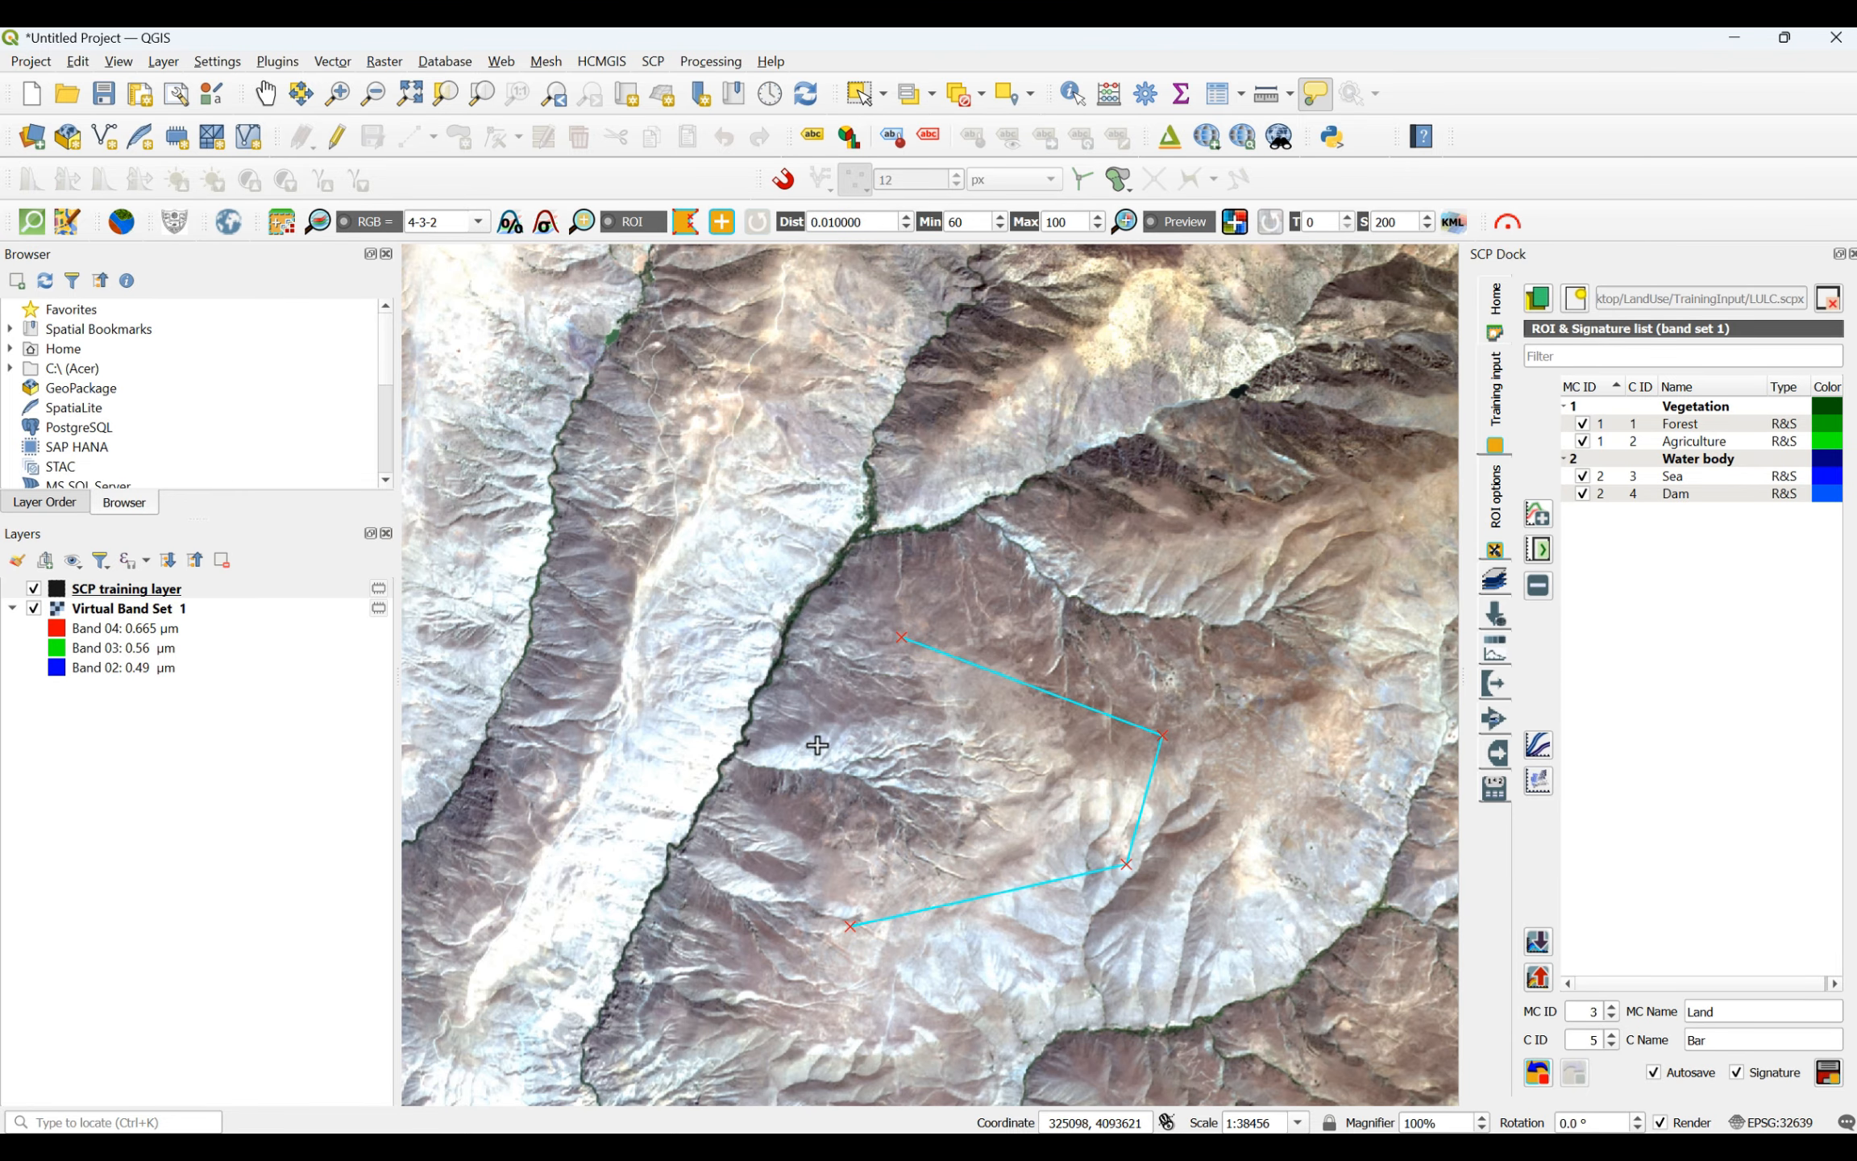
right_click(897, 642)
- Add a four-sided Bar ROI on the brown ridges northwest of the southern-edge polygon
scroll(846, 830, down, 2)
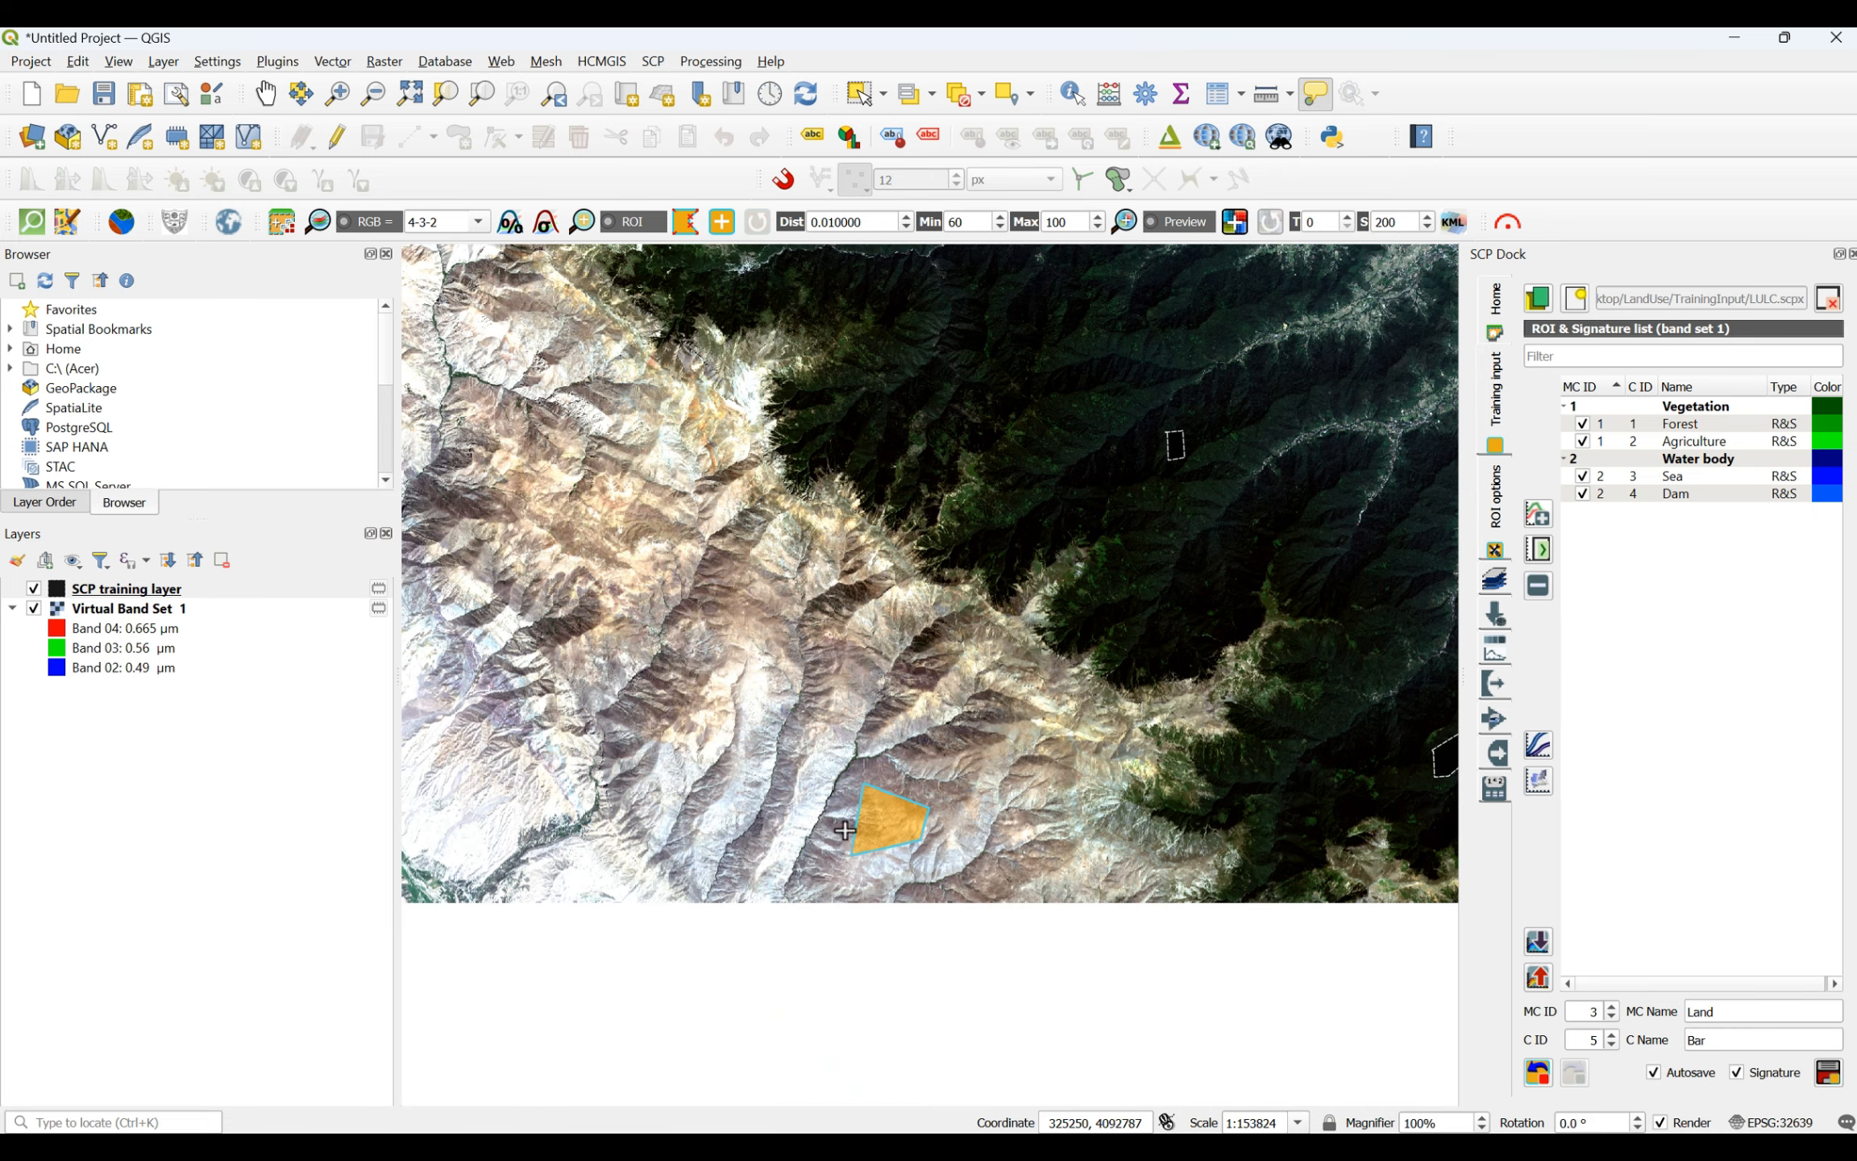
scroll(733, 601, up, 2)
click(713, 522)
click(815, 548)
click(786, 710)
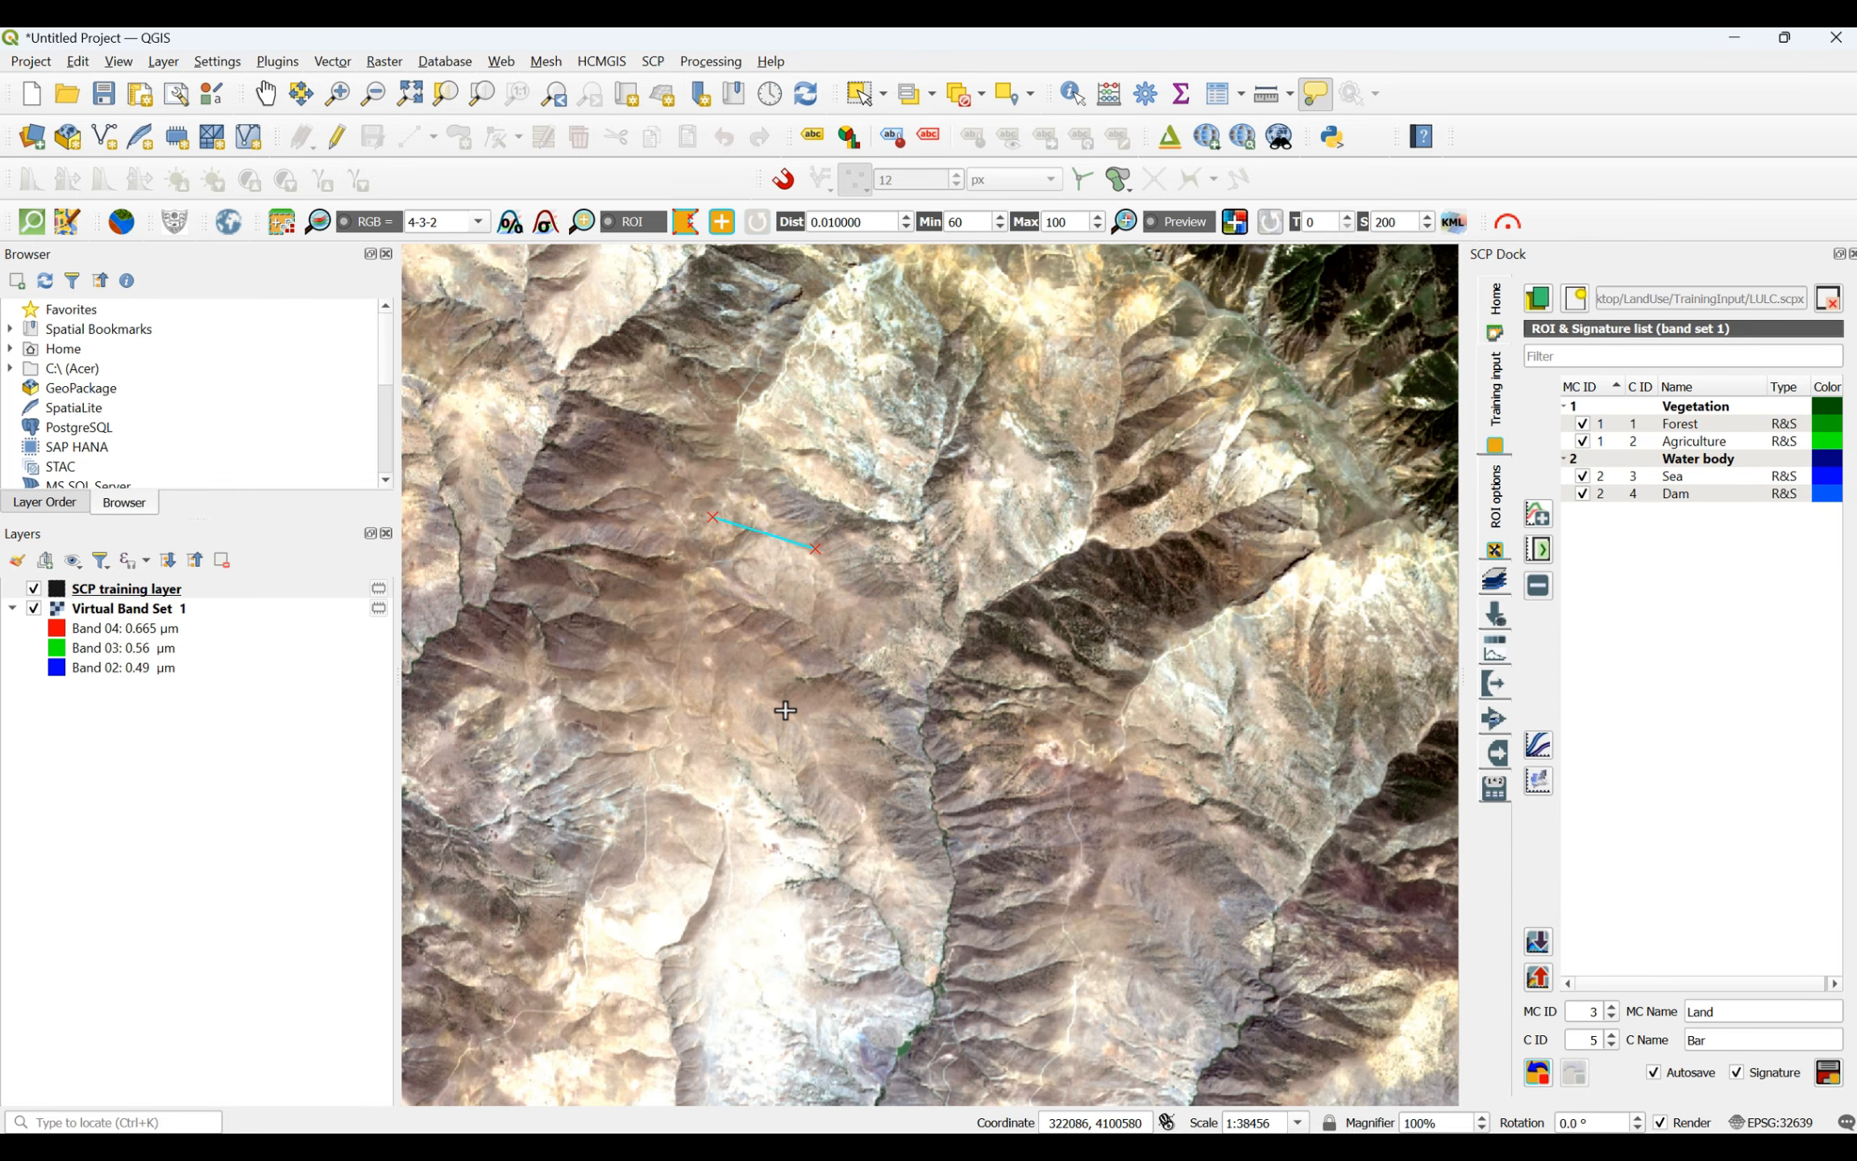
click(642, 719)
right_click(713, 518)
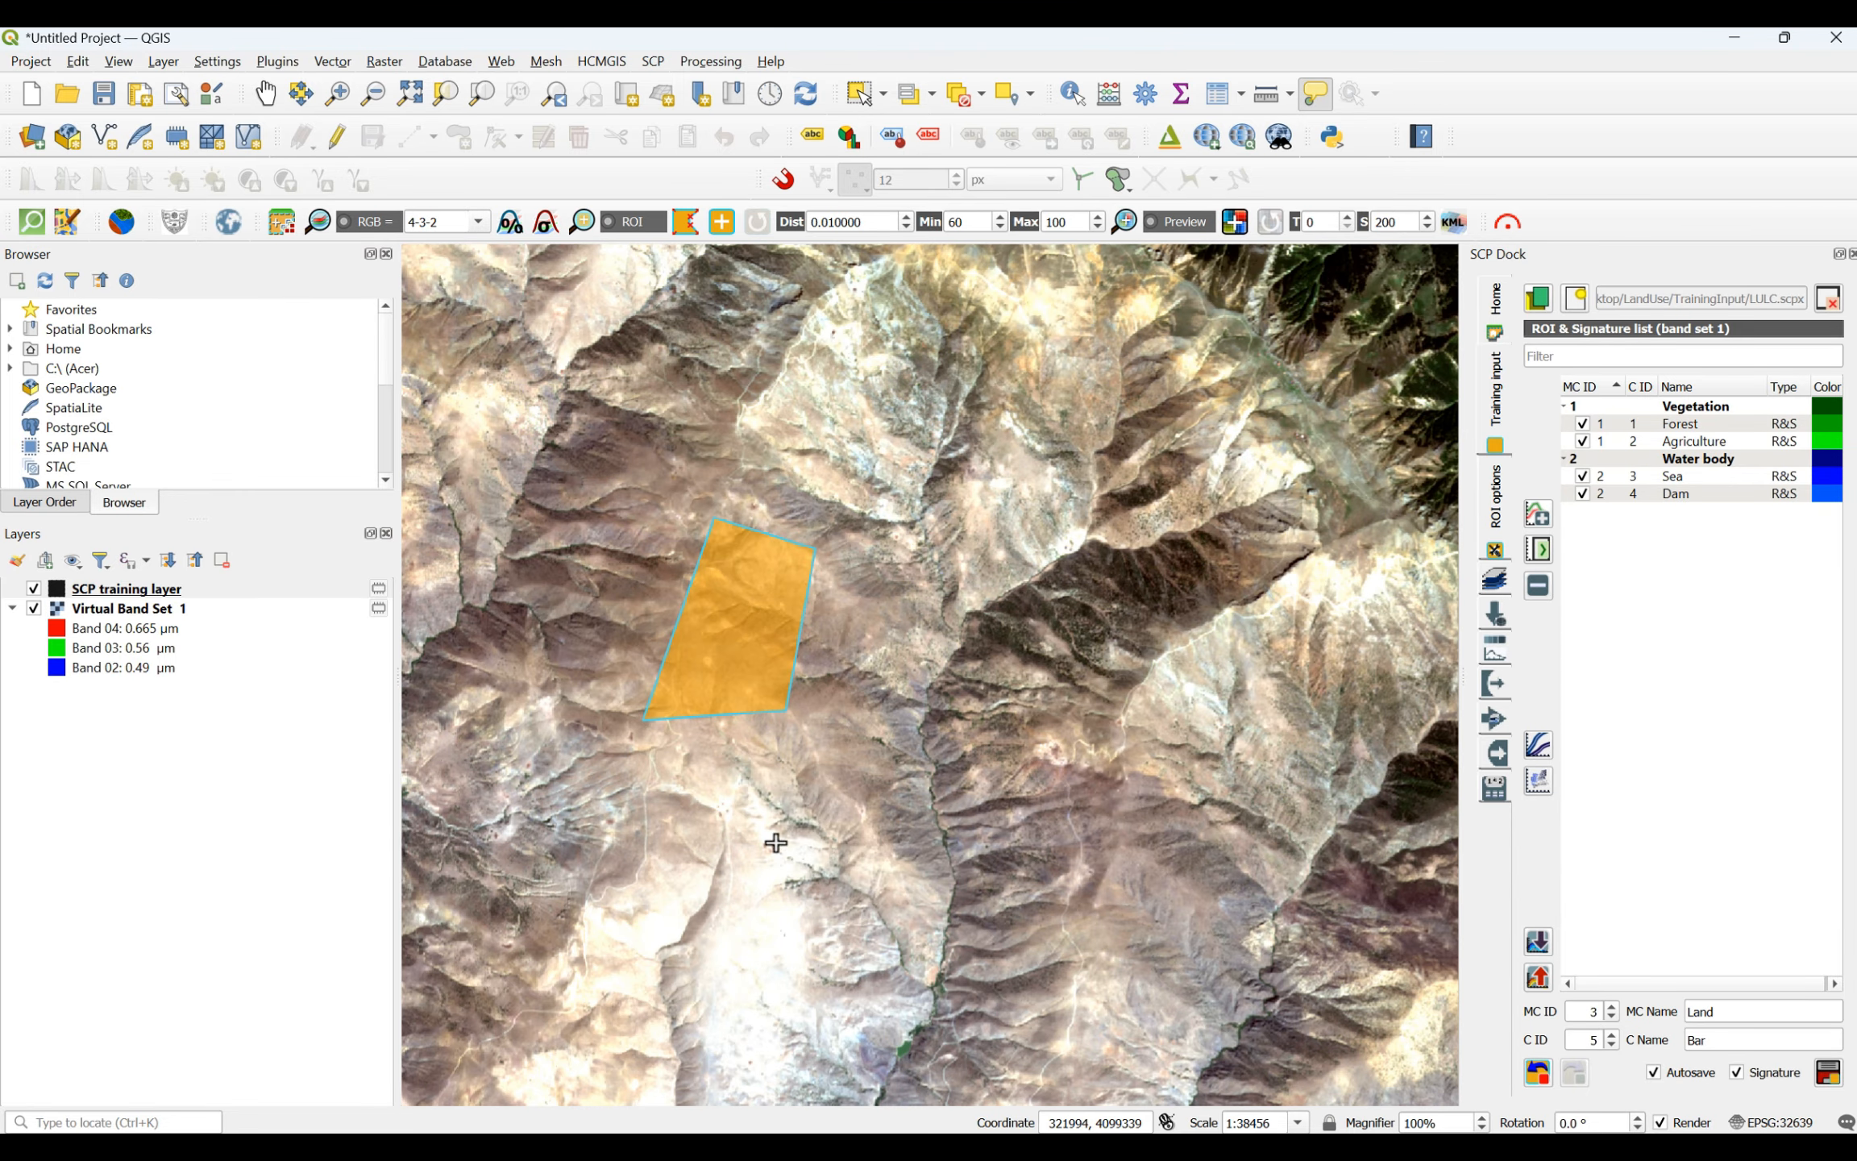
- Save the Bar ROIs to the signature list as class C ID 5 under Land, and name class C ID 6 Un-cultivated
scroll(770, 842, down, 4)
scroll(721, 816, down, 1)
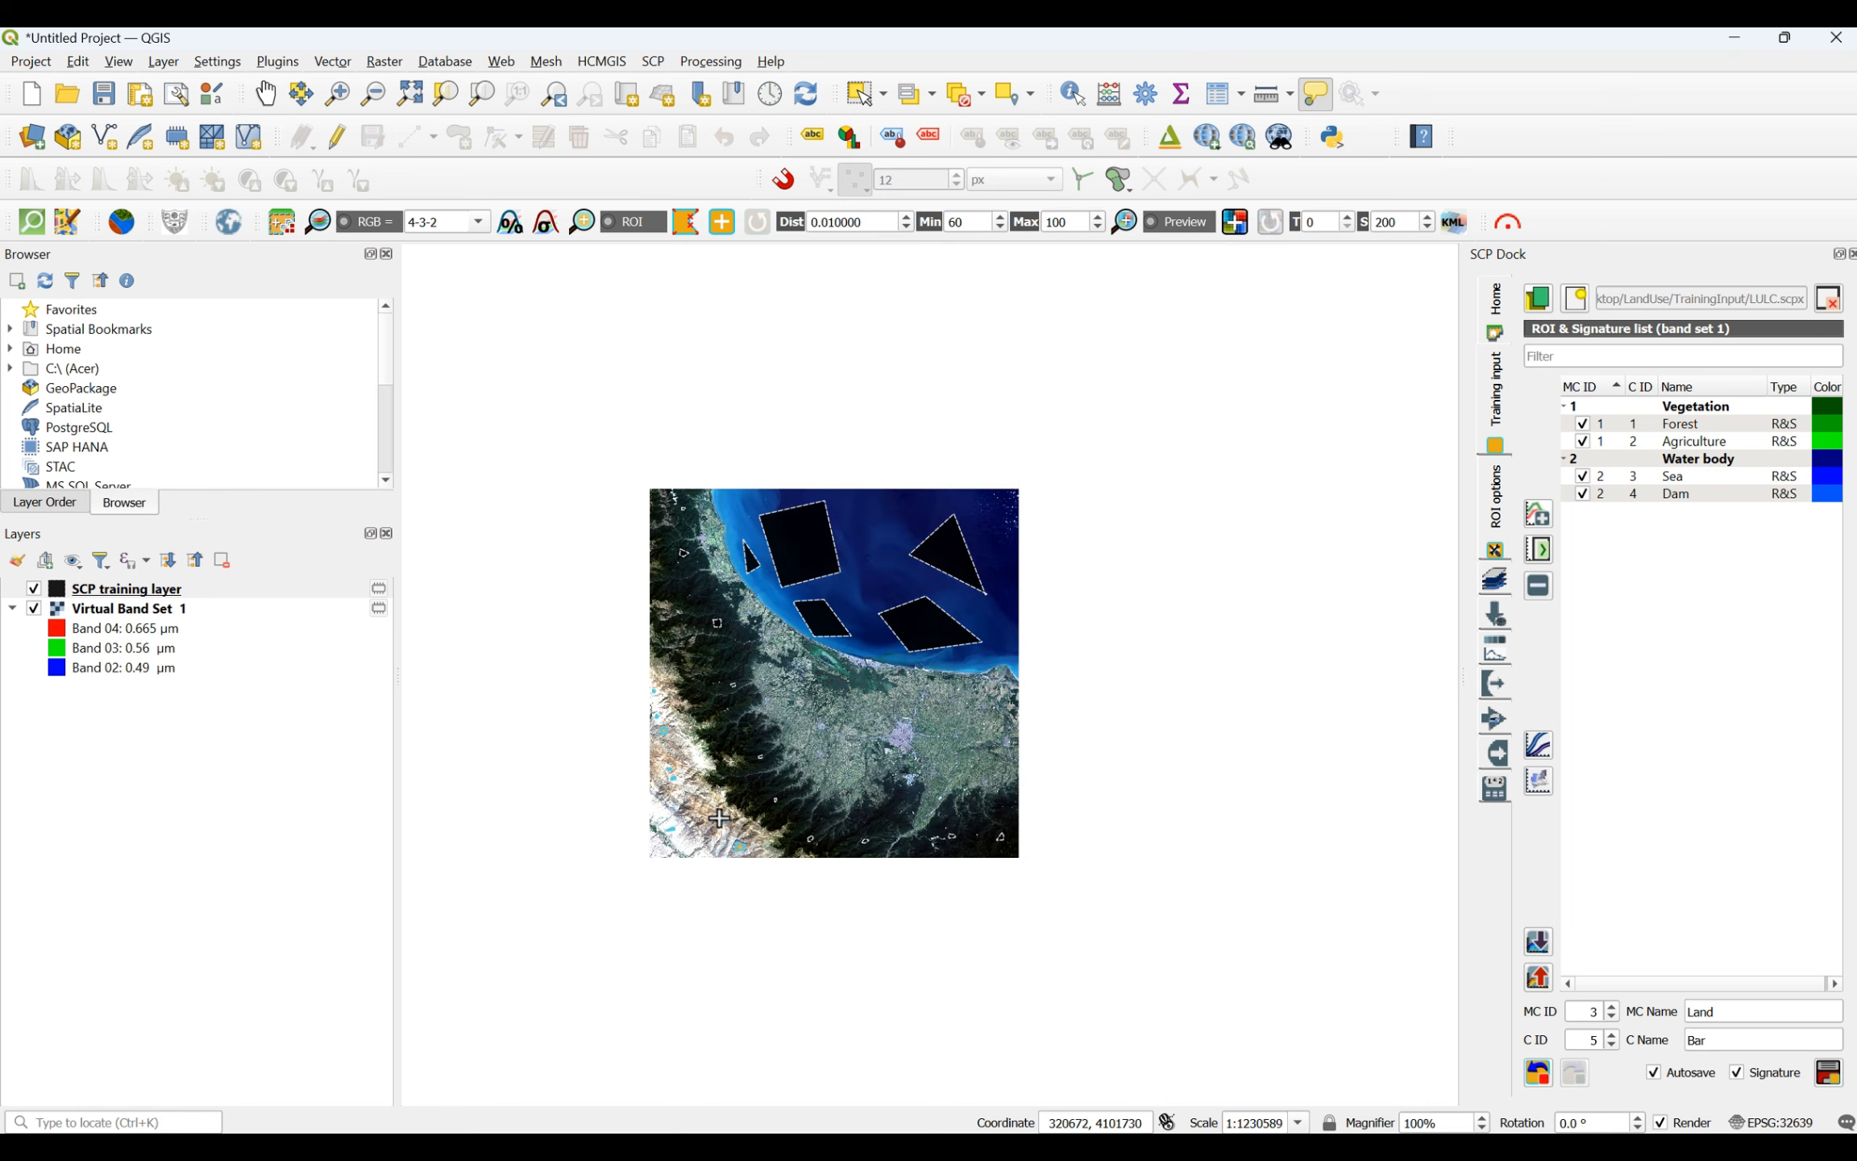
scroll(680, 850, up, 1)
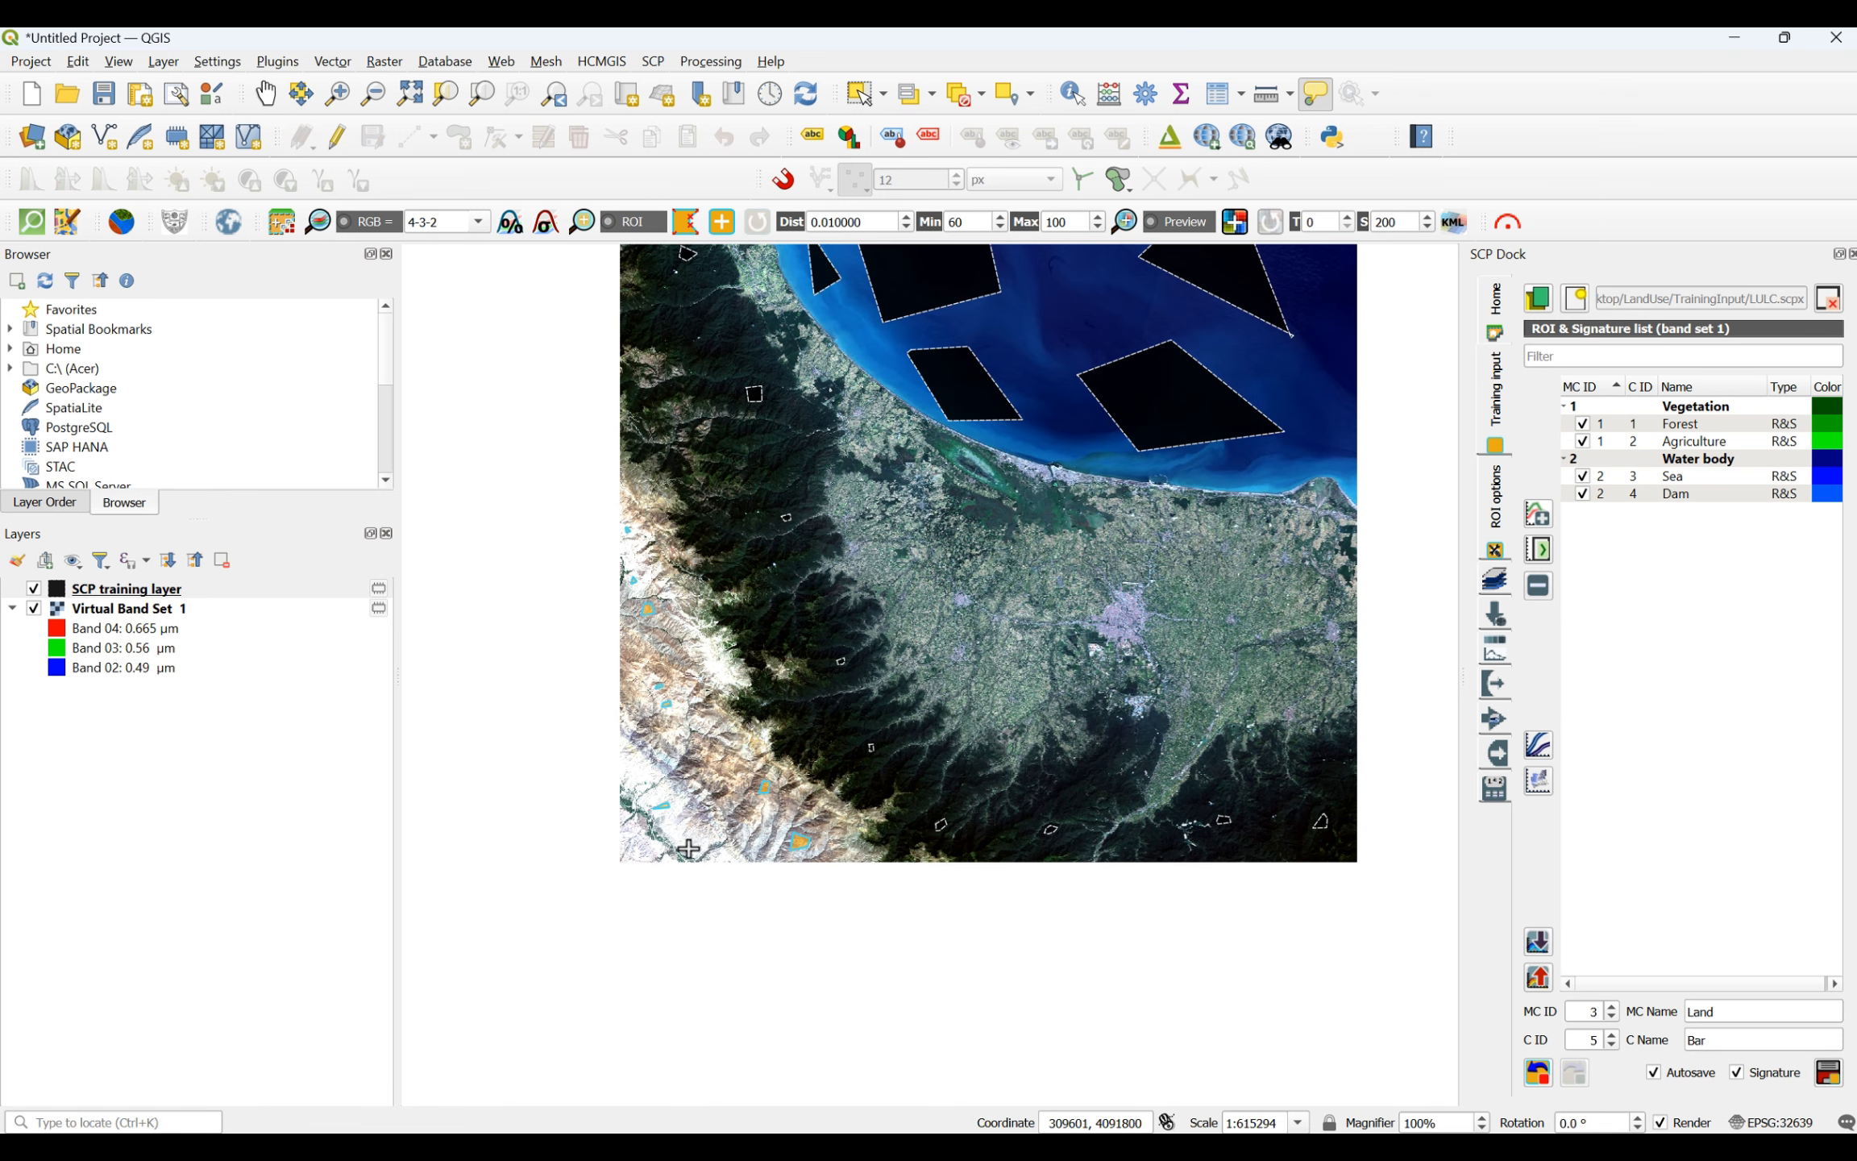
click(1828, 1074)
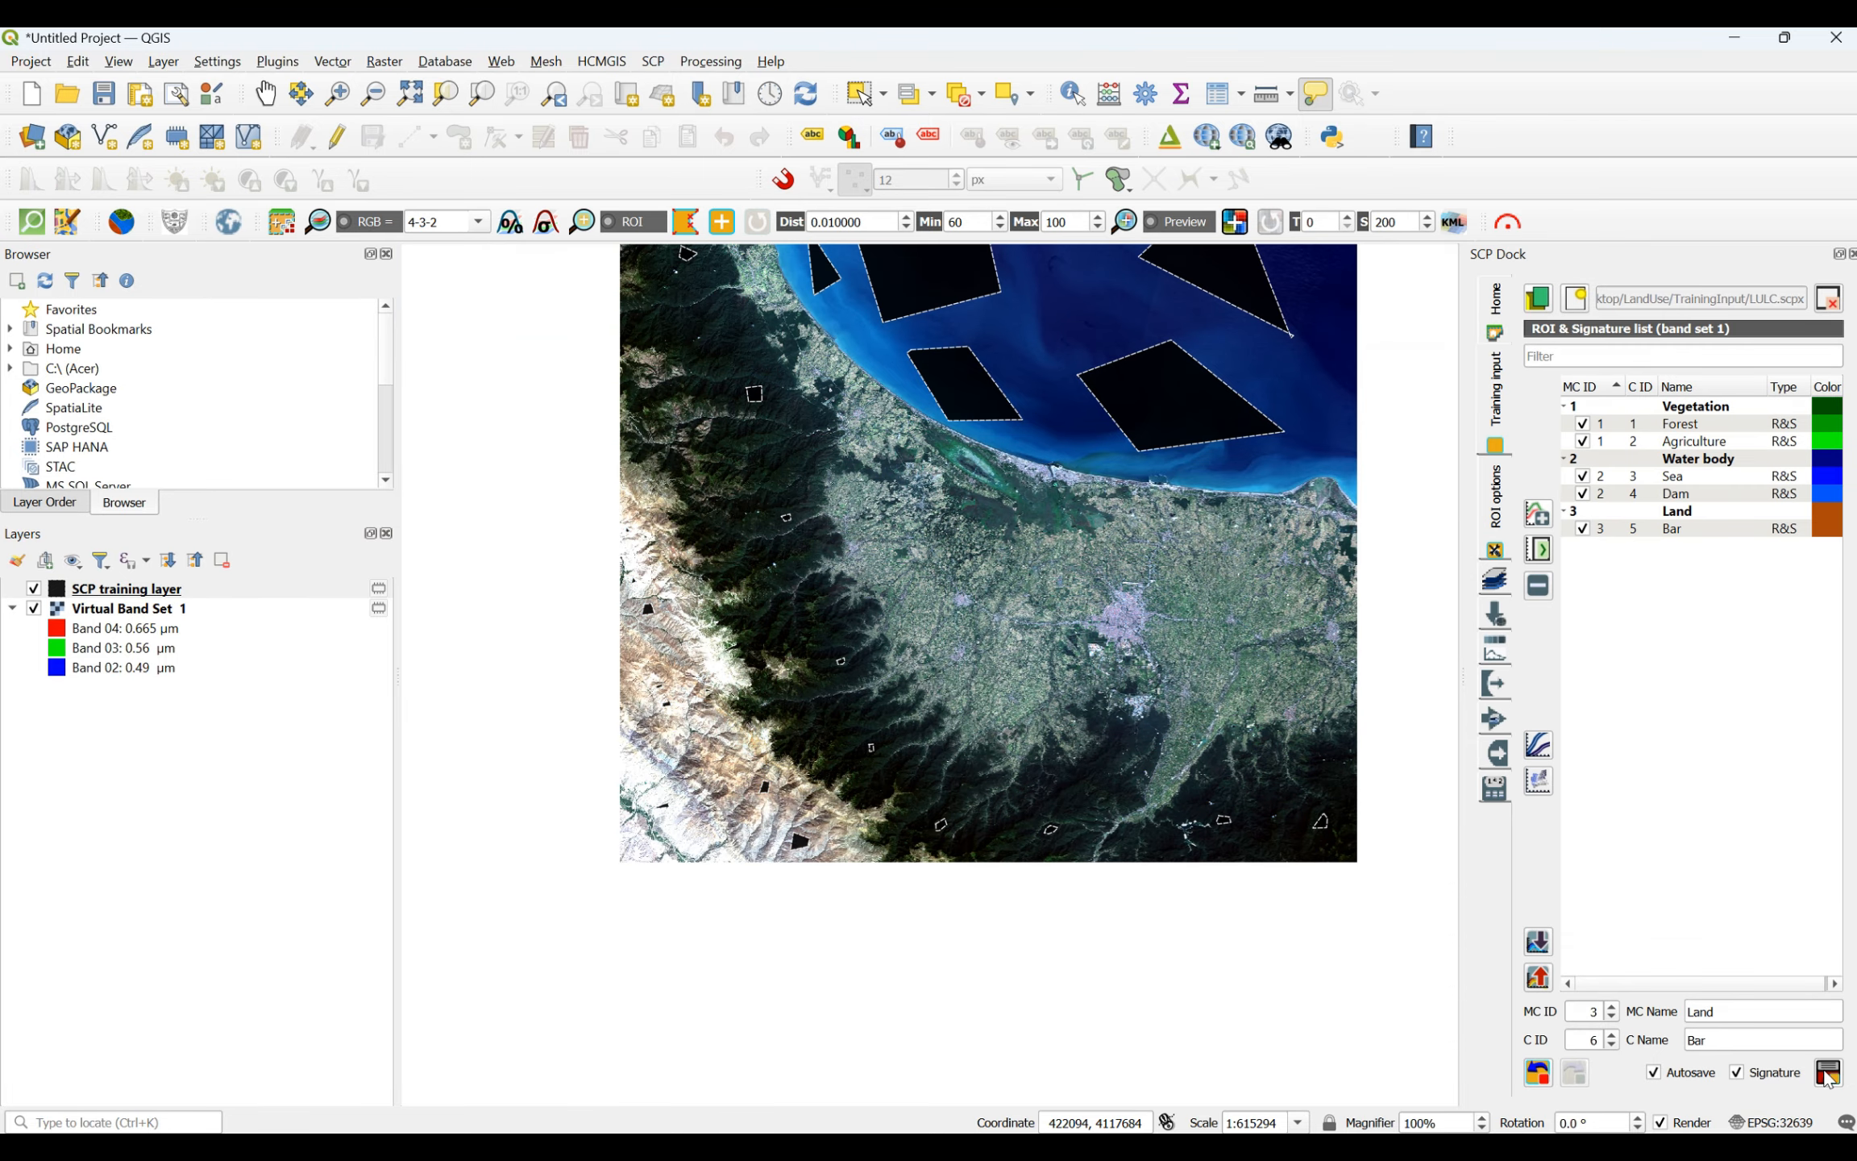
click(1735, 1046)
drag(1690, 1046, 1622, 1056)
- Draw the first Un-cultivated ROI inside a pinkish-beige bare field west of a village on the central plain
click(686, 223)
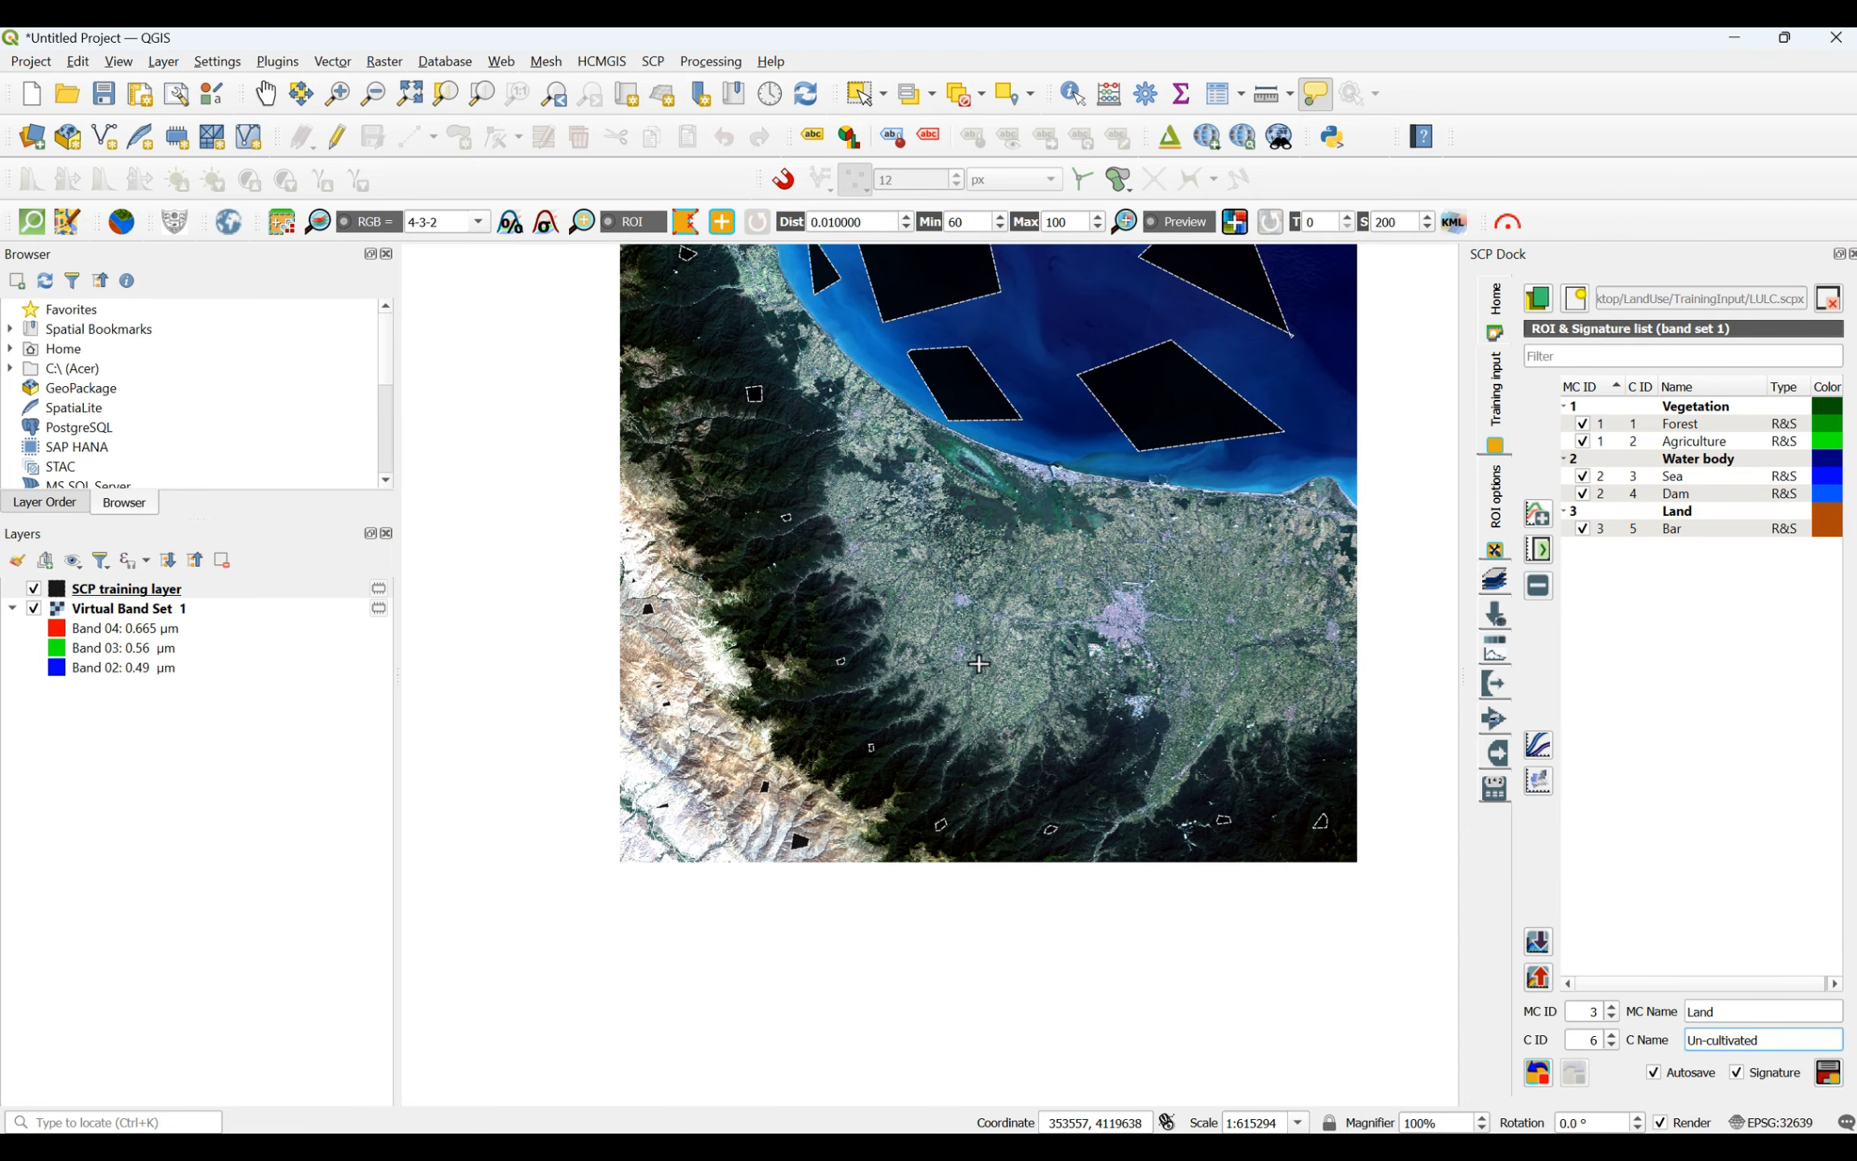
scroll(1159, 580, up, 4)
scroll(1157, 632, up, 2)
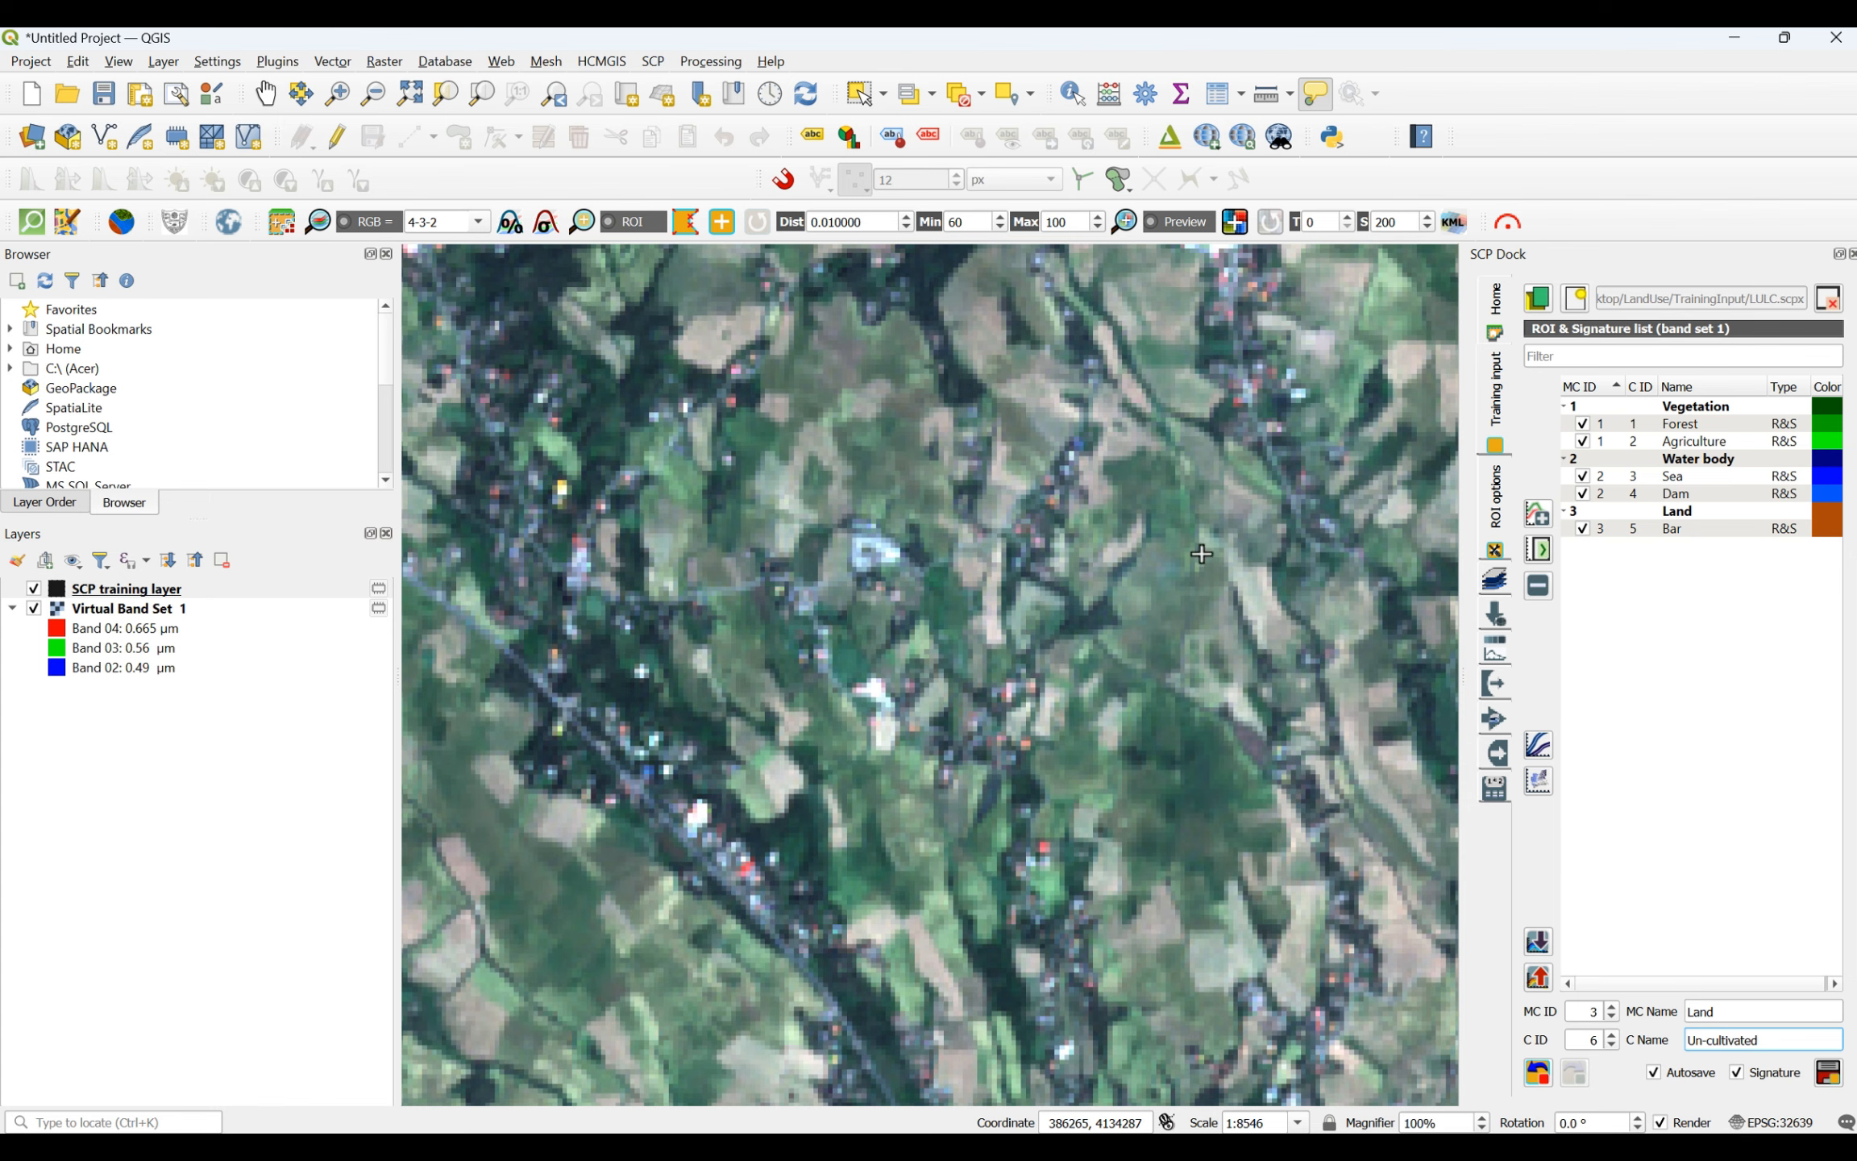
scroll(1201, 553, down, 4)
scroll(1209, 588, up, 5)
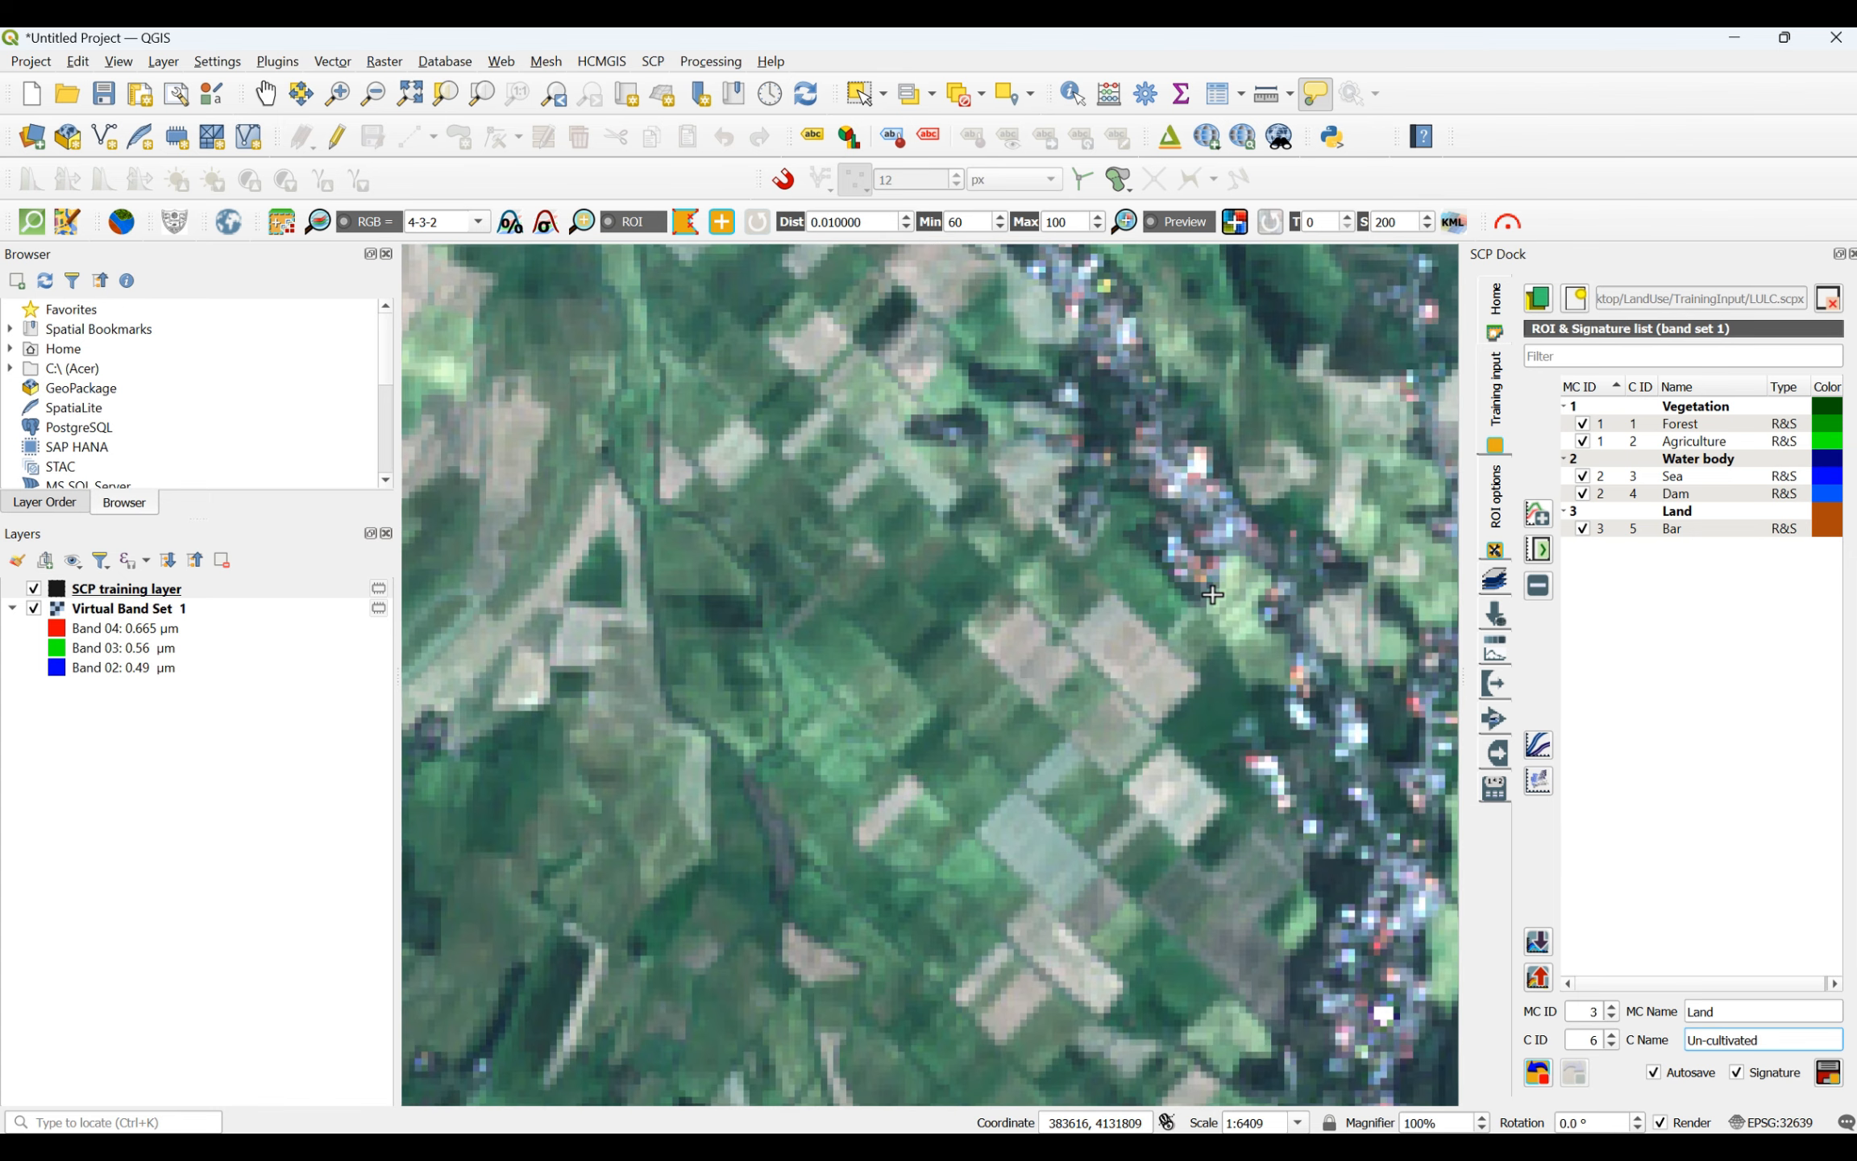
scroll(1213, 594, up, 1)
click(1003, 649)
click(1077, 677)
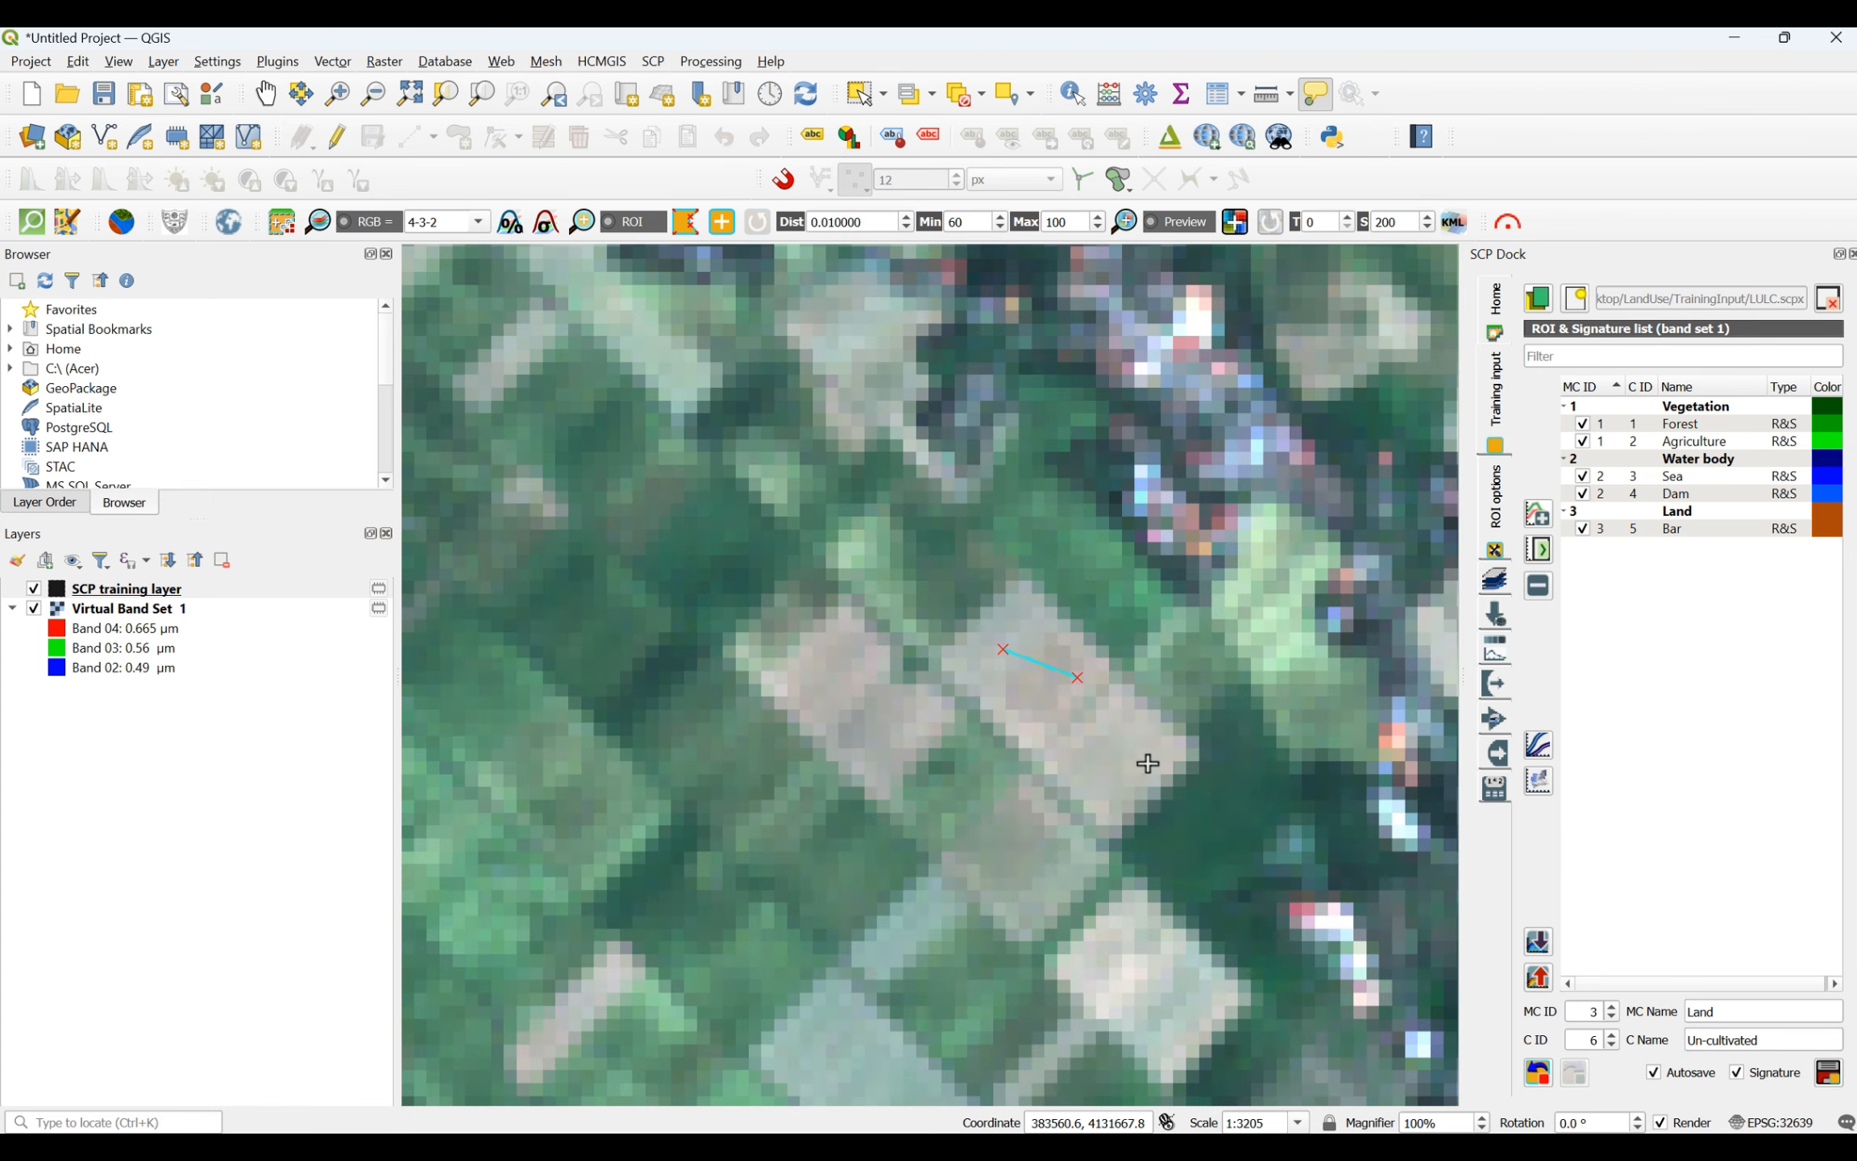
click(1143, 764)
click(1107, 774)
right_click(1008, 655)
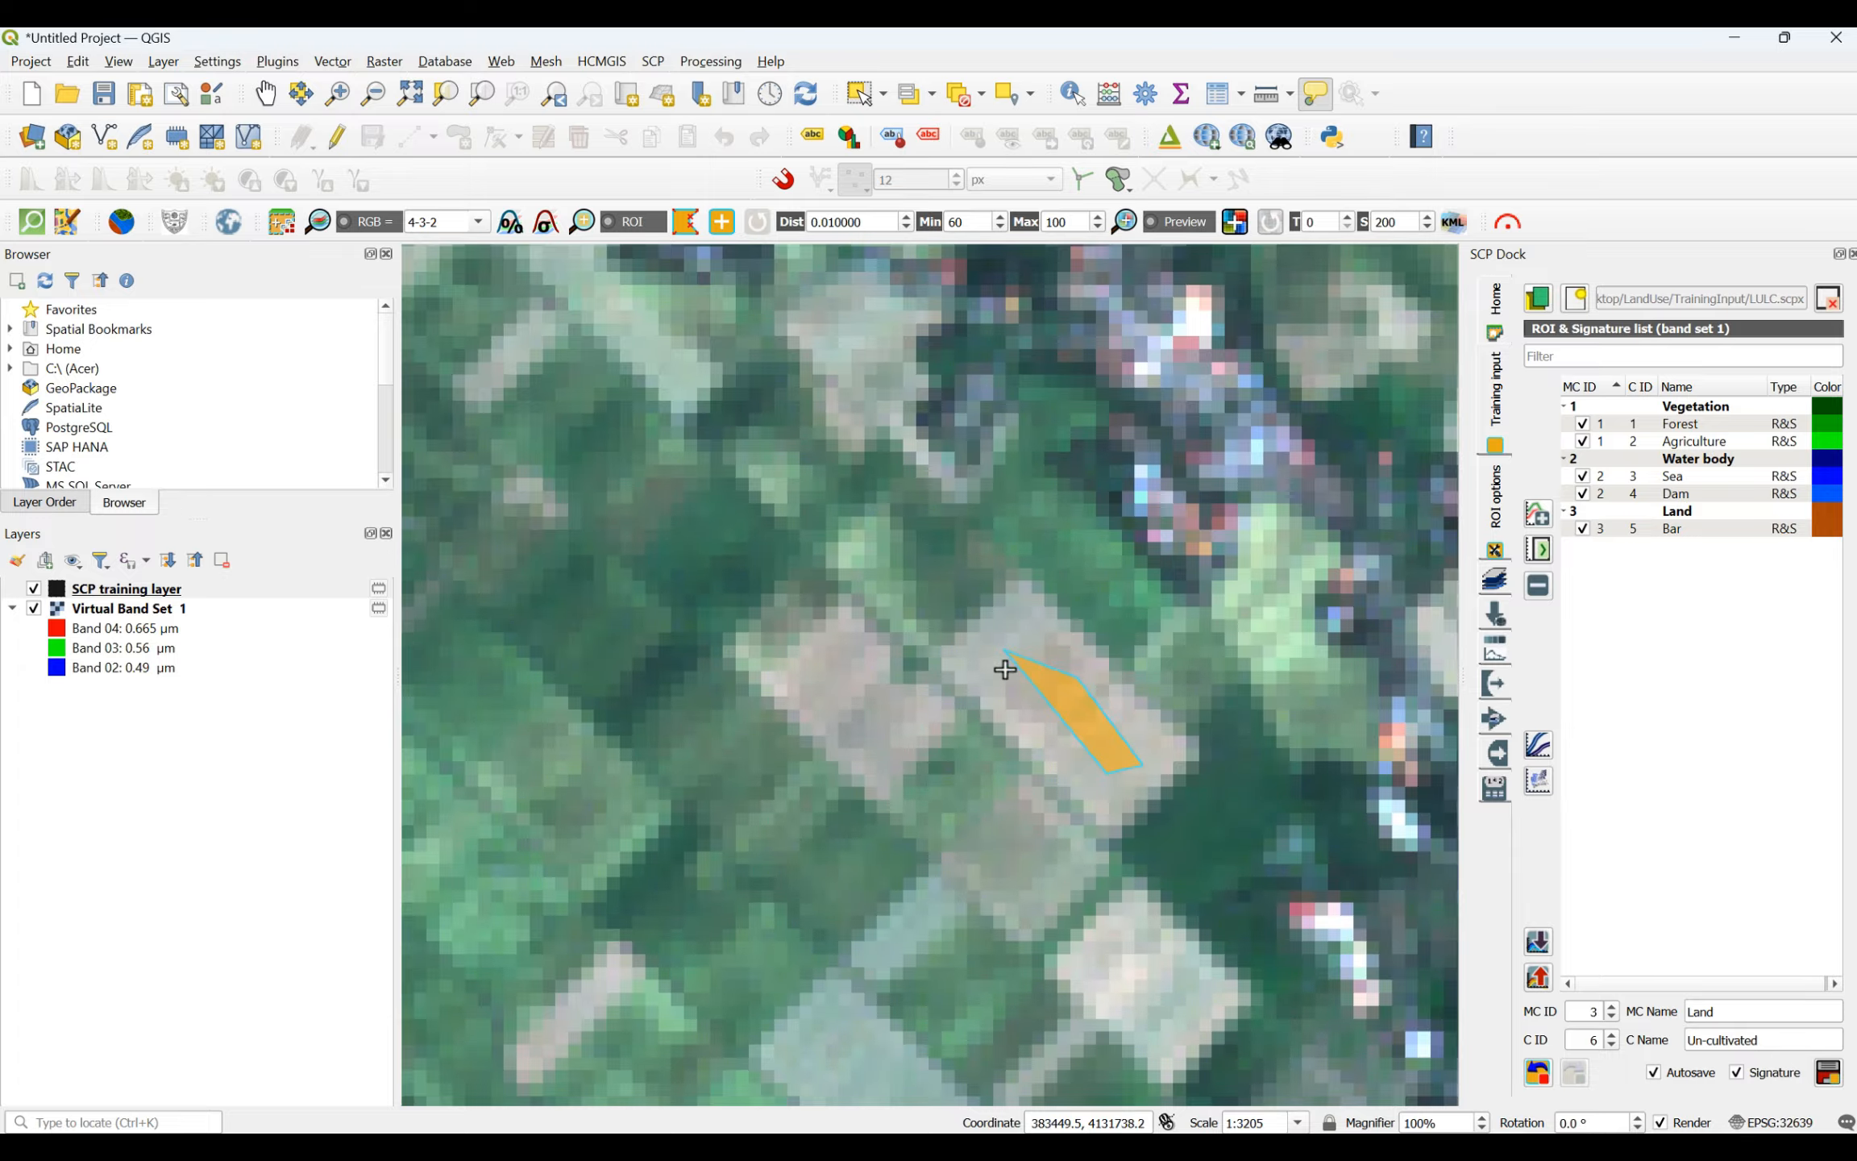
- Add a four-sided Un-cultivated ROI inside the elongated beige field east of the bright white building area
scroll(1003, 668, down, 4)
scroll(874, 435, up, 4)
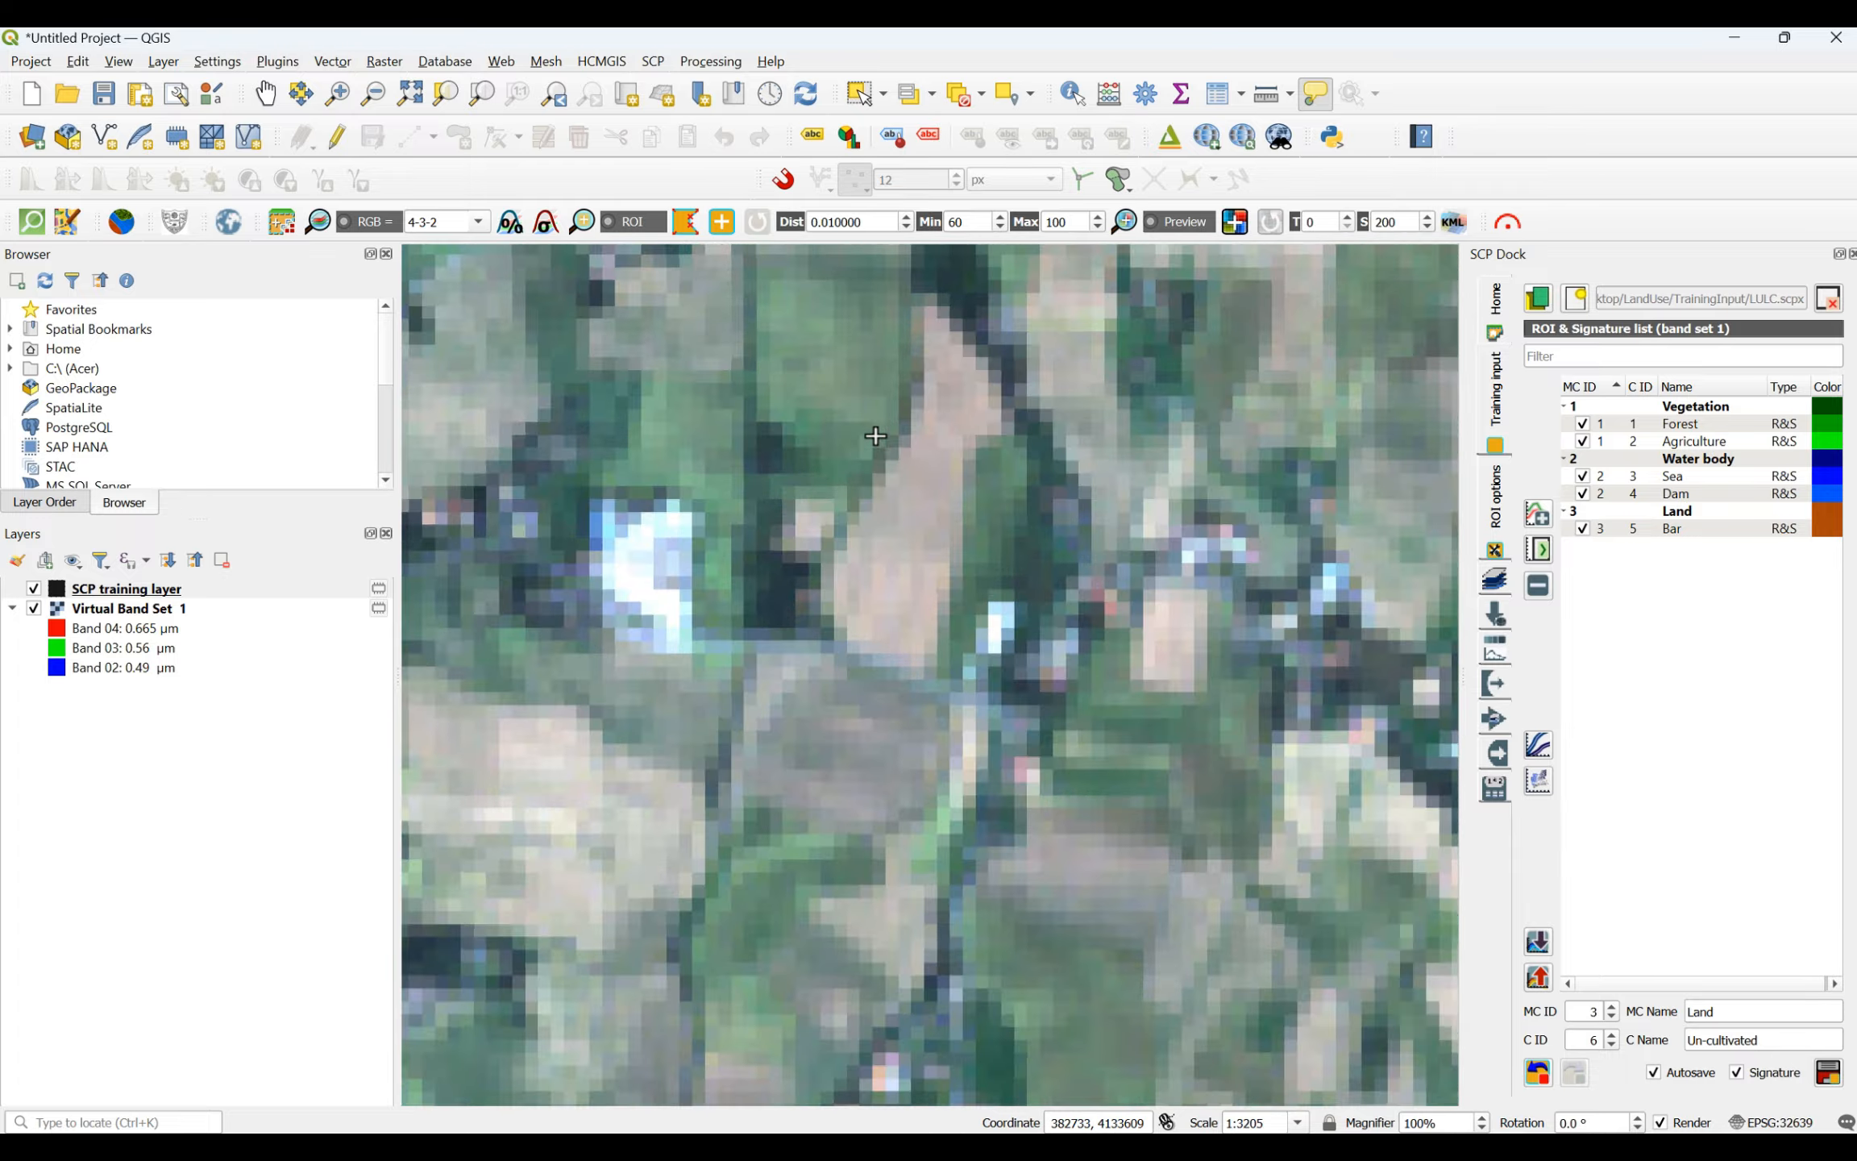
click(866, 563)
click(927, 449)
click(945, 492)
click(929, 589)
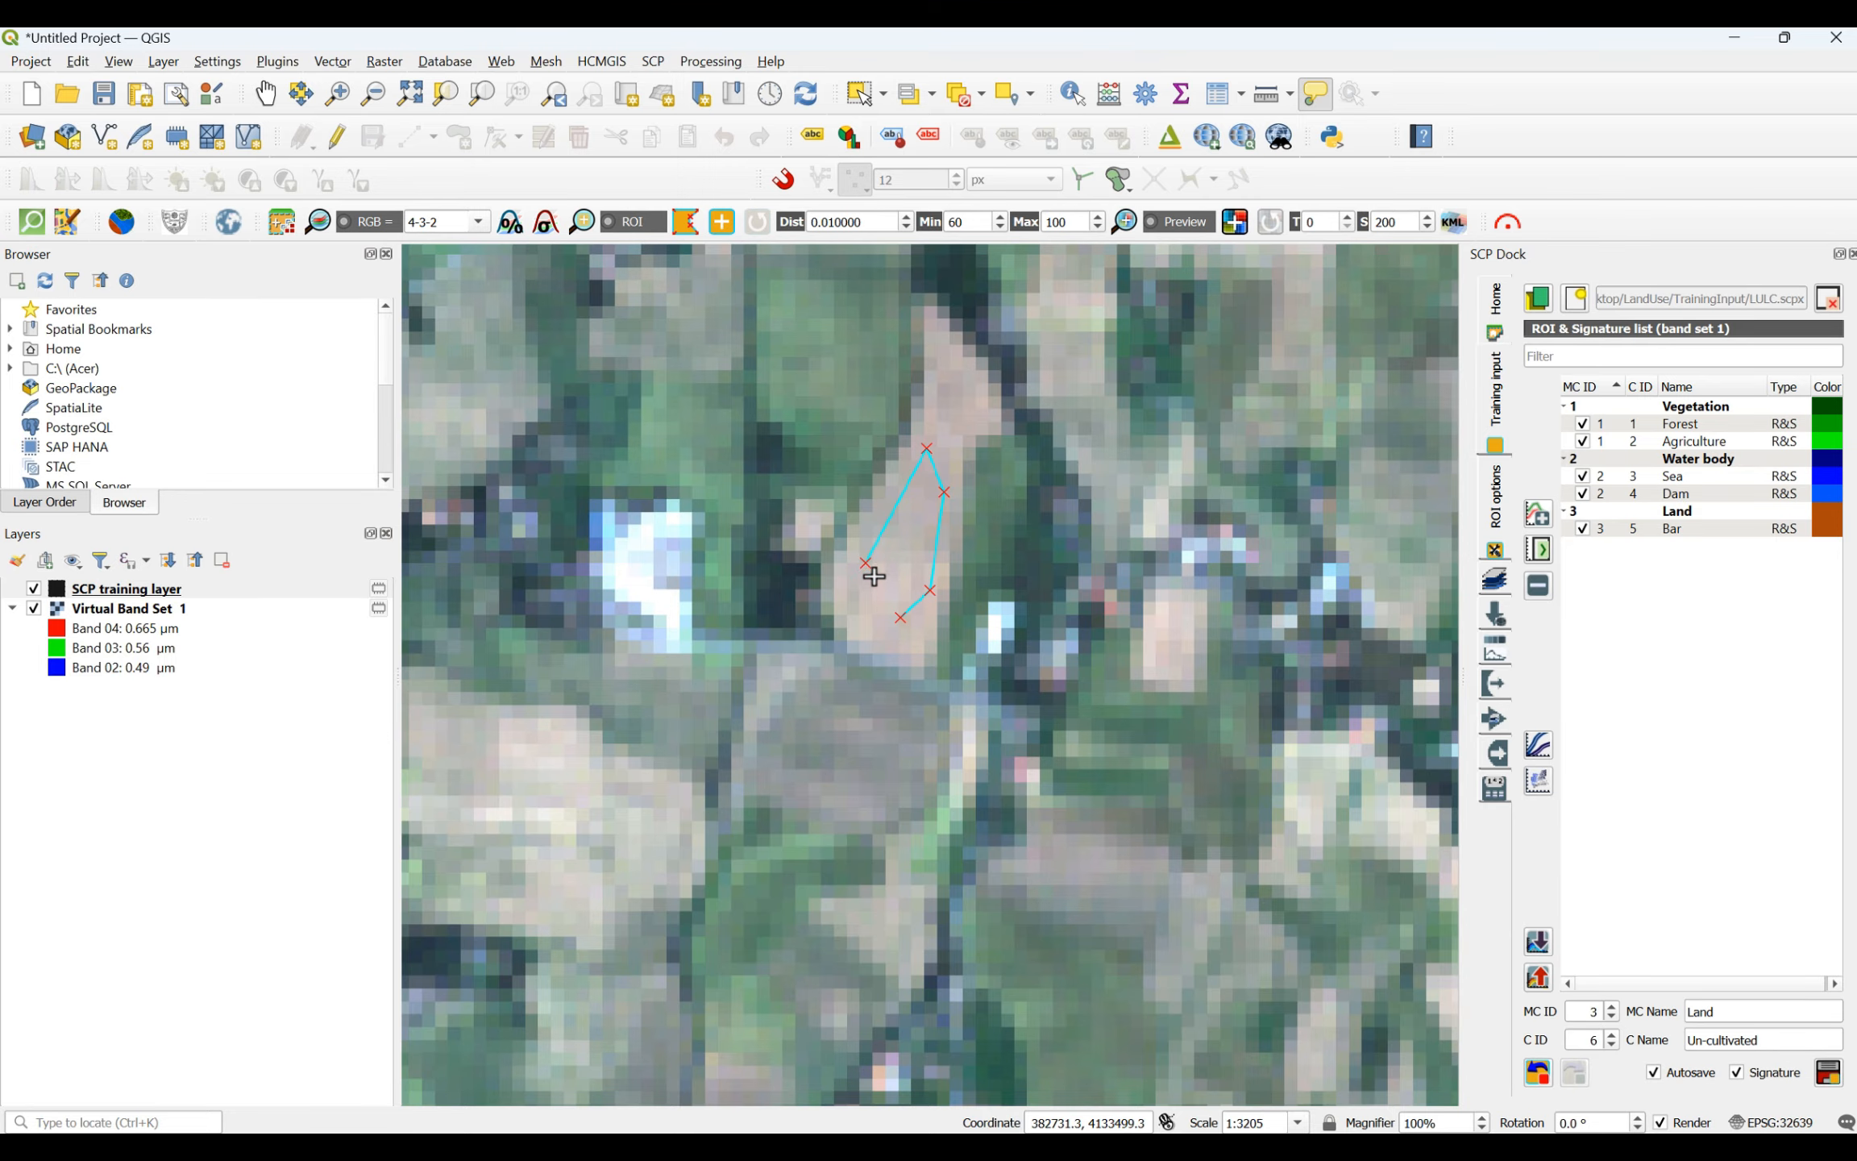
right_click(863, 563)
- Add an Un-cultivated ROI across the greyish-beige field west of the dark tree strip, farther northeast on the plain
scroll(825, 750, down, 3)
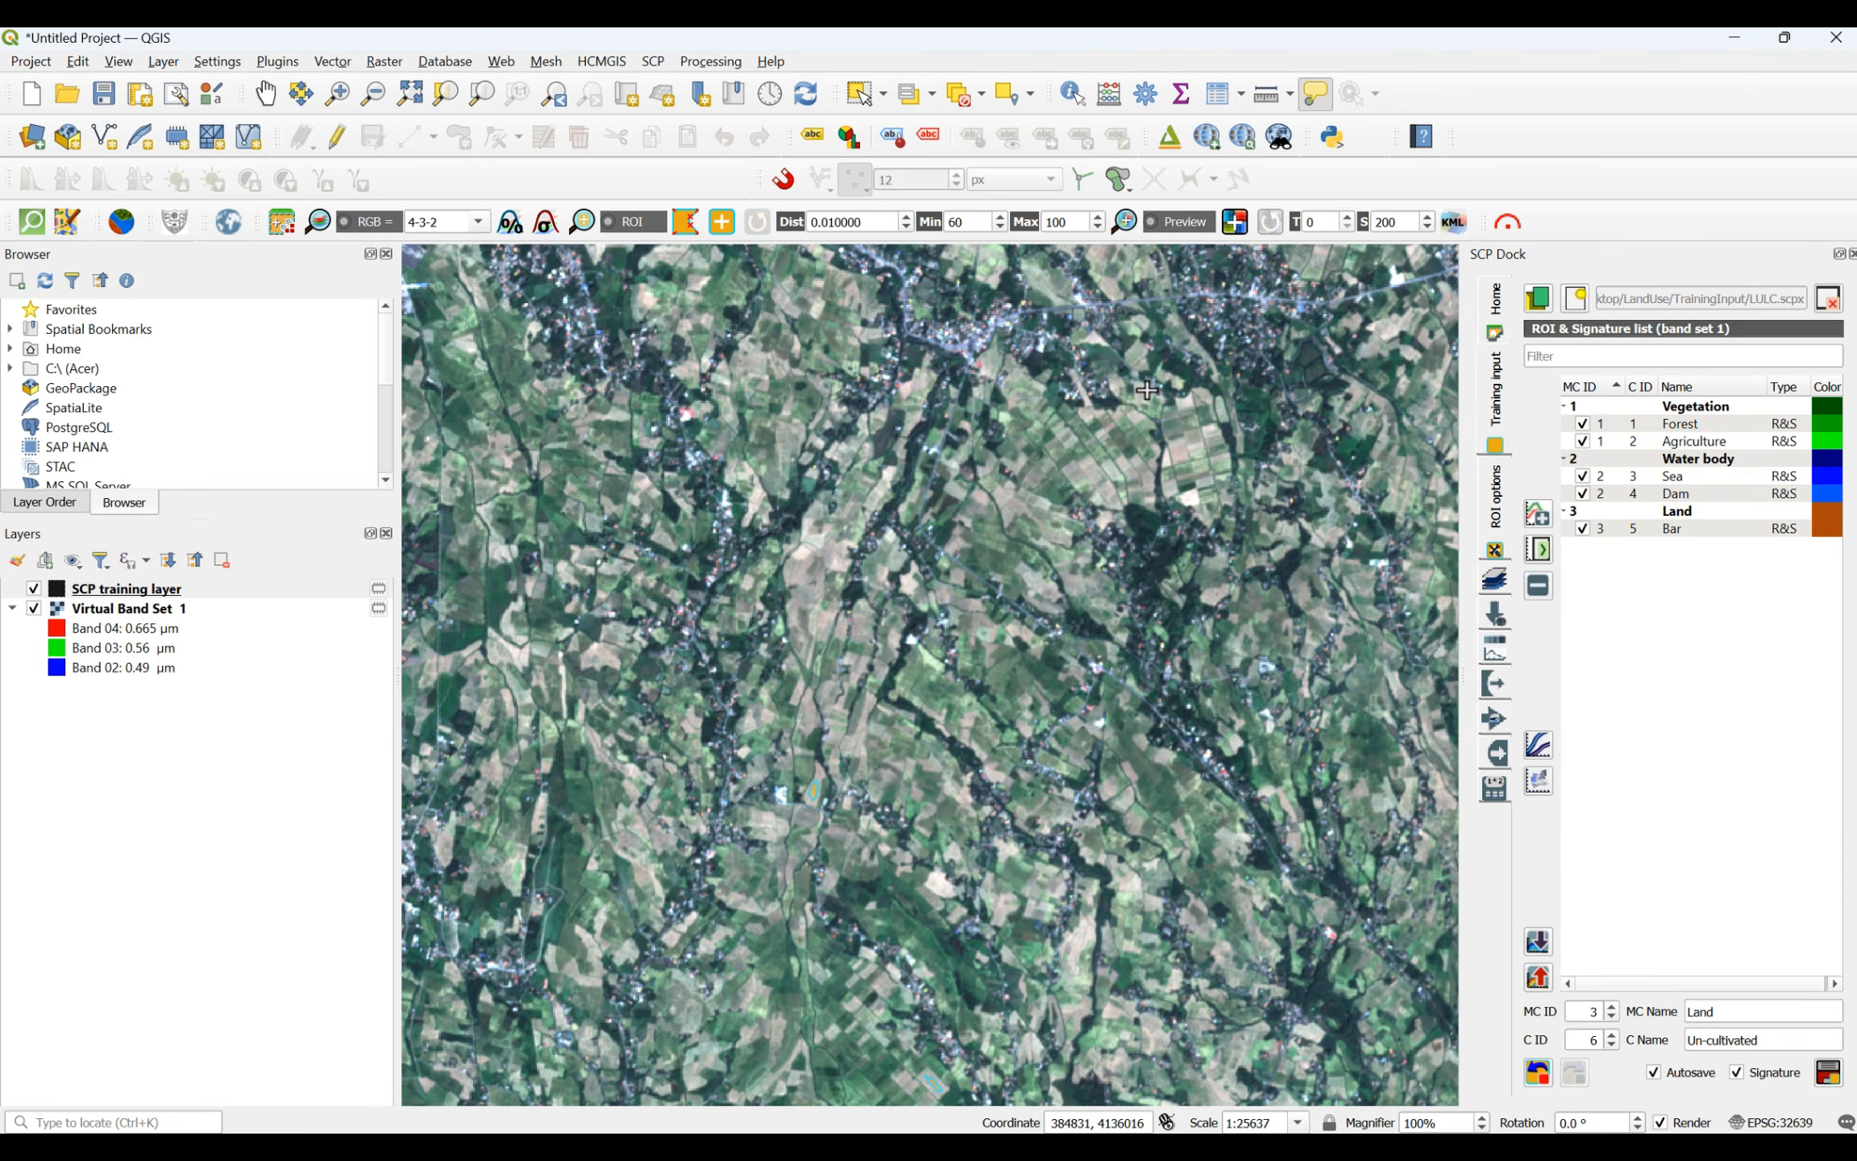
scroll(1064, 467, up, 4)
click(952, 532)
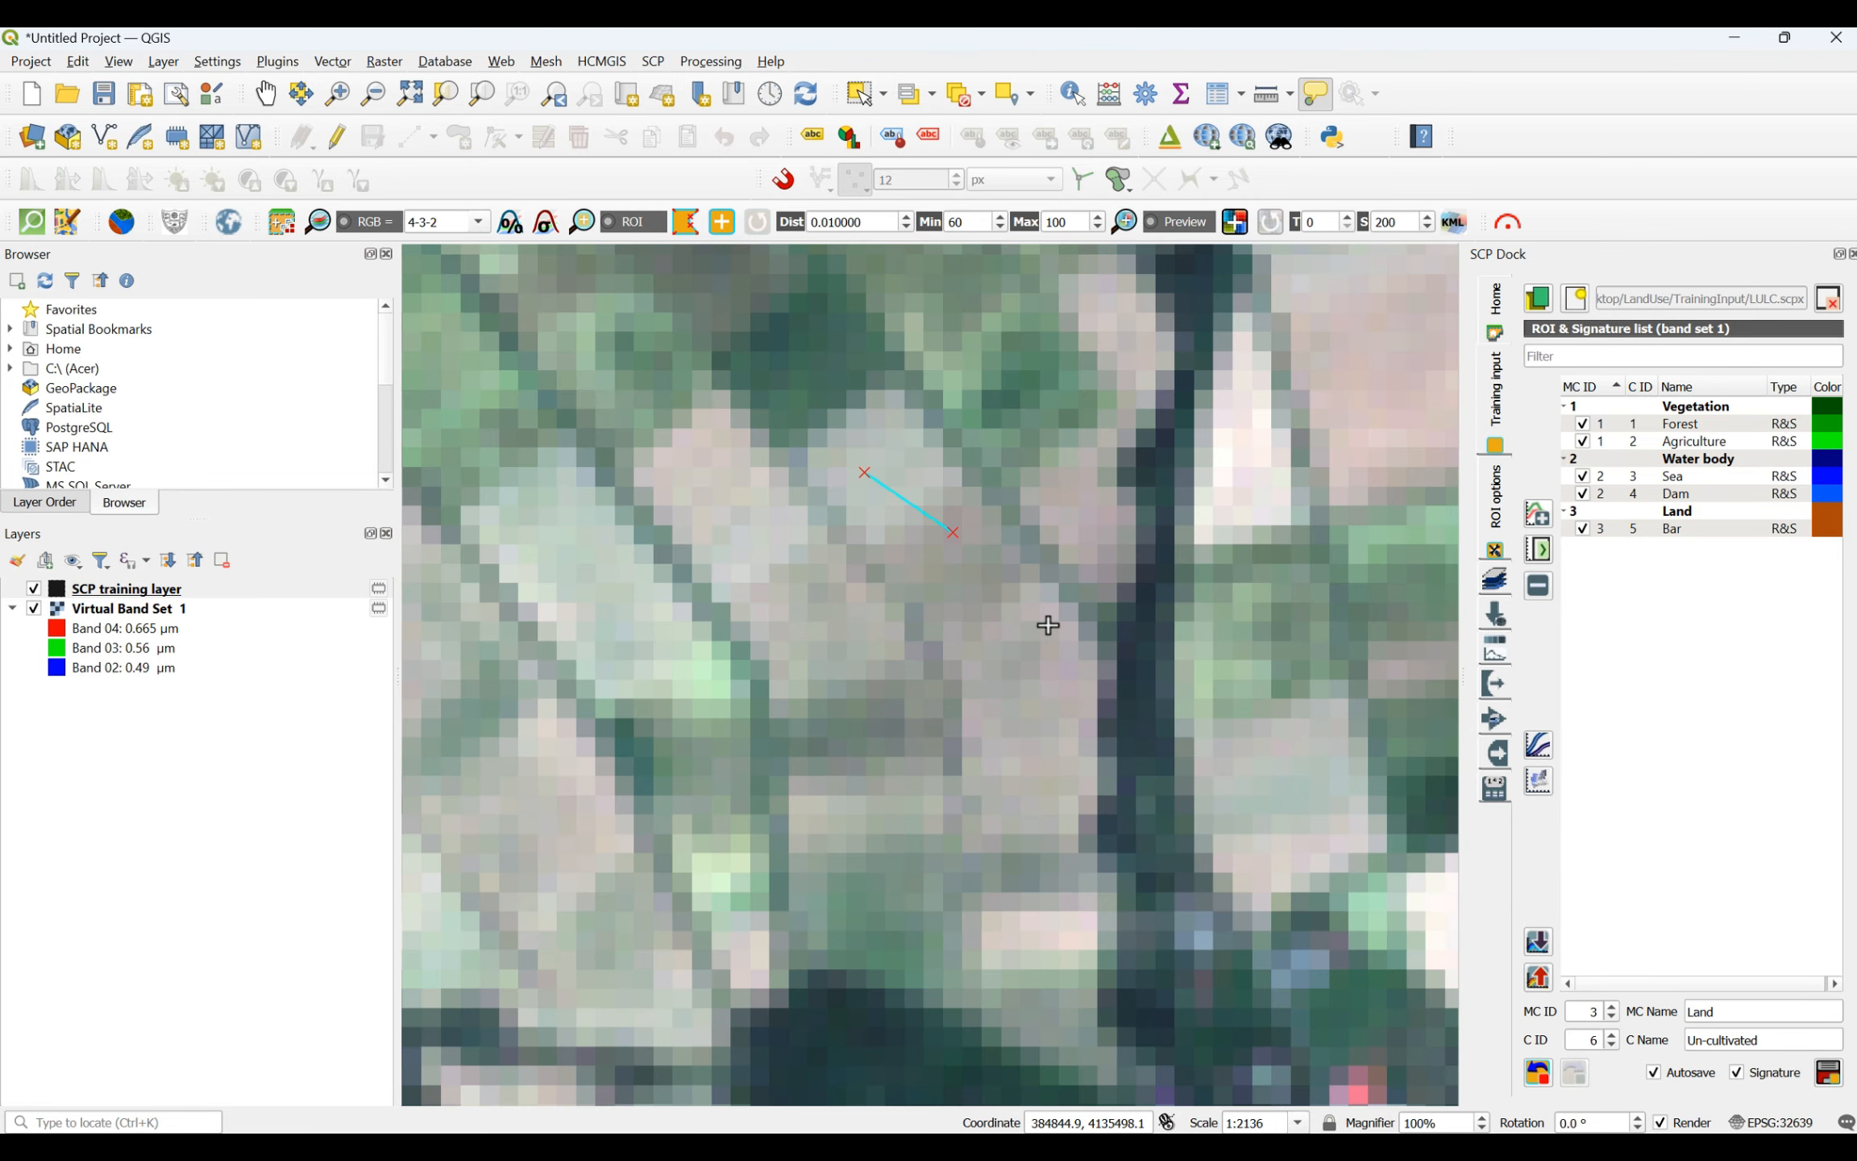
click(1049, 625)
click(1030, 736)
click(962, 635)
right_click(871, 476)
- Draw a four-sided Un-cultivated ROI inside a narrow beige plot of the gridded farmland in the eastern plain
scroll(780, 568, down, 6)
scroll(1195, 586, up, 5)
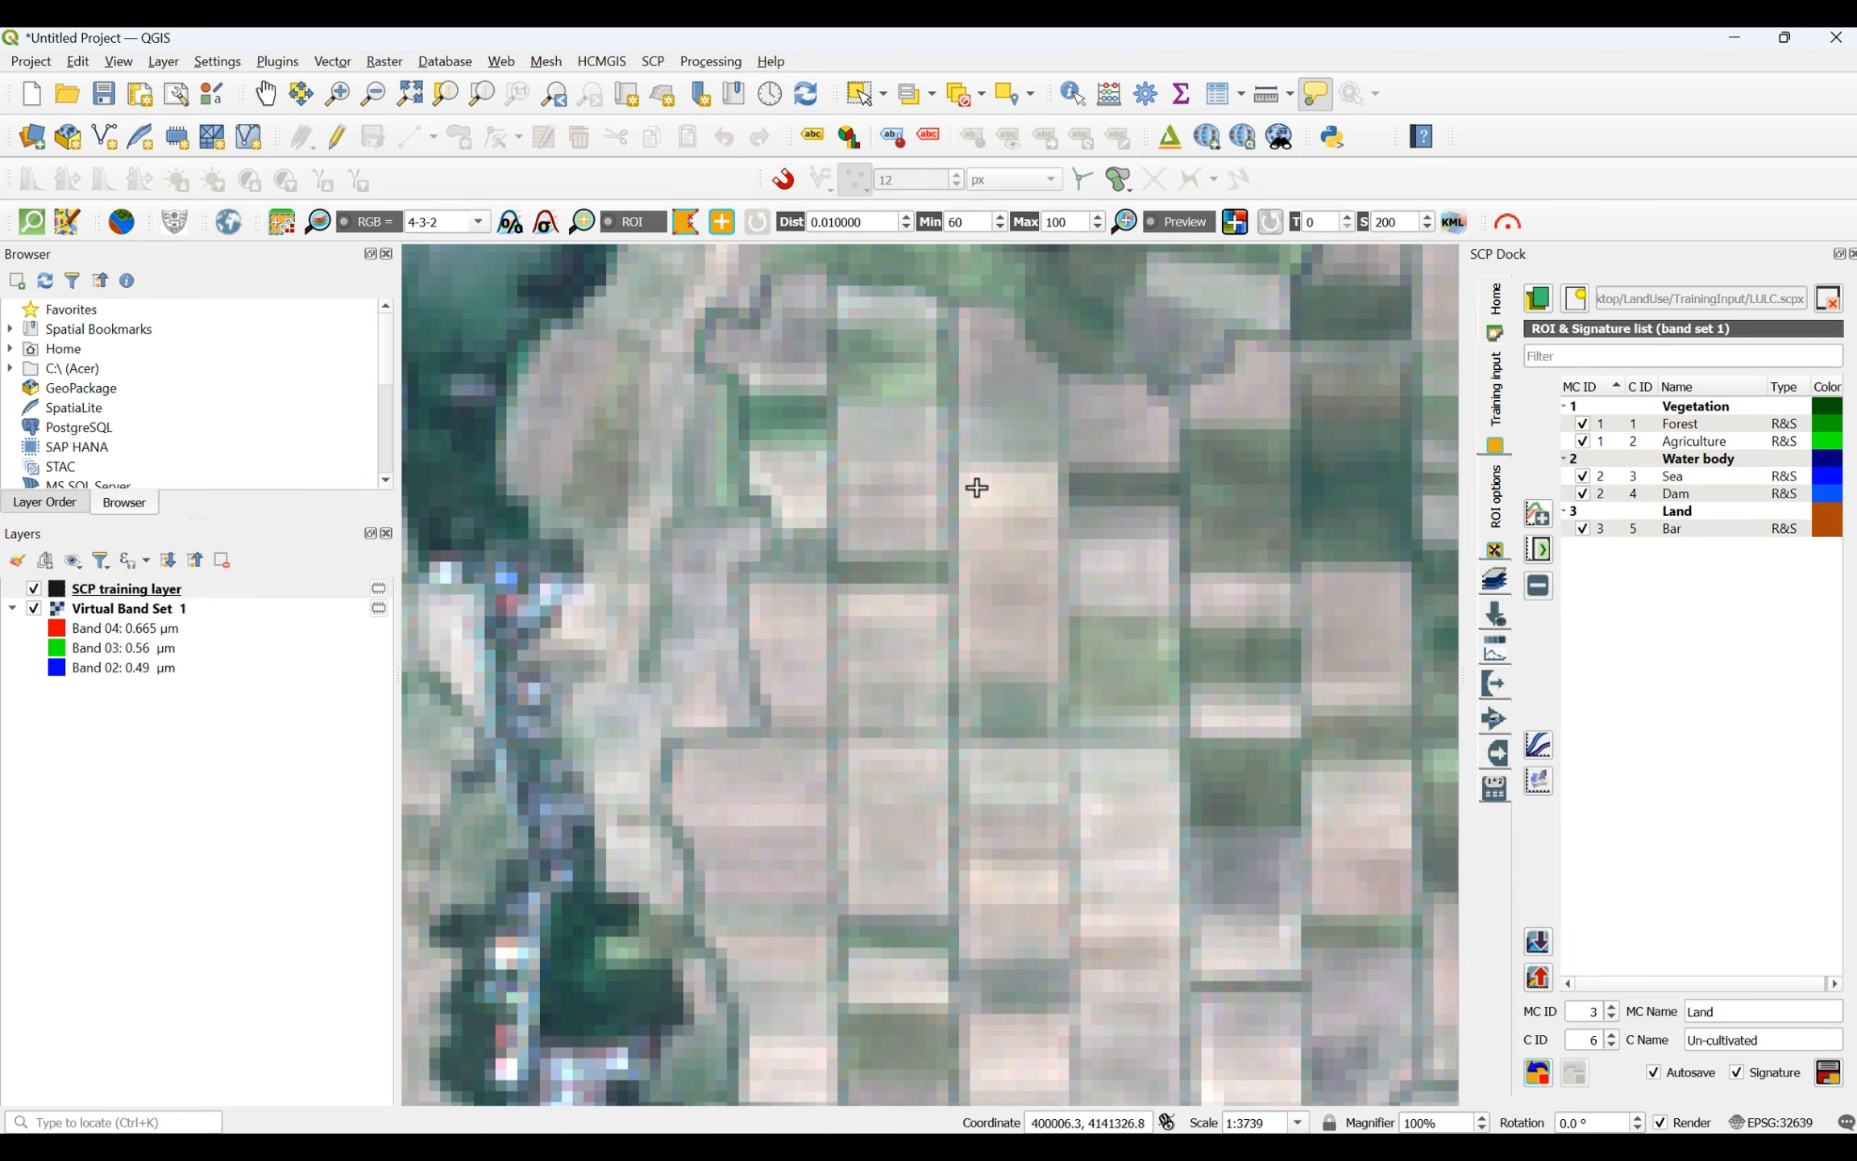
click(980, 477)
click(1038, 476)
click(1056, 607)
click(1011, 654)
right_click(977, 484)
- Draw a six-vertex Un-cultivated ROI on the light bare field just east of the diagonal dark green channel
scroll(977, 487, down, 3)
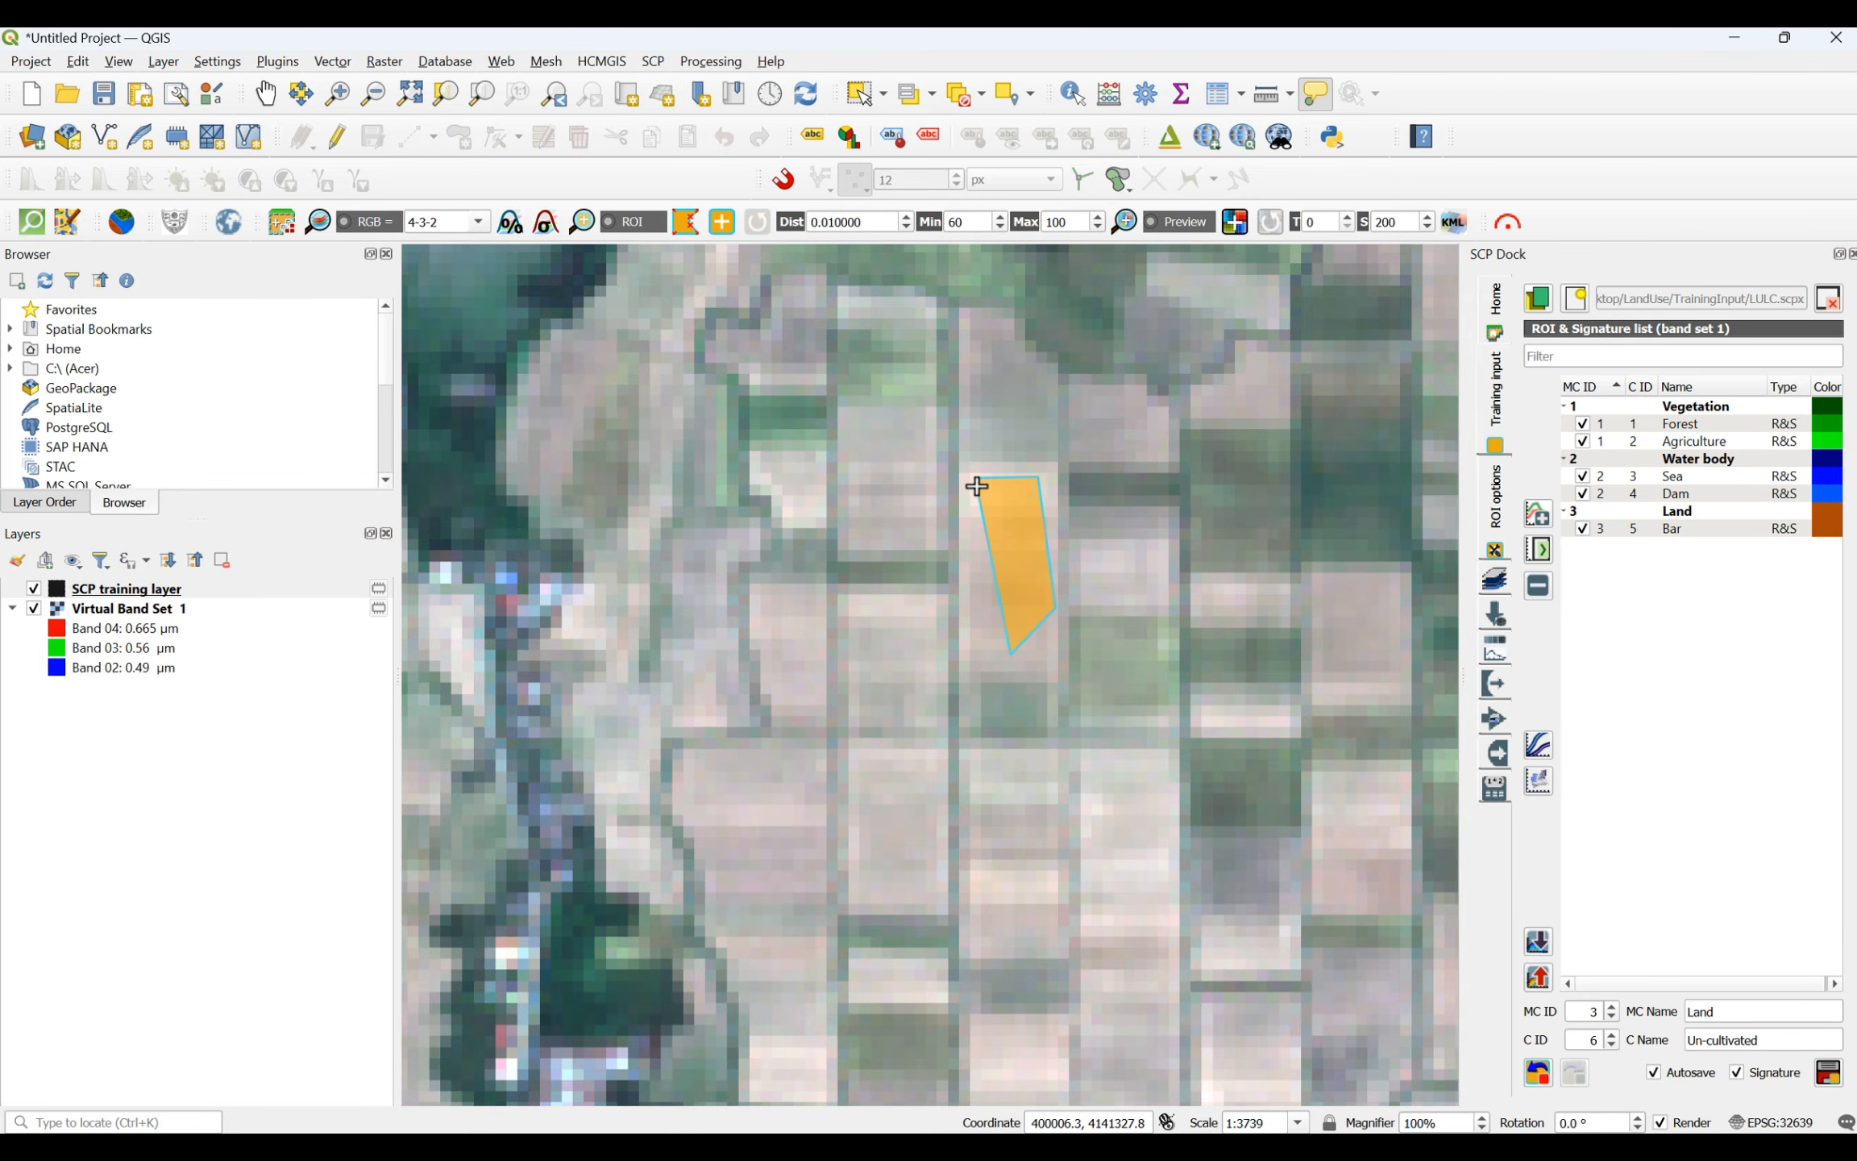
scroll(1250, 792, up, 3)
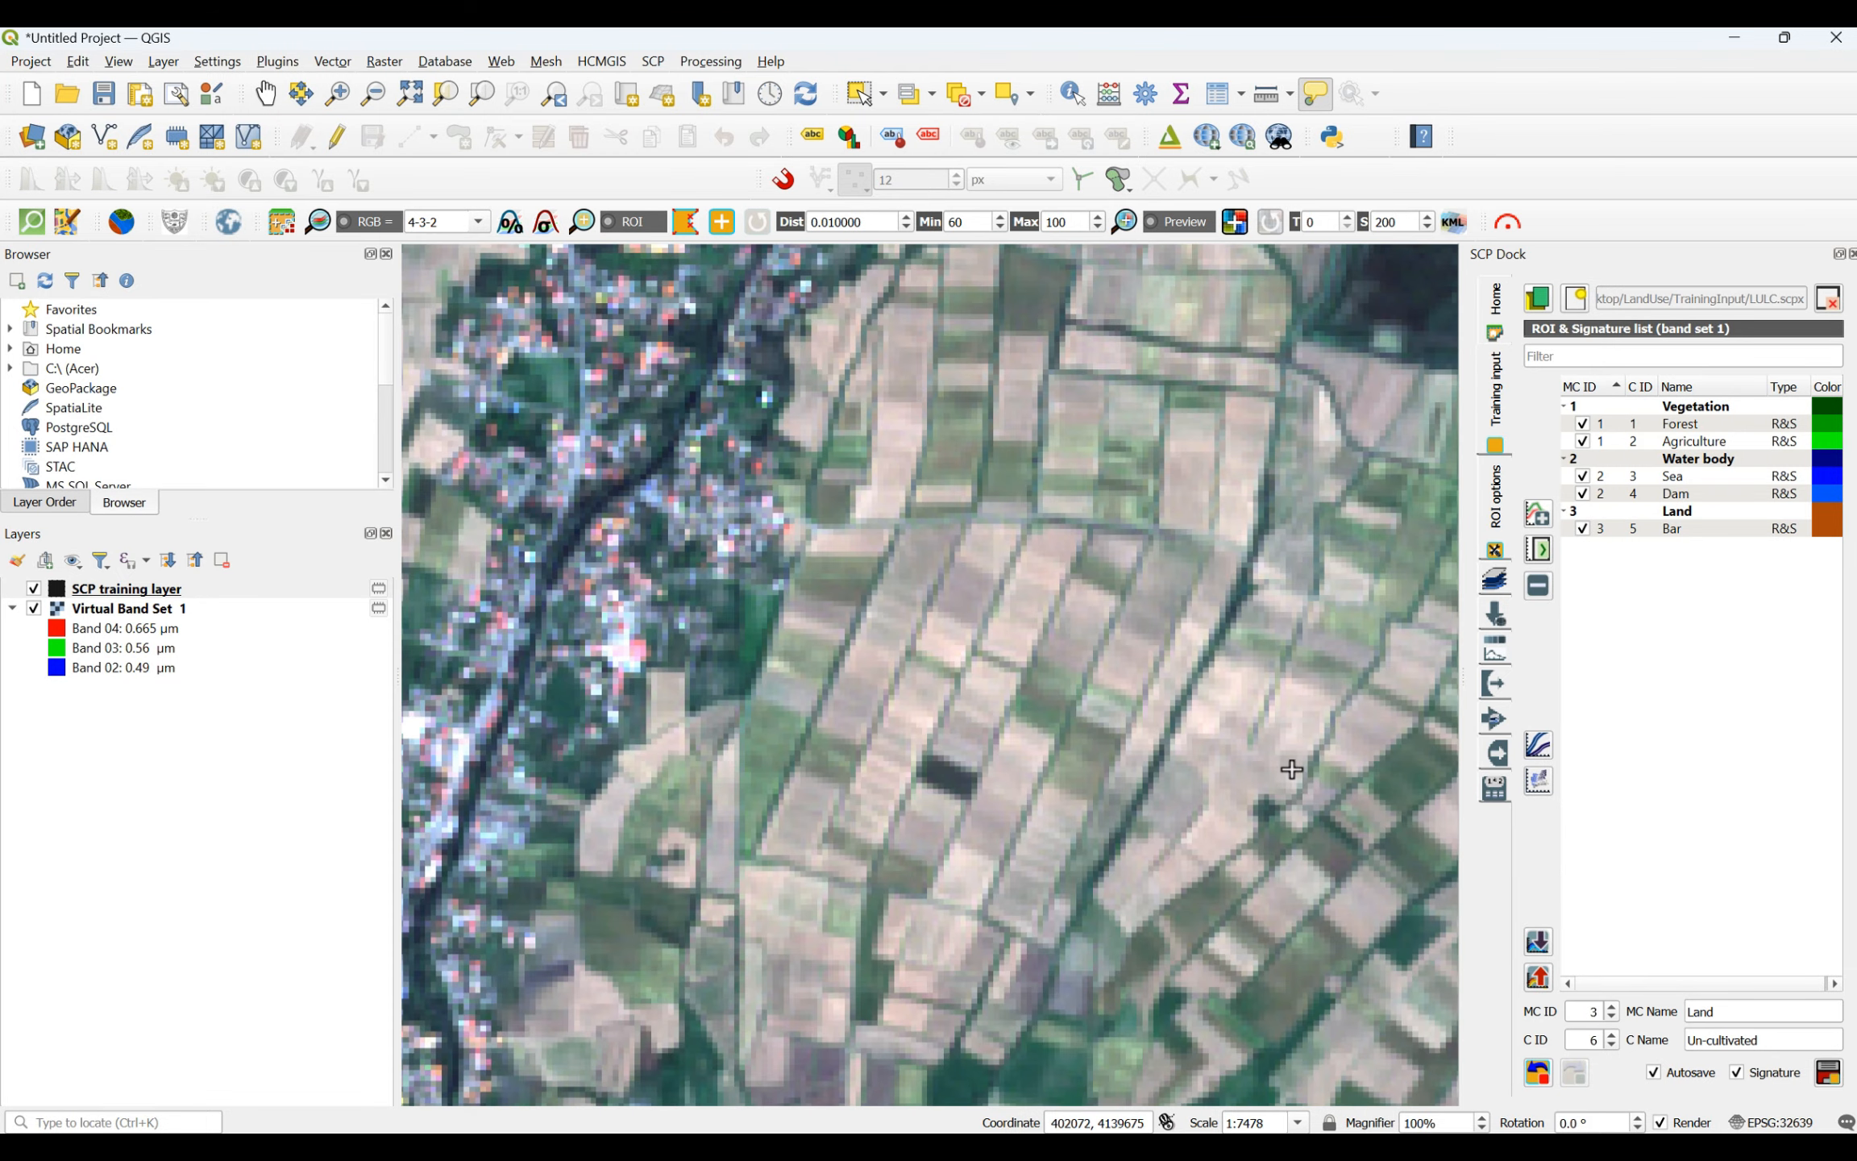
click(1083, 679)
click(1145, 586)
click(1197, 597)
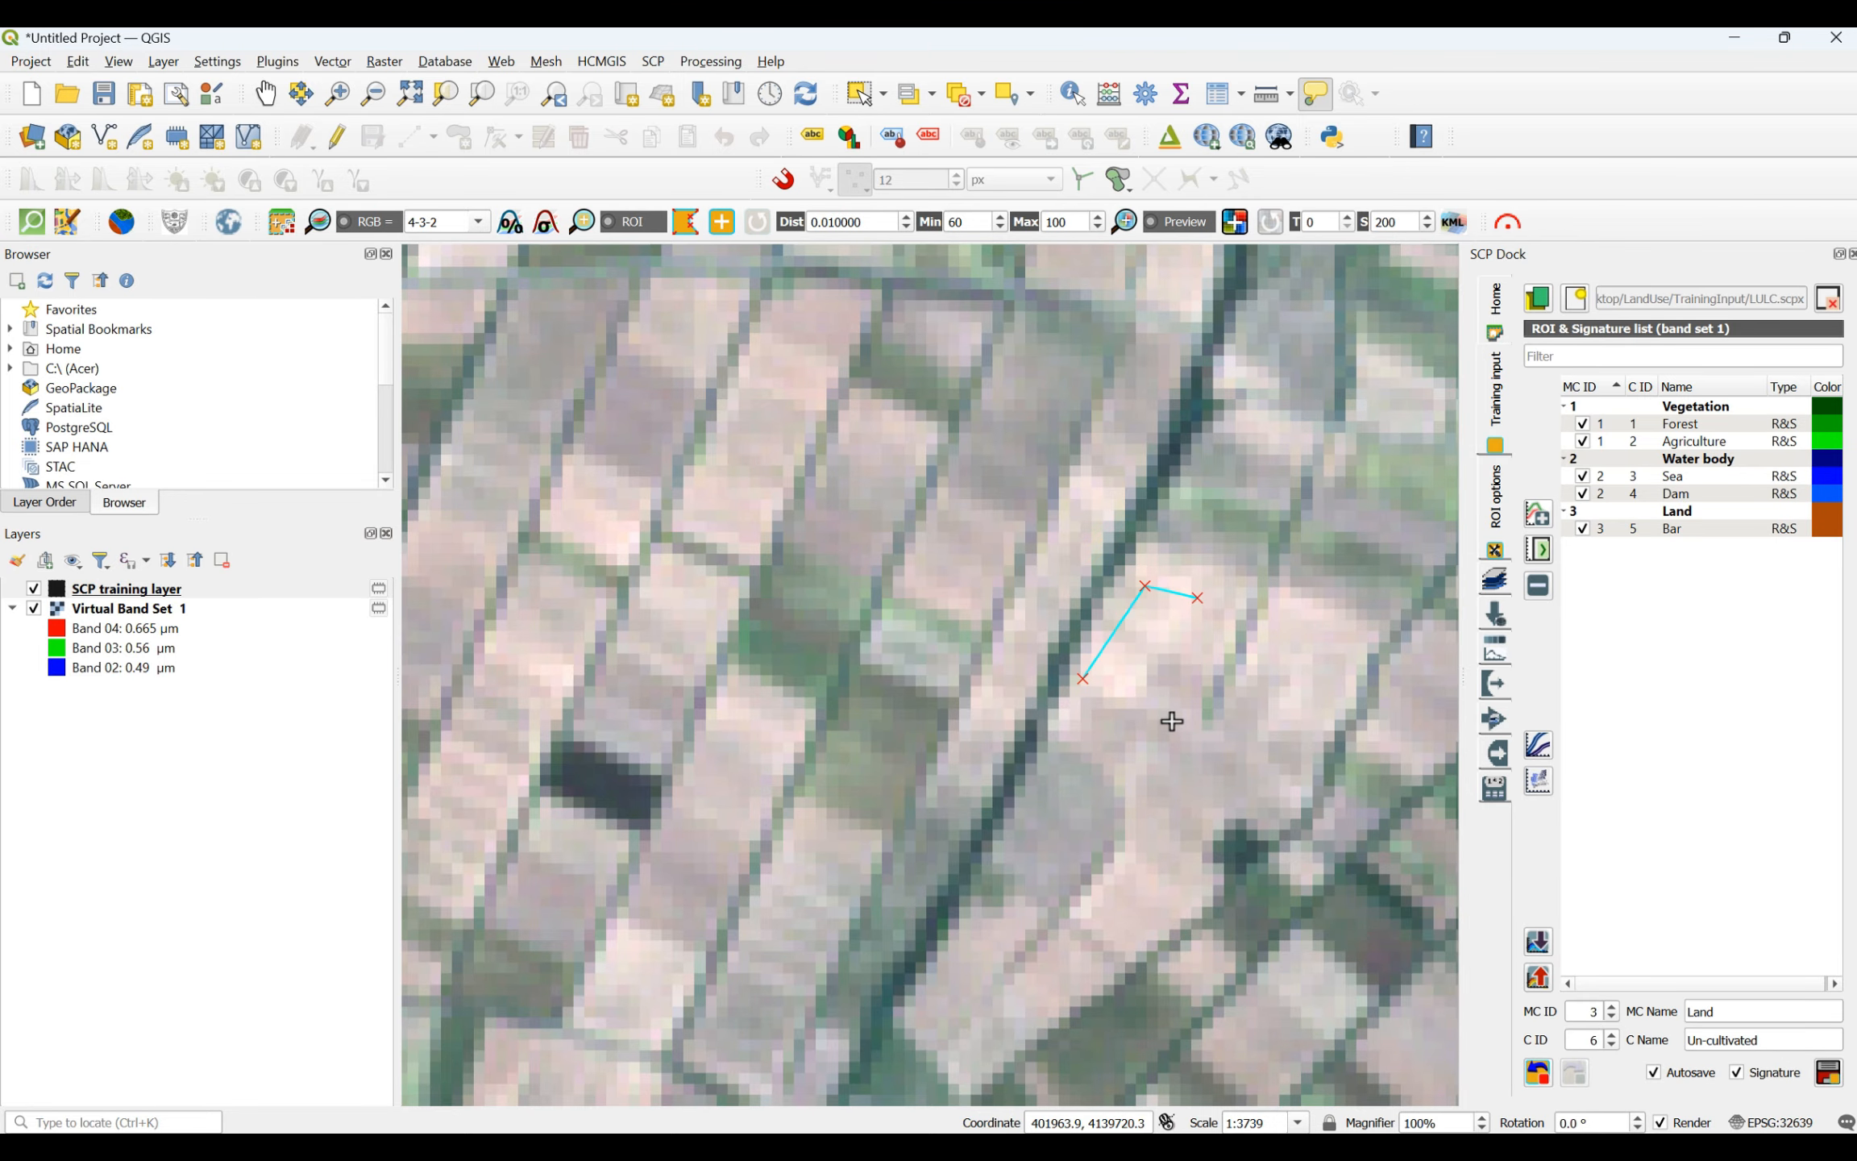
click(1169, 731)
click(1157, 835)
click(1115, 775)
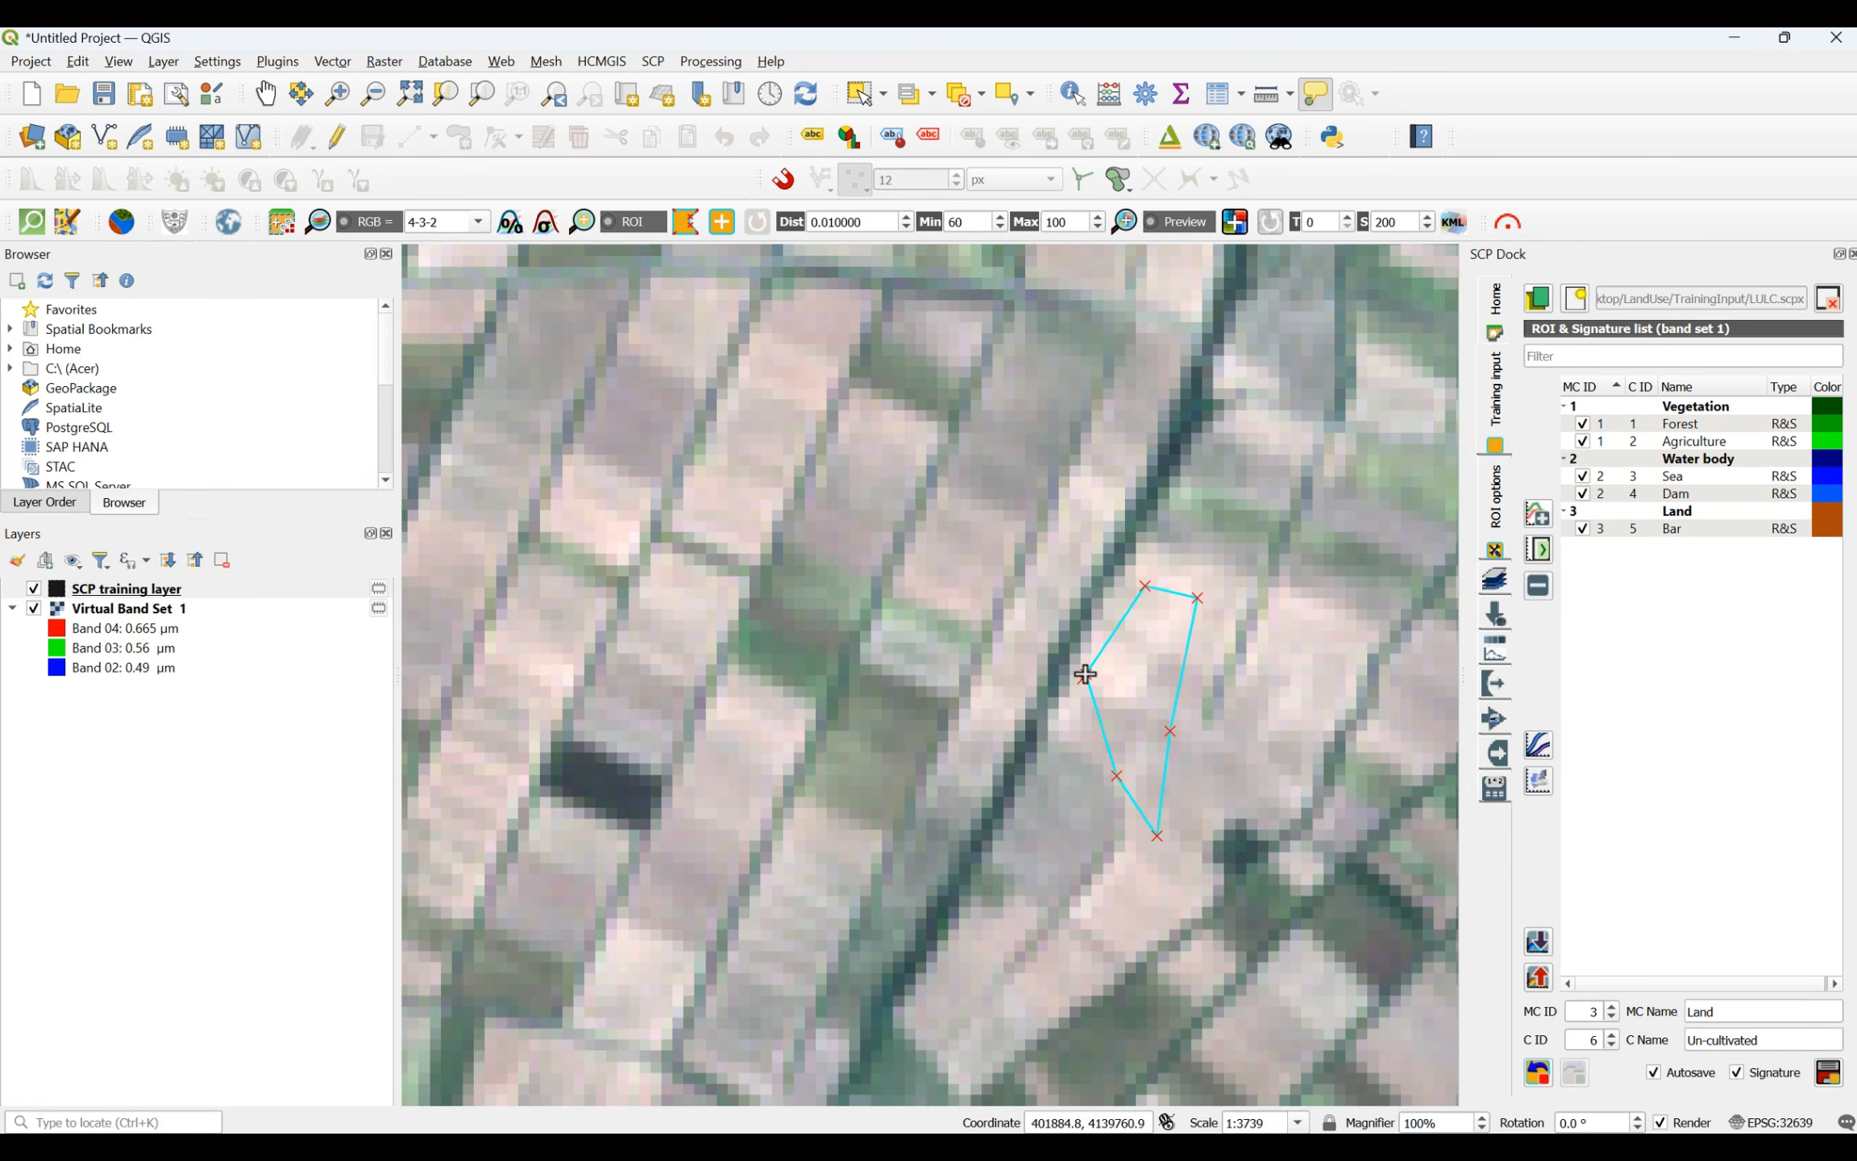
right_click(1085, 674)
- Draw a five-vertex Un-cultivated ROI inside the light beige plot of the gridded farmland southeast of the river settlement
scroll(1083, 695, down, 2)
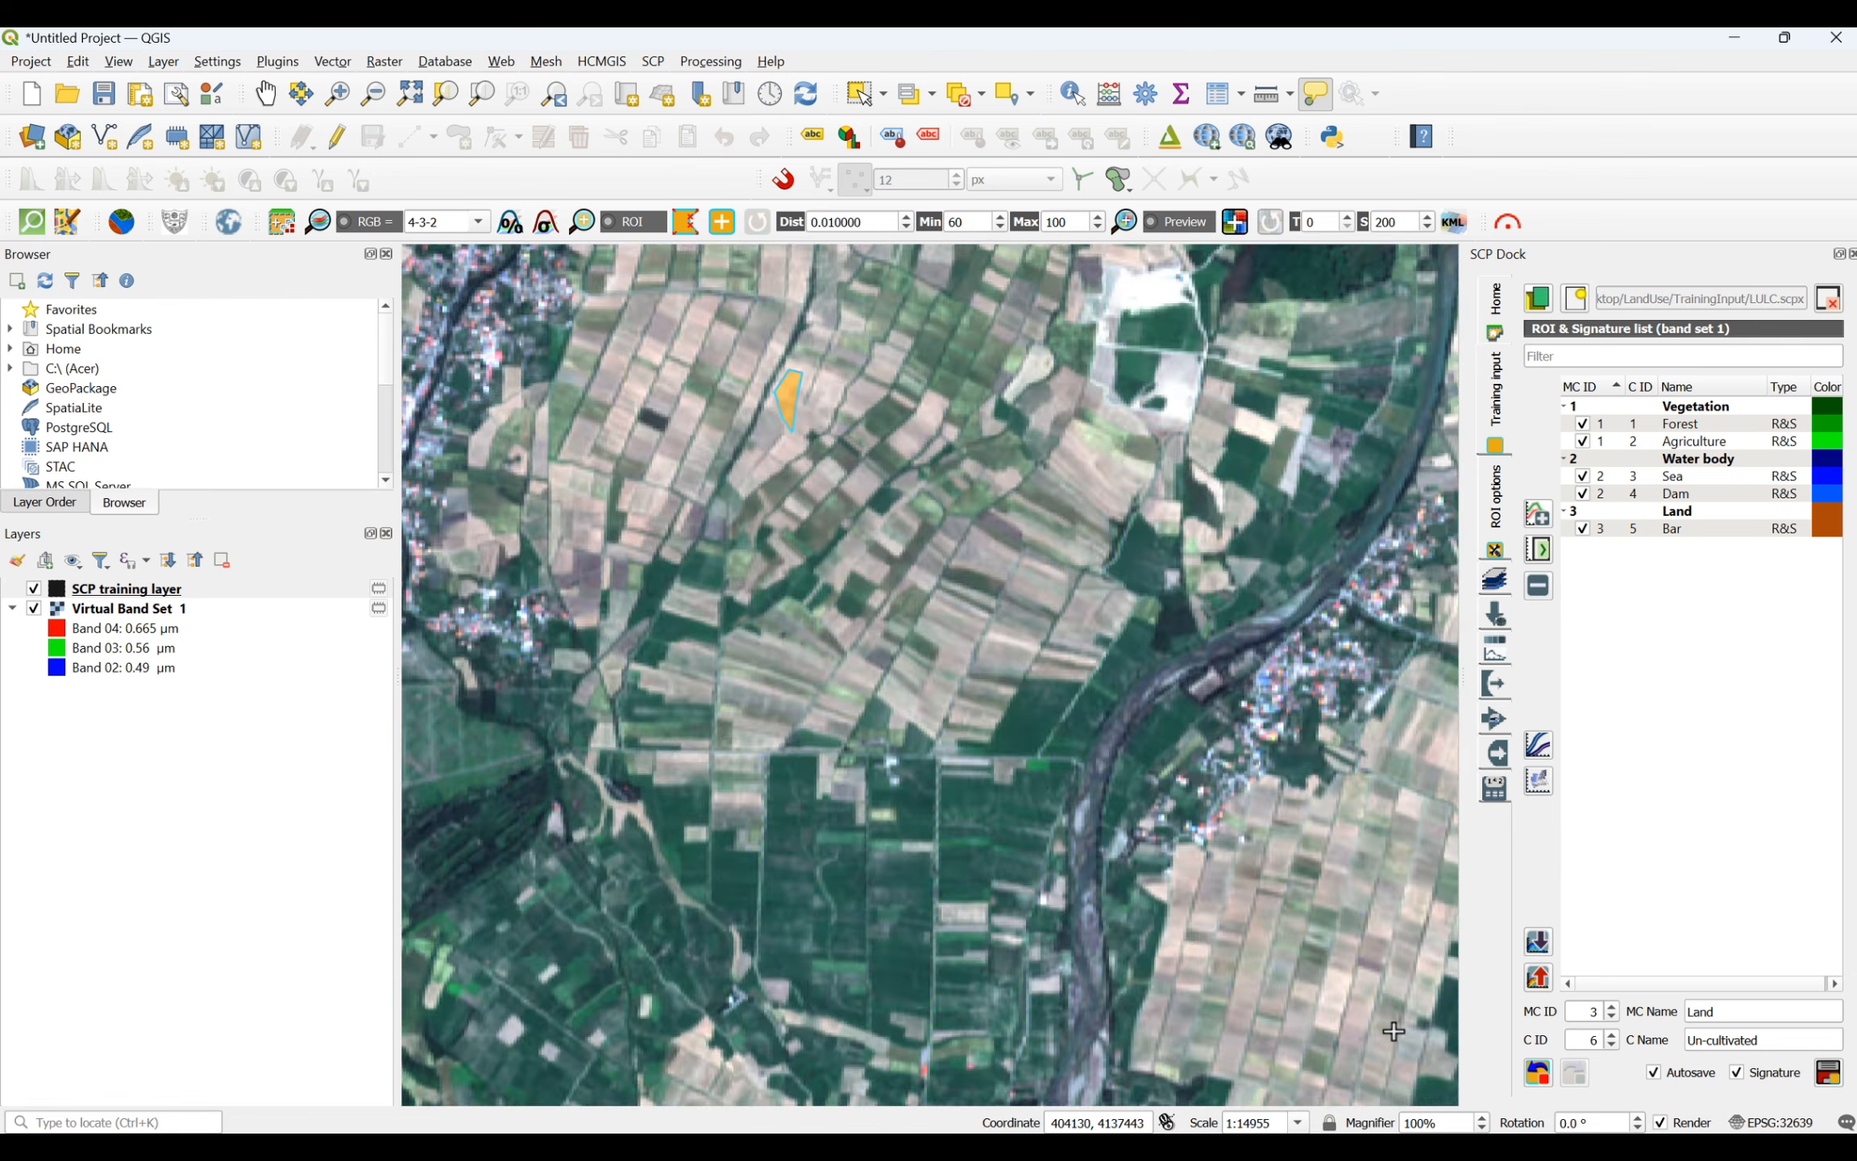
scroll(1394, 1030, up, 2)
click(1131, 831)
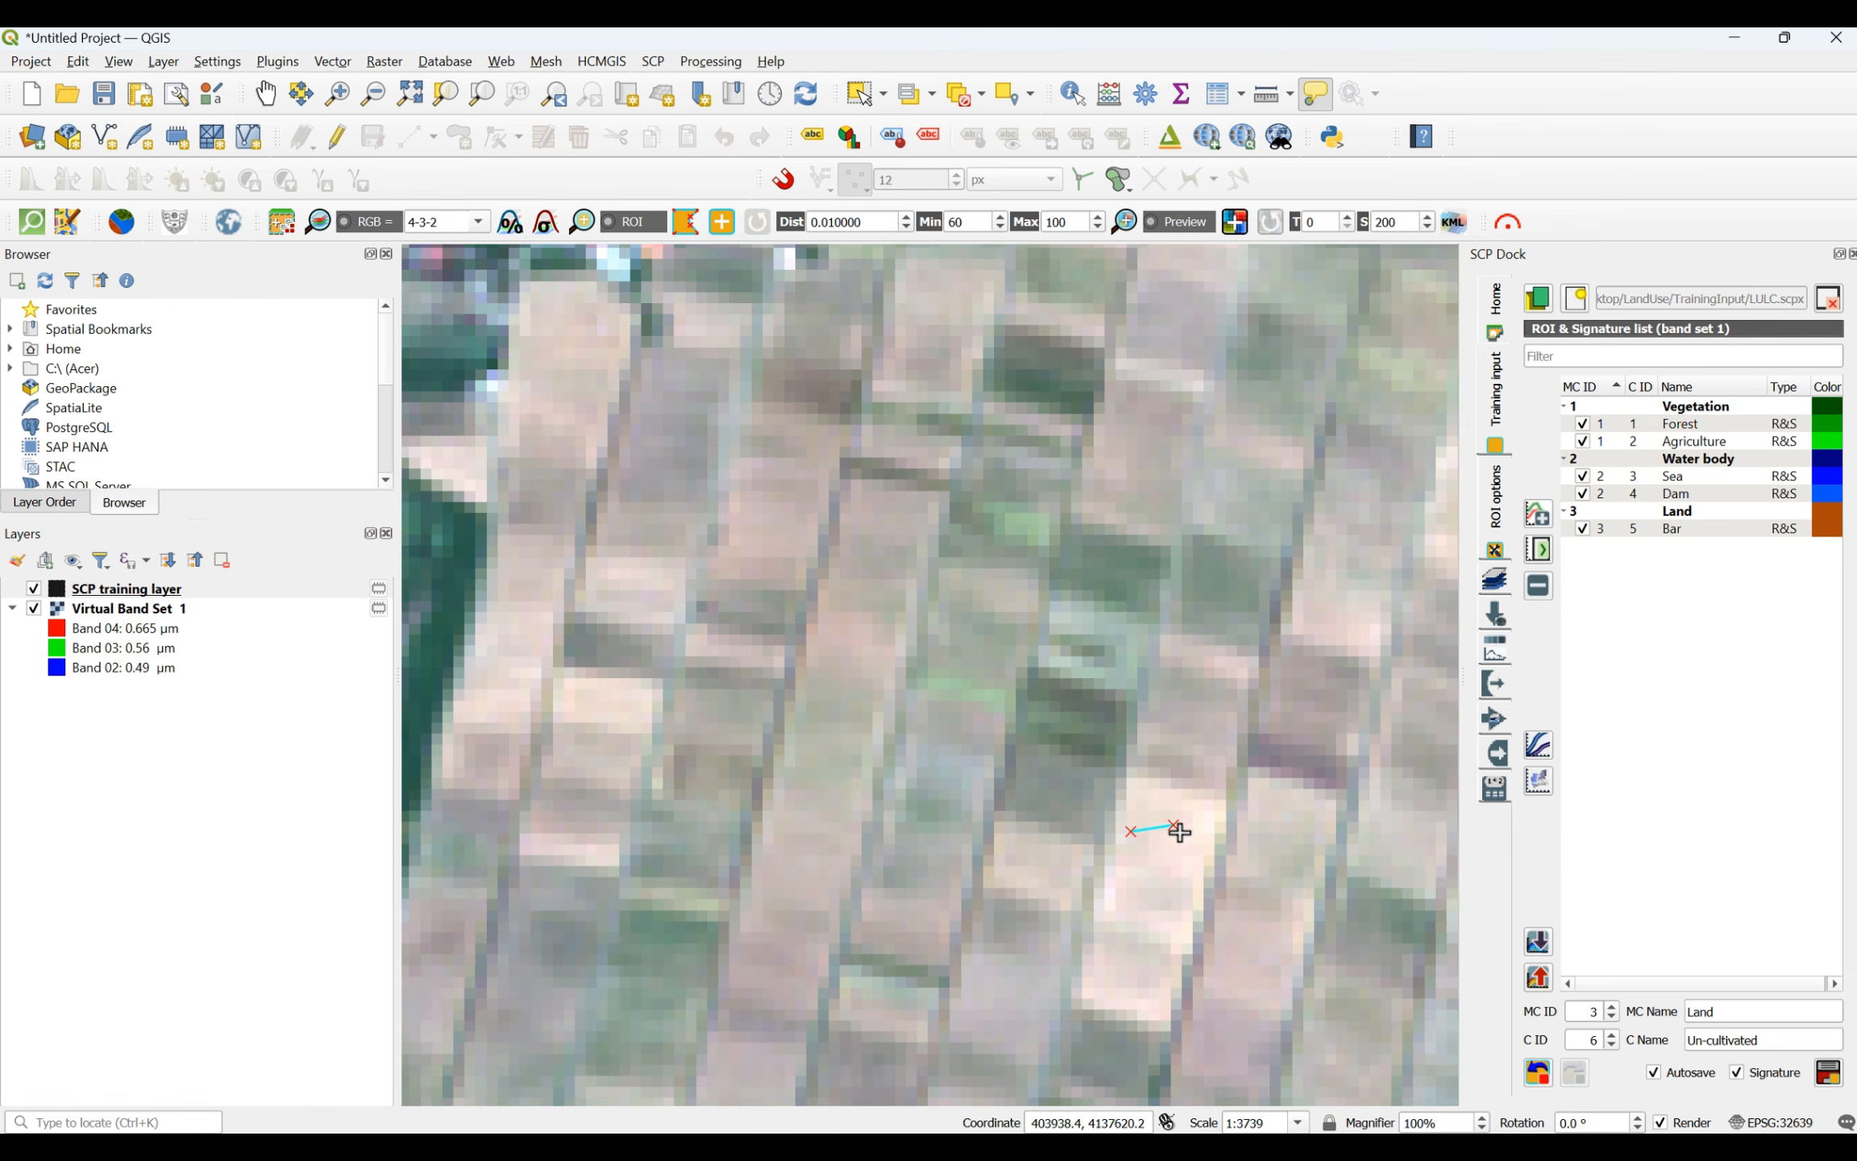
click(1186, 925)
click(1139, 1029)
click(1113, 995)
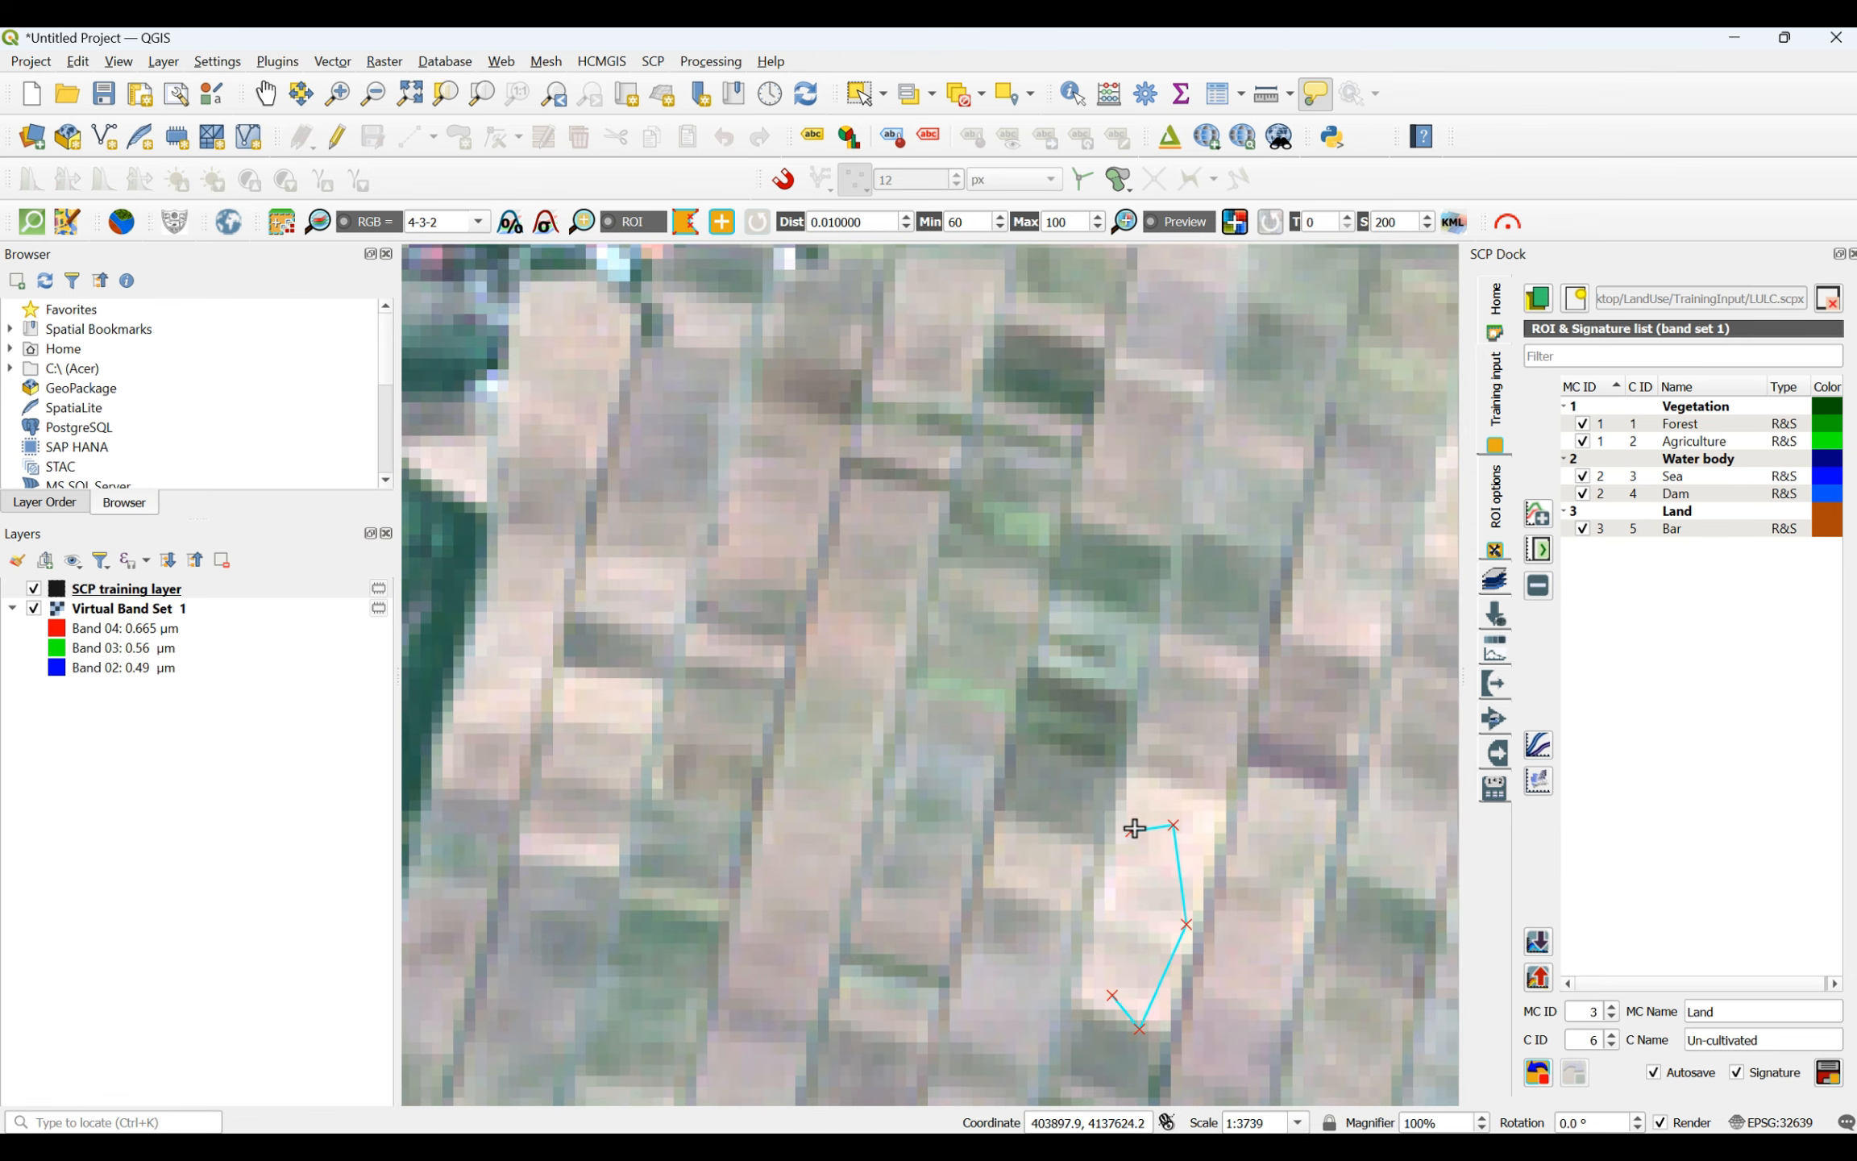
right_click(1134, 828)
- Add a triangular Un-cultivated ROI across the pinkish bare field south of the dark tree line, in the western part of the plain
scroll(1133, 830, down, 3)
scroll(1000, 568, down, 4)
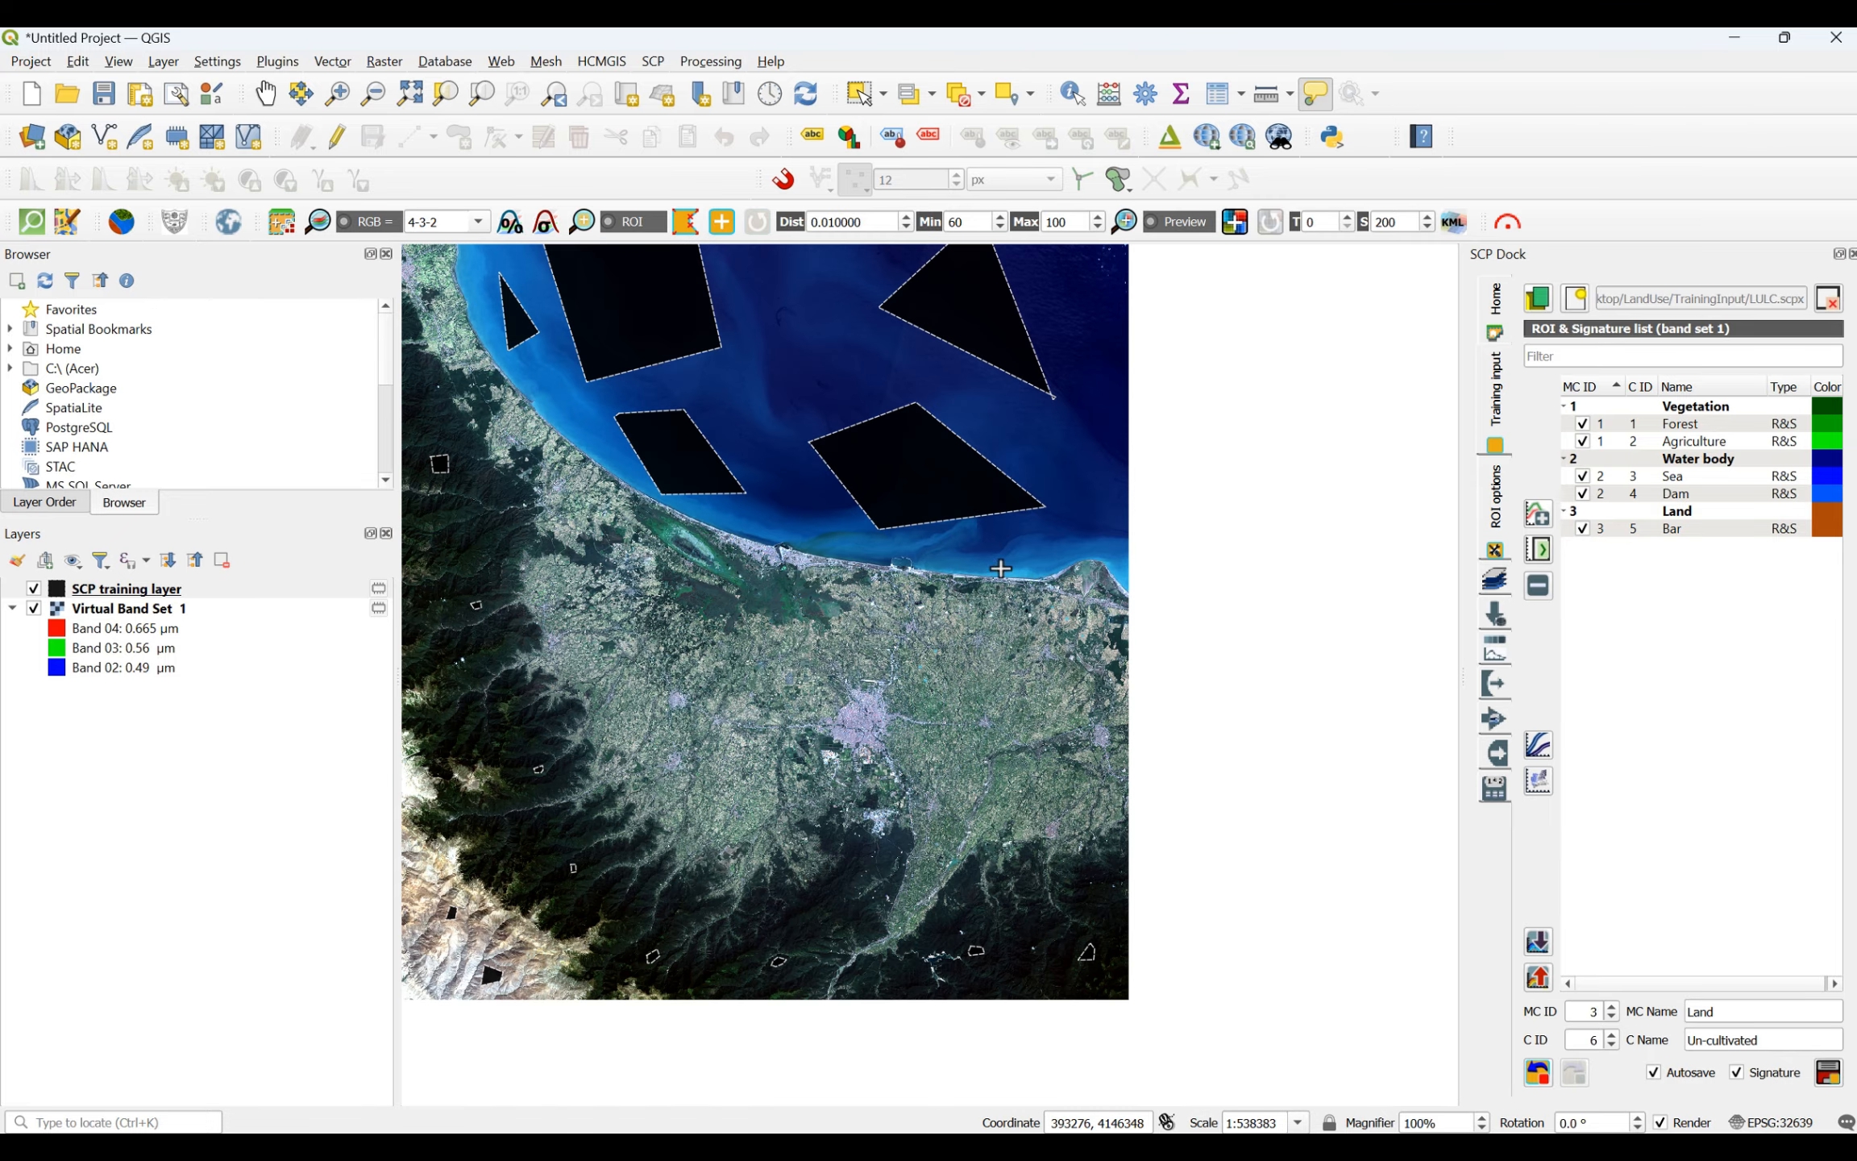
scroll(690, 569, up, 8)
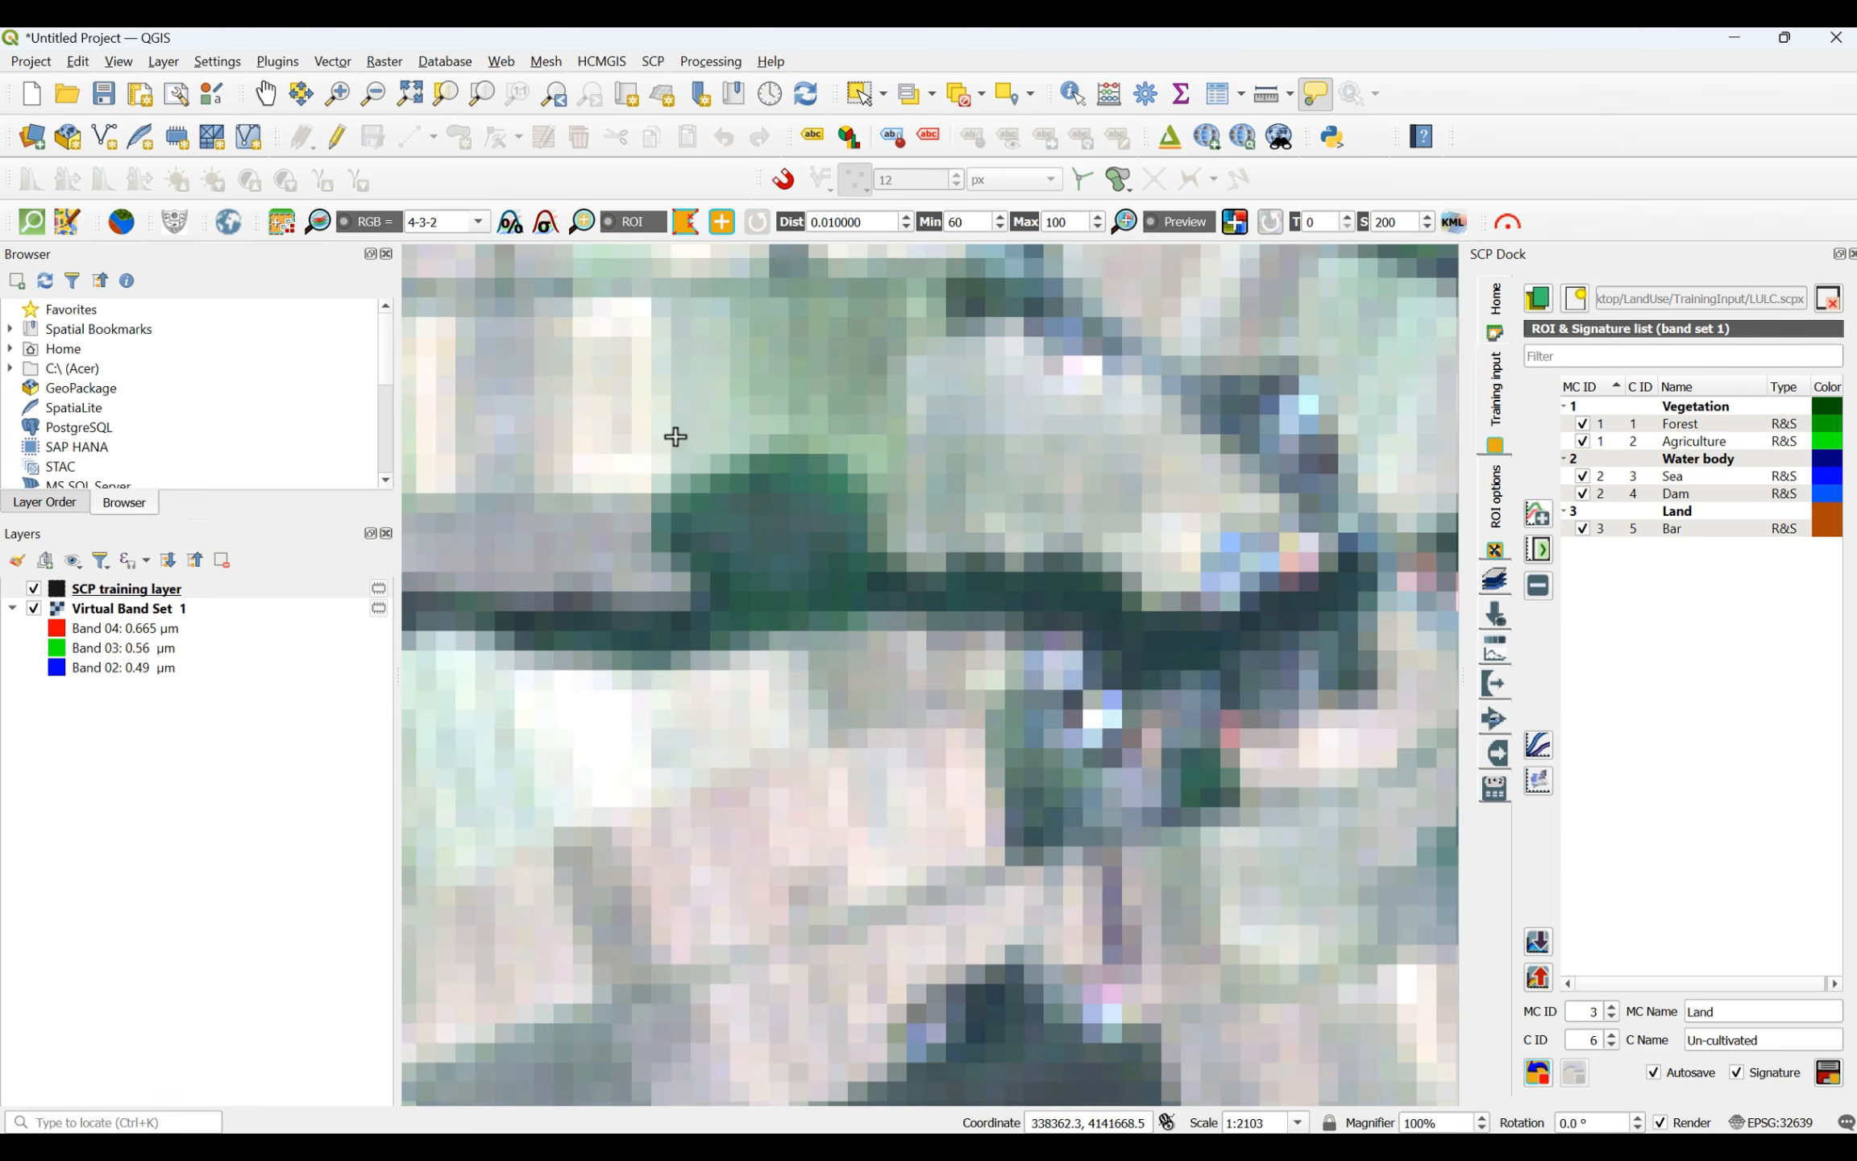
click(734, 839)
click(883, 843)
click(738, 897)
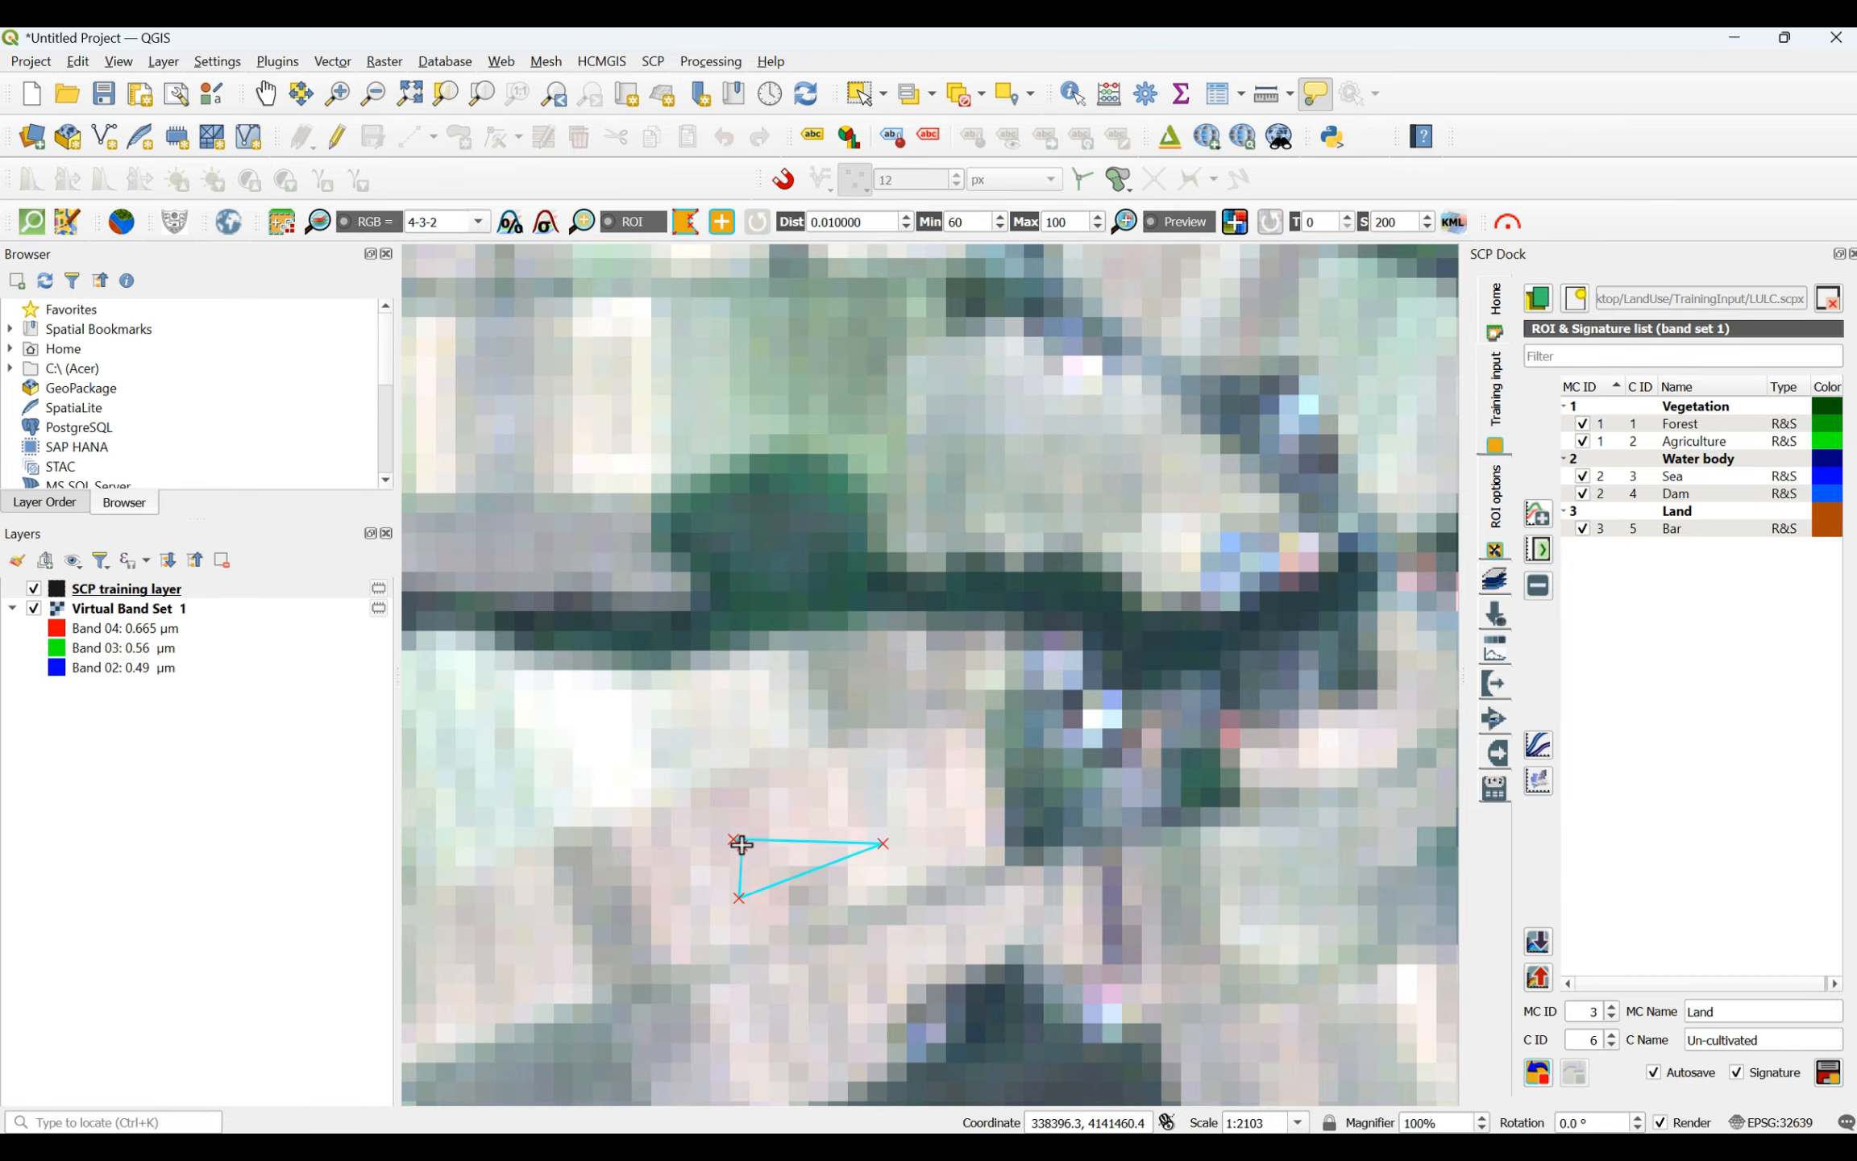
right_click(742, 844)
- Draw a narrow four-sided Un-cultivated ROI along the elongated beige strip field at the northern edge of the dark forest
scroll(743, 843, down, 4)
scroll(1025, 489, up, 3)
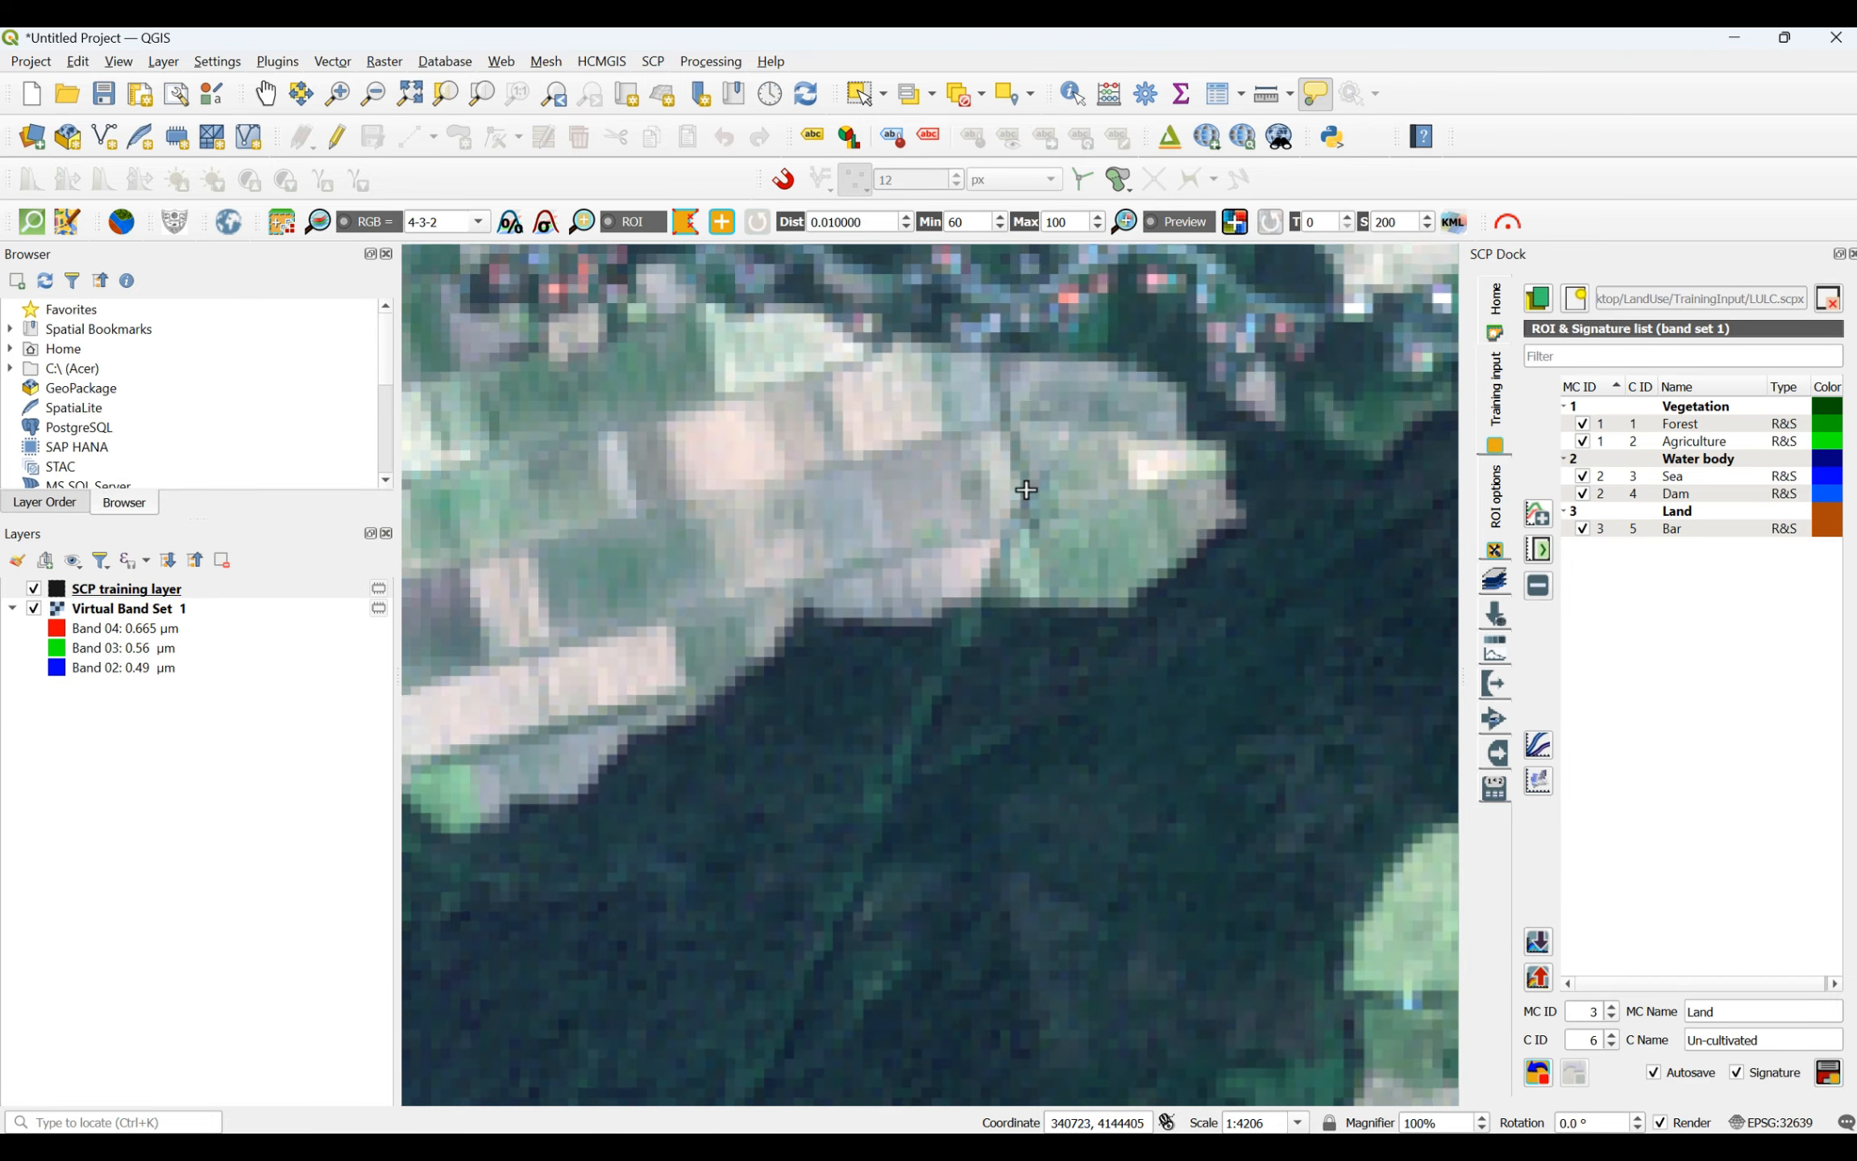
click(470, 691)
click(644, 651)
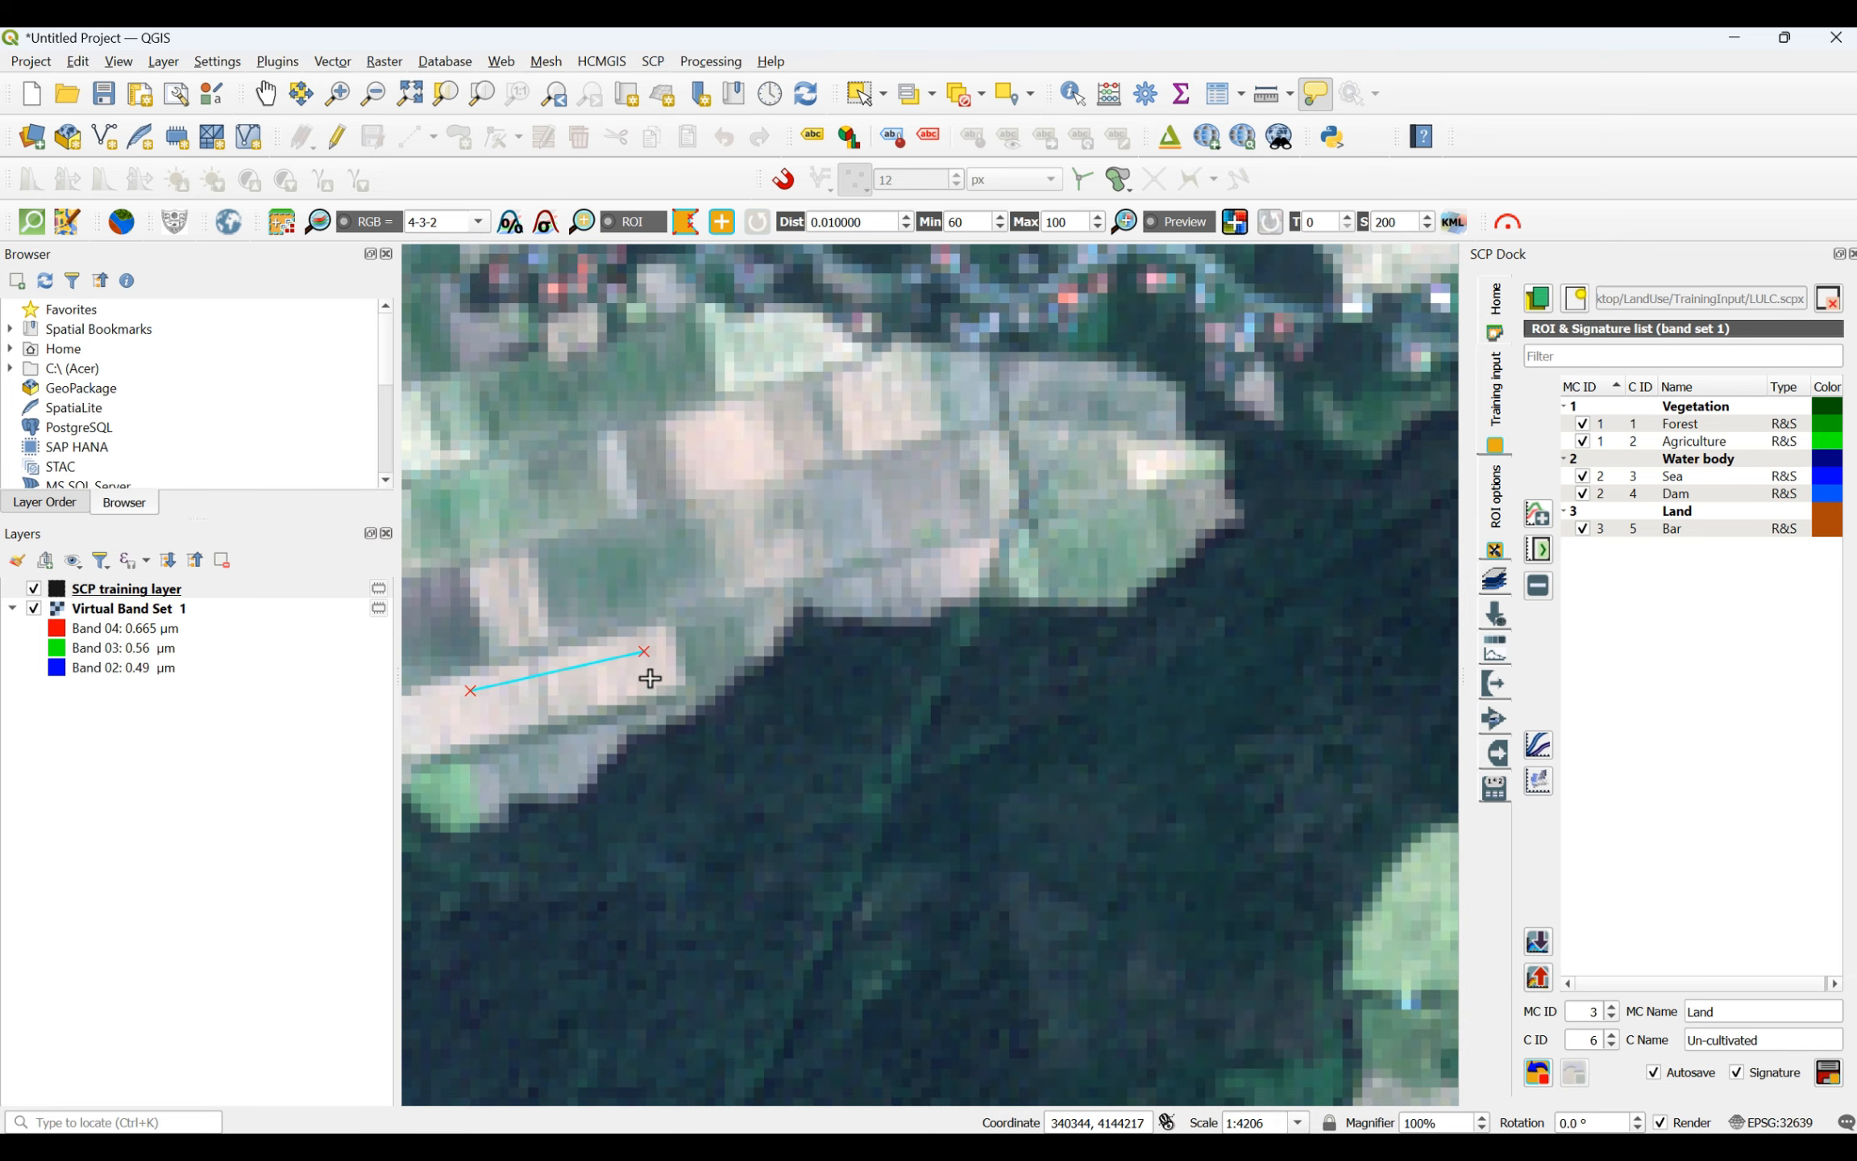
click(644, 680)
click(475, 722)
right_click(475, 692)
- Add a small Un-cultivated ROI on the beige field just south of the village road in the northwestern coastal plain
scroll(1117, 796, down, 7)
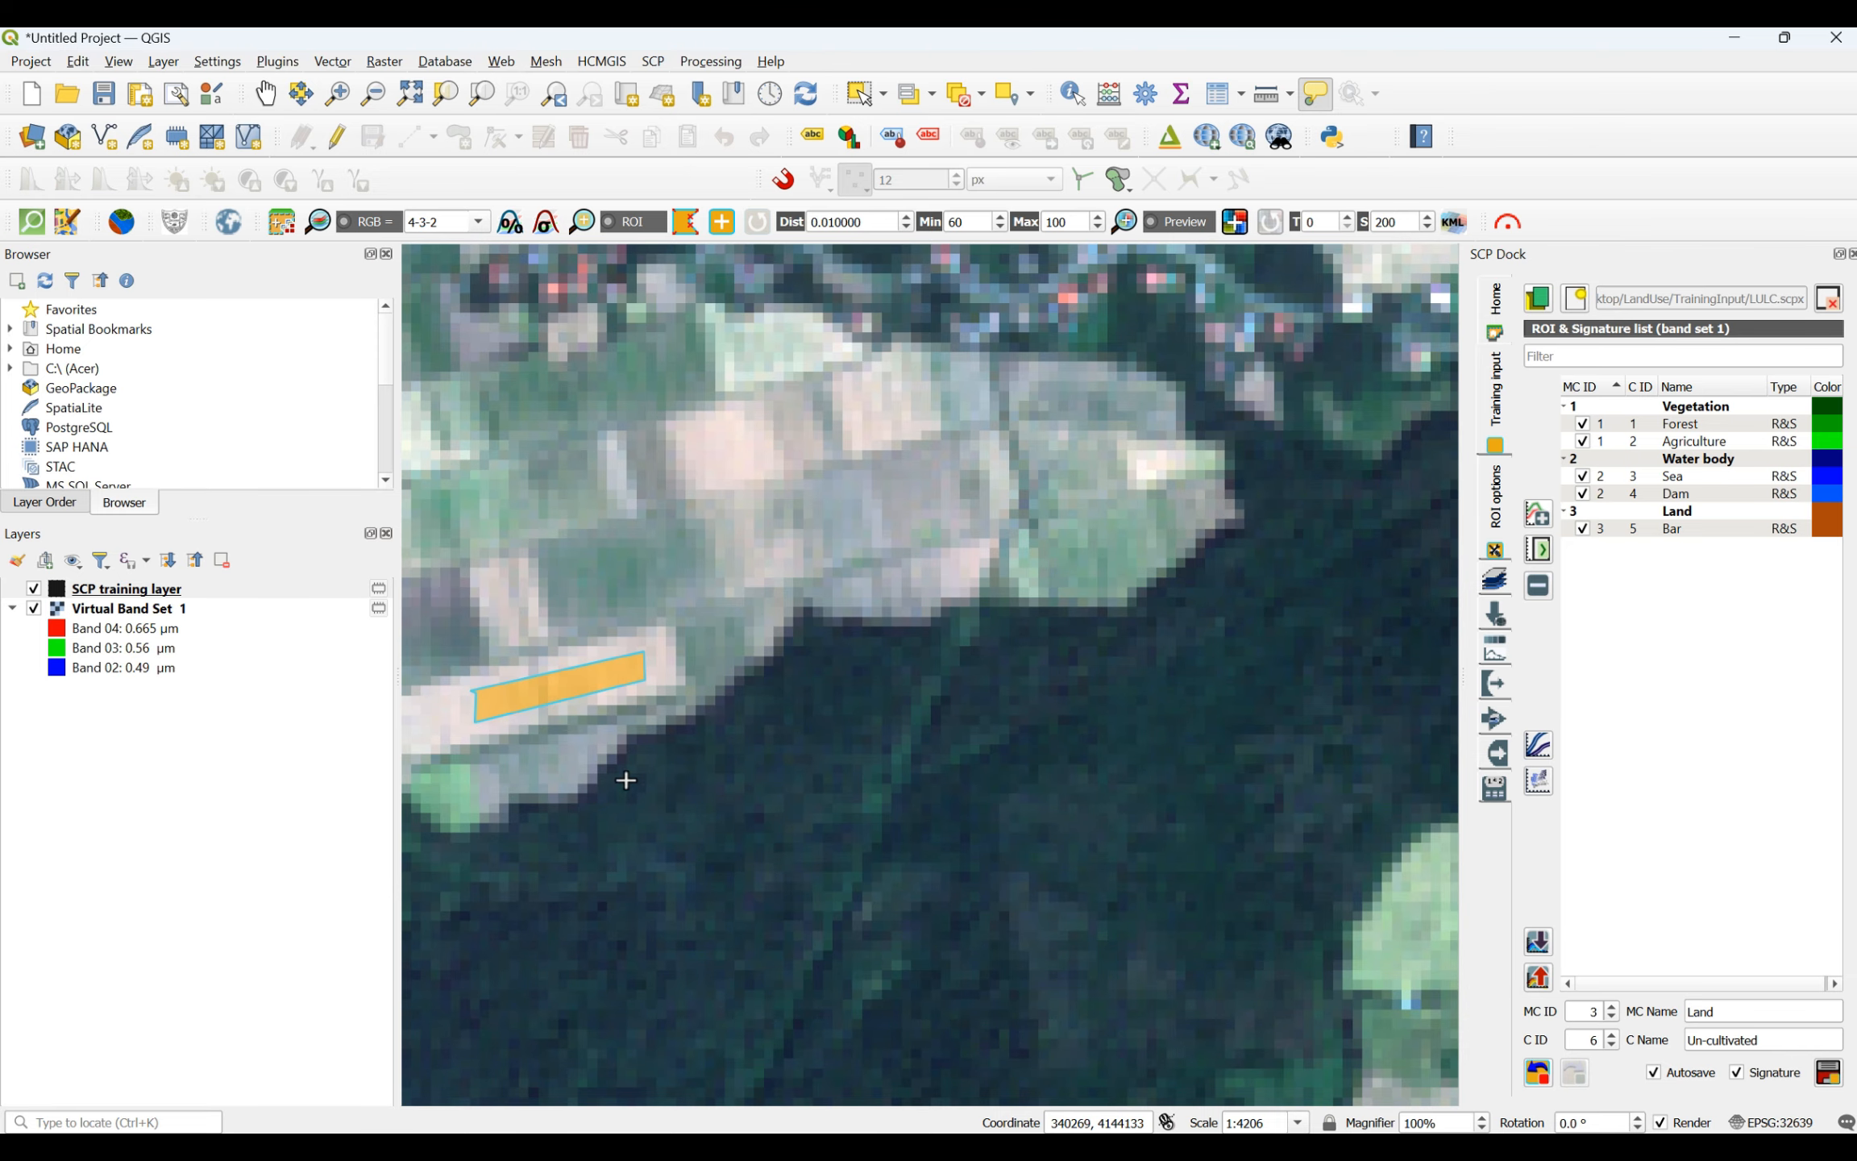
scroll(1116, 797, up, 5)
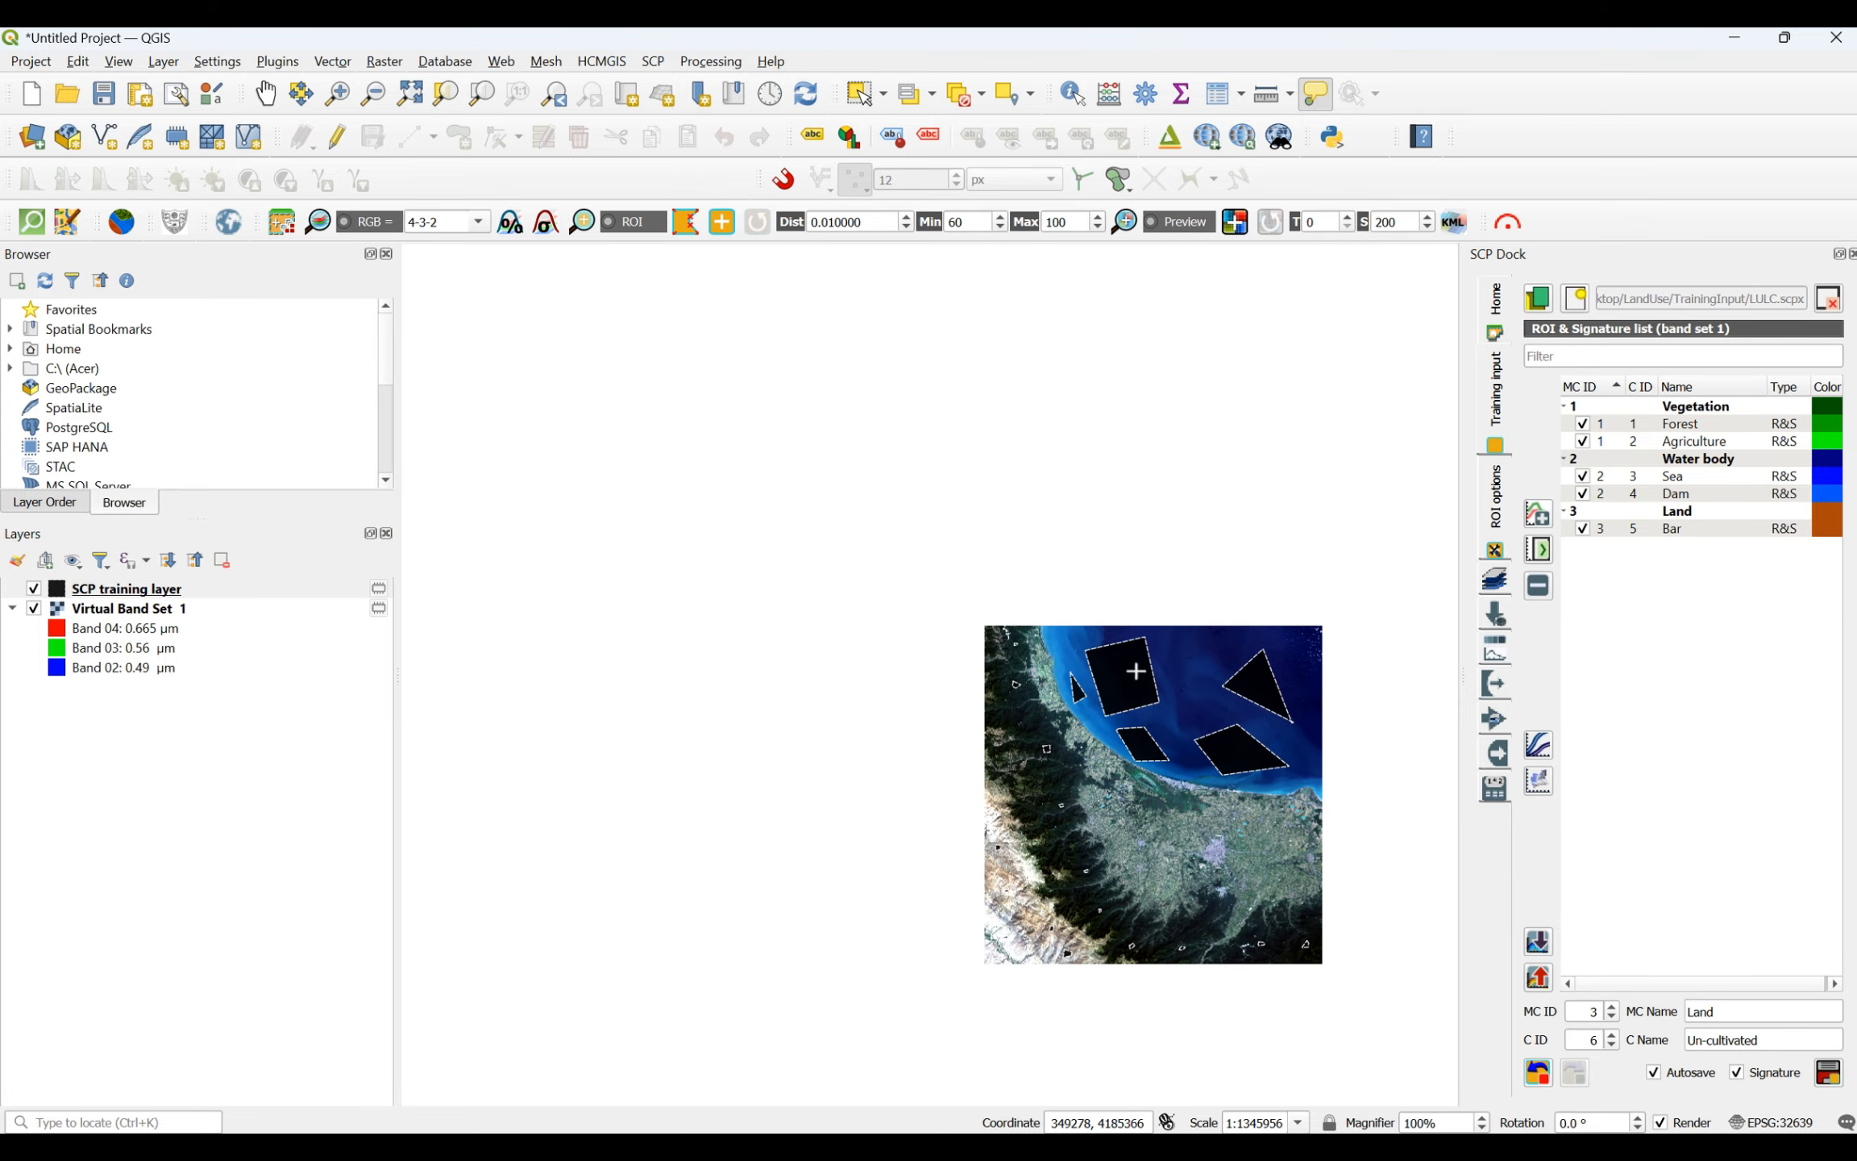
scroll(1164, 566, up, 1)
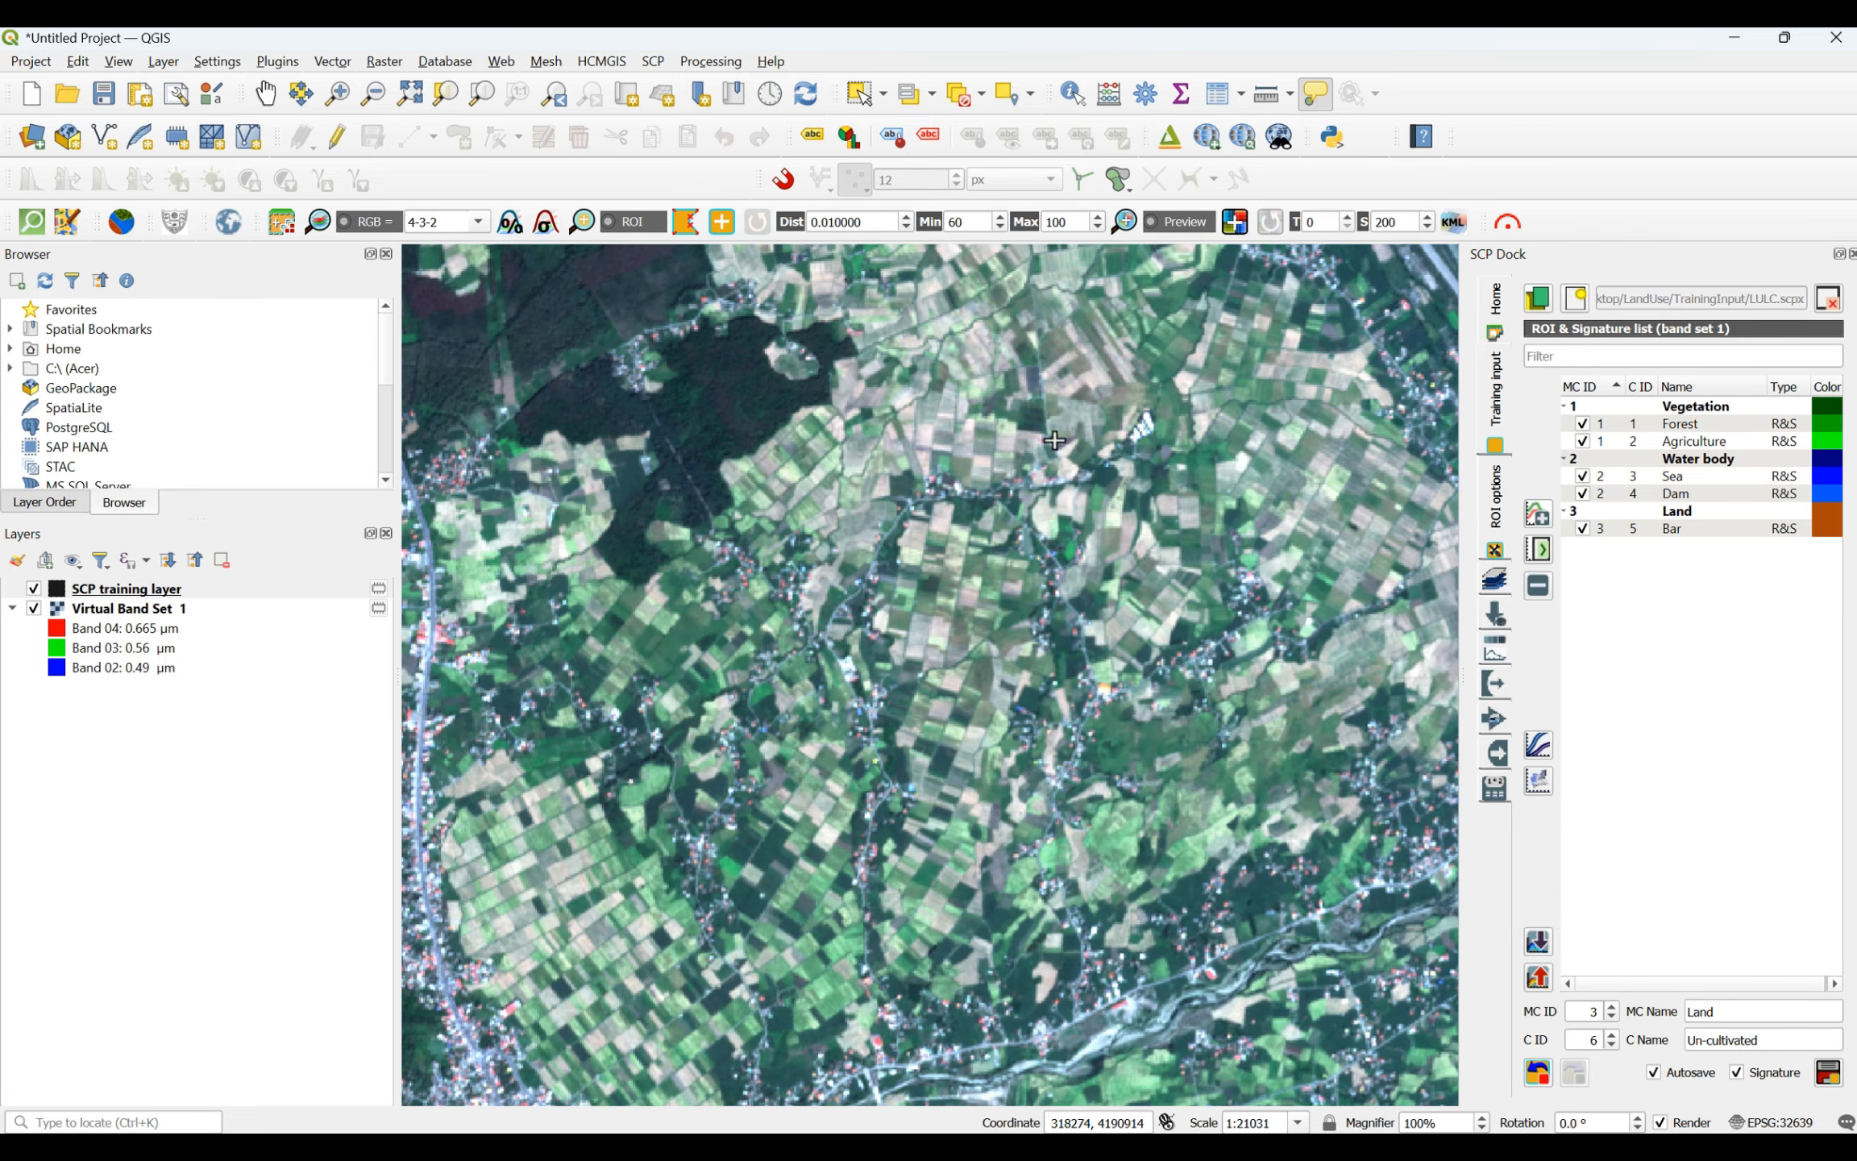
click(1086, 609)
click(1100, 582)
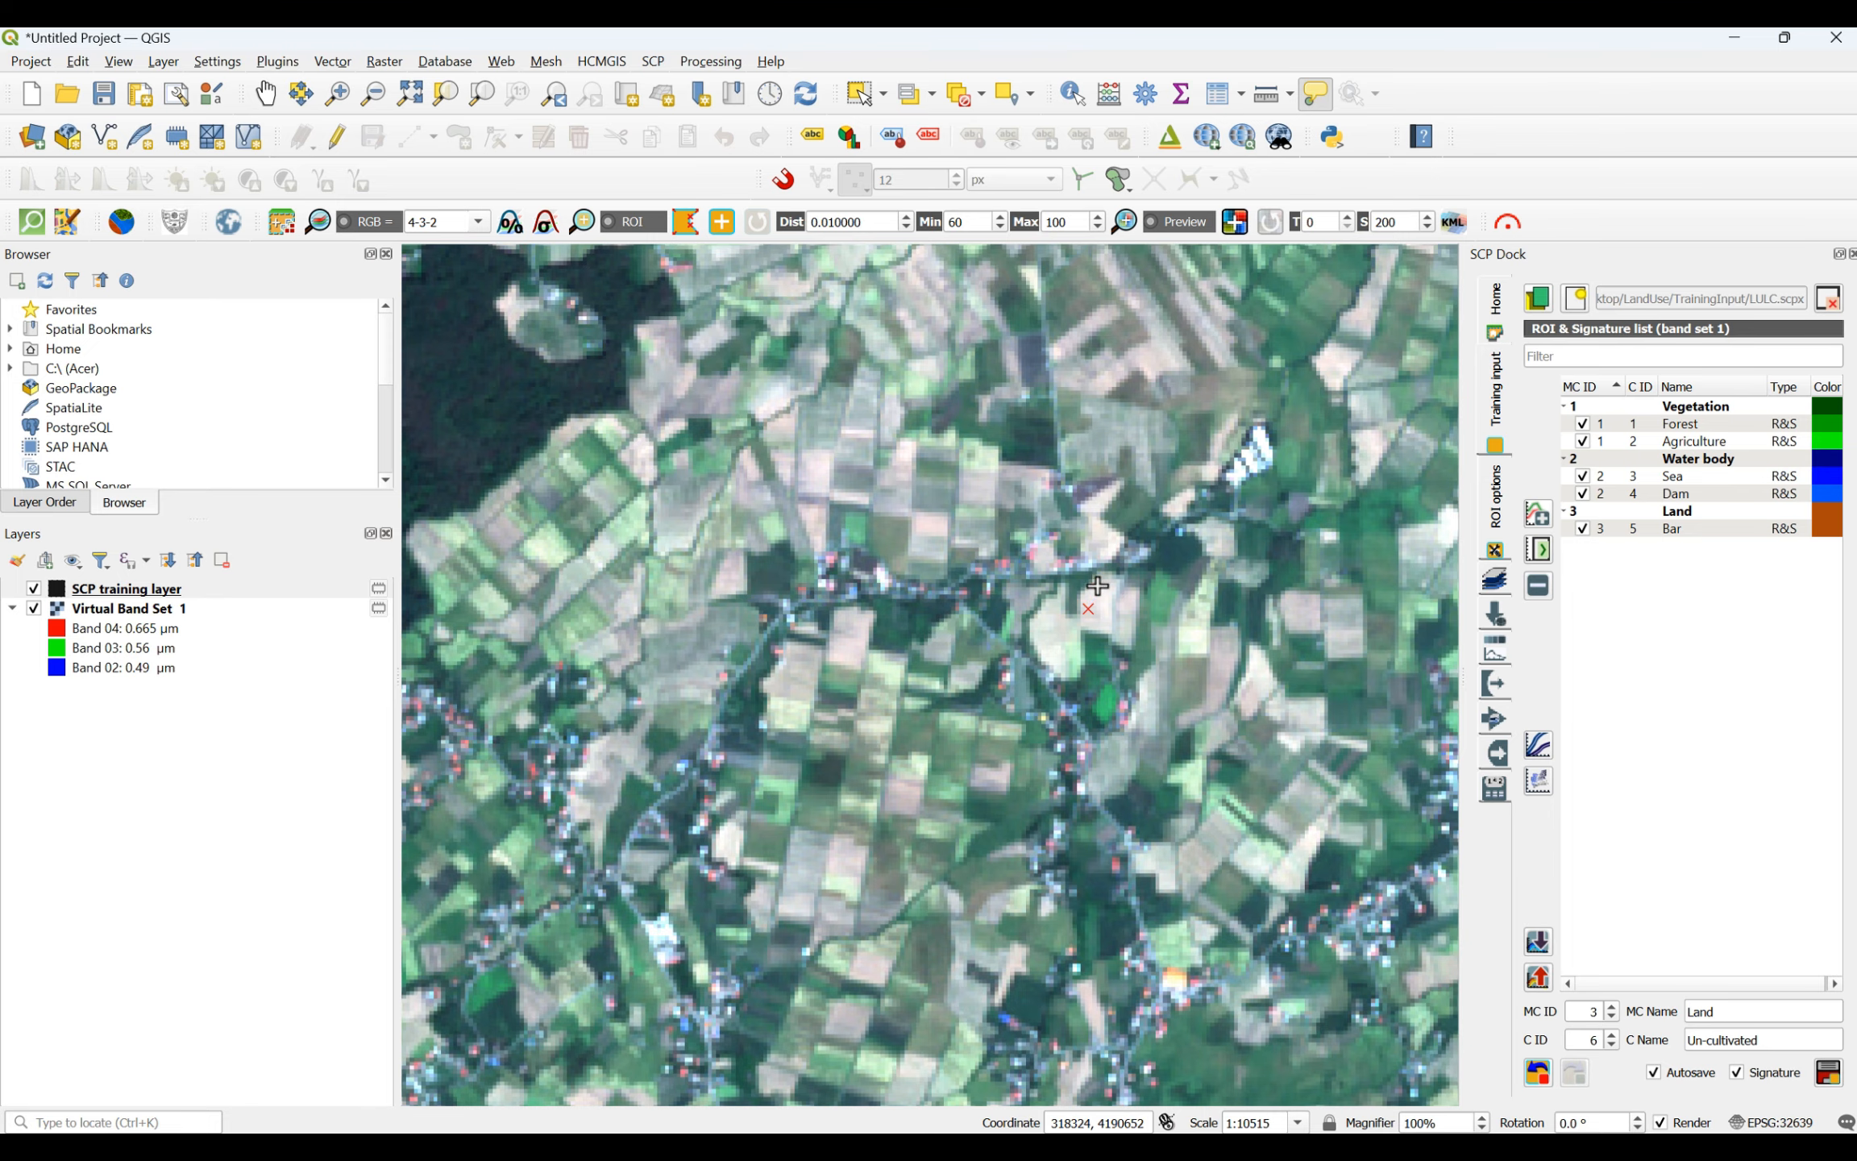
click(1108, 598)
click(1103, 628)
right_click(1088, 612)
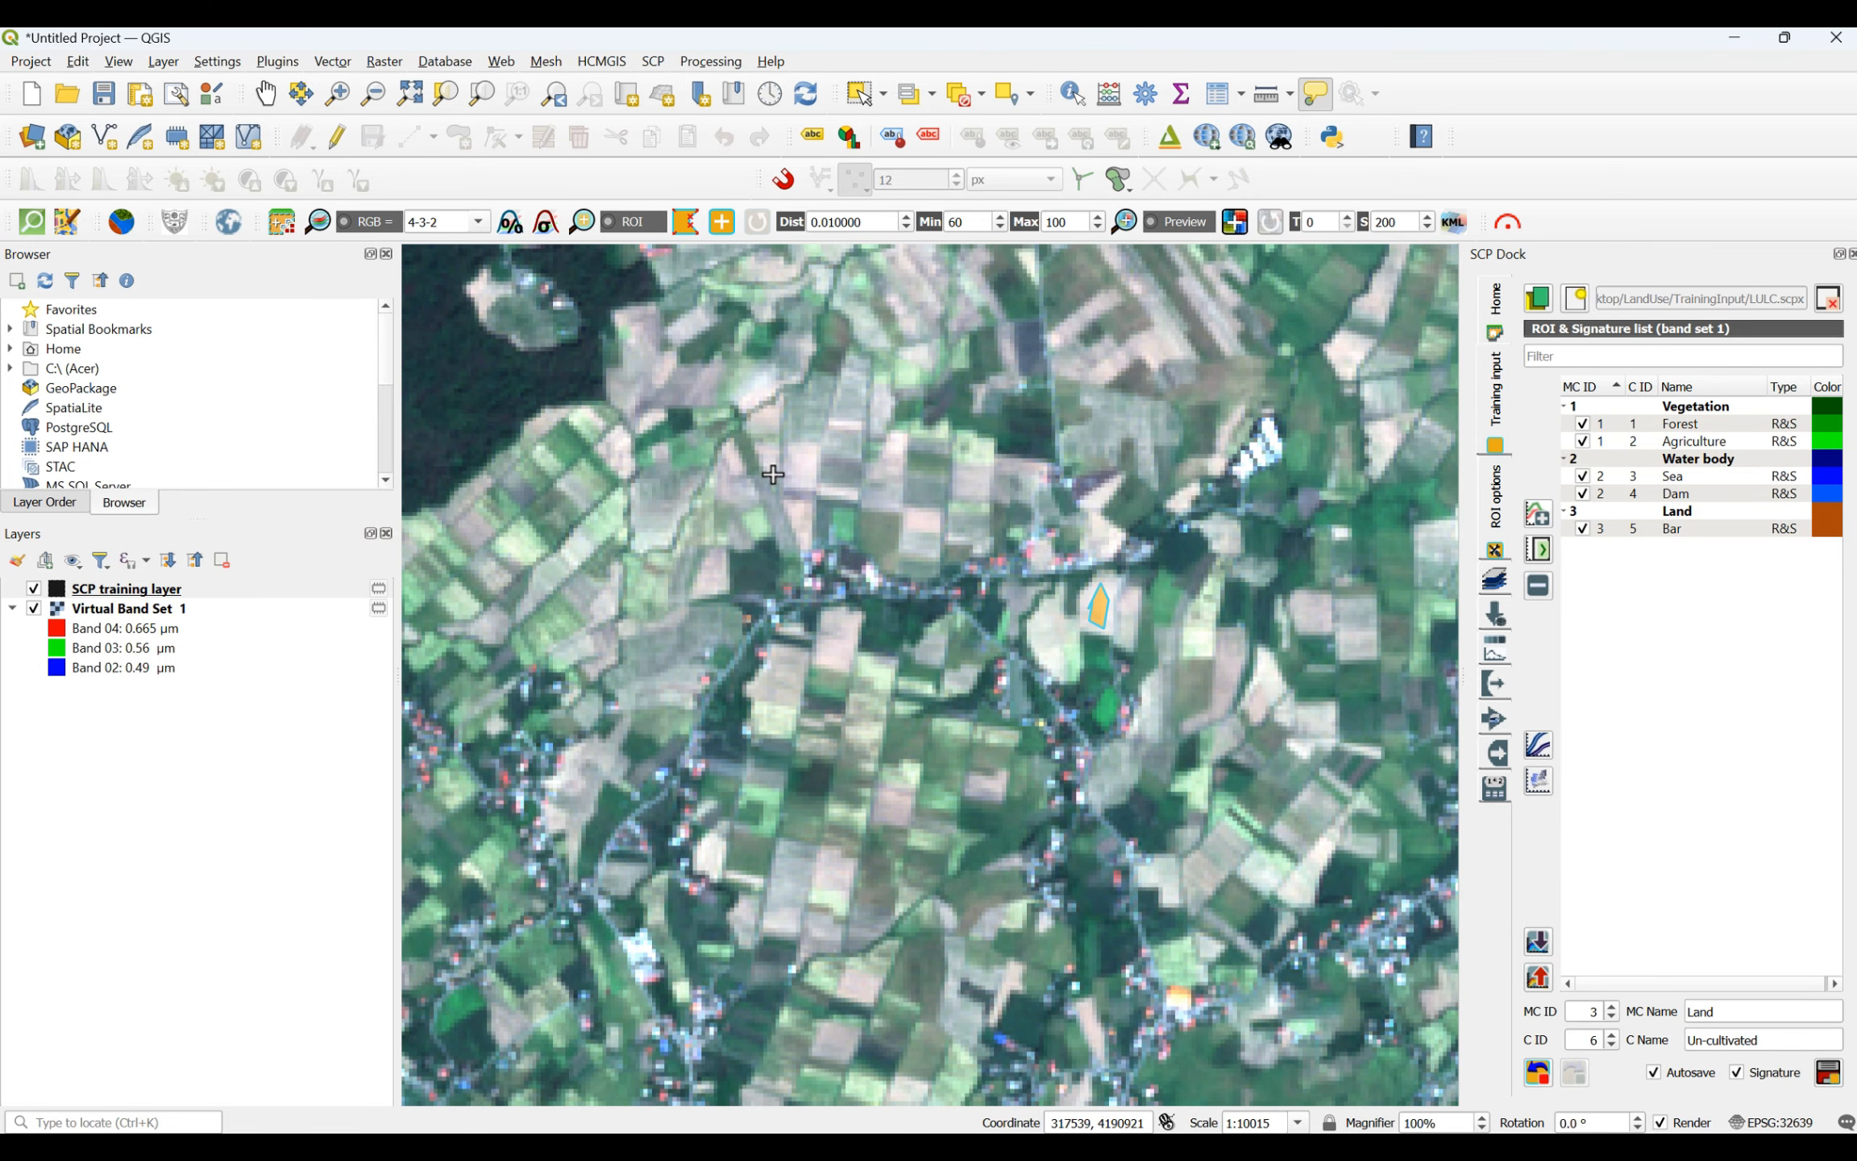
- Draw a five-vertex Un-cultivated ROI inside the pale pinkish field north of the same village road
scroll(782, 469, up, 2)
click(808, 488)
click(848, 387)
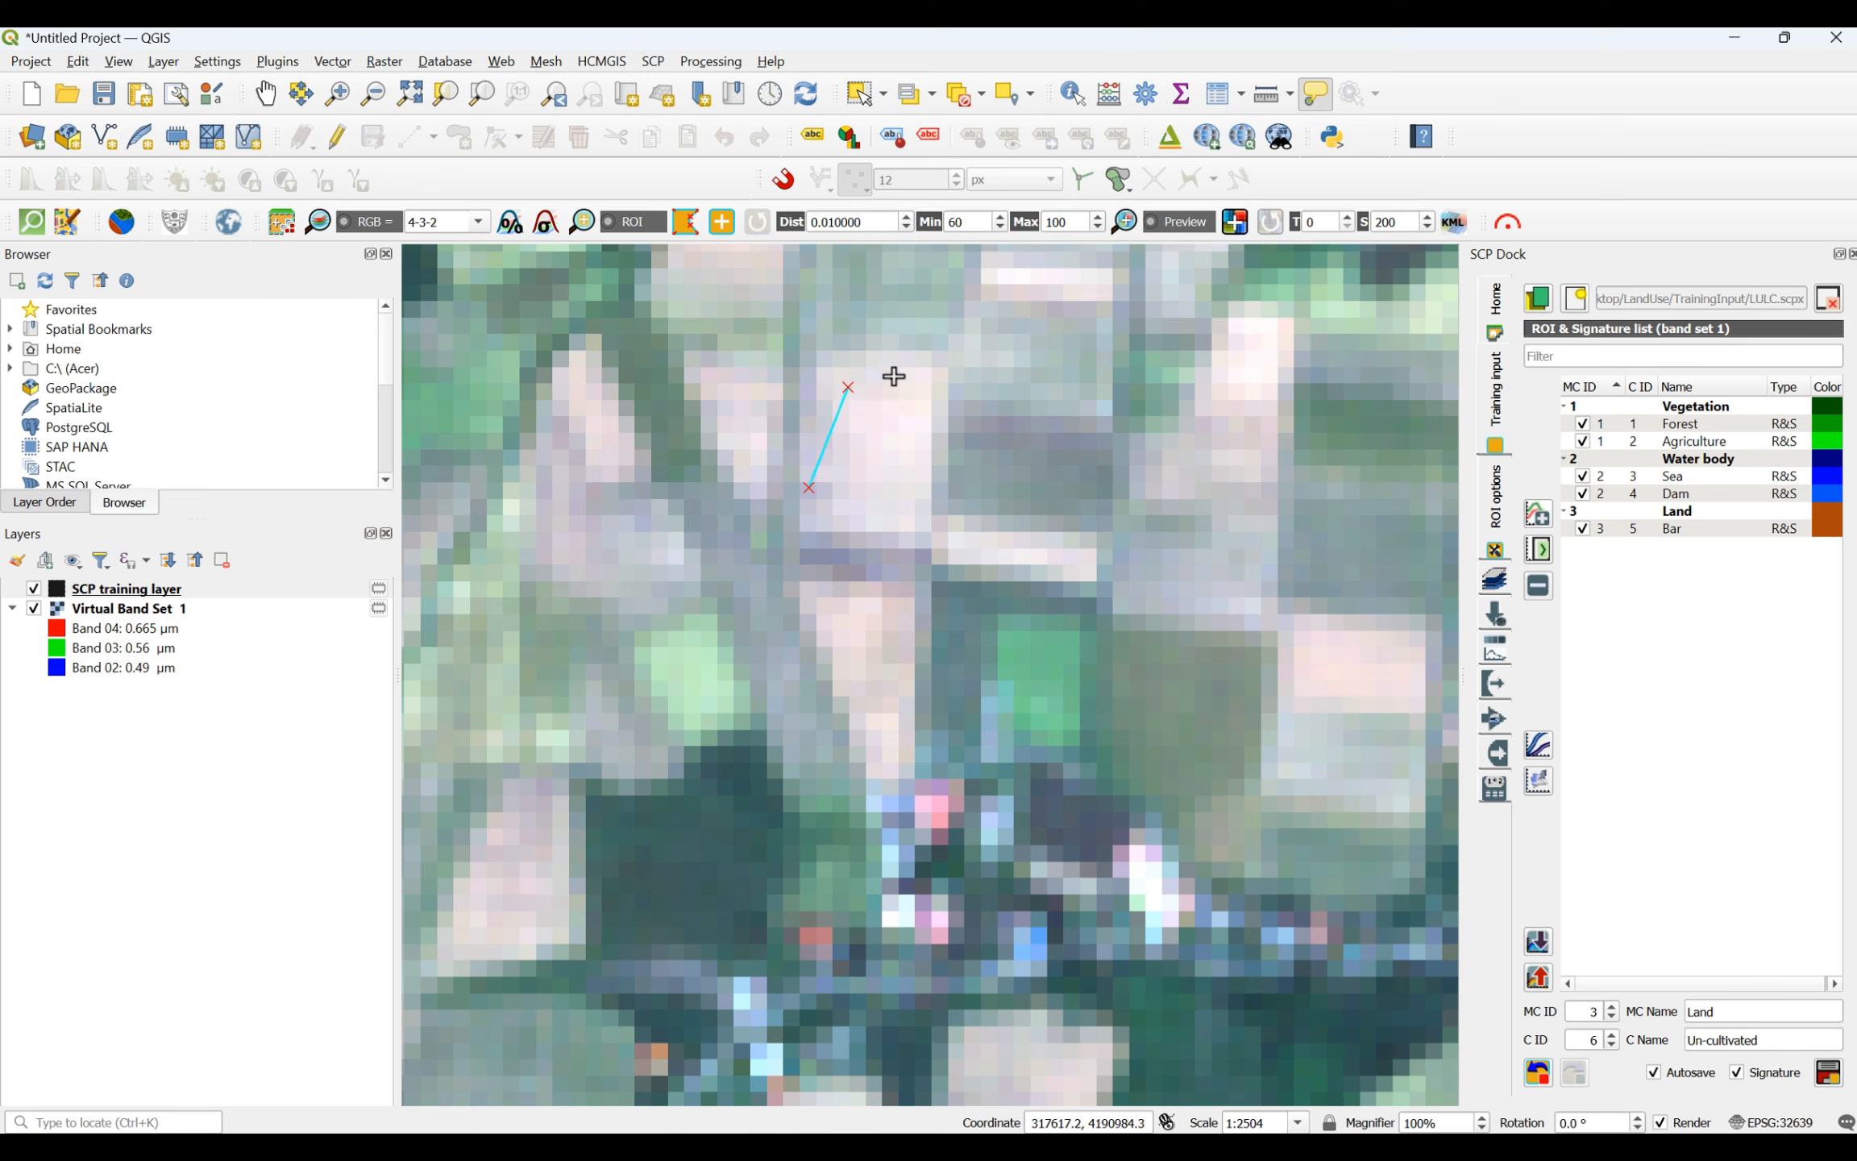
click(894, 376)
click(908, 470)
click(875, 508)
right_click(815, 481)
- Draw a four-sided Un-cultivated ROI across the bright white and beige field farther north on the coastal plain
scroll(853, 642, down, 5)
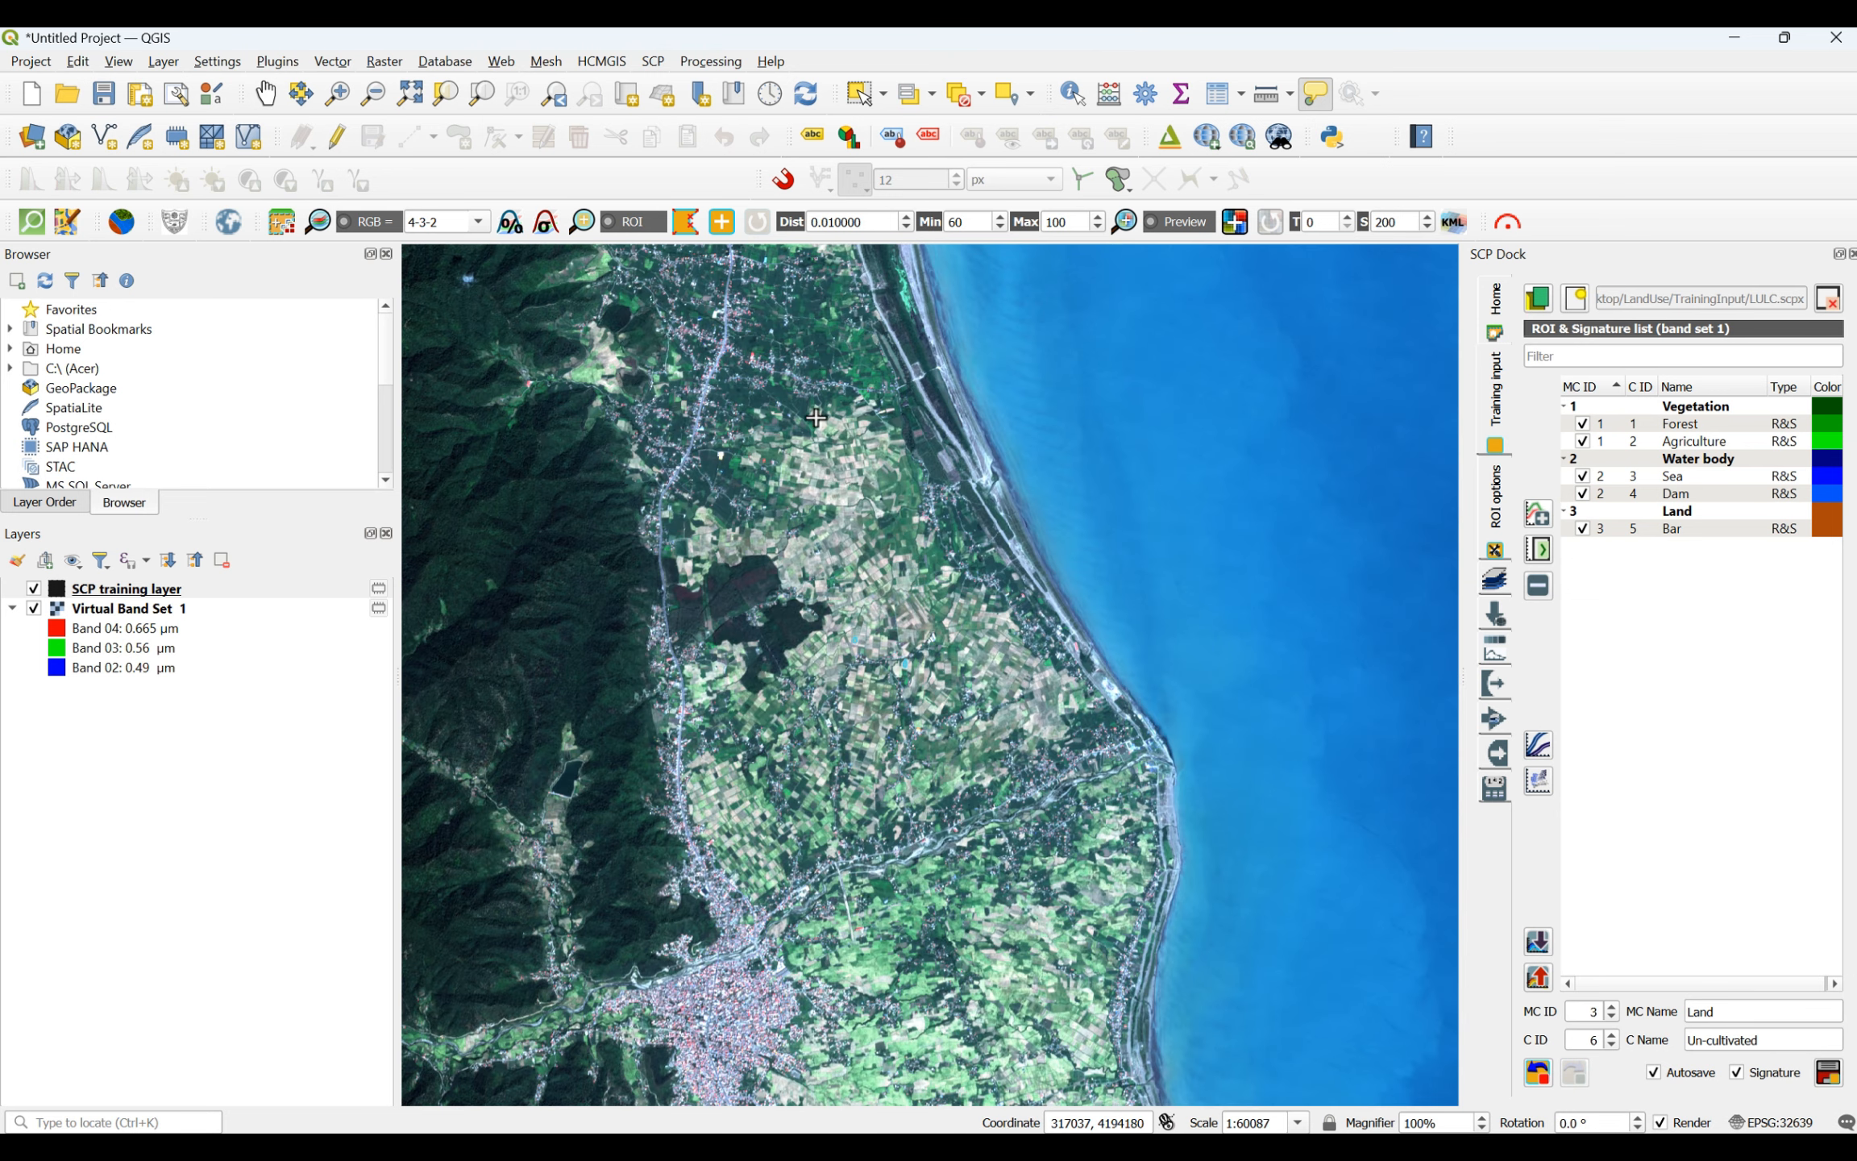
scroll(816, 417, up, 5)
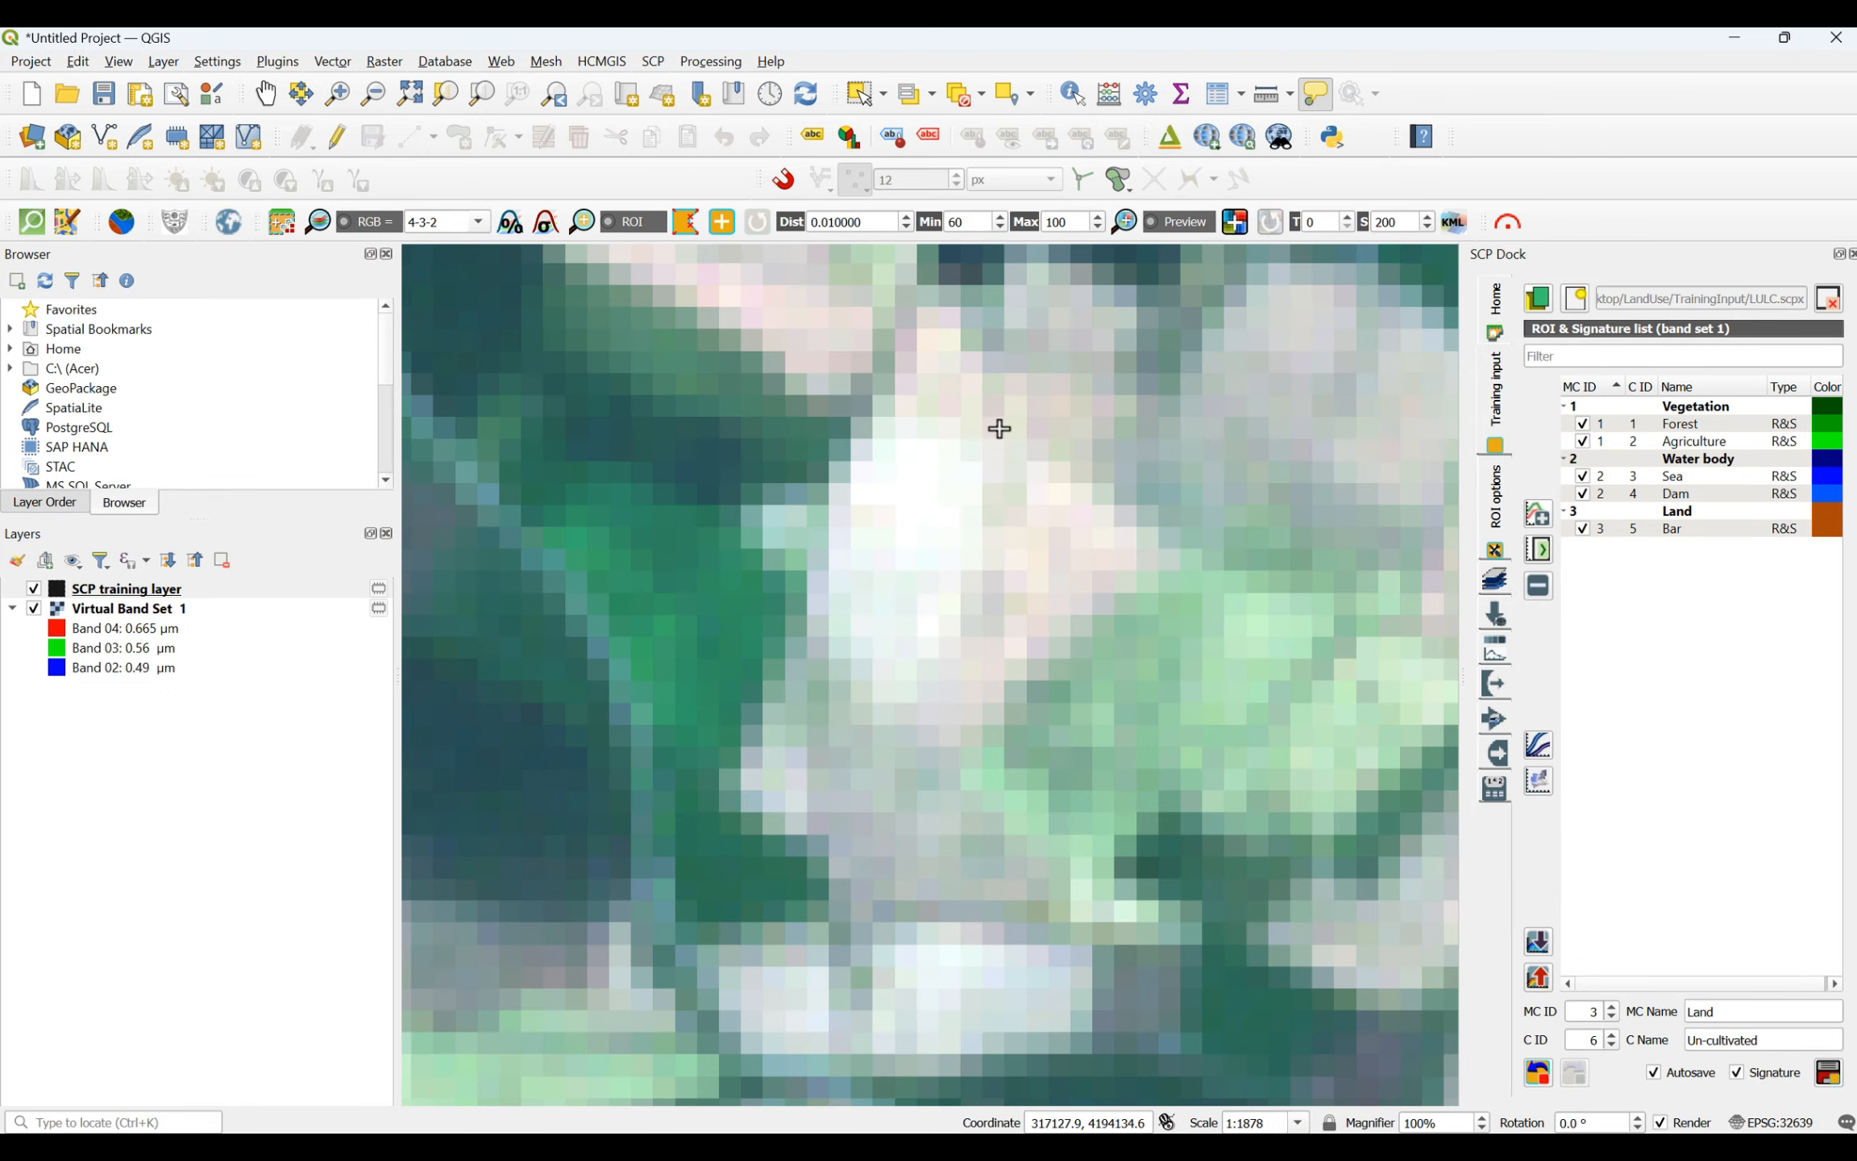
click(899, 481)
click(1014, 482)
click(1059, 535)
click(899, 618)
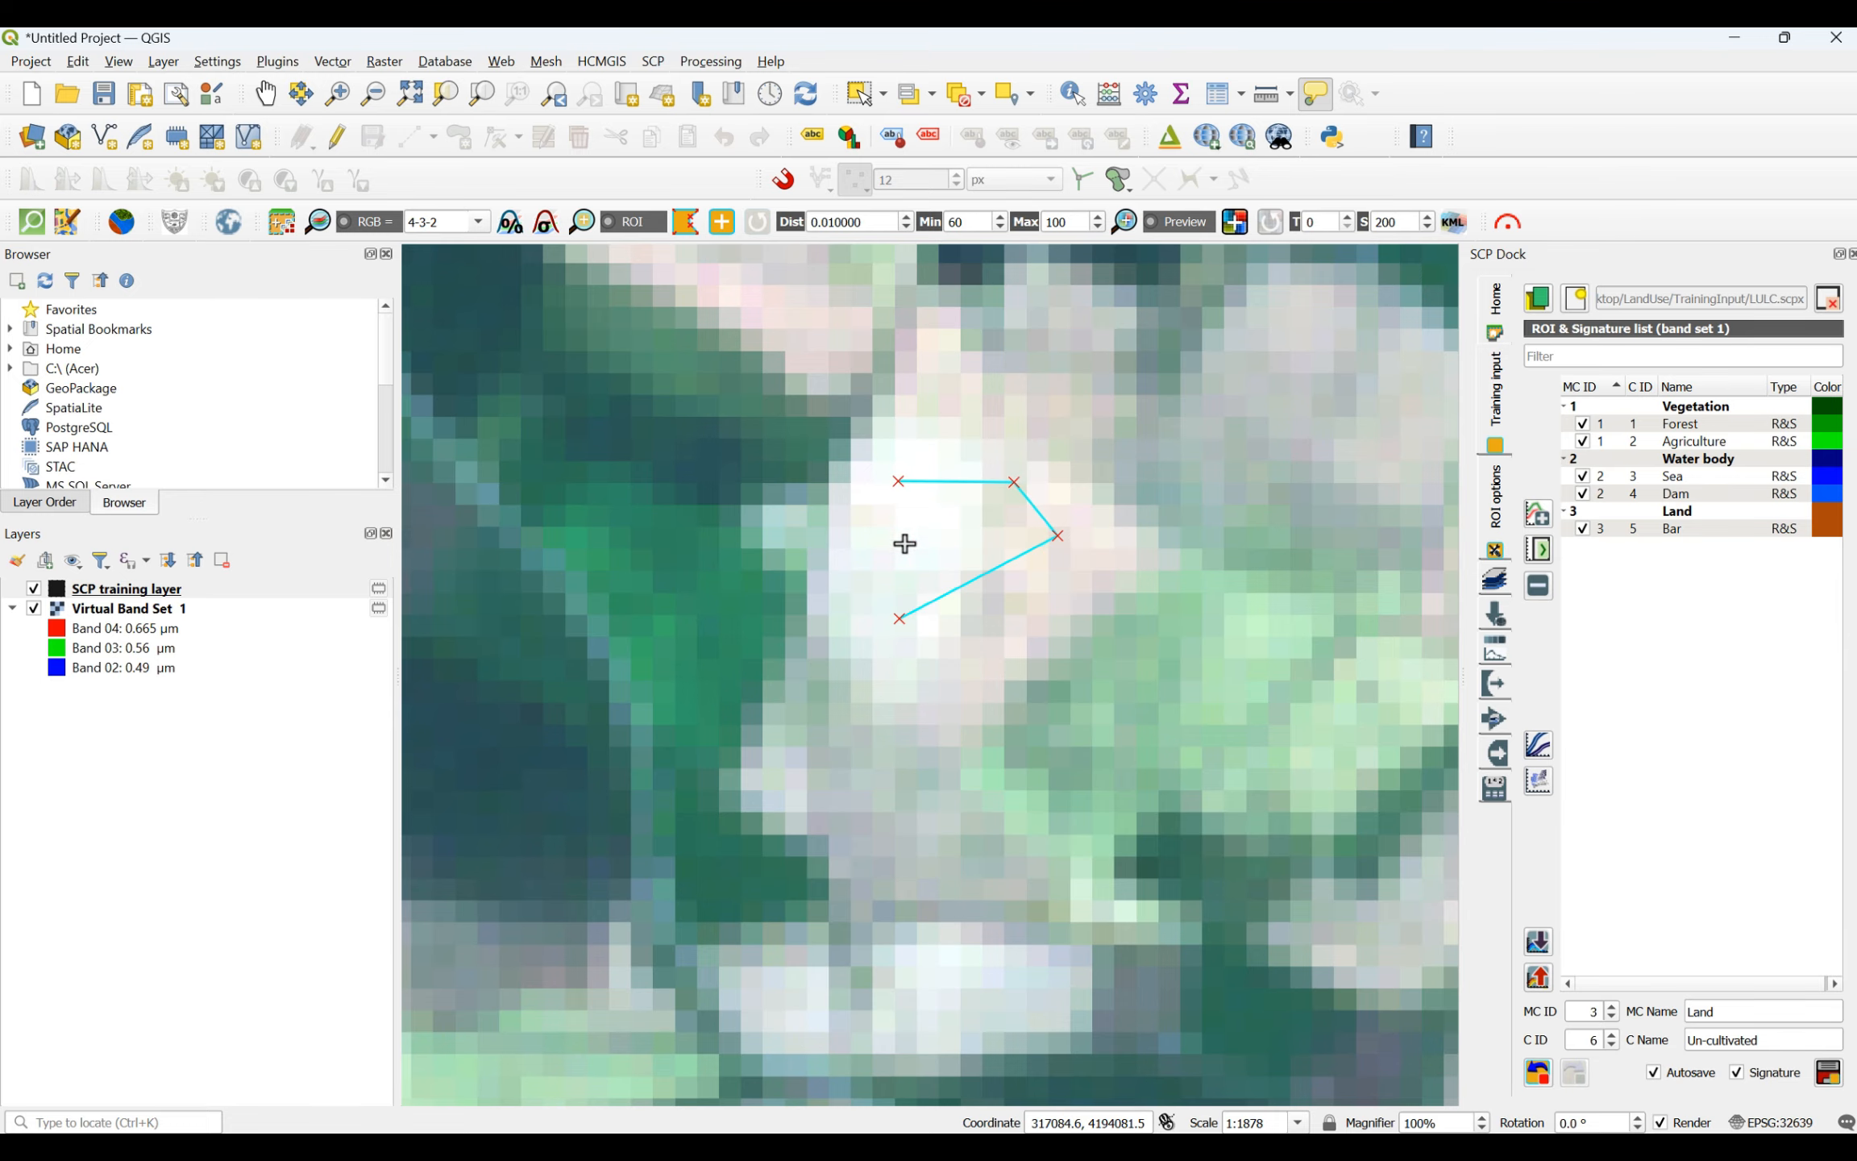
right_click(899, 481)
- Draw a four-sided Un-cultivated ROI on the beige field south of the small plain settlement, and save the collected ROIs to the training input
scroll(960, 671, down, 5)
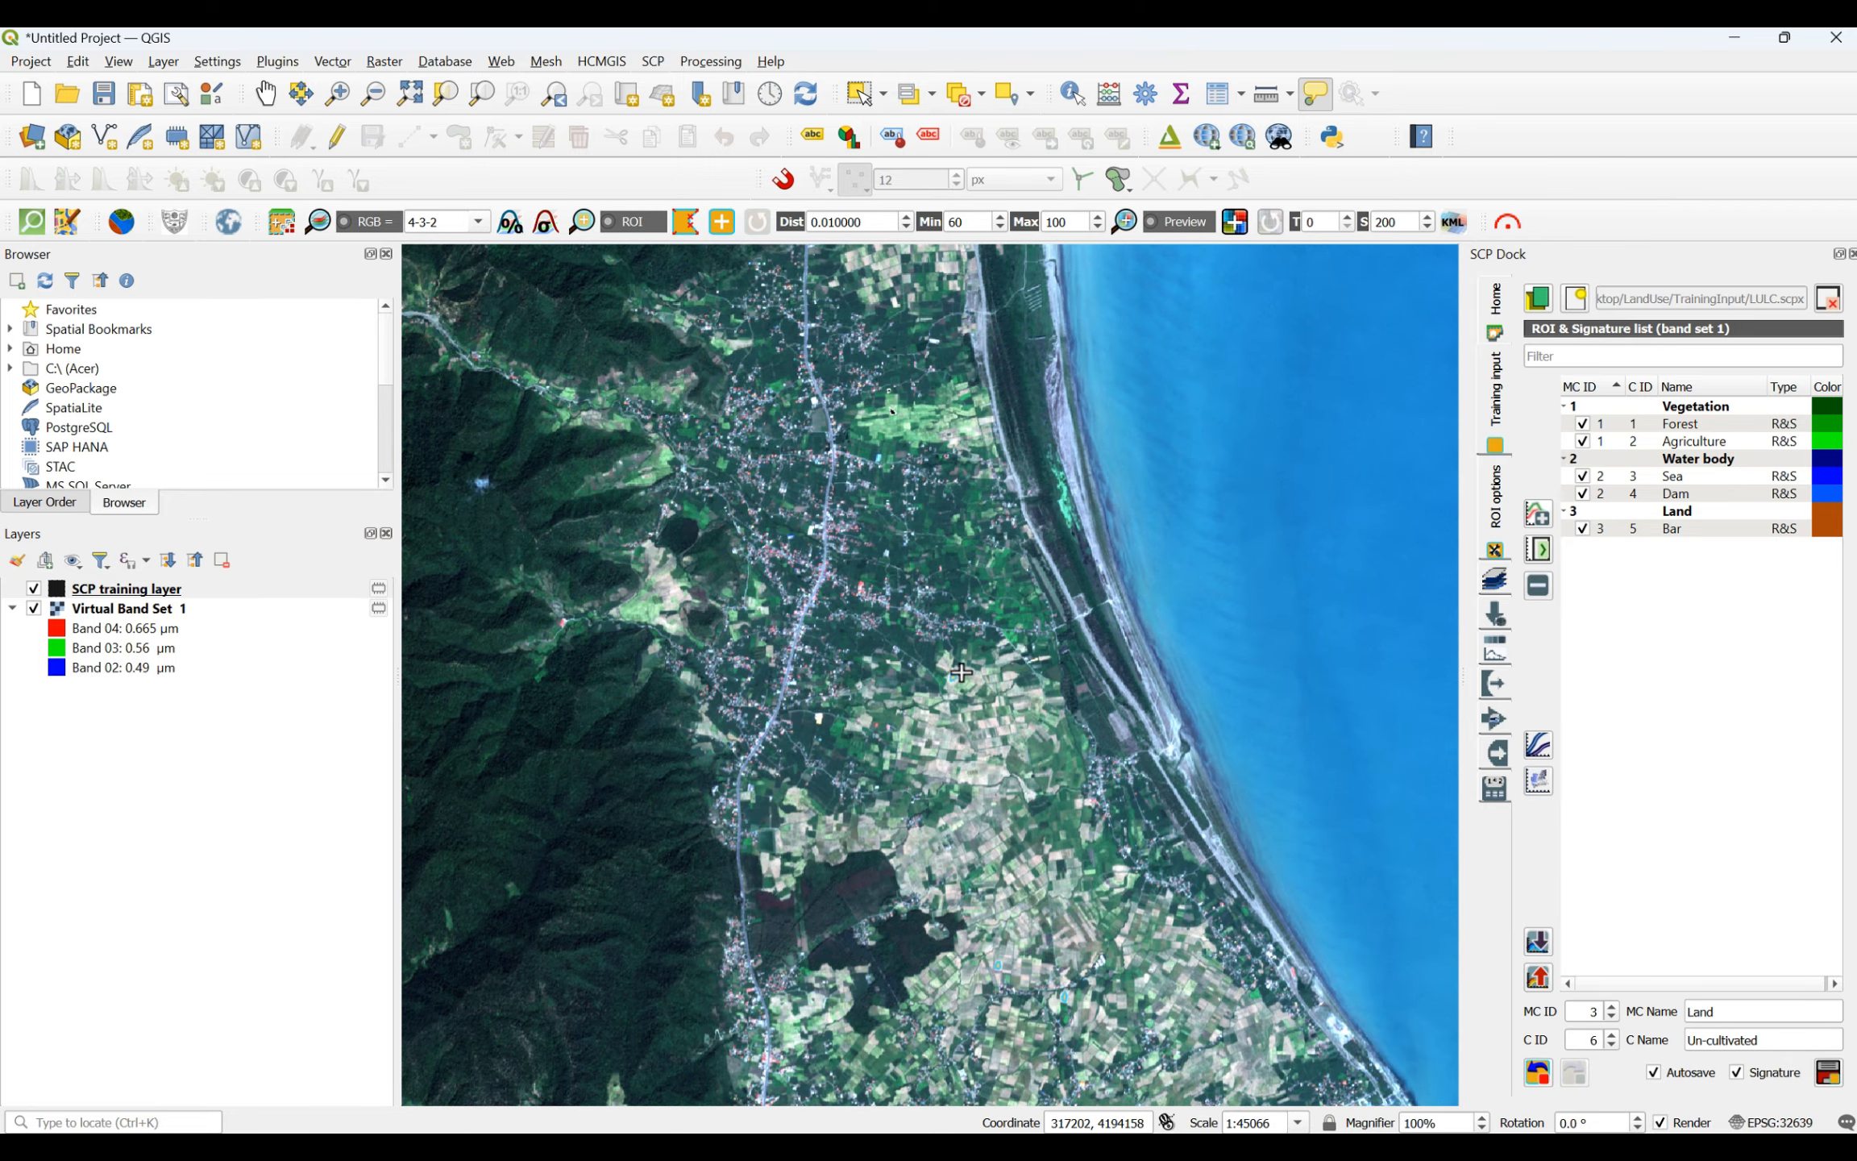
scroll(960, 672, down, 2)
scroll(653, 644, up, 4)
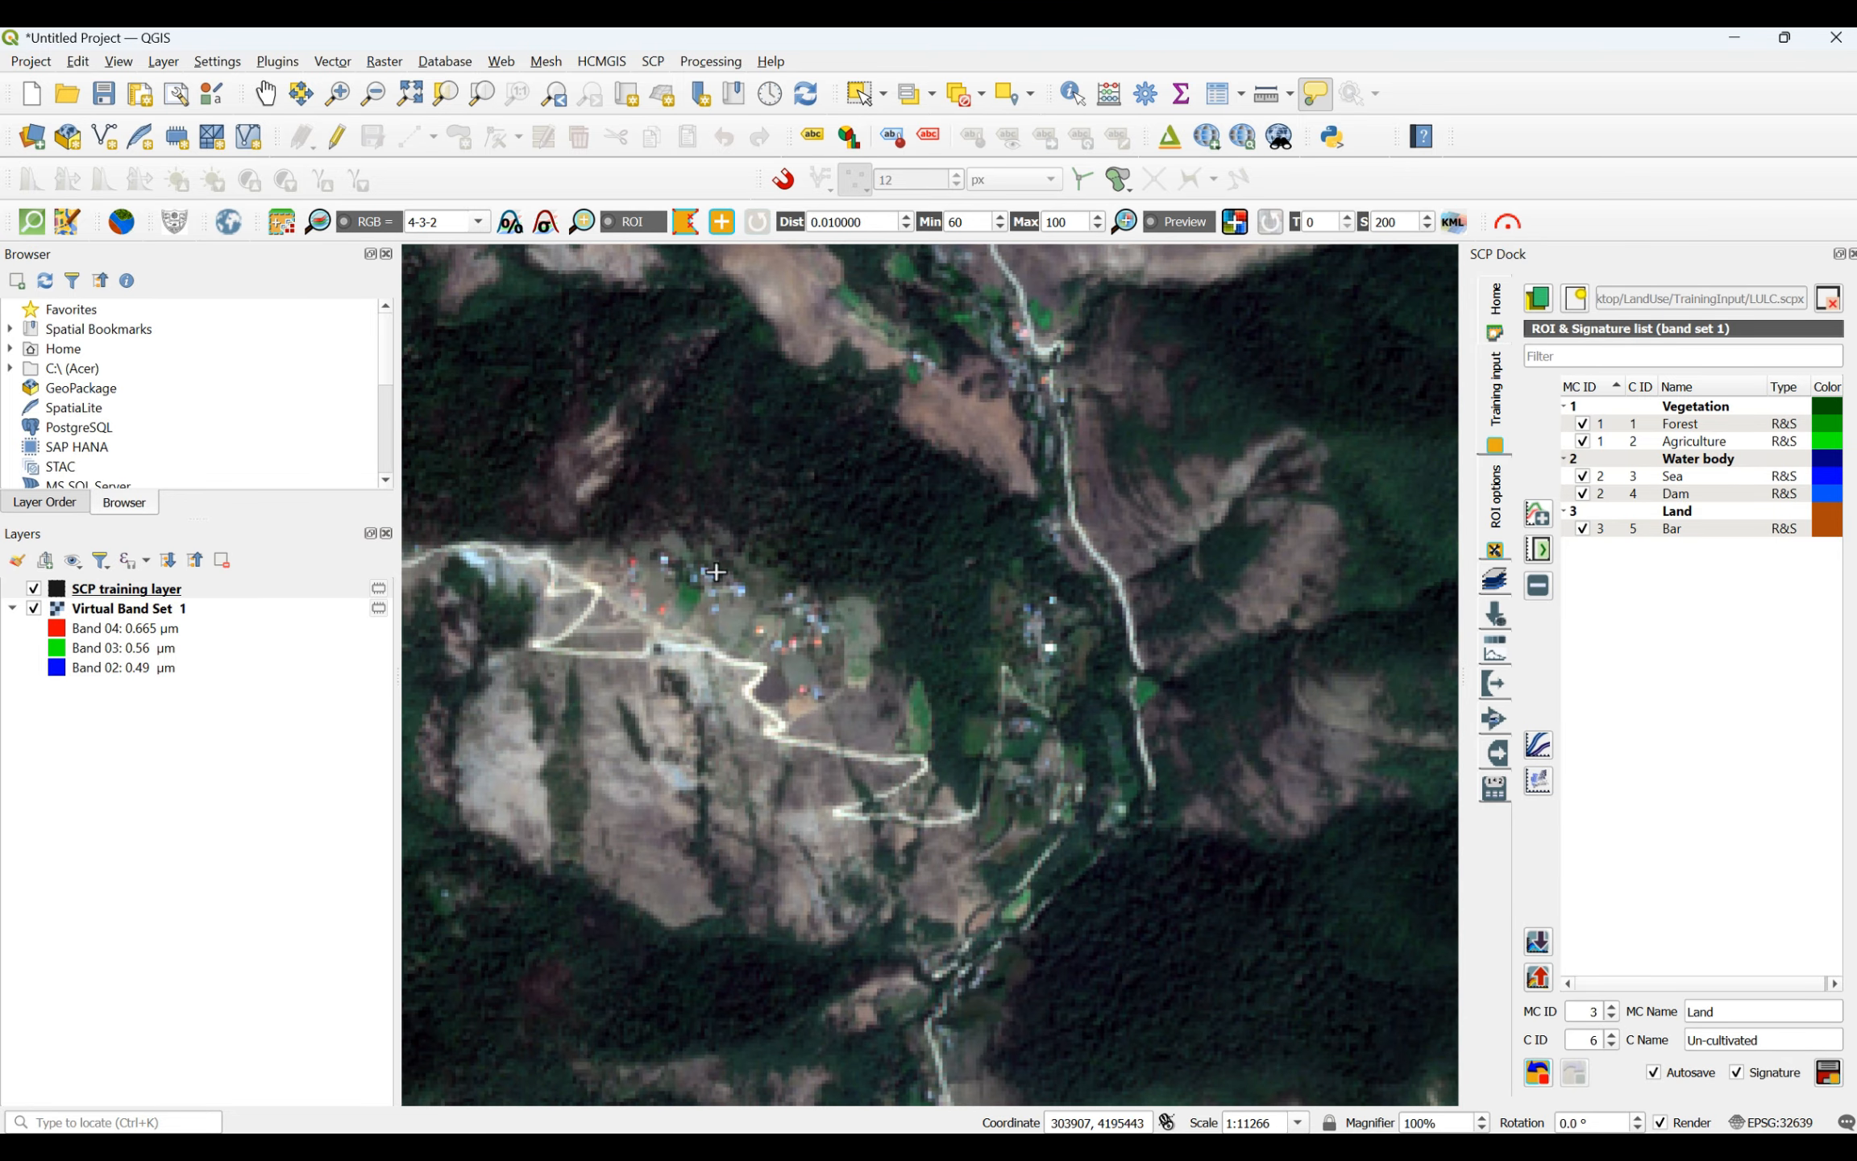
scroll(1006, 424, up, 1)
scroll(854, 500, down, 5)
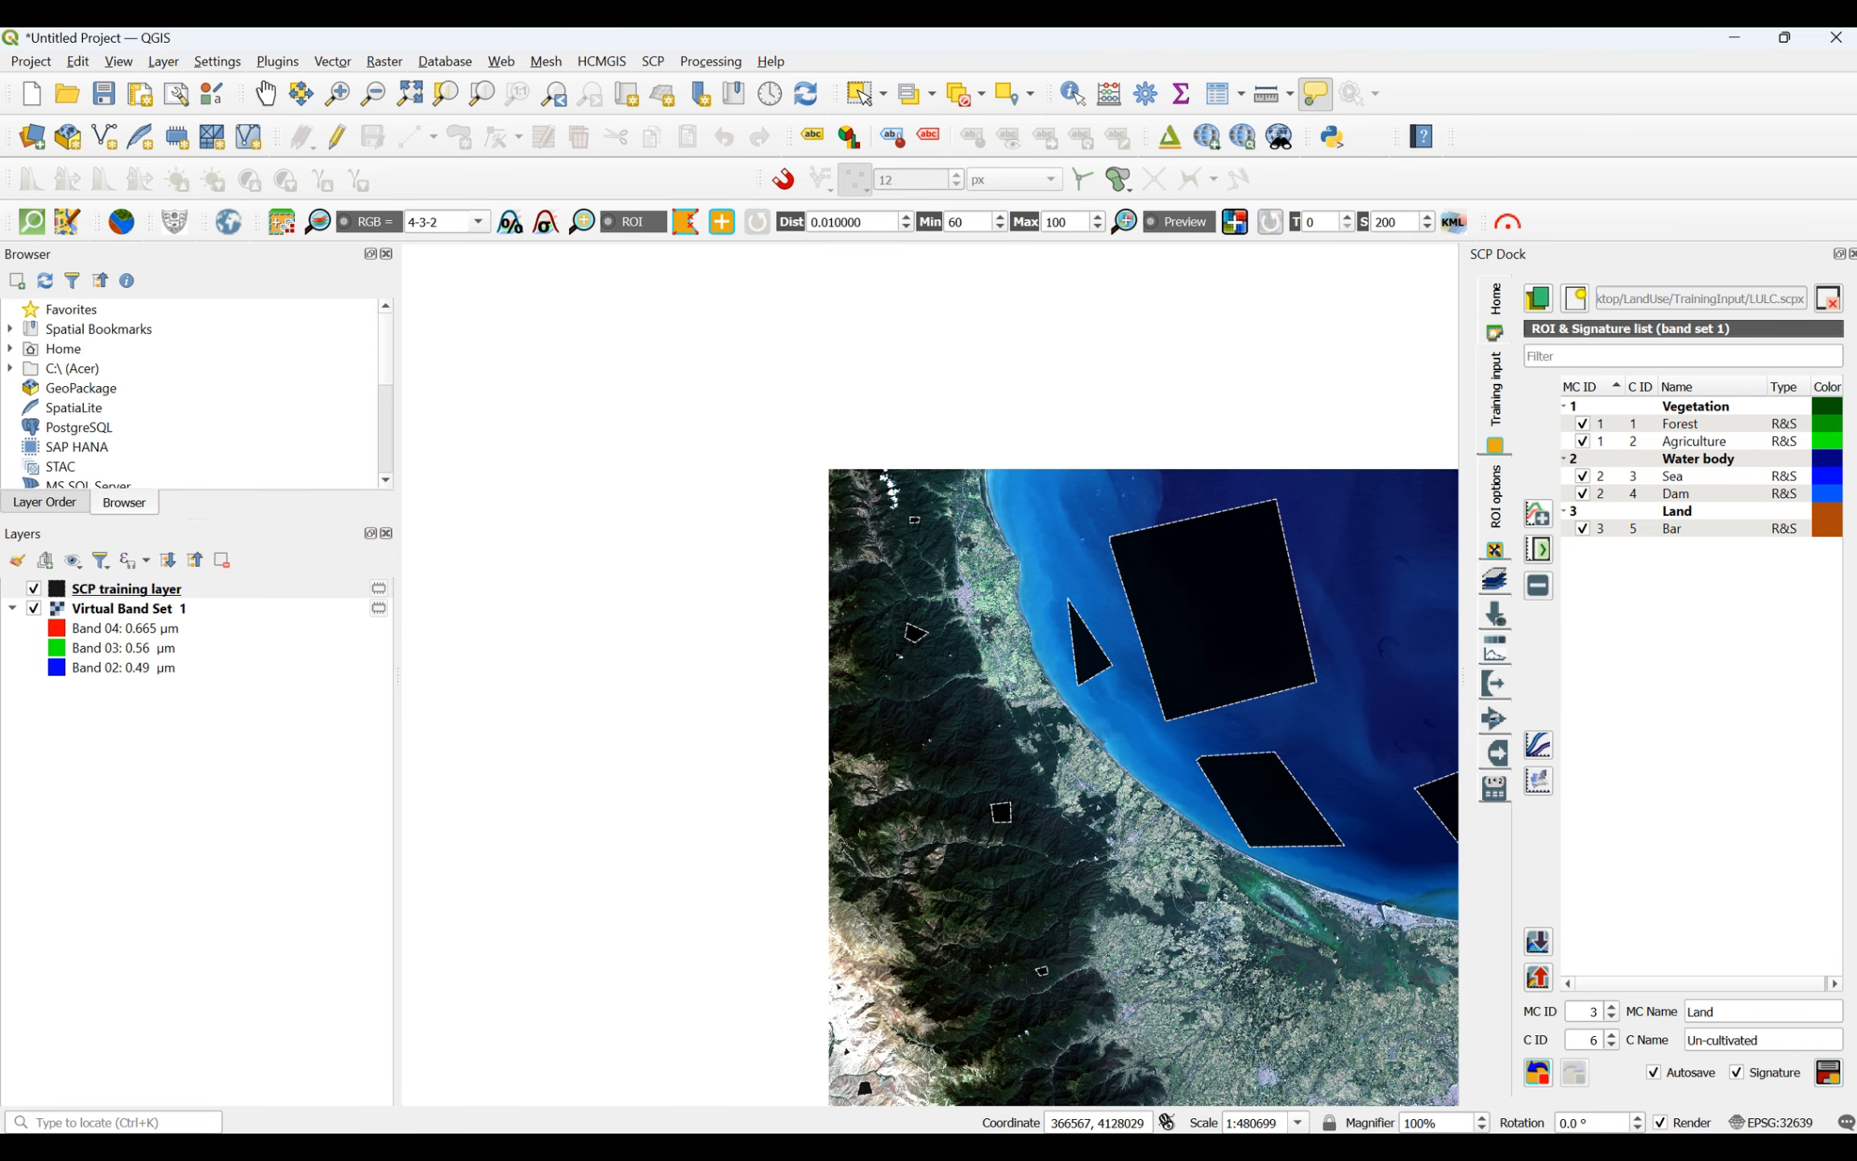
scroll(1181, 987, up, 2)
scroll(1181, 987, up, 3)
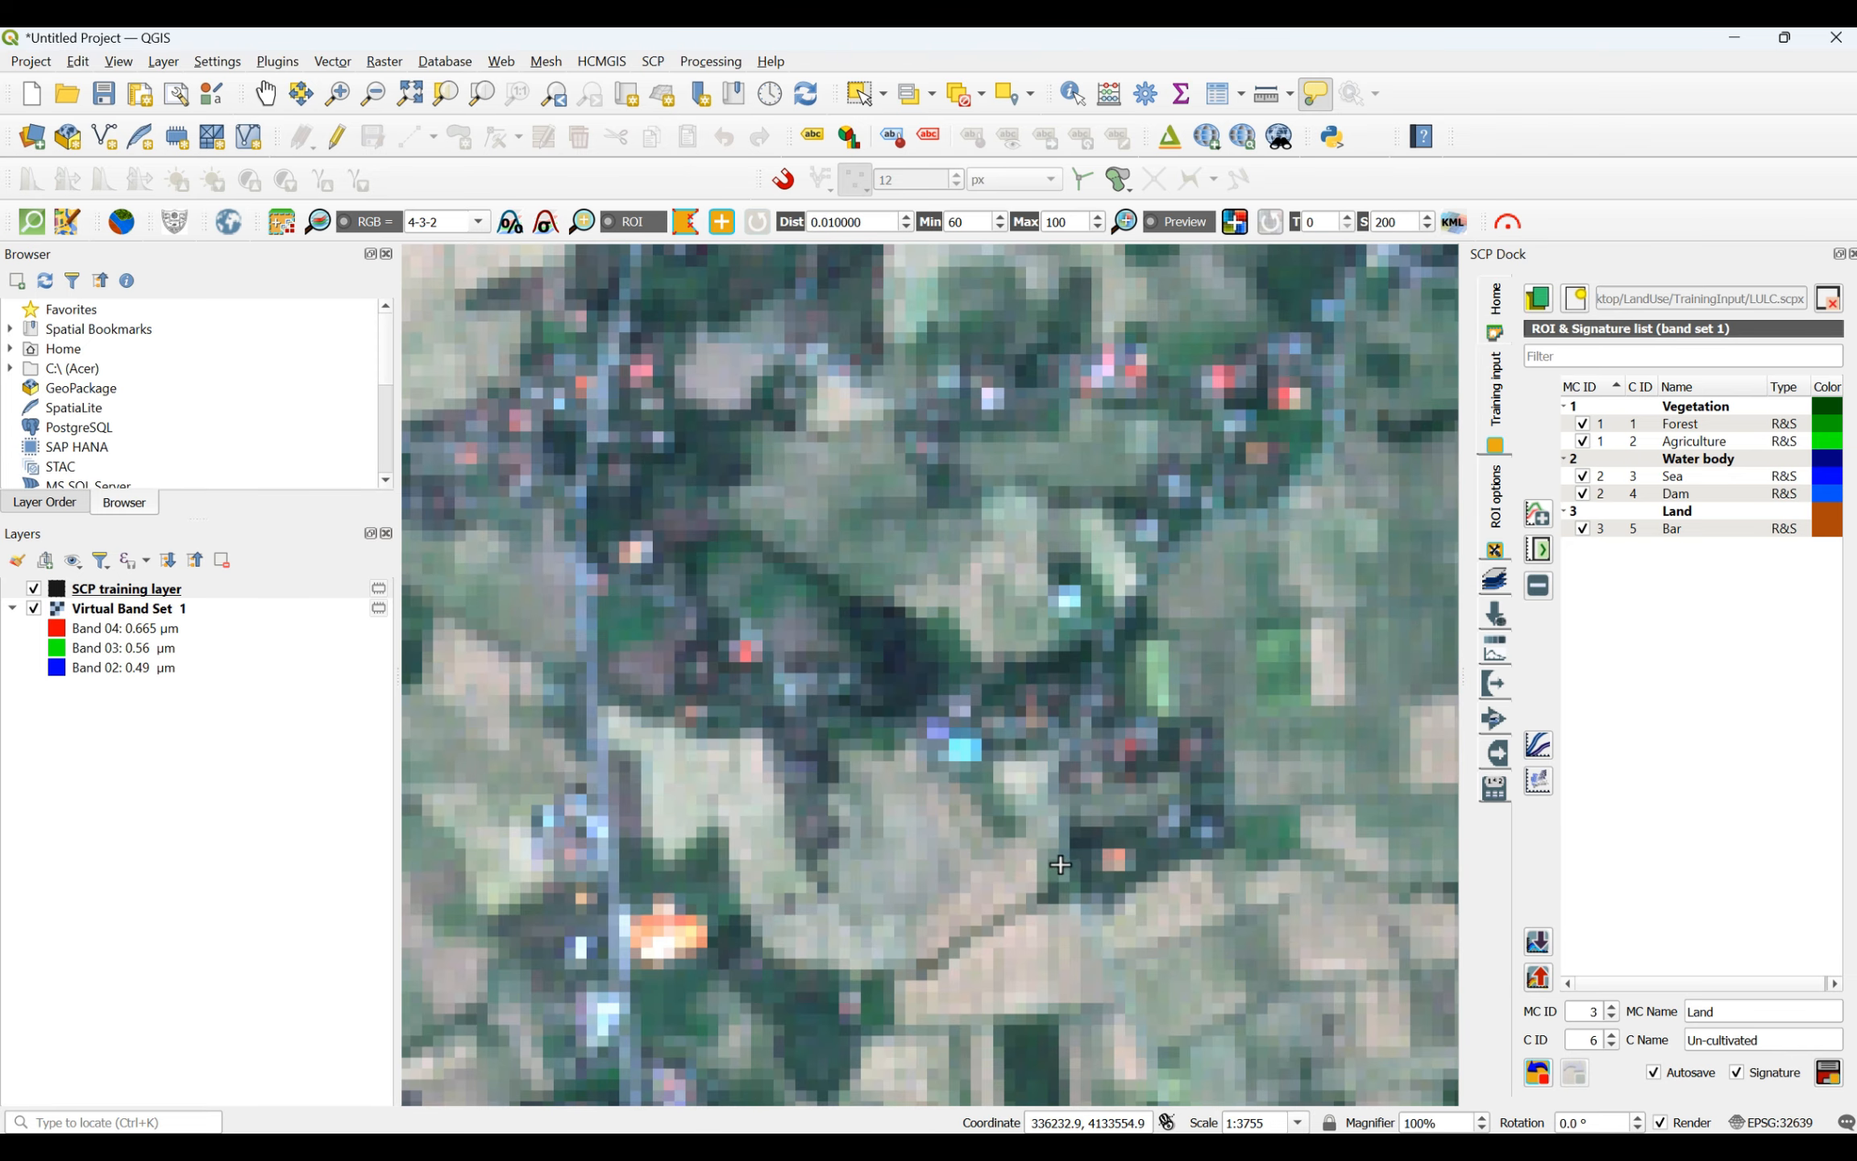
click(952, 974)
click(1046, 944)
click(1057, 983)
click(973, 1004)
right_click(969, 976)
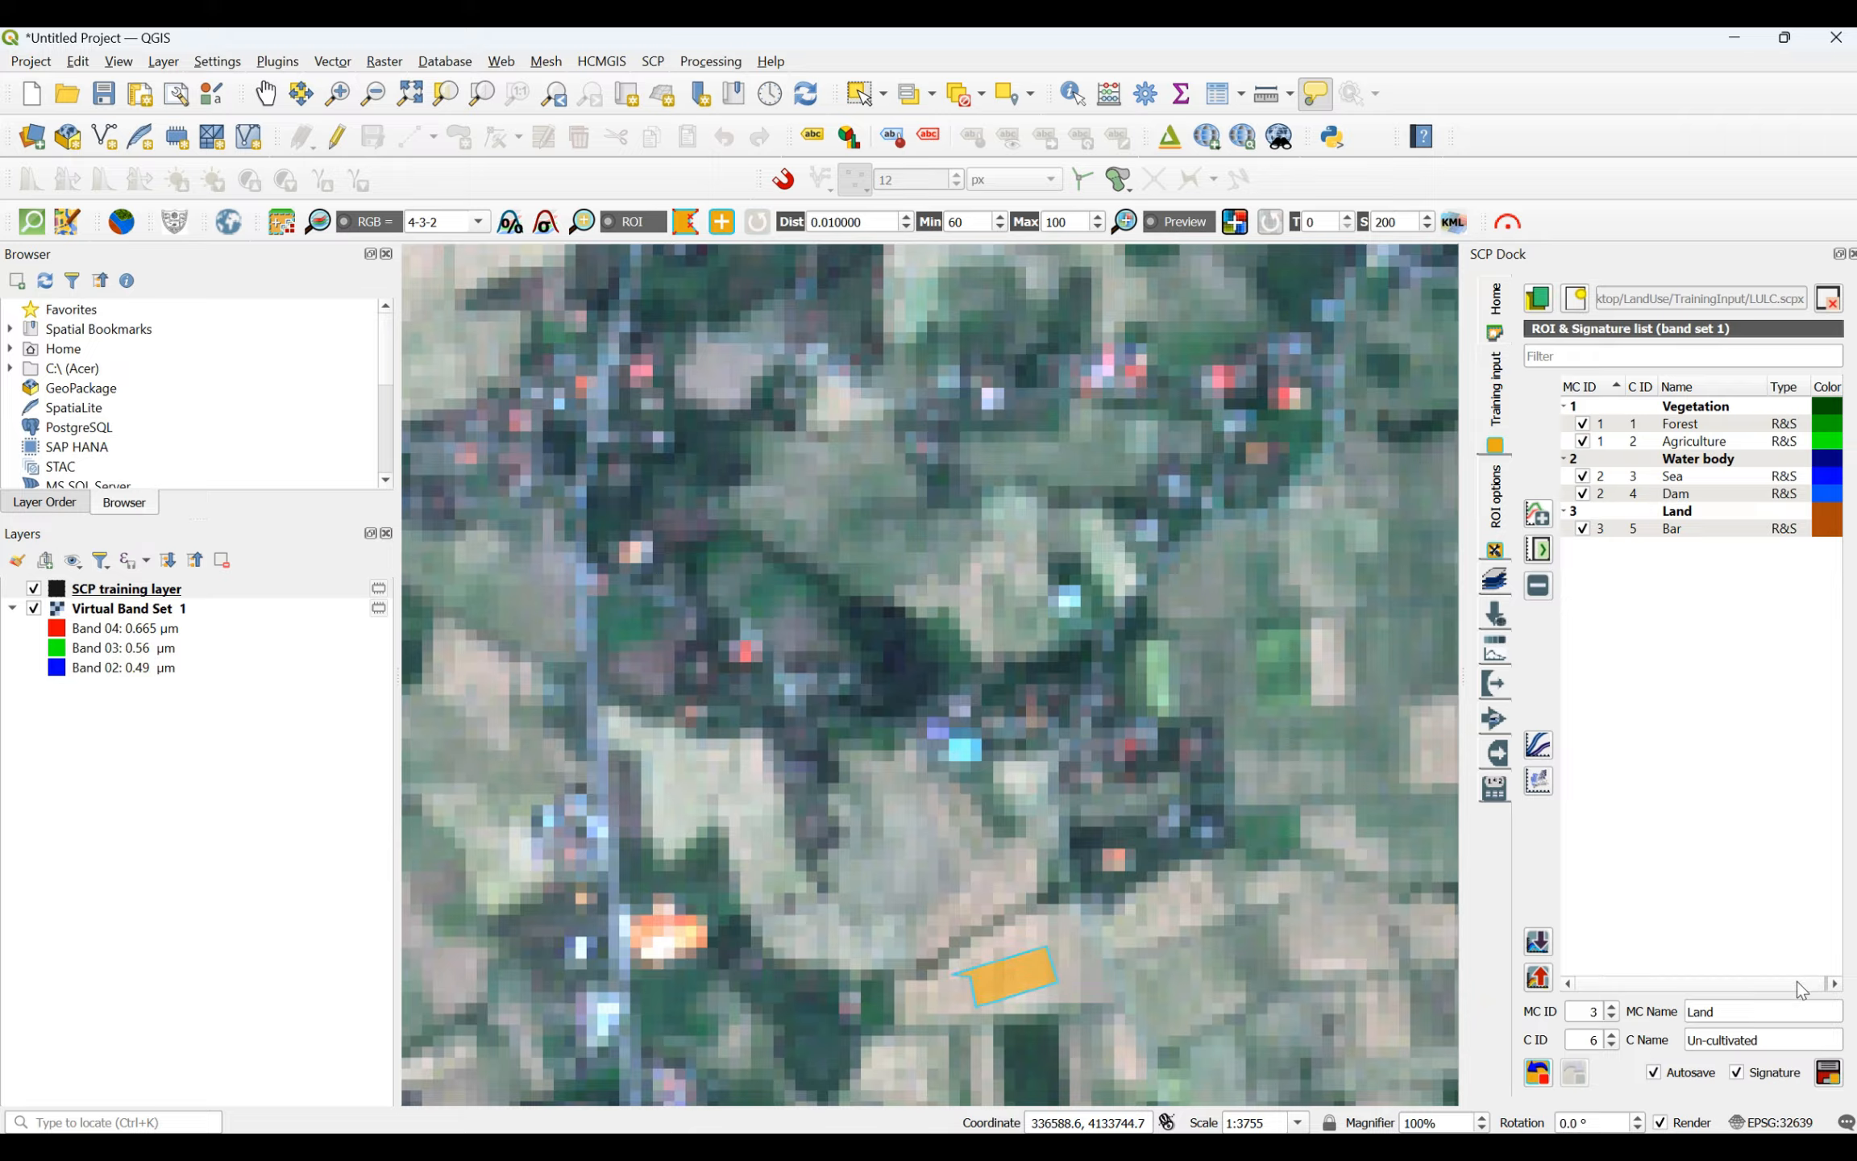
click(1829, 1072)
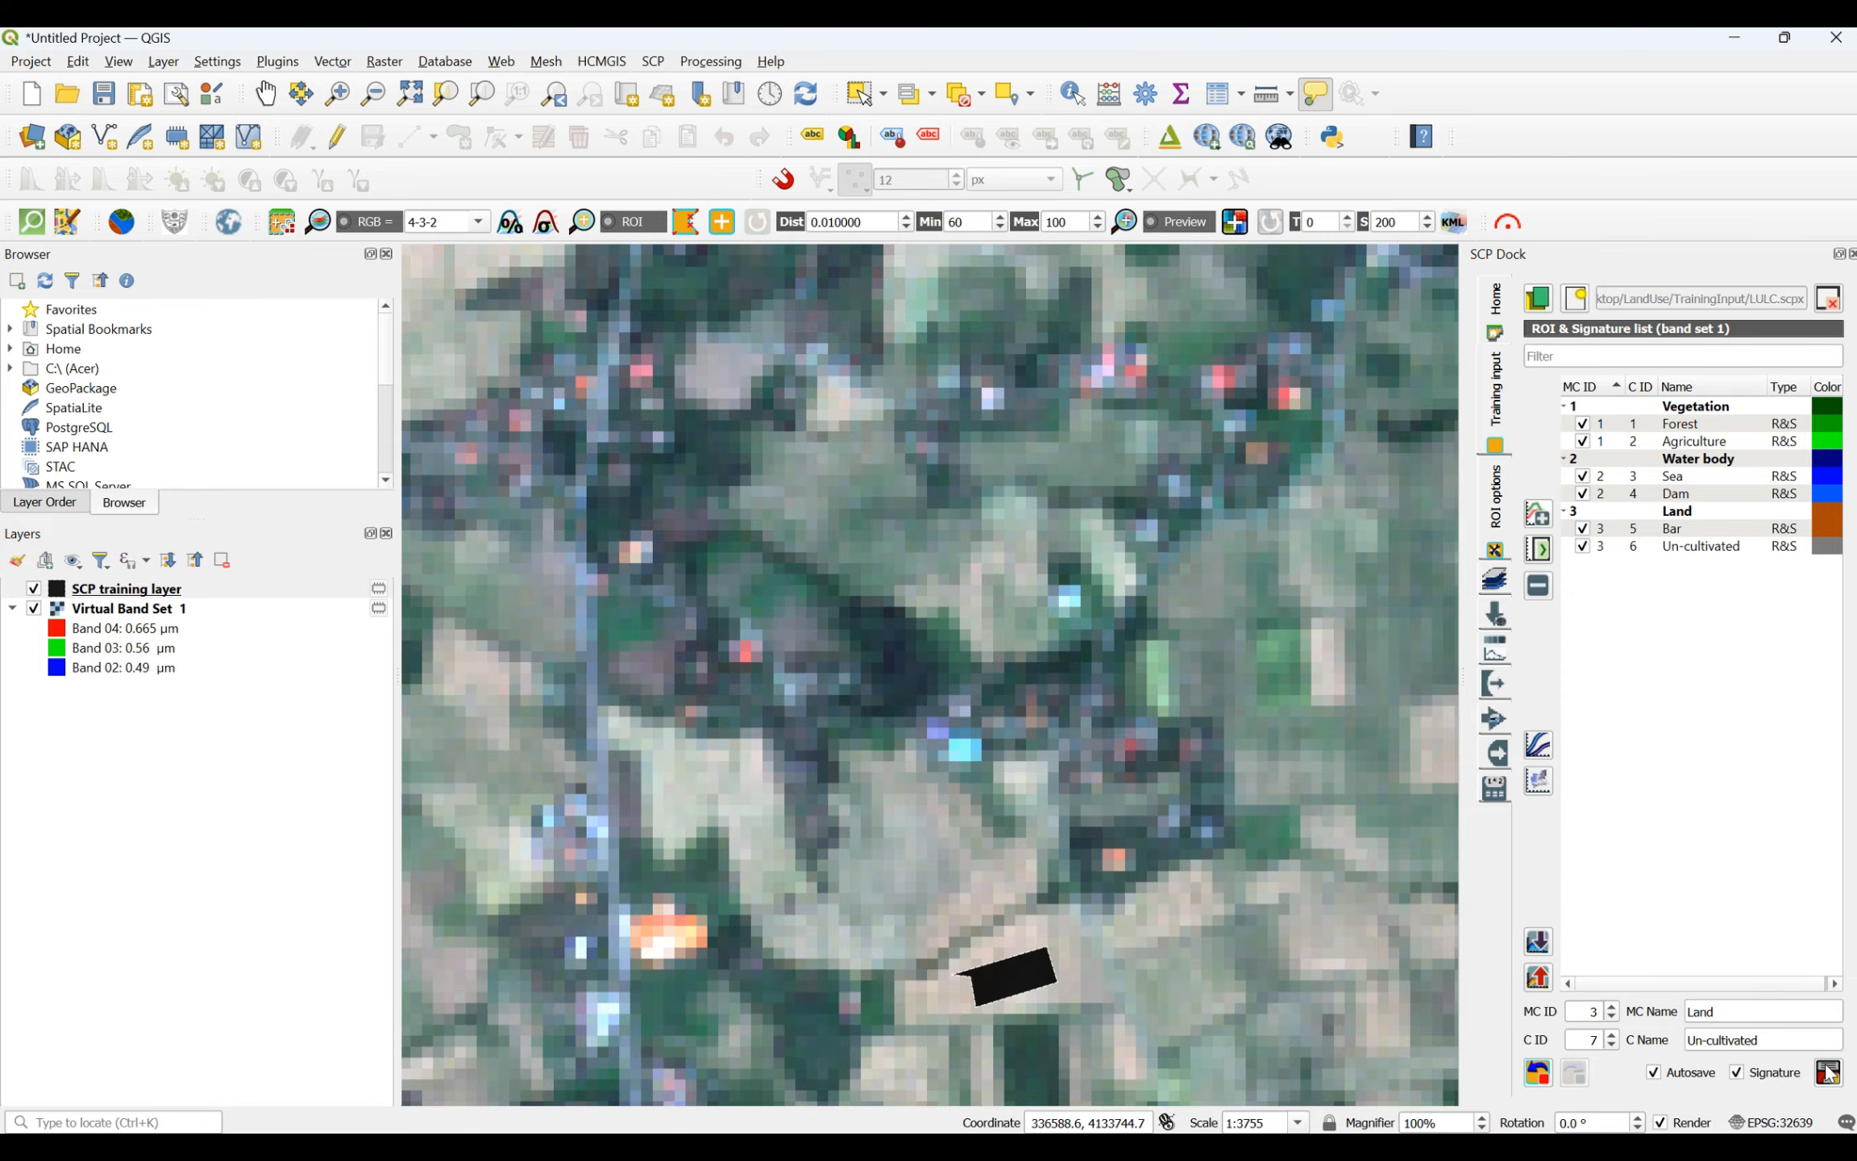
- Change the Land macroclass color to the orange-brown basic color
scroll(1112, 595, down, 6)
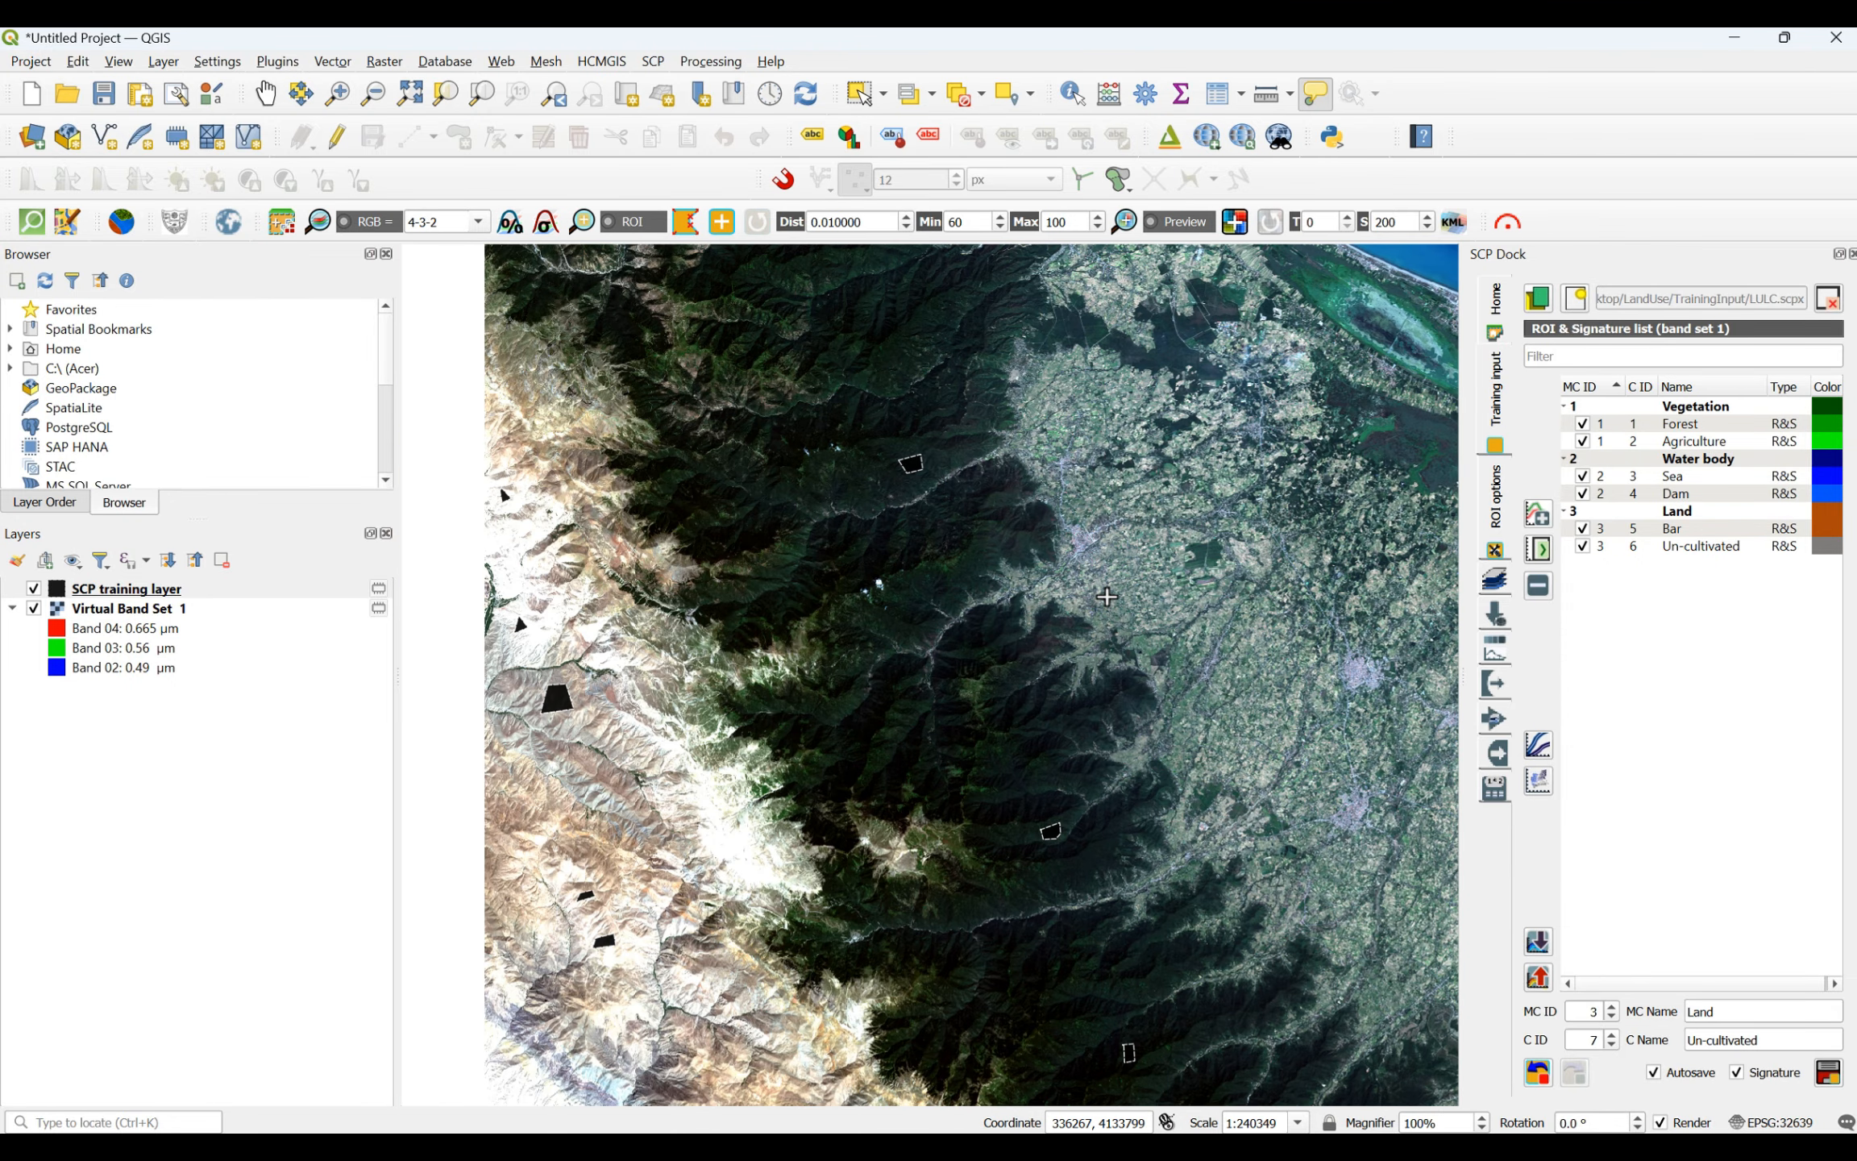
double_click(1828, 520)
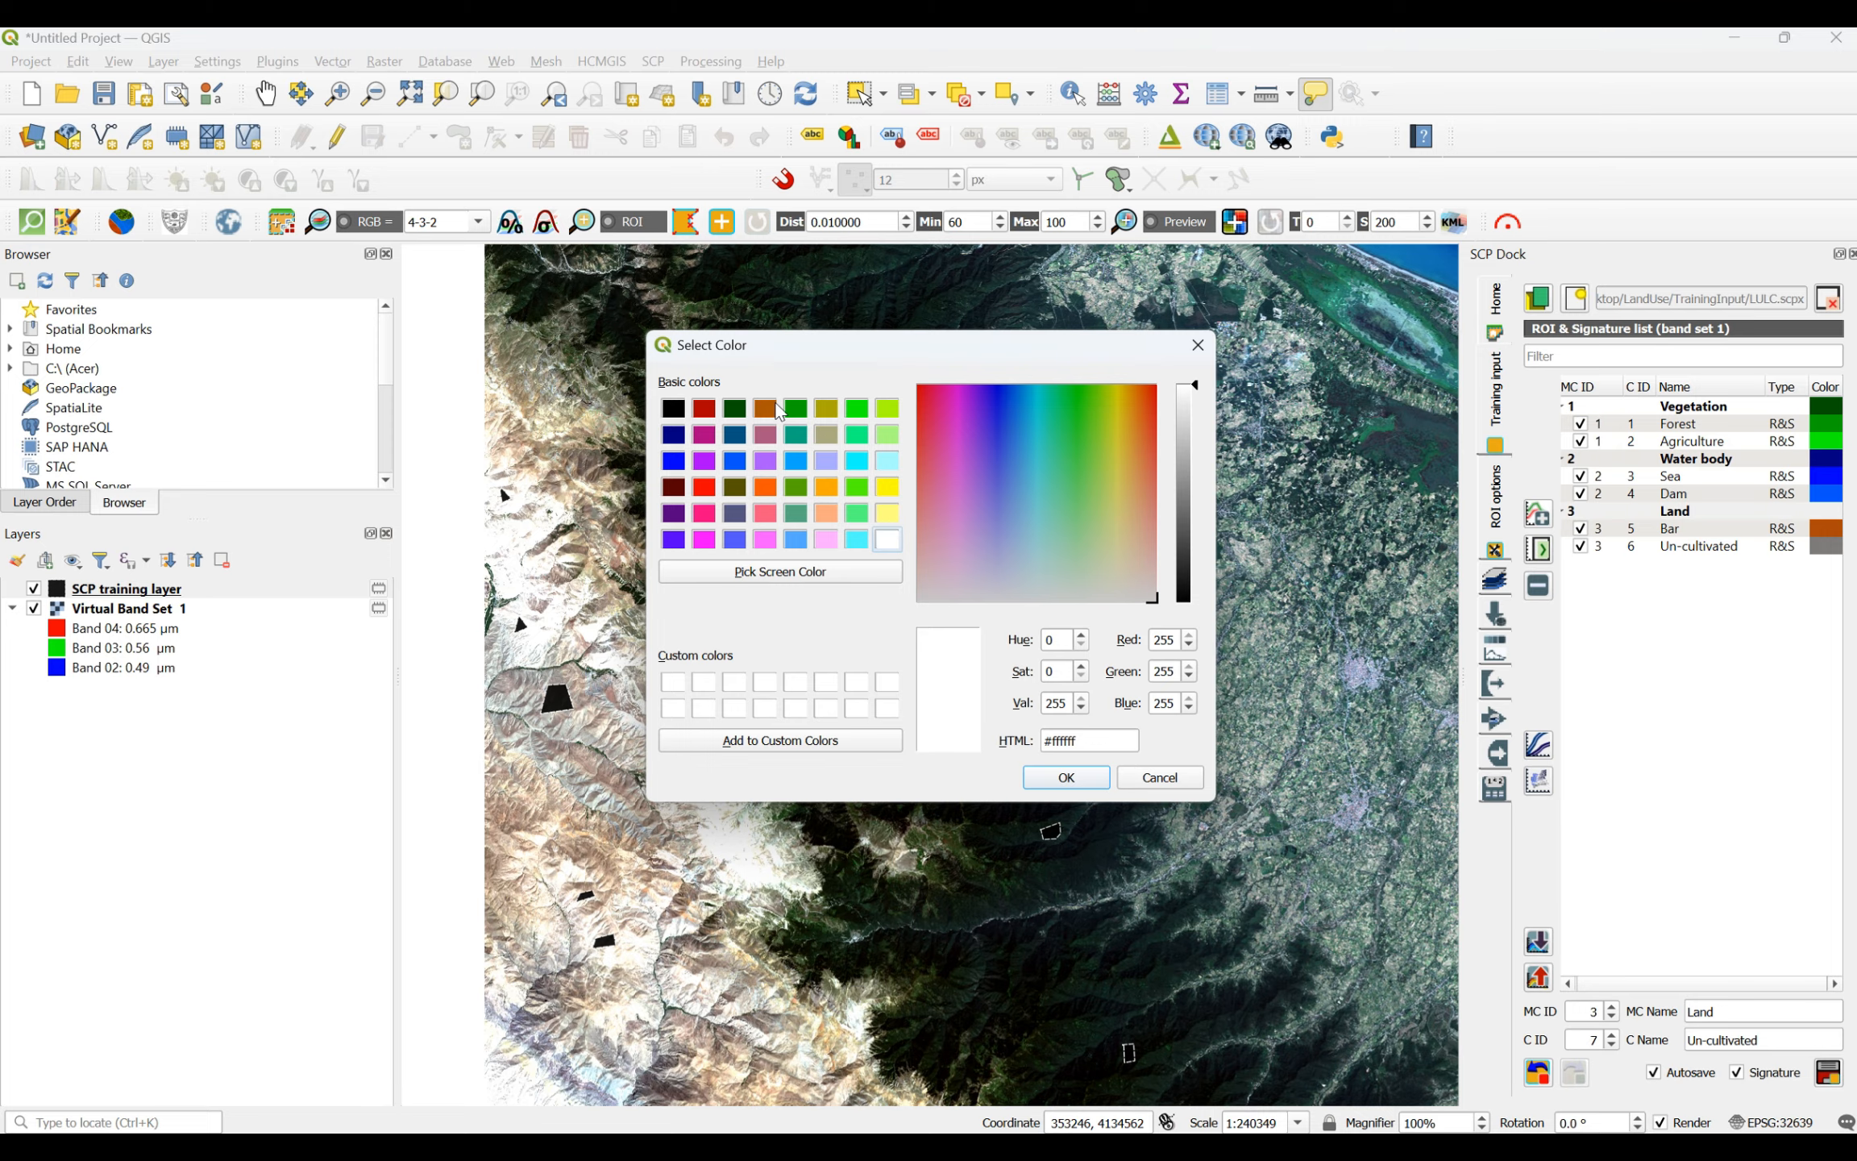
click(774, 407)
click(1098, 786)
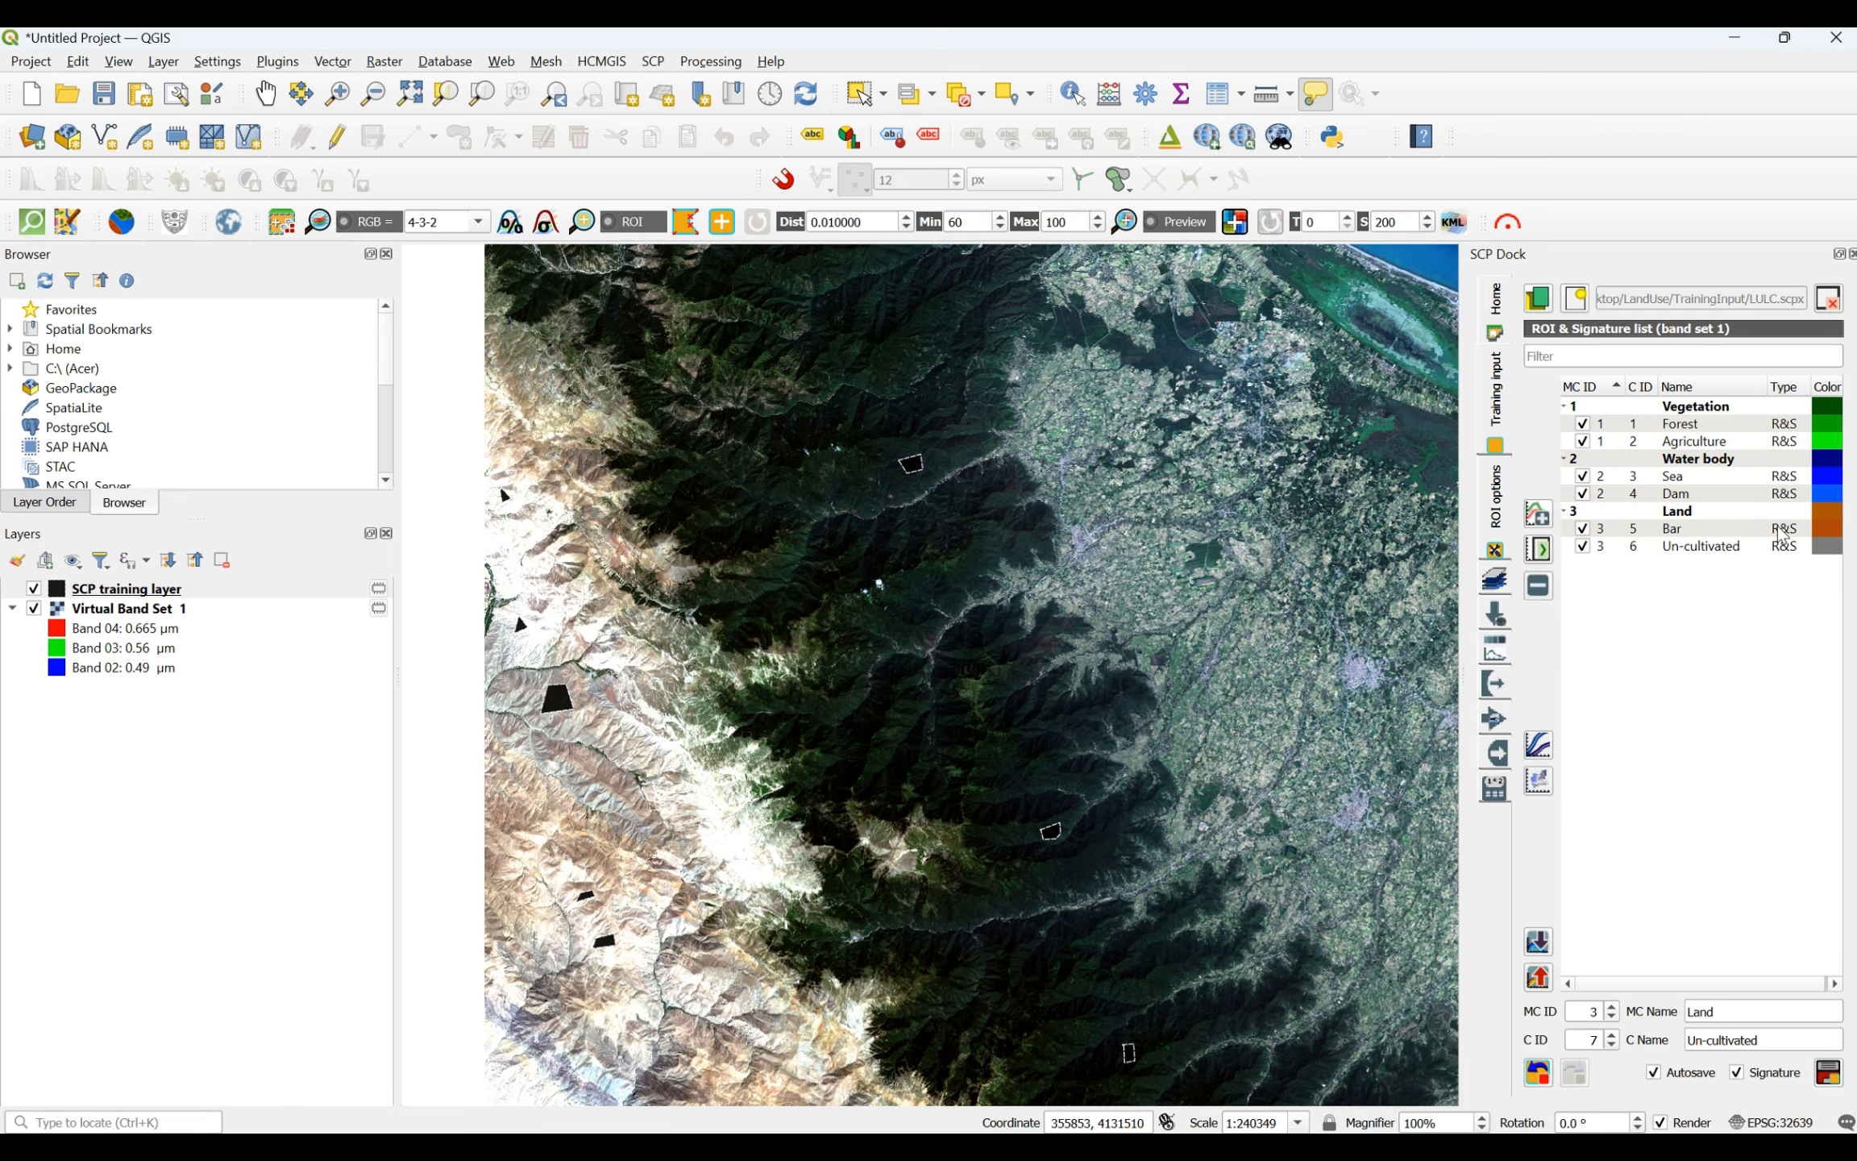
- Set the Bar class color to orange #ffaa00 and the Un-cultivated class color to grey-beige #aaaa7f
double_click(1828, 545)
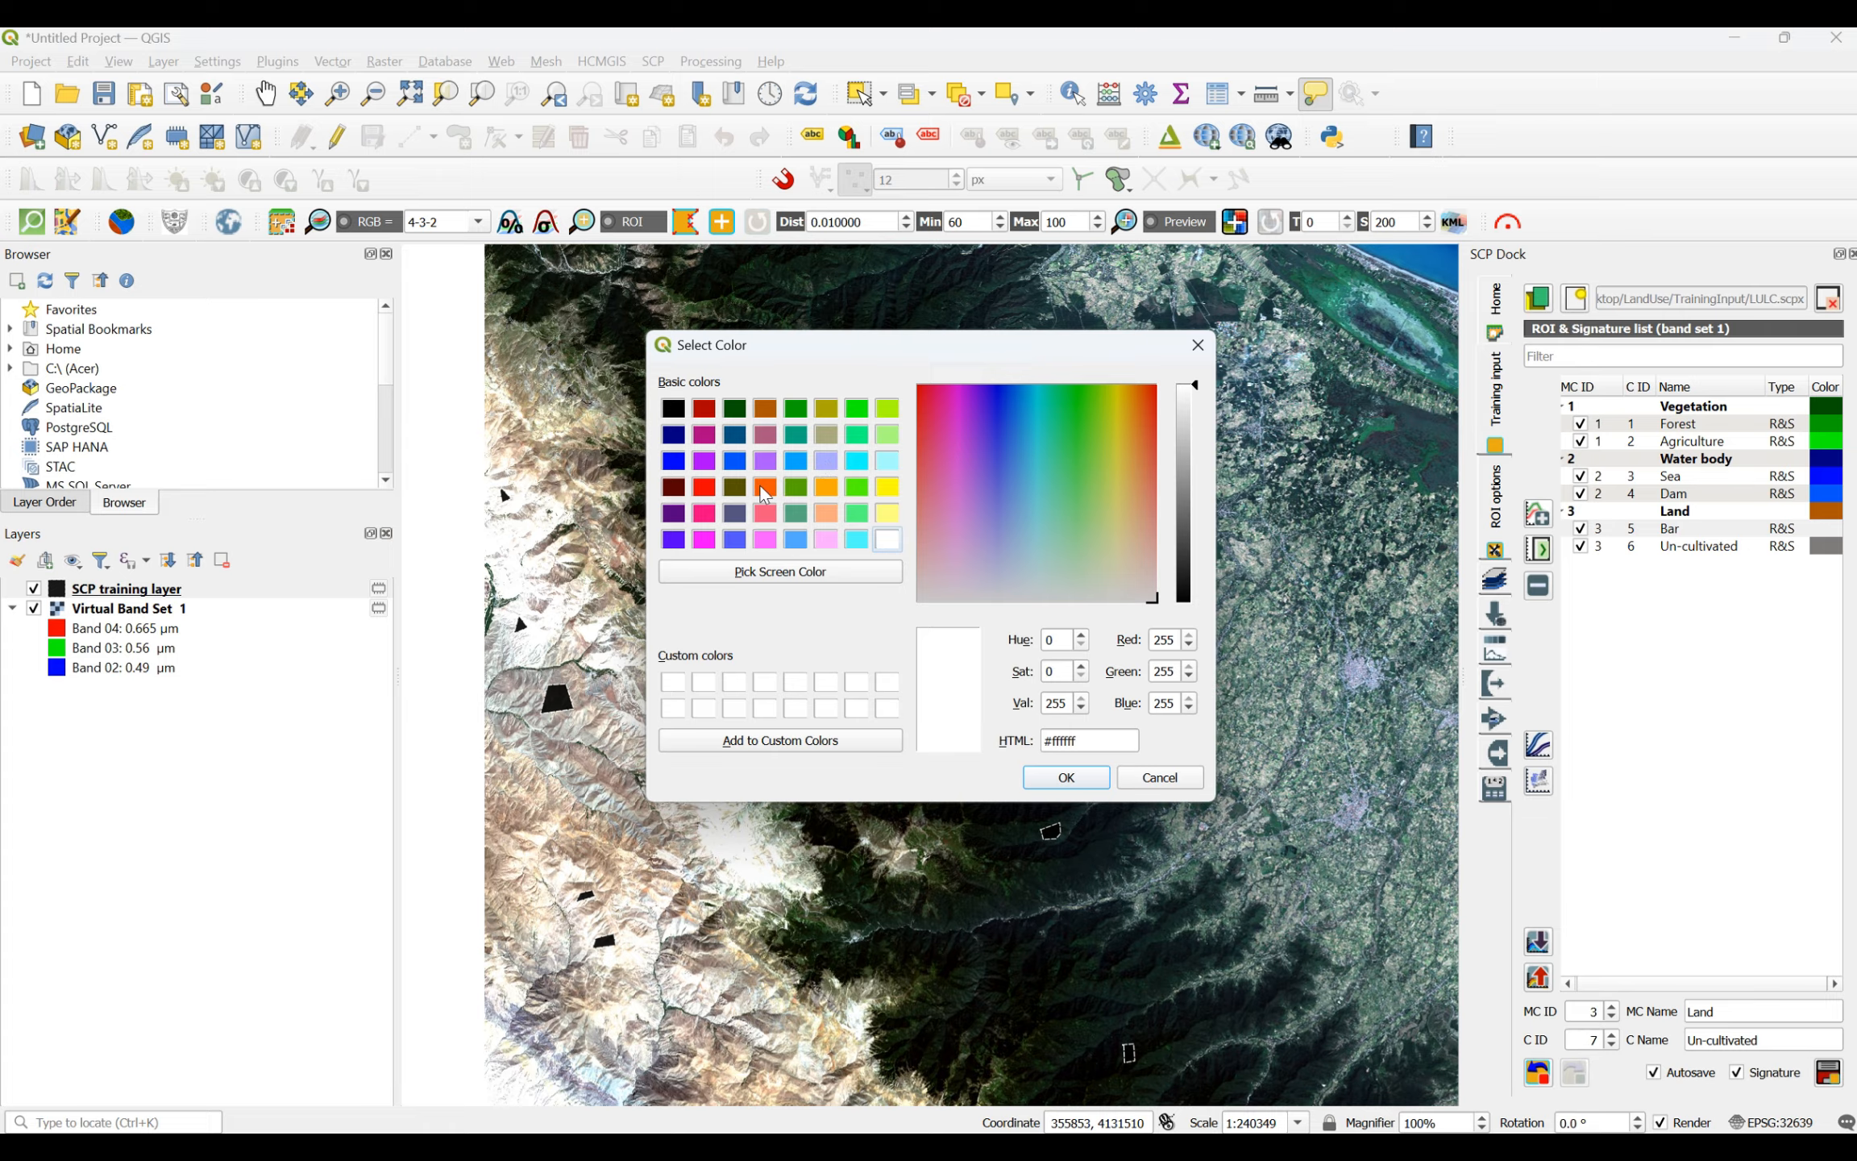
click(827, 487)
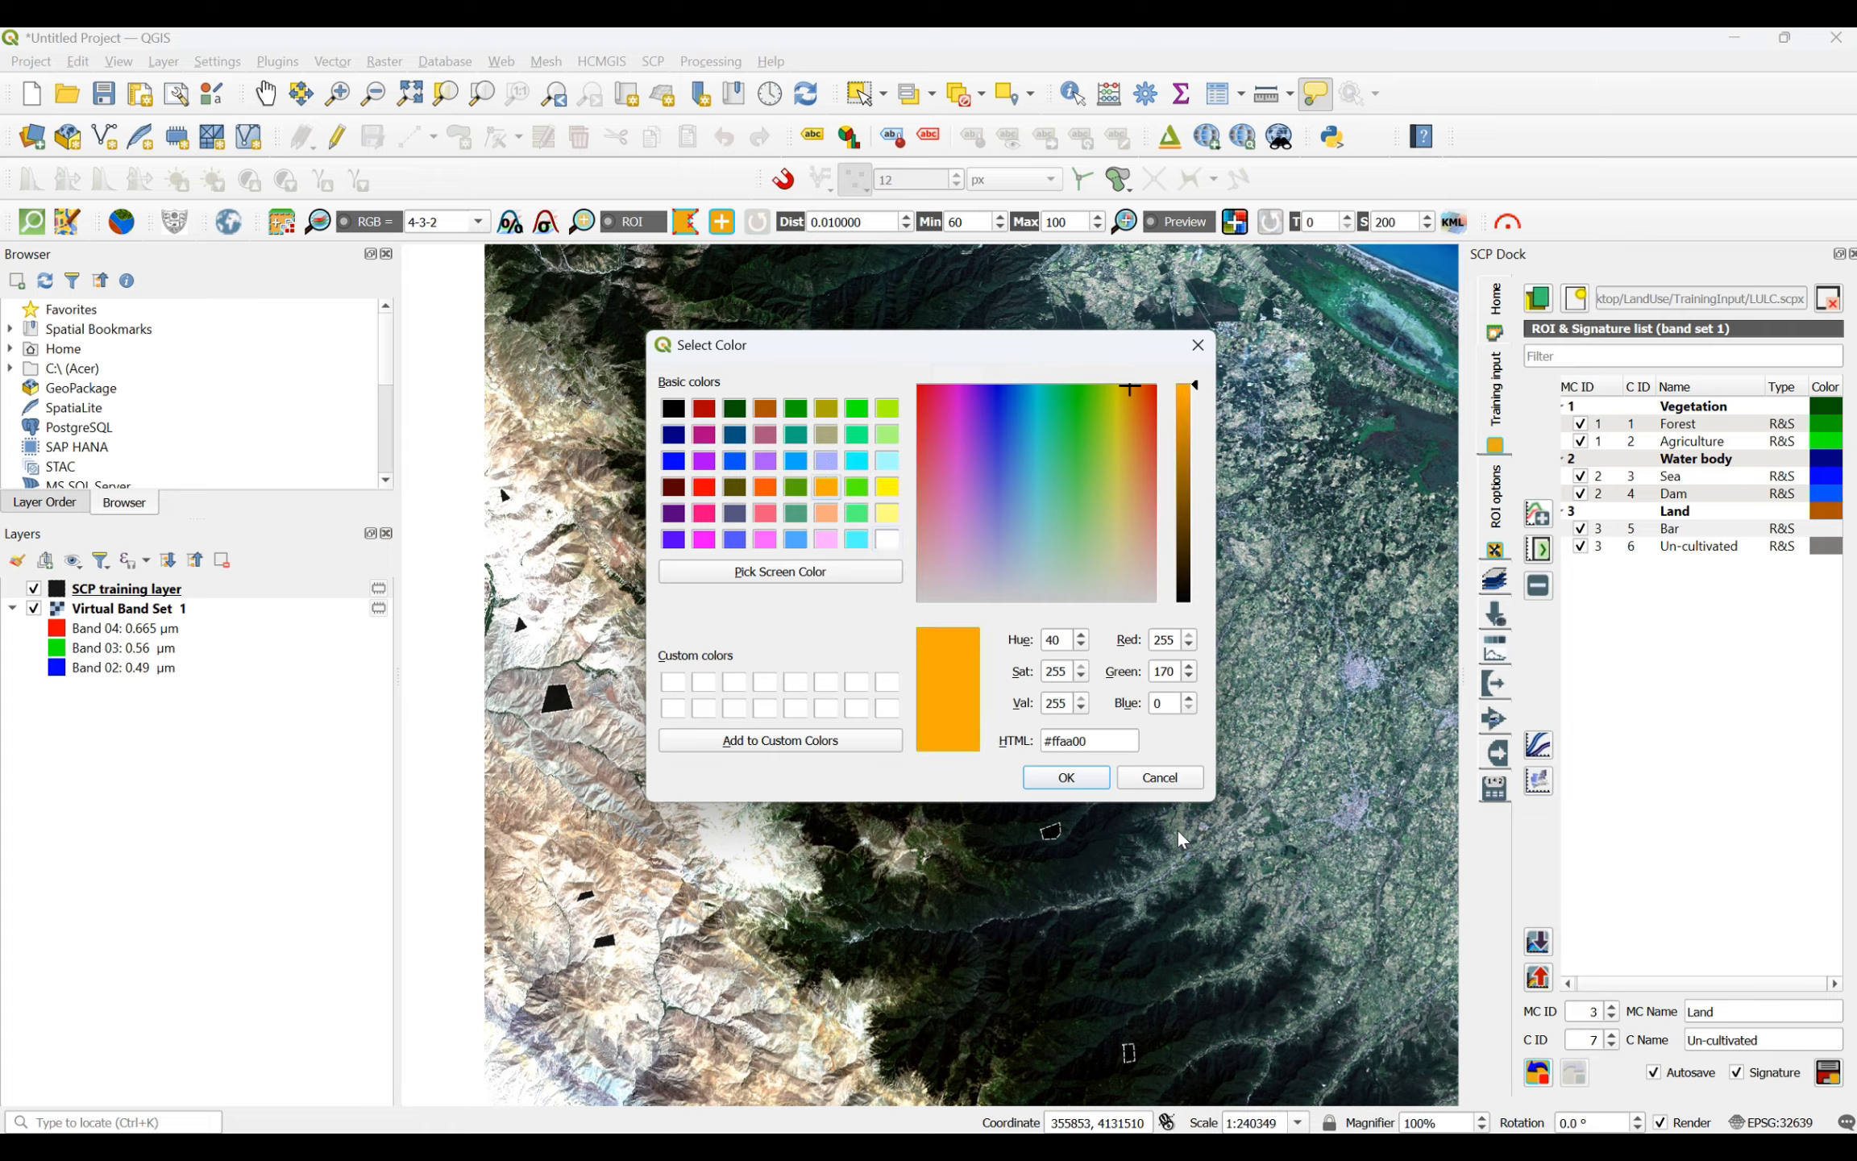
click(1090, 780)
double_click(1828, 546)
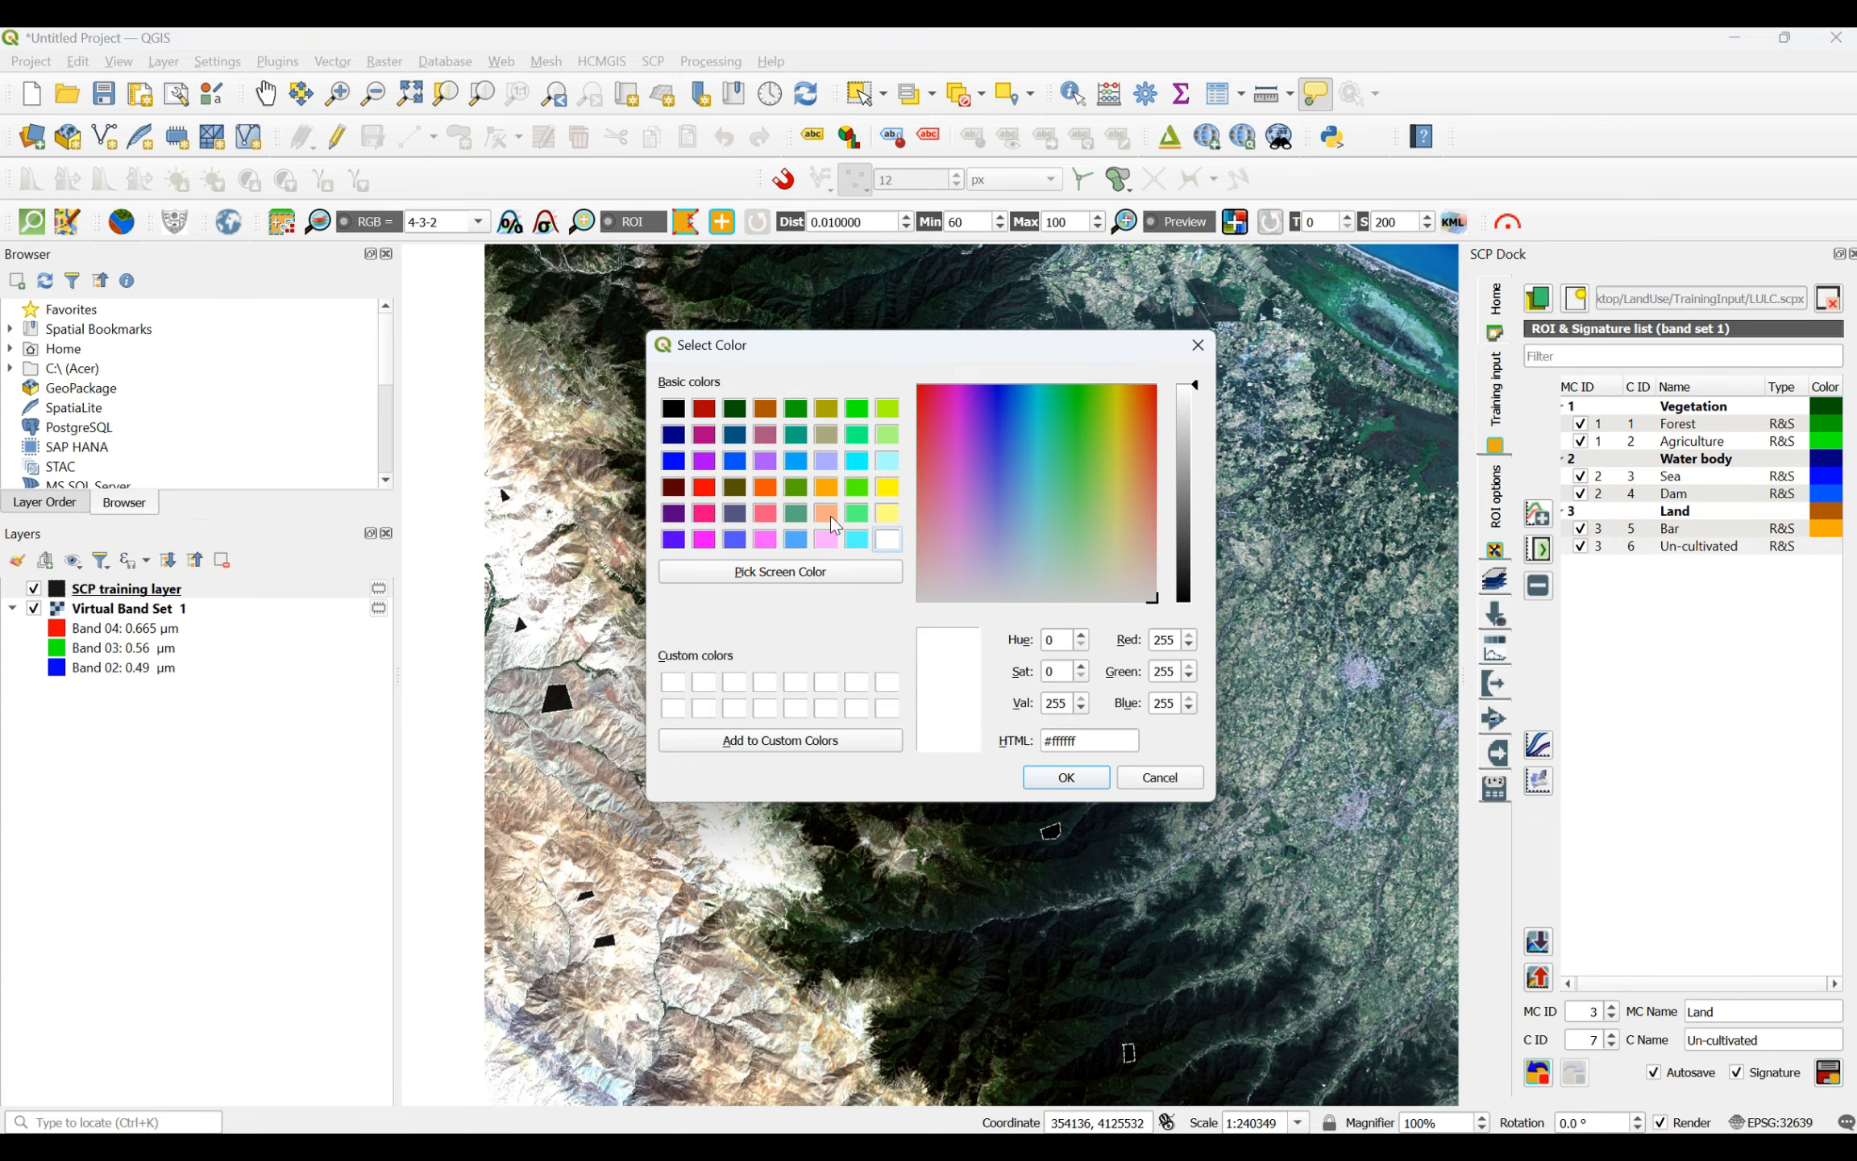
click(827, 436)
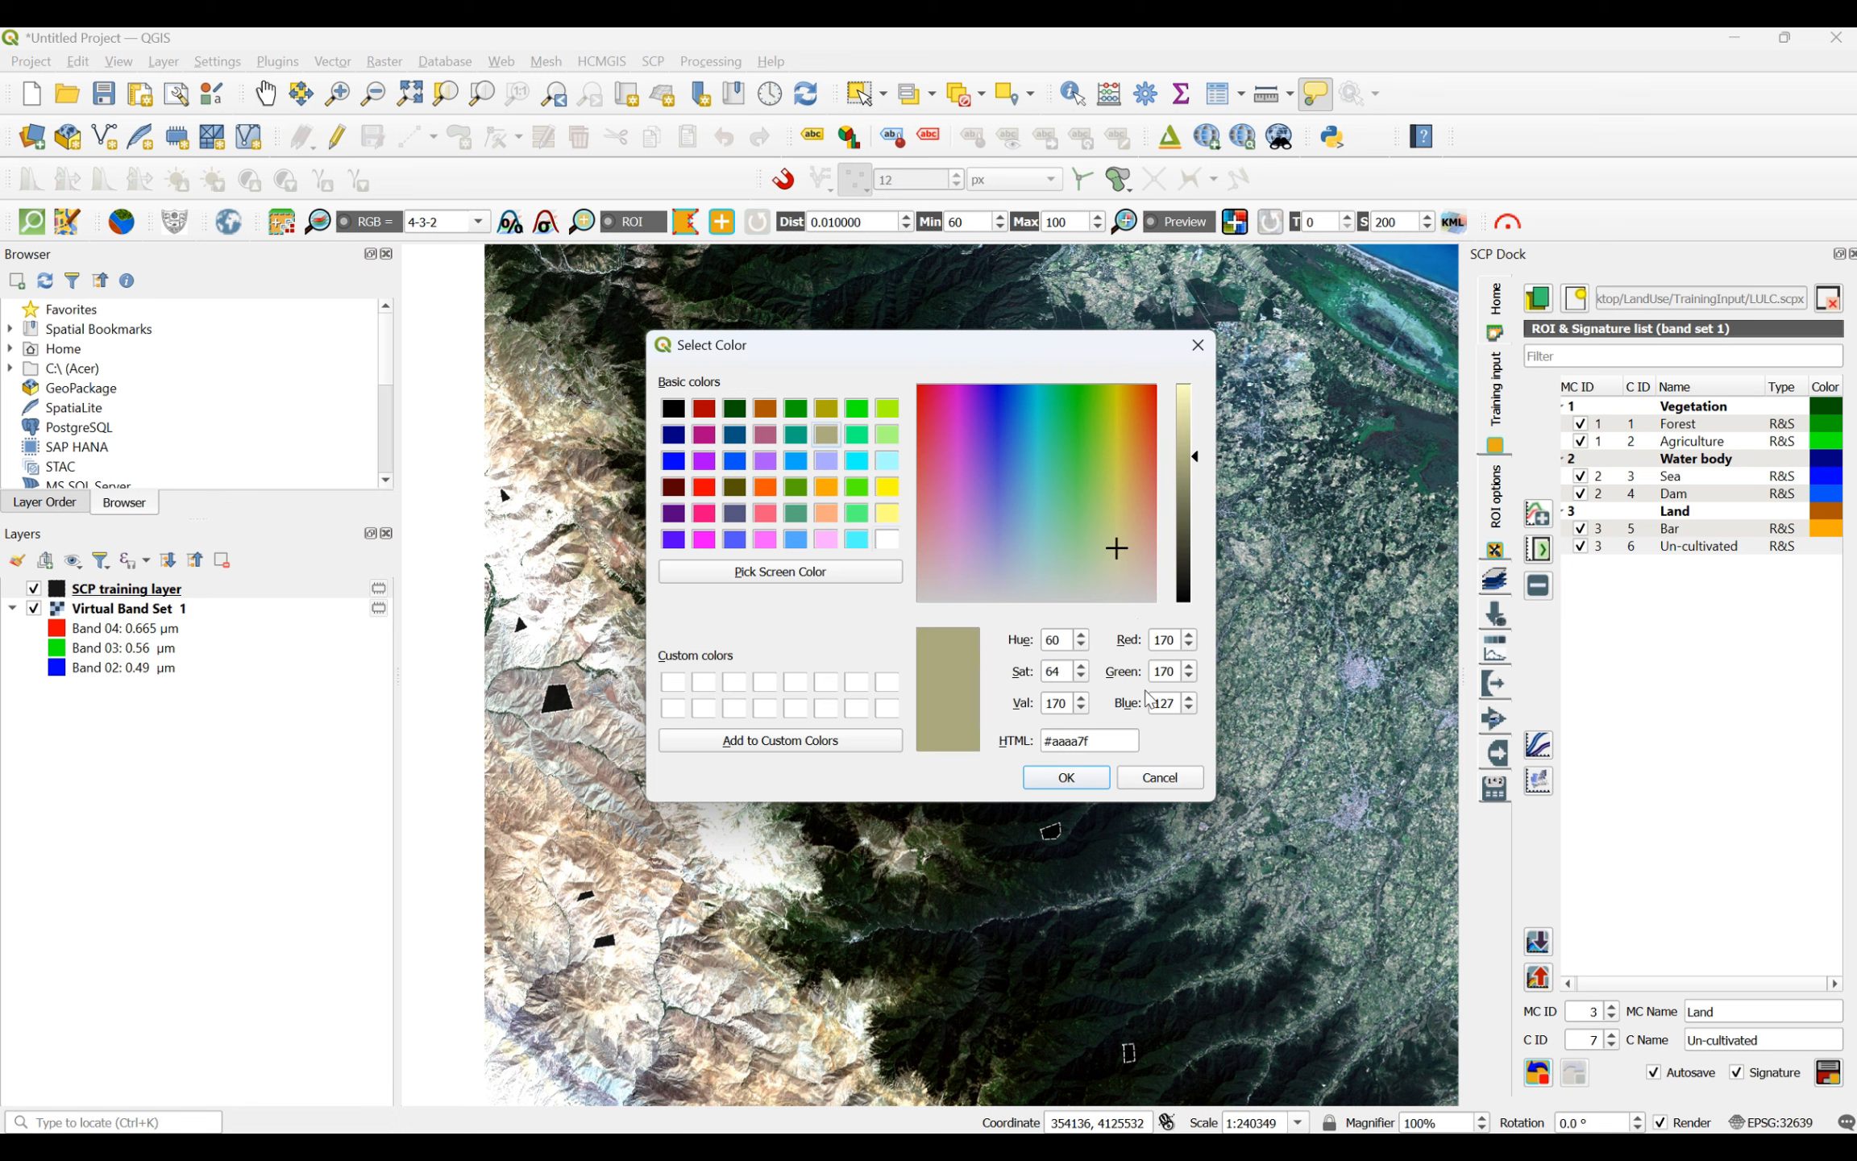
click(1066, 779)
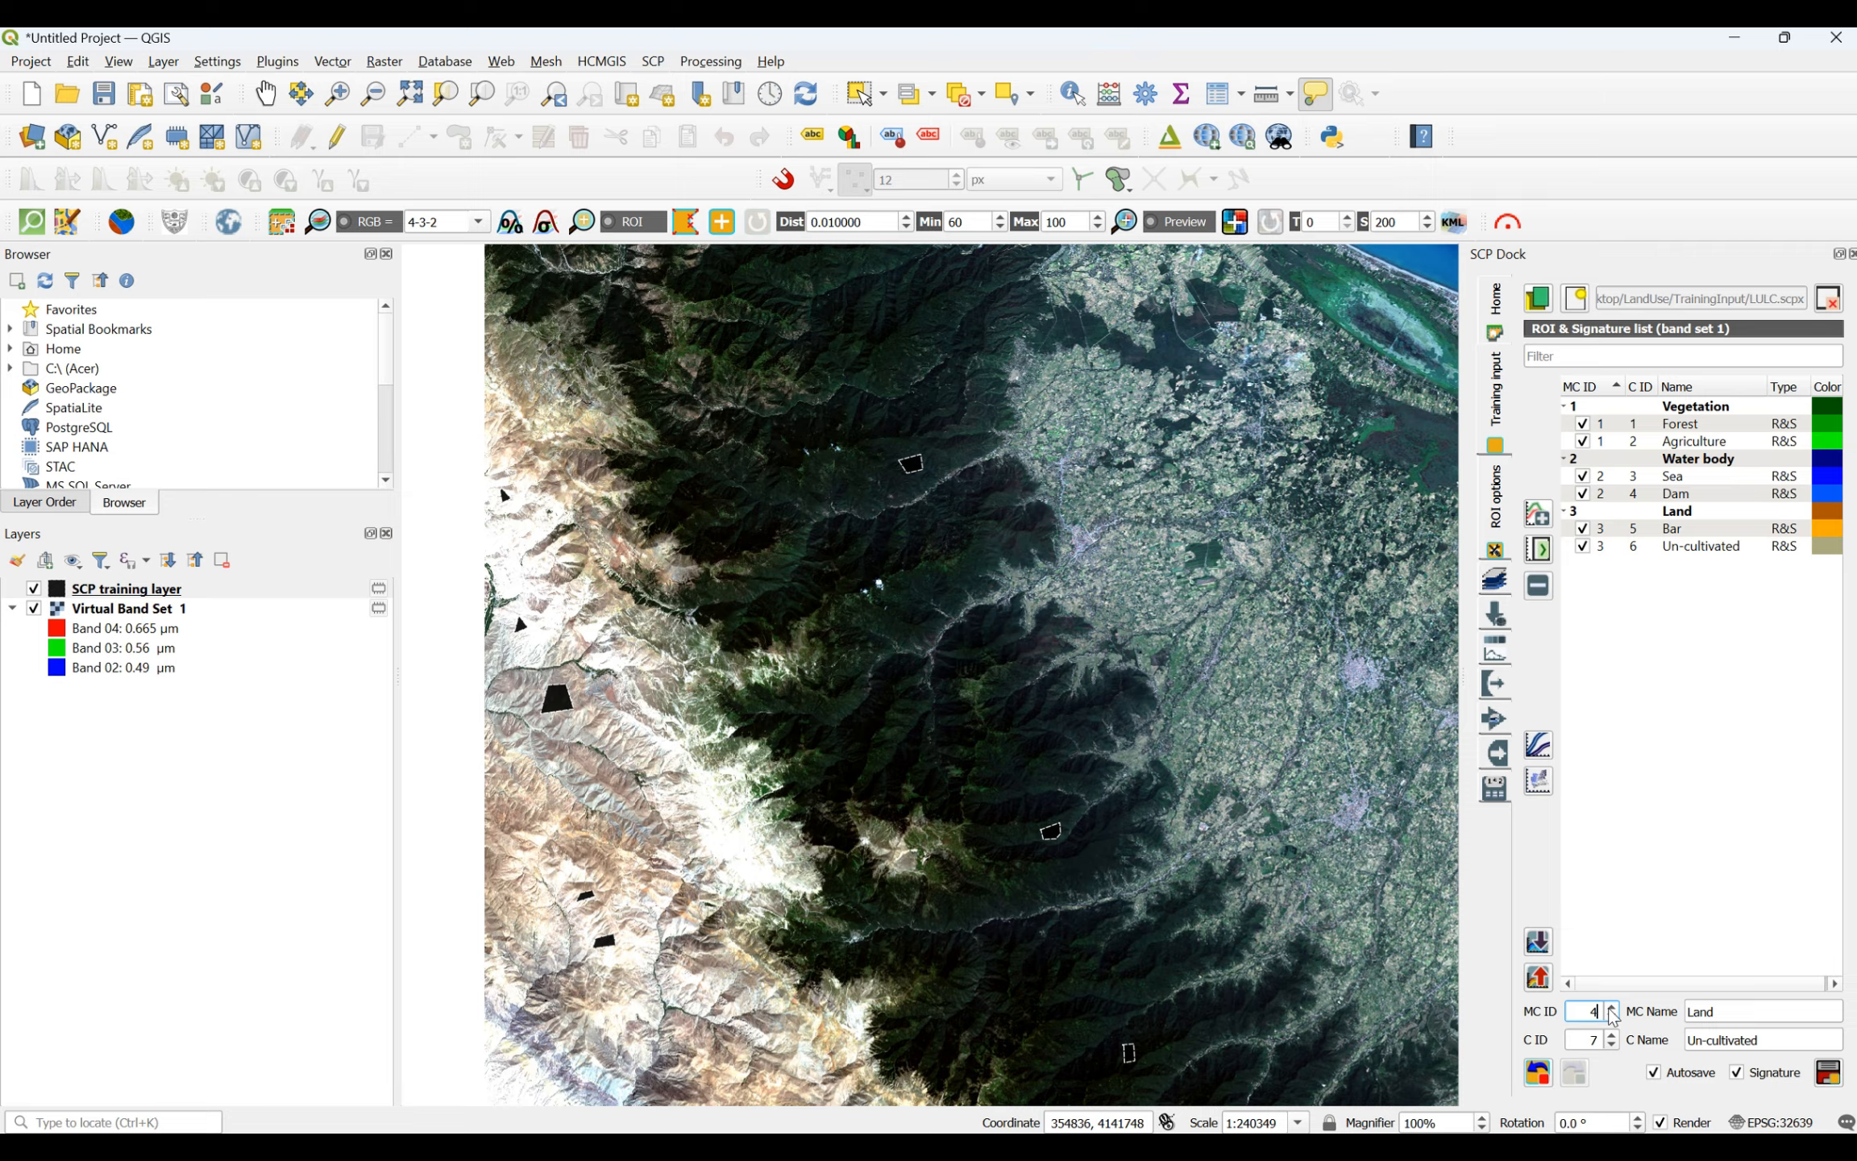
- Define the next training class with macroclass ID 4 named Built-up and class name City
double_click(1699, 1012)
double_click(1685, 1017)
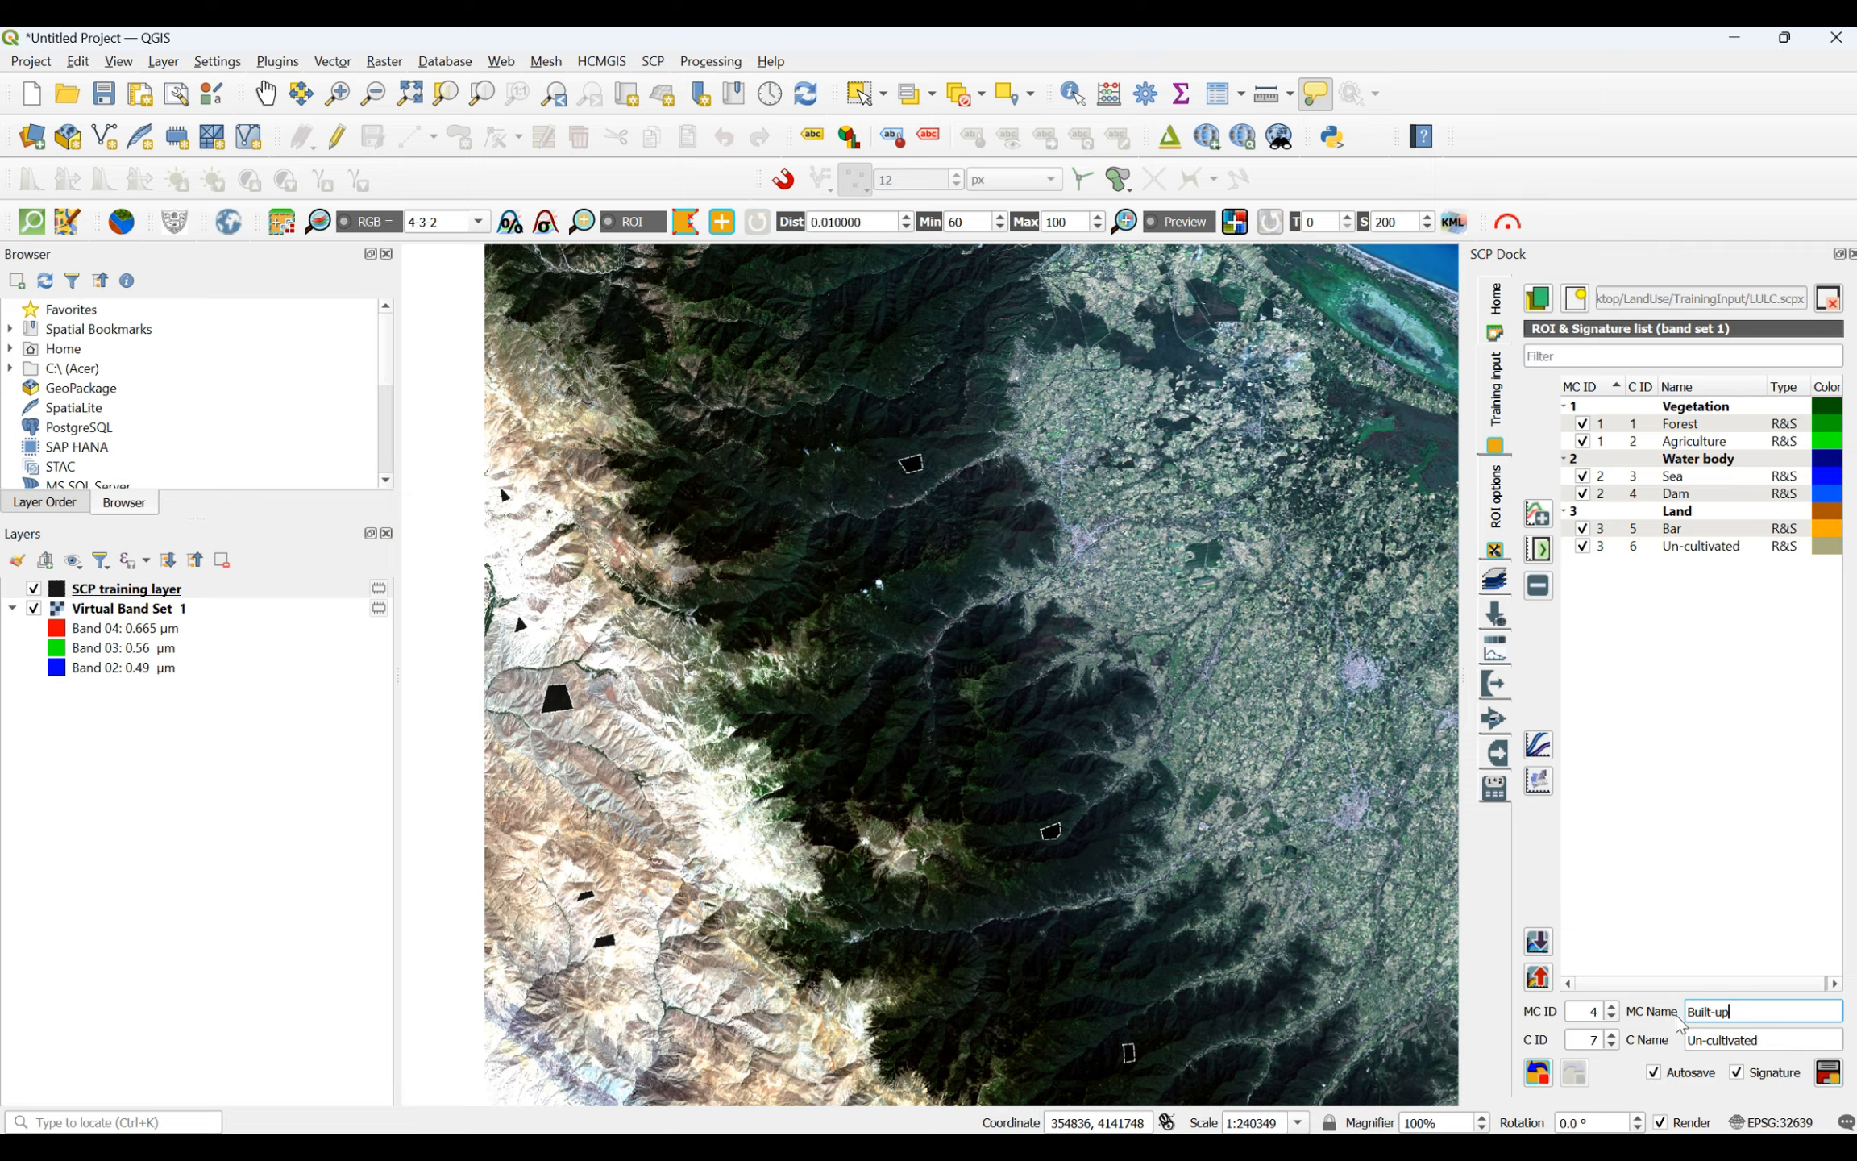
drag(1764, 1043, 1618, 1030)
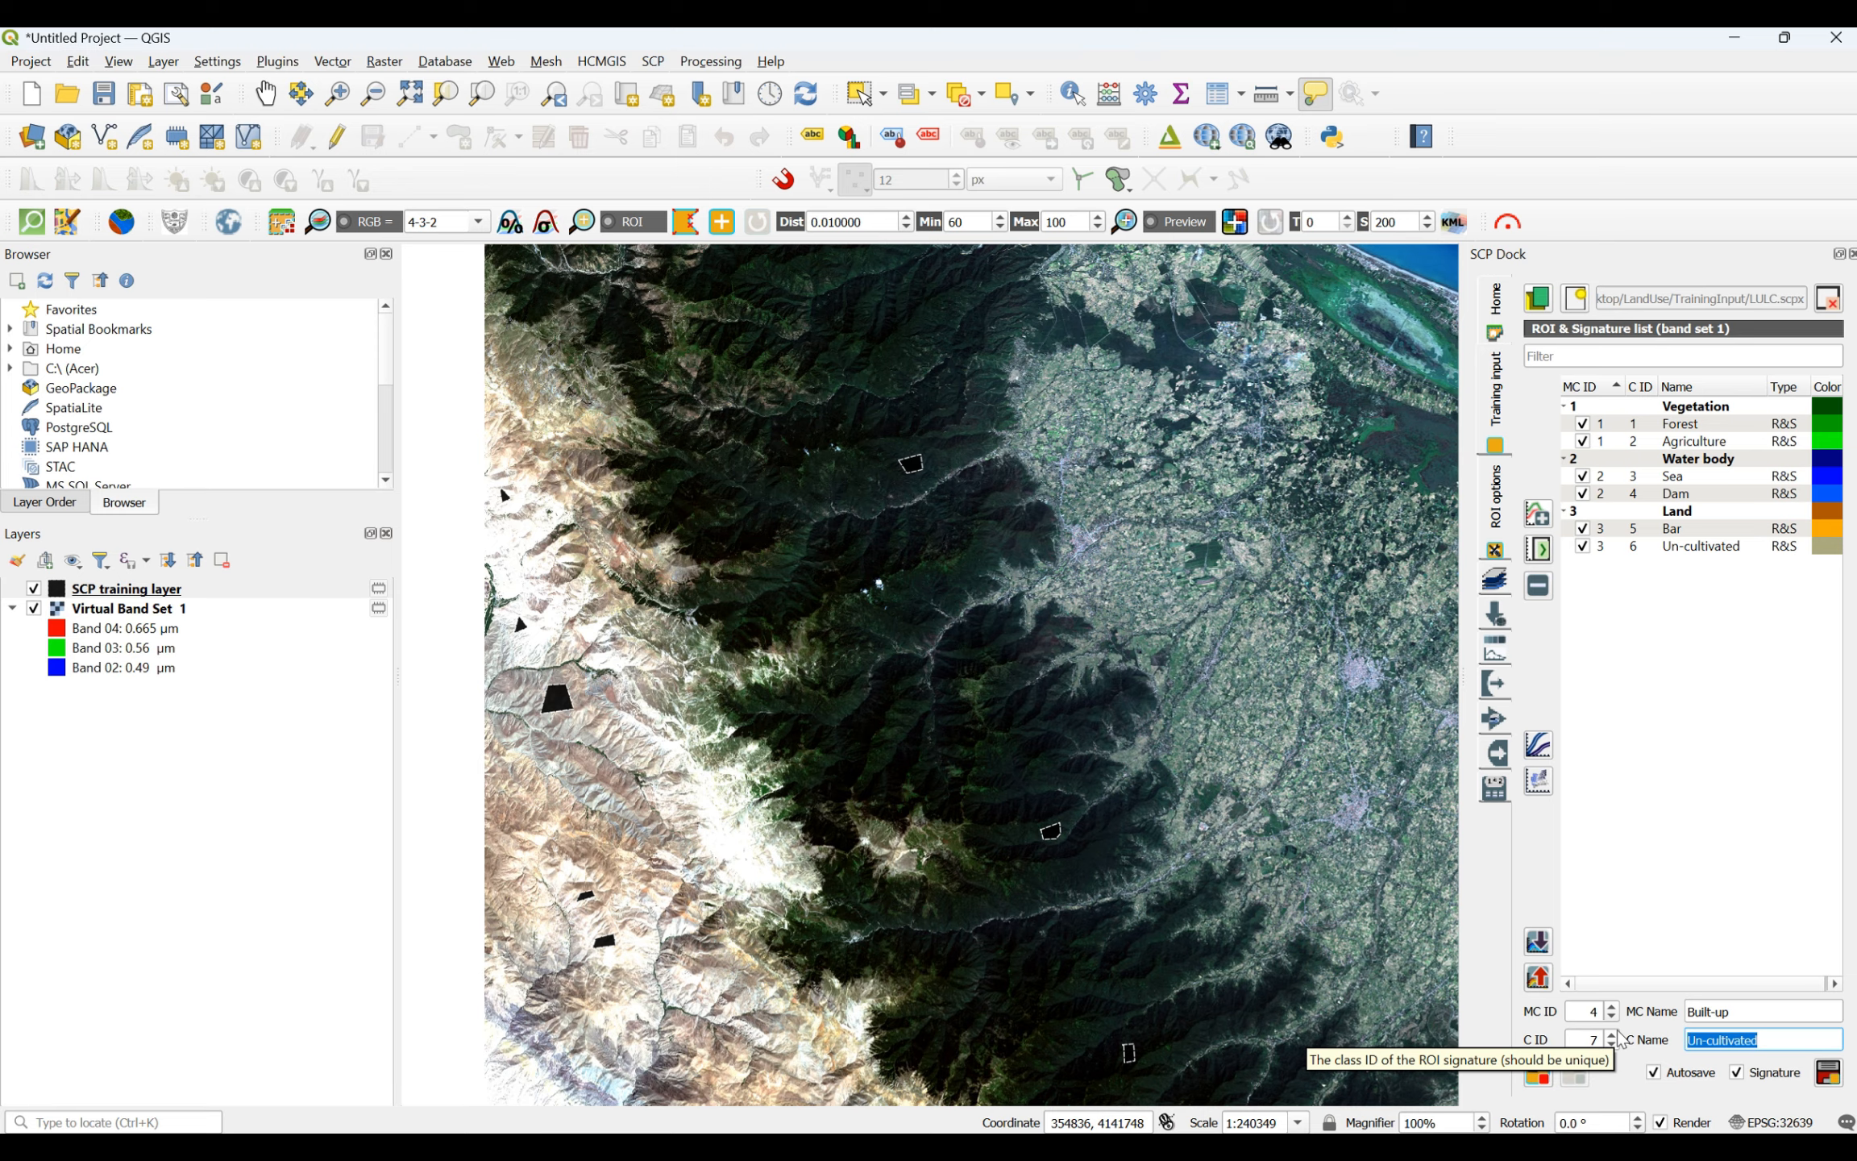
text(City)
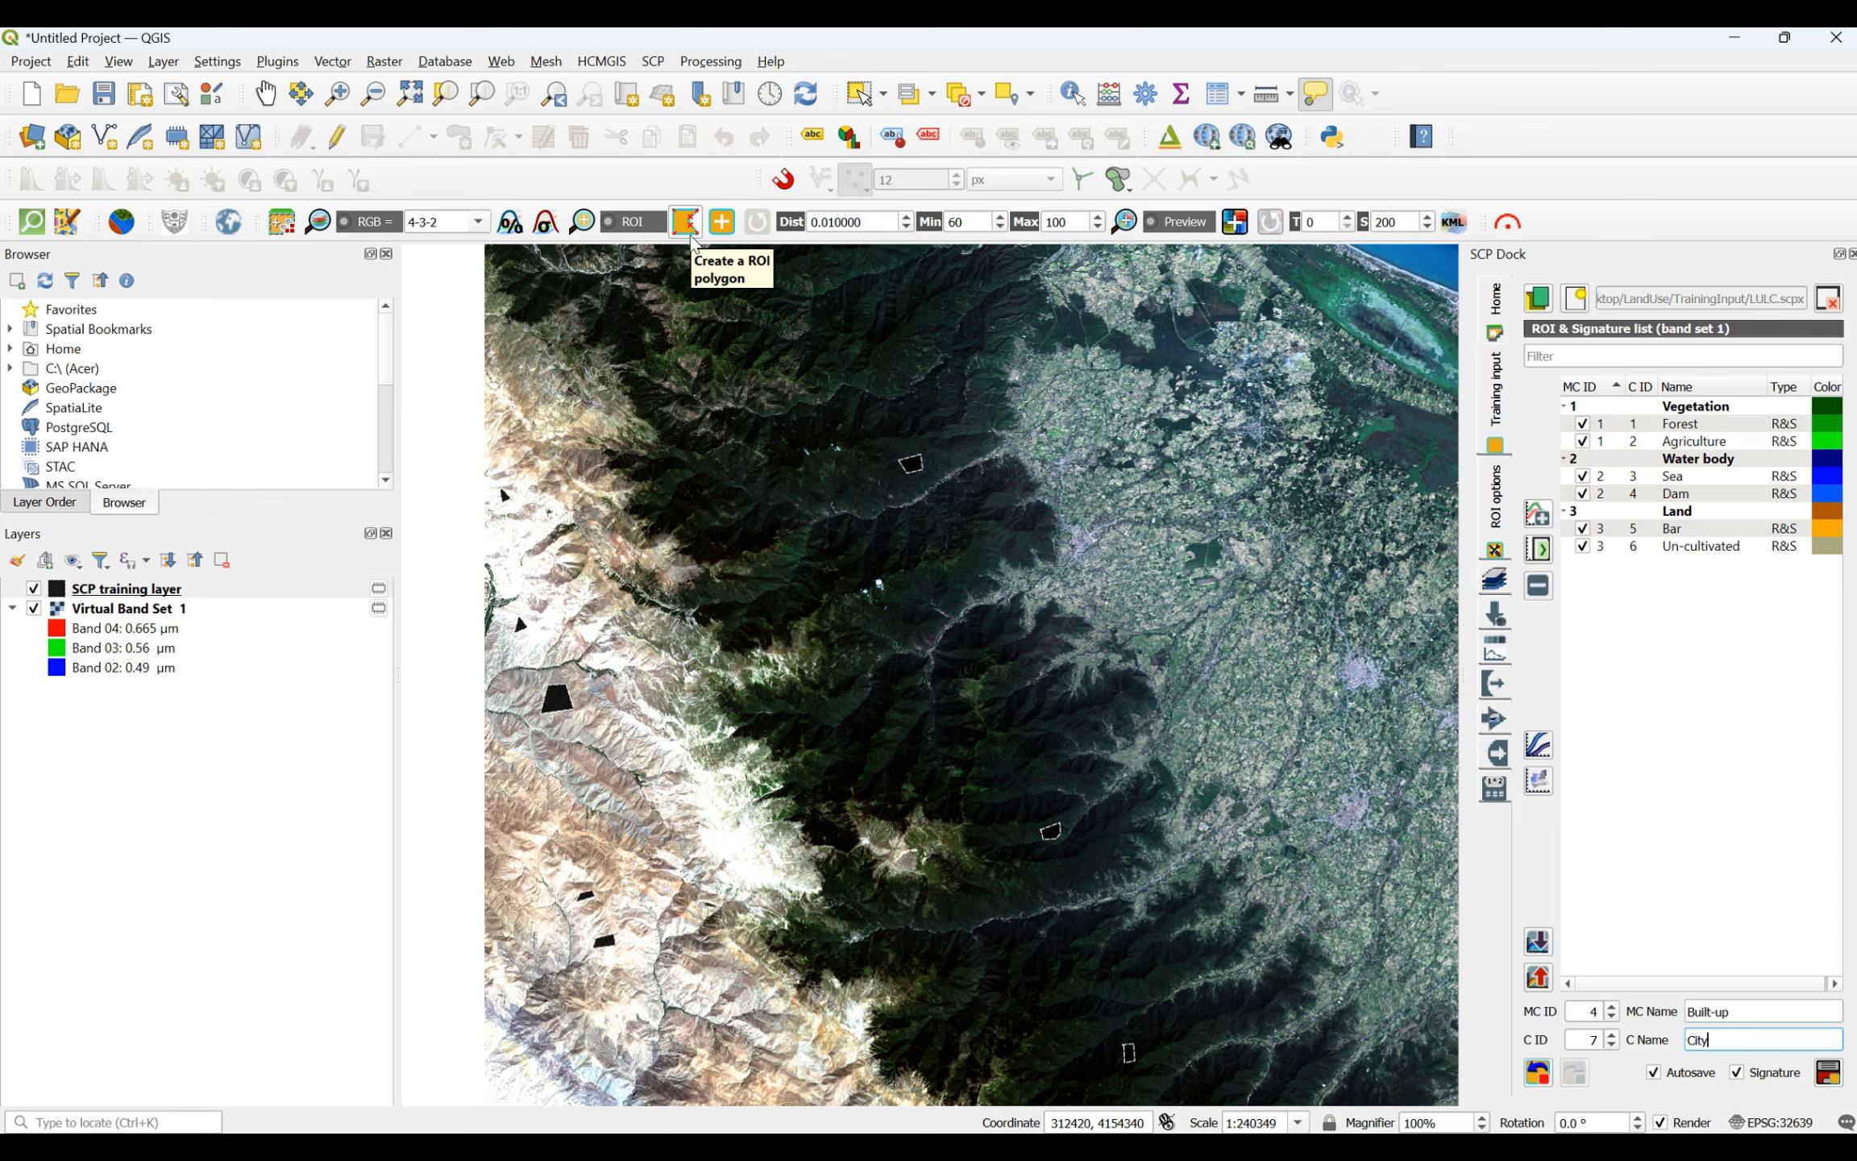
- Draw a four-sided City ROI over the dense housing east of the wide north-south road in the scene's largest city
scroll(642, 792, down, 1)
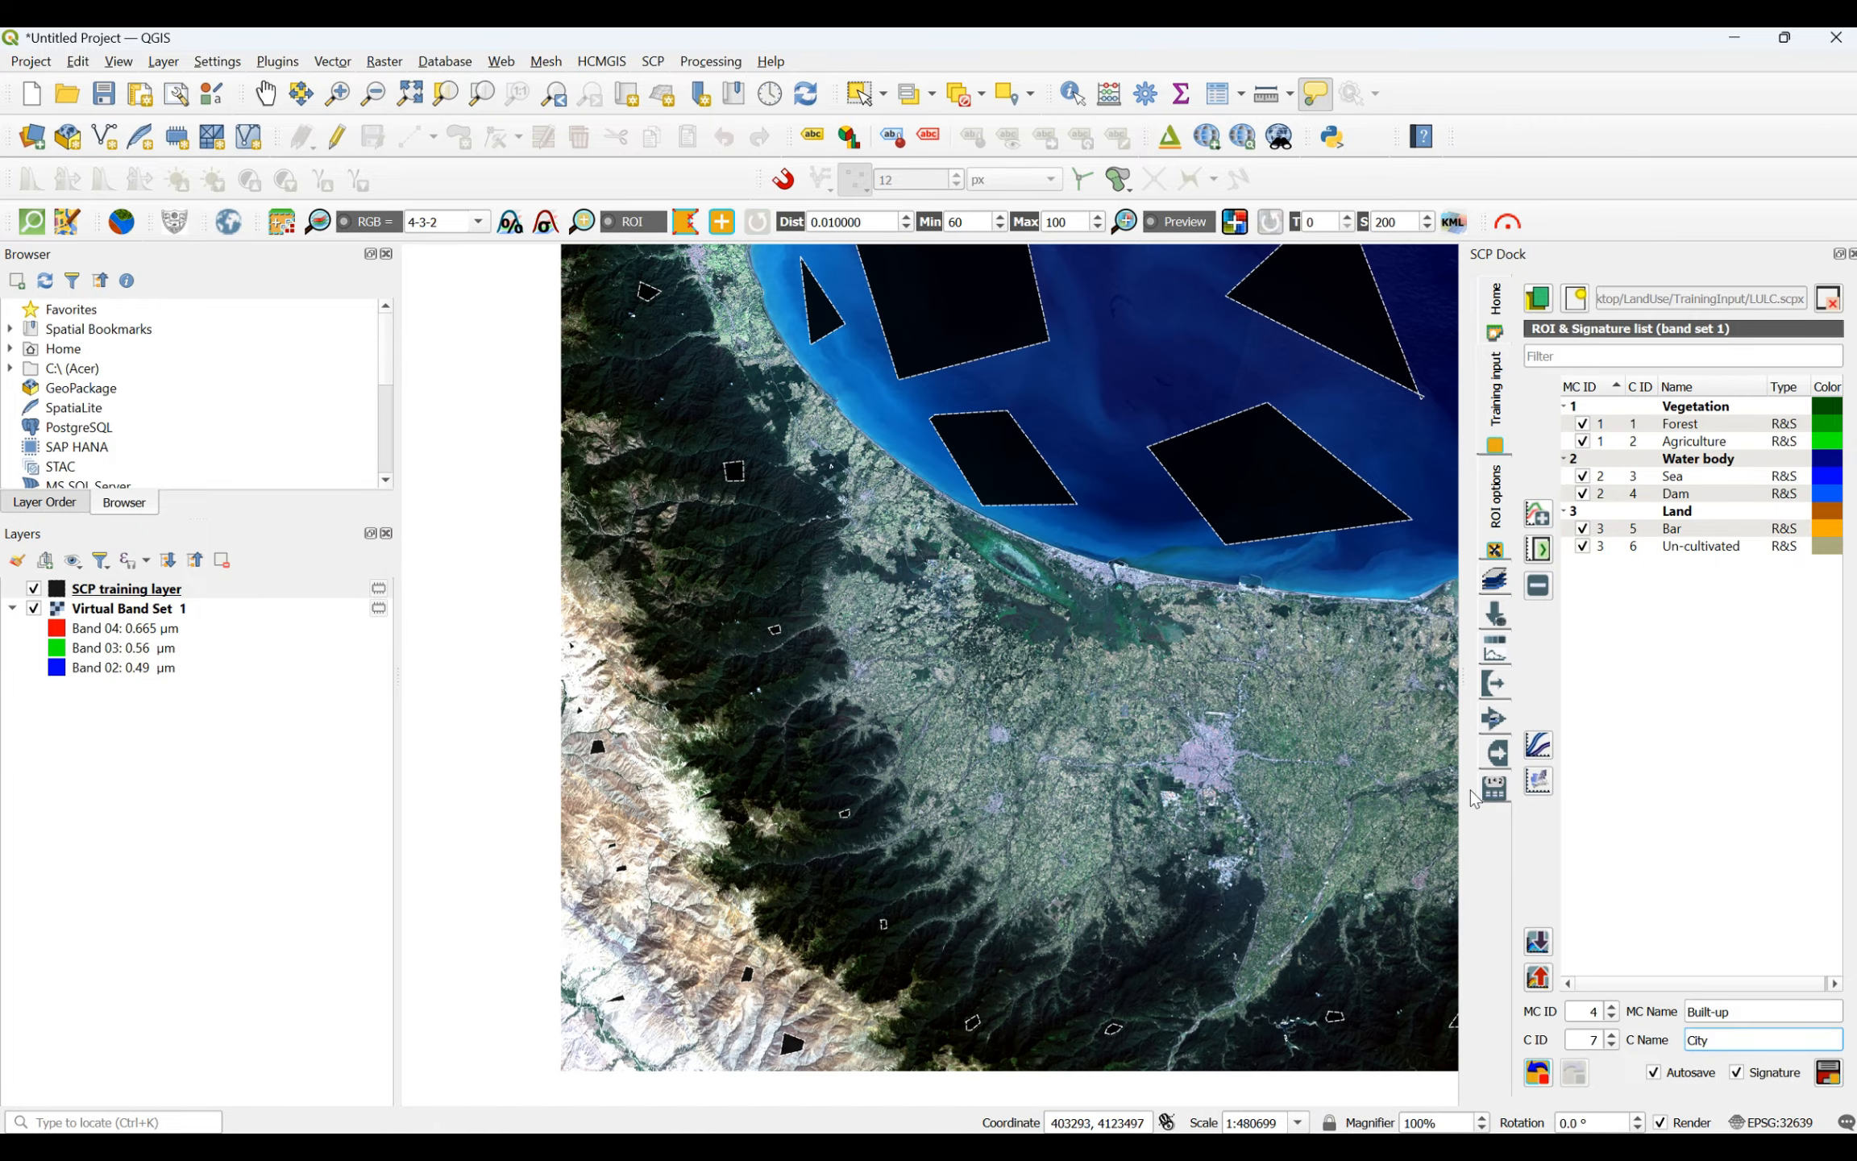
scroll(1229, 762, up, 6)
scroll(937, 623, up, 1)
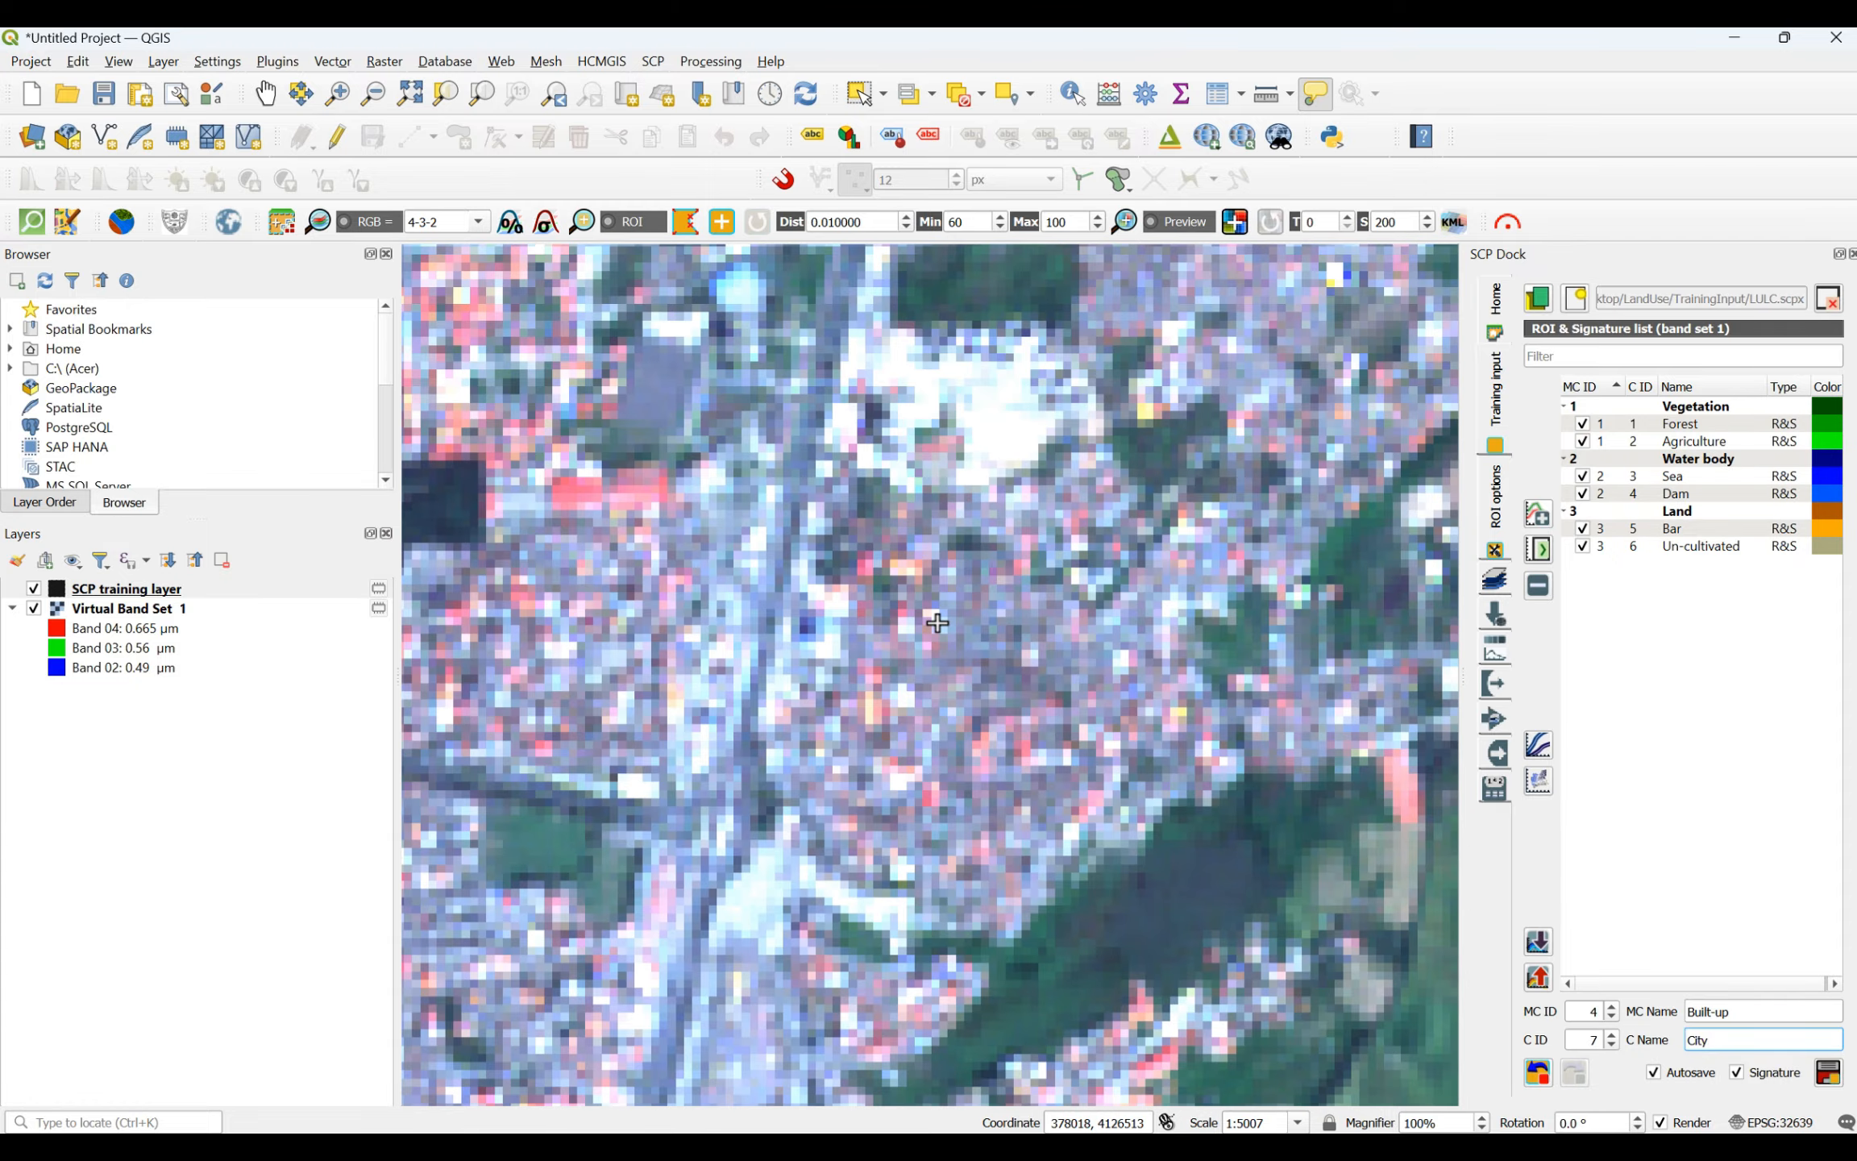
scroll(939, 680, up, 1)
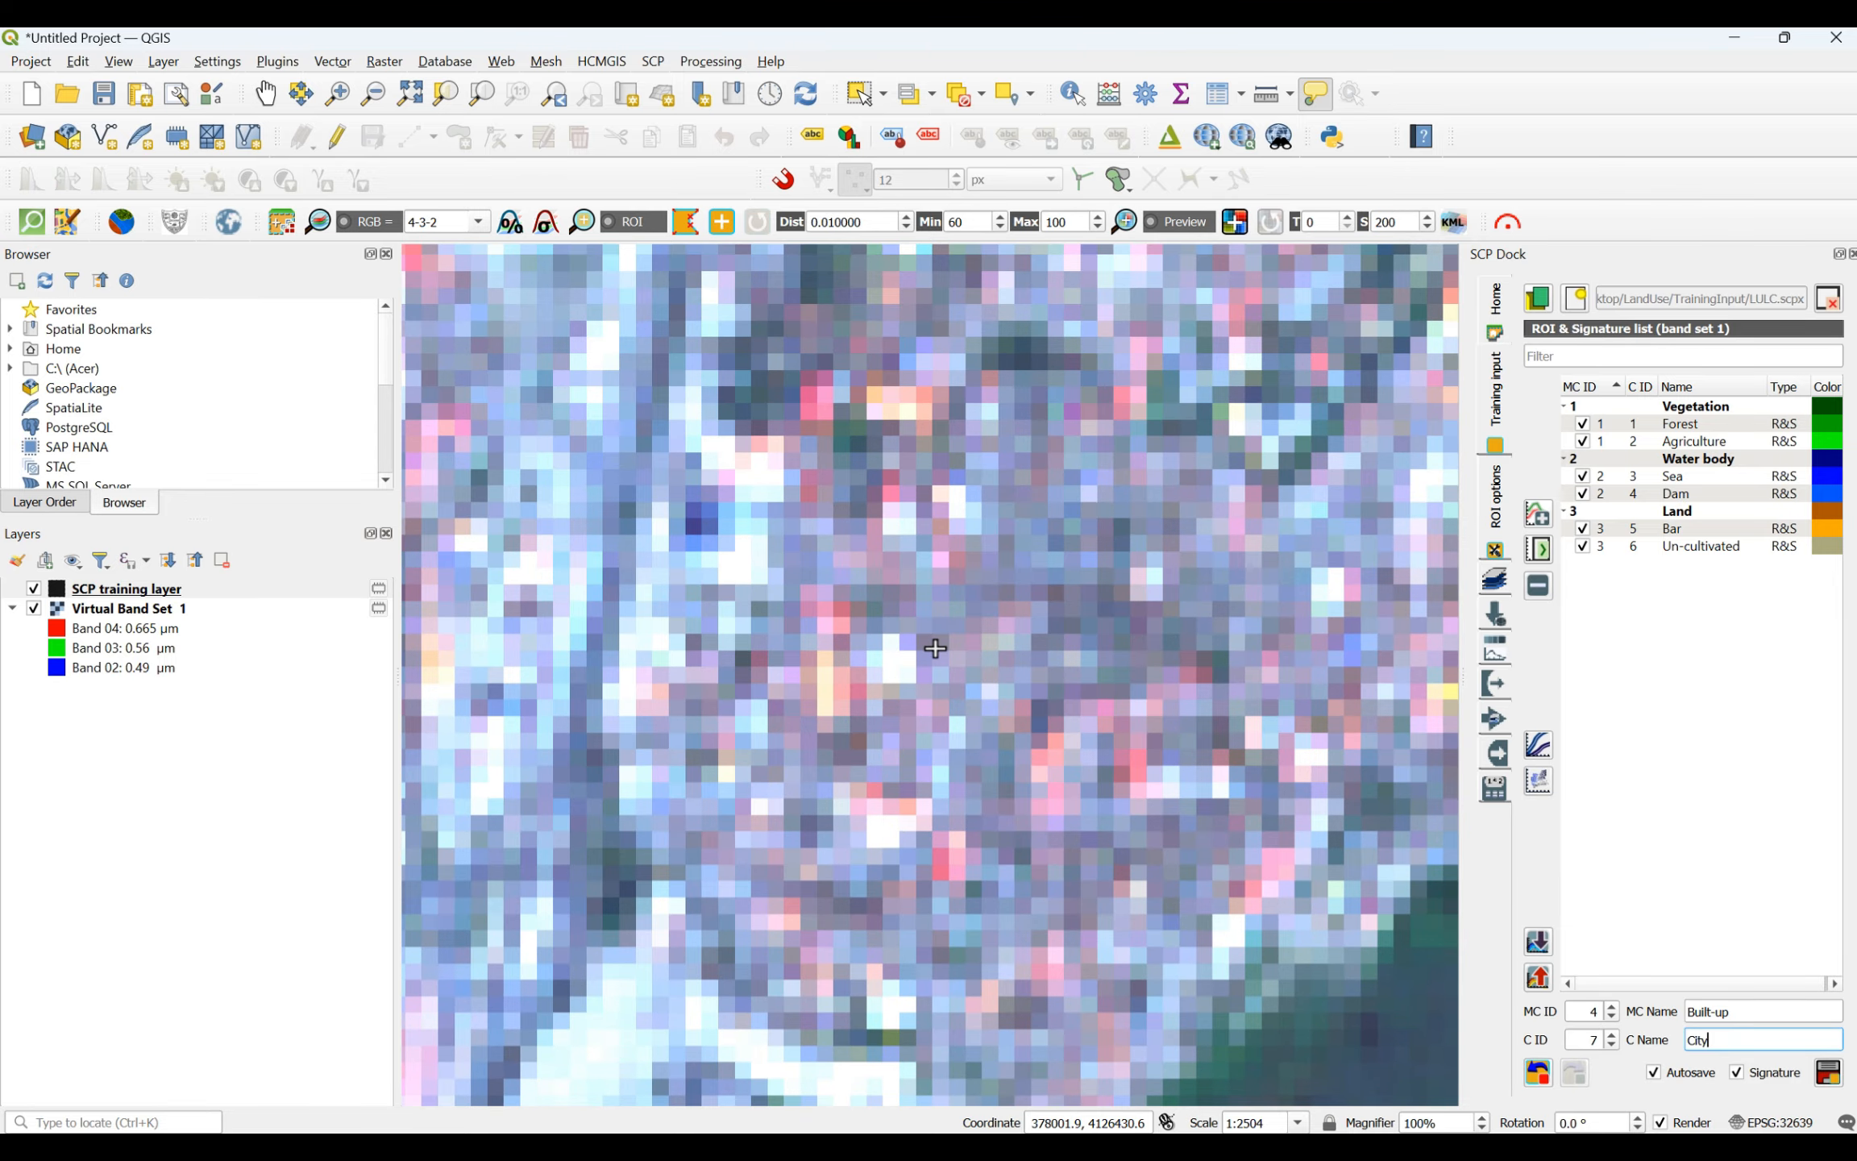
click(935, 648)
click(1087, 647)
click(1101, 798)
click(939, 780)
right_click(935, 648)
- Draw a four-sided City ROI over the dense housing in the western part of the largest city
scroll(1086, 856, down, 5)
scroll(950, 902, up, 4)
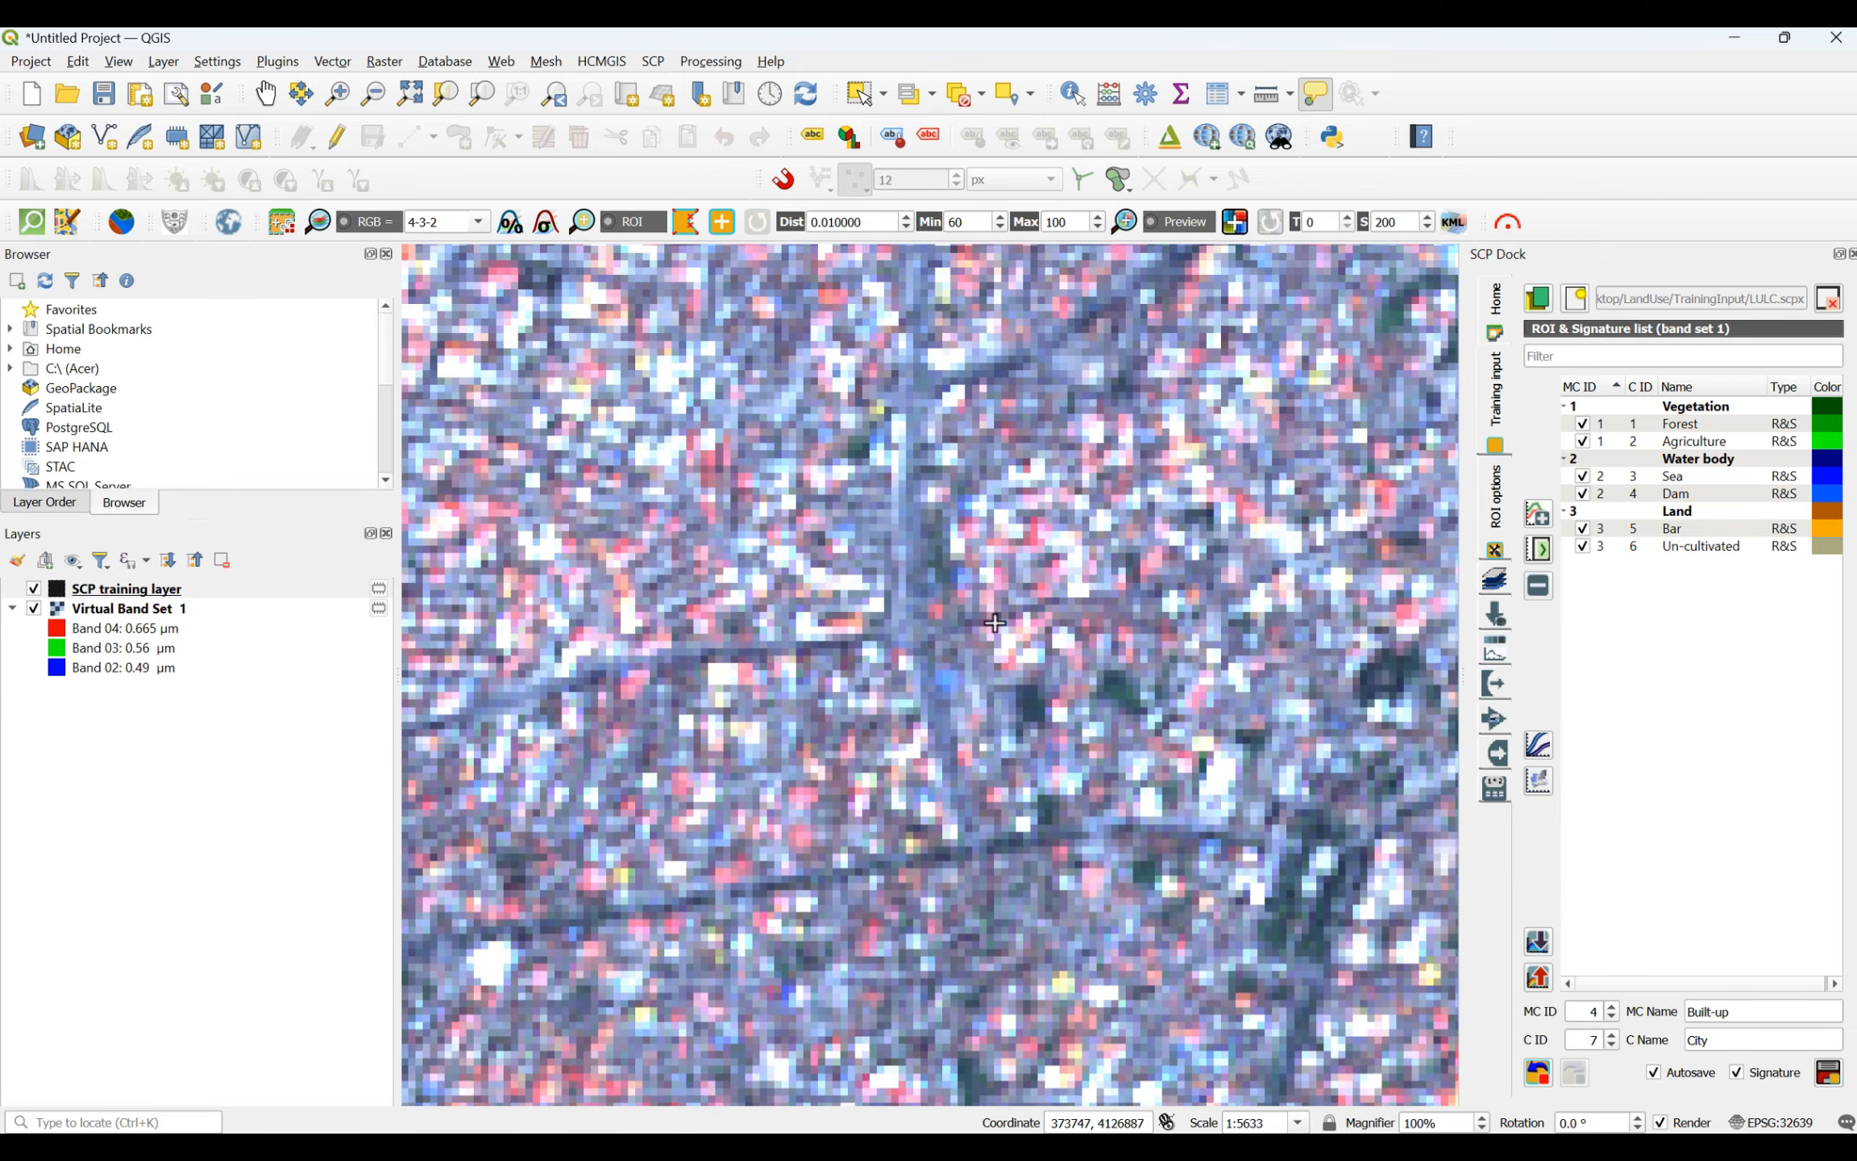
click(644, 476)
click(791, 487)
click(791, 586)
click(621, 579)
right_click(655, 482)
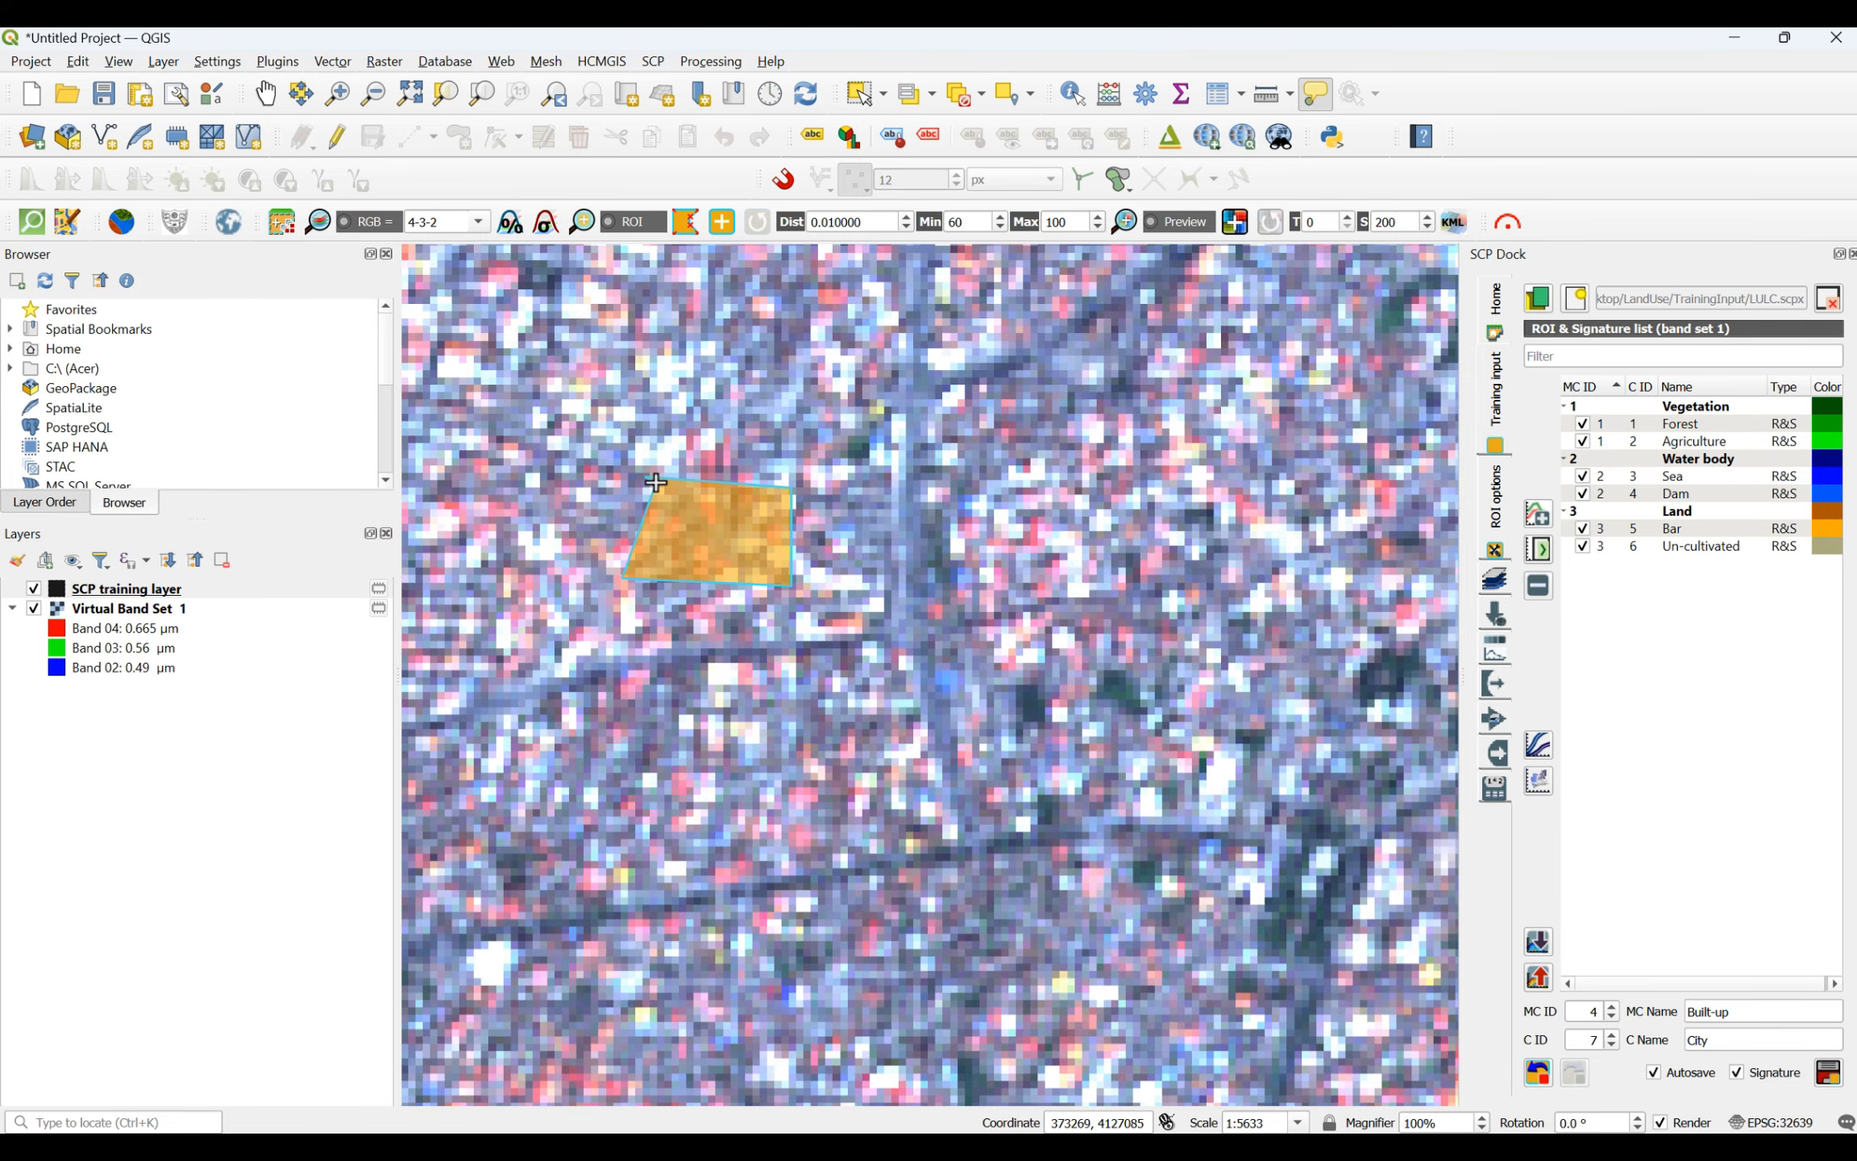
- Draw a four-sided City ROI over the built-up blocks in the northern part of the largest city
scroll(725, 586, down, 2)
scroll(709, 783, up, 1)
scroll(709, 783, up, 2)
click(698, 585)
click(966, 611)
click(973, 756)
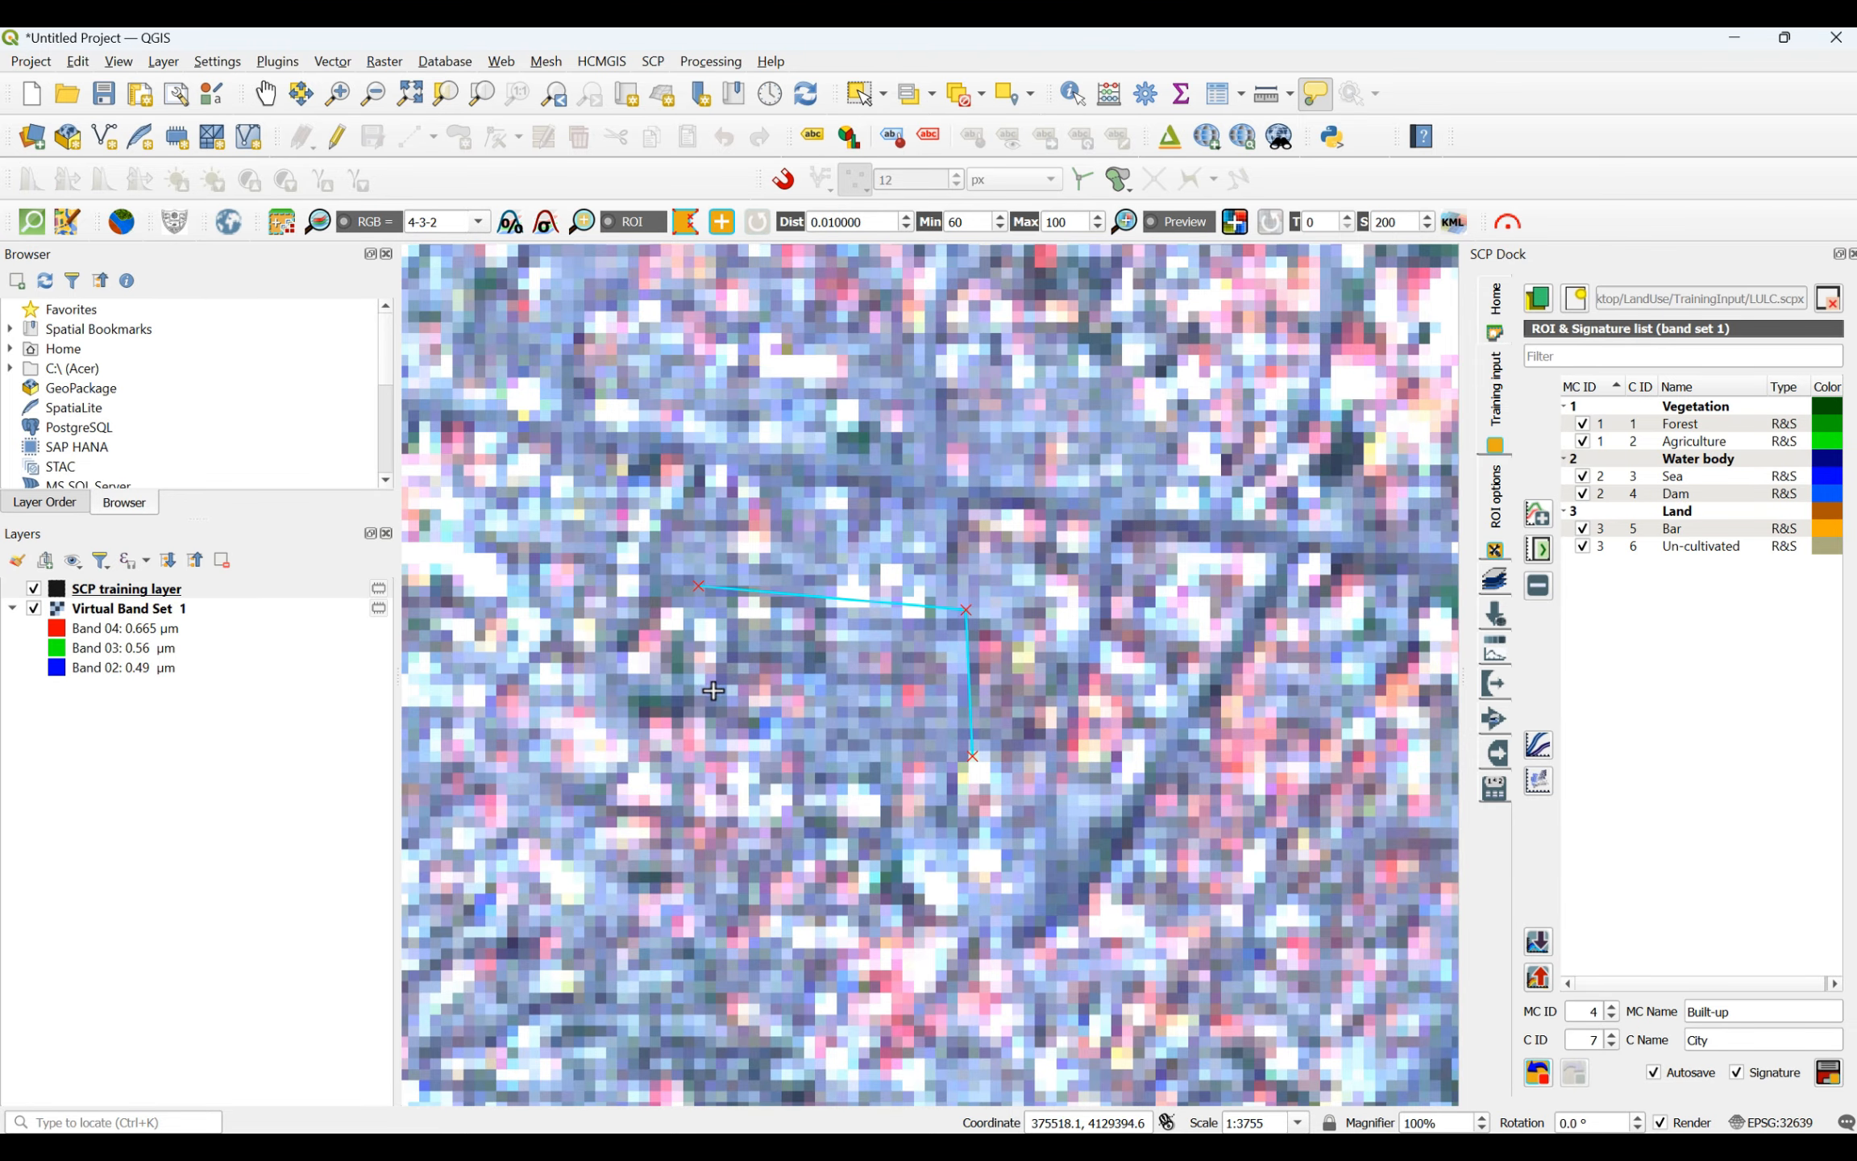
click(689, 686)
right_click(695, 590)
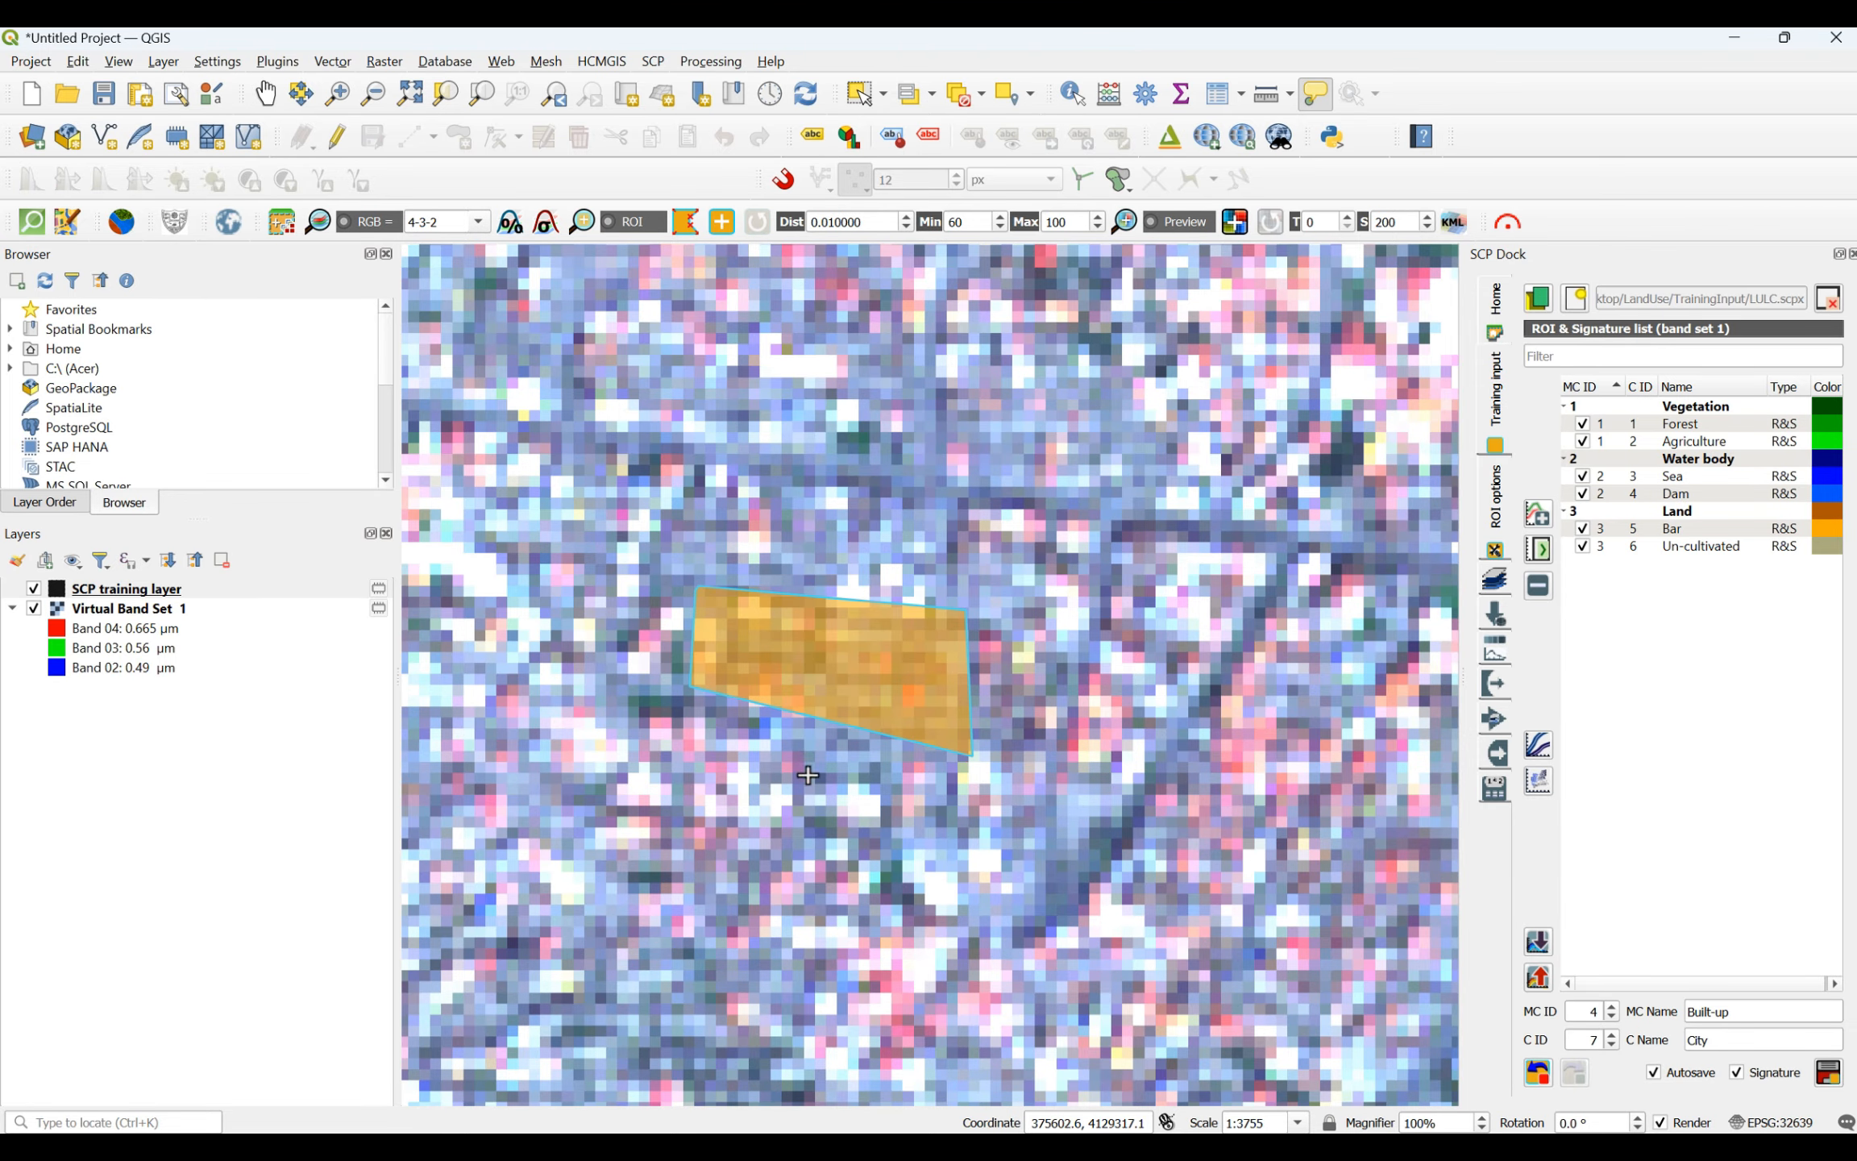
- Outline a City ROI over the dense red-roofed housing just west of the harbor inlet in the coastal city
scroll(808, 775, down, 6)
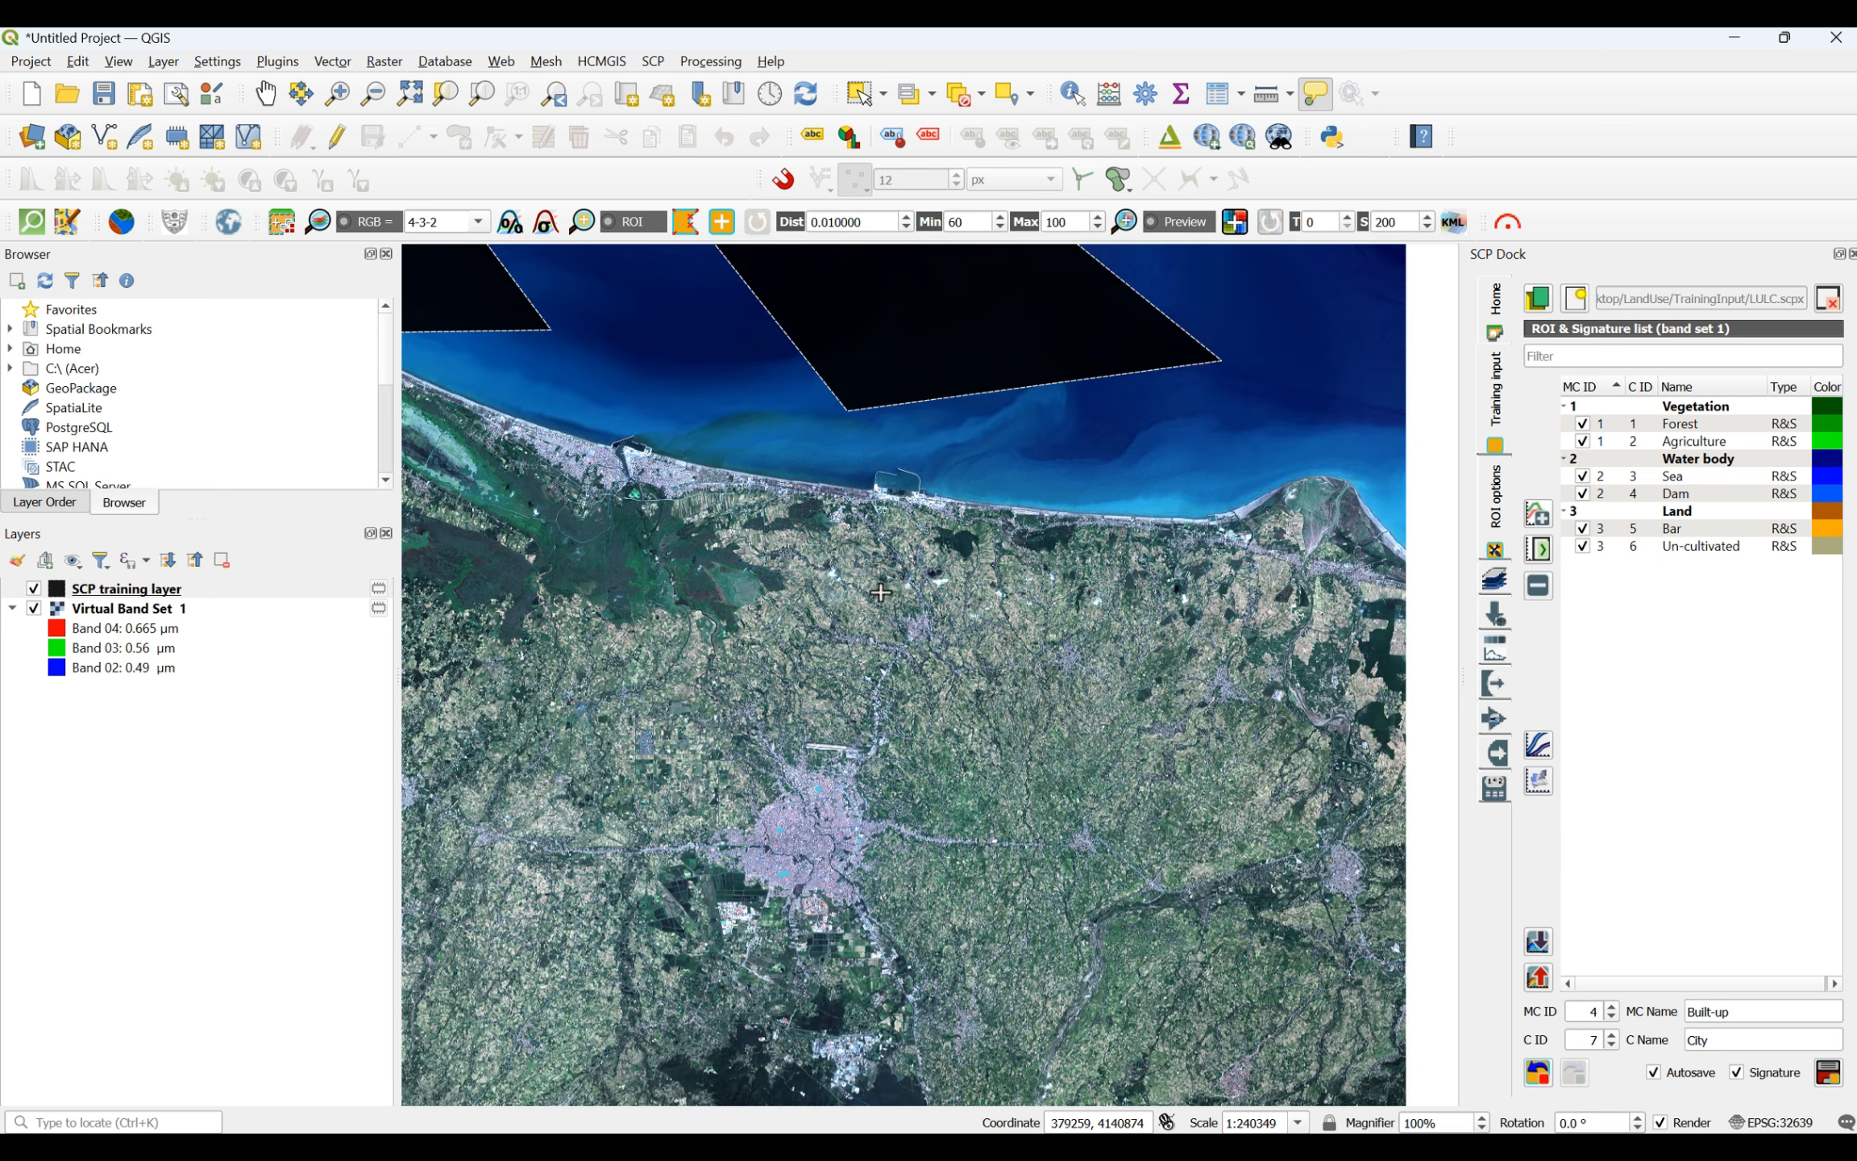
scroll(611, 457, up, 3)
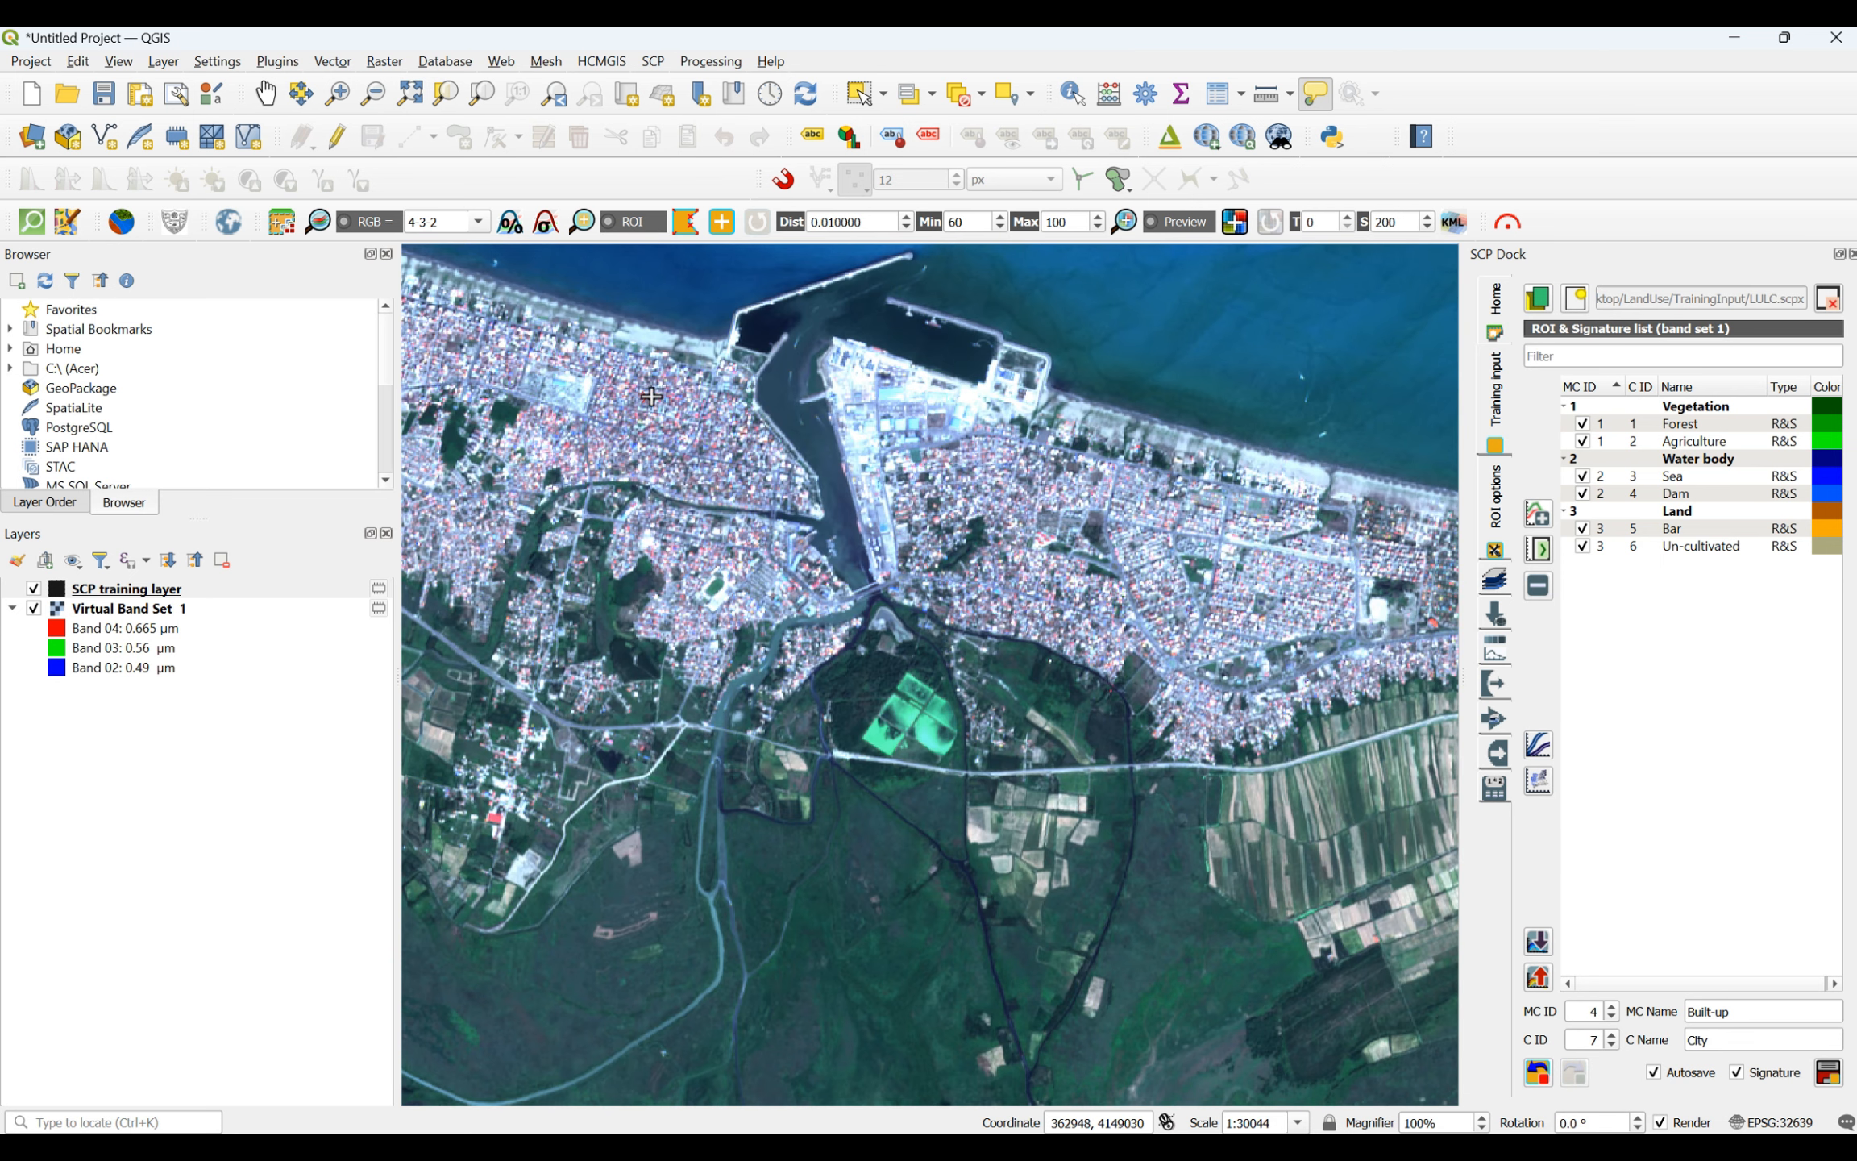
click(647, 394)
click(713, 407)
click(697, 436)
- Draw a four-sided City ROI over the housing blocks in the coastal city's eastern district, north of the curved green strip
scroll(1305, 583, up, 2)
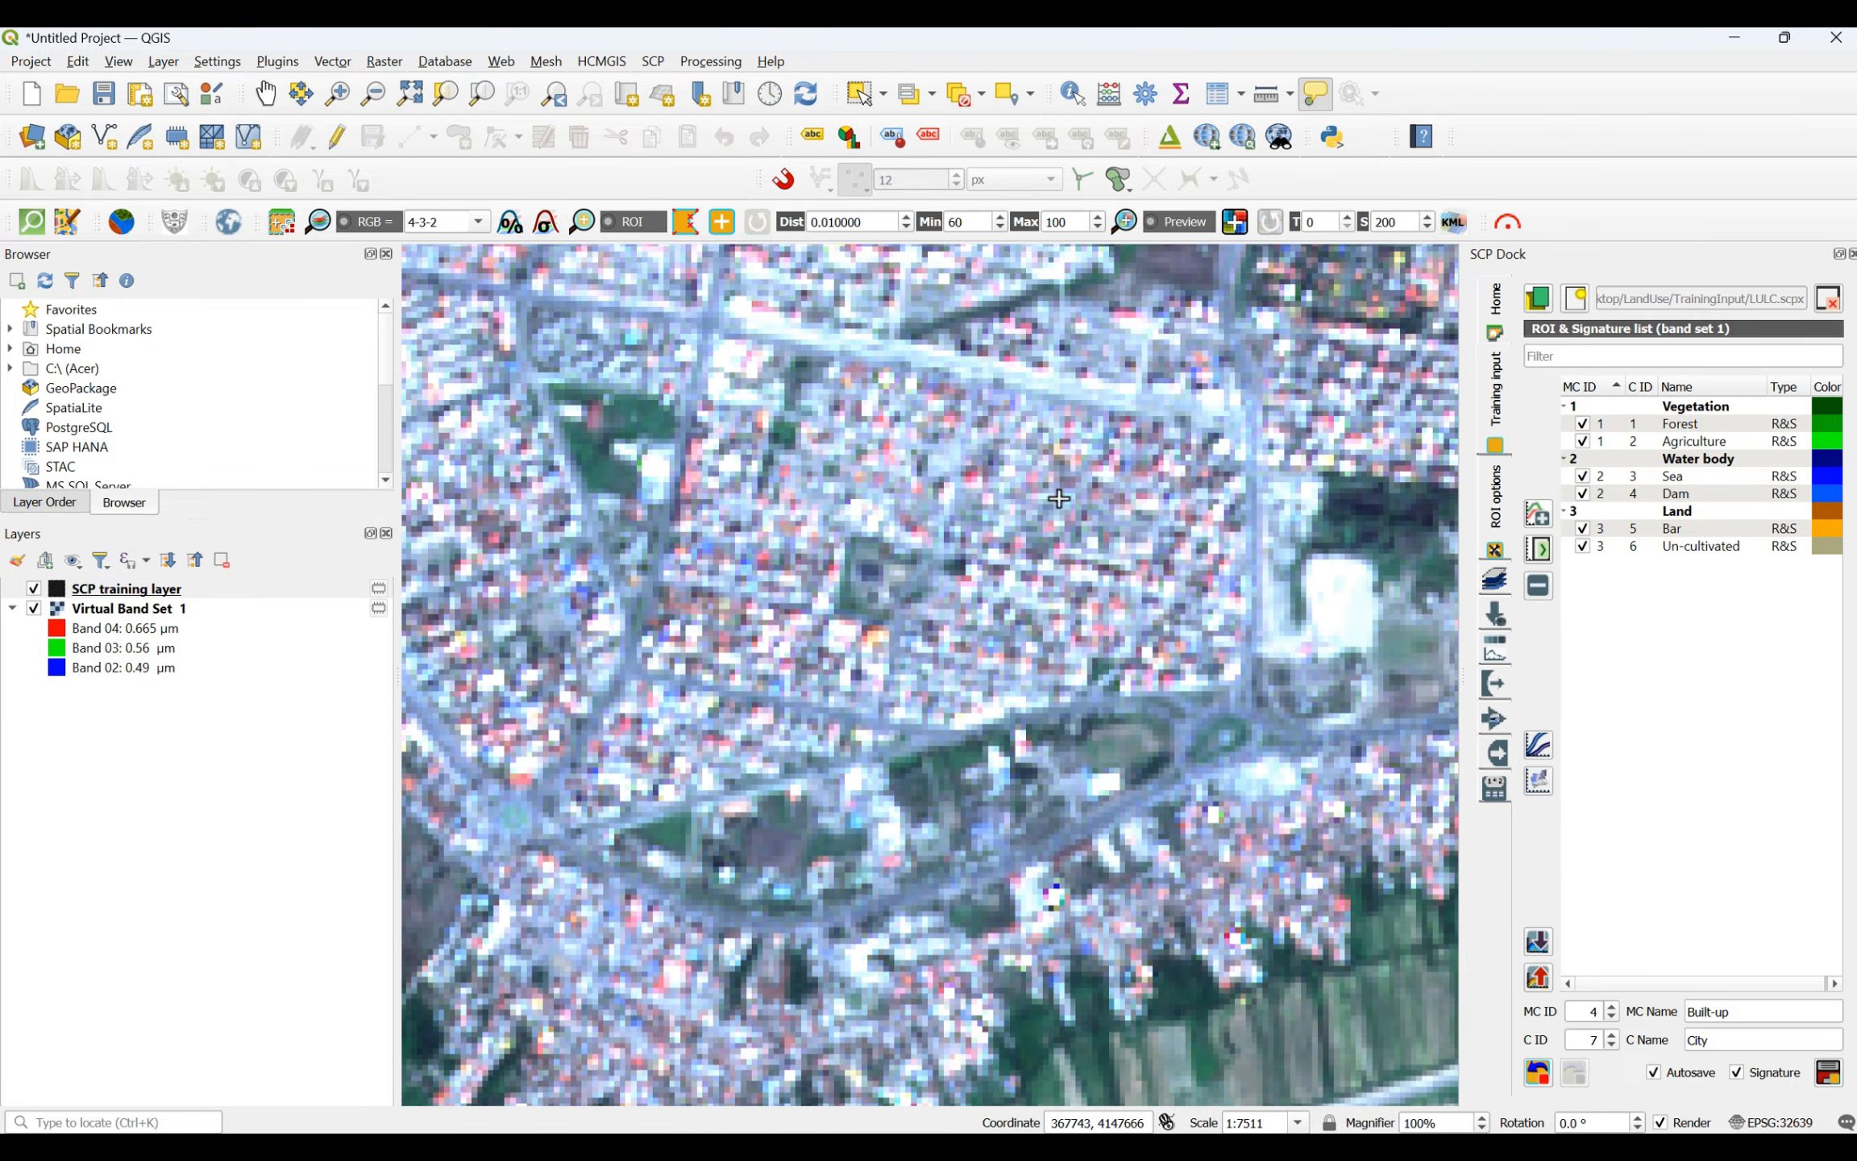
click(1045, 475)
click(1165, 491)
click(1150, 569)
click(1063, 559)
right_click(1053, 475)
- Draw a small triangular City ROI inside the southern of the two plain towns west of the largest city
scroll(1294, 600, down, 5)
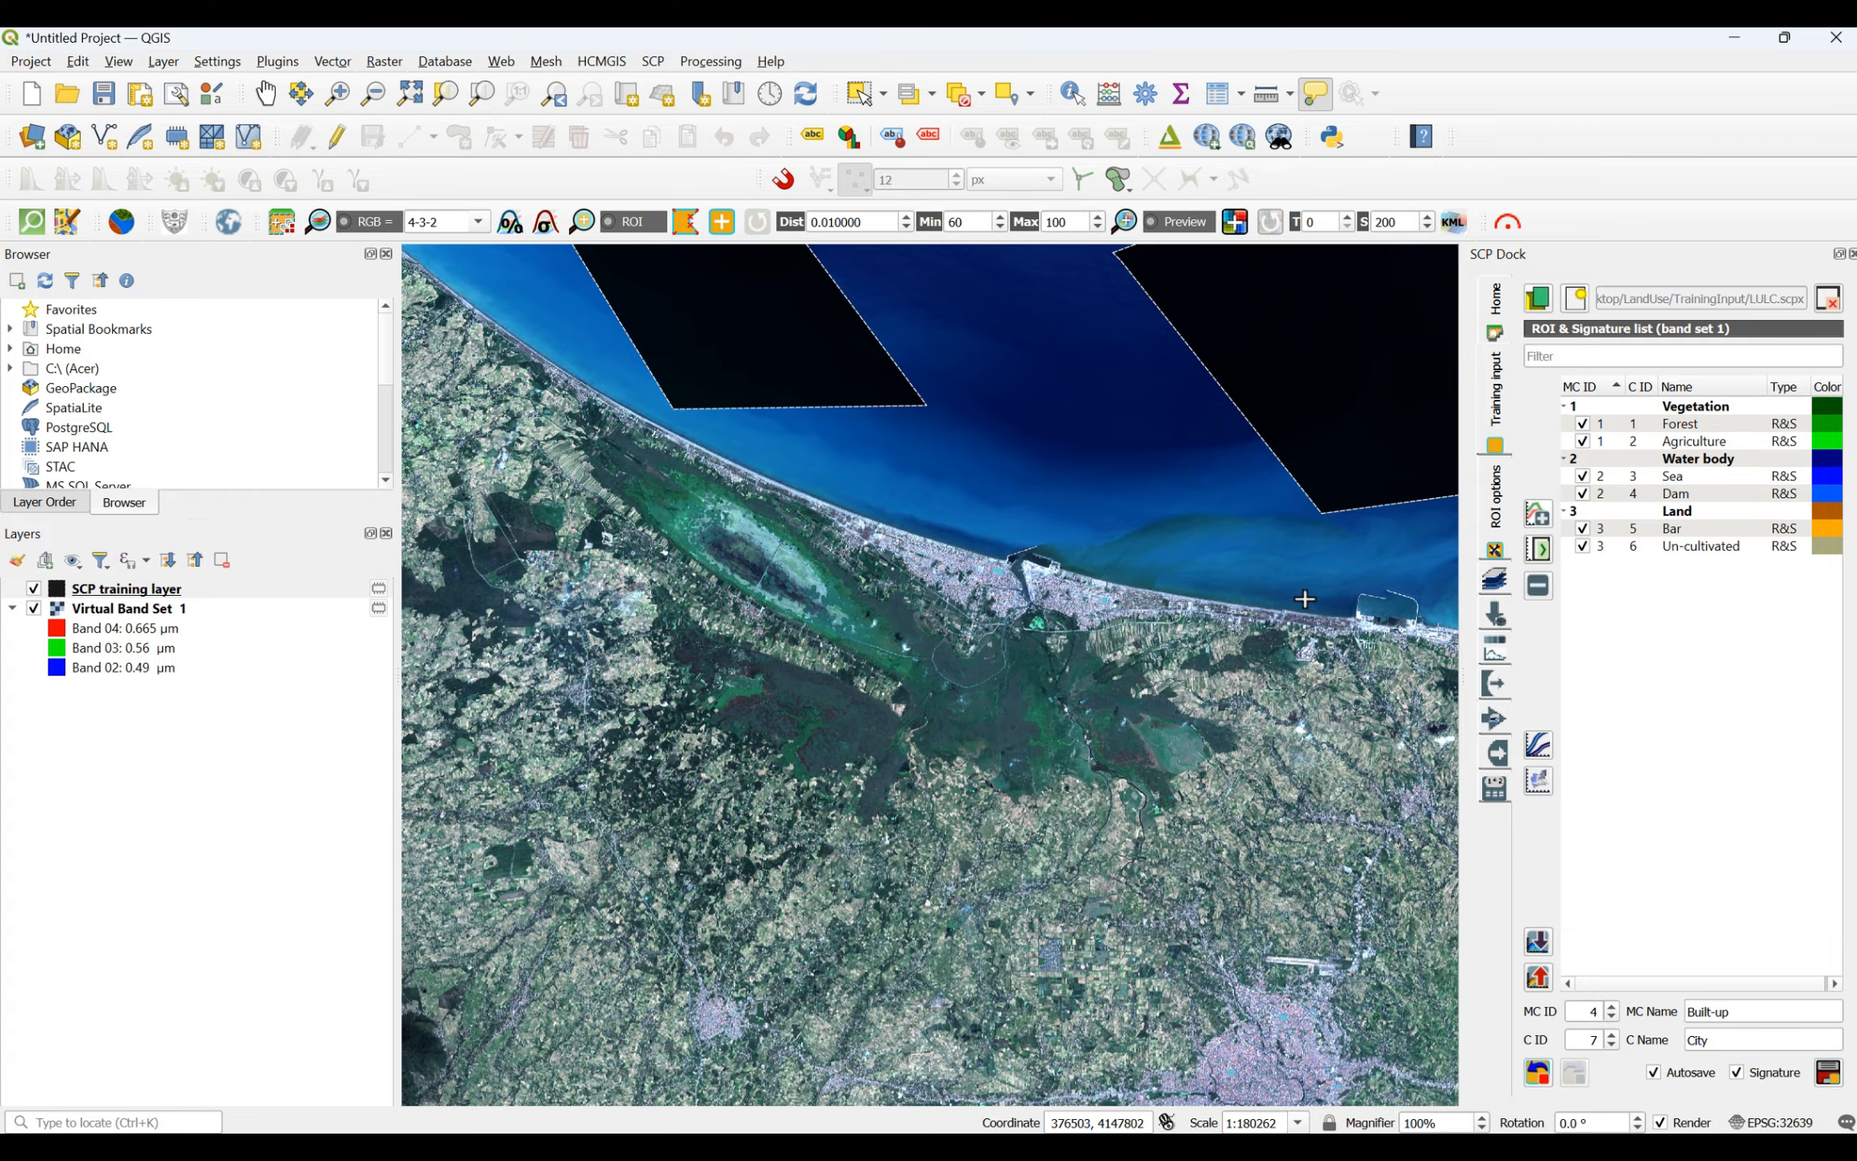
scroll(889, 912, up, 2)
scroll(889, 911, up, 1)
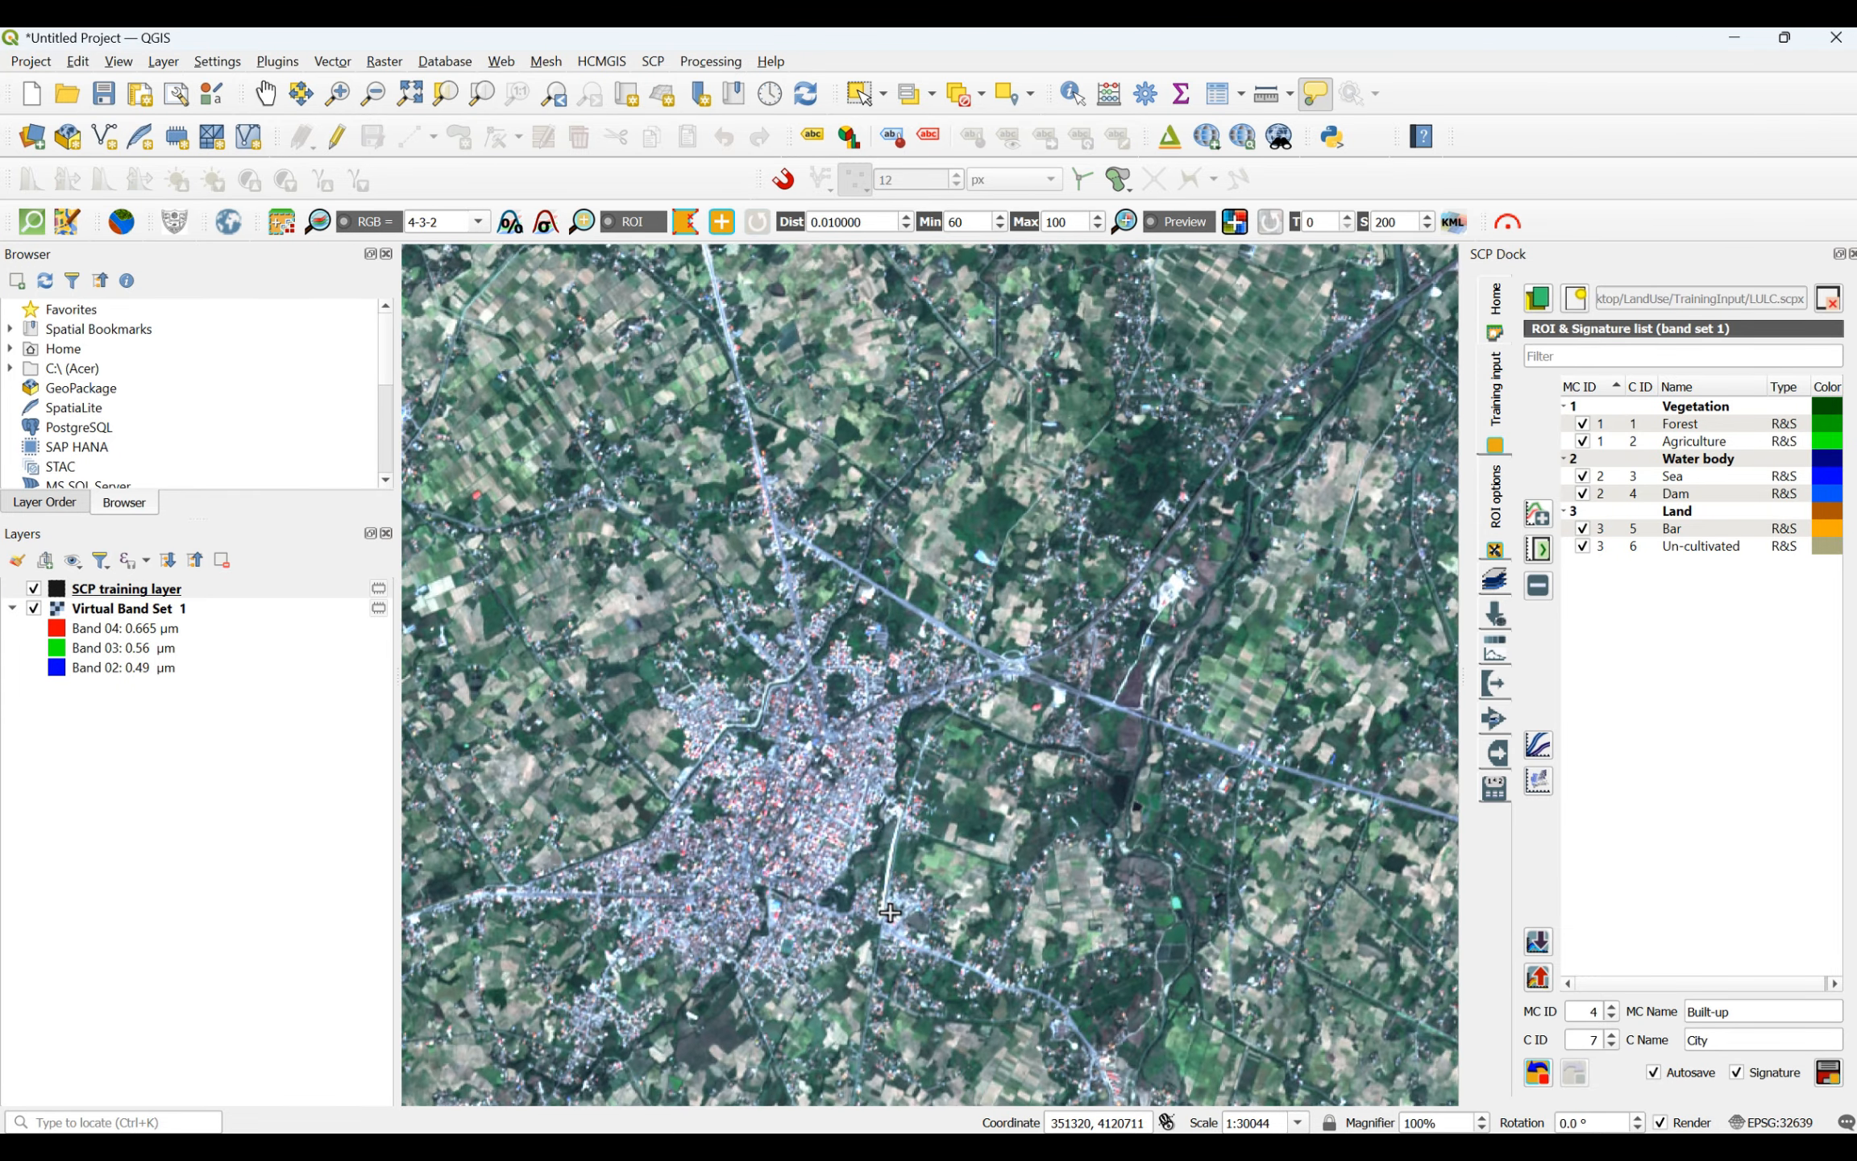
scroll(889, 912, up, 1)
scroll(695, 738, up, 1)
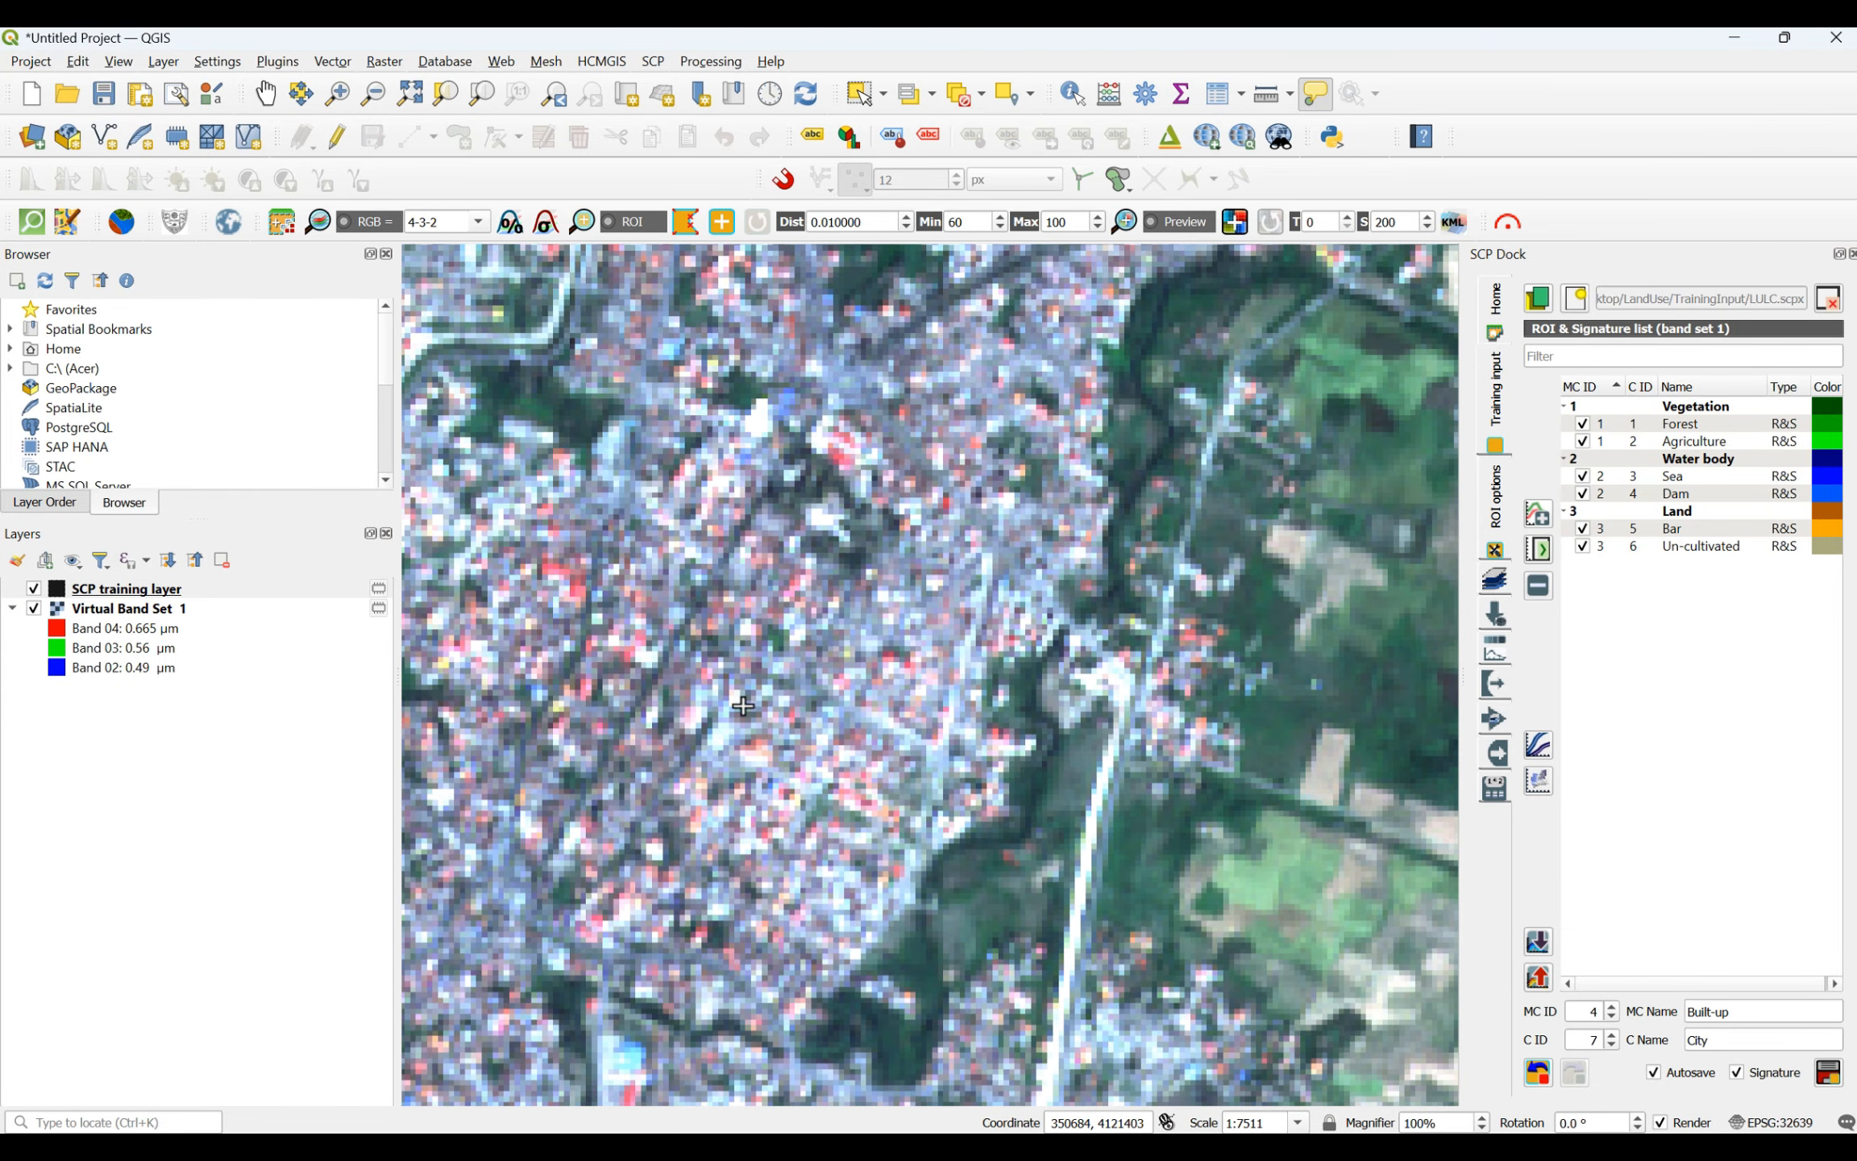
click(912, 596)
click(938, 626)
click(917, 645)
right_click(917, 604)
- Draw a four-sided City ROI inside the northern of the two plain towns west of the largest city
scroll(835, 643, down, 3)
scroll(838, 715, down, 2)
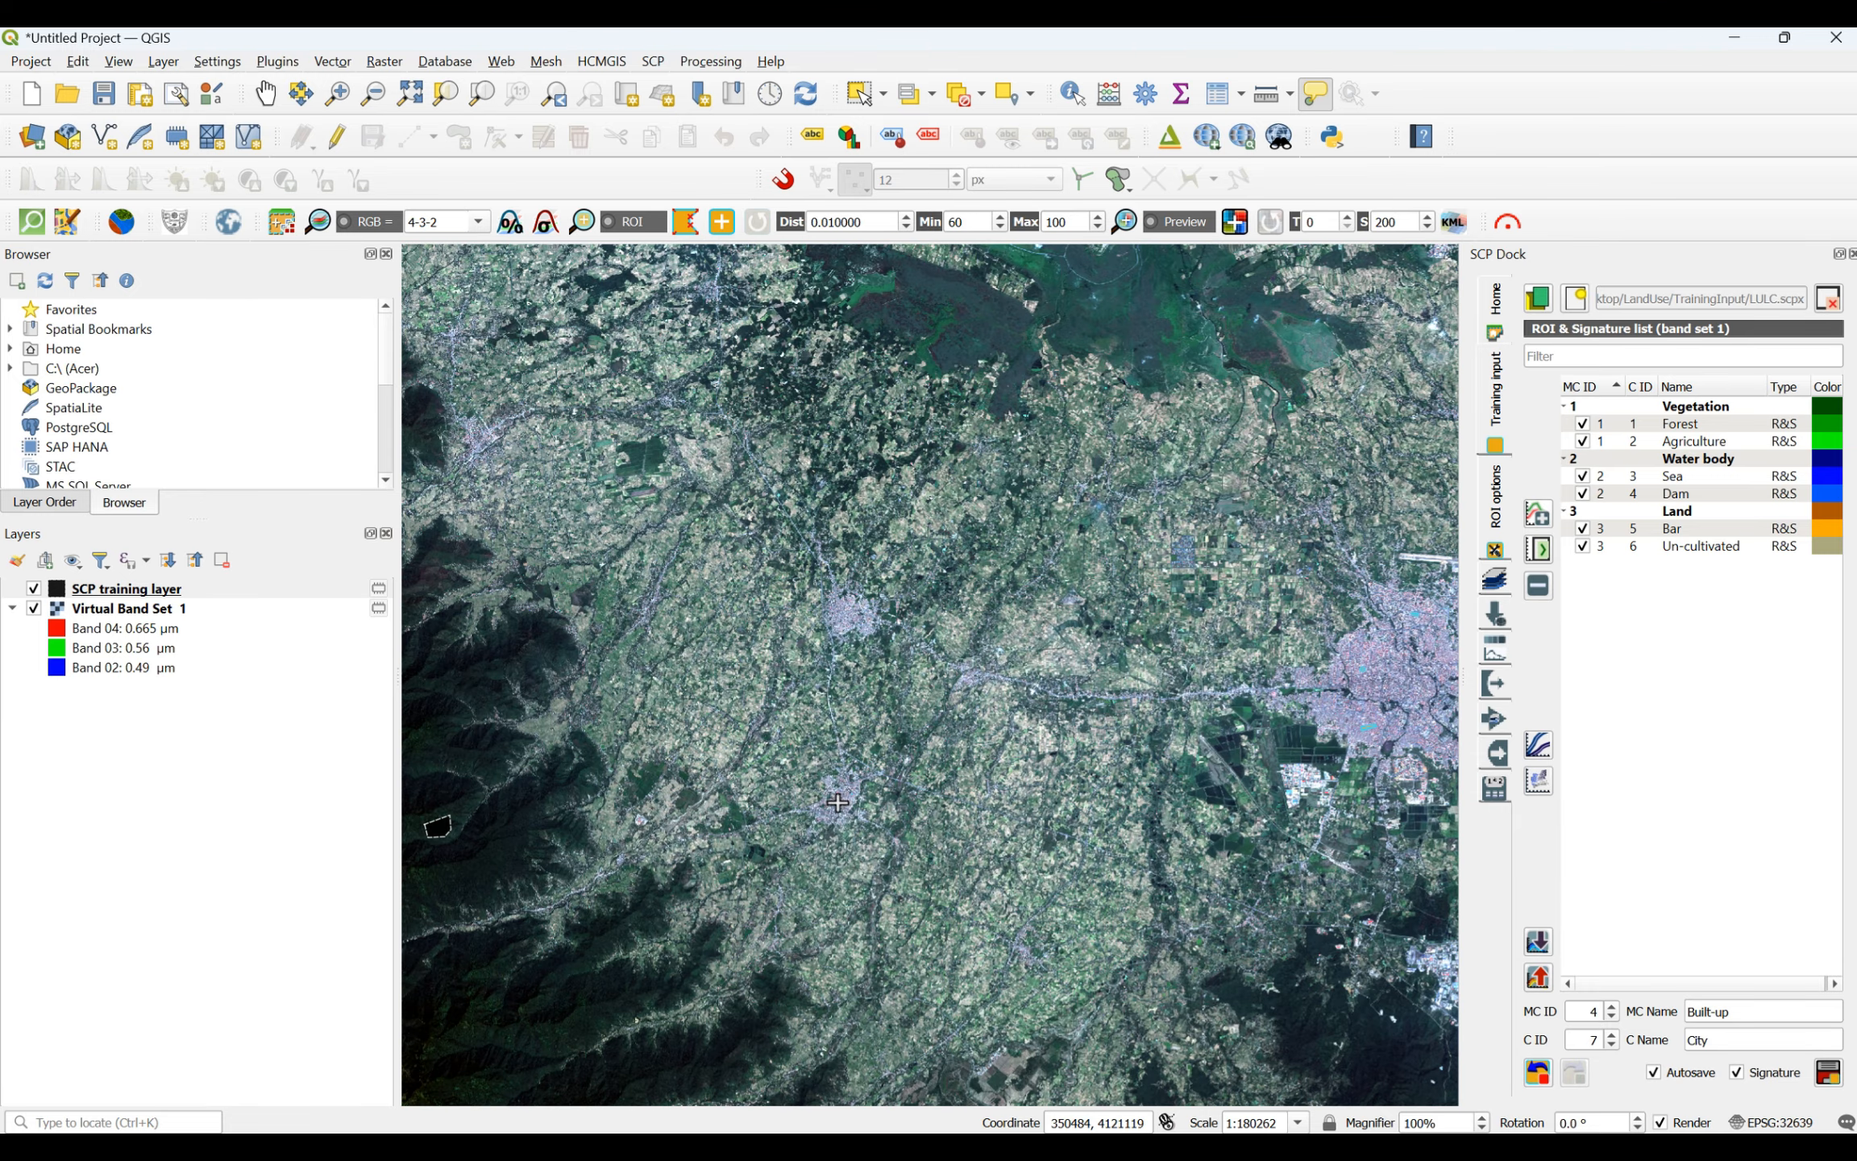
scroll(847, 613, up, 5)
scroll(843, 613, up, 1)
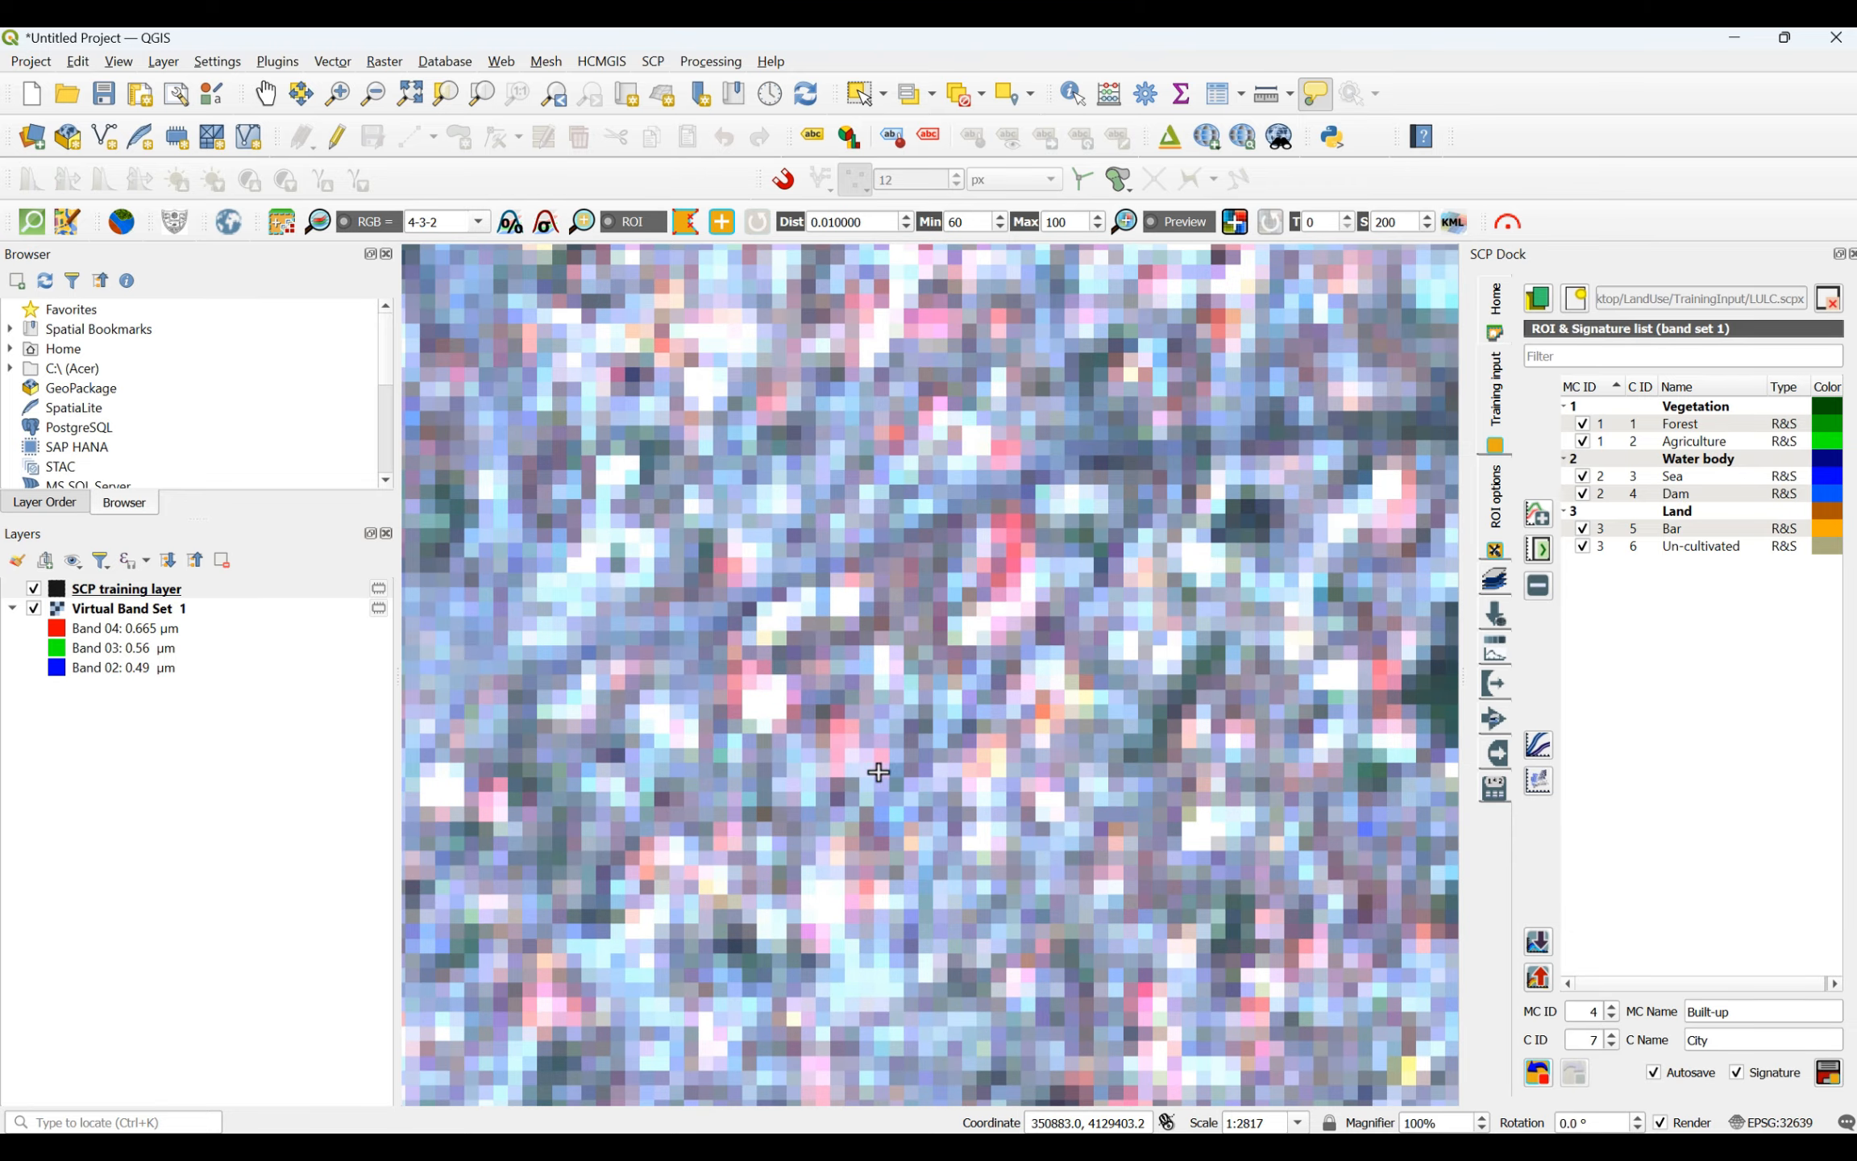
click(997, 783)
click(985, 858)
click(896, 839)
right_click(889, 762)
- Draw two small triangular City ROIs over the dense housing of the town near the scene's northwestern coast
scroll(903, 798, down, 6)
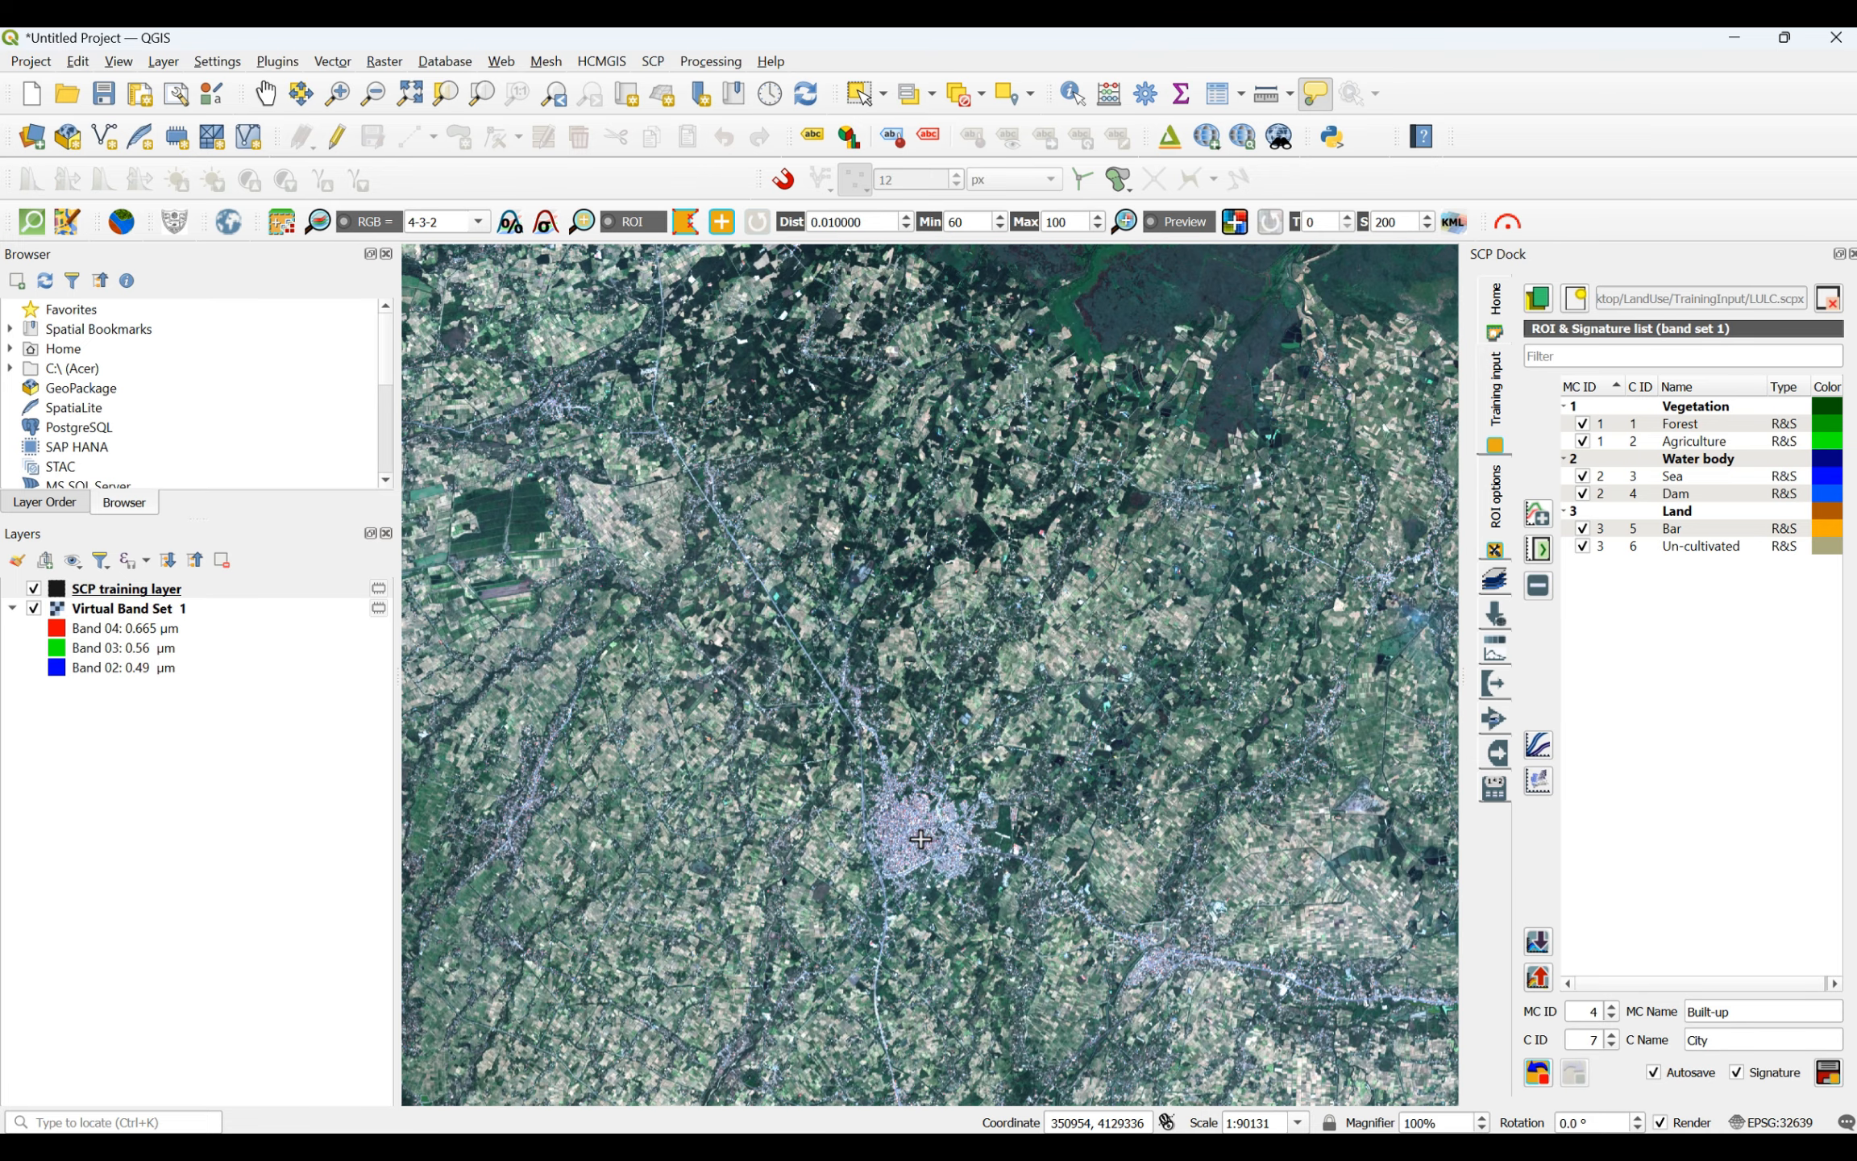
scroll(839, 859, down, 3)
scroll(710, 616, up, 6)
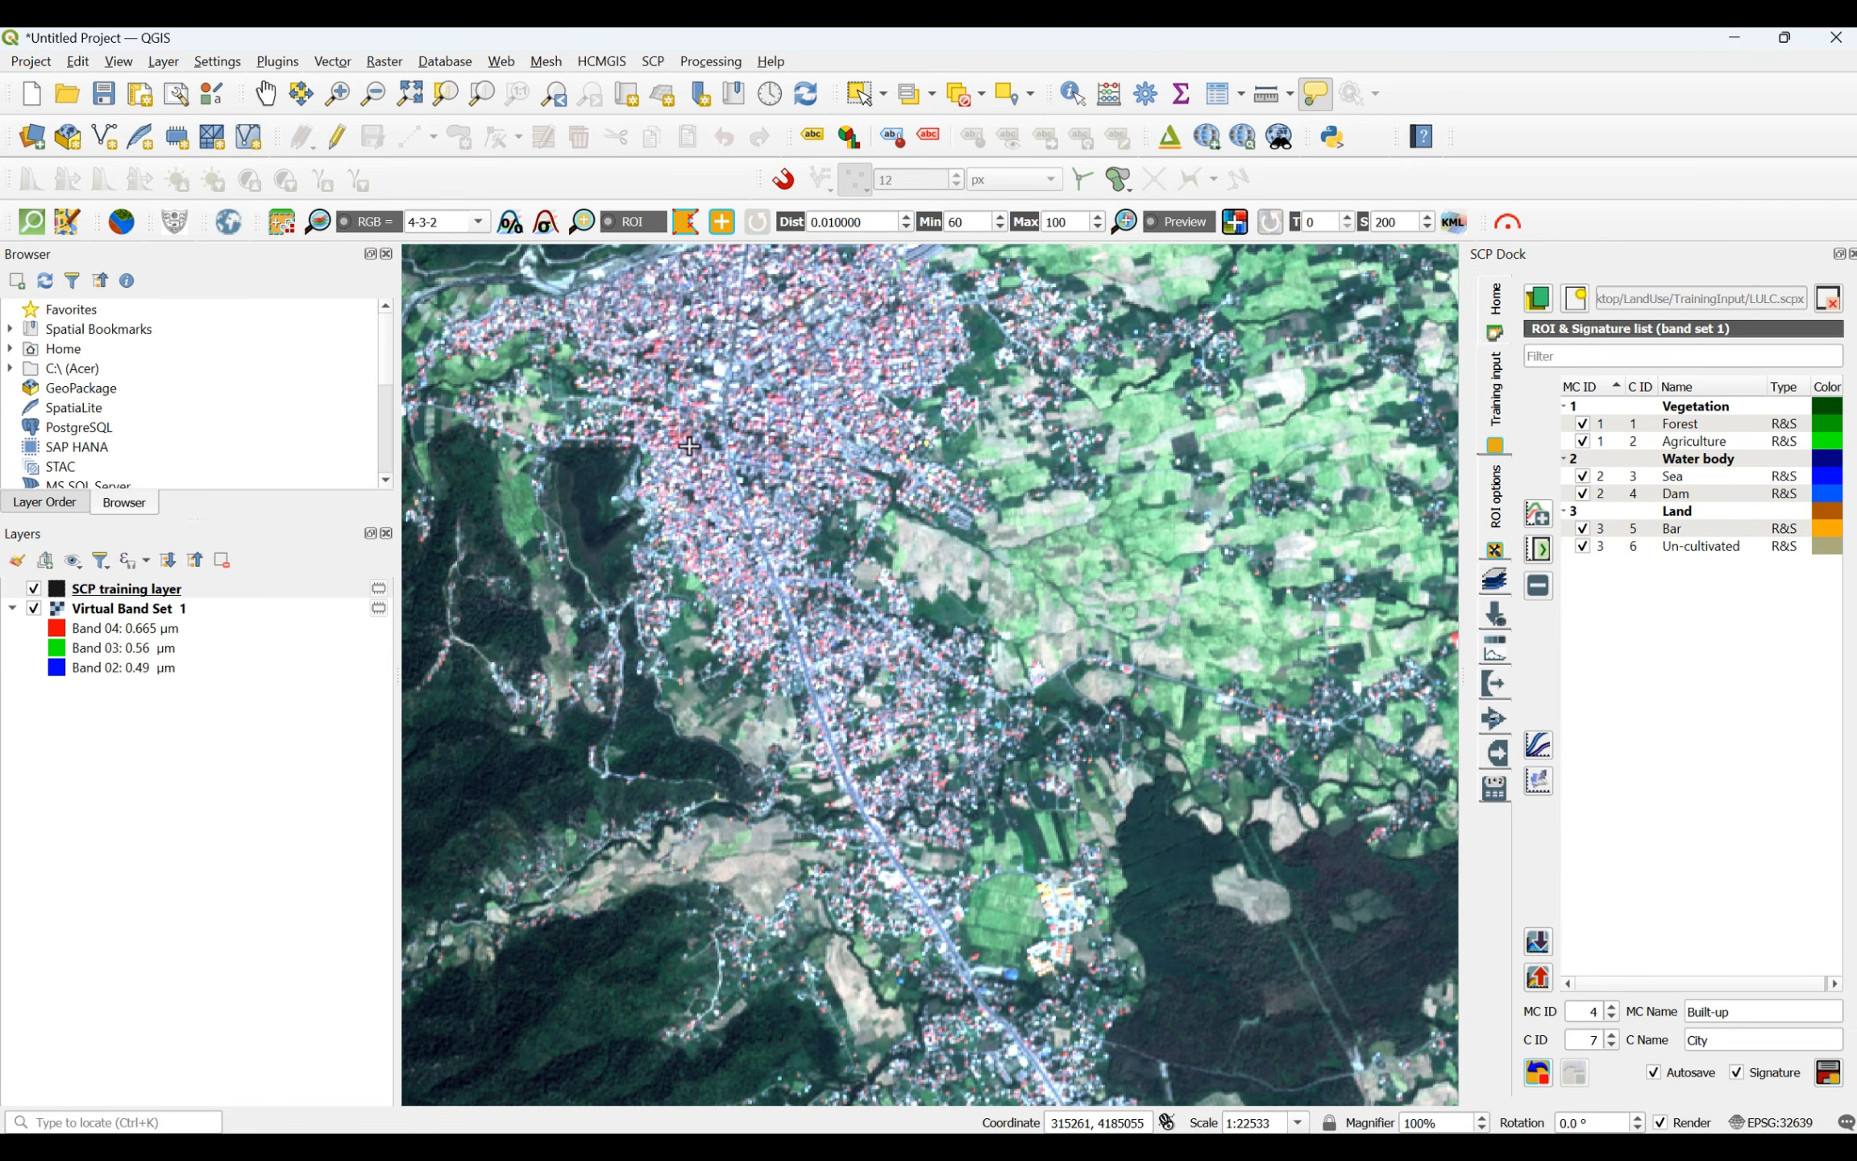
scroll(745, 492, up, 1)
scroll(762, 468, down, 2)
scroll(763, 469, up, 3)
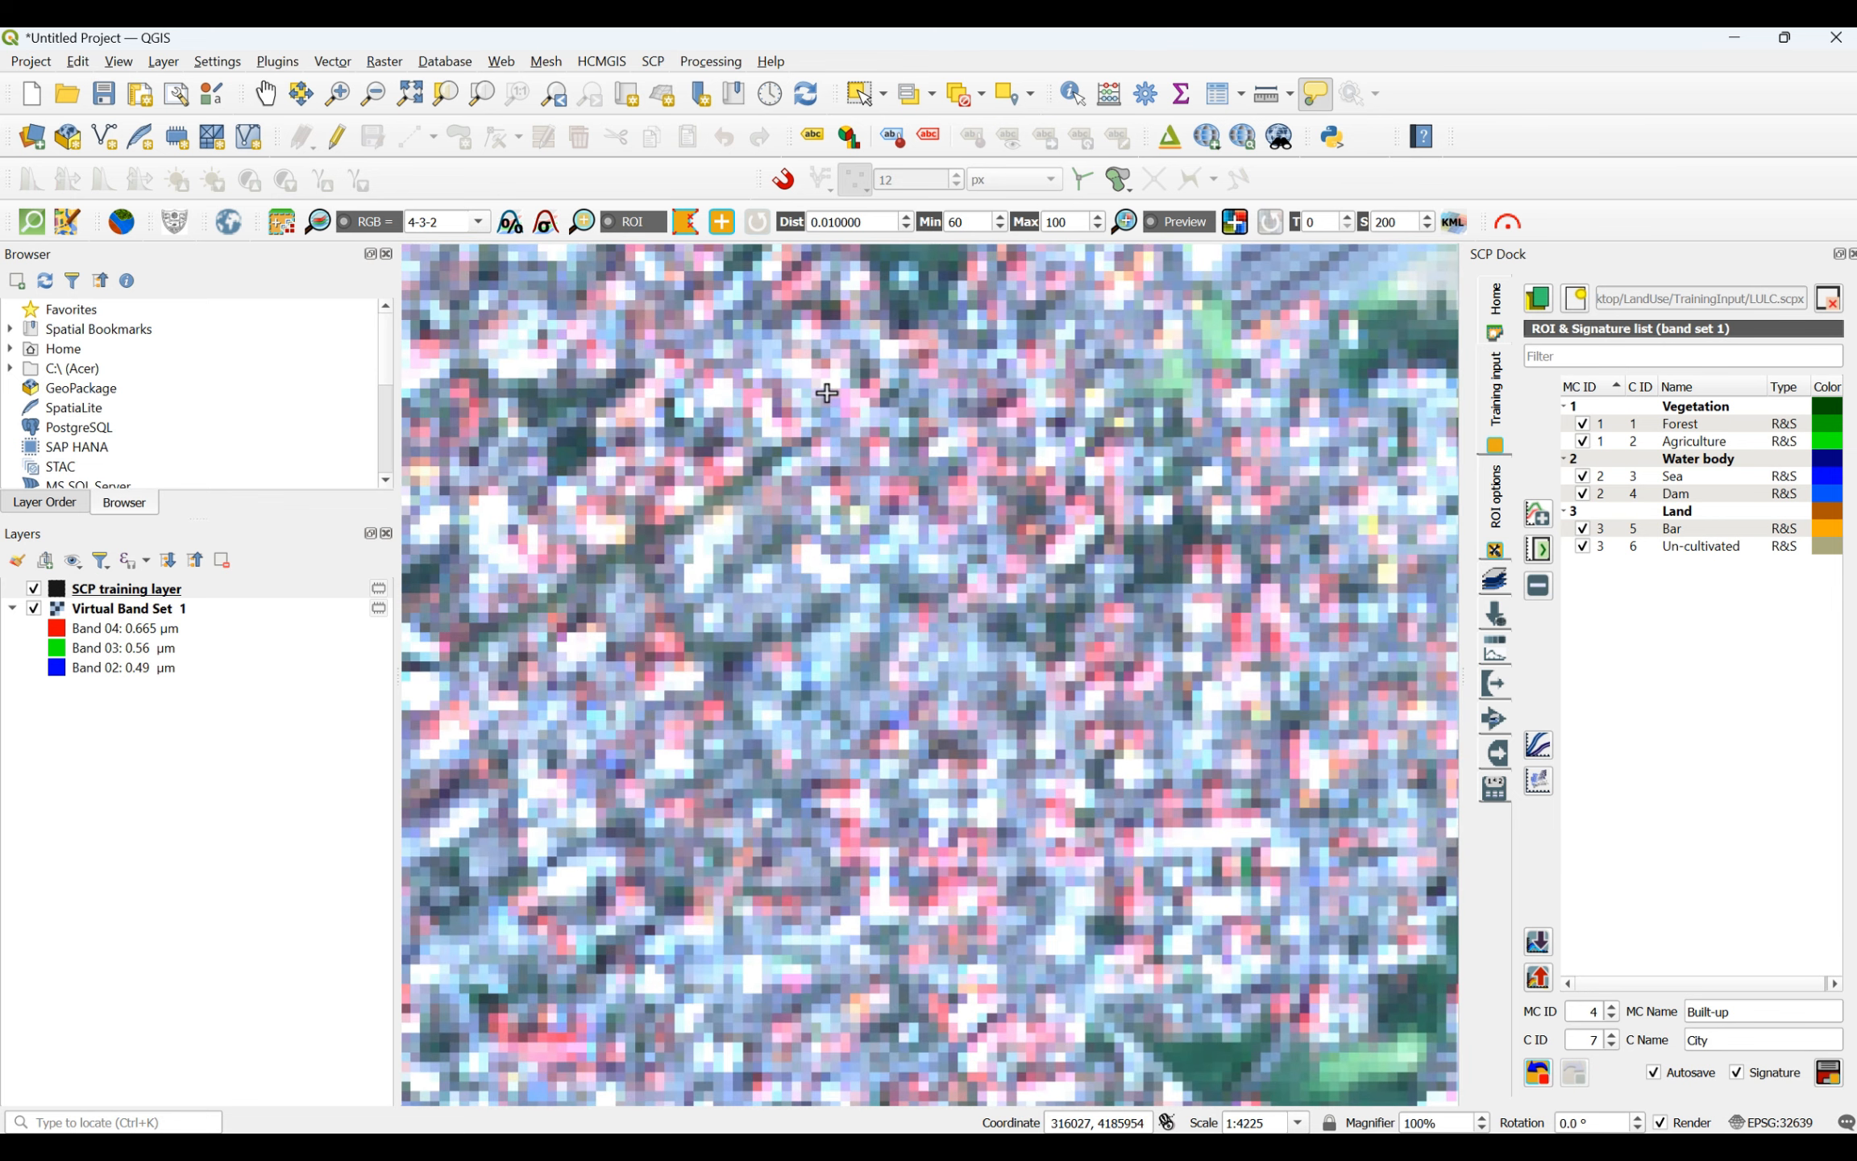
click(752, 415)
click(766, 449)
right_click(757, 419)
click(951, 791)
click(989, 807)
click(980, 853)
right_click(951, 797)
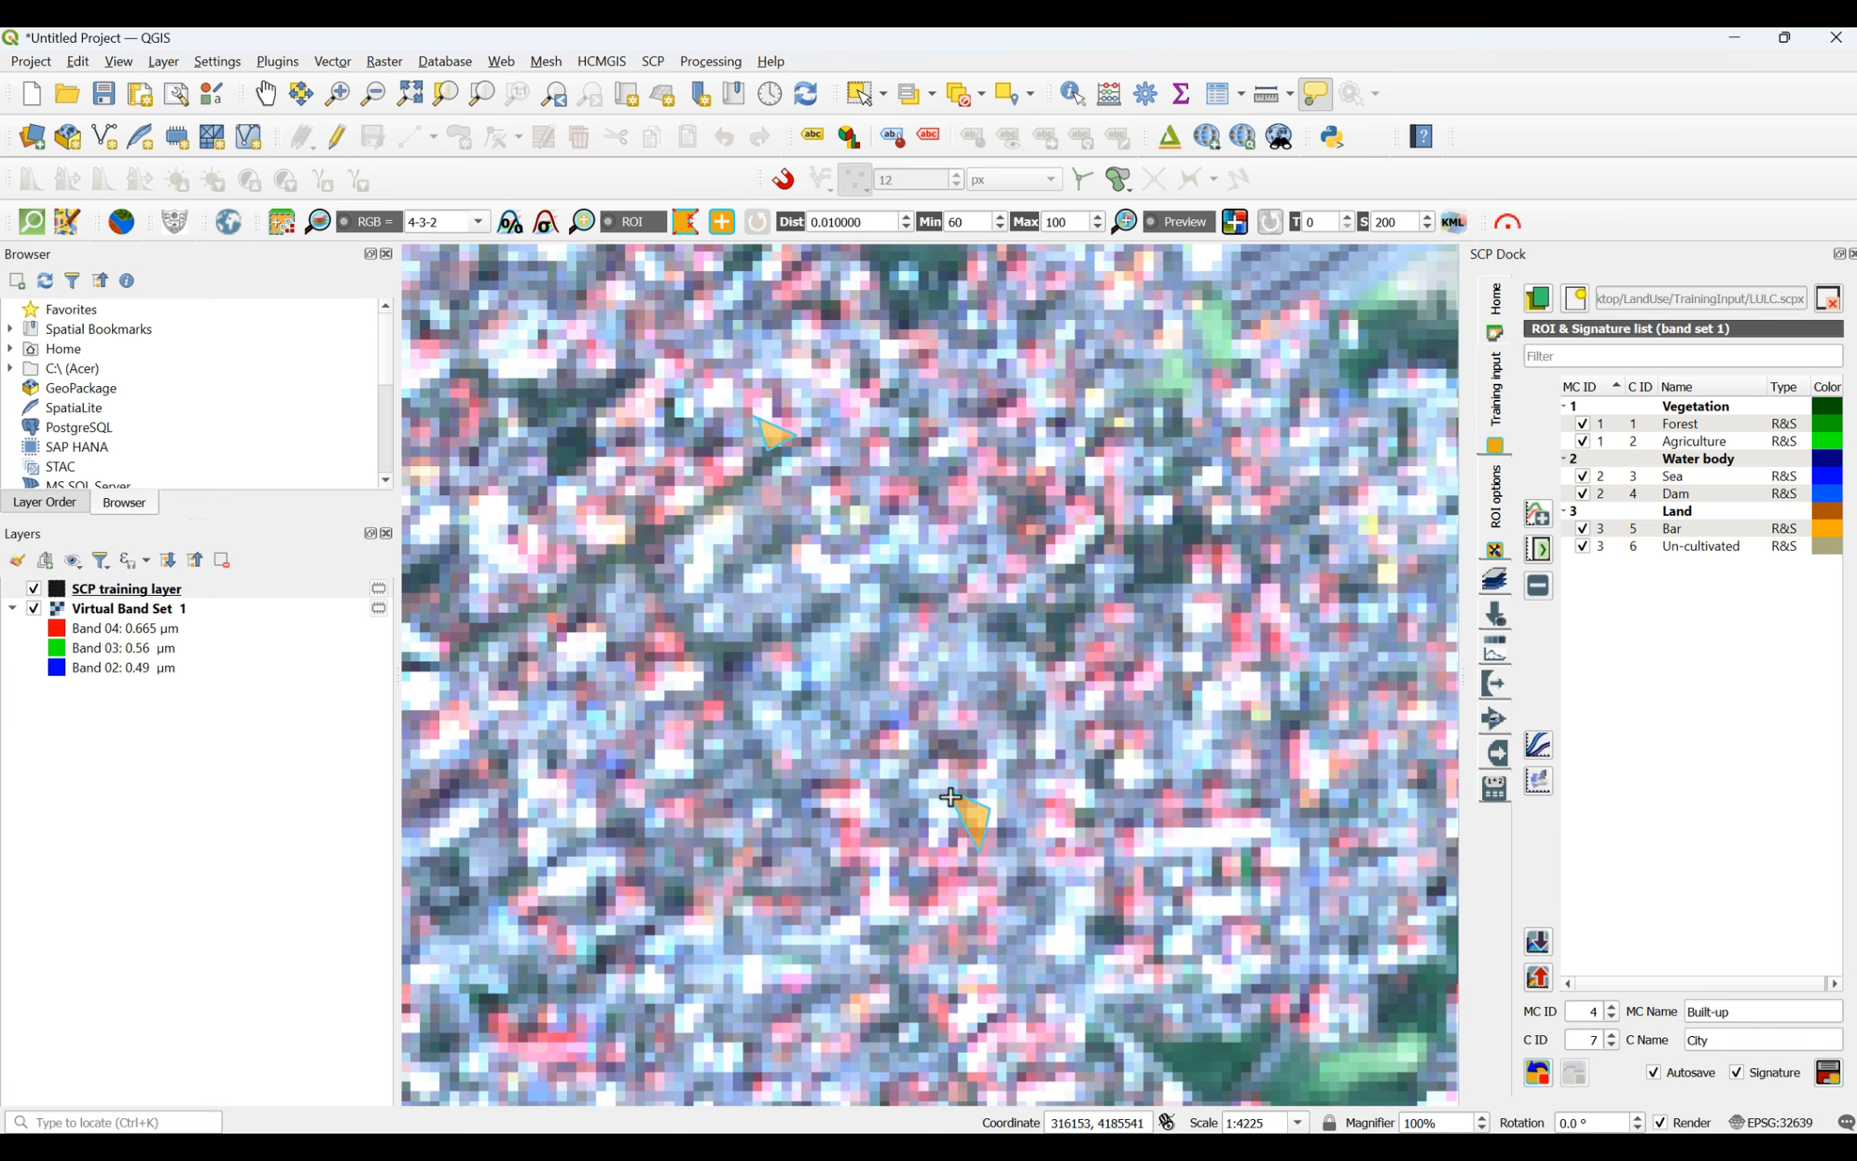
- Draw a triangular City ROI west of the white rectangular compound in the eastern town, and save the collected ROIs to the training input
scroll(951, 796, down, 9)
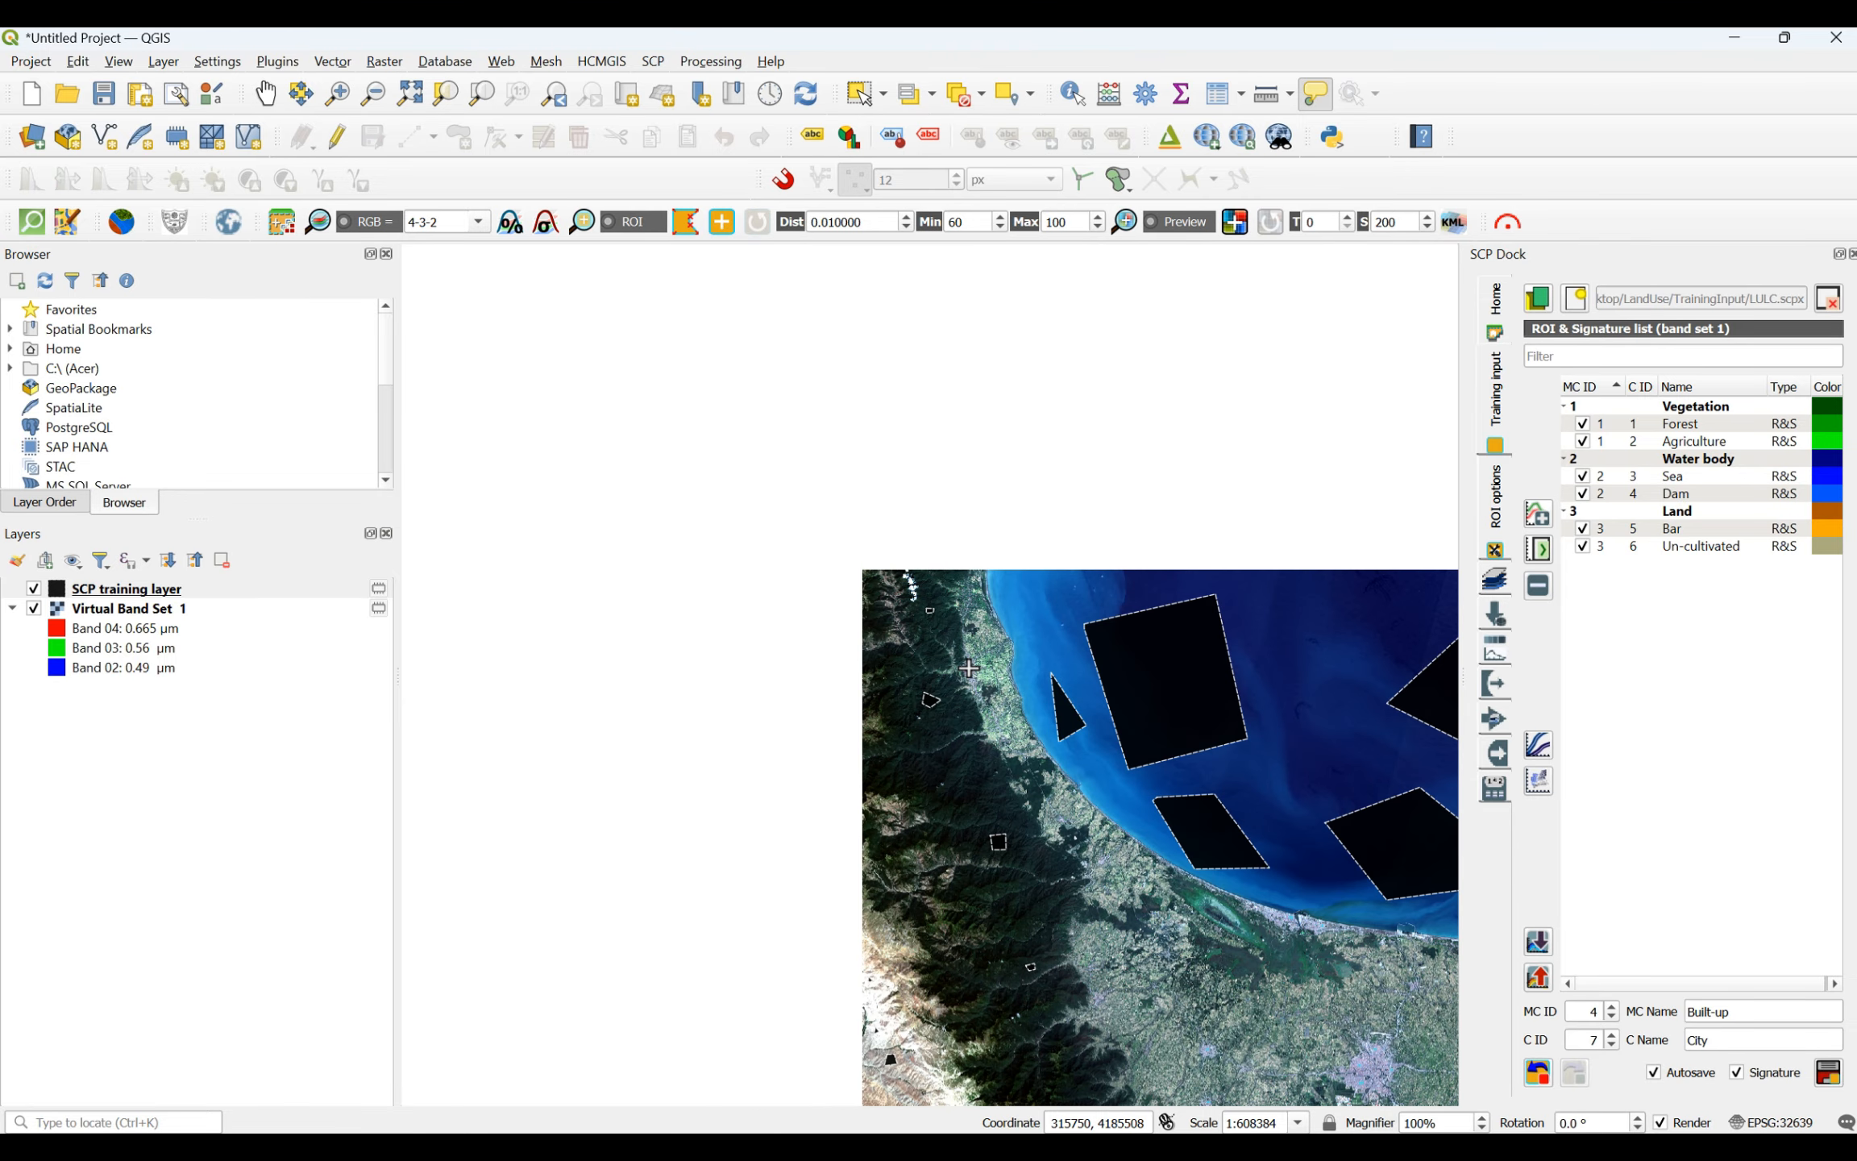
scroll(1096, 779, up, 4)
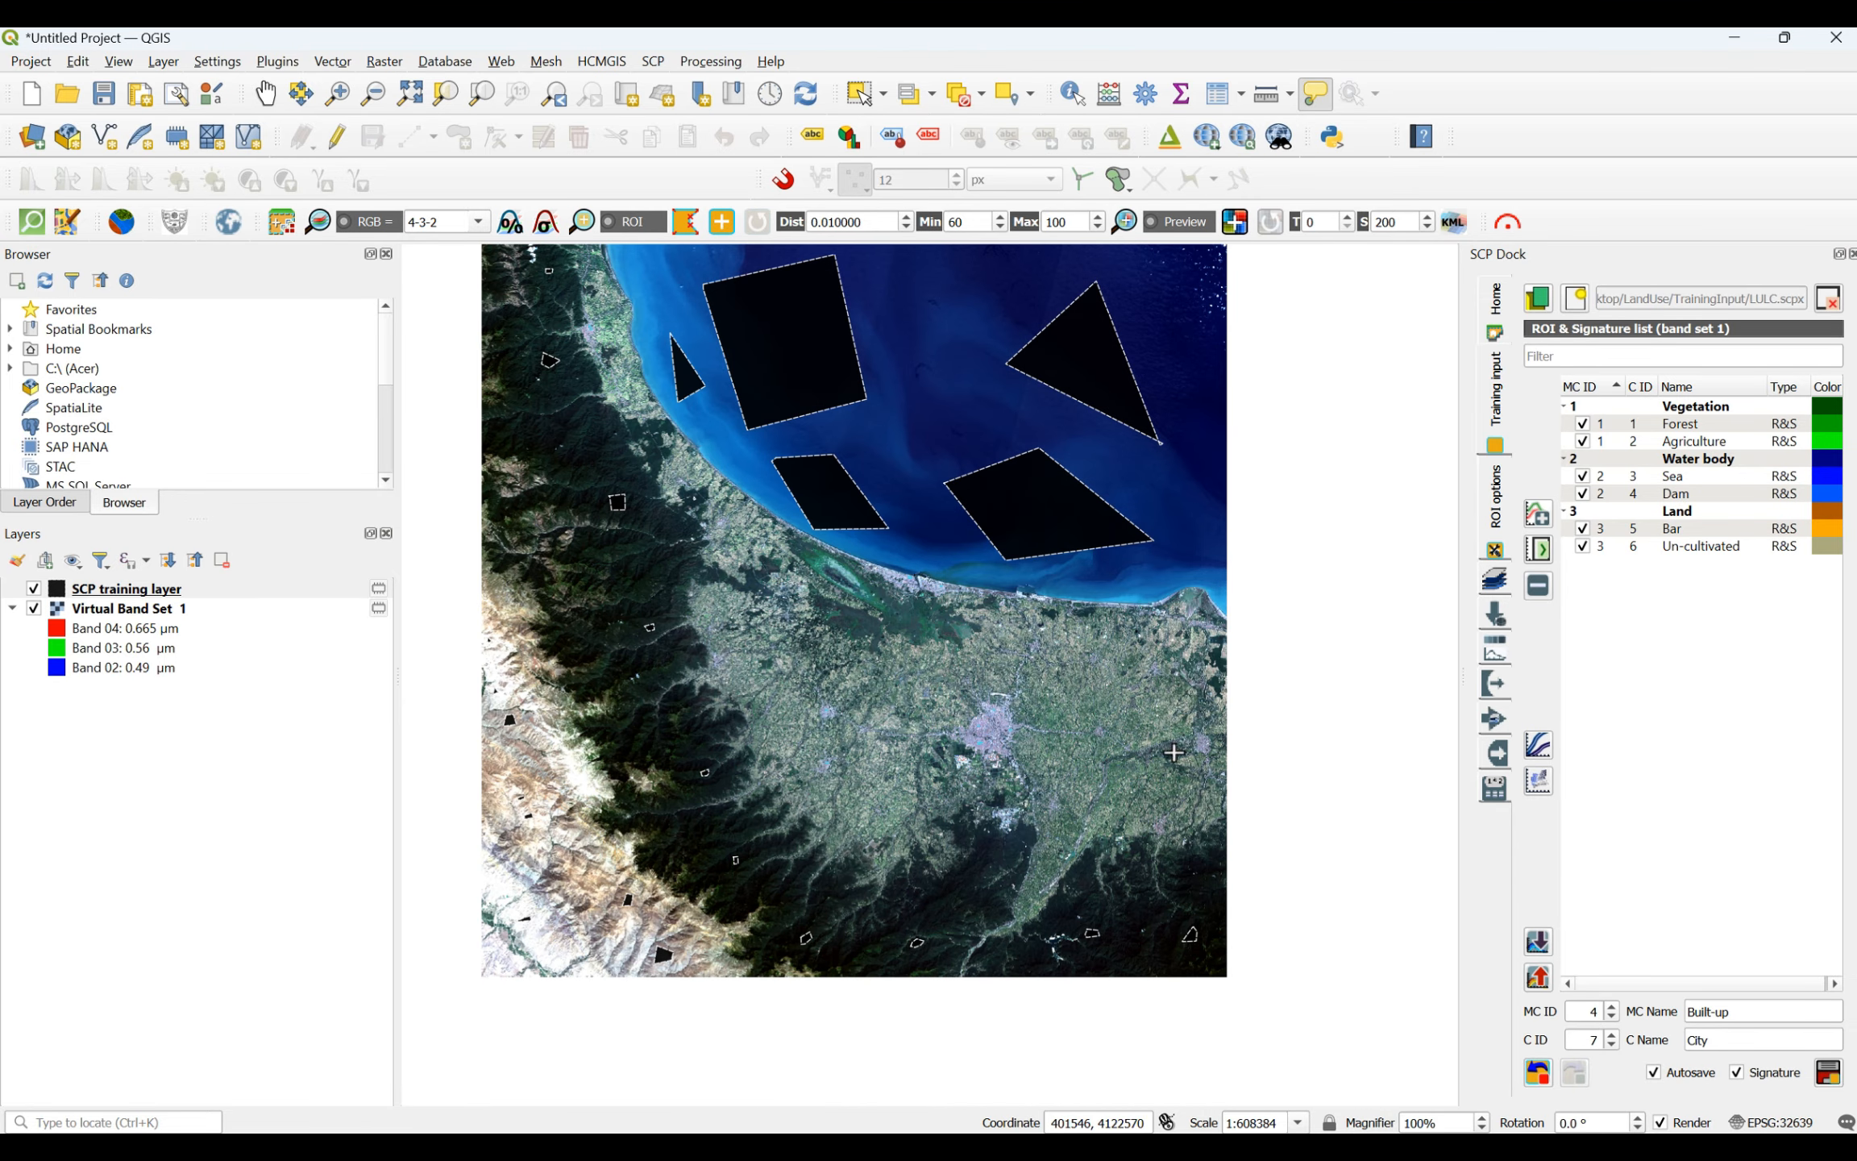
scroll(1209, 746, up, 4)
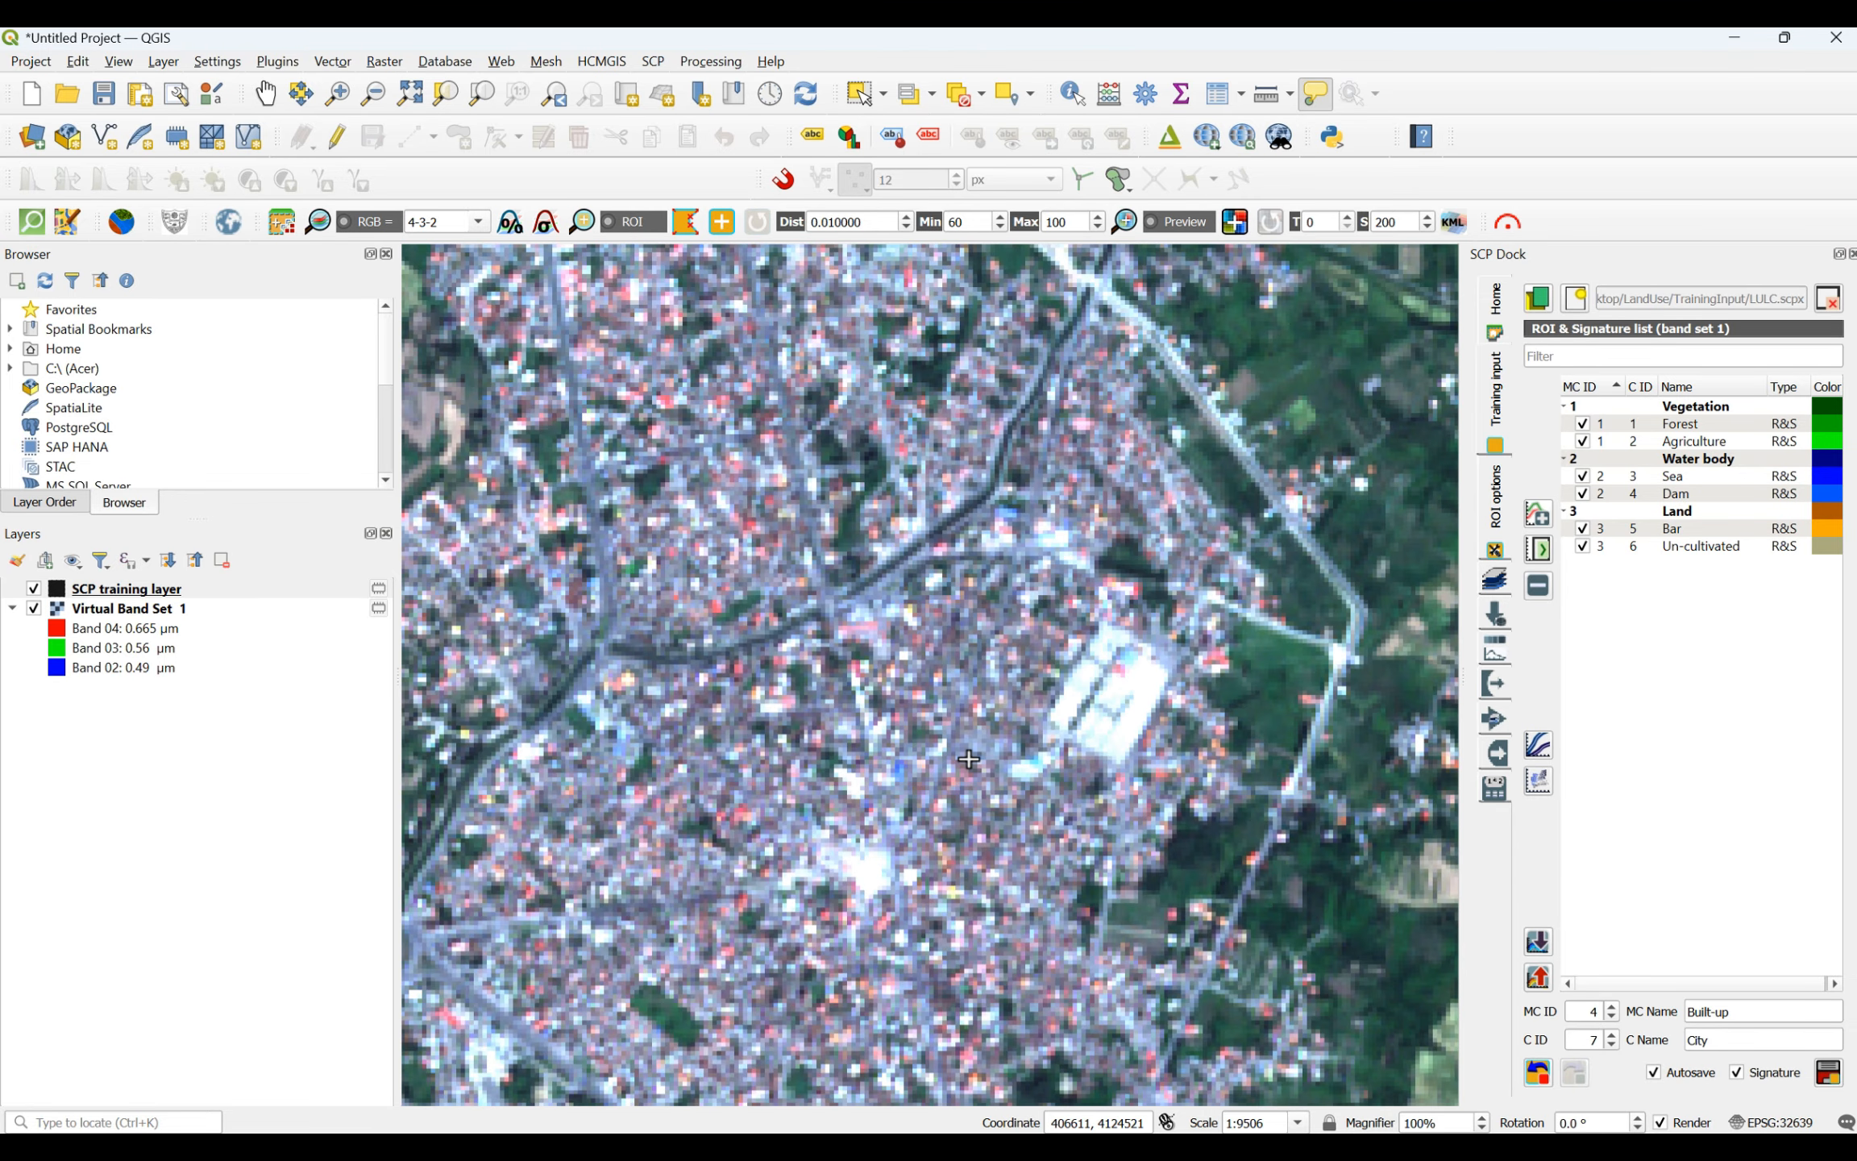
click(913, 683)
click(1013, 684)
click(970, 734)
right_click(921, 688)
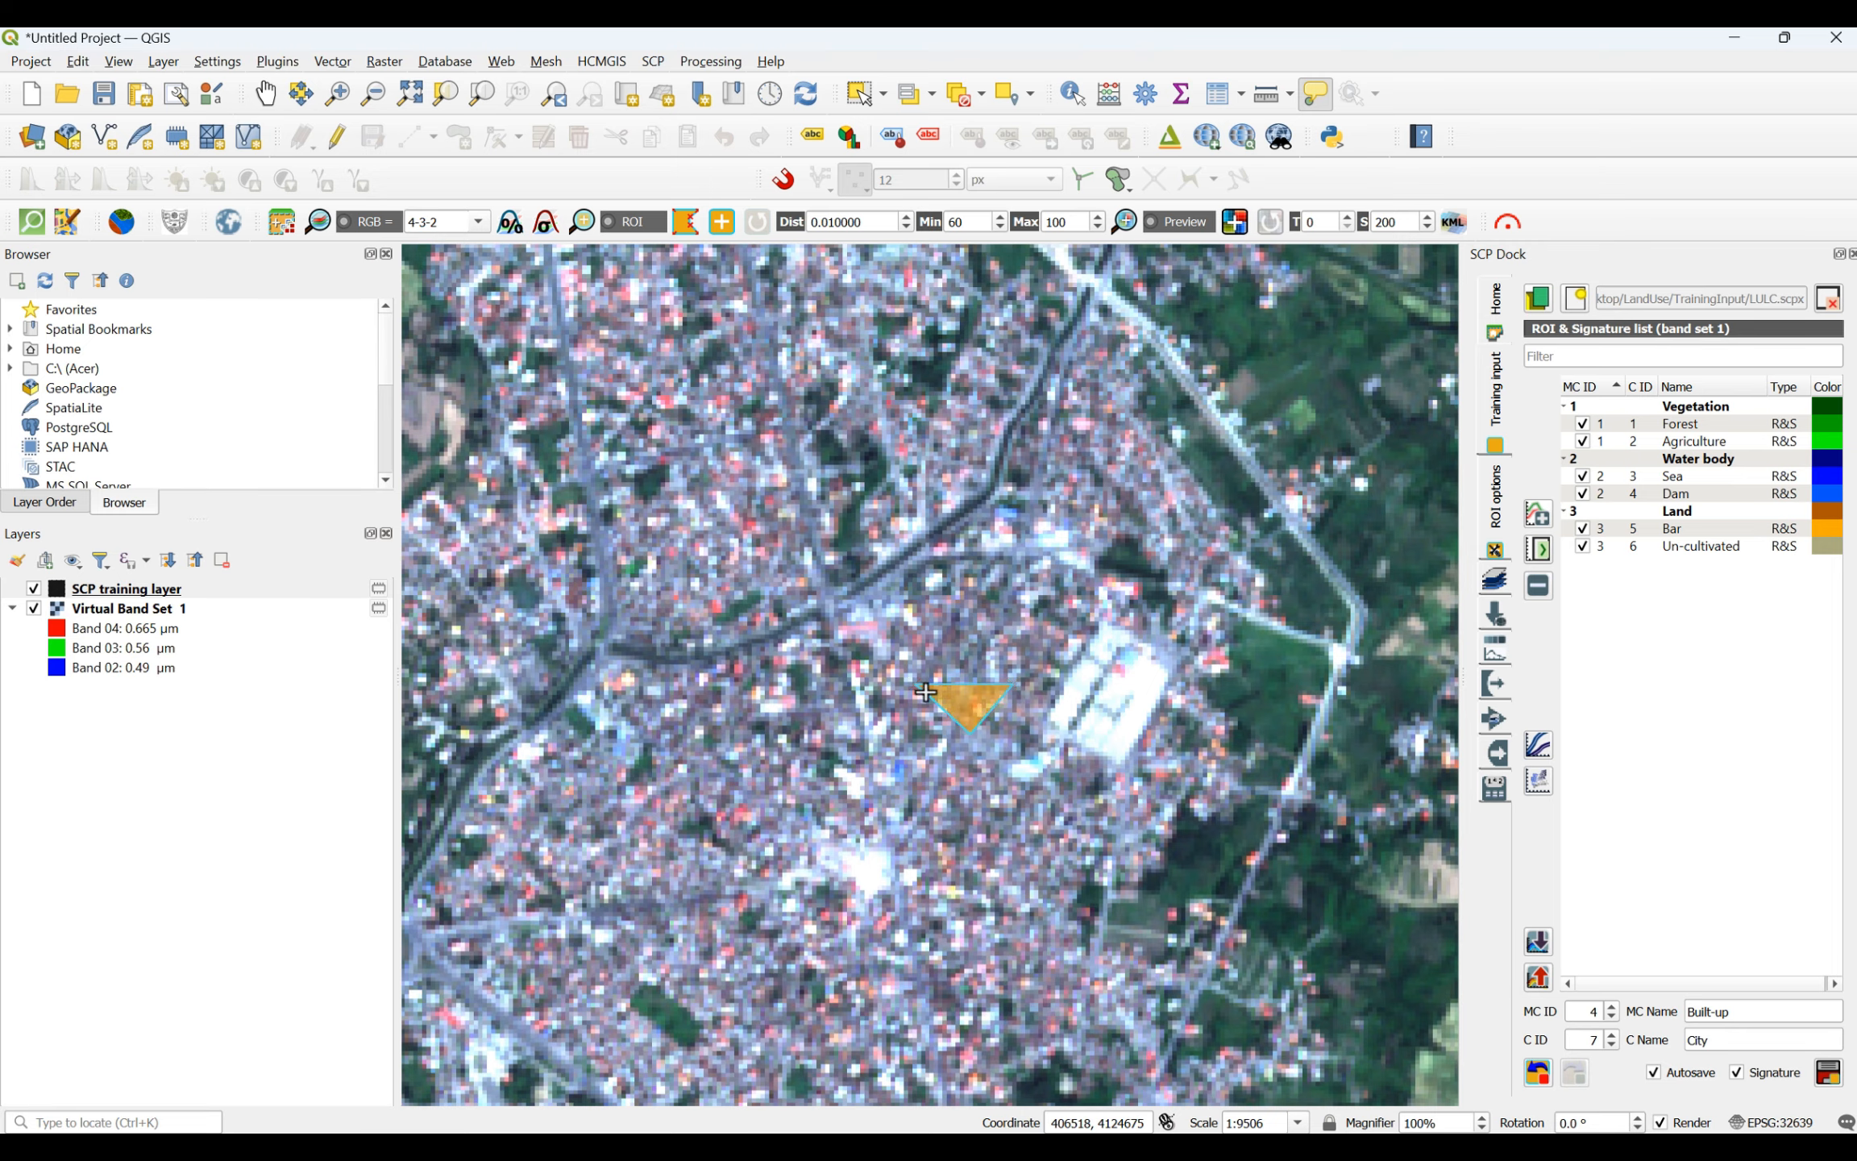
click(1827, 1073)
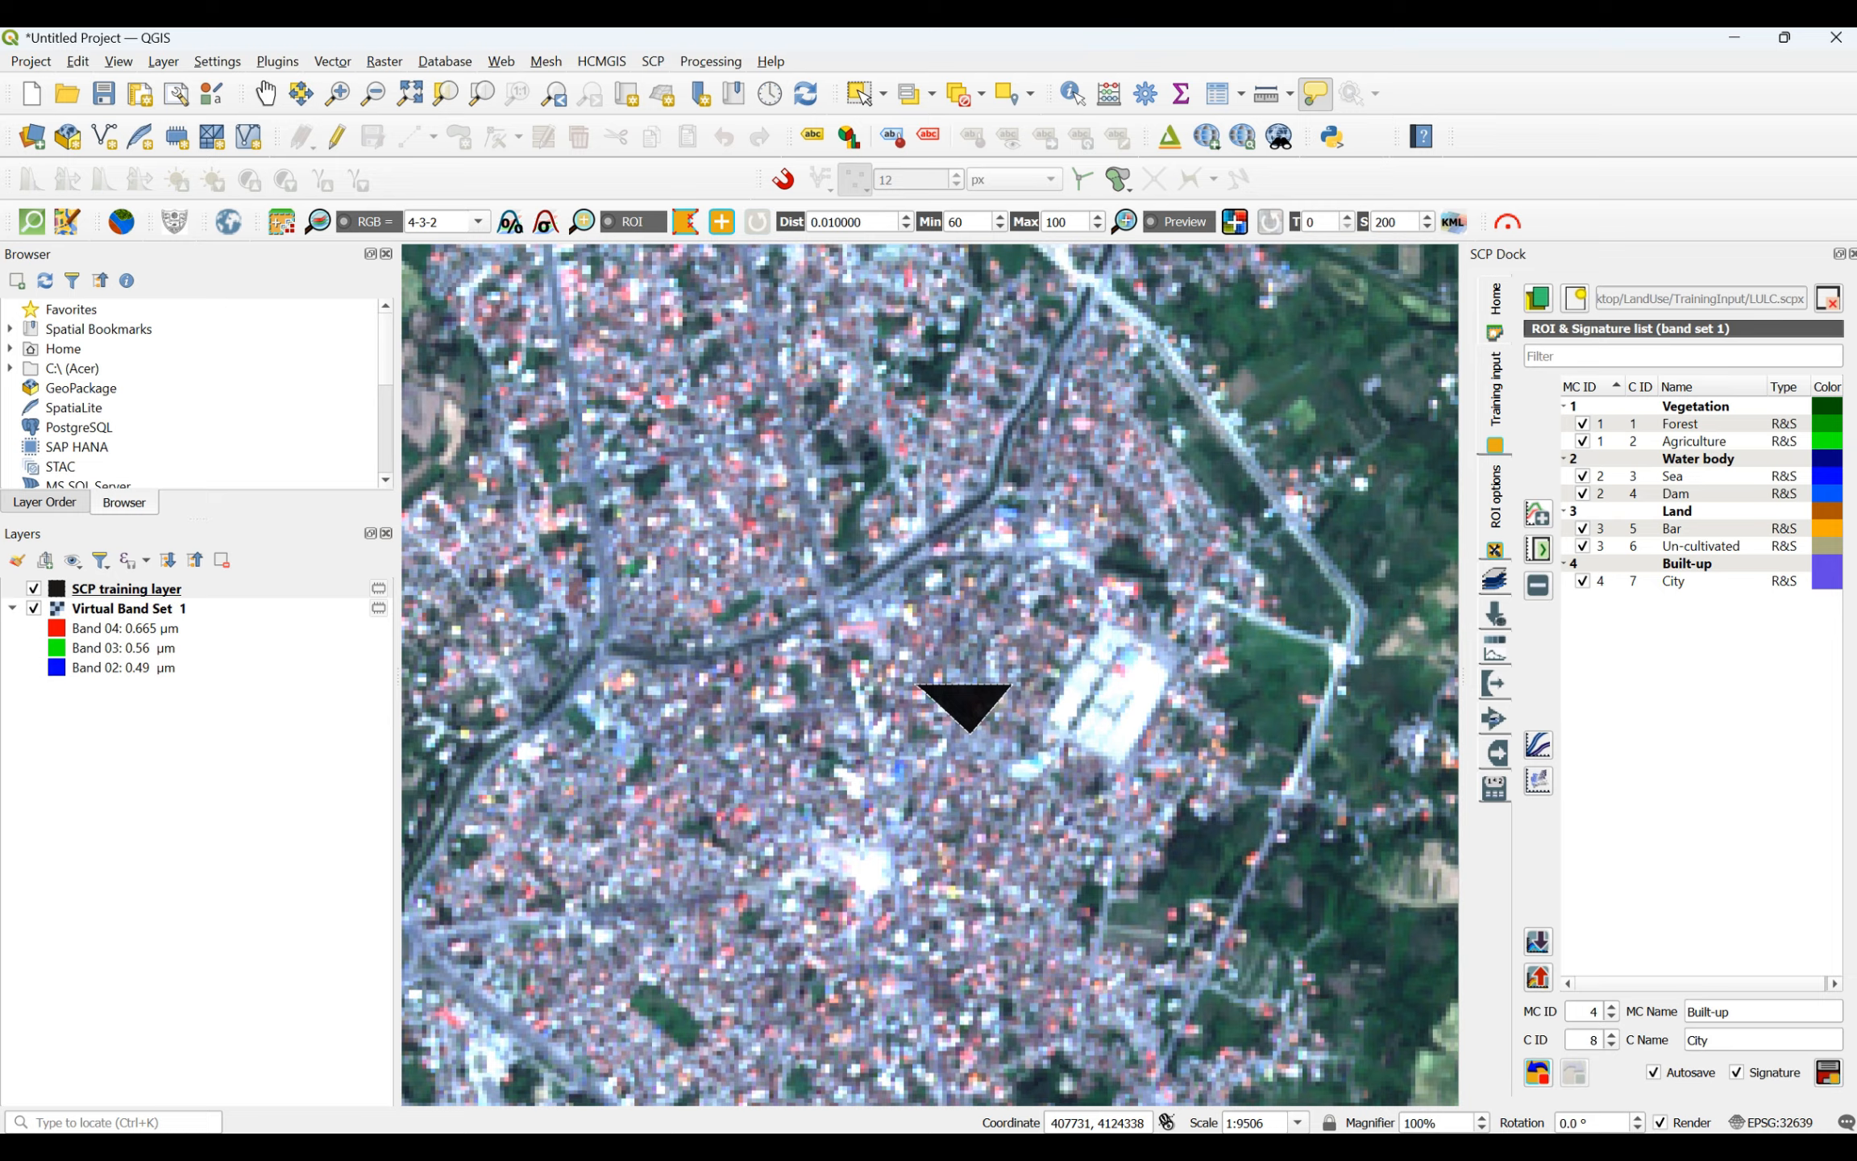
- Set the Built-up macroclass color to orange #ff5500 and the City class color to pink #ff55ff
double_click(1826, 563)
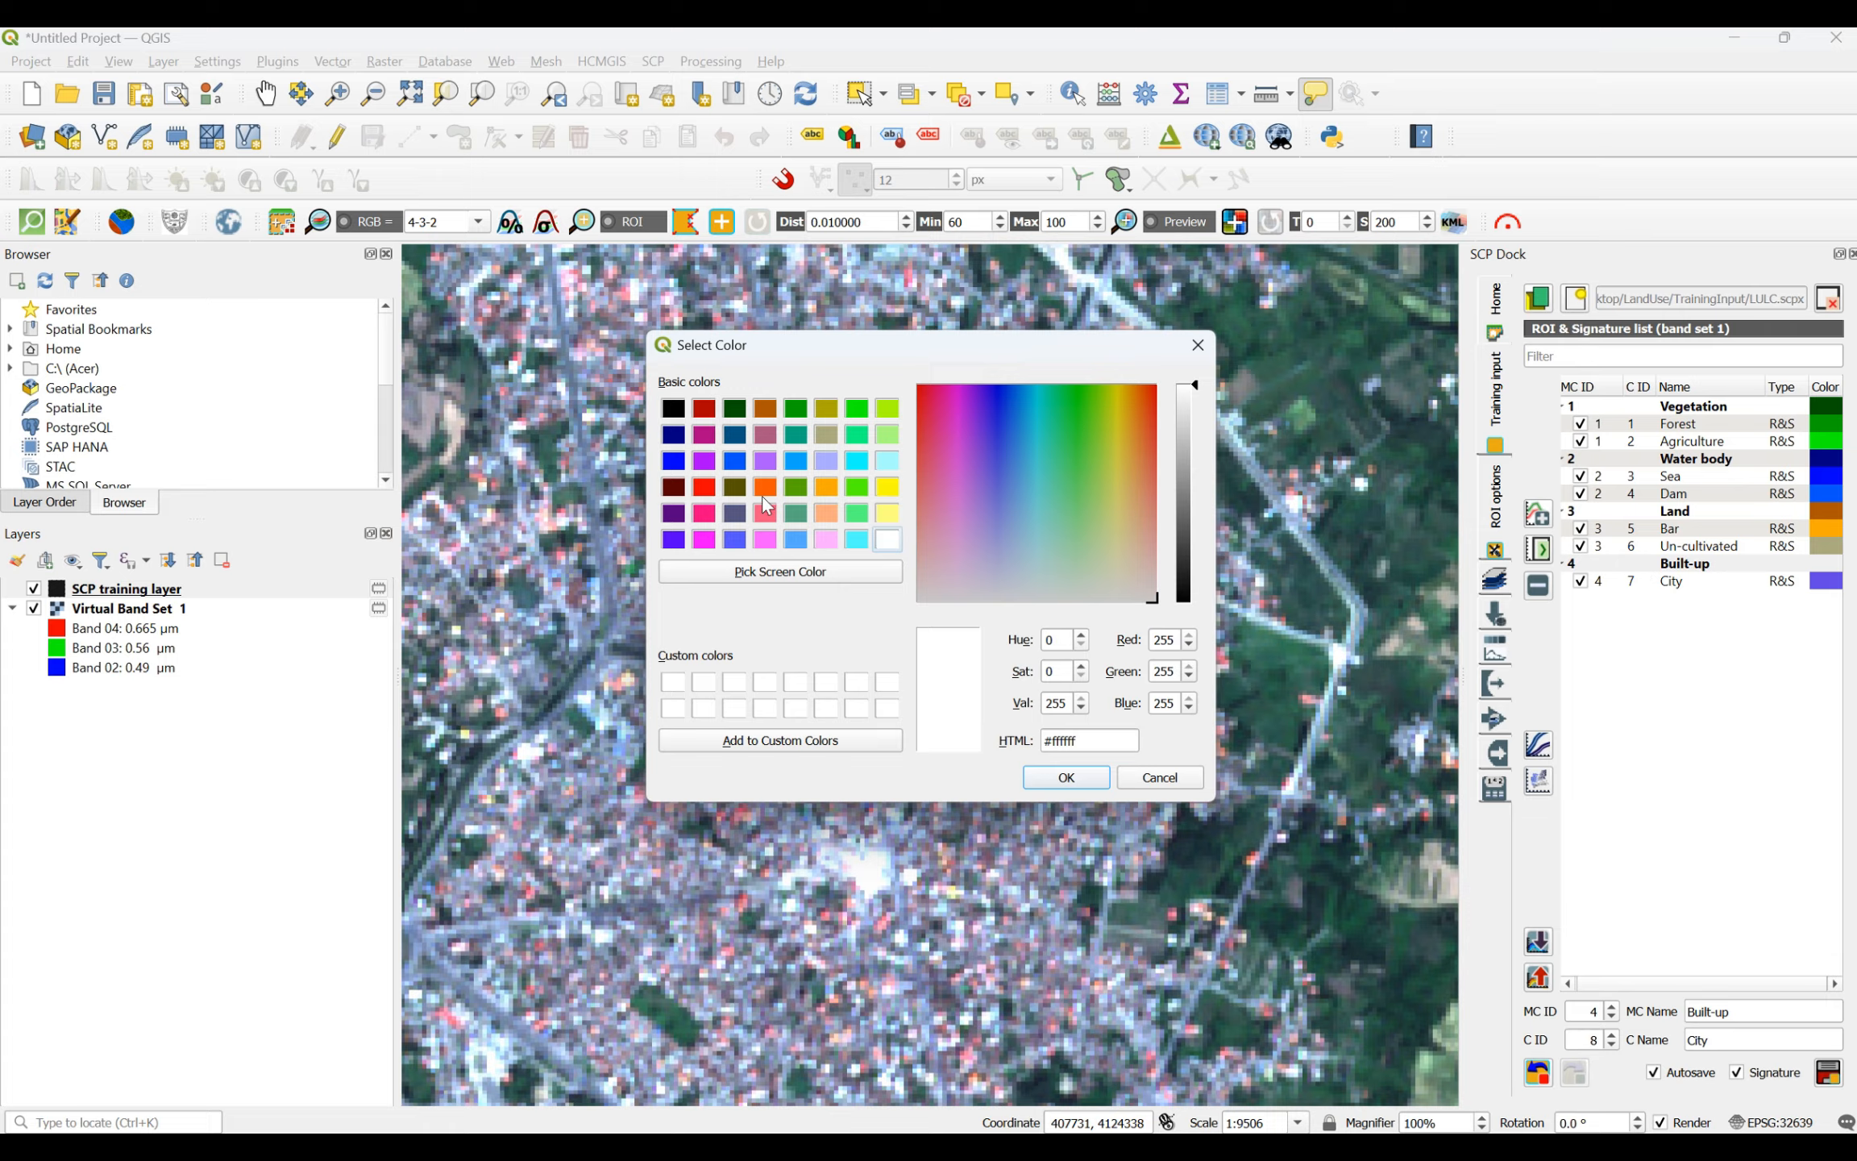
click(765, 487)
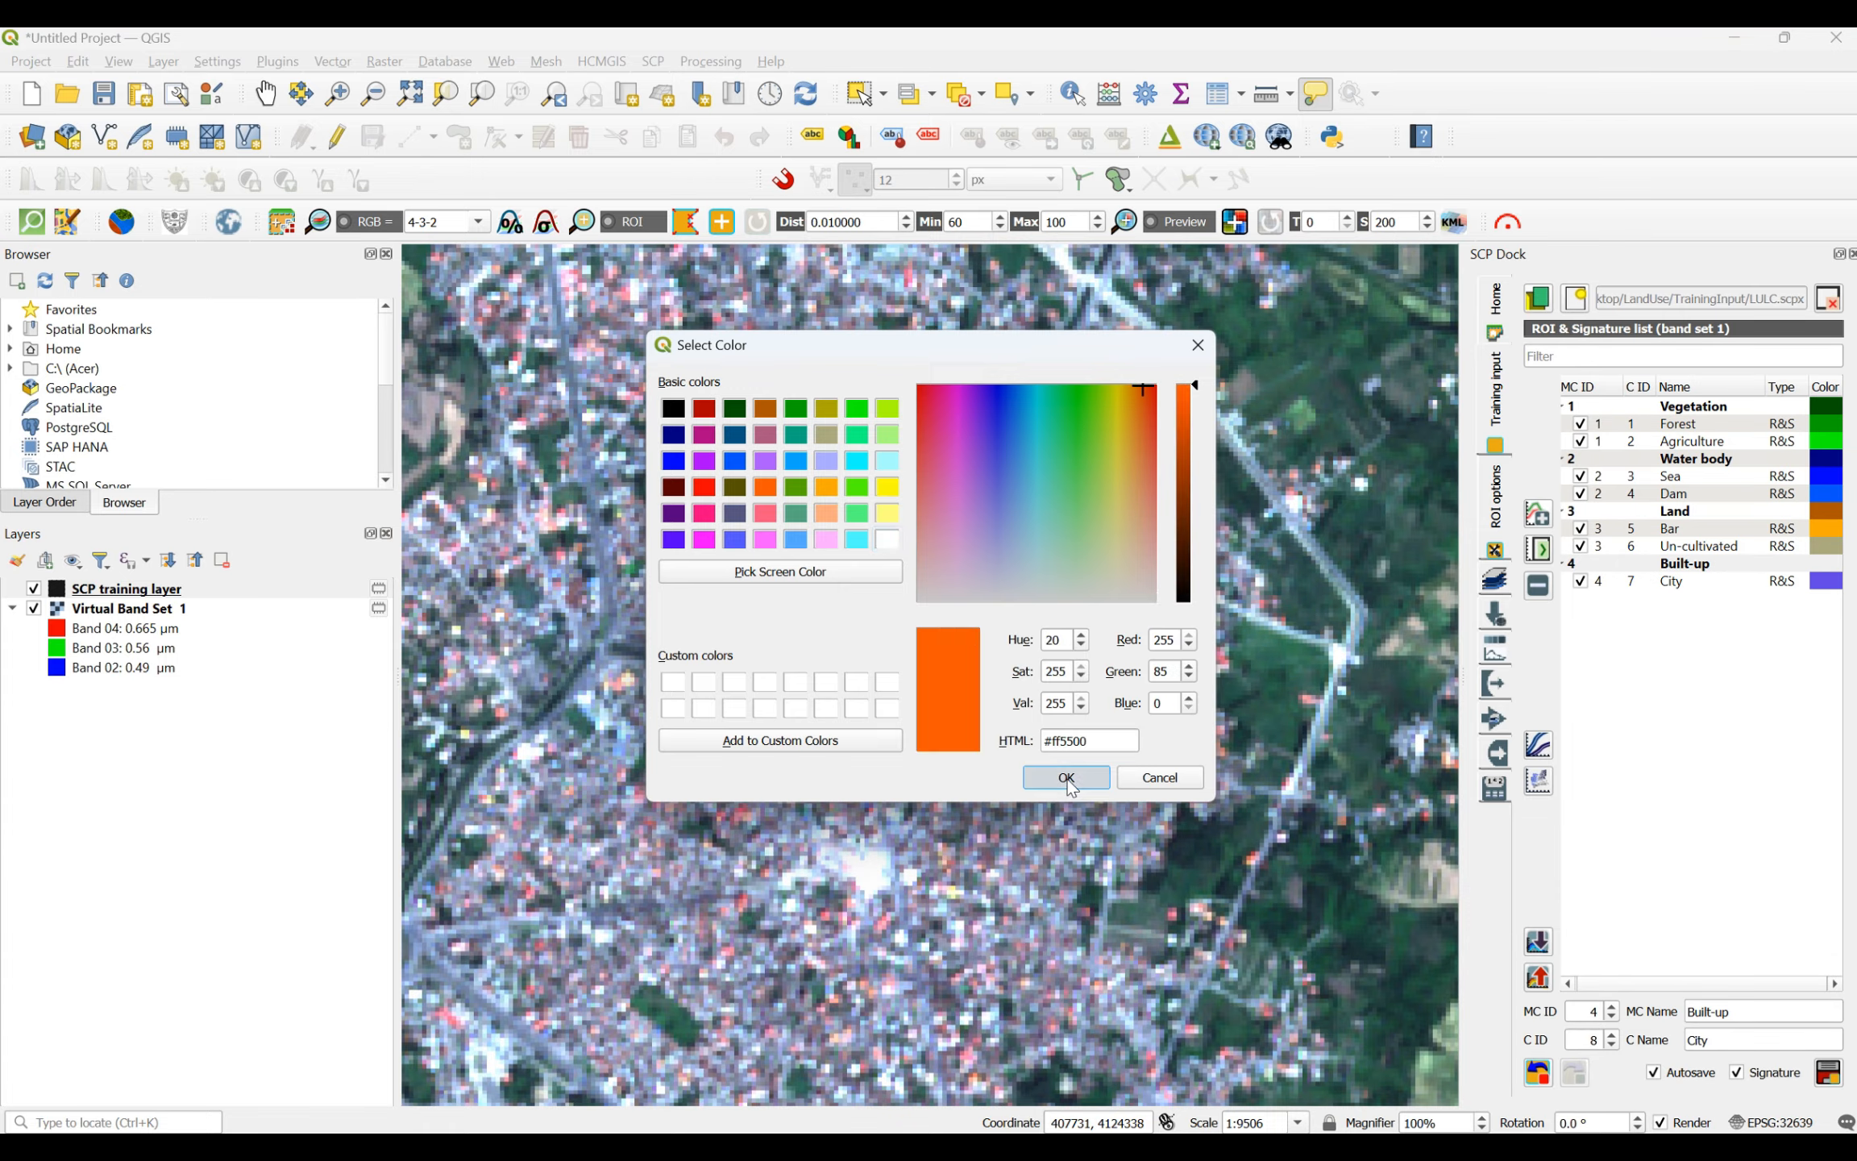
click(1066, 777)
double_click(1826, 581)
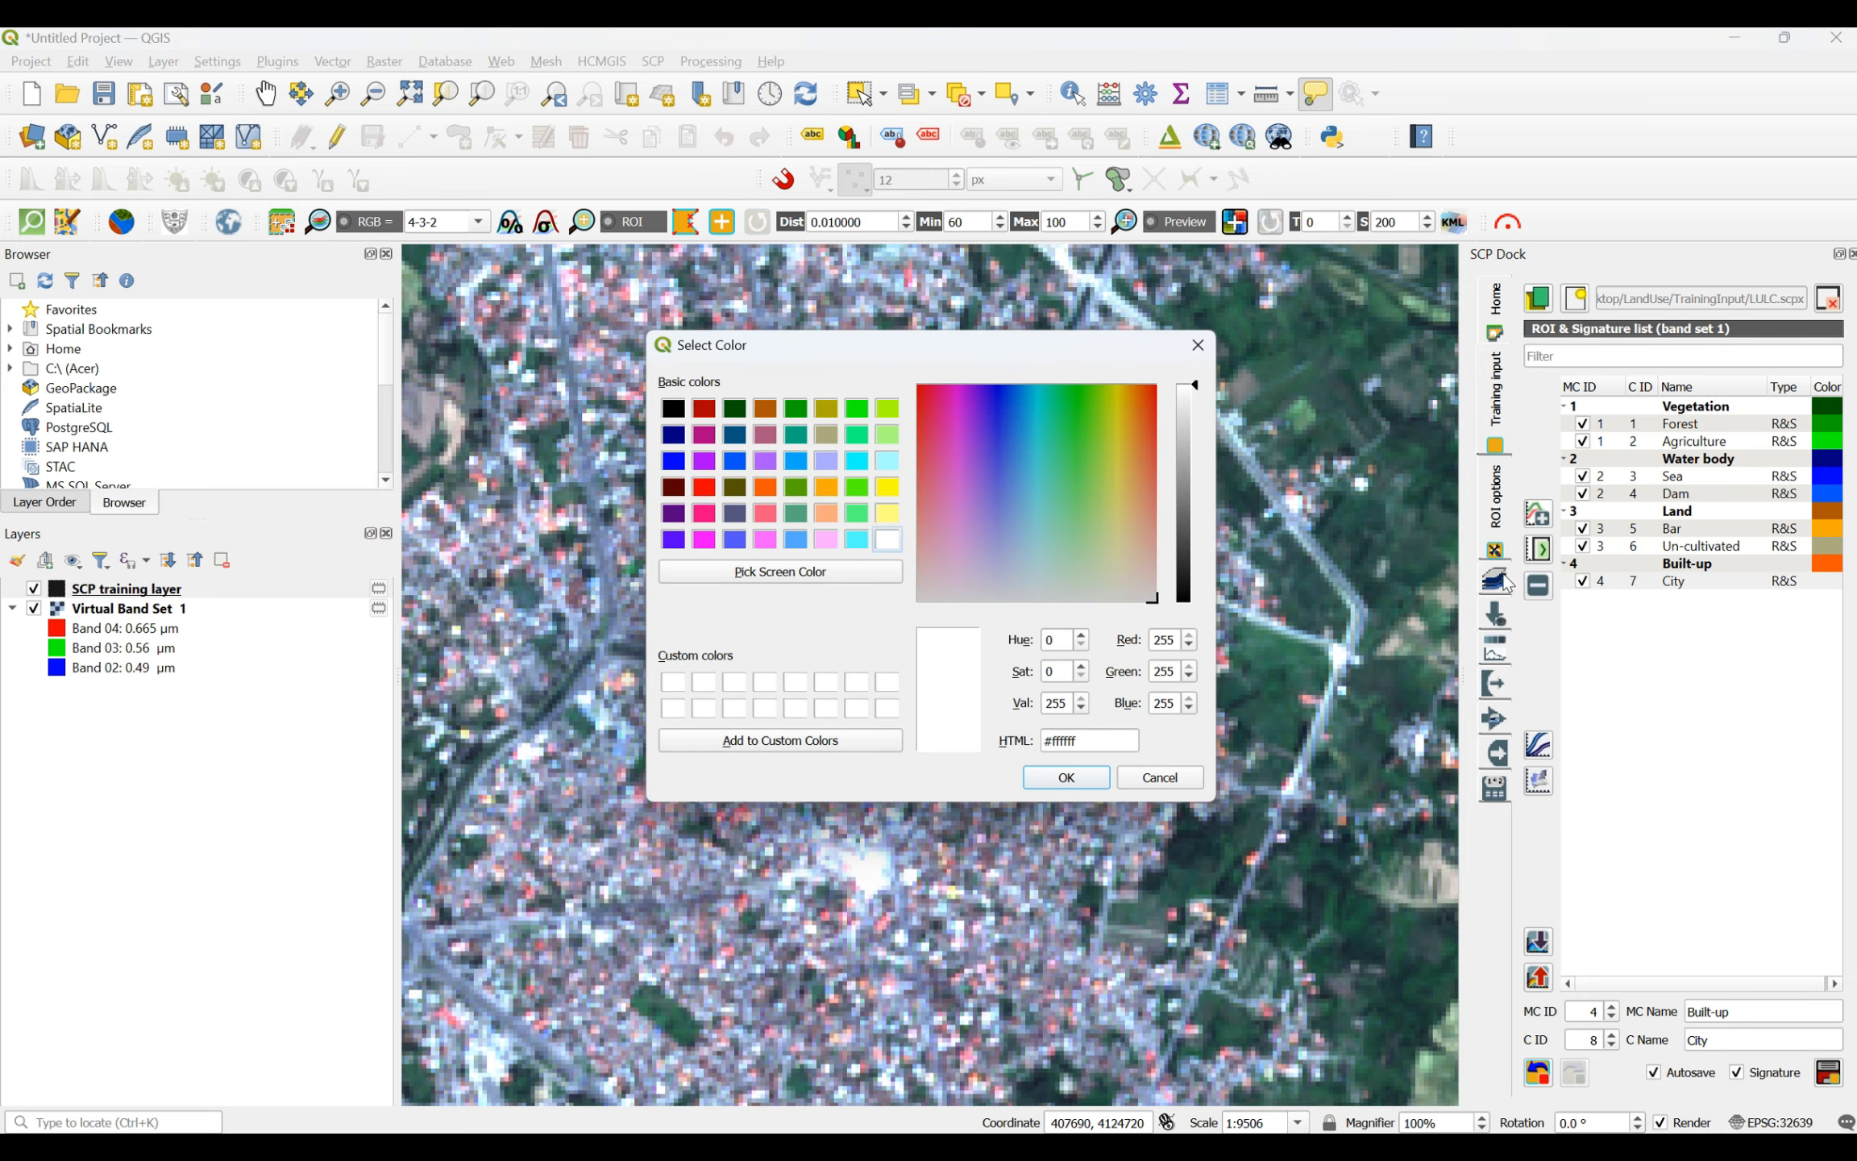
click(765, 538)
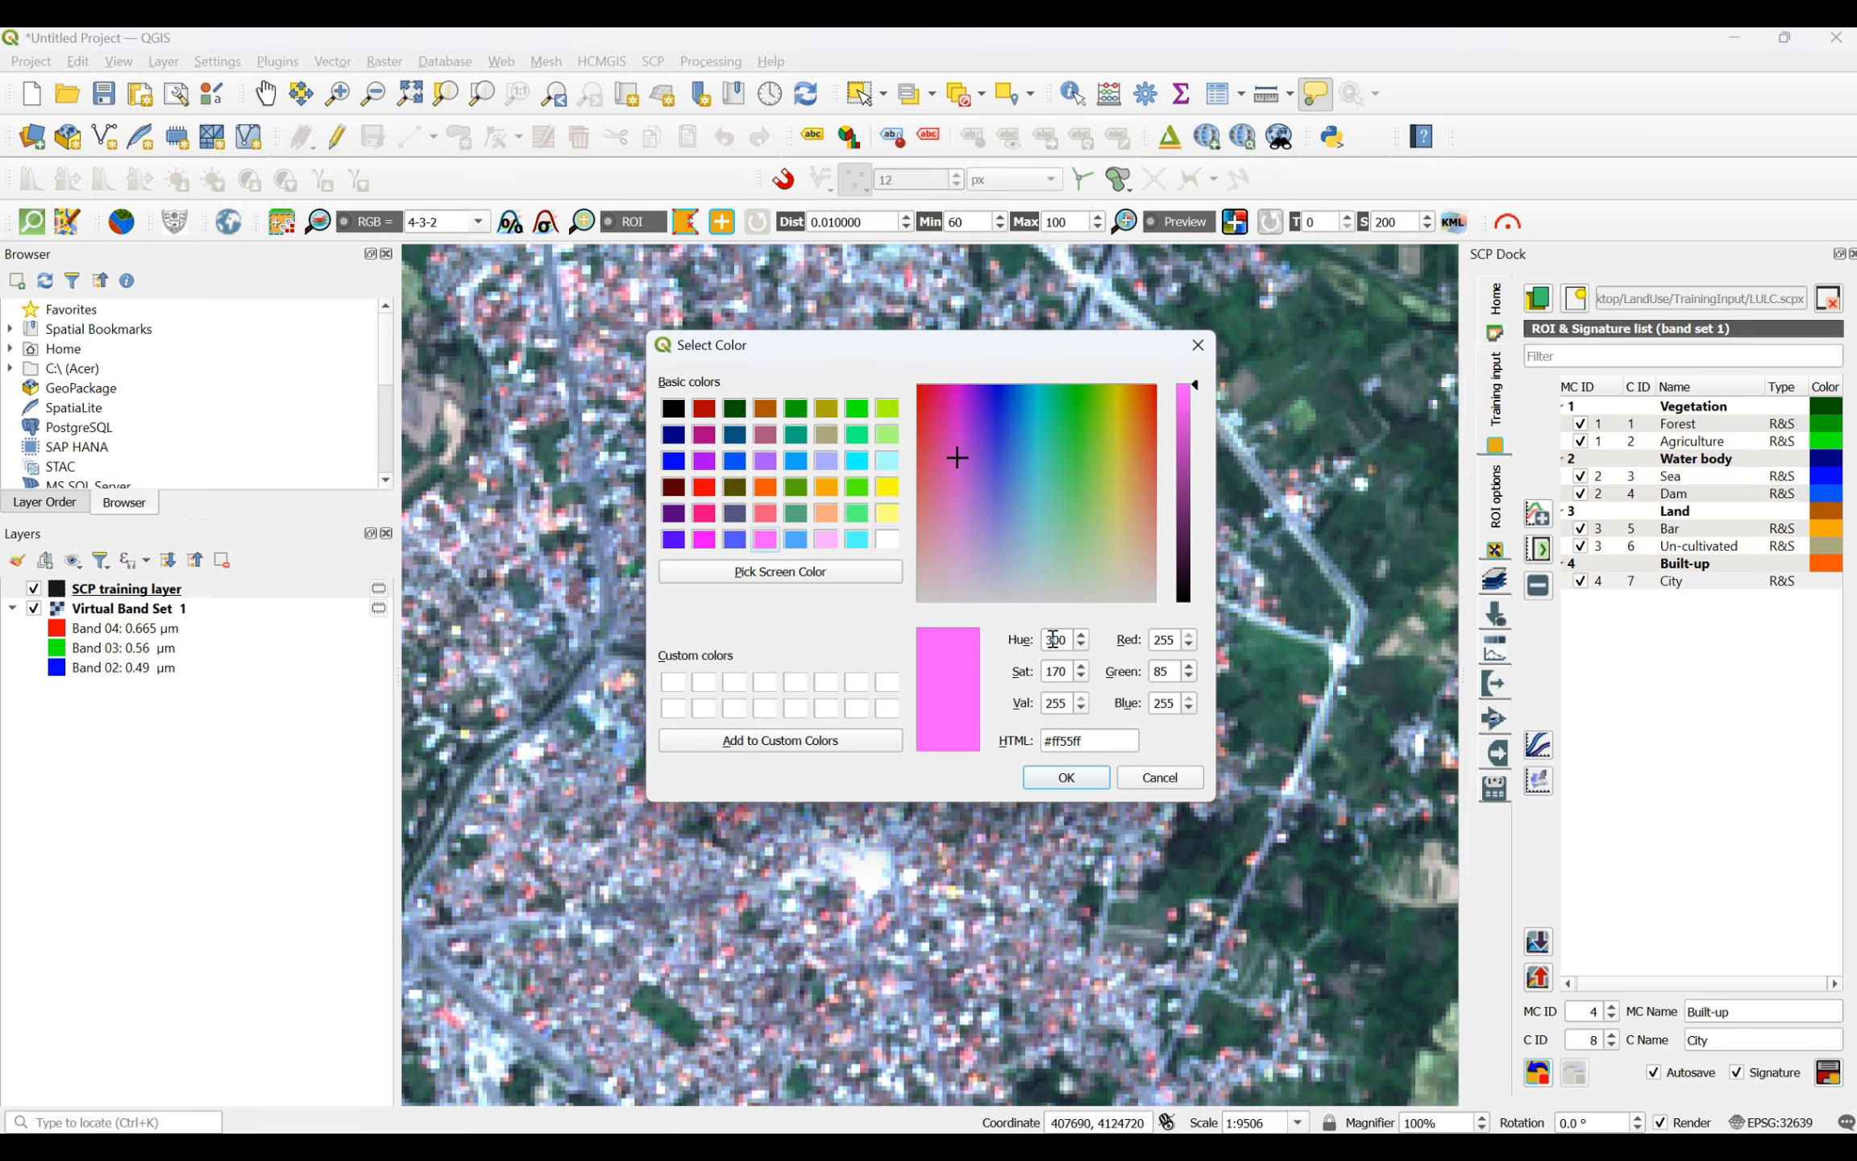
click(1092, 778)
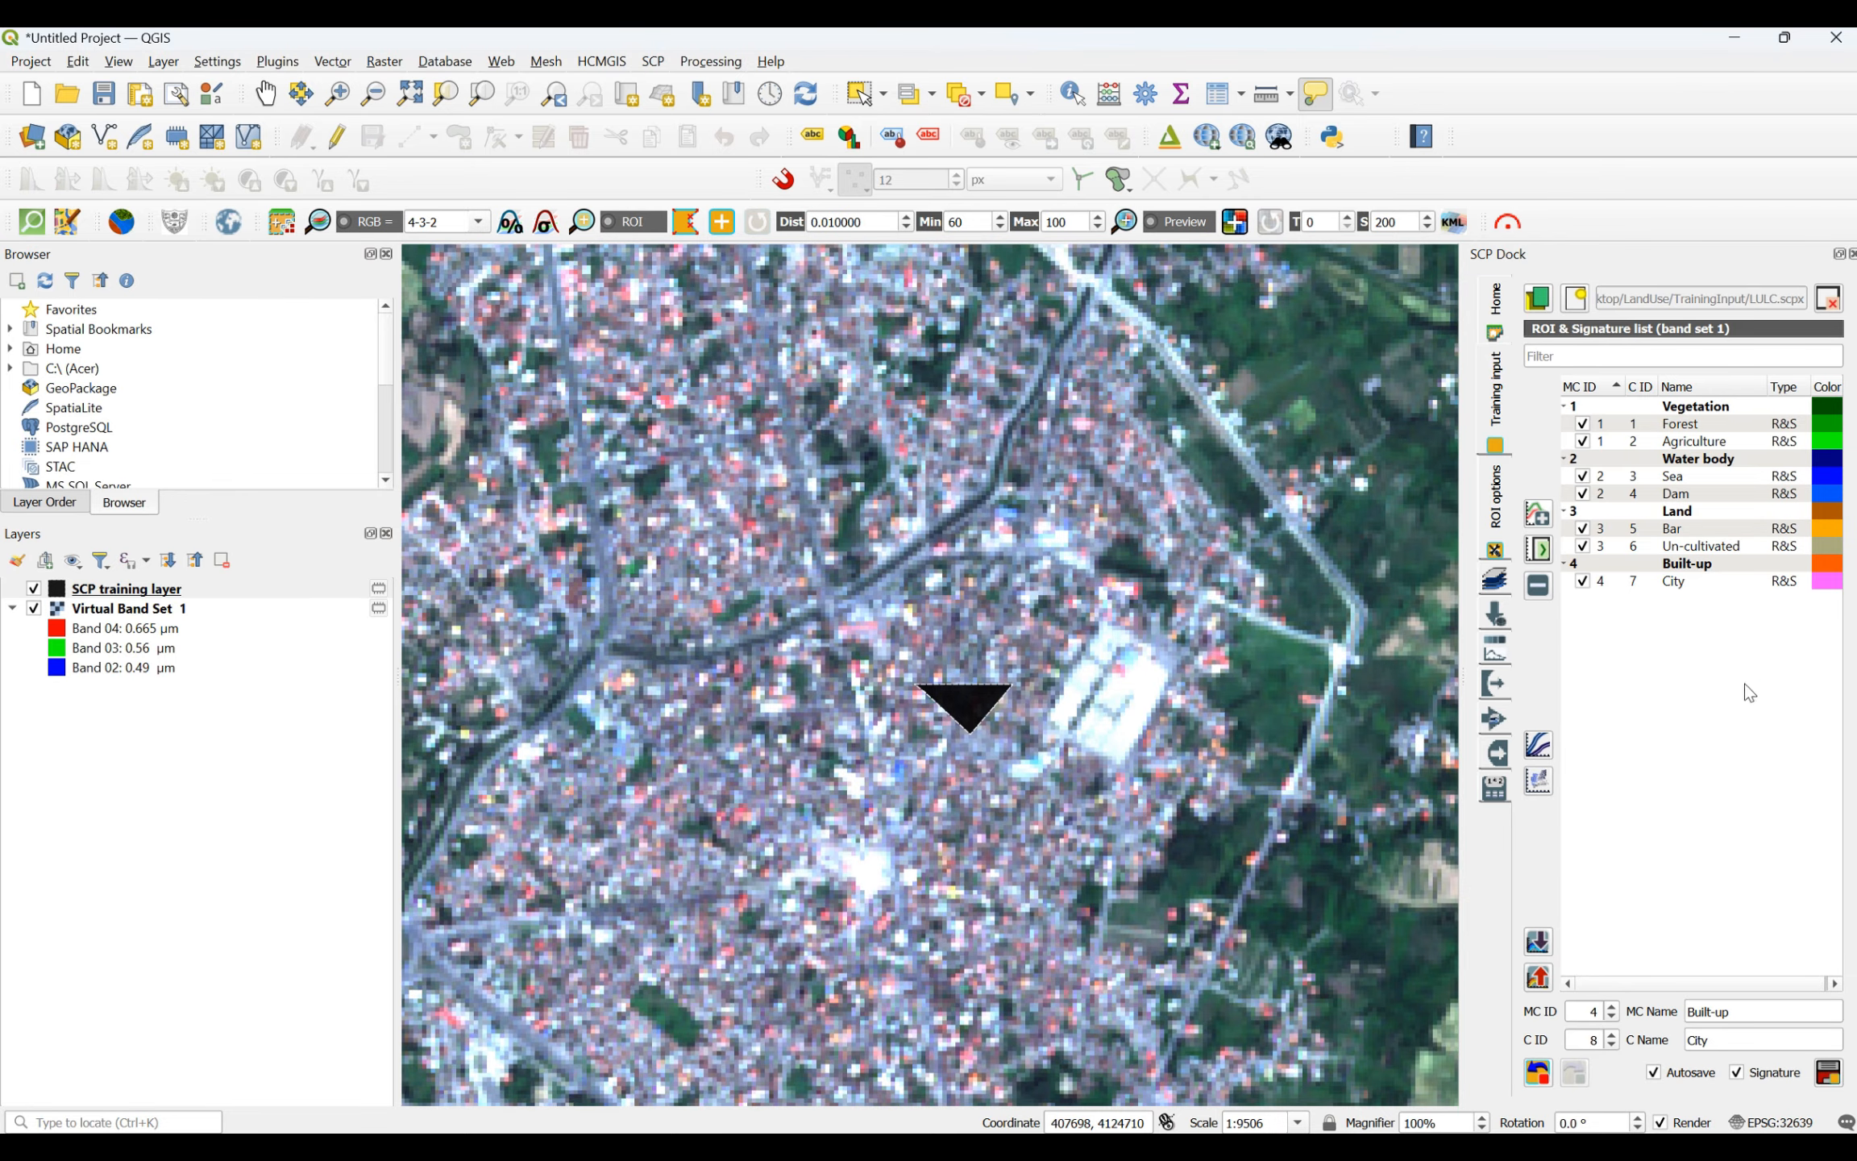
scroll(837, 557, down, 3)
scroll(838, 556, down, 5)
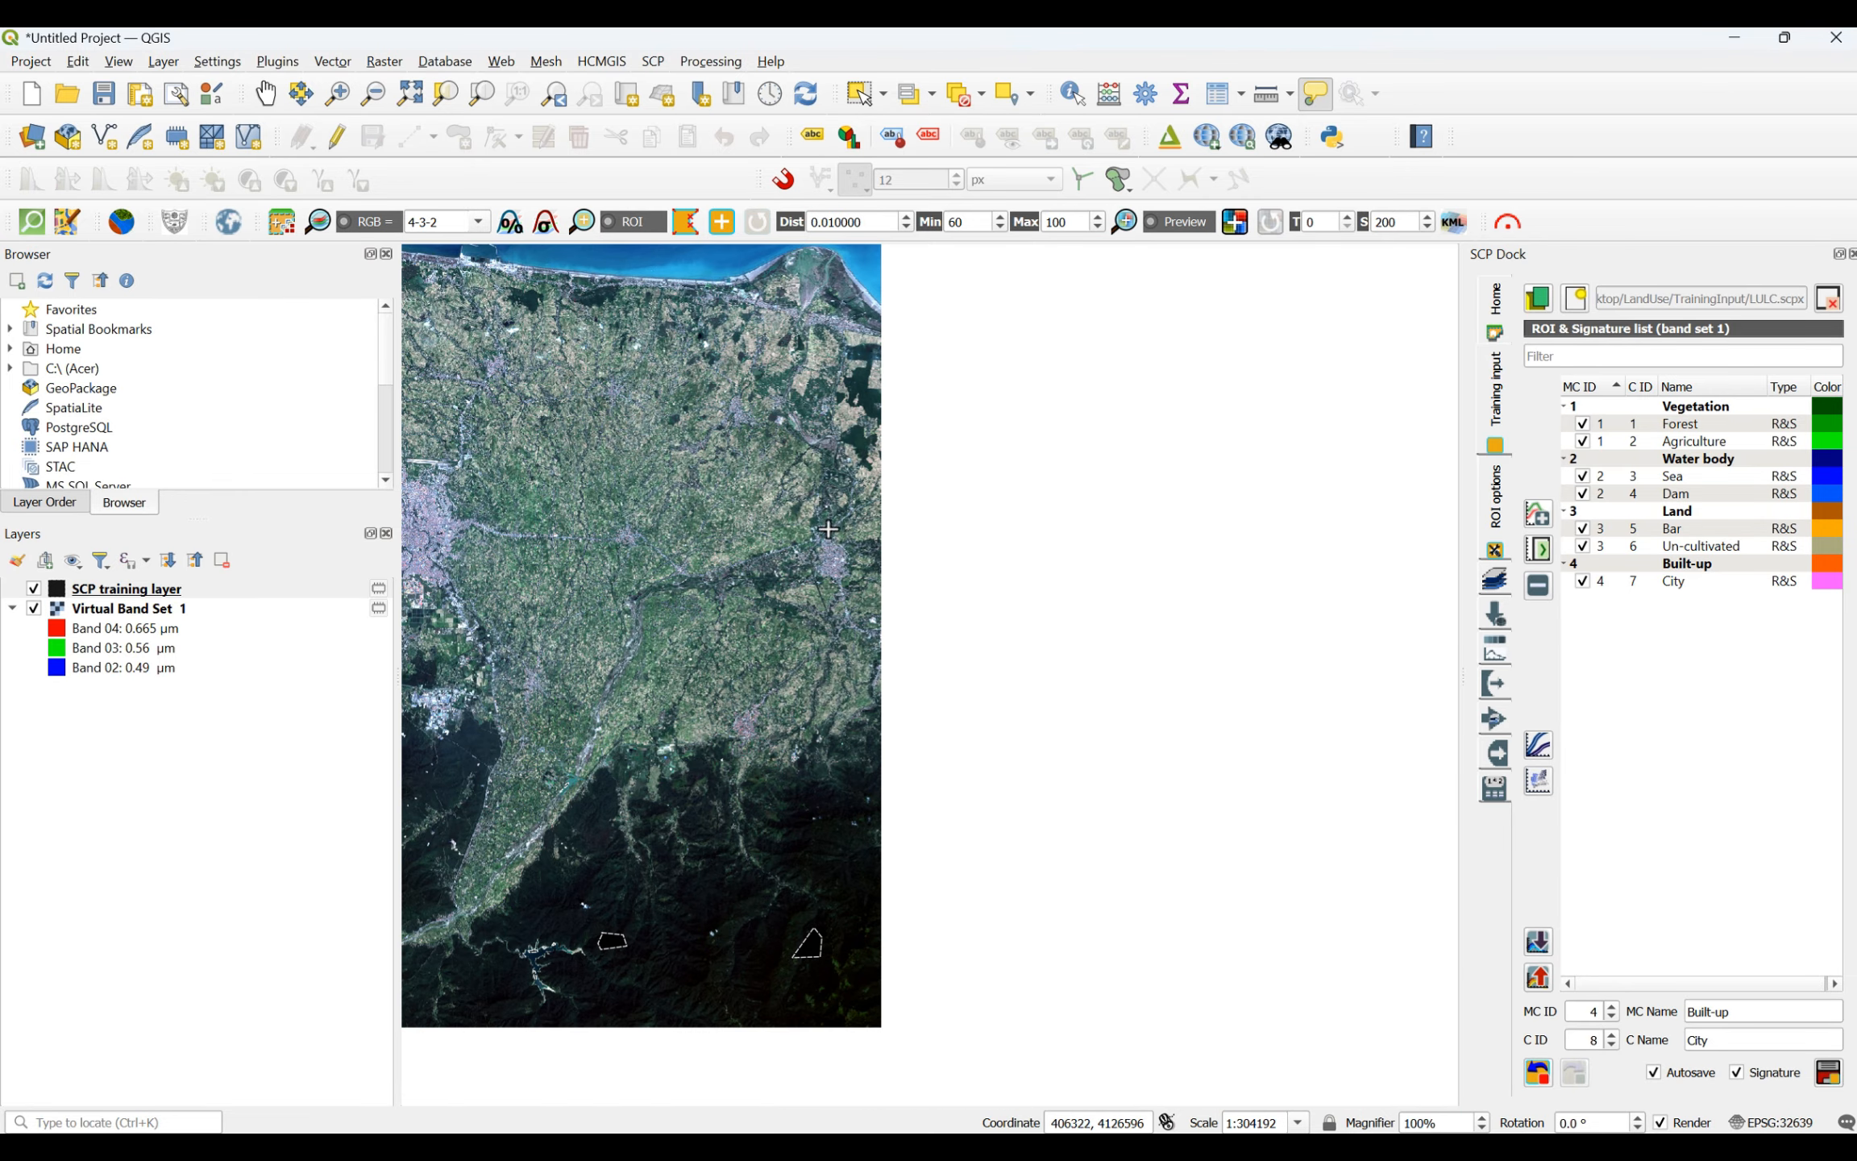
scroll(663, 385, up, 2)
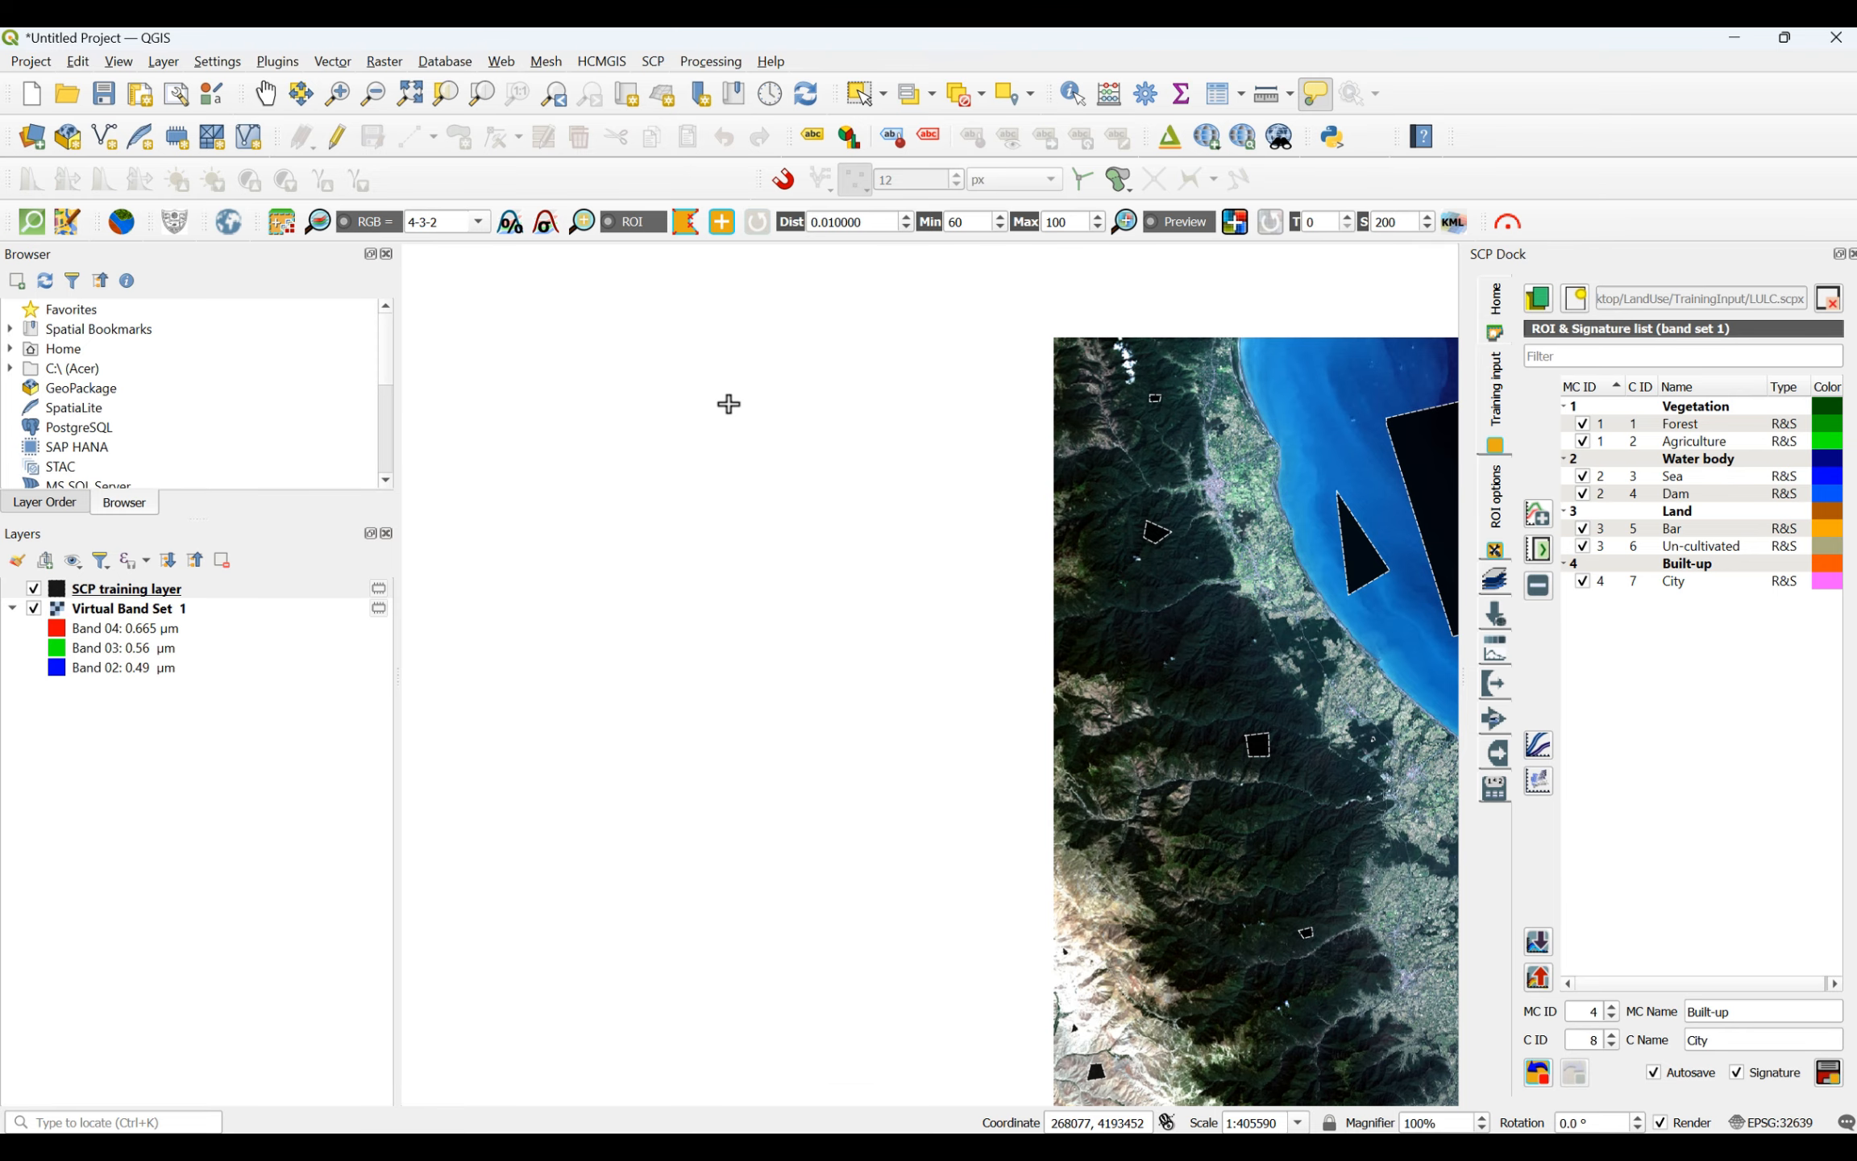
scroll(730, 403, down, 1)
scroll(1086, 447, up, 3)
scroll(1143, 474, down, 3)
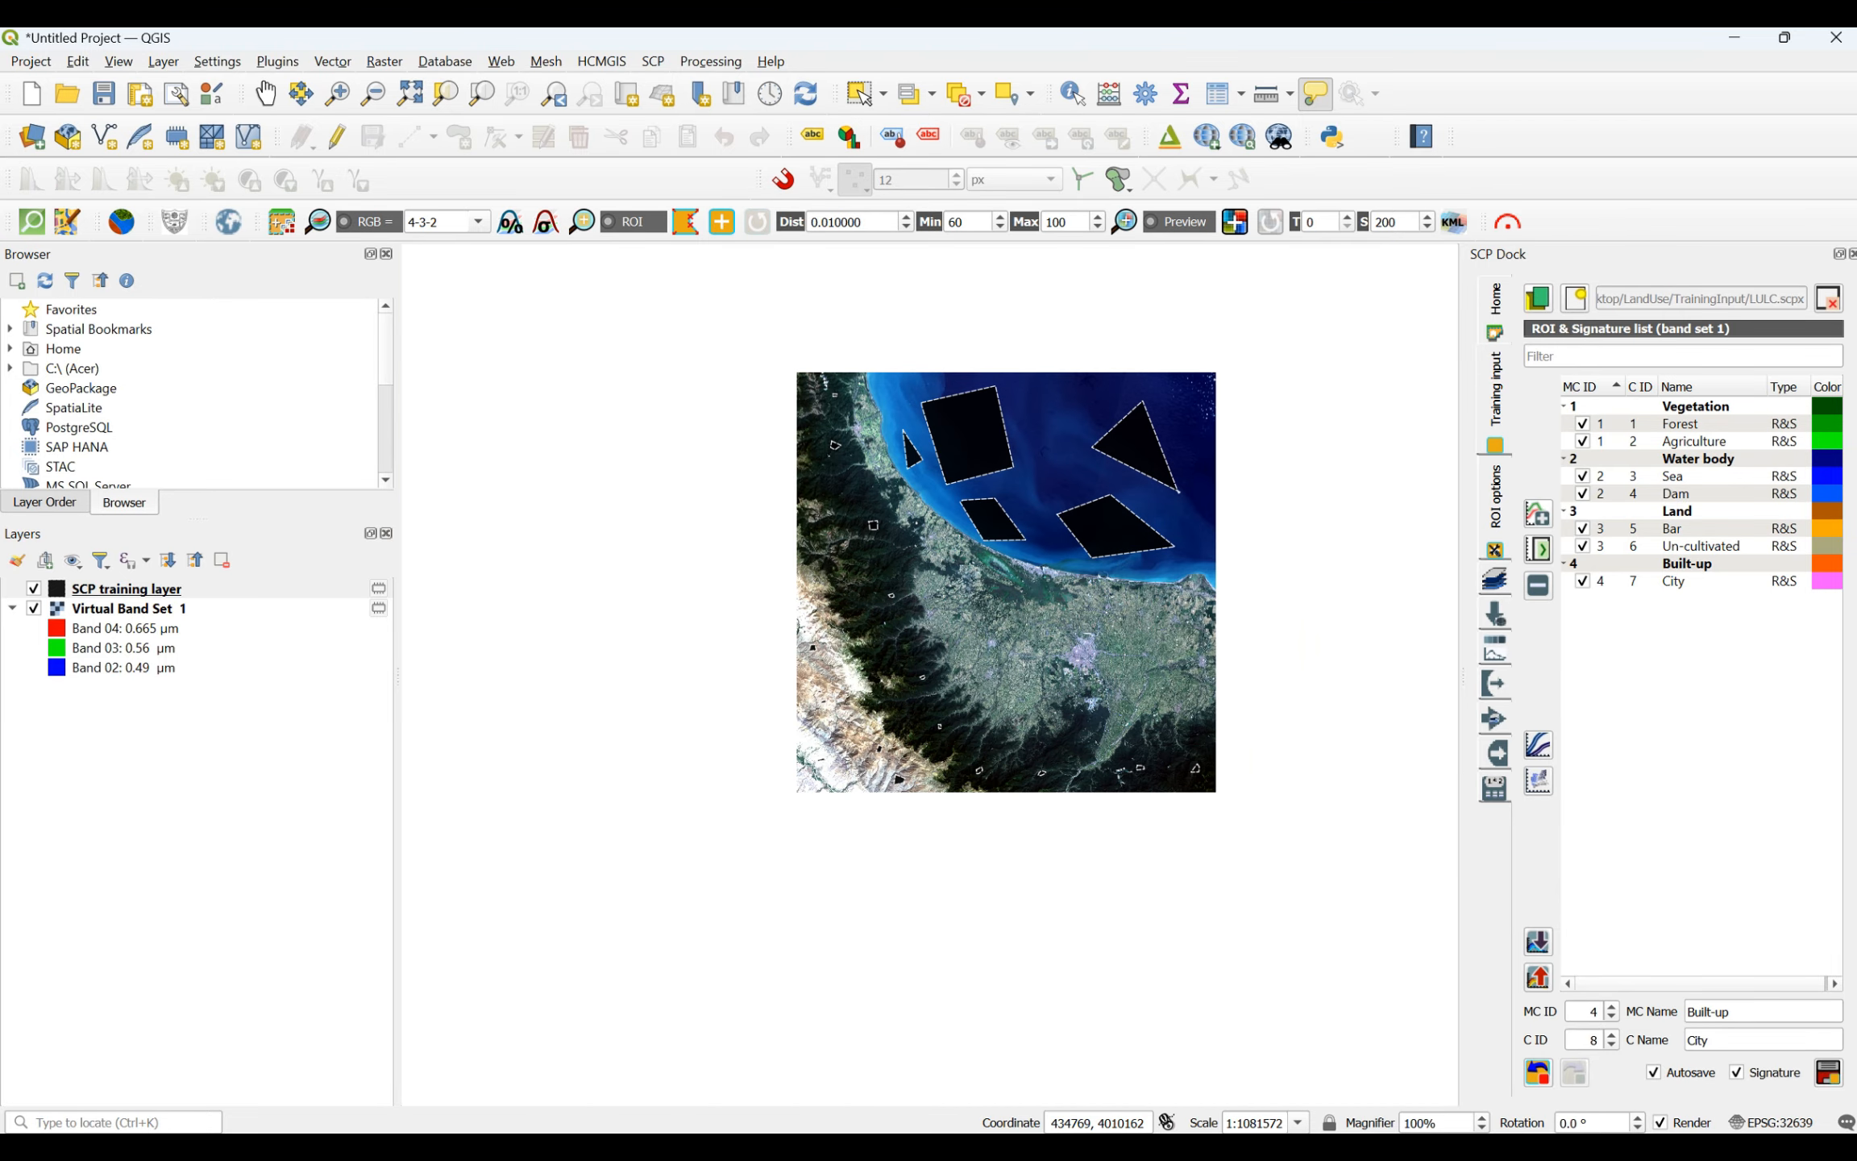
- Set up a band processing classification of band set 1 using Class ID training and the Random Forest algorithm
mouse_move(1366, 1132)
click(1425, 1078)
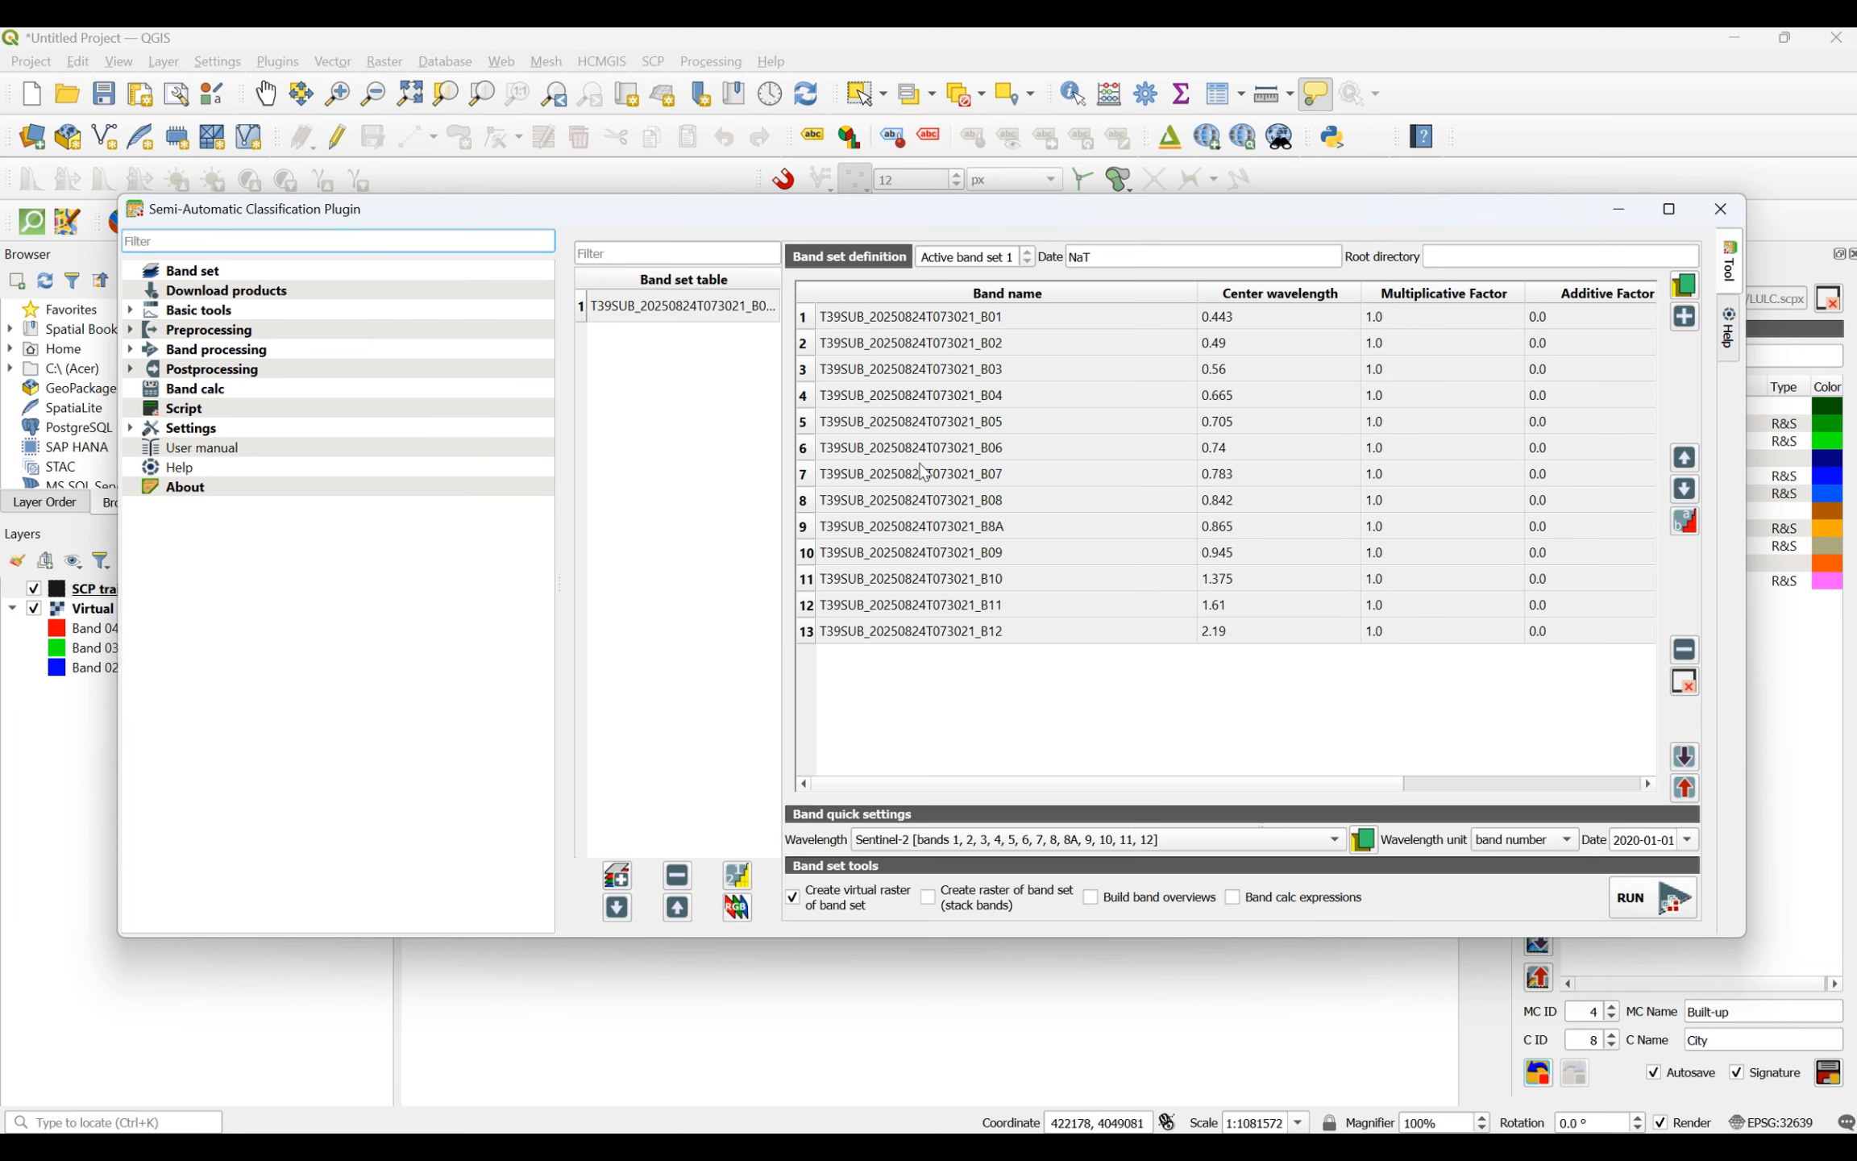
click(187, 354)
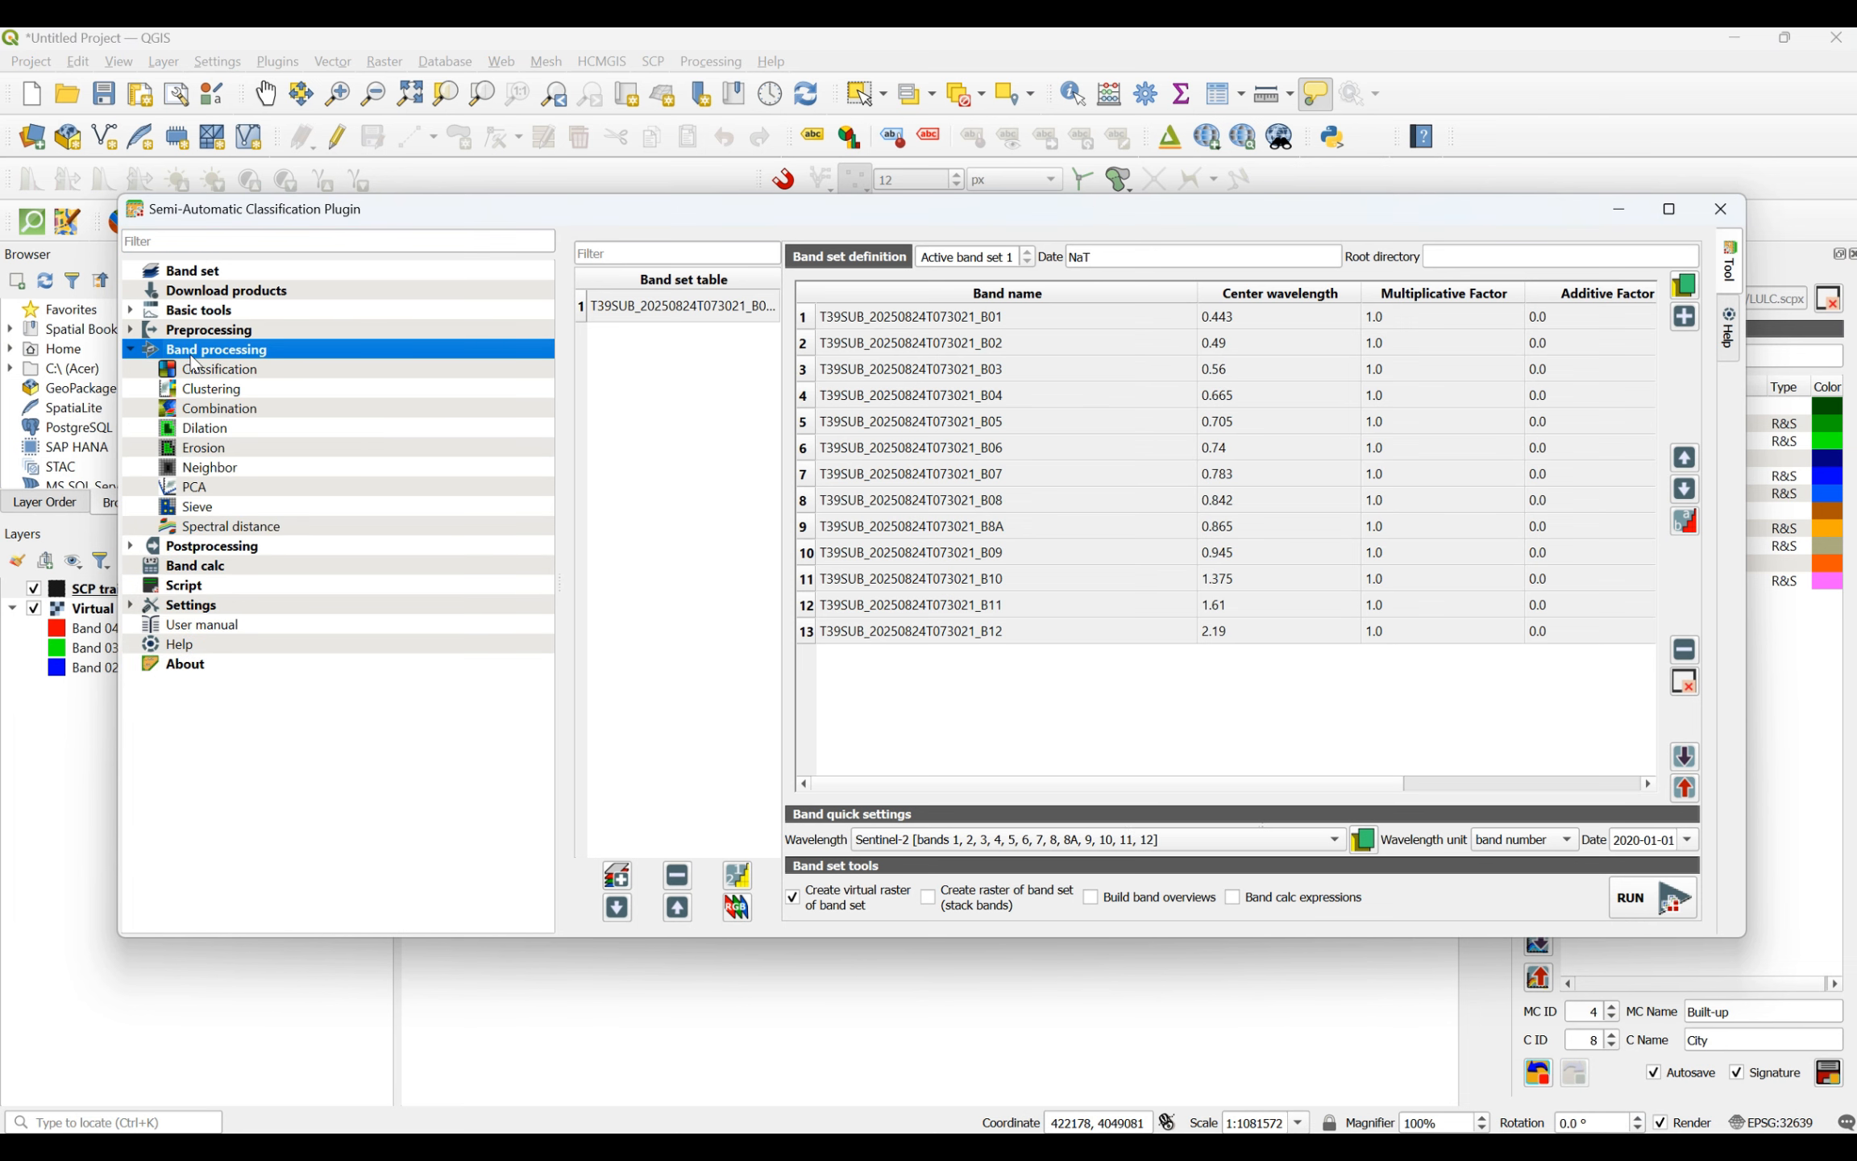
click(218, 369)
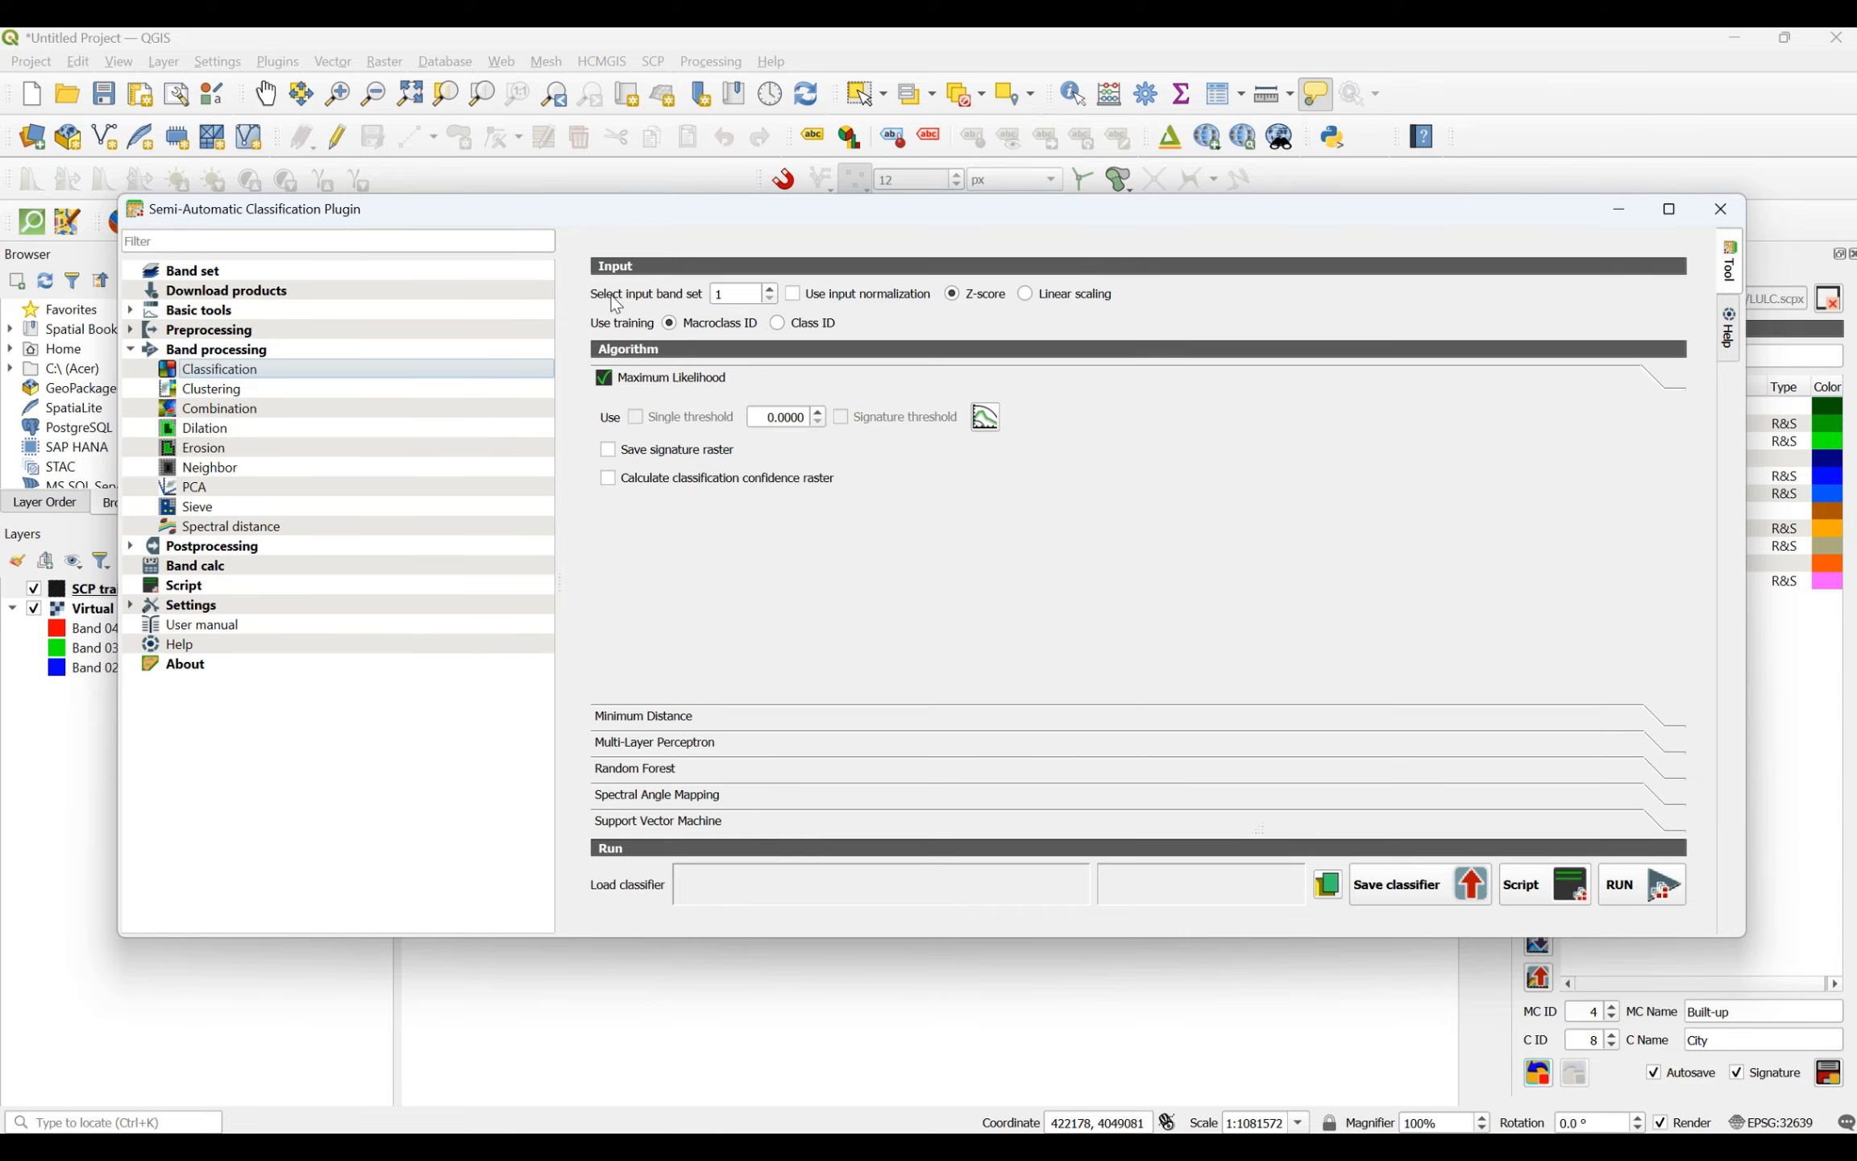
double_click(732, 295)
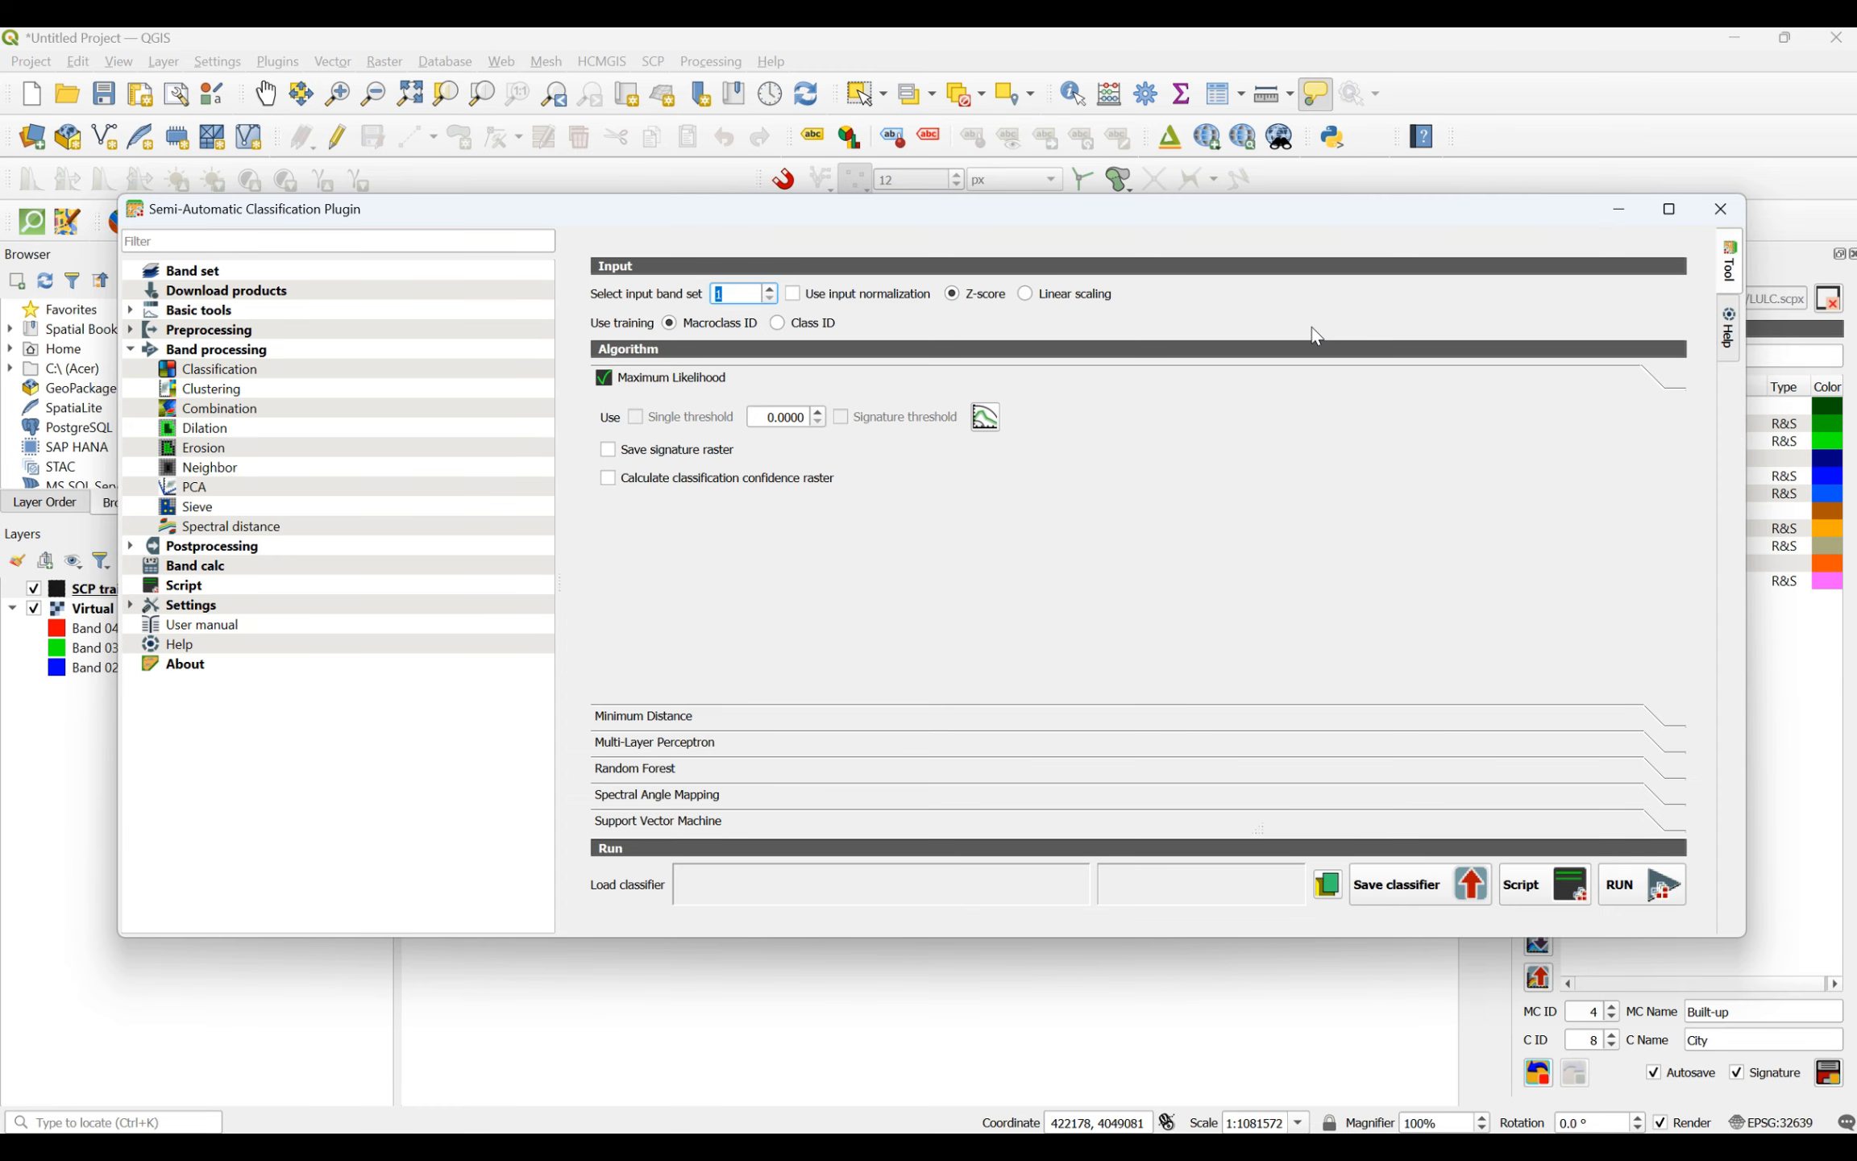
click(212, 272)
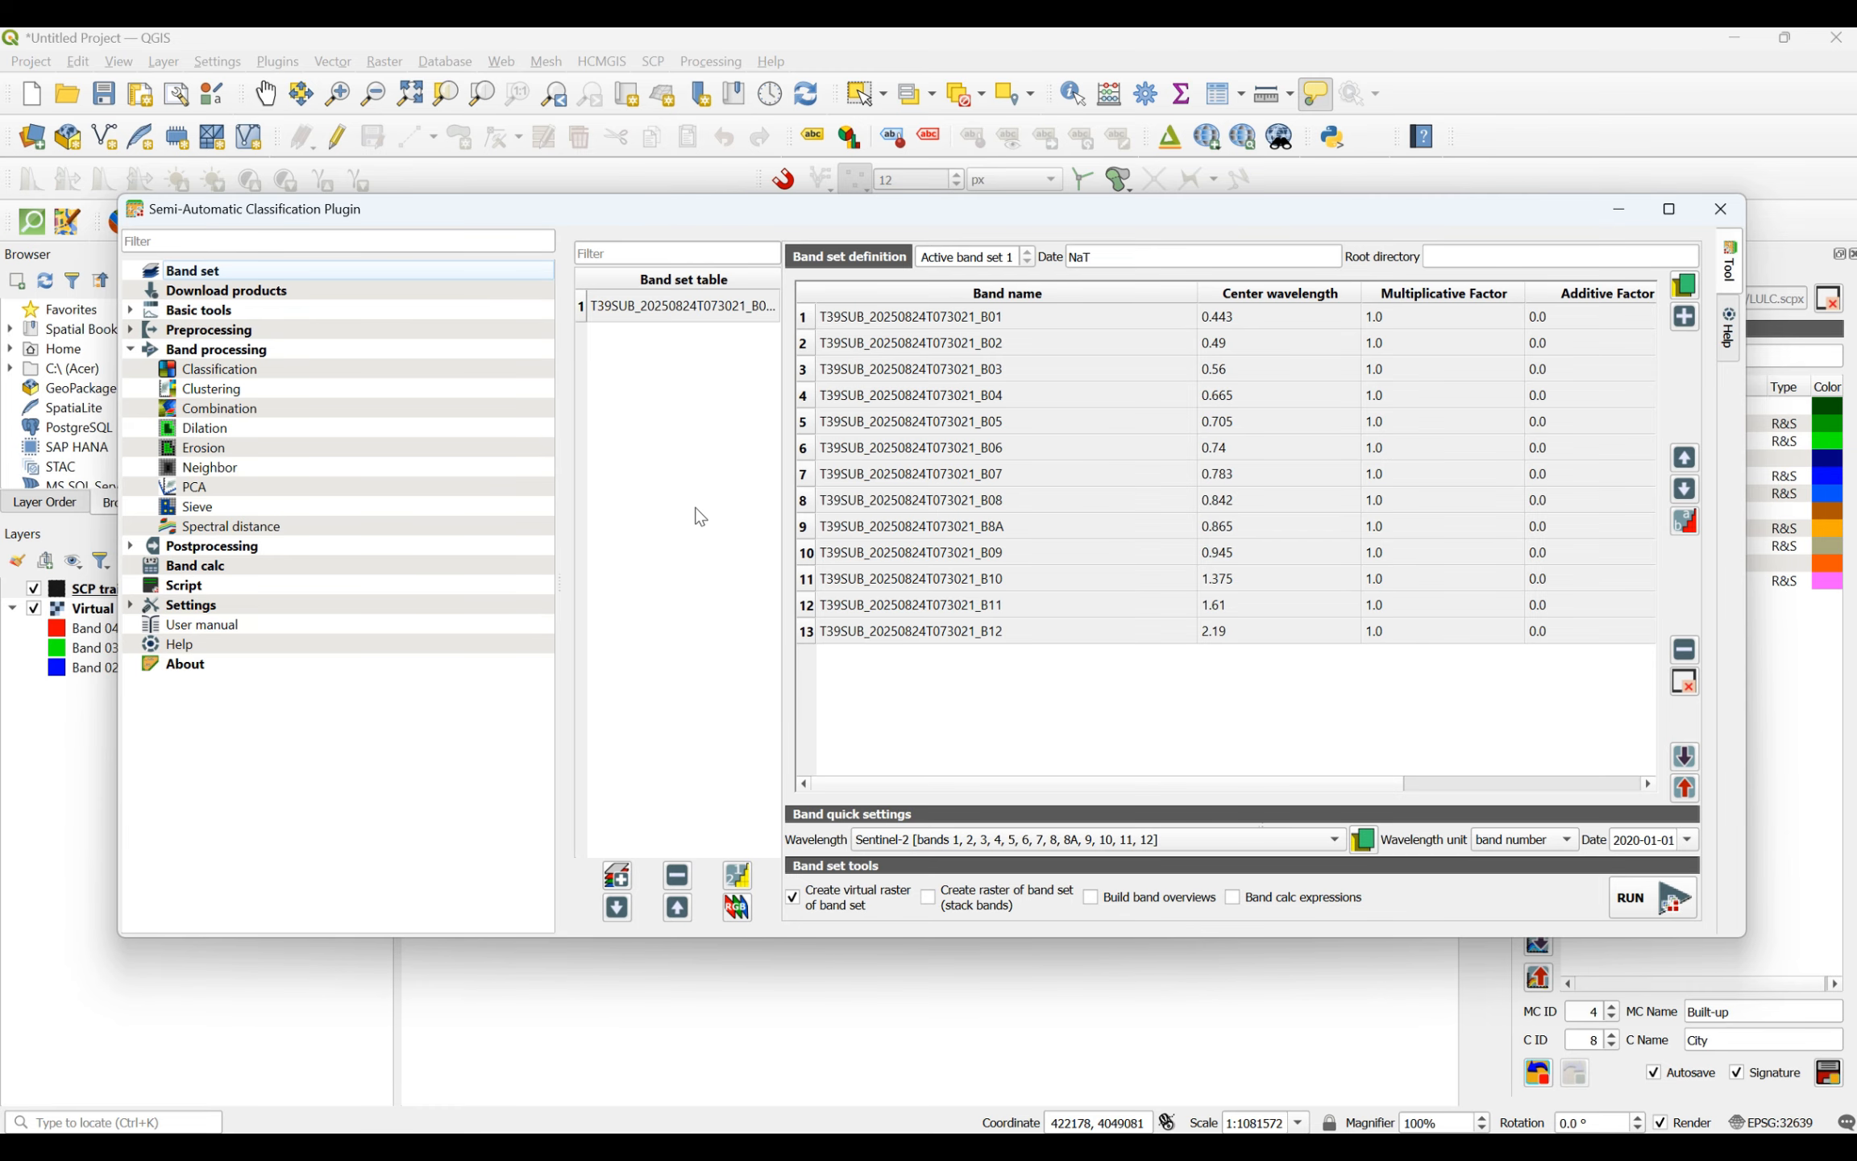
click(241, 371)
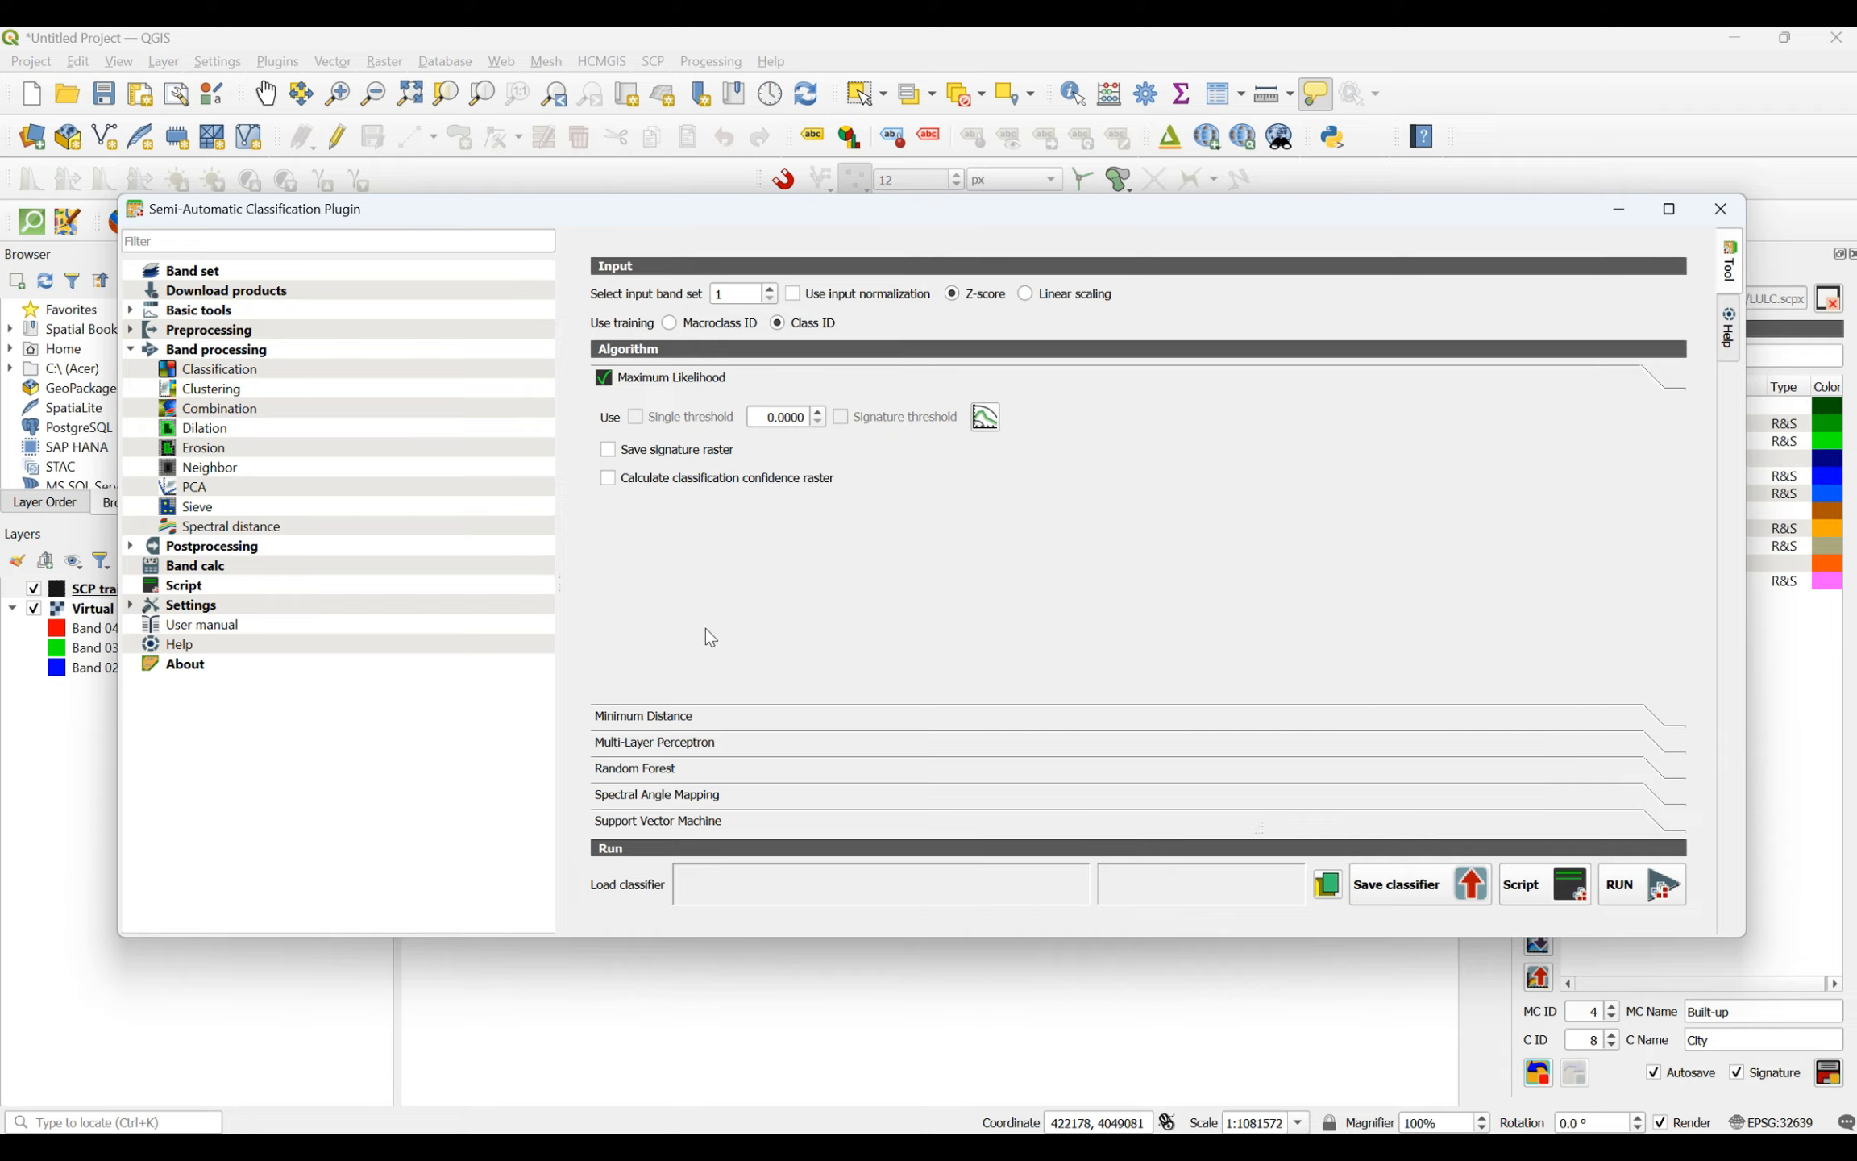
click(629, 768)
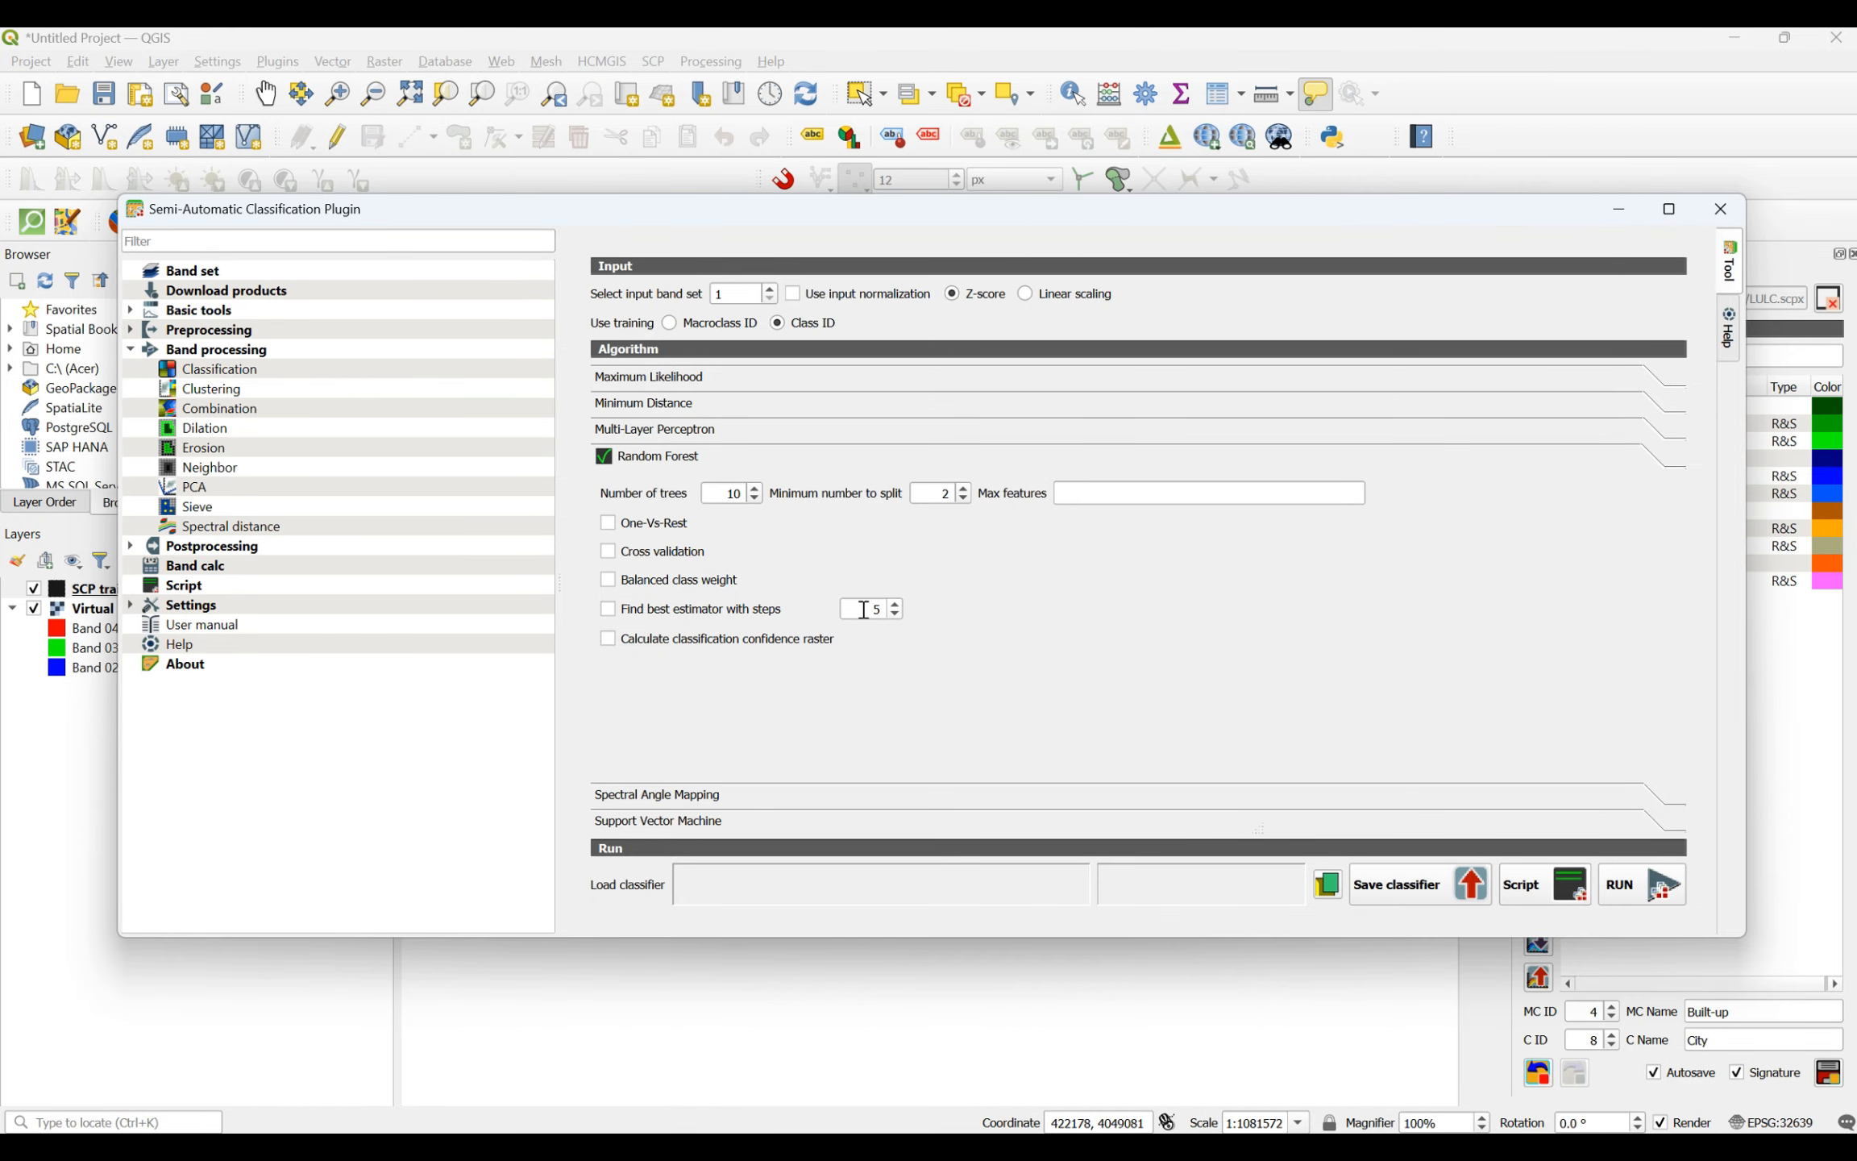
- Switch to the Word document describing the Random Forest settings and place it side by side with the classification window
mouse_move(1402, 1100)
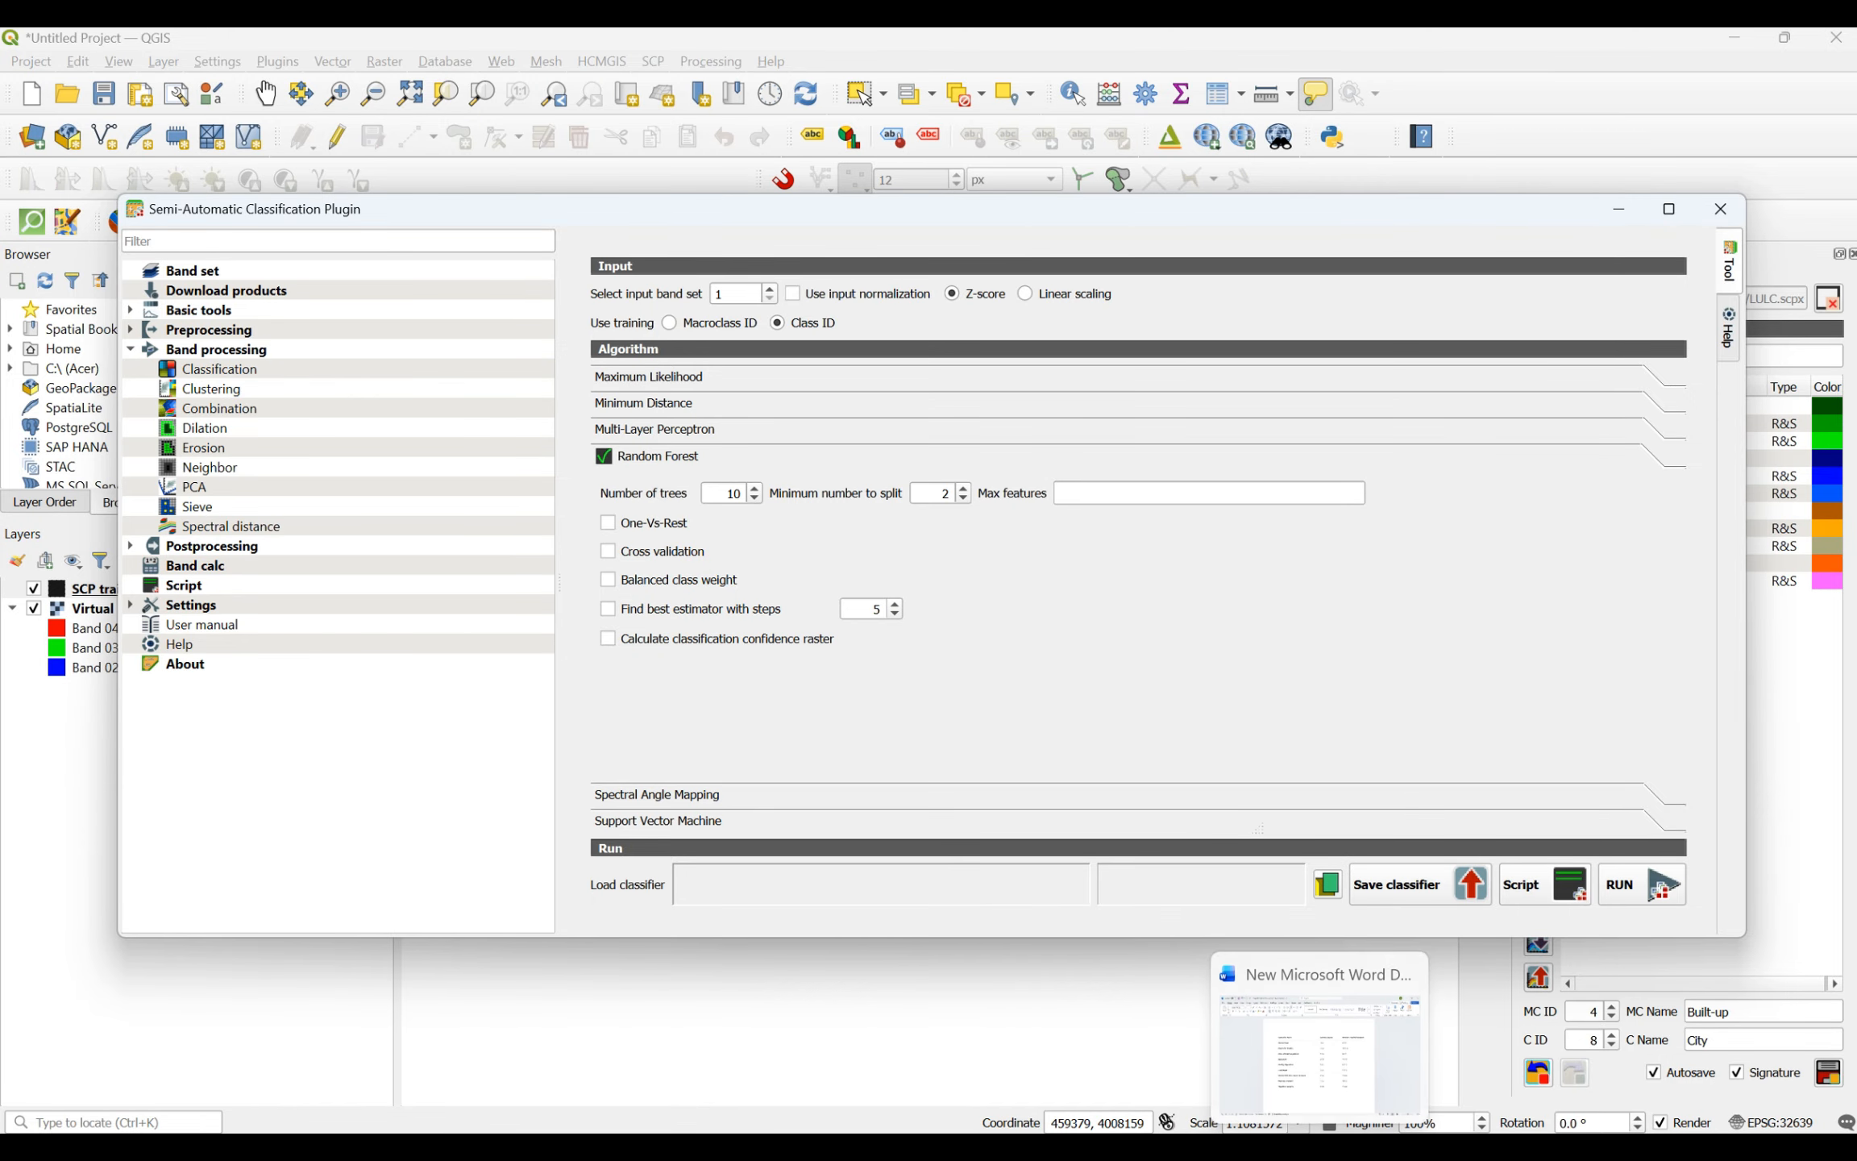
click(1335, 1069)
scroll(1310, 679, down, 10)
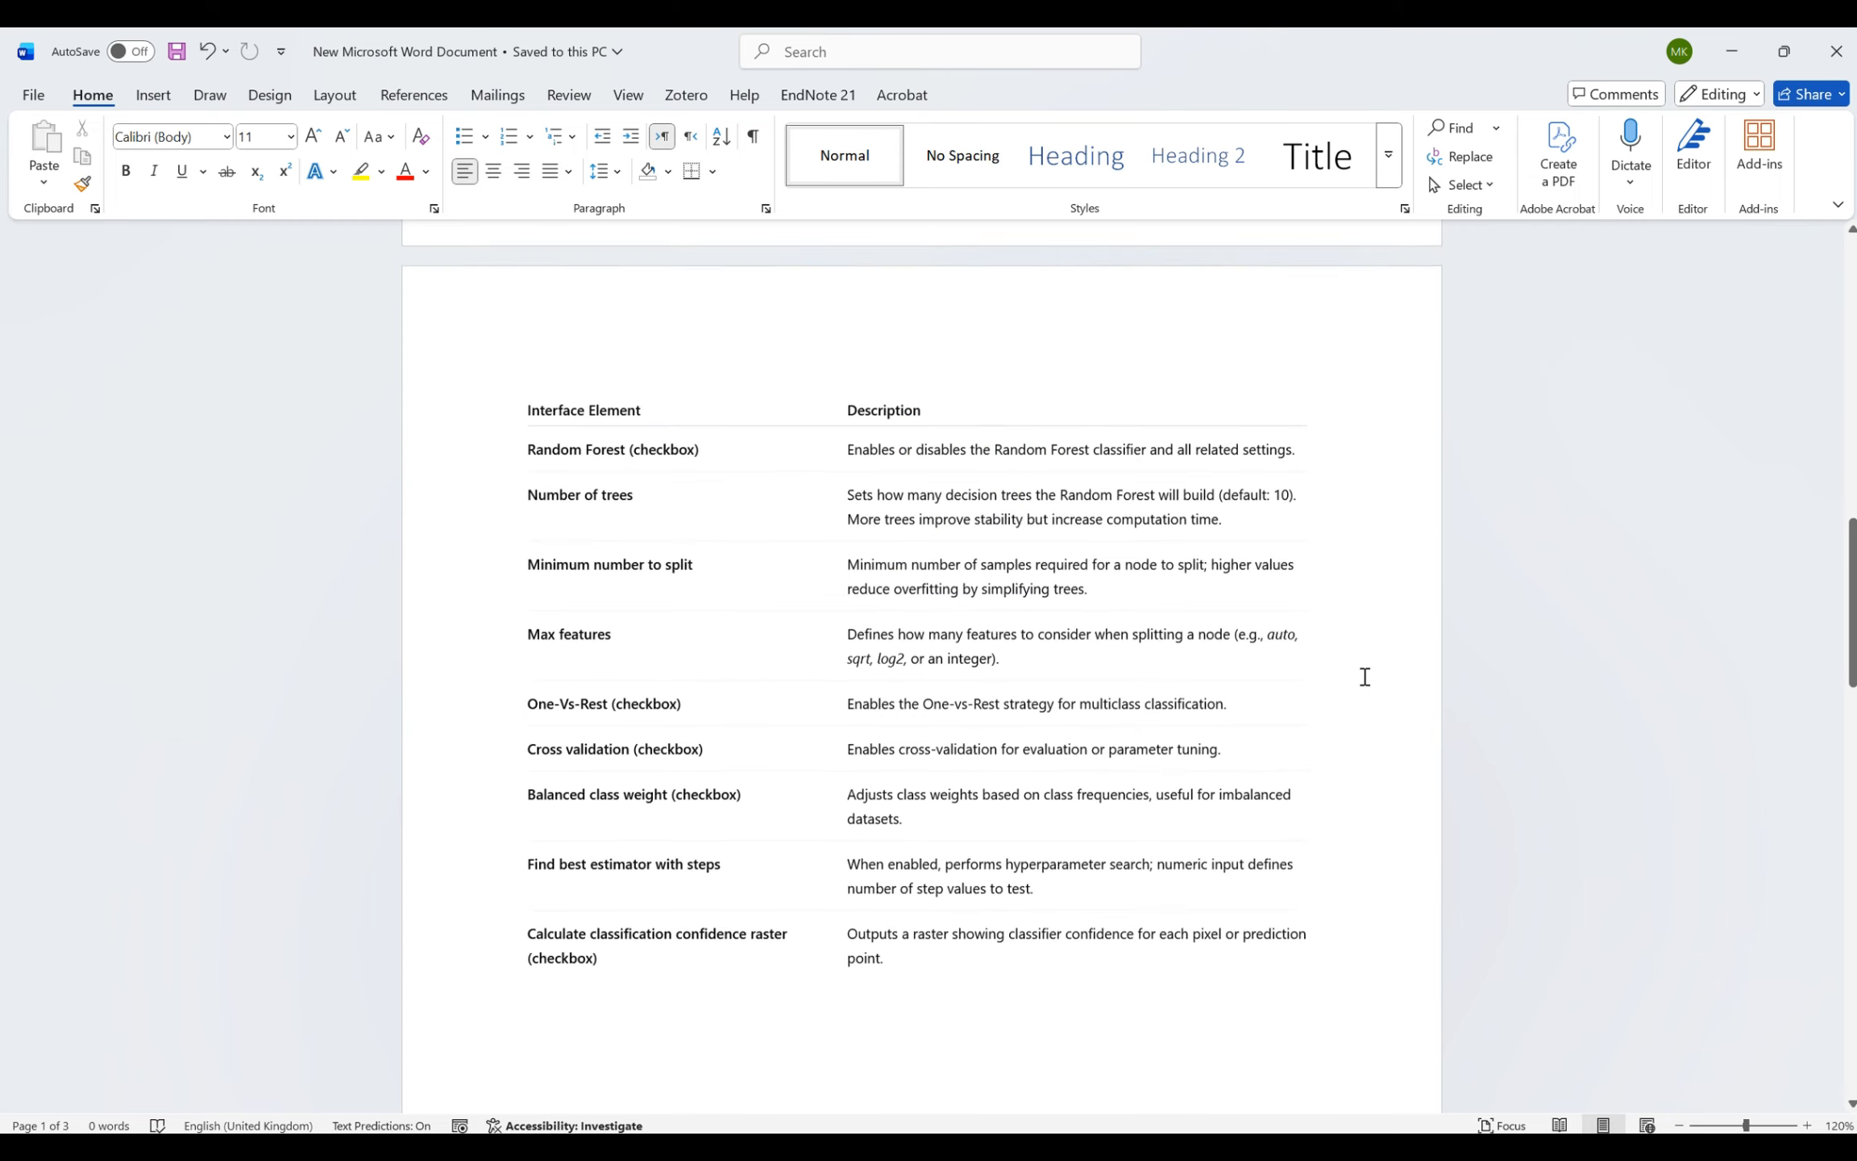
scroll(1365, 676, up, 3)
click(1784, 51)
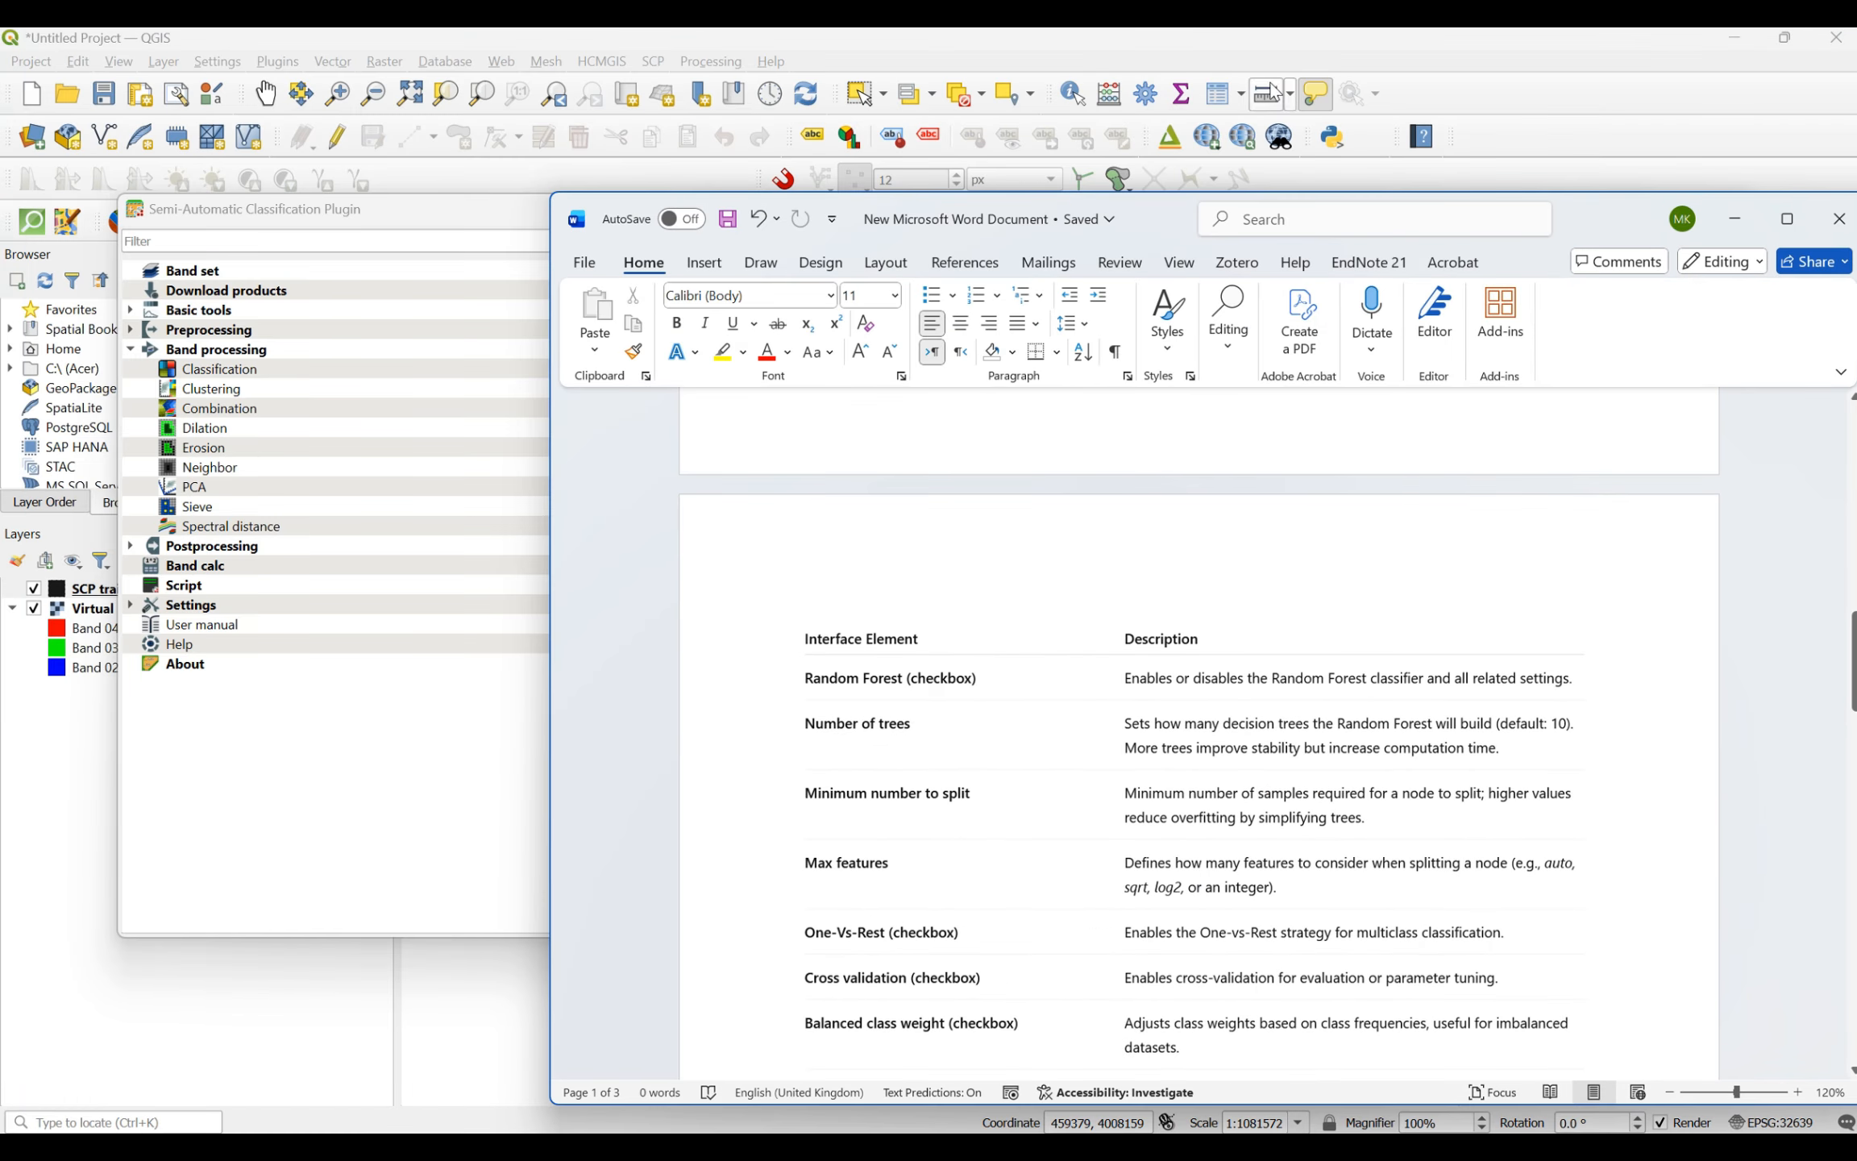
drag(1311, 204, 1837, 161)
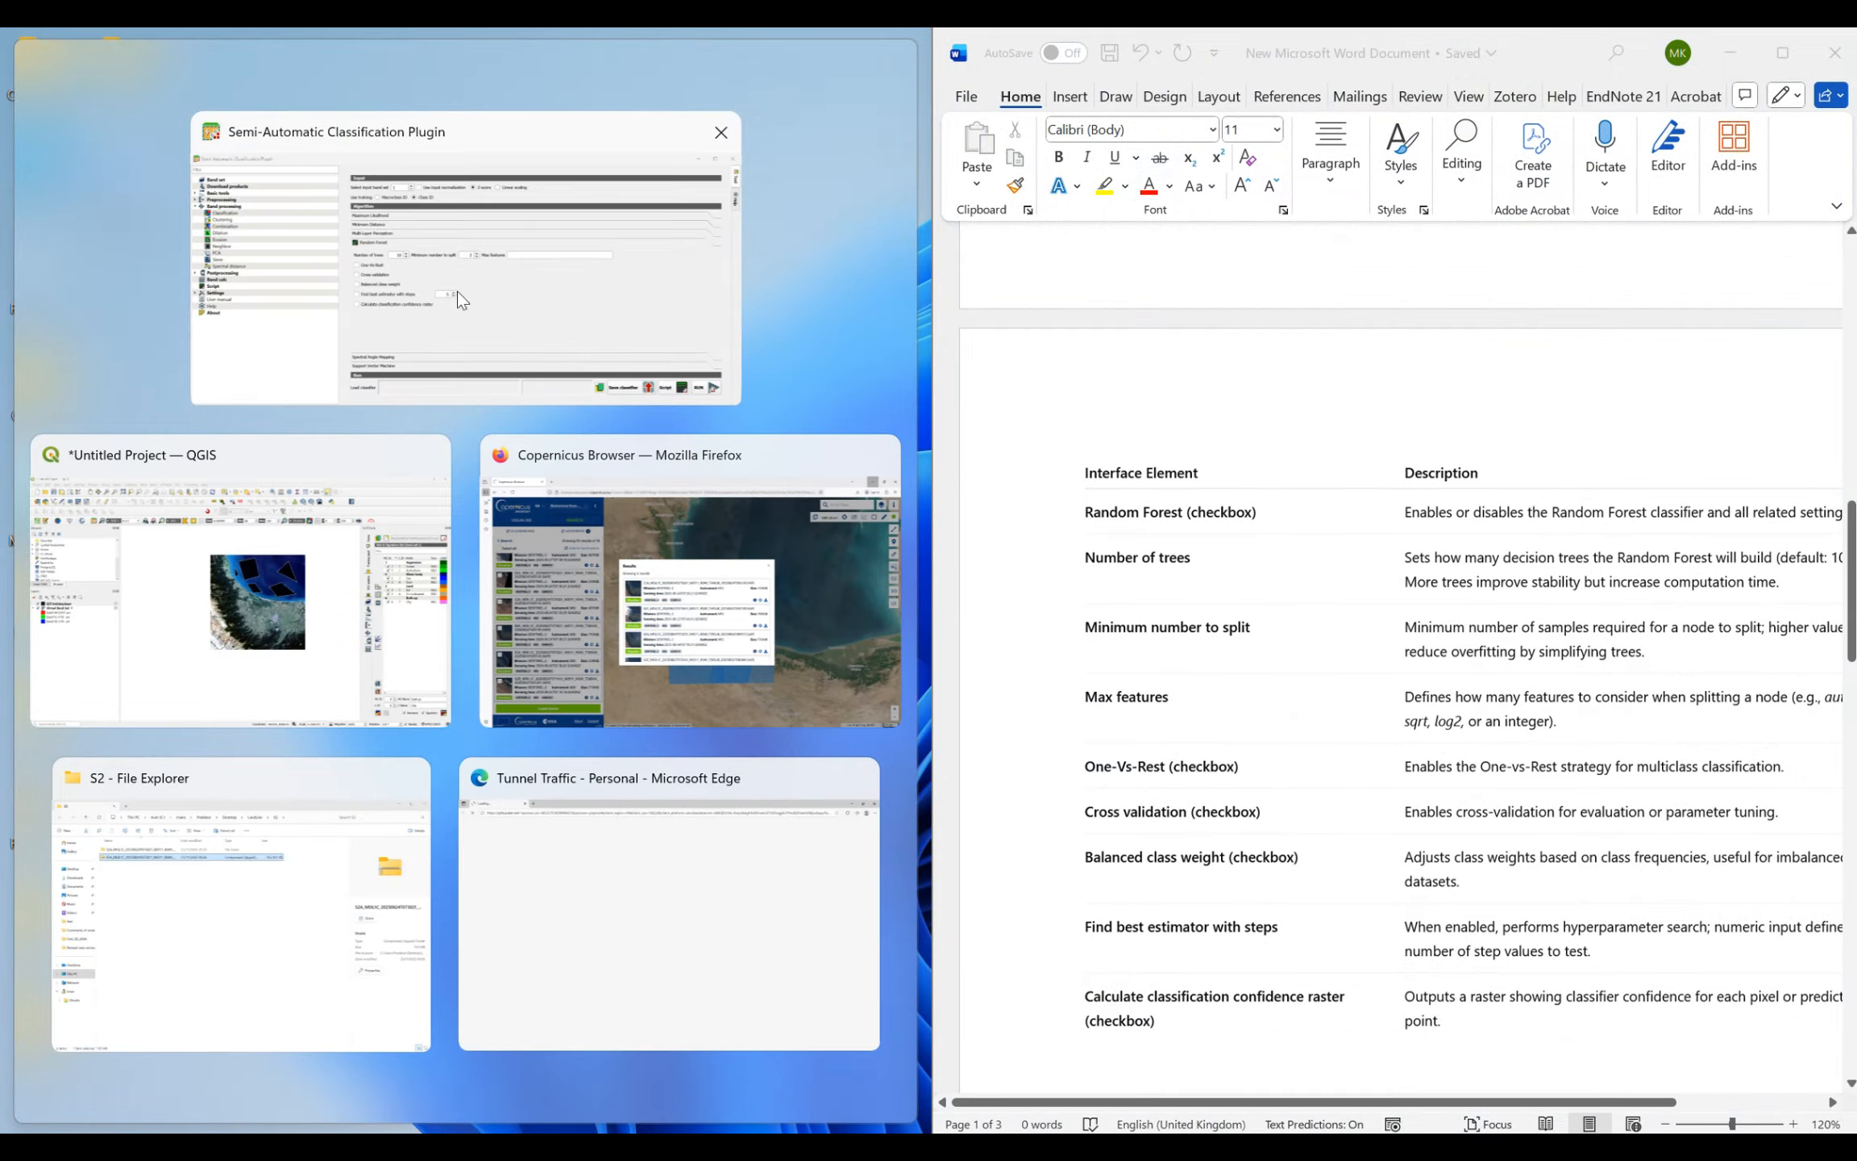
click(455, 292)
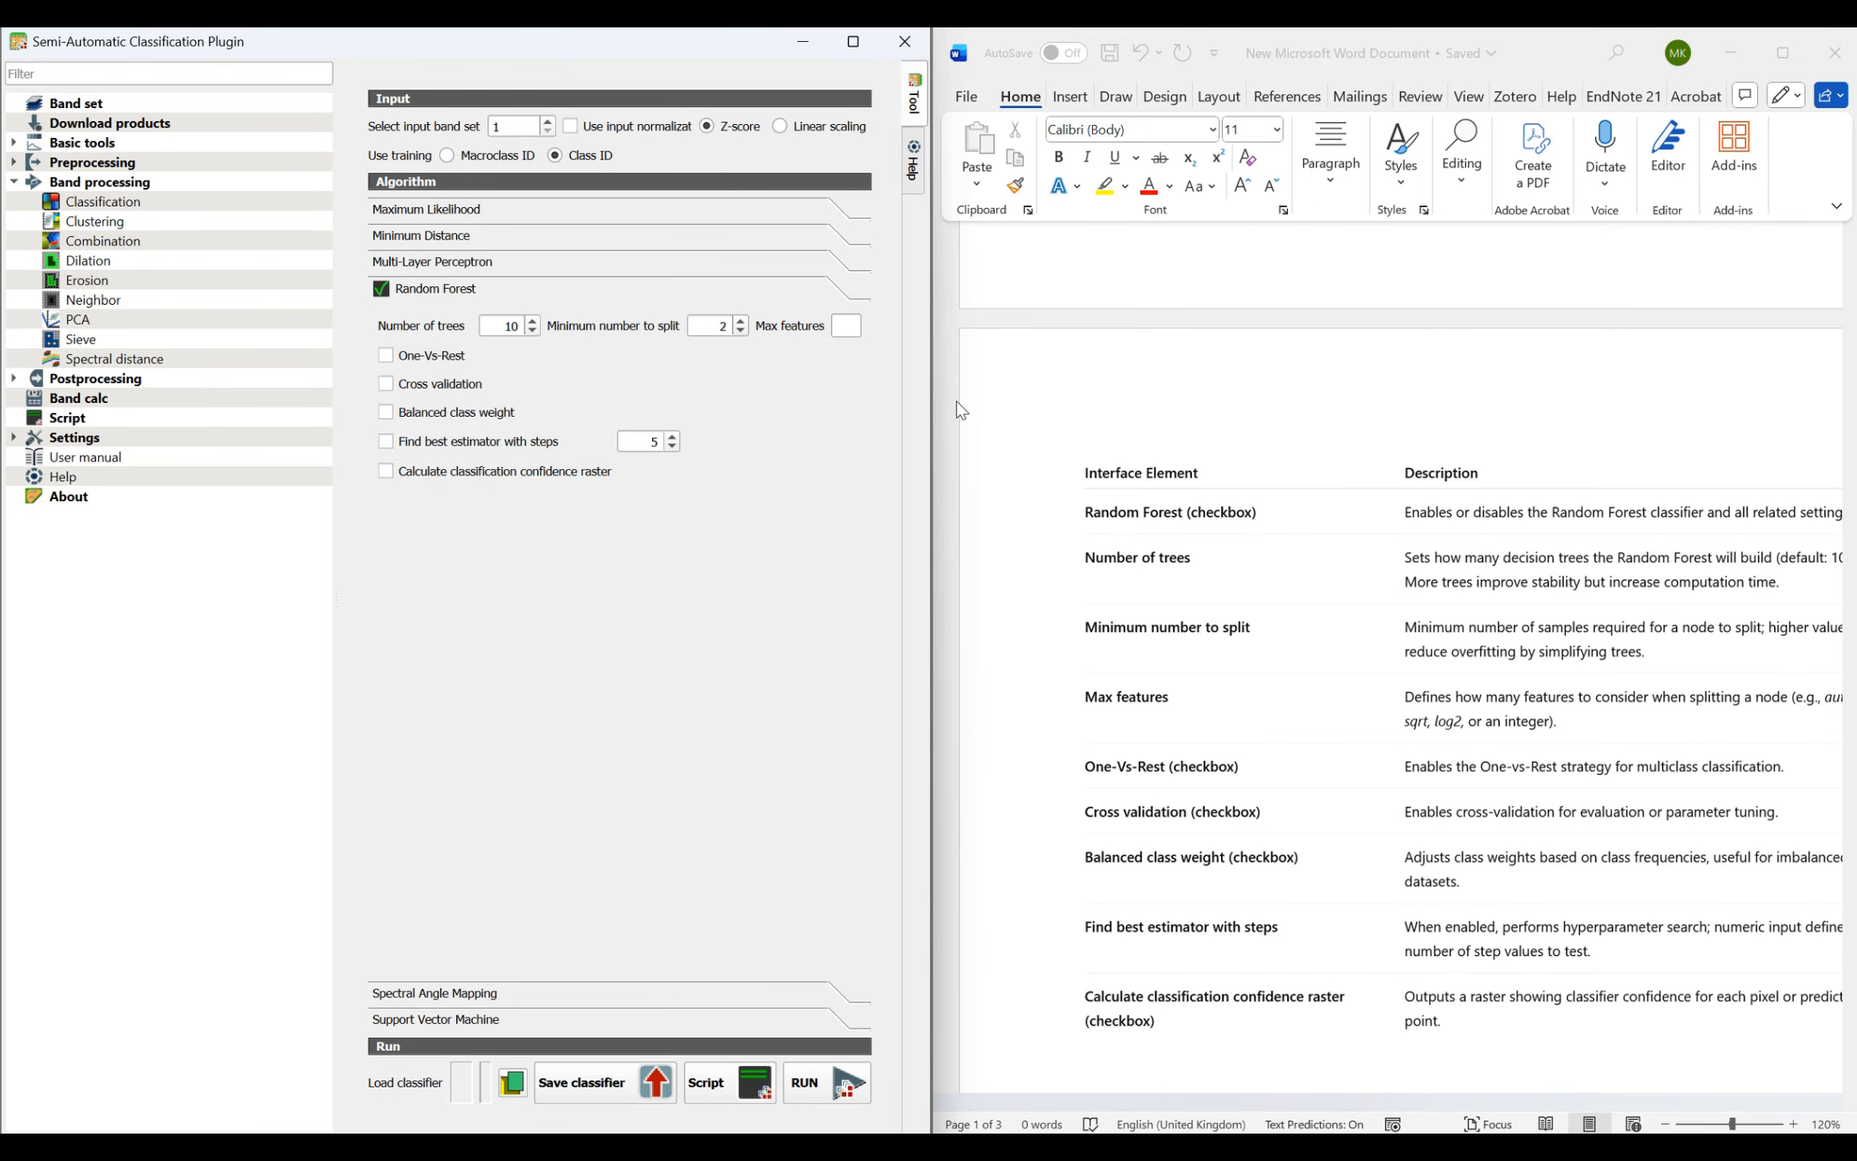
- Arrange the Word window to read its table of Random Forest parameter descriptions beside the classification settings, and minimize it when finished
click(1782, 53)
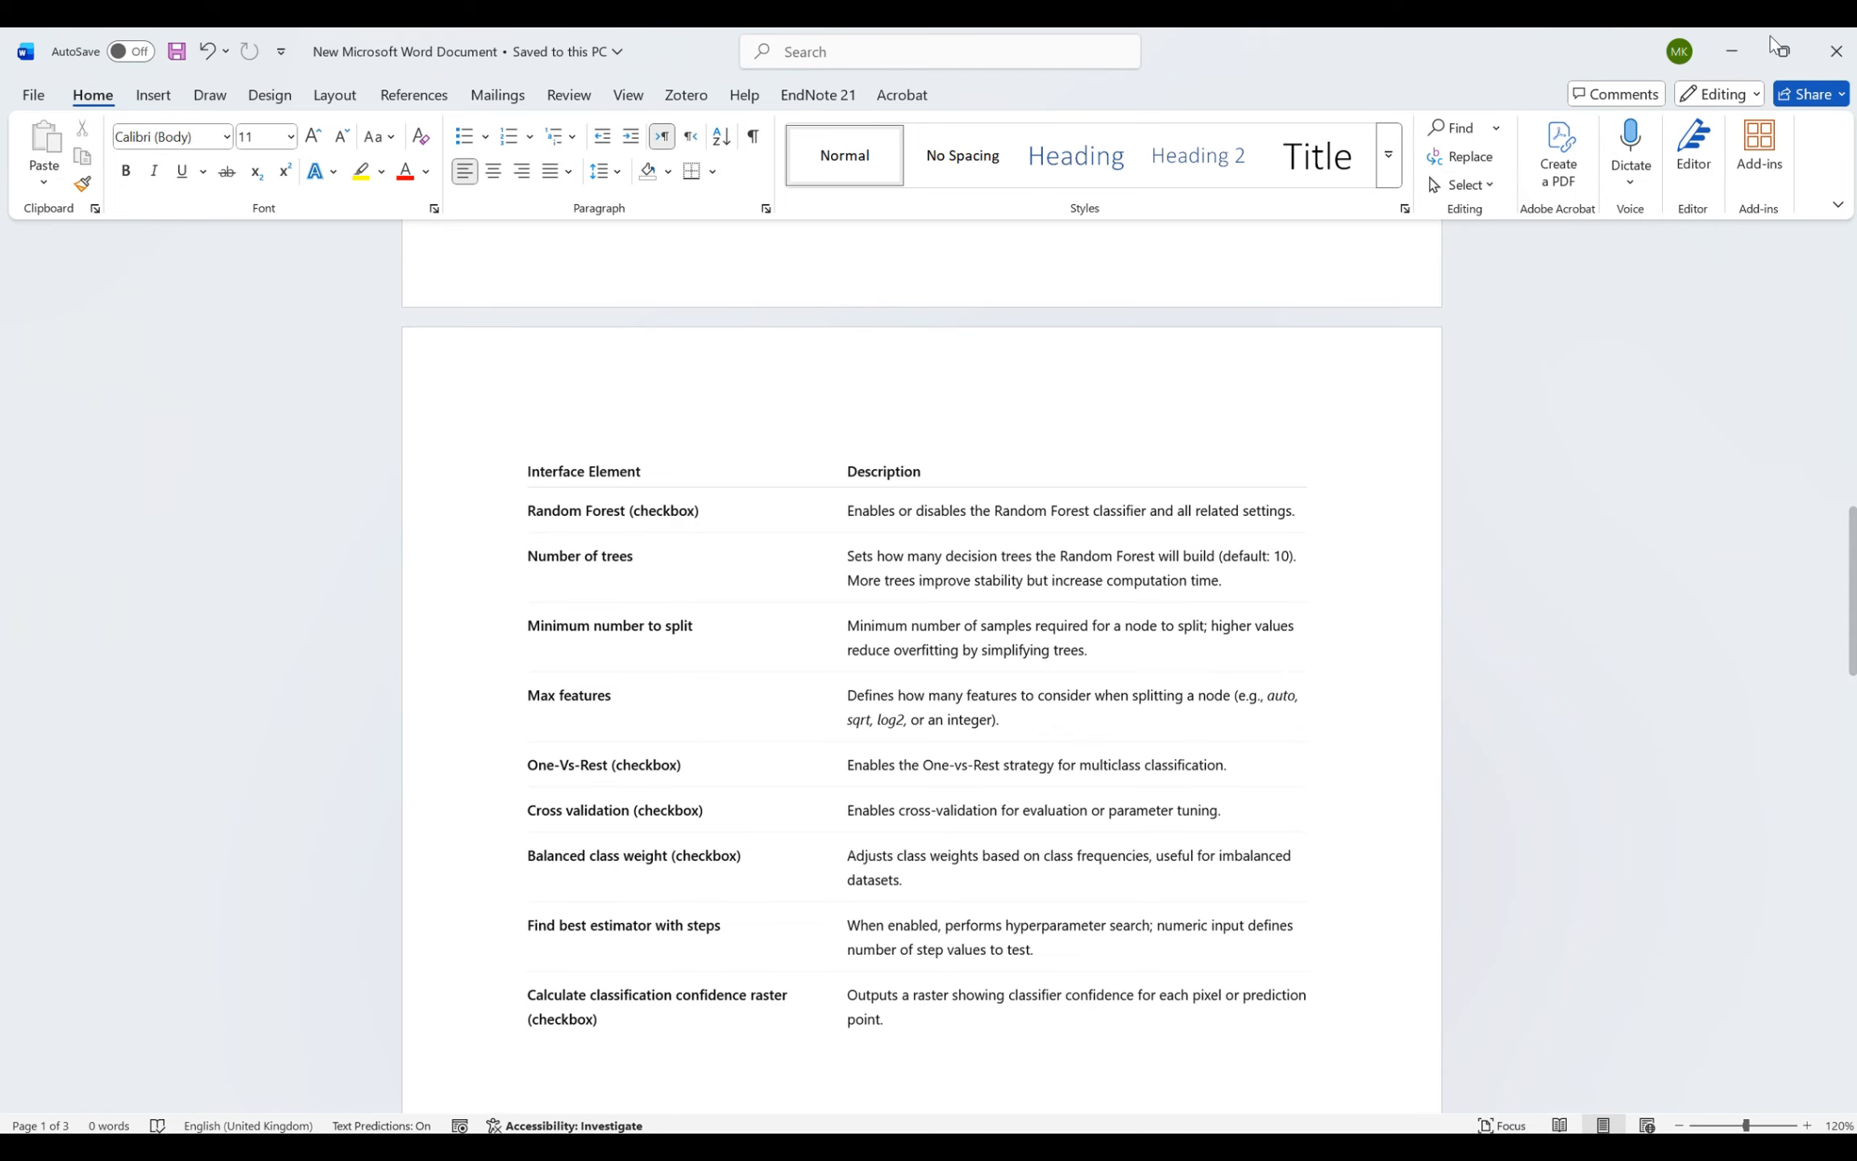
click(1792, 50)
drag(1372, 214, 1584, 89)
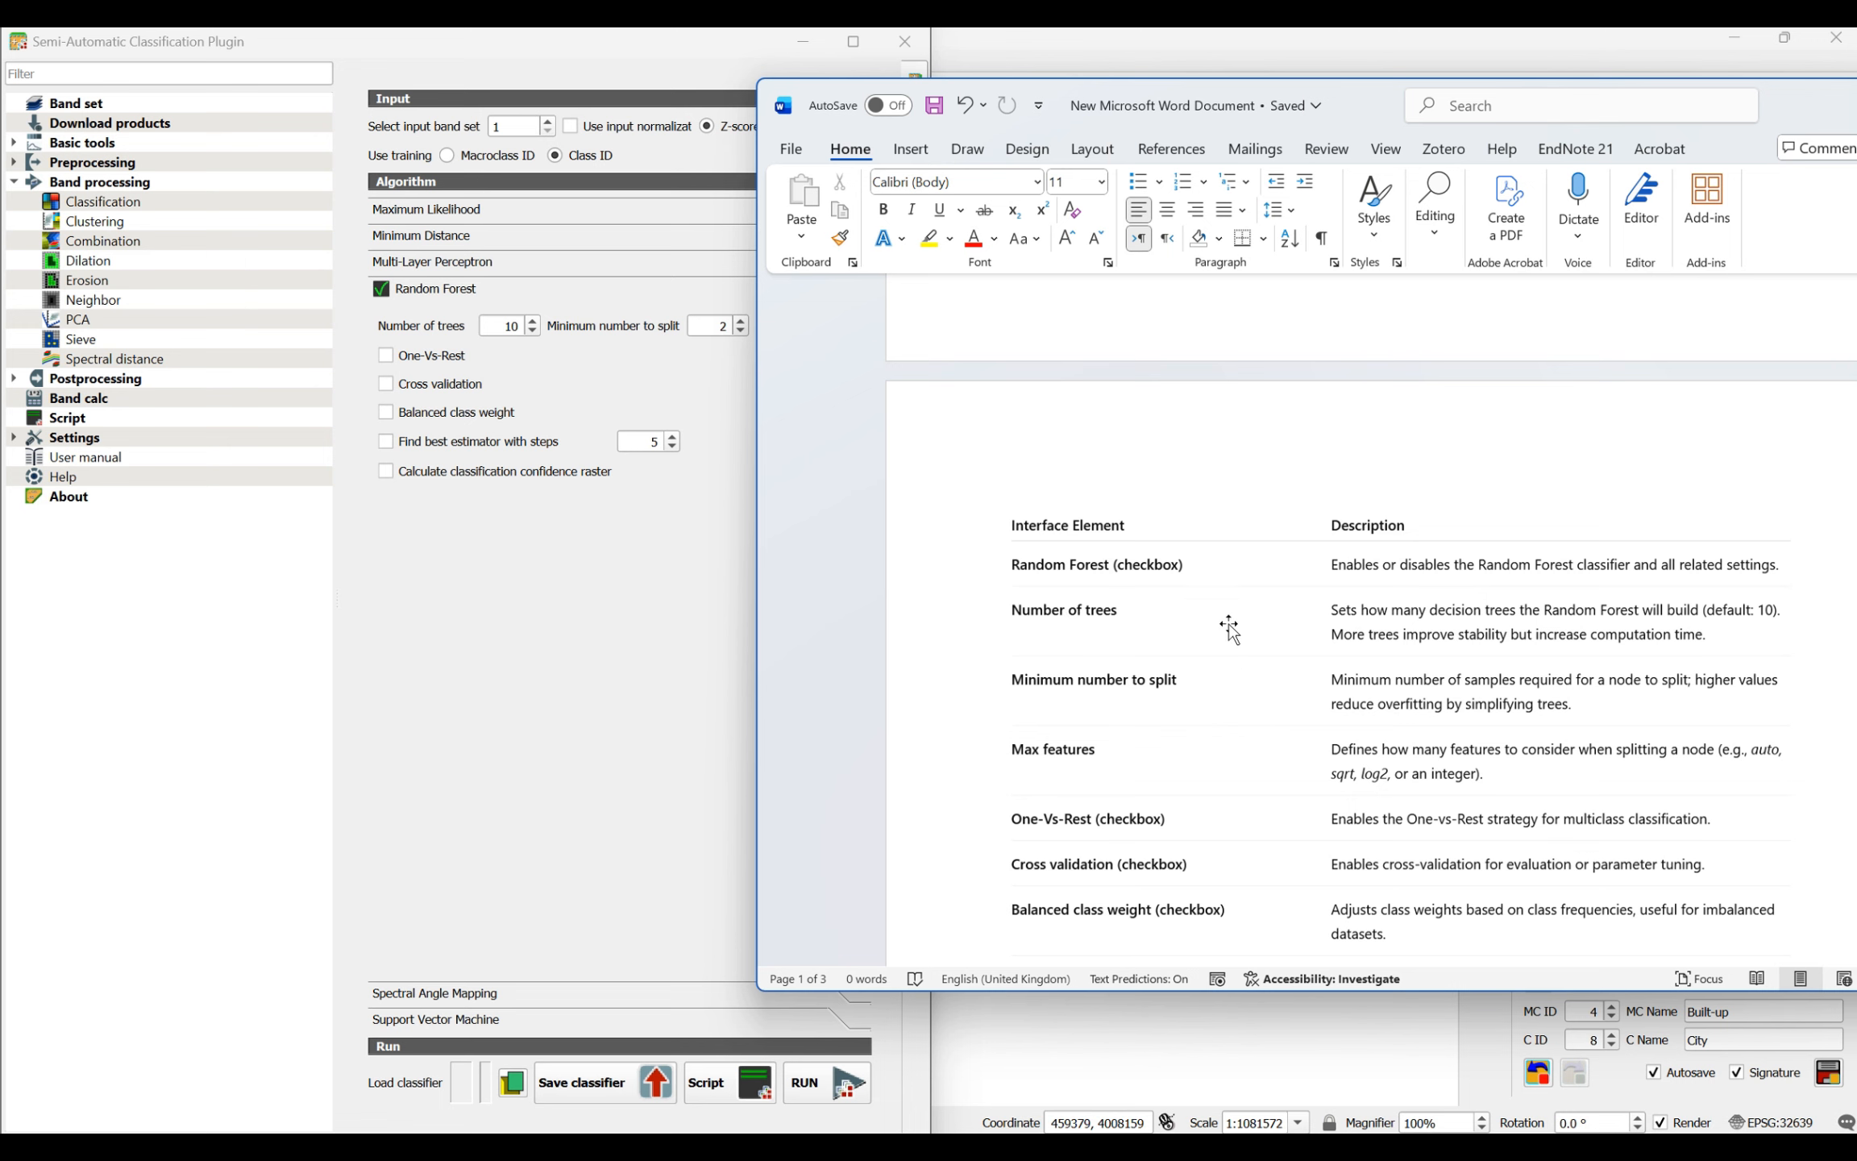
scroll(1257, 621, down, 1)
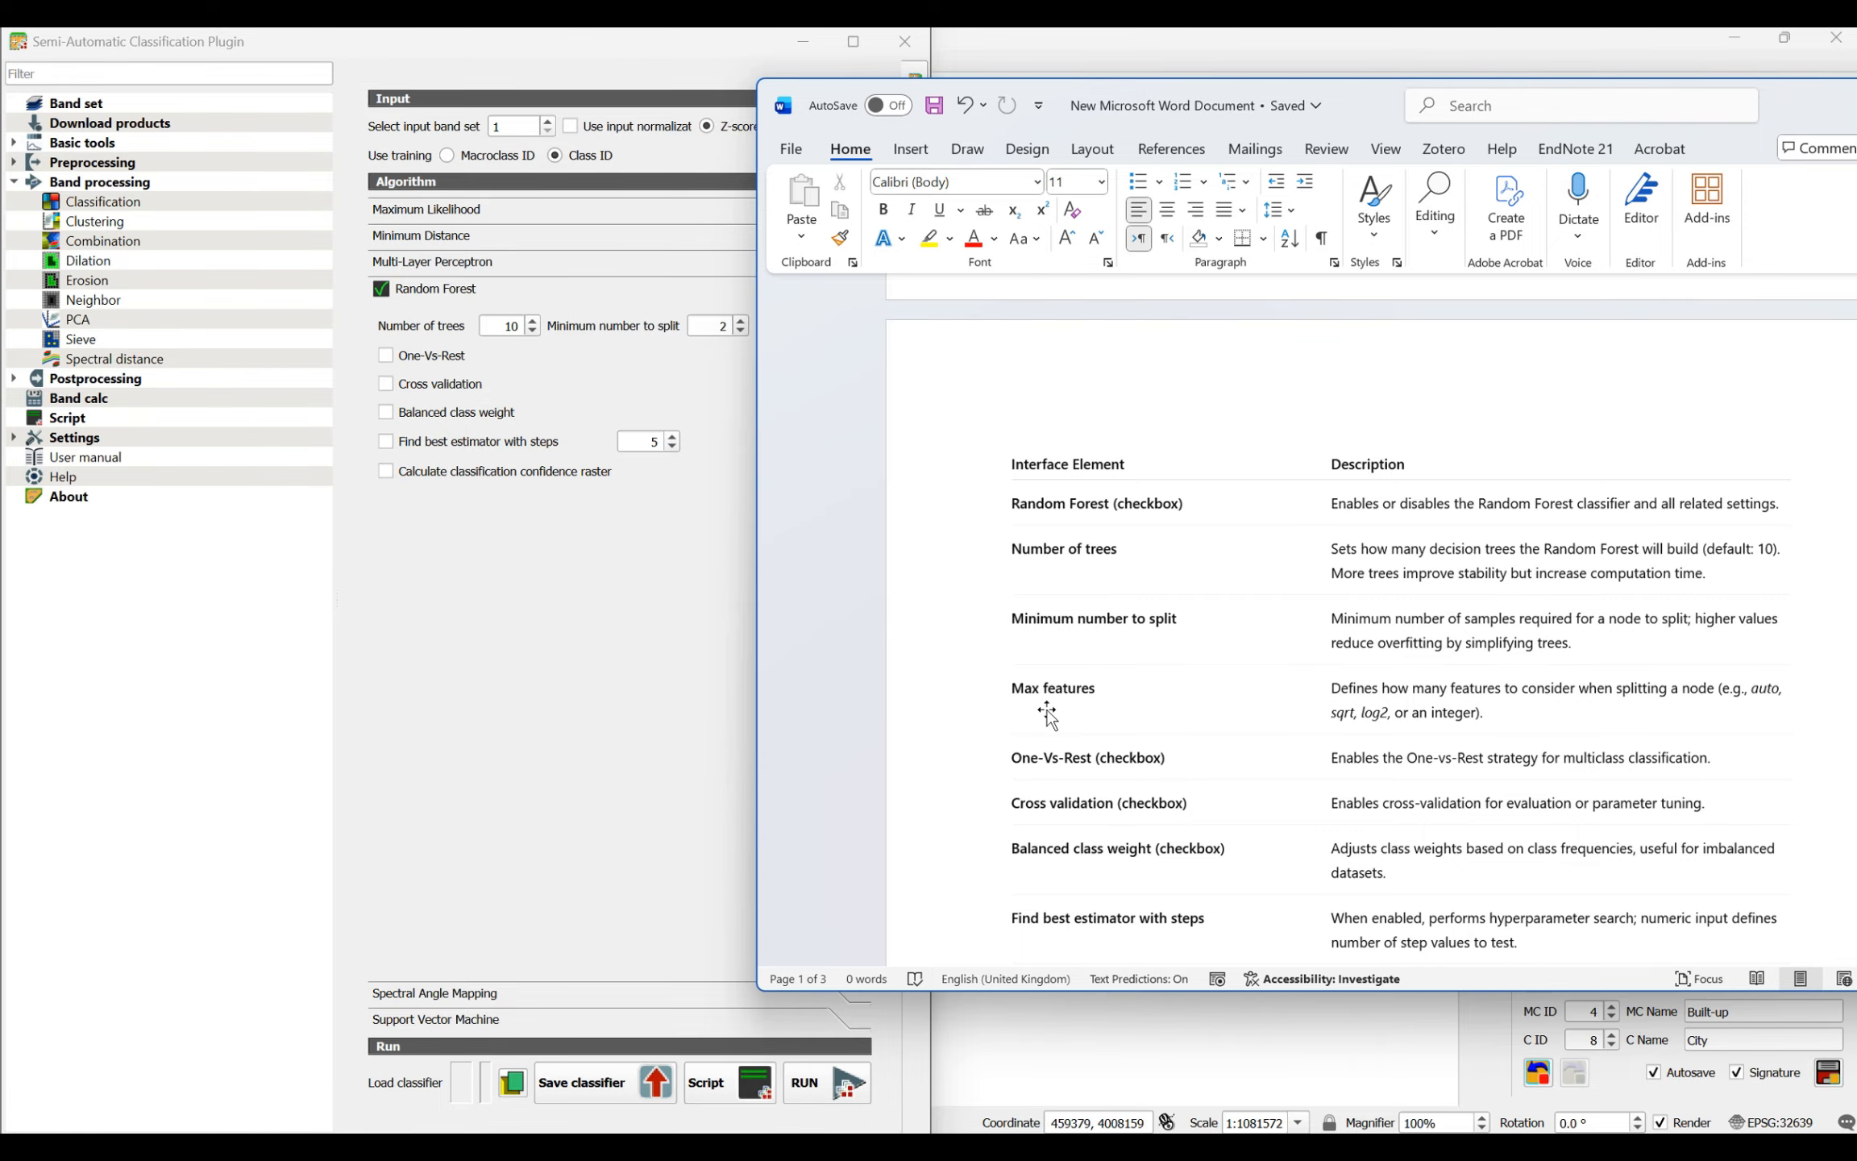
drag(1805, 97, 1738, 113)
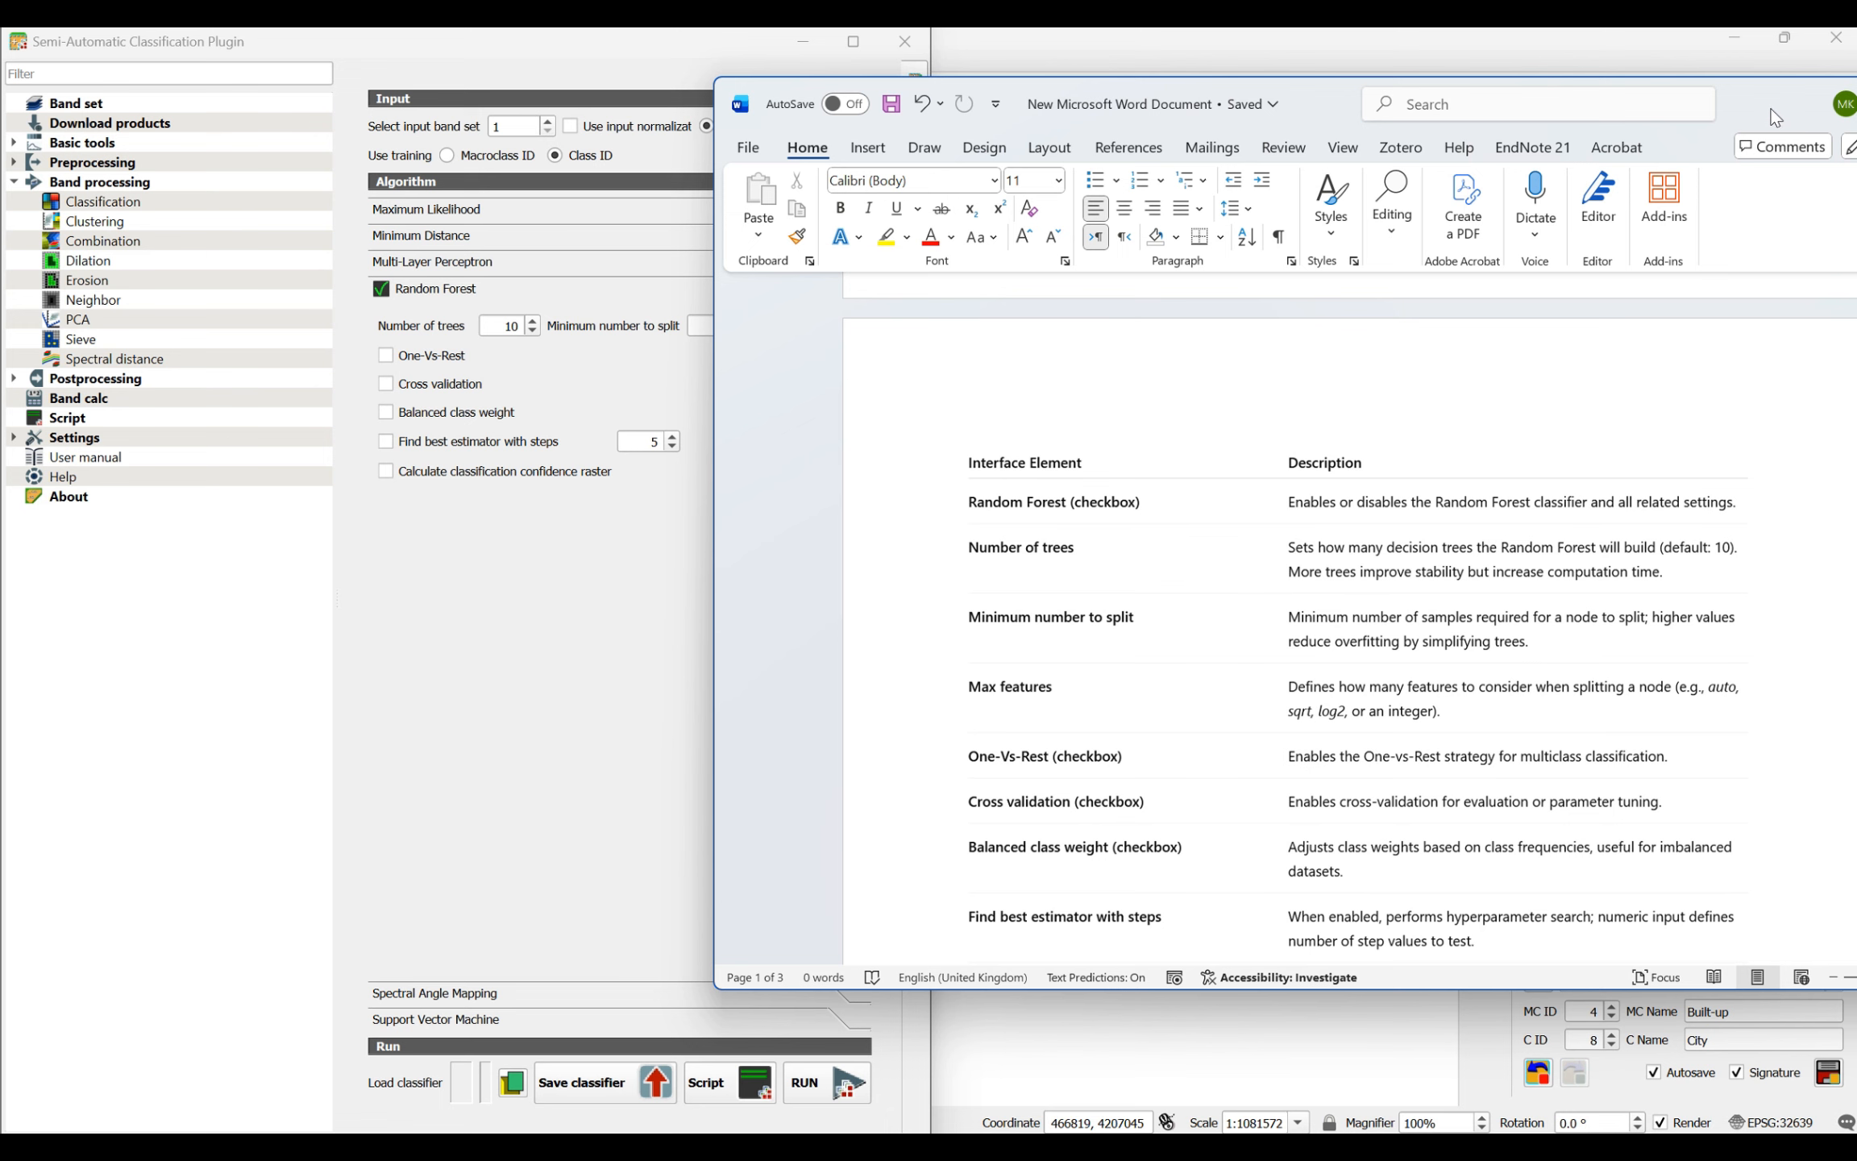
drag(1788, 120, 1856, 32)
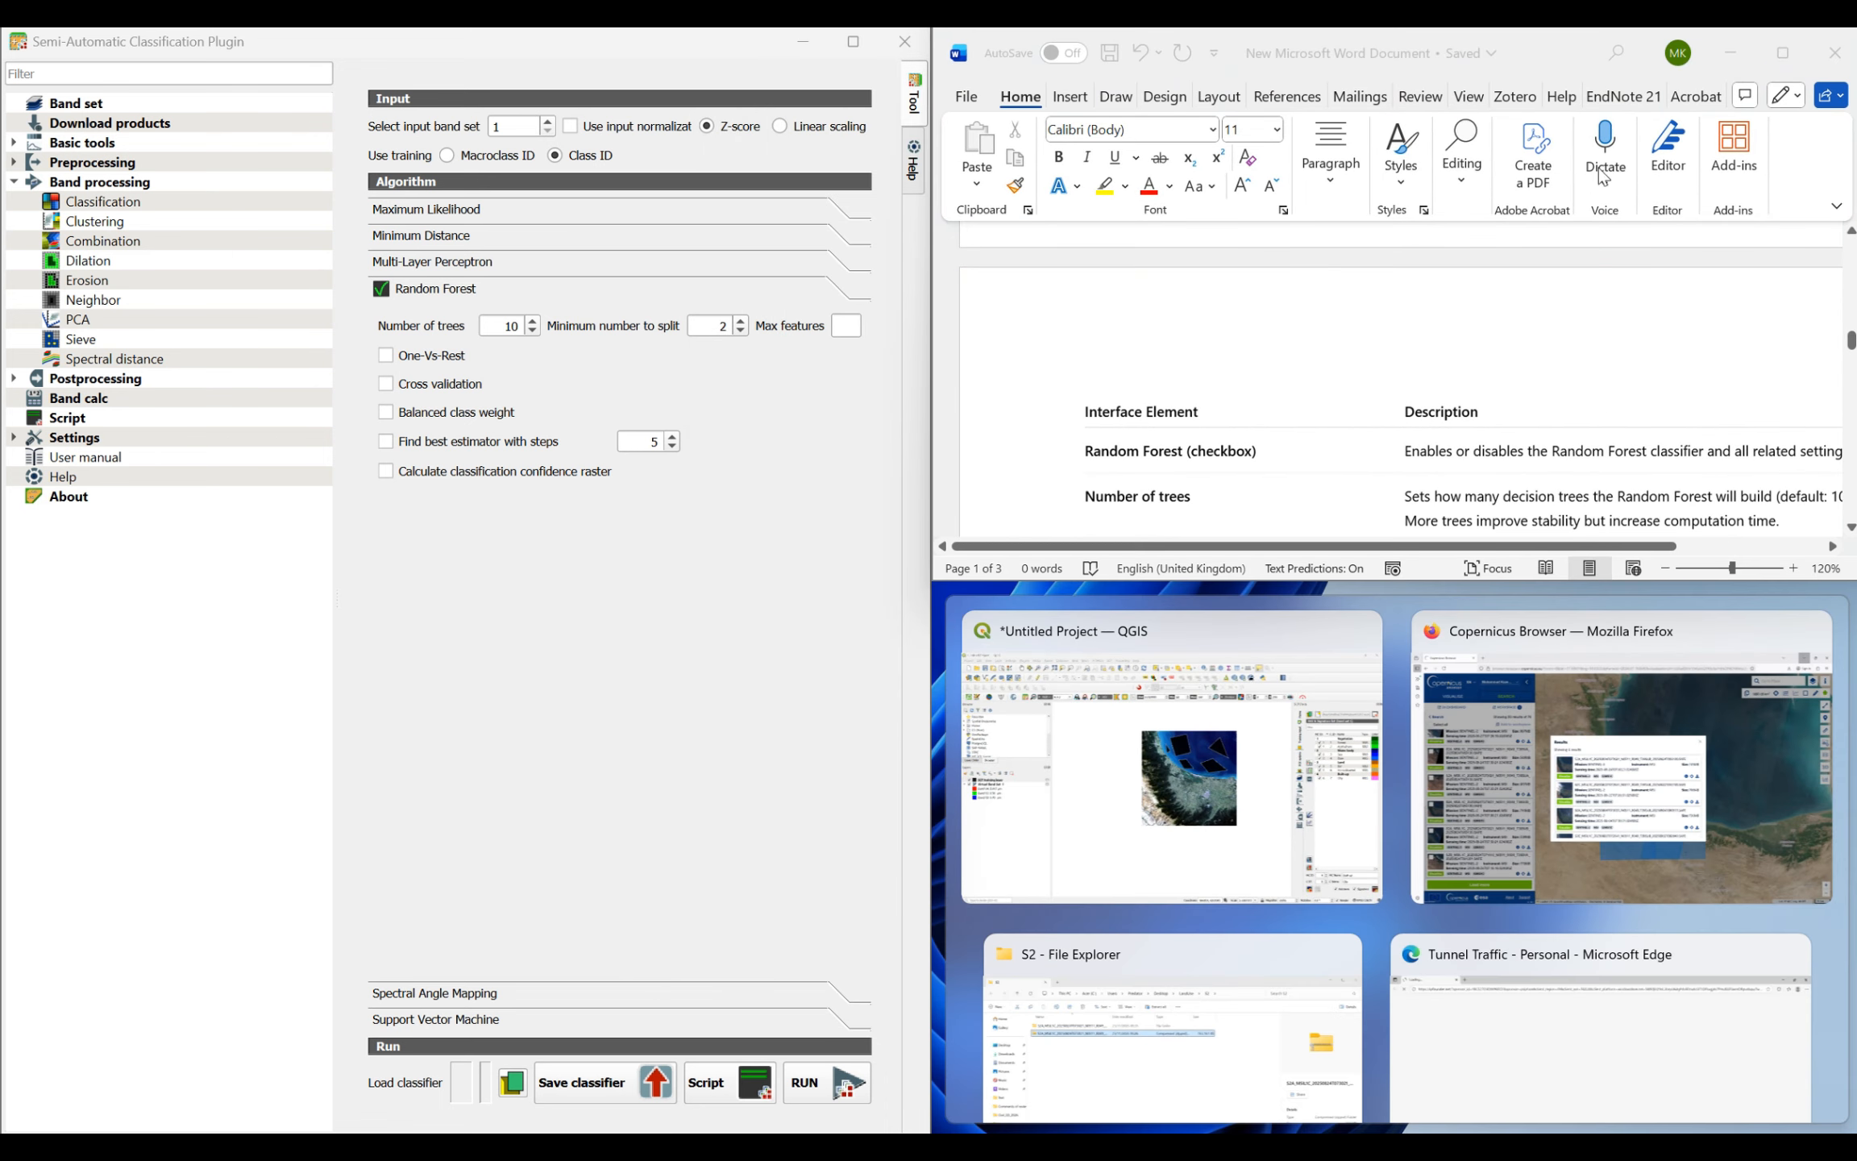
click(1572, 50)
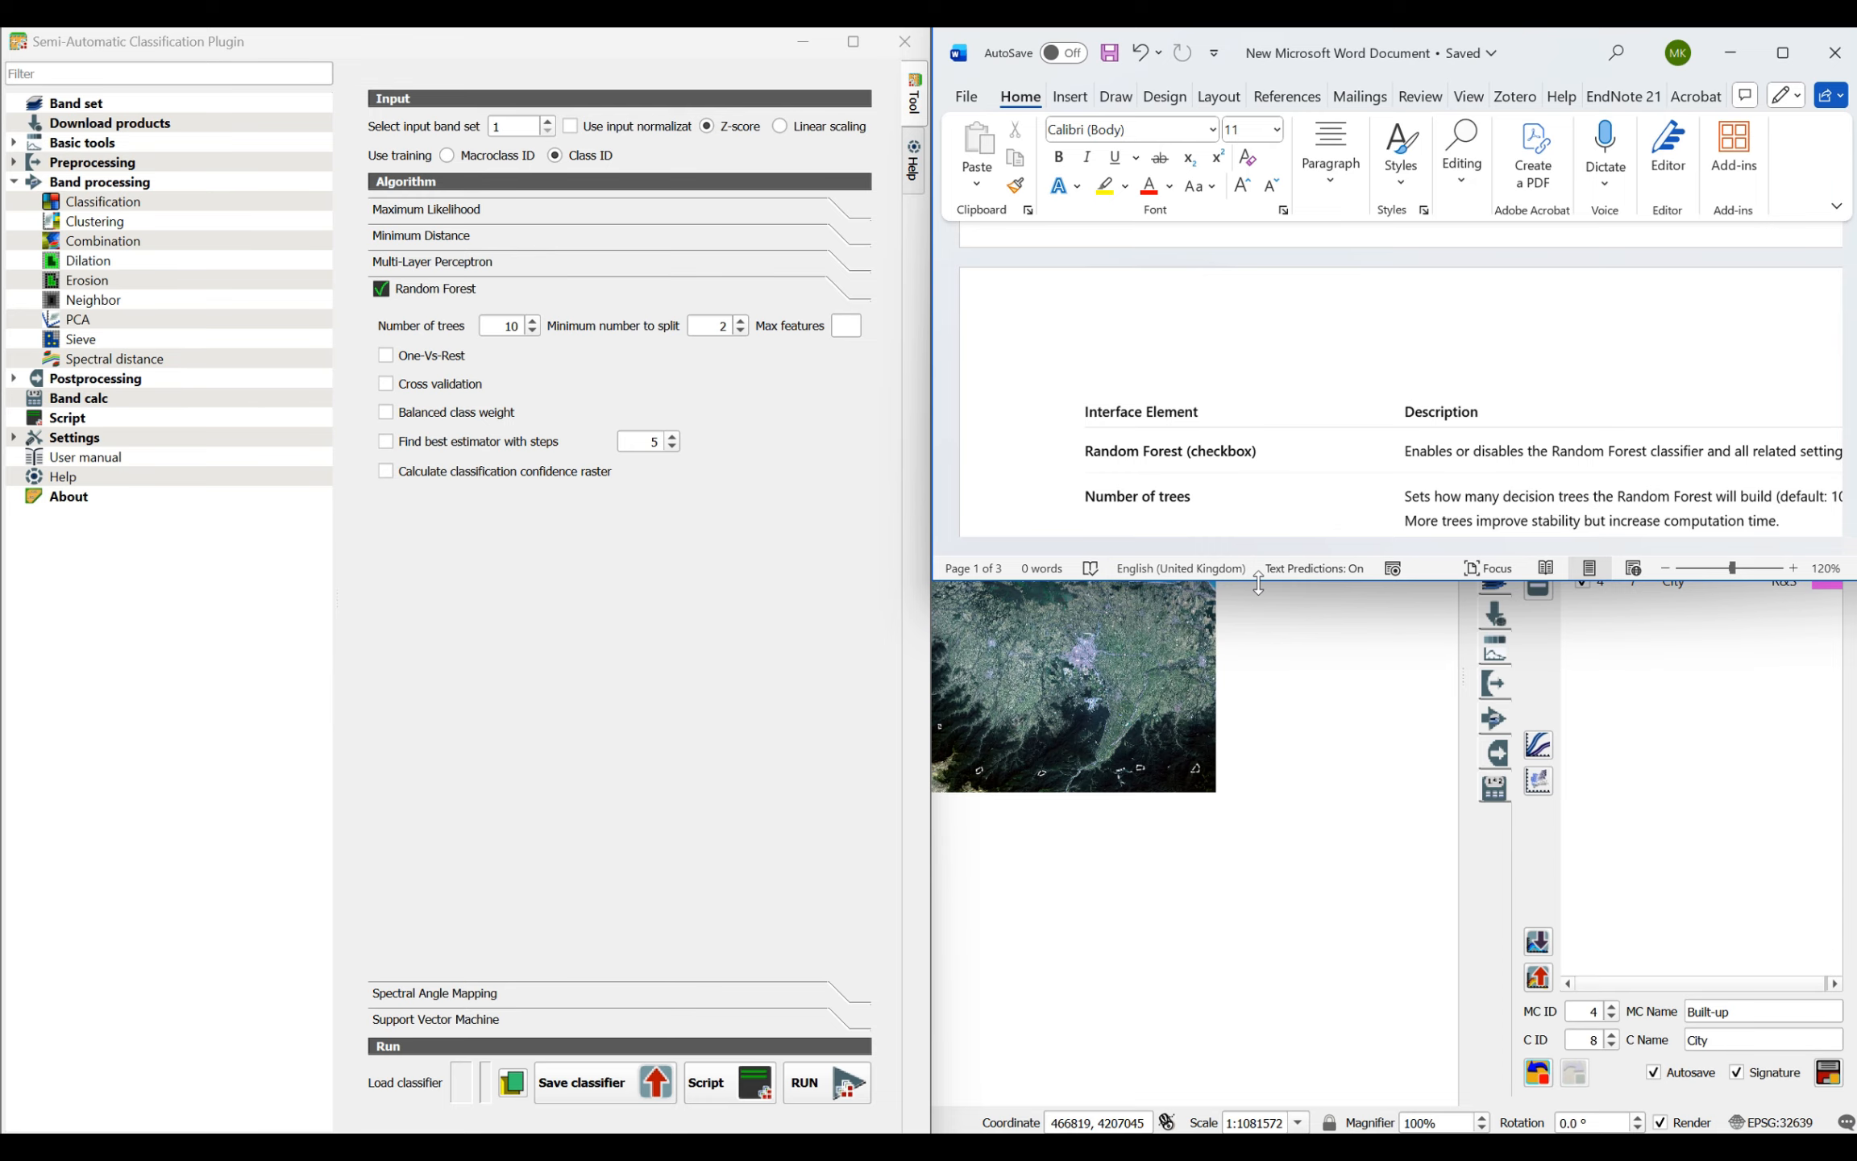
drag(1258, 582, 1233, 1100)
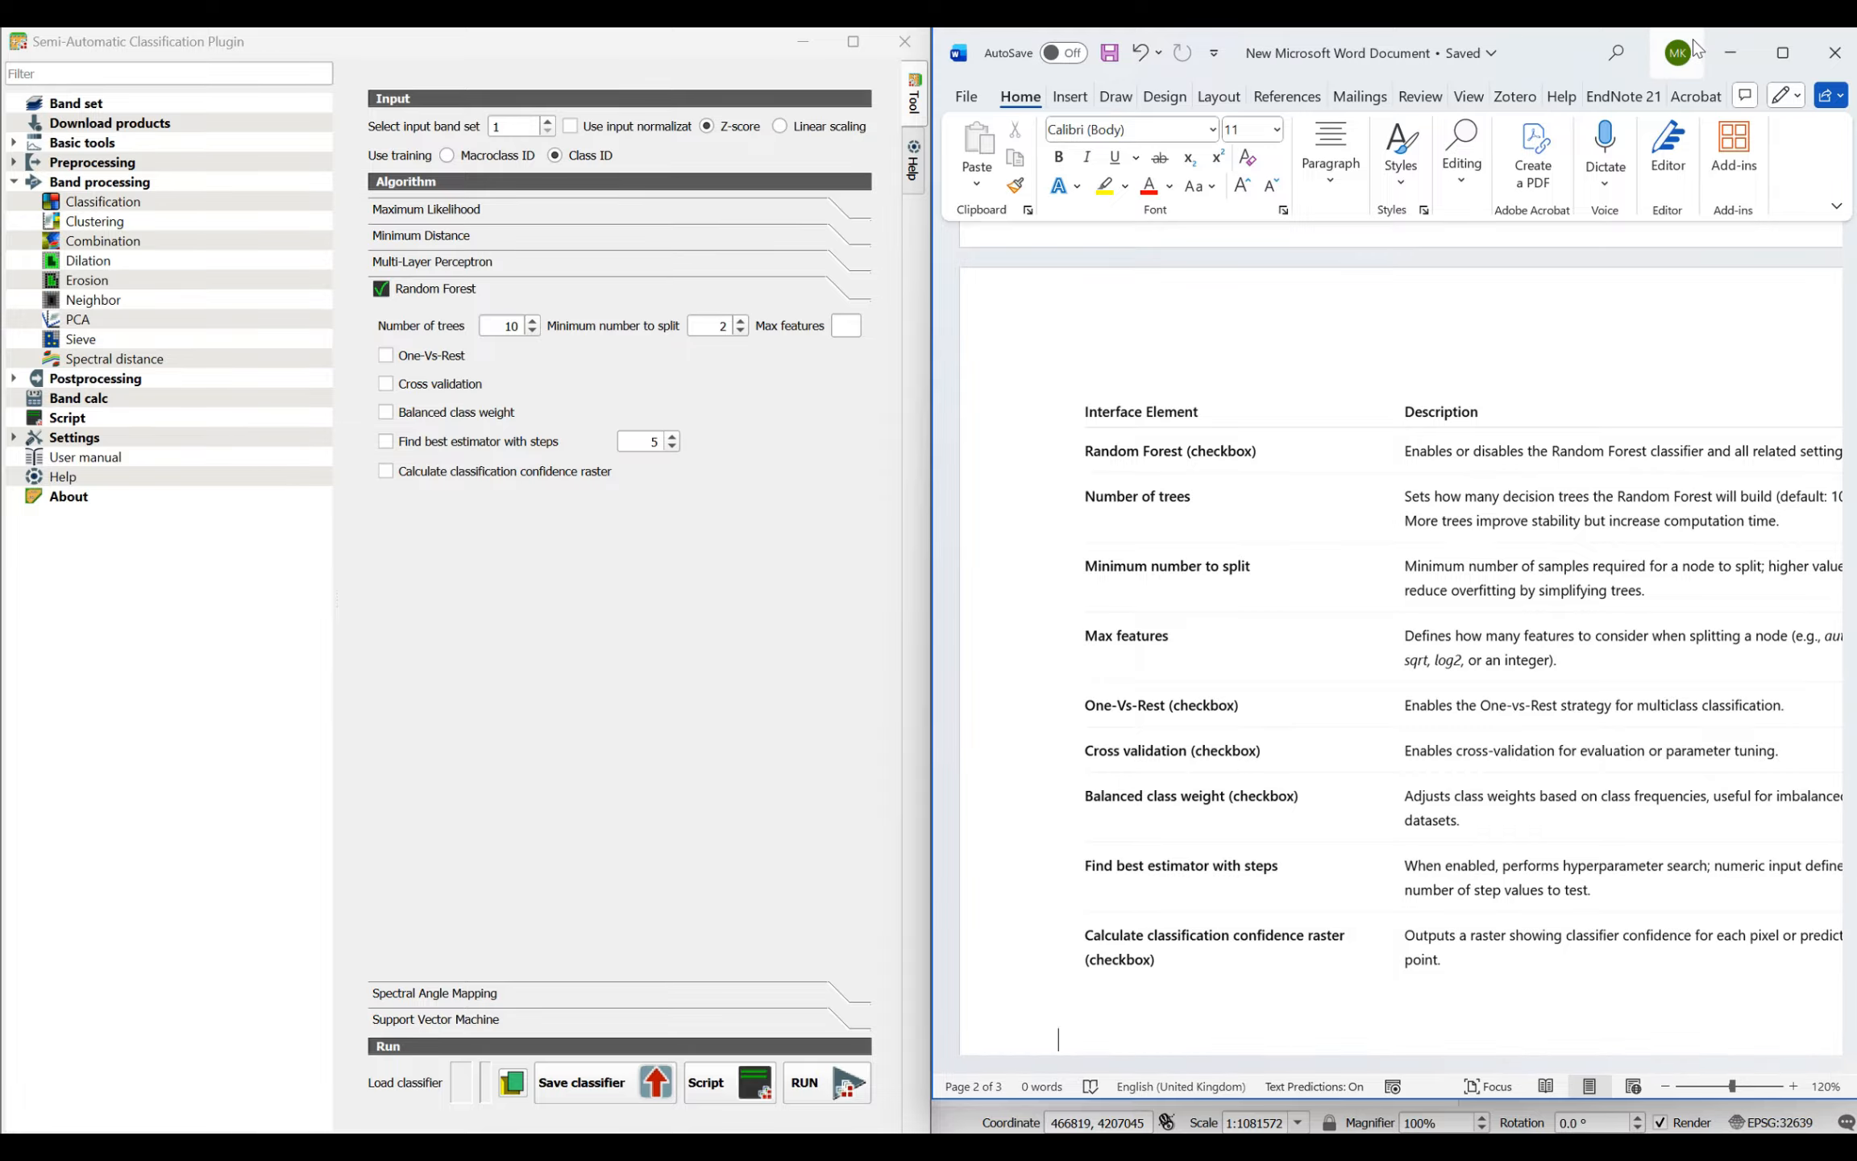
click(1729, 51)
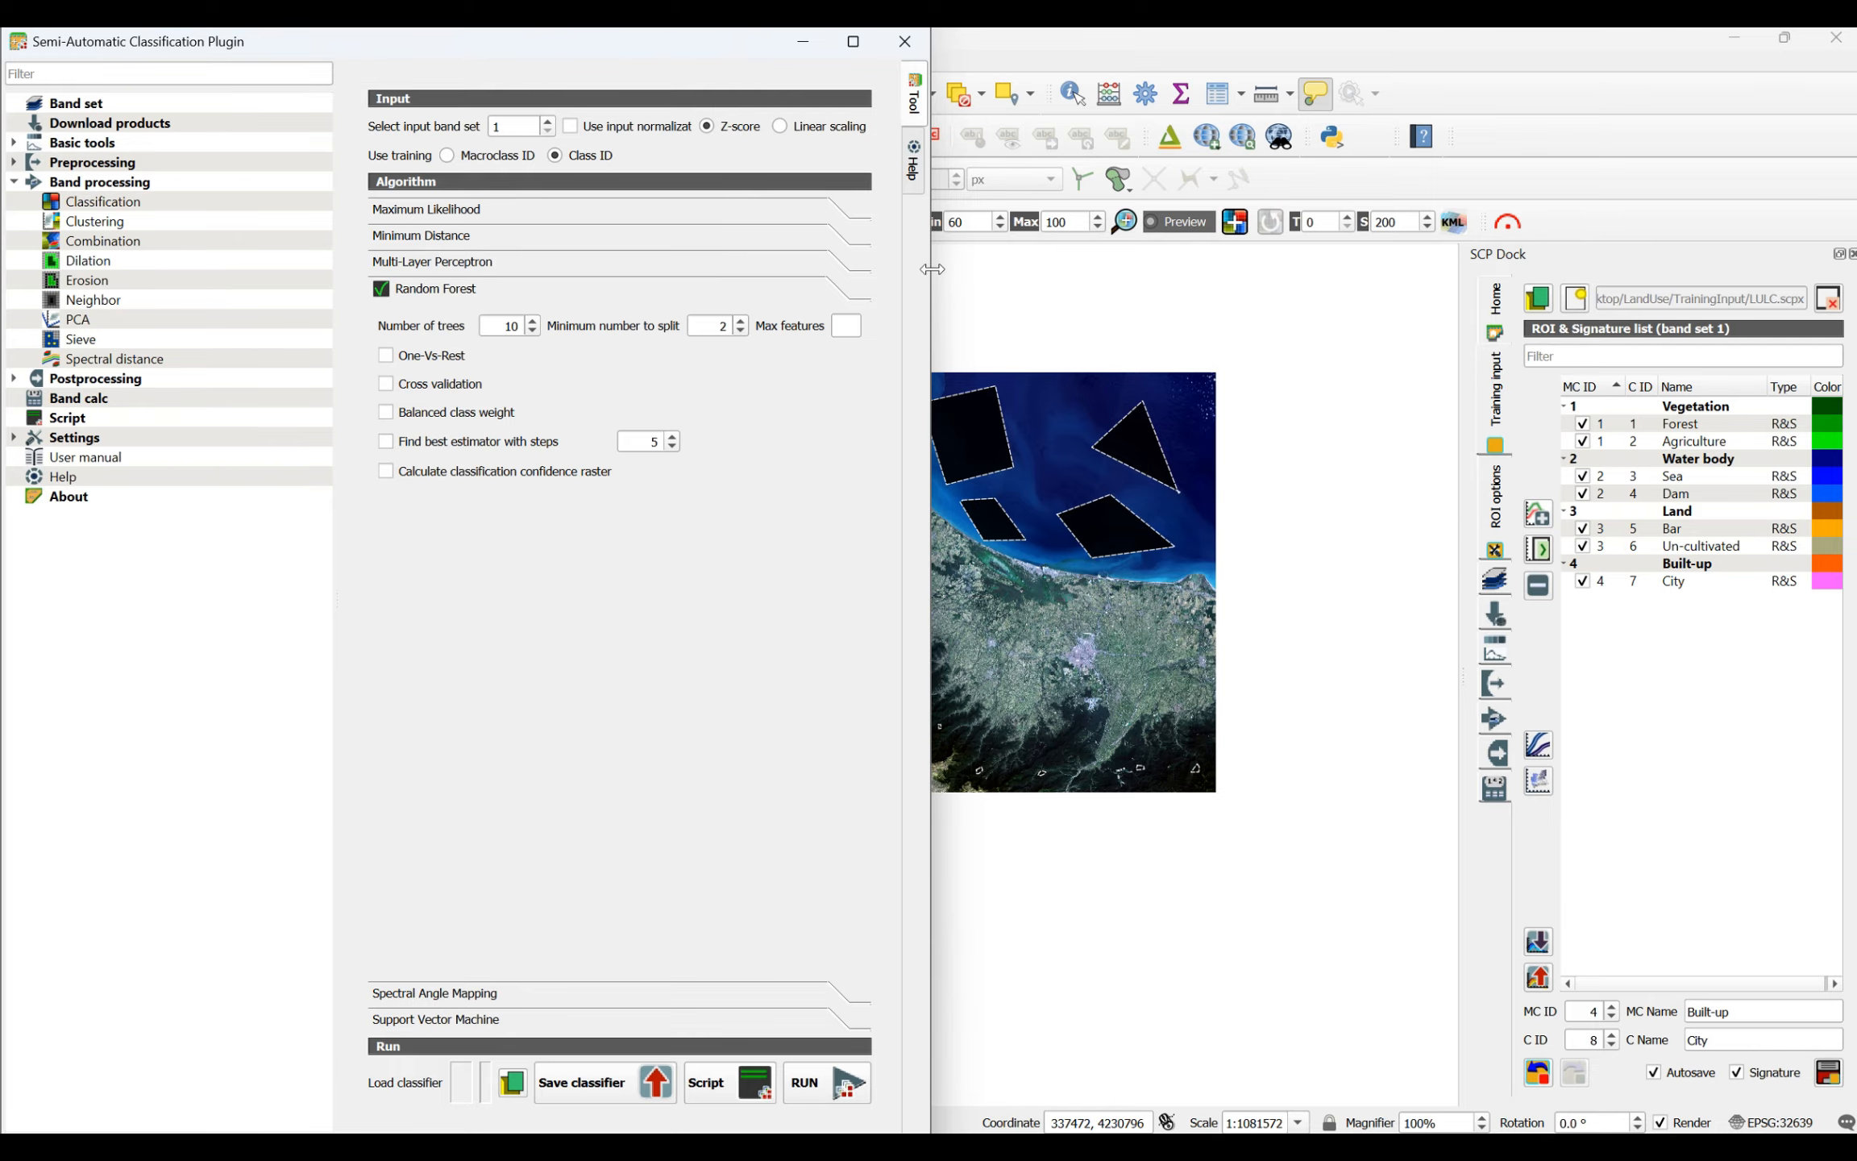
- Widen the plugin window and read the Random Forest section of its built-in classification help
drag(933, 276, 1313, 241)
click(1296, 166)
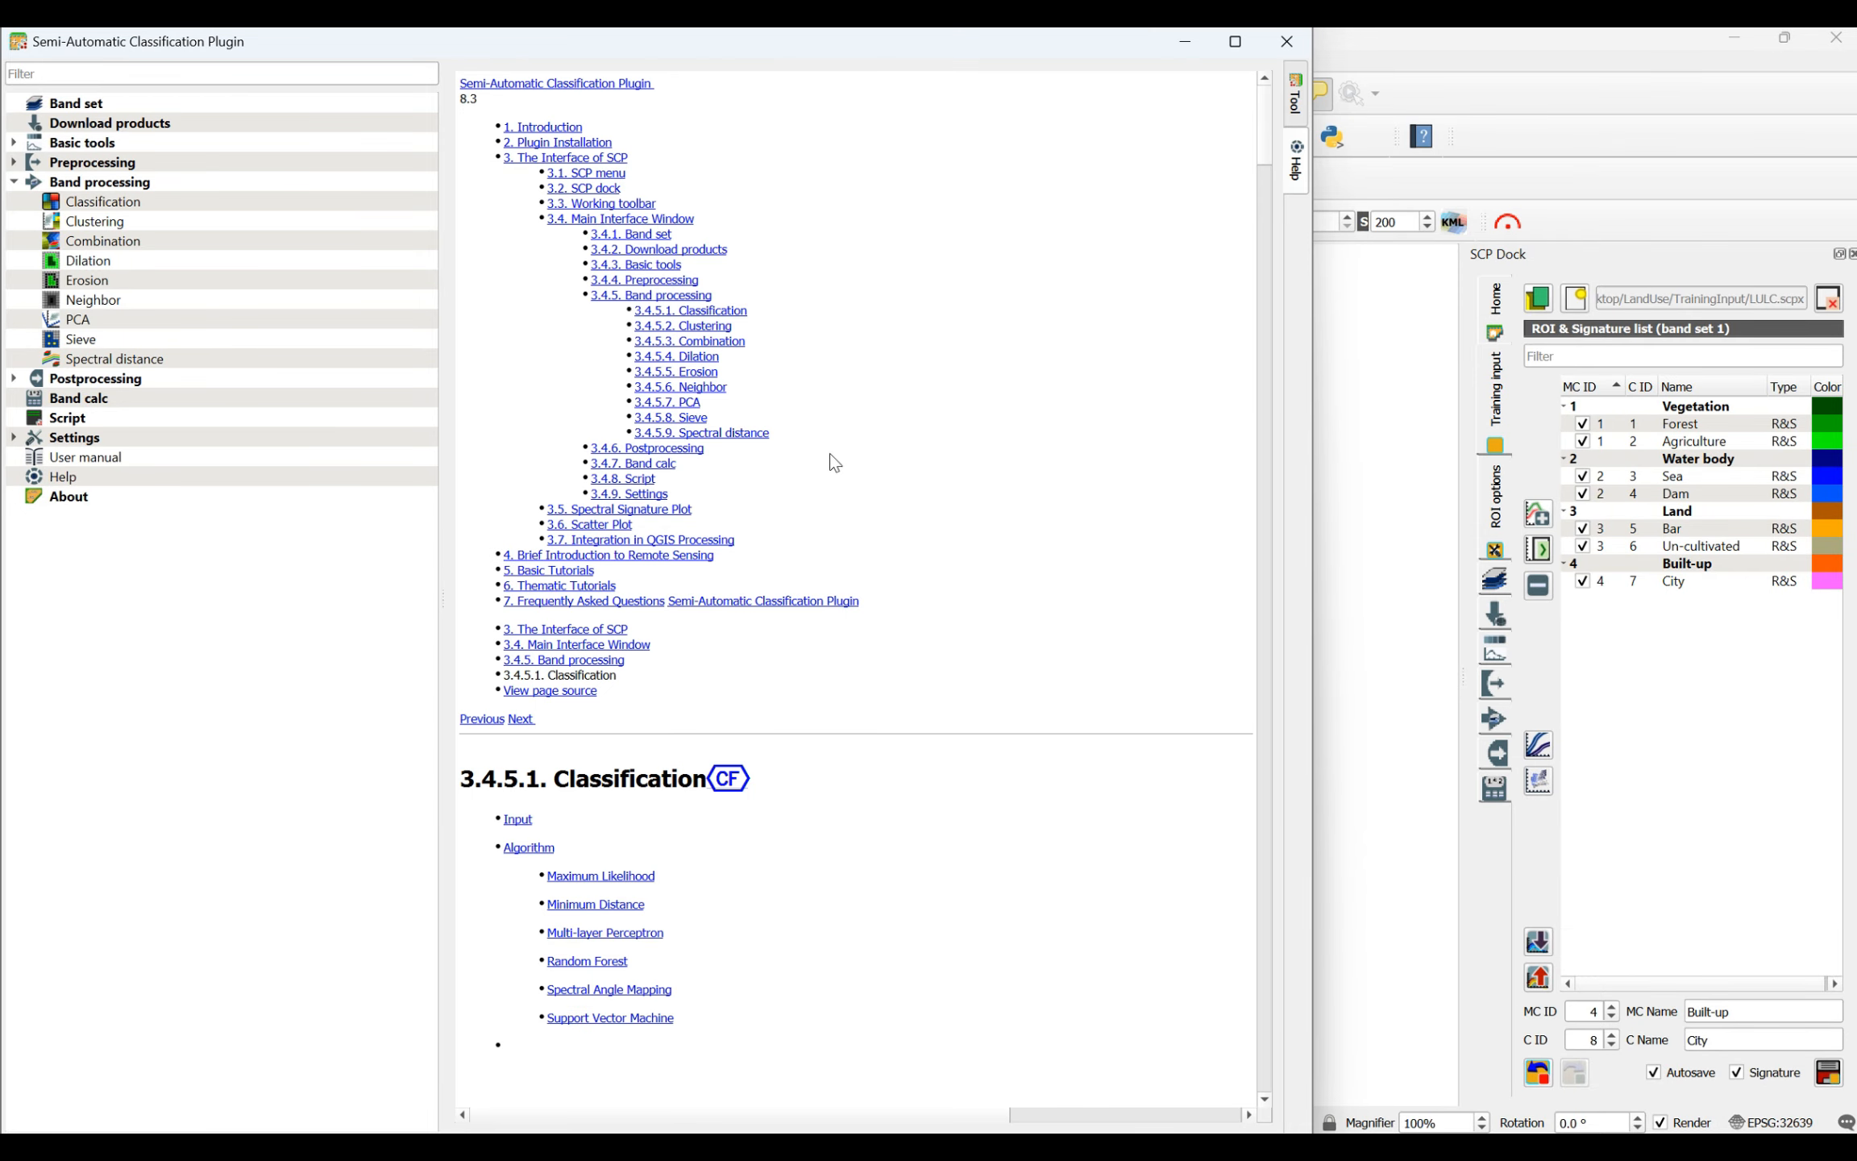
scroll(818, 455, down, 8)
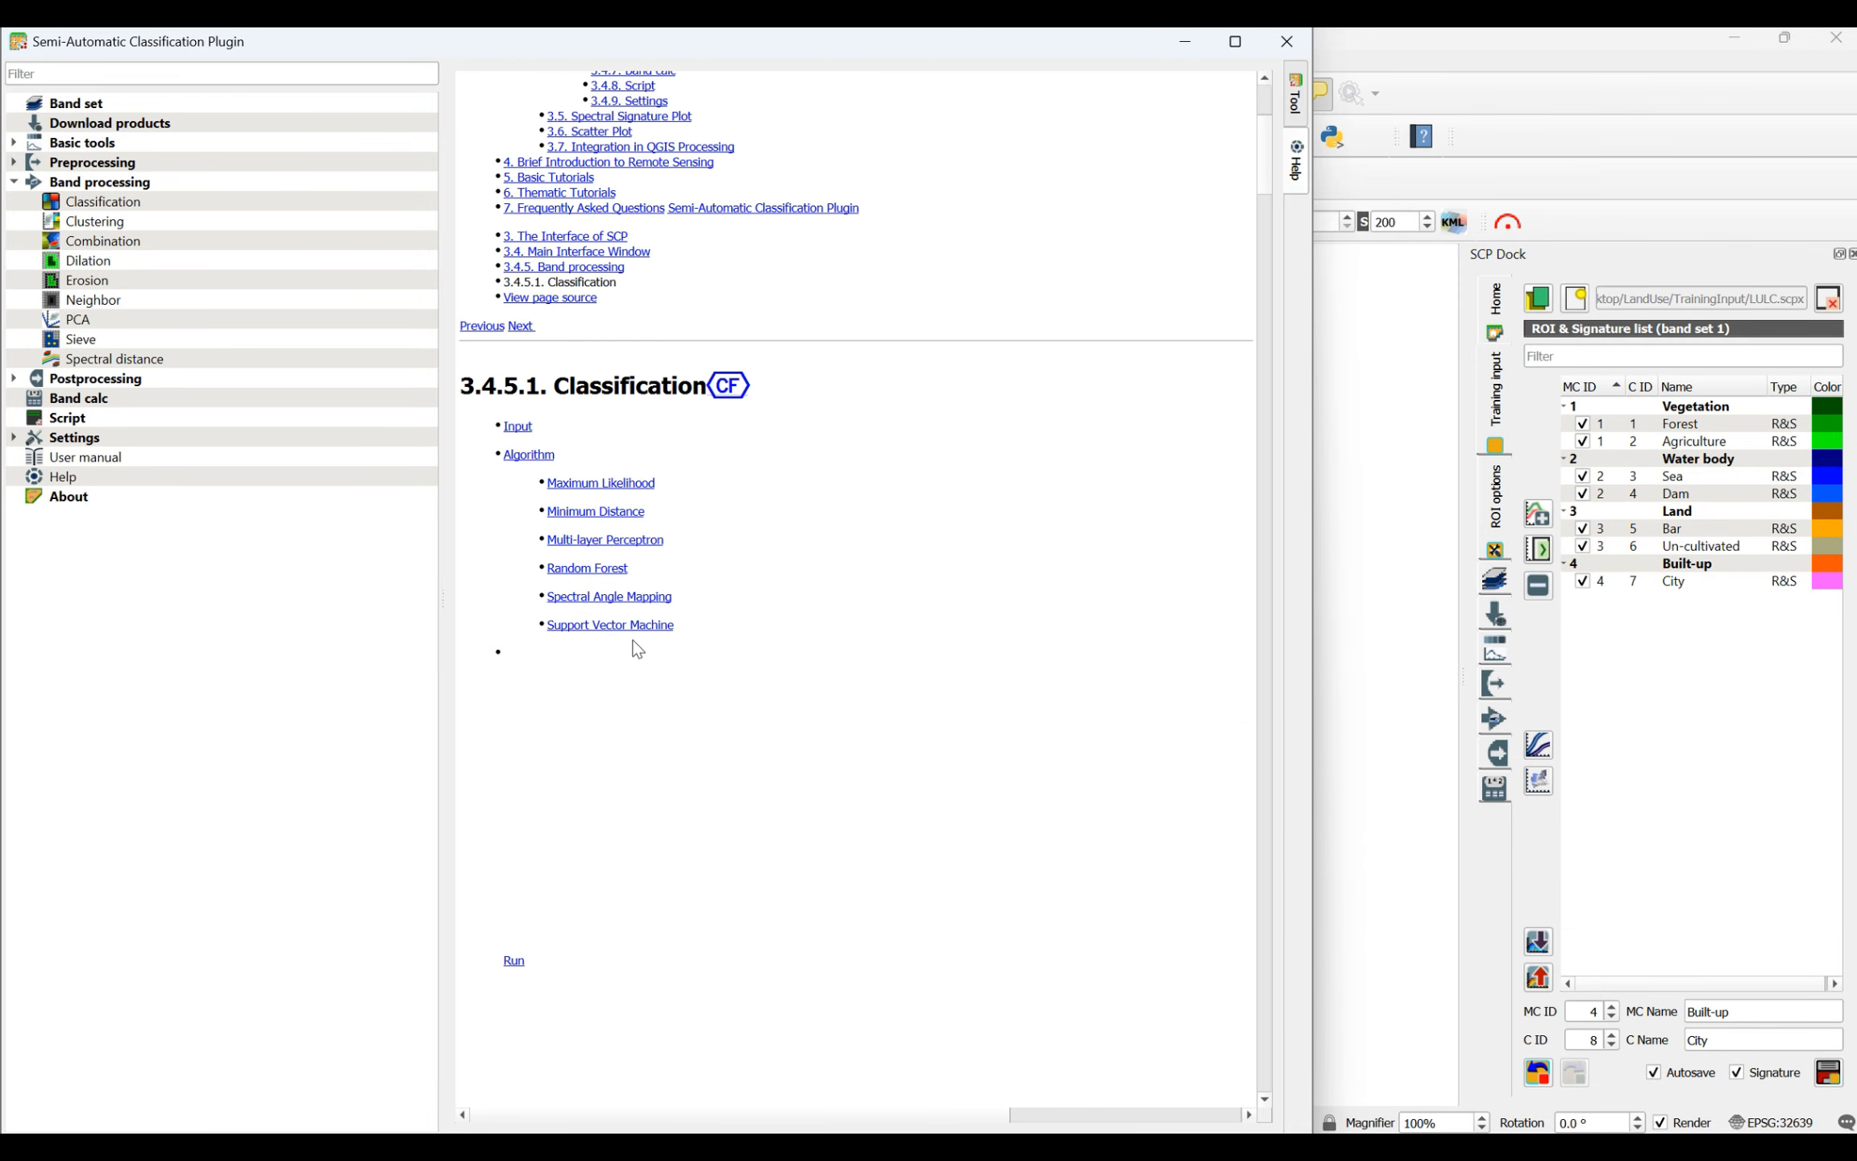
scroll(708, 626, down, 20)
scroll(787, 627, down, 20)
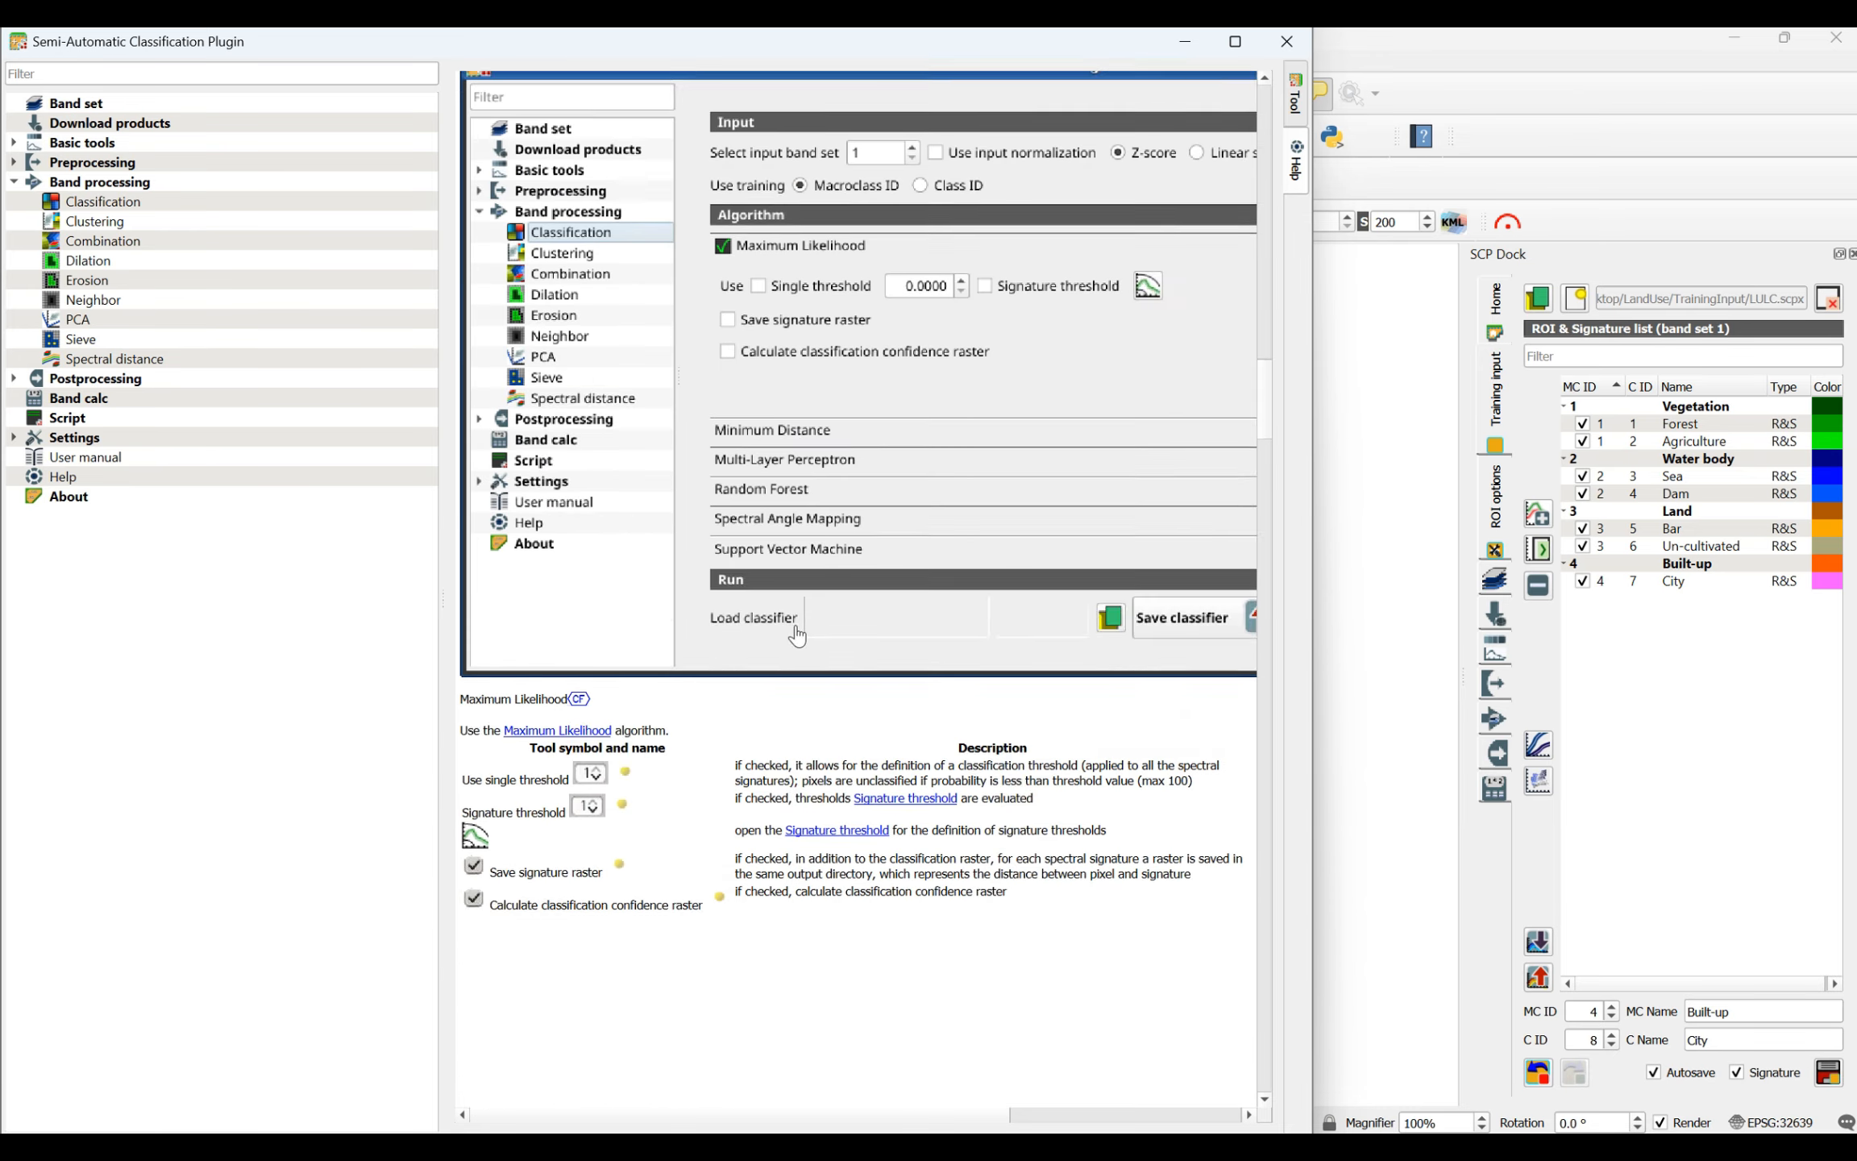
scroll(819, 622, down, 20)
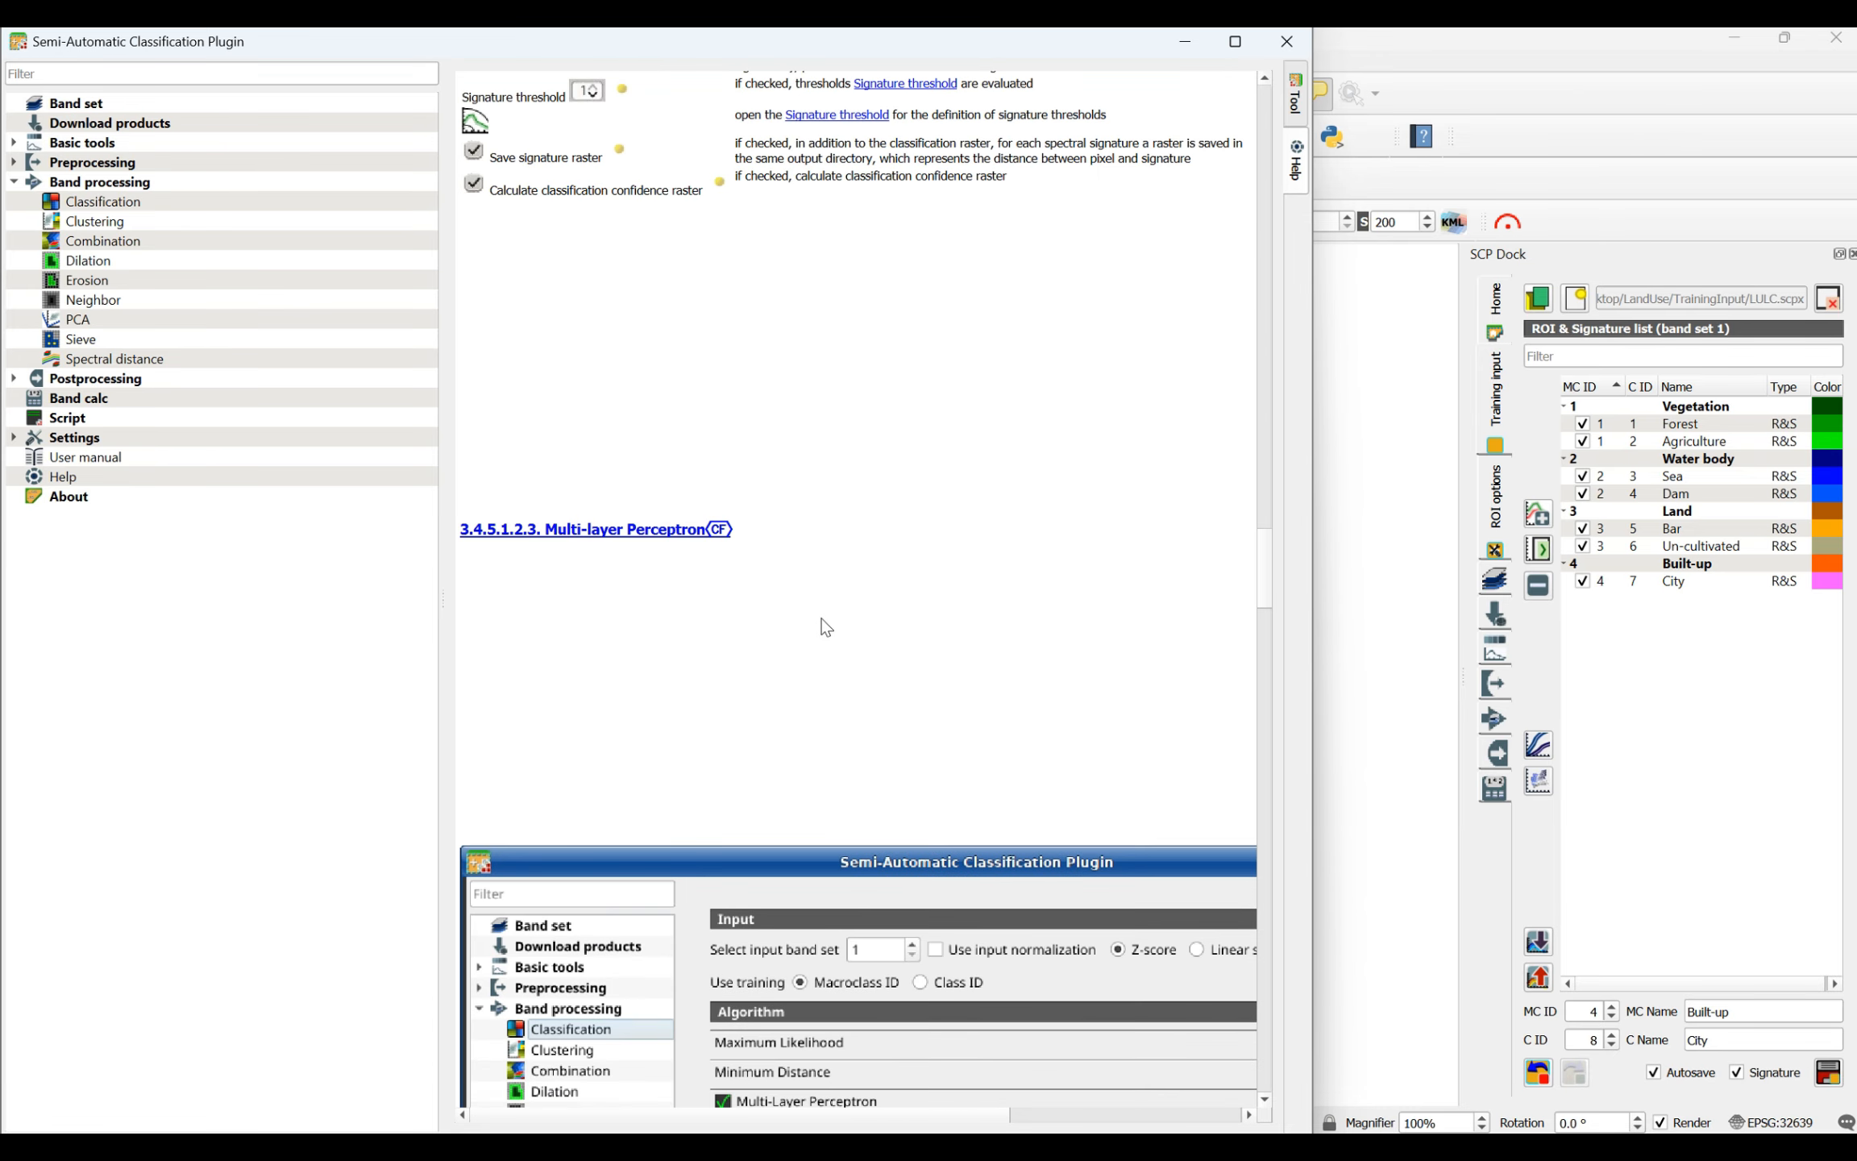
scroll(842, 622, down, 15)
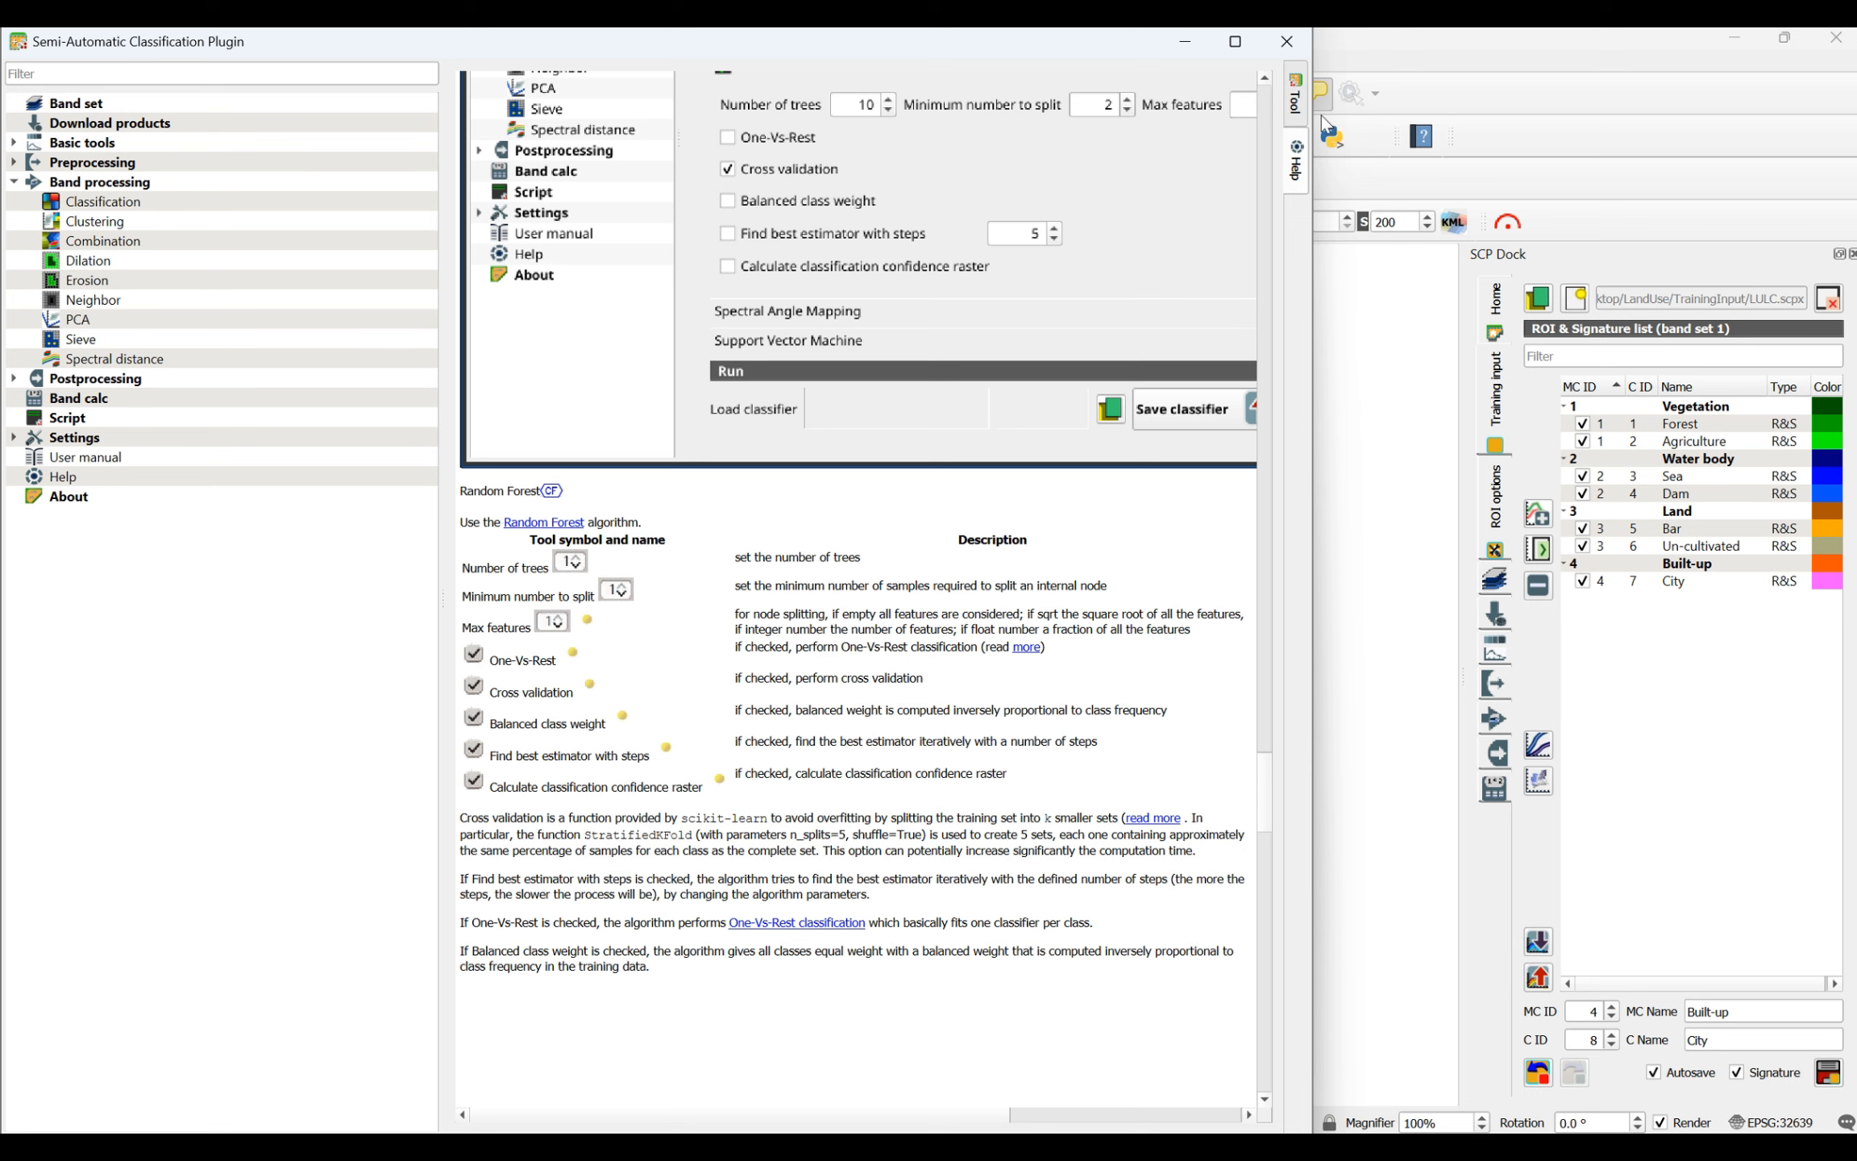
- Enable cross validation and the classification confidence raster for Random Forest, and start the classification run
click(1294, 111)
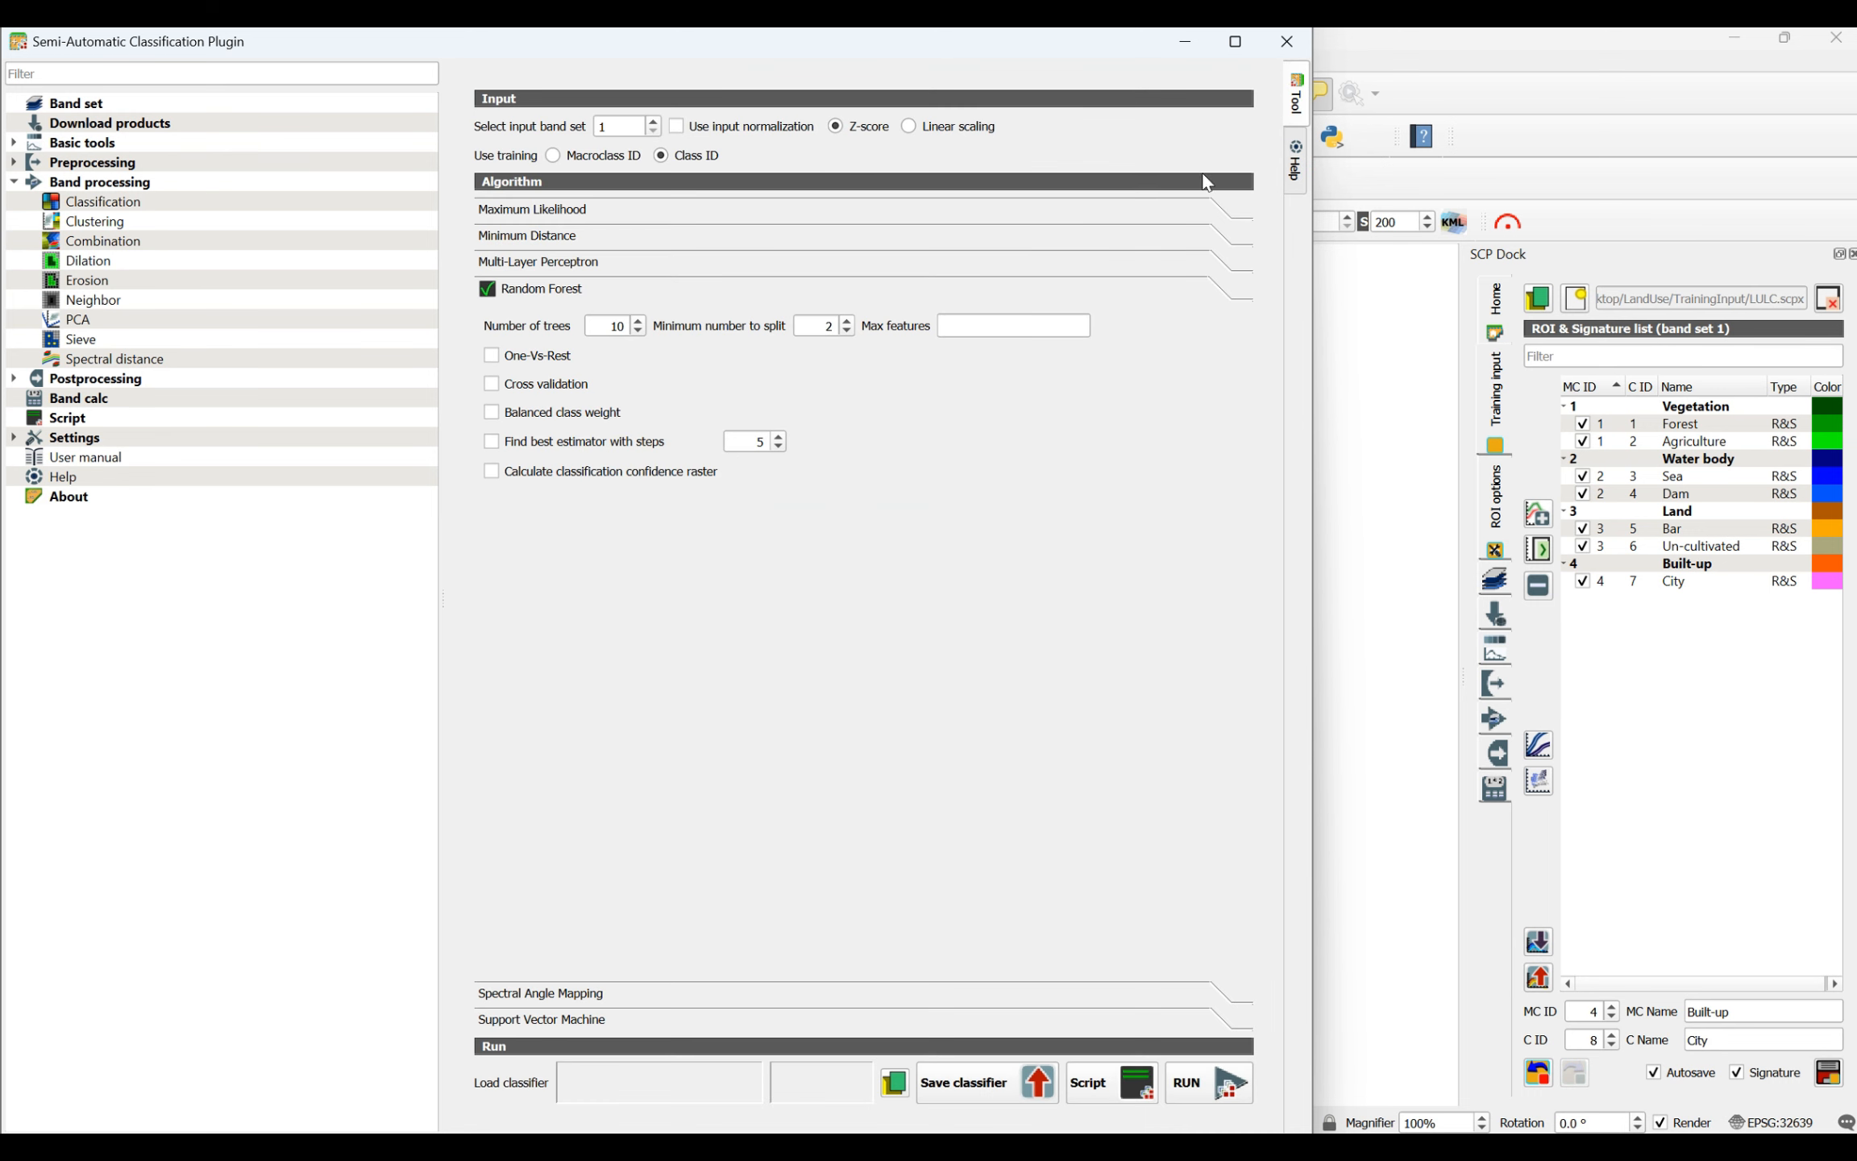
click(528, 385)
click(1187, 1097)
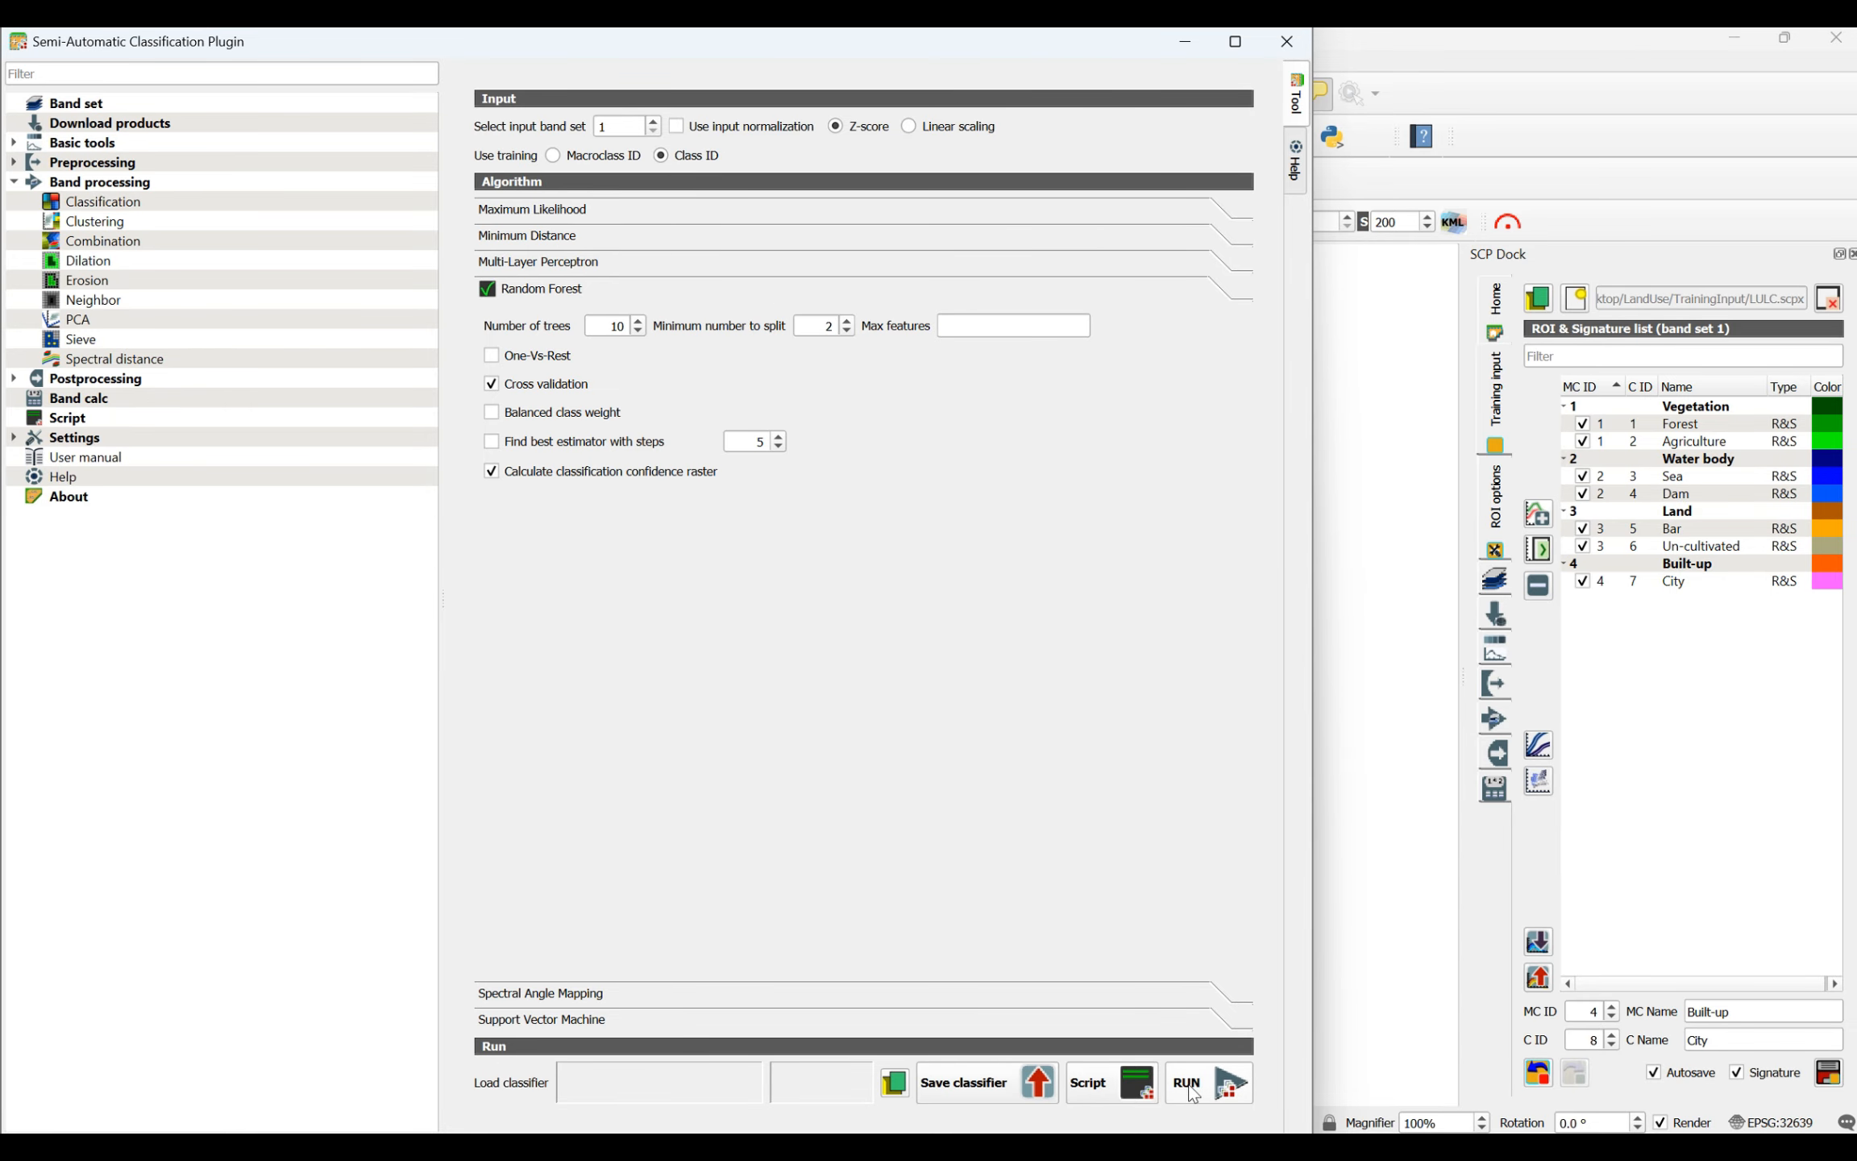